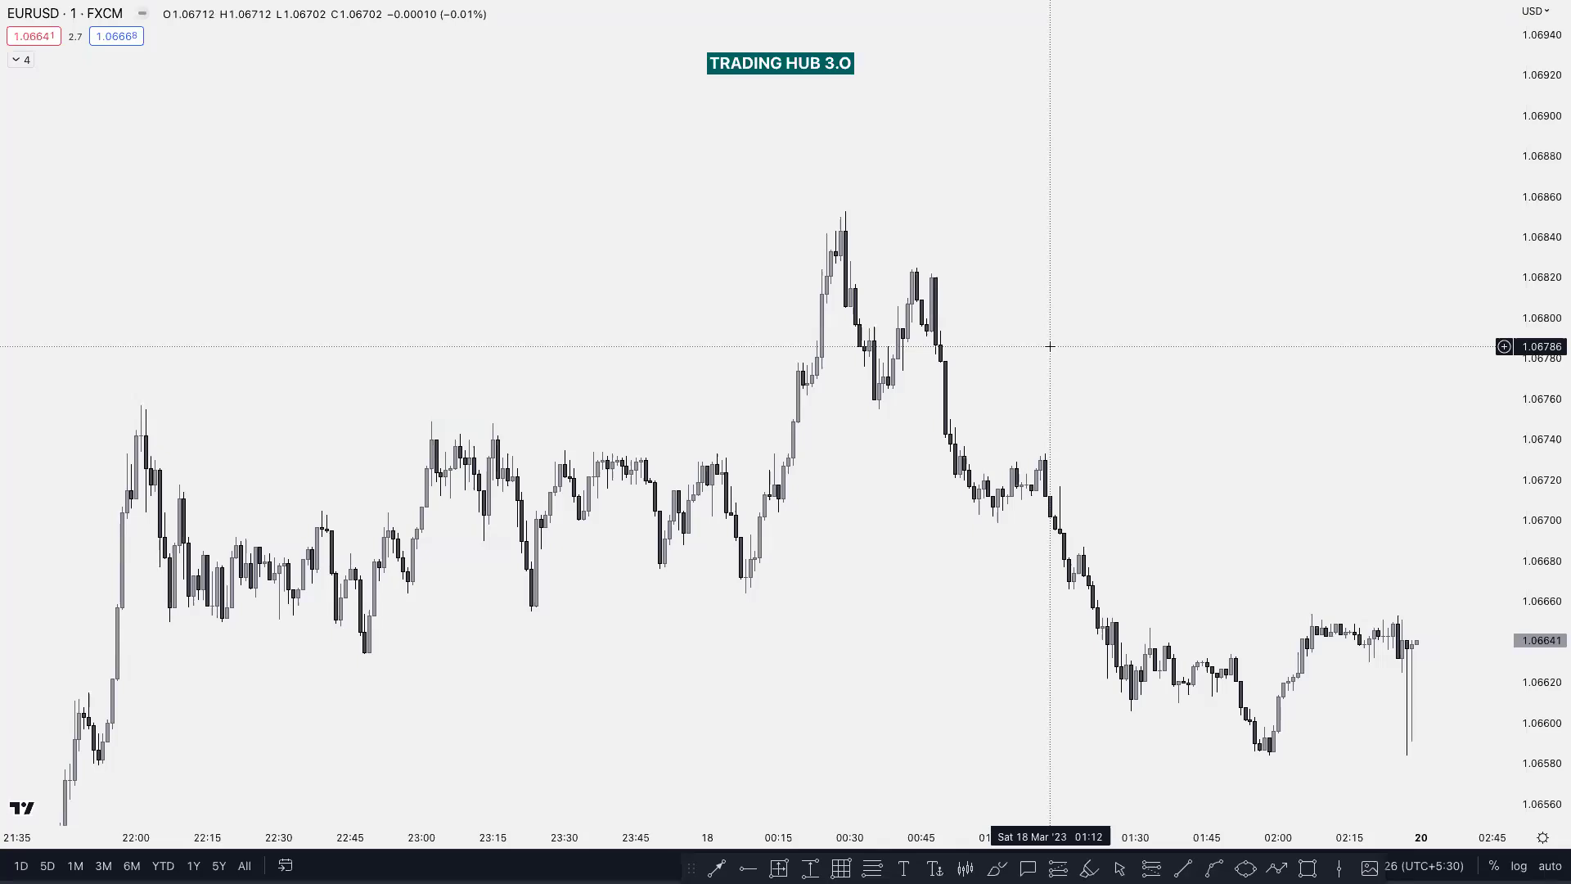
Search for EURUSD and load the FXCM forex symbol in the chart
{"action": "type", "text": "EU"}
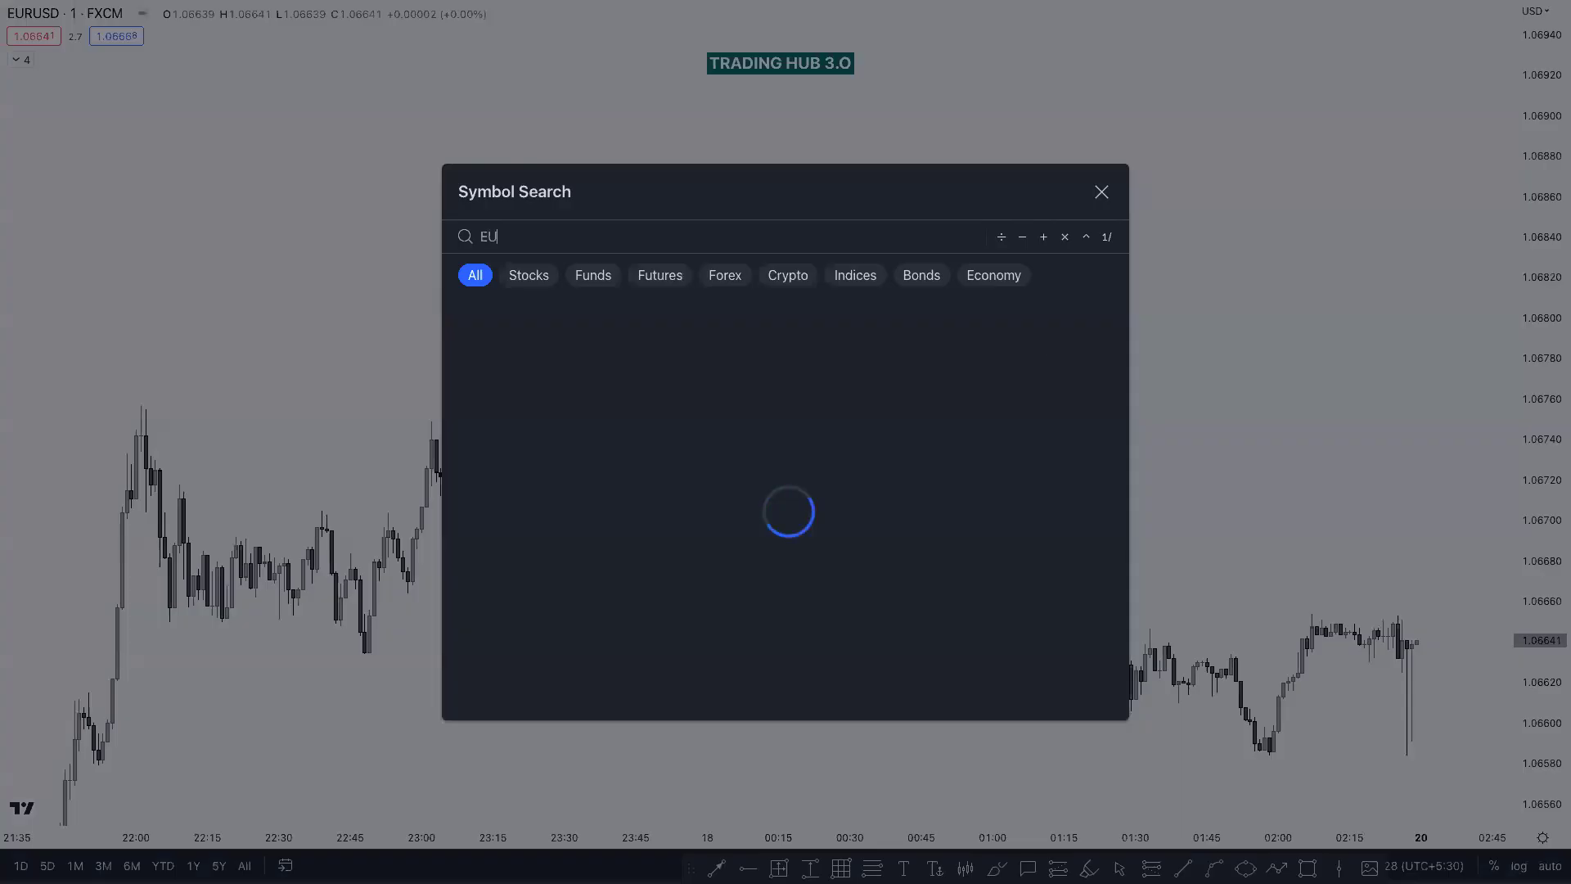
{"action": "type", "text": "RUSD"}
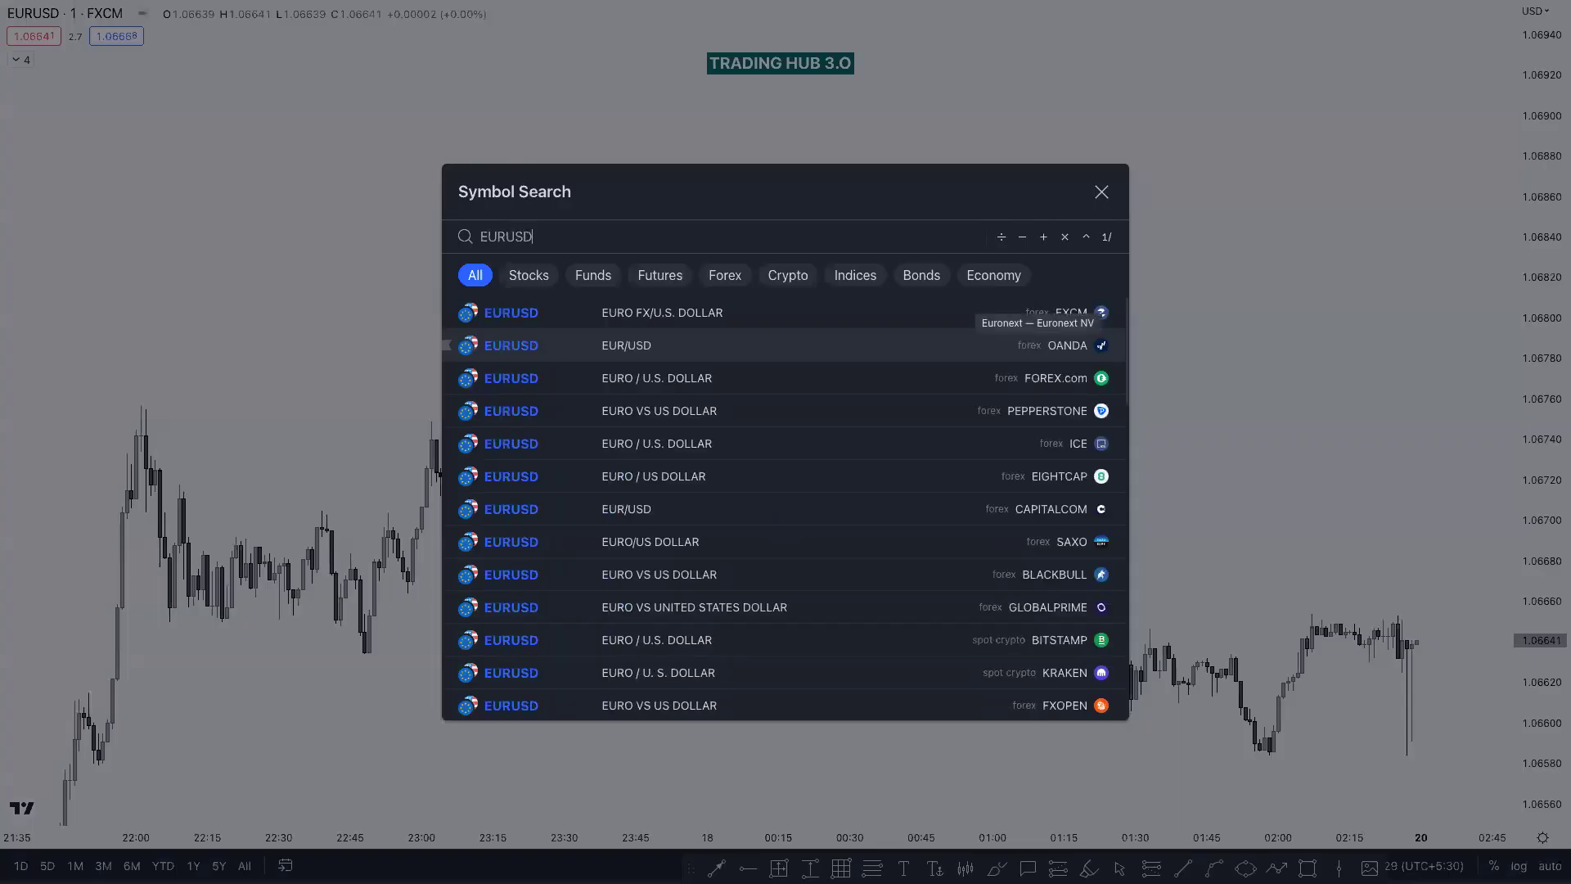
{"action": "left_click", "coordinate": [986, 304]}
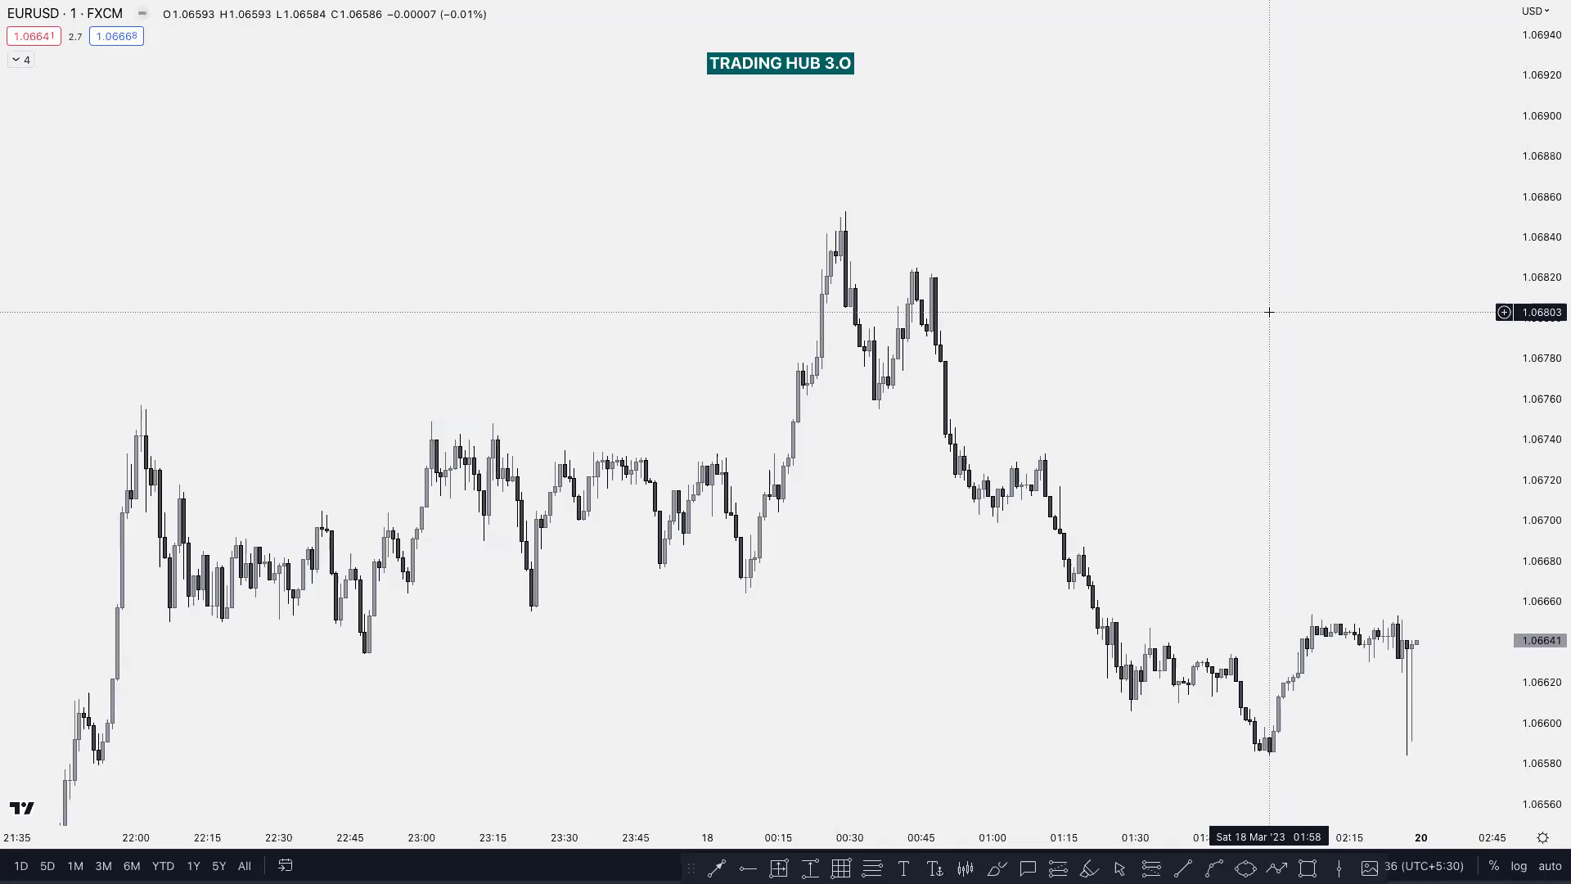
Change the chart interval to 1D and fit the price scale to the candles
{"action": "type", "text": "1"}
{"action": "key", "text": "Return"}
{"action": "type", "text": "1D"}
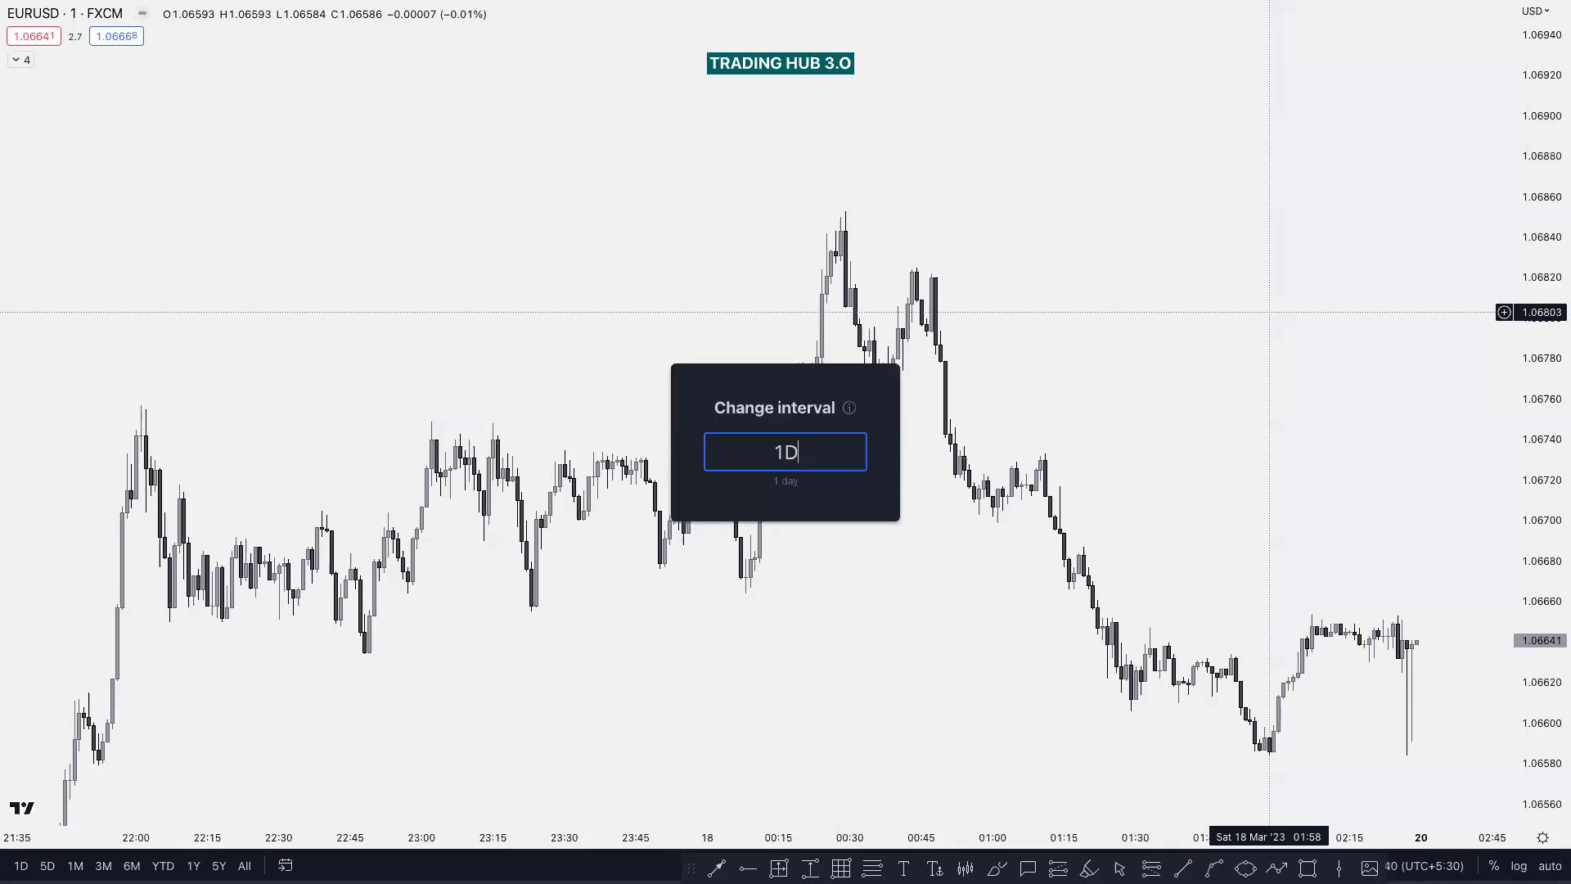
{"action": "key", "text": "Return"}
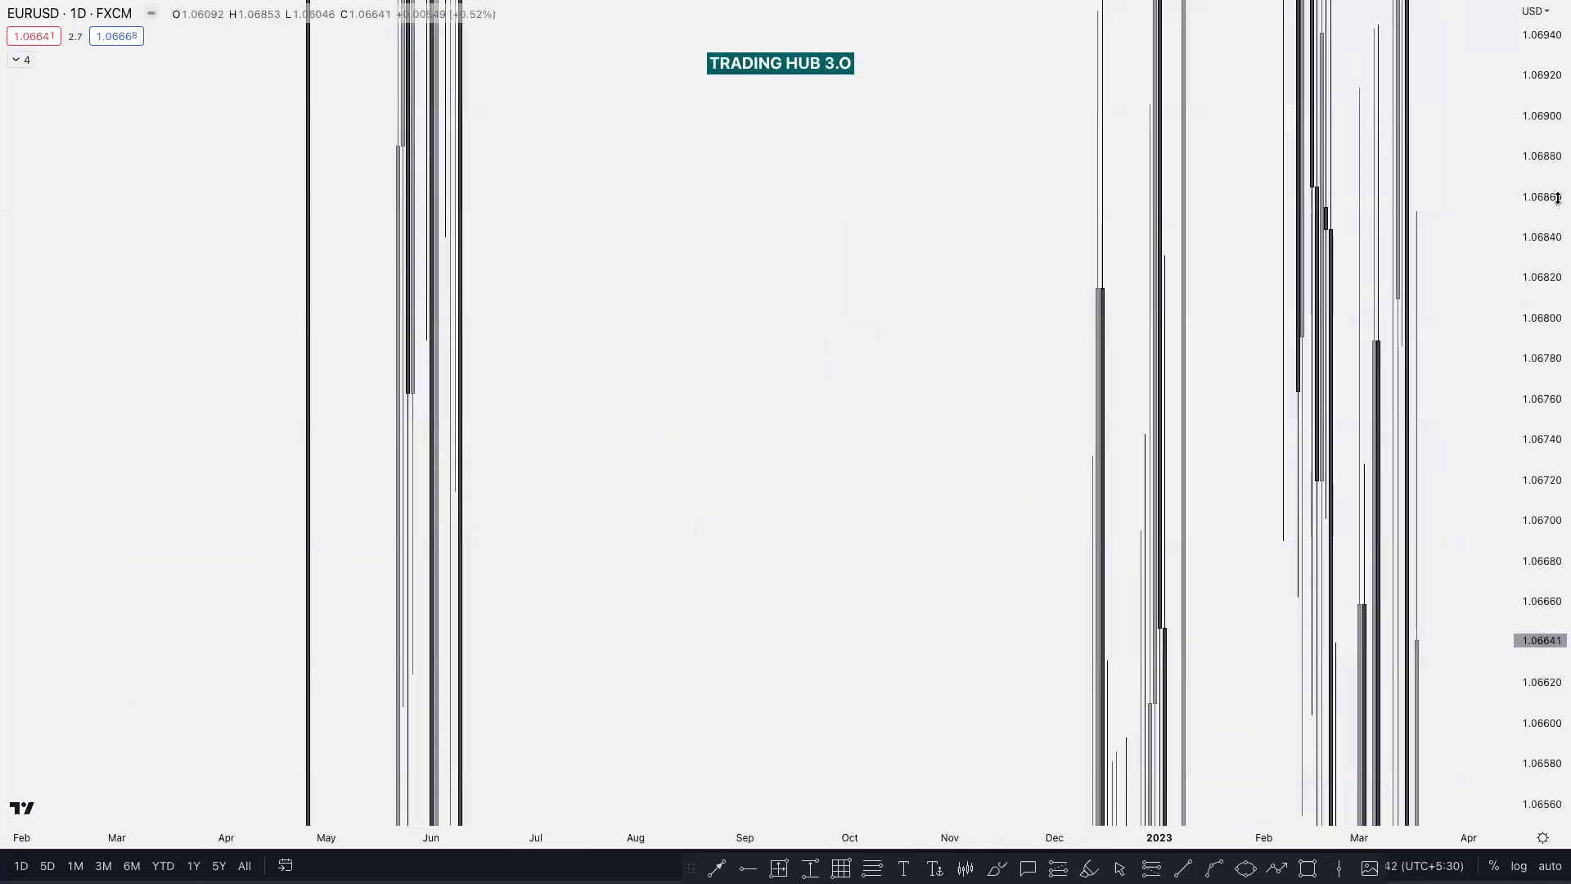
{"action": "double_click", "coordinate": [1559, 205]}
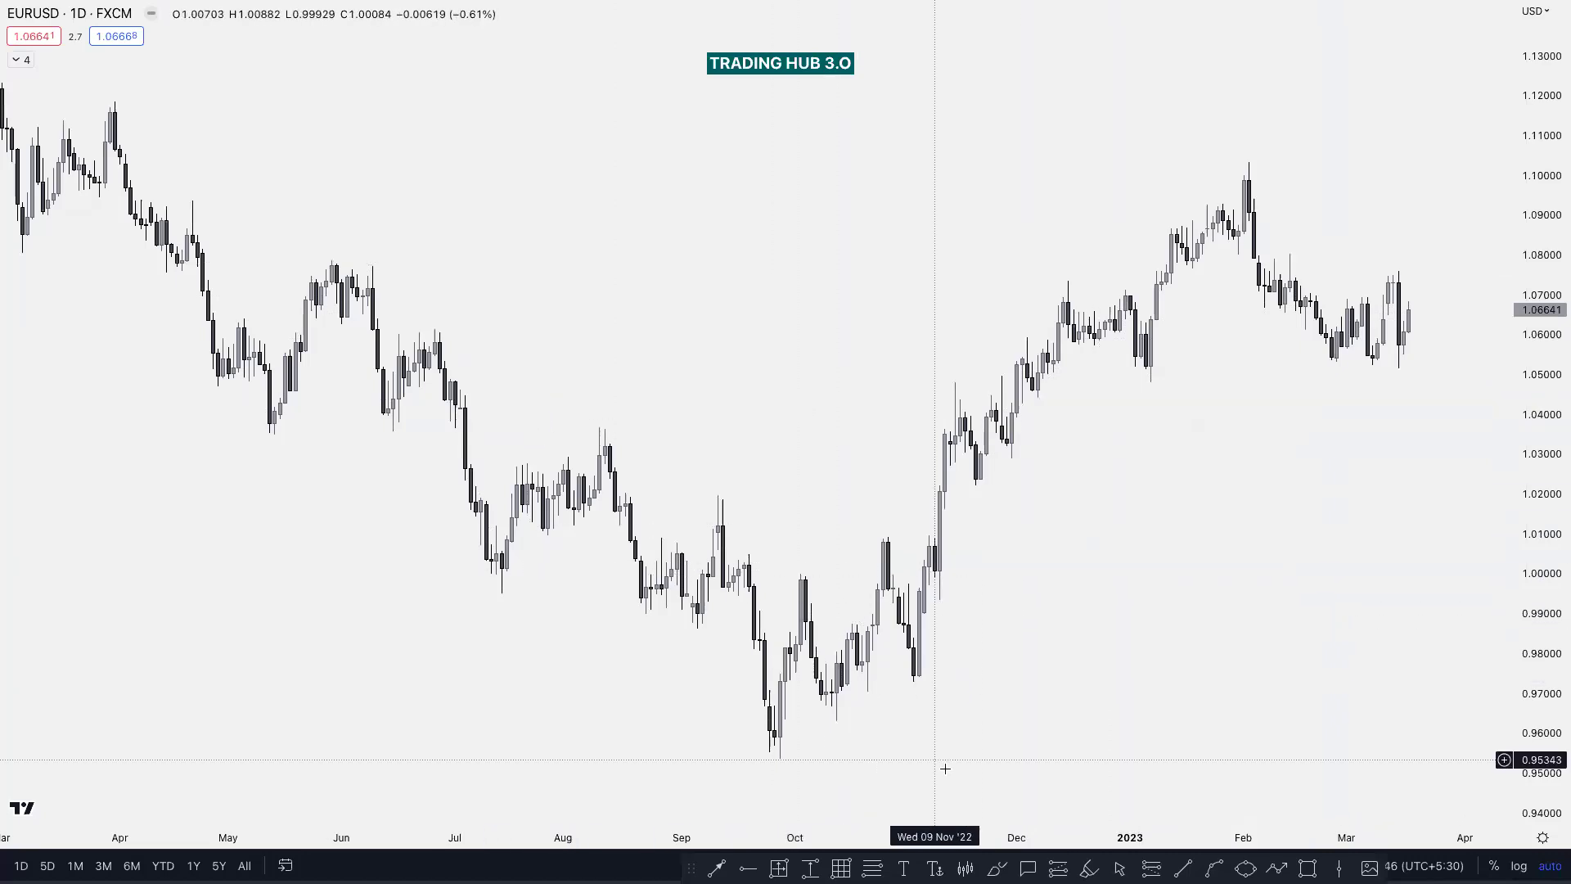
Trace the 2022 decline on the daily chart with the Brush and delete the stroke
{"action": "left_click", "coordinate": [997, 867]}
{"action": "mouse_move", "coordinate": [229, 257]}
{"action": "left_mouse_down"}
{"action": "mouse_move", "coordinate": [444, 373]}
{"action": "mouse_move", "coordinate": [861, 673]}
{"action": "left_mouse_up"}
{"action": "key", "text": "Delete"}
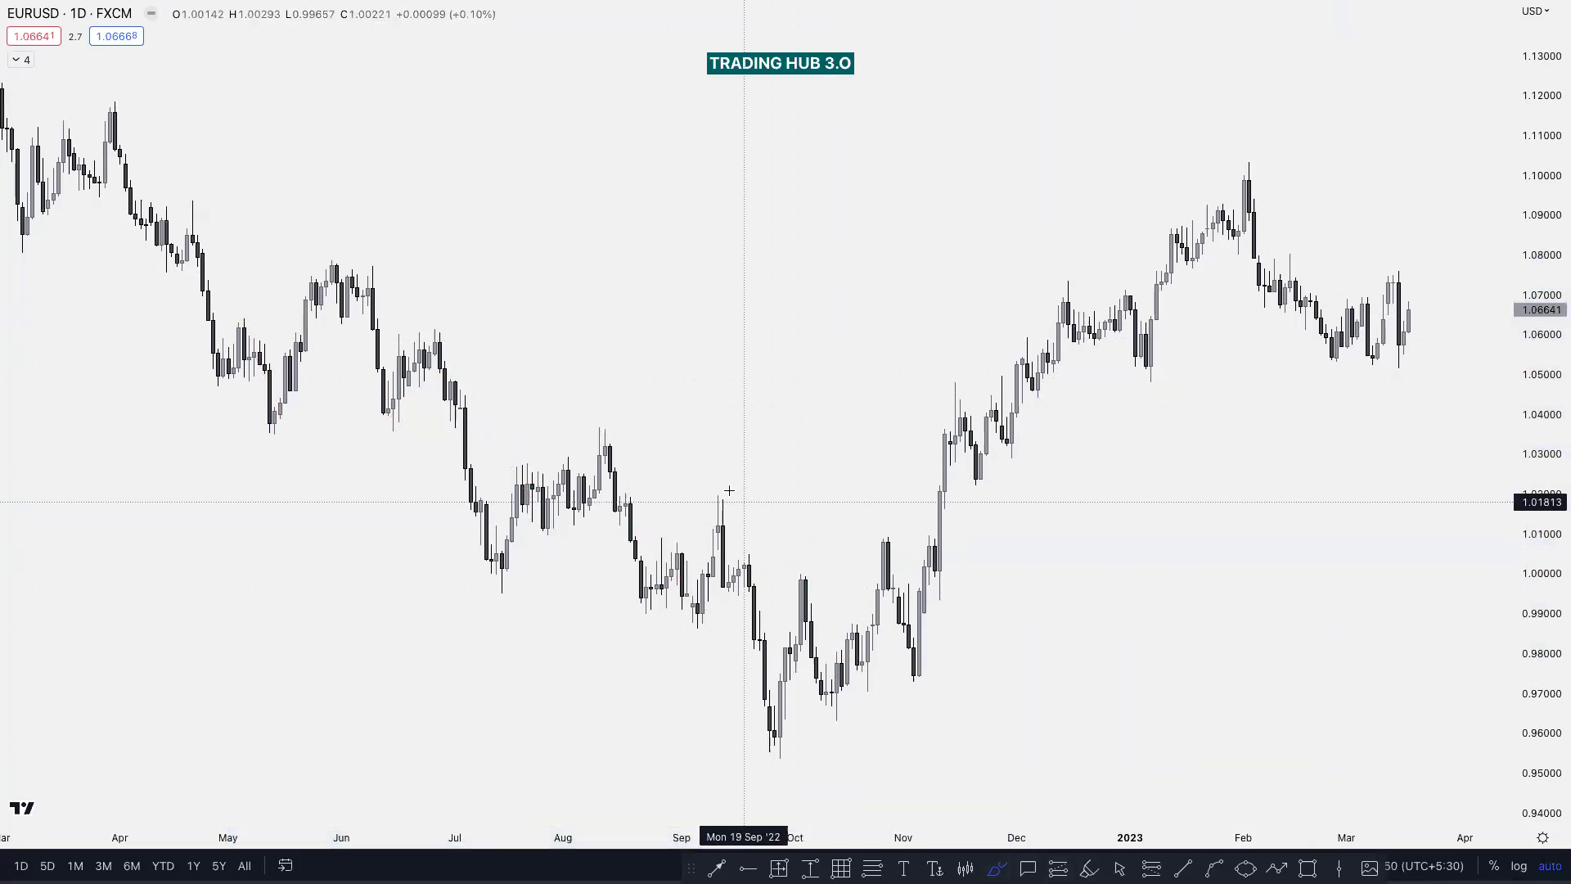
Circle the mid-September 2022 swing high, mark its level at about 1.0208, and circle the two September swing lows with the Brush
{"action": "mouse_move", "coordinate": [709, 491]}
{"action": "left_mouse_down"}
{"action": "mouse_move", "coordinate": [930, 496]}
{"action": "mouse_move", "coordinate": [705, 494]}
{"action": "mouse_move", "coordinate": [723, 512]}
{"action": "left_mouse_up"}
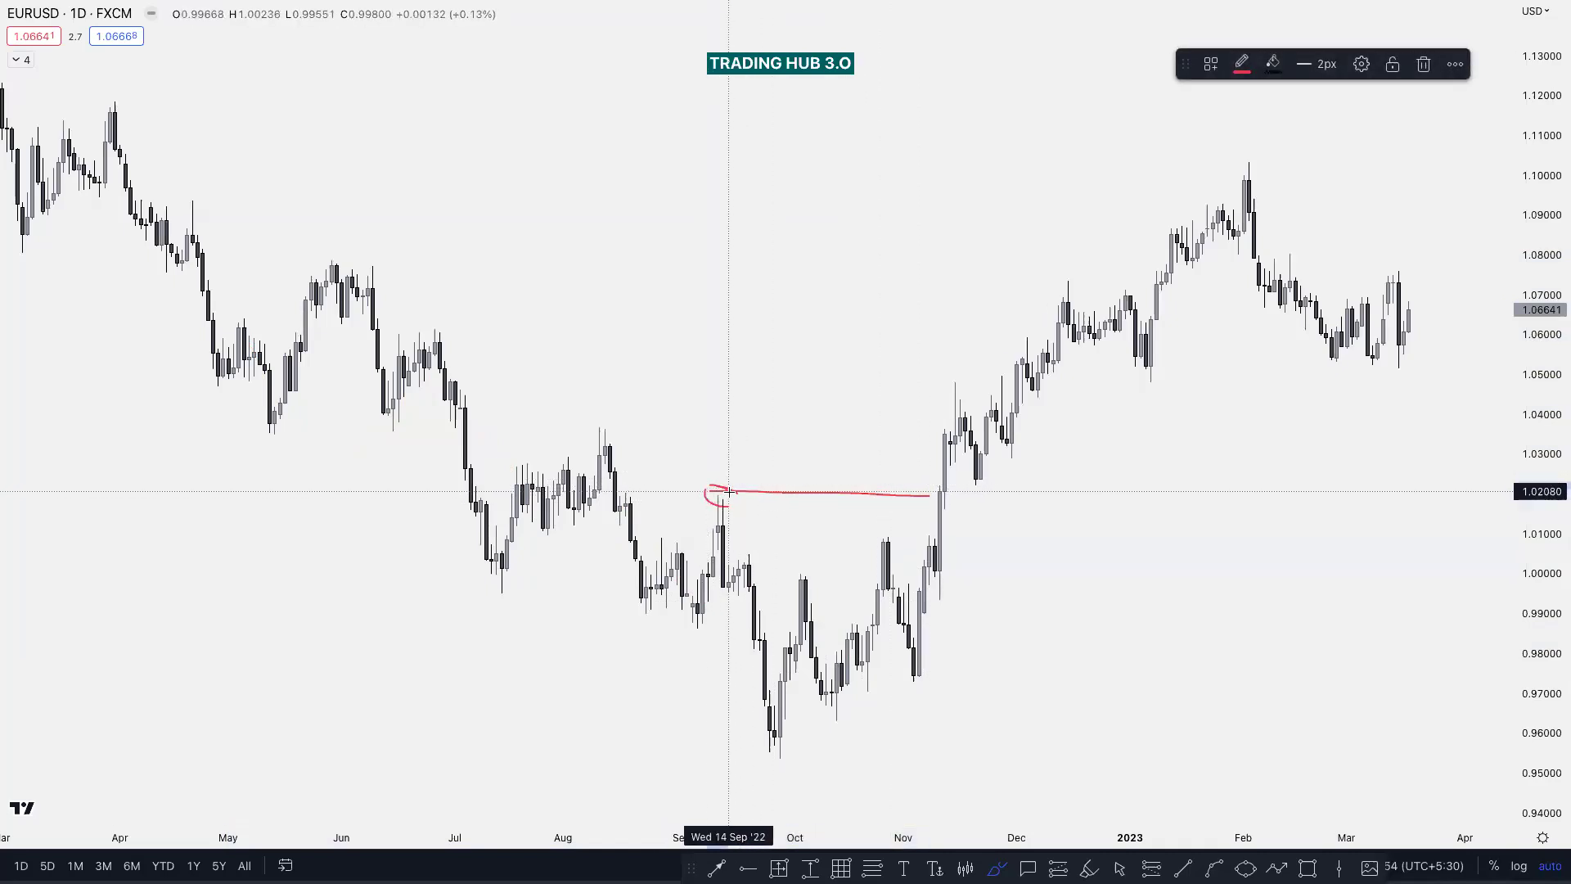
{"action": "left_click_drag", "start_coordinate": [699, 620], "coordinate": [697, 622]}
{"action": "left_click_drag", "start_coordinate": [761, 741], "coordinate": [774, 742]}
Brush a check mark above the September high level and trace the rally to February 2023, removing both strokes
{"action": "left_click_drag", "start_coordinate": [796, 473], "coordinate": [852, 426]}
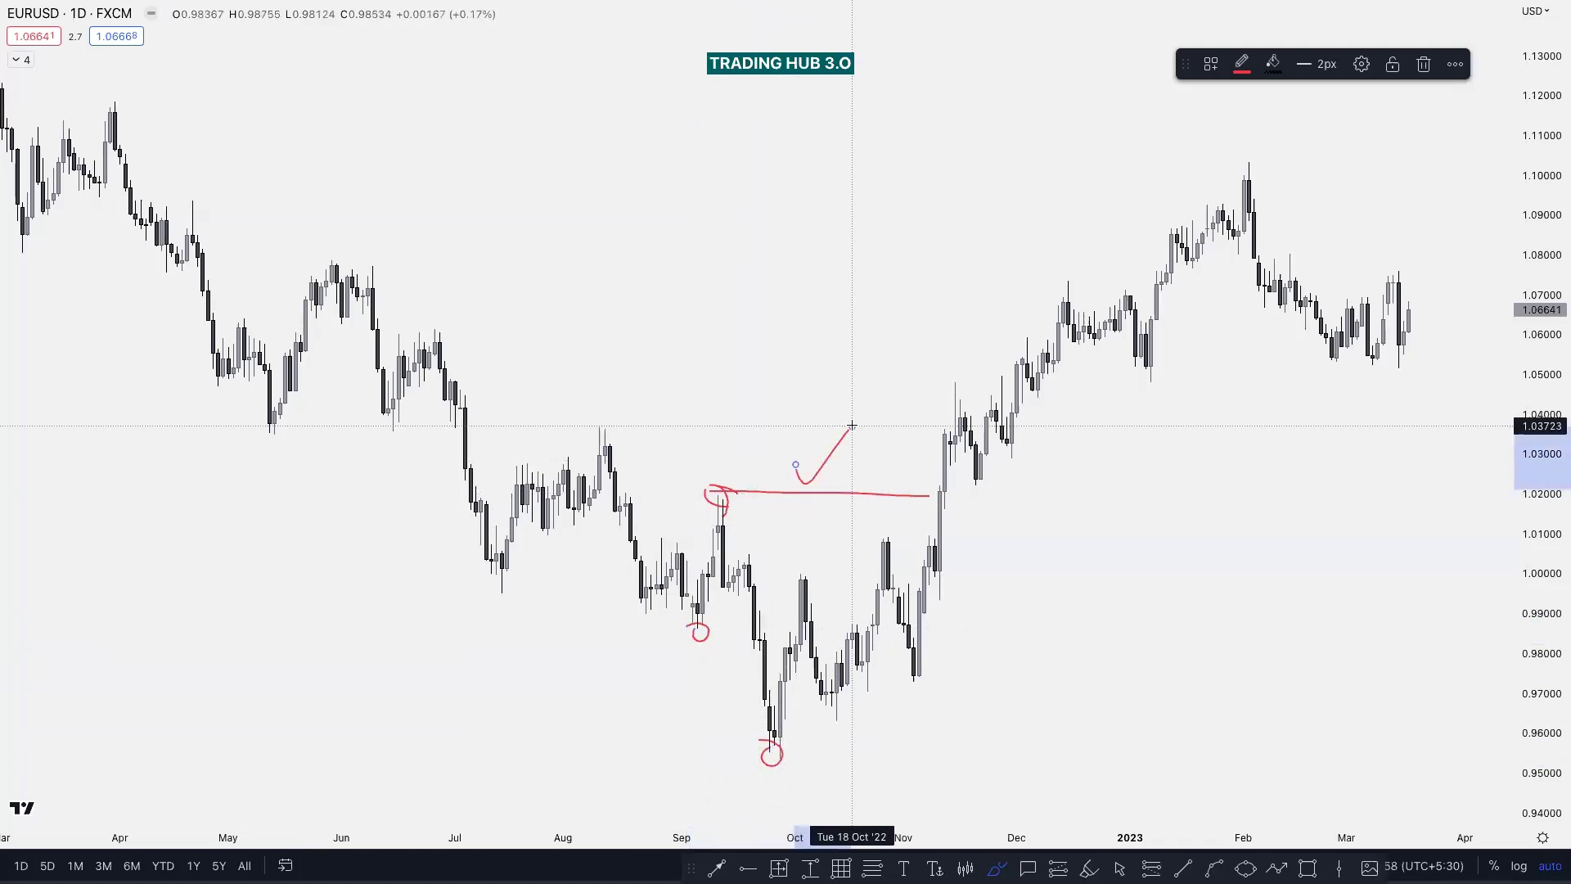
{"action": "key", "text": "Delete"}
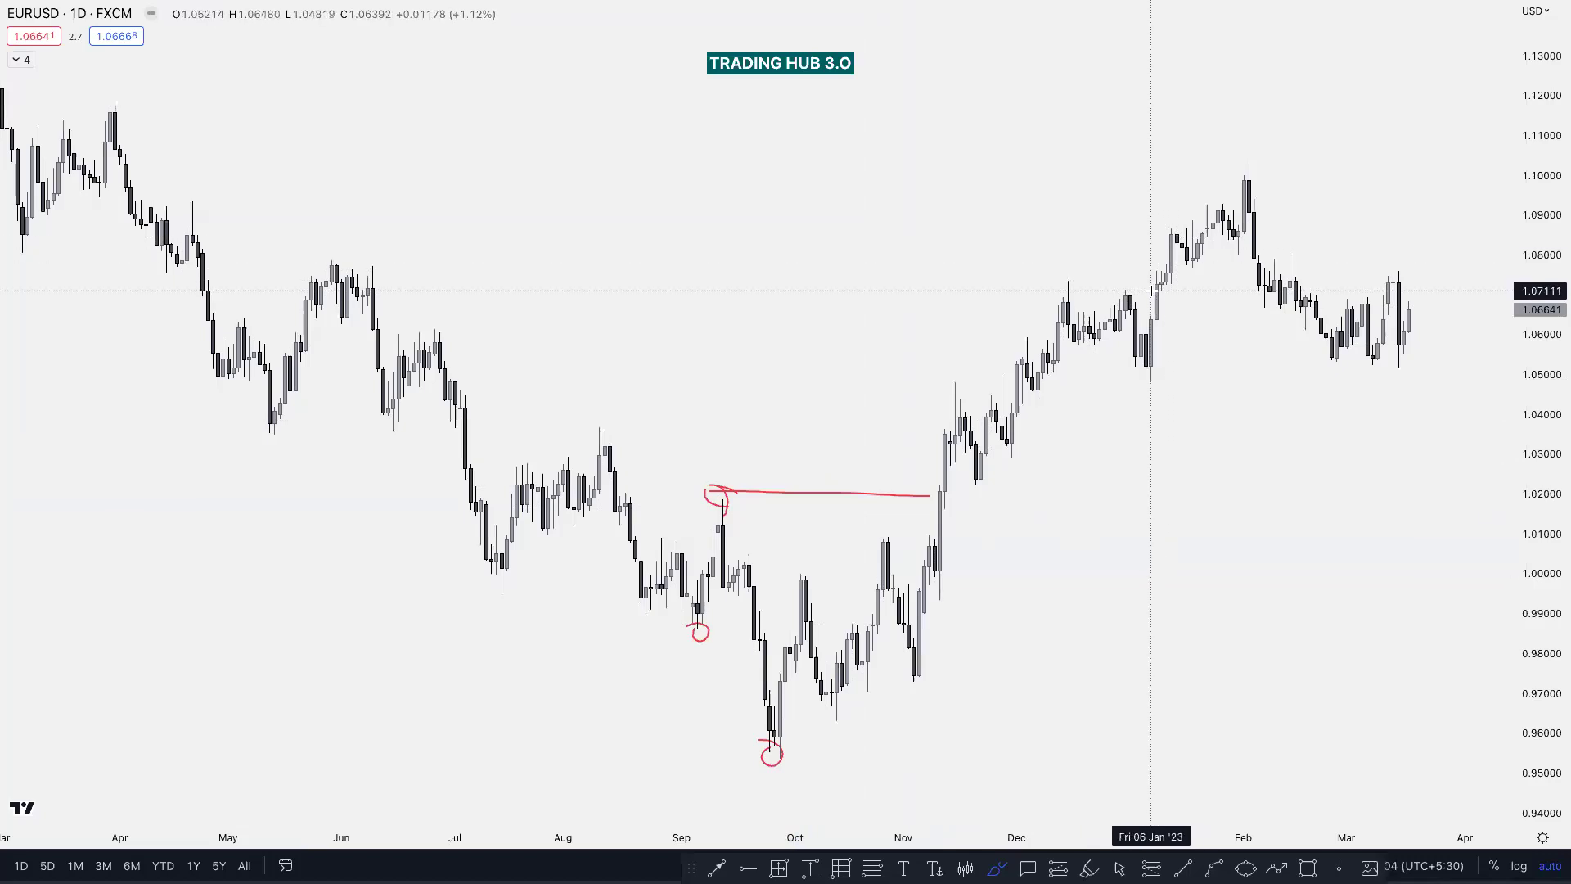
{"action": "mouse_move", "coordinate": [774, 741]}
{"action": "left_mouse_down"}
{"action": "mouse_move", "coordinate": [1023, 470]}
{"action": "mouse_move", "coordinate": [1088, 355]}
{"action": "mouse_move", "coordinate": [1195, 266]}
{"action": "mouse_move", "coordinate": [1253, 187]}
{"action": "left_mouse_up"}
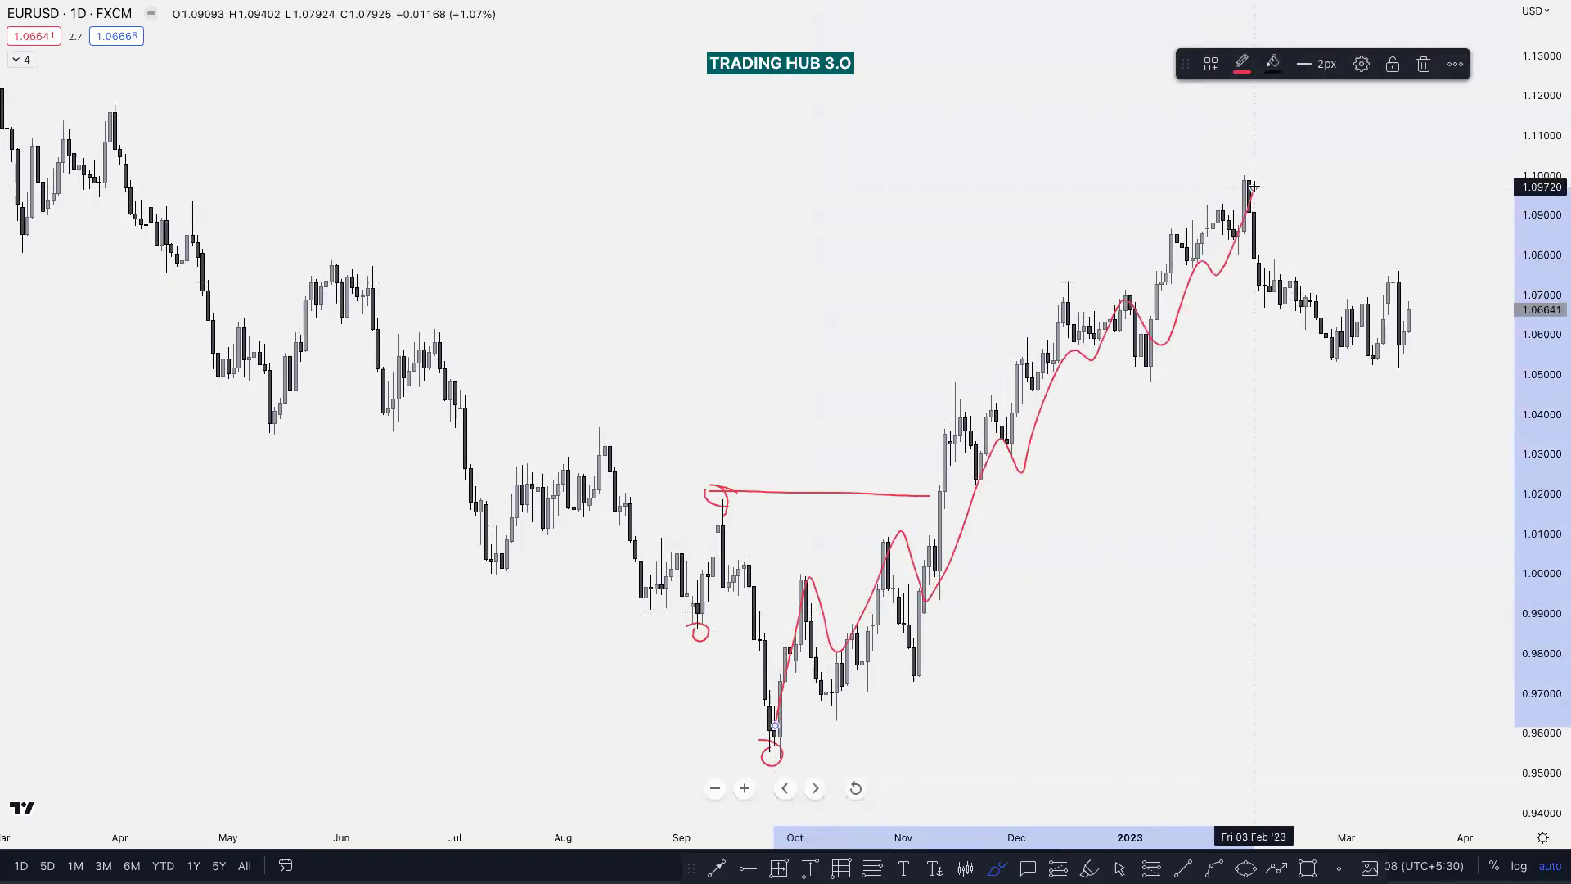
{"action": "key", "text": "ctrl+z"}
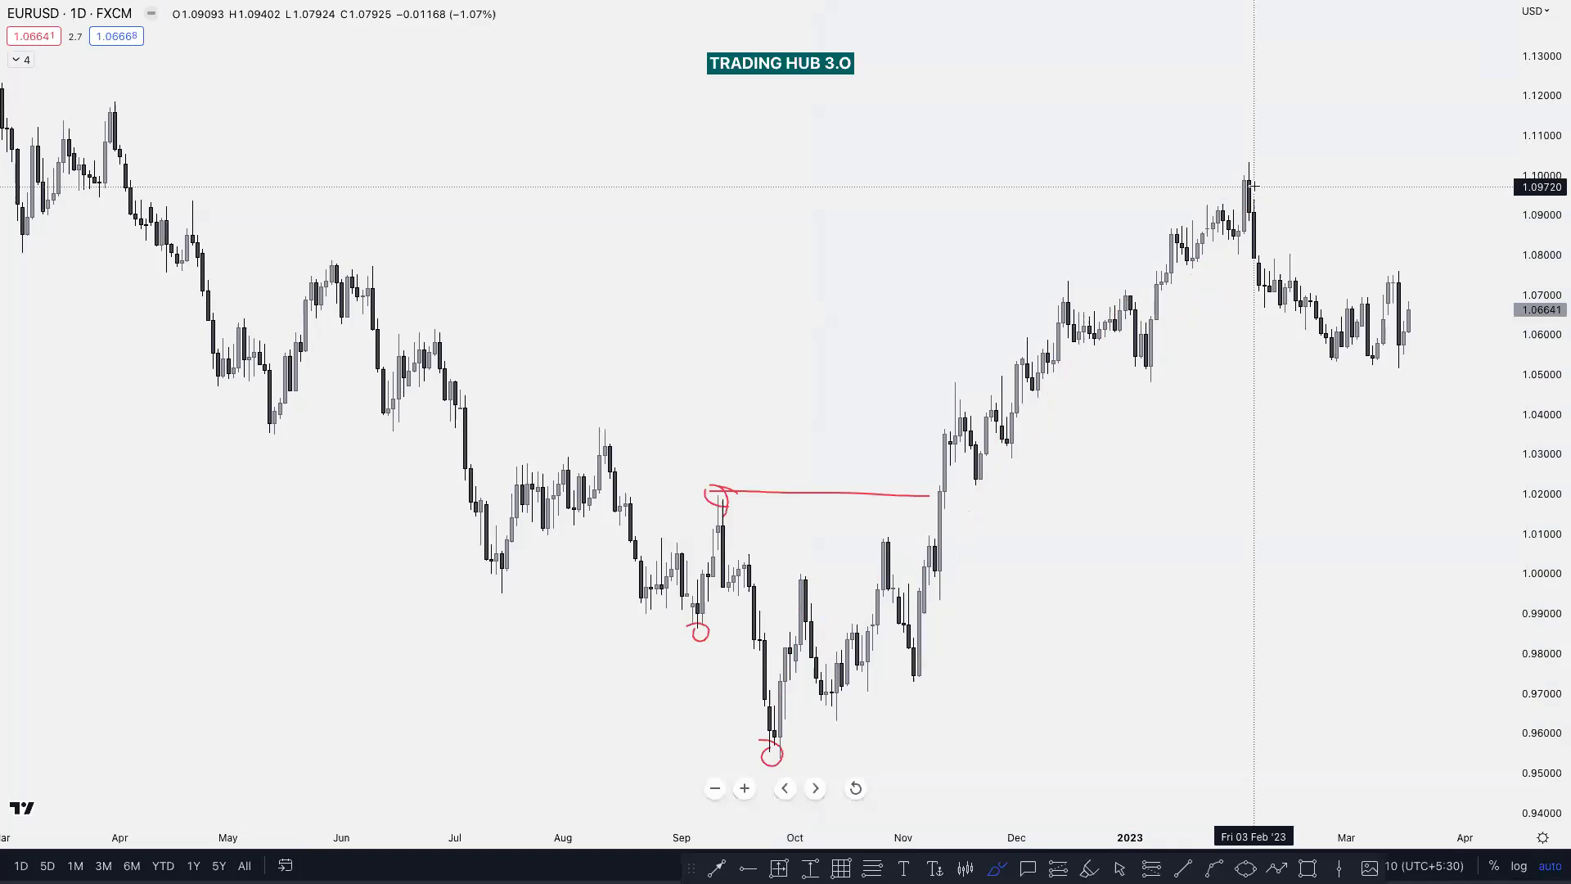
Brush a short line at about 1.0800 under the February 2023 peak and circle the peak
{"action": "left_click_drag", "start_coordinate": [1223, 255], "coordinate": [1254, 255]}
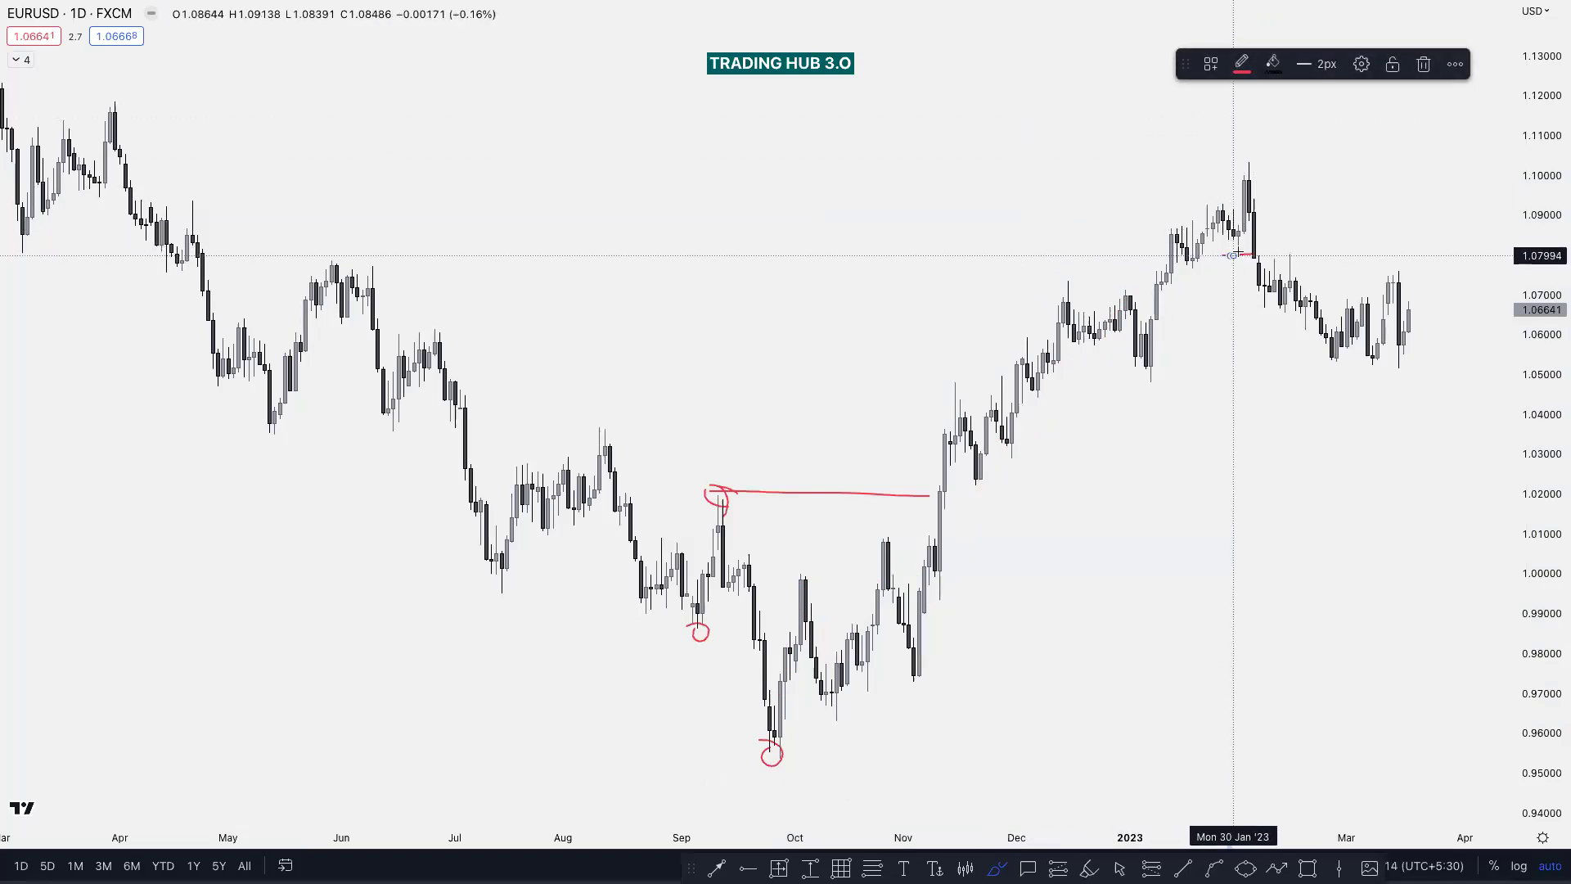
{"action": "left_click", "coordinate": [1119, 867]}
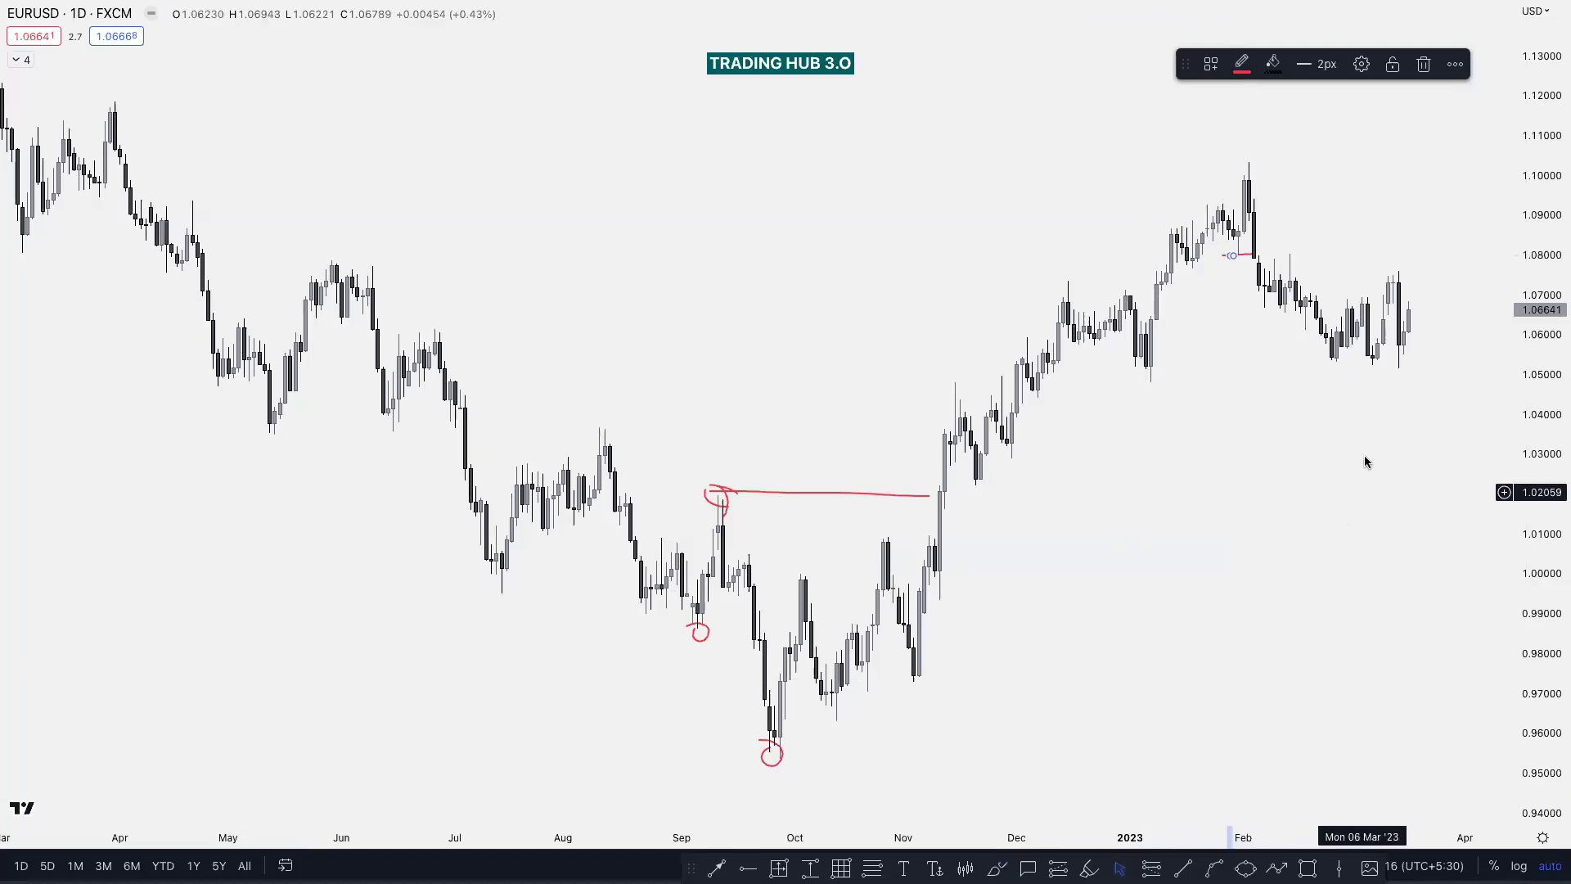
{"action": "mouse_move", "coordinate": [1241, 155]}
{"action": "left_mouse_down"}
{"action": "mouse_move", "coordinate": [1246, 167]}
{"action": "mouse_move", "coordinate": [1247, 152]}
{"action": "left_mouse_up"}
{"action": "left_click", "coordinate": [996, 868]}
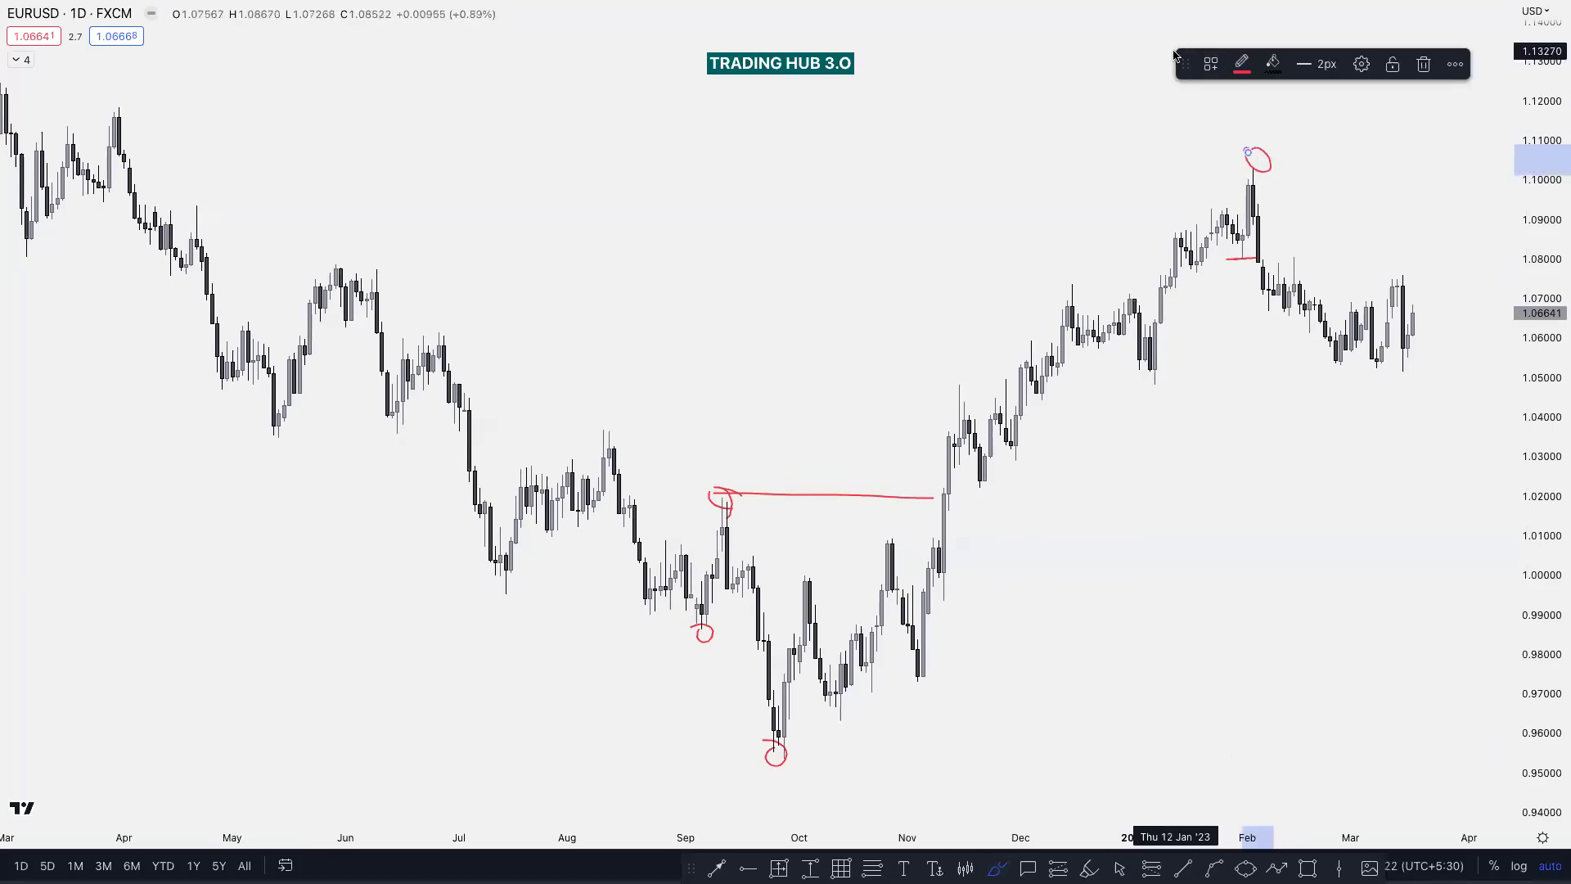
{"action": "left_click_drag", "start_coordinate": [1181, 59], "coordinate": [1038, 45]}
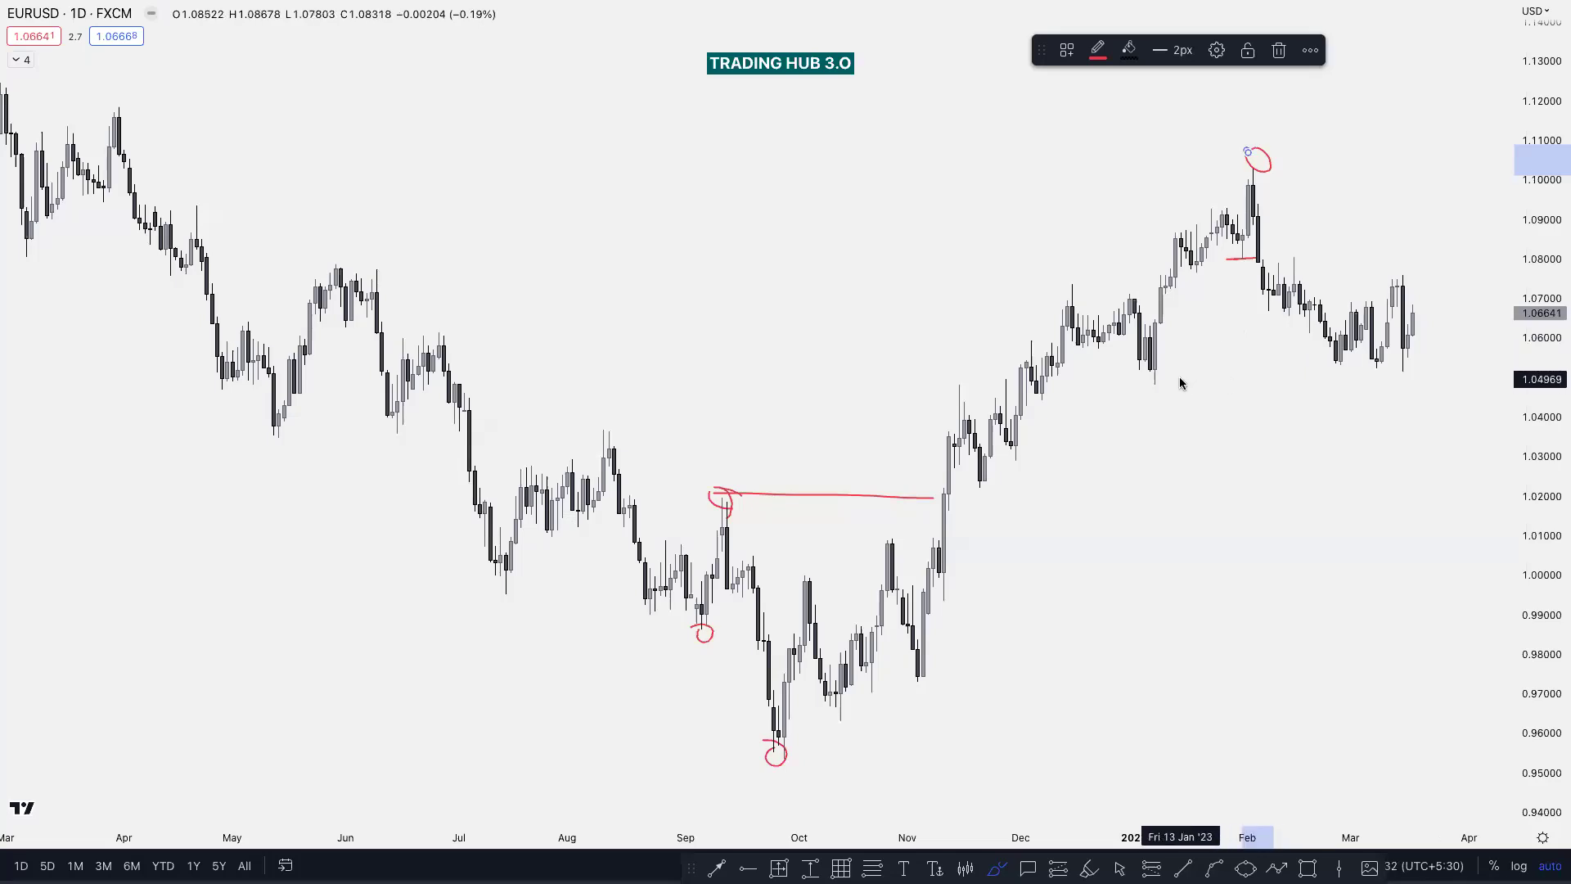
Brush two horizontal lines from the January 2023 low to mid-March at about 1.052 and 1.0487, and undo both
{"action": "left_click_drag", "start_coordinate": [1152, 370], "coordinate": [1422, 371]}
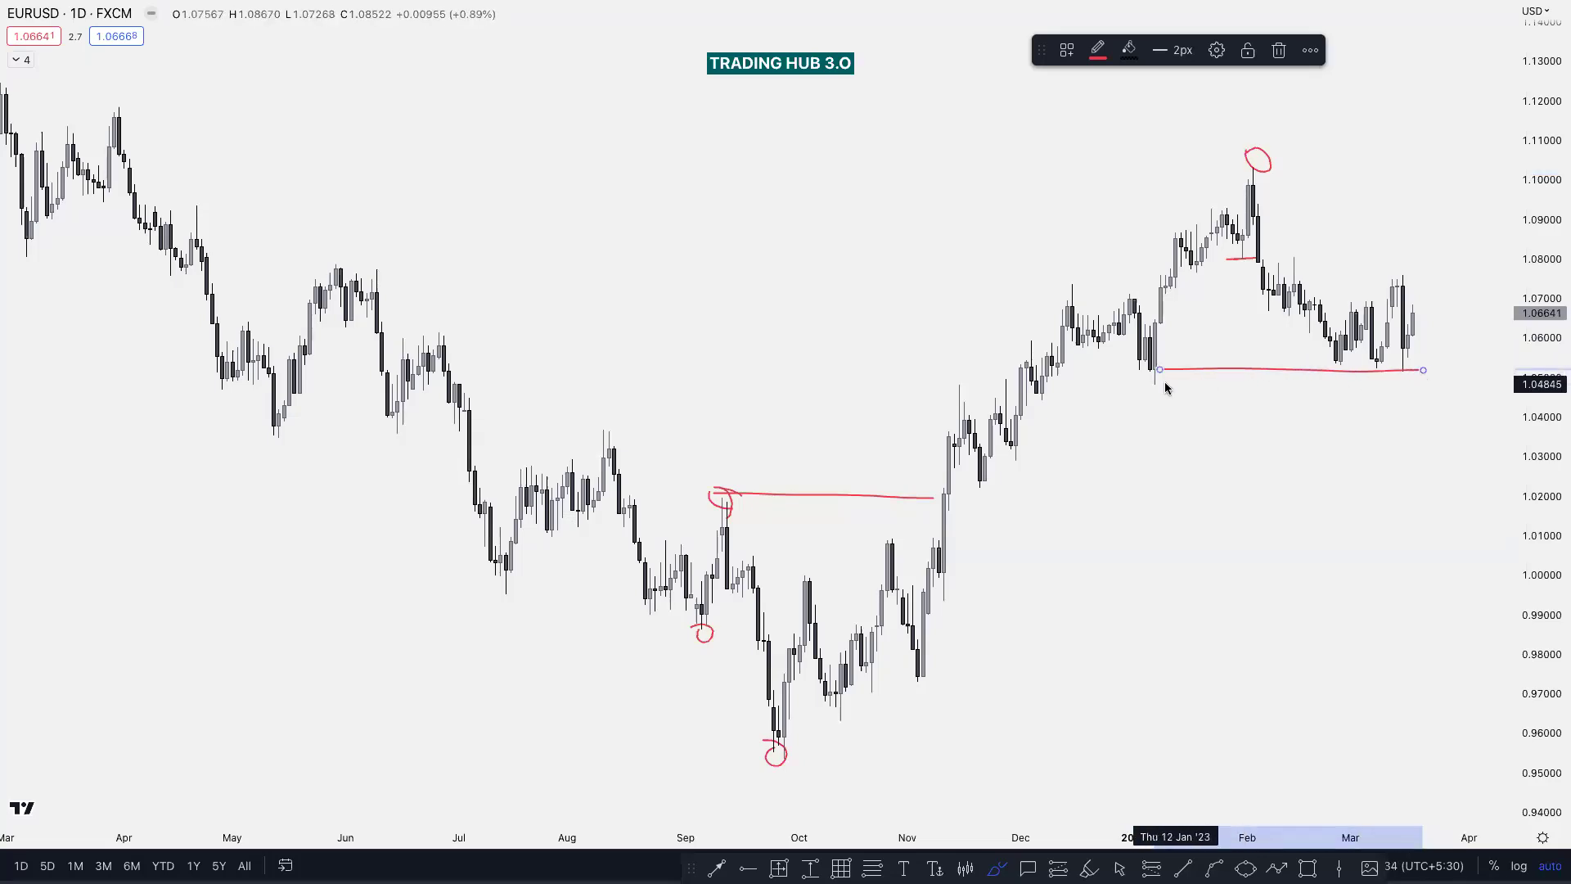
{"action": "left_click_drag", "start_coordinate": [1148, 382], "coordinate": [1395, 387]}
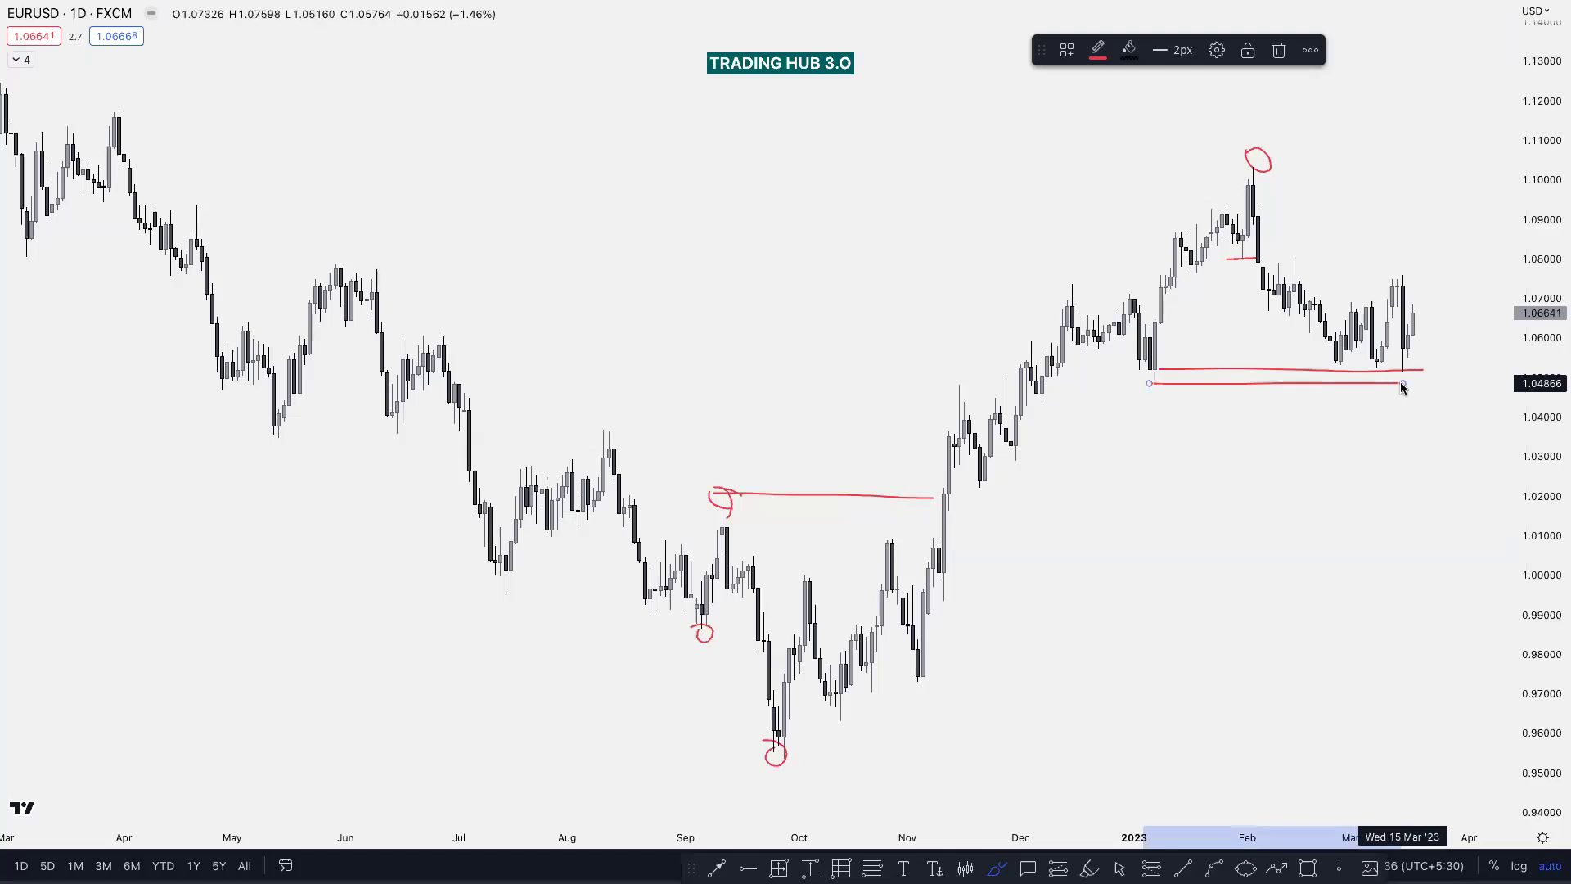
{"action": "key", "text": "ctrl+z"}
{"action": "key", "text": "ctrl+z"}
Mark the January 2023 low as a two-line price zone from about 1.0520 to 1.0480, extended to mid-March
{"action": "left_click", "coordinate": [841, 868]}
{"action": "mouse_move", "coordinate": [1155, 369]}
{"action": "left_mouse_down"}
{"action": "mouse_move", "coordinate": [1287, 393]}
{"action": "mouse_move", "coordinate": [1407, 385]}
{"action": "left_mouse_up"}
{"action": "left_click", "coordinate": [1277, 428]}
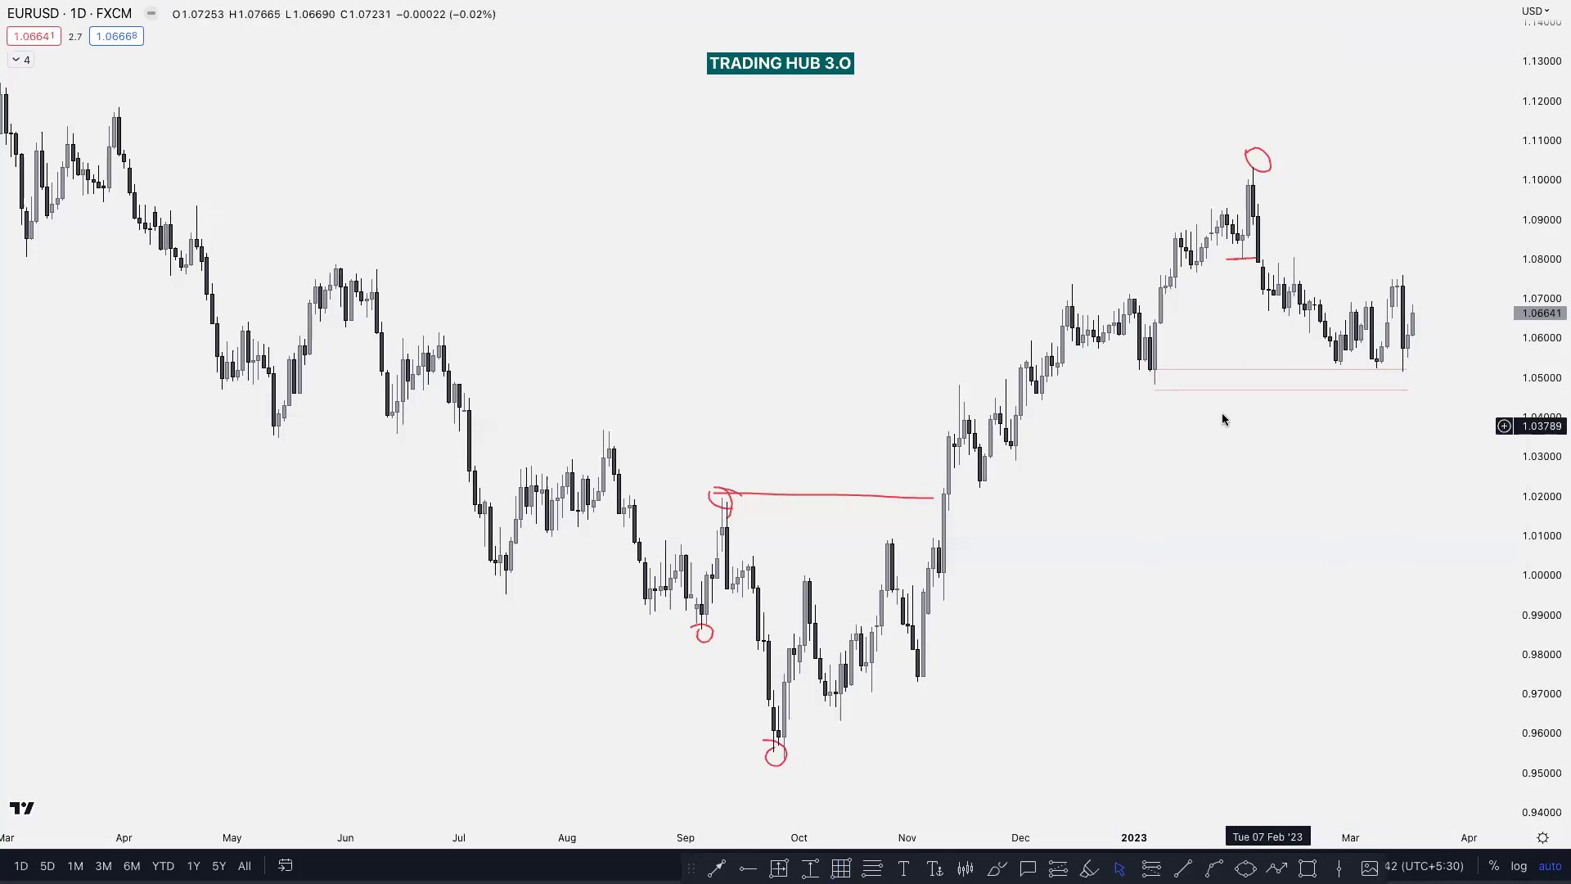
Brush a short line across the mid-March high at about 1.0754 and delete it
{"action": "scroll", "coordinate": [1278, 471], "scroll_direction": "right", "scroll_amount": 3}
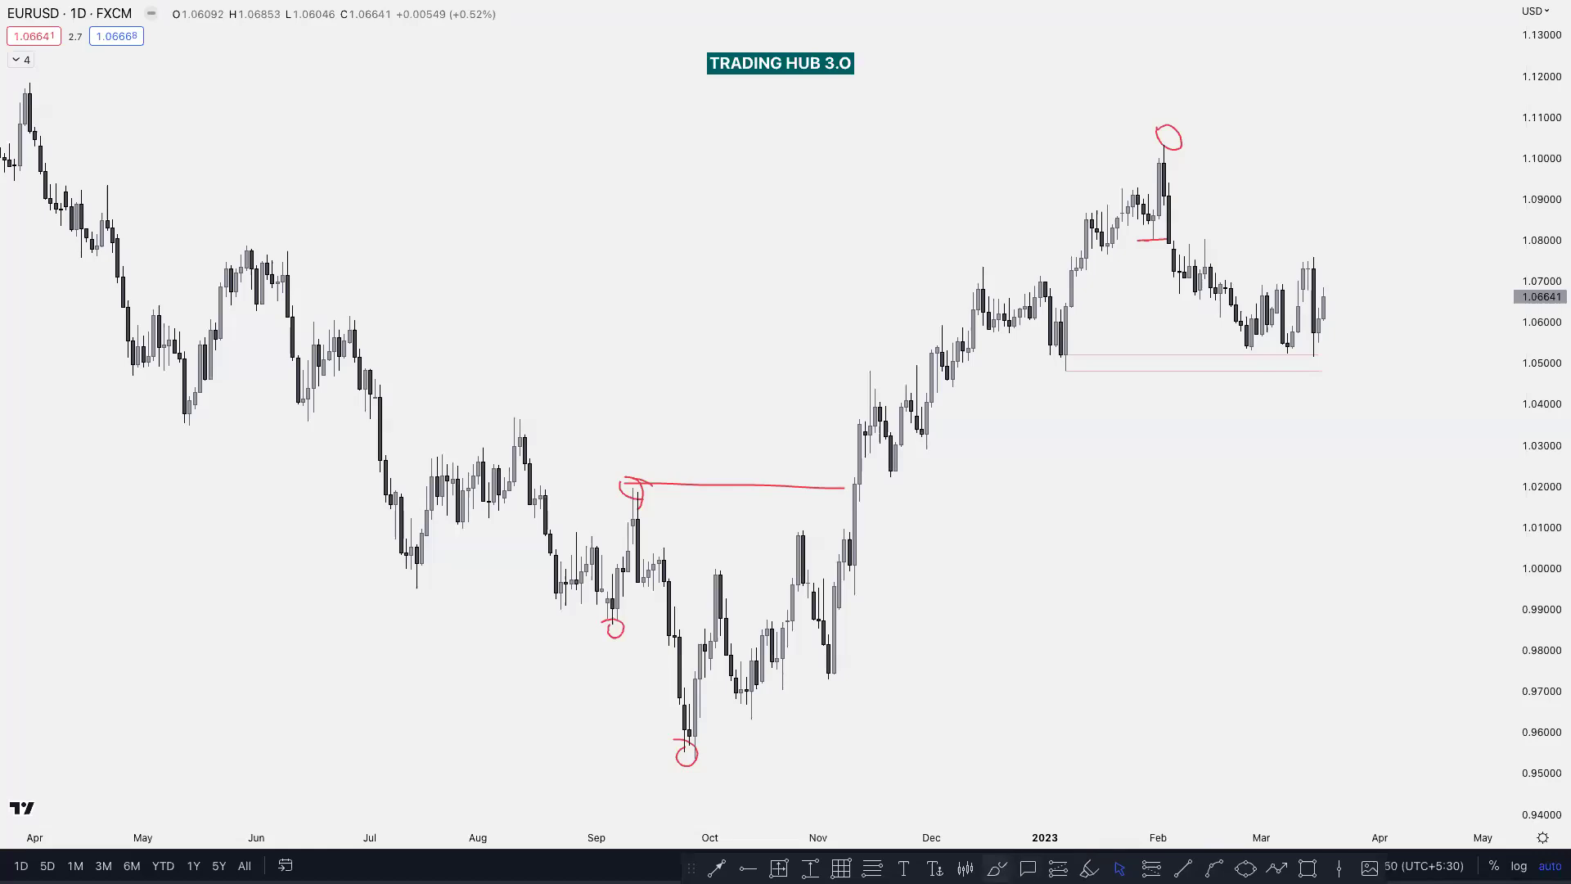
{"action": "left_click", "coordinate": [997, 867]}
{"action": "left_click_drag", "start_coordinate": [1303, 261], "coordinate": [1339, 261]}
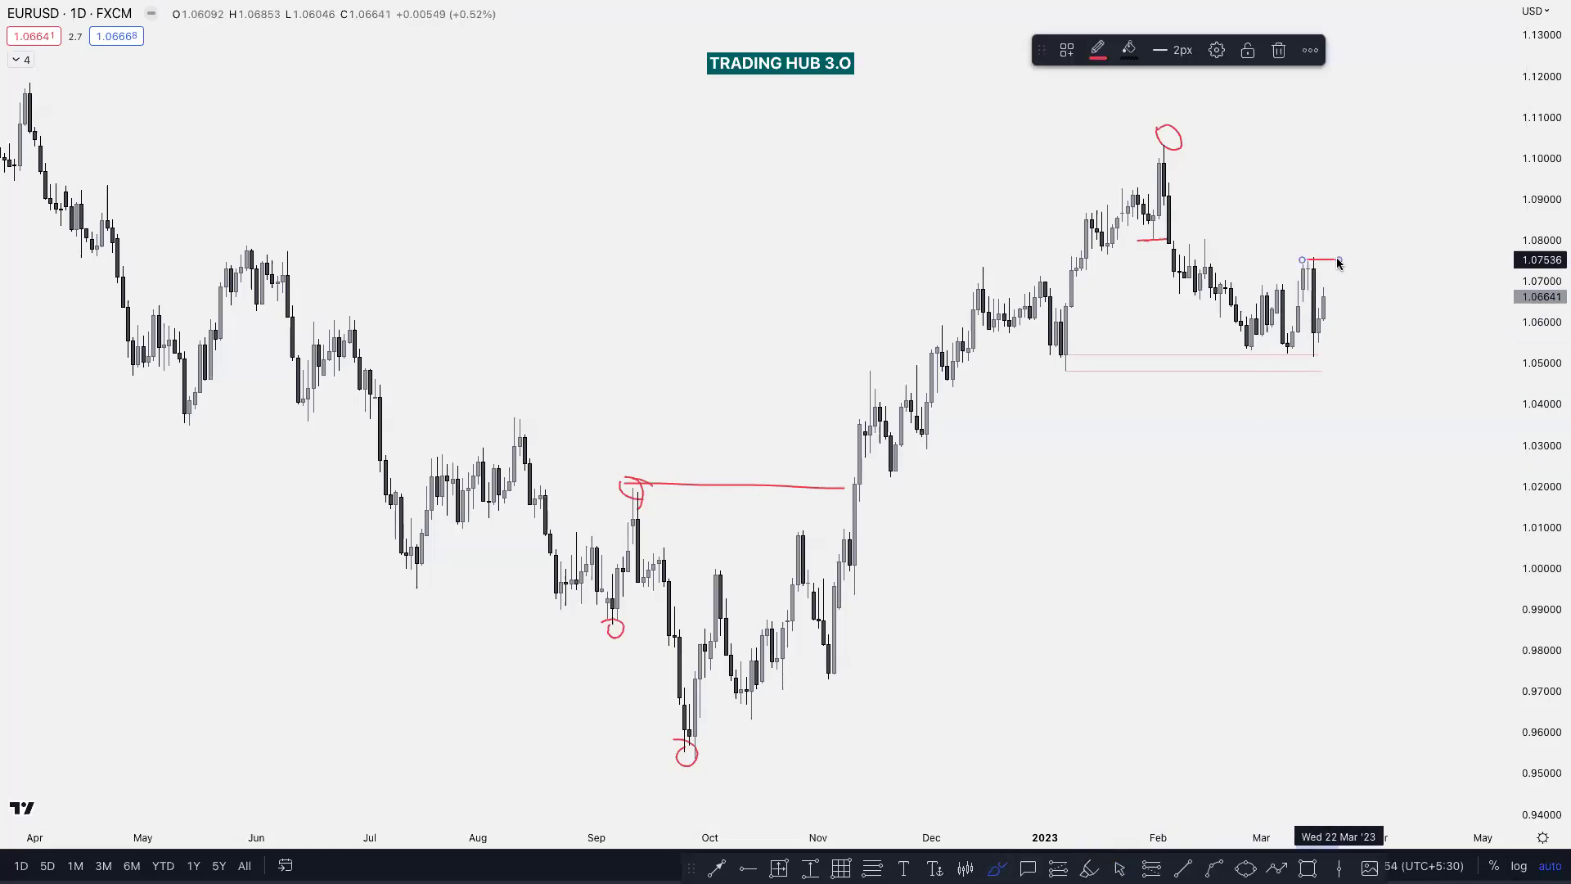
{"action": "type", "text": "z"}
{"action": "left_click", "coordinate": [1103, 195]}
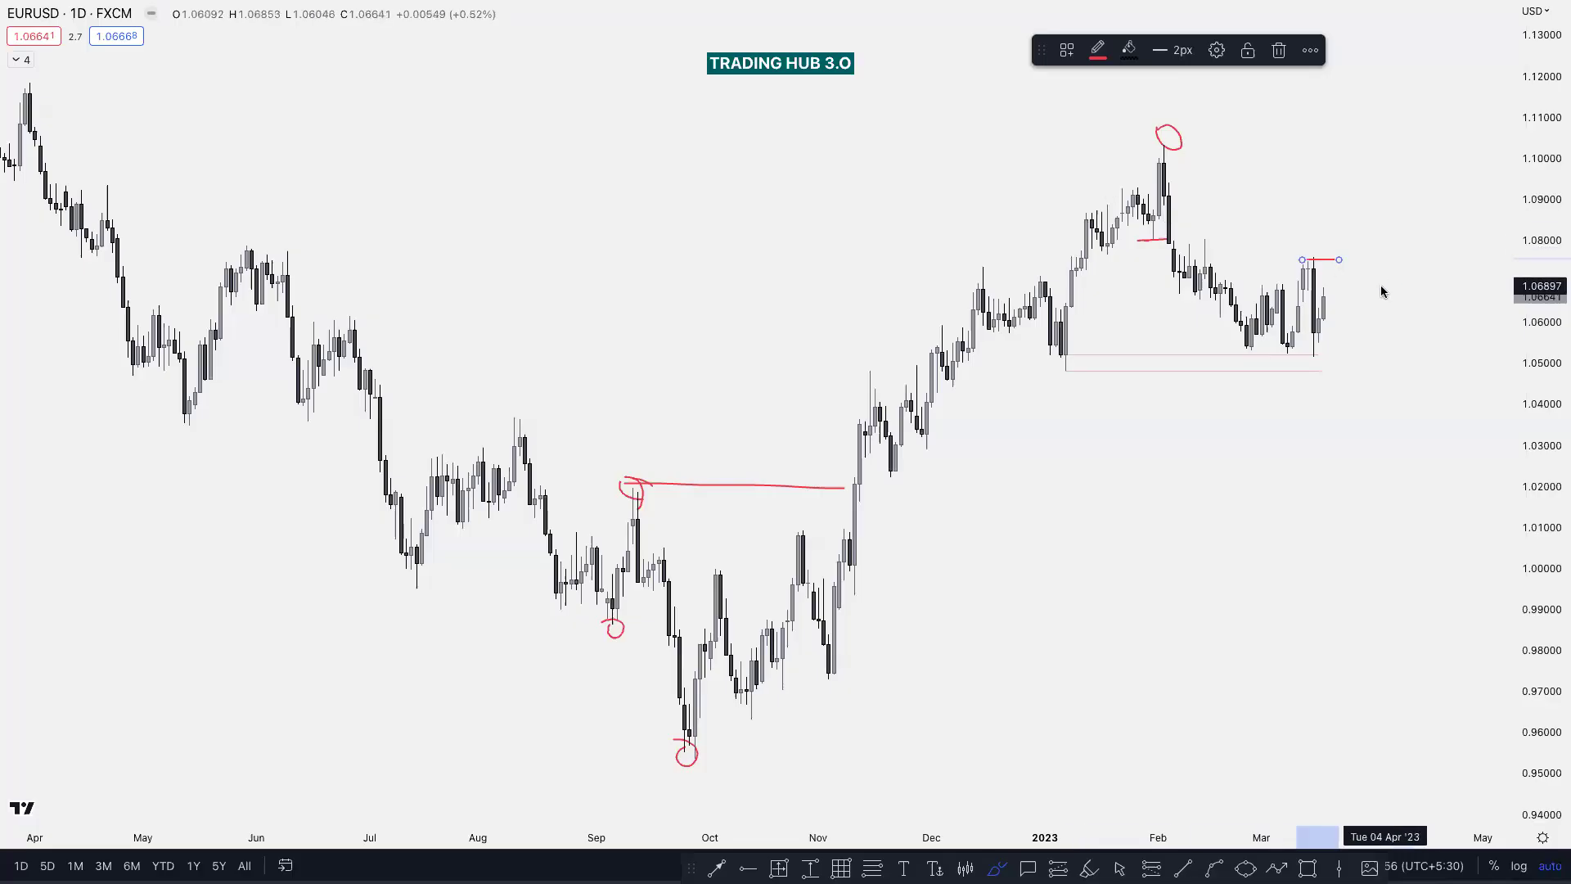
{"action": "key", "text": "Delete"}
Brush a projected drop from the latest candle and horizontal levels at about 0.987 and 0.975 from the early November low
{"action": "mouse_move", "coordinate": [1327, 292]}
{"action": "left_mouse_down"}
{"action": "mouse_move", "coordinate": [1333, 274]}
{"action": "mouse_move", "coordinate": [1365, 507]}
{"action": "left_mouse_up"}
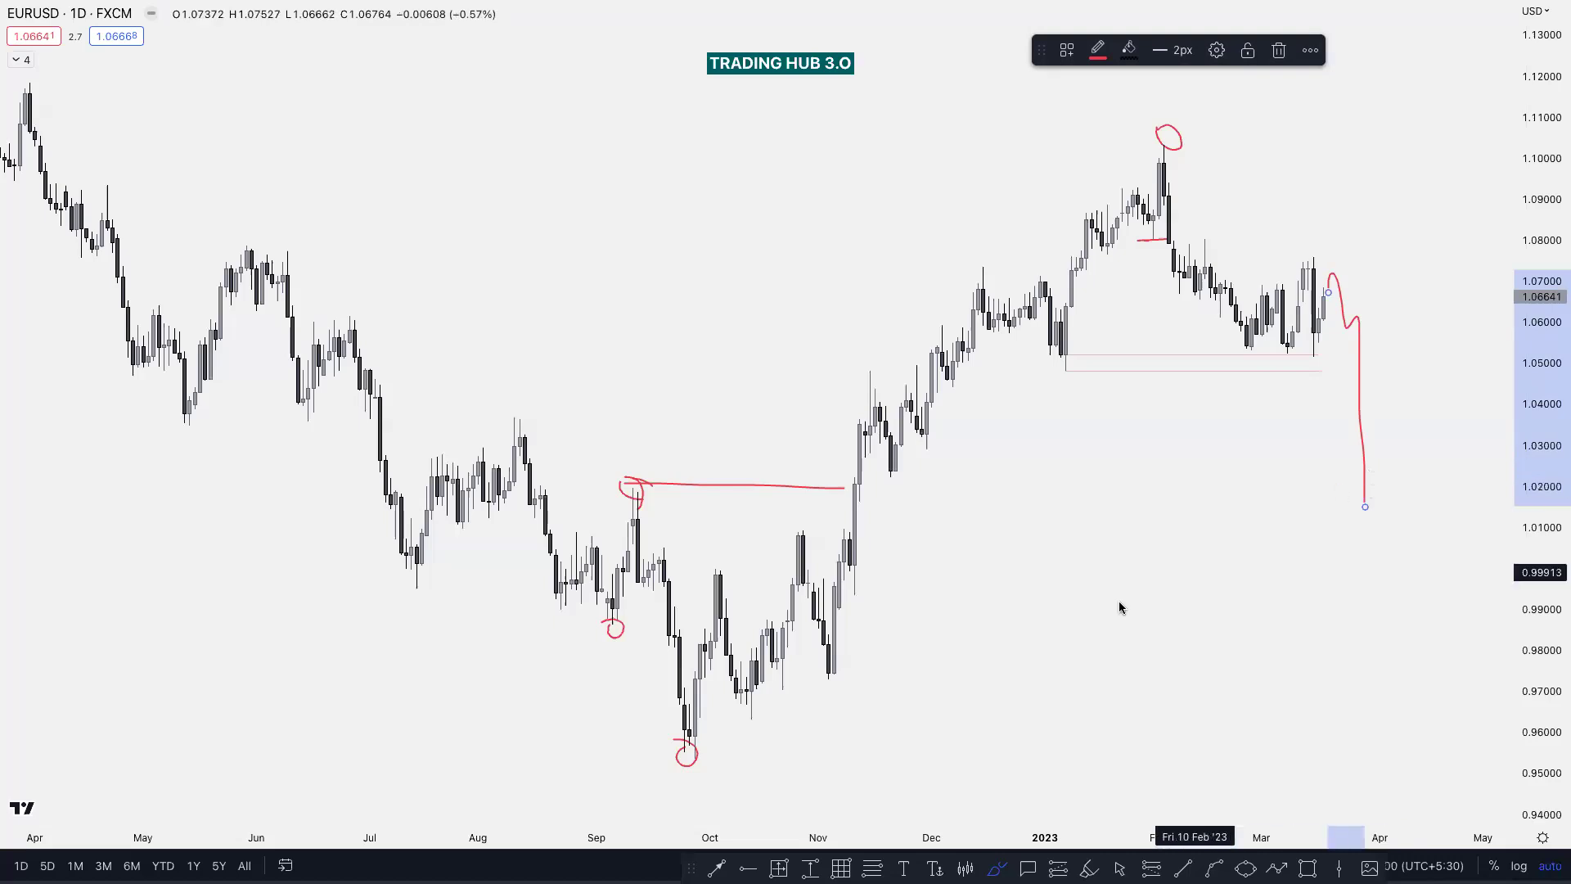
{"action": "left_click_drag", "start_coordinate": [852, 565], "coordinate": [1391, 565]}
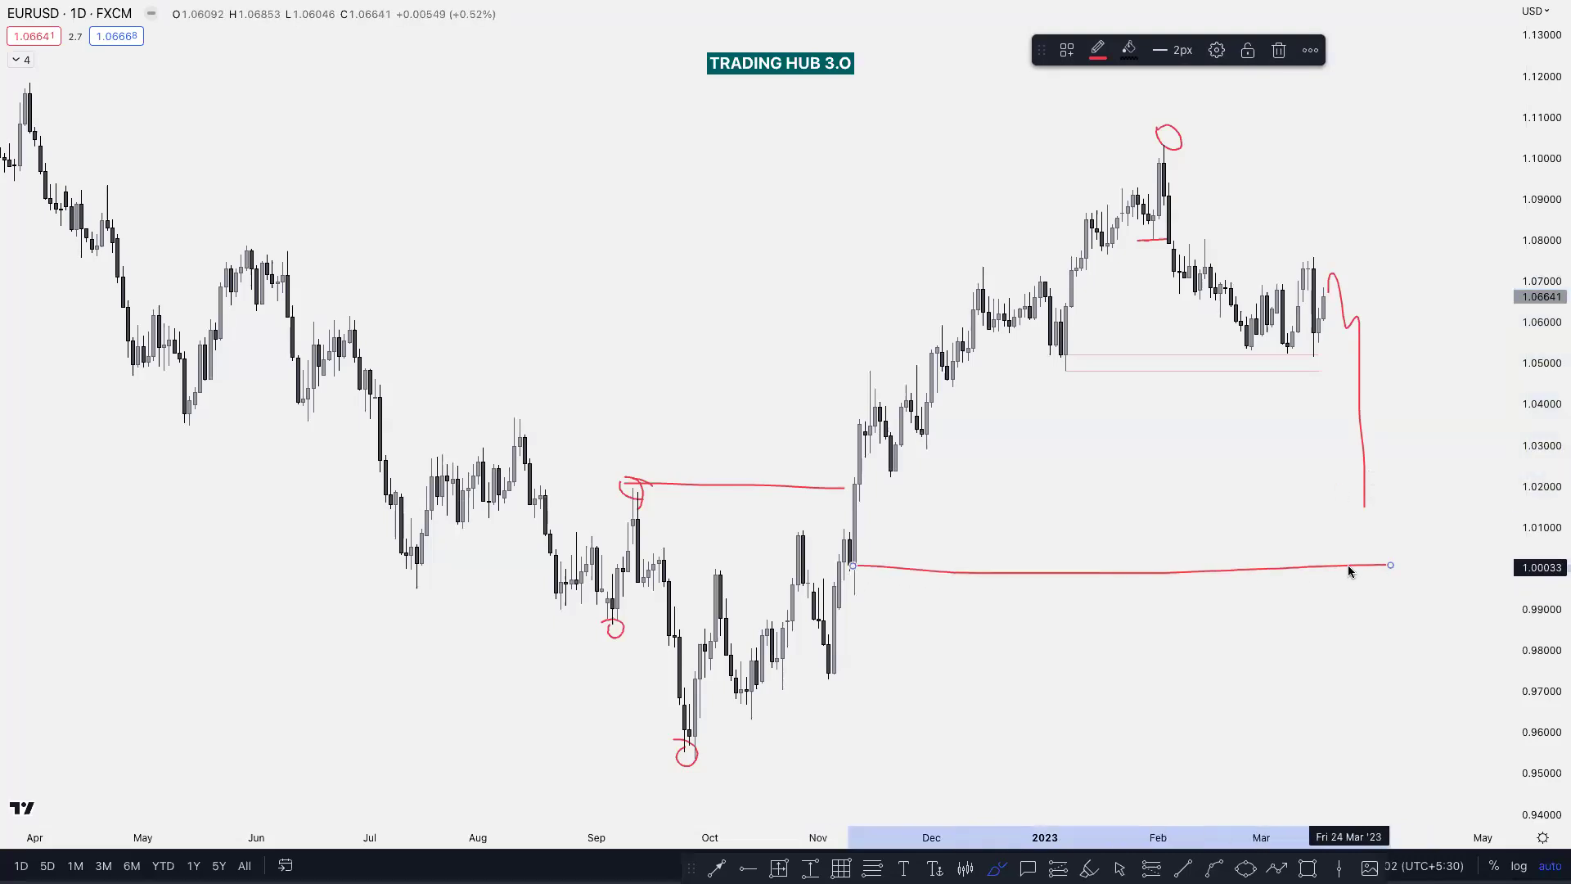
{"action": "key", "text": "Delete"}
{"action": "left_click_drag", "start_coordinate": [826, 629], "coordinate": [1390, 622]}
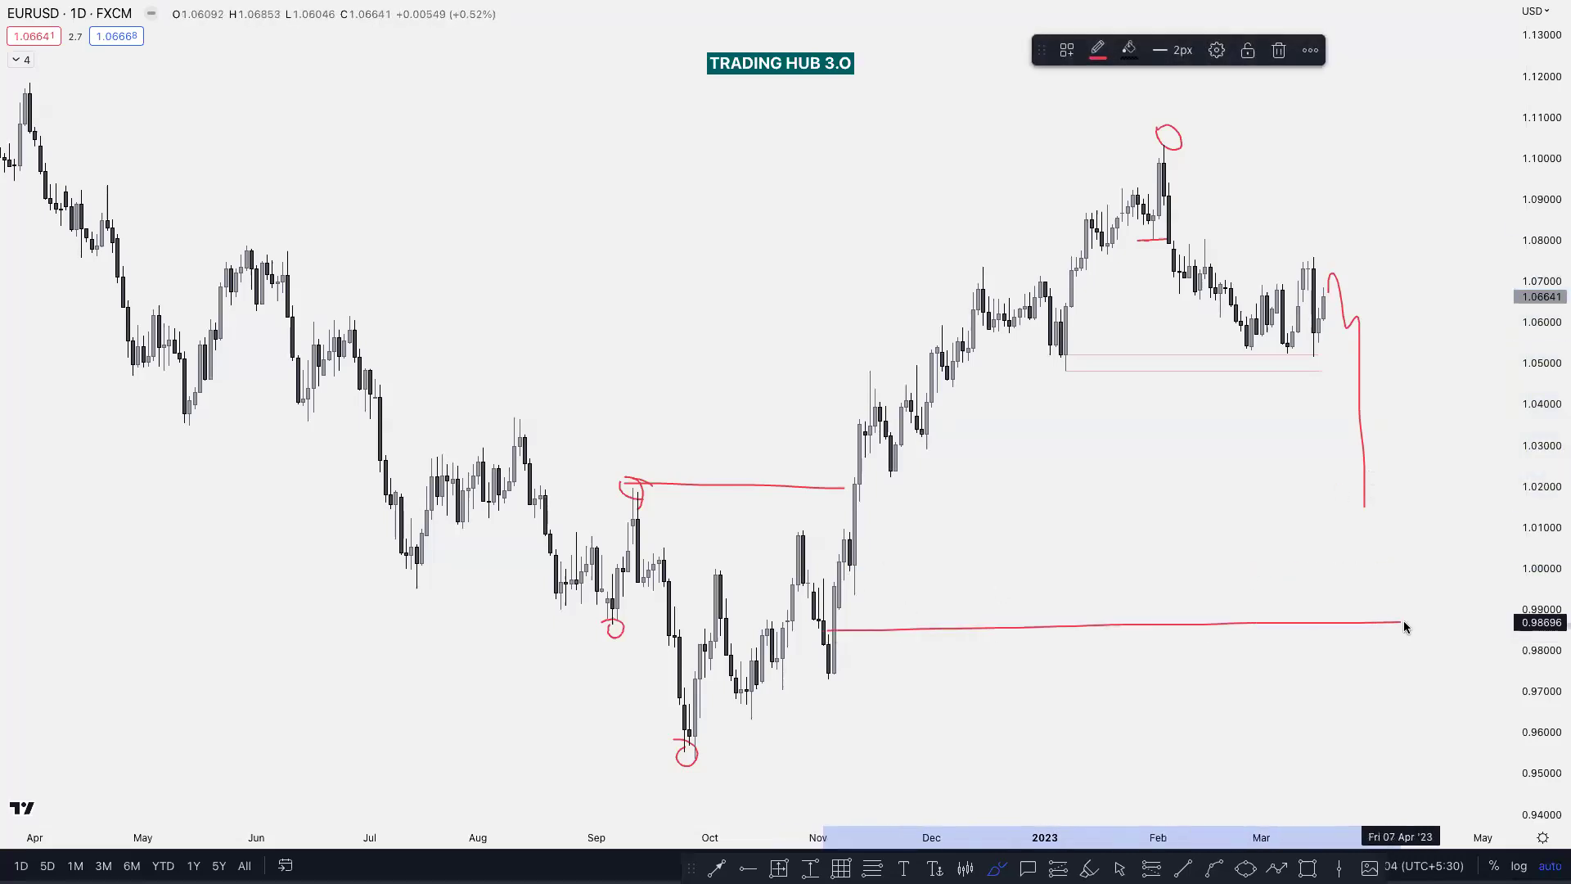
{"action": "left_click_drag", "start_coordinate": [828, 677], "coordinate": [1433, 676]}
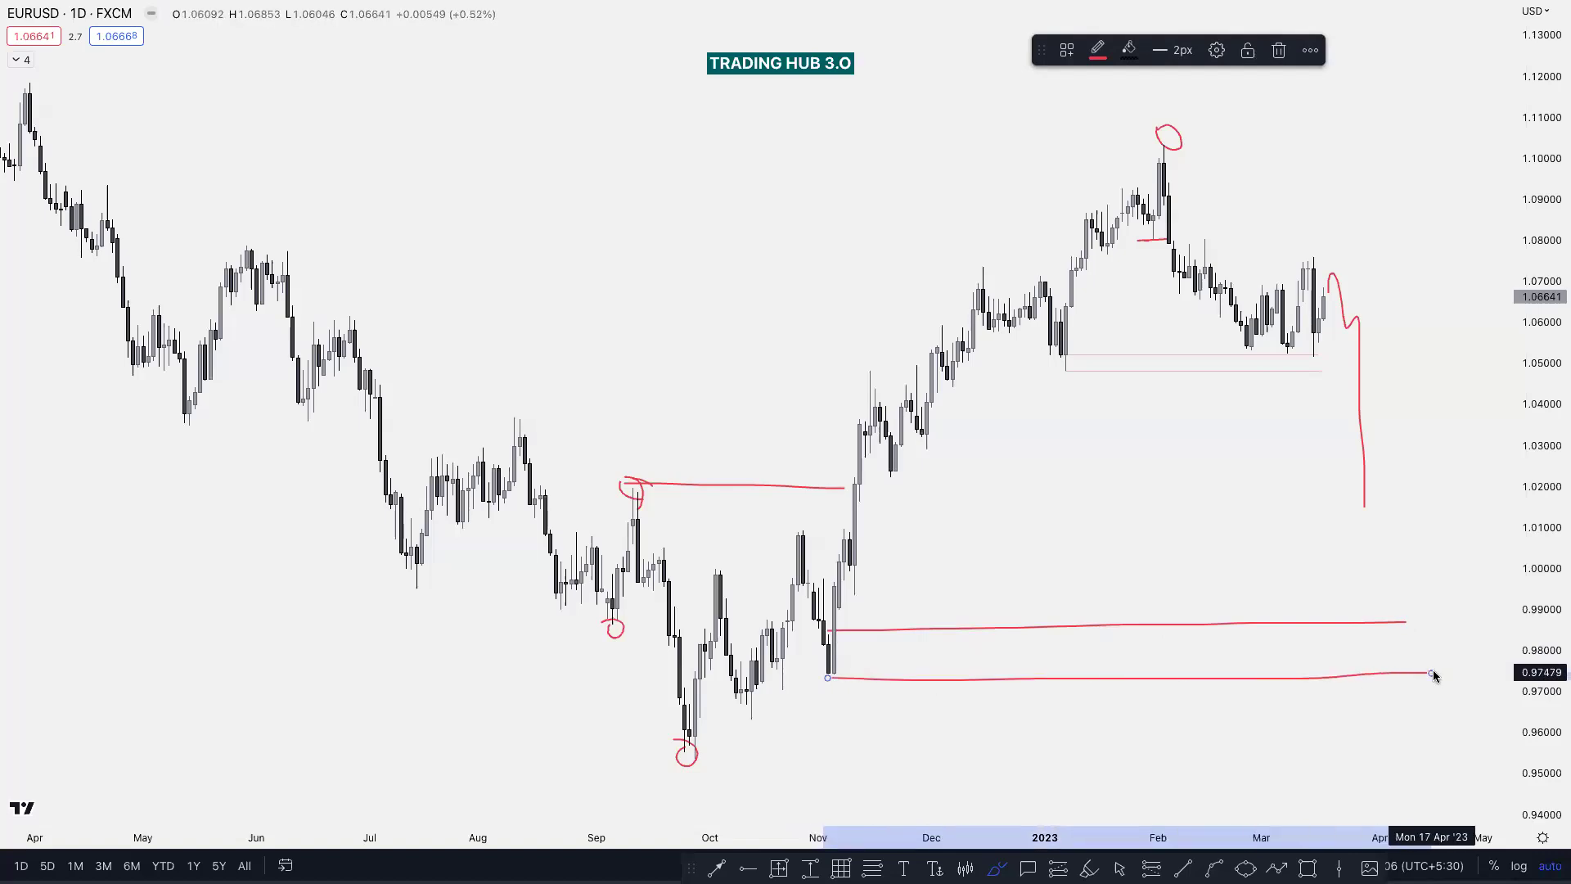
Extend the projected path with a rebound toward 1.10 and undo all the projection strokes and levels
{"action": "mouse_move", "coordinate": [1365, 499]}
{"action": "left_mouse_down"}
{"action": "mouse_move", "coordinate": [1383, 541]}
{"action": "mouse_move", "coordinate": [1411, 527]}
{"action": "left_mouse_up"}
{"action": "left_click_drag", "start_coordinate": [1425, 423], "coordinate": [1481, 156]}
{"action": "key", "text": "ctrl+z"}
{"action": "key", "text": "ctrl+z"}
{"action": "key", "text": "ctrl+z"}
{"action": "key", "text": "ctrl+z"}
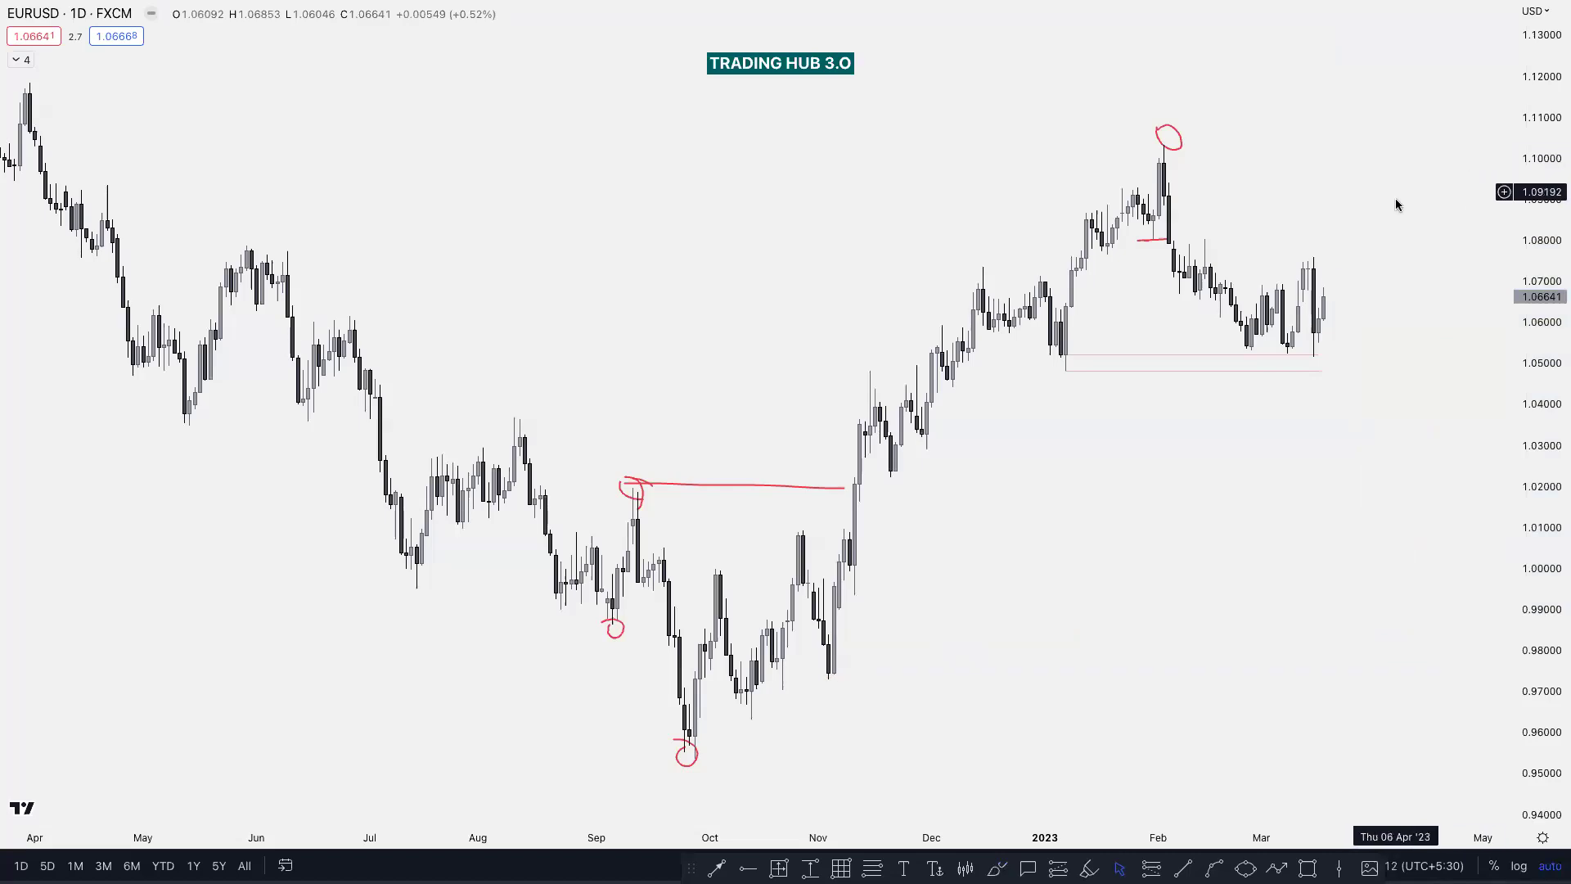
Place a horizontal ray from the 14 March 2023 candle's high at 1.07496
{"action": "scroll", "coordinate": [1440, 327], "scroll_direction": "up", "scroll_amount": 5}
{"action": "scroll", "coordinate": [1236, 434], "scroll_direction": "up", "scroll_amount": 1}
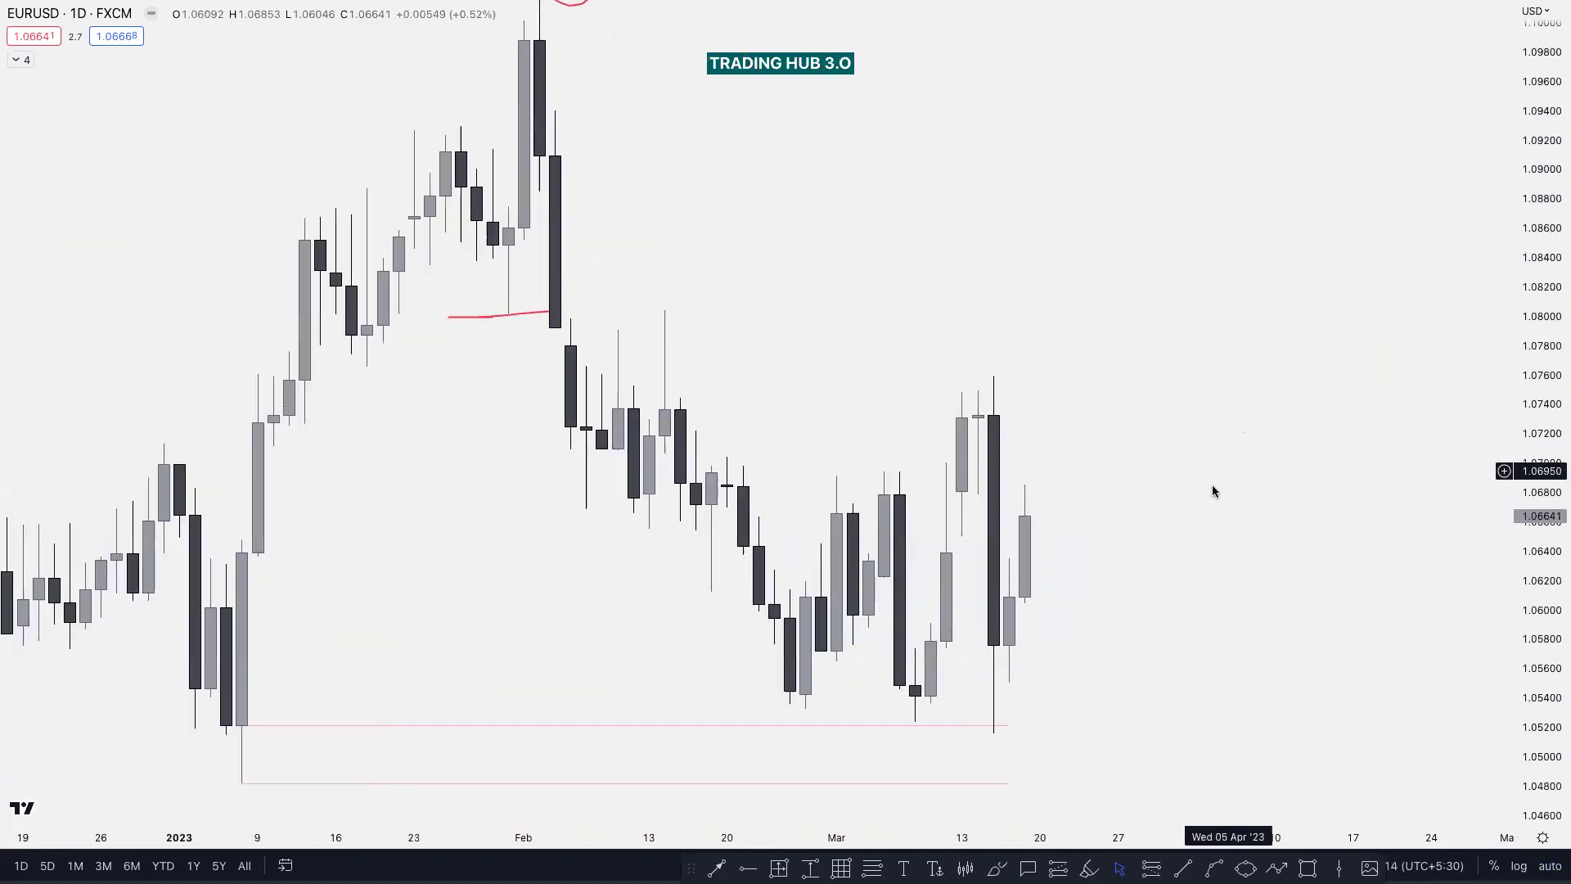
{"action": "left_click", "coordinate": [747, 867]}
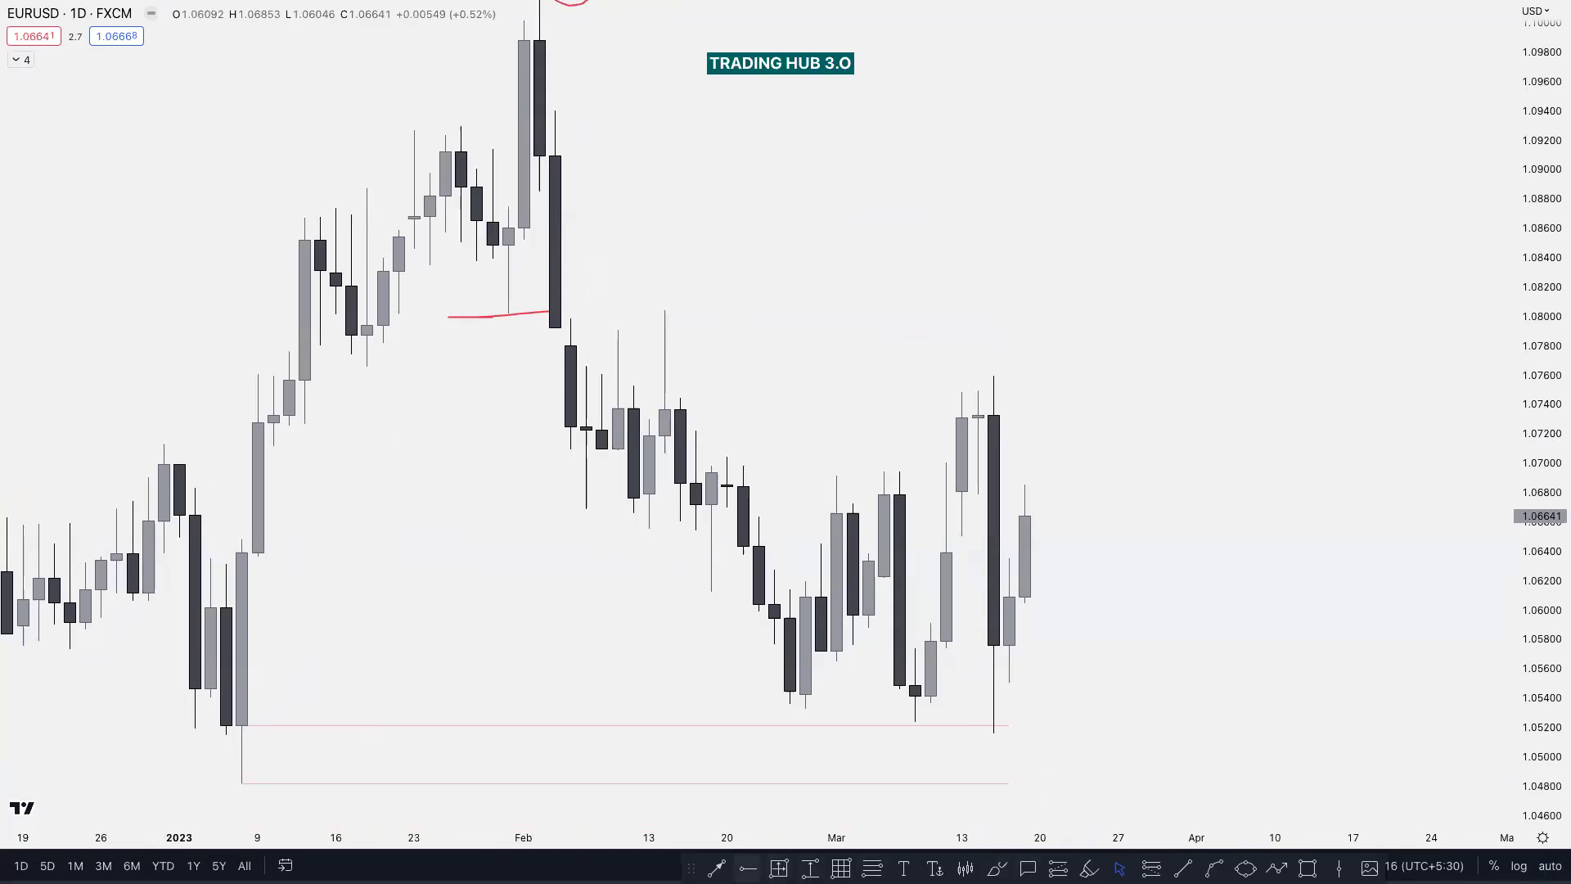
{"action": "left_click", "coordinate": [979, 391]}
{"action": "left_click", "coordinate": [1049, 319]}
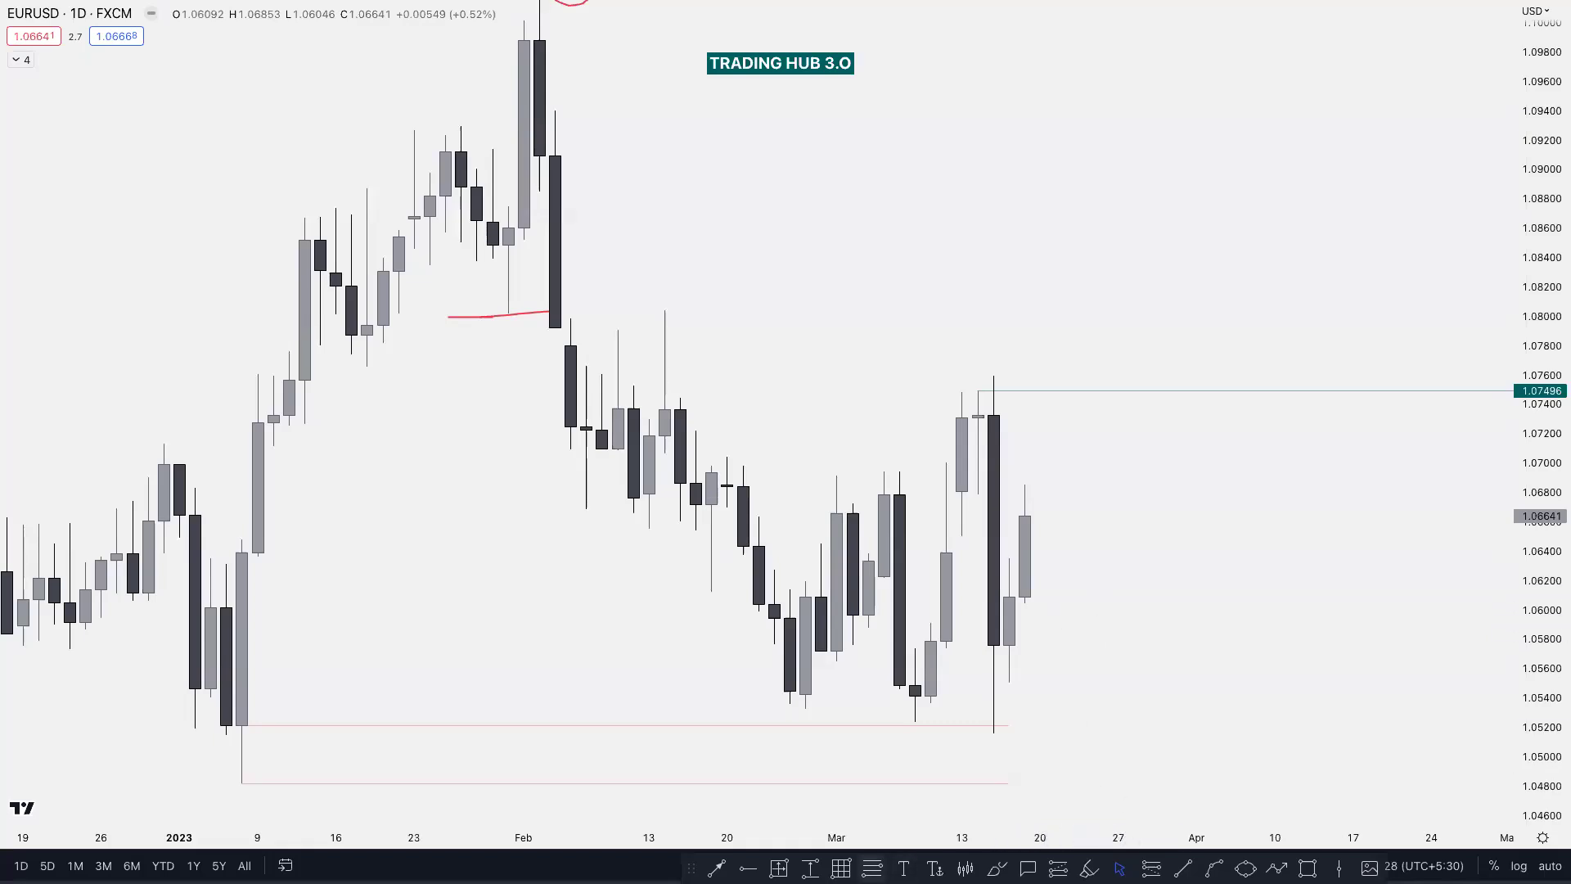
Mark a price zone on the 15 March candle's upper wick from 1.07598 to 1.07334, extended to 27 March
{"action": "left_click", "coordinate": [840, 868]}
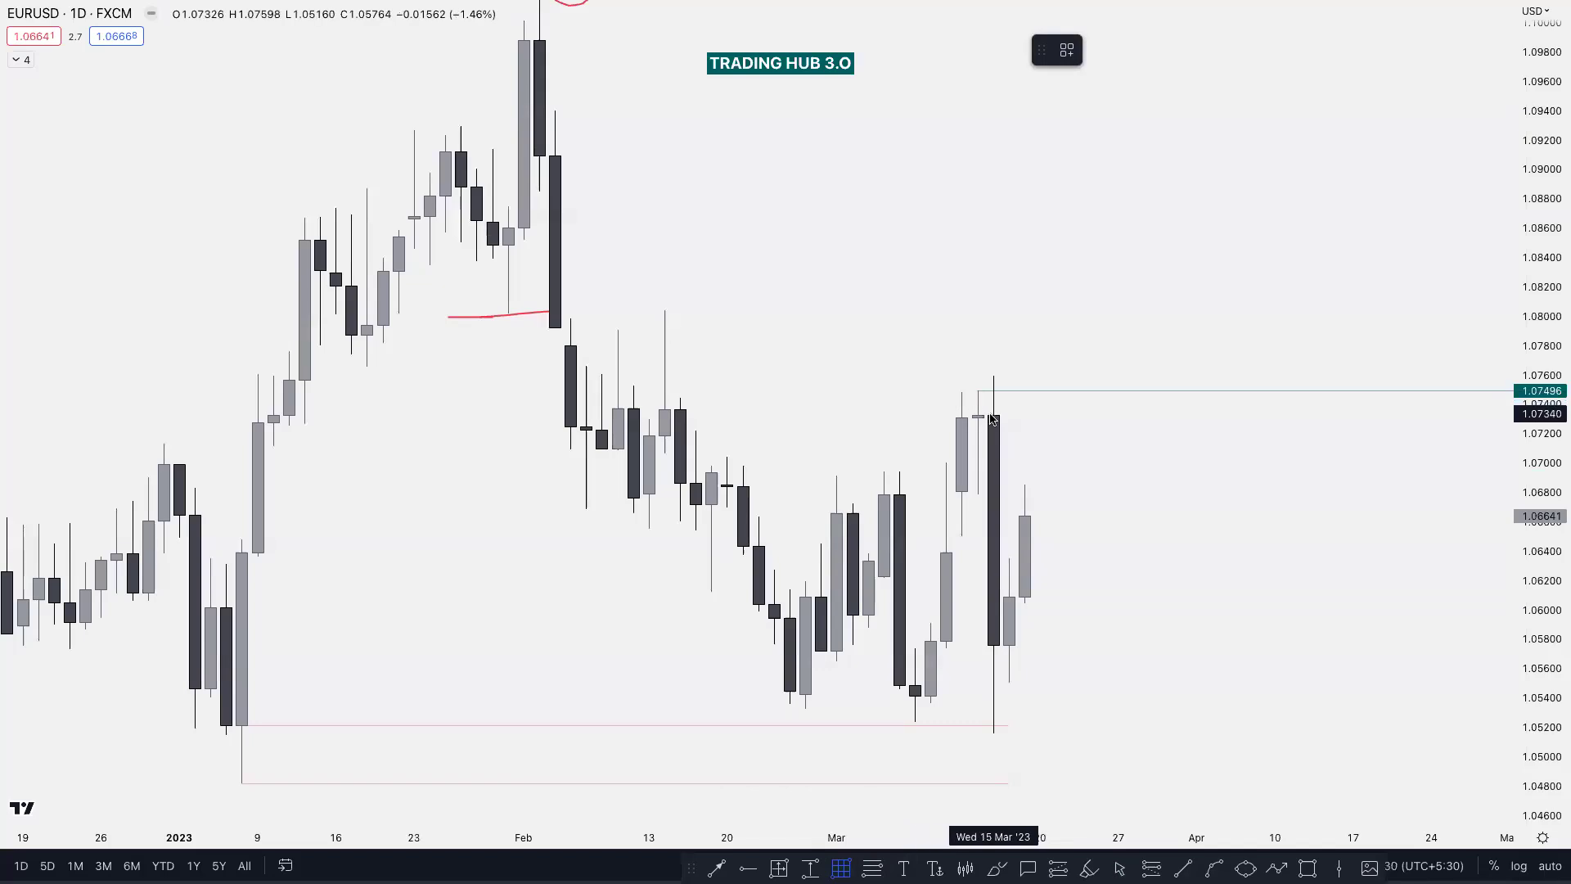
{"action": "left_click", "coordinate": [990, 360]}
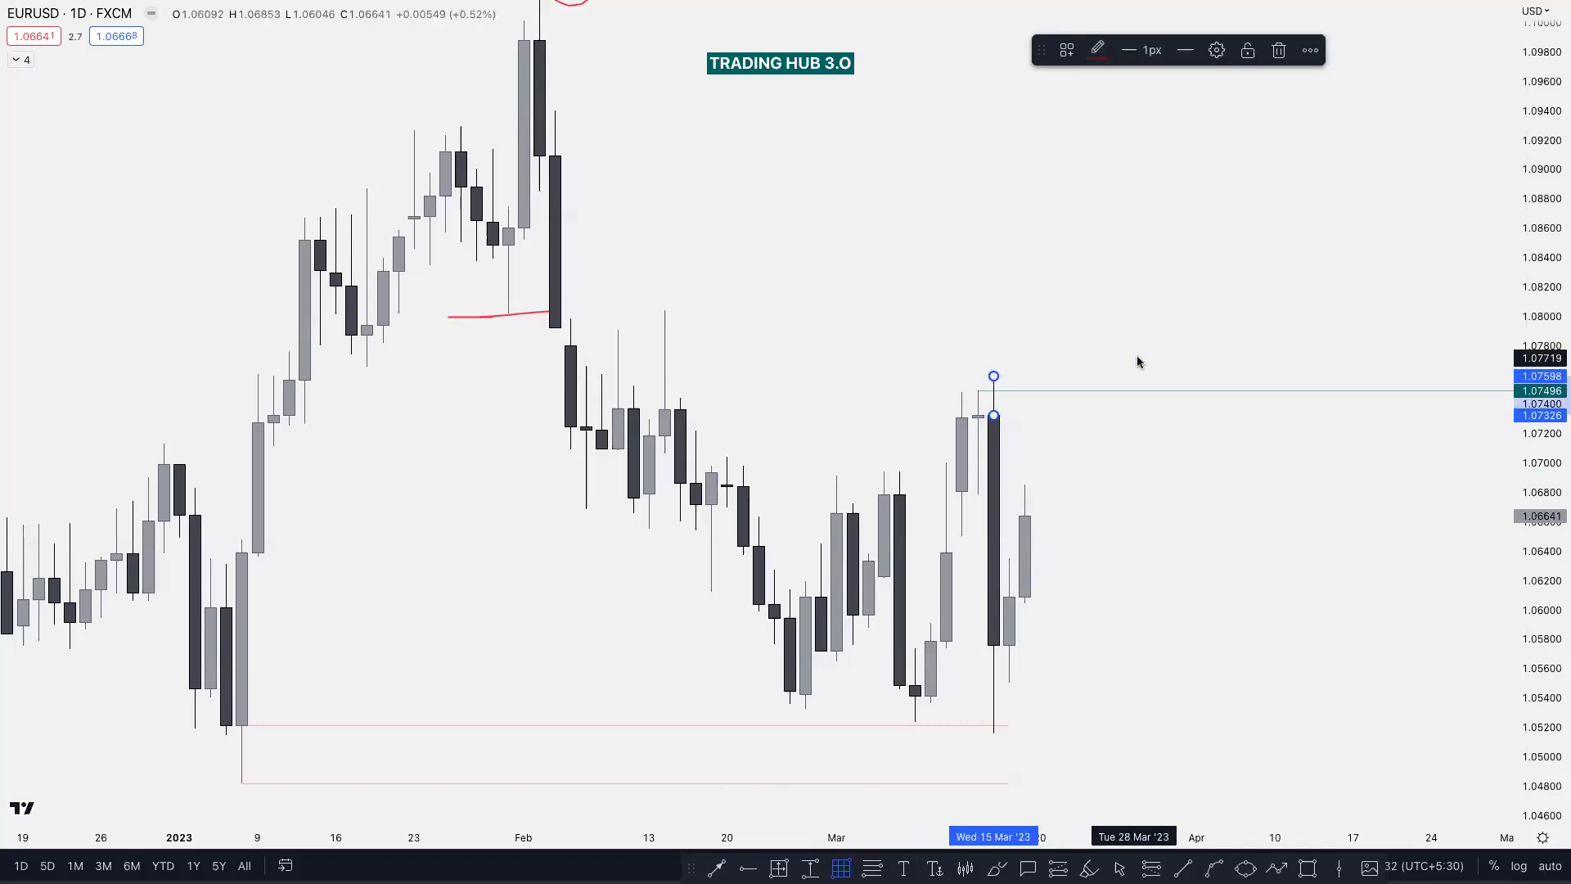
{"action": "left_click_drag", "start_coordinate": [994, 415], "coordinate": [1119, 415]}
{"action": "left_click", "coordinate": [1088, 401]}
Change the line colour of the 15 March wick zone to blue
{"action": "left_click", "coordinate": [995, 413]}
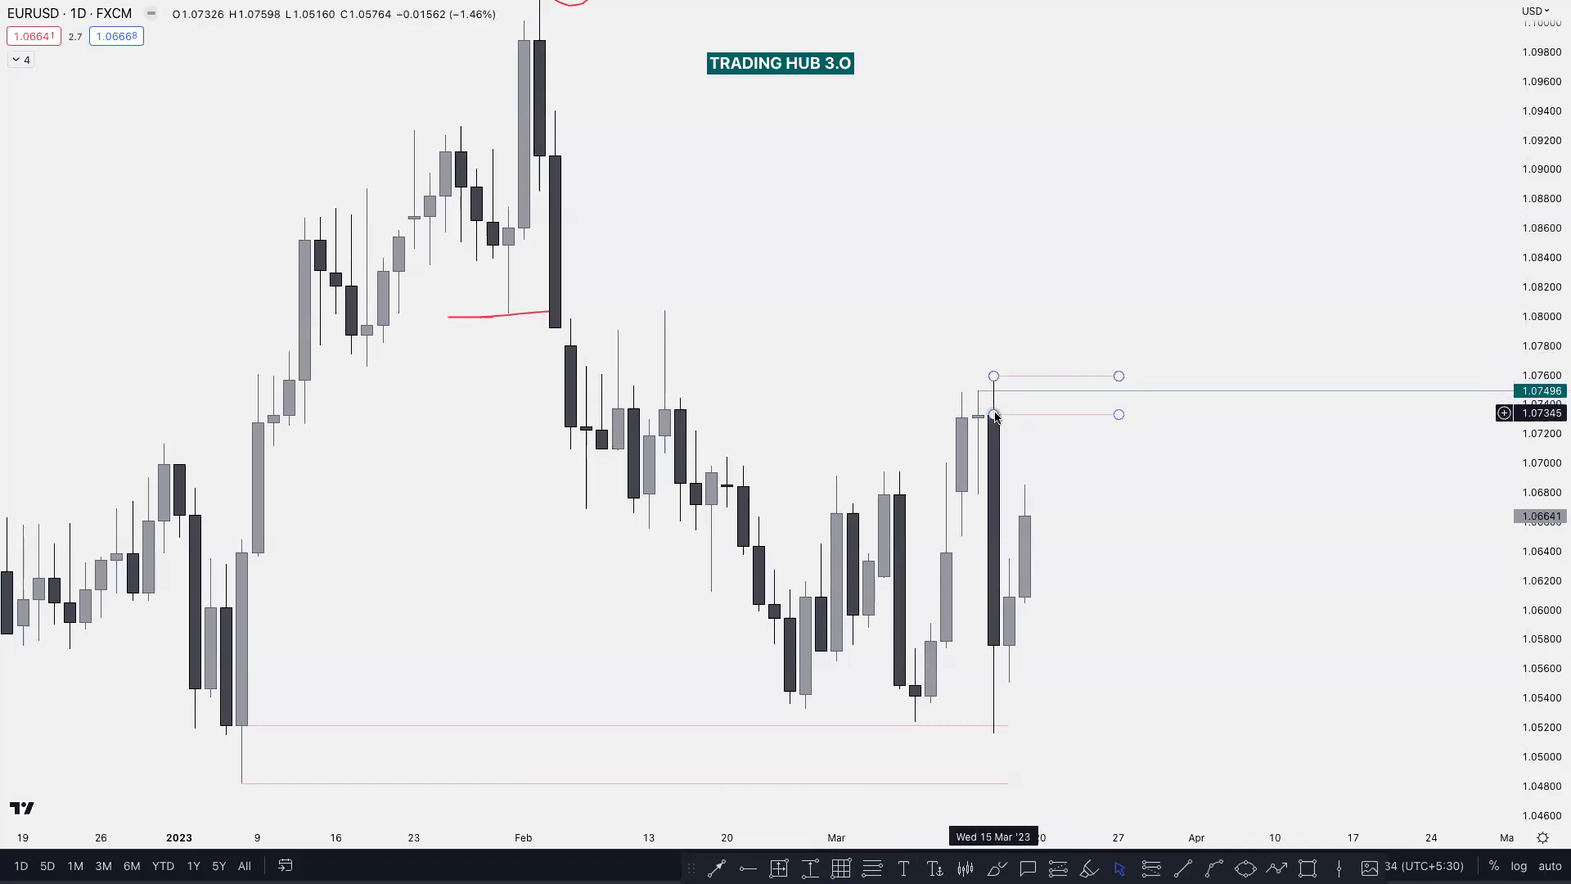
{"action": "left_click", "coordinate": [1097, 51]}
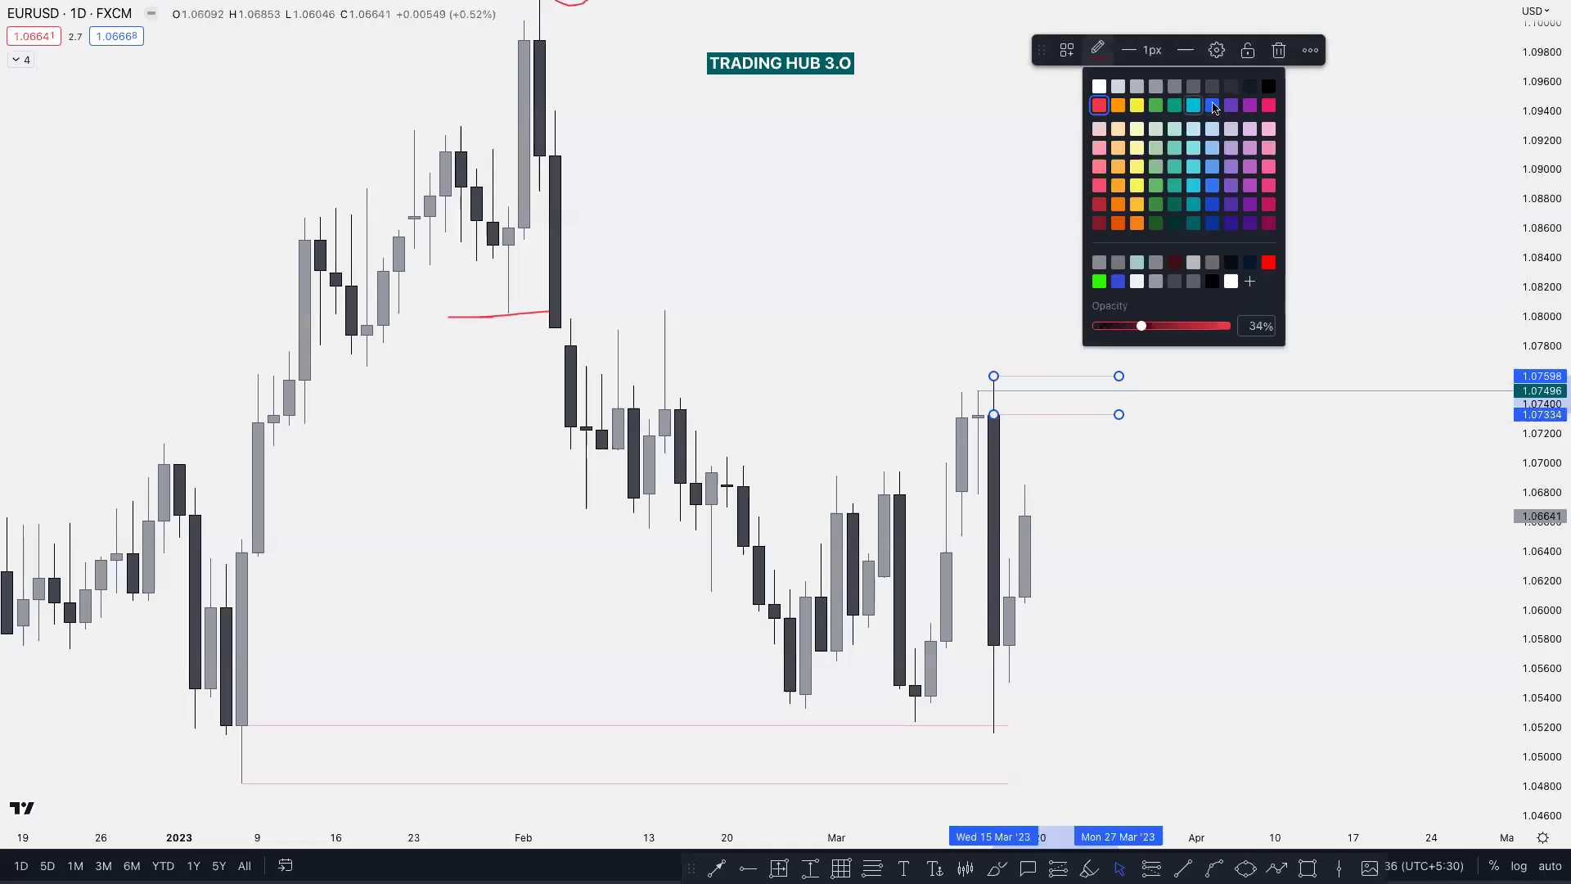
{"action": "left_click", "coordinate": [1041, 361]}
Replace the horizontal ray at the 14 March high with a short trend line across the 13 to 15 March highs at about 1.0751
{"action": "left_click", "coordinate": [1119, 392]}
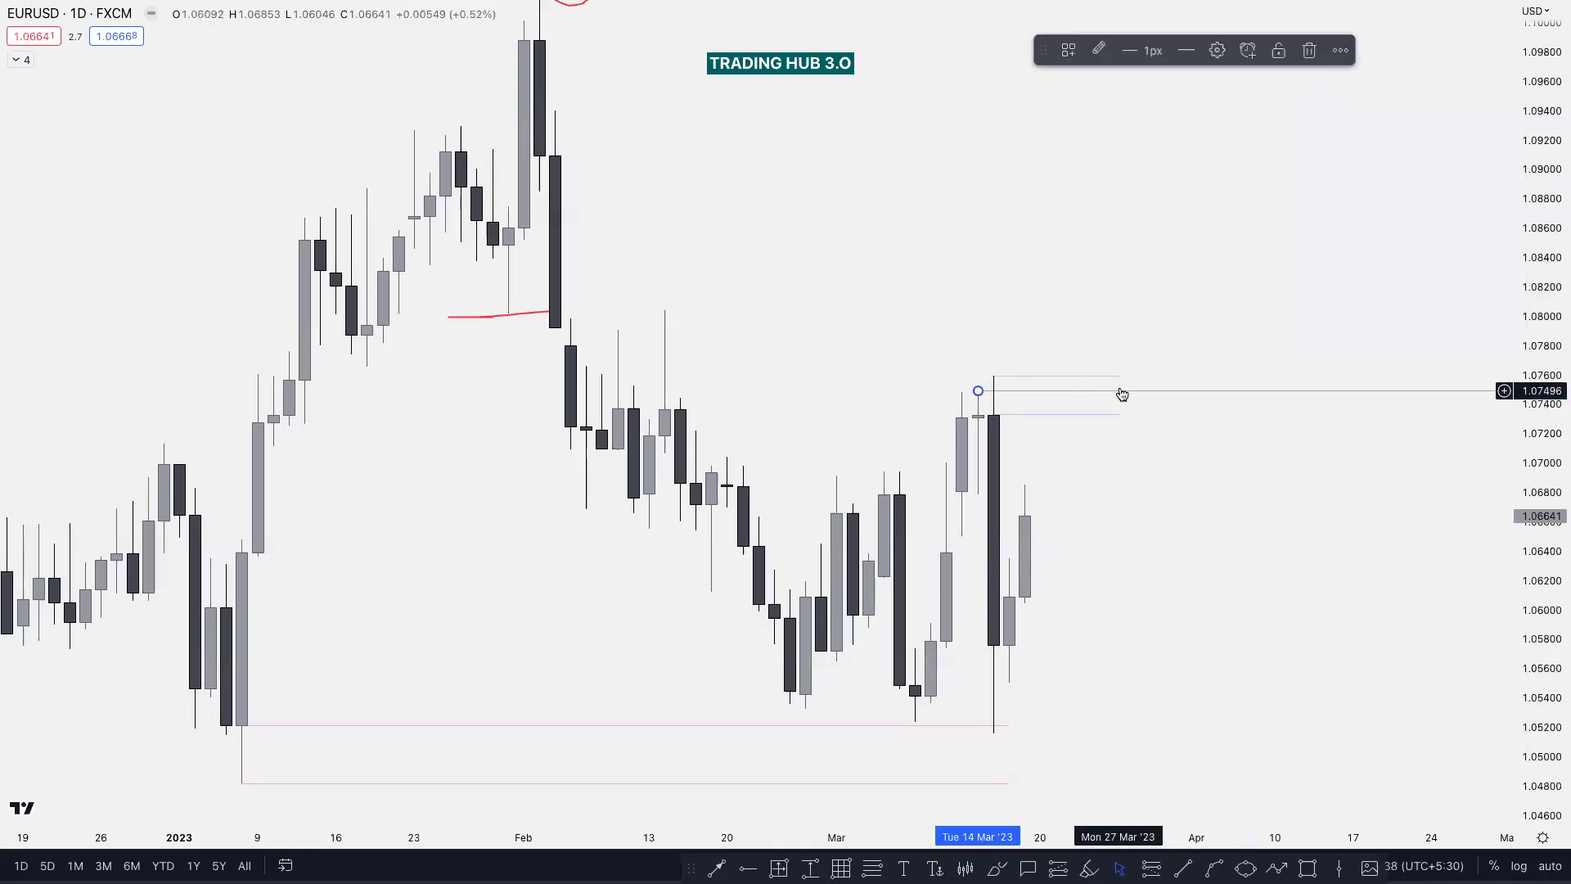
{"action": "key", "text": "Delete"}
{"action": "left_click", "coordinate": [1182, 867]}
{"action": "left_click", "coordinate": [962, 387]}
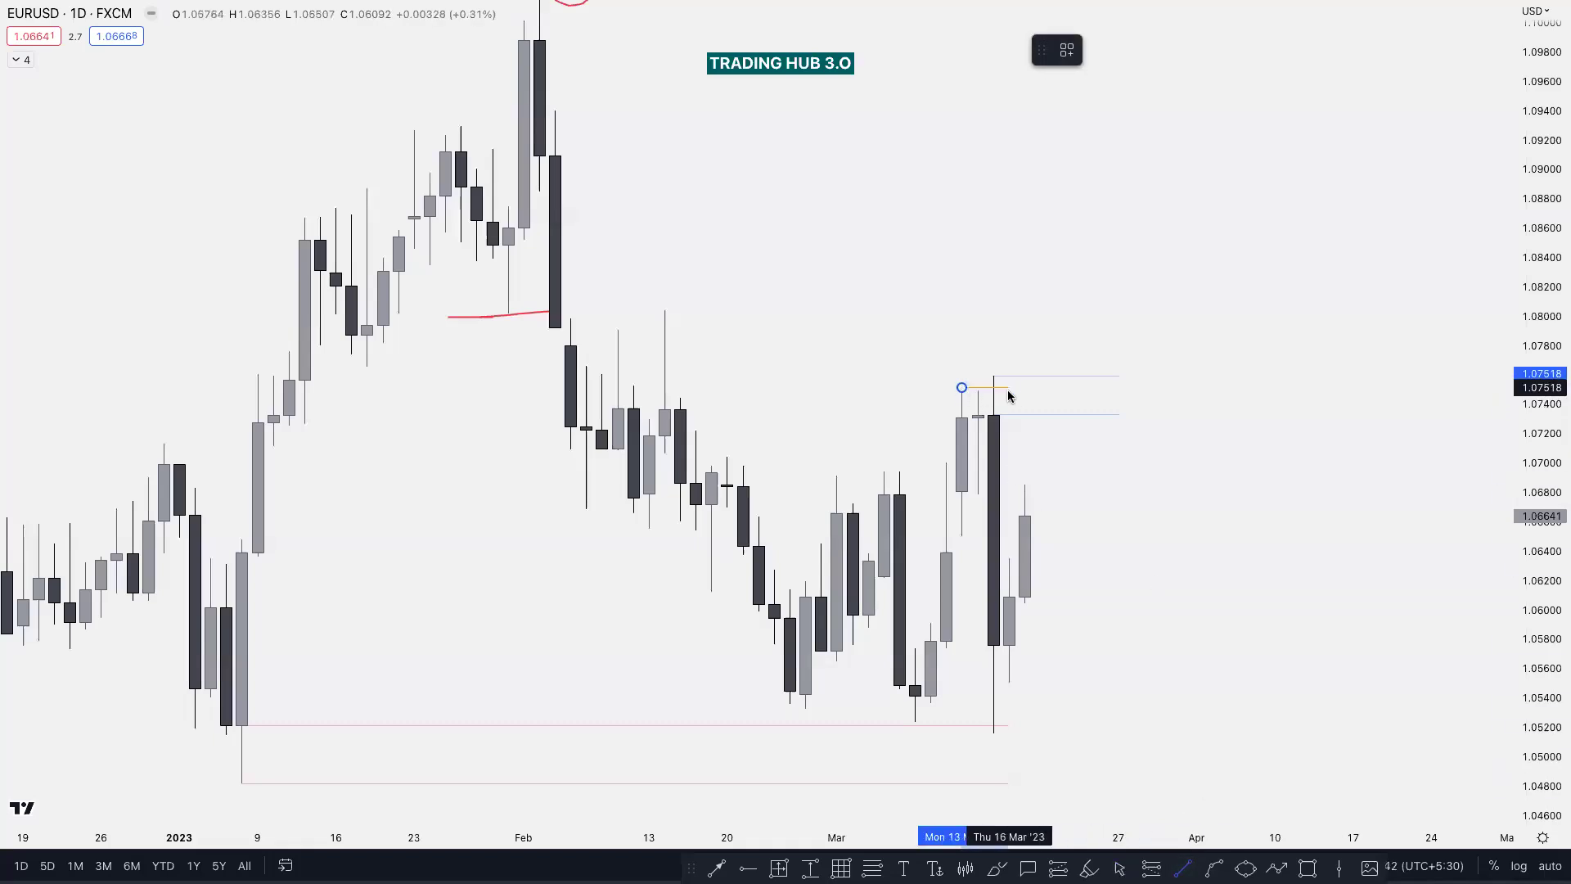
{"action": "left_click", "coordinate": [1001, 391]}
{"action": "left_click", "coordinate": [1080, 323]}
{"action": "left_click_drag", "start_coordinate": [1010, 388], "coordinate": [993, 386]}
{"action": "left_click", "coordinate": [1101, 344]}
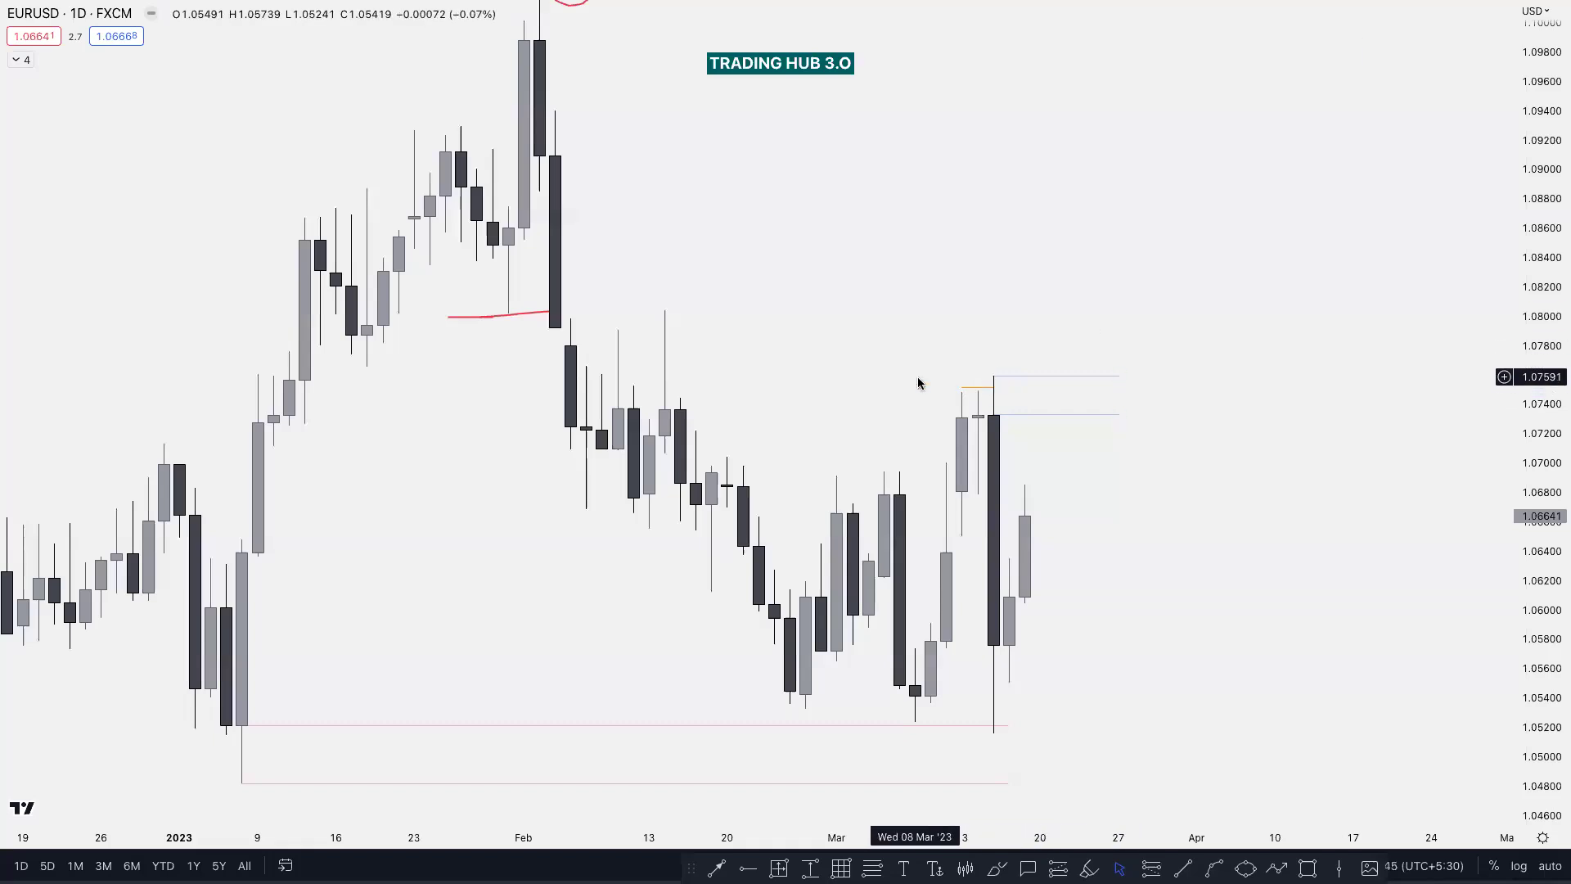
Label the short trend line over the 13 to 15 March highs with "x", aligned to the top and centred
{"action": "double_click", "coordinate": [973, 391]}
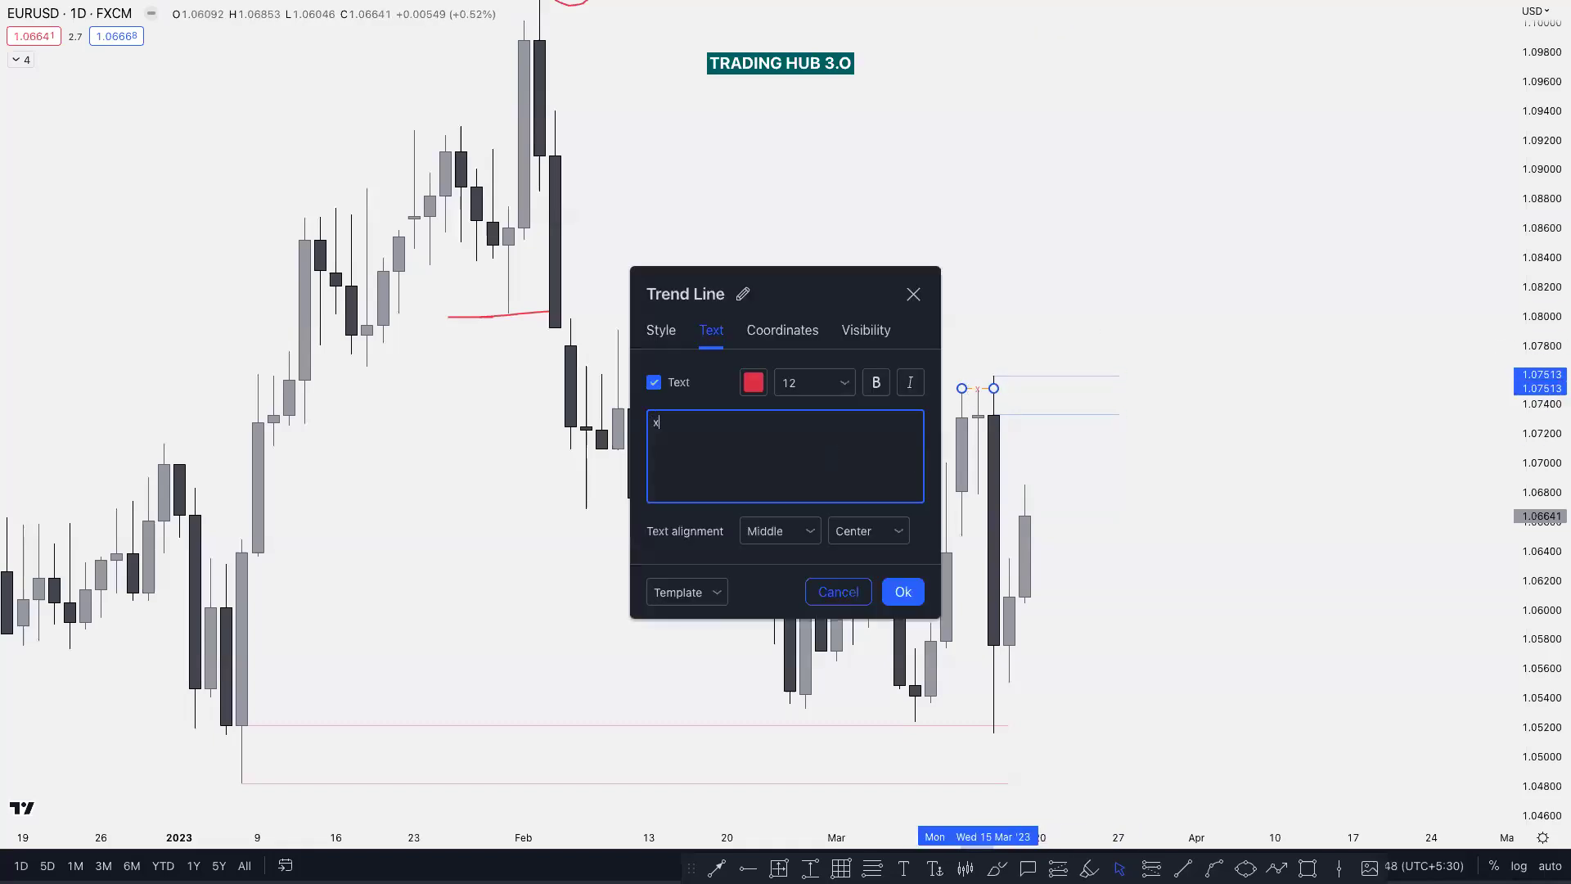
{"action": "left_click", "coordinate": [786, 531]}
{"action": "left_click", "coordinate": [761, 562]}
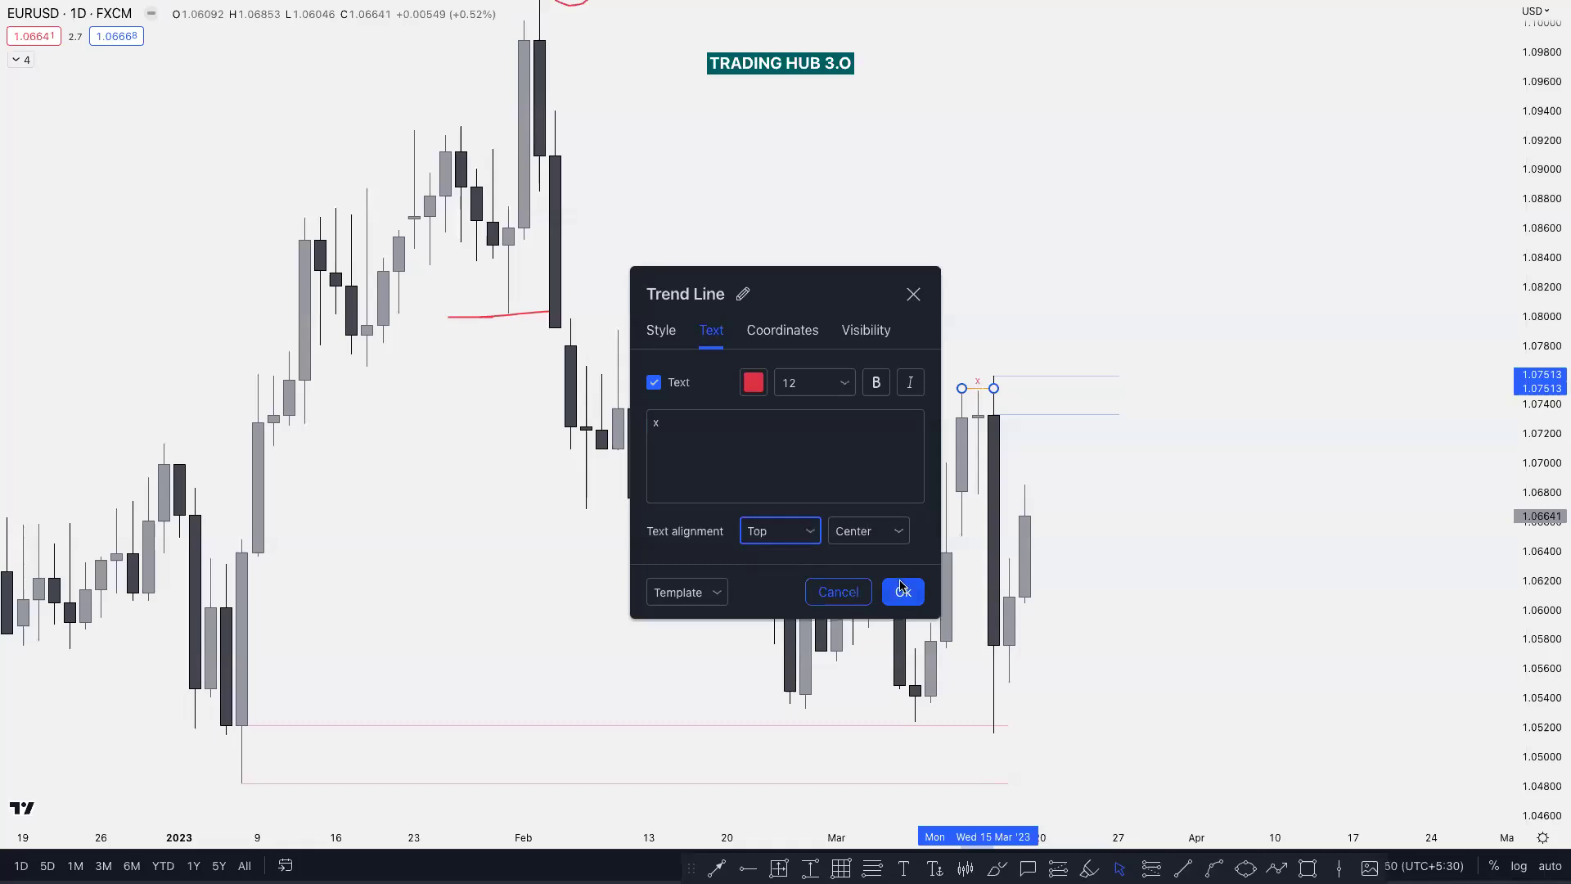
{"action": "left_click", "coordinate": [904, 591]}
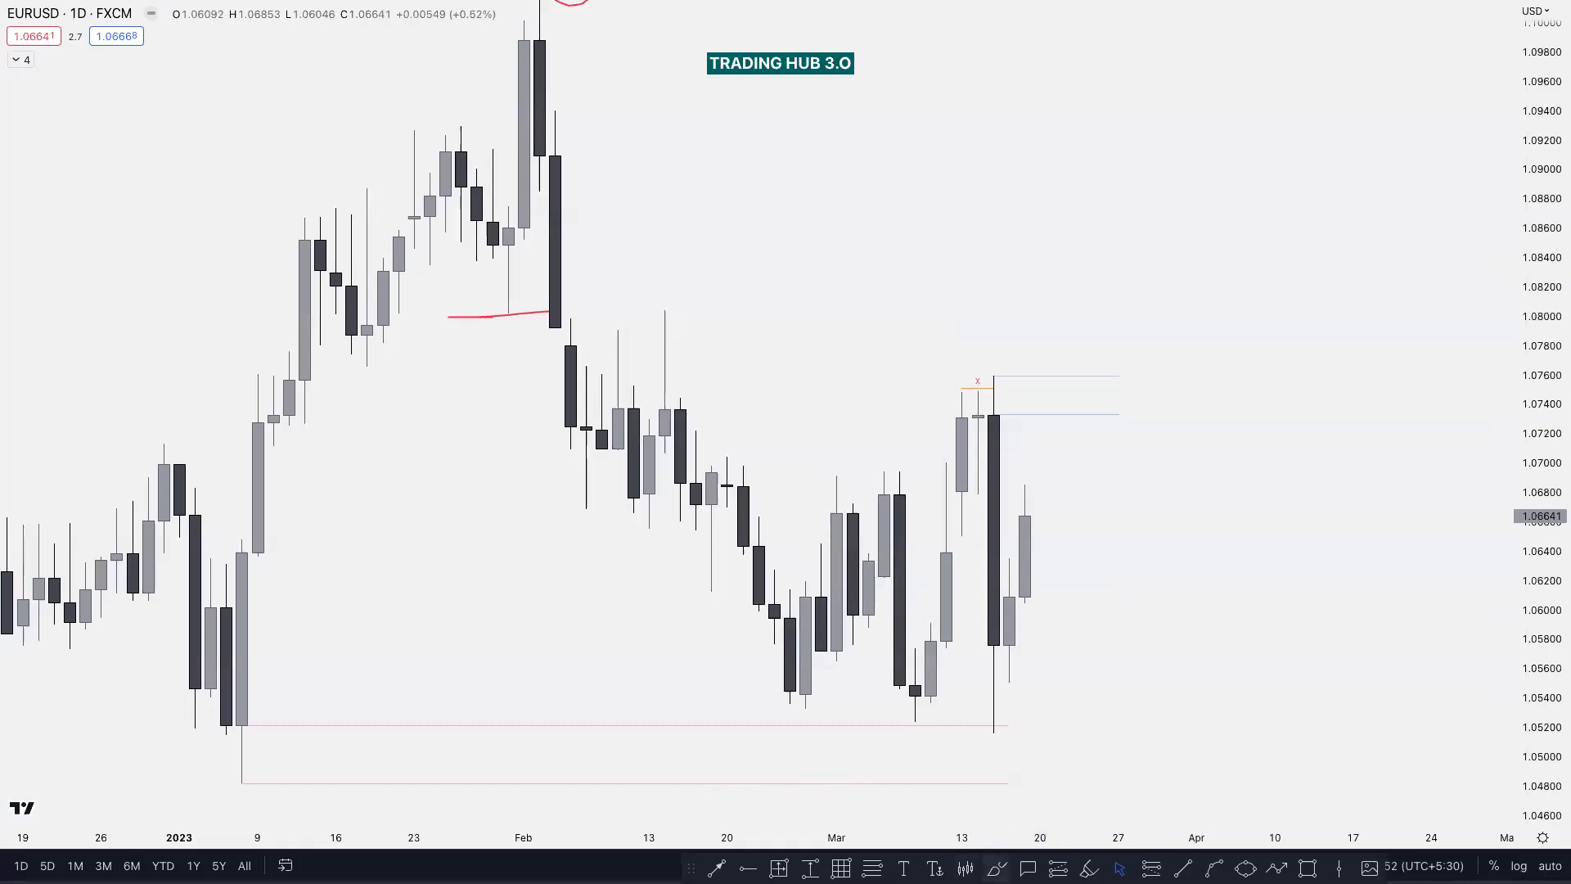
Brush a projected rise into the blue zone and a decline to about 1.053, with strokes on the key levels, and undo them all
{"action": "left_click", "coordinate": [996, 868]}
{"action": "mouse_move", "coordinate": [1040, 505]}
{"action": "left_mouse_down"}
{"action": "mouse_move", "coordinate": [1052, 413]}
{"action": "mouse_move", "coordinate": [1103, 409]}
{"action": "left_mouse_up"}
{"action": "left_click_drag", "start_coordinate": [996, 373], "coordinate": [1119, 383]}
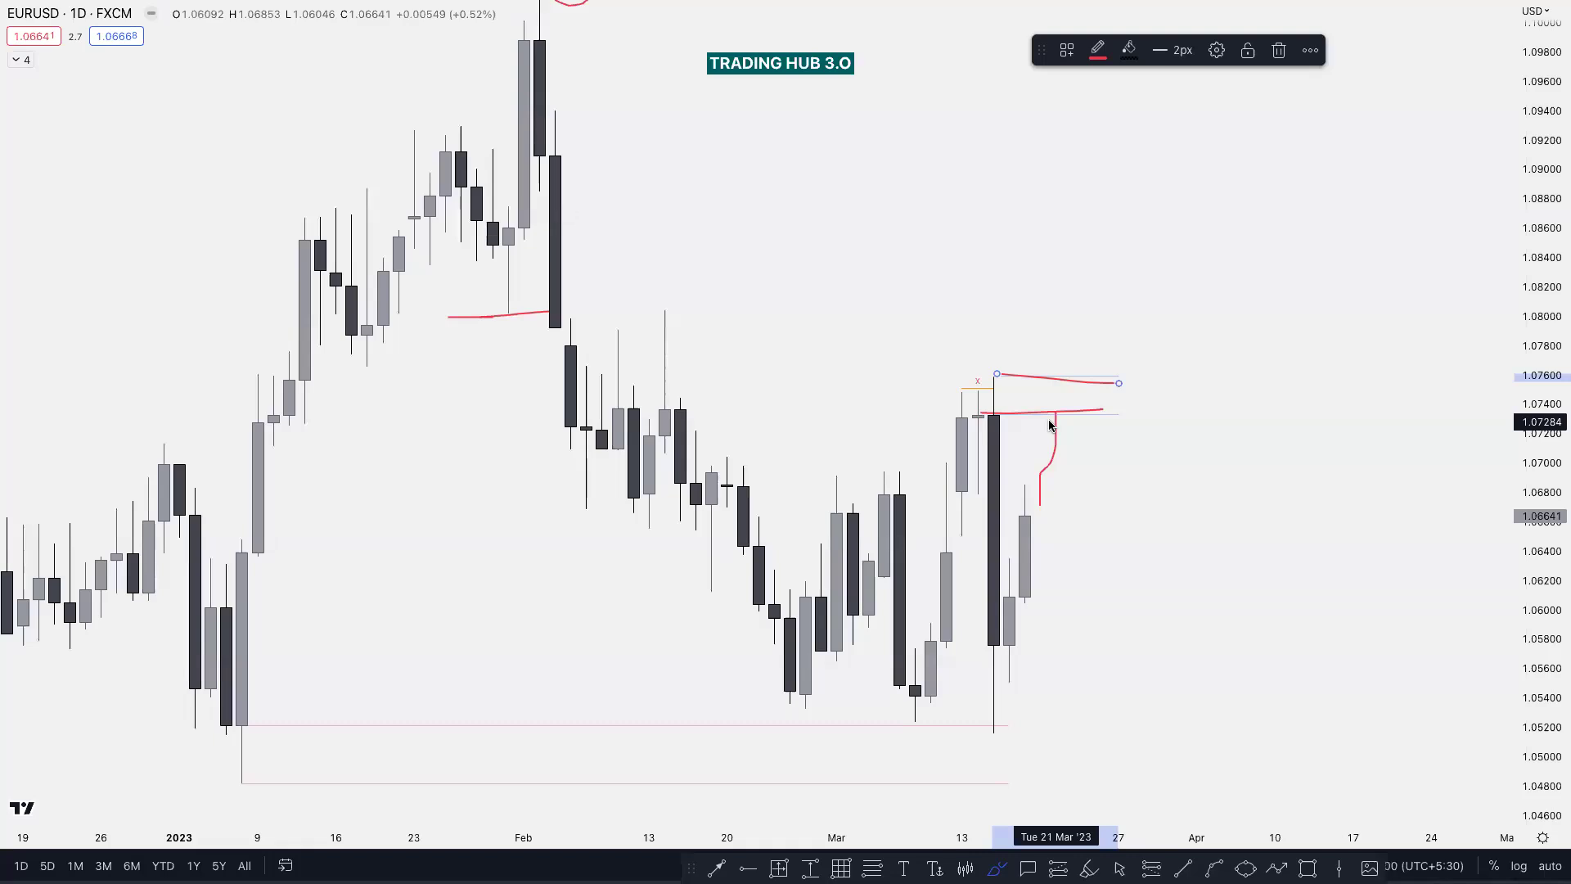
{"action": "mouse_move", "coordinate": [1059, 409]}
{"action": "left_mouse_down"}
{"action": "mouse_move", "coordinate": [1088, 479]}
{"action": "mouse_move", "coordinate": [1205, 610]}
{"action": "mouse_move", "coordinate": [1228, 710]}
{"action": "left_mouse_up"}
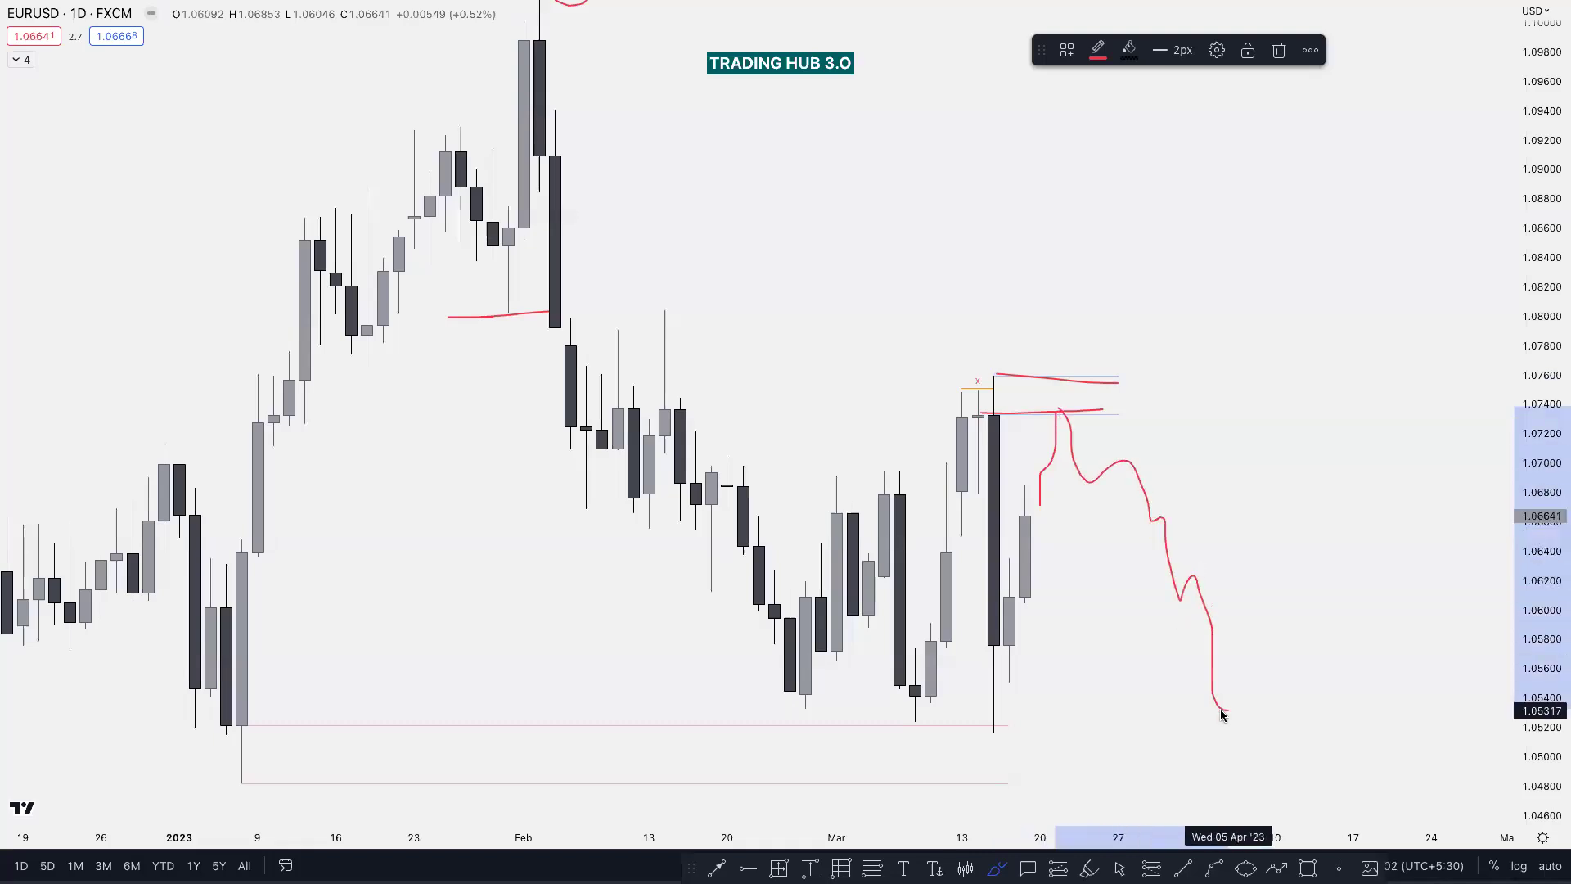
{"action": "left_click_drag", "start_coordinate": [995, 731], "coordinate": [1212, 733]}
{"action": "left_click", "coordinate": [1281, 577]}
{"action": "key", "text": "ctrl+z"}
{"action": "key", "text": "ctrl+z"}
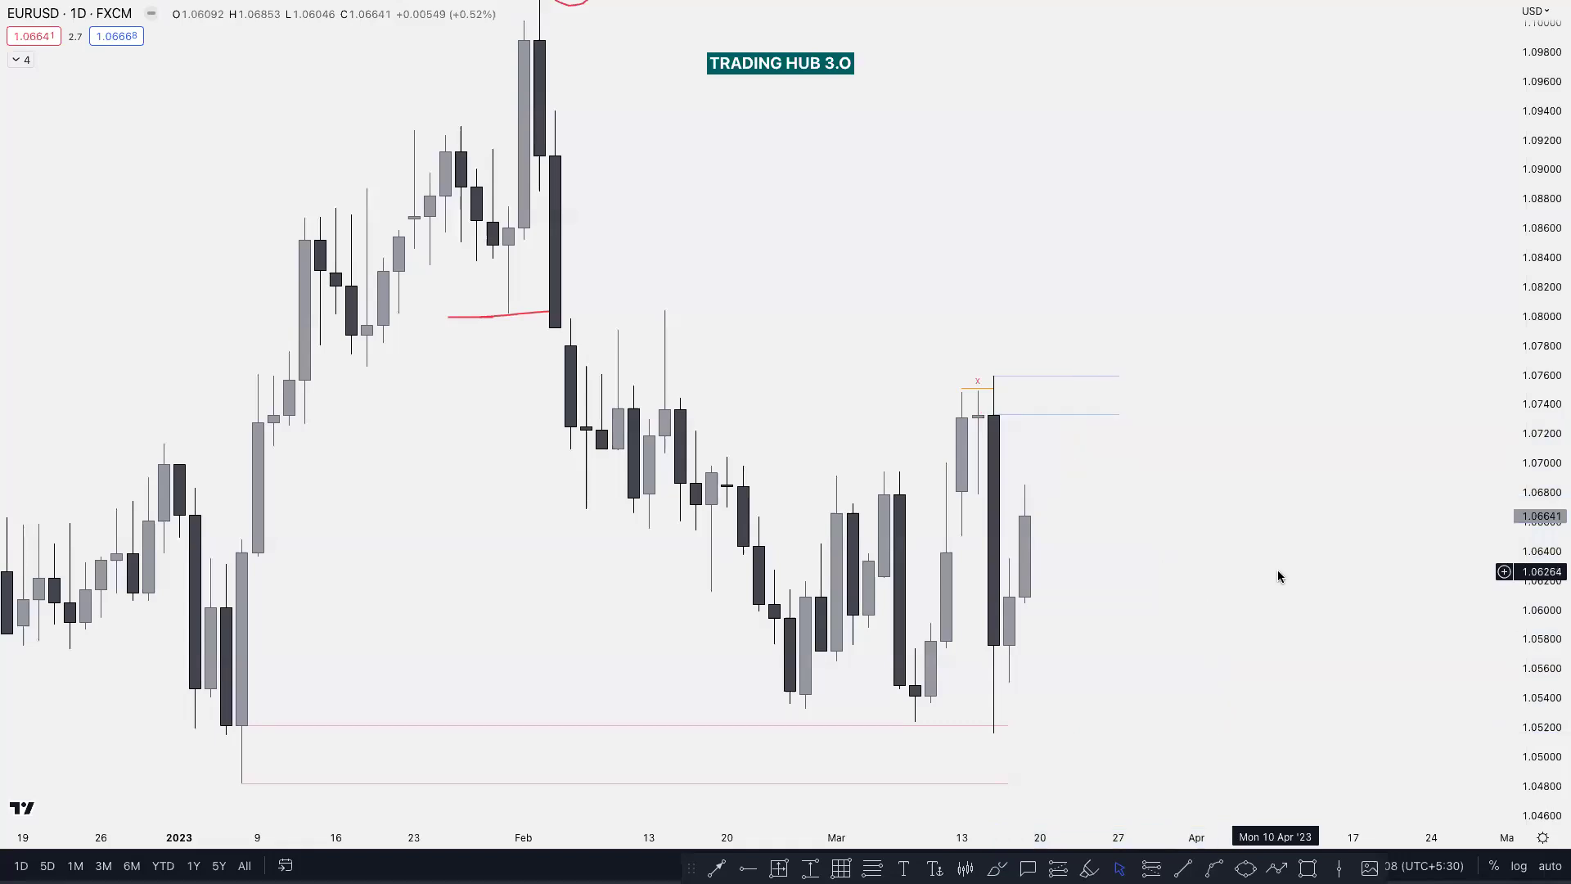
Switch the chart to the 15-minute timeframe and fit the price action from 15 to 20 March in view
{"action": "type", "text": "15"}
{"action": "key", "text": "Return"}
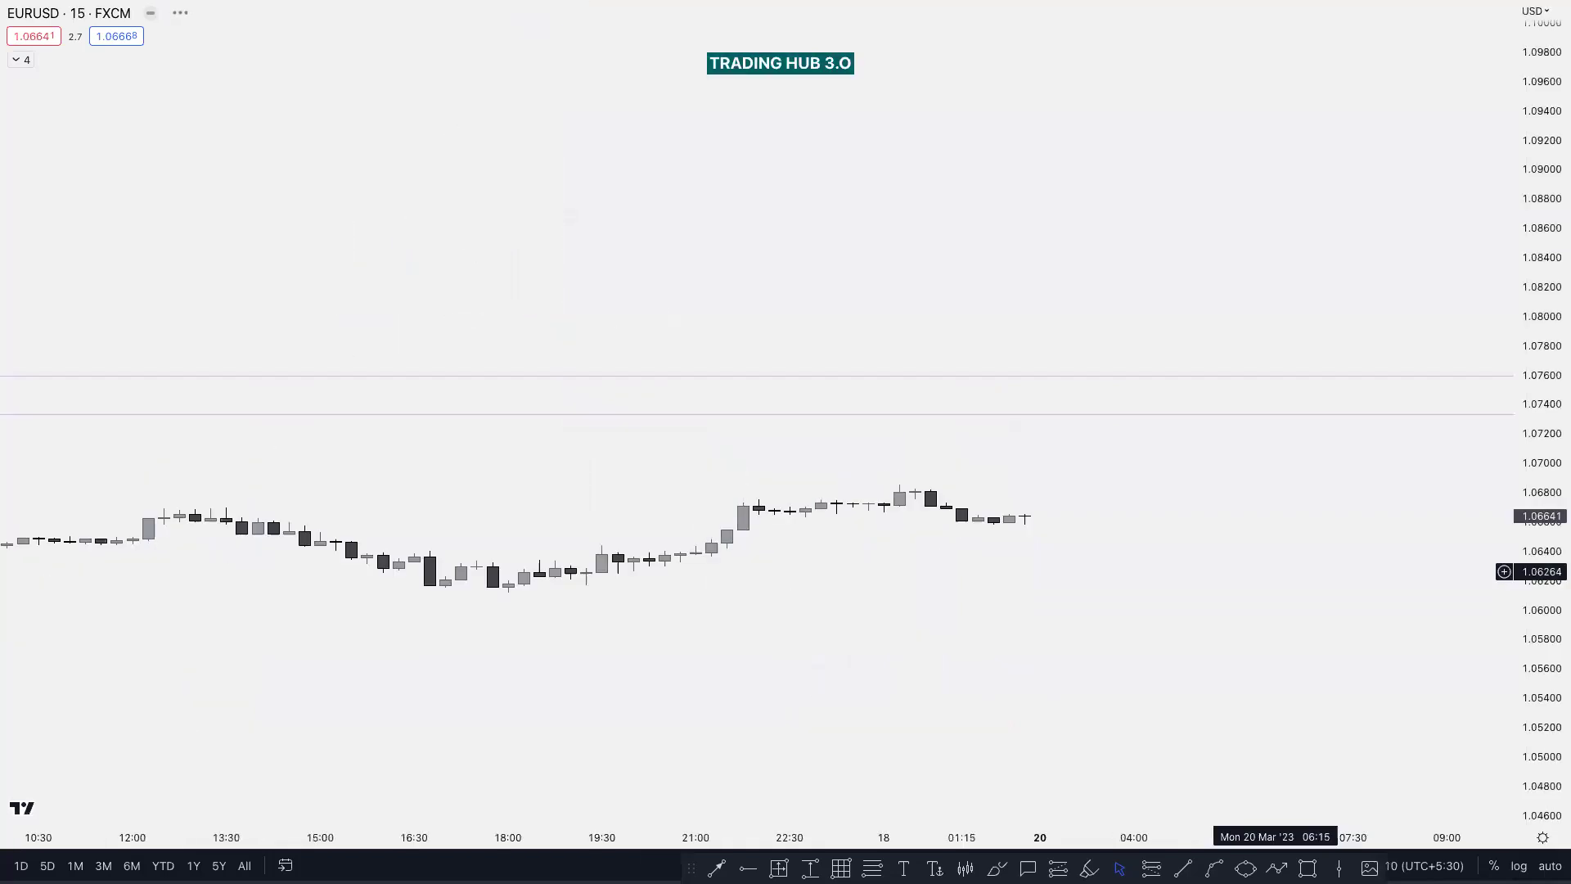
{"action": "left_click", "coordinate": [856, 788]}
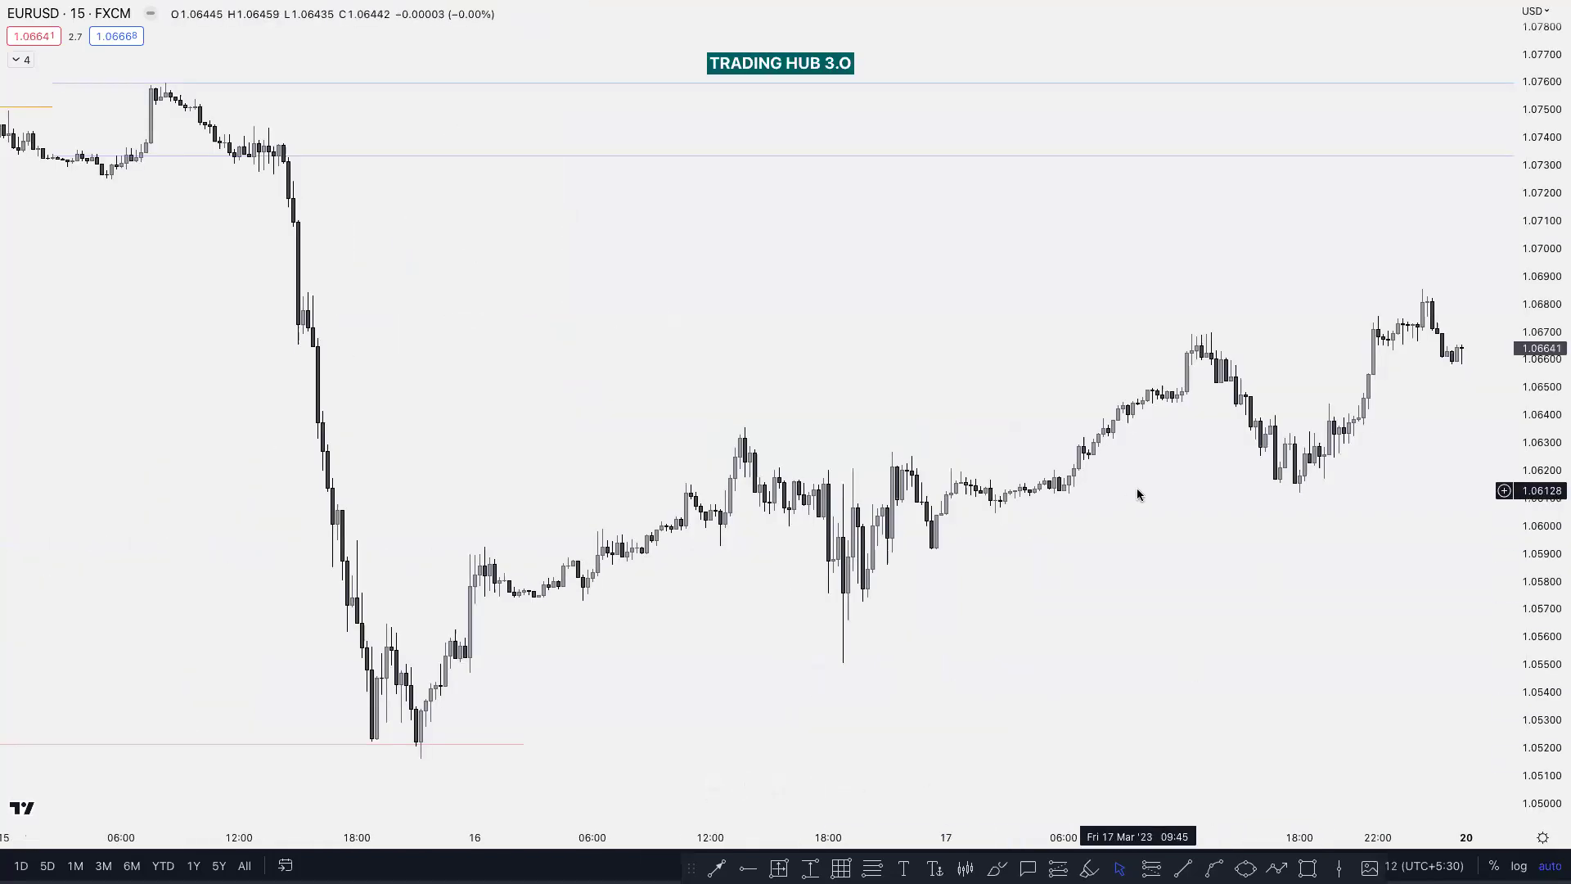
{"action": "scroll", "coordinate": [1136, 488], "scroll_direction": "up", "scroll_amount": 3}
{"action": "left_click_drag", "start_coordinate": [1010, 417], "coordinate": [743, 411]}
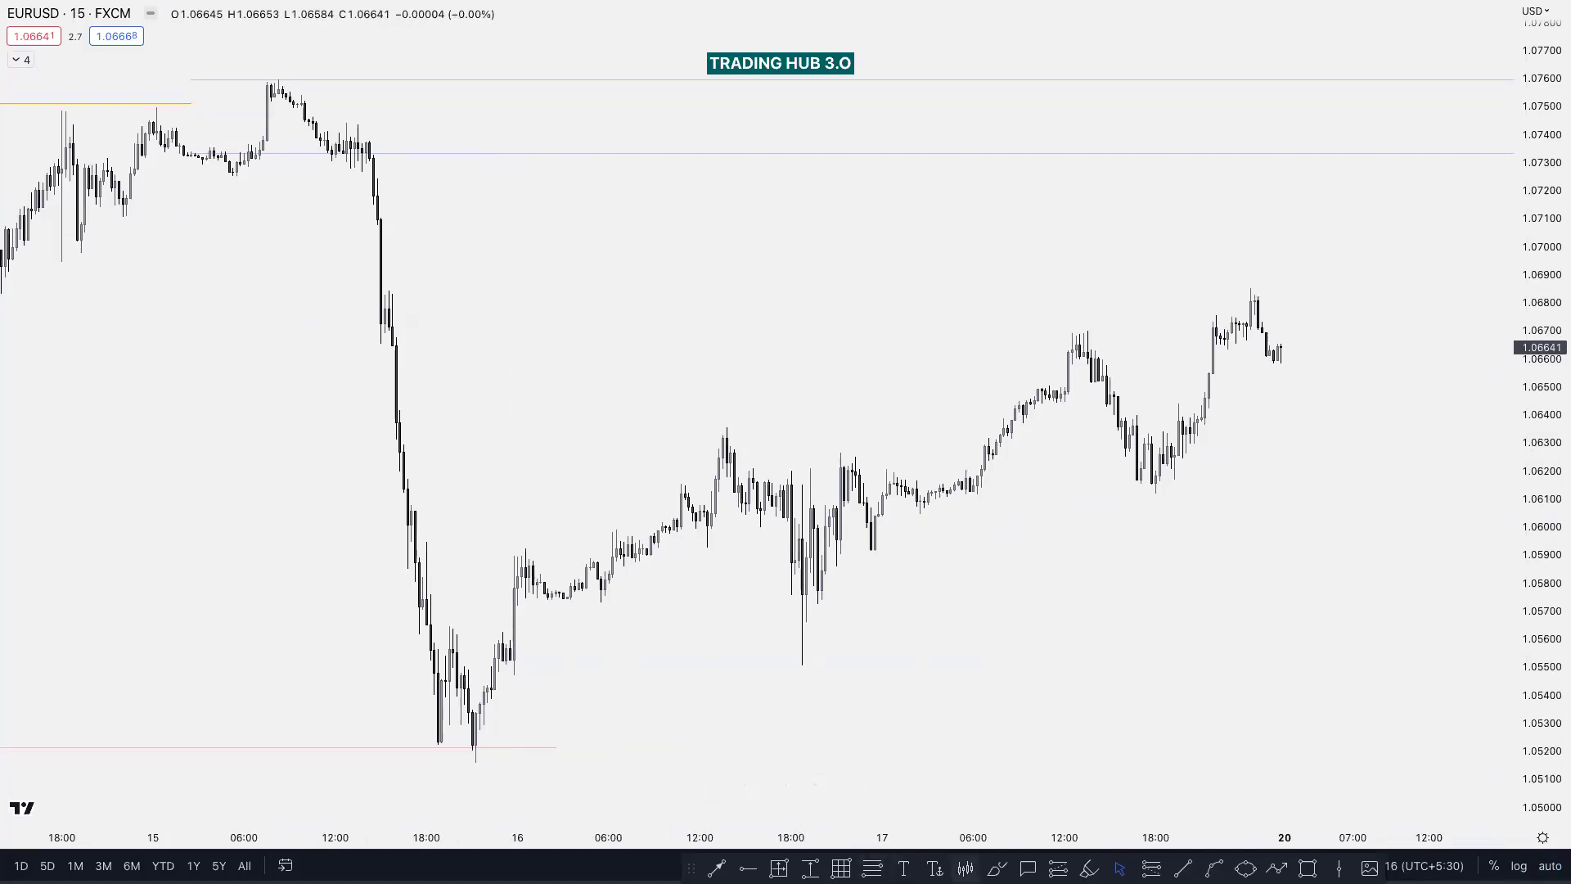
Brush the 15 March high's level, trace the drop from the blue zone and circle the peak, removing the trace and circles
{"action": "left_click", "coordinate": [996, 868]}
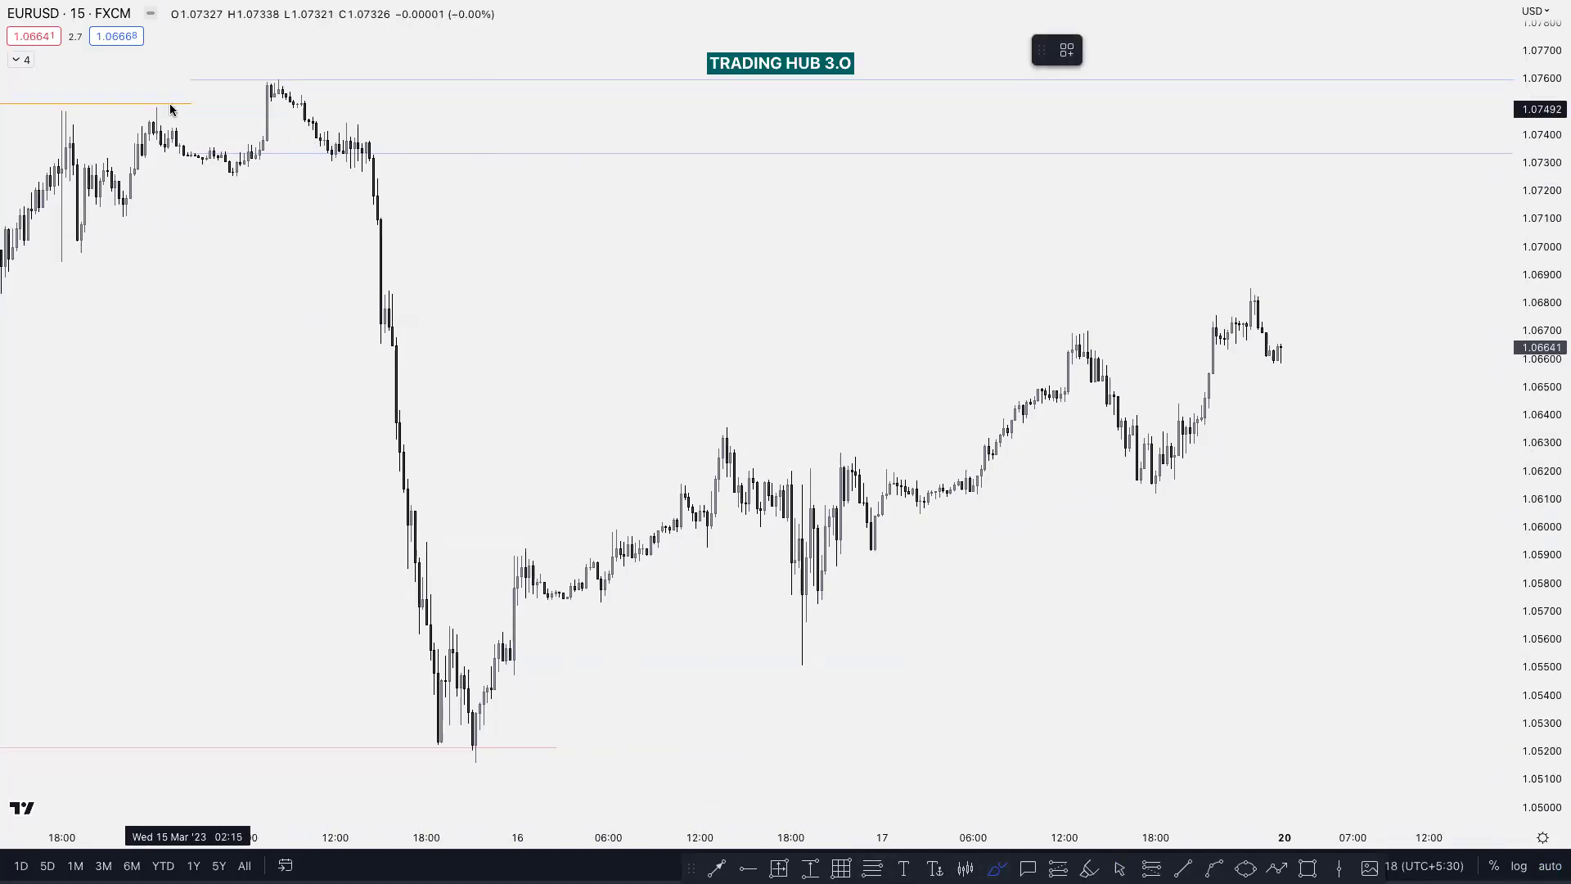
{"action": "left_click_drag", "start_coordinate": [157, 108], "coordinate": [291, 109]}
{"action": "mouse_move", "coordinate": [234, 172]}
{"action": "left_mouse_down"}
{"action": "mouse_move", "coordinate": [278, 72]}
{"action": "mouse_move", "coordinate": [348, 143]}
{"action": "mouse_move", "coordinate": [383, 479]}
{"action": "mouse_move", "coordinate": [452, 747]}
{"action": "left_mouse_up"}
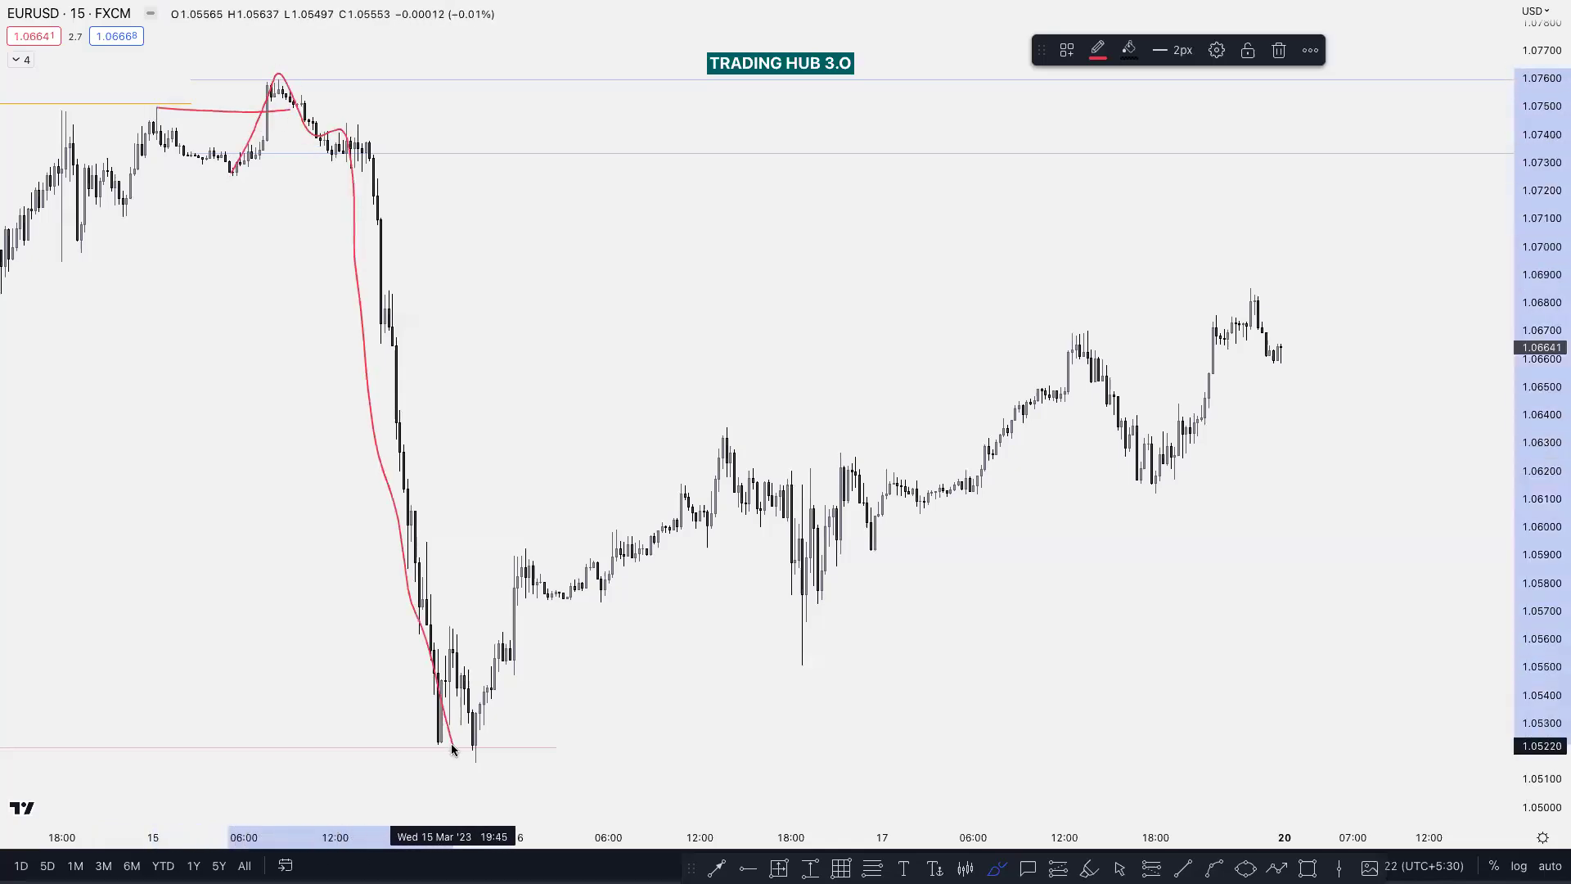
{"action": "key", "text": "Delete"}
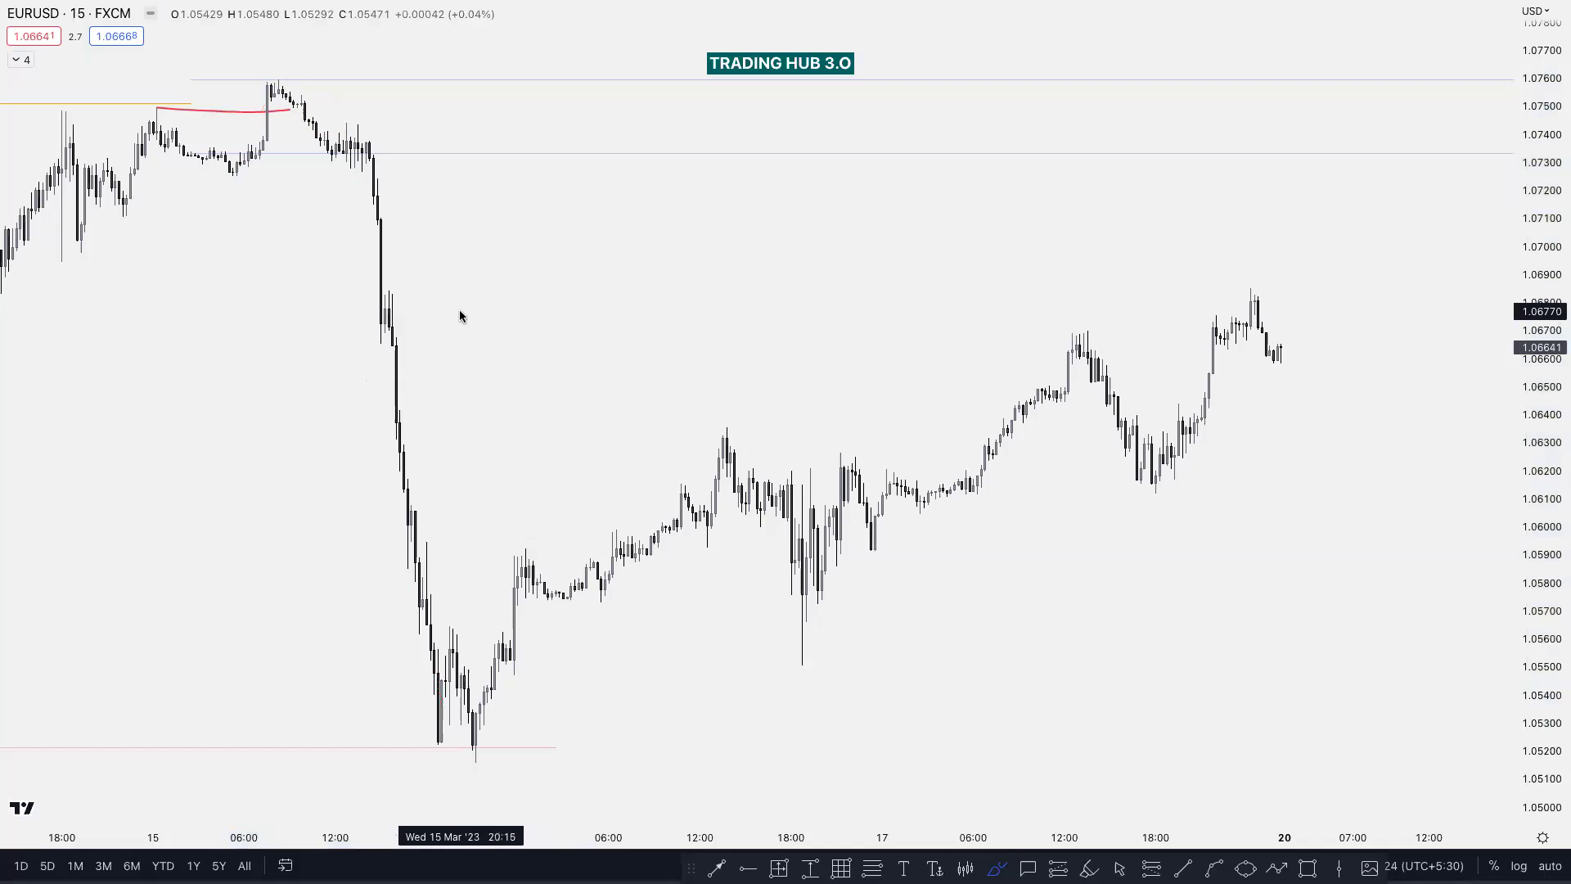
{"action": "mouse_move", "coordinate": [279, 76]}
{"action": "left_mouse_down"}
{"action": "mouse_move", "coordinate": [242, 83]}
{"action": "mouse_move", "coordinate": [259, 77]}
{"action": "left_mouse_up"}
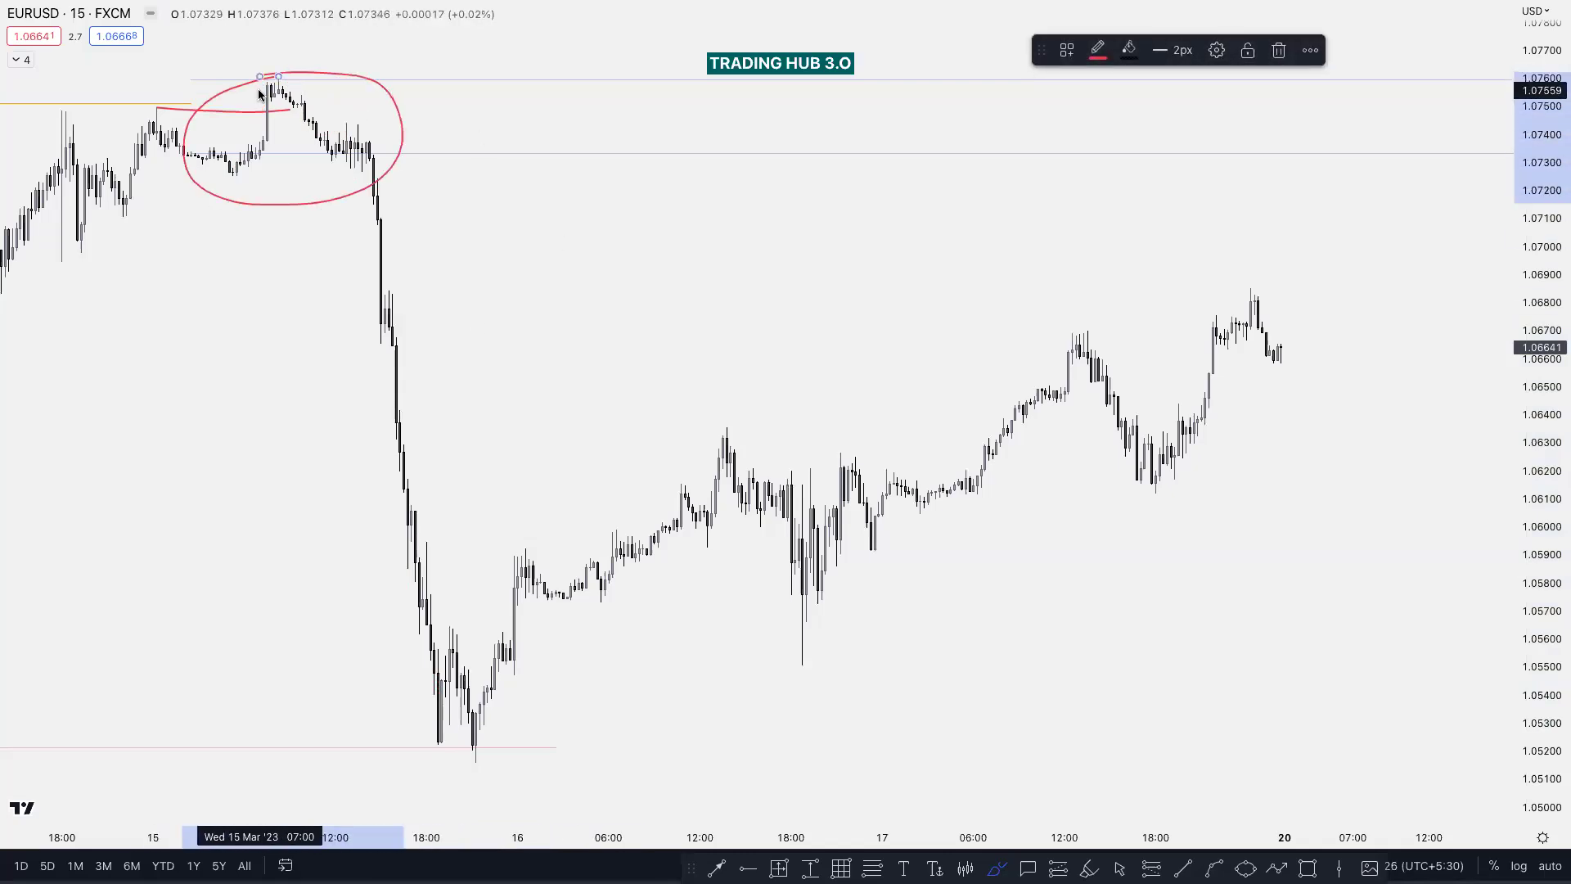
{"action": "key", "text": "Delete"}
{"action": "mouse_move", "coordinate": [268, 71]}
{"action": "left_mouse_down"}
{"action": "mouse_move", "coordinate": [315, 66]}
{"action": "mouse_move", "coordinate": [315, 156]}
{"action": "mouse_move", "coordinate": [256, 69]}
{"action": "left_mouse_up"}
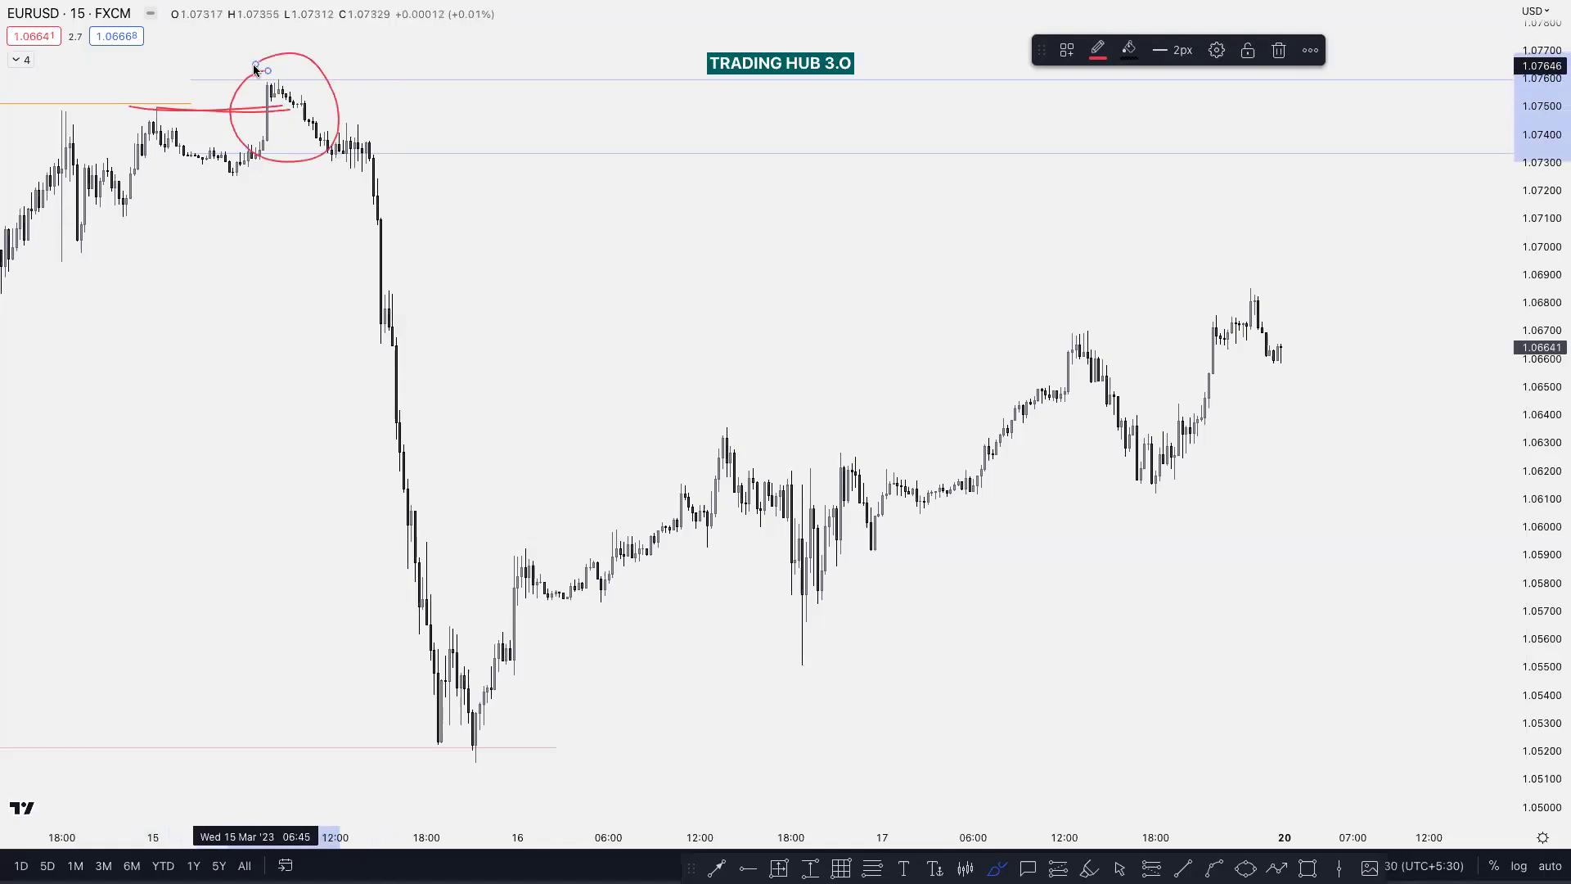
{"action": "key", "text": "ctrl+z"}
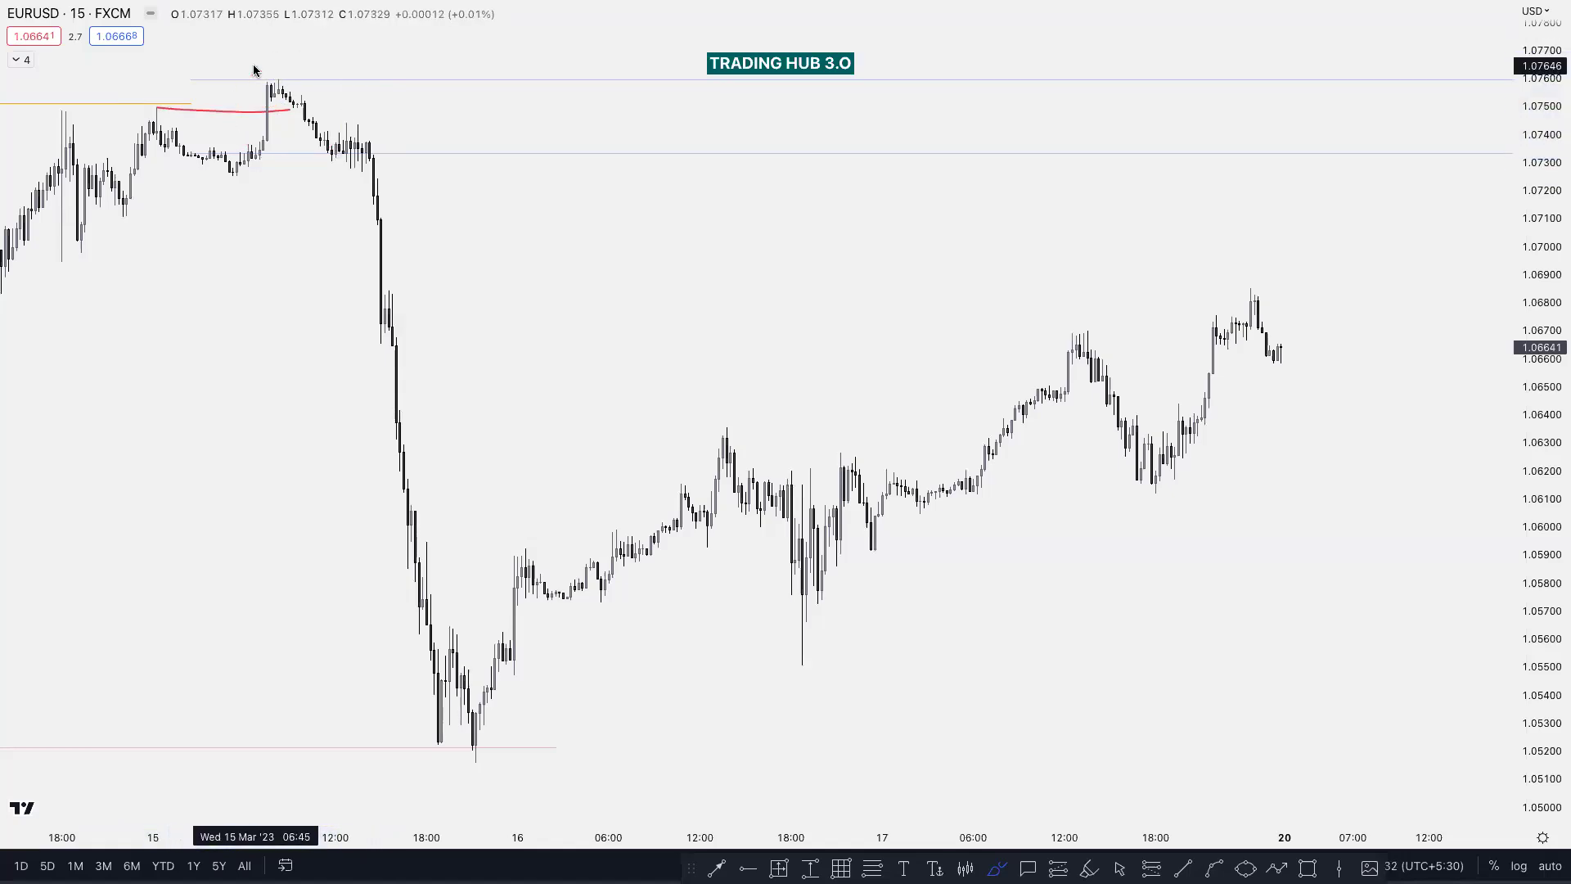
Brush the 15 March high, a projected climb to about 1.0750 and the rise from the 16 March low, and undo the strokes
{"action": "left_click_drag", "start_coordinate": [271, 103], "coordinate": [146, 104]}
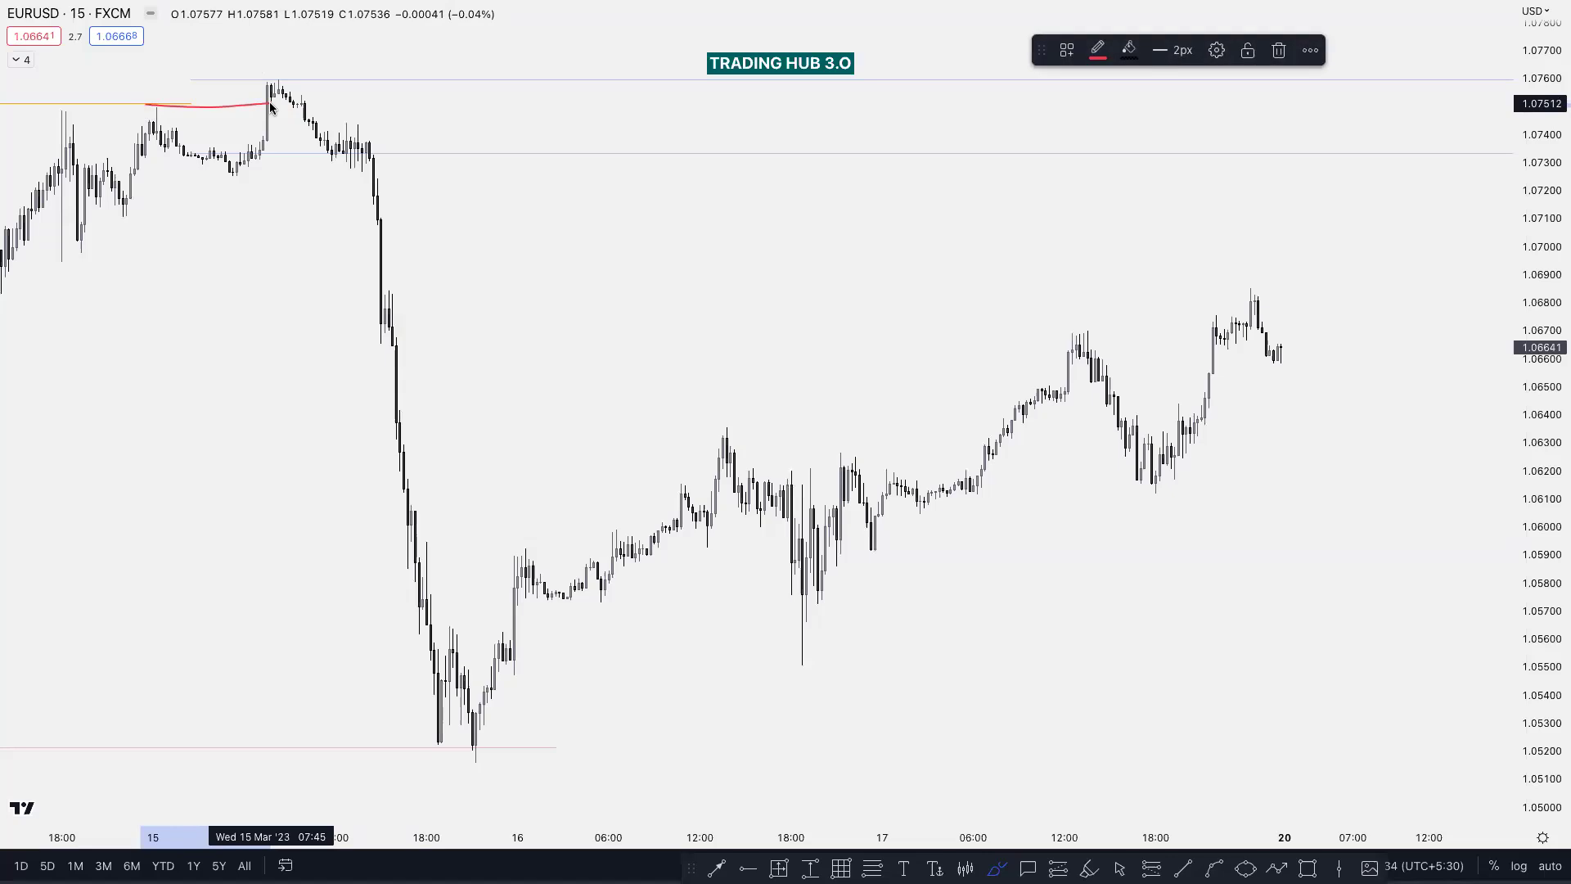
{"action": "mouse_move", "coordinate": [1281, 352]}
{"action": "left_mouse_down"}
{"action": "mouse_move", "coordinate": [1383, 380]}
{"action": "mouse_move", "coordinate": [1448, 376]}
{"action": "left_mouse_up"}
{"action": "left_click_drag", "start_coordinate": [1450, 252], "coordinate": [1448, 107]}
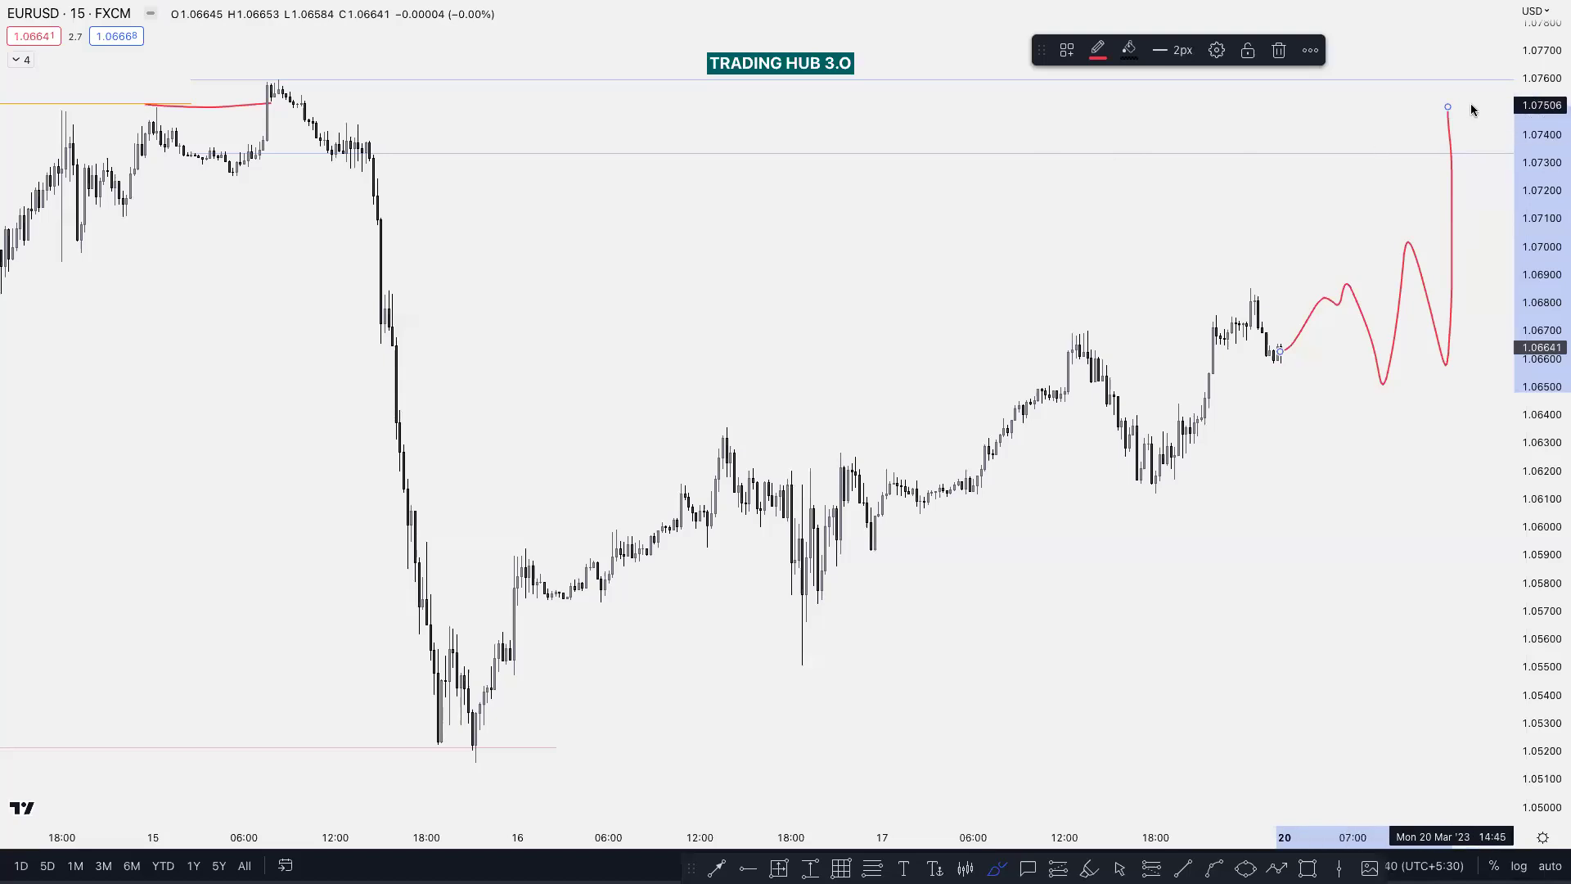
{"action": "key", "text": "ctrl+z"}
{"action": "key", "text": "ctrl+z"}
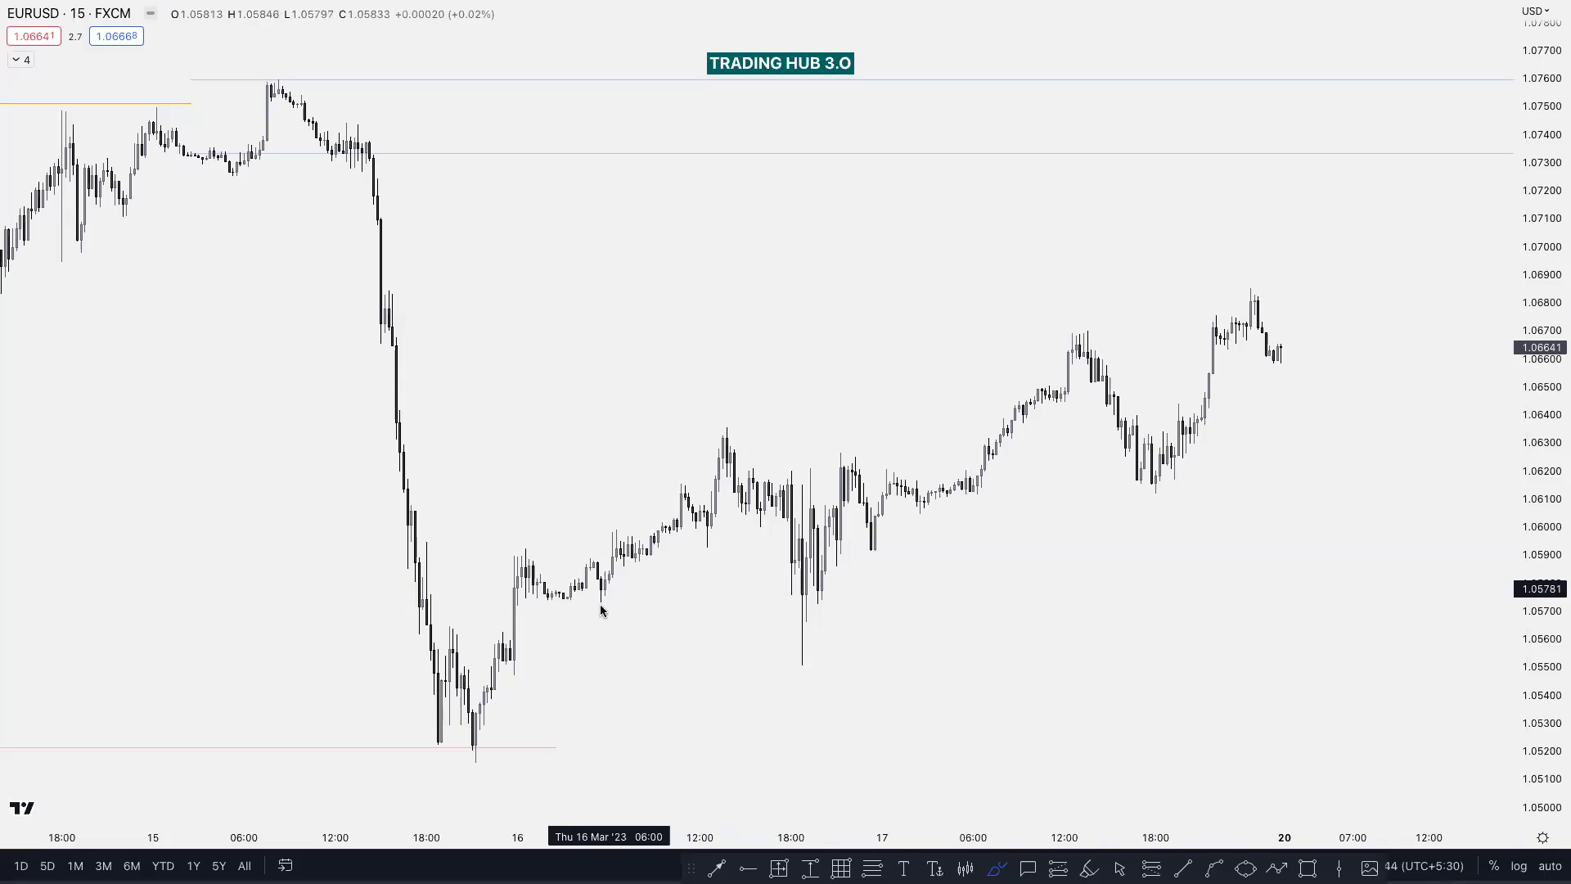
{"action": "mouse_move", "coordinate": [475, 722]}
{"action": "left_mouse_down"}
{"action": "mouse_move", "coordinate": [577, 558]}
{"action": "mouse_move", "coordinate": [785, 542]}
{"action": "mouse_move", "coordinate": [863, 575]}
{"action": "left_mouse_up"}
{"action": "key", "text": "ctrl+z"}
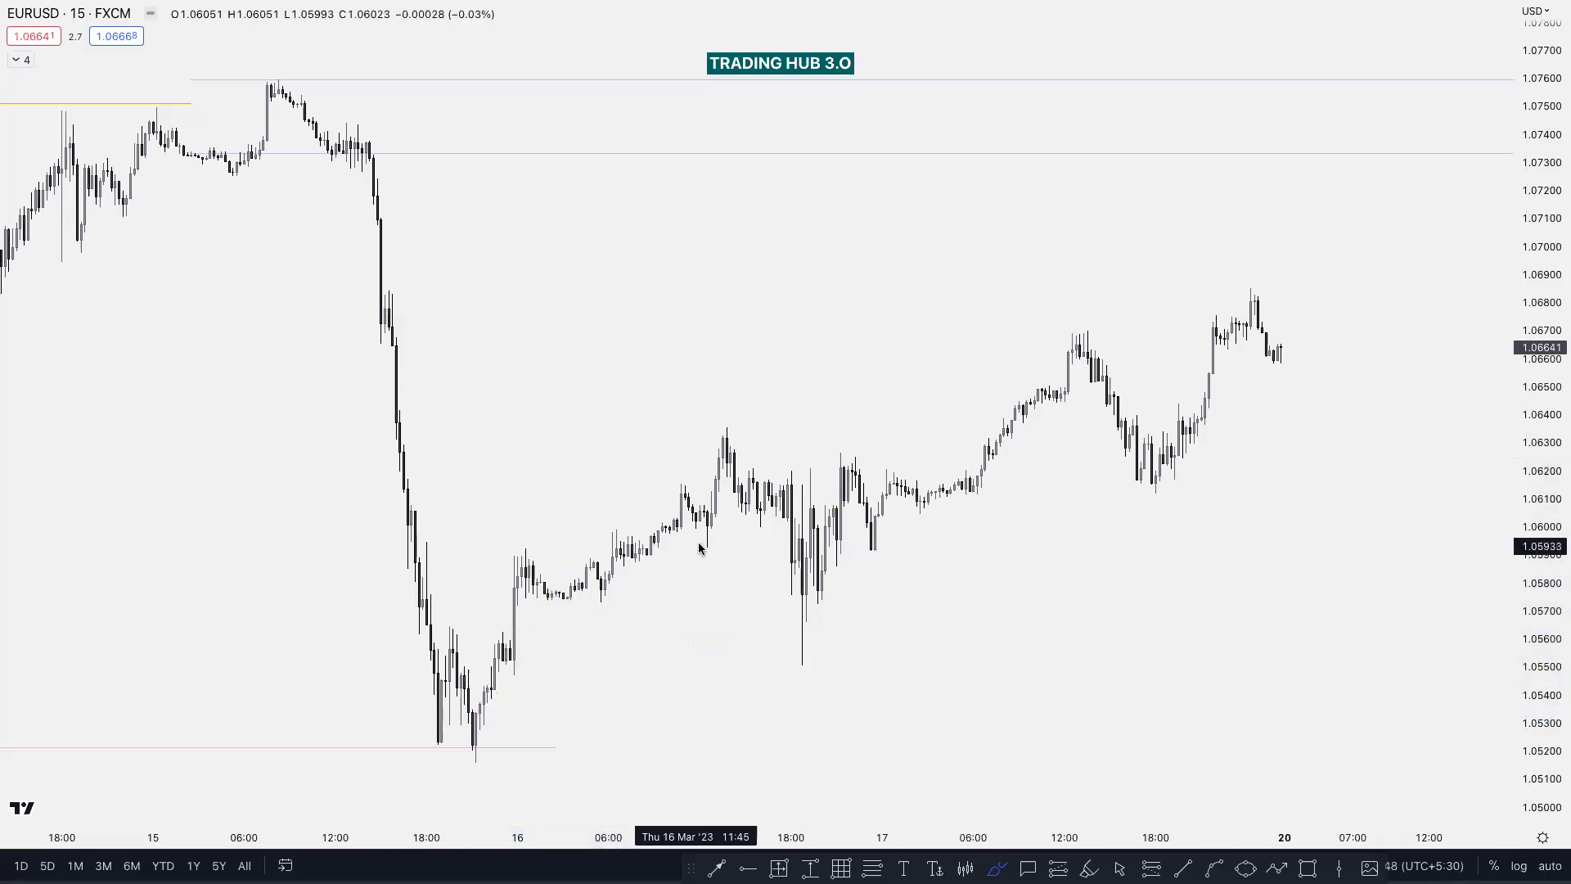
Brush the 16 March swing low near 1.0592, zone lines at about 1.0552 and 1.0548, the 1.0635 swing high and the 17 March pullback curve
{"action": "left_click_drag", "start_coordinate": [690, 548], "coordinate": [776, 551]}
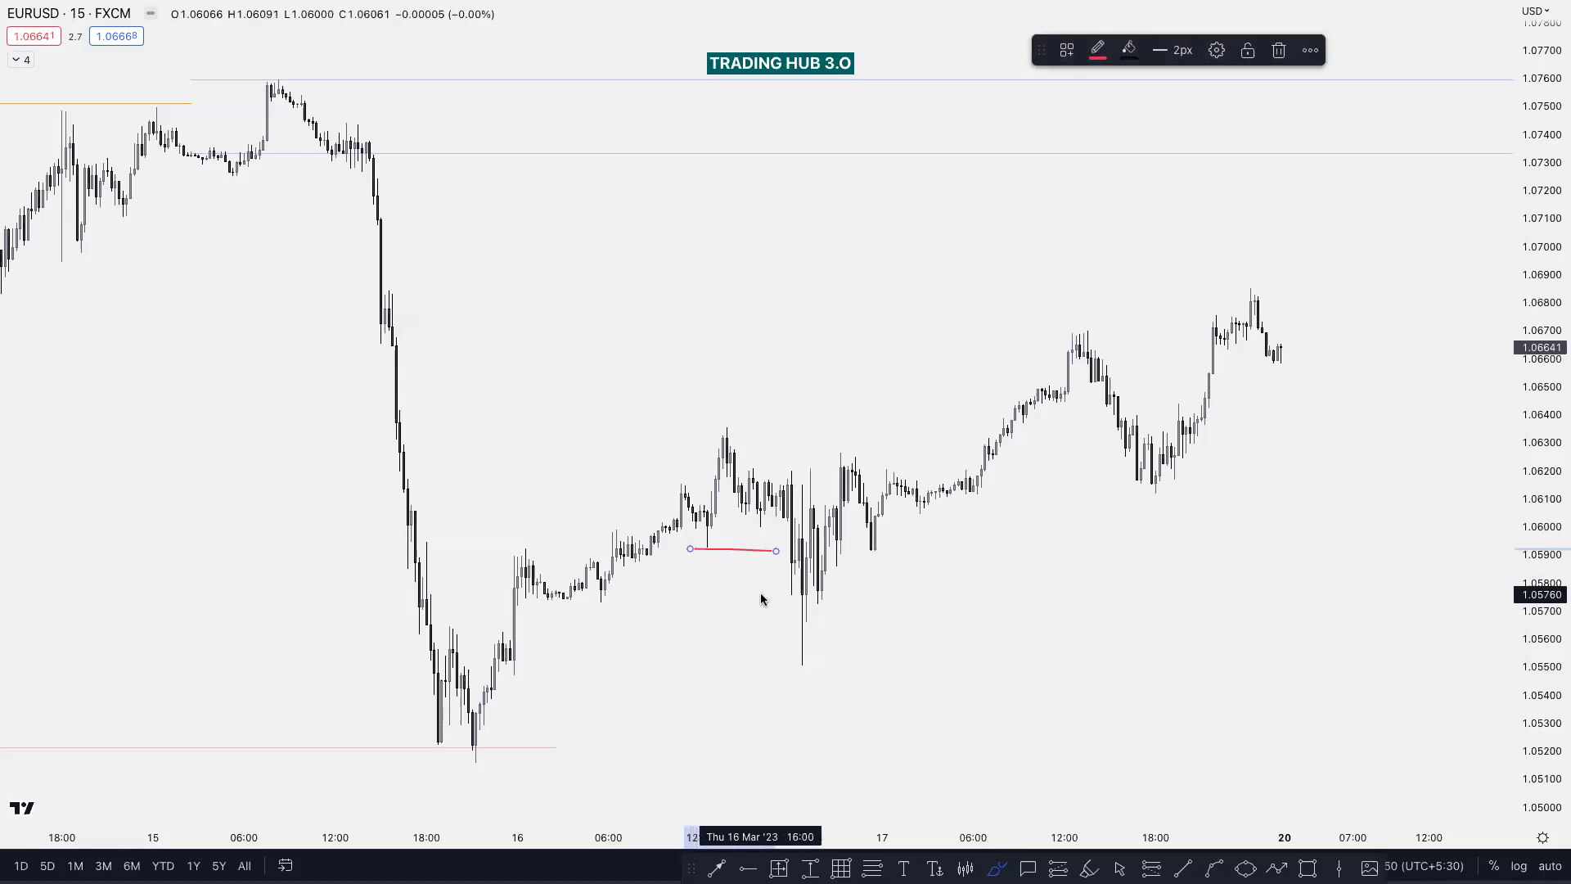
{"action": "left_click_drag", "start_coordinate": [515, 662], "coordinate": [840, 658]}
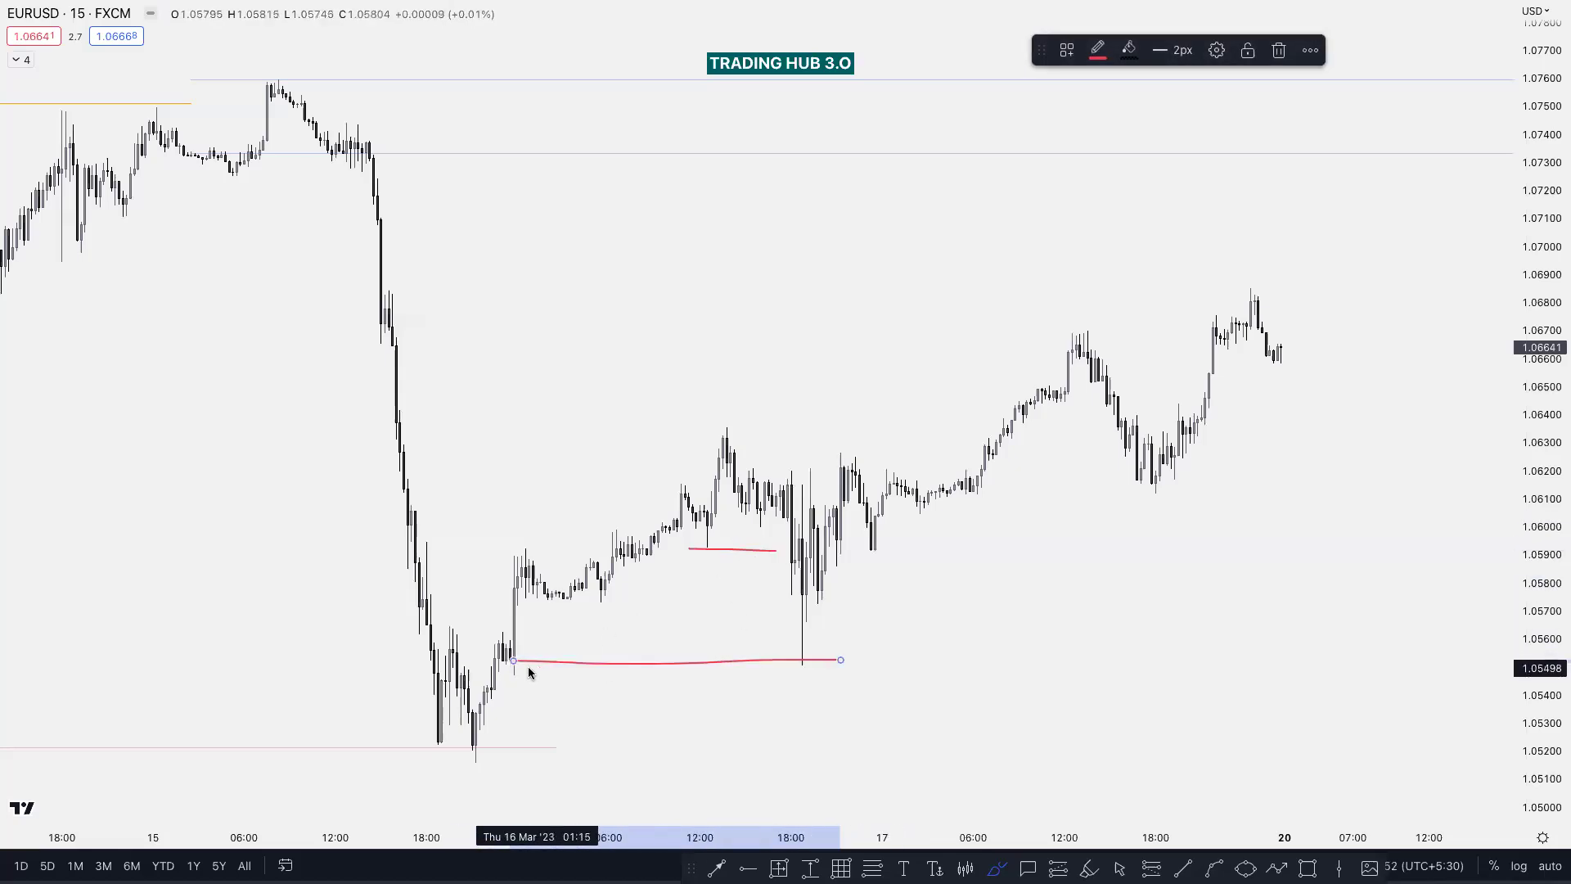
{"action": "left_click_drag", "start_coordinate": [512, 673], "coordinate": [834, 672]}
{"action": "left_click_drag", "start_coordinate": [727, 428], "coordinate": [1115, 413]}
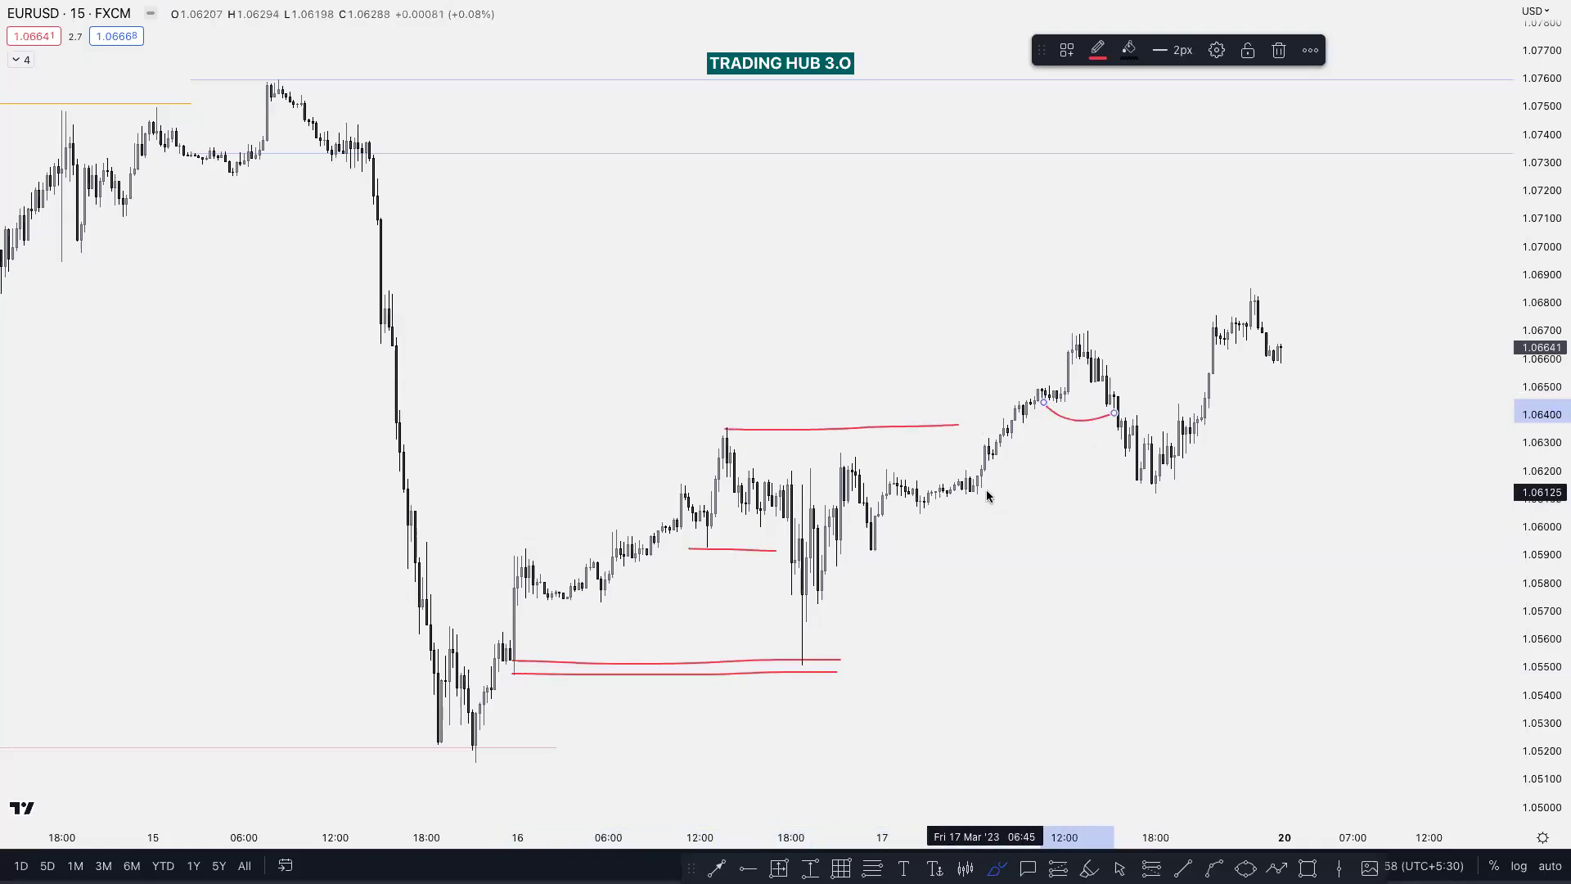
Brush the 17 March zone lines at about 1.0618 and 1.0612, the swing high near 1.0670 and a curve under the latest pullback
{"action": "left_click_drag", "start_coordinate": [980, 476], "coordinate": [1133, 476]}
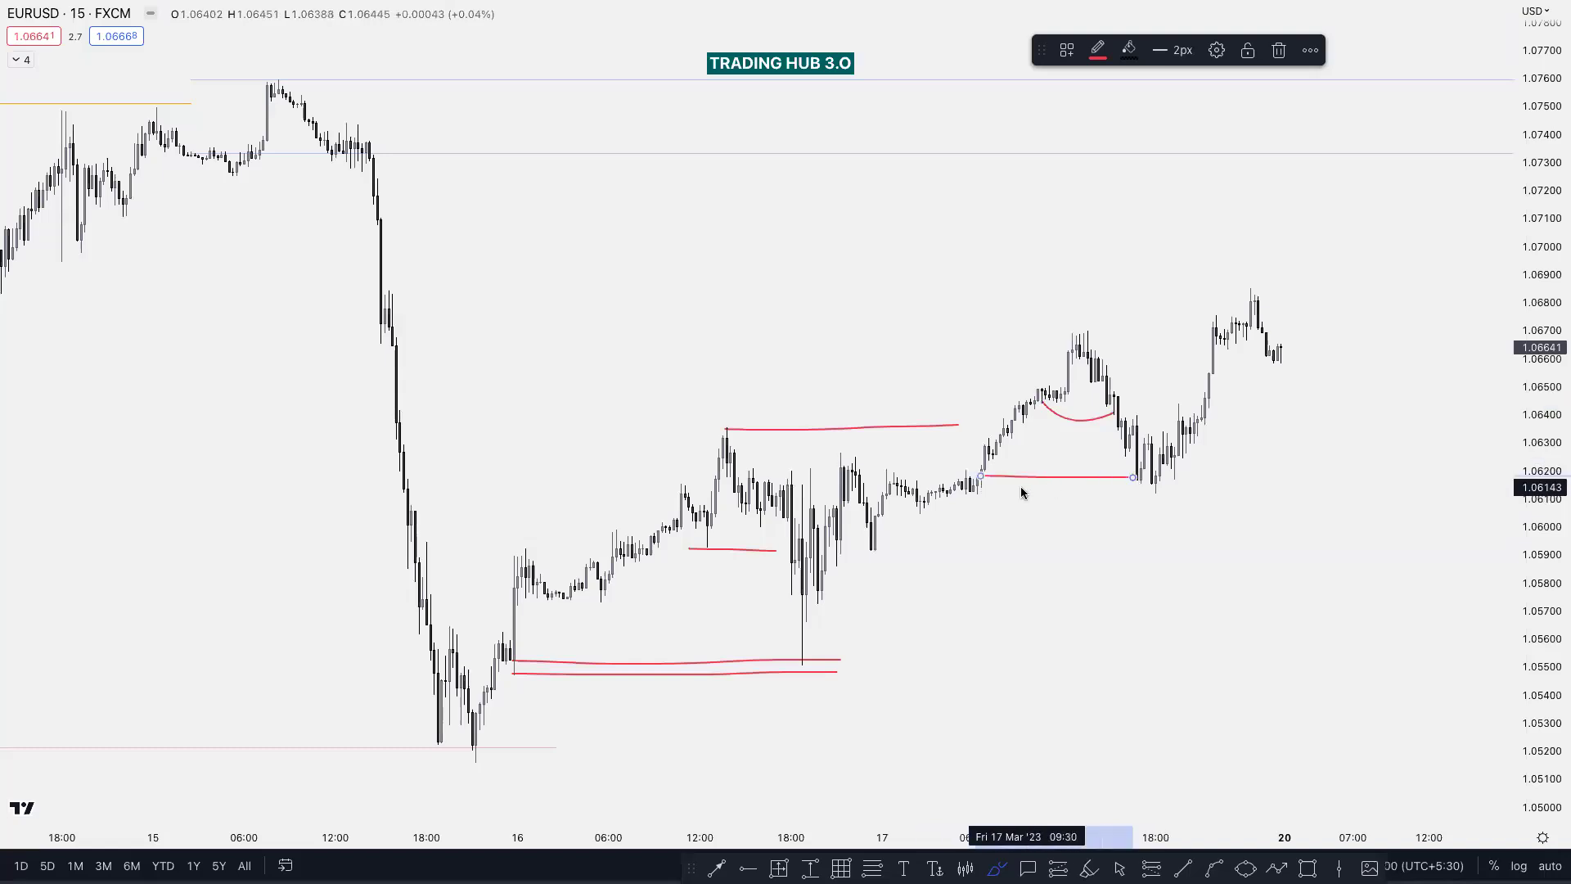
{"action": "left_click_drag", "start_coordinate": [981, 494], "coordinate": [1156, 493]}
{"action": "left_click_drag", "start_coordinate": [1085, 328], "coordinate": [1201, 330]}
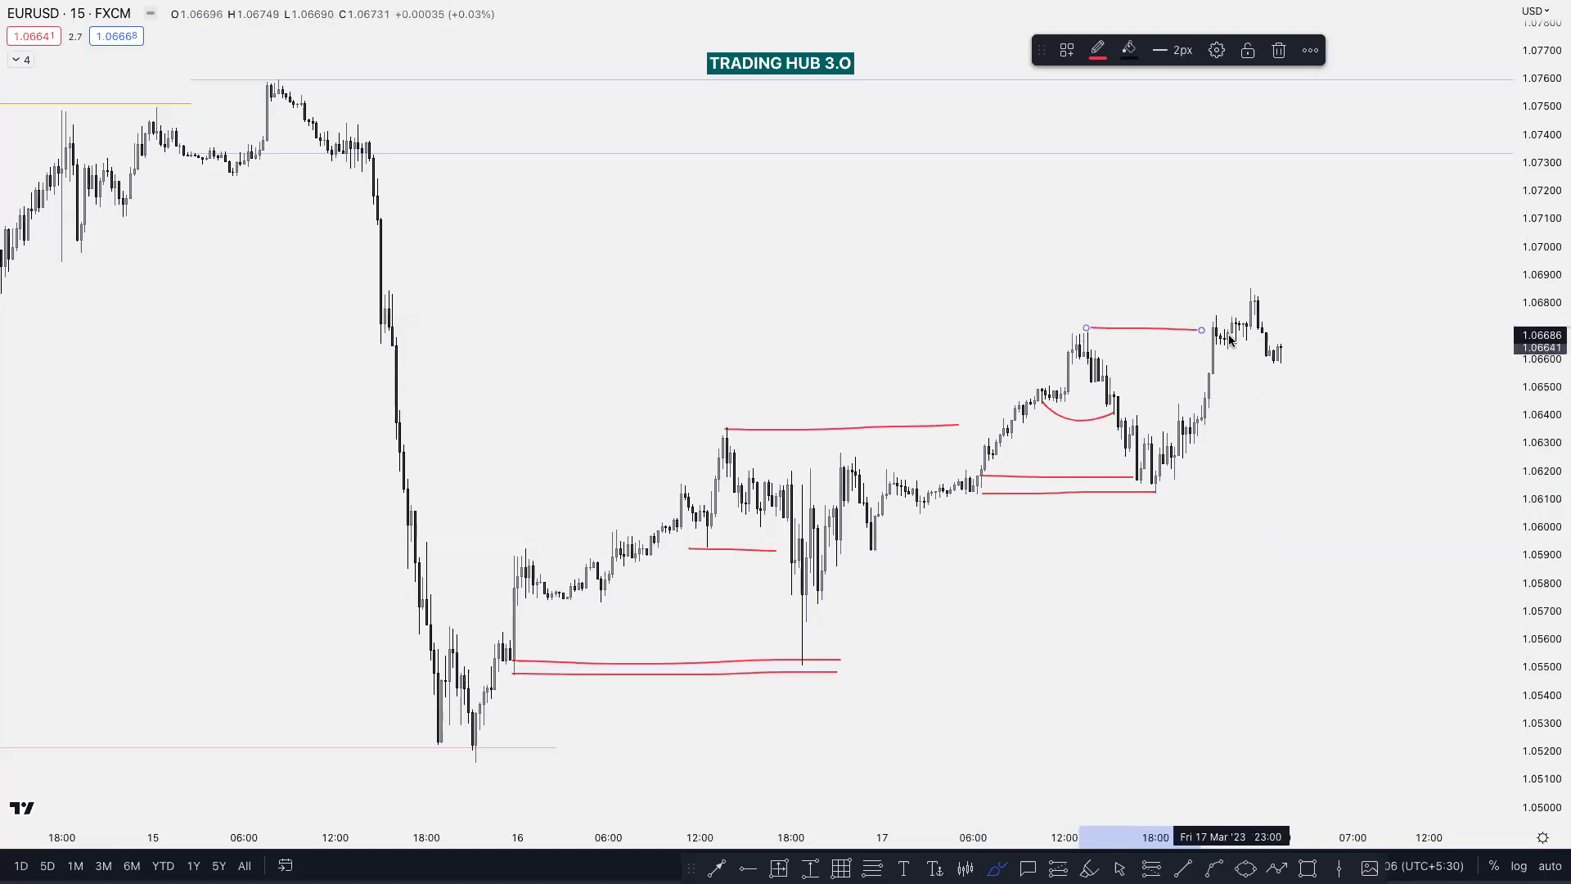
{"action": "left_click_drag", "start_coordinate": [1230, 342], "coordinate": [1263, 349]}
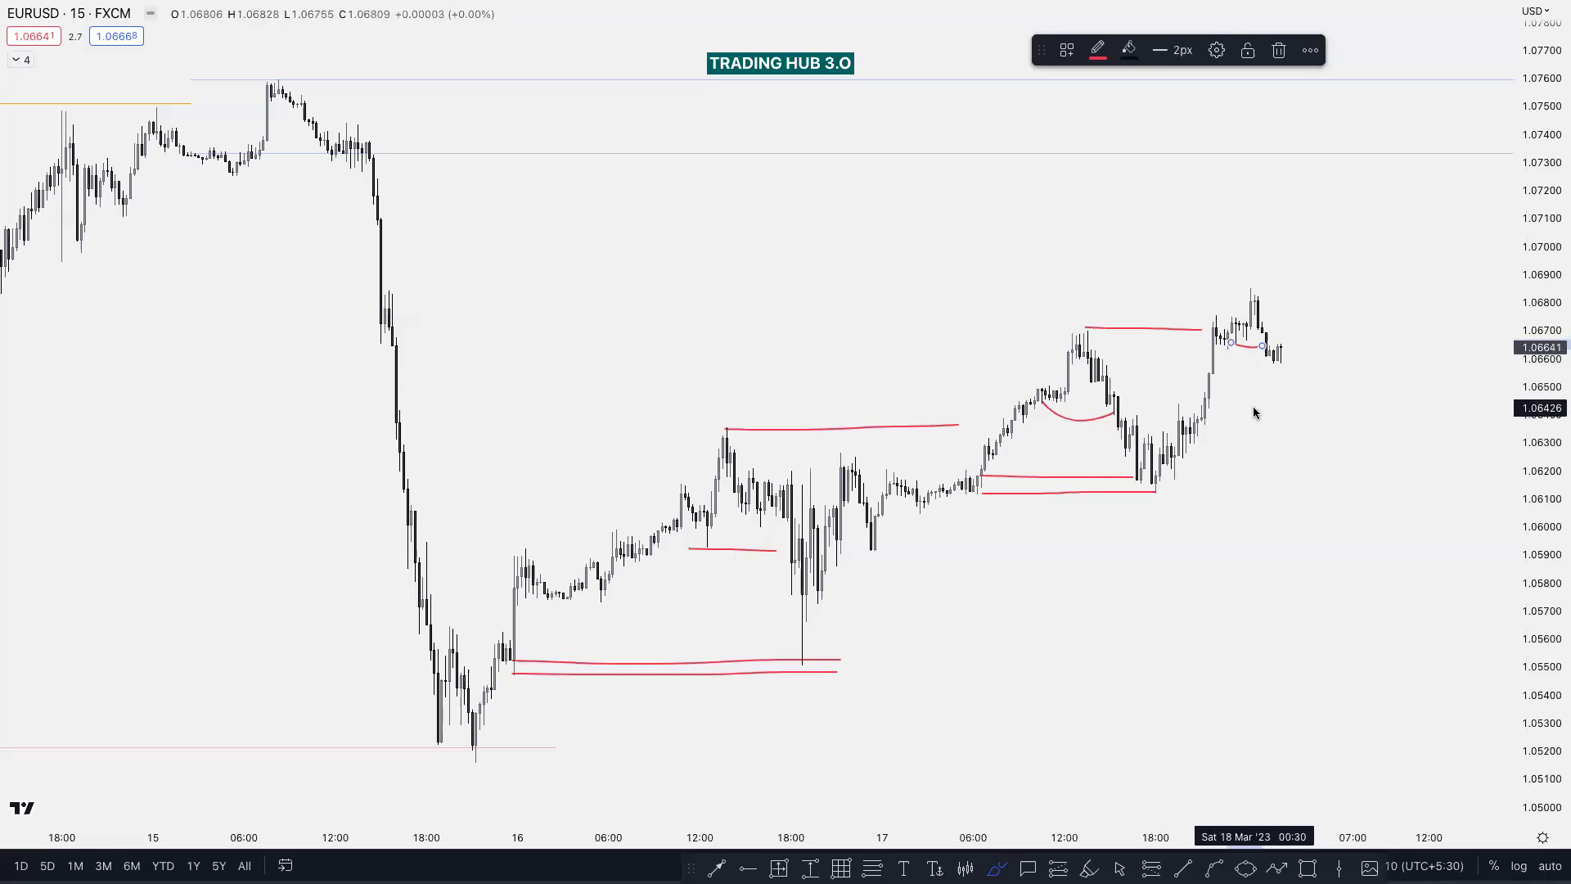
Brush zone lines at about 1.0650 and 1.0636, undo the lower one, and sketch a projected dip and rally into the blue zone
{"action": "left_click_drag", "start_coordinate": [1211, 388], "coordinate": [1358, 383]}
{"action": "left_click_drag", "start_coordinate": [1208, 428], "coordinate": [1339, 424]}
{"action": "mouse_move", "coordinate": [1281, 349]}
{"action": "left_mouse_down"}
{"action": "mouse_move", "coordinate": [1317, 383]}
{"action": "mouse_move", "coordinate": [1389, 189]}
{"action": "left_mouse_up"}
{"action": "key", "text": "ctrl+z"}
{"action": "key", "text": "ctrl+z"}
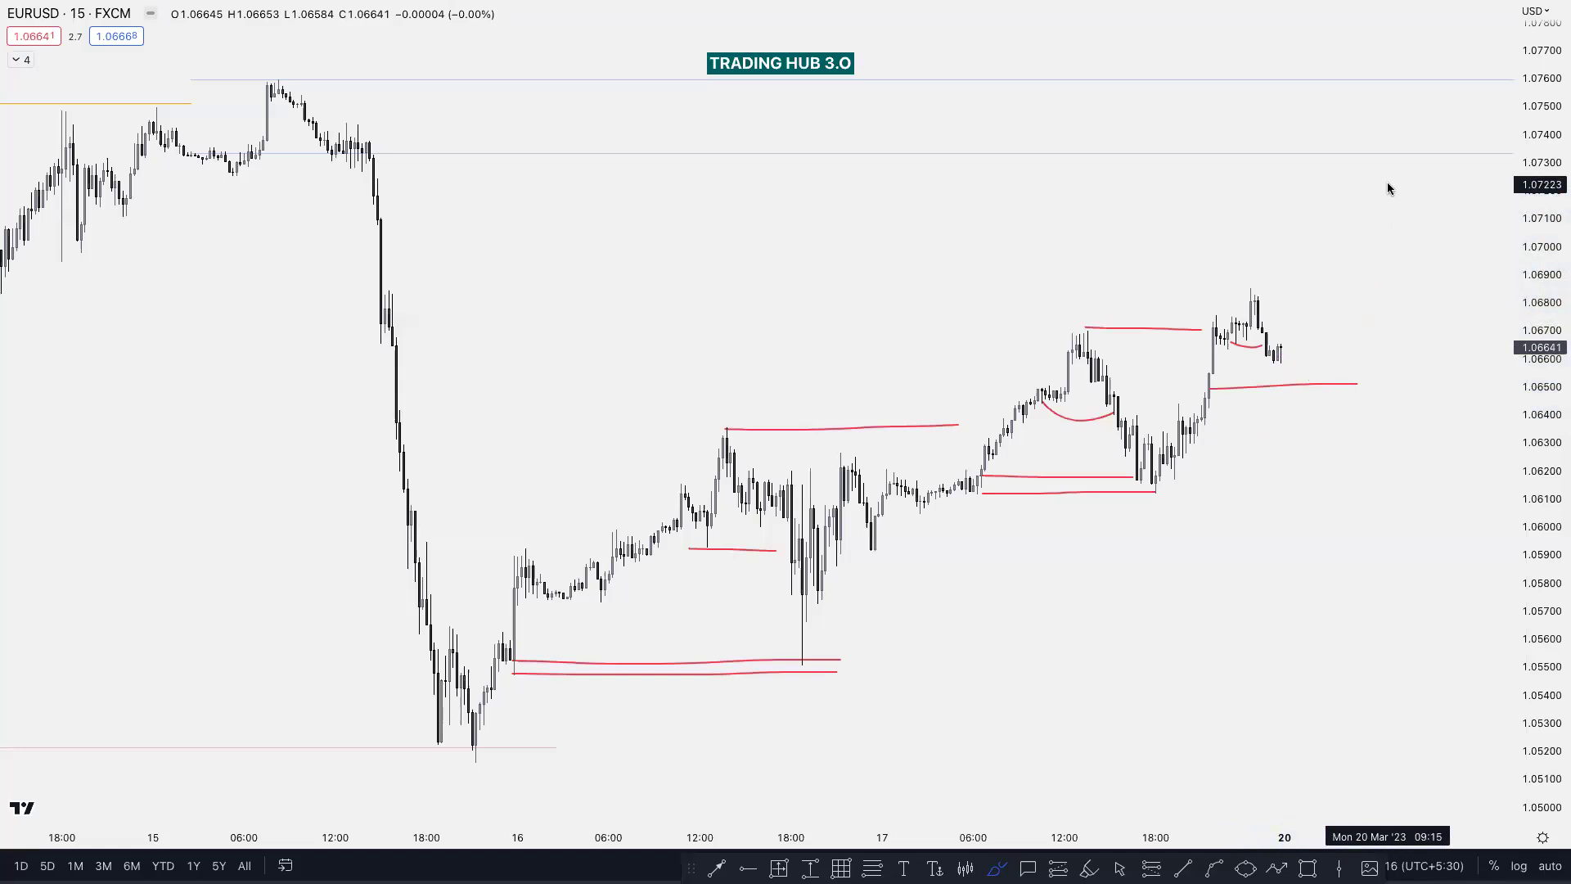
{"action": "left_click_drag", "start_coordinate": [1277, 337], "coordinate": [1380, 145]}
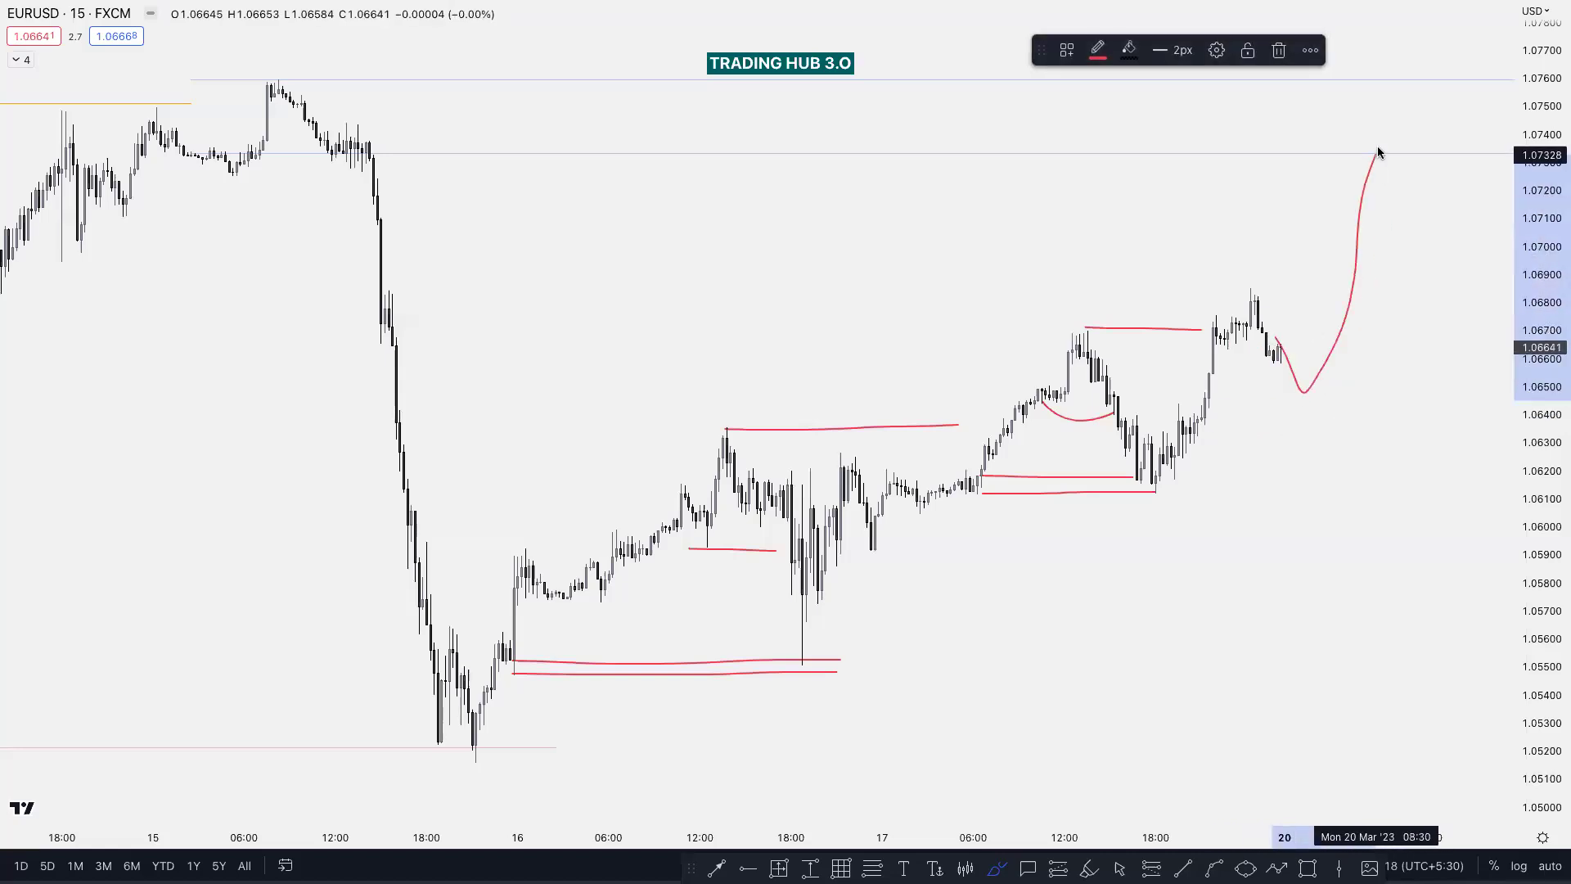
{"action": "left_click", "coordinate": [1396, 328]}
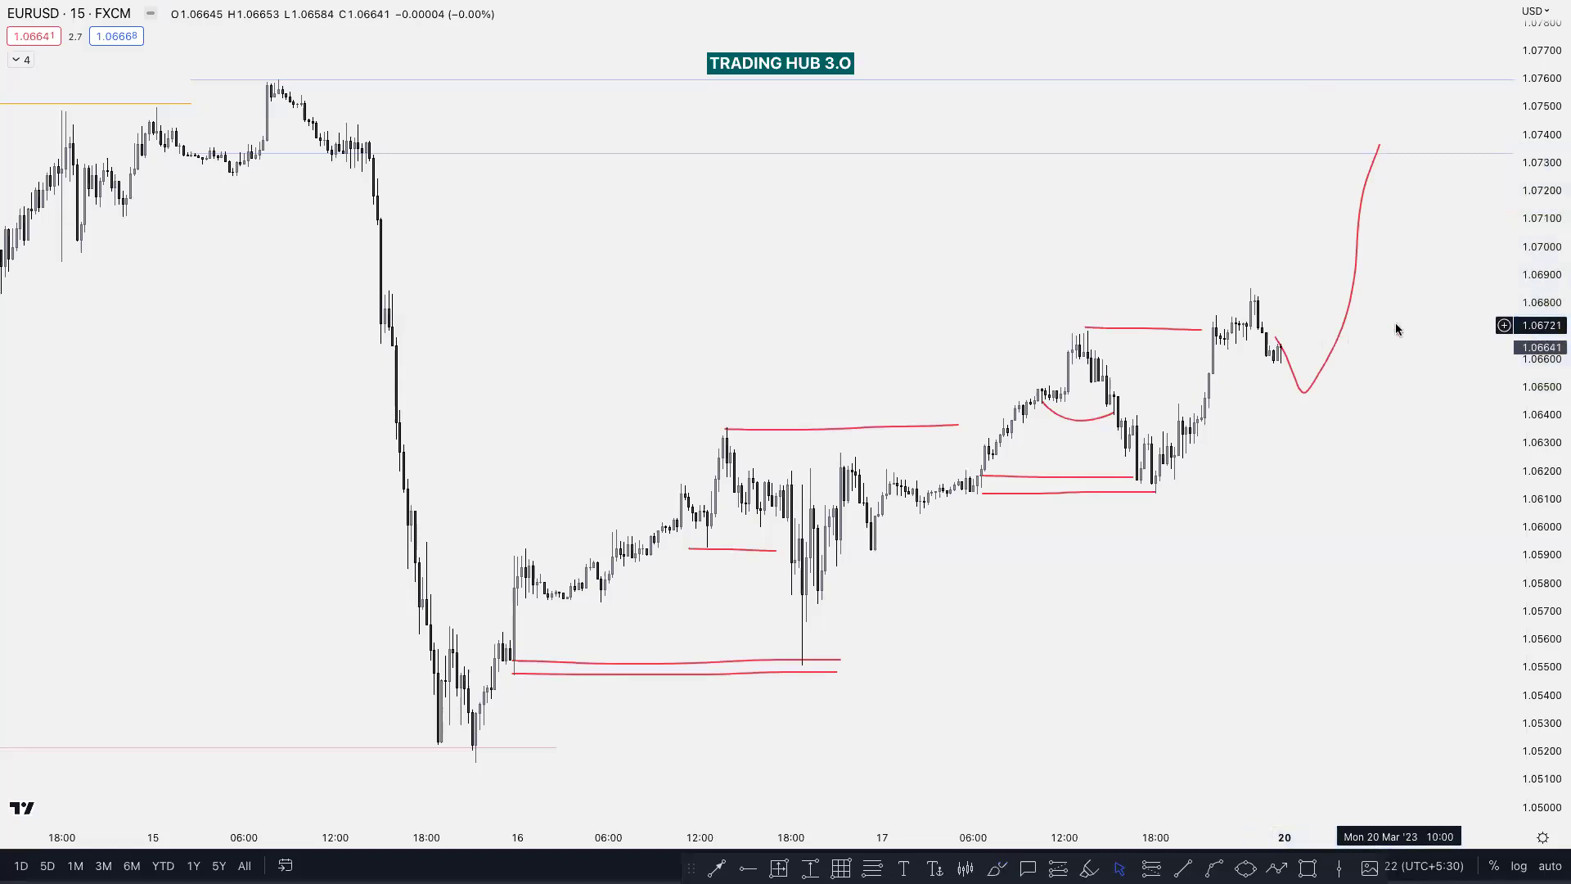
Brush a projected dip to about 1.0630, a rally to about 1.0754 and a fall to 1.0600, and undo the strokes
{"action": "left_click_drag", "start_coordinate": [1373, 450], "coordinate": [1222, 467]}
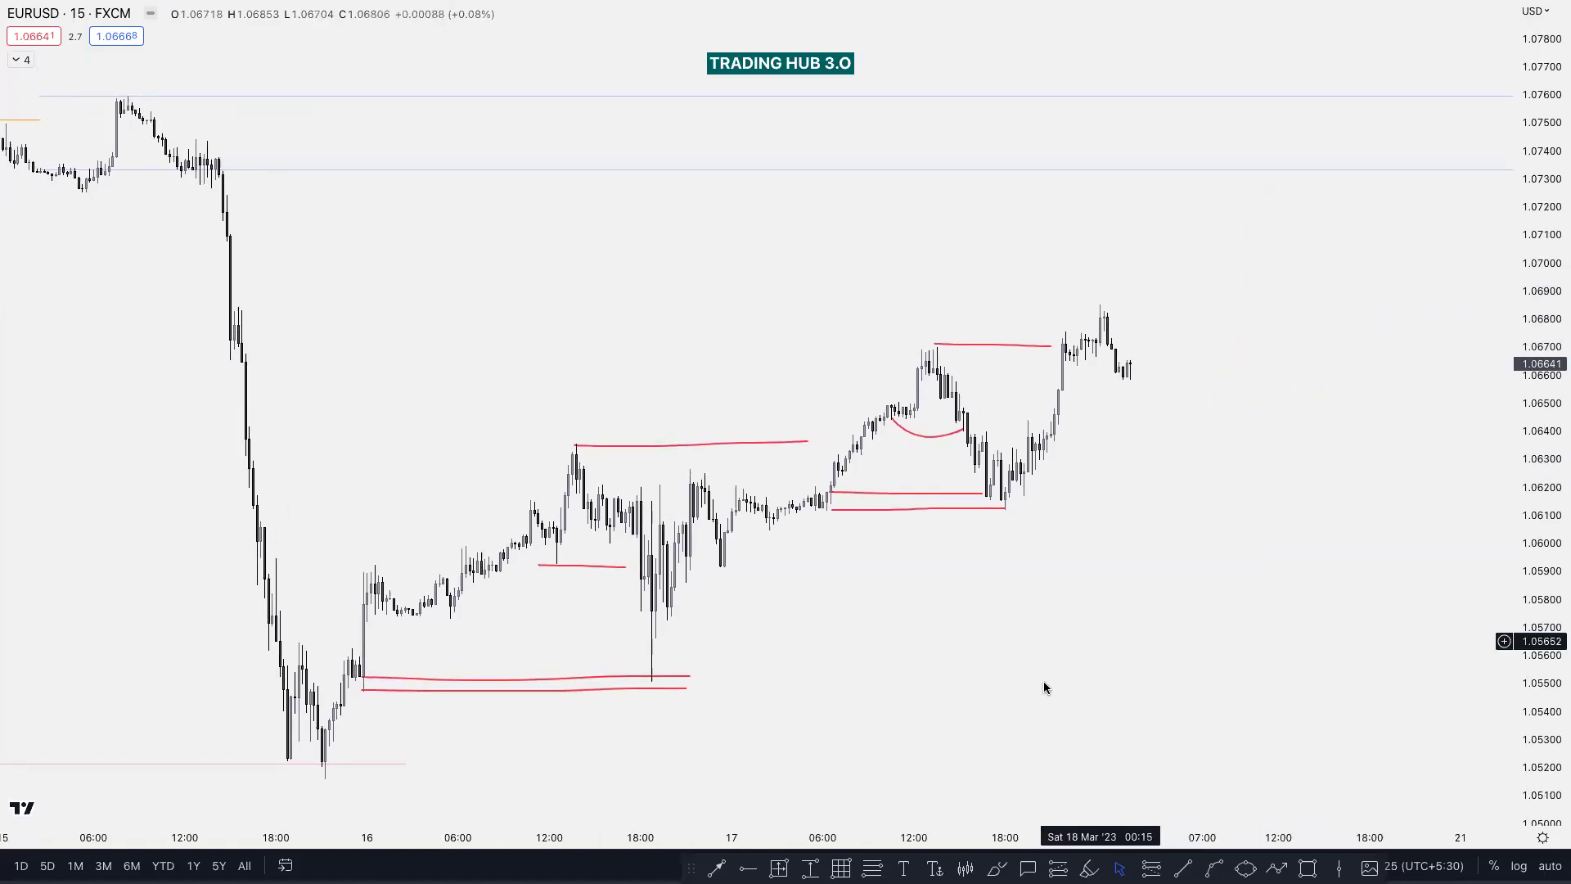
{"action": "left_click", "coordinate": [998, 867]}
{"action": "mouse_move", "coordinate": [1125, 357]}
{"action": "left_mouse_down"}
{"action": "mouse_move", "coordinate": [1189, 448]}
{"action": "mouse_move", "coordinate": [1350, 109]}
{"action": "mouse_move", "coordinate": [1411, 550]}
{"action": "left_mouse_up"}
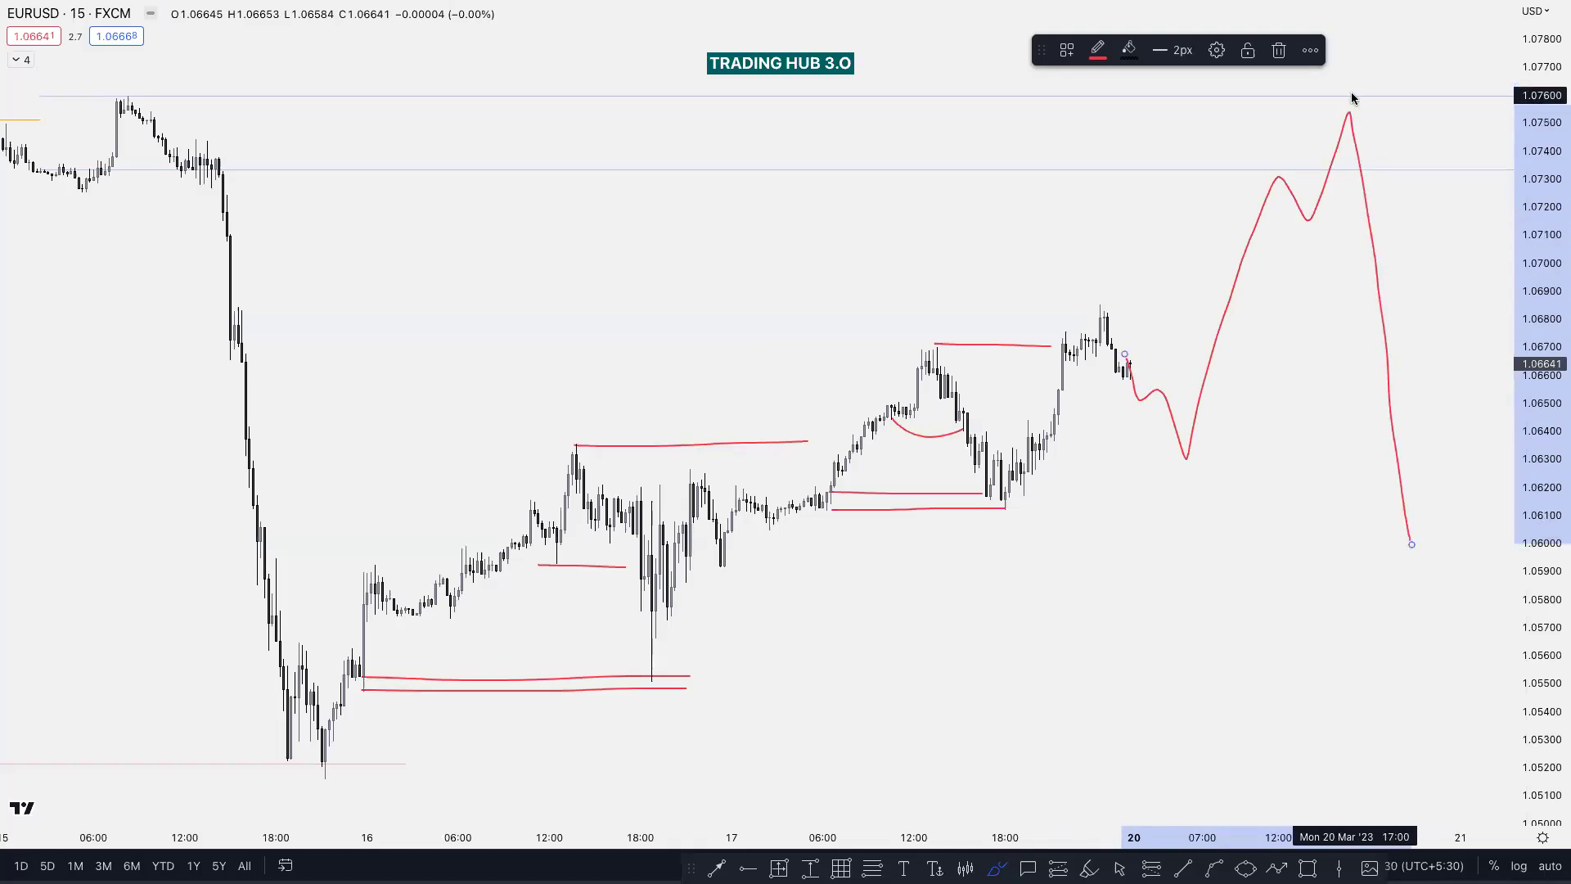
{"action": "left_click_drag", "start_coordinate": [1350, 95], "coordinate": [1352, 119]}
{"action": "key", "text": "ctrl+z"}
{"action": "key", "text": "ctrl+z"}
Brush a projected path peaking at about 1.0740 and falling to about 1.0611, marking its structure levels near 1.0666 and 1.0690
{"action": "mouse_move", "coordinate": [1127, 355]}
{"action": "left_mouse_down"}
{"action": "mouse_move", "coordinate": [1143, 334]}
{"action": "mouse_move", "coordinate": [1165, 408]}
{"action": "mouse_move", "coordinate": [1210, 267]}
{"action": "mouse_move", "coordinate": [1237, 319]}
{"action": "mouse_move", "coordinate": [1336, 153]}
{"action": "mouse_move", "coordinate": [1396, 291]}
{"action": "mouse_move", "coordinate": [1416, 270]}
{"action": "mouse_move", "coordinate": [1465, 512]}
{"action": "left_mouse_up"}
{"action": "left_click_drag", "start_coordinate": [1263, 362], "coordinate": [1340, 352]}
{"action": "left_click_drag", "start_coordinate": [1373, 288], "coordinate": [1426, 292]}
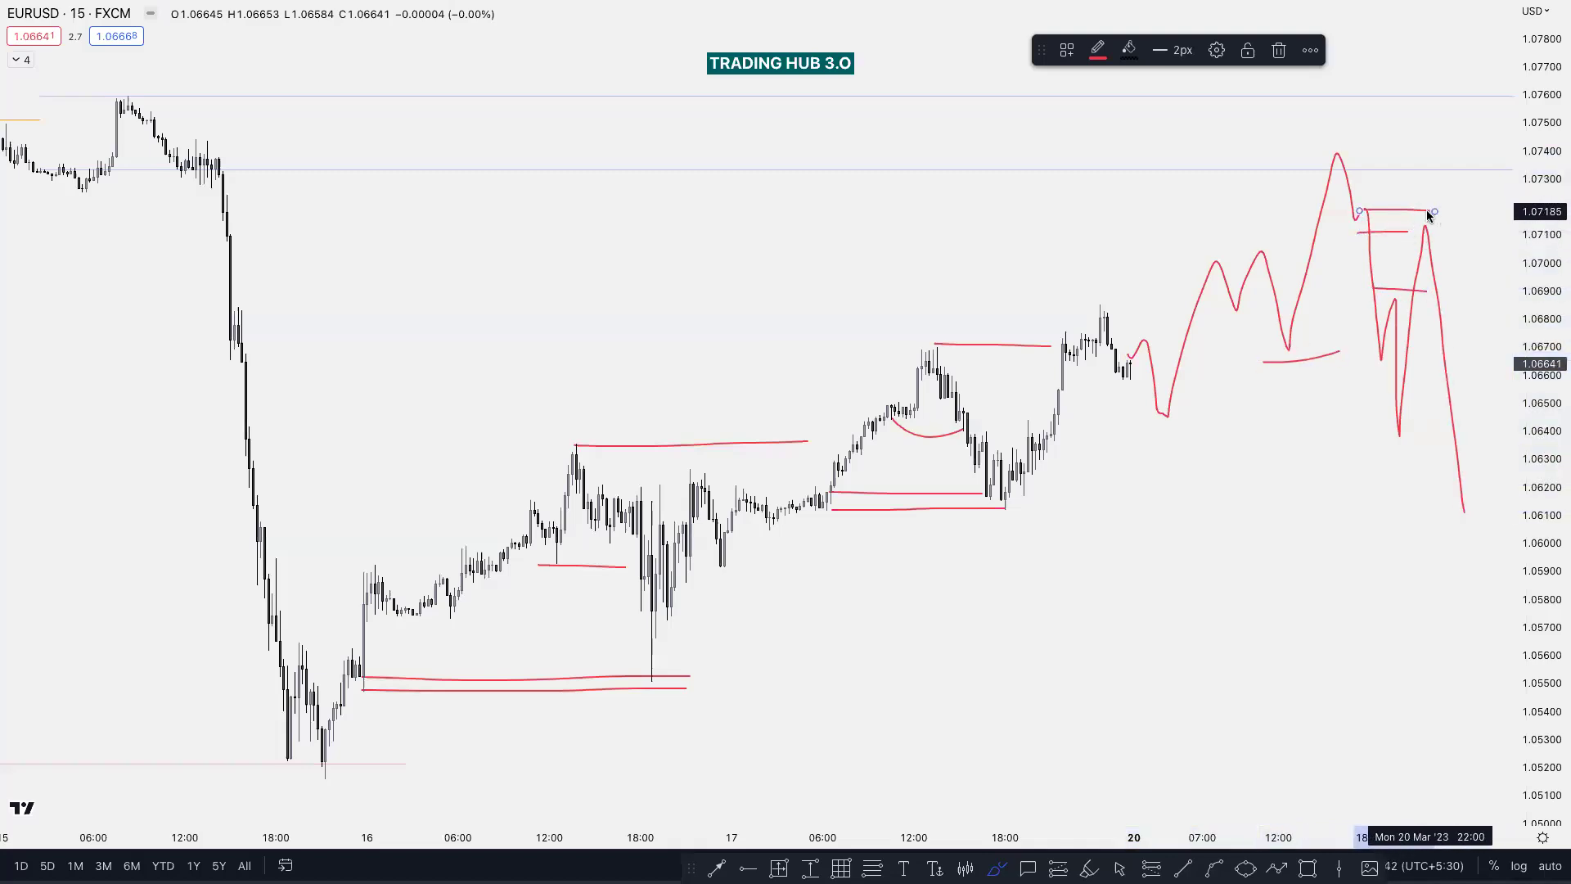
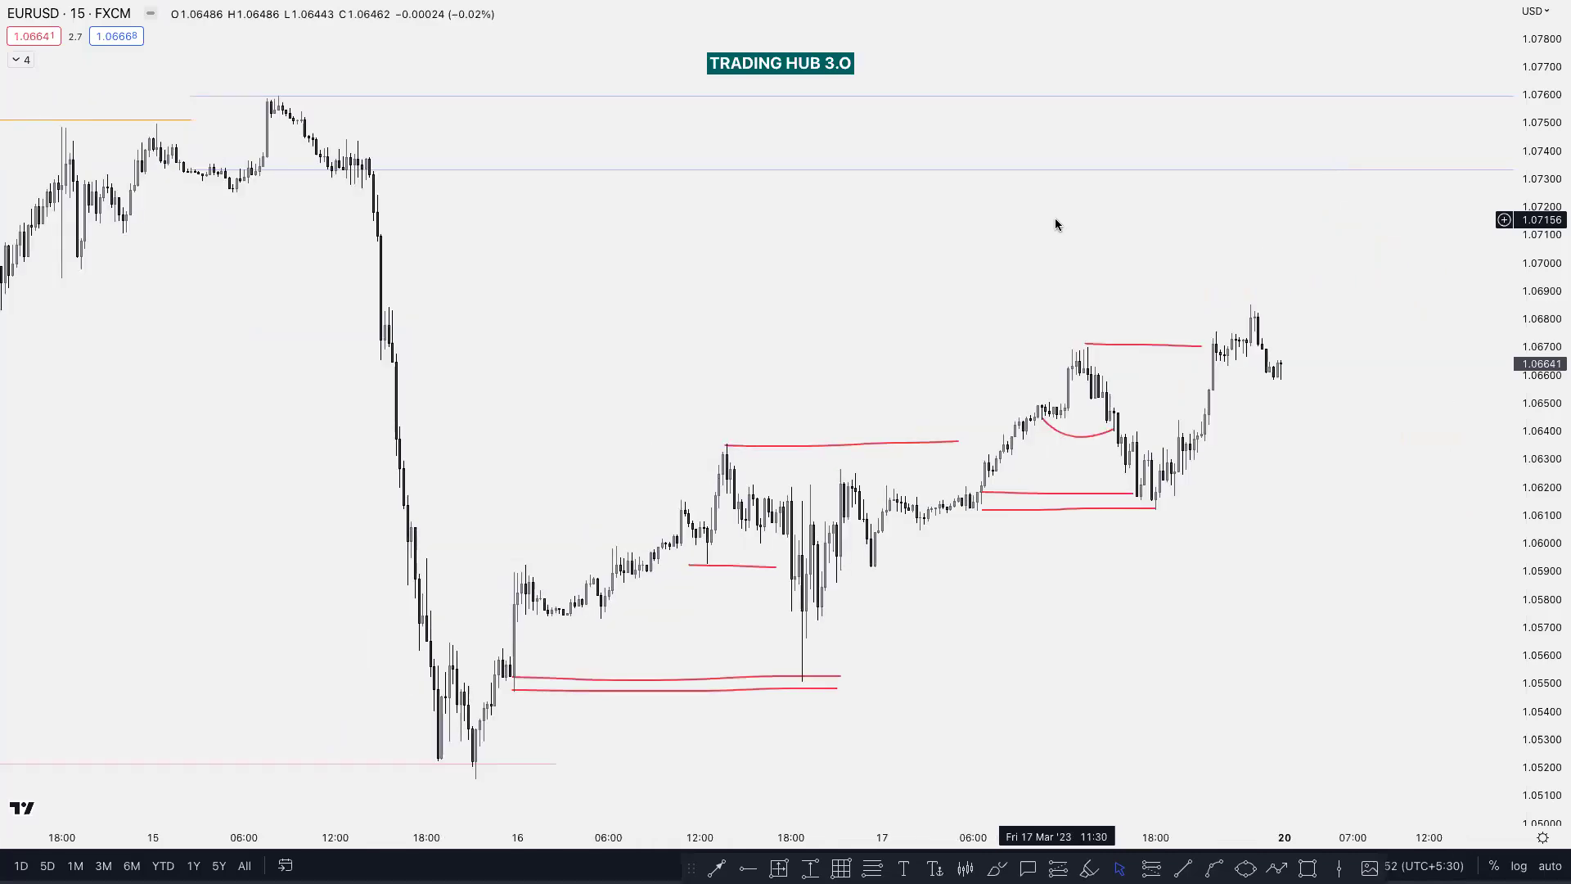
Switch the chart to GBPUSD from FXCM and remove the existing drawings, including the two purple horizontal lines
{"action": "type", "text": "GBPUSD"}
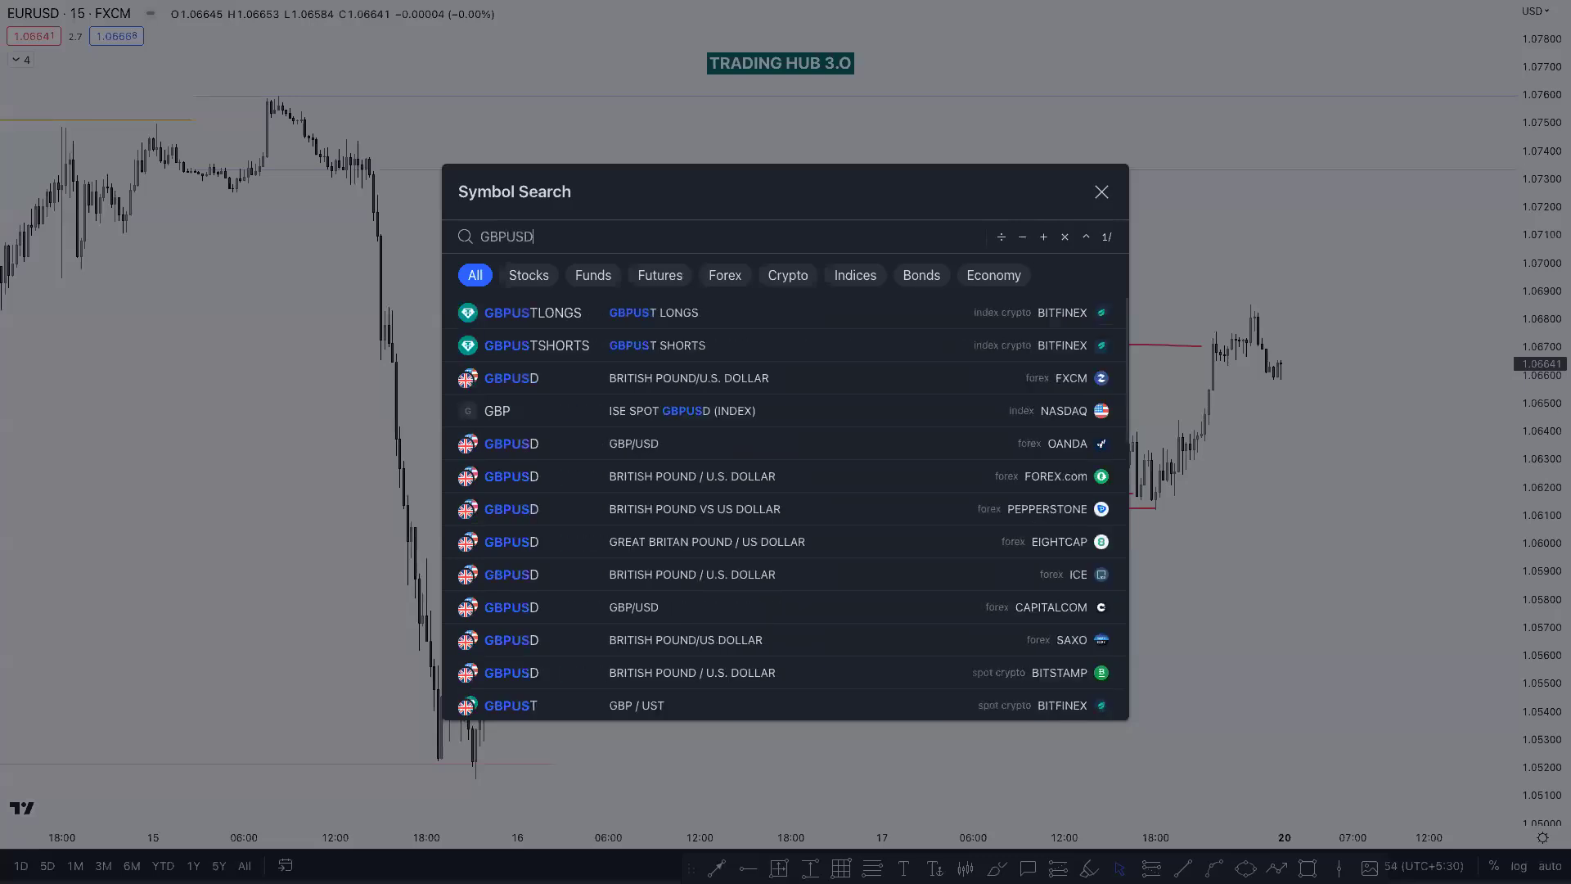
{"action": "key", "text": "Return"}
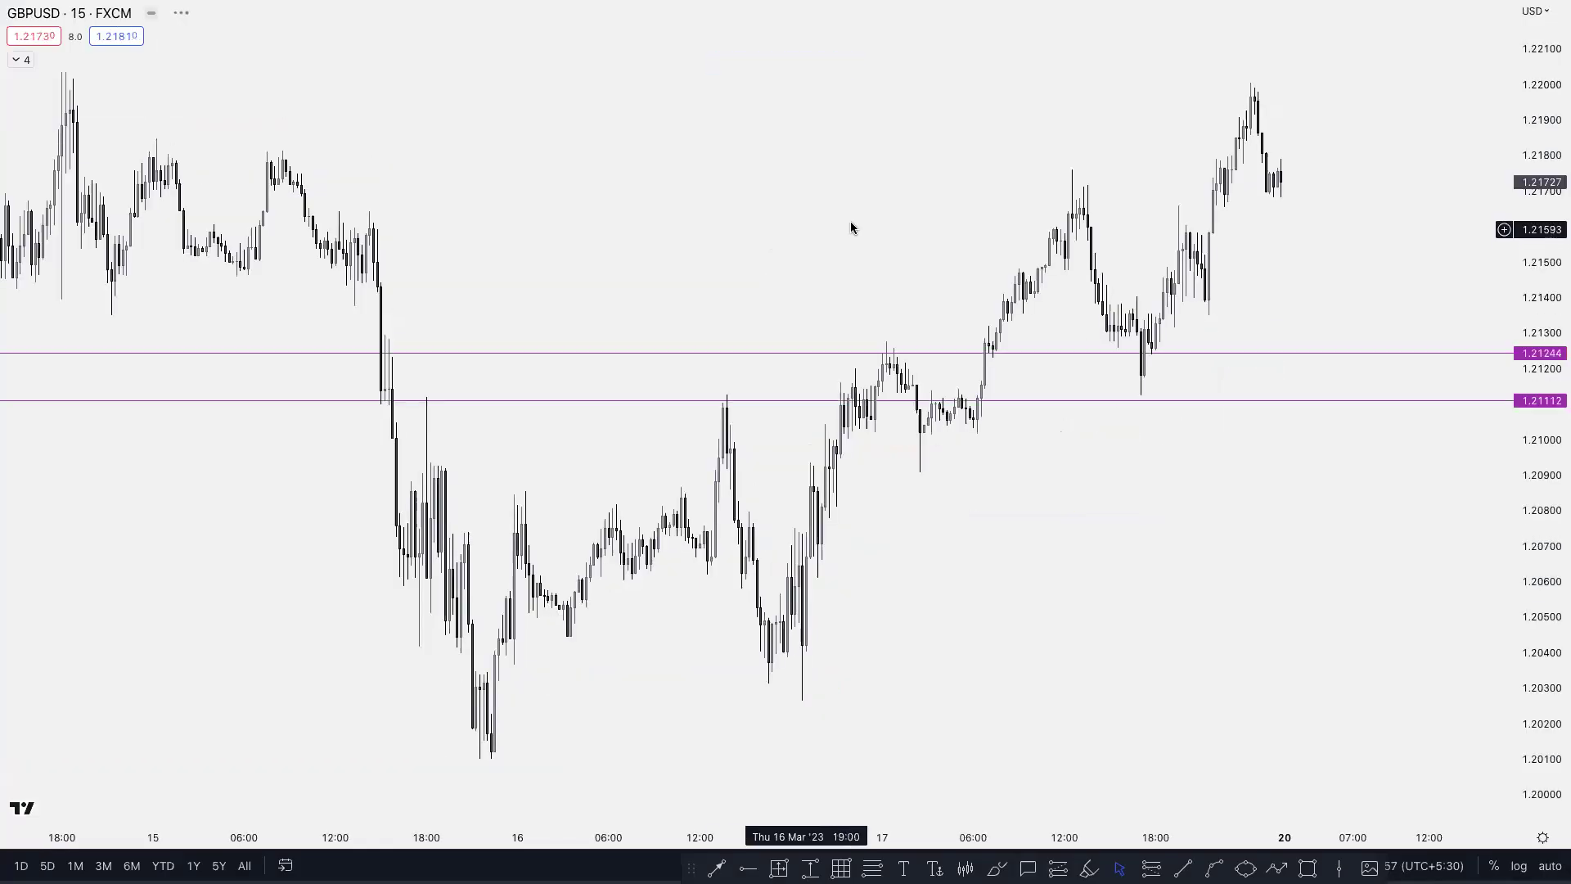
{"action": "right_click", "coordinate": [851, 225]}
{"action": "left_click", "coordinate": [908, 592]}
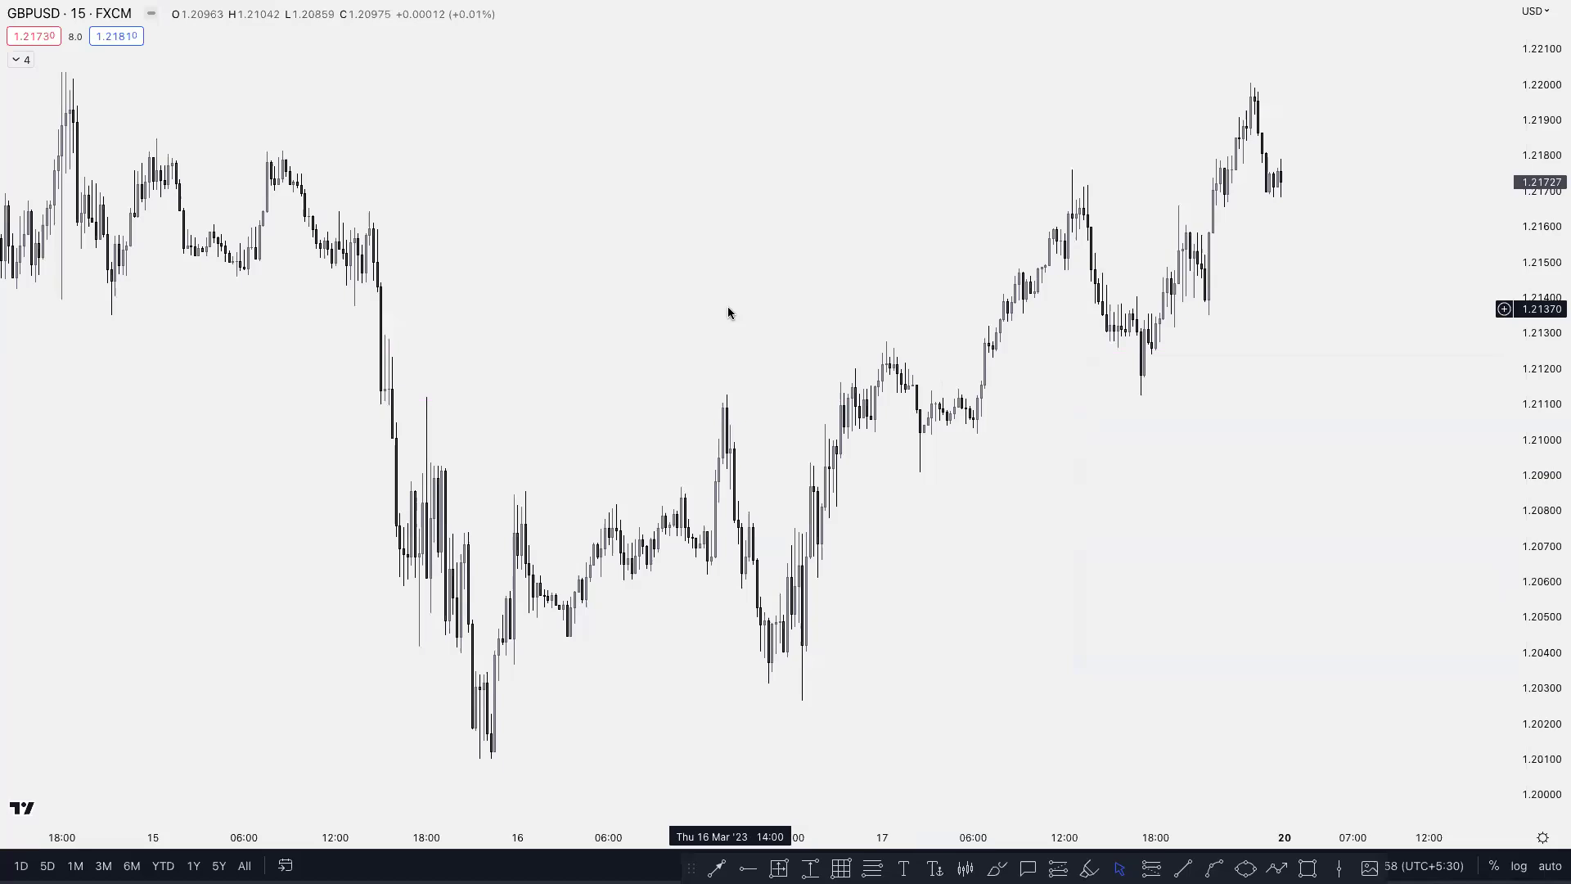
Change the GBPUSD chart interval to 1 day
{"action": "type", "text": "1"}
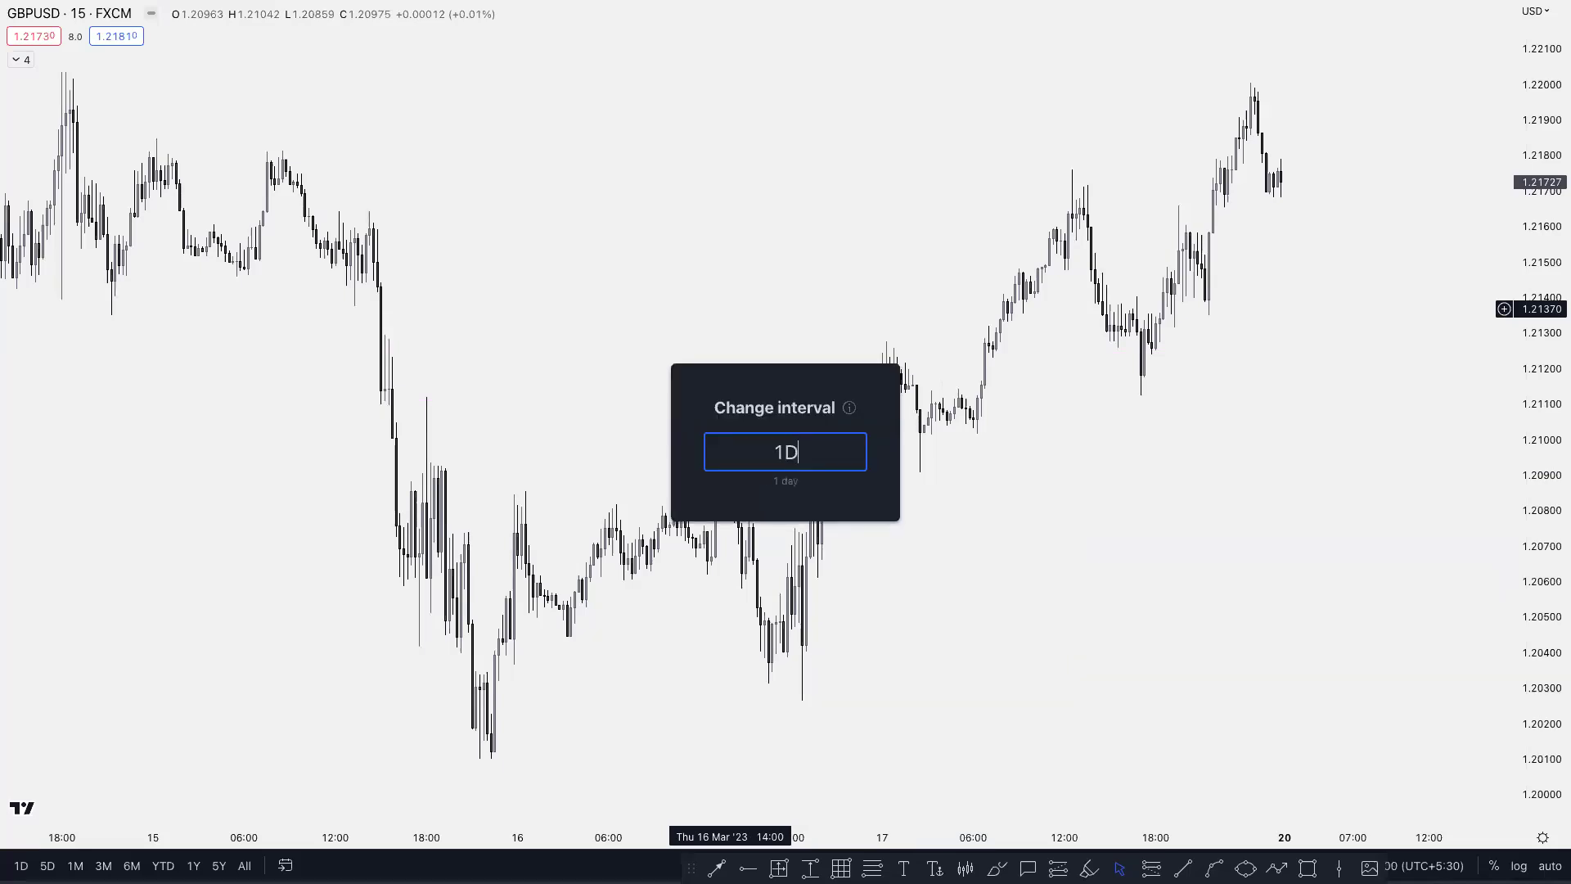
{"action": "type", "text": "D"}
{"action": "key", "text": "Return"}
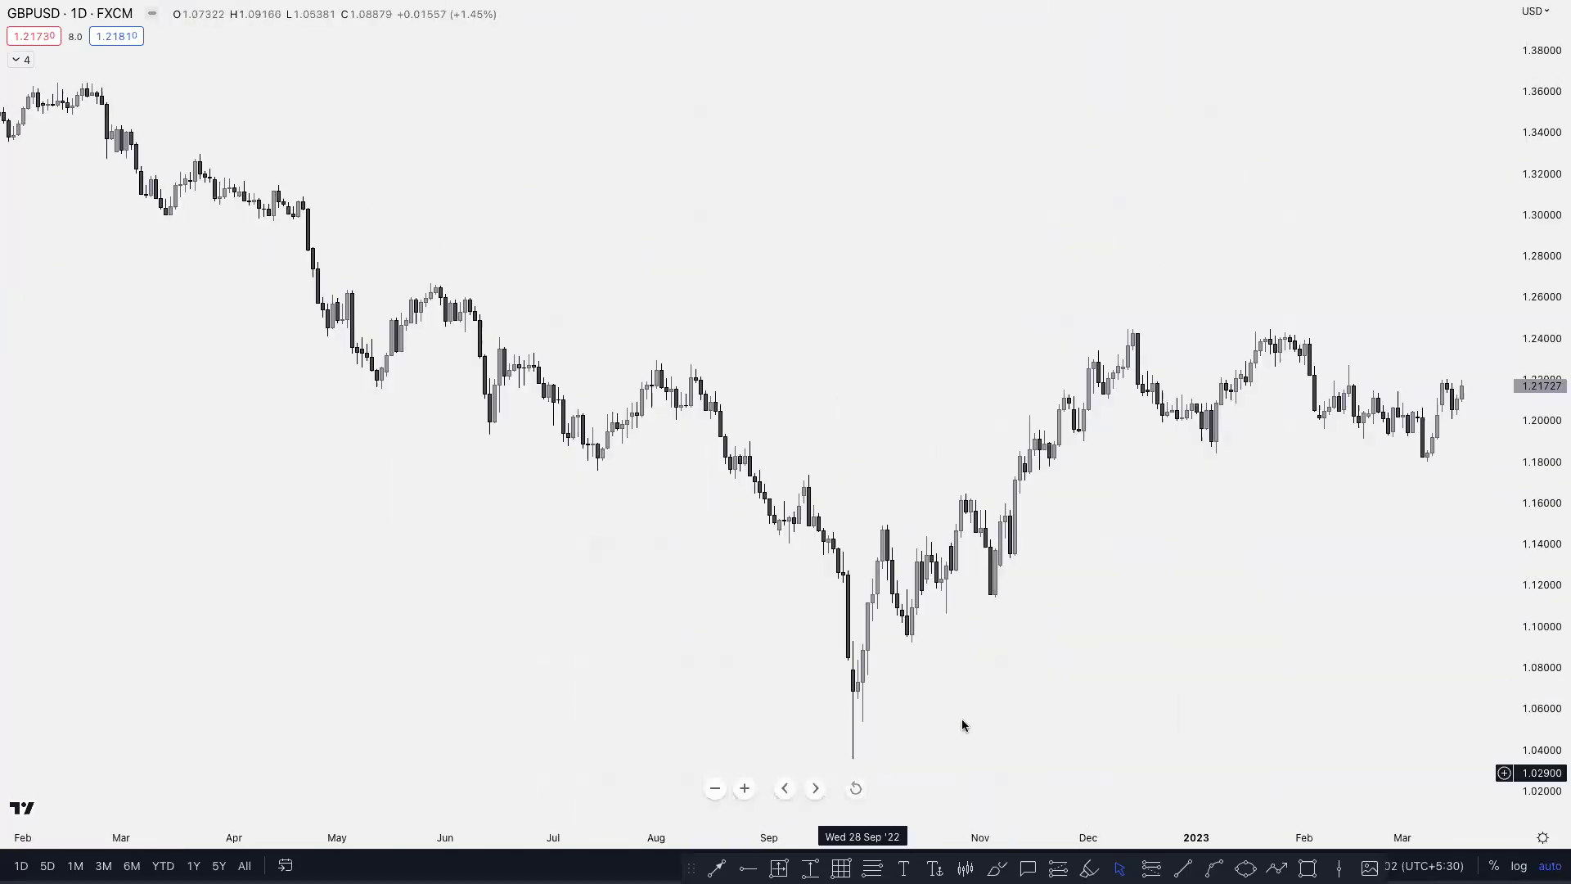
Draw a short horizontal trend line from the 13 March candle's high at about 1.2200 to the 14 March candle
{"action": "scroll", "coordinate": [1186, 541], "scroll_direction": "up", "scroll_amount": 5}
{"action": "scroll", "coordinate": [1273, 487], "scroll_direction": "down", "scroll_amount": 3}
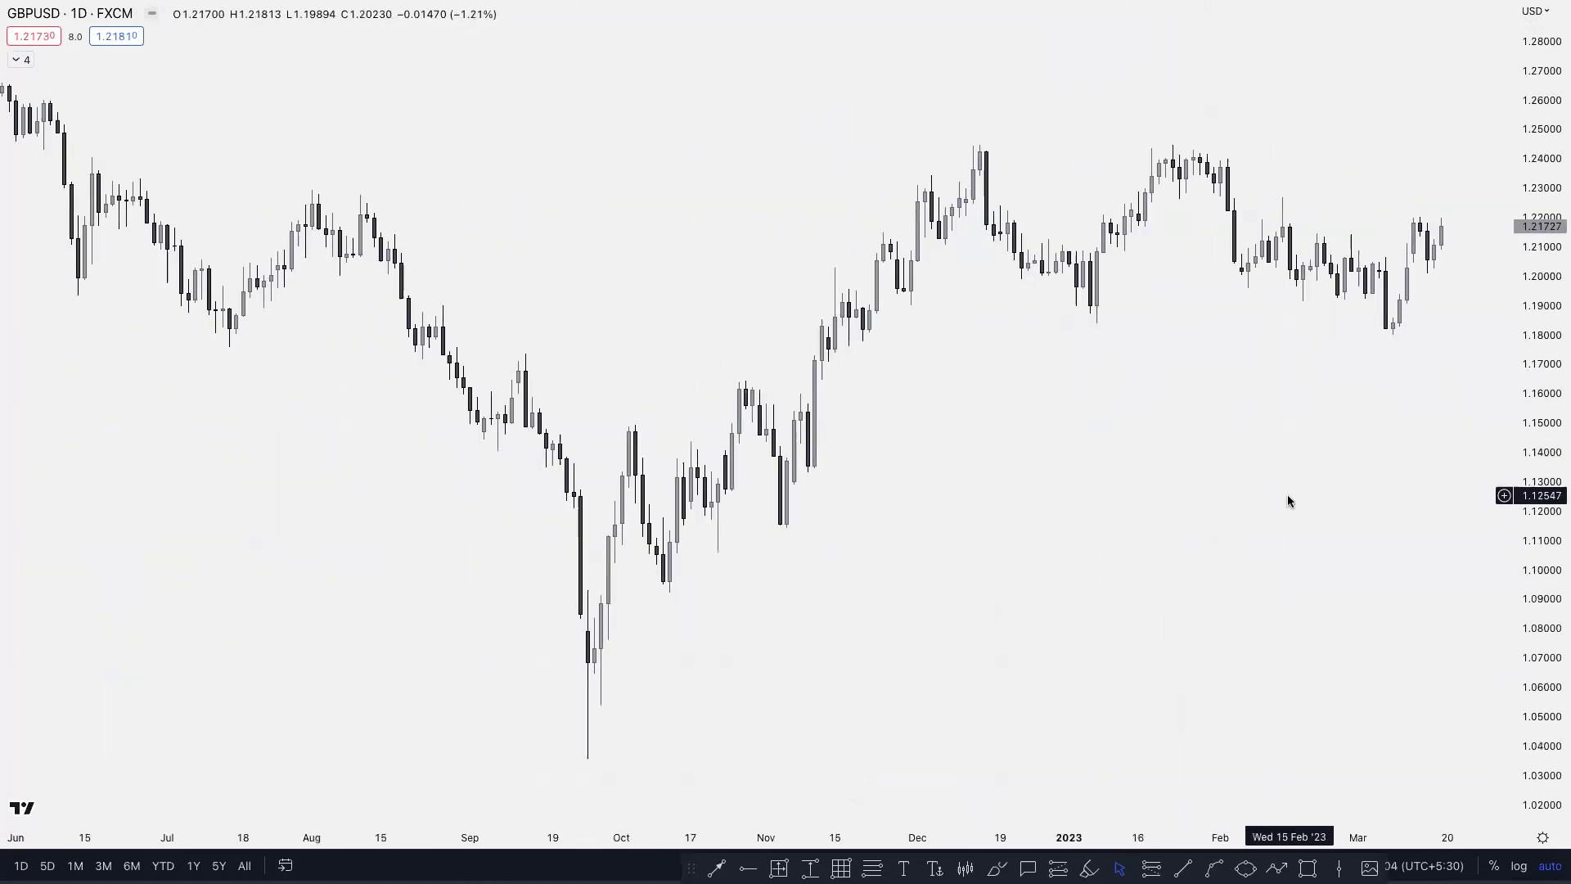
{"action": "scroll", "coordinate": [1288, 494], "scroll_direction": "down", "scroll_amount": 3}
{"action": "left_click_drag", "start_coordinate": [1522, 550], "coordinate": [1514, 352]}
{"action": "left_click_drag", "start_coordinate": [1275, 443], "coordinate": [1094, 505]}
{"action": "scroll", "coordinate": [1094, 505], "scroll_direction": "up", "scroll_amount": 3}
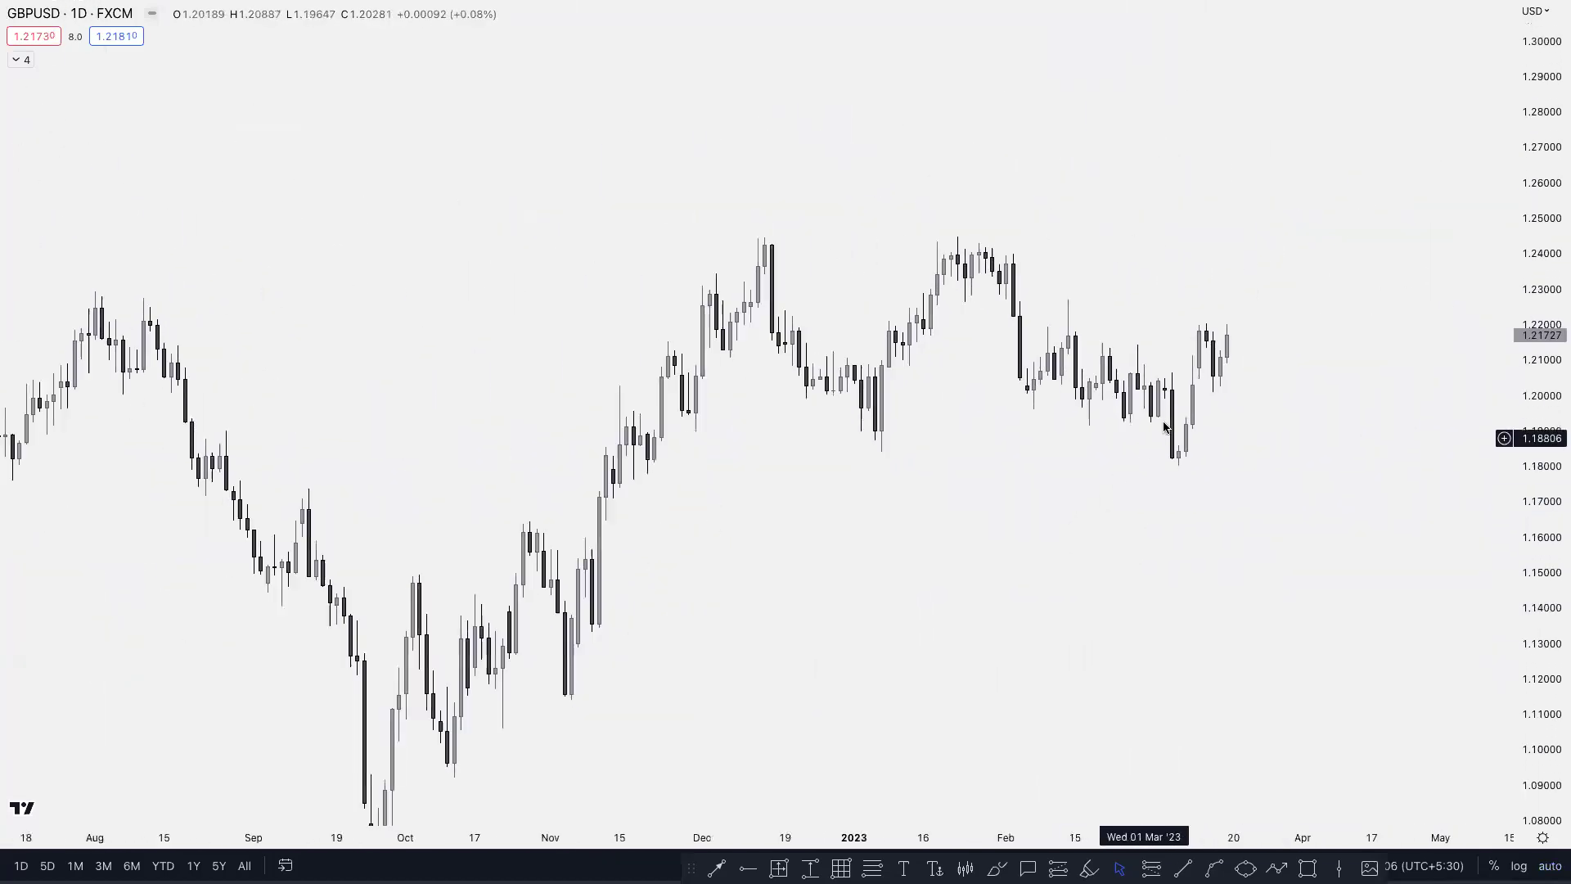
{"action": "scroll", "coordinate": [1334, 385], "scroll_direction": "up", "scroll_amount": 3}
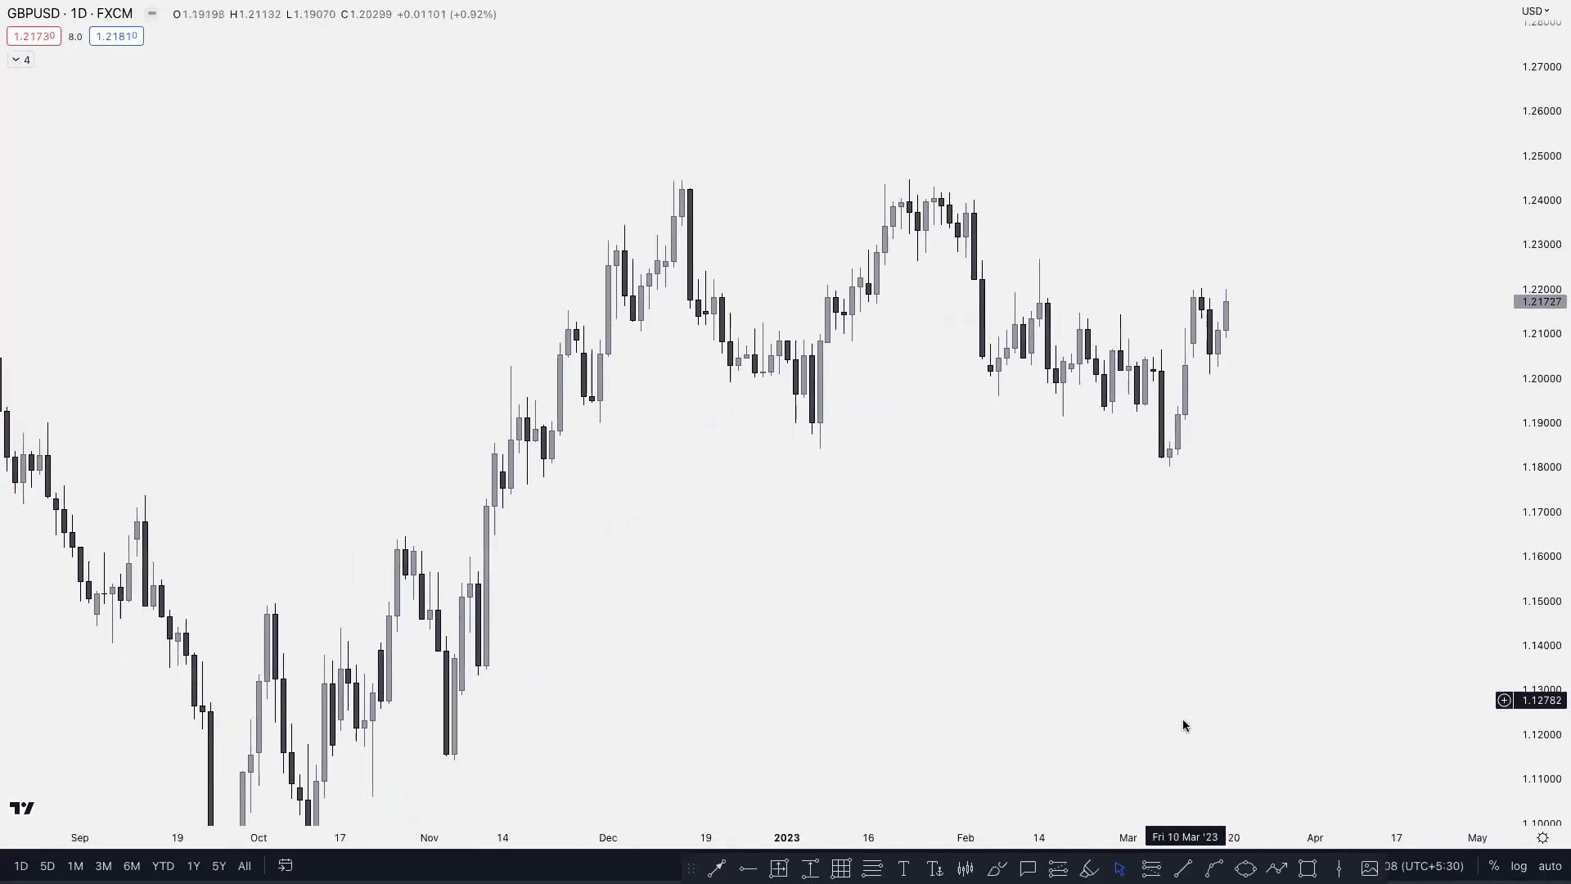
{"action": "scroll", "coordinate": [1224, 554], "scroll_direction": "up", "scroll_amount": 4}
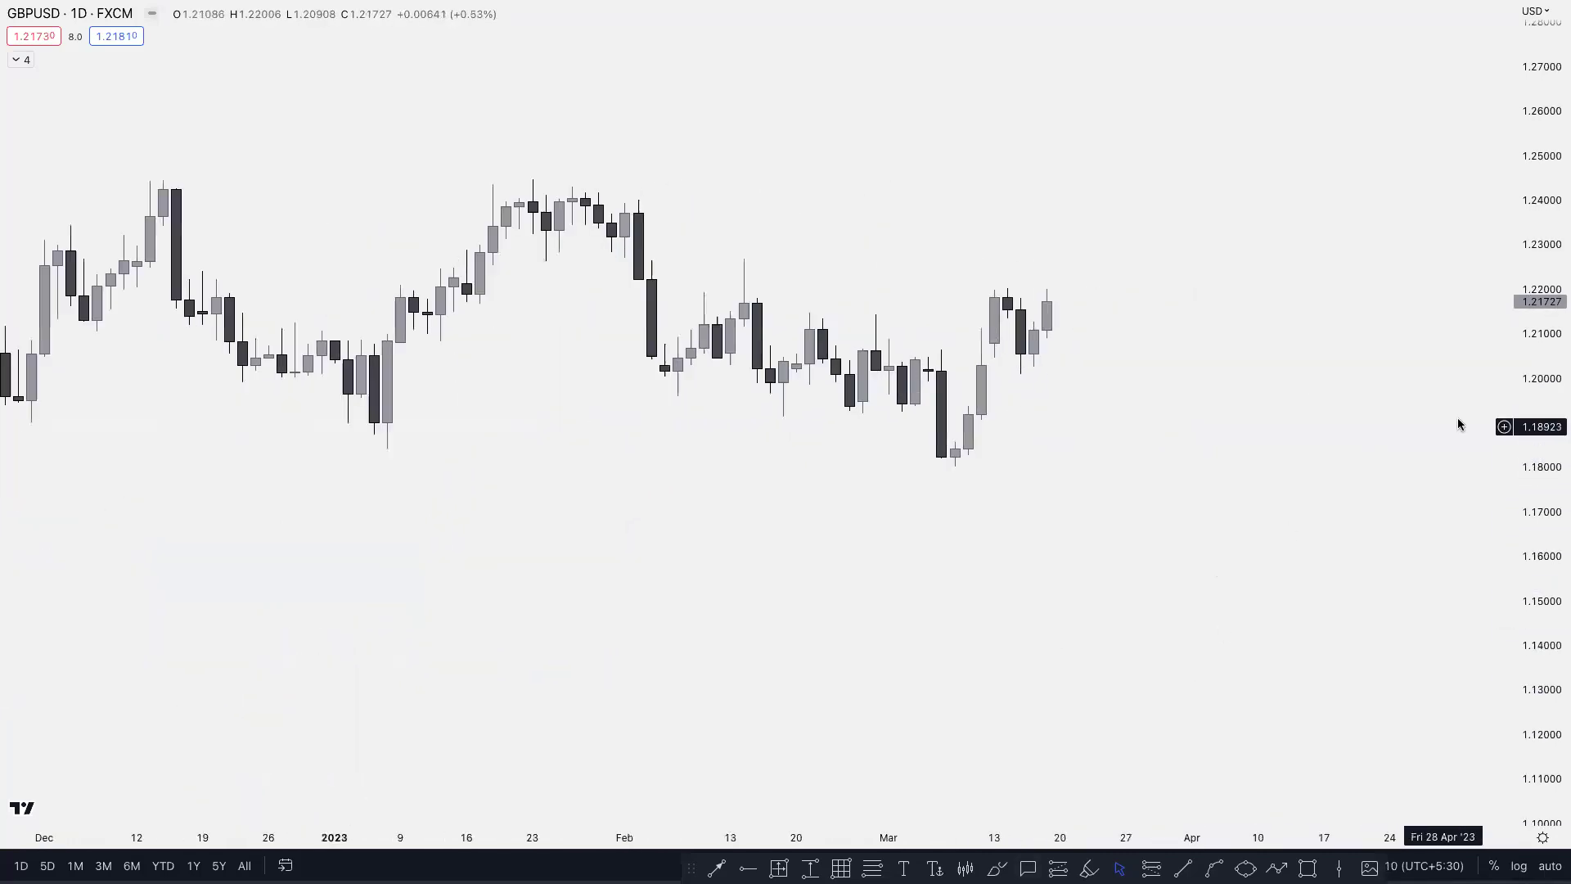
{"action": "scroll", "coordinate": [1147, 524], "scroll_direction": "up", "scroll_amount": 5}
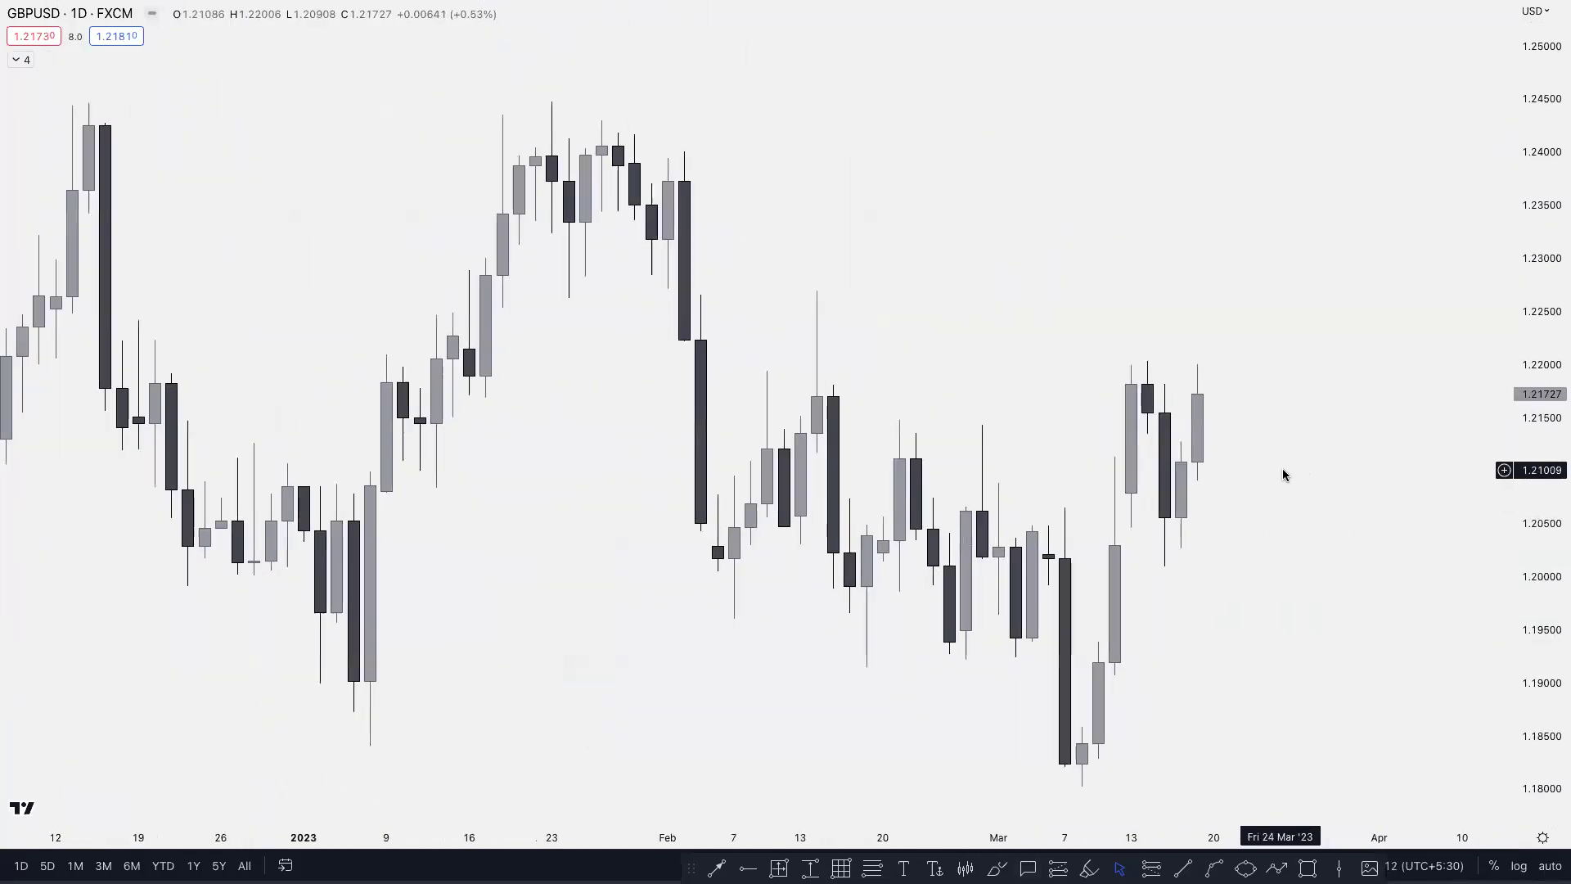
{"action": "scroll", "coordinate": [1284, 475], "scroll_direction": "up", "scroll_amount": 2}
{"action": "left_click", "coordinate": [1183, 866]}
{"action": "left_click", "coordinate": [1166, 316]}
{"action": "left_click", "coordinate": [1189, 322]}
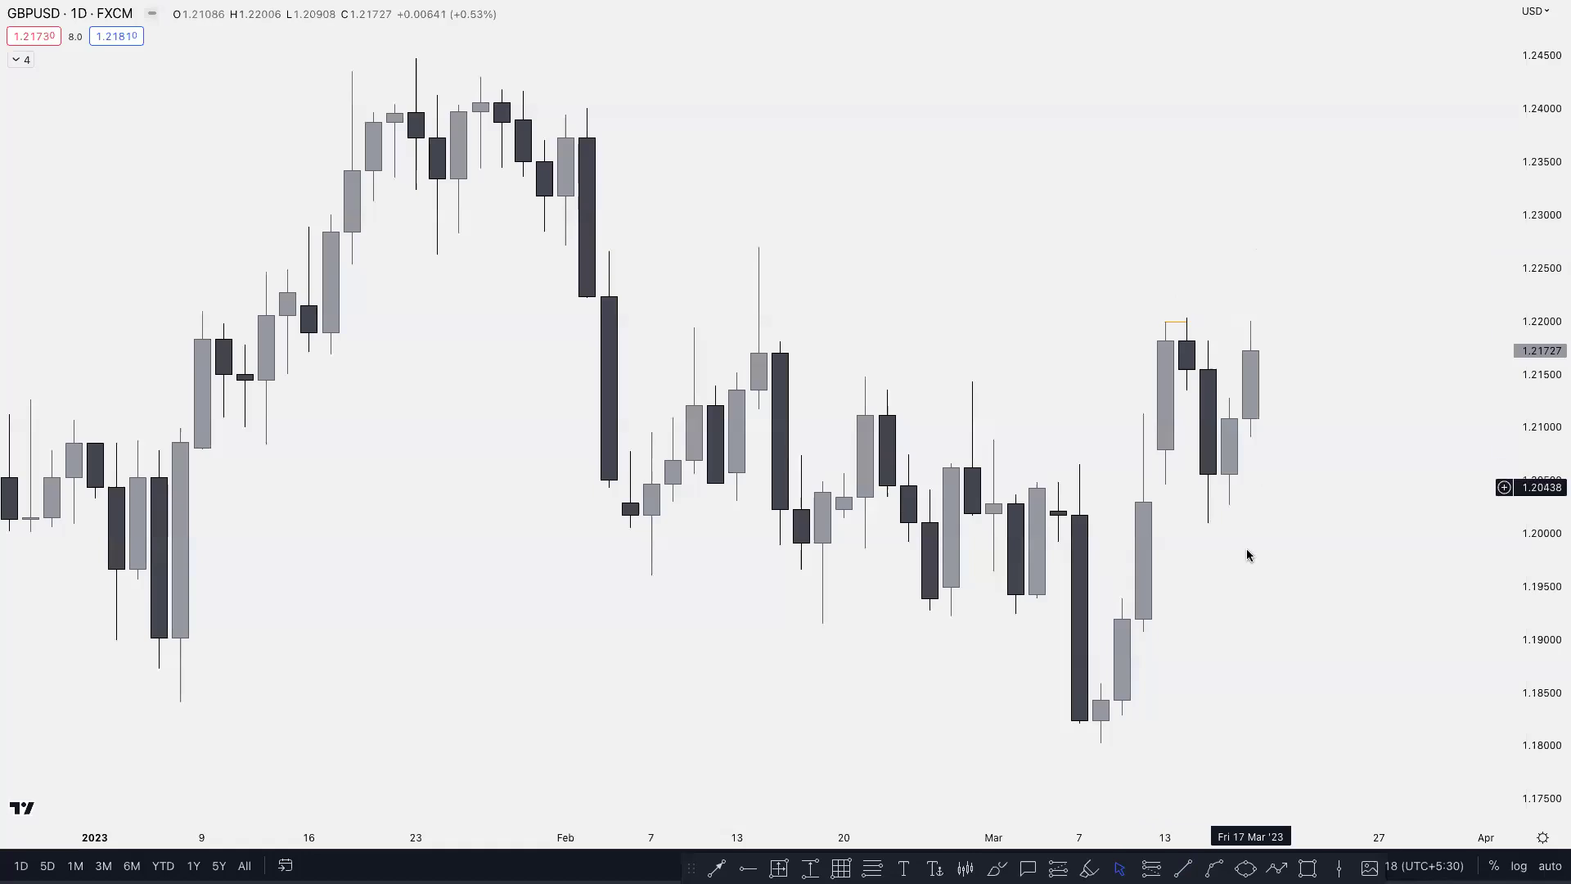
Draw a rectangle over the 14 March candle's upper wick, from about 1.2182 to 1.2204, extended to 17 March
{"action": "left_click", "coordinate": [1310, 867]}
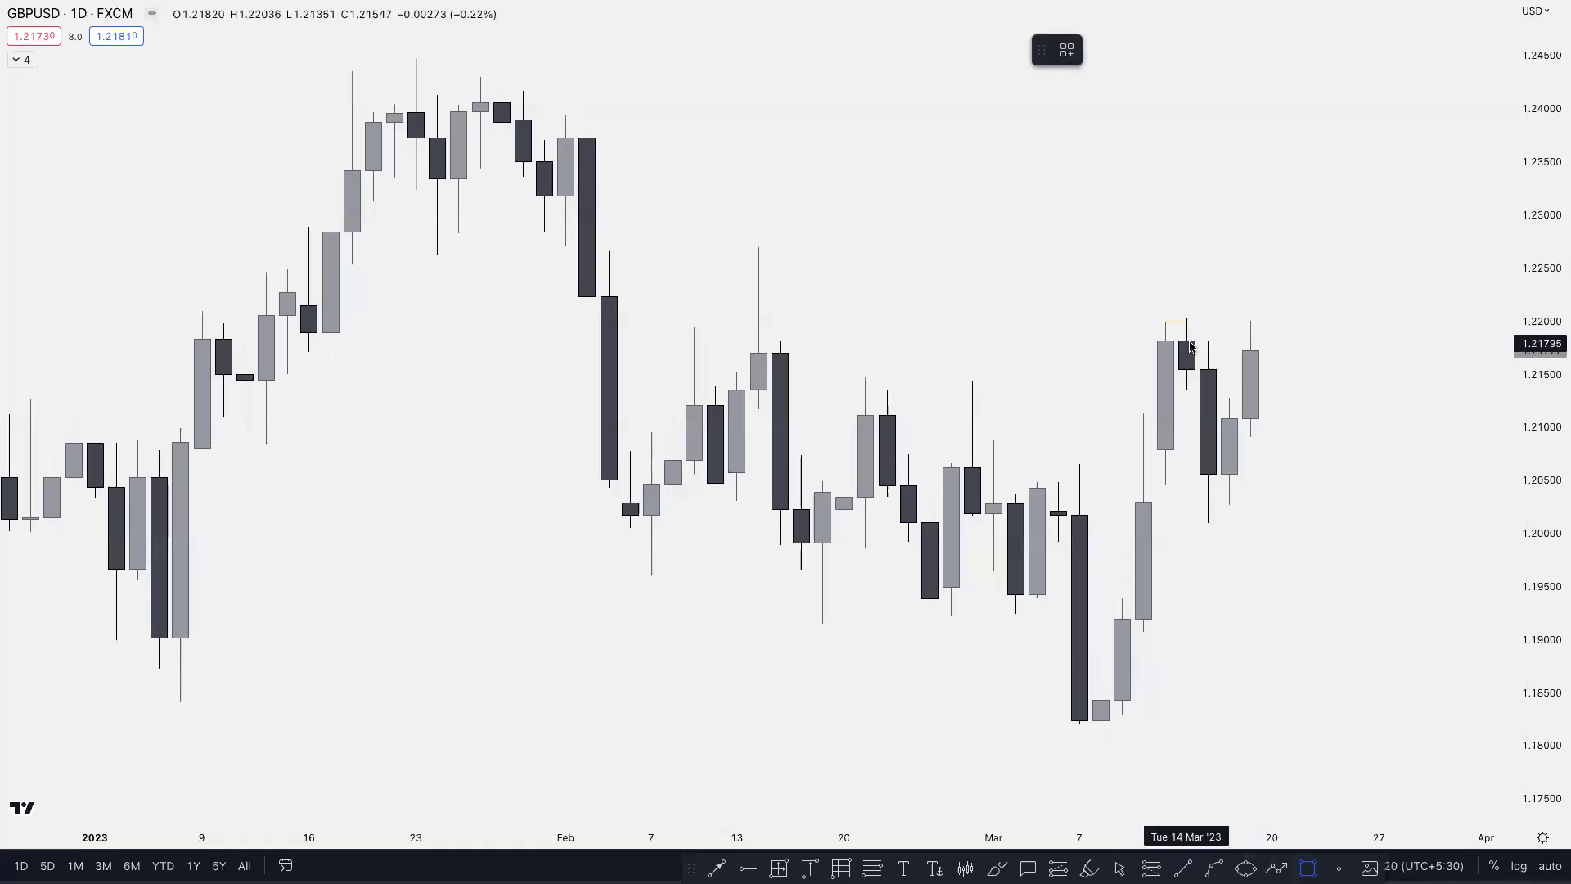
{"action": "left_click", "coordinate": [1186, 303]}
{"action": "left_click_drag", "start_coordinate": [1186, 330], "coordinate": [1249, 330]}
{"action": "left_click", "coordinate": [1309, 252]}
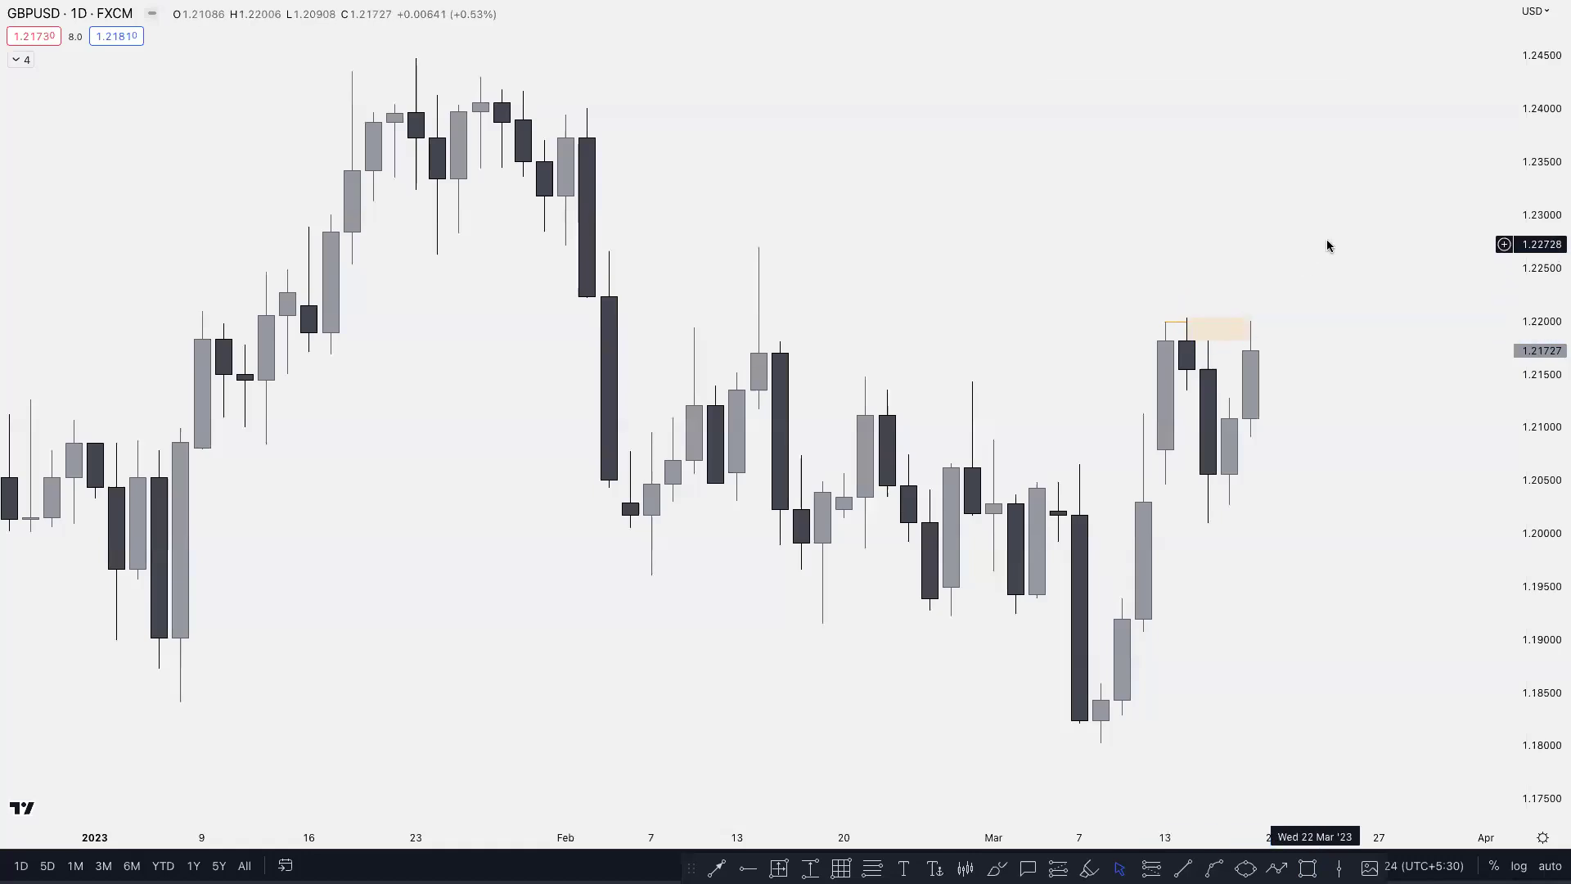
Place a horizontal ray from the 14 March candle's open at about 1.2182 and delete it
{"action": "scroll", "coordinate": [1327, 245], "scroll_direction": "up", "scroll_amount": 5}
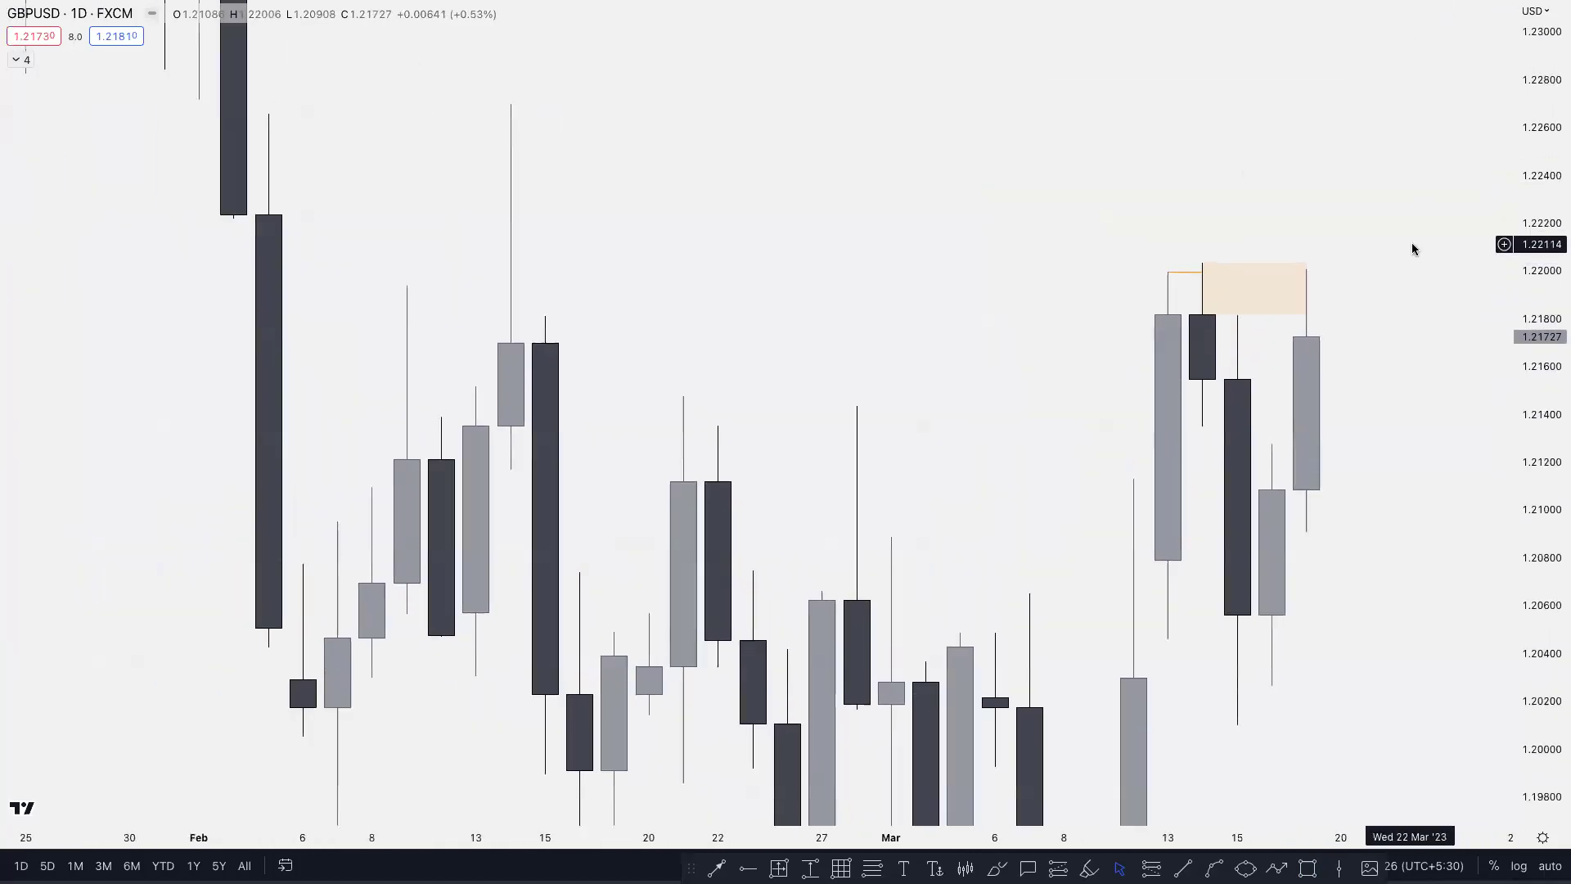
{"action": "scroll", "coordinate": [1301, 303], "scroll_direction": "up", "scroll_amount": 1}
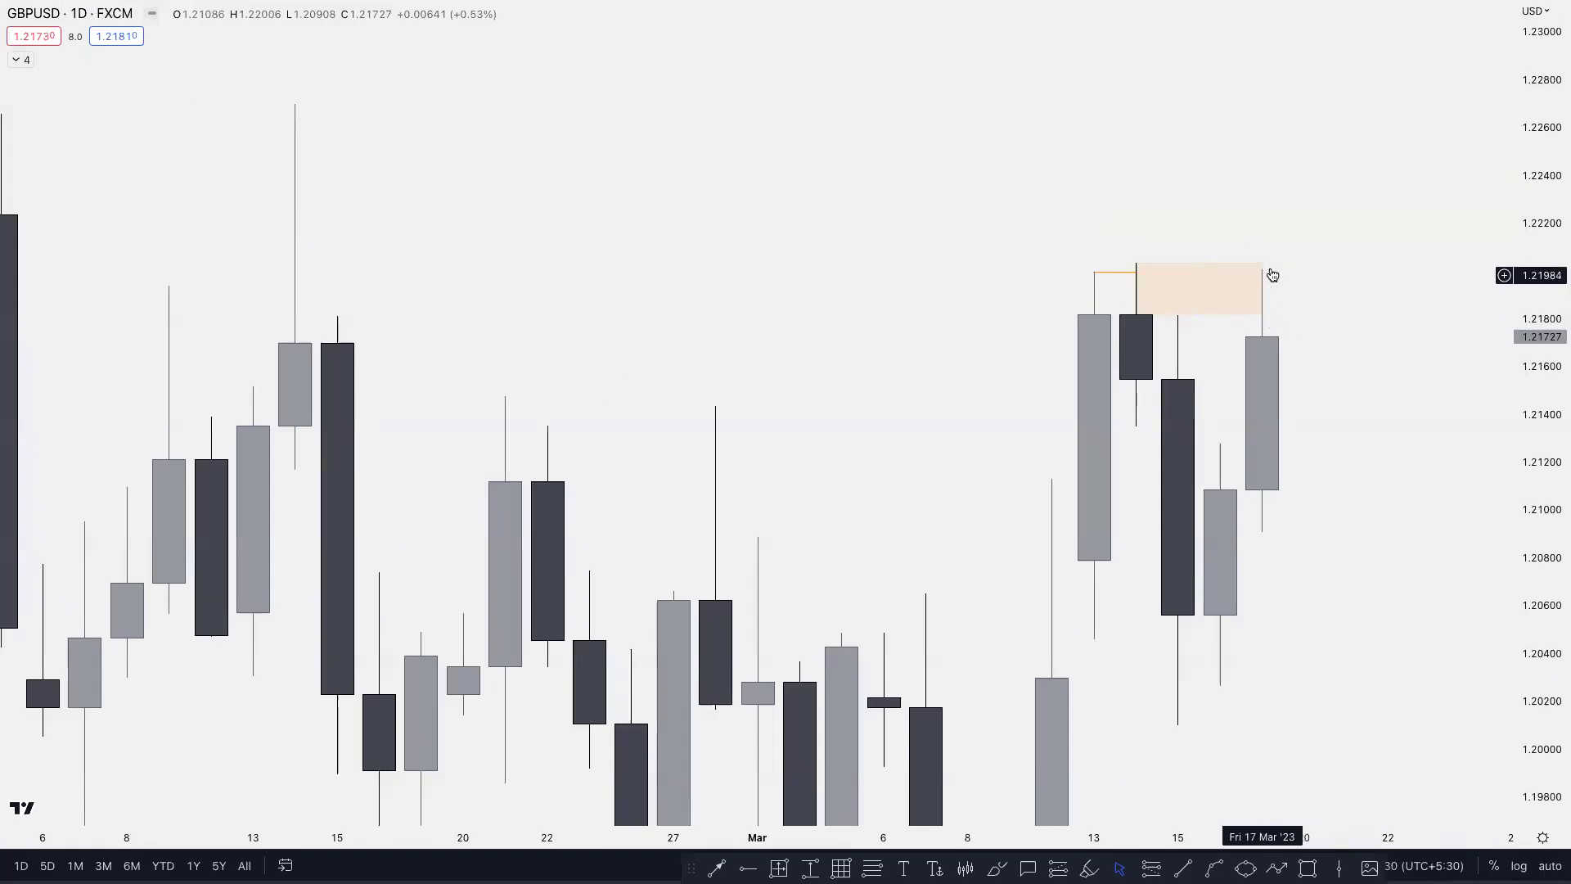
{"action": "scroll", "coordinate": [1365, 340], "scroll_direction": "up", "scroll_amount": 1}
{"action": "left_click_drag", "start_coordinate": [1529, 511], "coordinate": [1512, 438]}
{"action": "scroll", "coordinate": [1298, 445], "scroll_direction": "up", "scroll_amount": 3}
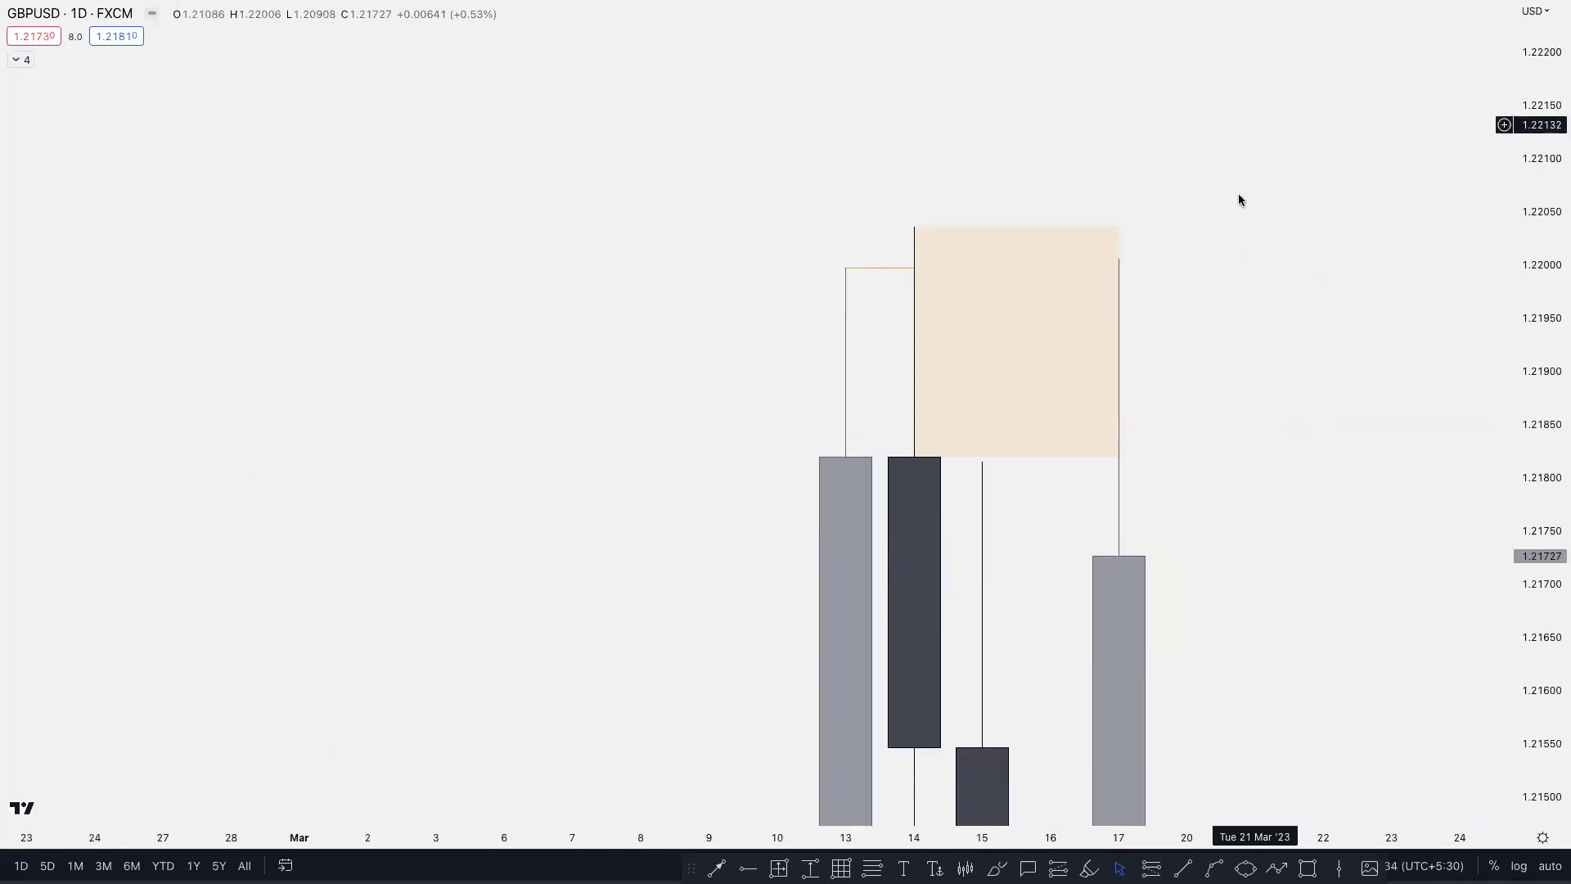
{"action": "left_click", "coordinate": [747, 868]}
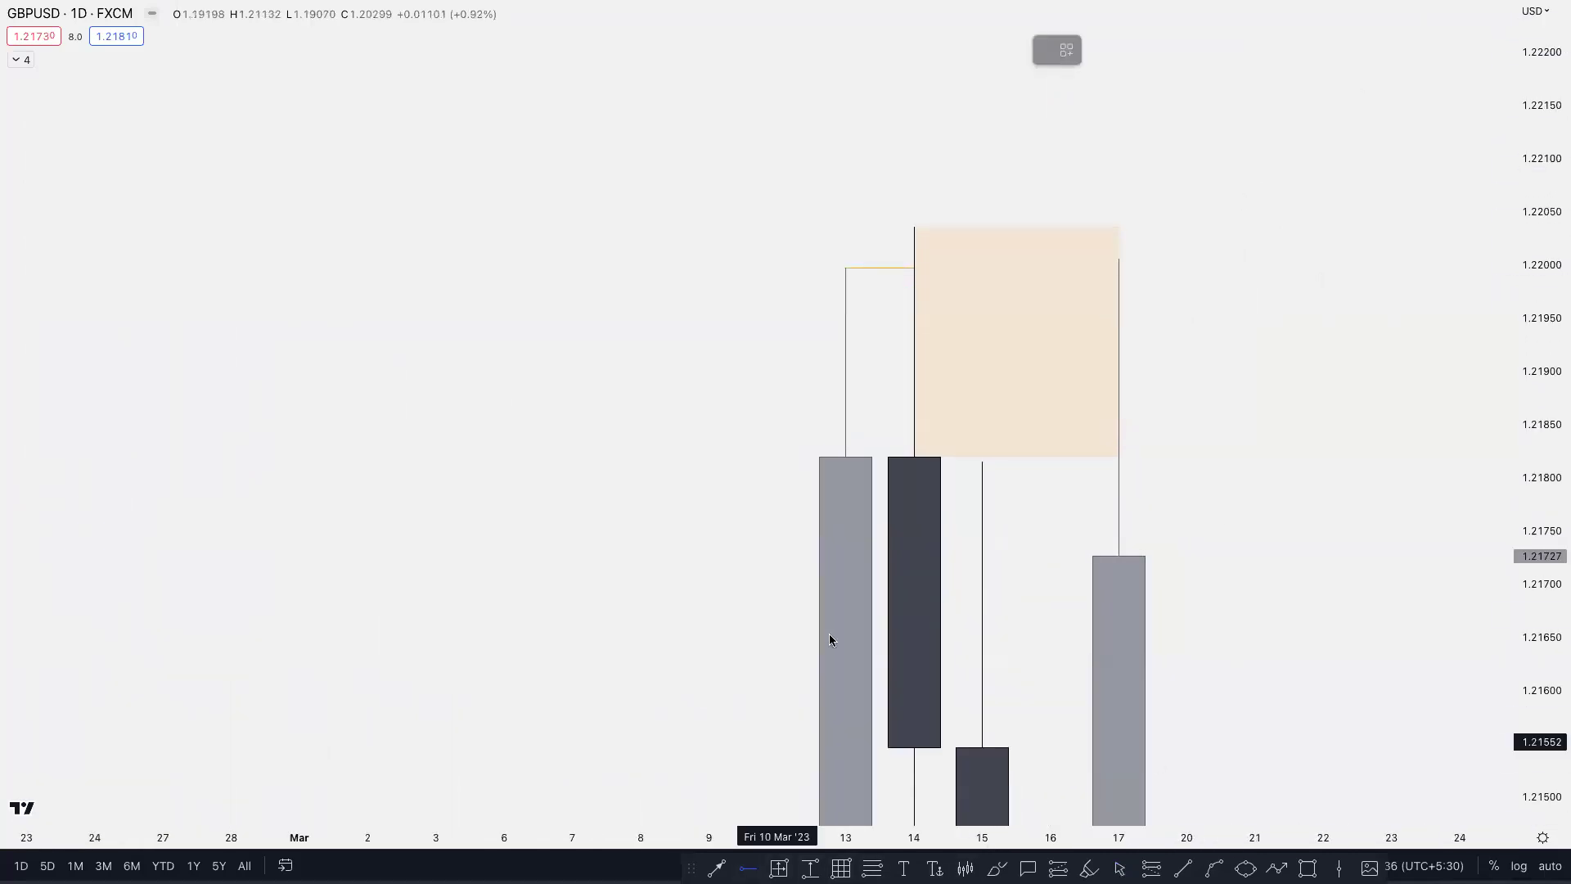
{"action": "left_click", "coordinate": [919, 460]}
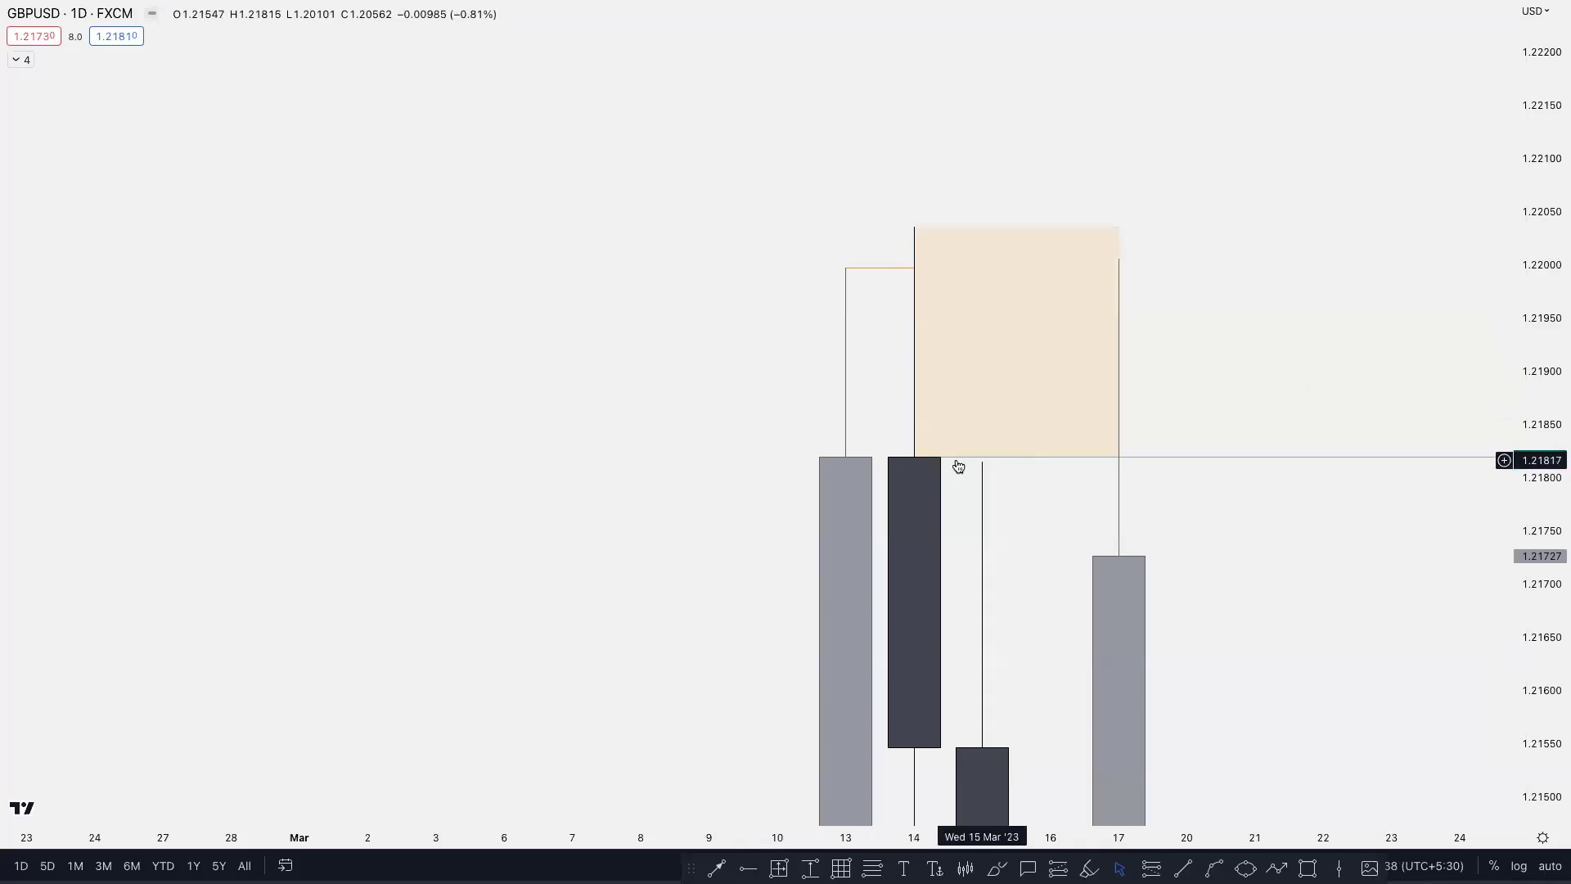
{"action": "left_click", "coordinate": [1189, 459]}
{"action": "left_click", "coordinate": [1318, 50]}
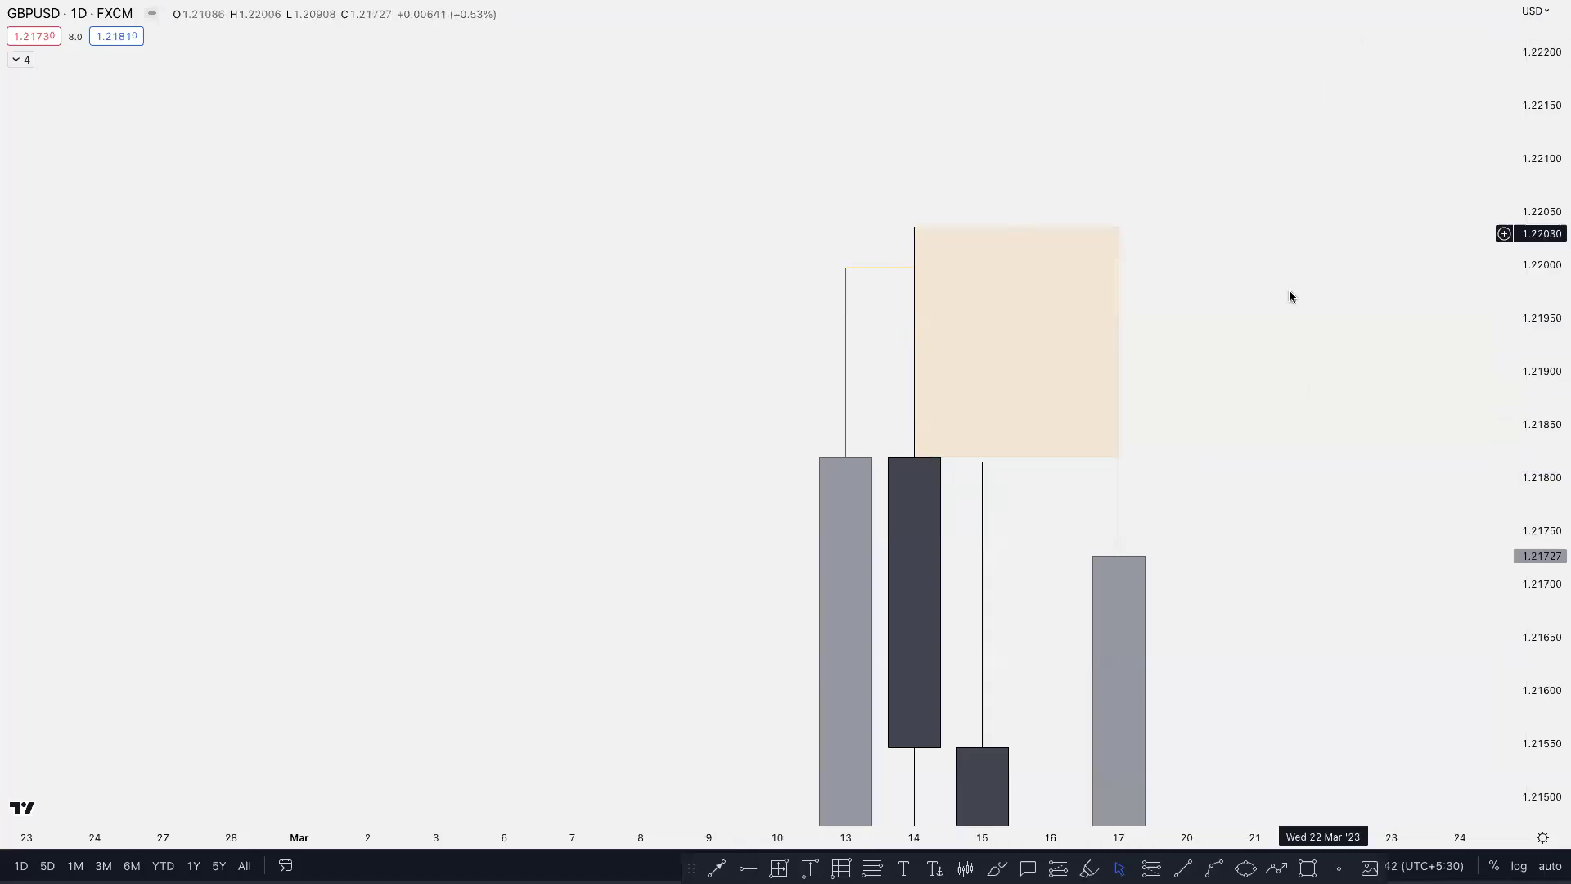
Draw a horizontal trend line from the 15 March candle's low at about 1.2010, extending past the latest candle
{"action": "scroll", "coordinate": [1252, 426], "scroll_direction": "down", "scroll_amount": 5}
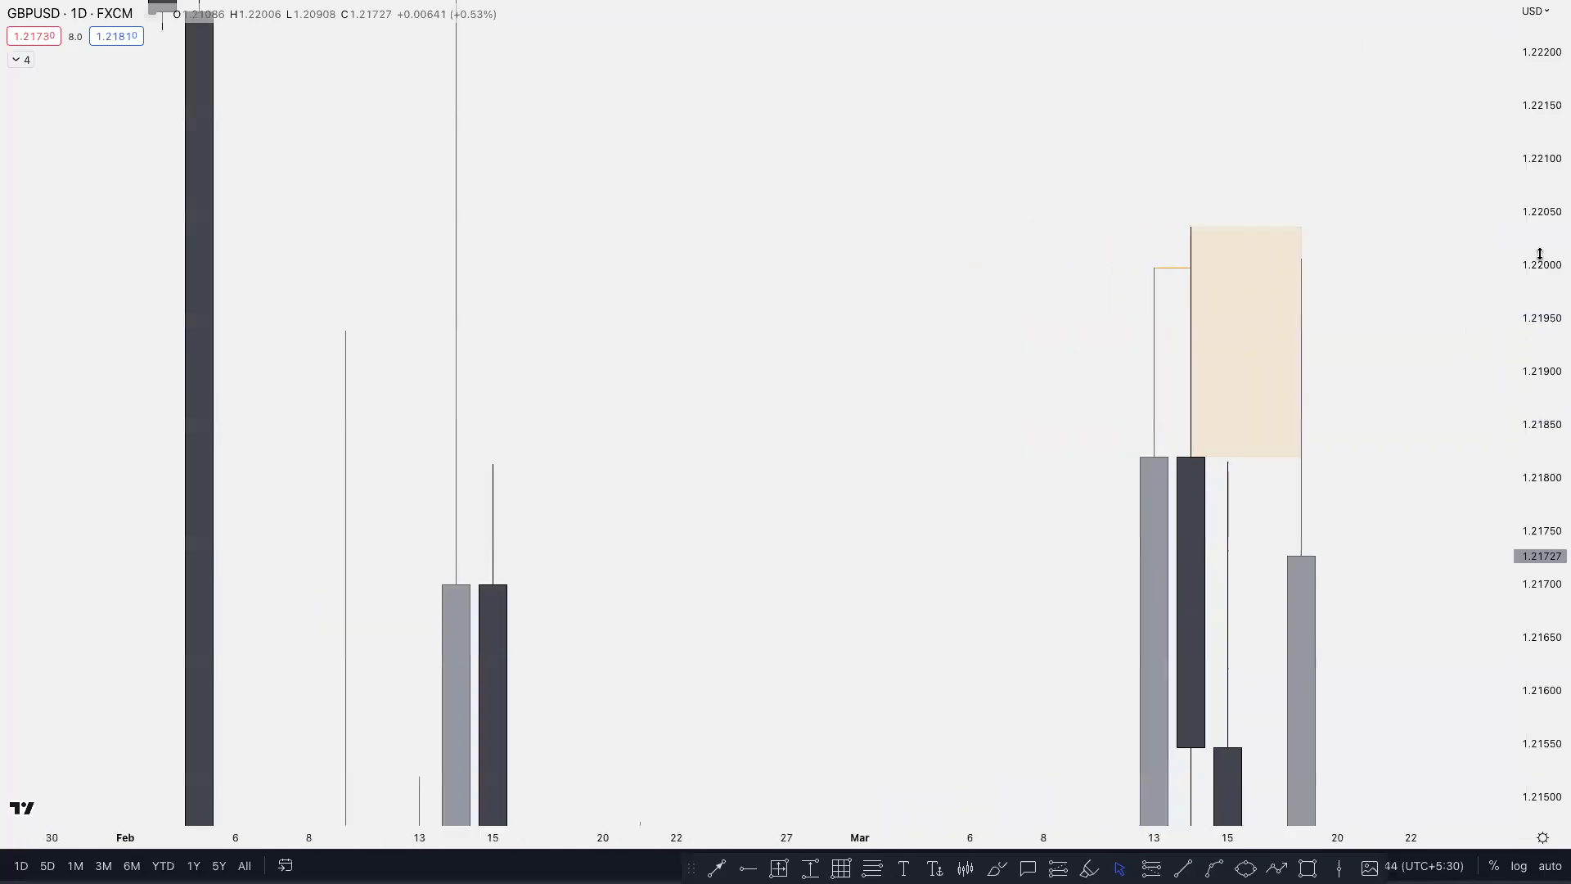
{"action": "scroll", "coordinate": [1473, 698], "scroll_direction": "down", "scroll_amount": 5}
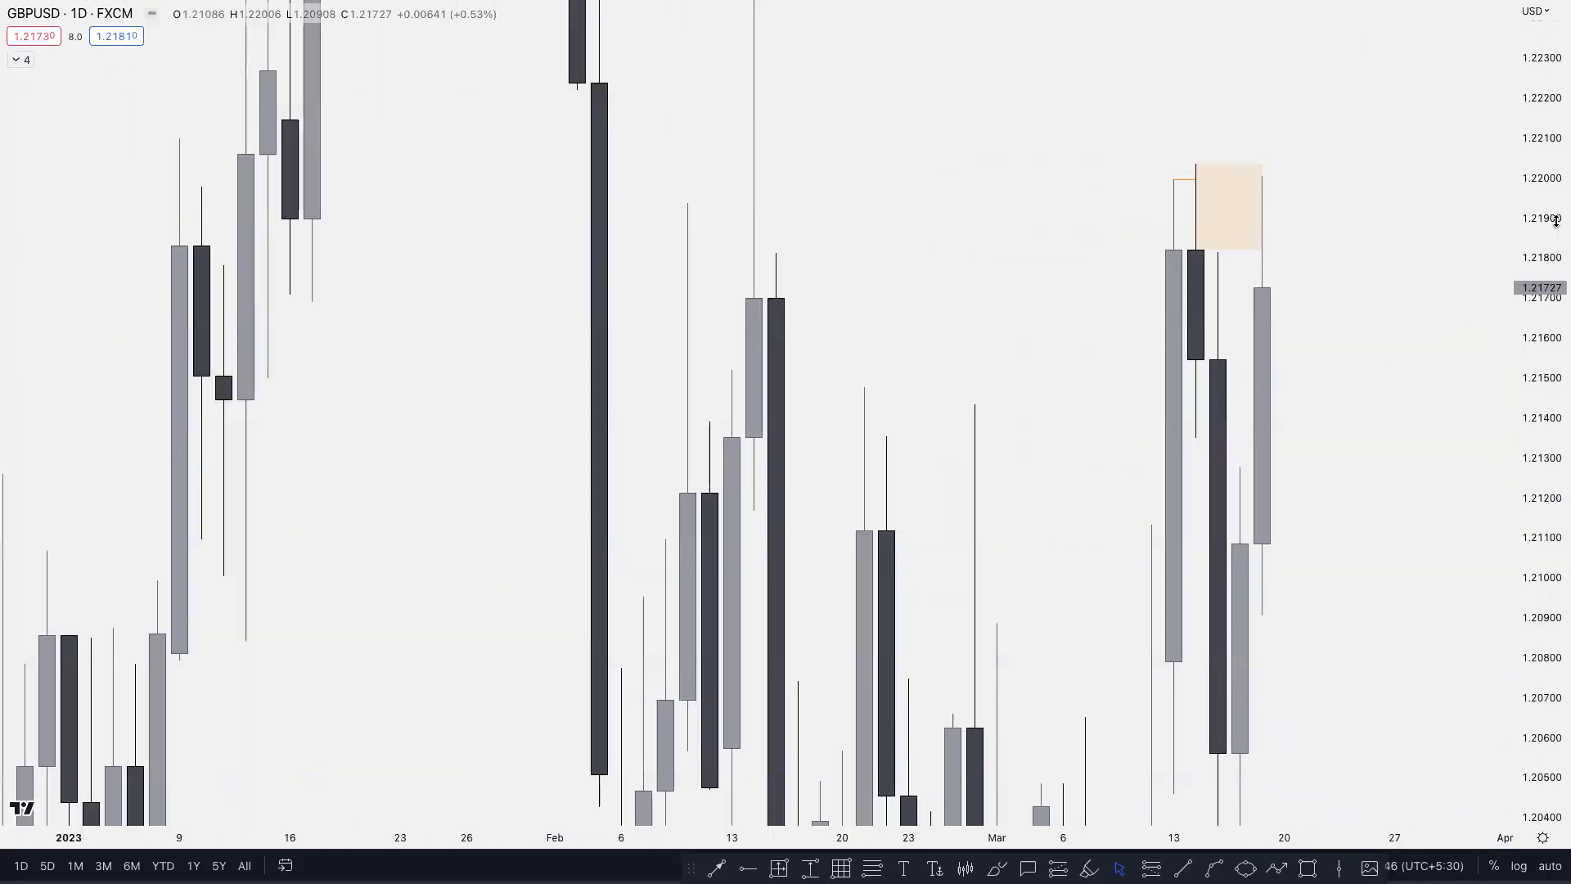
{"action": "scroll", "coordinate": [1411, 581], "scroll_direction": "down", "scroll_amount": 5}
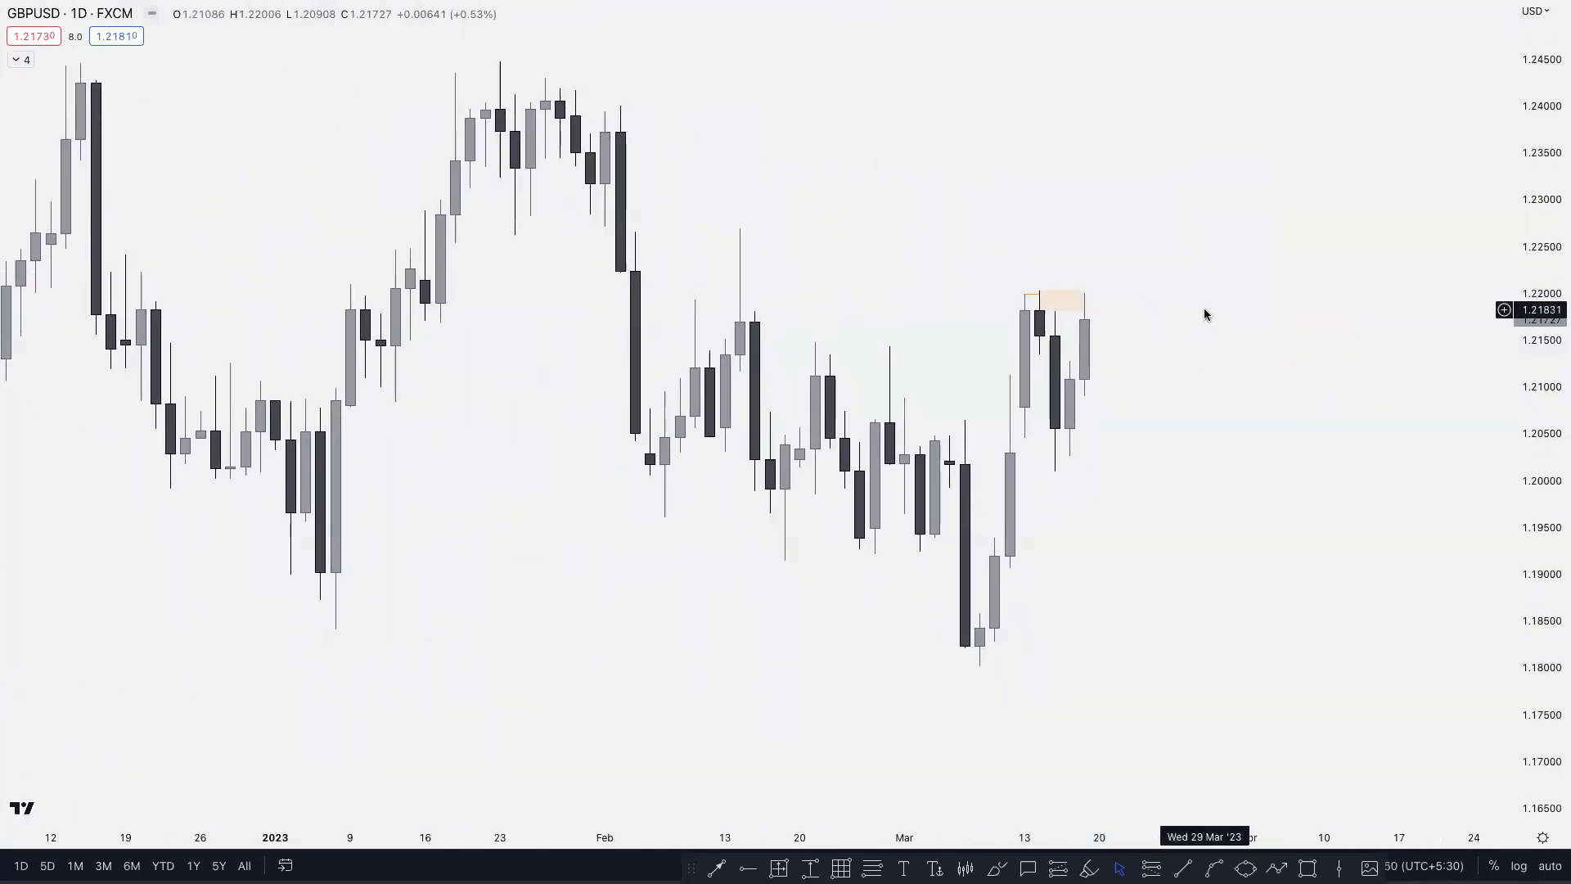
{"action": "scroll", "coordinate": [1203, 407], "scroll_direction": "down", "scroll_amount": 5}
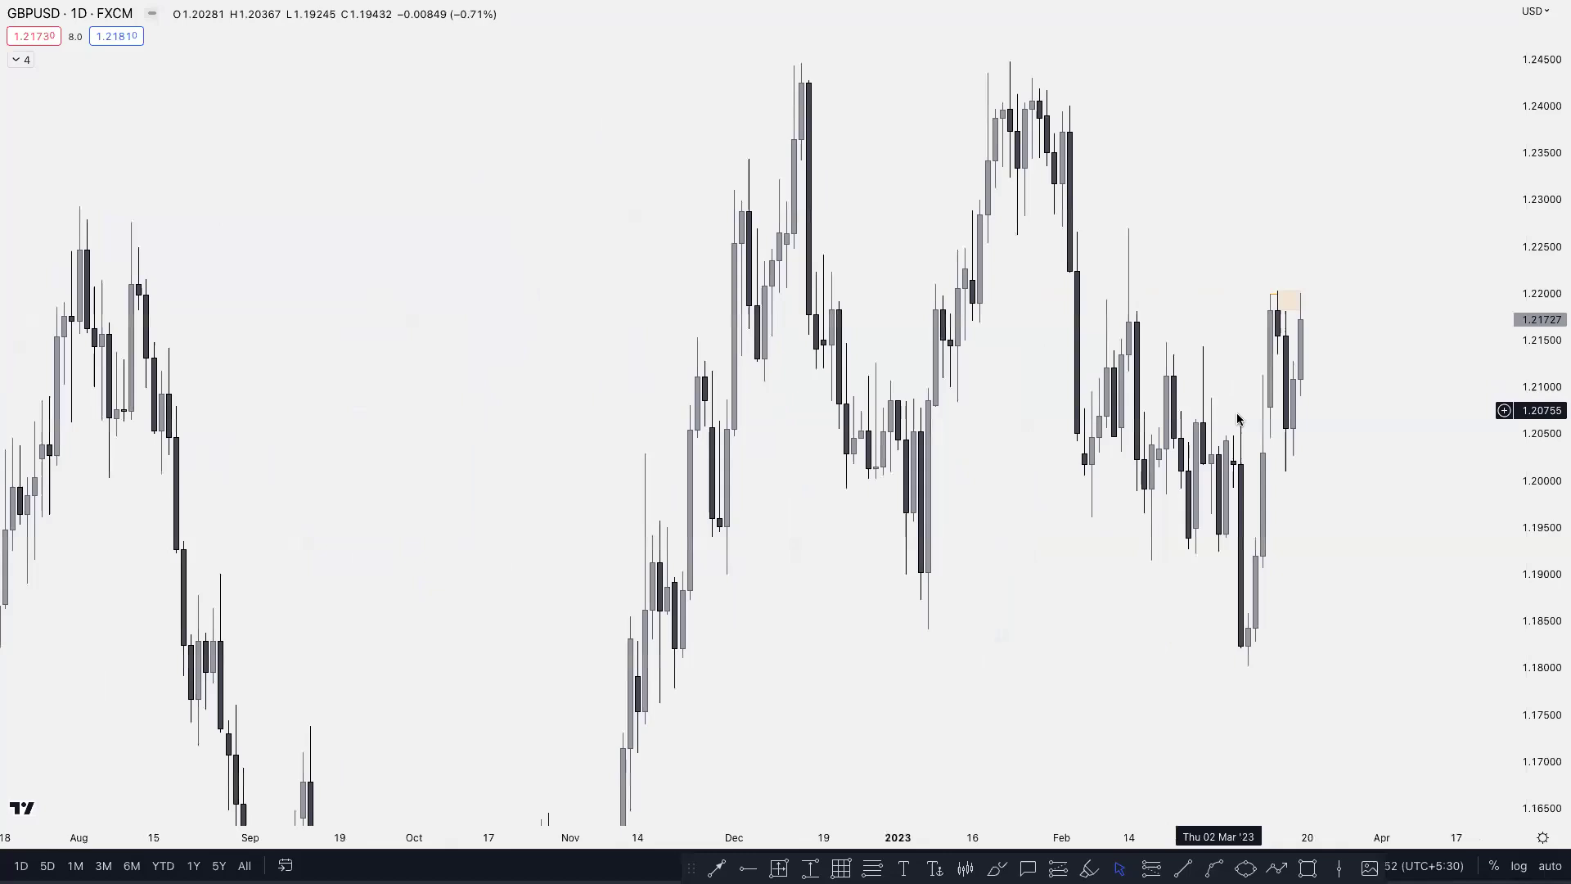
{"action": "left_click_drag", "start_coordinate": [1521, 266], "coordinate": [1516, 536]}
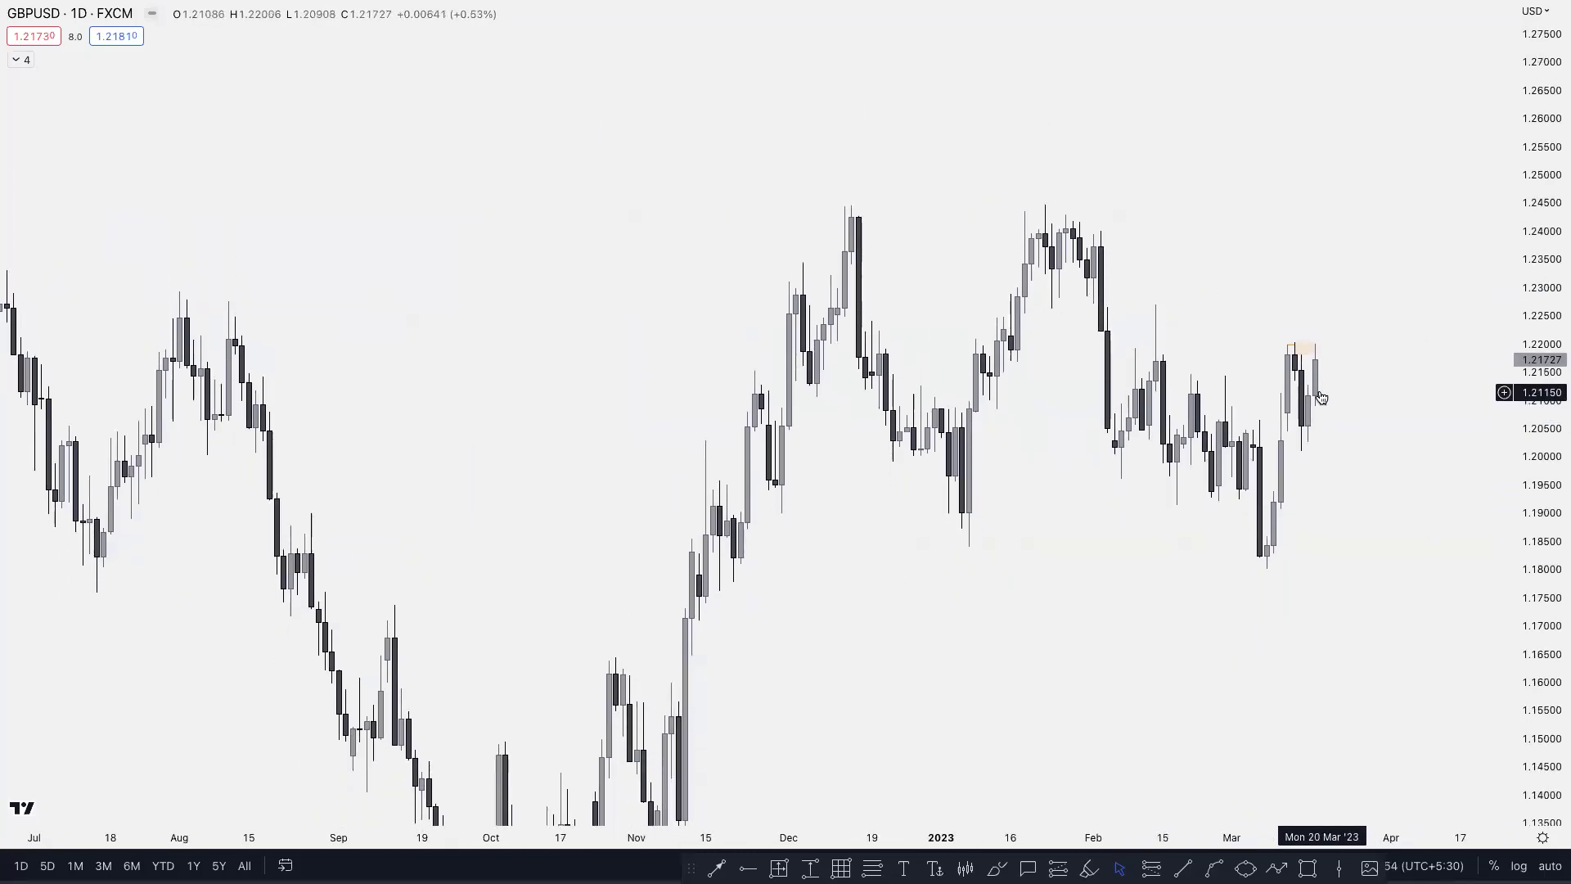
{"action": "scroll", "coordinate": [1317, 395], "scroll_direction": "up", "scroll_amount": 3}
{"action": "scroll", "coordinate": [1274, 401], "scroll_direction": "up", "scroll_amount": 2}
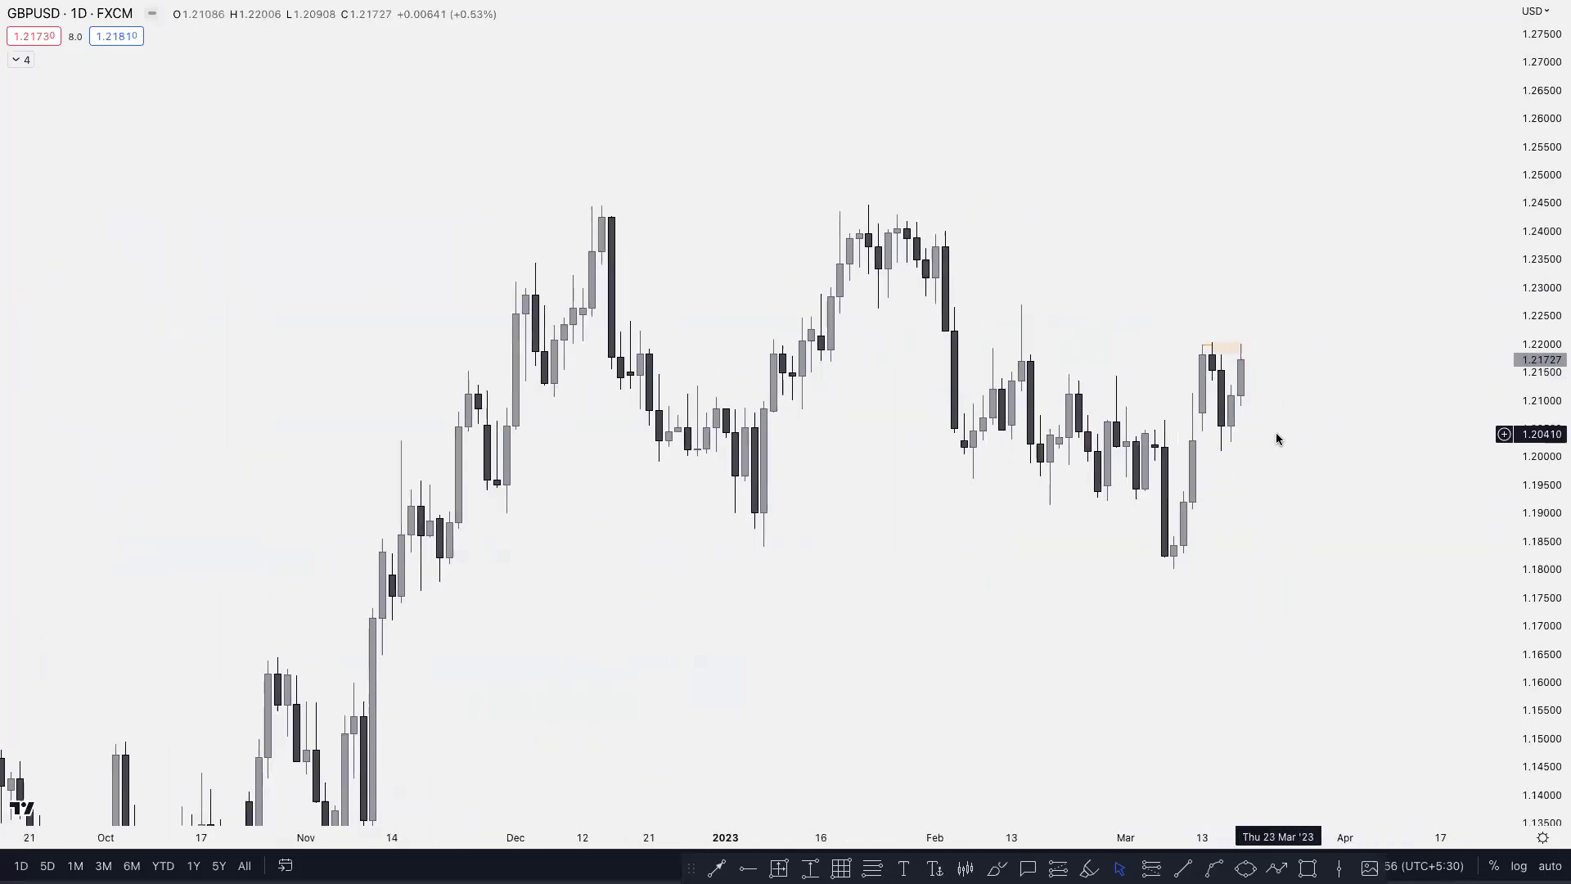
{"action": "left_click_drag", "start_coordinate": [1213, 570], "coordinate": [1174, 541]}
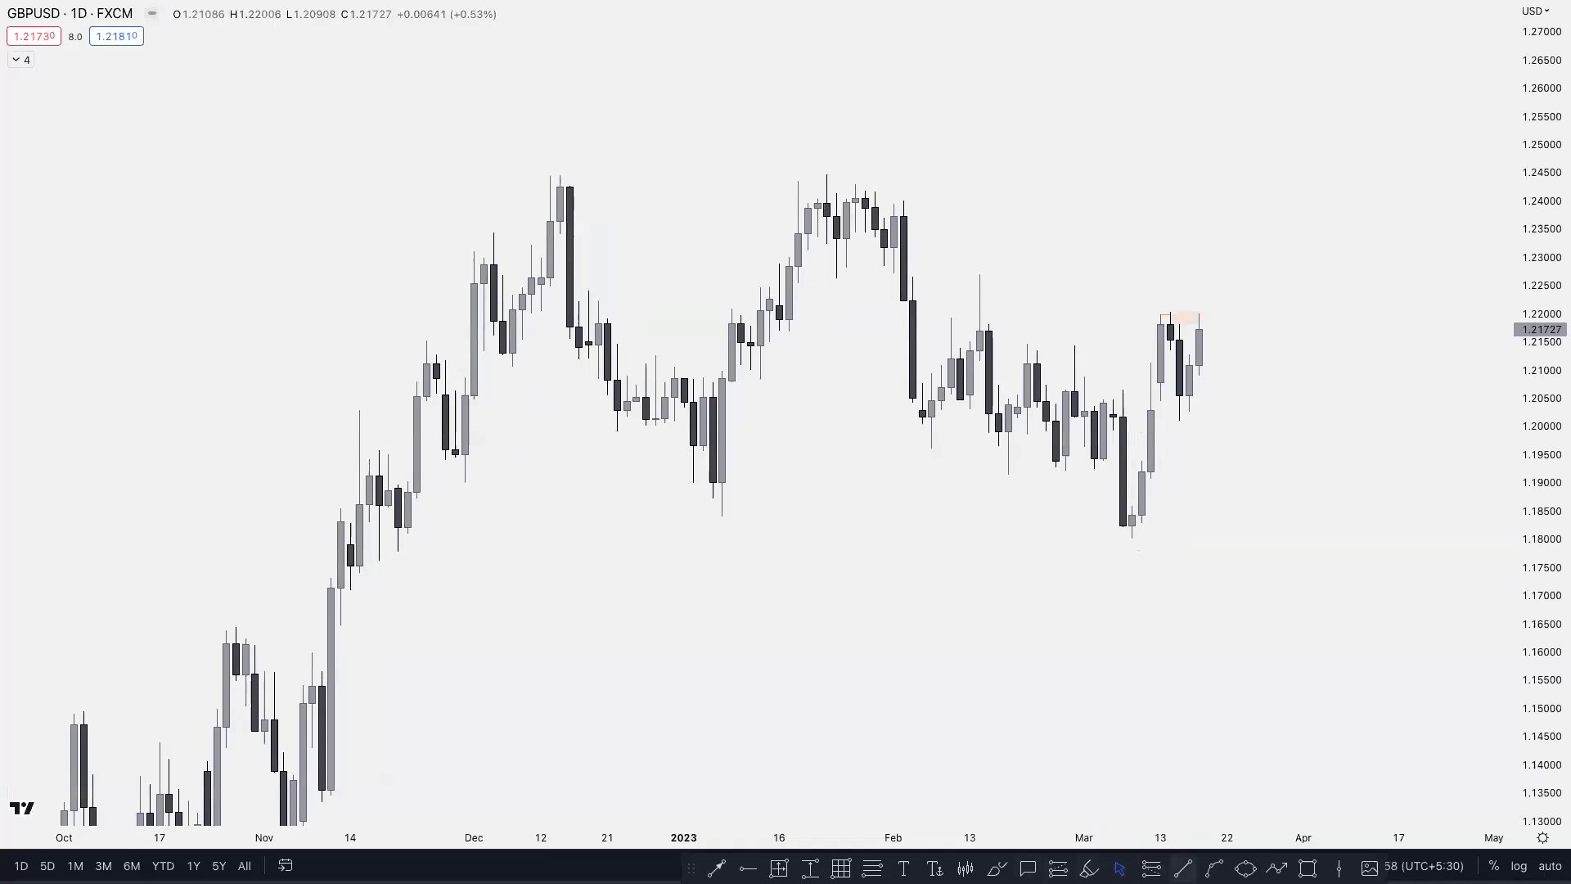
{"action": "left_click", "coordinate": [1183, 867]}
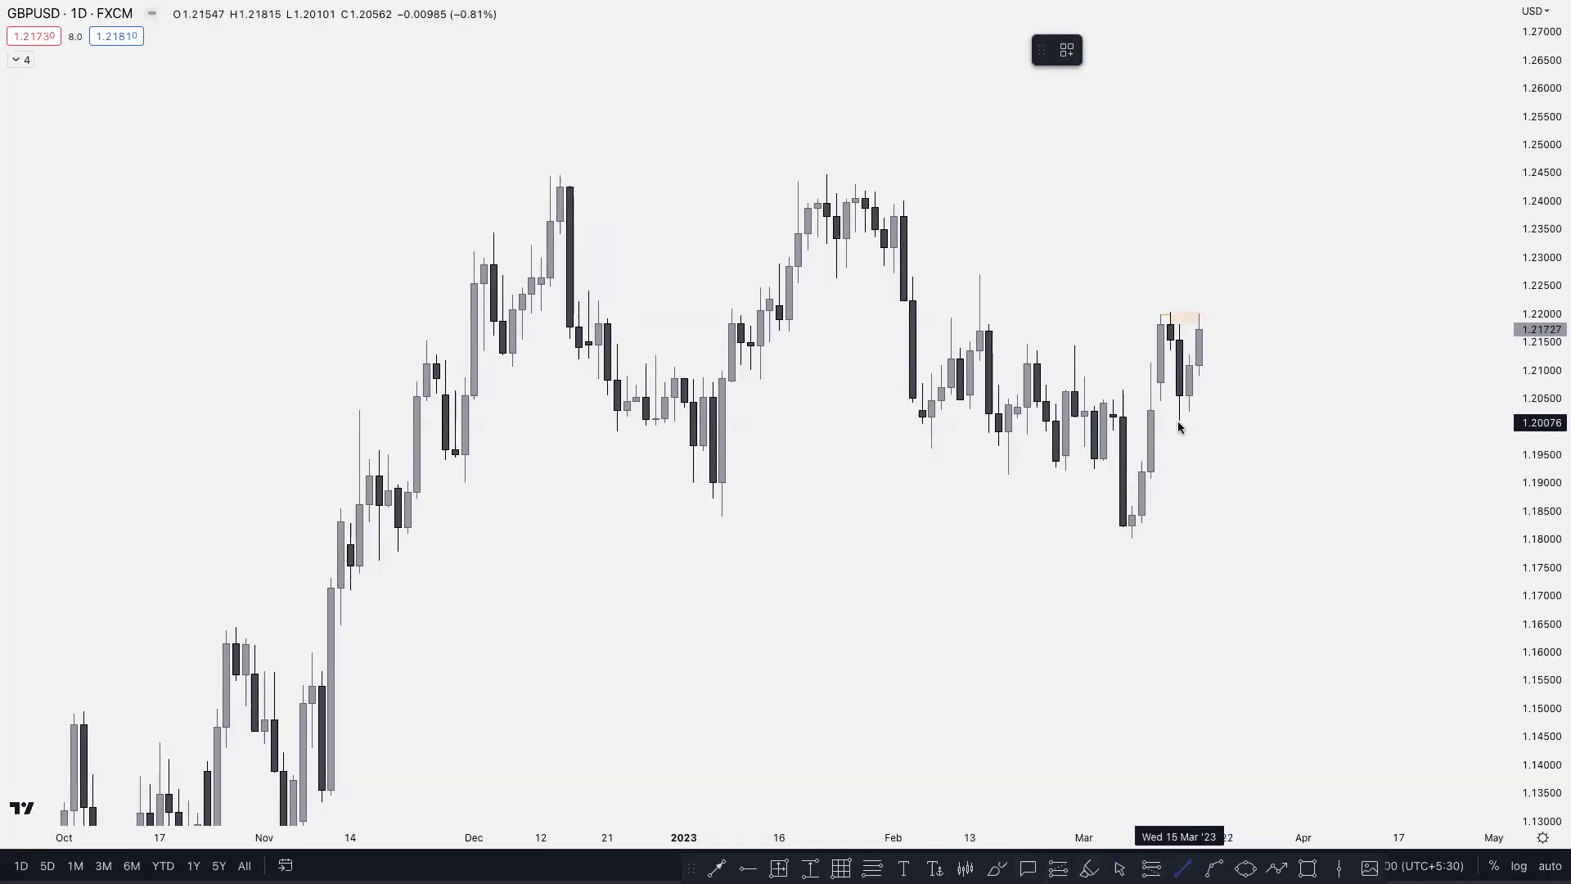
{"action": "left_click", "coordinate": [1179, 421]}
{"action": "left_click", "coordinate": [1235, 419]}
{"action": "left_click", "coordinate": [1197, 383]}
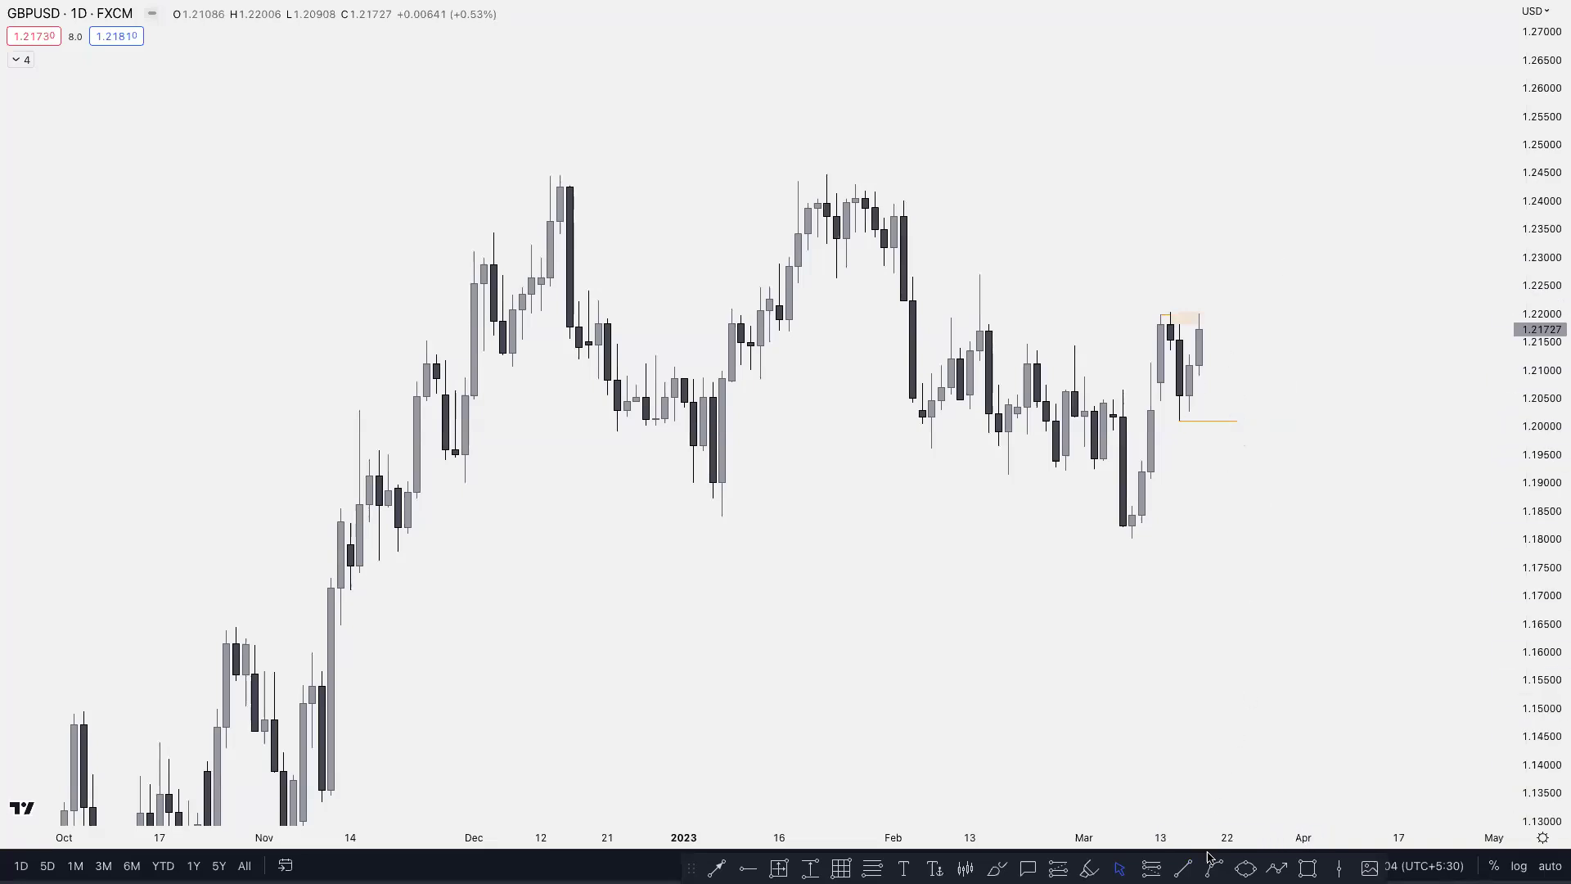
Draw a horizontal trend line from the 15 March candle's high at about 1.2182 to just past the 17 March candle
{"action": "left_click", "coordinate": [999, 866]}
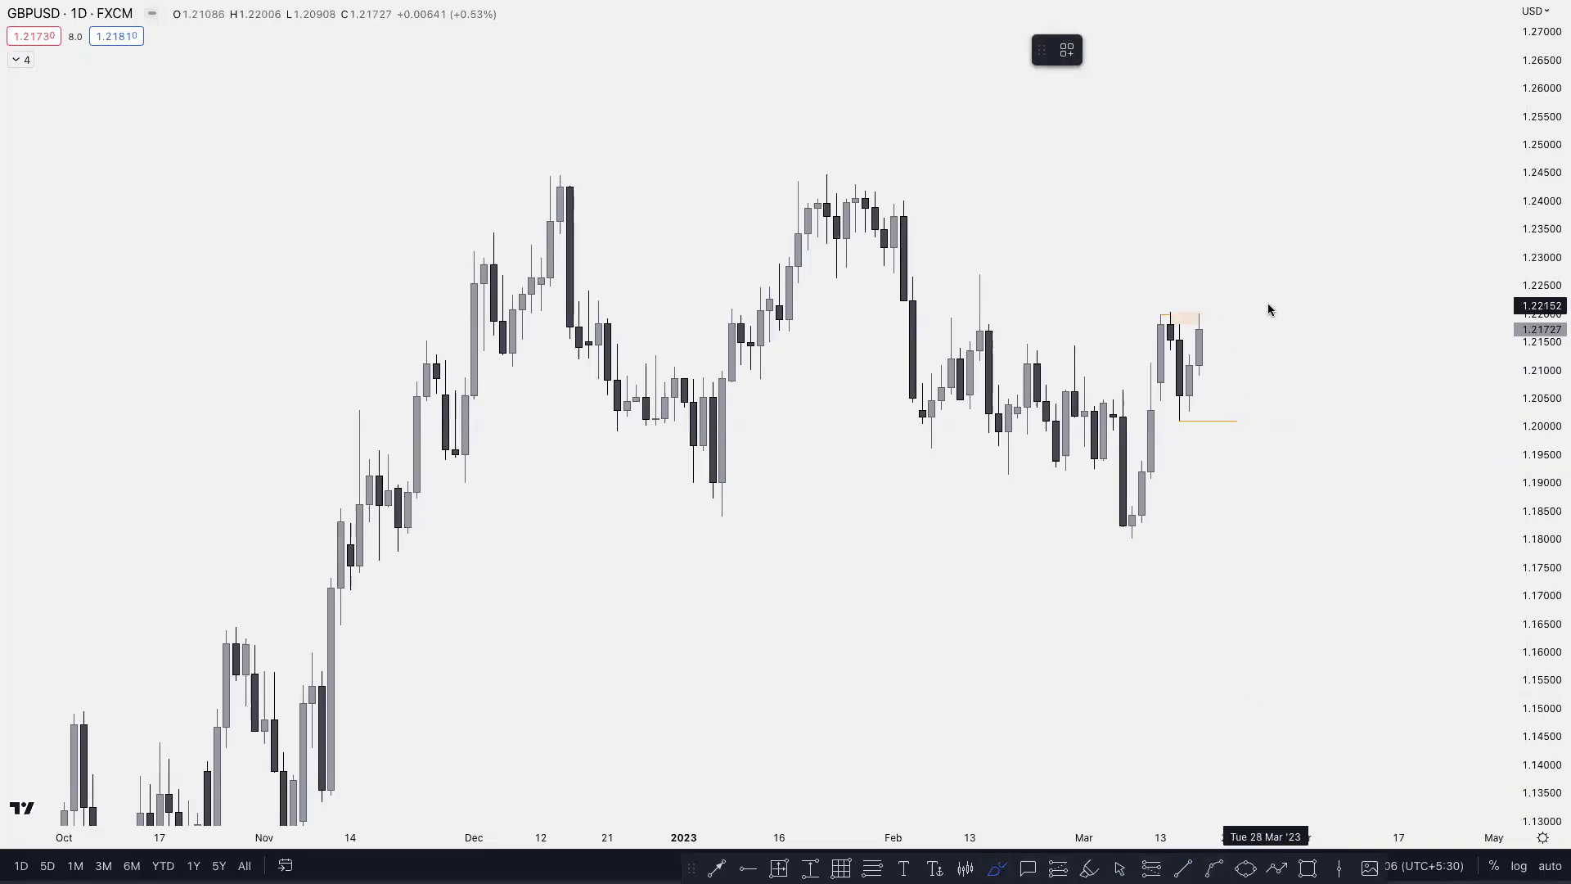
{"action": "key", "text": "Escape"}
{"action": "scroll", "coordinate": [1269, 309], "scroll_direction": "down", "scroll_amount": 10}
{"action": "scroll", "coordinate": [1354, 262], "scroll_direction": "up", "scroll_amount": 10}
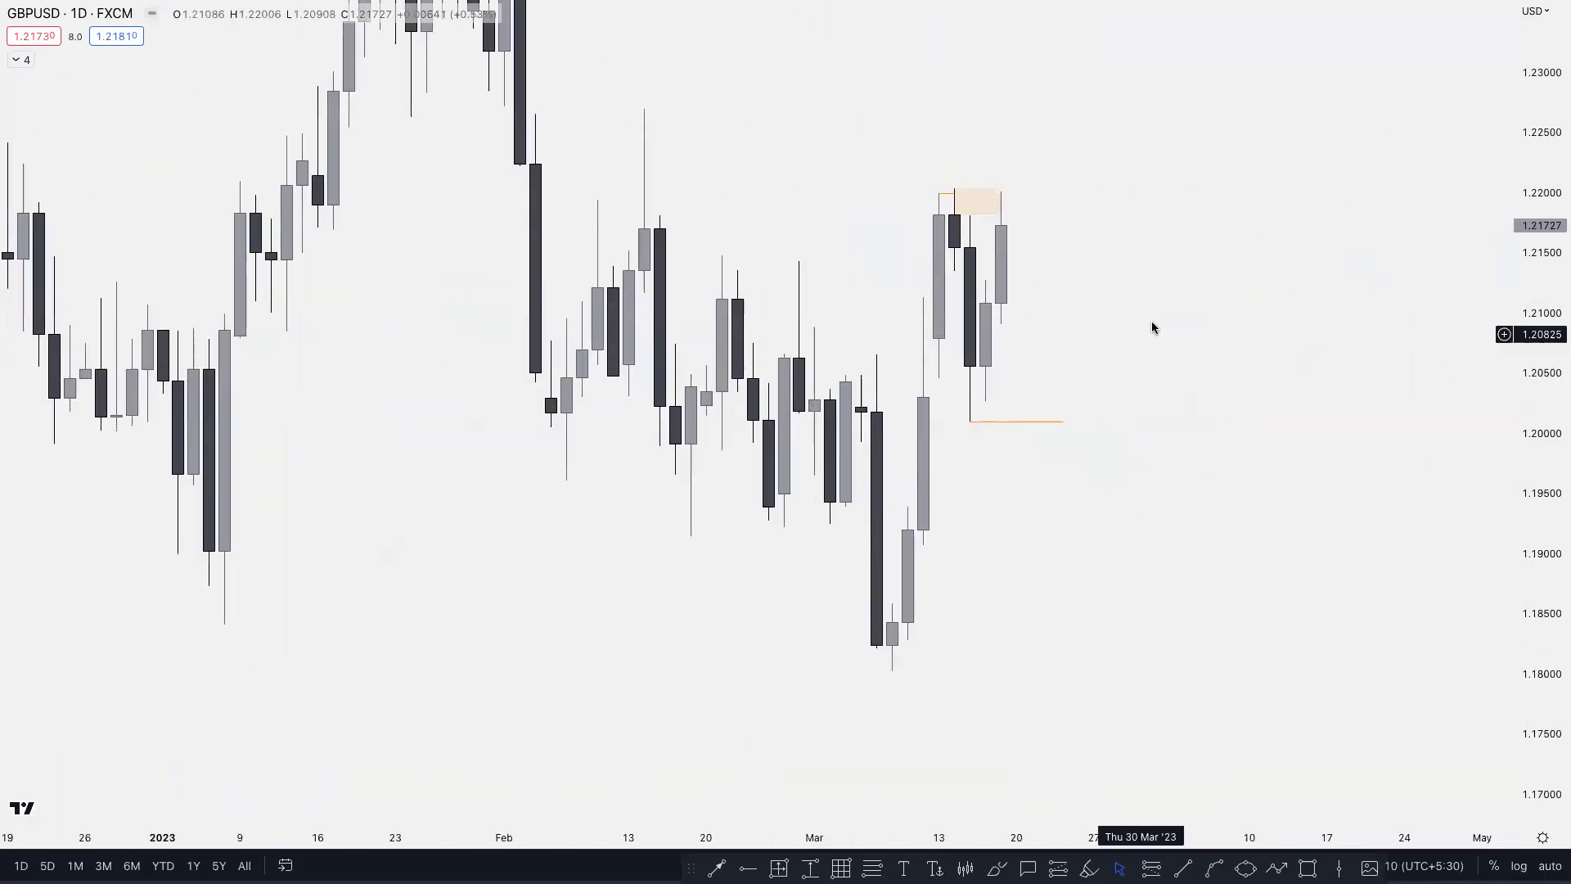
{"action": "scroll", "coordinate": [1152, 327], "scroll_direction": "up", "scroll_amount": 3}
{"action": "left_click", "coordinate": [1182, 867]}
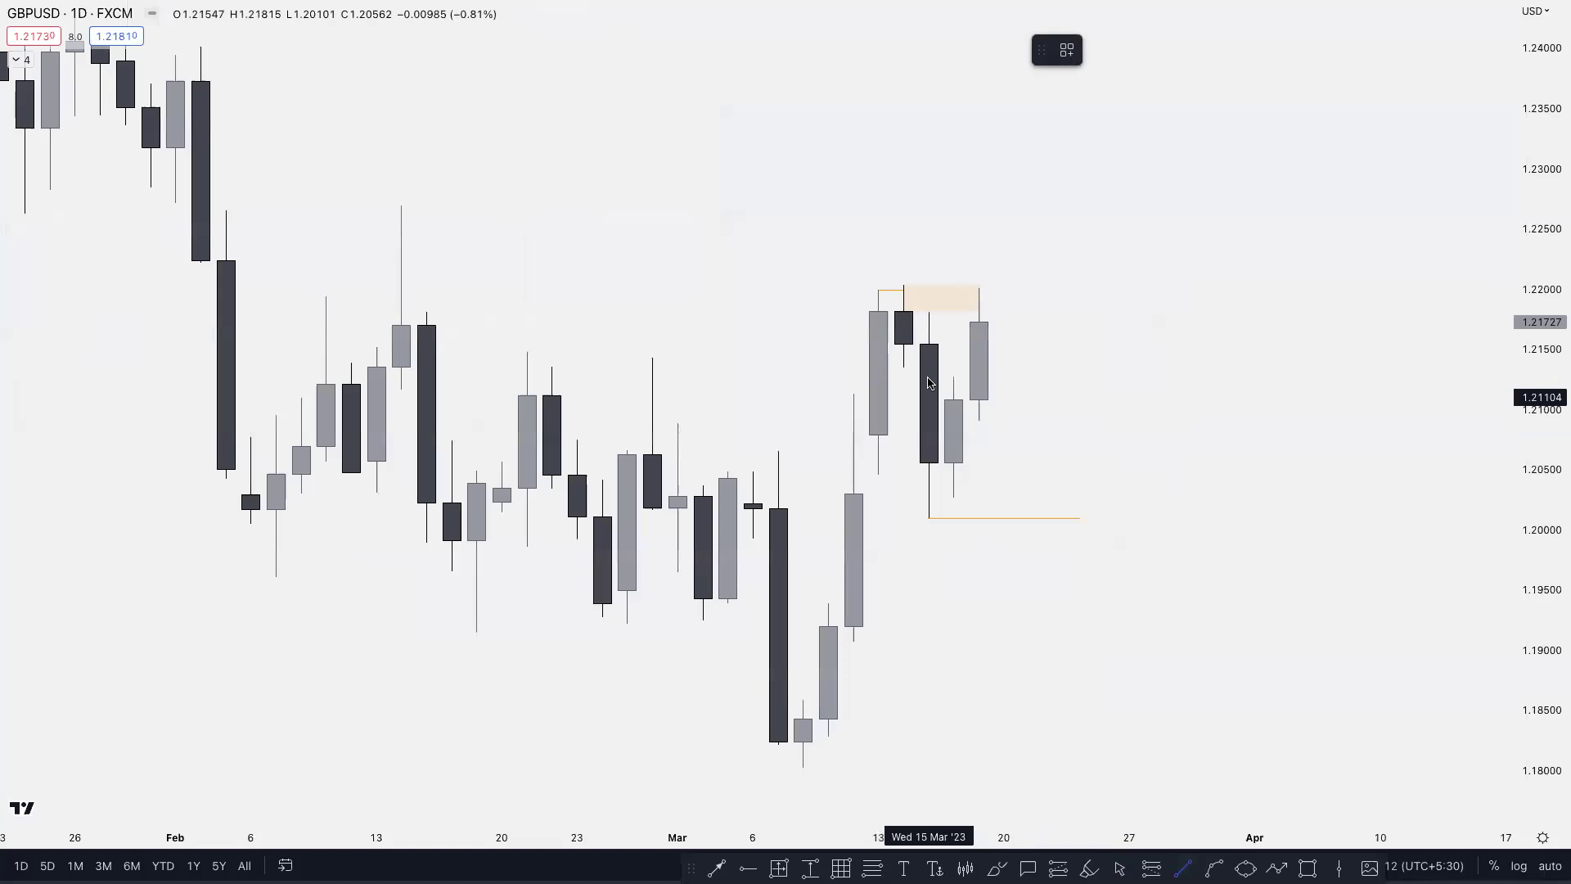
{"action": "left_click", "coordinate": [929, 315]}
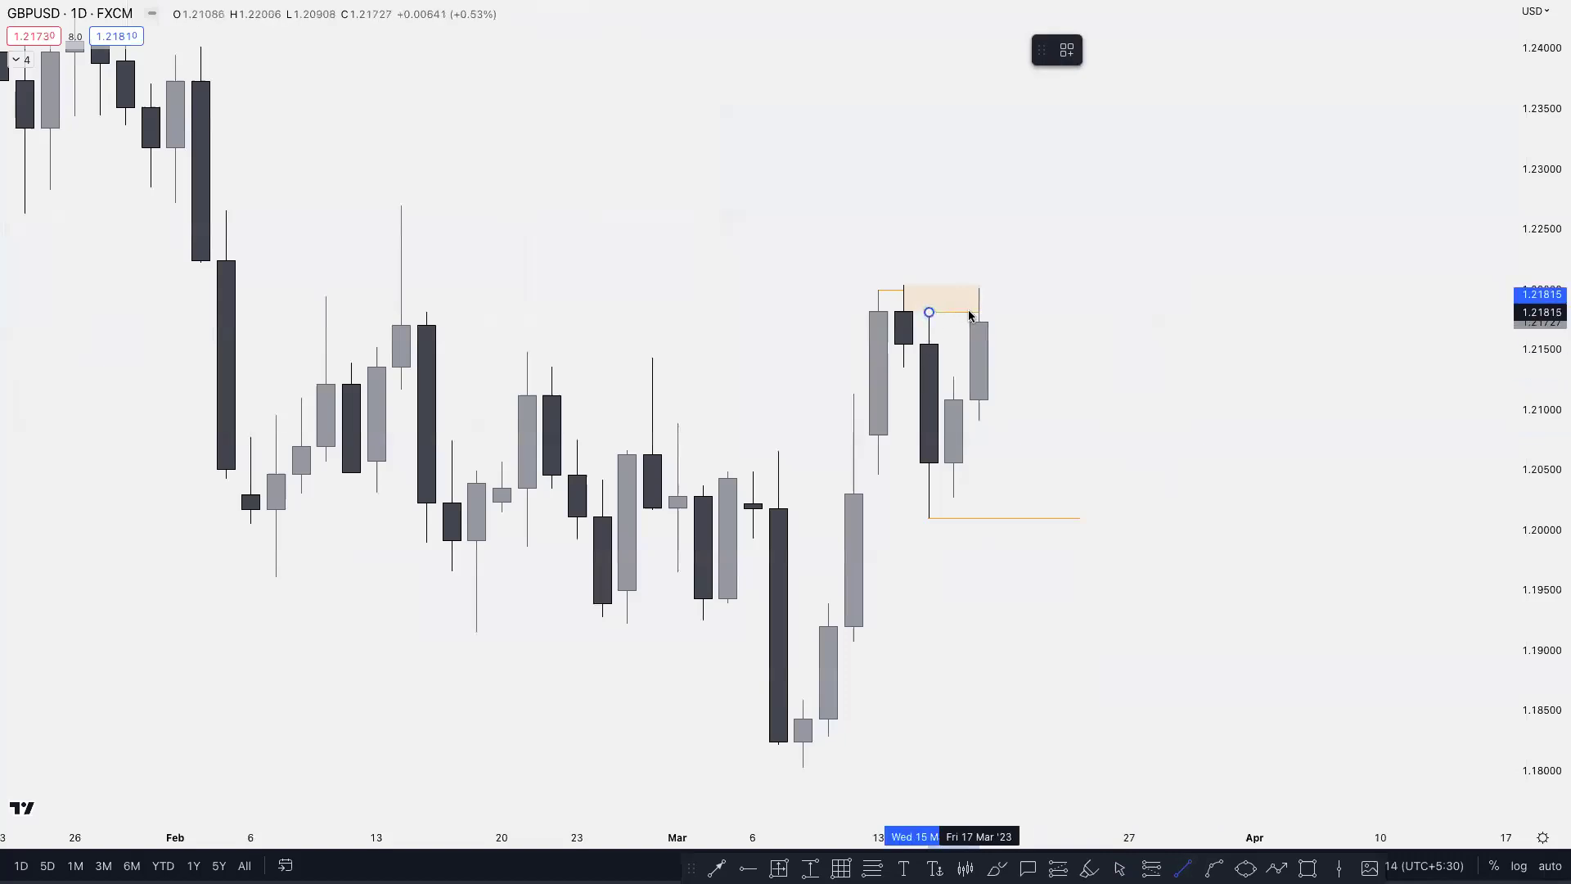
{"action": "left_click", "coordinate": [1004, 312]}
{"action": "left_click", "coordinate": [1020, 309]}
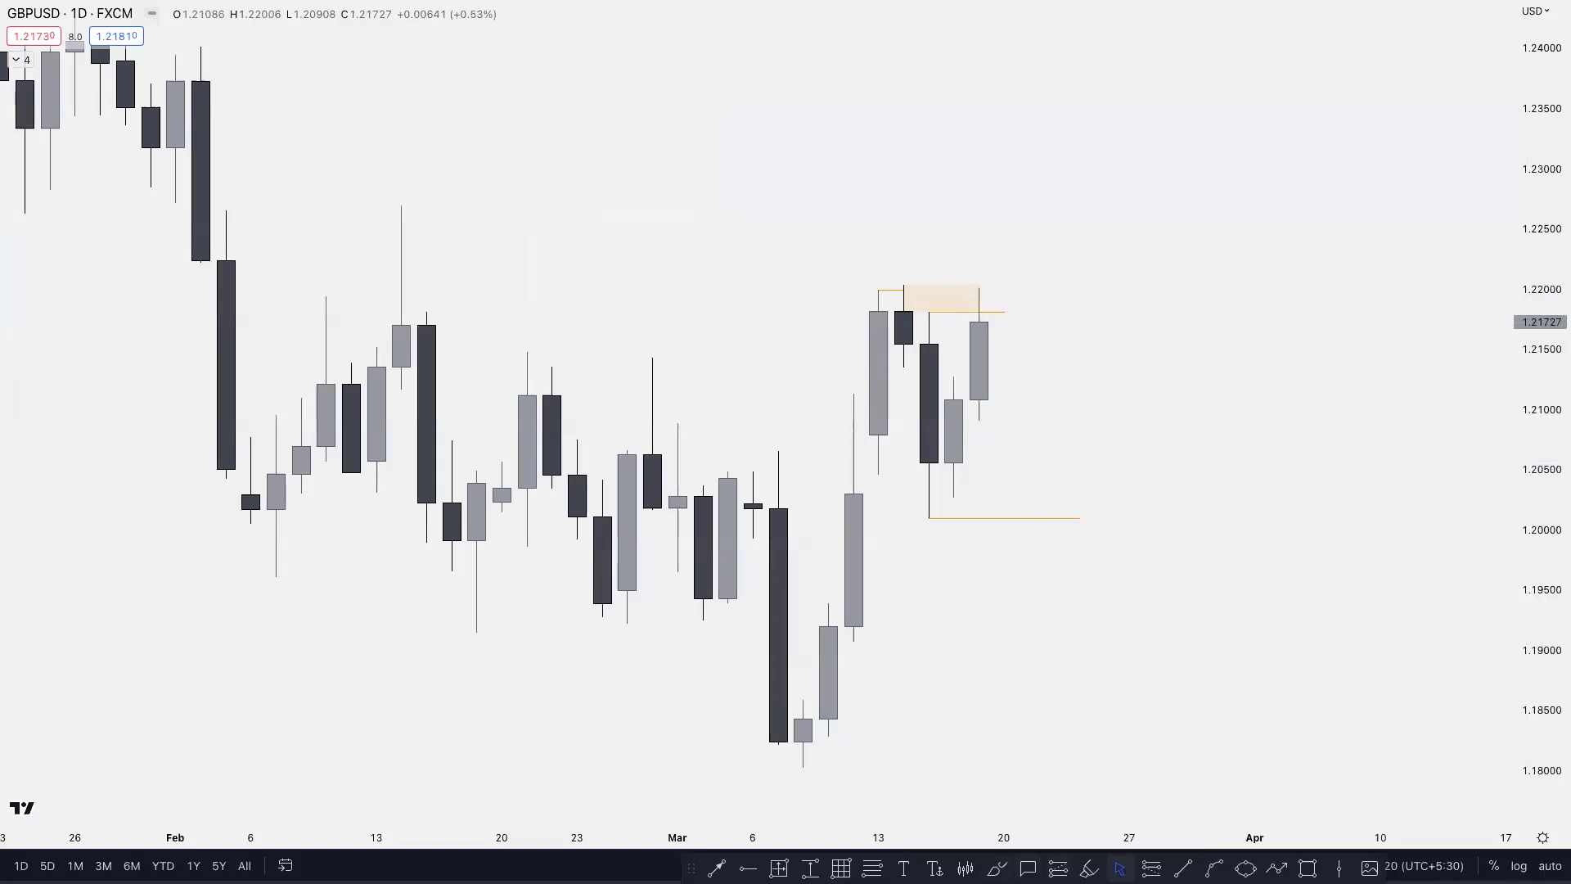
Draw a rectangle over the 17 March candle's upper wick, from about 1.2173 to 1.2201, extended to 22 March, and fill it light red
{"action": "left_click", "coordinate": [1301, 866]}
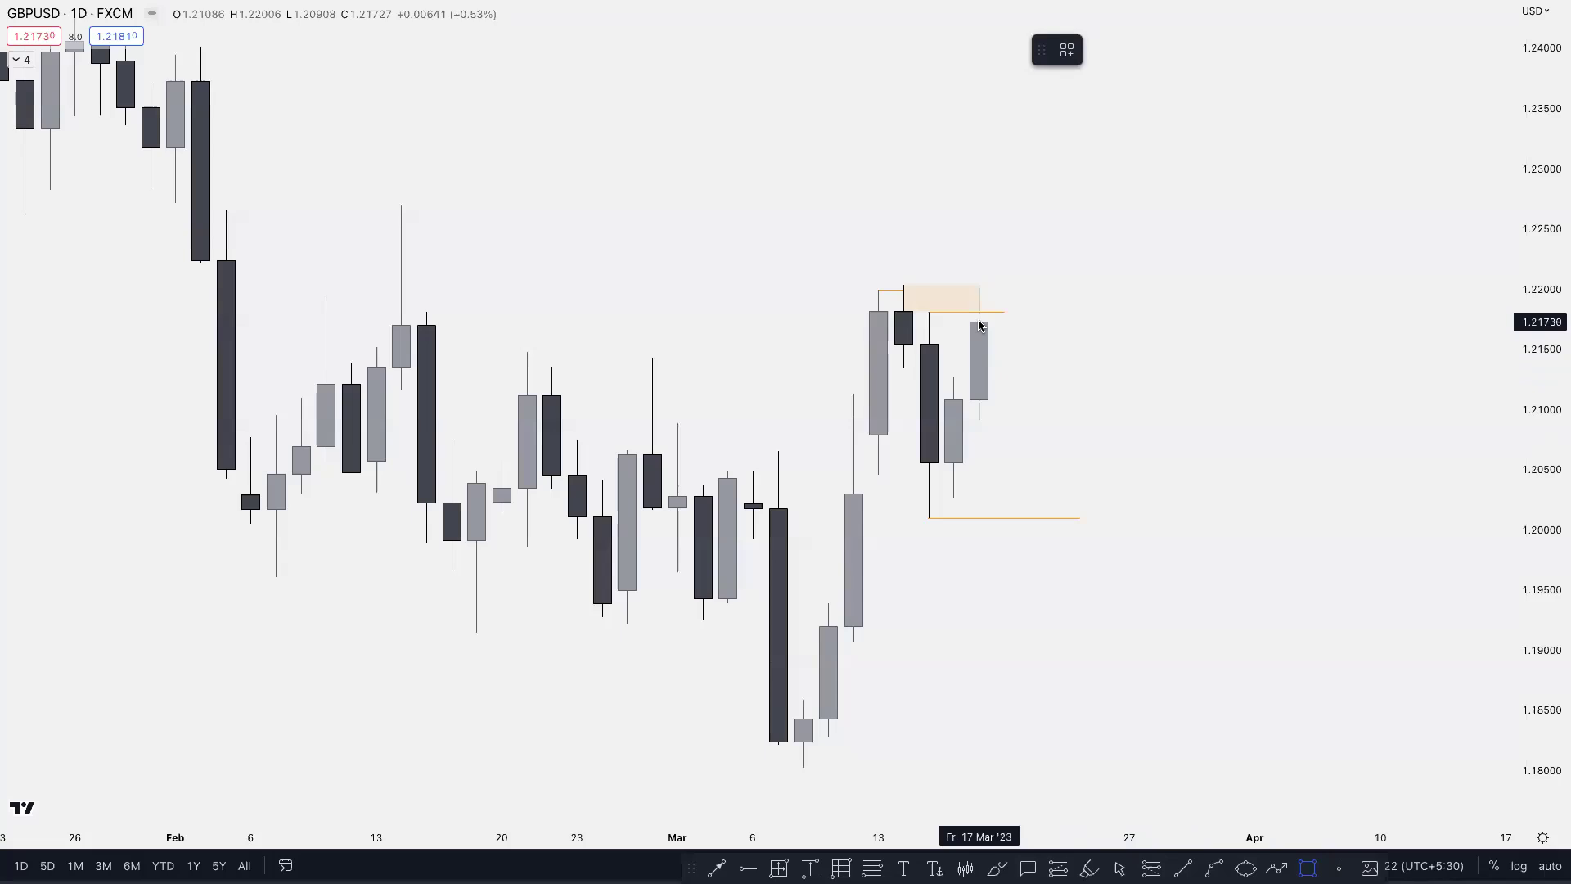
{"action": "left_click", "coordinate": [978, 284]}
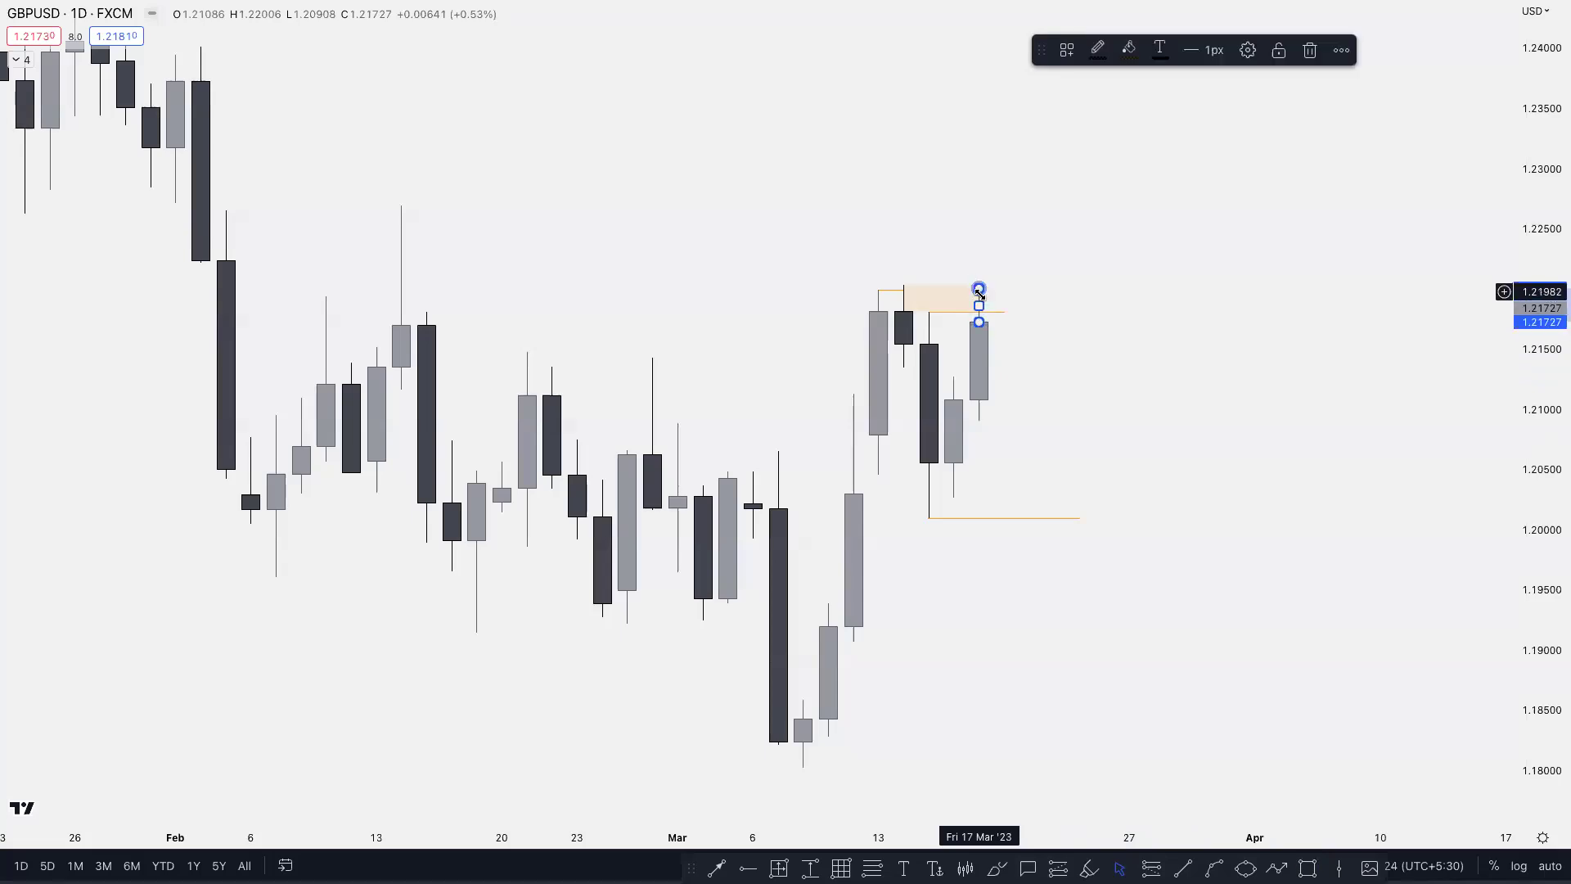
{"action": "left_click_drag", "start_coordinate": [982, 303], "coordinate": [1054, 305]}
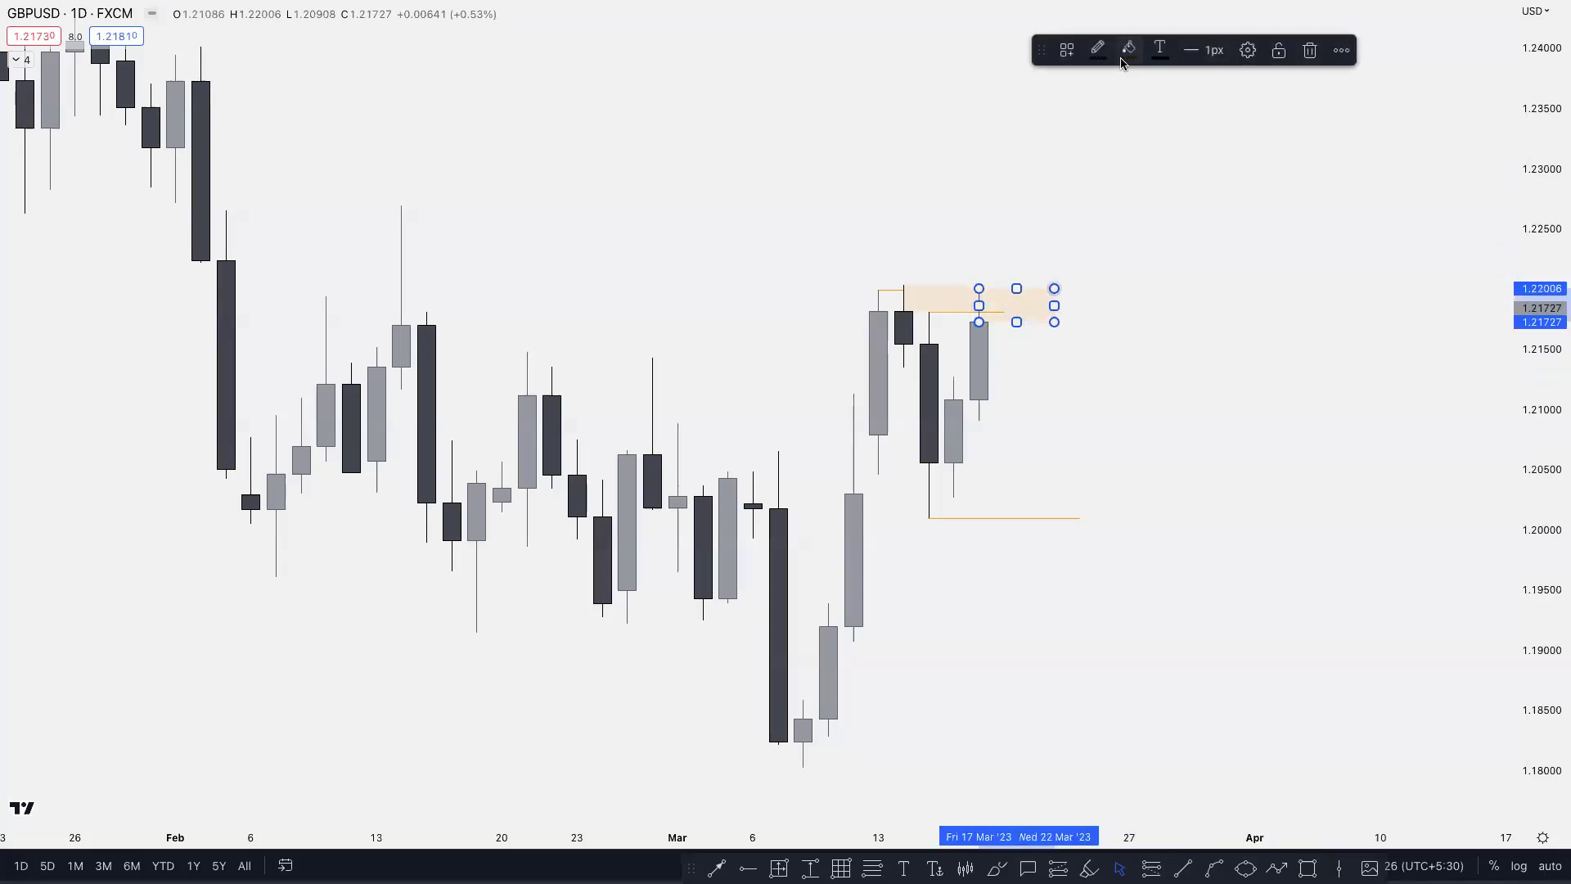
{"action": "left_click", "coordinate": [1128, 49]}
{"action": "left_click", "coordinate": [1130, 107]}
{"action": "left_click", "coordinate": [1061, 123]}
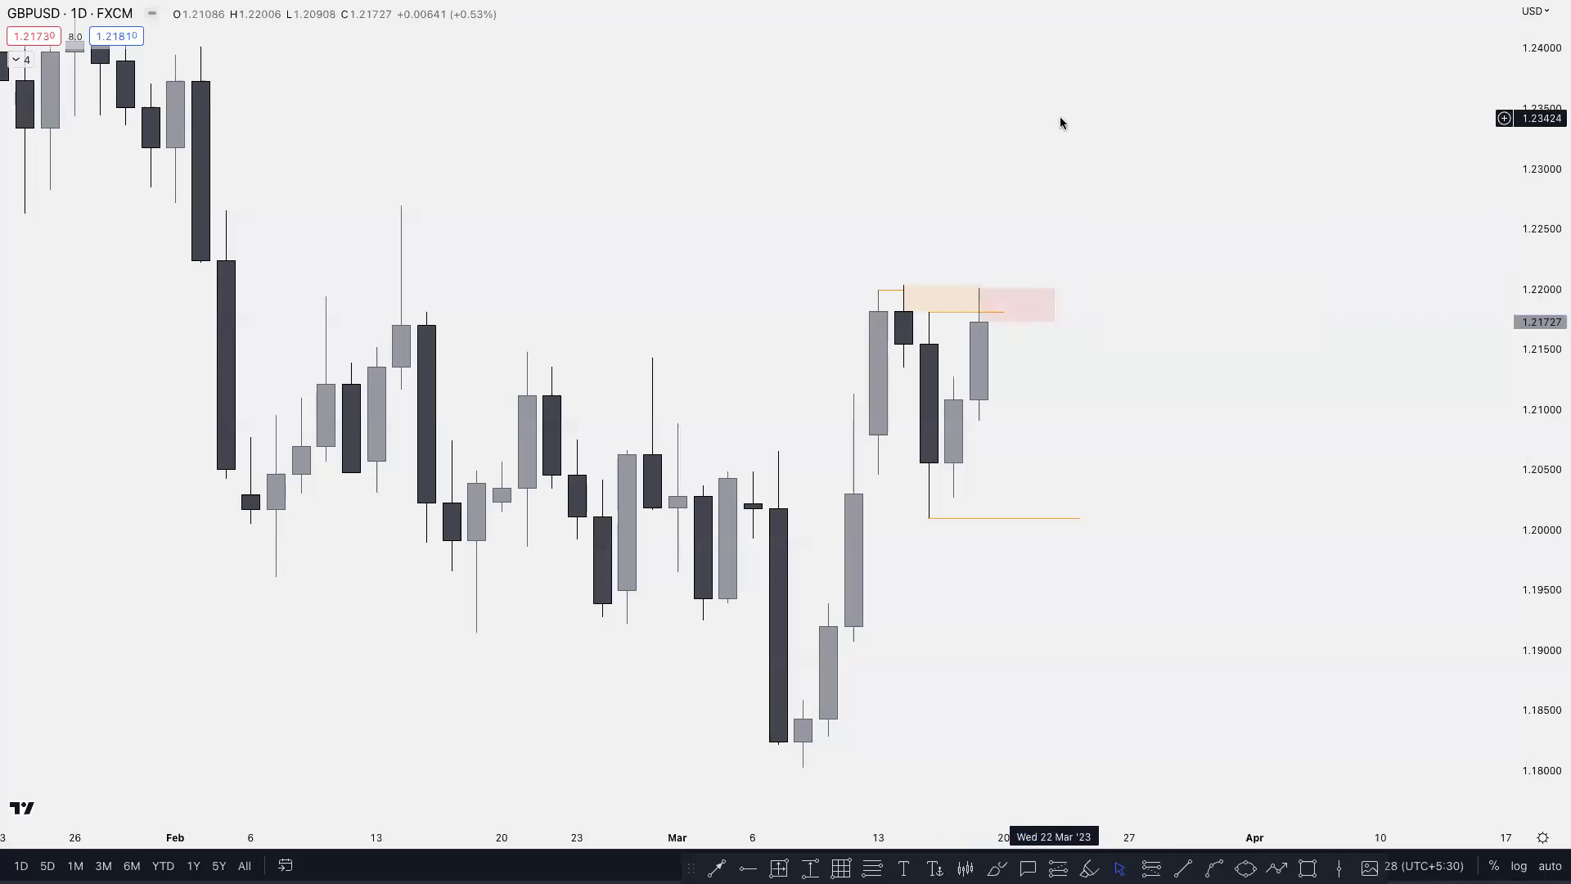
{"action": "left_click", "coordinate": [983, 293]}
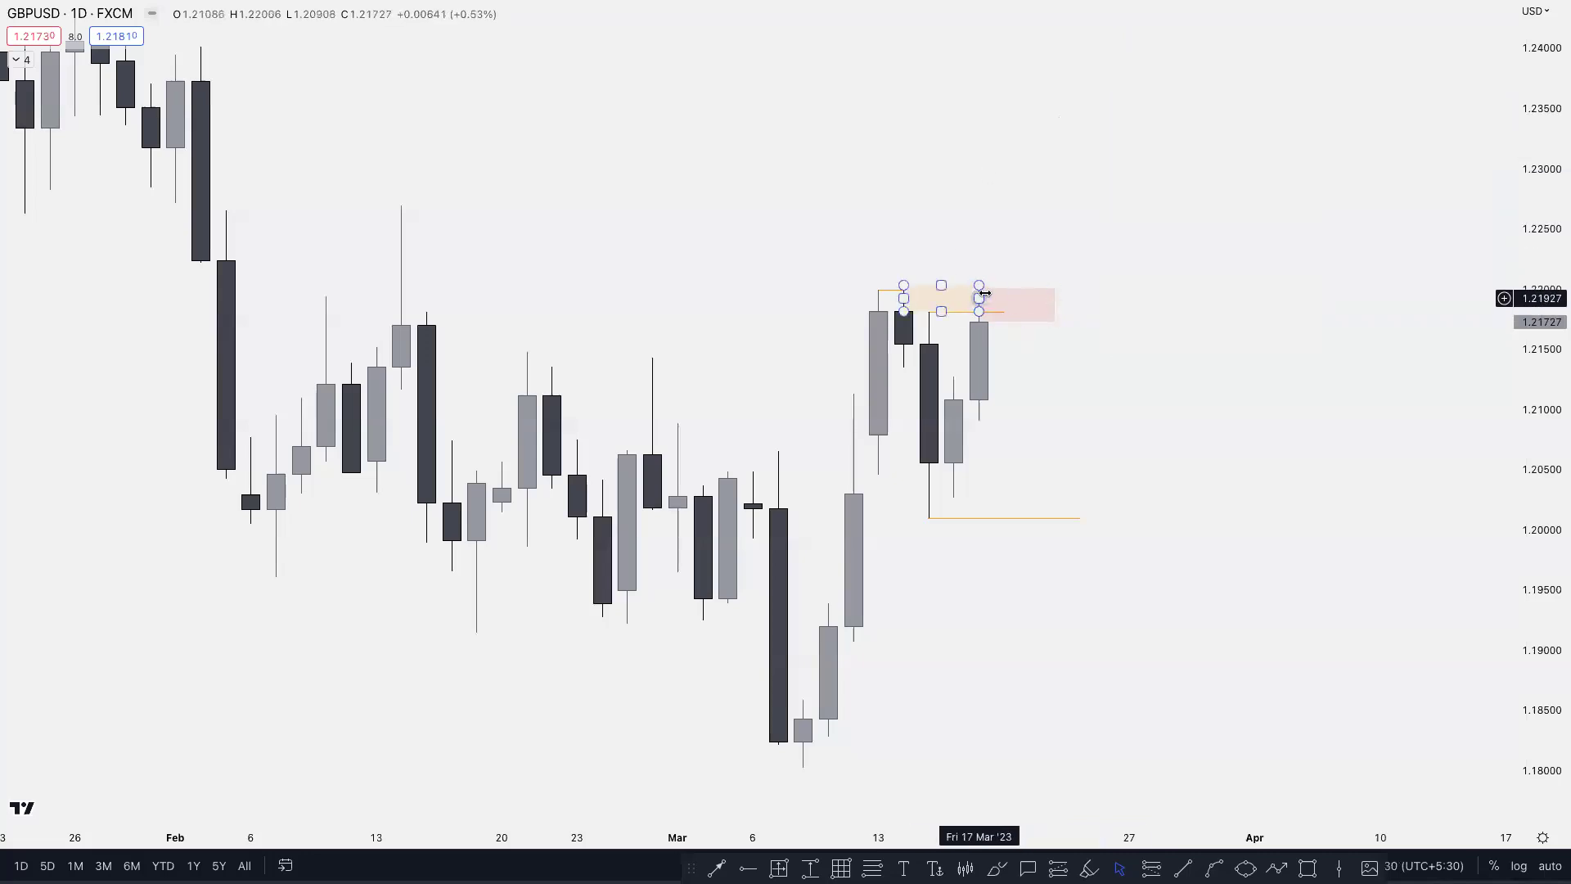
Brush a horizontal line at about 1.2300 from the August 2022 high to December, and circle the mid-July low and August high
{"action": "scroll", "coordinate": [1165, 199], "scroll_direction": "down", "scroll_amount": 5}
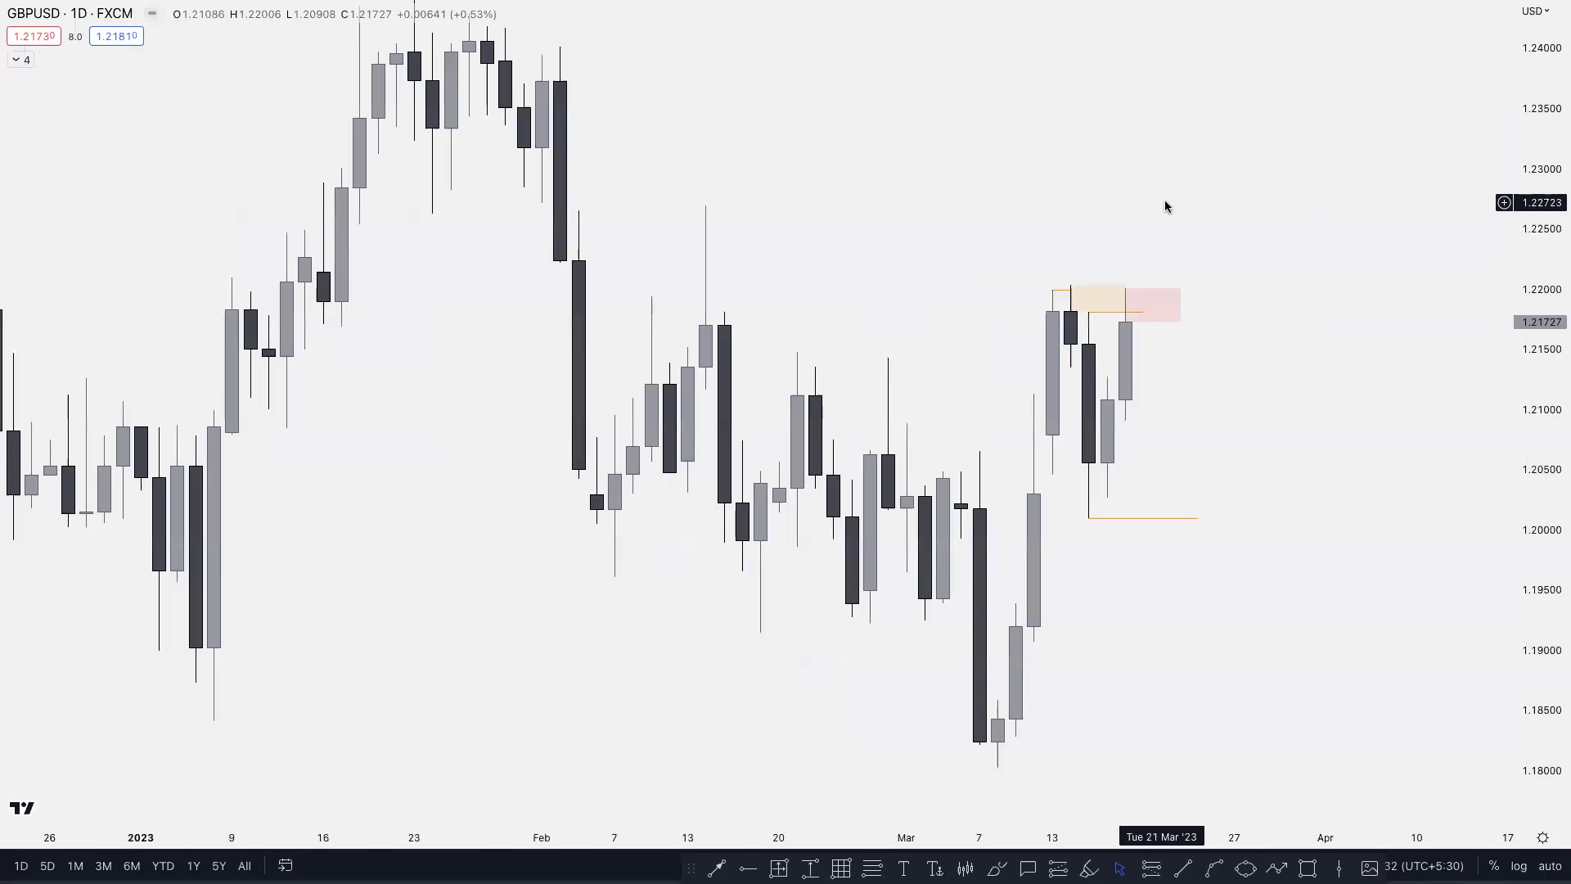
{"action": "left_click_drag", "start_coordinate": [1529, 216], "coordinate": [1529, 565]}
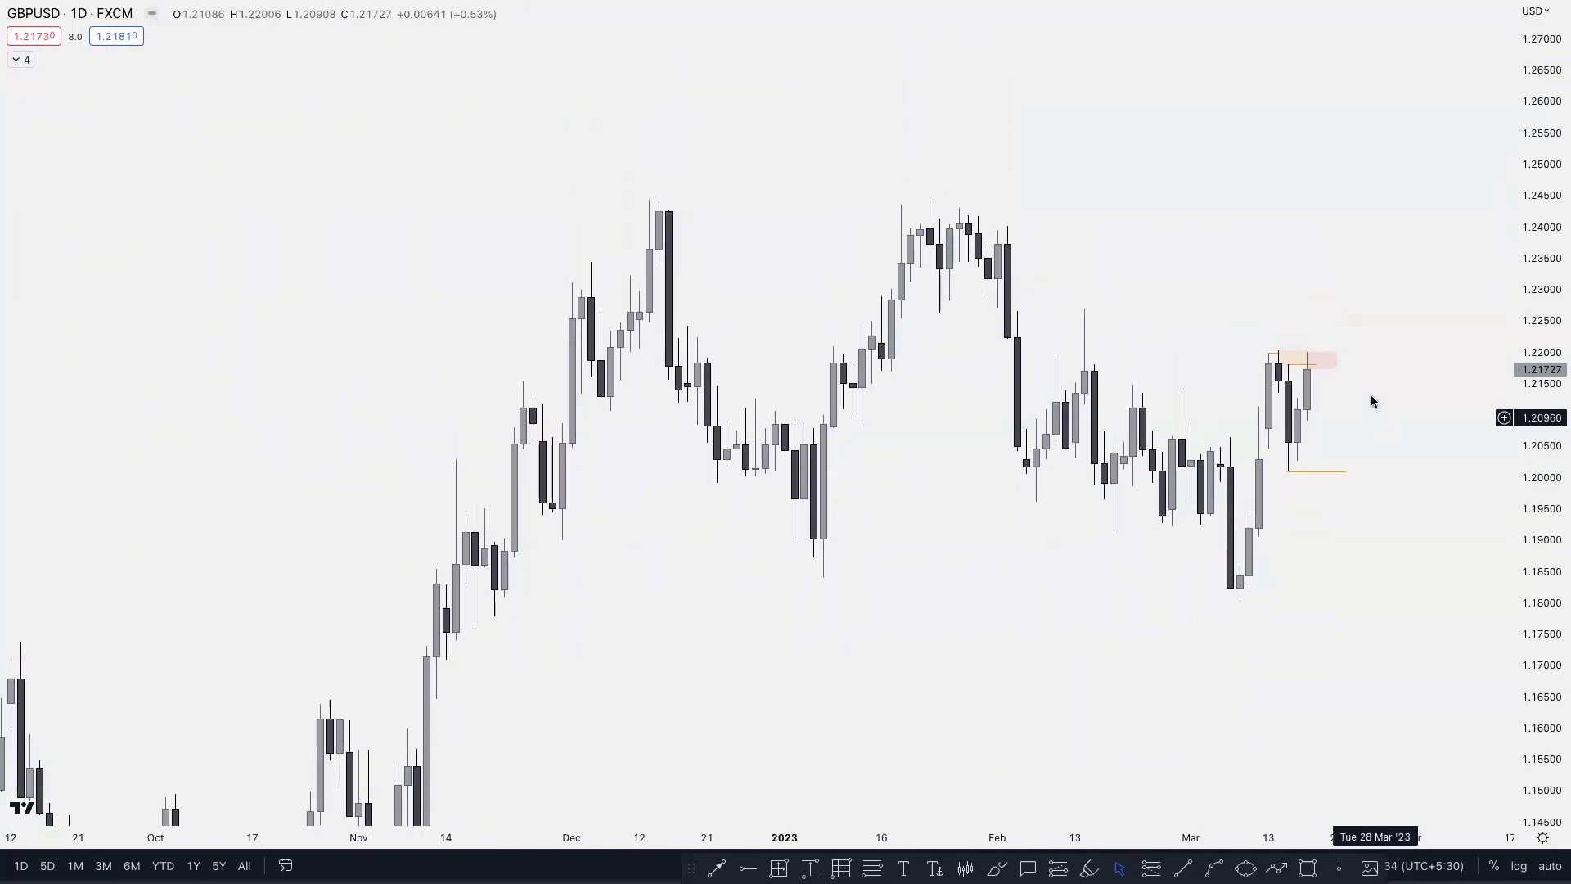
{"action": "scroll", "coordinate": [1358, 273], "scroll_direction": "up", "scroll_amount": 1}
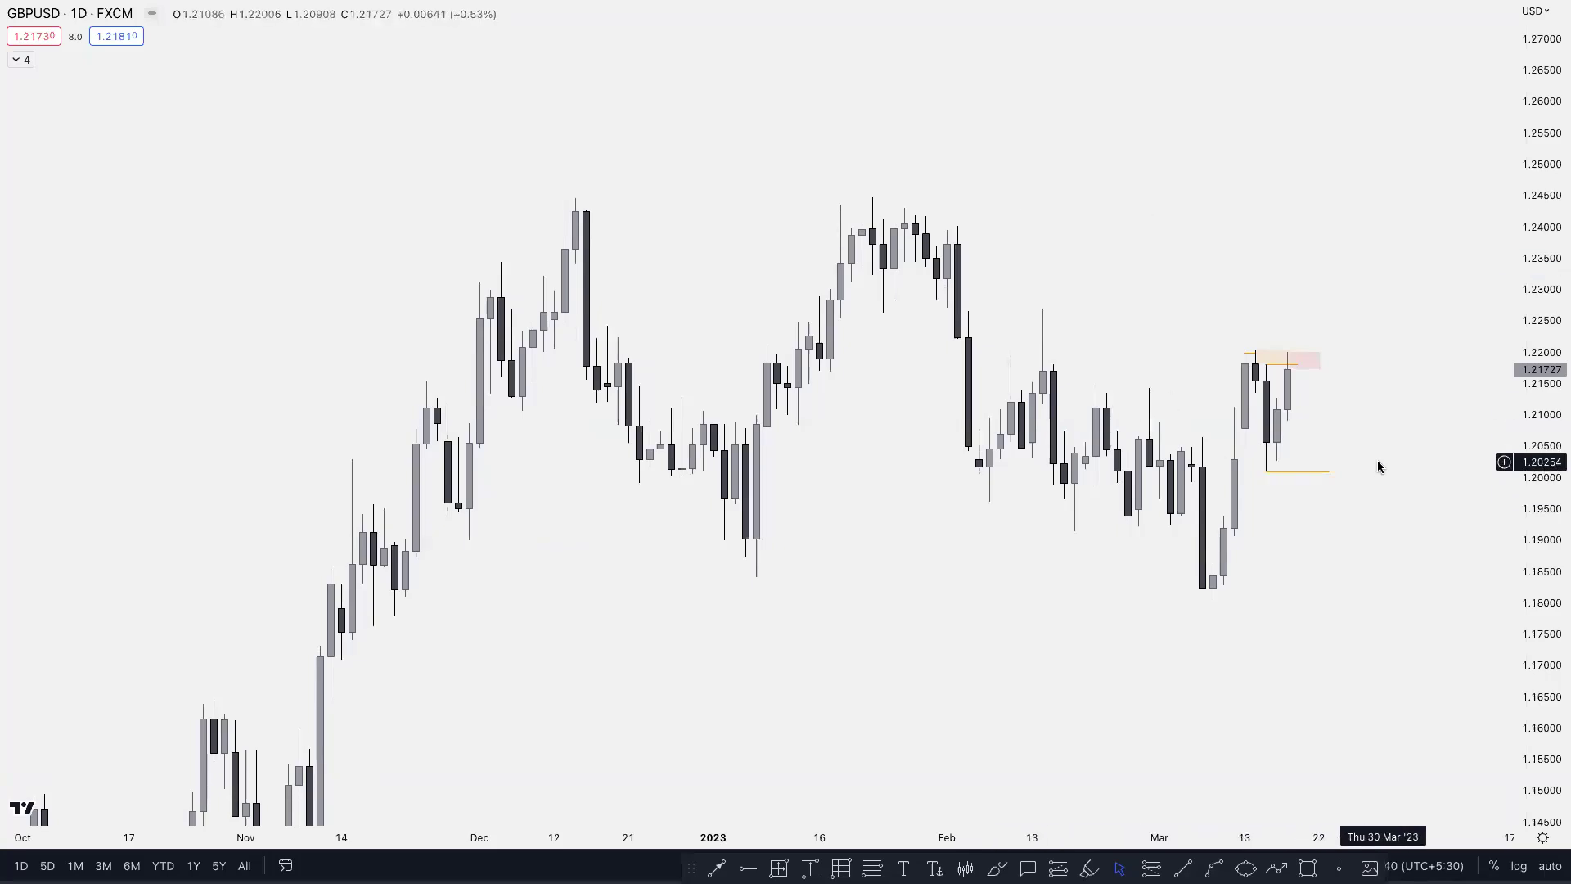
{"action": "scroll", "coordinate": [1461, 425], "scroll_direction": "down", "scroll_amount": 2}
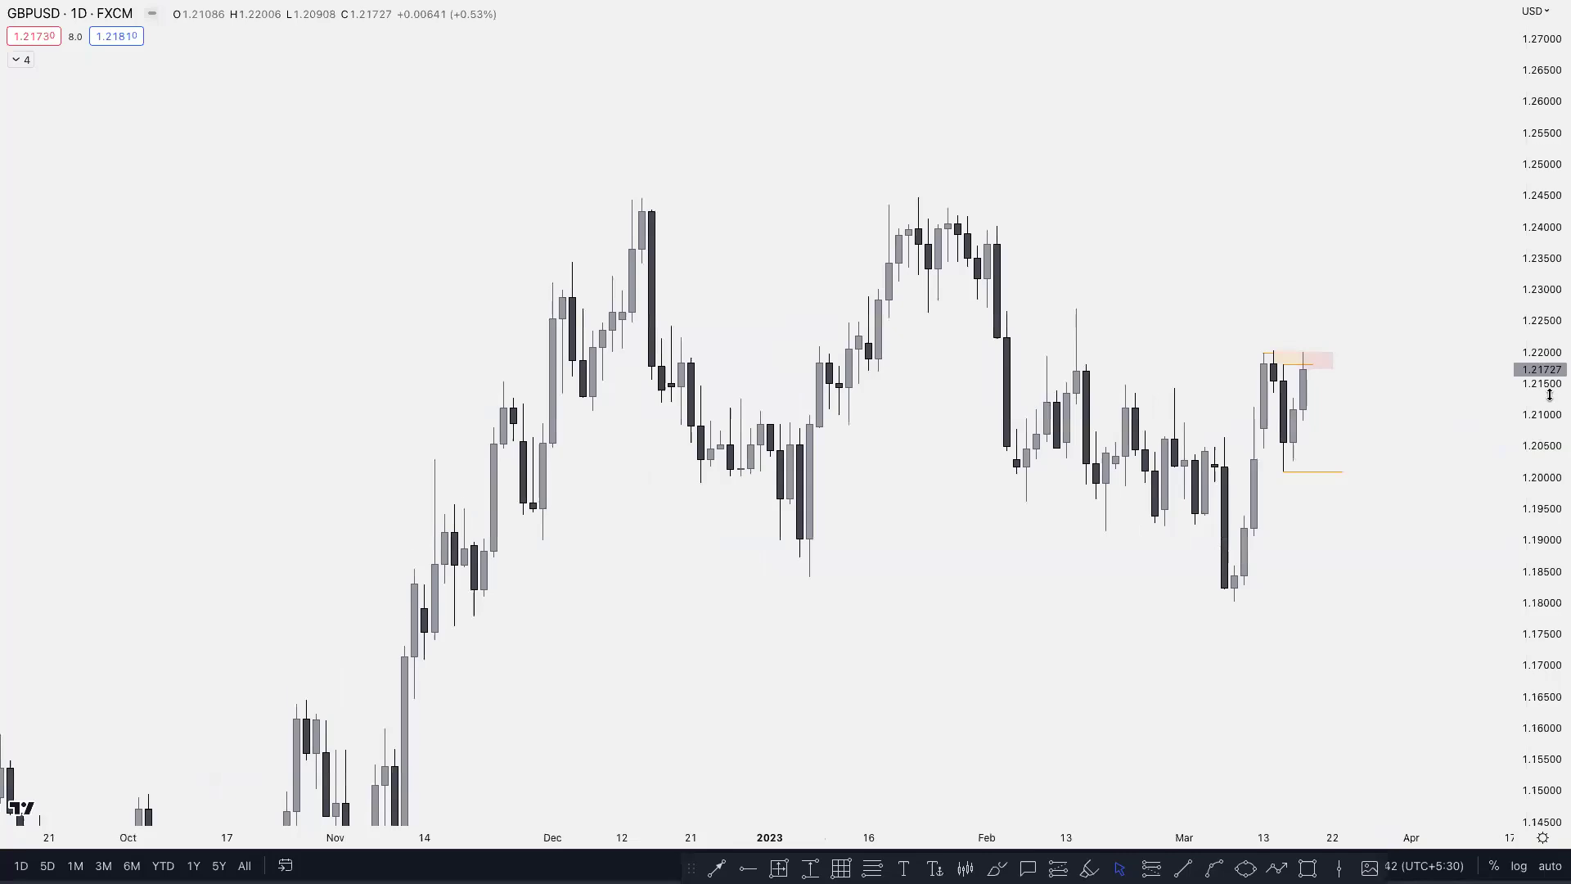
{"action": "scroll", "coordinate": [1458, 486], "scroll_direction": "down", "scroll_amount": 5}
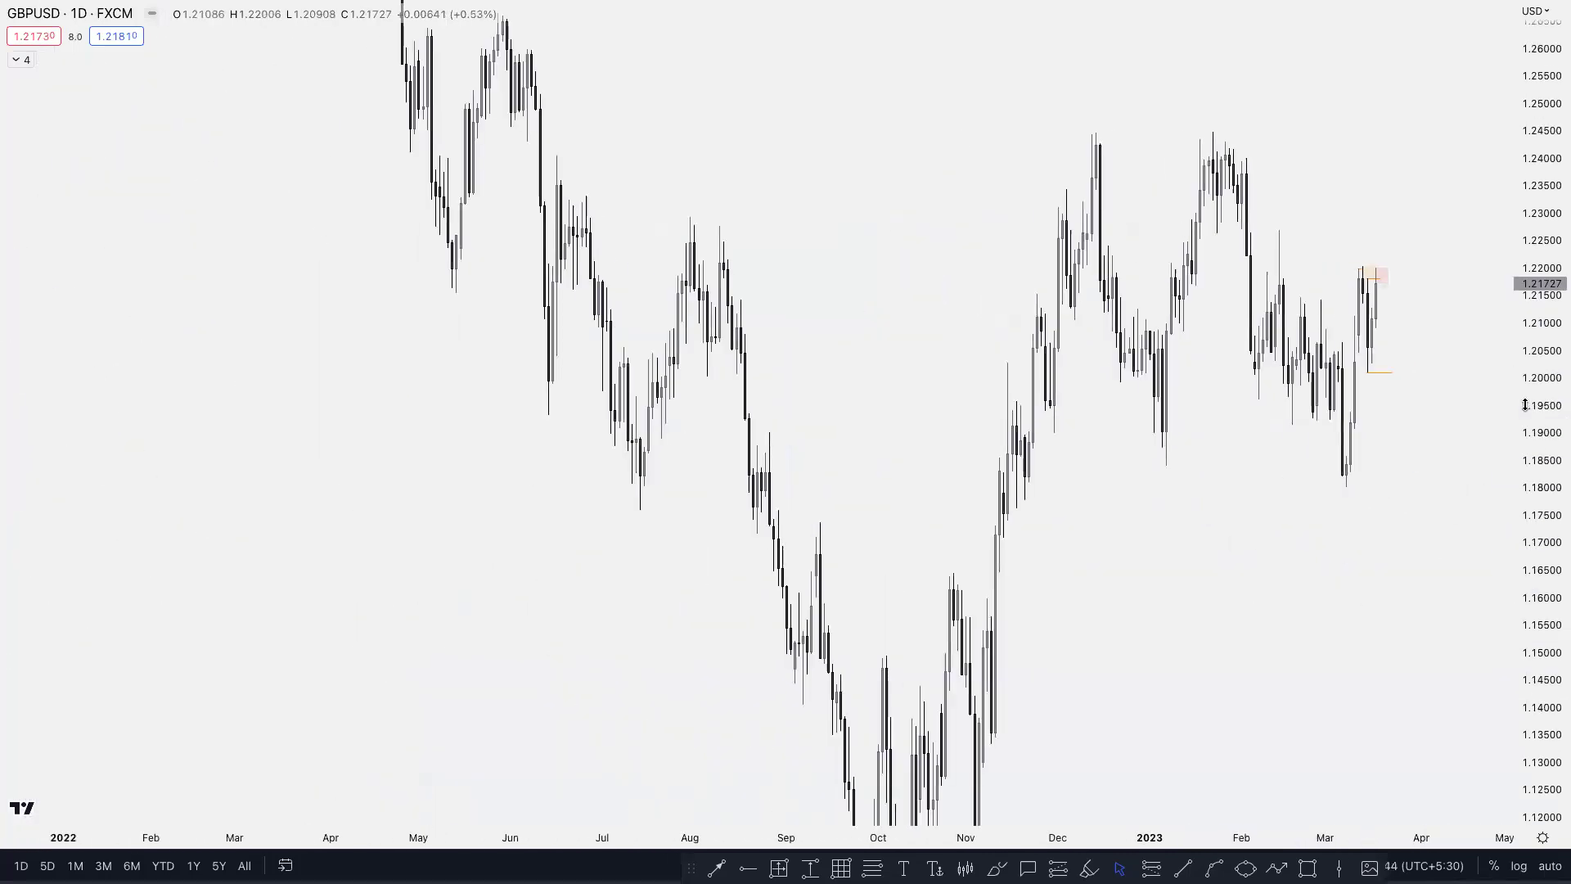
{"action": "scroll", "coordinate": [1382, 565], "scroll_direction": "up", "scroll_amount": 5}
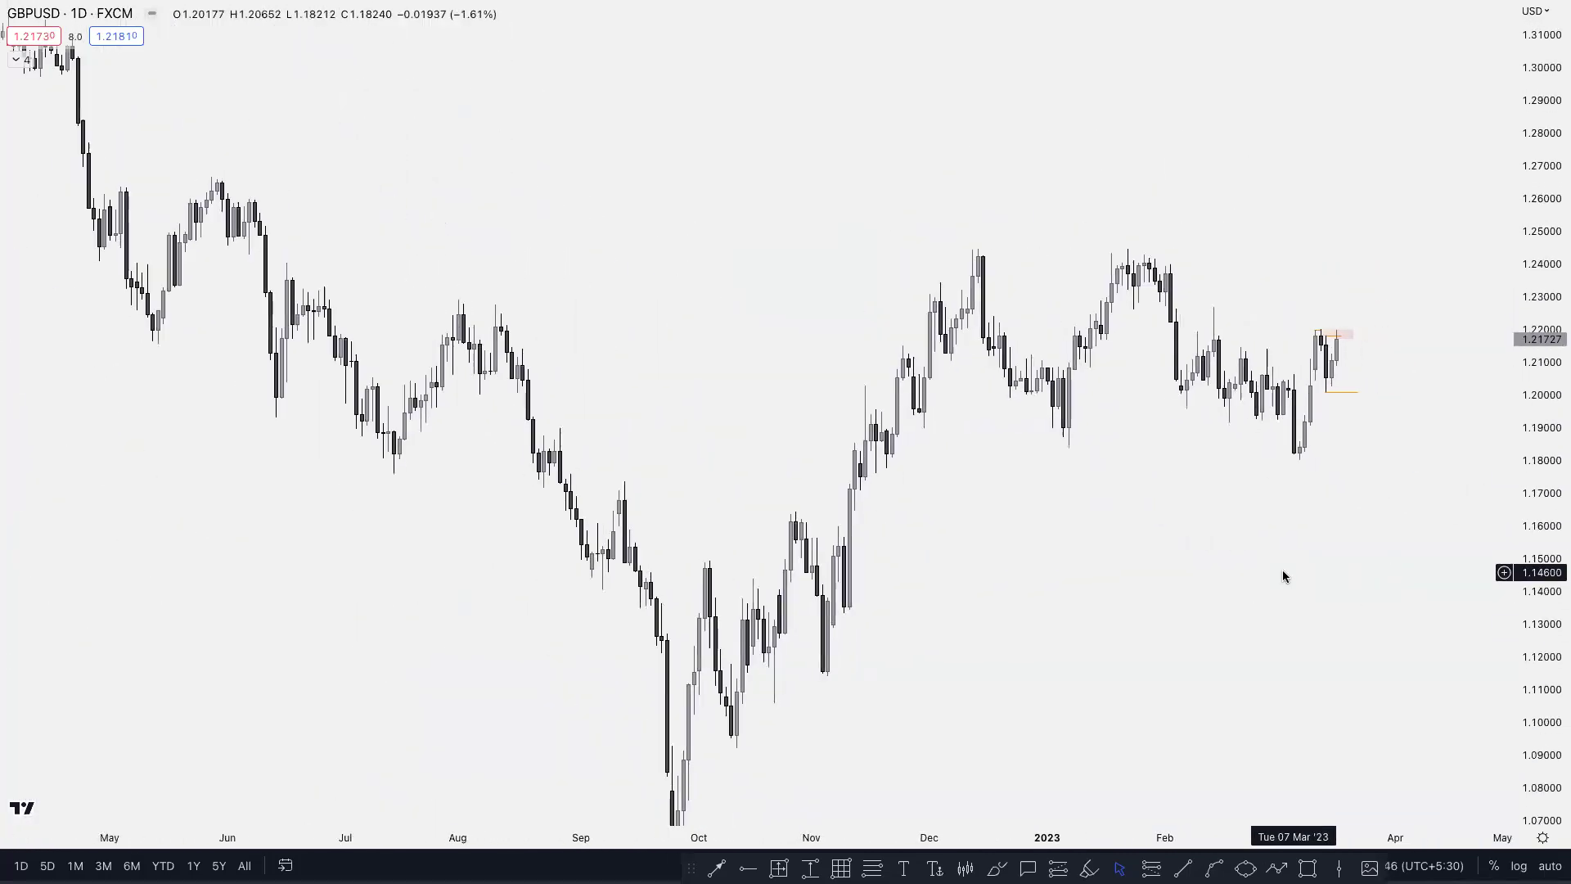
{"action": "left_click", "coordinate": [997, 868]}
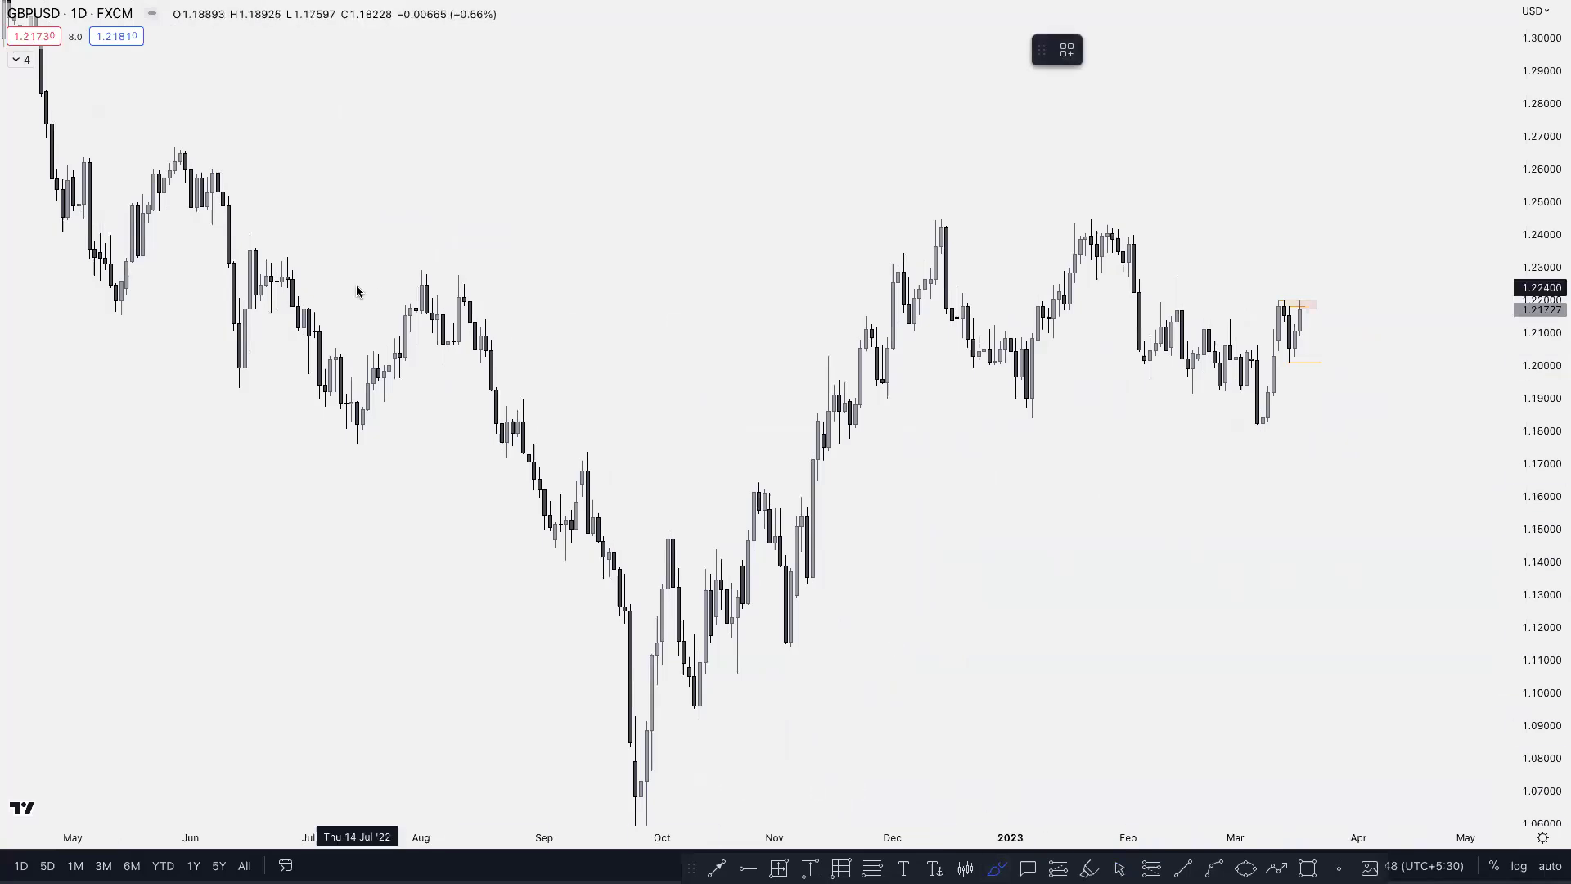
{"action": "left_click_drag", "start_coordinate": [410, 268], "coordinate": [919, 266]}
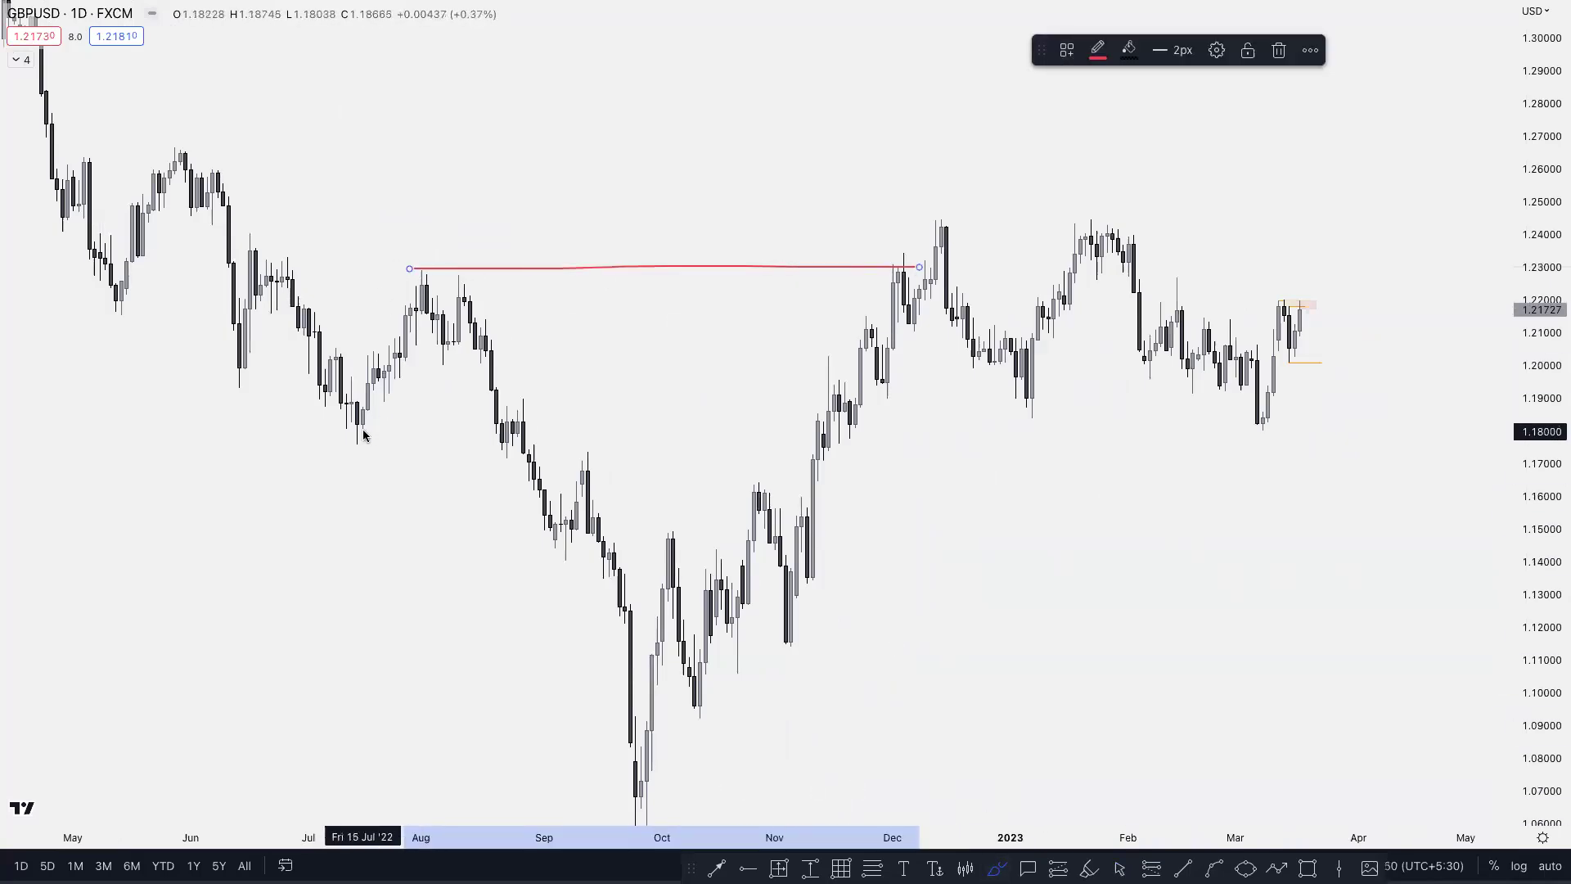
{"action": "left_click_drag", "start_coordinate": [349, 431], "coordinate": [360, 434]}
{"action": "mouse_move", "coordinate": [427, 252]}
{"action": "left_mouse_down"}
{"action": "mouse_move", "coordinate": [412, 257]}
{"action": "mouse_move", "coordinate": [423, 265]}
{"action": "left_mouse_up"}
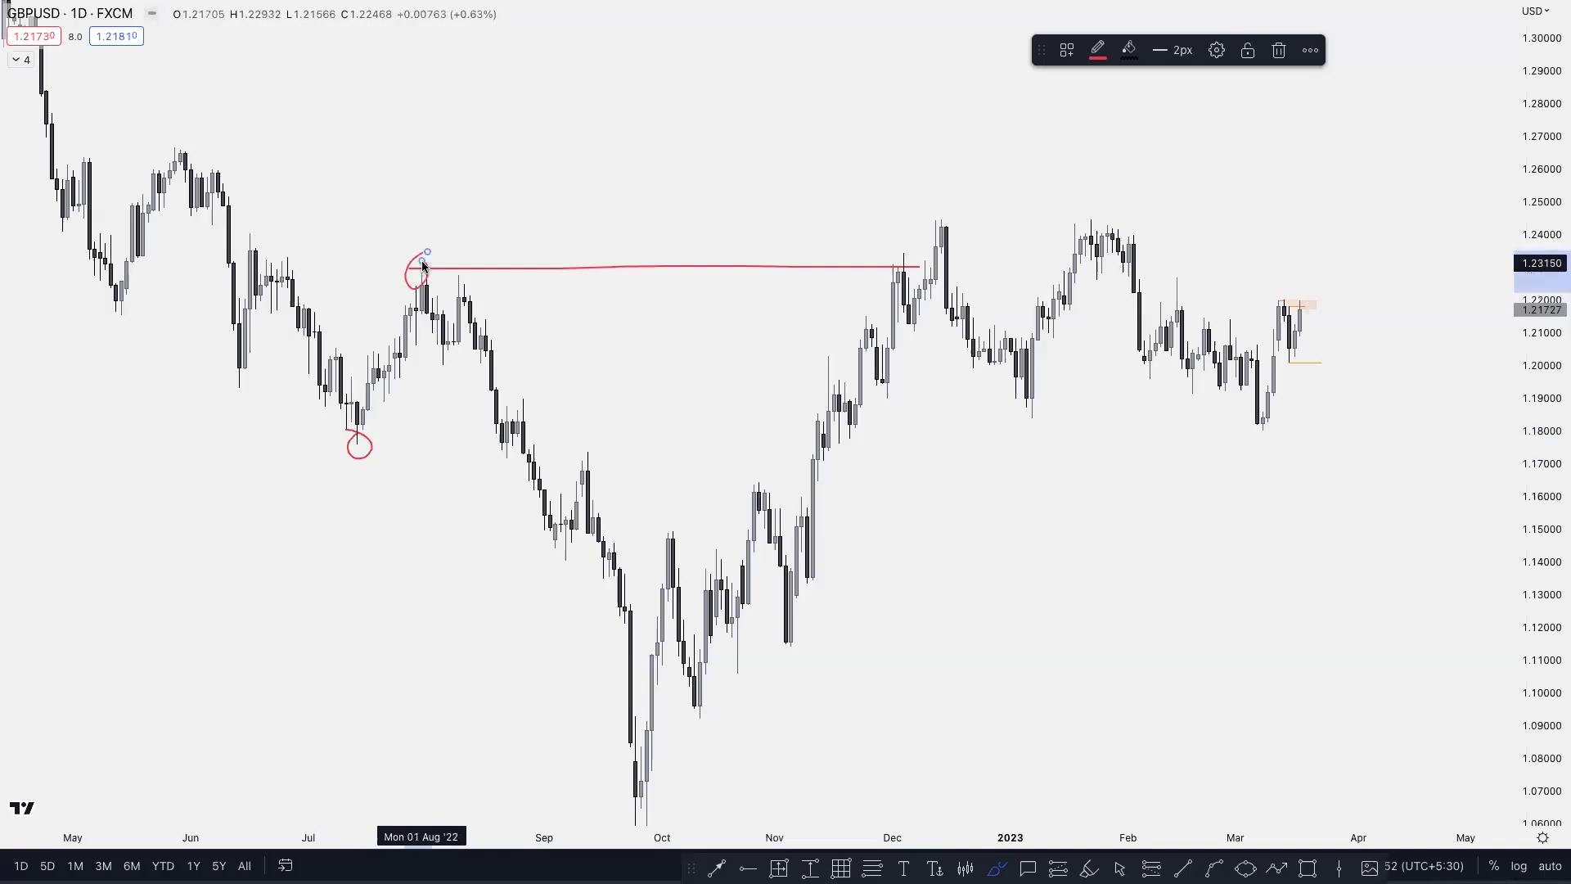
Brush marks at the September 2022 low, the November-to-January lows and the December-to-January highs, circling the January low and high
{"action": "left_click_drag", "start_coordinate": [644, 812], "coordinate": [625, 808]}
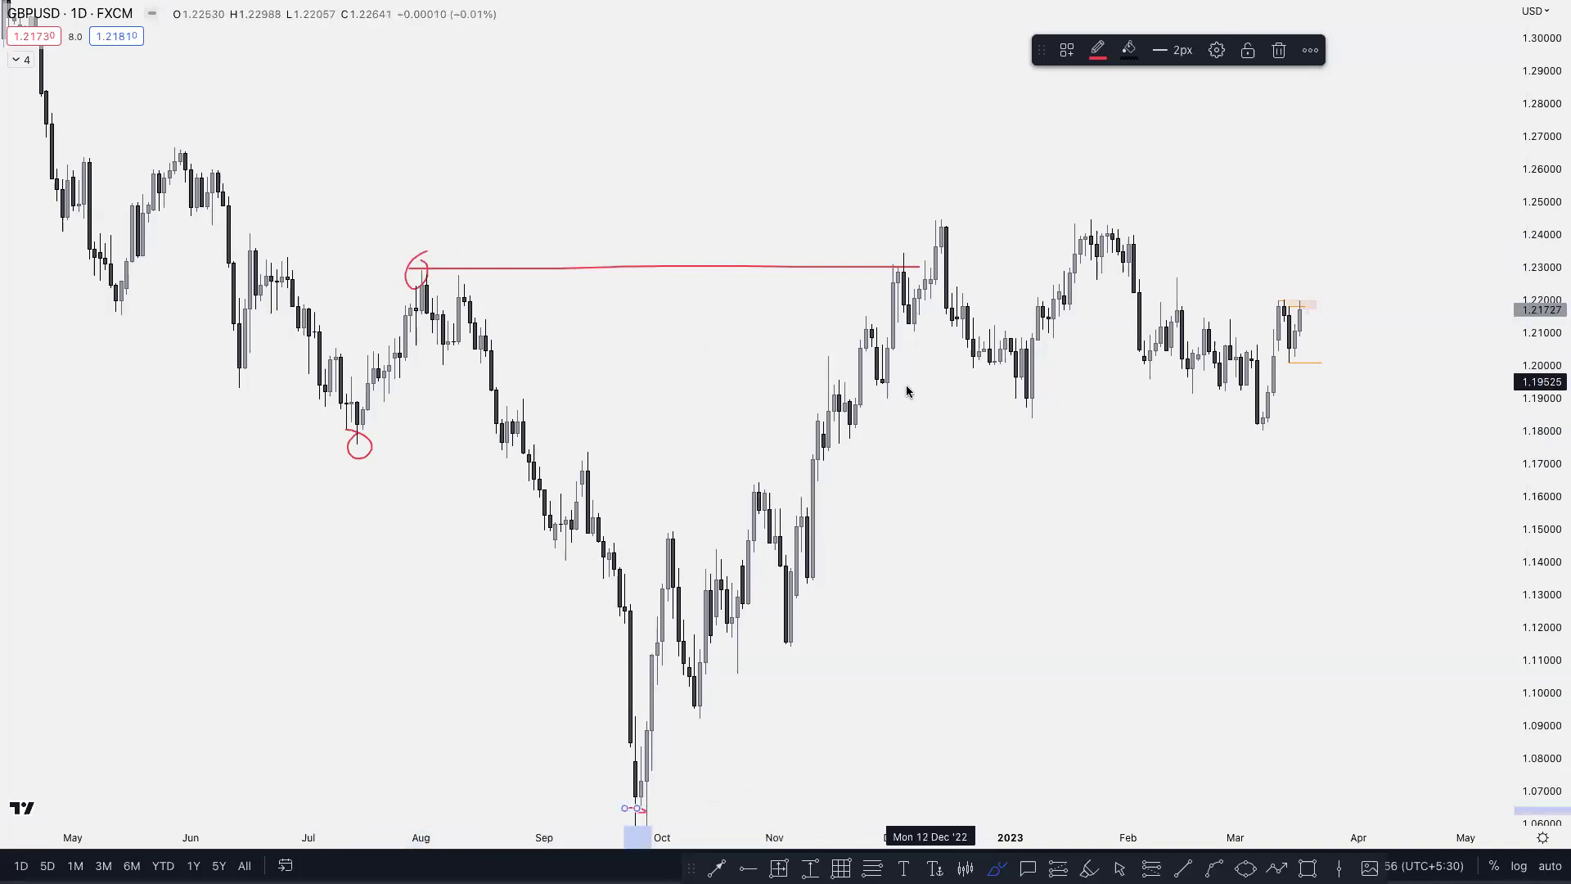
{"action": "mouse_move", "coordinate": [885, 403]}
{"action": "left_mouse_down"}
{"action": "mouse_move", "coordinate": [1029, 404]}
{"action": "mouse_move", "coordinate": [1046, 423]}
{"action": "left_mouse_up"}
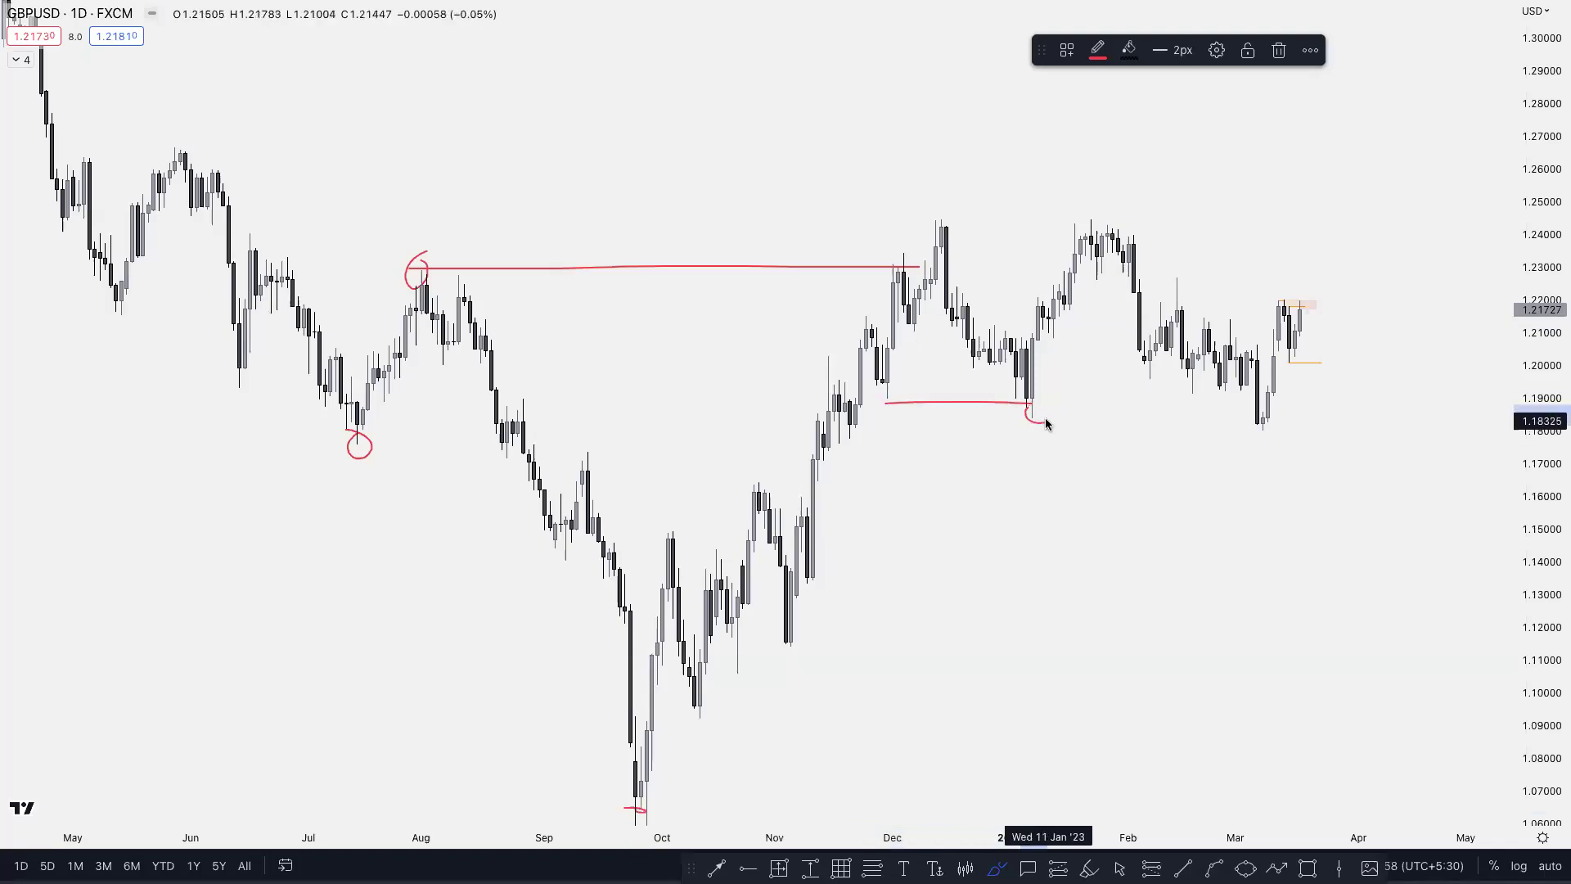
{"action": "mouse_move", "coordinate": [936, 220]}
{"action": "left_mouse_down"}
{"action": "mouse_move", "coordinate": [1106, 223]}
{"action": "mouse_move", "coordinate": [1079, 227]}
{"action": "mouse_move", "coordinate": [1085, 212]}
{"action": "left_mouse_up"}
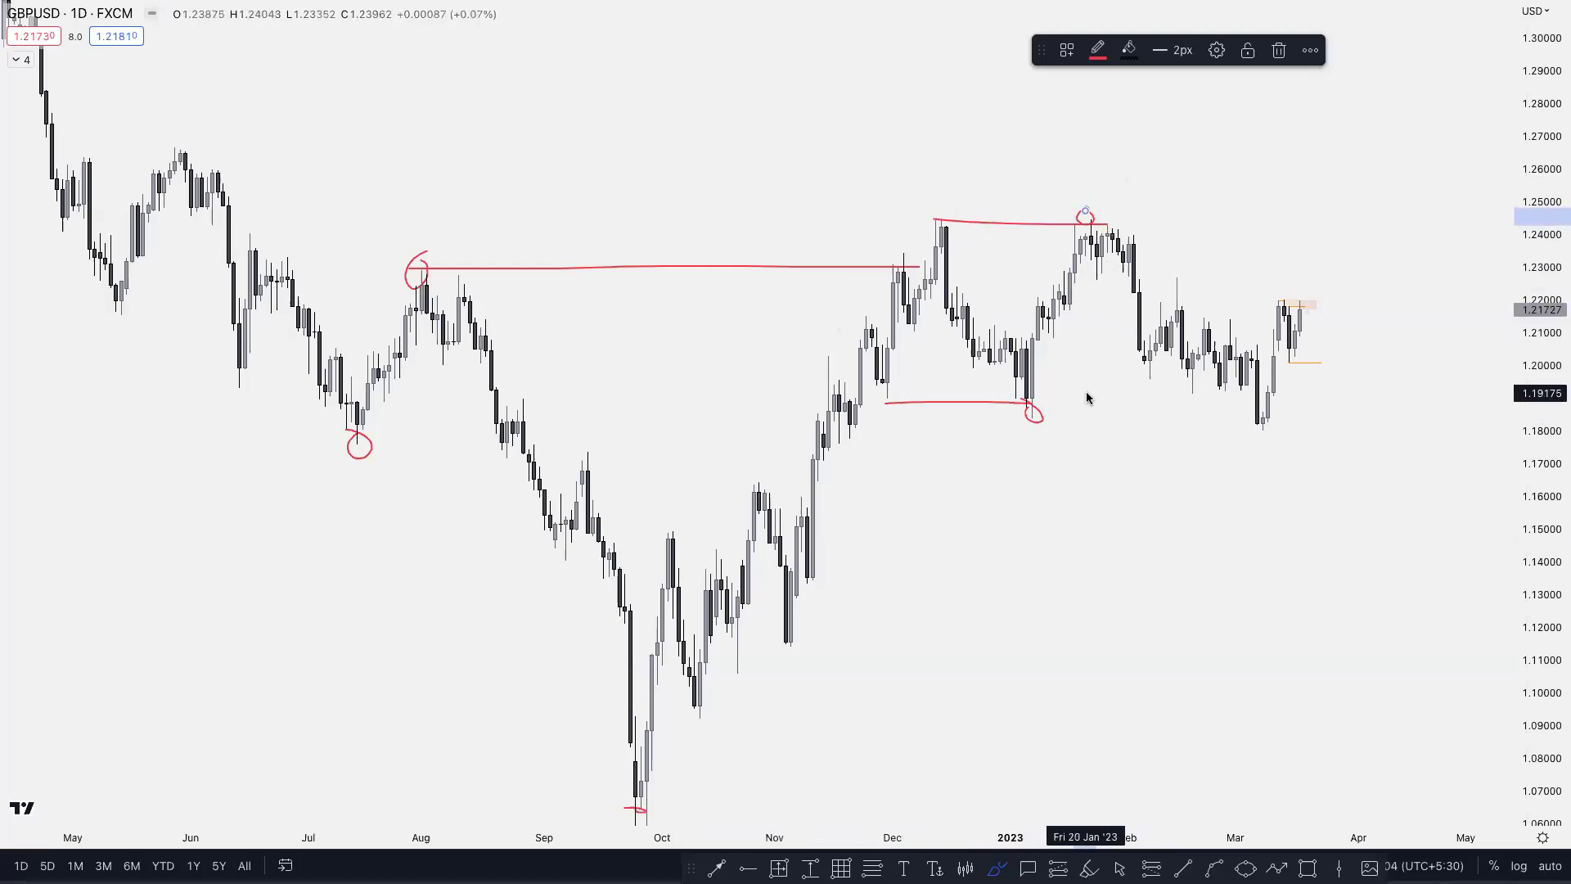
Brush a line at about 1.1830 from the January low to the March low, and trace the swing path from June 2022 to mid-March
{"action": "left_click_drag", "start_coordinate": [1020, 420], "coordinate": [1265, 422]}
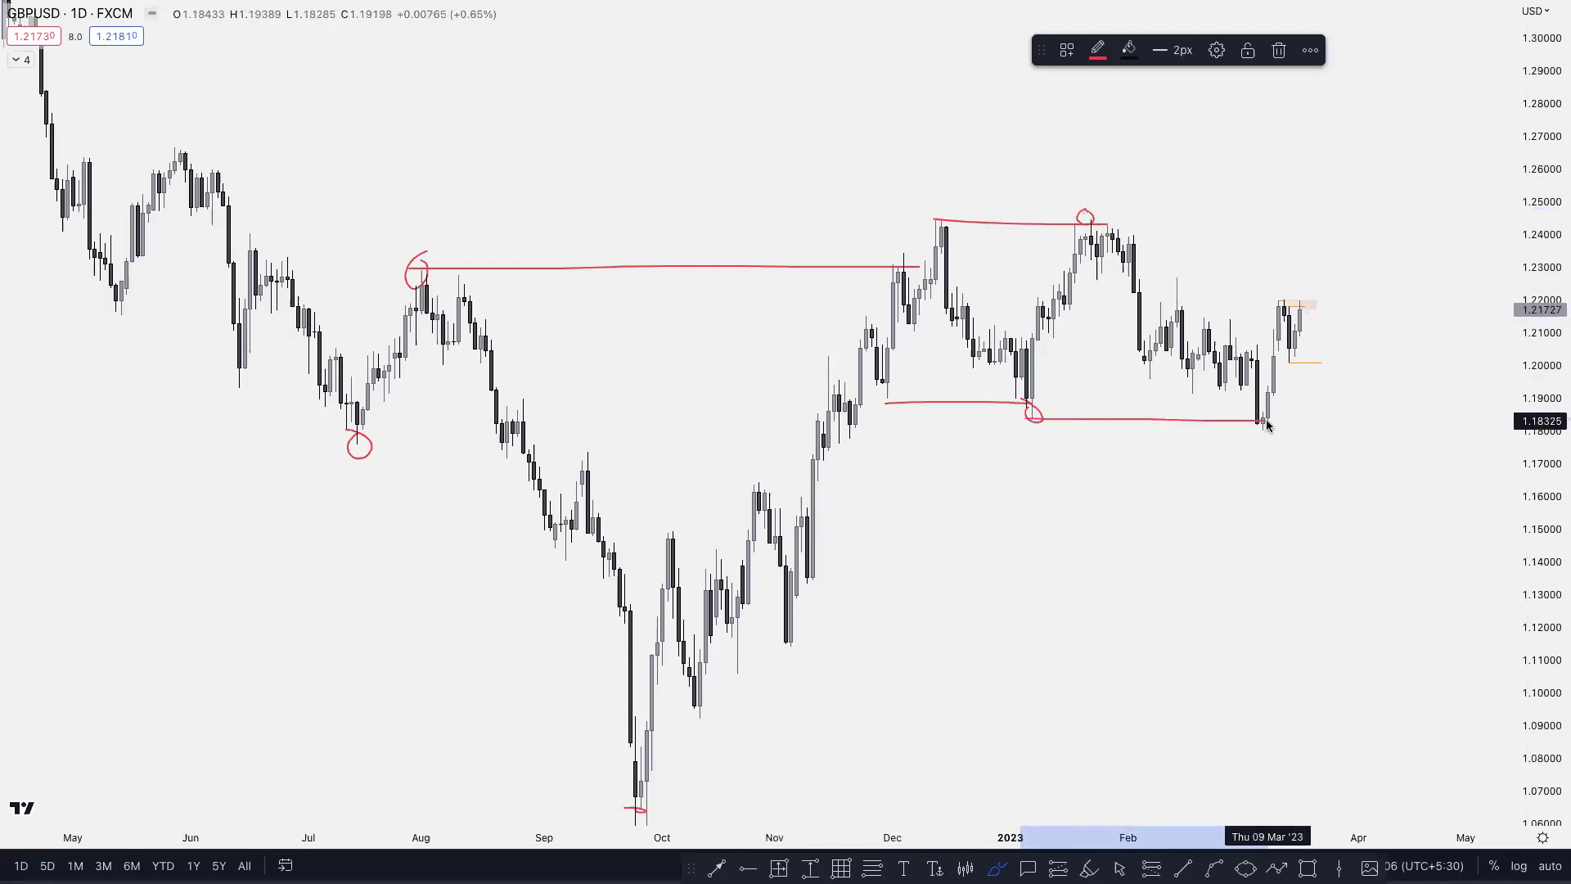
{"action": "mouse_move", "coordinate": [1092, 211]}
{"action": "left_mouse_down"}
{"action": "mouse_move", "coordinate": [1075, 221]}
{"action": "mouse_move", "coordinate": [1091, 212]}
{"action": "left_mouse_up"}
{"action": "mouse_move", "coordinate": [219, 164]}
{"action": "left_mouse_down"}
{"action": "mouse_move", "coordinate": [336, 405]}
{"action": "mouse_move", "coordinate": [661, 786]}
{"action": "mouse_move", "coordinate": [1056, 296]}
{"action": "mouse_move", "coordinate": [1098, 211]}
{"action": "mouse_move", "coordinate": [1305, 444]}
{"action": "left_mouse_up"}
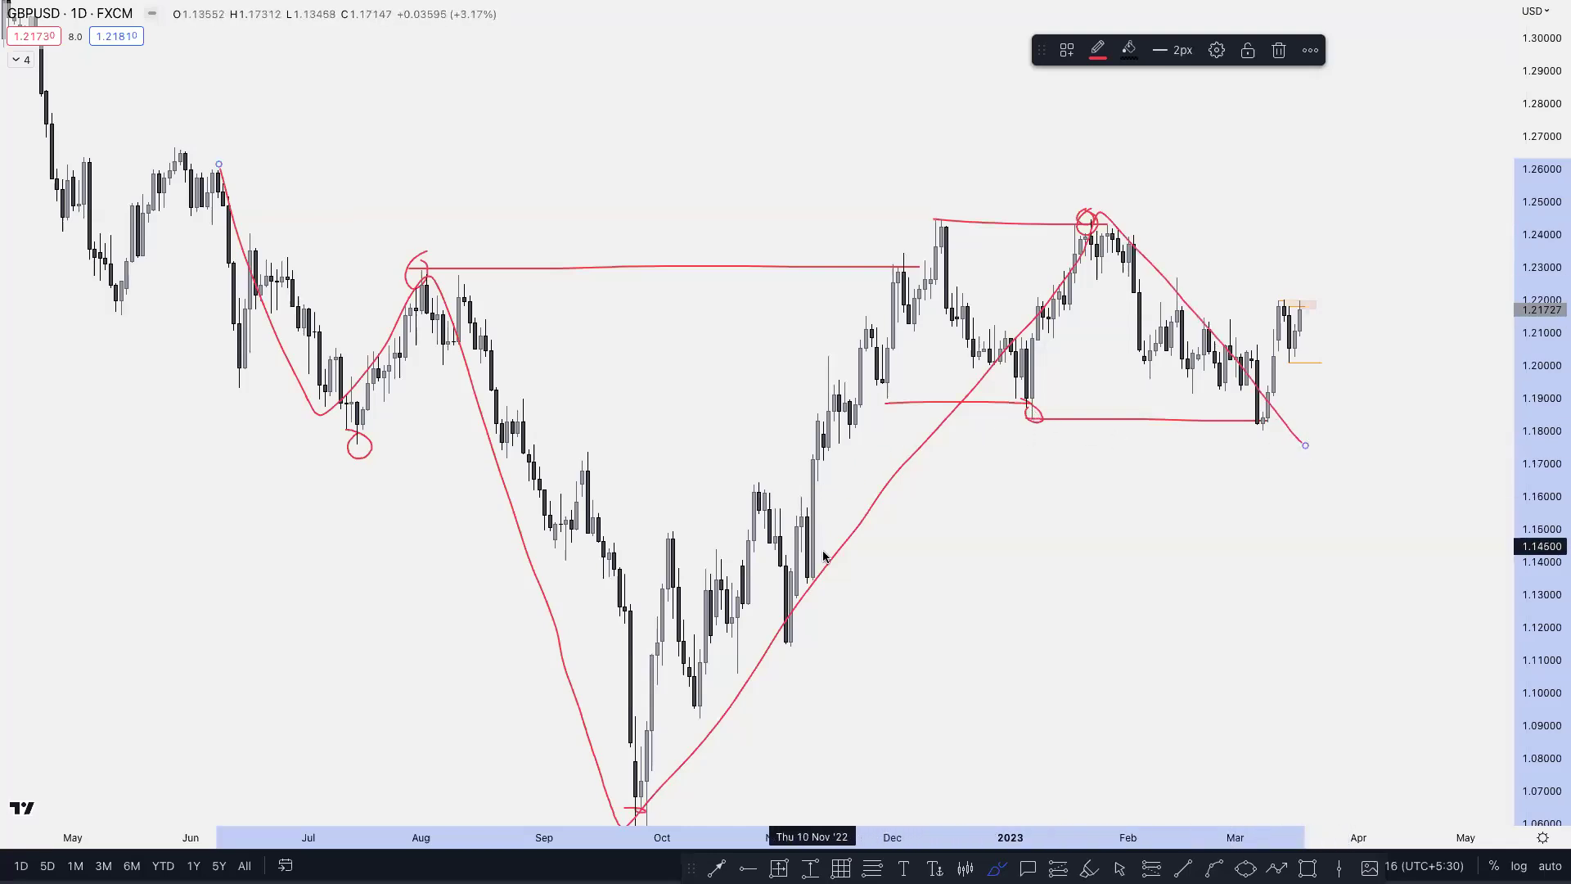
Brush rough horizontal lines at about 1.1560 and 1.1315 from November to March, and undo them together with the traced swing path
{"action": "left_click_drag", "start_coordinate": [806, 509], "coordinate": [1311, 530]}
{"action": "left_click_drag", "start_coordinate": [788, 589], "coordinate": [1267, 582]}
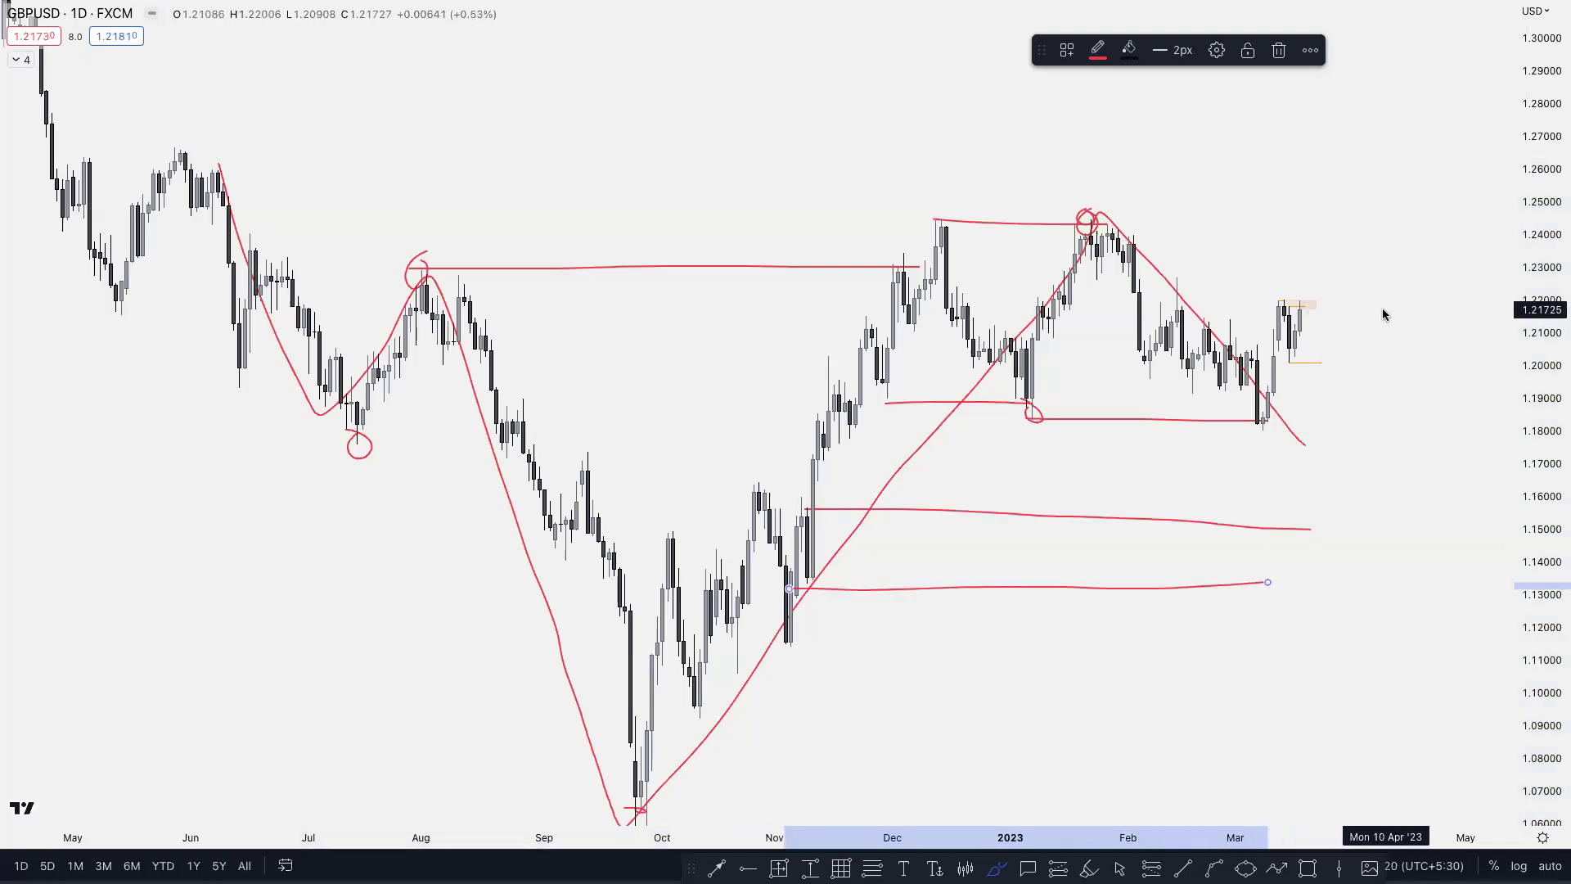
{"action": "key", "text": "ctrl+z"}
{"action": "key", "text": "ctrl+z"}
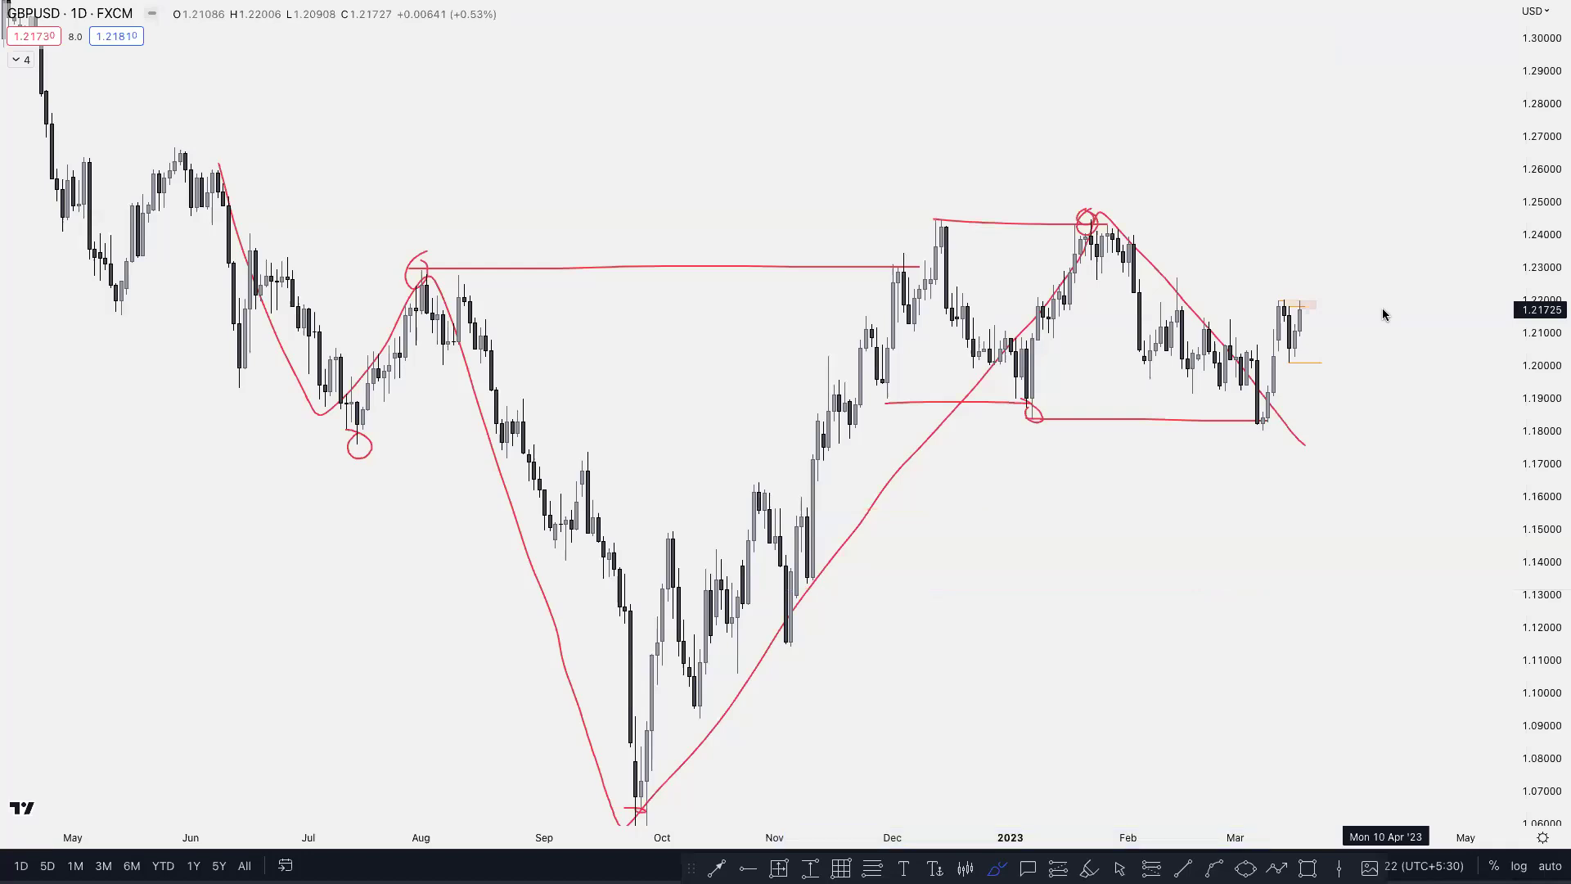
{"action": "key", "text": "ctrl+z"}
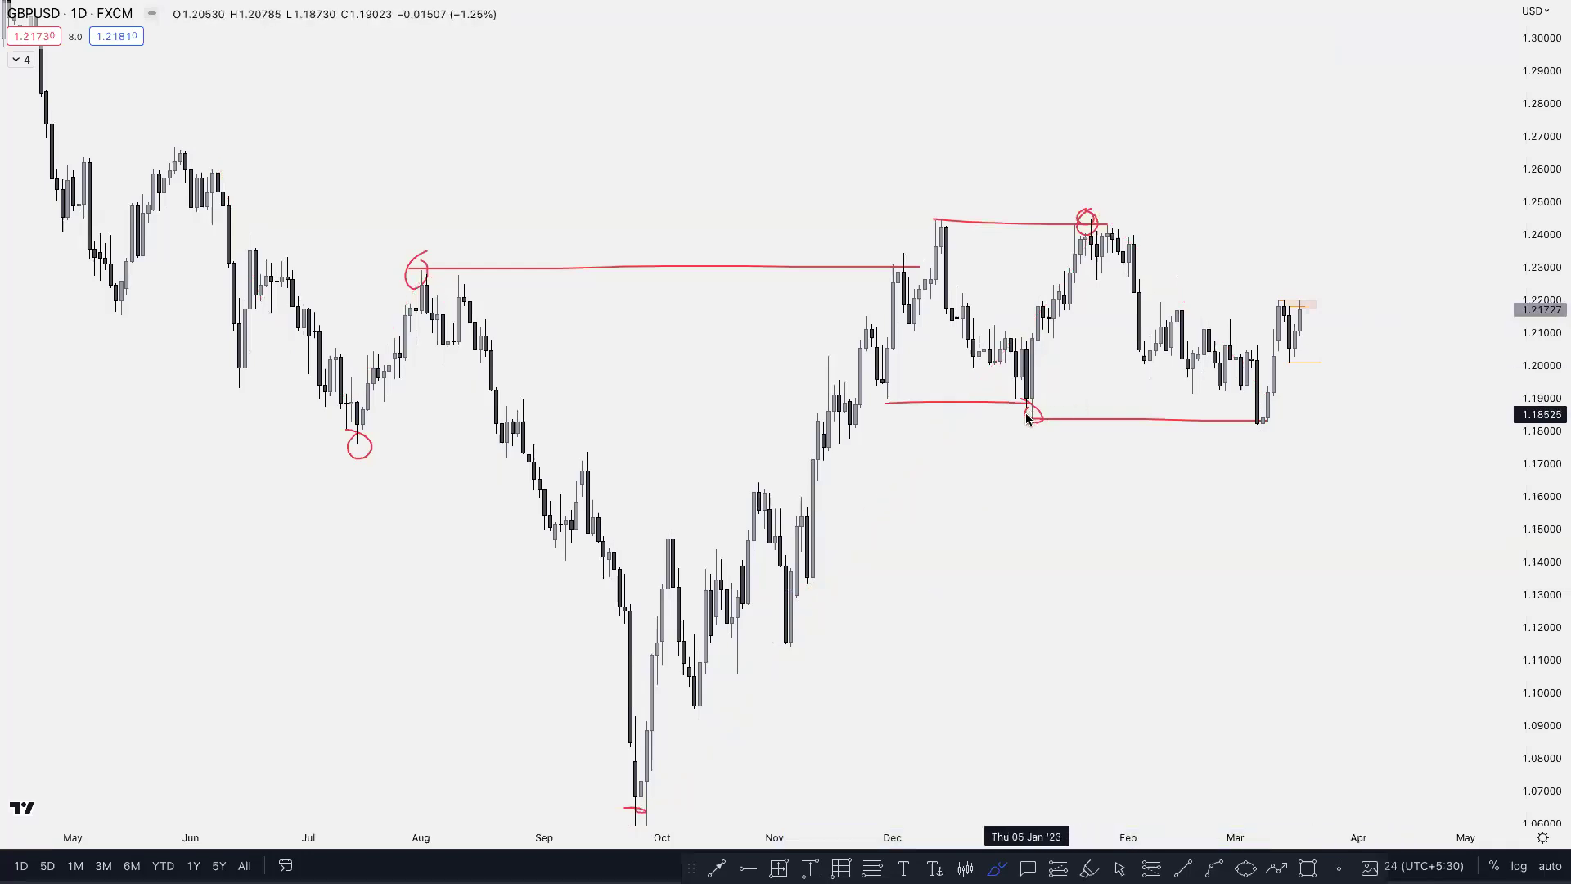
Brush a line at about 1.2155 in March and a projected path dipping to about 1.1900 and rising to about 1.2560, and undo both
{"action": "left_click_drag", "start_coordinate": [1227, 315], "coordinate": [1274, 315]}
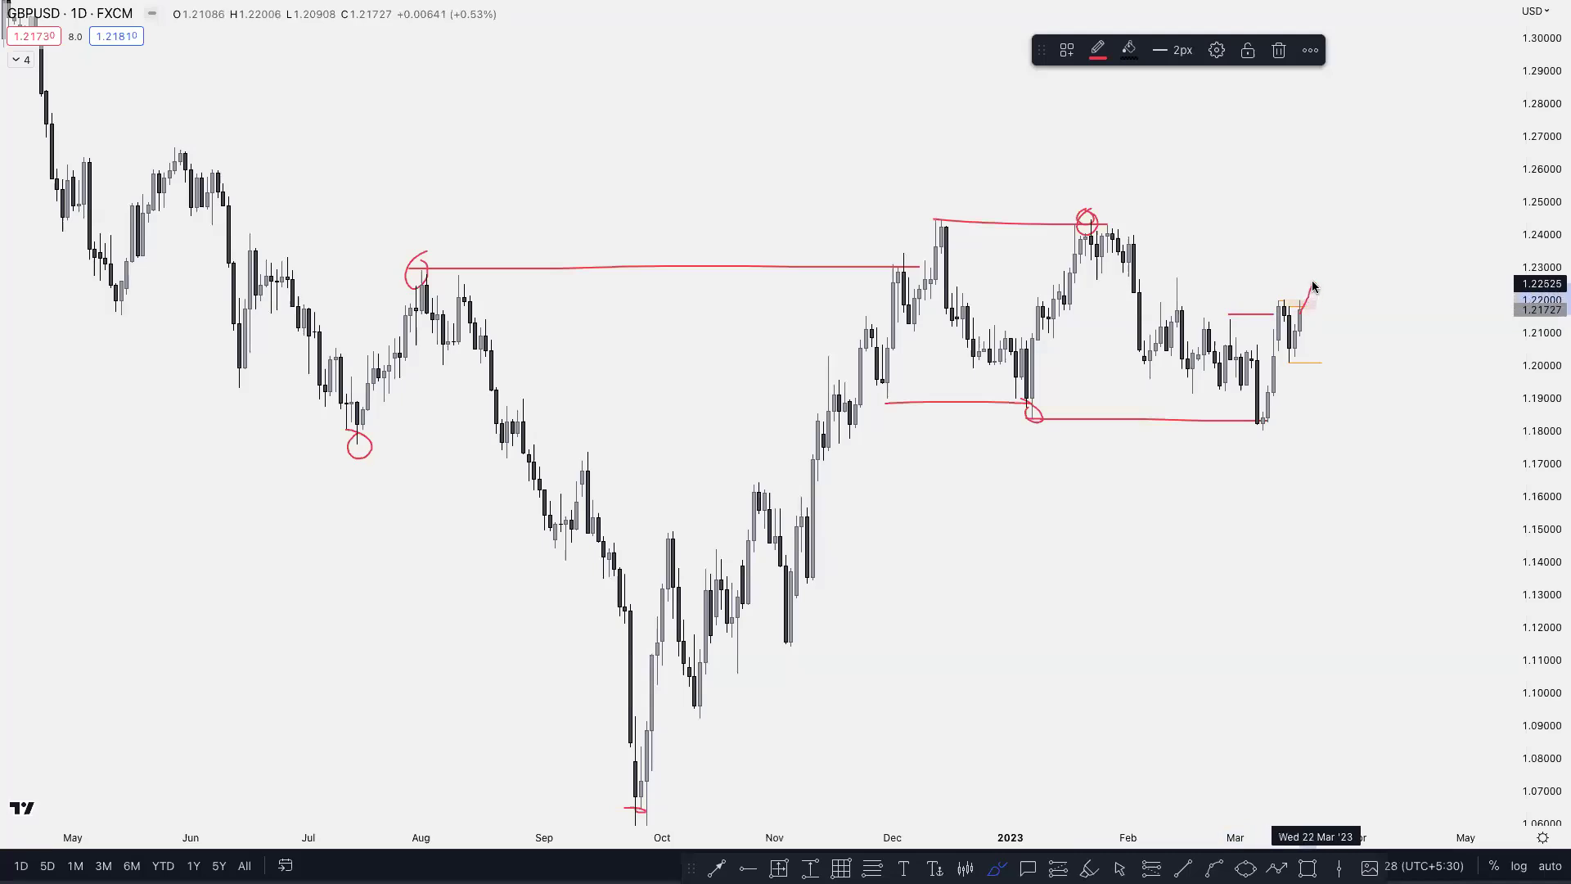
{"action": "mouse_move", "coordinate": [1325, 317]}
{"action": "left_mouse_down"}
{"action": "mouse_move", "coordinate": [1336, 401]}
{"action": "mouse_move", "coordinate": [1381, 183]}
{"action": "left_mouse_up"}
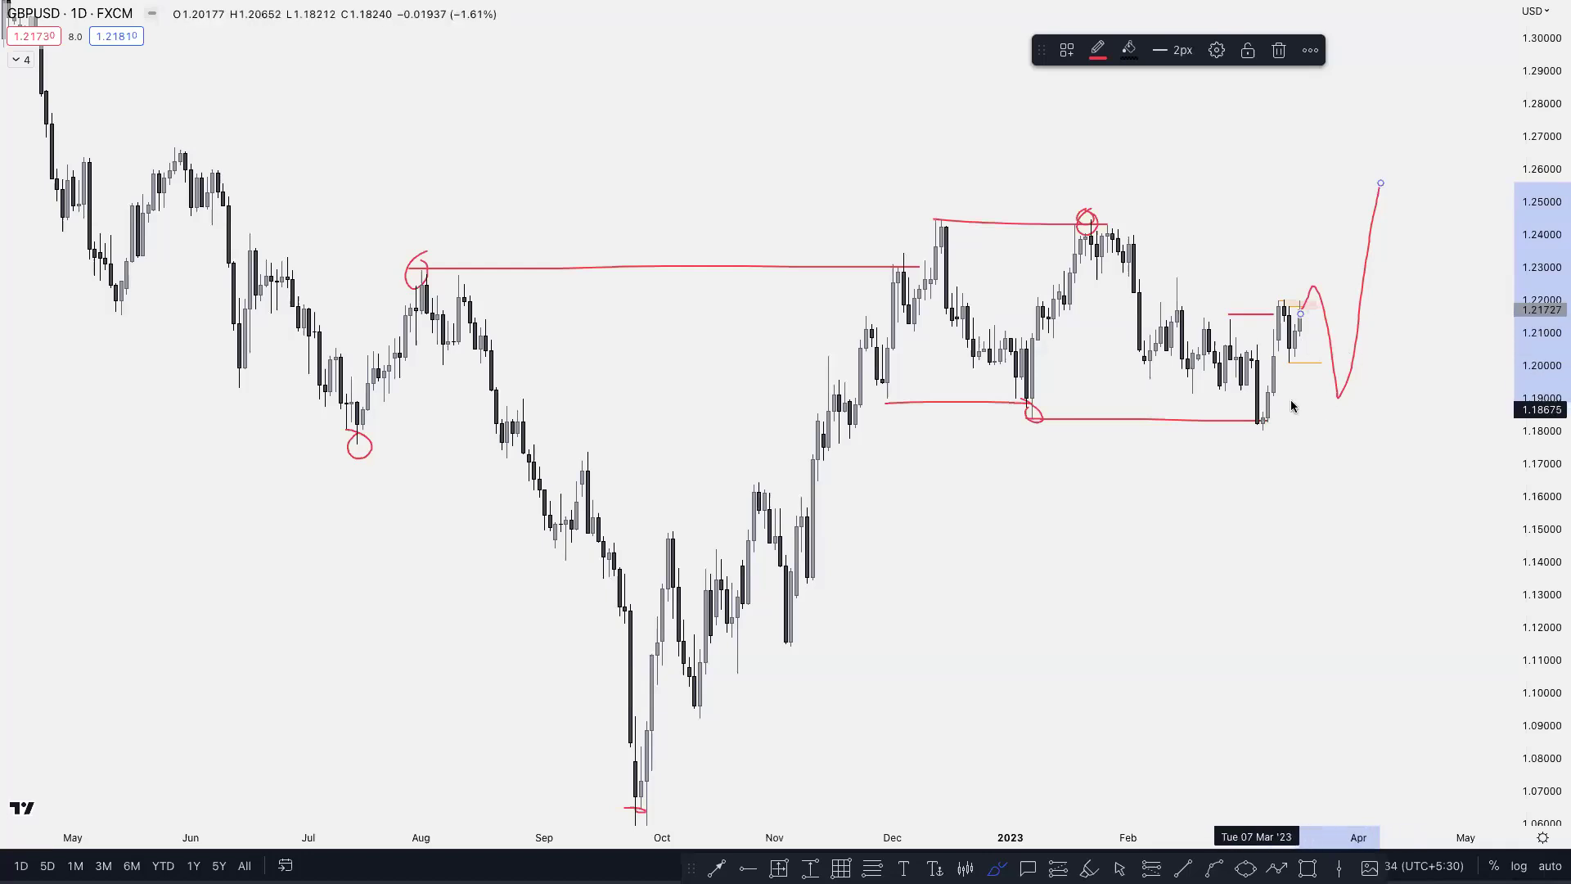
{"action": "left_click", "coordinate": [1320, 218]}
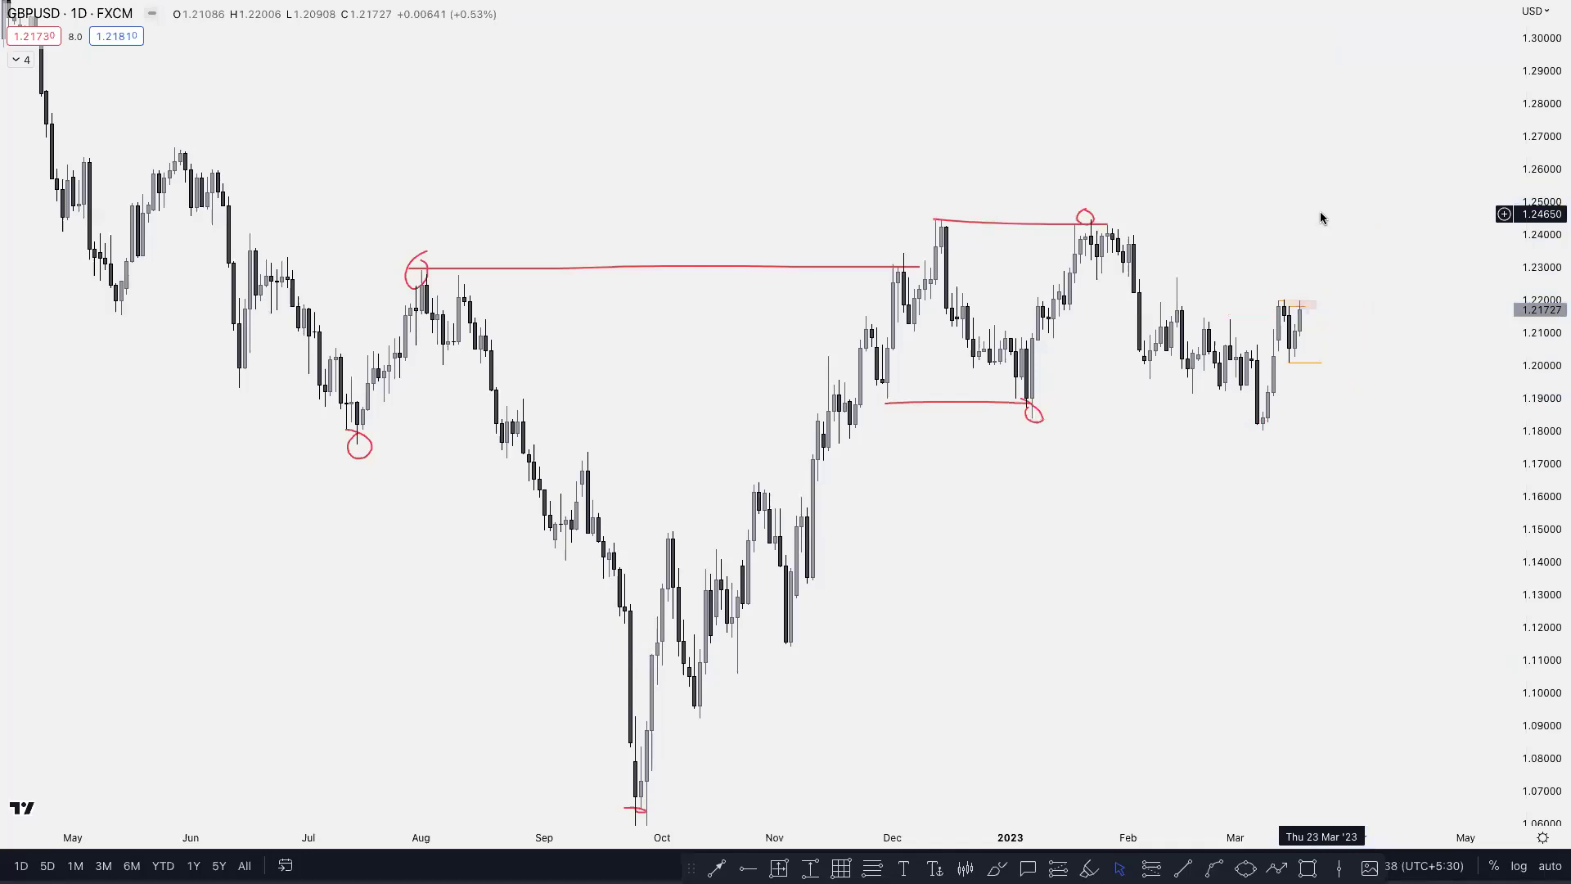
Switch the GBPUSD chart to the 15-minute interval and frame the price action from 10 to 20 March
{"action": "scroll", "coordinate": [1321, 218], "scroll_direction": "up", "scroll_amount": 5}
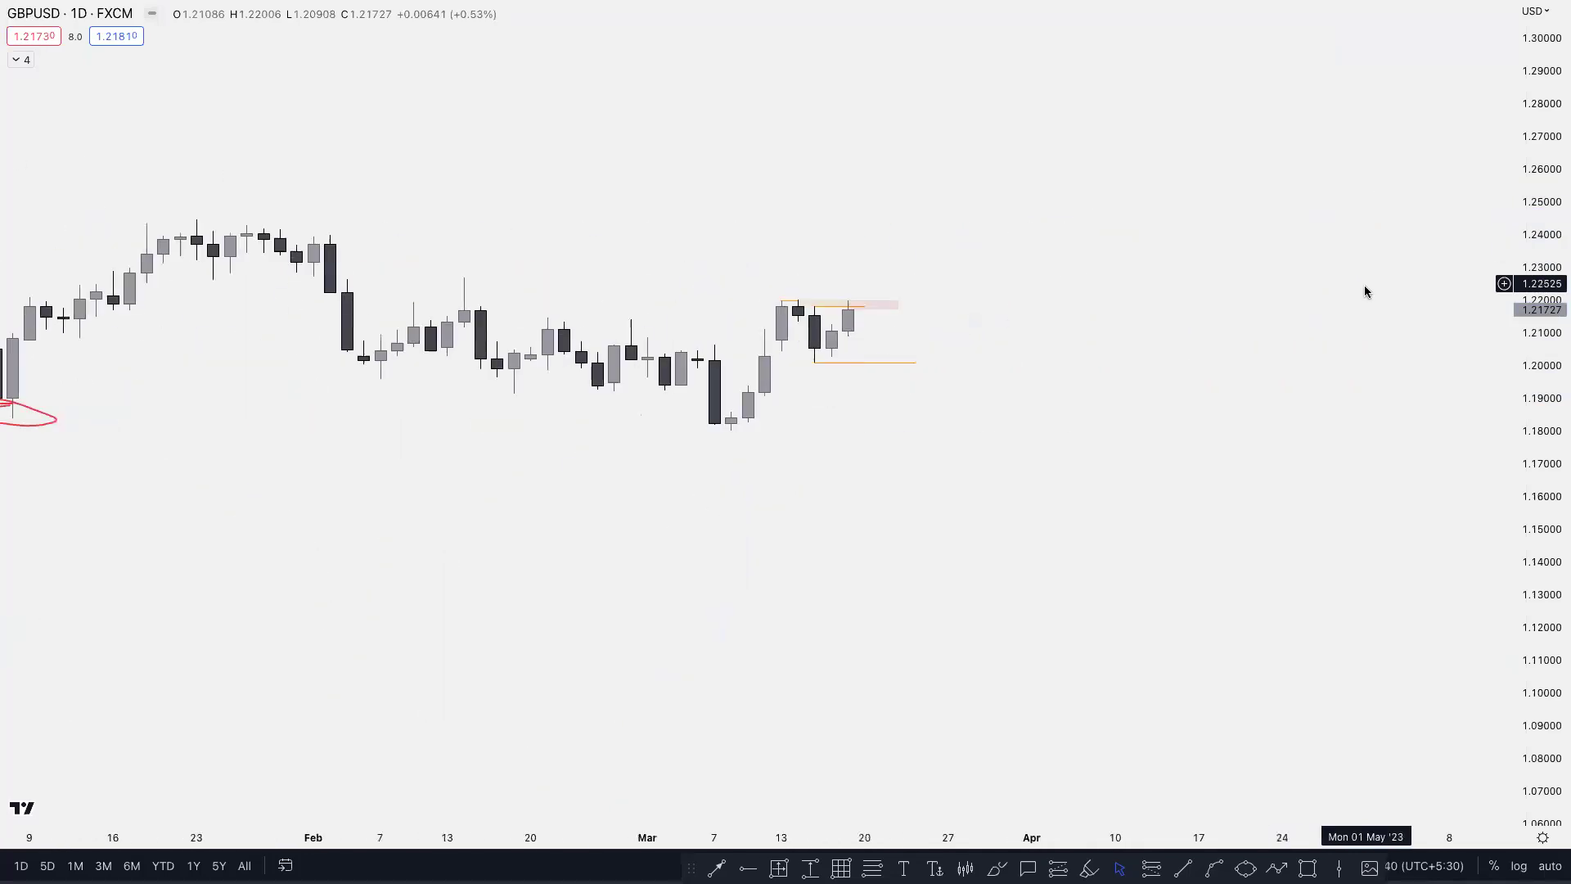
{"action": "type", "text": "15"}
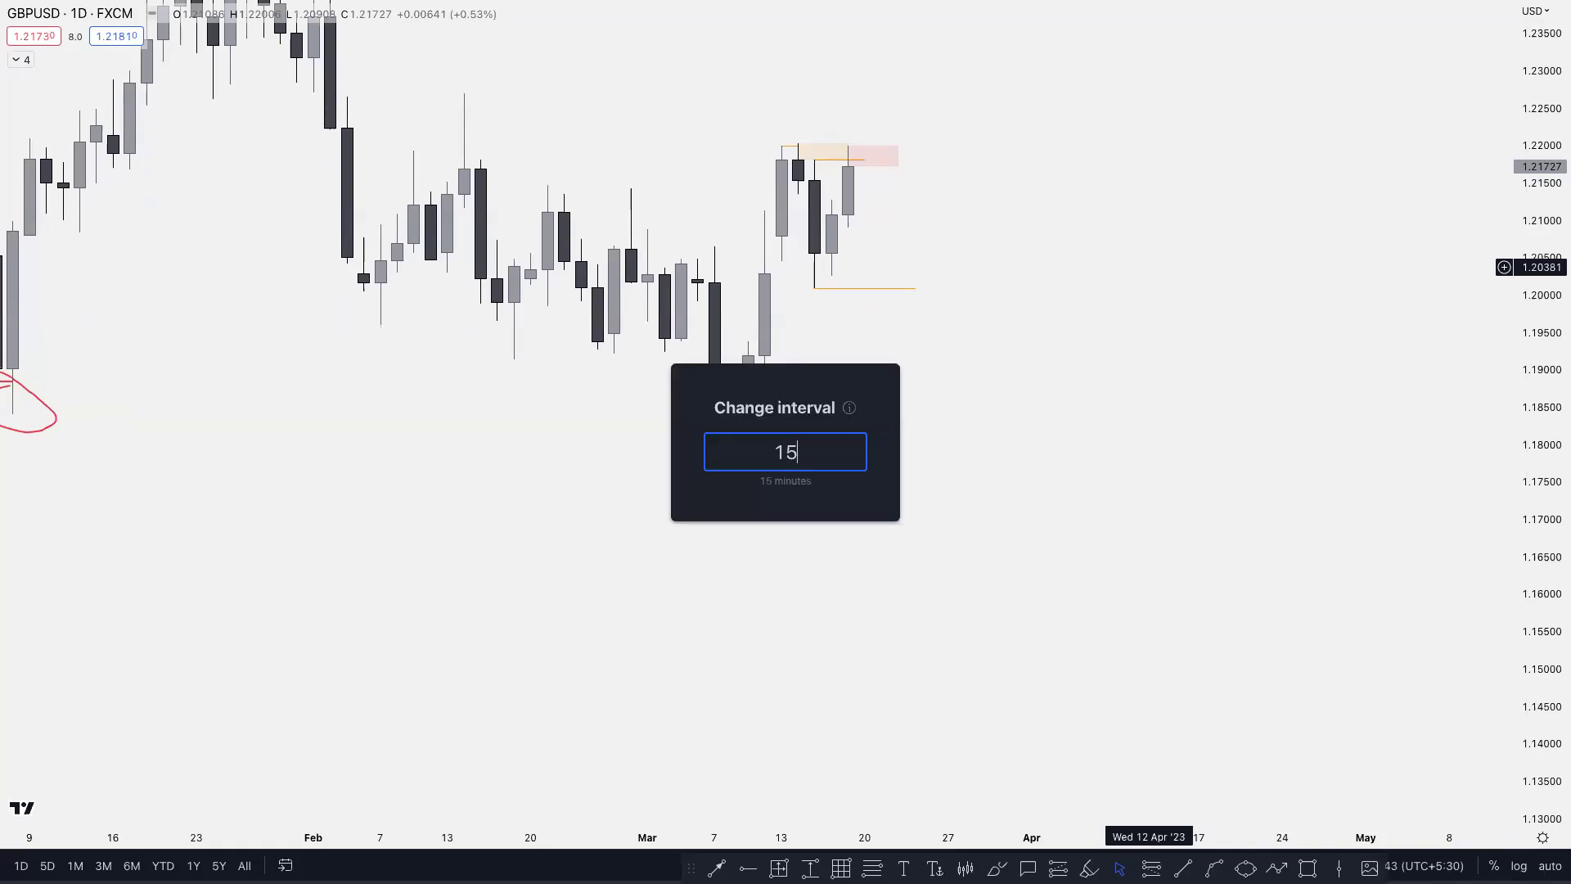
{"action": "key", "text": "Return"}
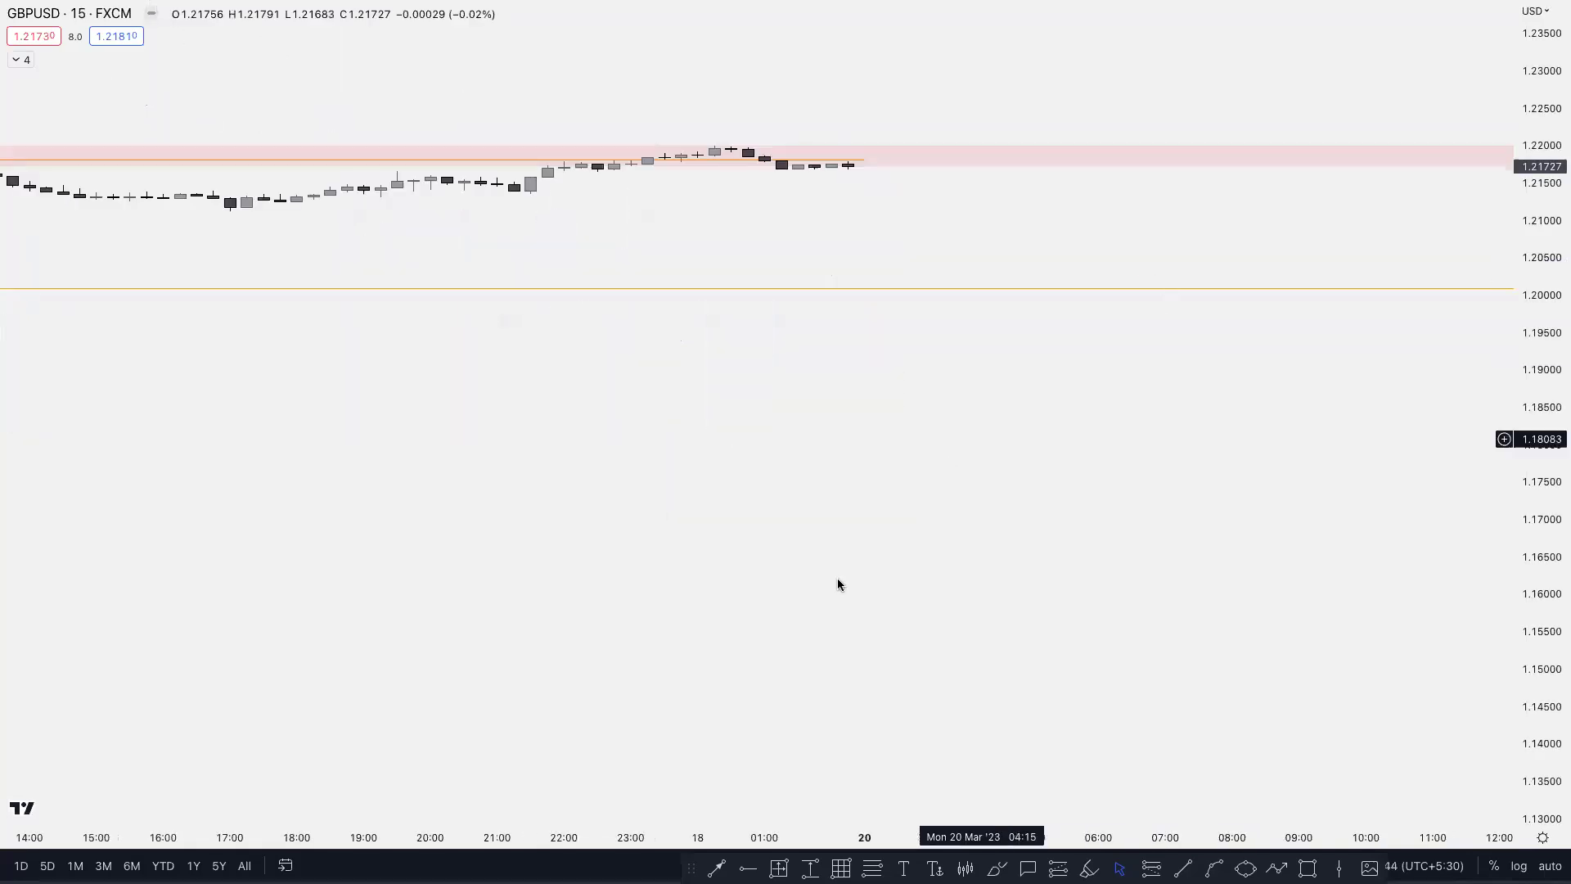
{"action": "left_click", "coordinate": [856, 788]}
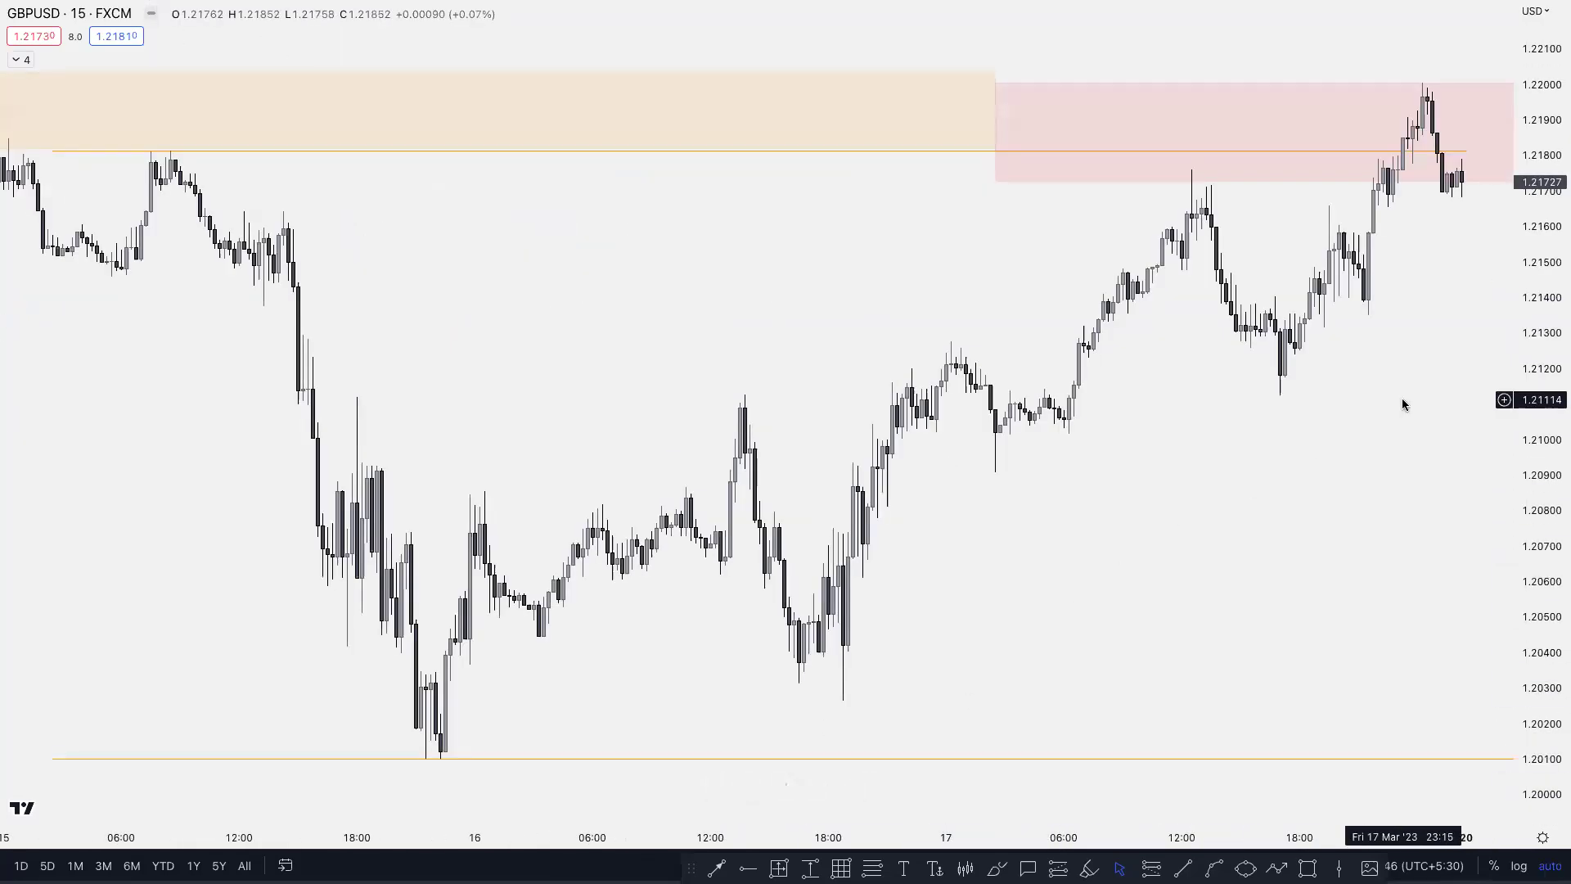
{"action": "scroll", "coordinate": [1402, 400], "scroll_direction": "down", "scroll_amount": 5}
{"action": "left_click_drag", "start_coordinate": [1537, 378], "coordinate": [1537, 411]}
{"action": "left_click_drag", "start_coordinate": [1410, 320], "coordinate": [1101, 480]}
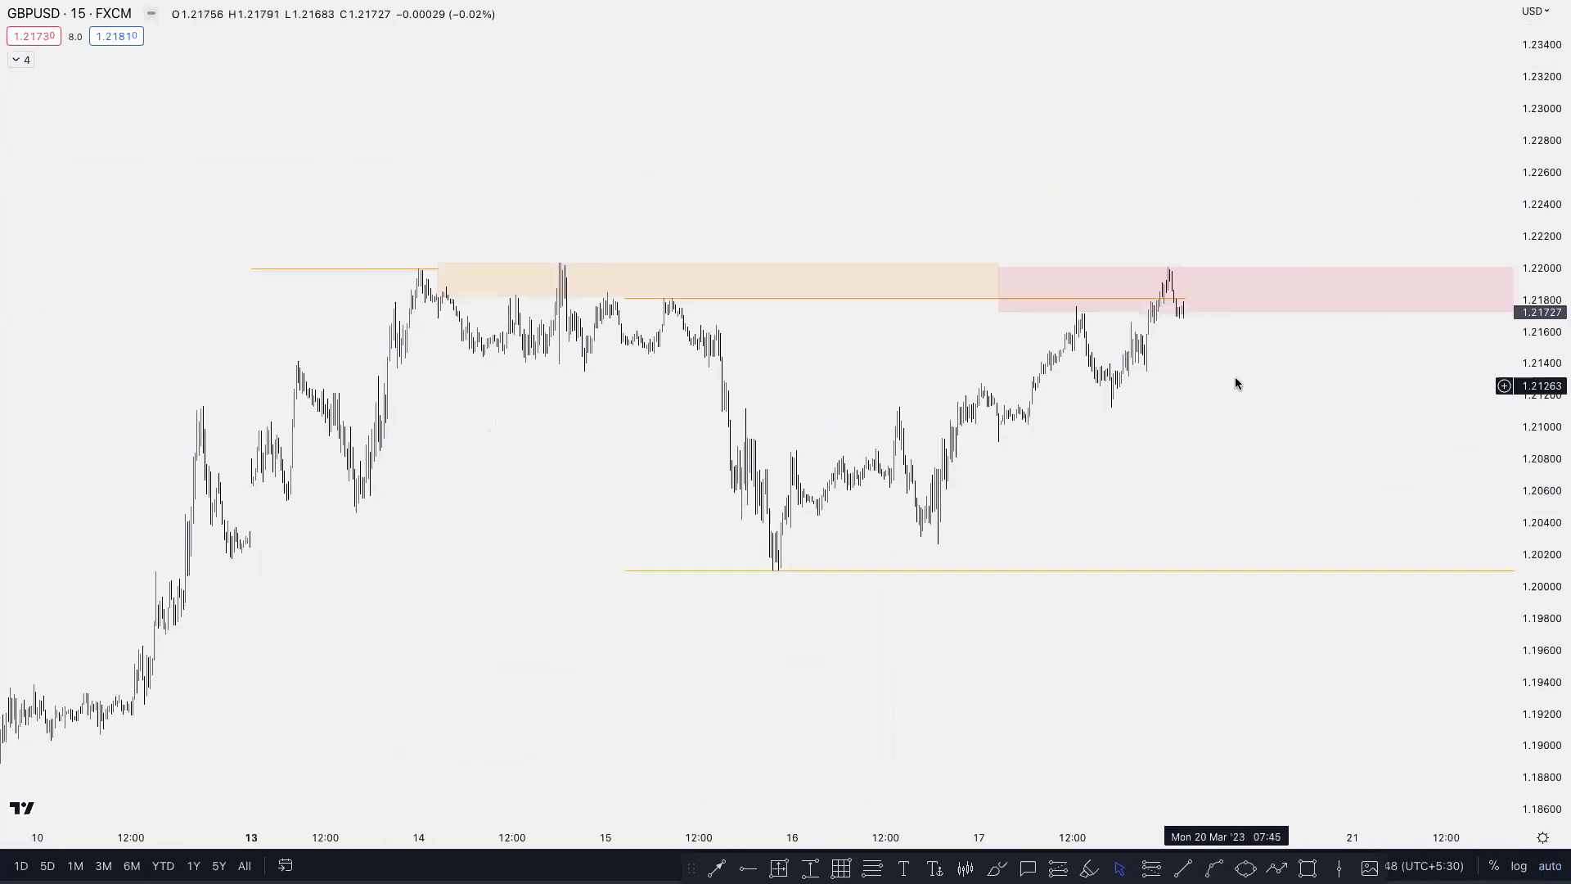
Narrow the light red rectangle so it spans from about 21:30 on 17 March to about 08:00 on 20 March
{"action": "scroll", "coordinate": [1234, 377], "scroll_direction": "up", "scroll_amount": 2}
{"action": "scroll", "coordinate": [1162, 391], "scroll_direction": "up", "scroll_amount": 5}
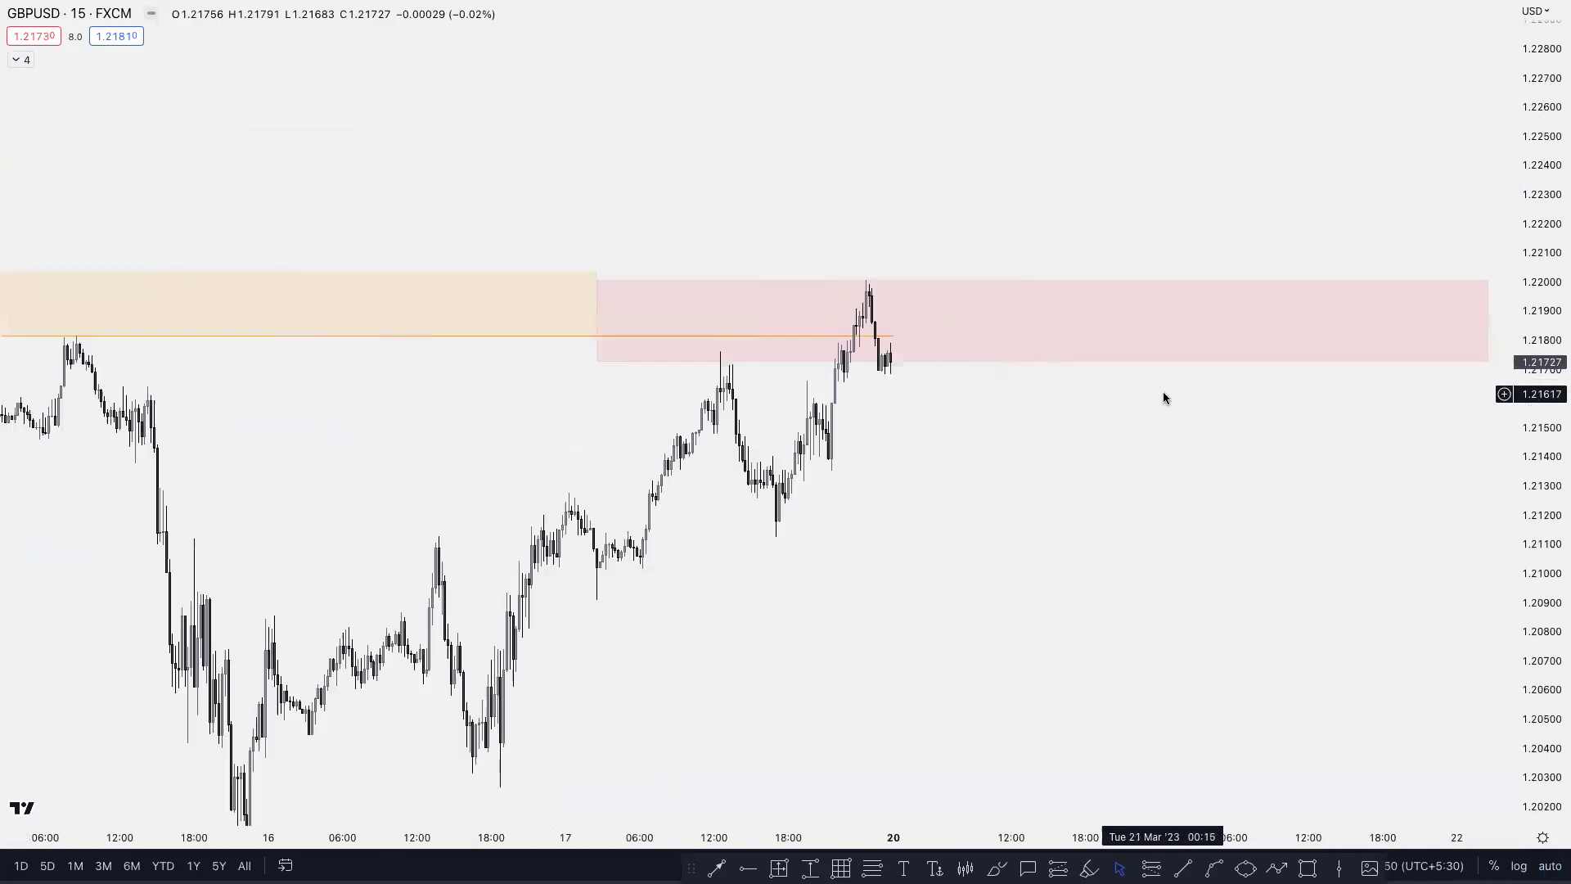
{"action": "left_click_drag", "start_coordinate": [1103, 330], "coordinate": [573, 320]}
{"action": "left_click_drag", "start_coordinate": [207, 320], "coordinate": [444, 324]}
{"action": "left_click_drag", "start_coordinate": [601, 198], "coordinate": [1242, 210]}
{"action": "scroll", "coordinate": [1243, 265], "scroll_direction": "up", "scroll_amount": 2}
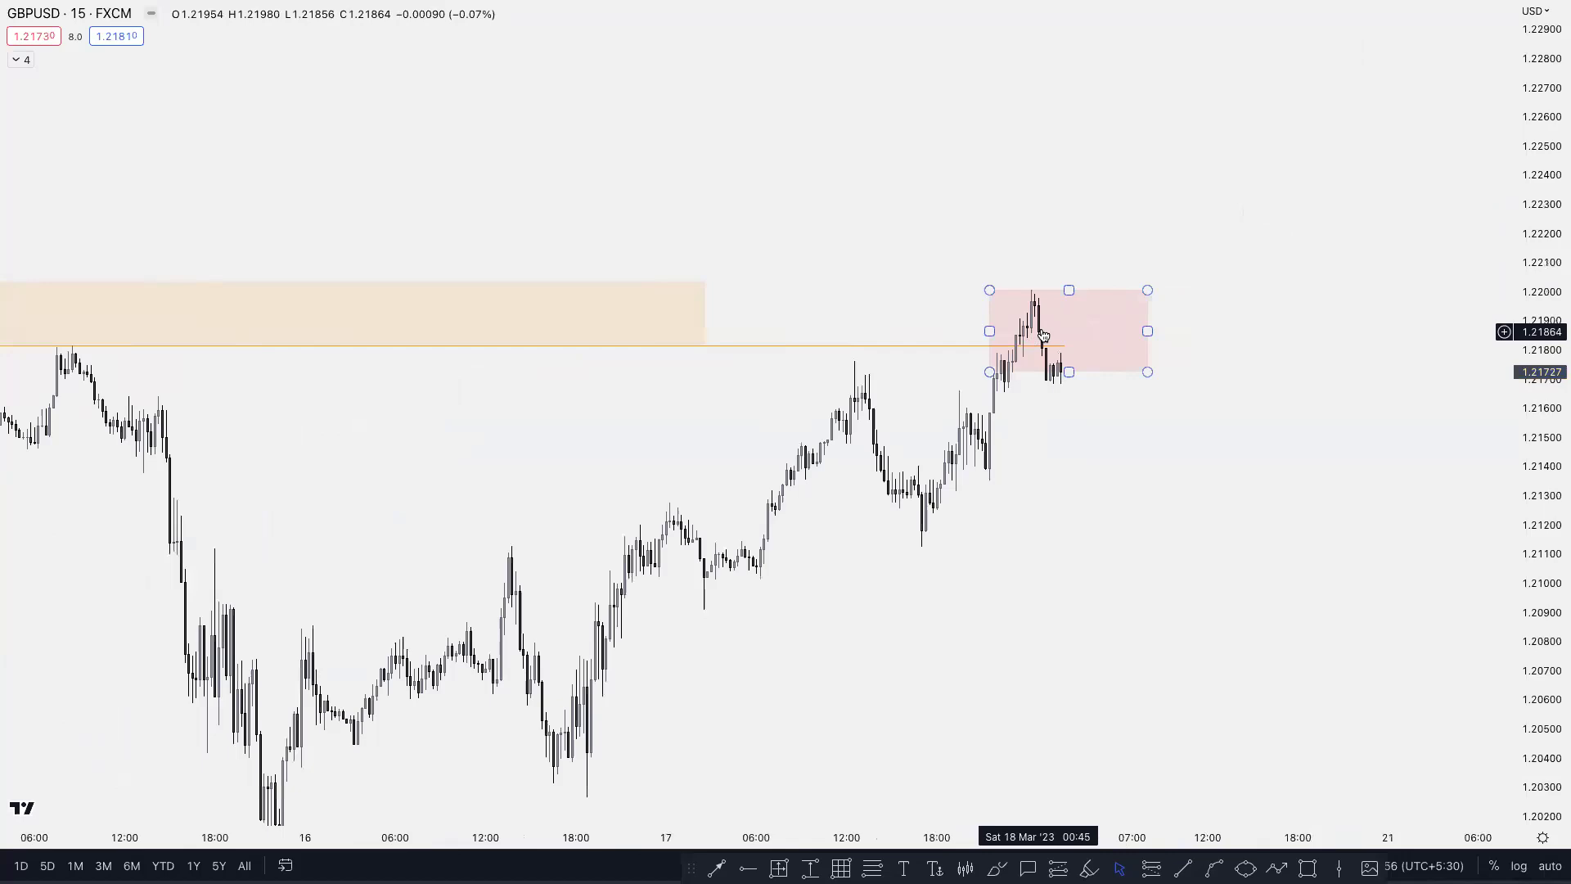
Examine the 15-minute price action inside and just below the light red zone at the 17 March high
{"action": "scroll", "coordinate": [1228, 352], "scroll_direction": "up", "scroll_amount": 1}
{"action": "left_click_drag", "start_coordinate": [1529, 536], "coordinate": [1524, 182]}
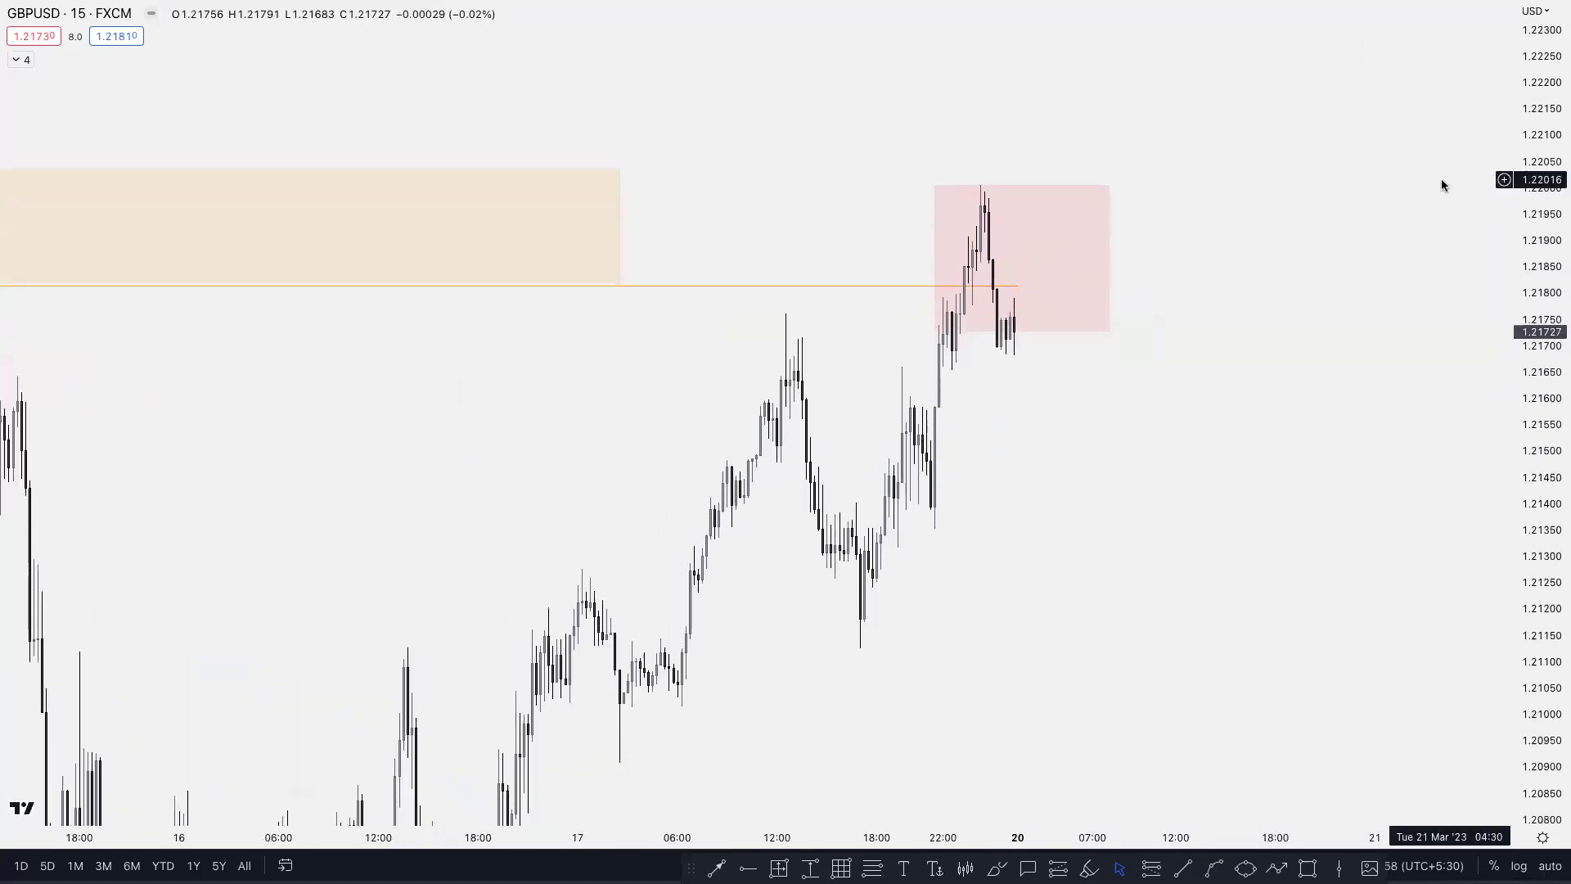
{"action": "left_click_drag", "start_coordinate": [1165, 155], "coordinate": [1318, 344]}
{"action": "scroll", "coordinate": [1319, 344], "scroll_direction": "up", "scroll_amount": 3}
{"action": "left_click_drag", "start_coordinate": [1528, 499], "coordinate": [1522, 312]}
{"action": "left_click_drag", "start_coordinate": [1279, 230], "coordinate": [1347, 125]}
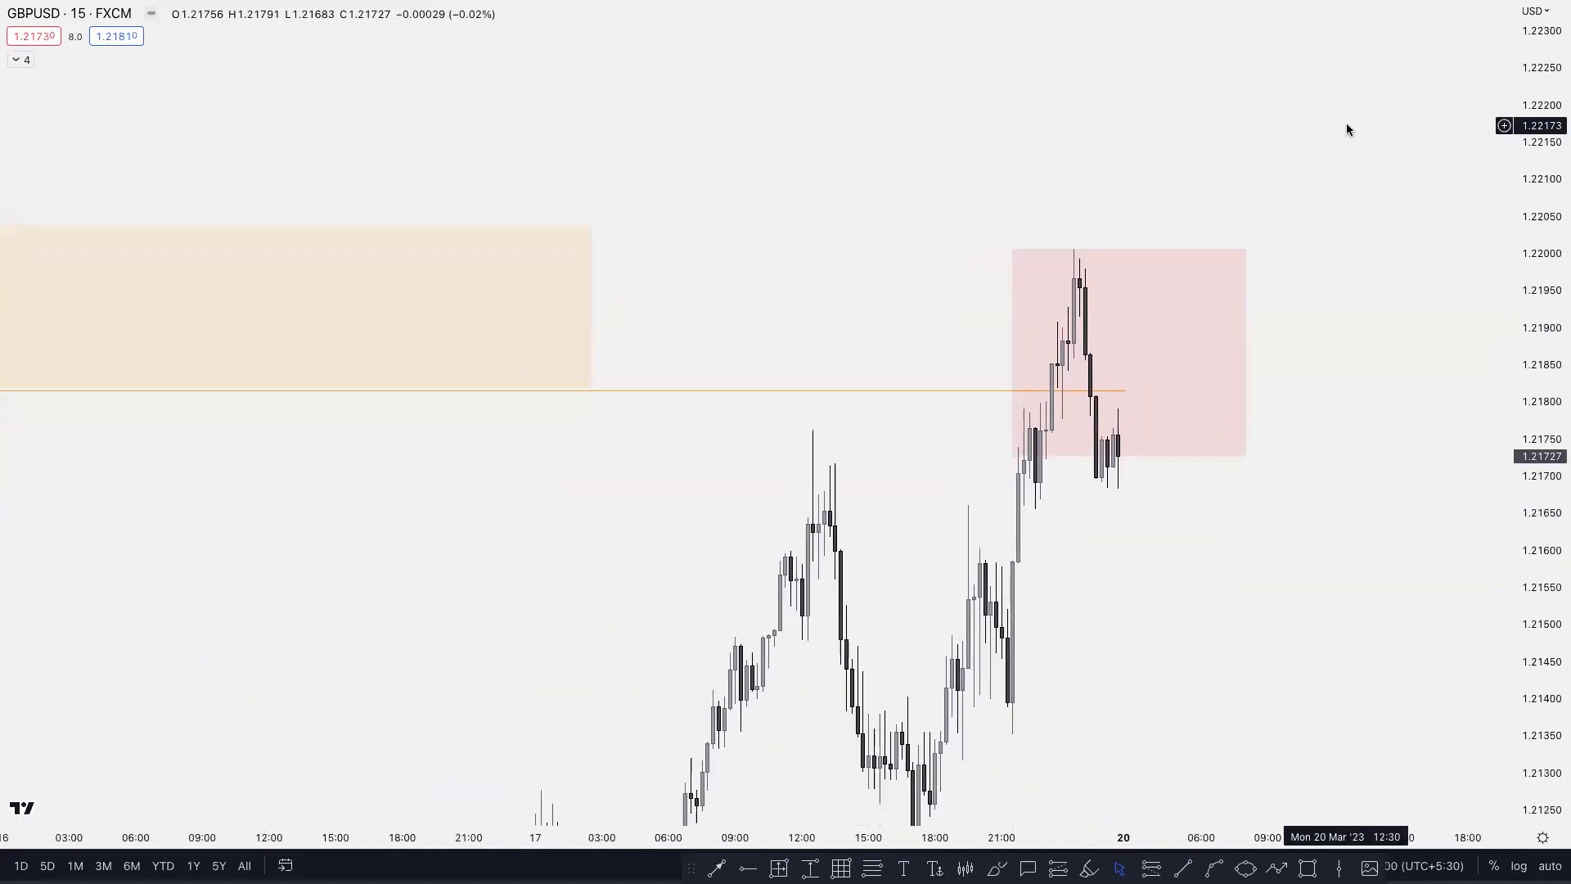
{"action": "scroll", "coordinate": [1309, 163], "scroll_direction": "up", "scroll_amount": 1}
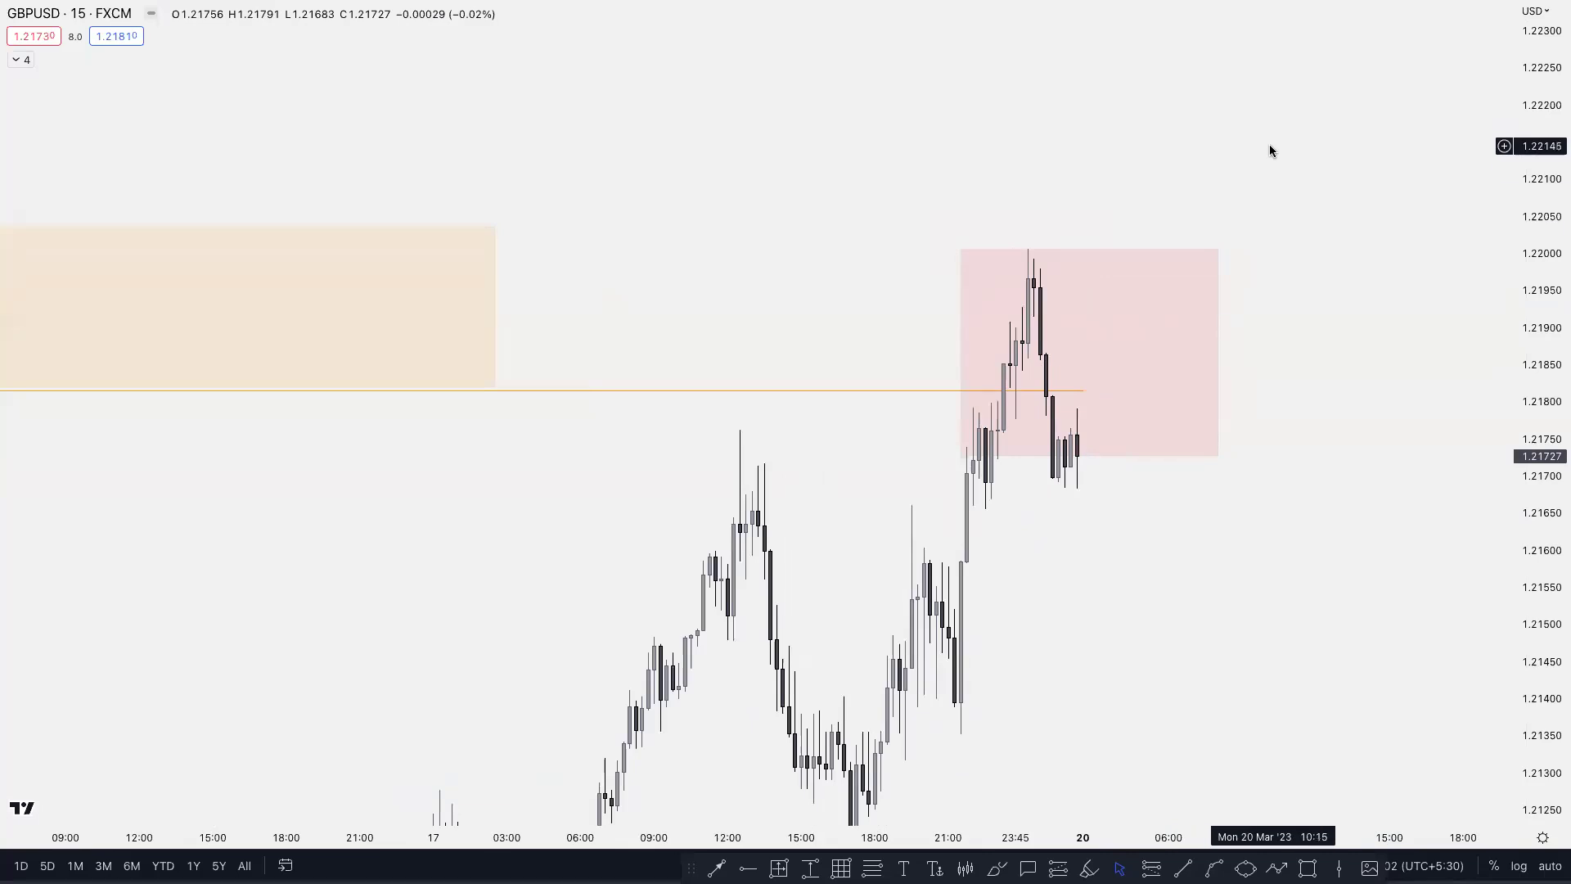
Draw a darker red rectangle over the 18 March 00:15 candle from 1.21858 to 1.22006 and extend it to about 05:00 on 20 March
{"action": "scroll", "coordinate": [1294, 351], "scroll_direction": "up", "scroll_amount": 1}
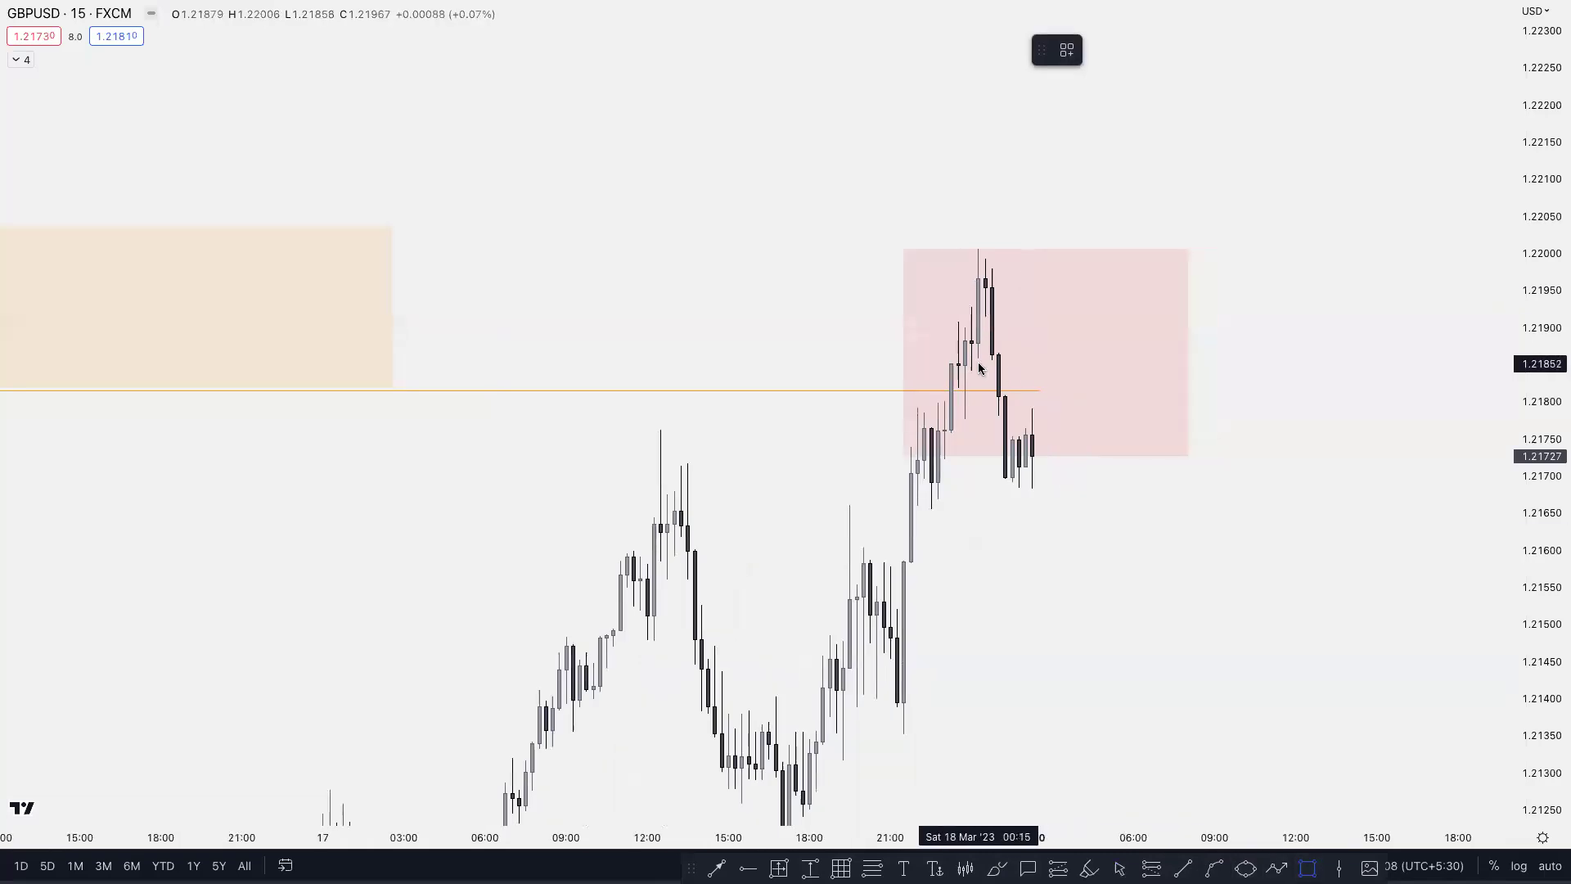
{"action": "left_click_drag", "start_coordinate": [980, 365], "coordinate": [980, 250]}
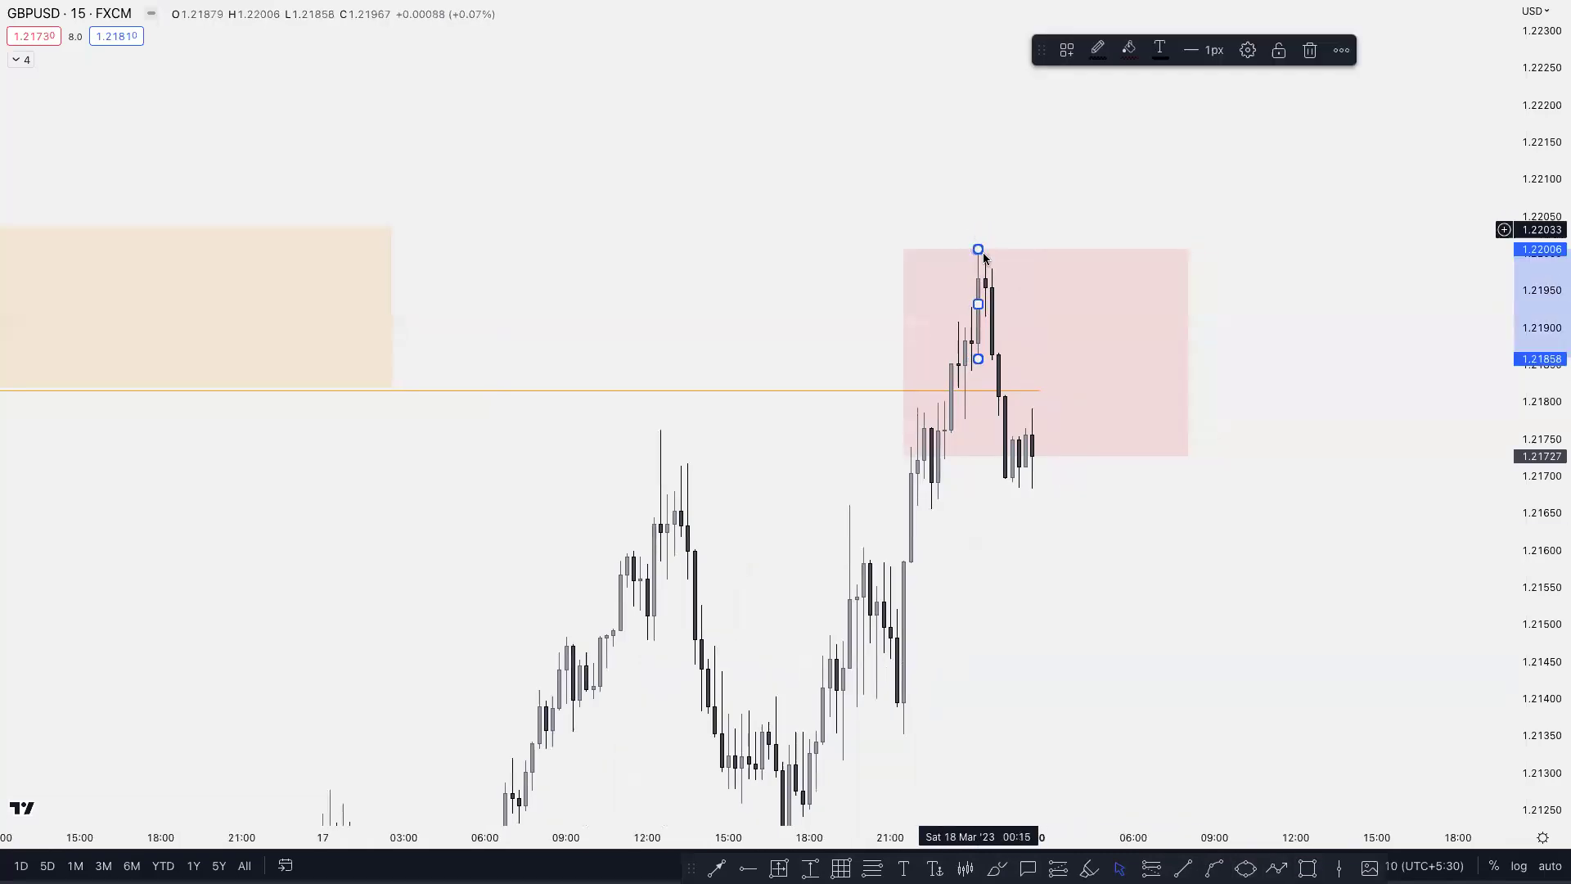
{"action": "left_click_drag", "start_coordinate": [980, 305], "coordinate": [1104, 305]}
{"action": "left_click", "coordinate": [1338, 223]}
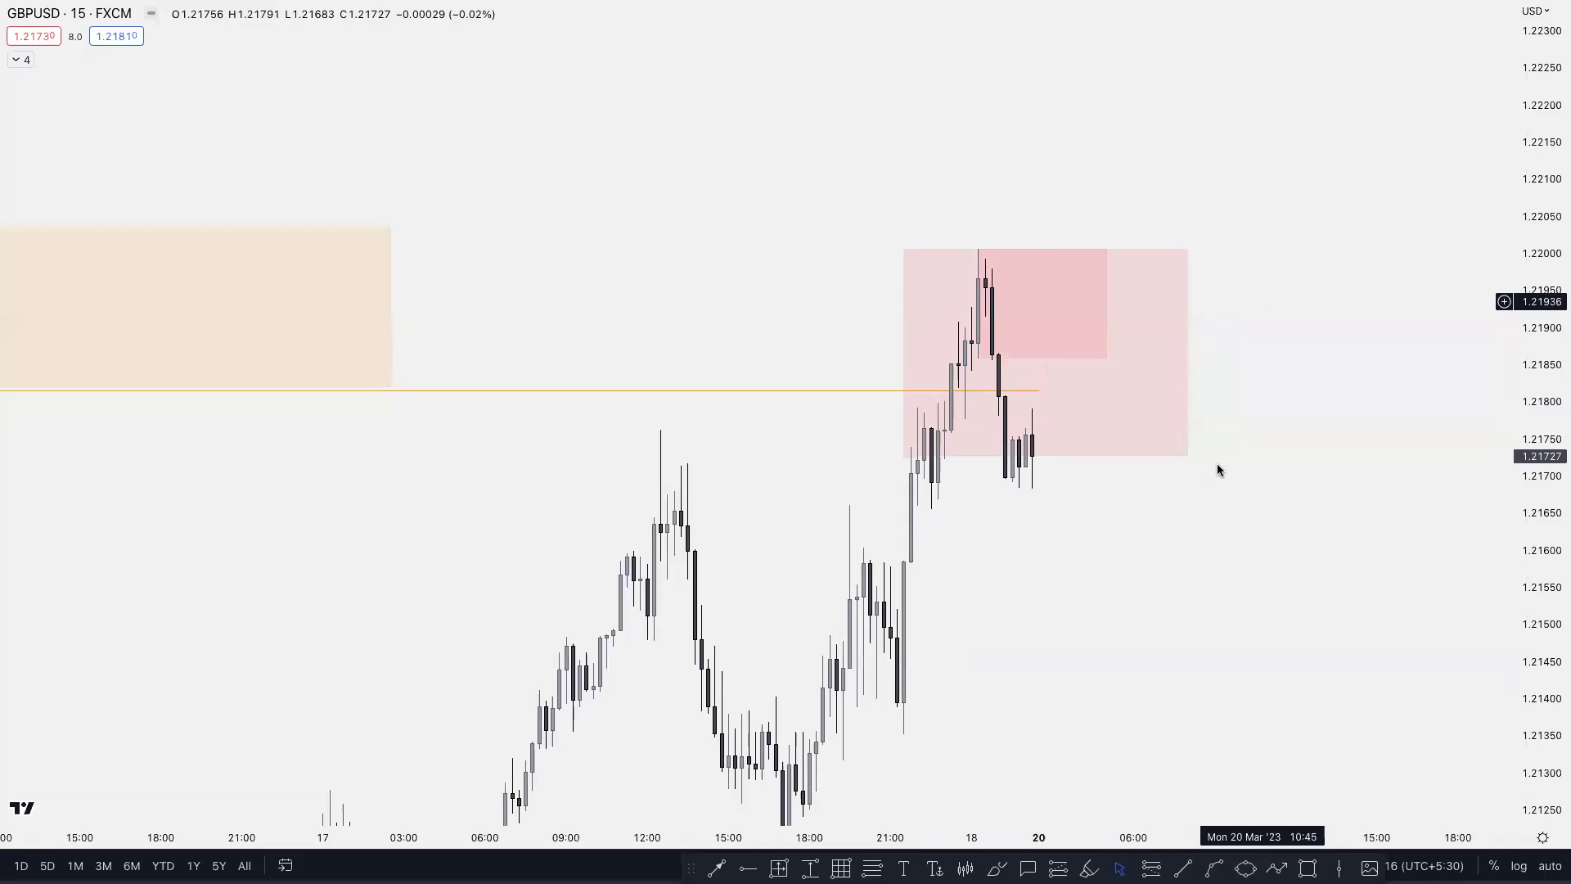
Brush a projected path rising to about 1.2188 and falling to about 1.2125, plus two short lines at about 1.2184 and 1.2186
{"action": "scroll", "coordinate": [1162, 556], "scroll_direction": "up", "scroll_amount": 1}
{"action": "left_click", "coordinate": [997, 868]}
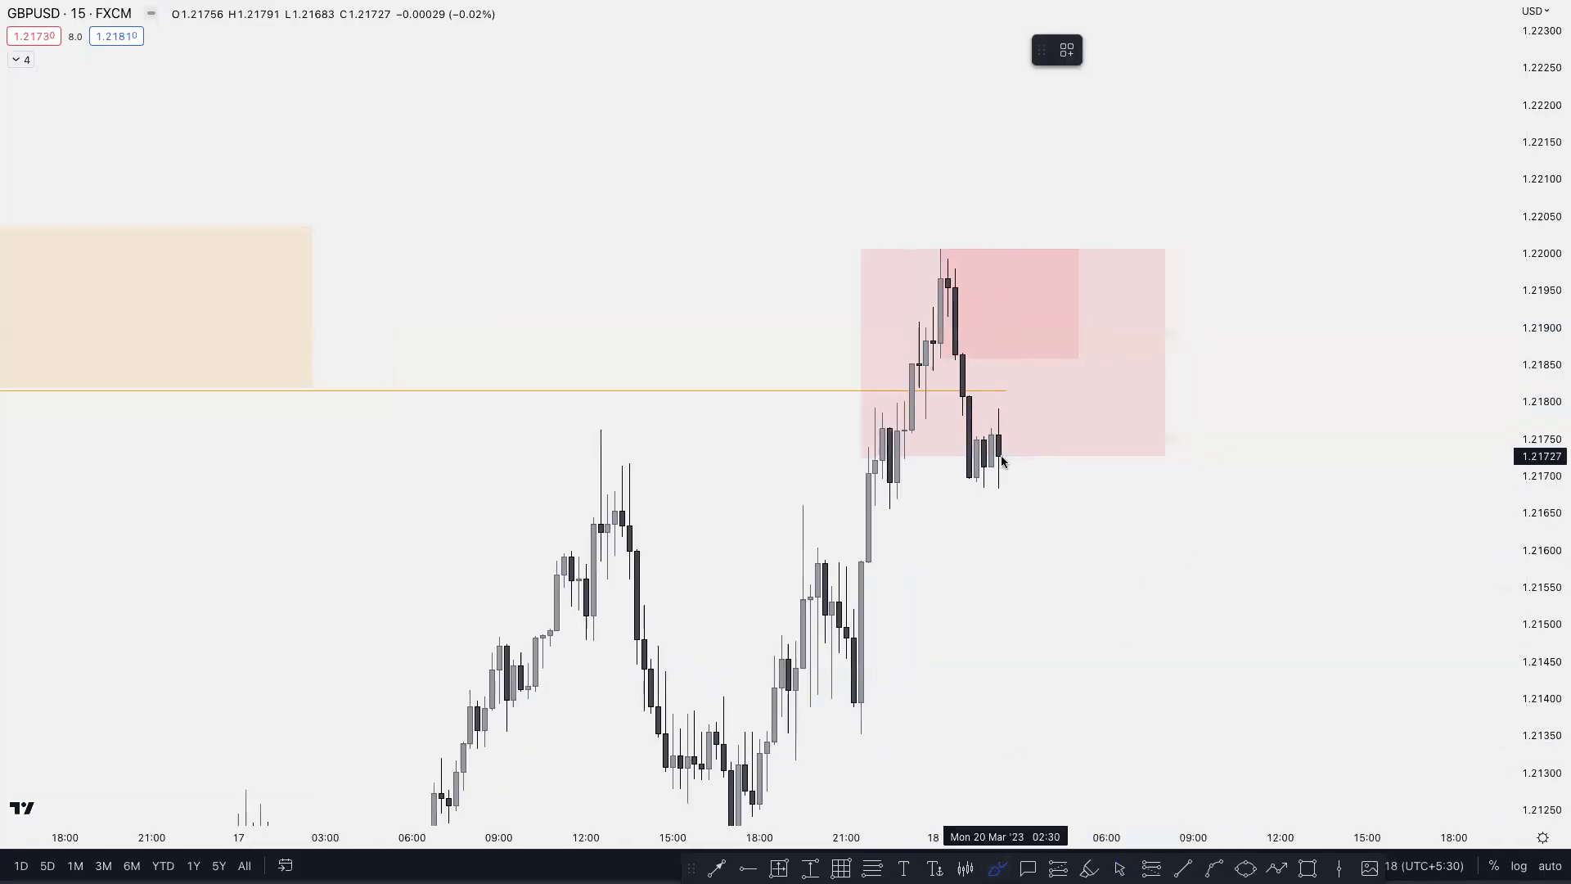
{"action": "left_click_drag", "start_coordinate": [1000, 455], "coordinate": [1040, 354]}
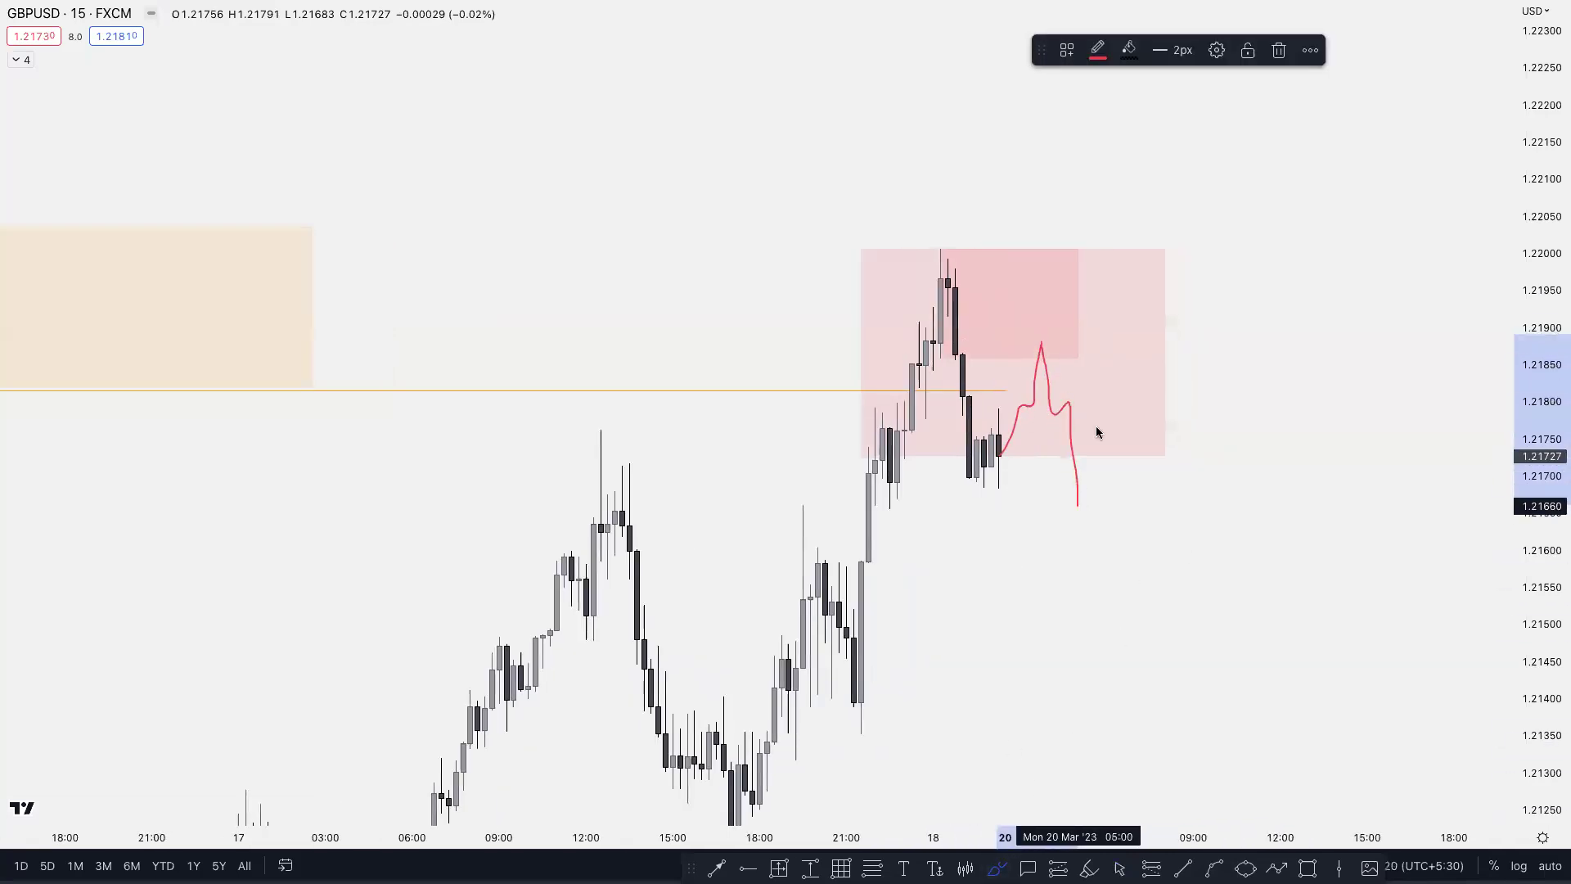
{"action": "left_click_drag", "start_coordinate": [1122, 465], "coordinate": [1134, 812]}
{"action": "mouse_move", "coordinate": [1042, 371]}
{"action": "left_mouse_down"}
{"action": "mouse_move", "coordinate": [1133, 373]}
{"action": "mouse_move", "coordinate": [1144, 356]}
{"action": "mouse_move", "coordinate": [1114, 352]}
{"action": "left_mouse_up"}
Narrow the light red rectangle so it spans from 22:30 on 17 March to 06:15 on 20 March
{"action": "left_click", "coordinate": [1329, 262]}
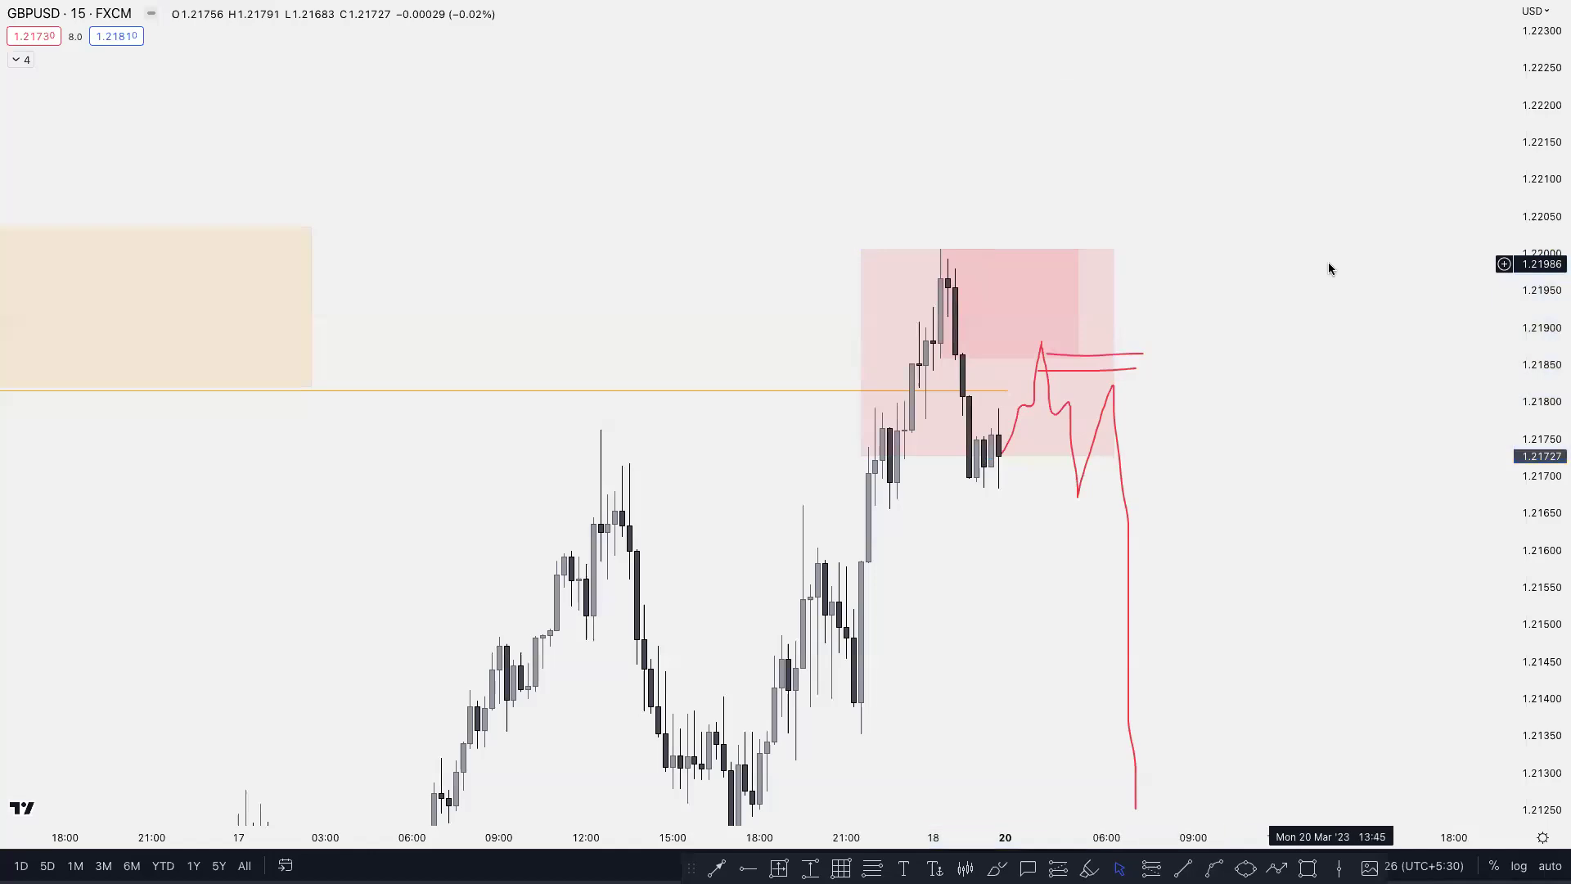
{"action": "left_click_drag", "start_coordinate": [862, 353], "coordinate": [889, 353]}
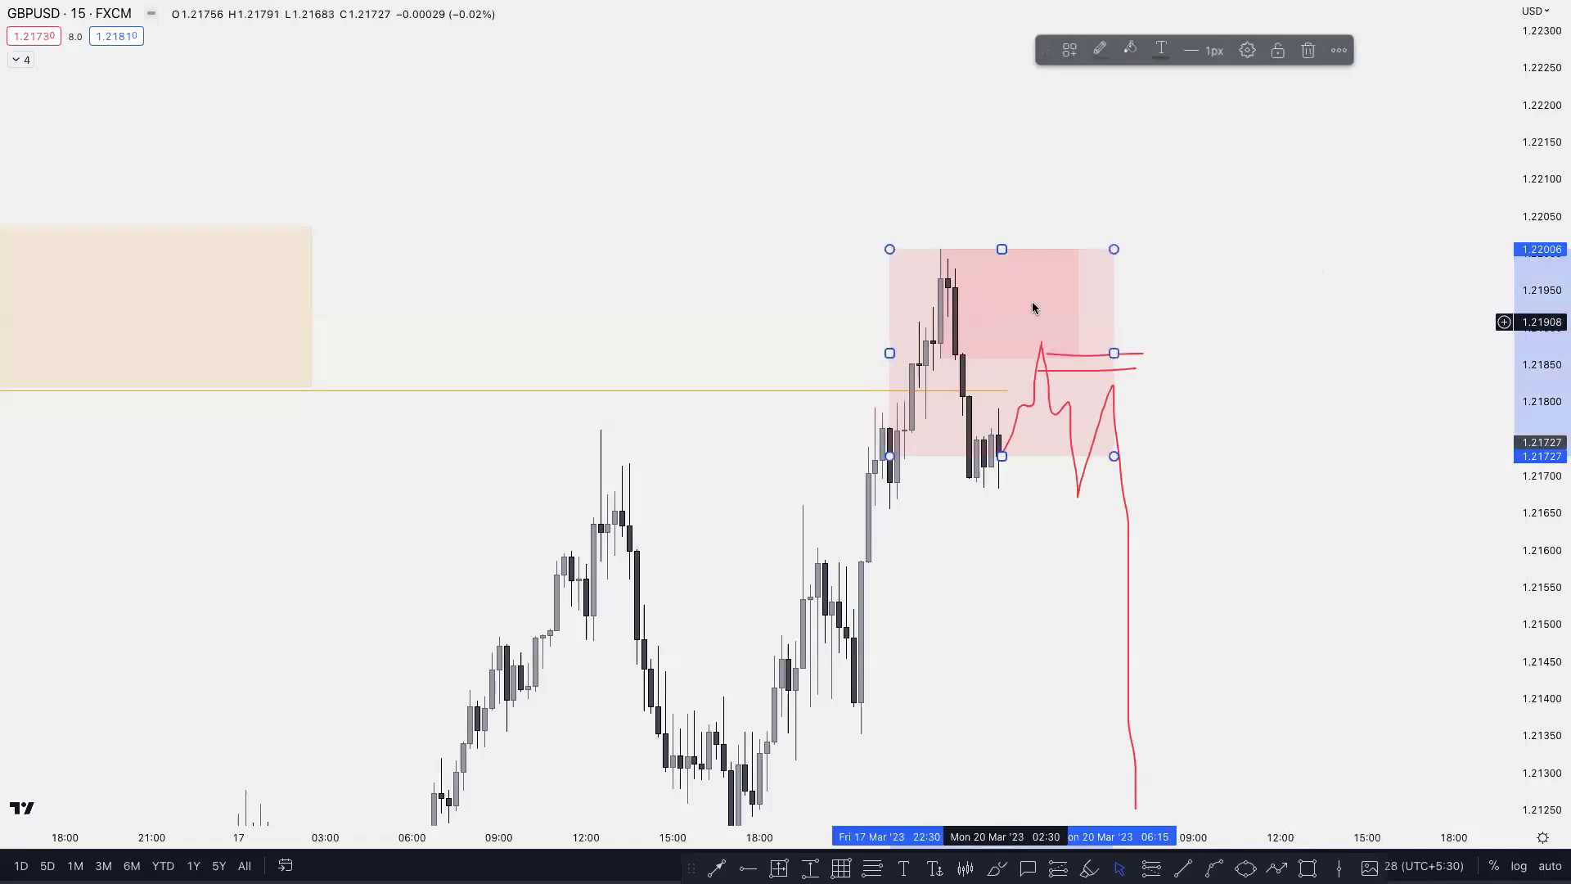
Brush an alternative path climbing to about 1.2218 with lines at about 1.2192 and 1.2174, and undo these strokes
{"action": "left_click", "coordinate": [995, 866]}
{"action": "mouse_move", "coordinate": [982, 473]}
{"action": "left_mouse_down"}
{"action": "mouse_move", "coordinate": [1033, 327]}
{"action": "mouse_move", "coordinate": [1157, 241]}
{"action": "mouse_move", "coordinate": [1179, 198]}
{"action": "mouse_move", "coordinate": [1265, 425]}
{"action": "mouse_move", "coordinate": [1337, 118]}
{"action": "left_mouse_up"}
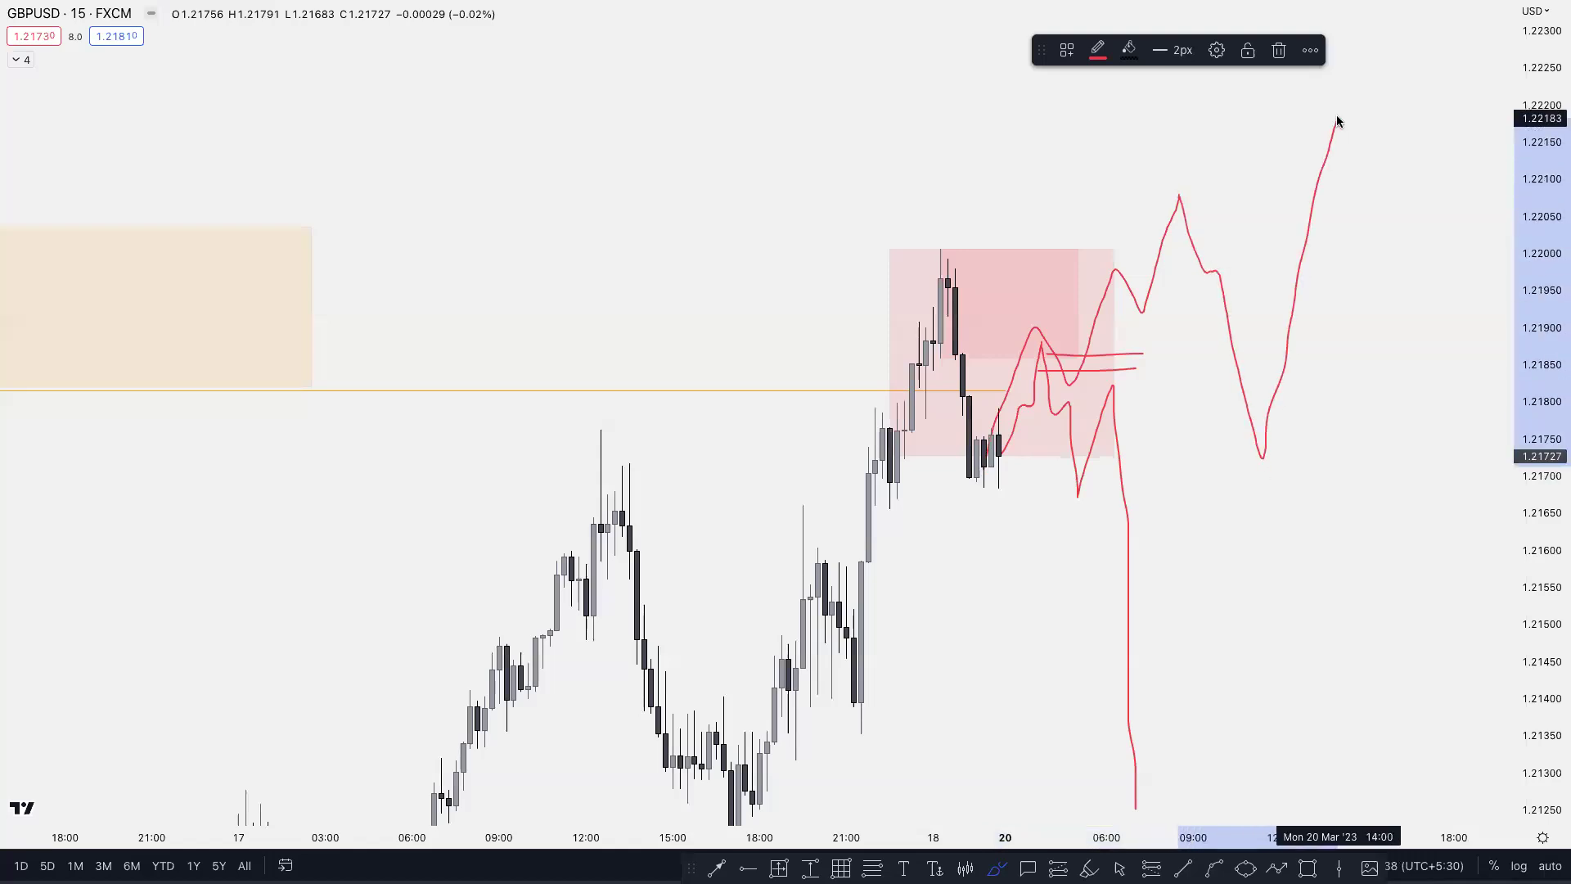
{"action": "left_click_drag", "start_coordinate": [1105, 323], "coordinate": [1195, 307]}
{"action": "left_click_drag", "start_coordinate": [998, 450], "coordinate": [1244, 448]}
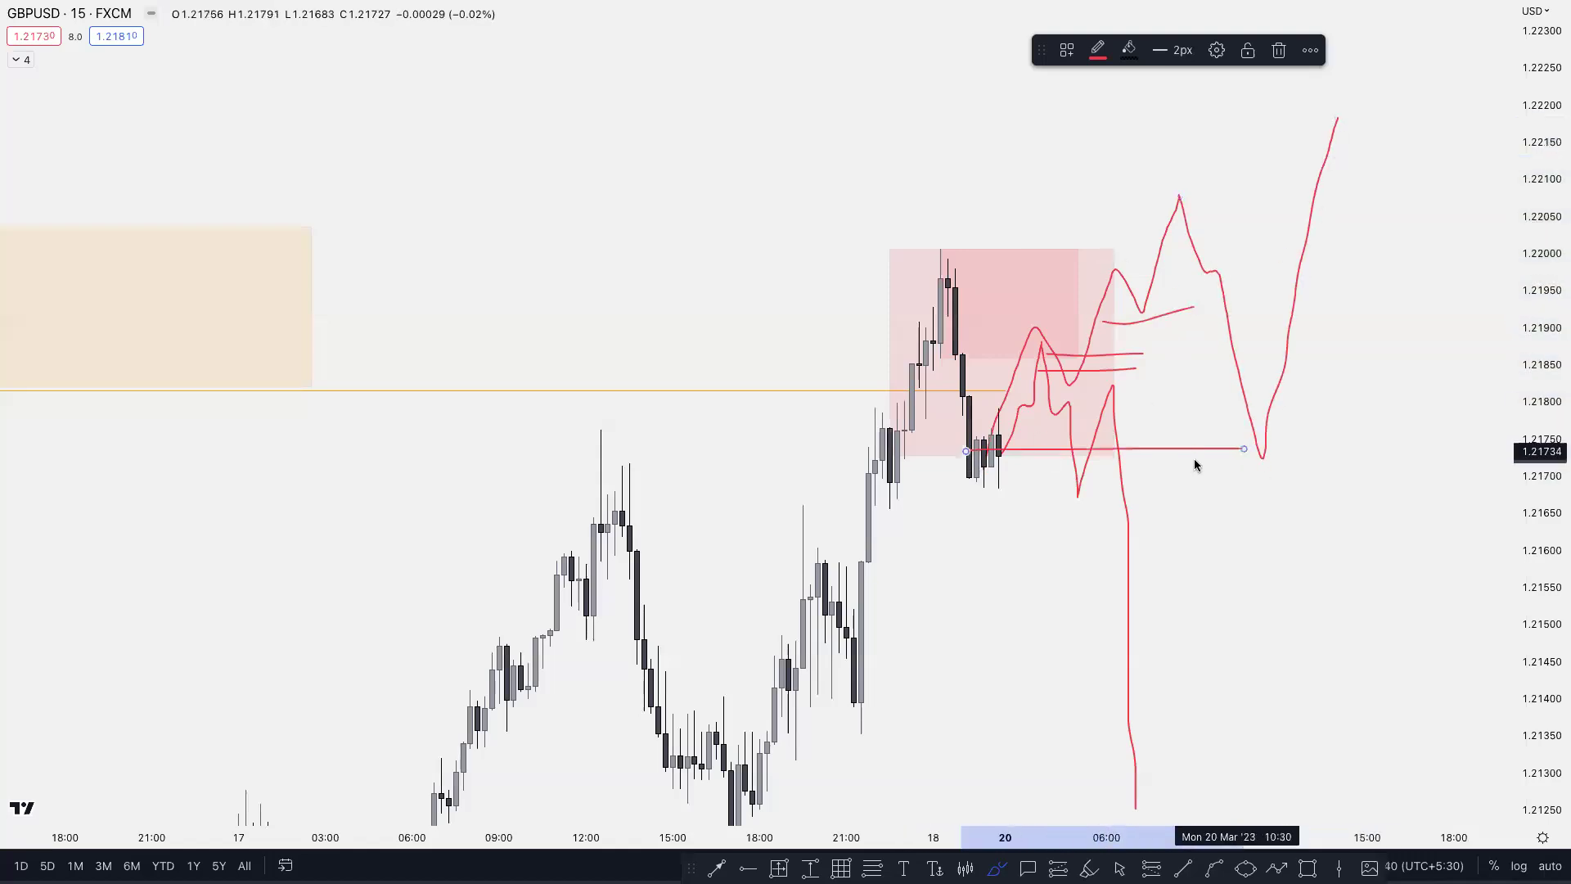
{"action": "left_click_drag", "start_coordinate": [1051, 469], "coordinate": [1274, 470]}
{"action": "key", "text": "ctrl+z"}
{"action": "key", "text": "ctrl+z"}
{"action": "key", "text": "ctrl+z"}
{"action": "key", "text": "ctrl+z"}
{"action": "key", "text": "ctrl+z"}
{"action": "key", "text": "ctrl+z"}
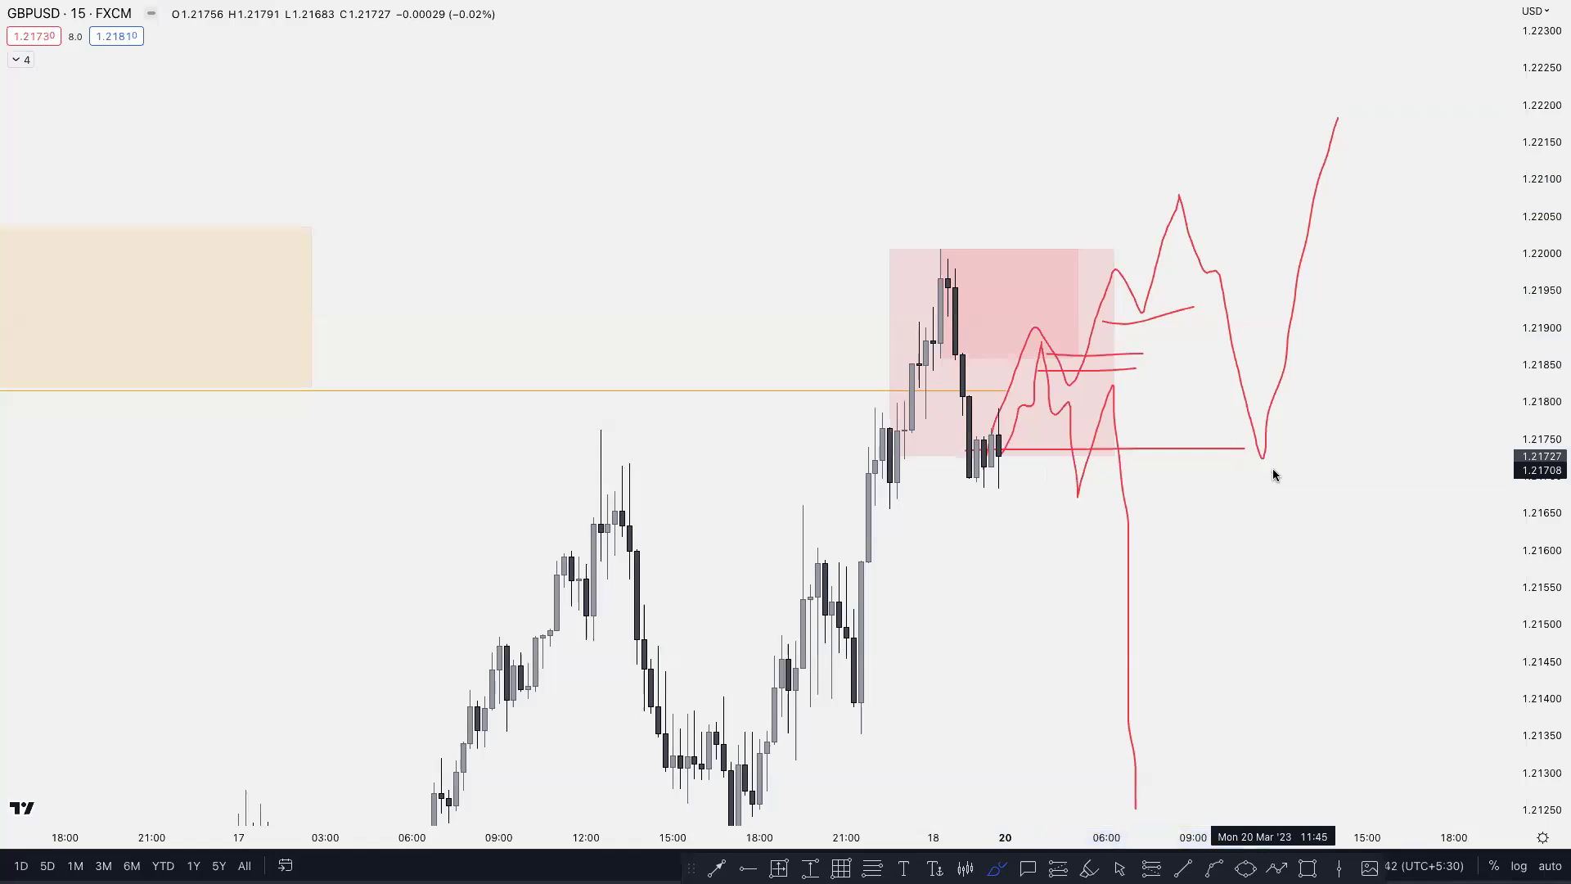
Narrow the light red rectangle again so it starts at about 23:30 on 17 March
{"action": "left_click", "coordinate": [861, 352]}
{"action": "left_click_drag", "start_coordinate": [861, 351], "coordinate": [919, 353]}
{"action": "left_click", "coordinate": [1263, 297]}
Brush two lines at about 1.2138 and 1.2134 from the late 17 March low and a path rising from them to about 1.2218
{"action": "scroll", "coordinate": [1264, 290], "scroll_direction": "down", "scroll_amount": 3}
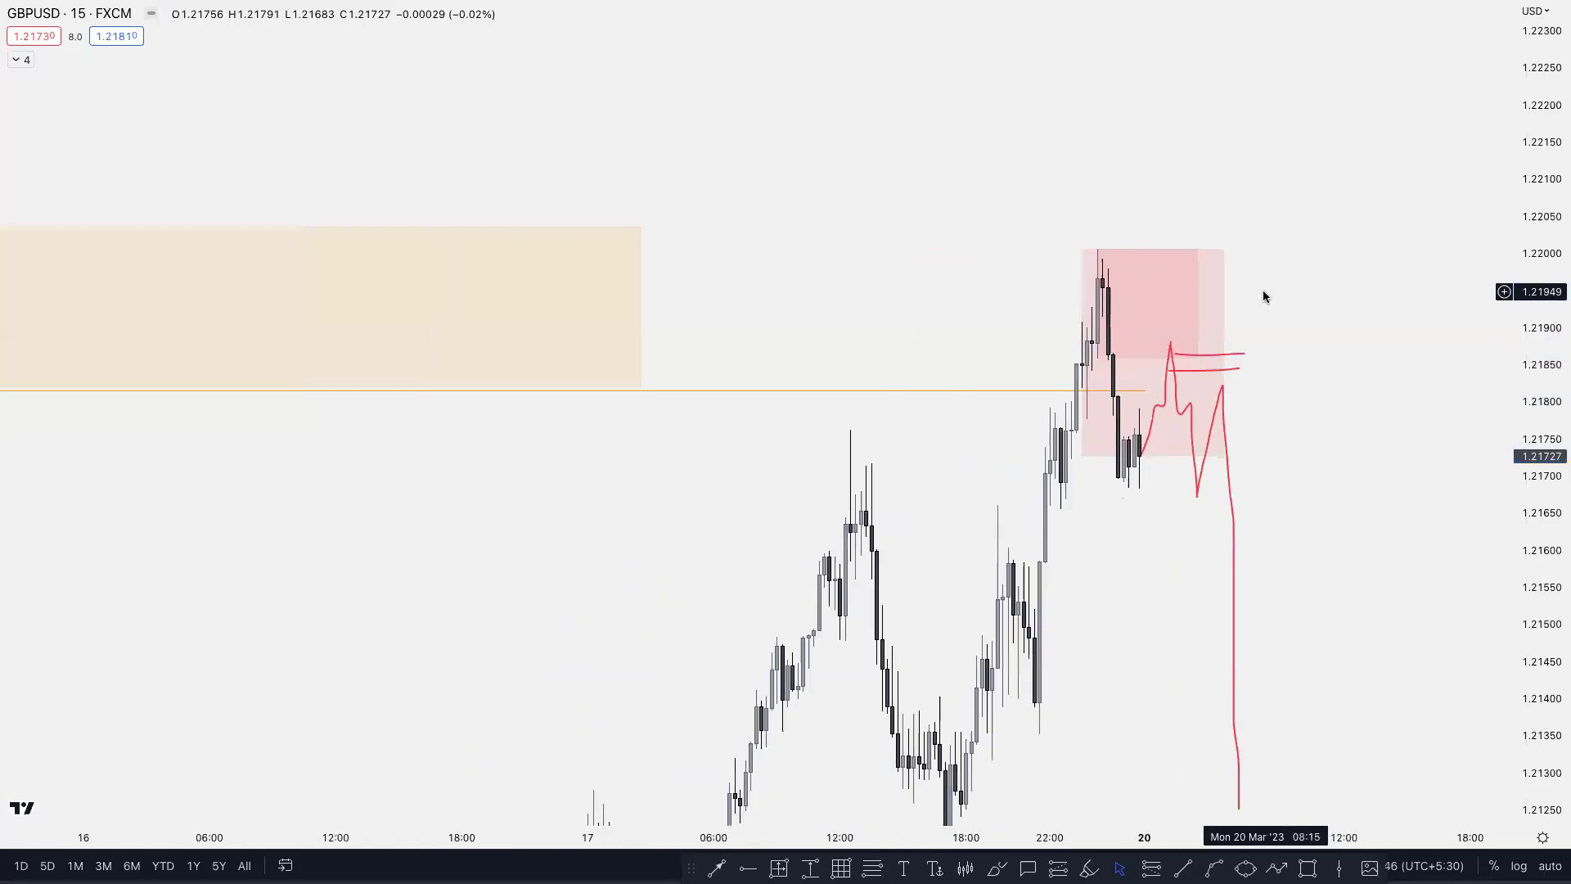
{"action": "left_click_drag", "start_coordinate": [1550, 216], "coordinate": [1440, 488]}
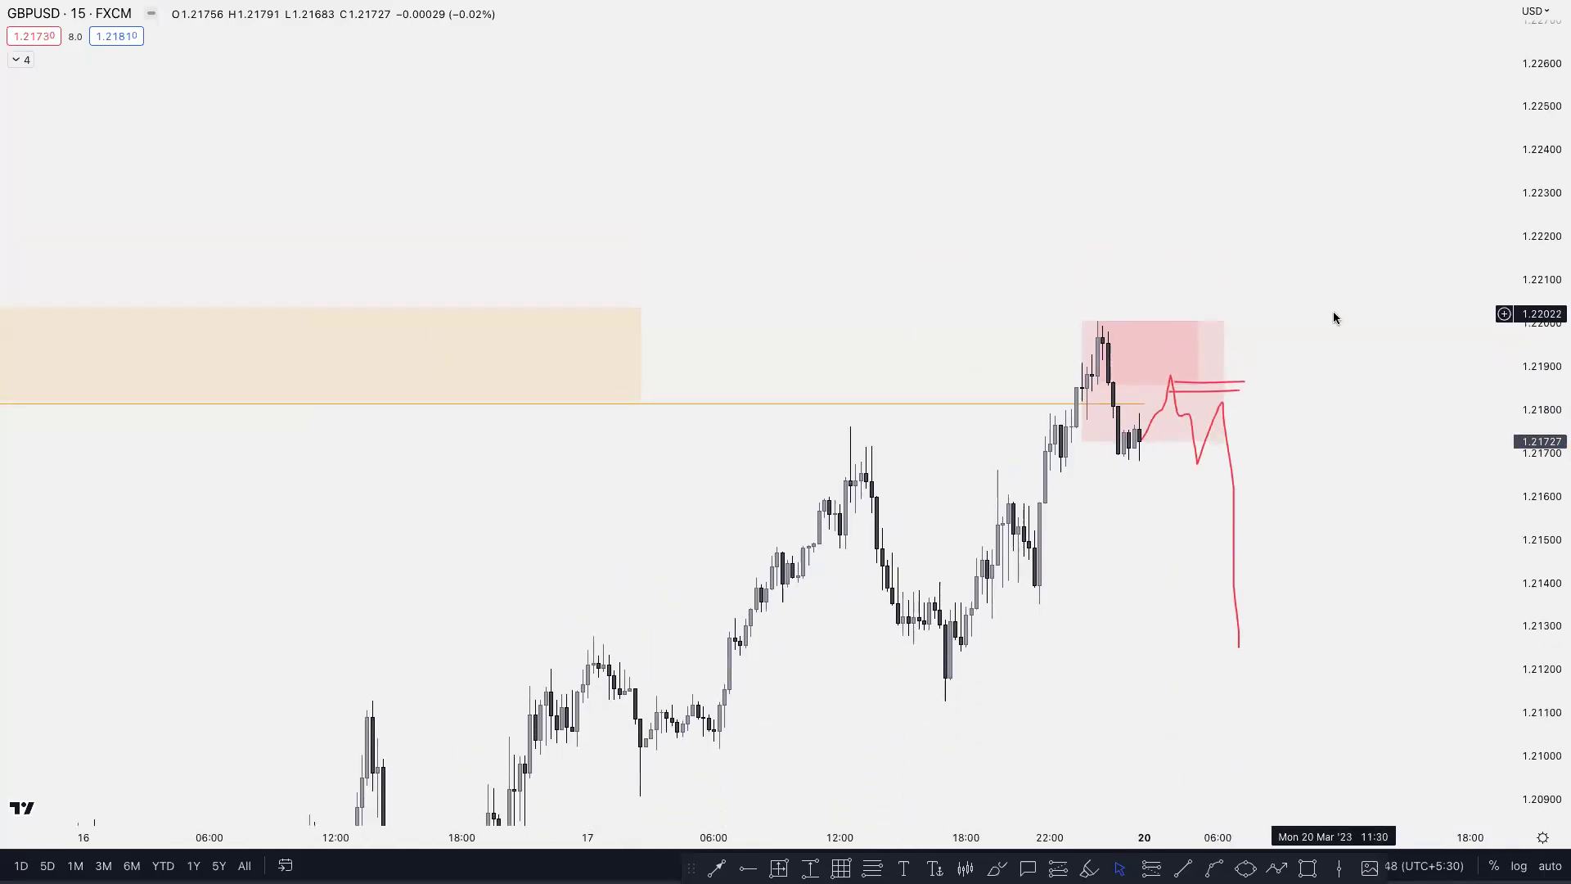
{"action": "scroll", "coordinate": [1333, 318], "scroll_direction": "down", "scroll_amount": 2}
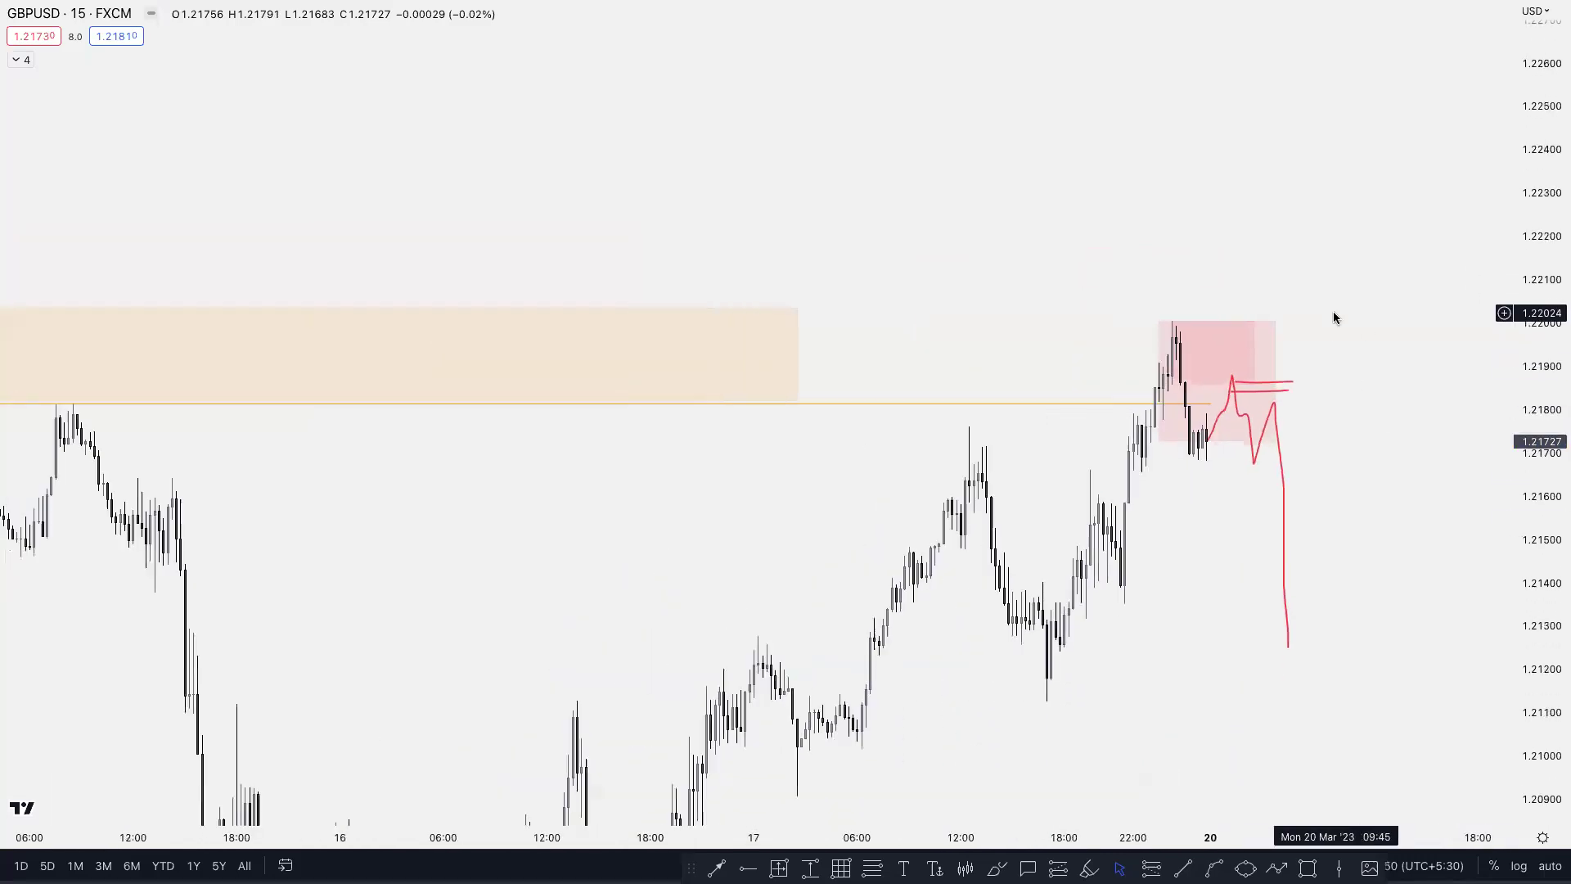
{"action": "left_click_drag", "start_coordinate": [1192, 484], "coordinate": [1248, 335]}
{"action": "scroll", "coordinate": [1235, 260], "scroll_direction": "up", "scroll_amount": 1}
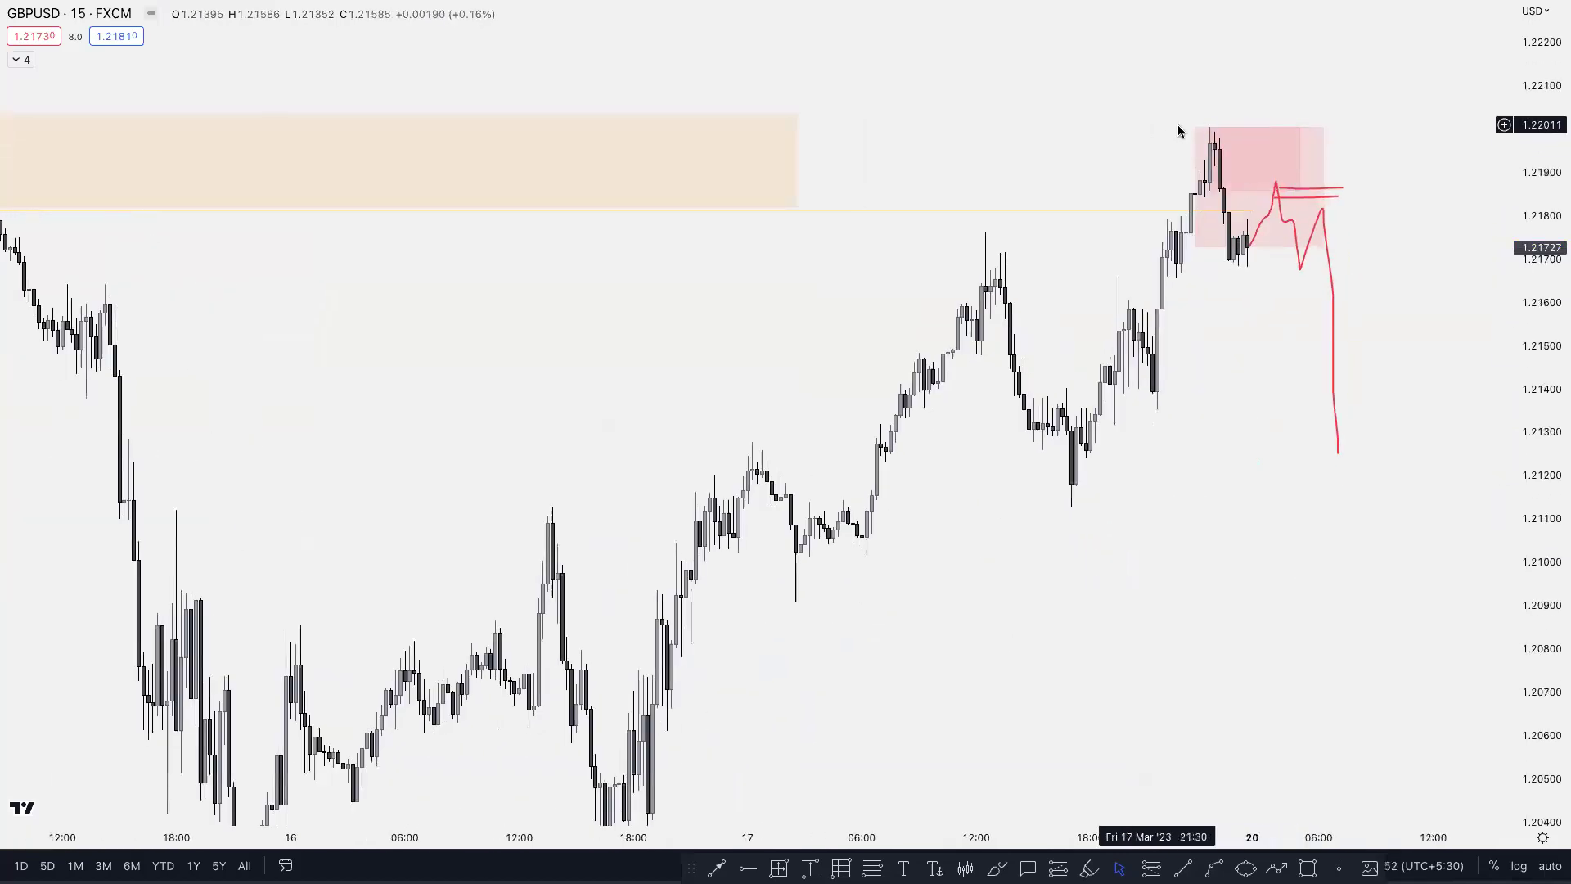
{"action": "left_click_drag", "start_coordinate": [1388, 351], "coordinate": [1289, 318]}
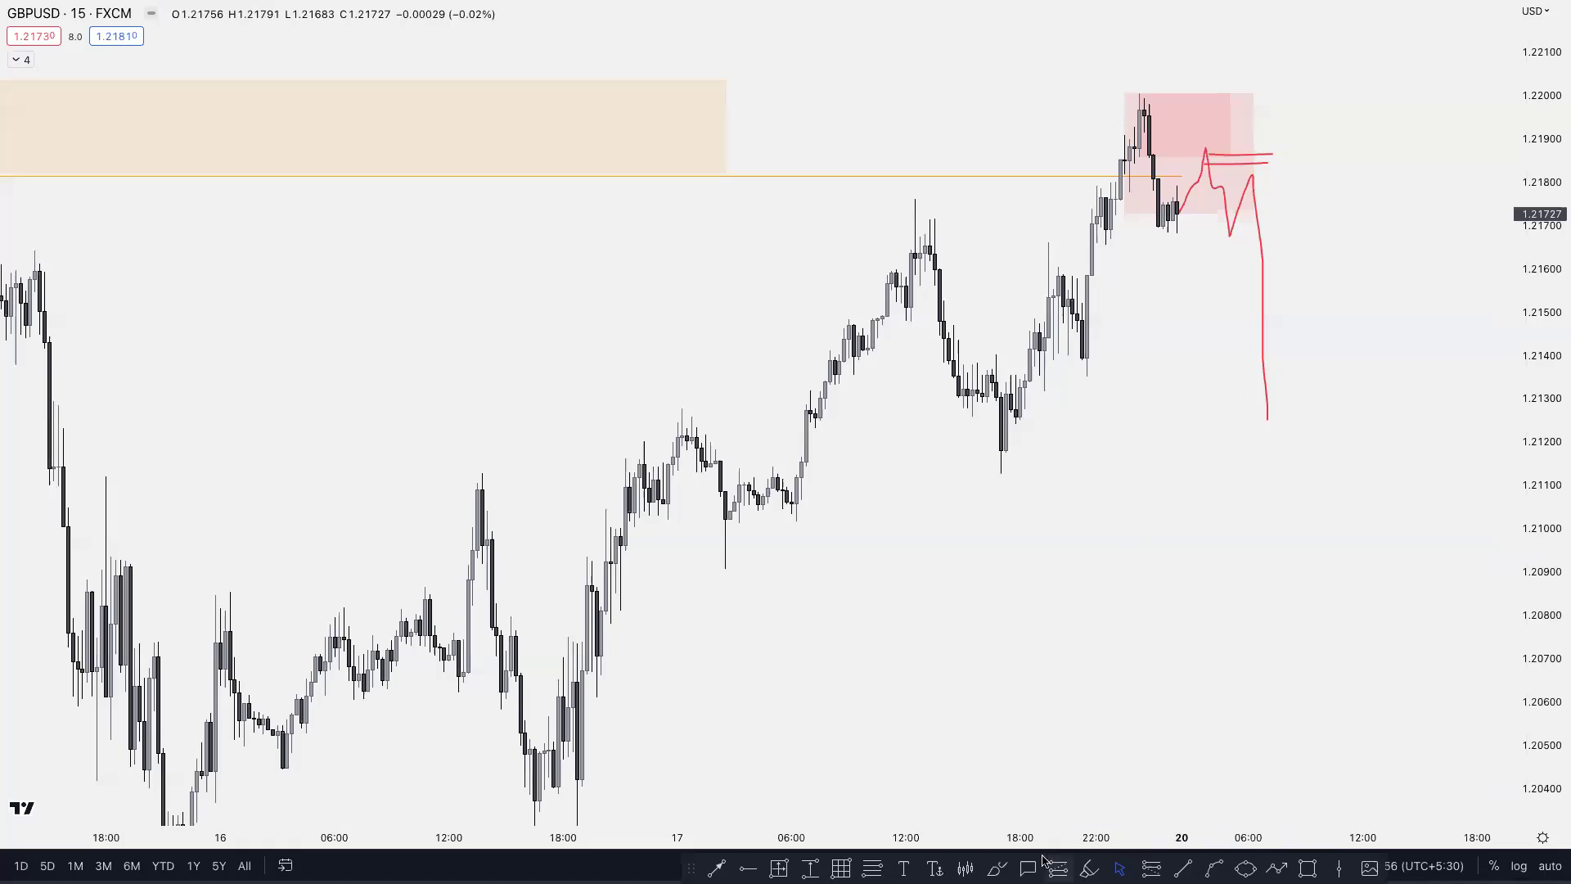
{"action": "left_click", "coordinate": [996, 868]}
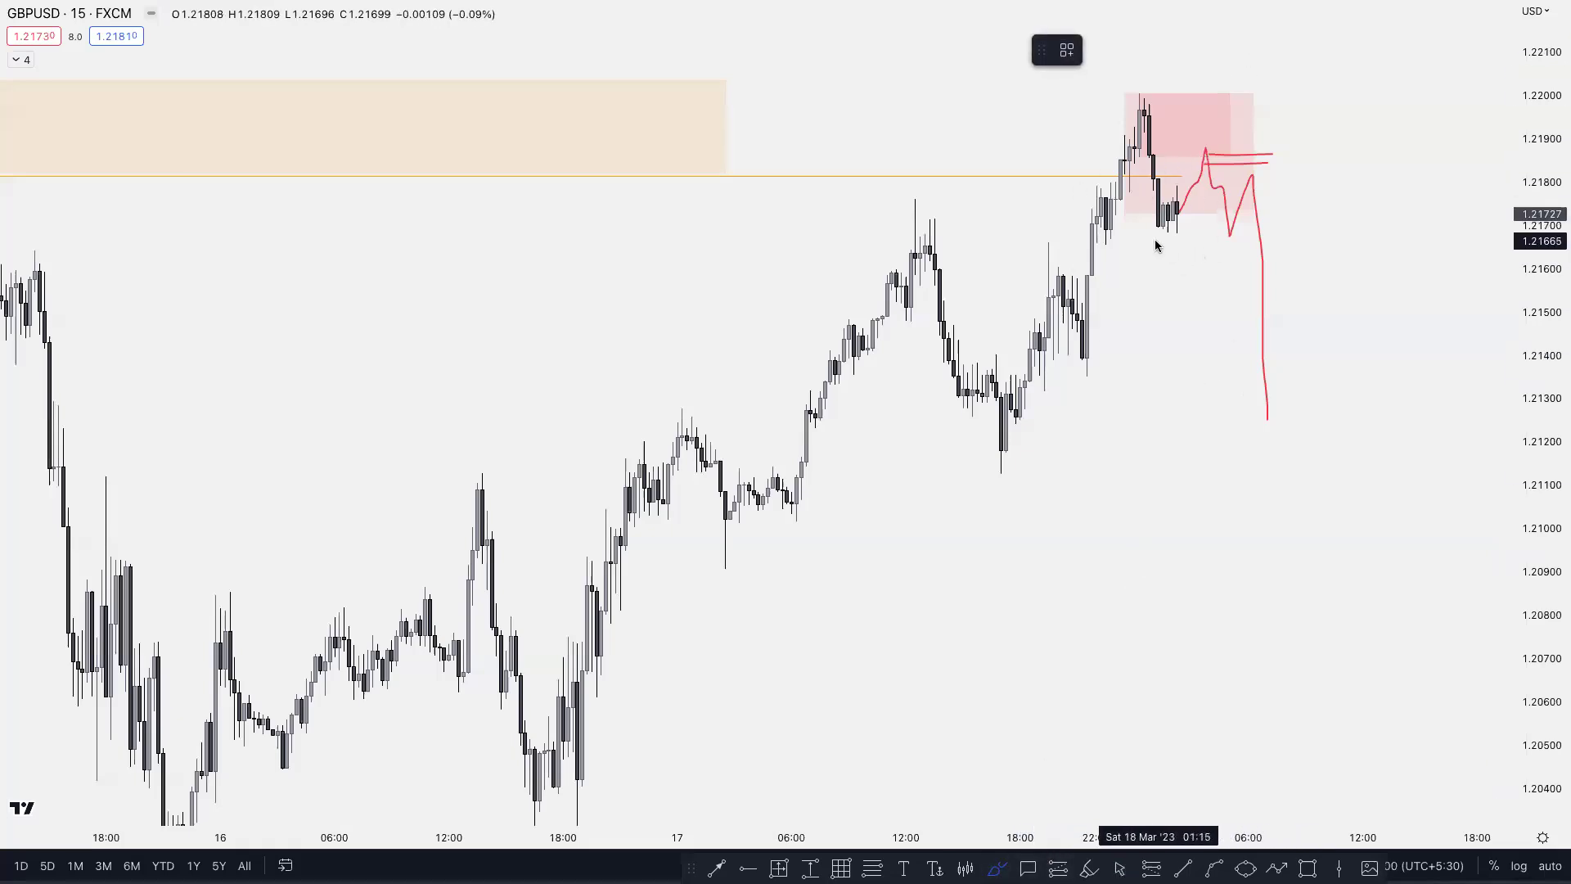
{"action": "mouse_move", "coordinate": [1086, 364]}
{"action": "left_mouse_down"}
{"action": "mouse_move", "coordinate": [1301, 363]}
{"action": "mouse_move", "coordinate": [1186, 381]}
{"action": "mouse_move", "coordinate": [1282, 358]}
{"action": "mouse_move", "coordinate": [1377, 17]}
{"action": "left_mouse_up"}
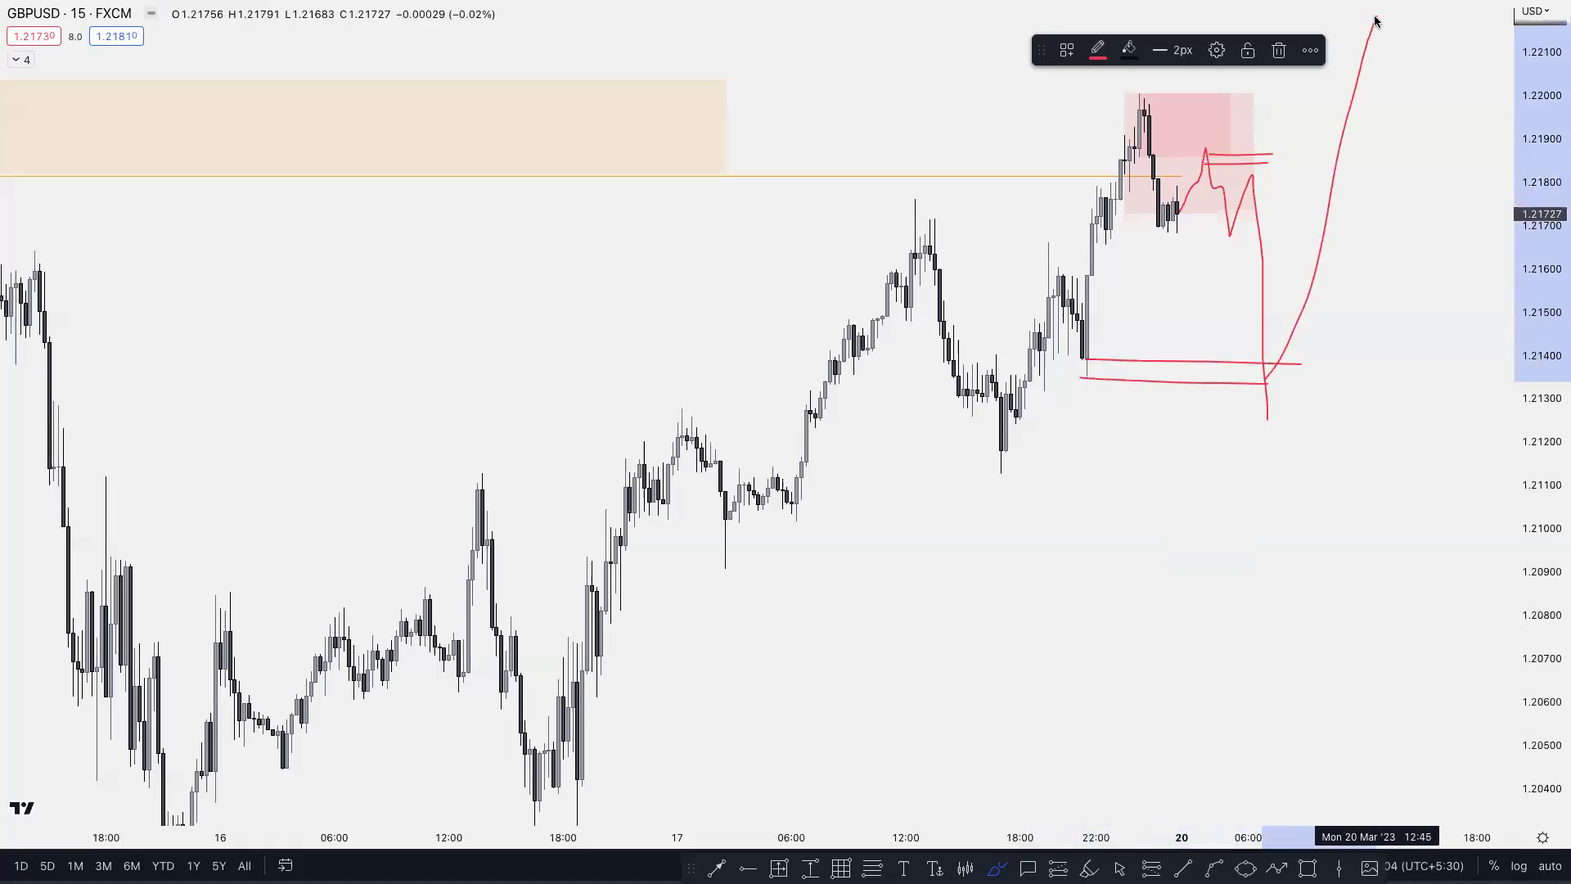
{"action": "left_click_drag", "start_coordinate": [1173, 149], "coordinate": [1181, 131]}
{"action": "mouse_move", "coordinate": [1170, 254]}
{"action": "left_mouse_down"}
{"action": "mouse_move", "coordinate": [1322, 246]}
{"action": "mouse_move", "coordinate": [1170, 135]}
{"action": "left_mouse_up"}
{"action": "key", "text": "Delete"}
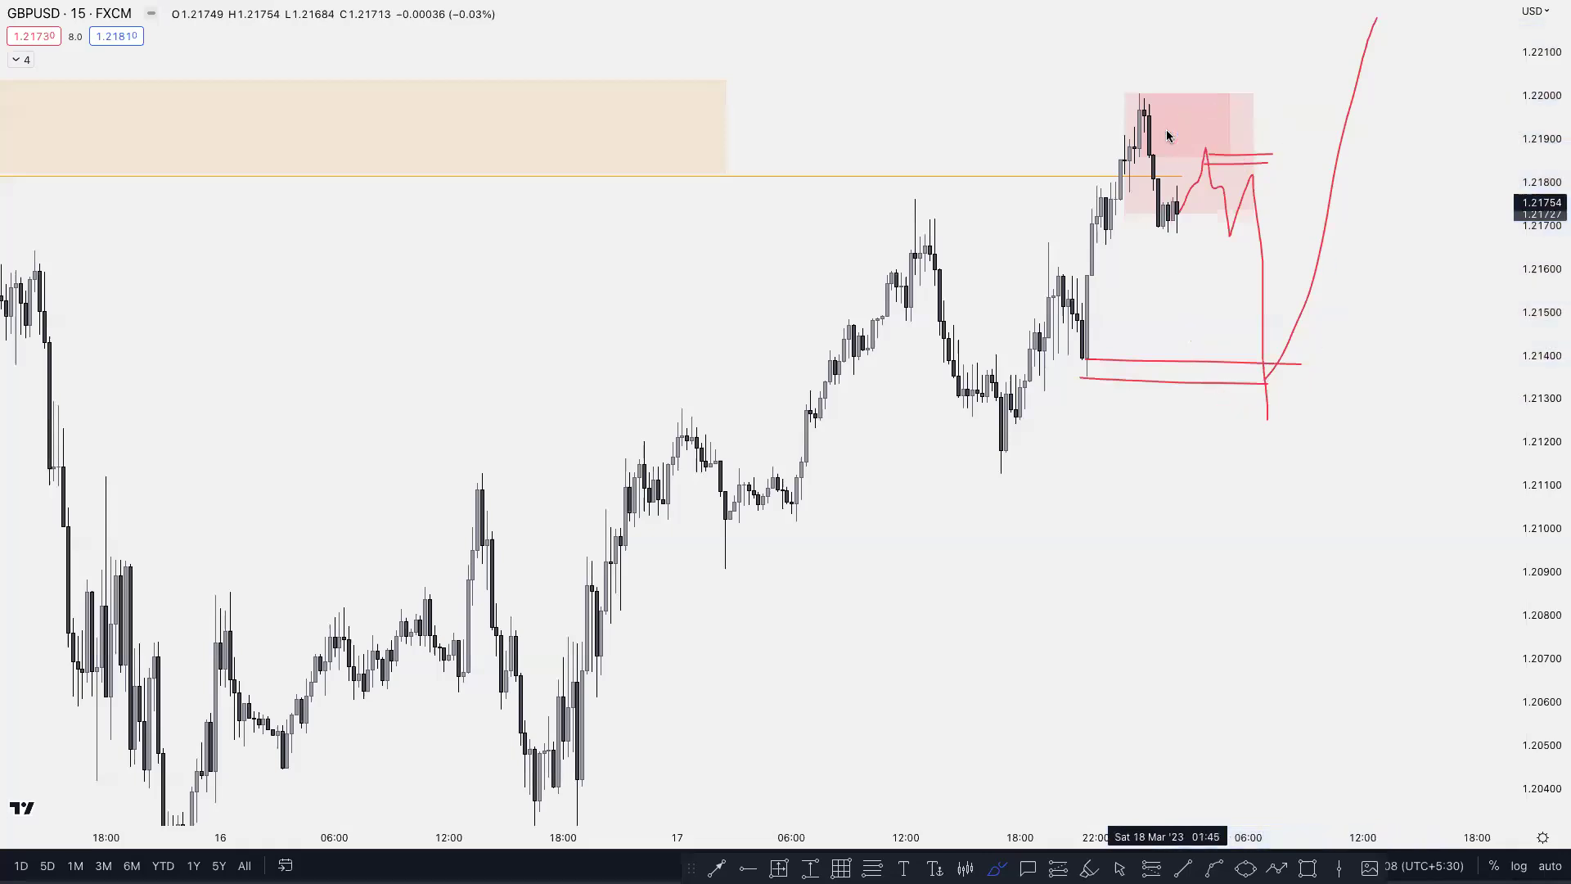
Undo the two brushed lines below the red zone and the rising path
{"action": "key", "text": "super+z"}
{"action": "key", "text": "super+z"}
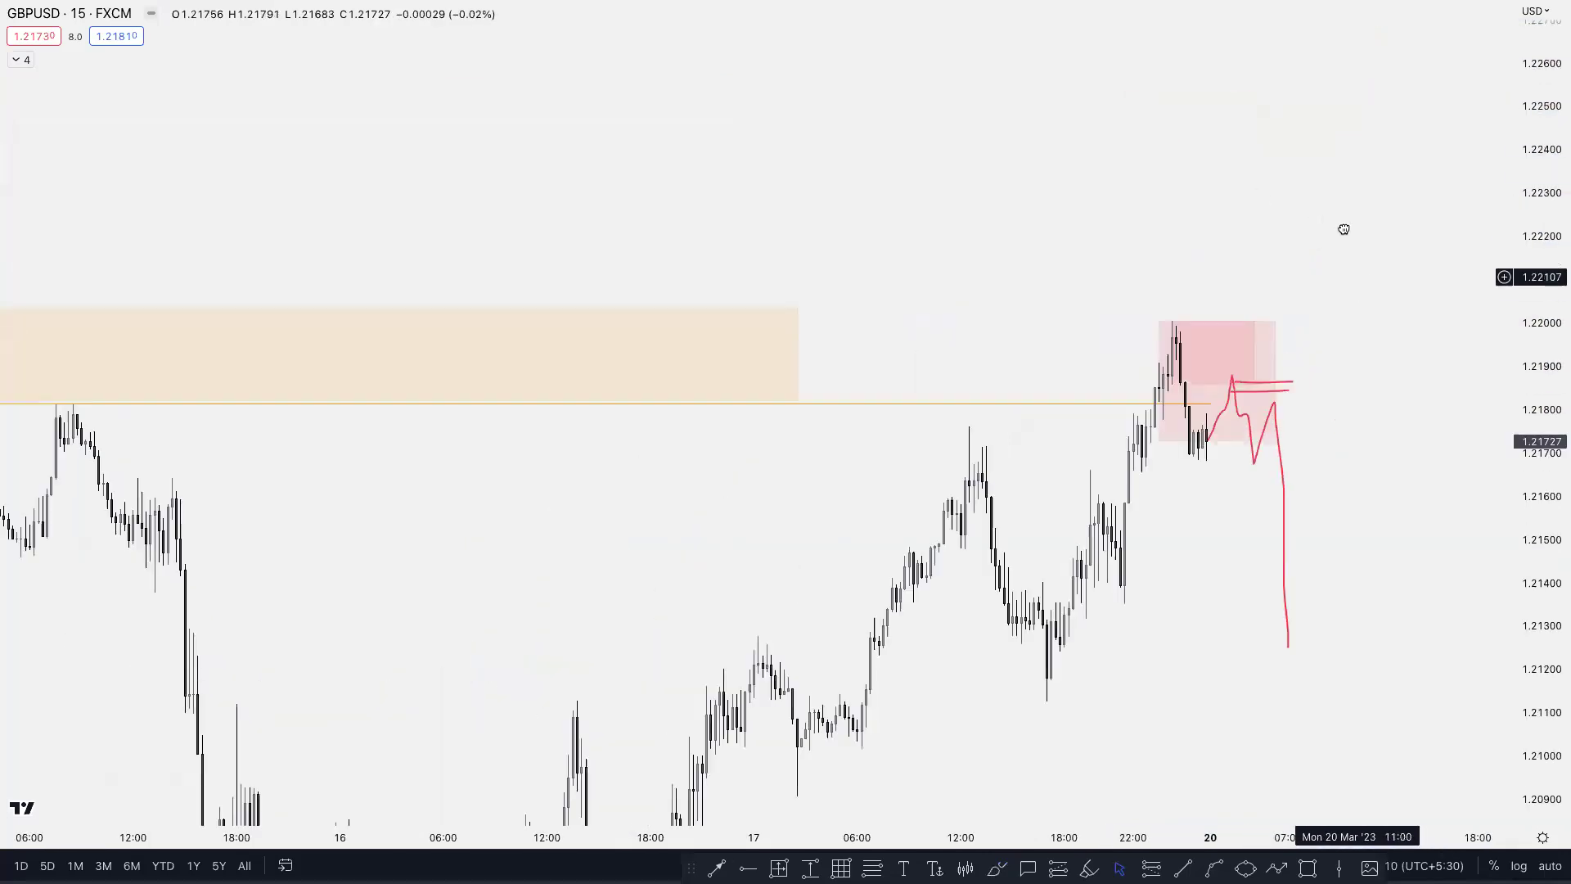
{"action": "key", "text": "super+z"}
{"action": "key", "text": "super+z"}
Brush a falling path down to about 1.2024 and a short line near the 15 March low, and remove both
{"action": "scroll", "coordinate": [1406, 213], "scroll_direction": "down", "scroll_amount": 2}
{"action": "left_click_drag", "start_coordinate": [1527, 124], "coordinate": [1277, 343]}
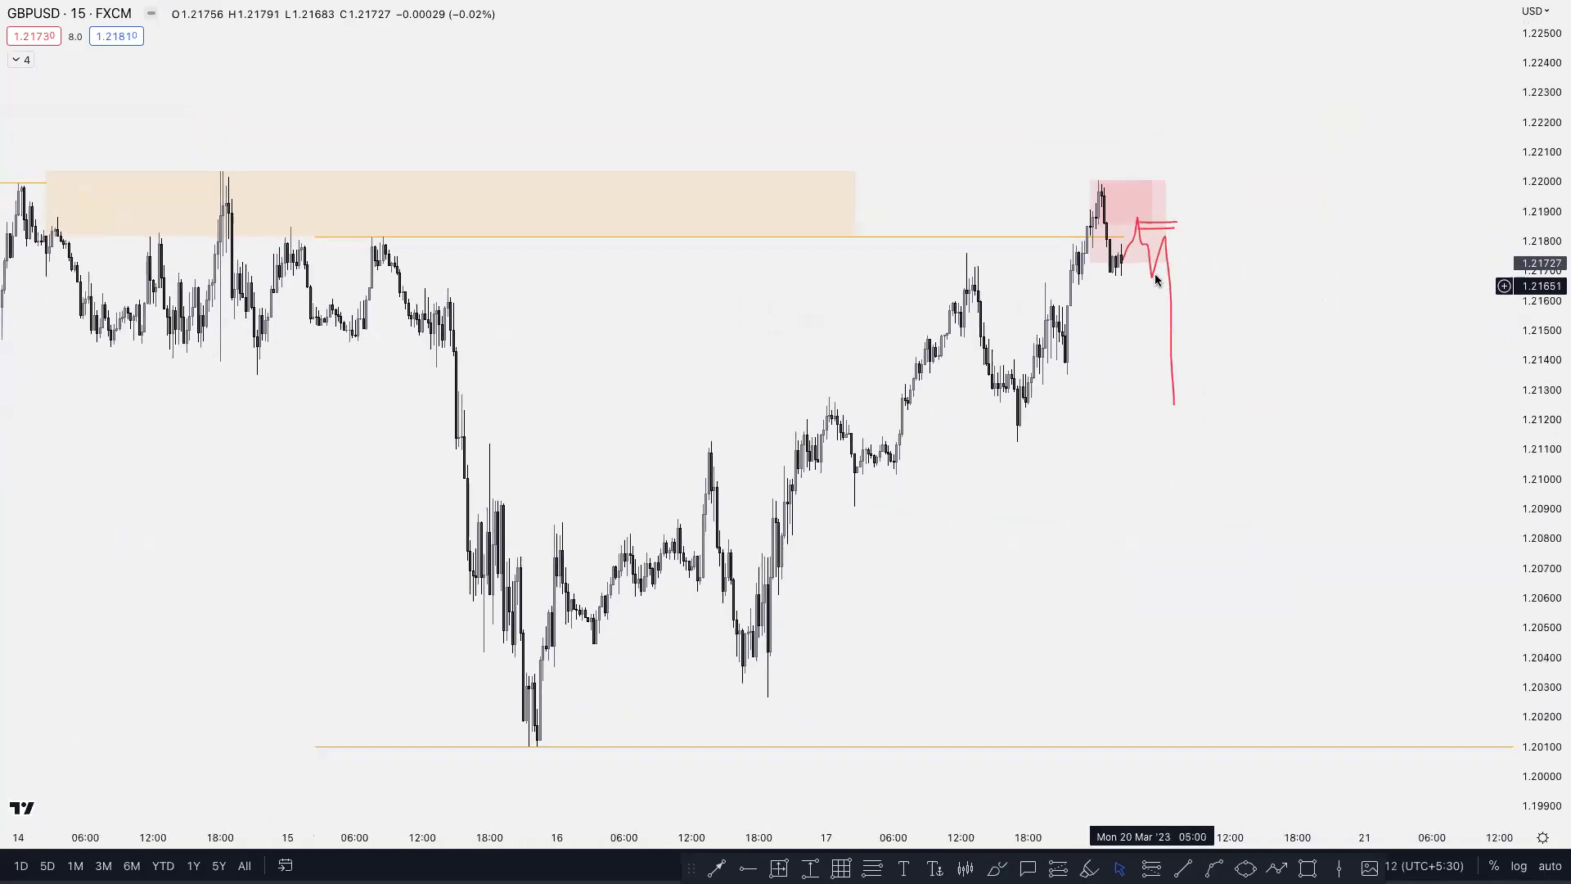
{"action": "left_click_drag", "start_coordinate": [996, 525], "coordinate": [952, 502]}
{"action": "left_click", "coordinate": [997, 868]}
{"action": "mouse_move", "coordinate": [1128, 324]}
{"action": "left_mouse_down"}
{"action": "mouse_move", "coordinate": [1134, 401]}
{"action": "mouse_move", "coordinate": [1232, 274]}
{"action": "mouse_move", "coordinate": [1299, 736]}
{"action": "mouse_move", "coordinate": [1260, 728]}
{"action": "mouse_move", "coordinate": [1277, 705]}
{"action": "left_mouse_up"}
{"action": "left_click_drag", "start_coordinate": [483, 717], "coordinate": [659, 737]}
{"action": "left_click", "coordinate": [969, 609]}
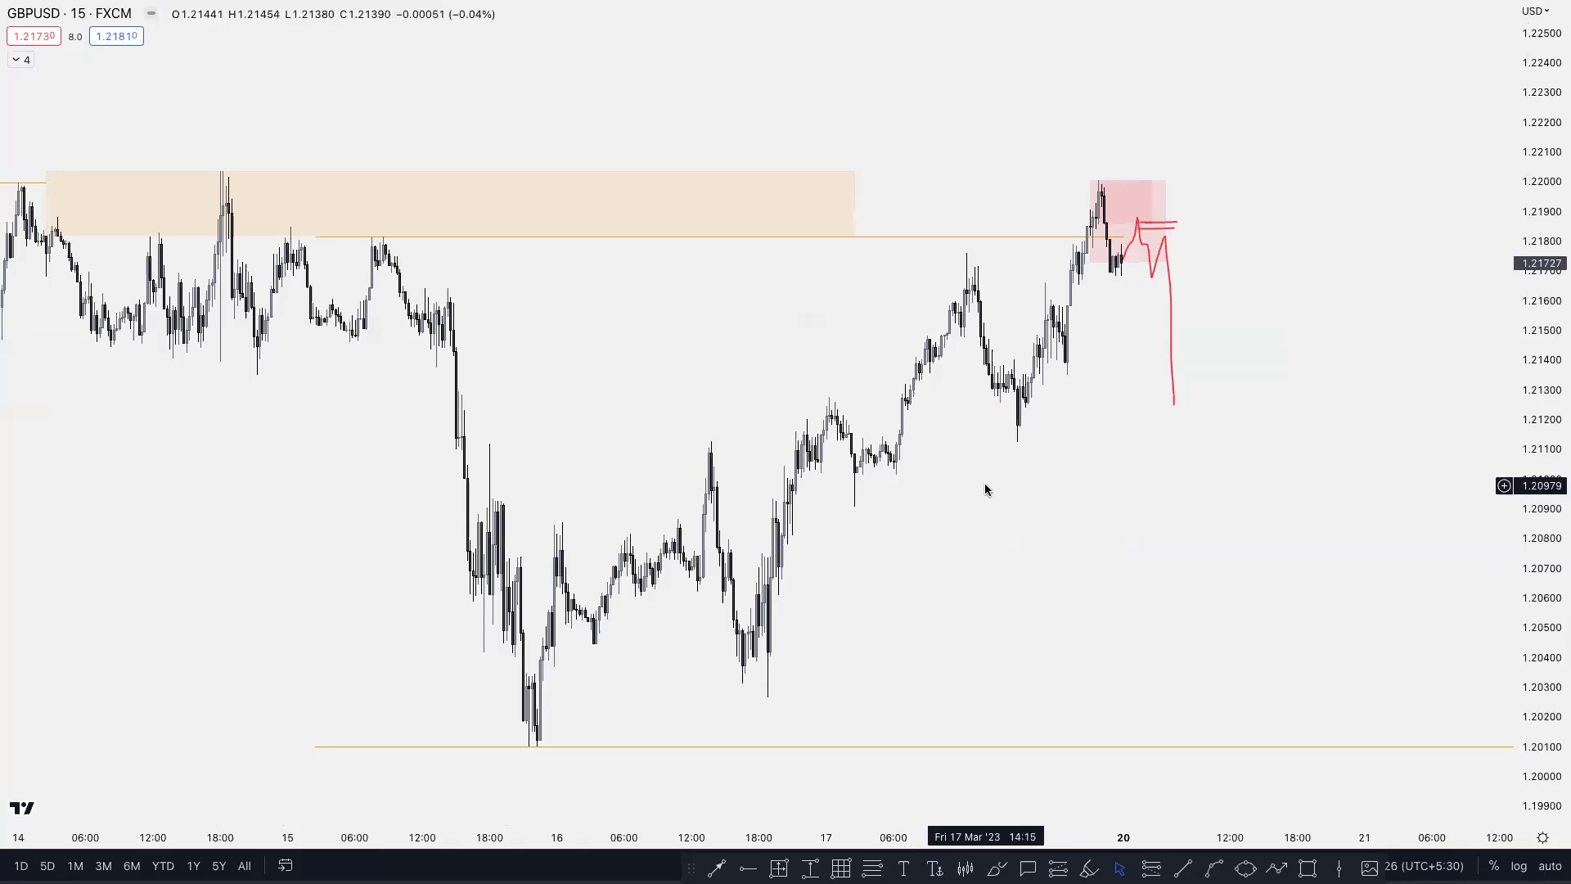
Delete the orange horizontal line at 1.21815 that runs from 15 to 20 March
{"action": "left_click", "coordinate": [1050, 244]}
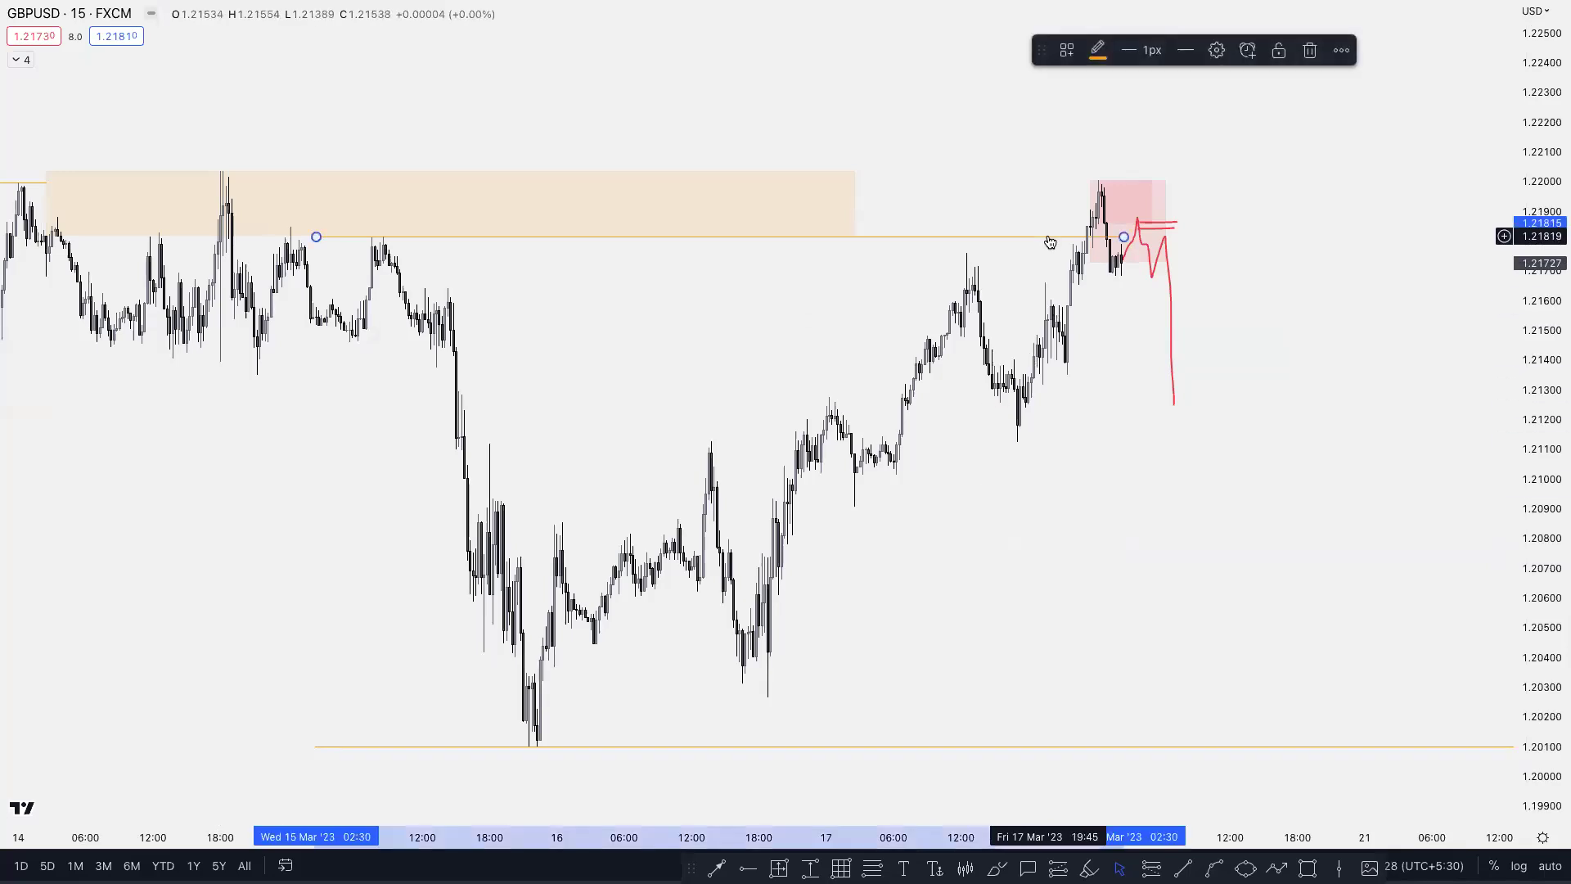
{"action": "key", "text": "Delete"}
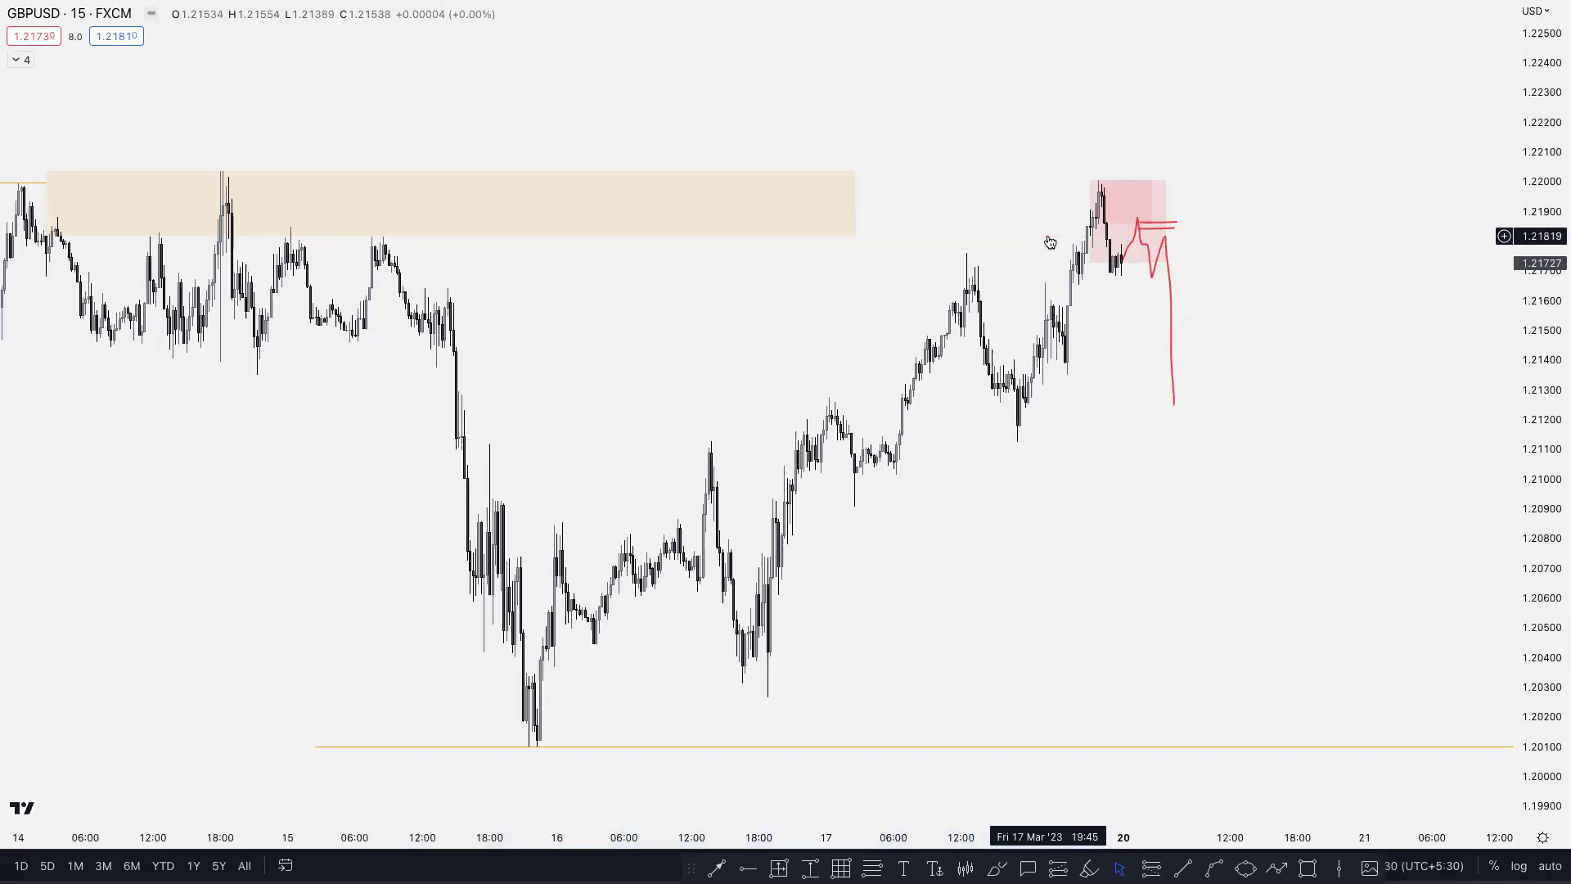
Switch to the OANDA XAUUSD chart on the daily interval and frame the price action from April 2022 to March 2023
{"action": "type", "text": "XAUUSD"}
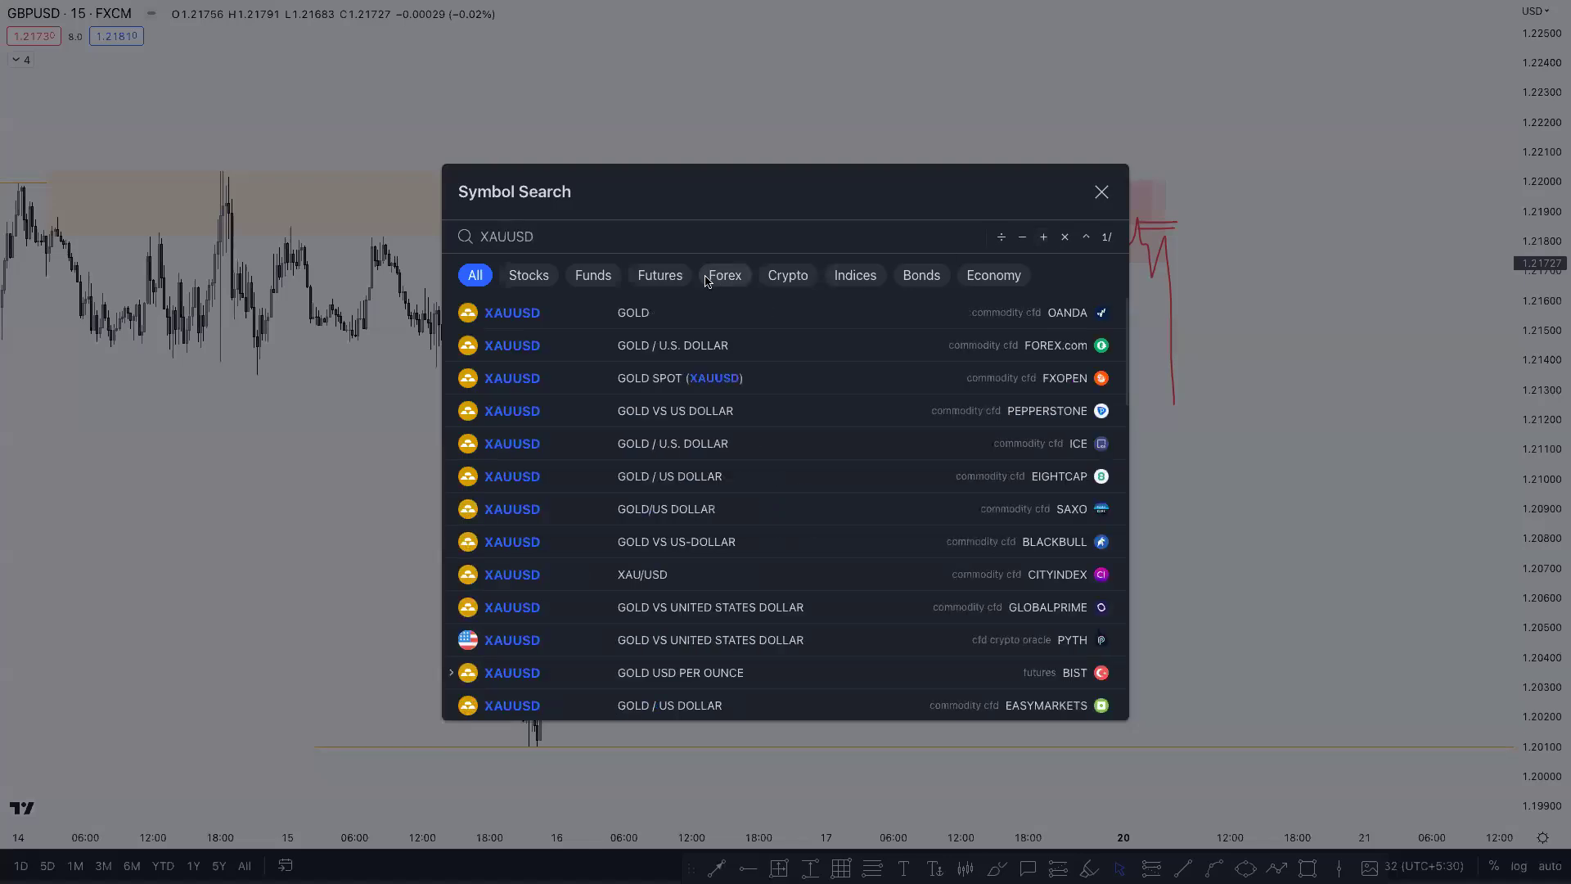
{"action": "left_click", "coordinate": [656, 309]}
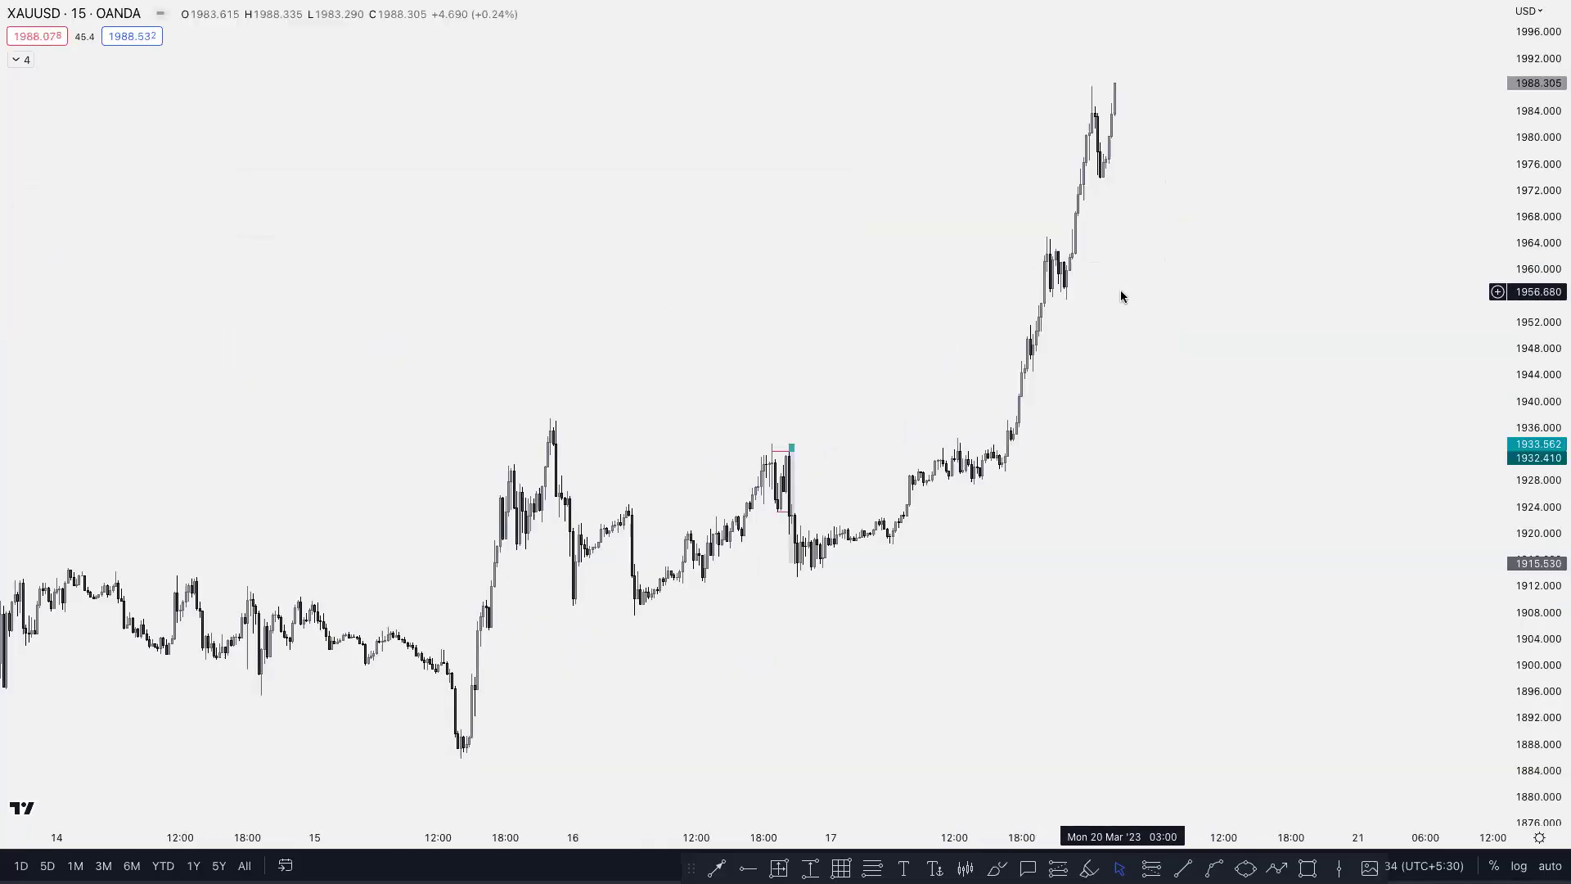
{"action": "type", "text": "1D"}
{"action": "key", "text": "Return"}
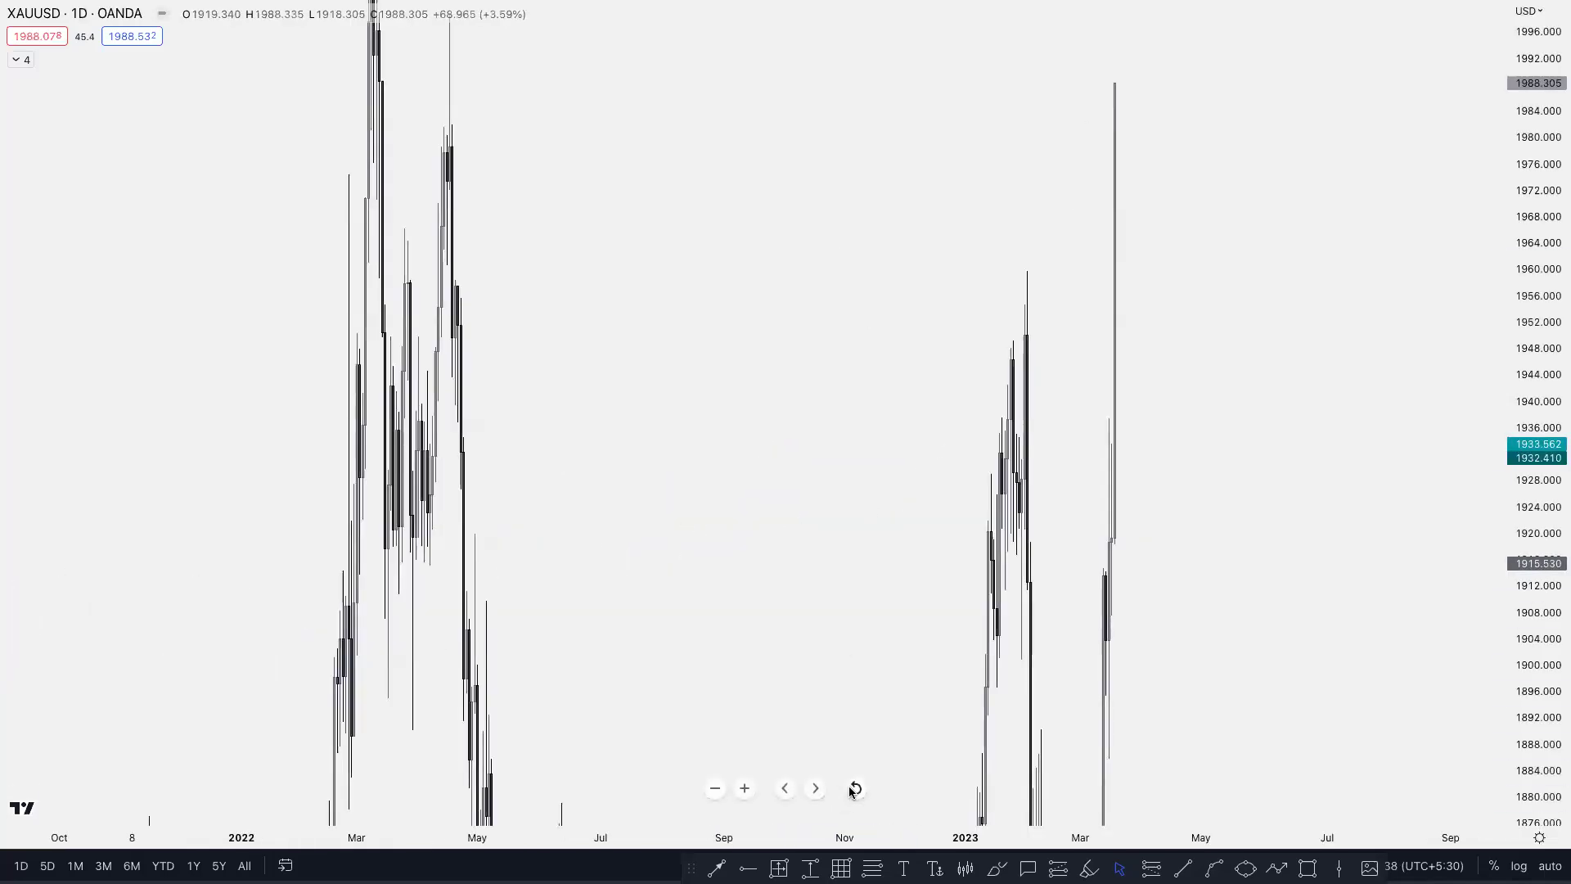
{"action": "left_click", "coordinate": [849, 787]}
{"action": "scroll", "coordinate": [1101, 422], "scroll_direction": "down", "scroll_amount": 5}
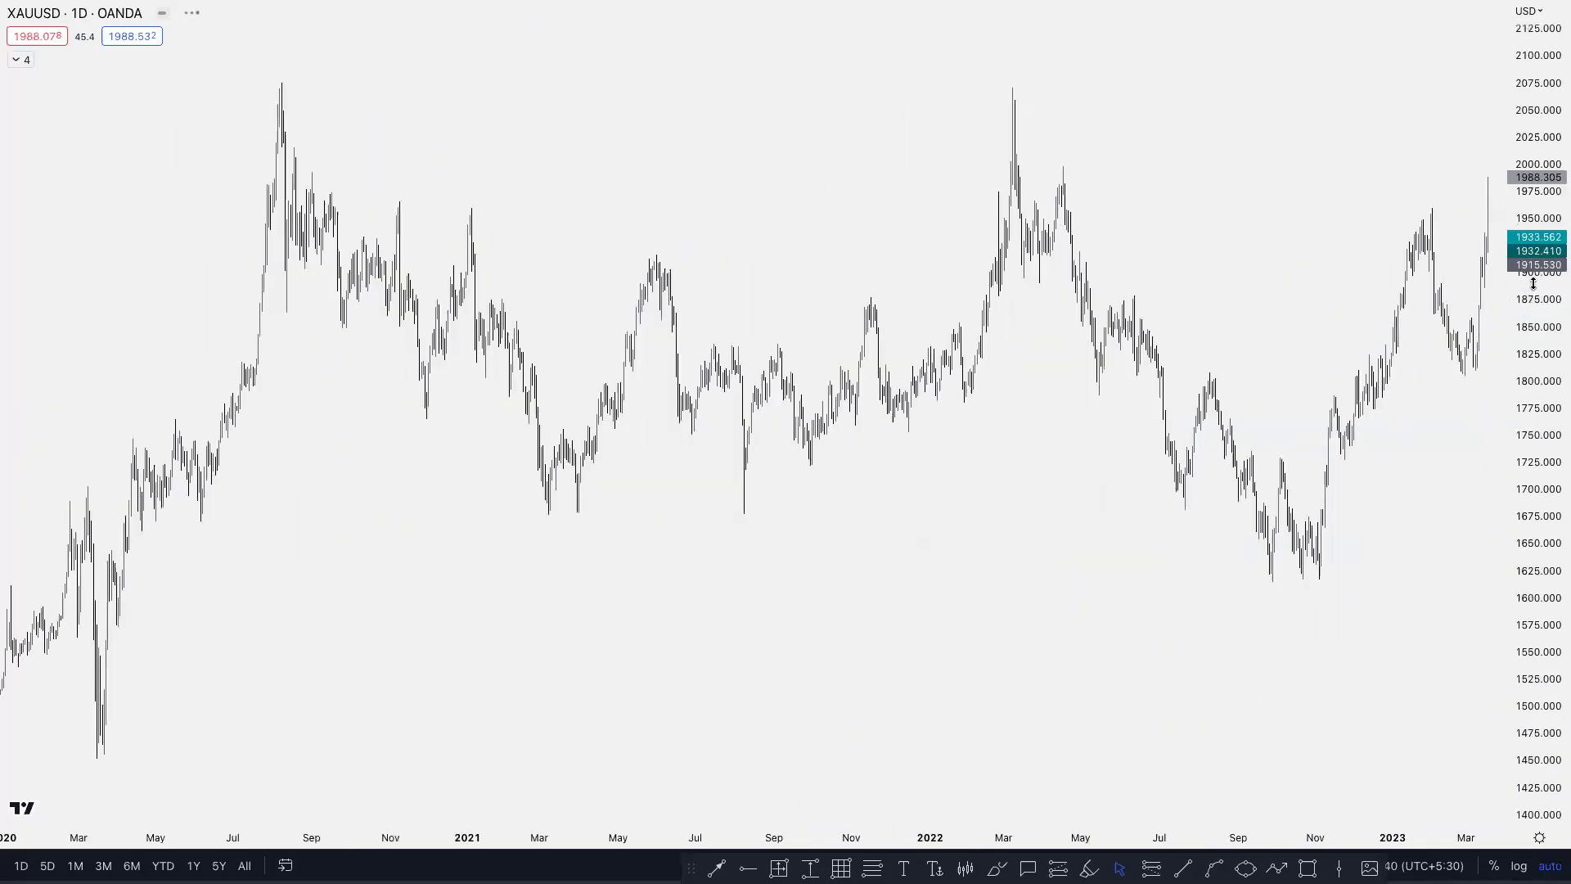
{"action": "scroll", "coordinate": [1210, 374], "scroll_direction": "up", "scroll_amount": 2}
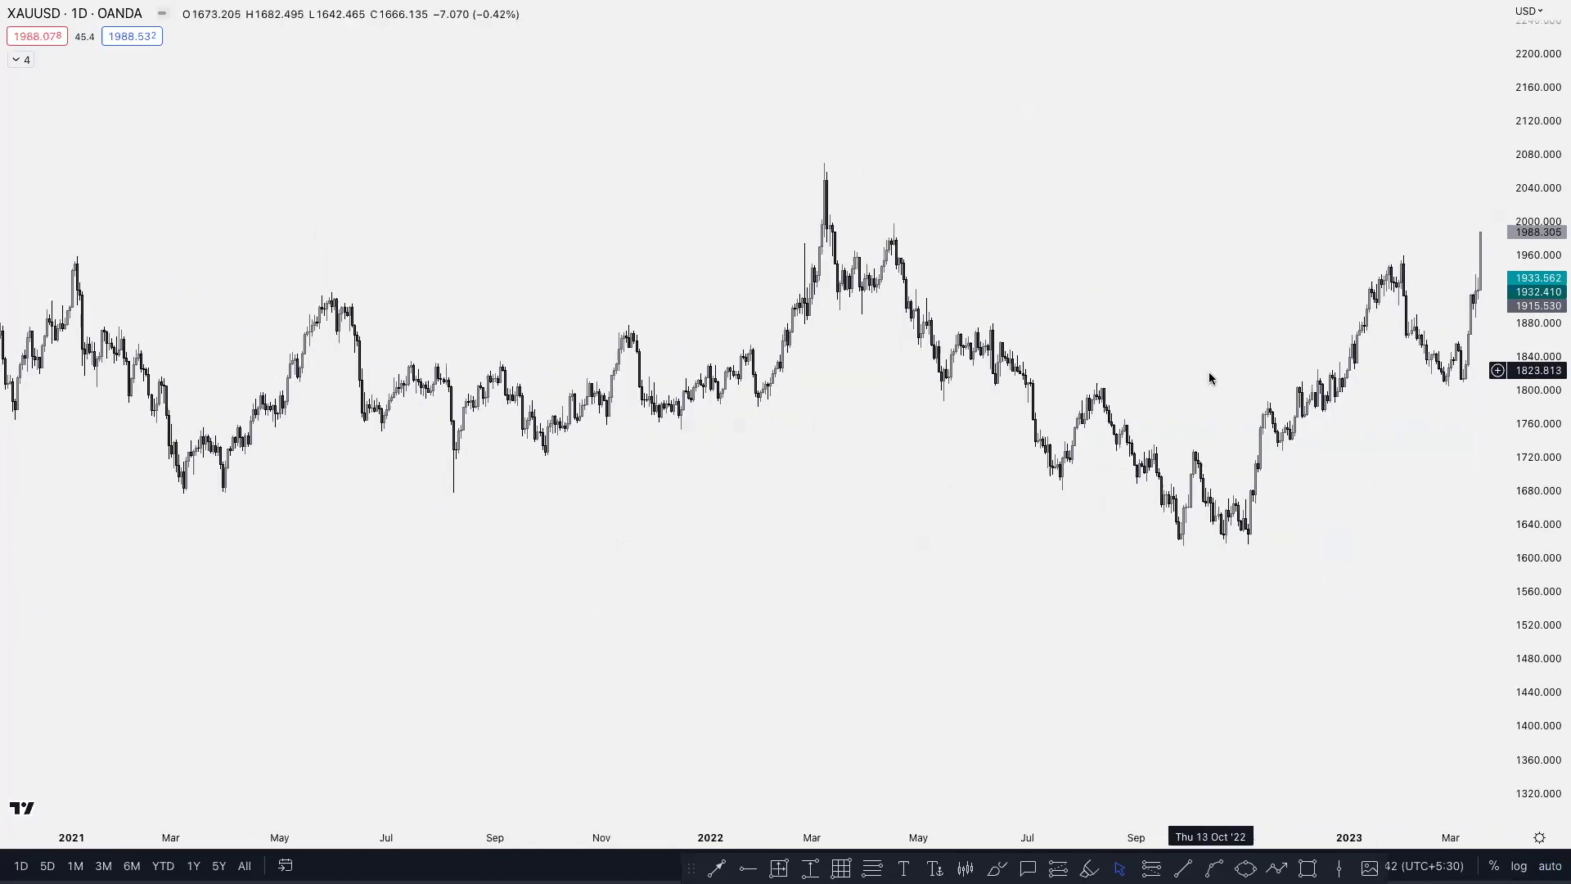
{"action": "left_click_drag", "start_coordinate": [1098, 460], "coordinate": [992, 460]}
{"action": "scroll", "coordinate": [1203, 532], "scroll_direction": "up", "scroll_amount": 5}
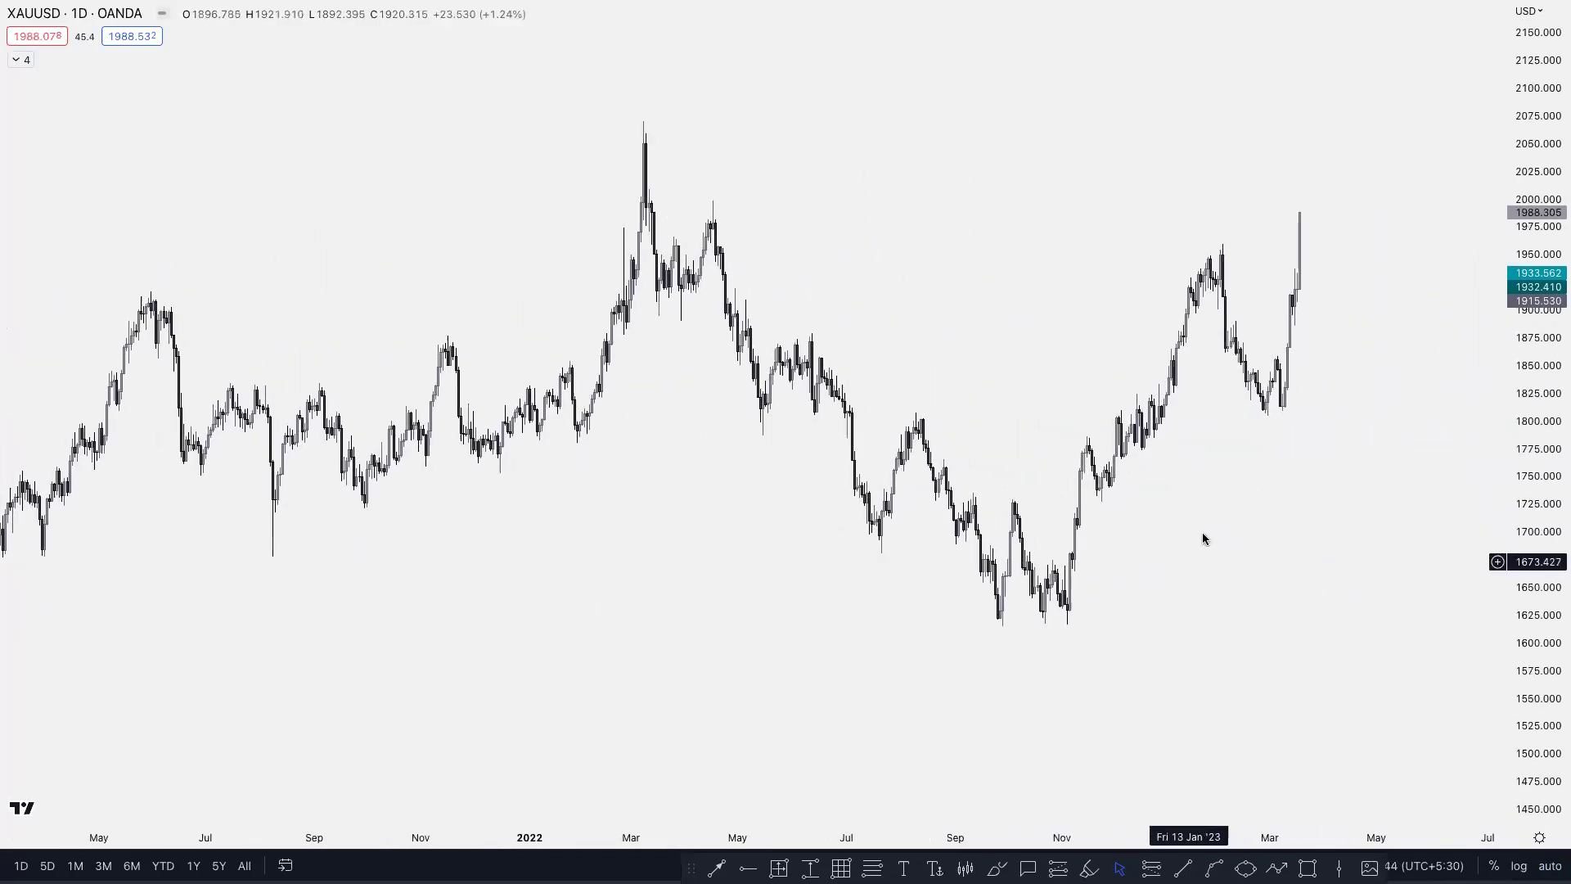
{"action": "scroll", "coordinate": [1227, 501], "scroll_direction": "up", "scroll_amount": 5}
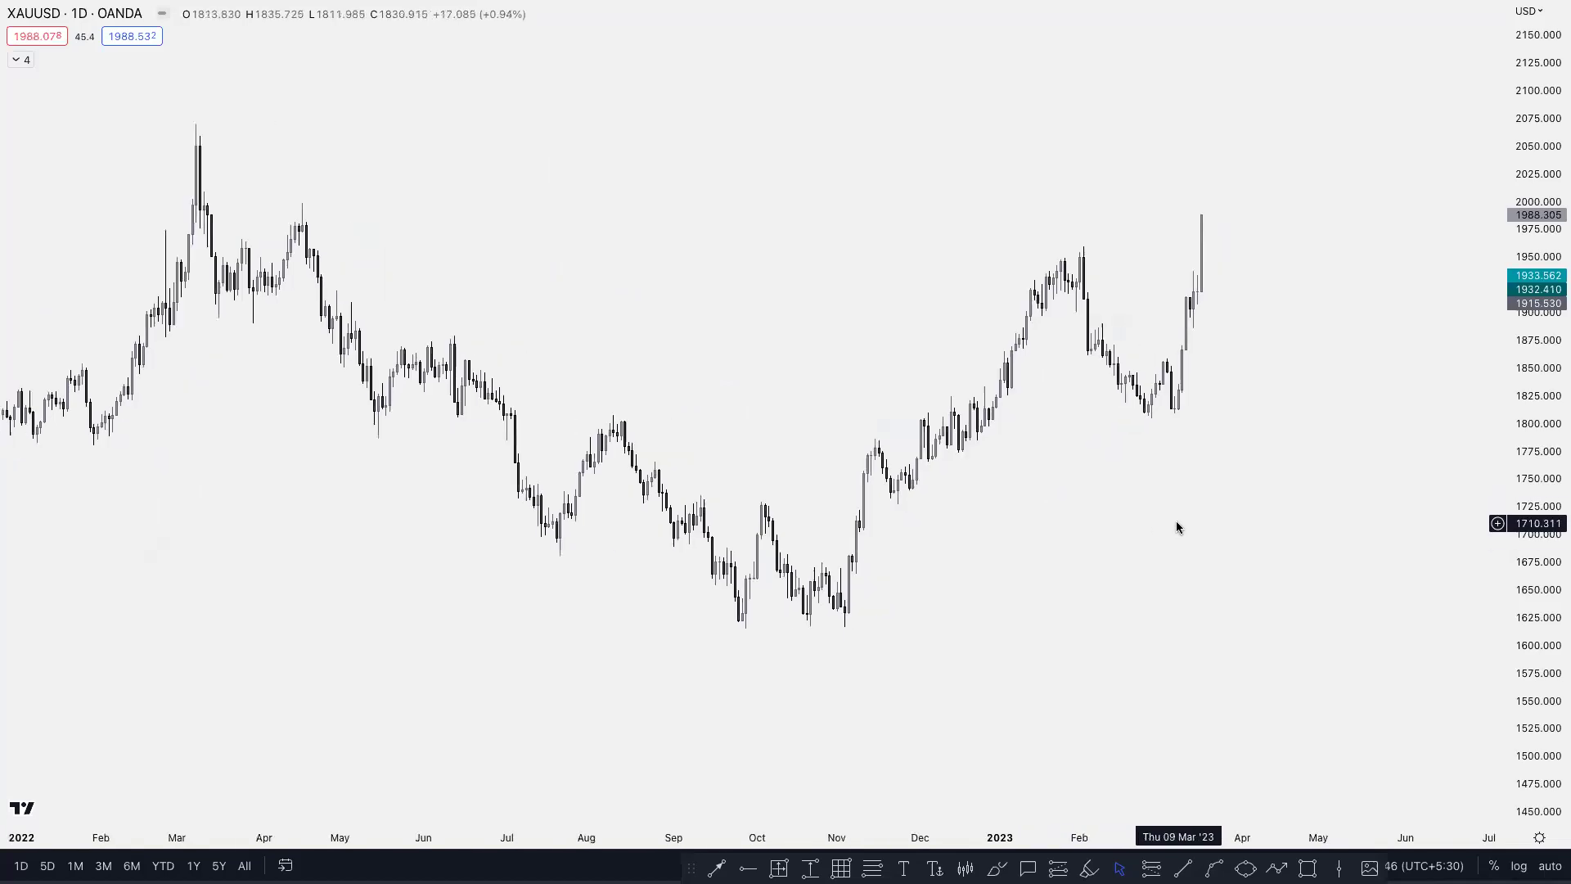
{"action": "left_click_drag", "start_coordinate": [1545, 549], "coordinate": [1544, 538]}
{"action": "left_click_drag", "start_coordinate": [985, 537], "coordinate": [1033, 507]}
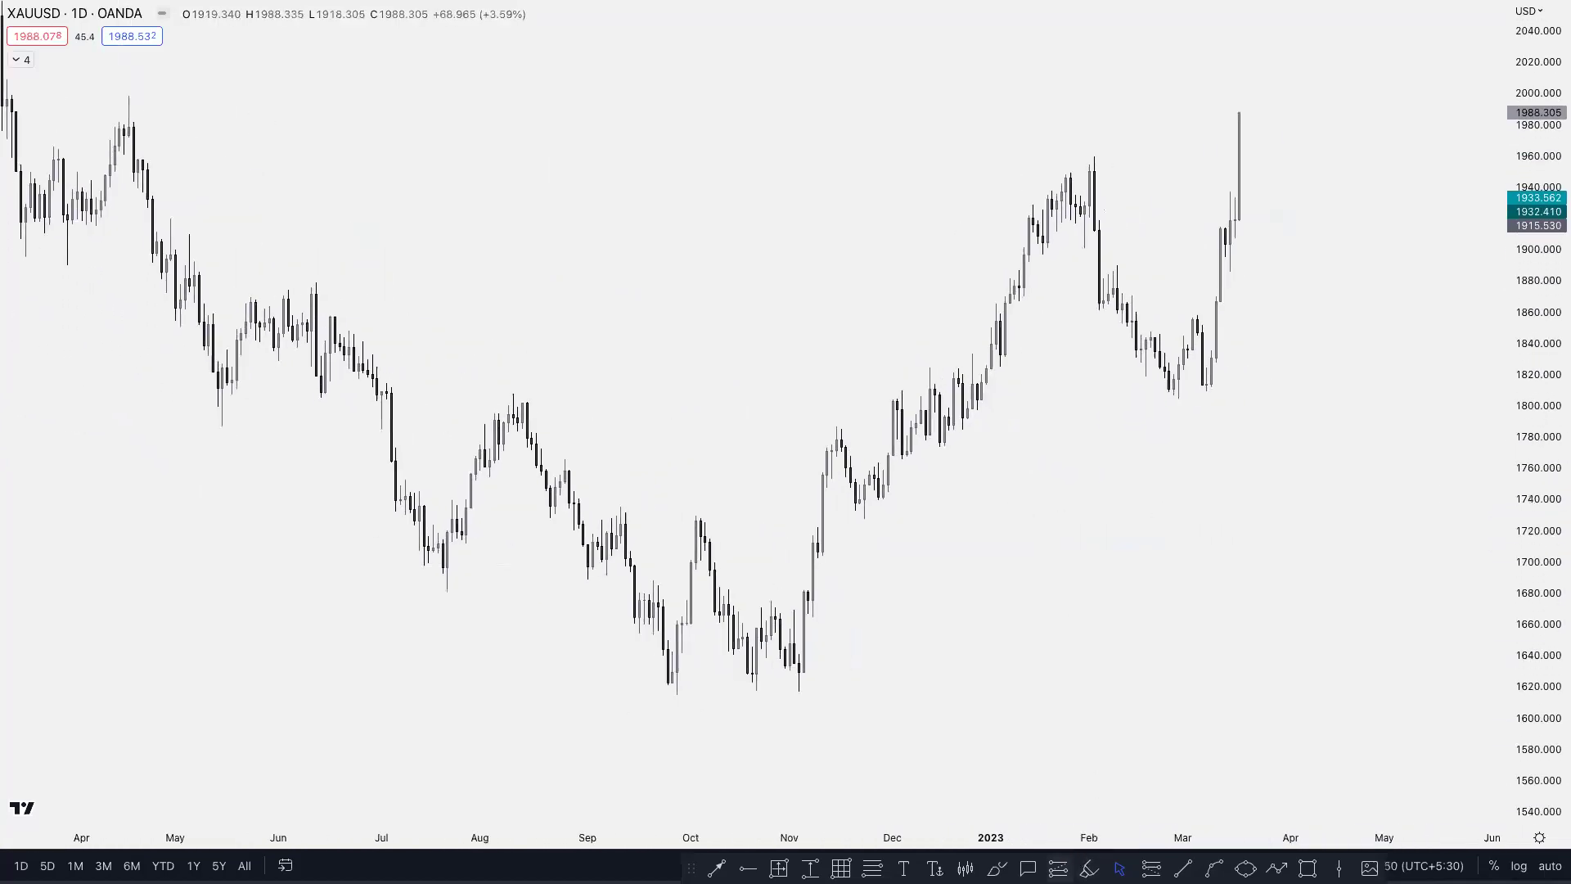
Circle the July 2022 low, August 2022 high and early February 2023 high, and brush lines at about 1690 and 1814 from the first two
{"action": "left_click", "coordinate": [997, 866]}
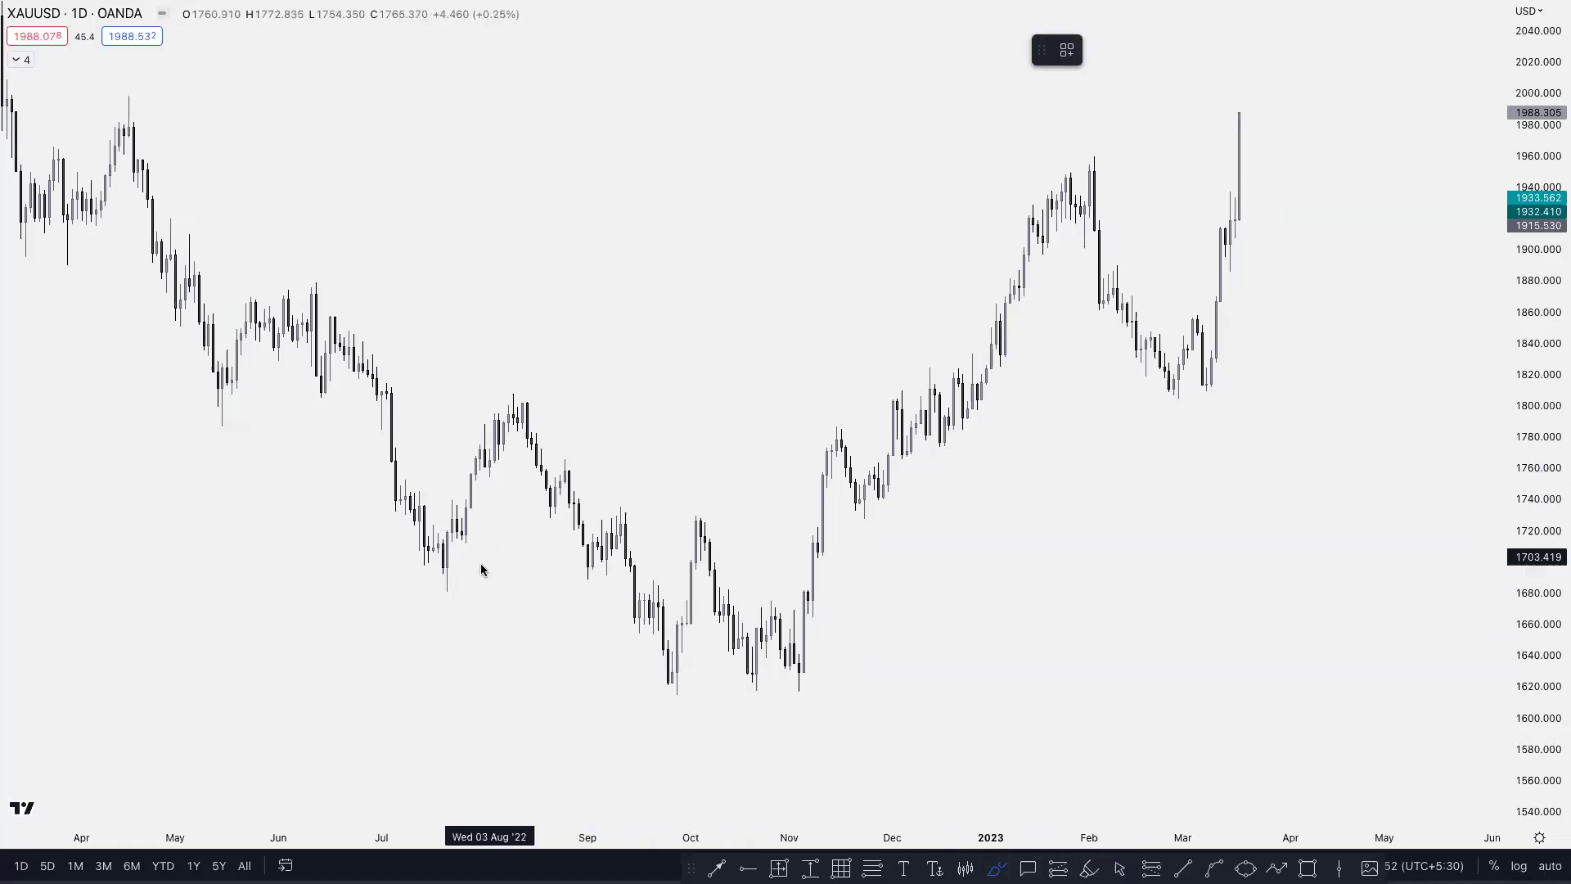
{"action": "left_click_drag", "start_coordinate": [449, 583], "coordinate": [439, 570]}
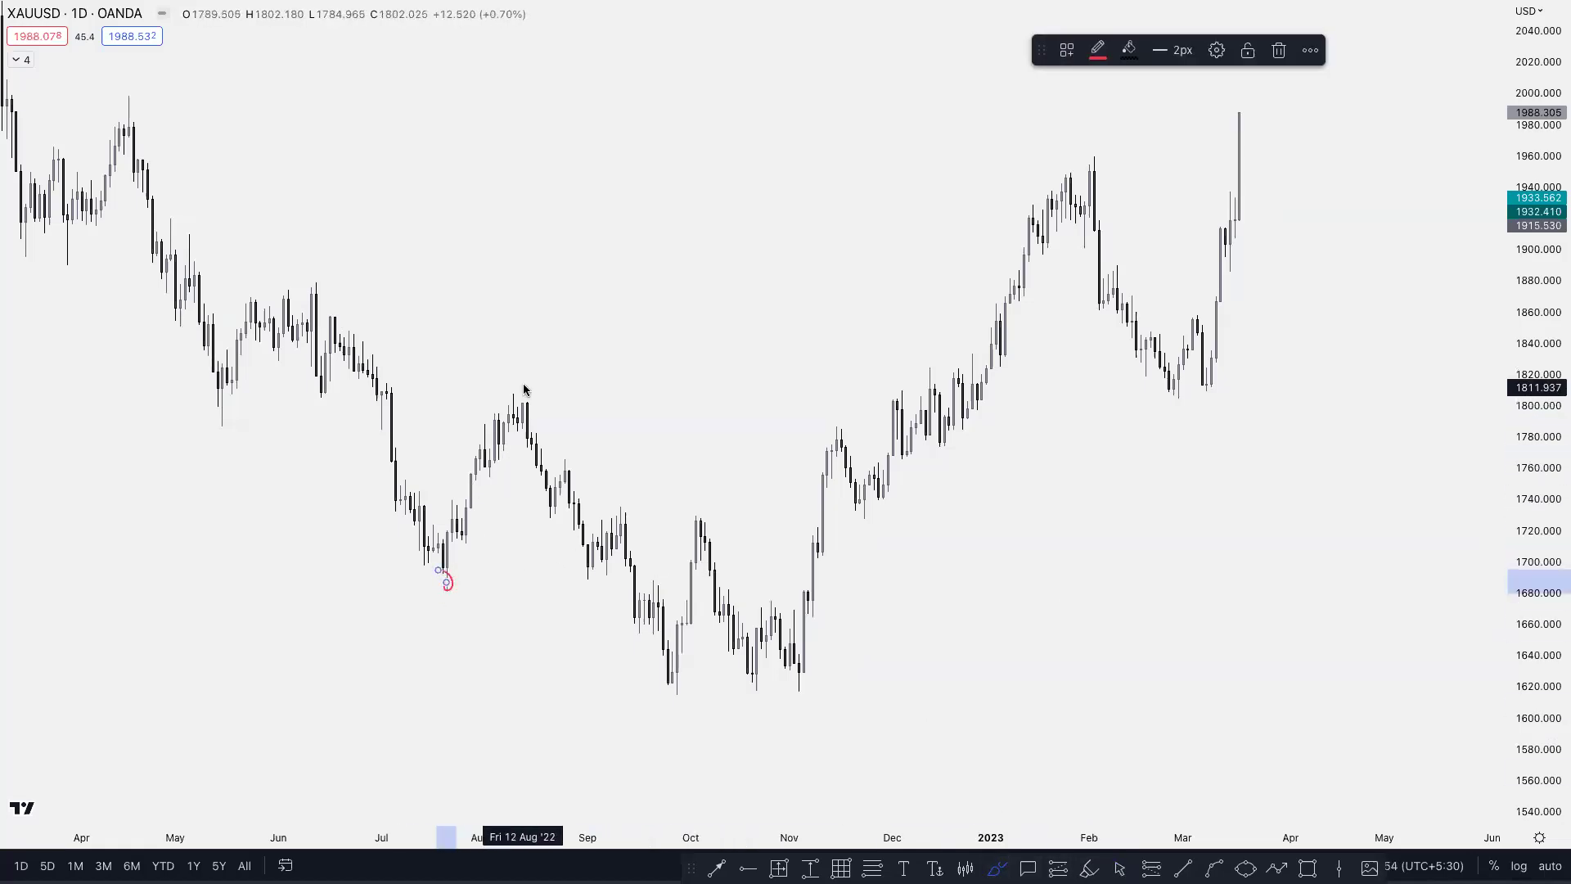
{"action": "left_click_drag", "start_coordinate": [518, 387], "coordinate": [503, 397]}
{"action": "left_click_drag", "start_coordinate": [450, 576], "coordinate": [570, 580]}
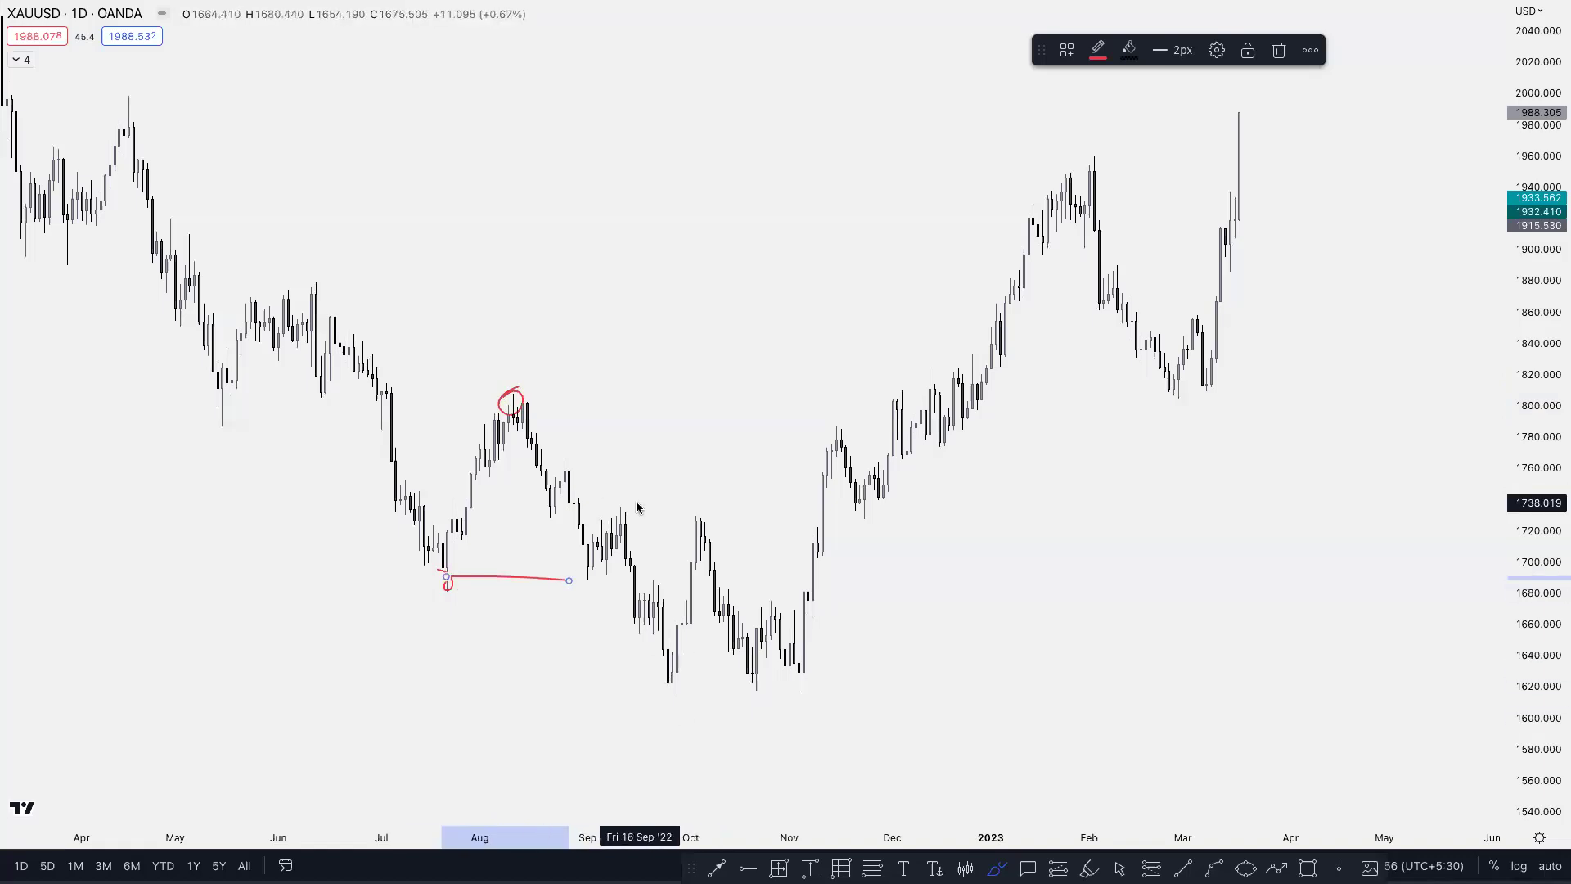
{"action": "left_click_drag", "start_coordinate": [516, 384], "coordinate": [813, 386]}
{"action": "left_click_drag", "start_coordinate": [1093, 154], "coordinate": [1085, 164]}
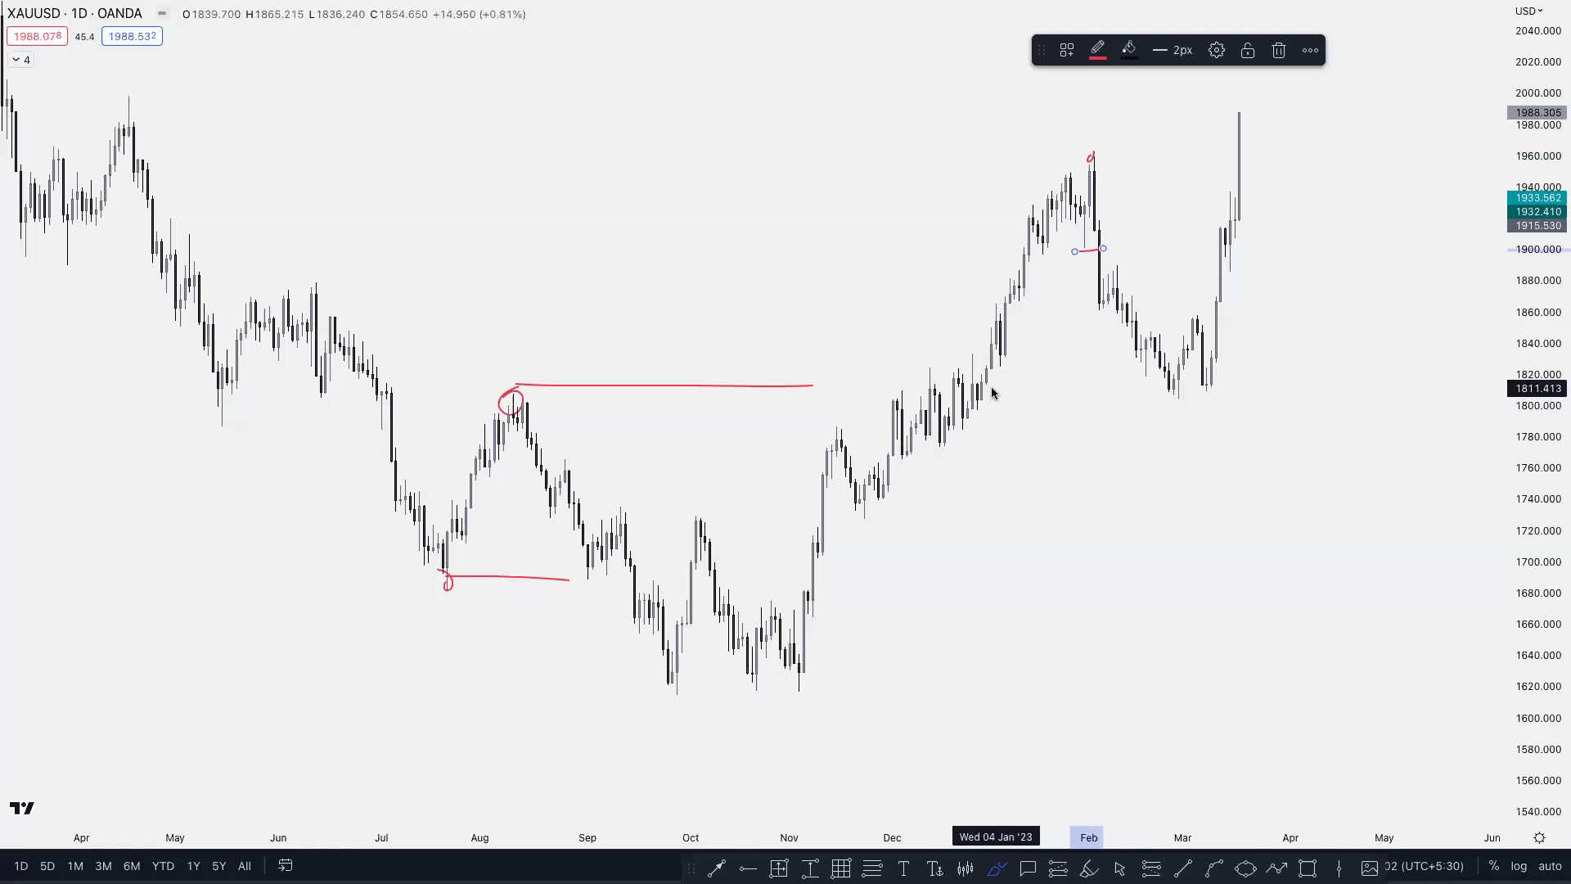
{"action": "left_click_drag", "start_coordinate": [981, 374], "coordinate": [1178, 376]}
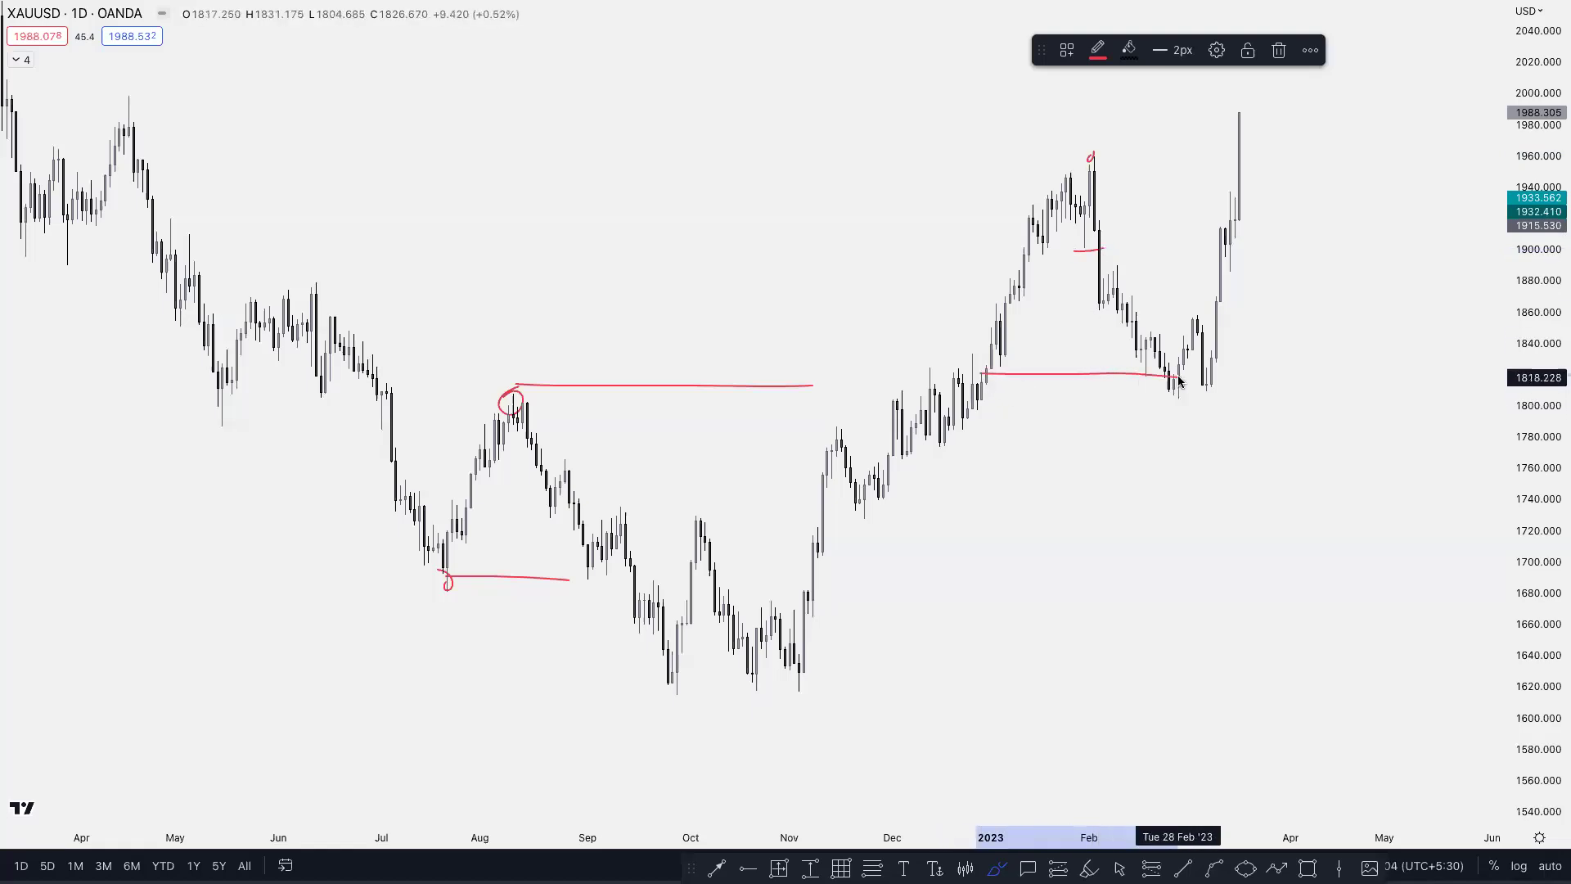
{"action": "left_click_drag", "start_coordinate": [972, 399], "coordinate": [1163, 400]}
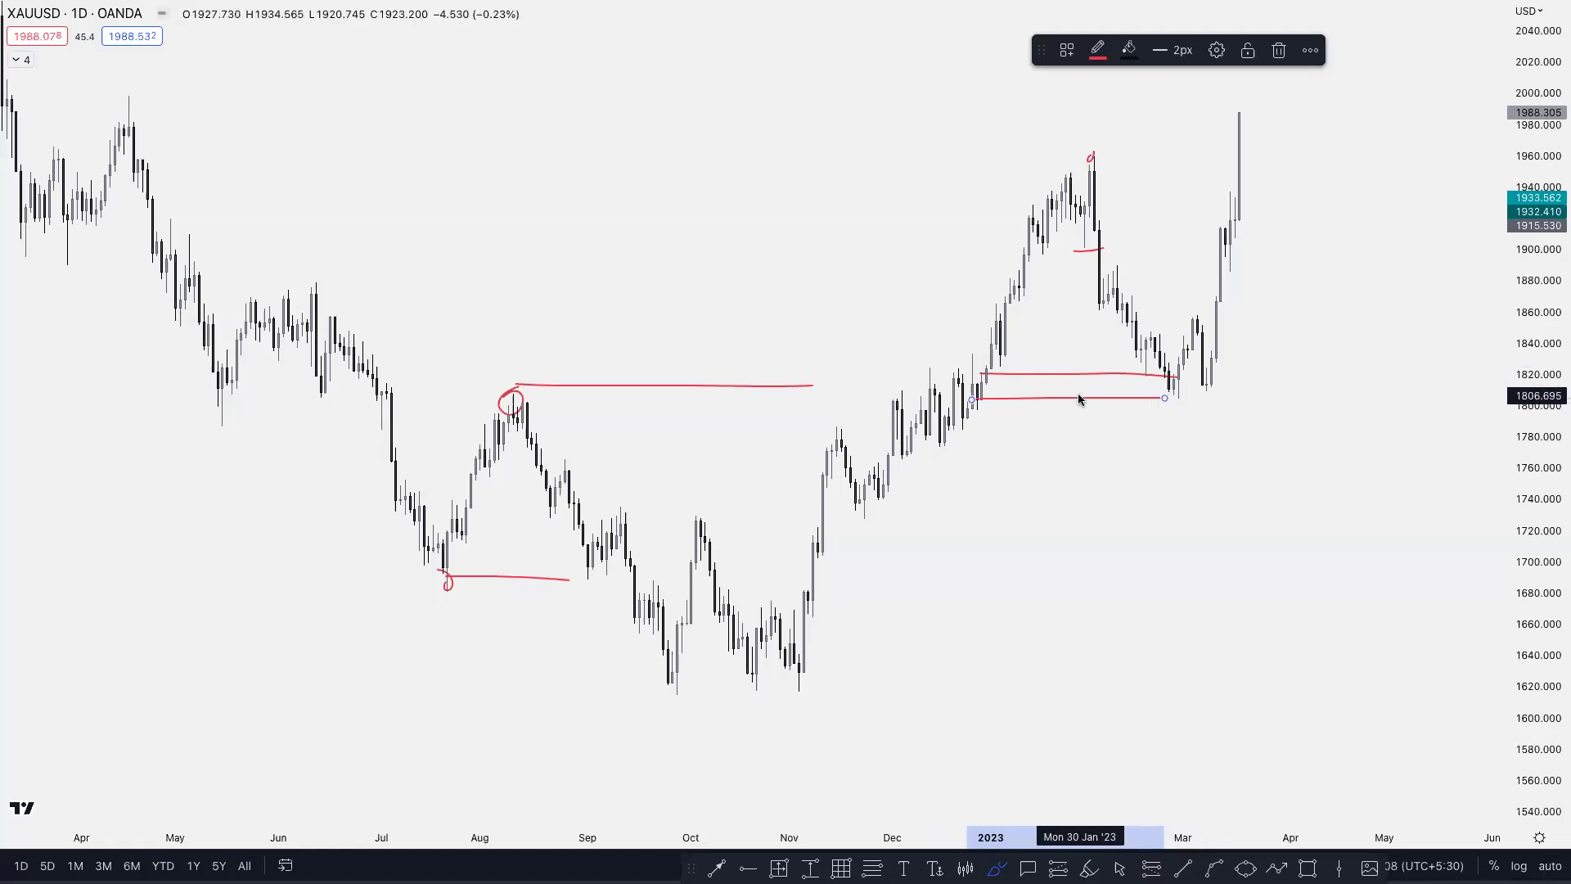
{"action": "key", "text": "Delete"}
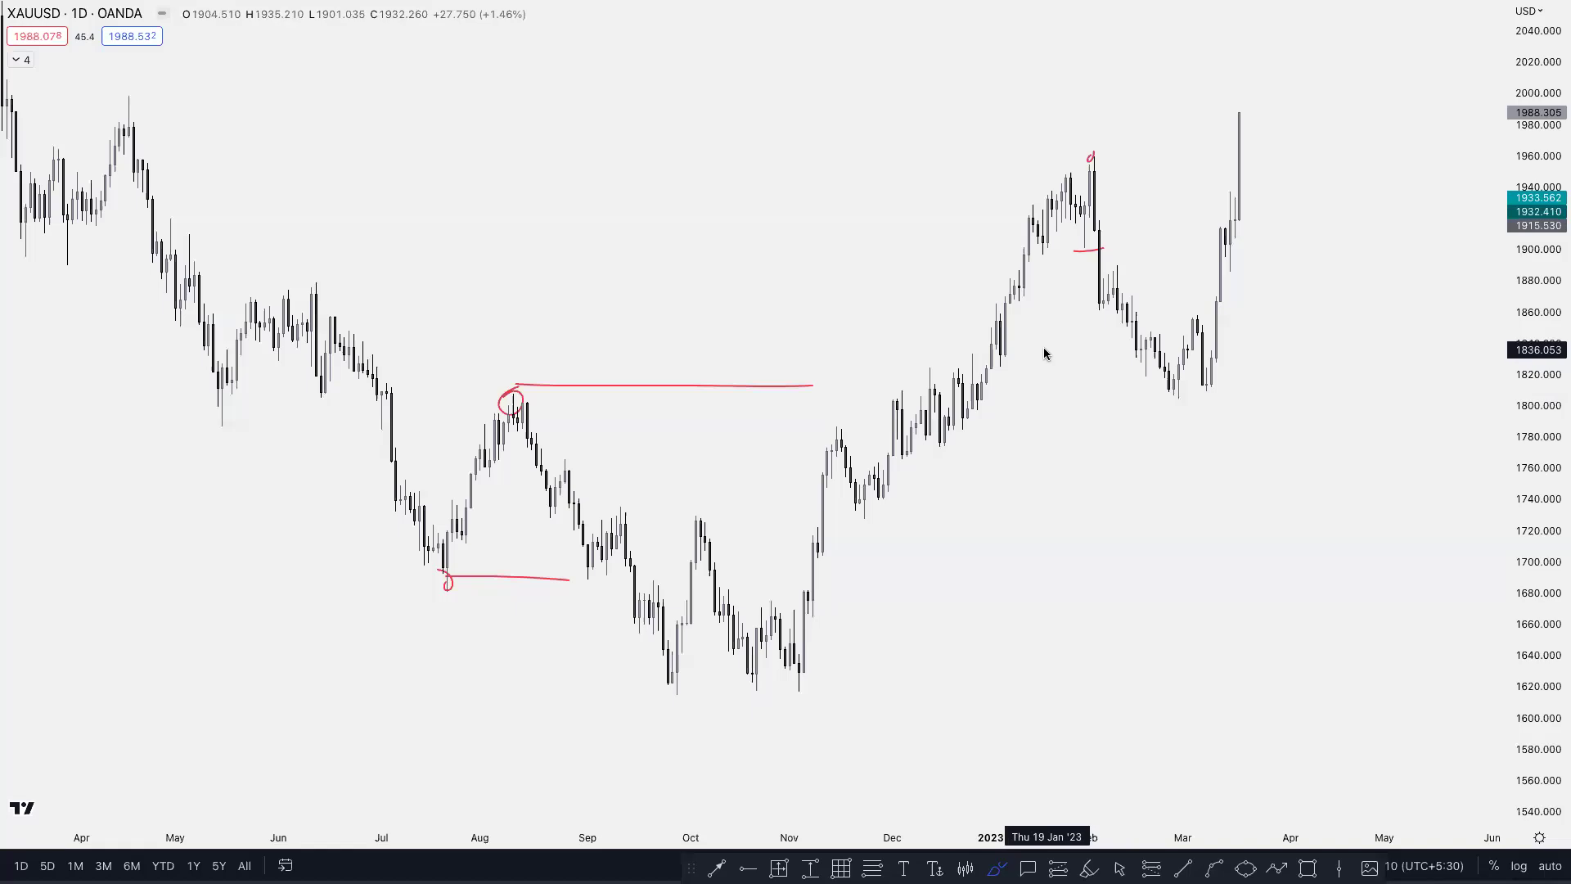
Brush January zone lines at about 1860 and 1828 and a falling diagonal with short lines into March, undoing the last three strokes
{"action": "left_click_drag", "start_coordinate": [1005, 312], "coordinate": [1117, 311]}
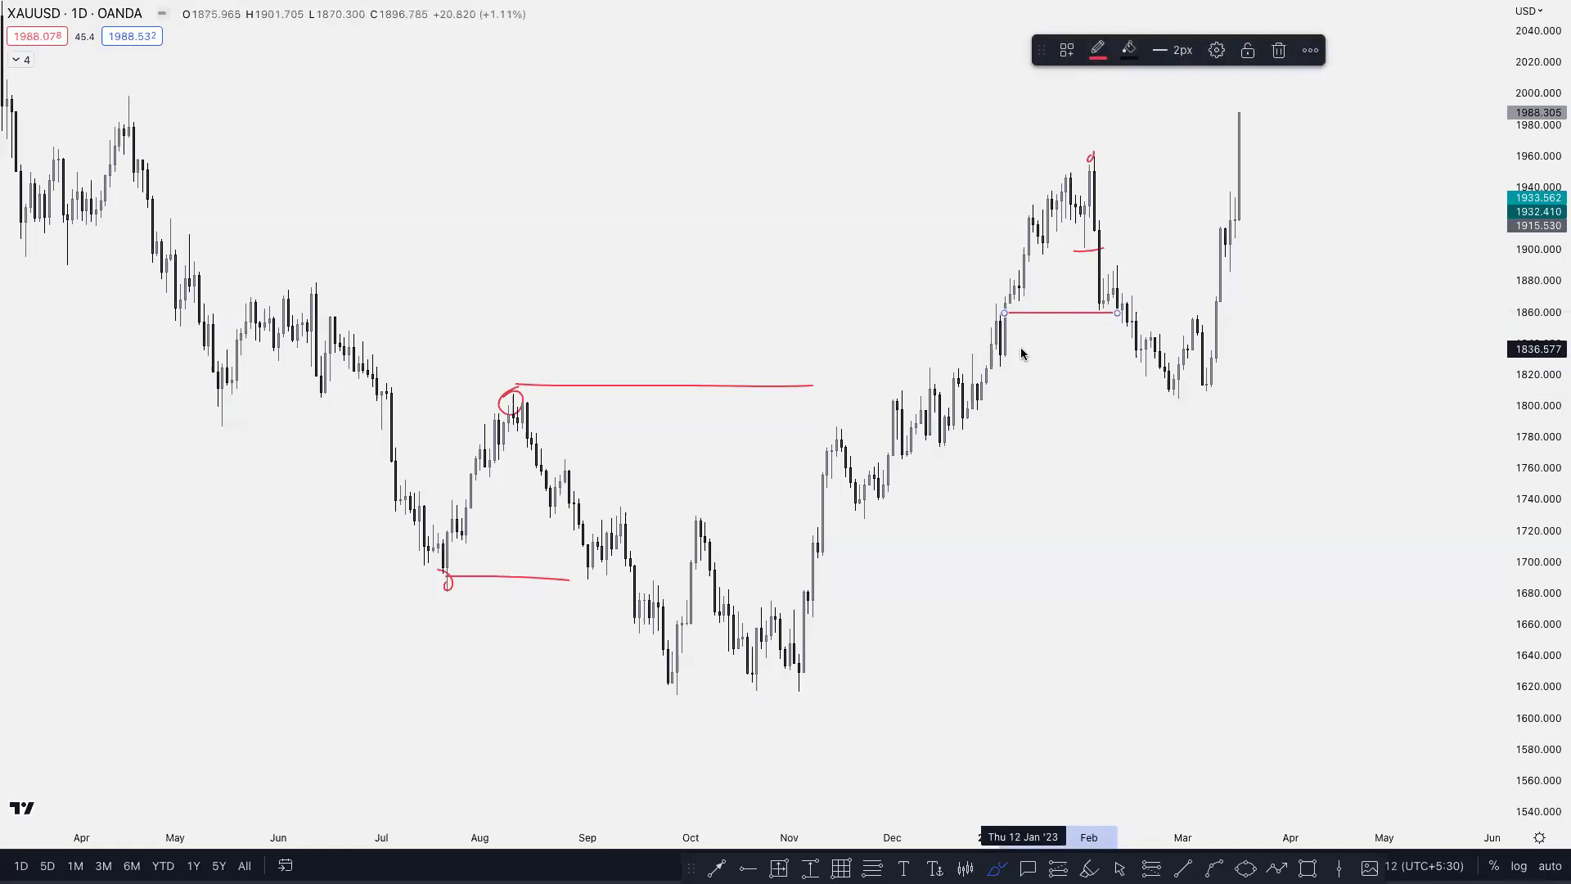
{"action": "left_click_drag", "start_coordinate": [1004, 363], "coordinate": [1131, 362]}
{"action": "mouse_move", "coordinate": [1122, 267]}
{"action": "left_mouse_down"}
{"action": "mouse_move", "coordinate": [1195, 345]}
{"action": "mouse_move", "coordinate": [1197, 317]}
{"action": "mouse_move", "coordinate": [1216, 400]}
{"action": "mouse_move", "coordinate": [1197, 398]}
{"action": "mouse_move", "coordinate": [1255, 313]}
{"action": "left_mouse_up"}
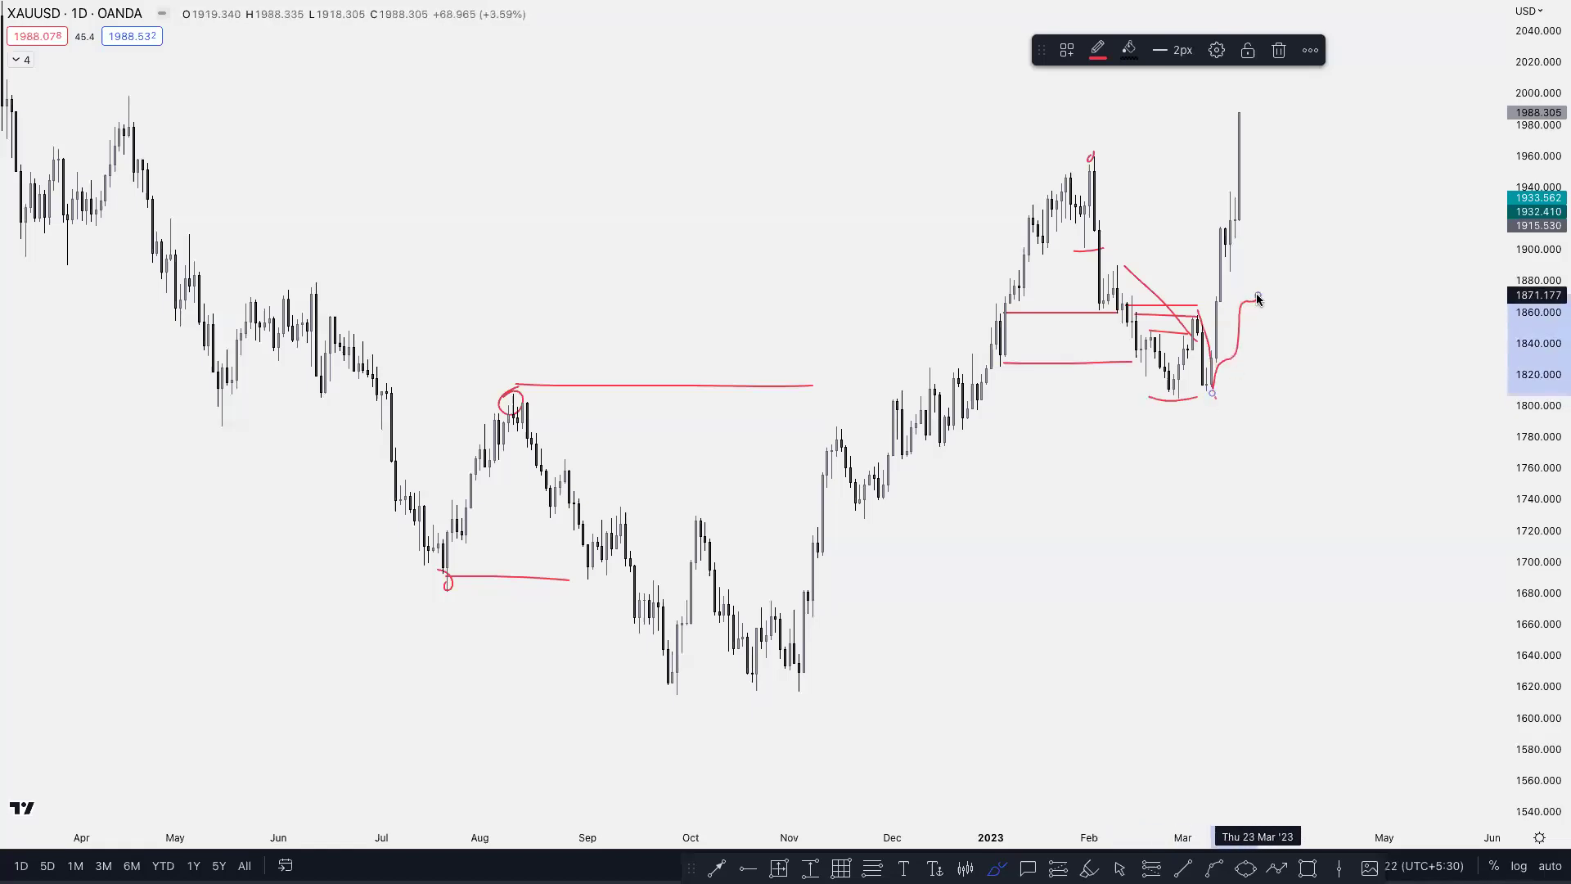
{"action": "key", "text": "ctrl+z"}
{"action": "key", "text": "ctrl+z"}
{"action": "key", "text": "ctrl+z"}
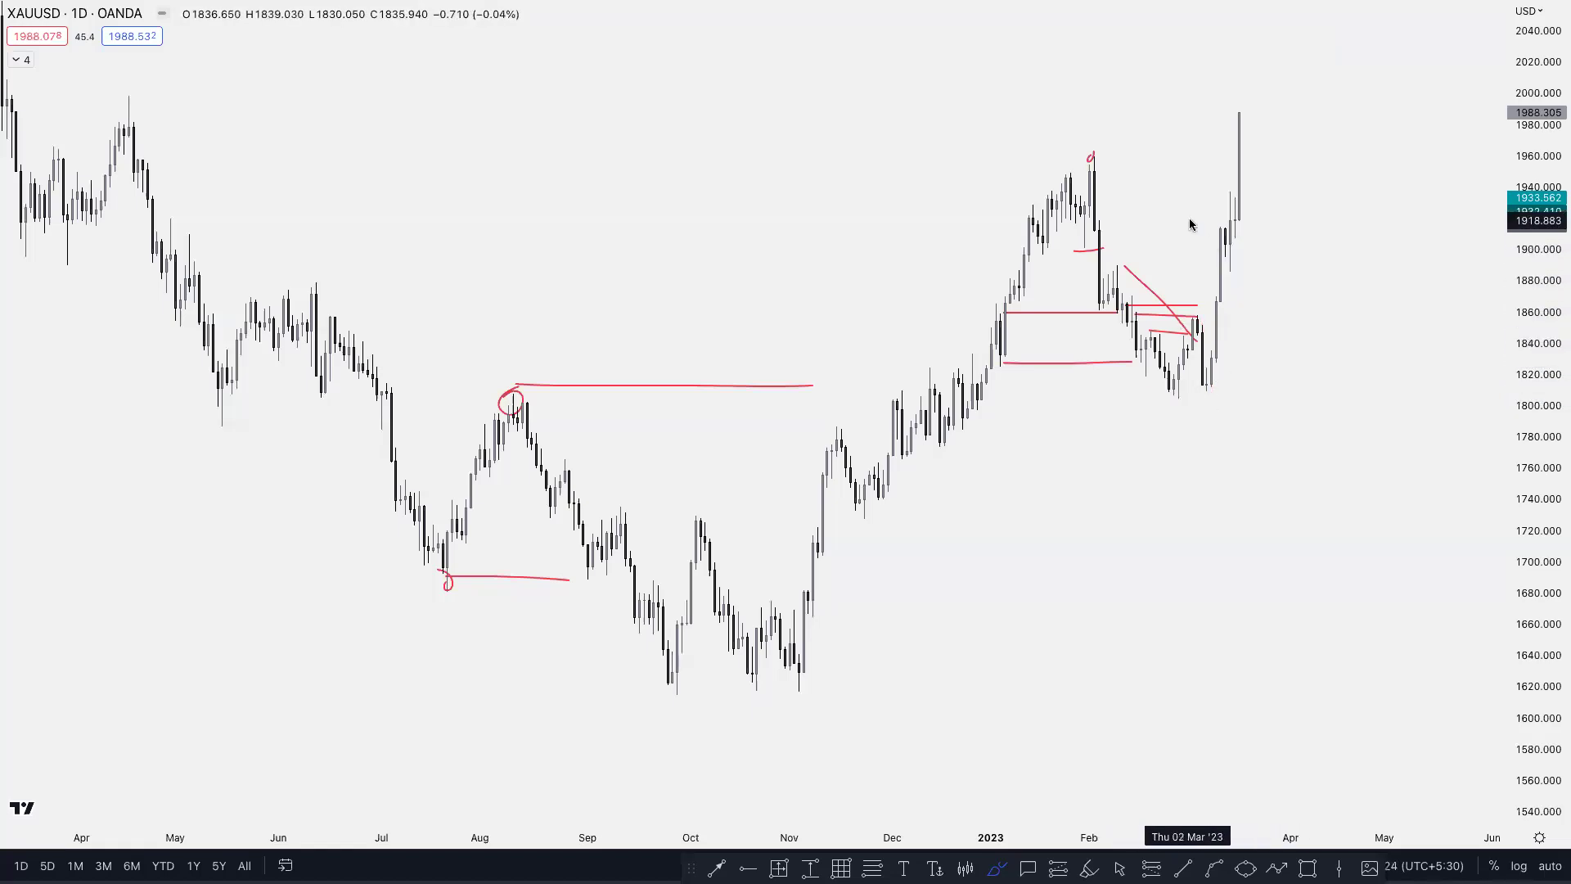
Brush lines at about 1951 and 1960 from the early February high, and circle that high and the late February low
{"action": "left_click_drag", "start_coordinate": [1097, 171], "coordinate": [1230, 171]}
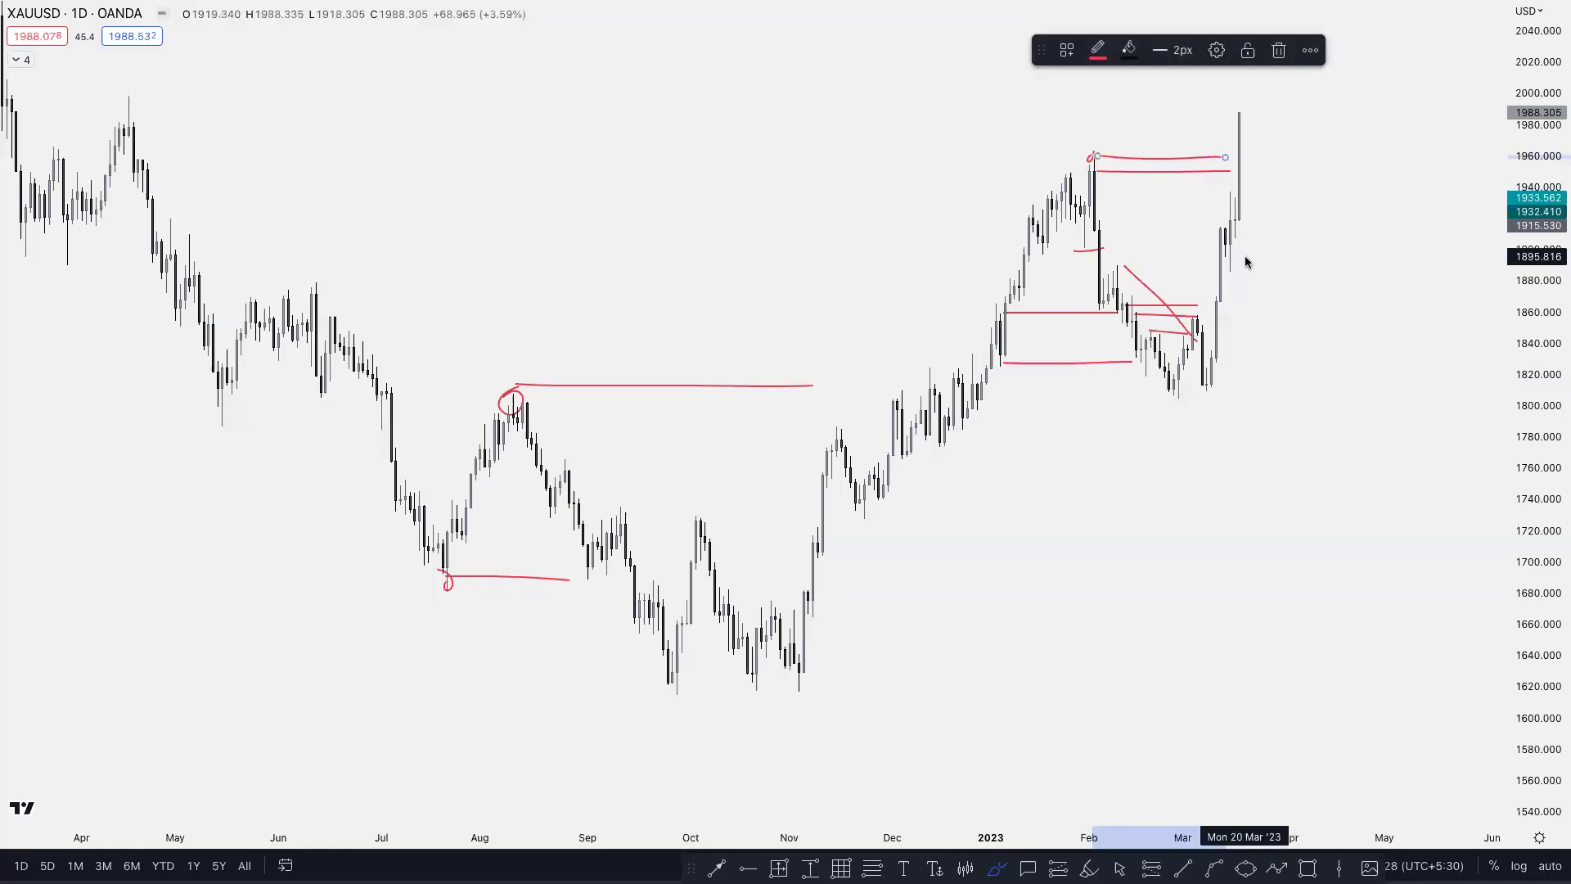
{"action": "left_click_drag", "start_coordinate": [1078, 152], "coordinate": [1178, 154]}
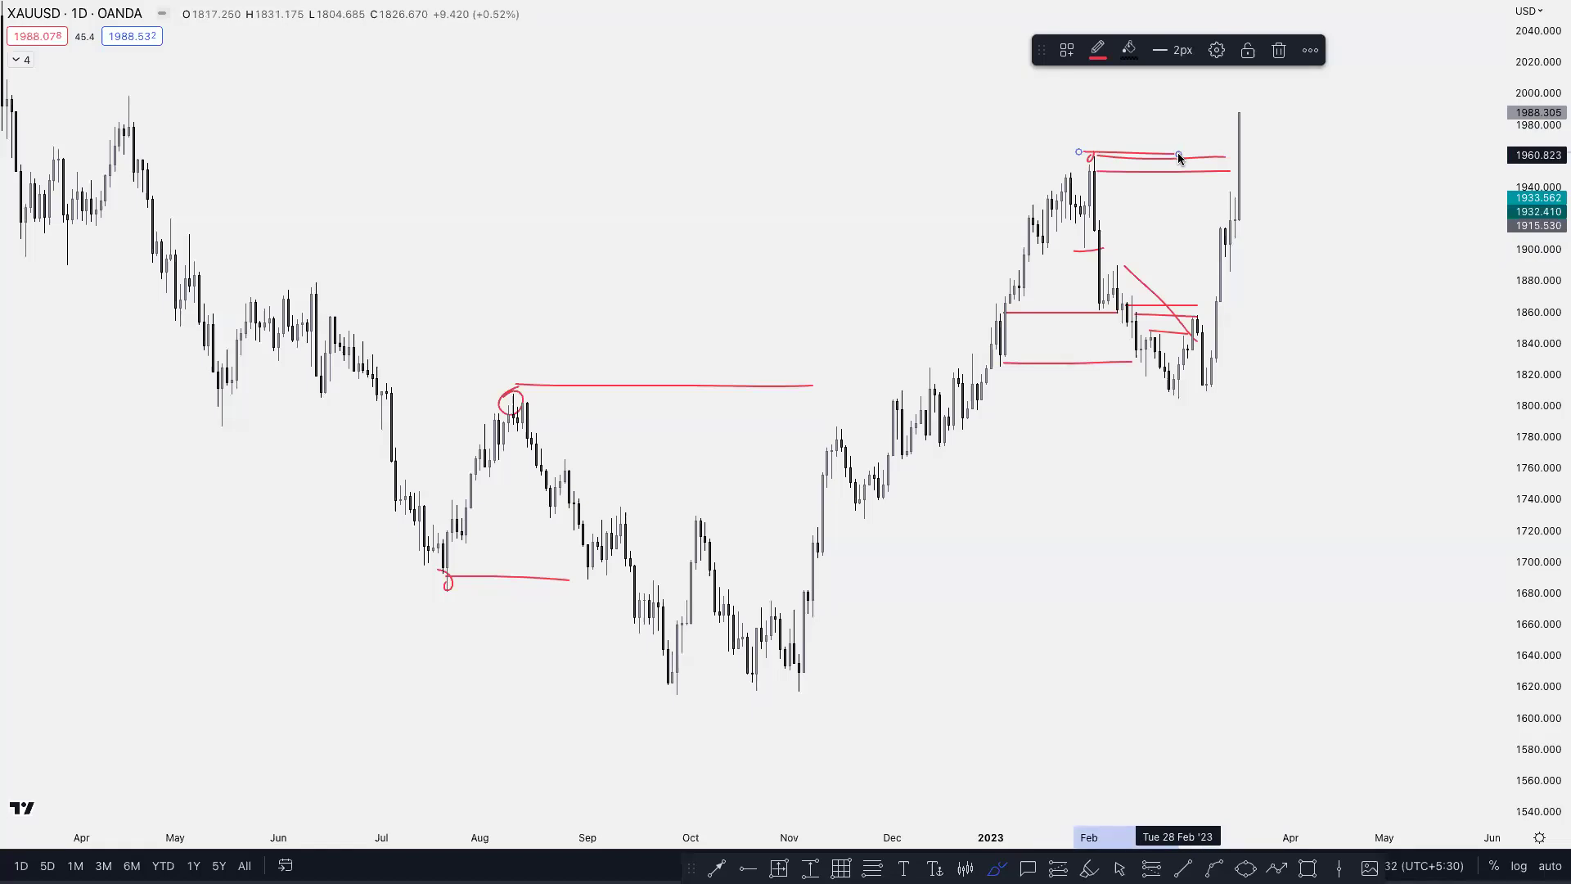
{"action": "left_click_drag", "start_coordinate": [1102, 148], "coordinate": [1100, 149]}
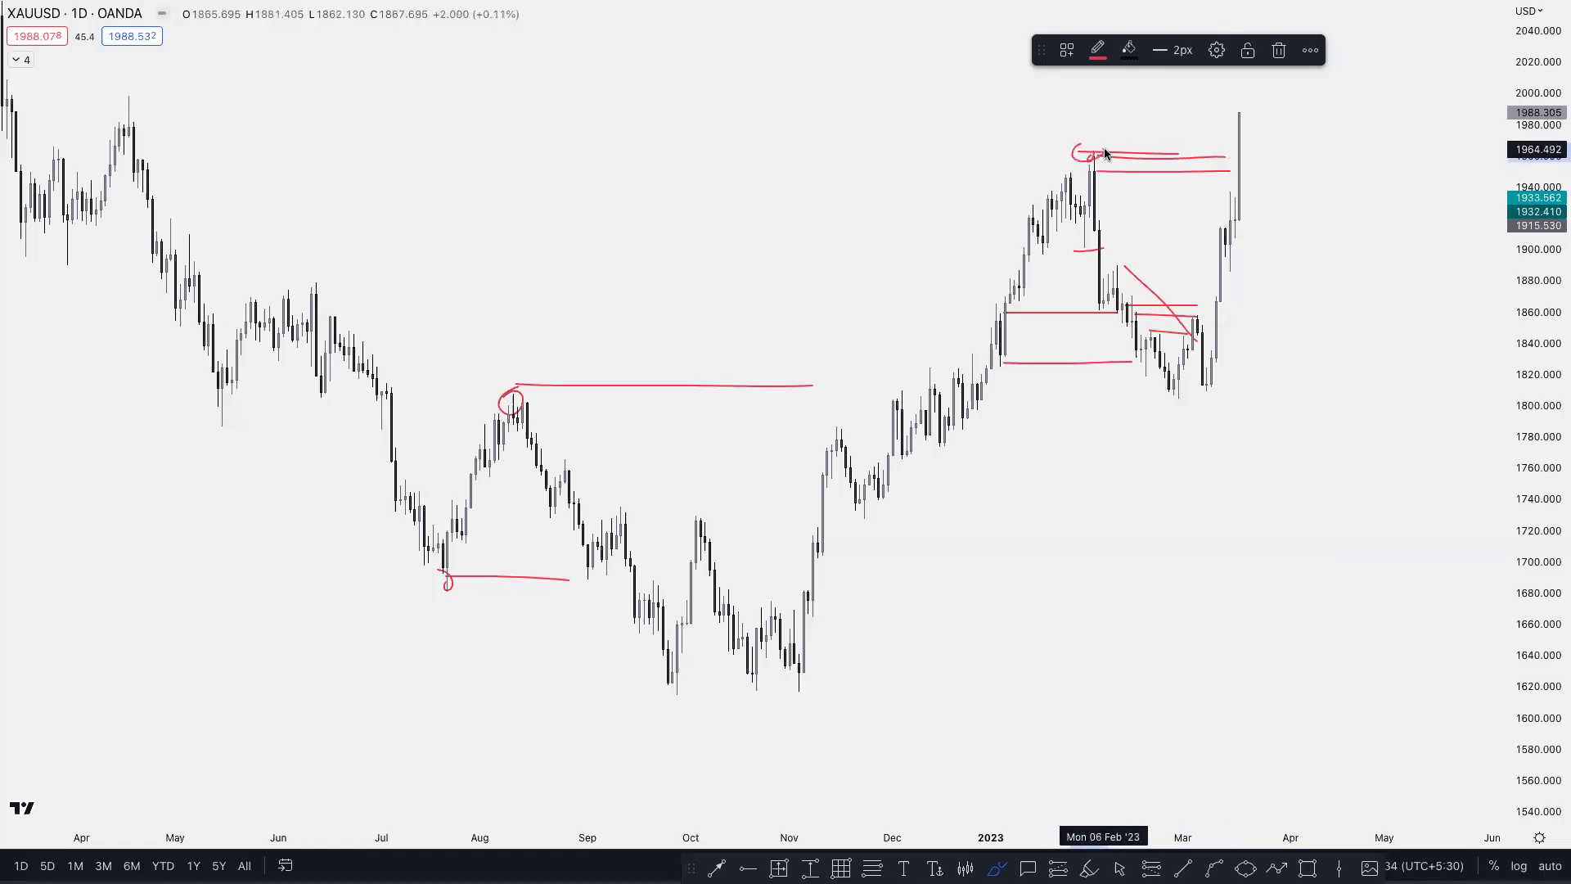
{"action": "left_click_drag", "start_coordinate": [1174, 400], "coordinate": [1174, 396]}
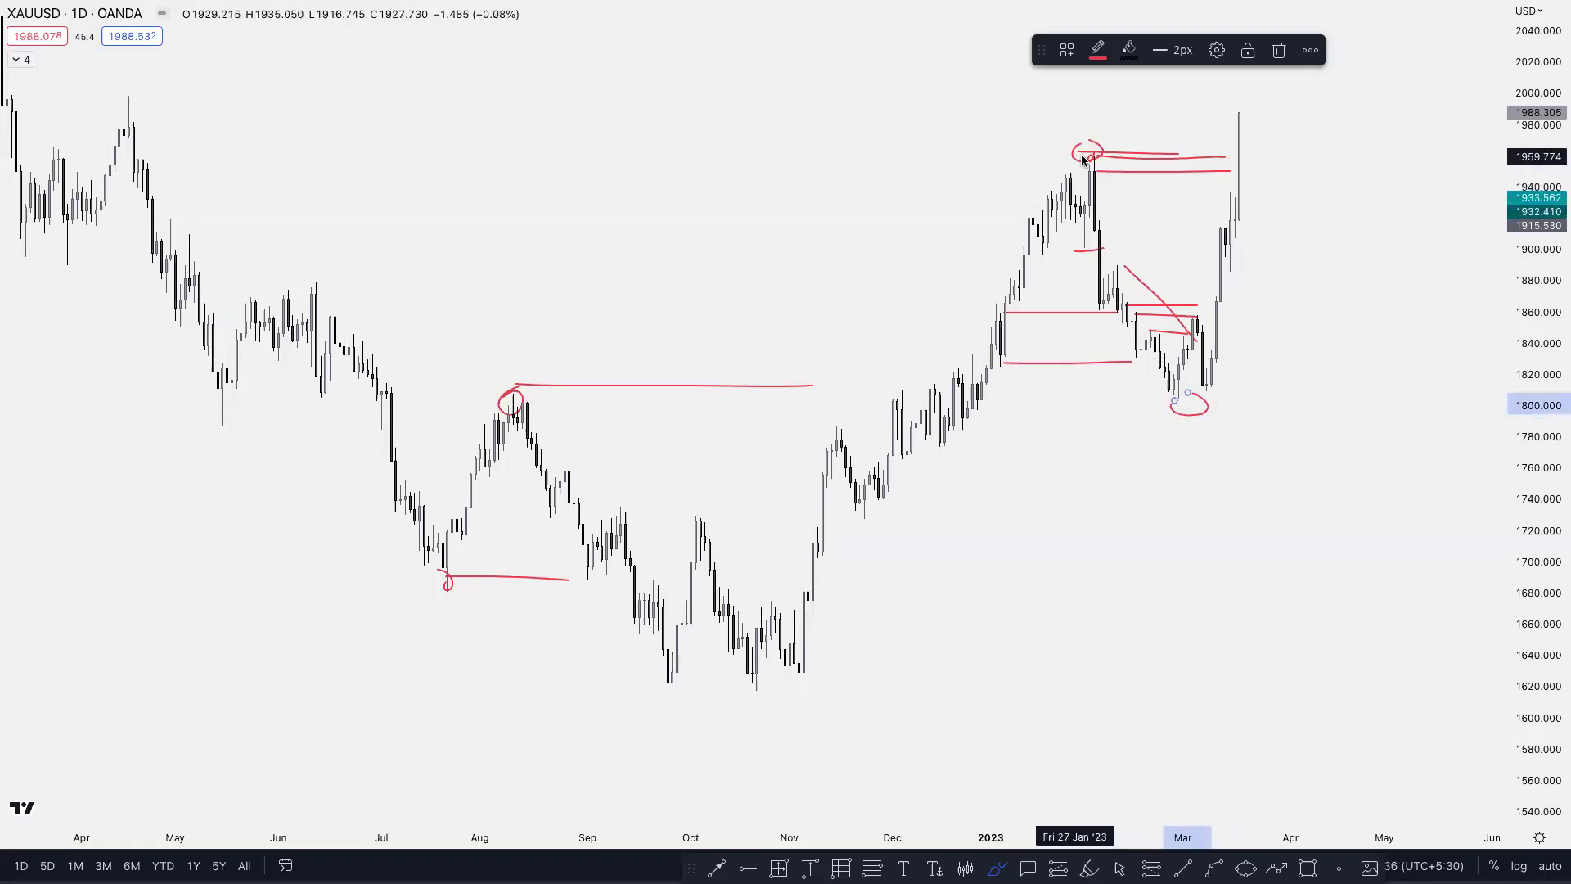
Brush an expected path falling from 1988 to about 1845 and rising to about 2012, plus a line at about 1886
{"action": "left_click_drag", "start_coordinate": [1245, 112], "coordinate": [1338, 336]}
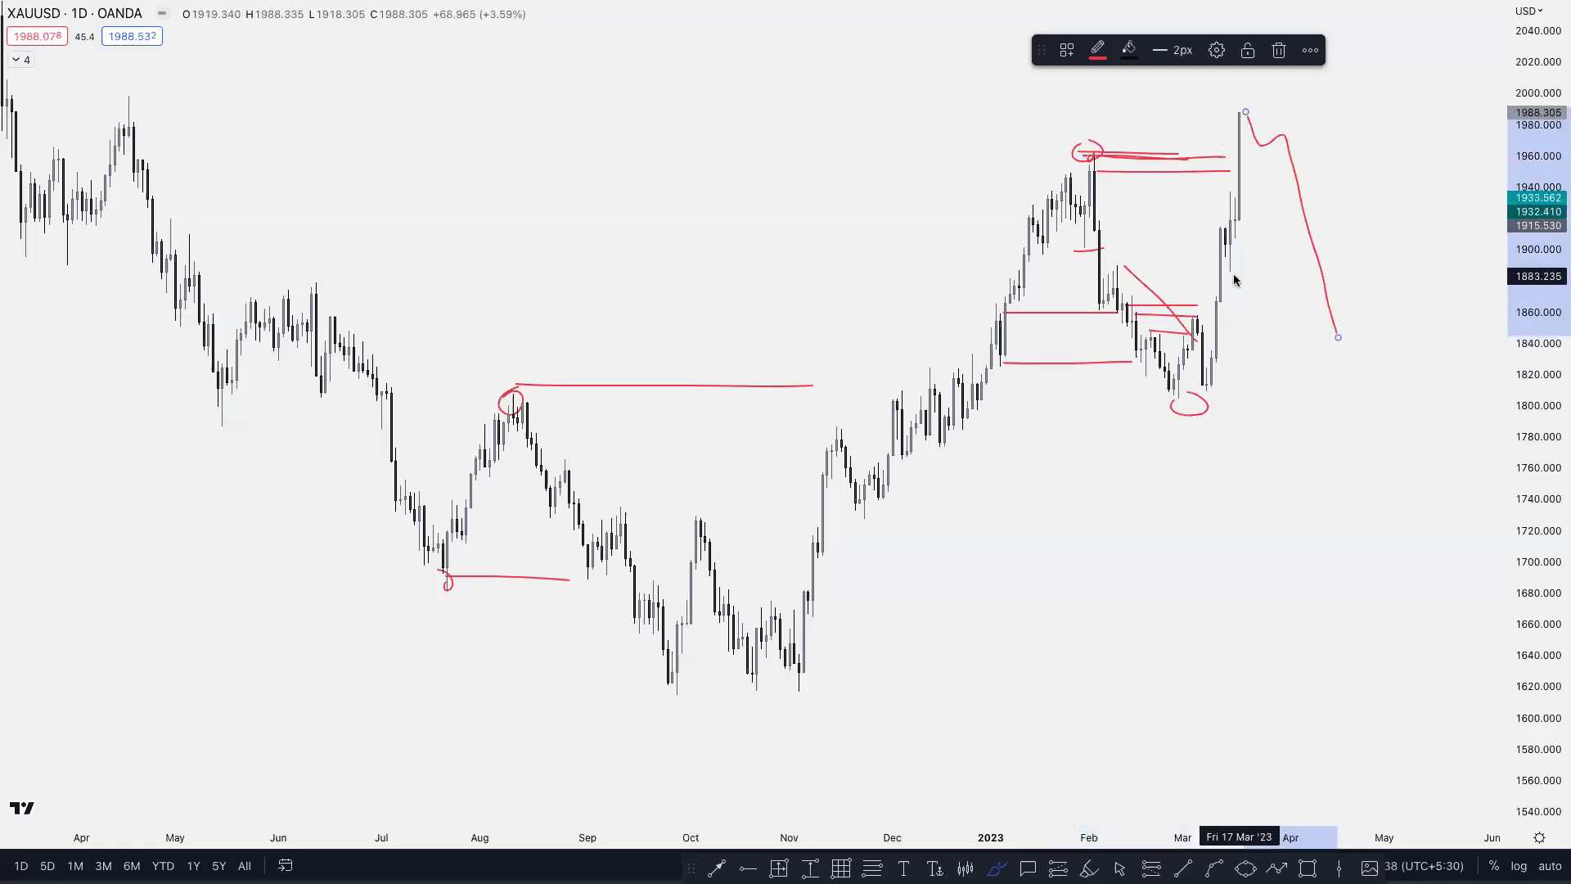
{"action": "left_click_drag", "start_coordinate": [1229, 271], "coordinate": [1301, 271]}
{"action": "left_click_drag", "start_coordinate": [1338, 333], "coordinate": [1365, 209]}
{"action": "left_click_drag", "start_coordinate": [1367, 120], "coordinate": [1380, 75]}
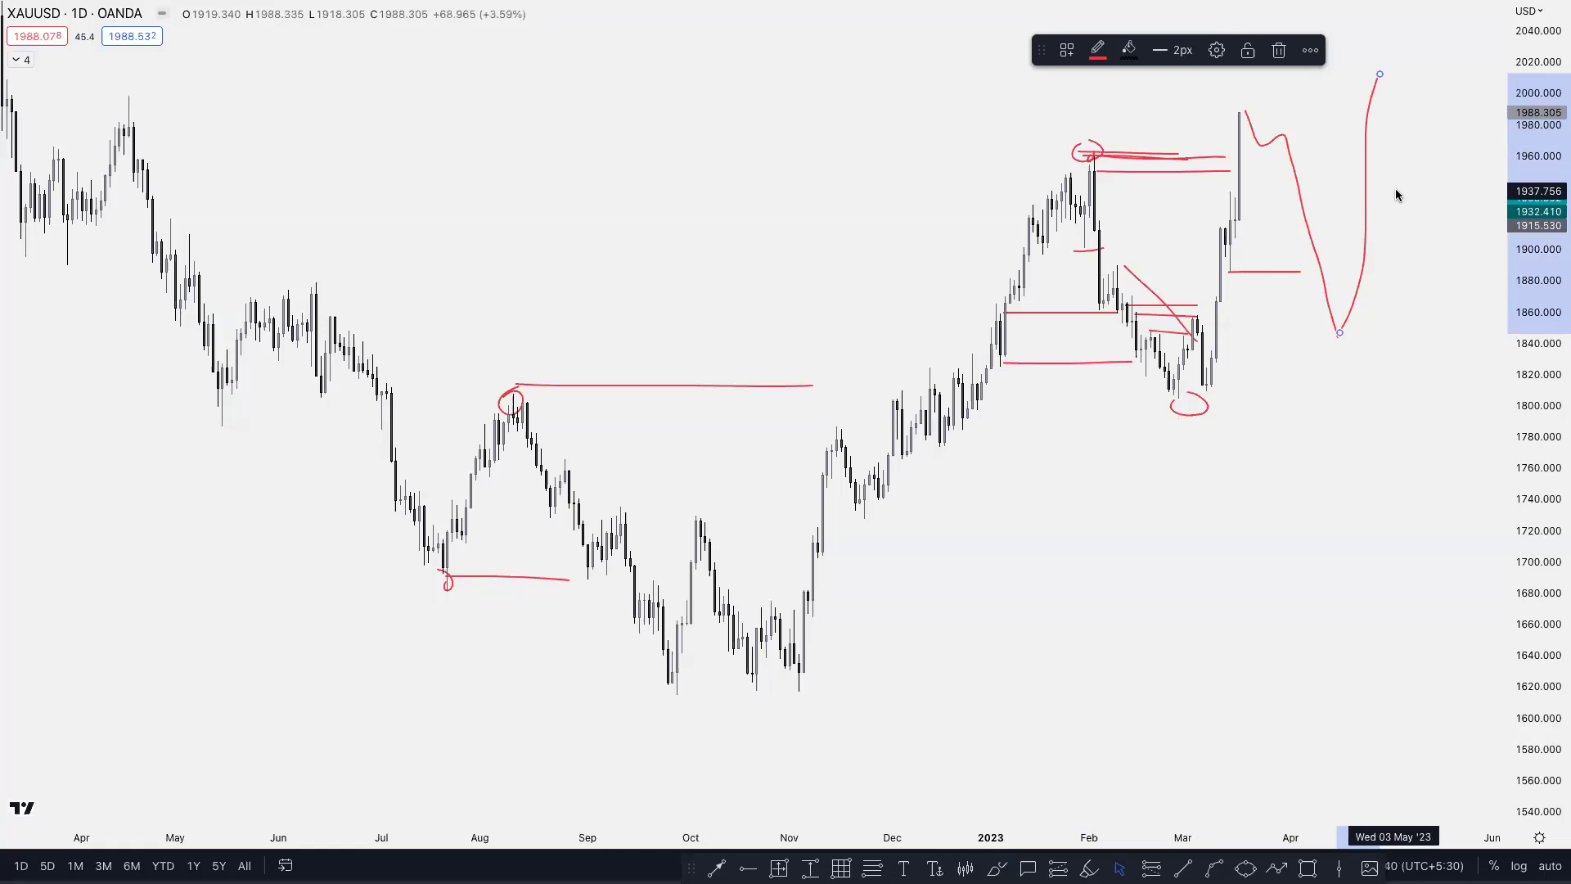
Draw a rectangle zone from the 18 April 2022 high to mid-March 2023, between about 1971.7 and 1998.5
{"action": "scroll", "coordinate": [1396, 195], "scroll_direction": "down", "scroll_amount": 6}
{"action": "left_click_drag", "start_coordinate": [1521, 225], "coordinate": [1519, 360]}
{"action": "left_click_drag", "start_coordinate": [948, 209], "coordinate": [869, 249]}
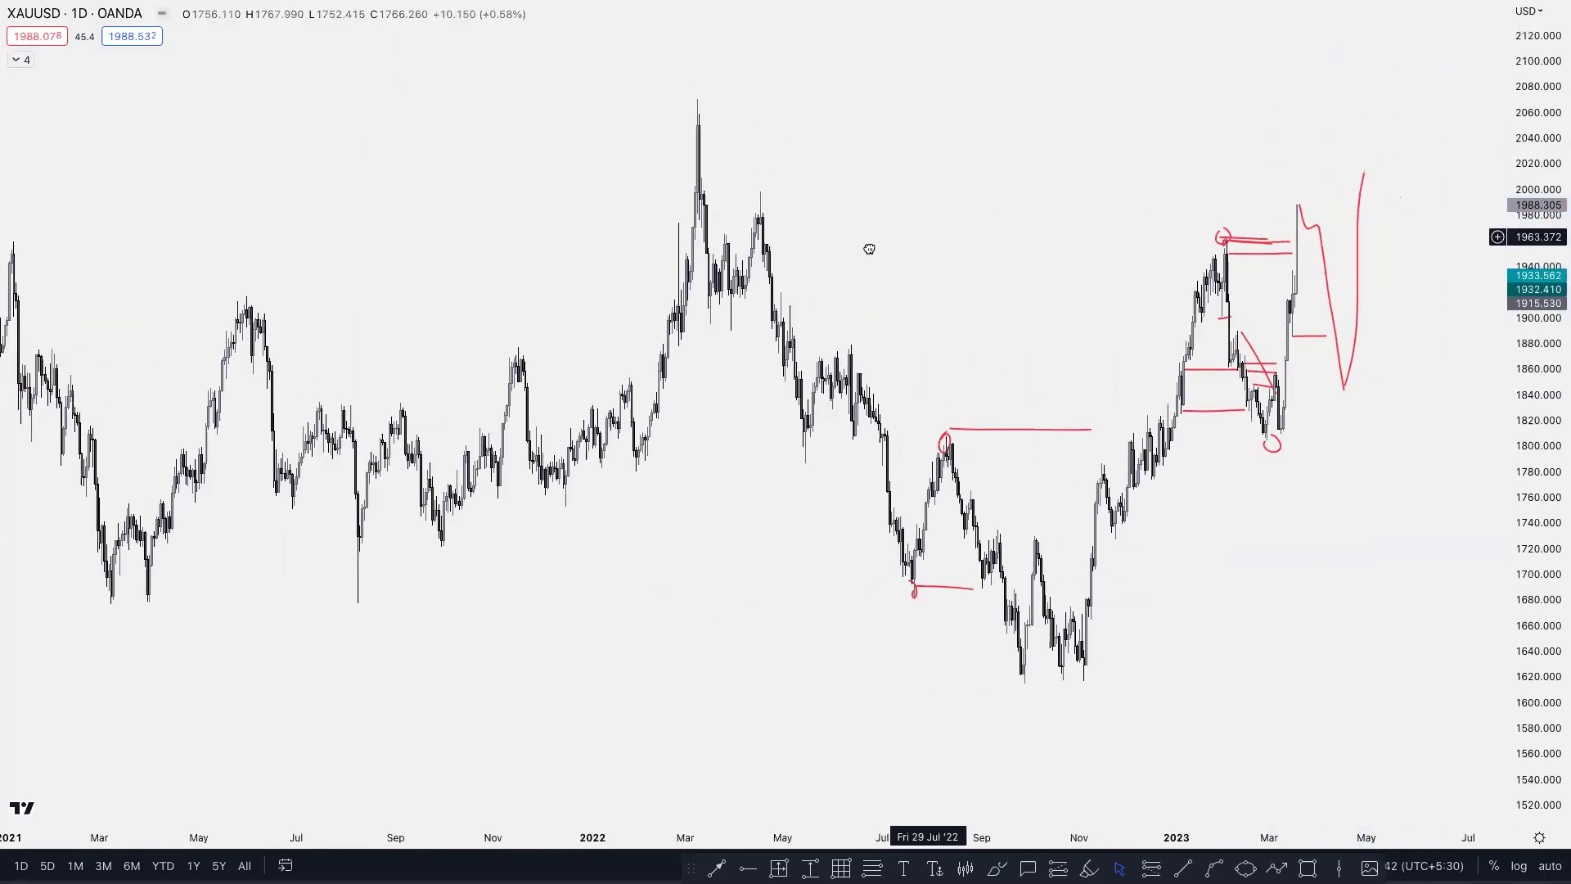
{"action": "scroll", "coordinate": [920, 210], "scroll_direction": "up", "scroll_amount": 3}
{"action": "scroll", "coordinate": [736, 255], "scroll_direction": "up", "scroll_amount": 2}
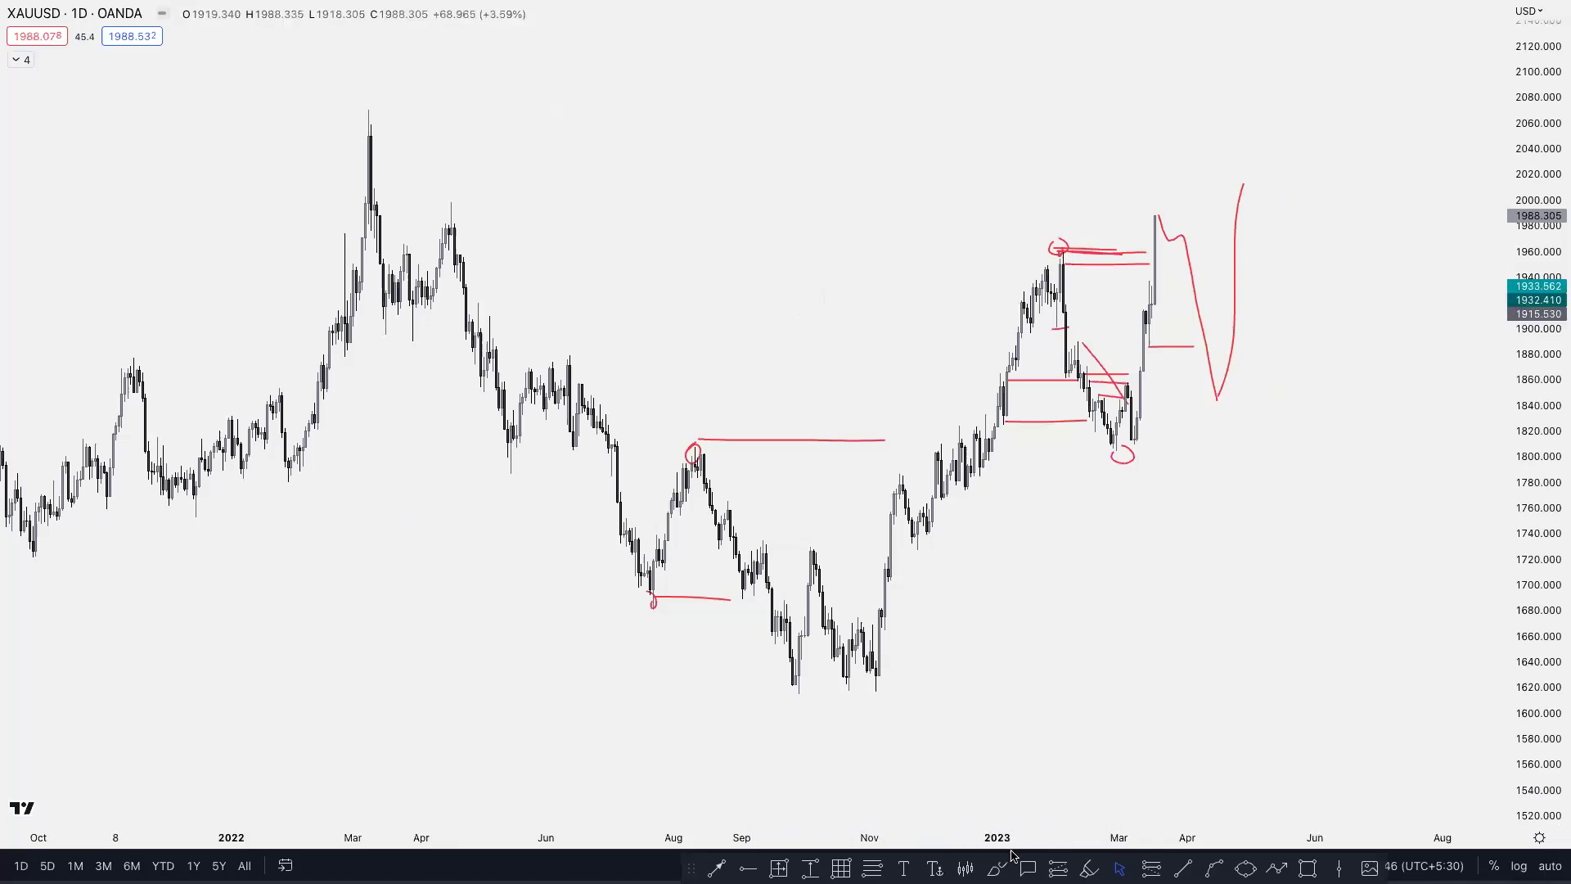
{"action": "left_click", "coordinate": [1308, 868]}
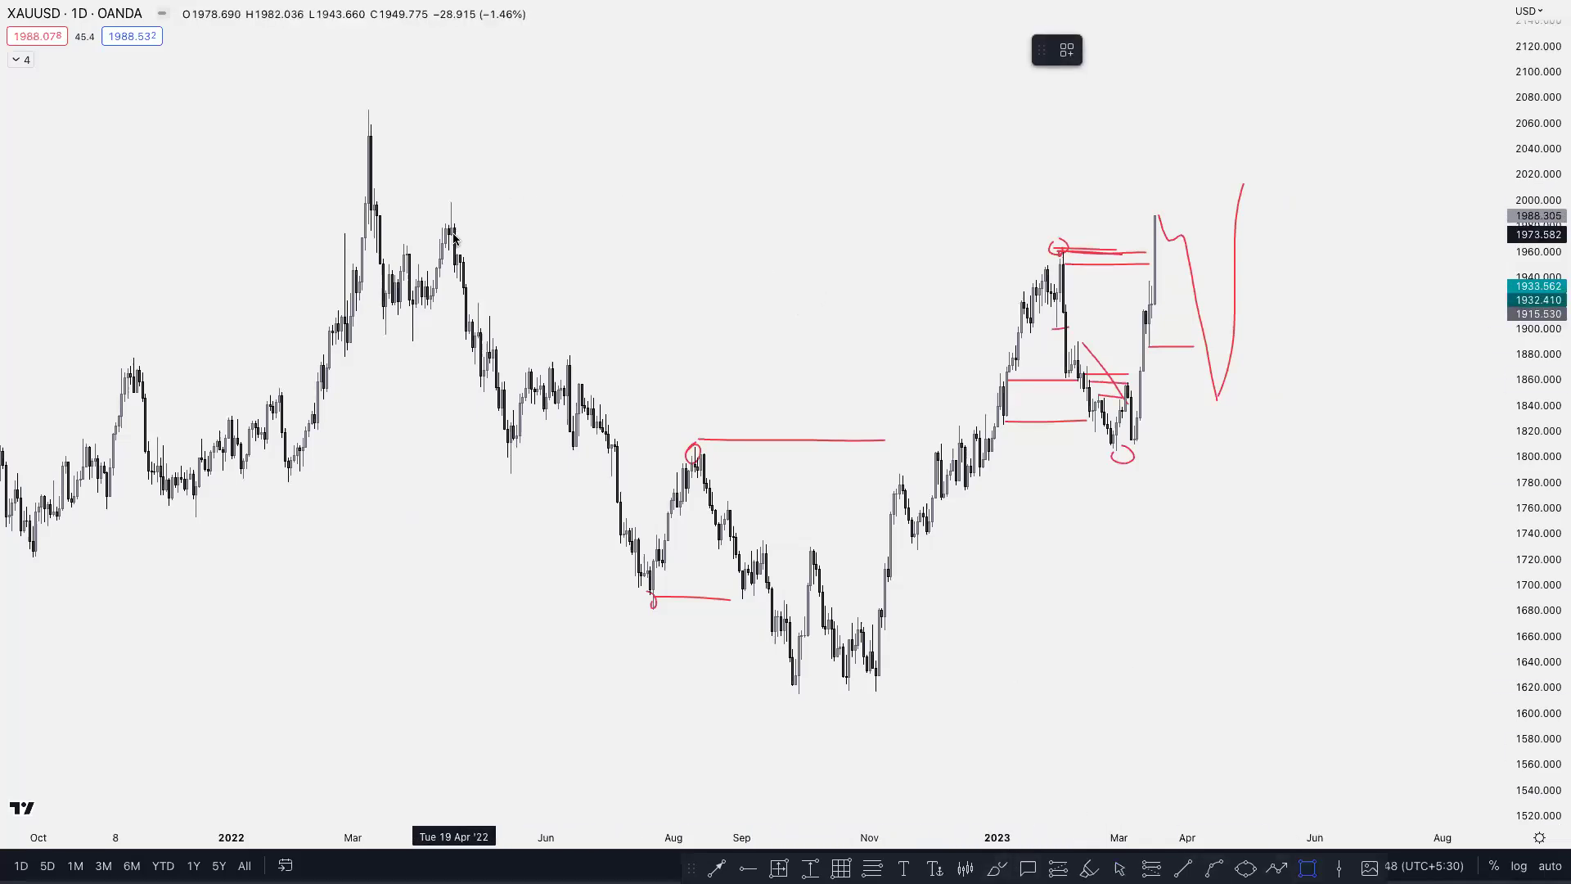
{"action": "left_click_drag", "start_coordinate": [1151, 205], "coordinate": [1151, 203]}
{"action": "left_click", "coordinate": [424, 175]}
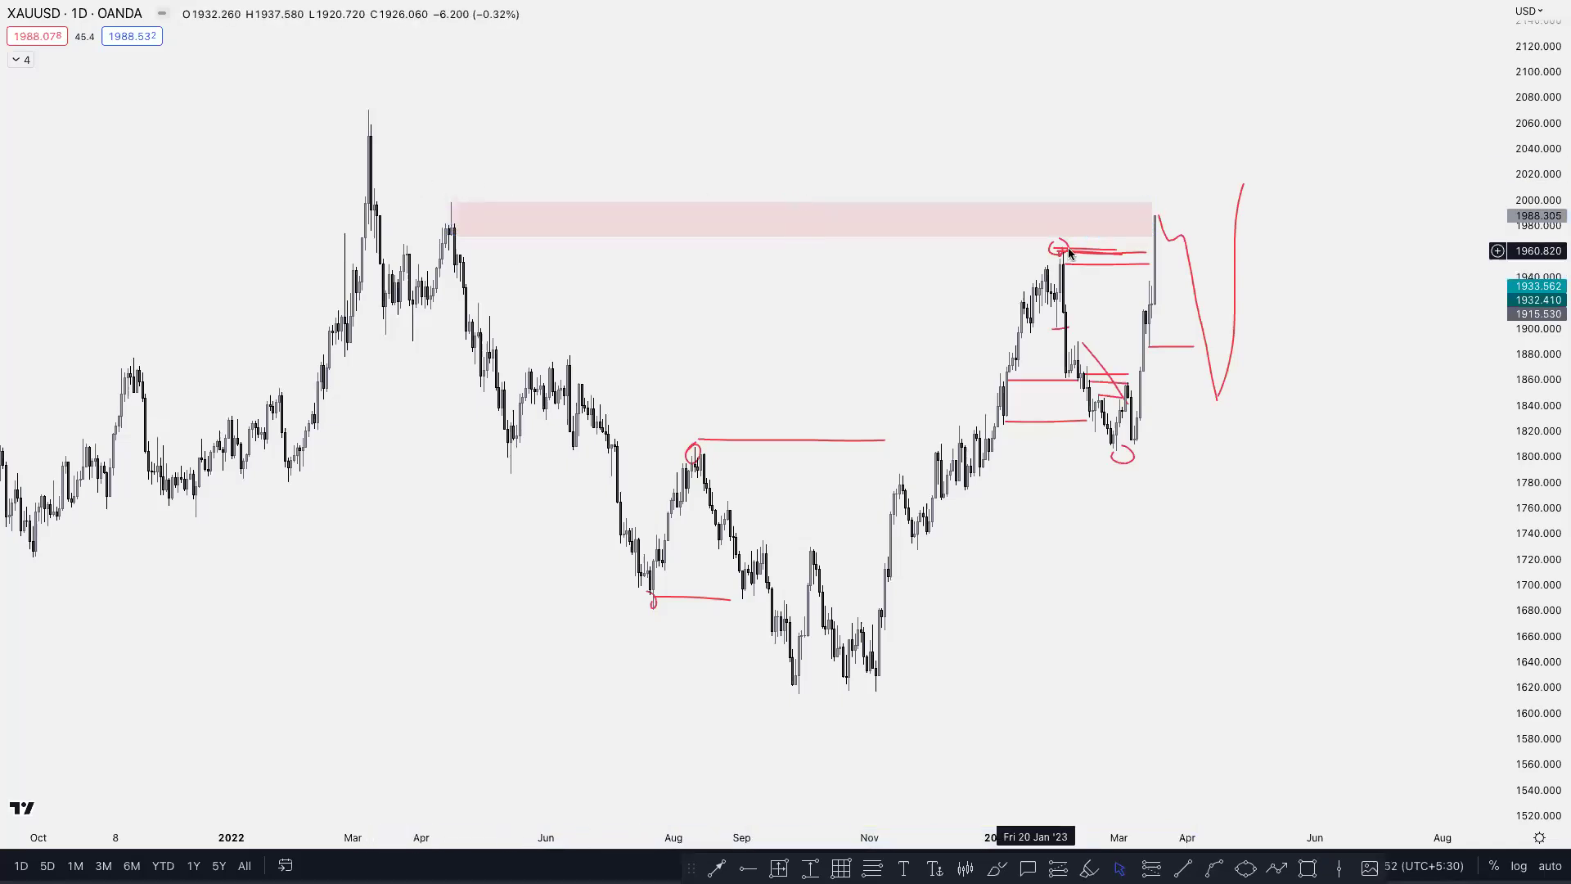
{"action": "left_click", "coordinate": [1117, 227]}
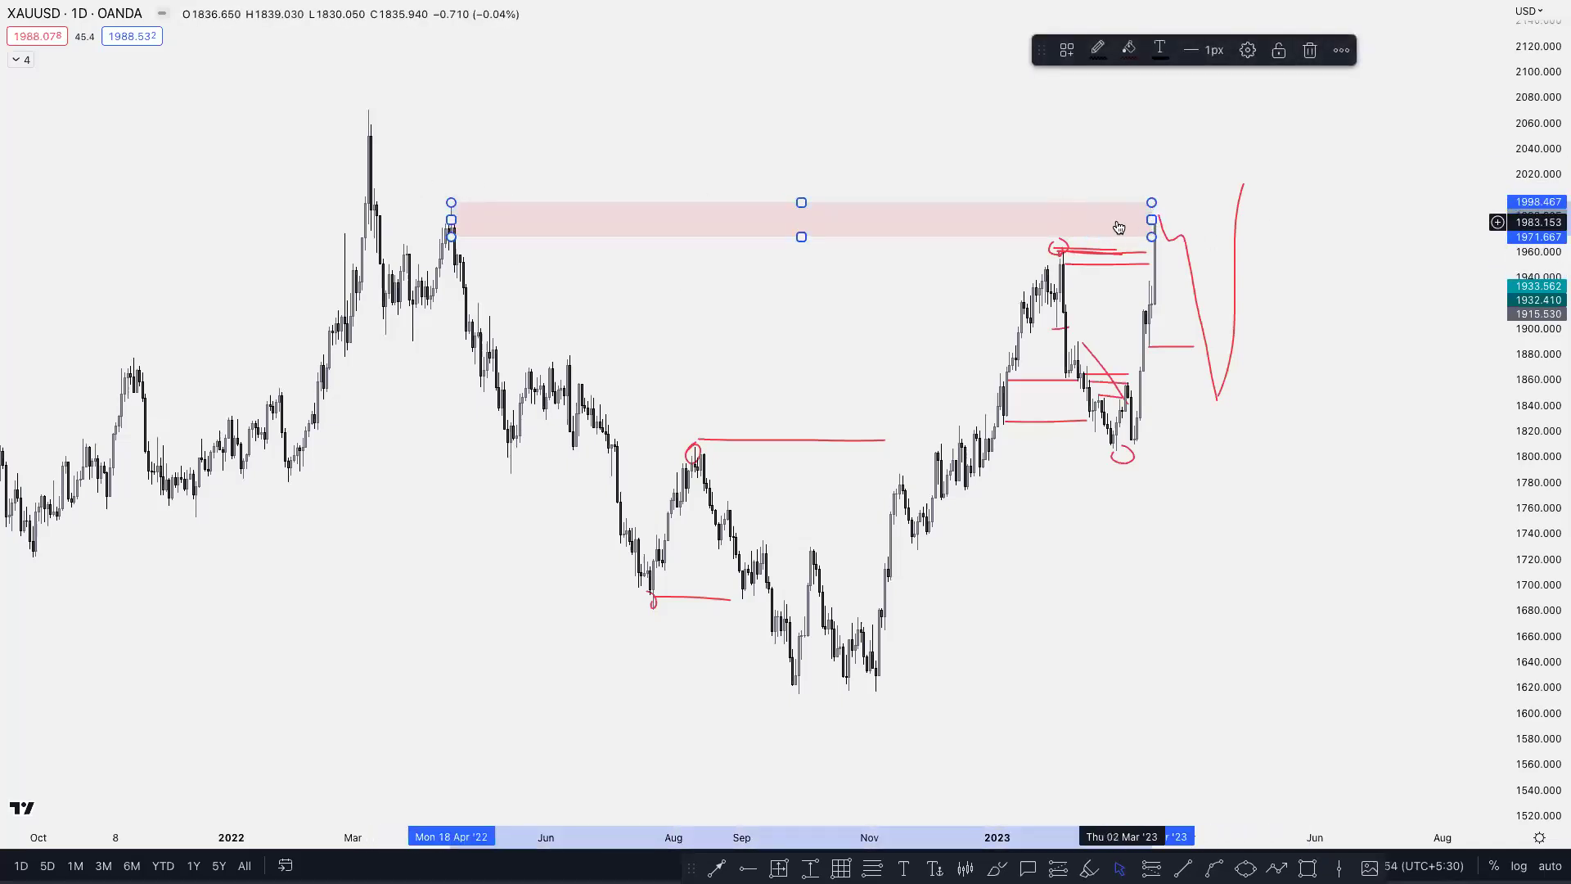
{"action": "left_click", "coordinate": [1182, 197]}
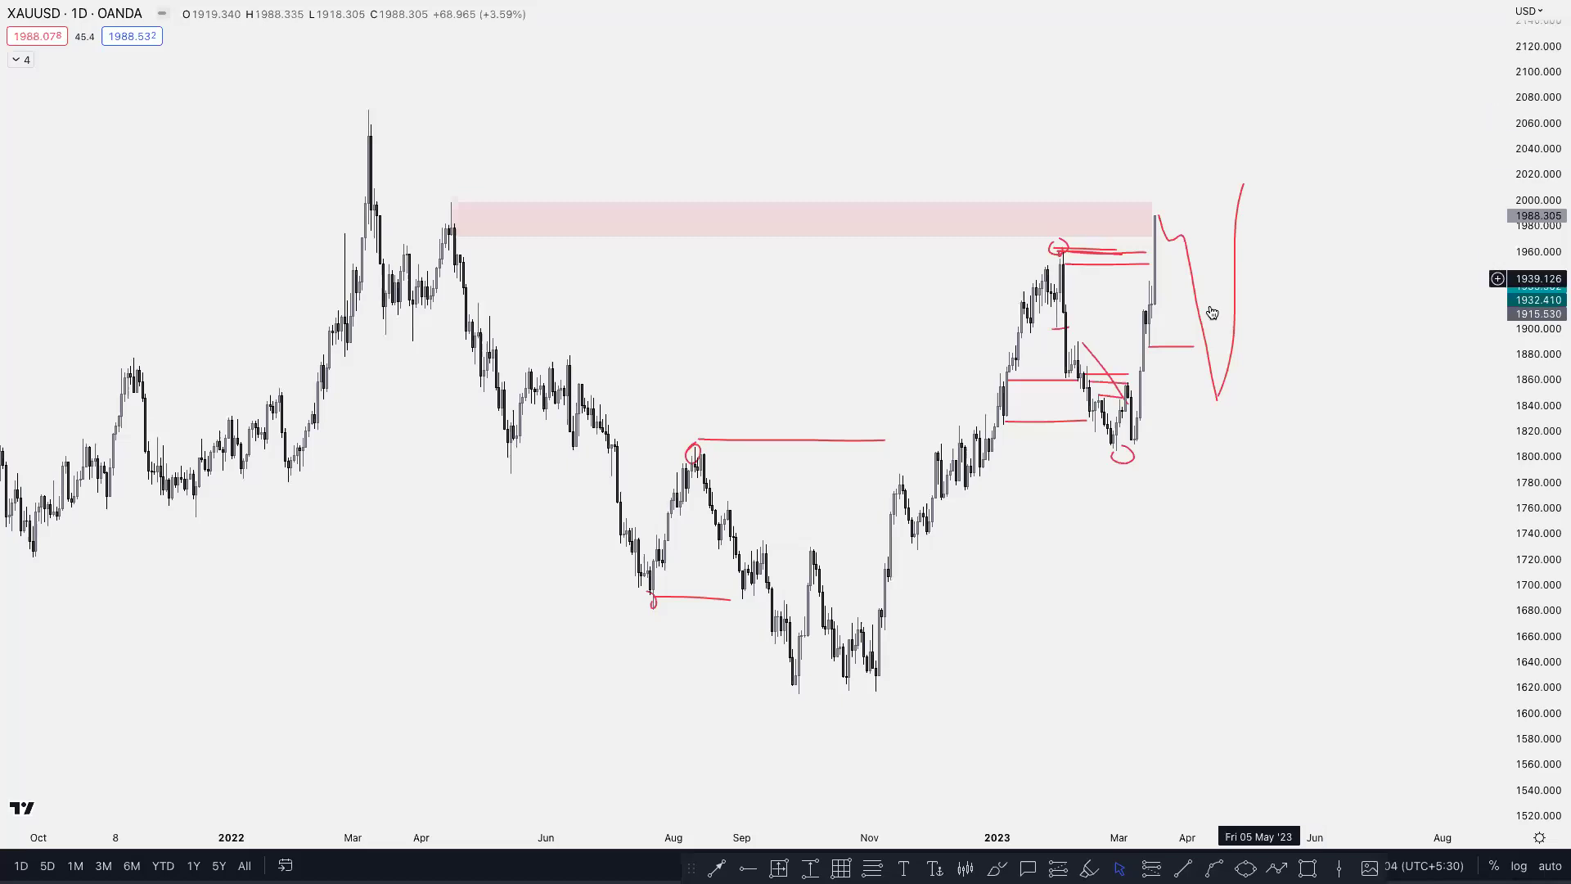
Remove all drawings and switch the chart to the 15-minute interval, framing price action from 13 to 20 March
{"action": "right_click", "coordinate": [1315, 244]}
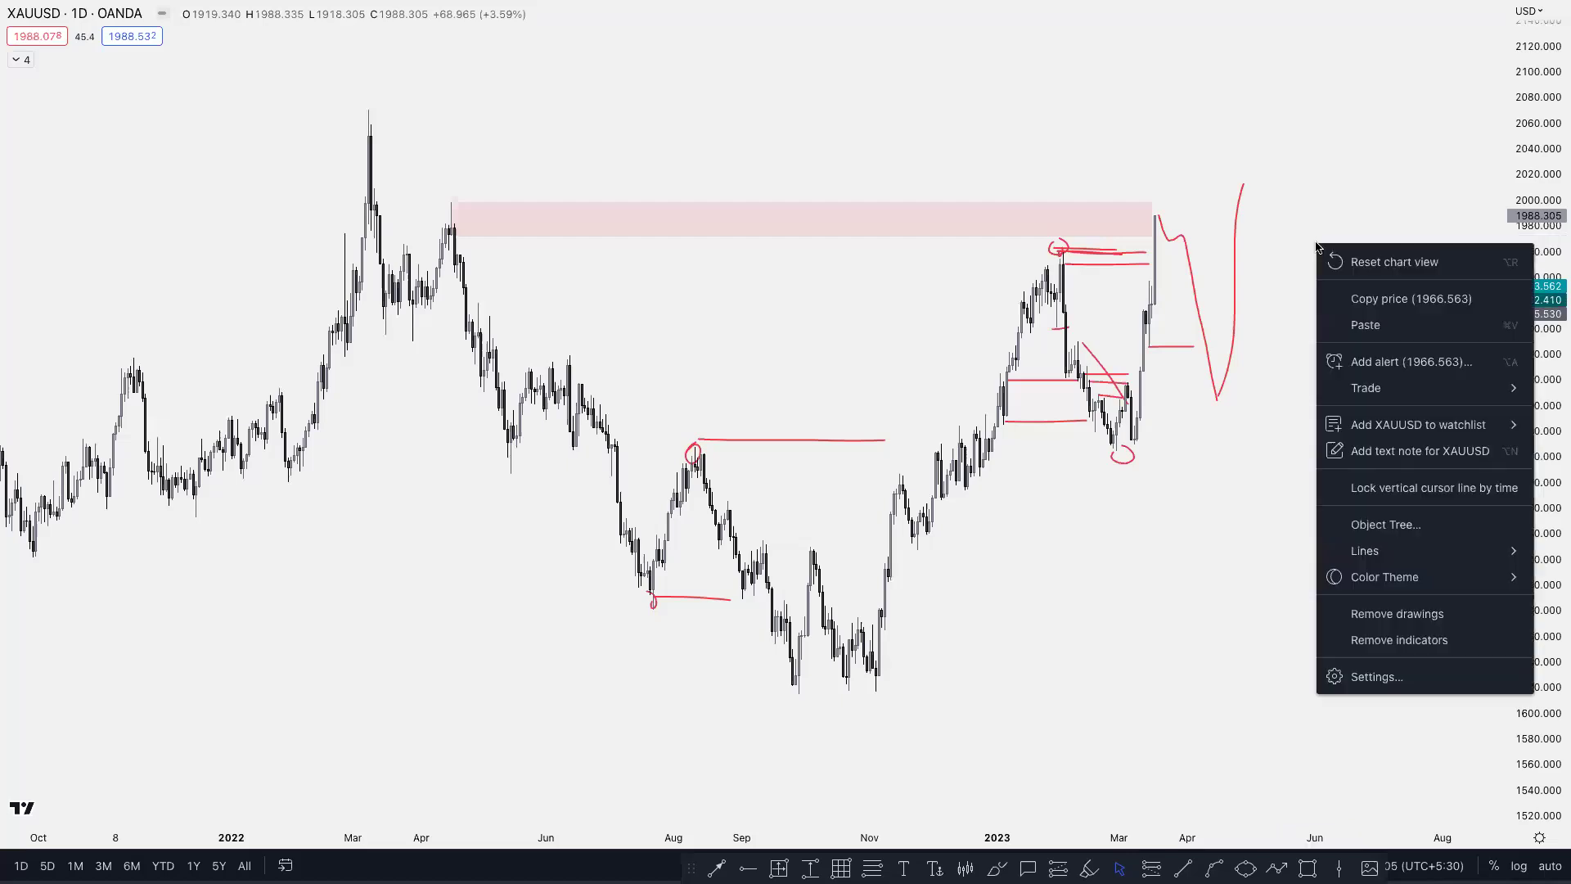
{"action": "left_click", "coordinate": [1381, 615]}
{"action": "type", "text": "15"}
{"action": "key", "text": "Return"}
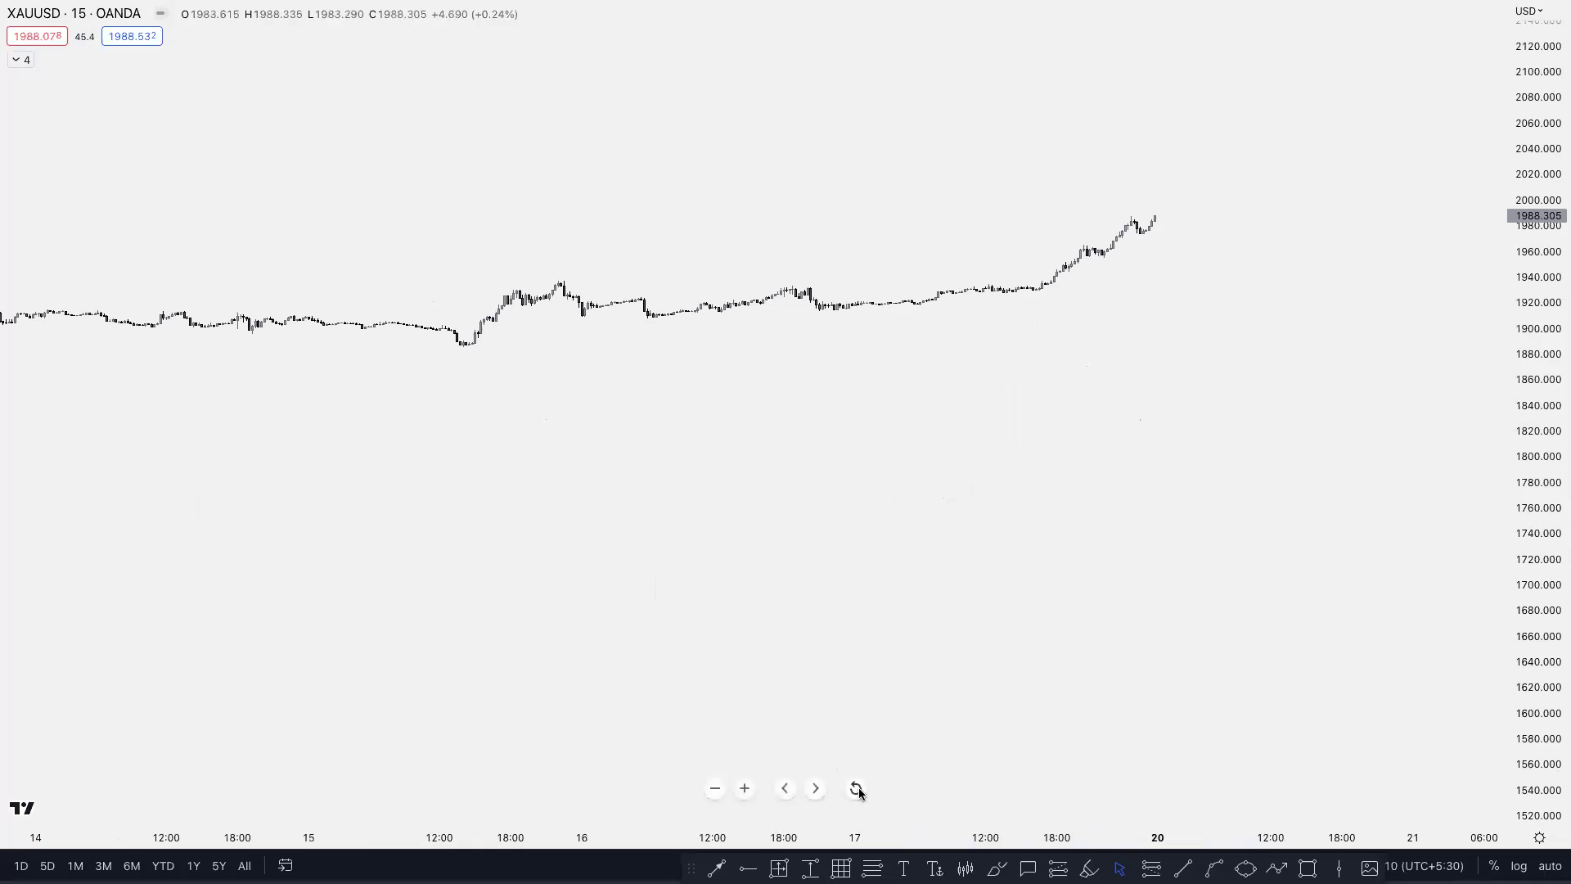
{"action": "left_click", "coordinate": [857, 792]}
{"action": "scroll", "coordinate": [1094, 532], "scroll_direction": "down", "scroll_amount": 3}
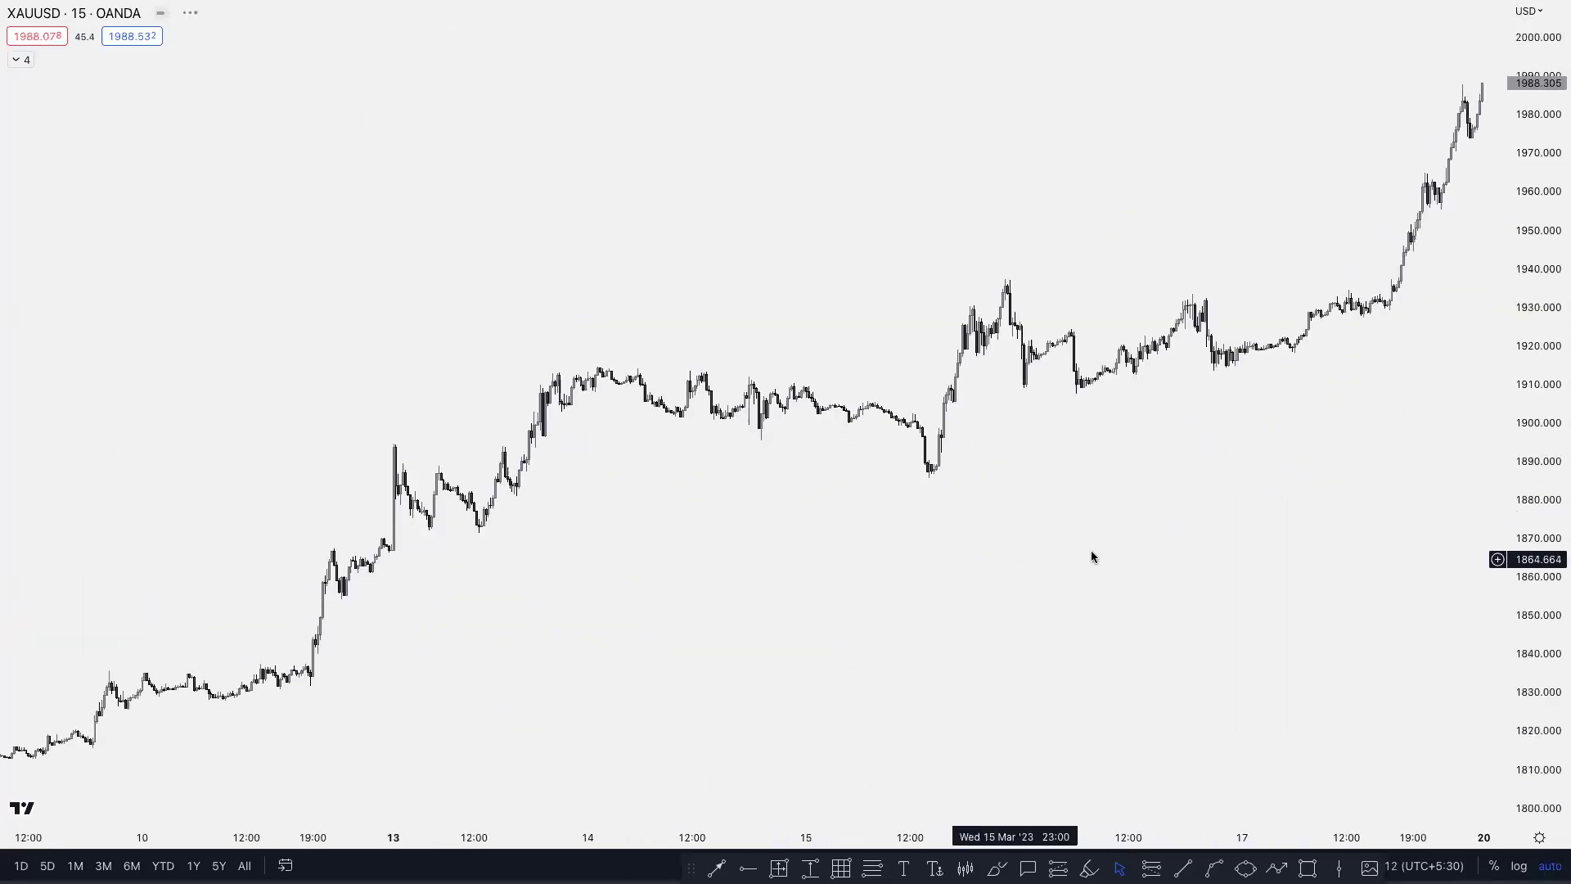
{"action": "left_click_drag", "start_coordinate": [1508, 614], "coordinate": [1515, 519]}
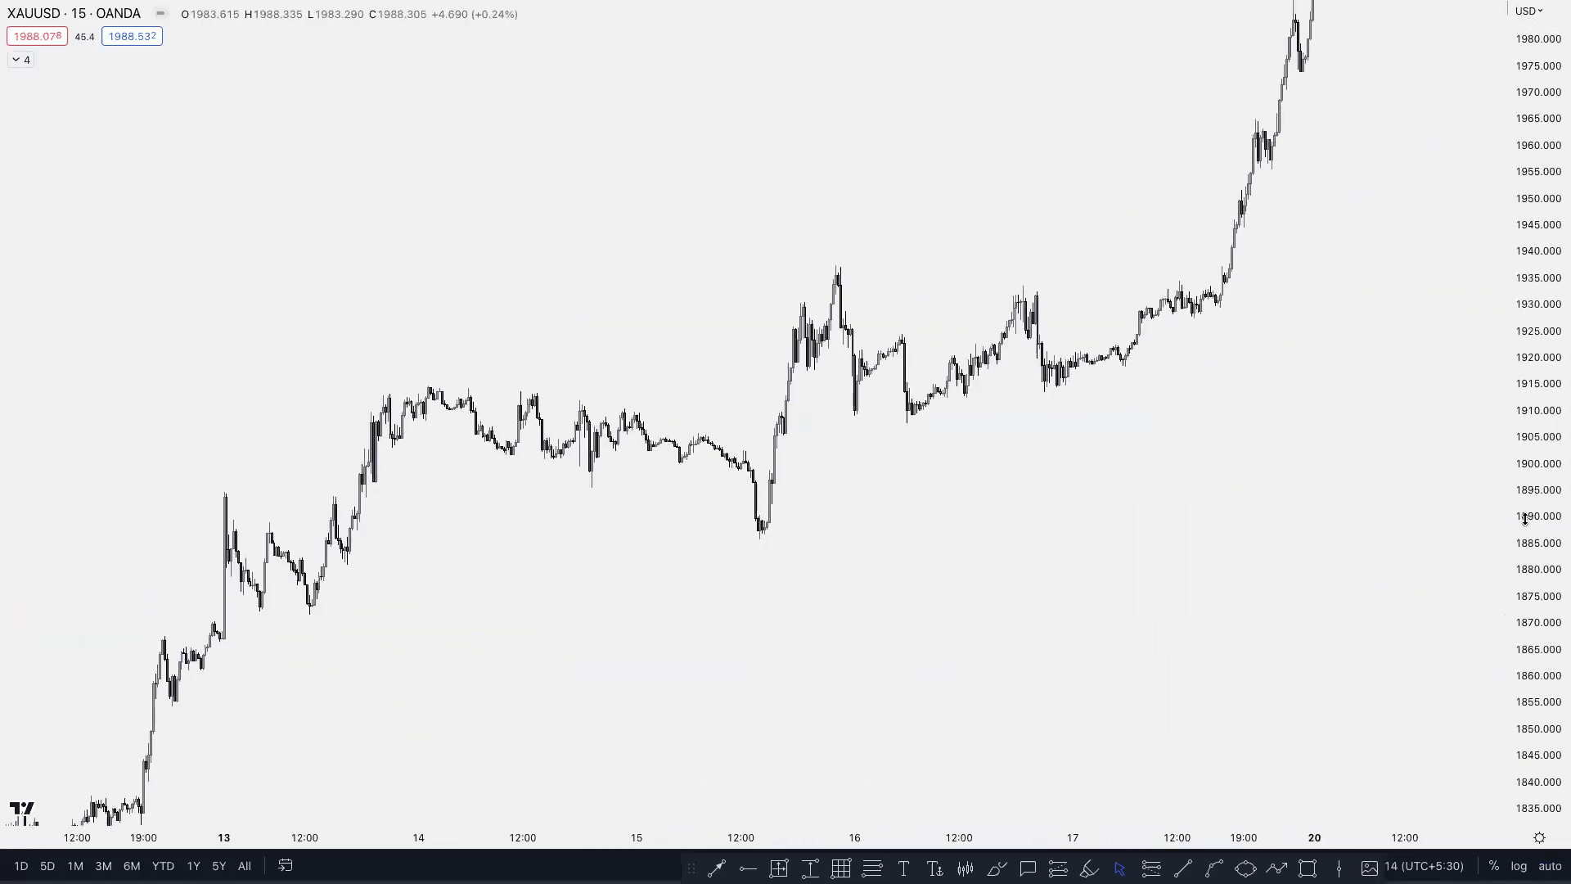
{"action": "left_click_drag", "start_coordinate": [1339, 523], "coordinate": [1284, 649]}
{"action": "left_click_drag", "start_coordinate": [1534, 456], "coordinate": [1532, 528]}
{"action": "left_click_drag", "start_coordinate": [965, 790], "coordinate": [972, 780]}
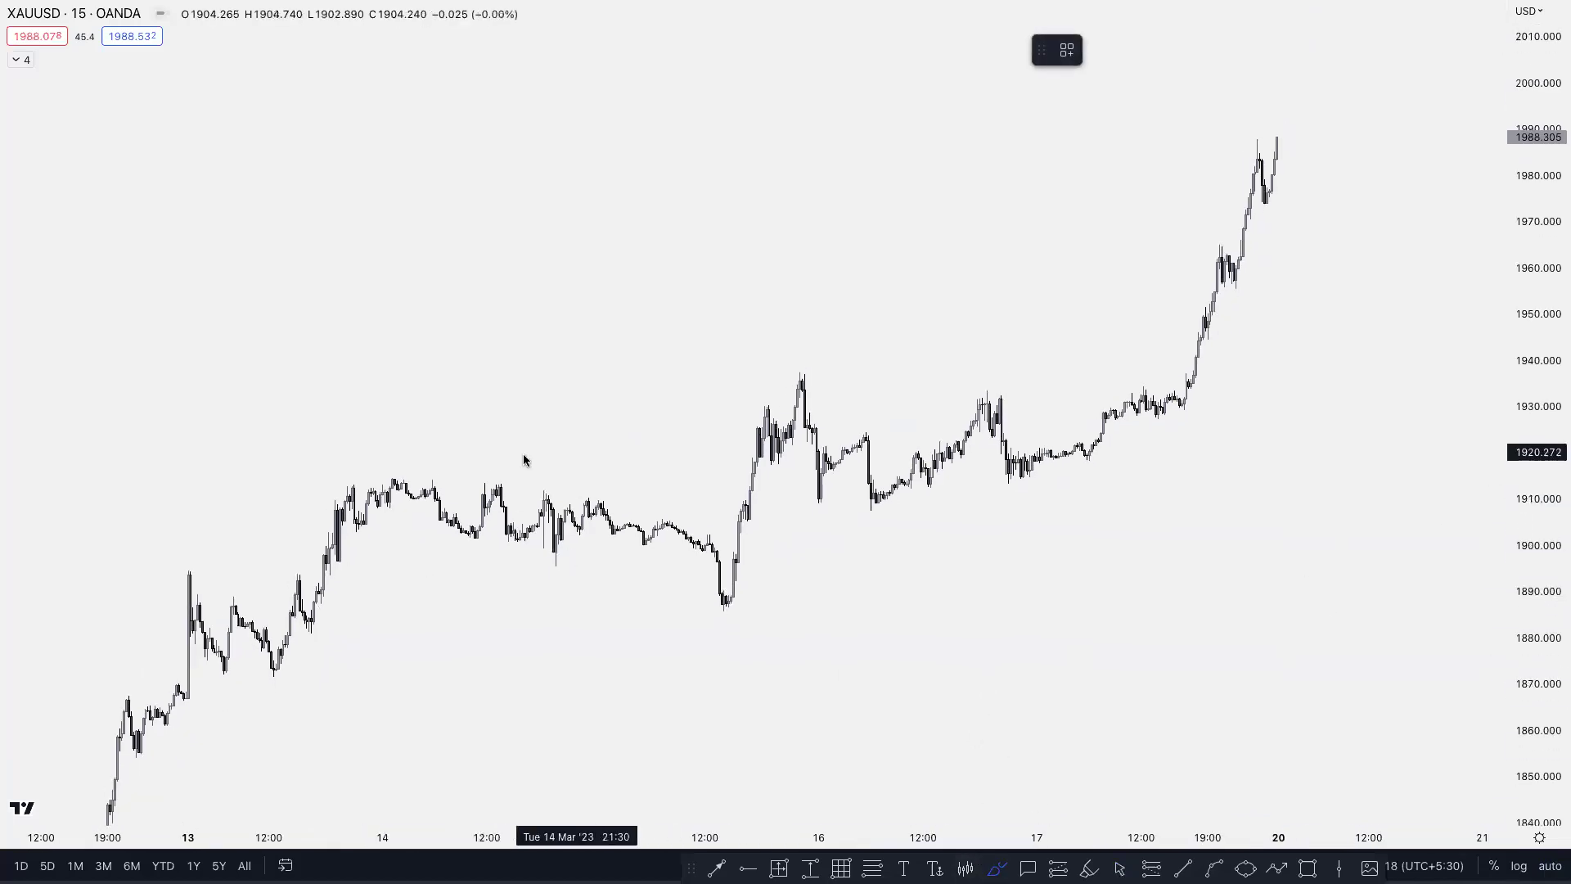
Circle the 14 March high, 15 March low and following high near 16 March, and brush lines at about 1914 and 1937 from the highs
{"action": "left_click_drag", "start_coordinate": [368, 472], "coordinate": [706, 481]}
{"action": "mouse_move", "coordinate": [413, 471]}
{"action": "left_mouse_down"}
{"action": "mouse_move", "coordinate": [388, 475]}
{"action": "mouse_move", "coordinate": [409, 470]}
{"action": "left_mouse_up"}
{"action": "mouse_move", "coordinate": [703, 608]}
{"action": "left_mouse_down"}
{"action": "mouse_move", "coordinate": [720, 596]}
{"action": "mouse_move", "coordinate": [707, 616]}
{"action": "left_mouse_up"}
{"action": "left_click_drag", "start_coordinate": [800, 373], "coordinate": [888, 376]}
{"action": "left_click_drag", "start_coordinate": [1011, 382], "coordinate": [1140, 377]}
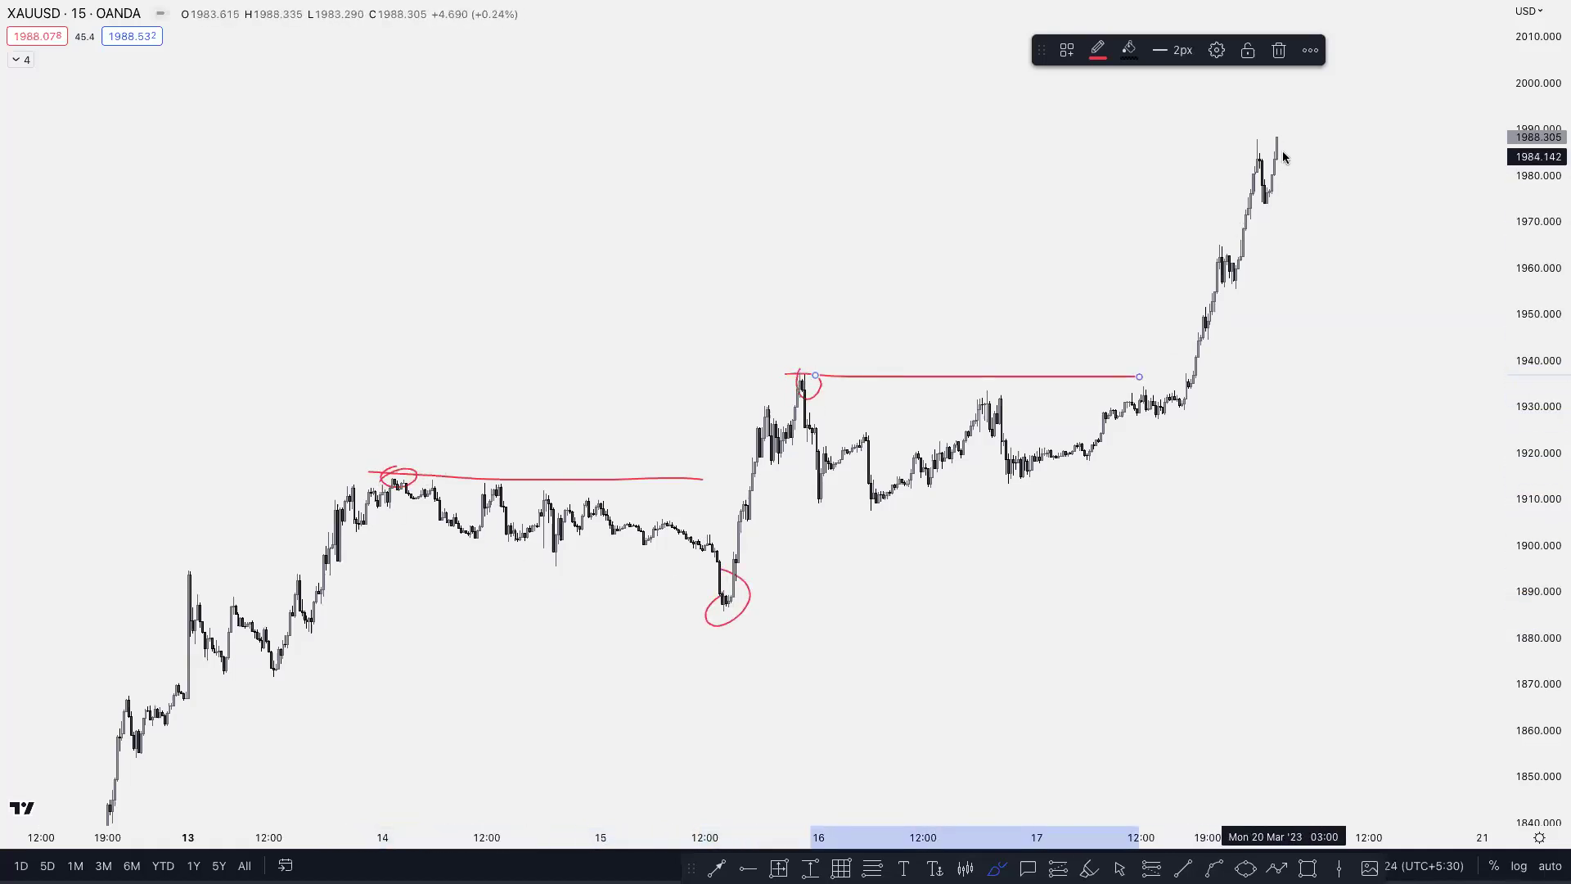
Brush expected rebound paths from about 1961 and about 1895, with zone lines at about 1963 and 1957, and 1896 and 1888
{"action": "mouse_move", "coordinate": [1280, 138]}
{"action": "left_mouse_down"}
{"action": "mouse_move", "coordinate": [1313, 262]}
{"action": "mouse_move", "coordinate": [1374, 54]}
{"action": "left_mouse_up"}
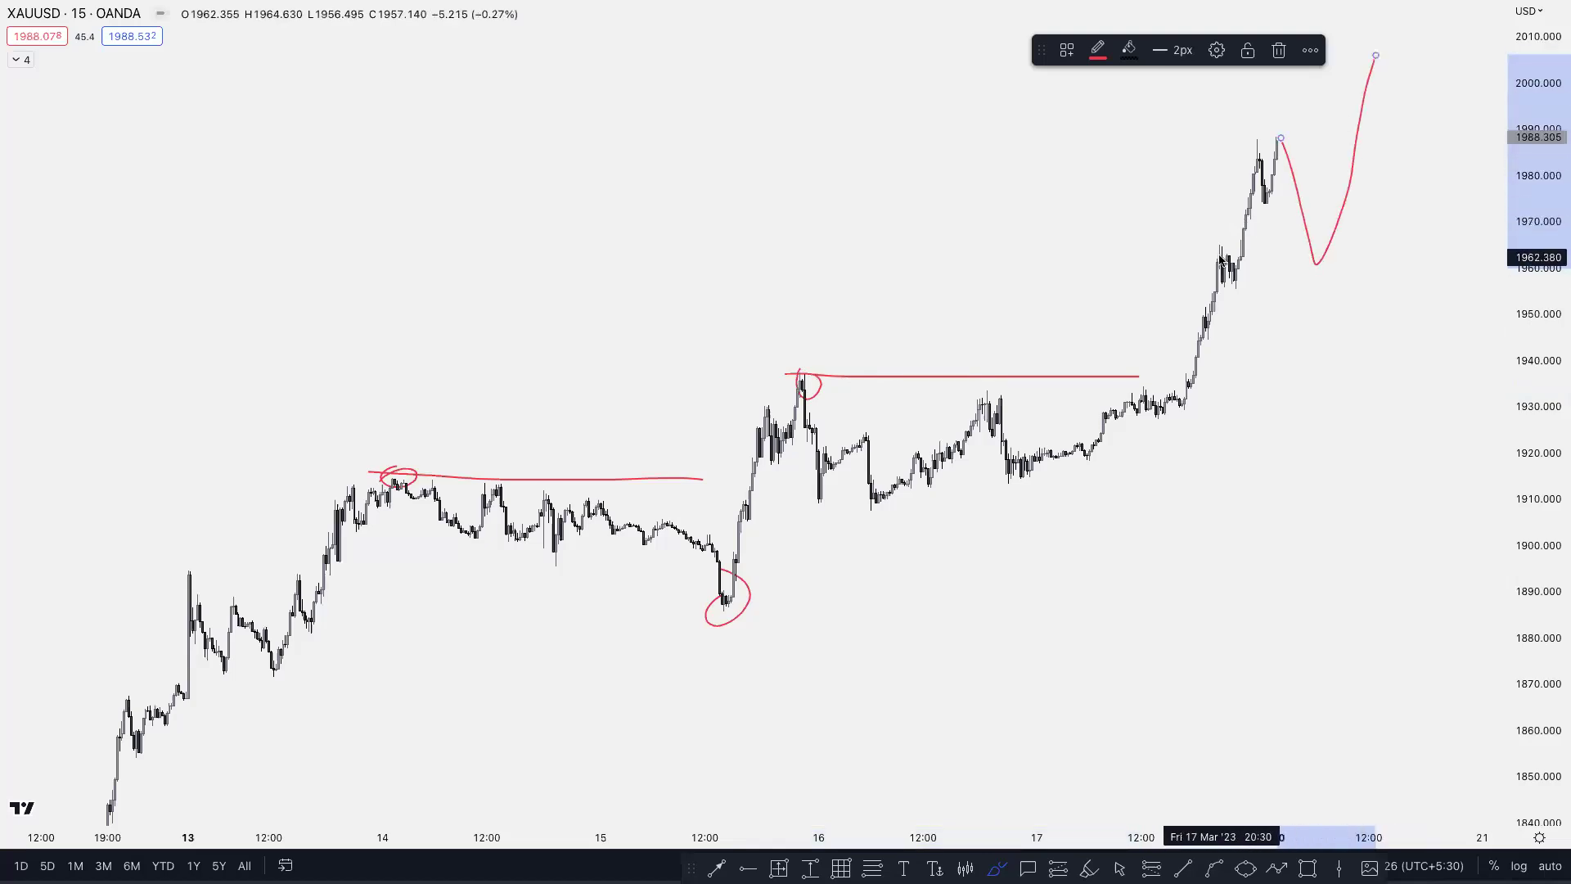
{"action": "left_click_drag", "start_coordinate": [1219, 255], "coordinate": [1352, 254]}
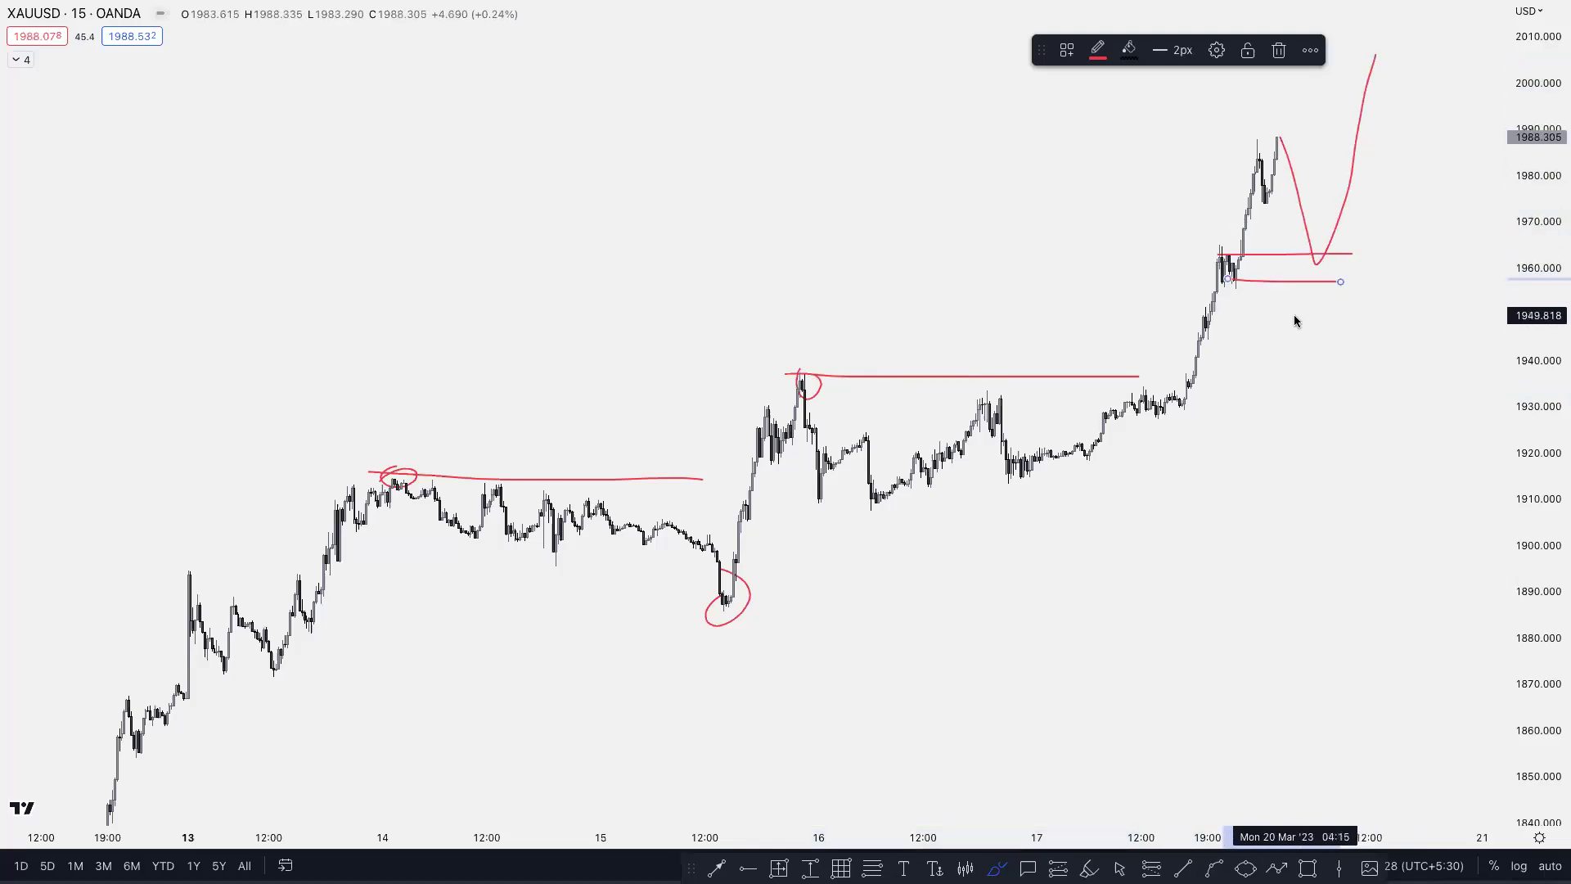
{"action": "left_click_drag", "start_coordinate": [1299, 180], "coordinate": [1364, 569]}
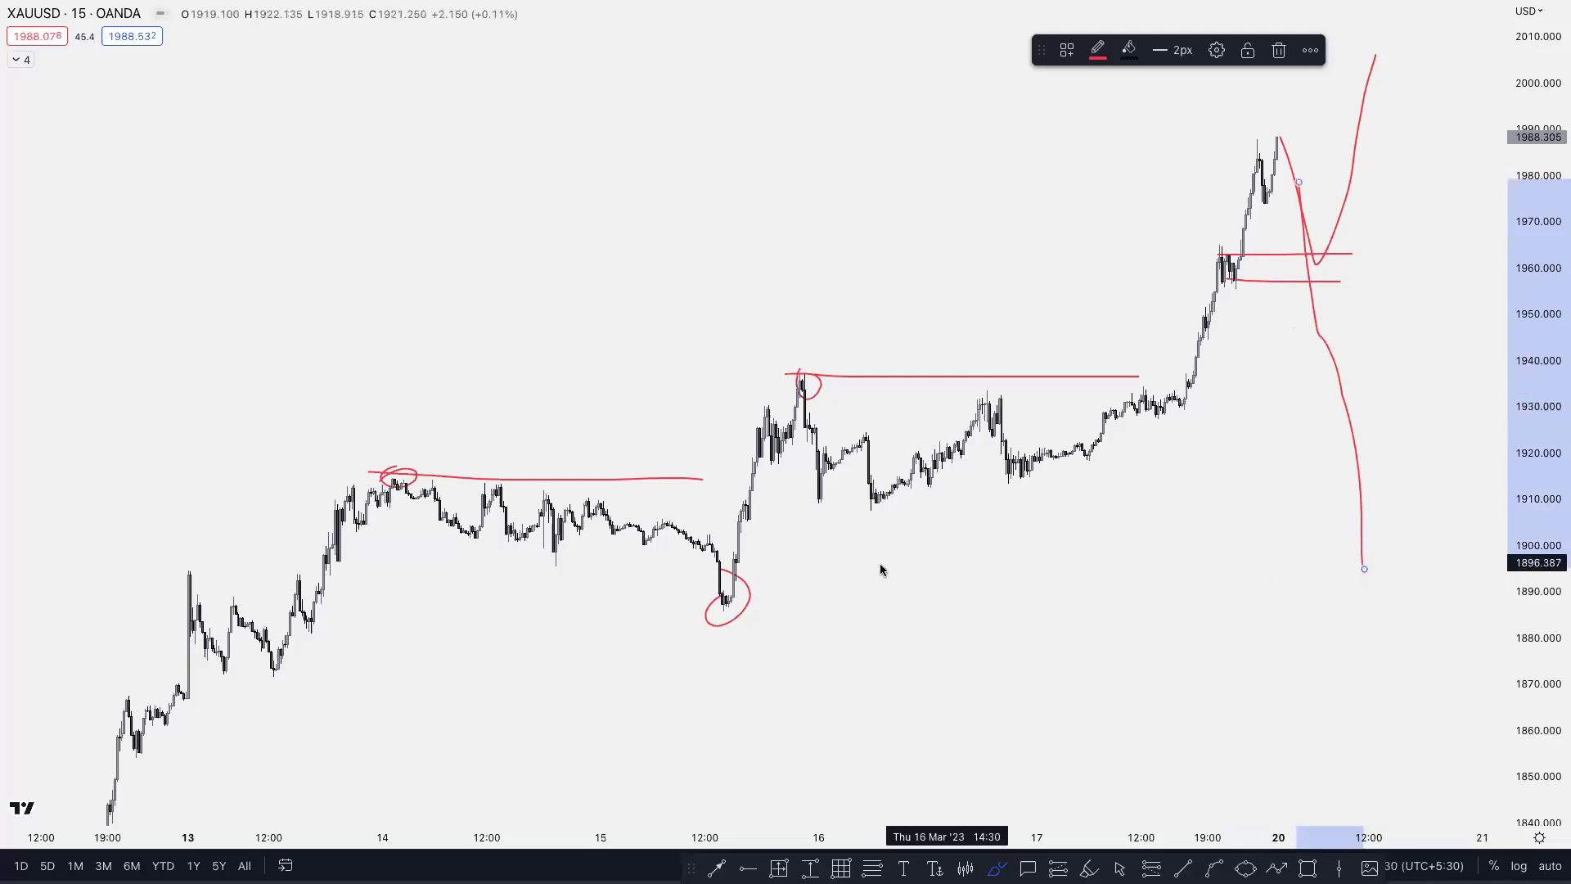
{"action": "left_click_drag", "start_coordinate": [698, 563], "coordinate": [1350, 561]}
{"action": "mouse_move", "coordinate": [741, 601]}
{"action": "left_mouse_down"}
{"action": "mouse_move", "coordinate": [1326, 586]}
{"action": "mouse_move", "coordinate": [1430, 82]}
{"action": "left_mouse_up"}
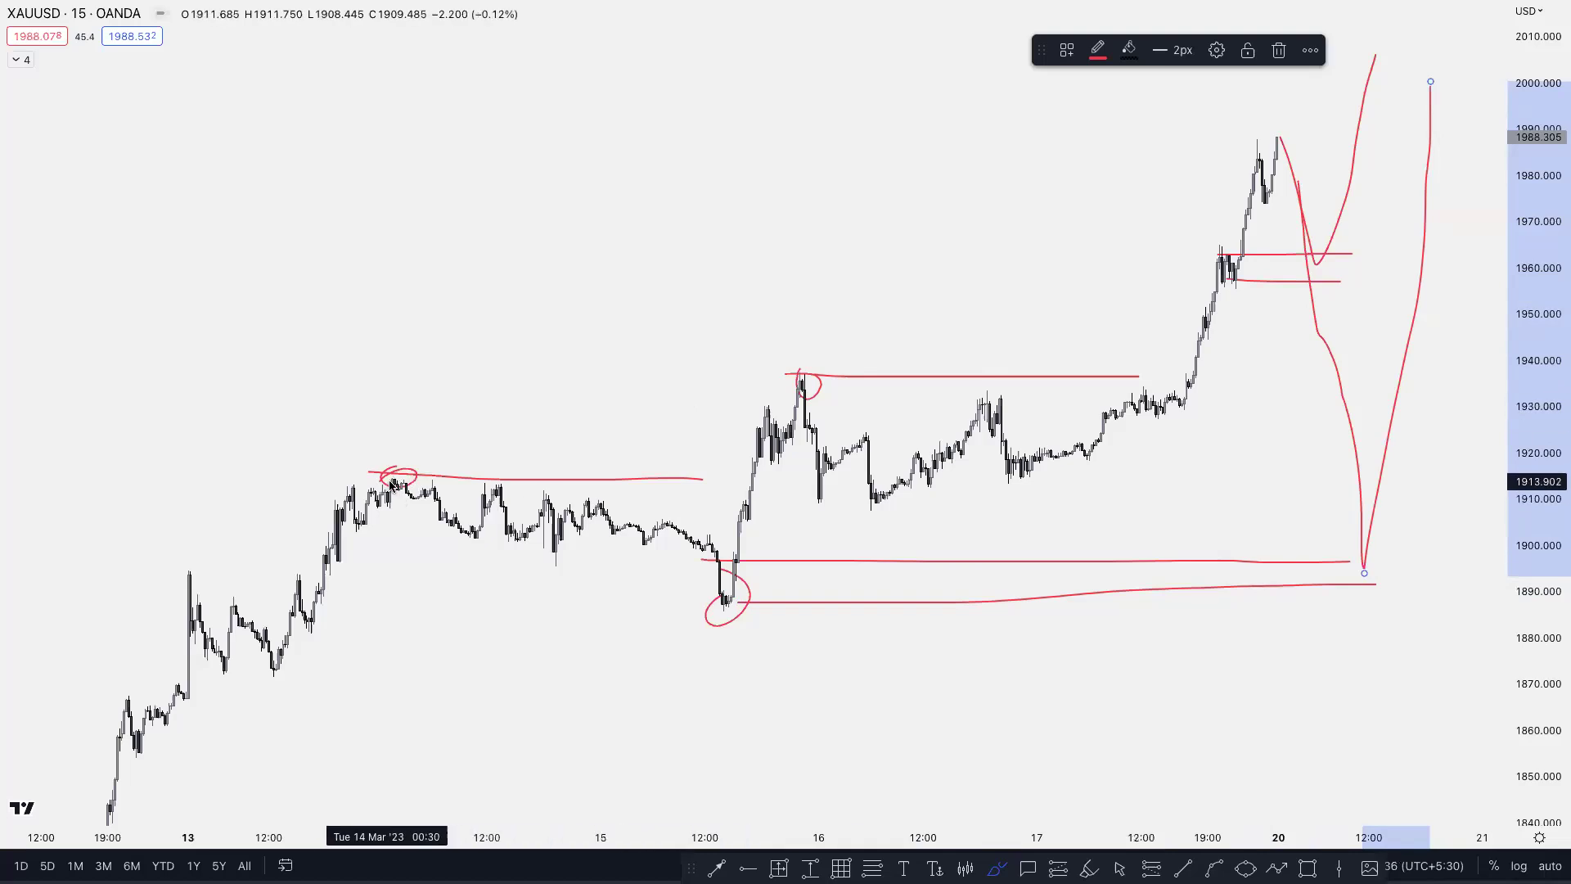
Mark short pullbacks below the 14 and 16 March highs, and brush zone line pairs at about 1890 and 1887, and 1909 and 1906
{"action": "left_click_drag", "start_coordinate": [383, 508], "coordinate": [416, 510]}
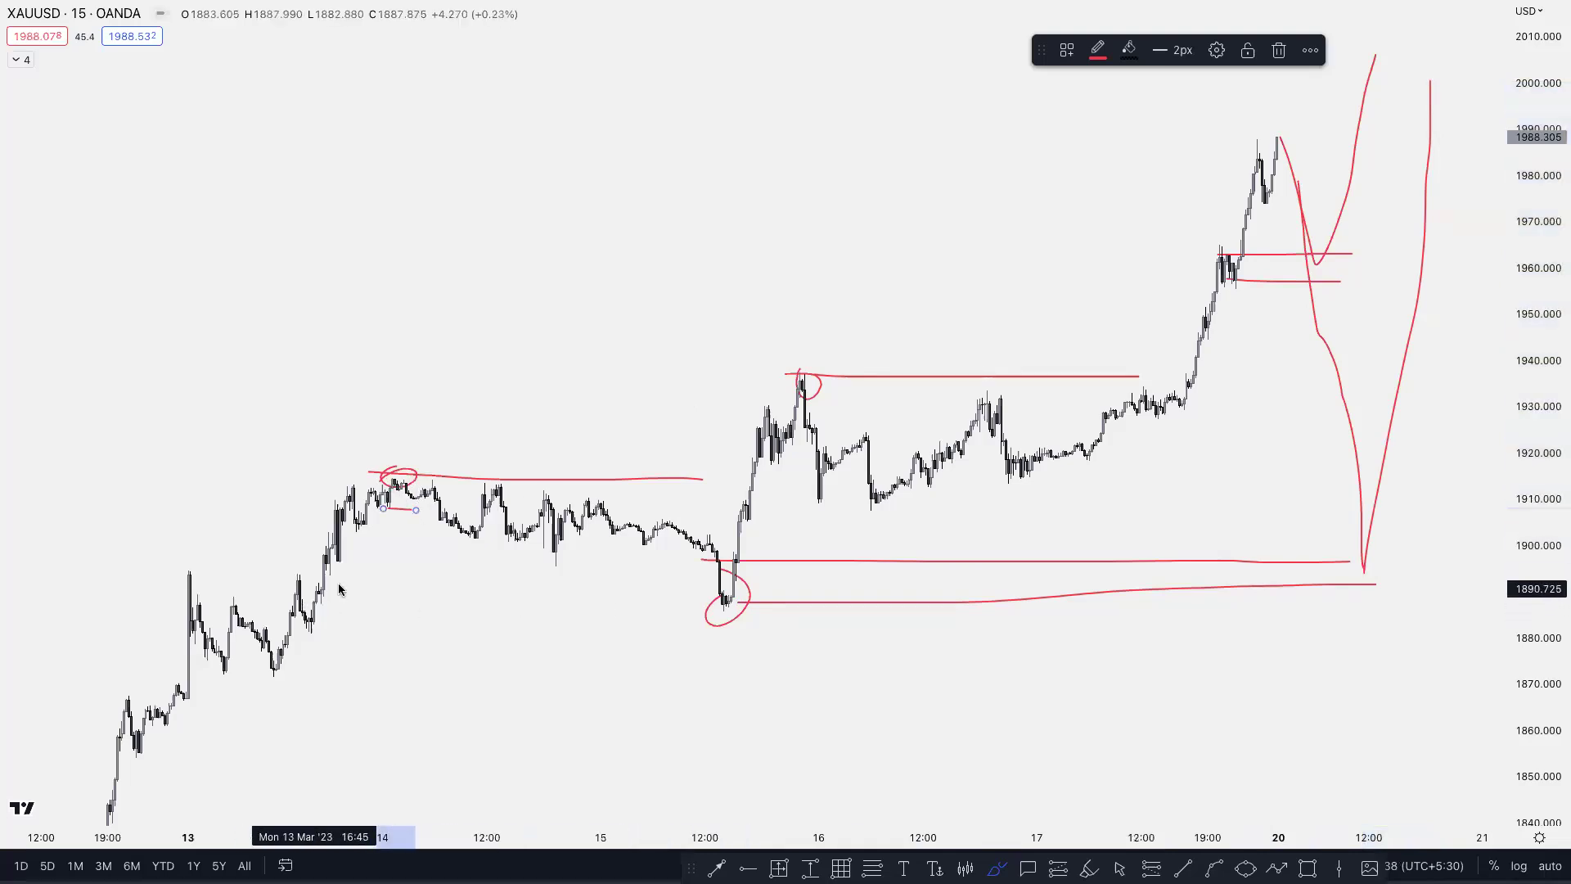
{"action": "left_click_drag", "start_coordinate": [322, 589], "coordinate": [717, 589]}
{"action": "left_click_drag", "start_coordinate": [320, 606], "coordinate": [721, 603]}
{"action": "left_click_drag", "start_coordinate": [760, 462], "coordinate": [822, 473]}
{"action": "left_click_drag", "start_coordinate": [739, 504], "coordinate": [865, 504]}
{"action": "left_click_drag", "start_coordinate": [744, 516], "coordinate": [871, 515]}
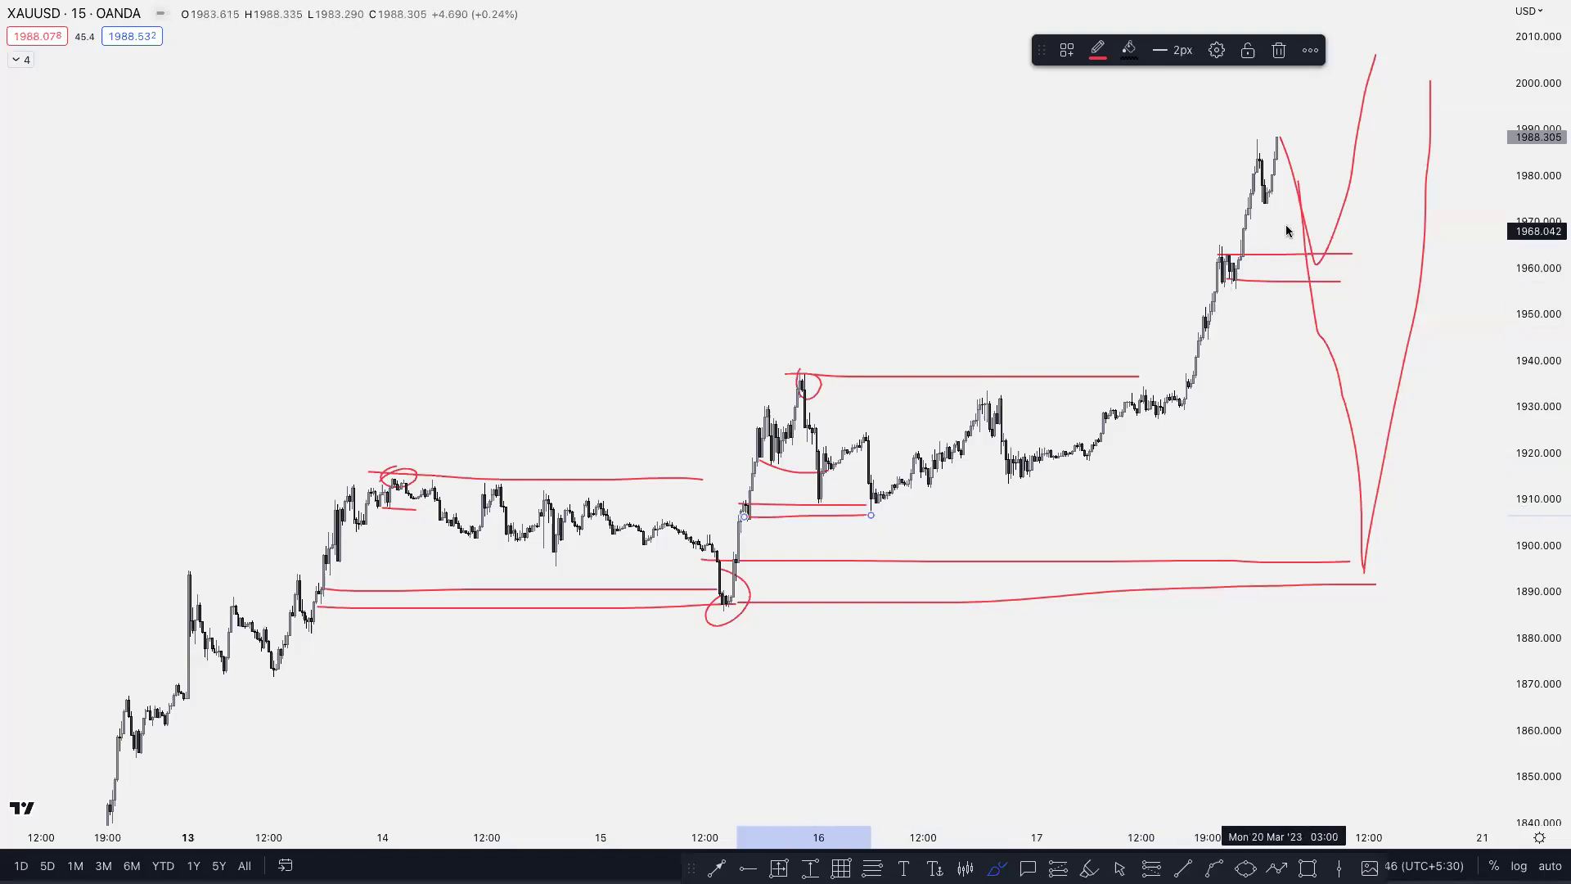
Mark the last pullback at about 1973, retrace the zone near 1957 to 1963, and circle the deeper path's turning point near 1895
{"action": "left_click_drag", "start_coordinate": [1264, 201], "coordinate": [1283, 208]}
{"action": "left_click_drag", "start_coordinate": [1236, 287], "coordinate": [1352, 270]}
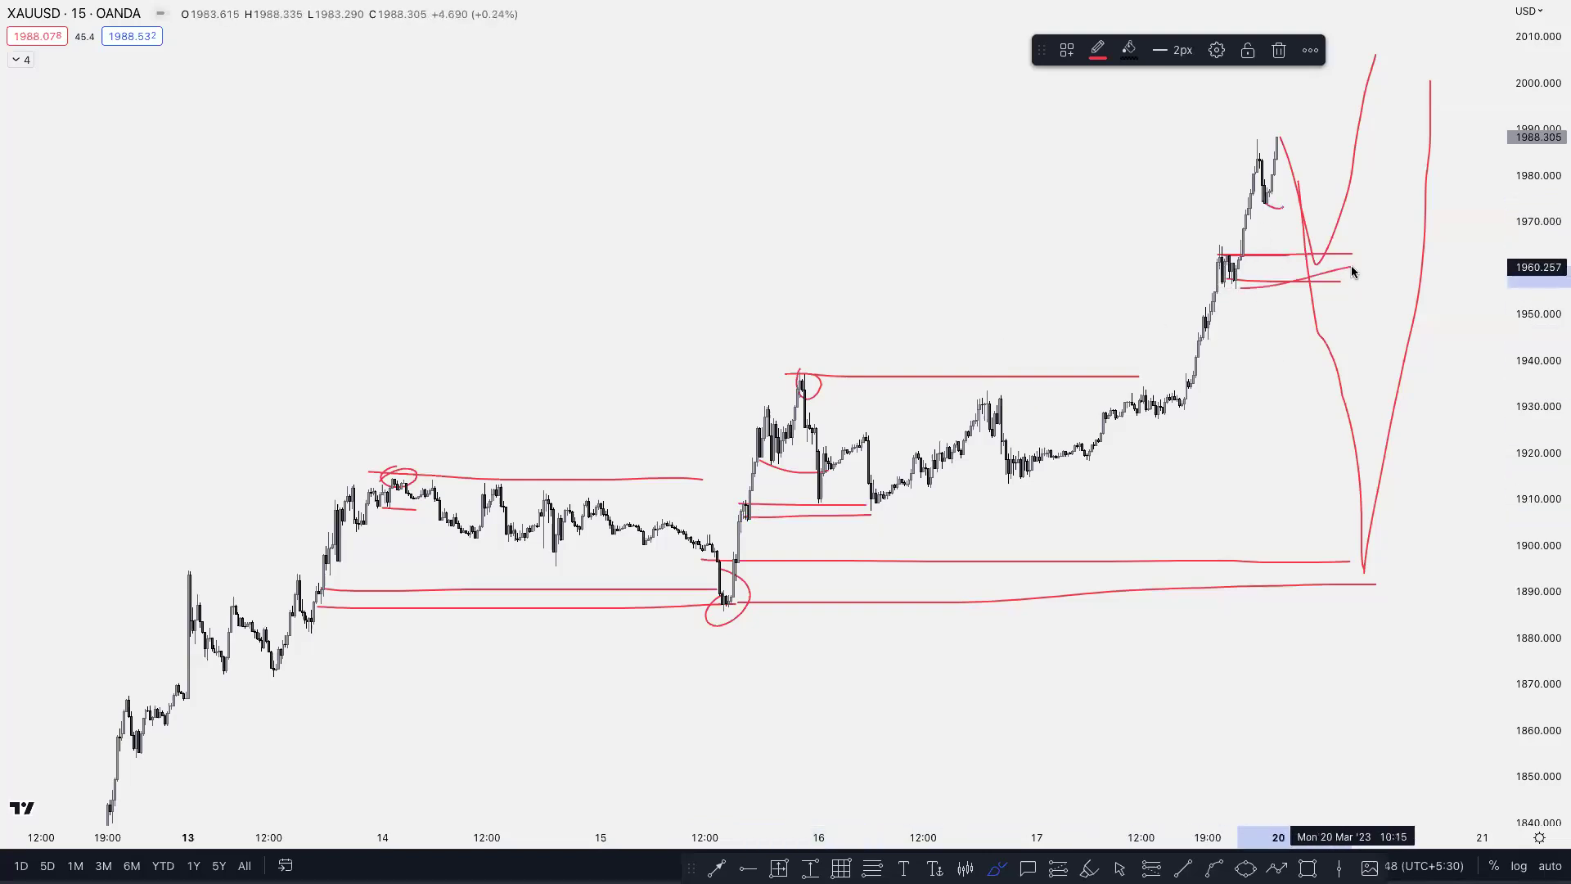
{"action": "mouse_move", "coordinate": [1346, 549]}
{"action": "left_mouse_down"}
{"action": "mouse_move", "coordinate": [1383, 571]}
{"action": "mouse_move", "coordinate": [1358, 546]}
{"action": "left_mouse_up"}
Brush a rising curve beneath the 16 to 17 March lows and draw a dollar sign under it
{"action": "mouse_move", "coordinate": [872, 510]}
{"action": "left_mouse_down"}
{"action": "mouse_move", "coordinate": [1157, 449]}
{"action": "mouse_move", "coordinate": [1235, 390]}
{"action": "left_mouse_up"}
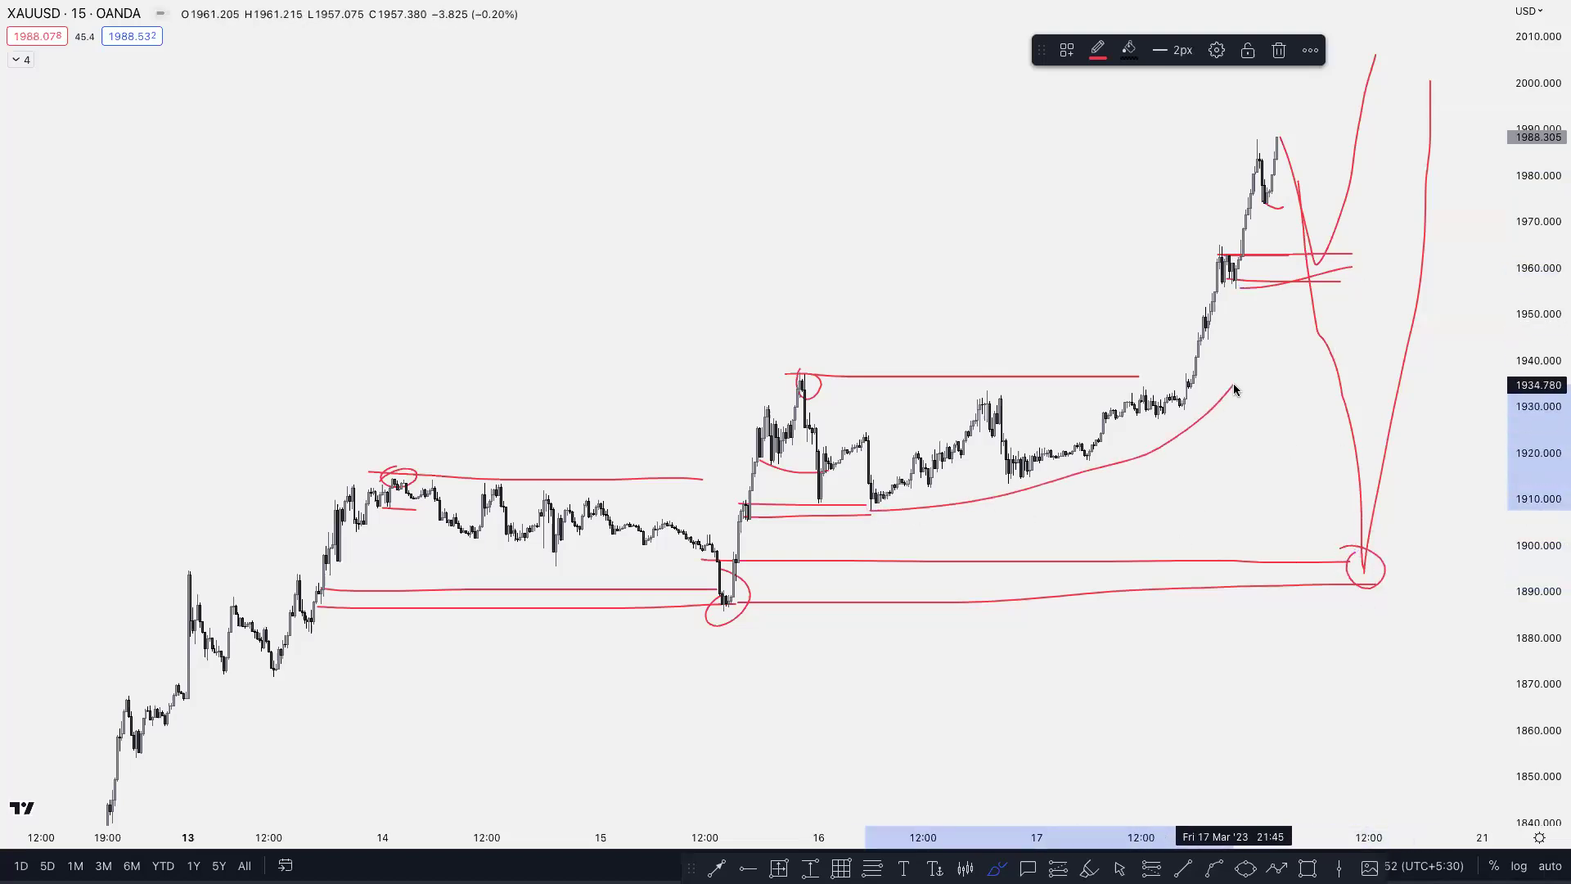
{"action": "mouse_move", "coordinate": [1118, 465]}
{"action": "left_mouse_down"}
{"action": "mouse_move", "coordinate": [1150, 496]}
{"action": "mouse_move", "coordinate": [1126, 526]}
{"action": "left_mouse_up"}
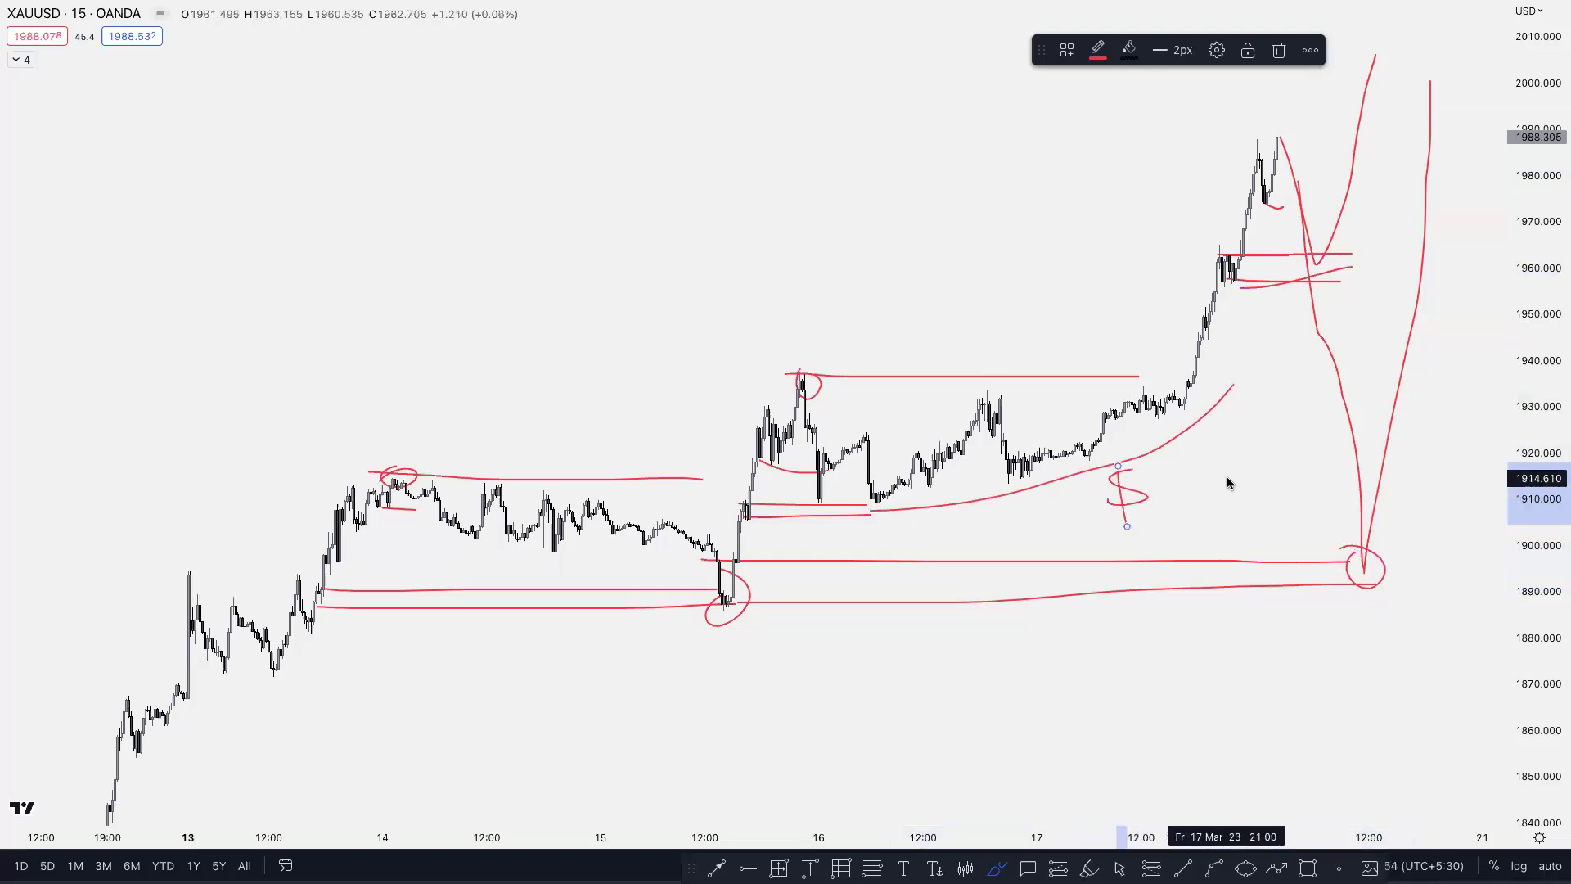
{"action": "key", "text": "Escape"}
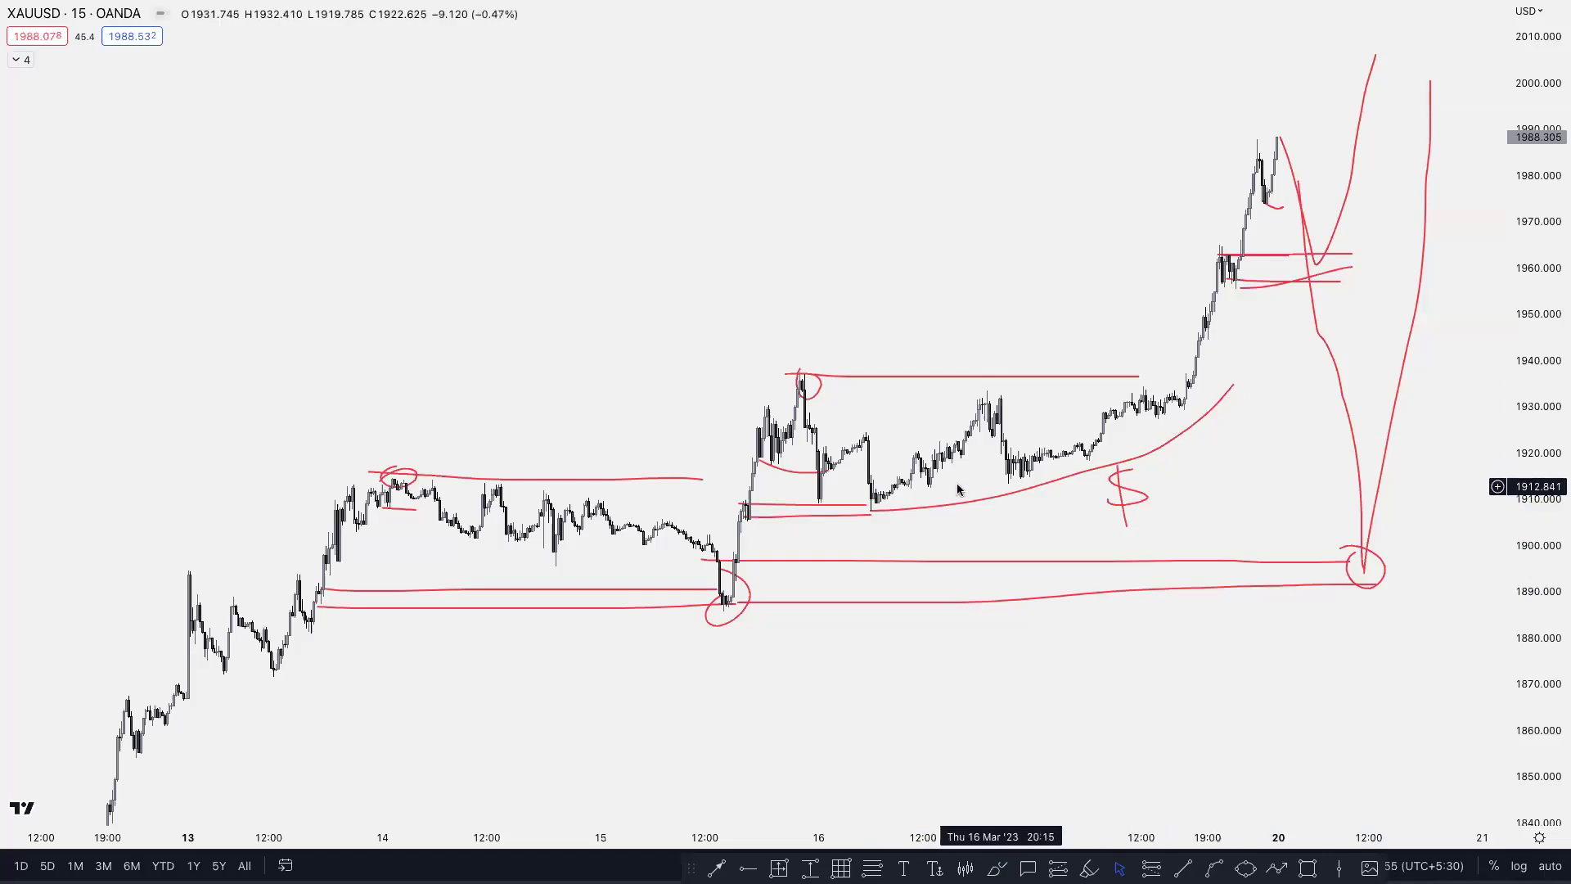
Remove all drawings from the 15-minute XAUUSD chart and switch it to the weekly timeframe
{"action": "right_click", "coordinate": [1082, 283]}
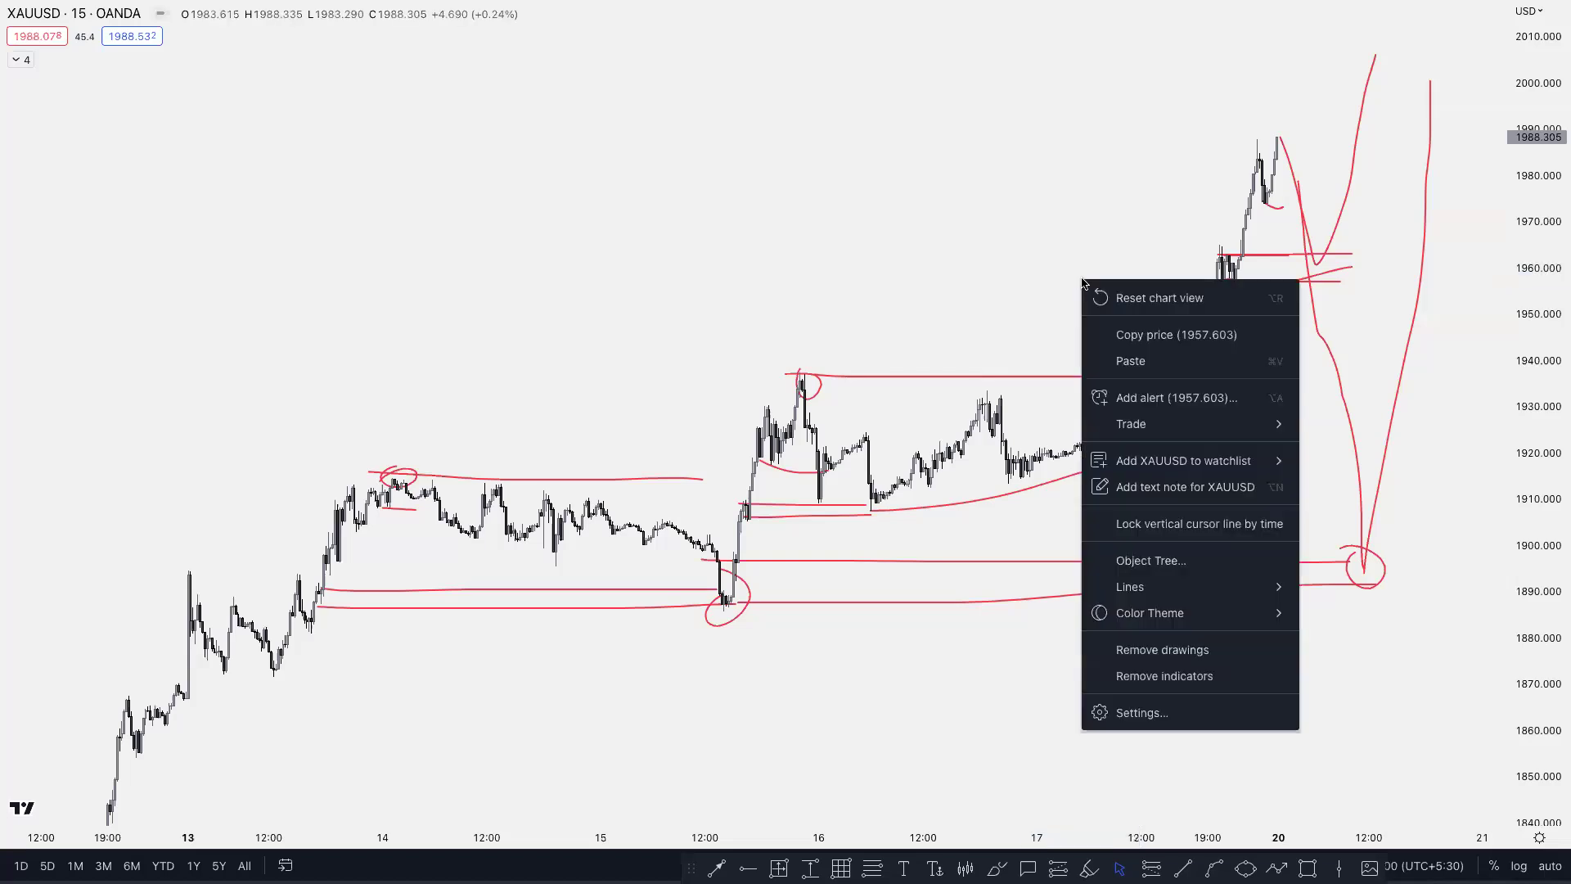
{"action": "left_click", "coordinate": [1157, 650]}
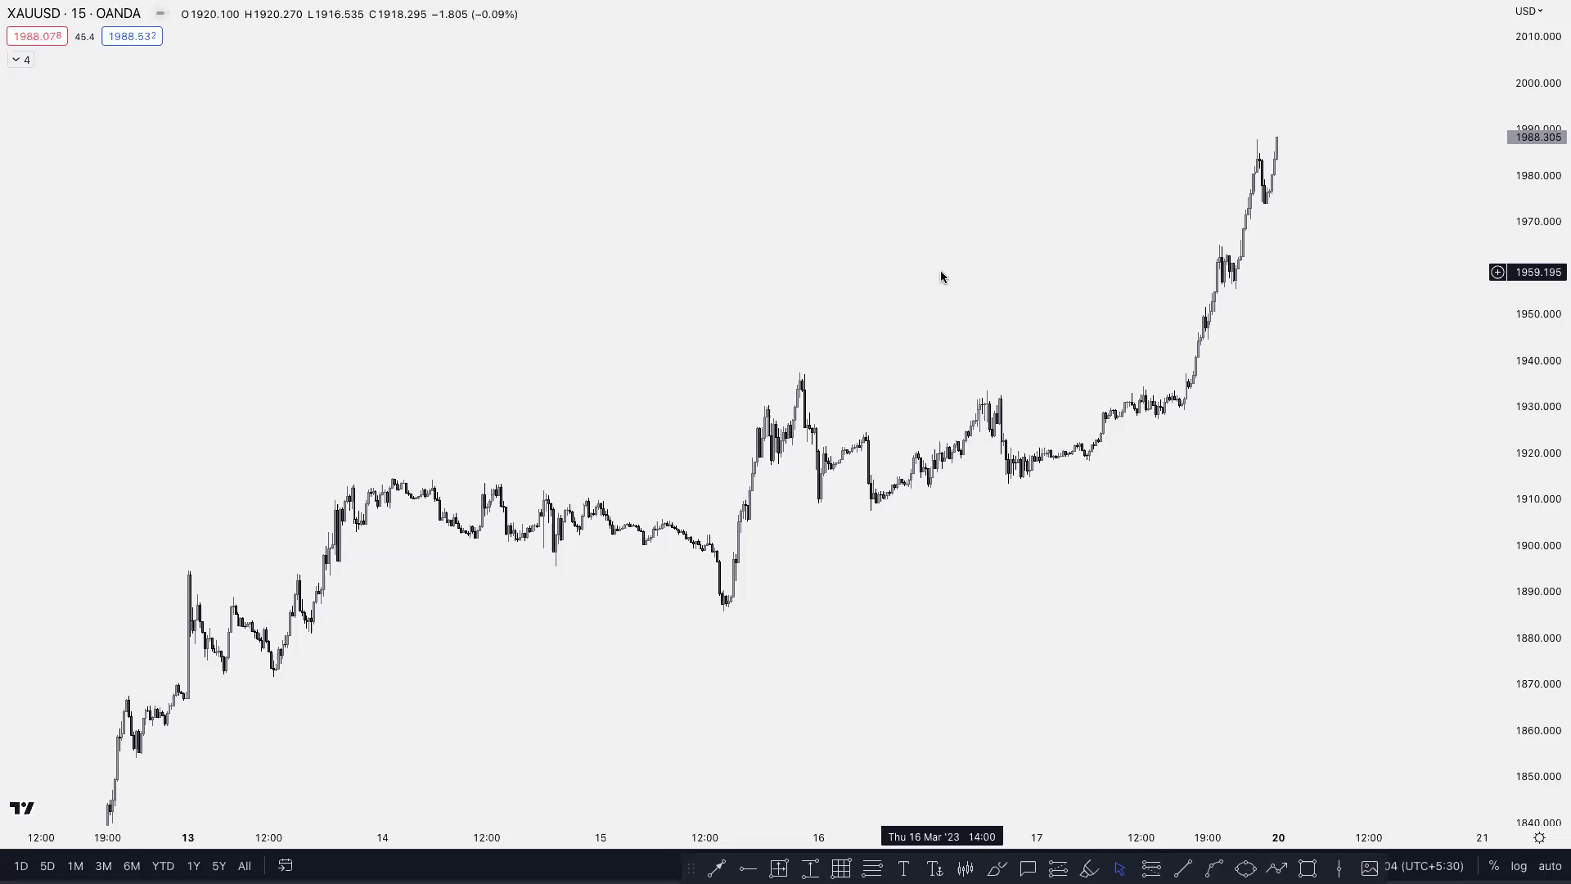
{"action": "type", "text": "1W"}
{"action": "key", "text": "Return"}
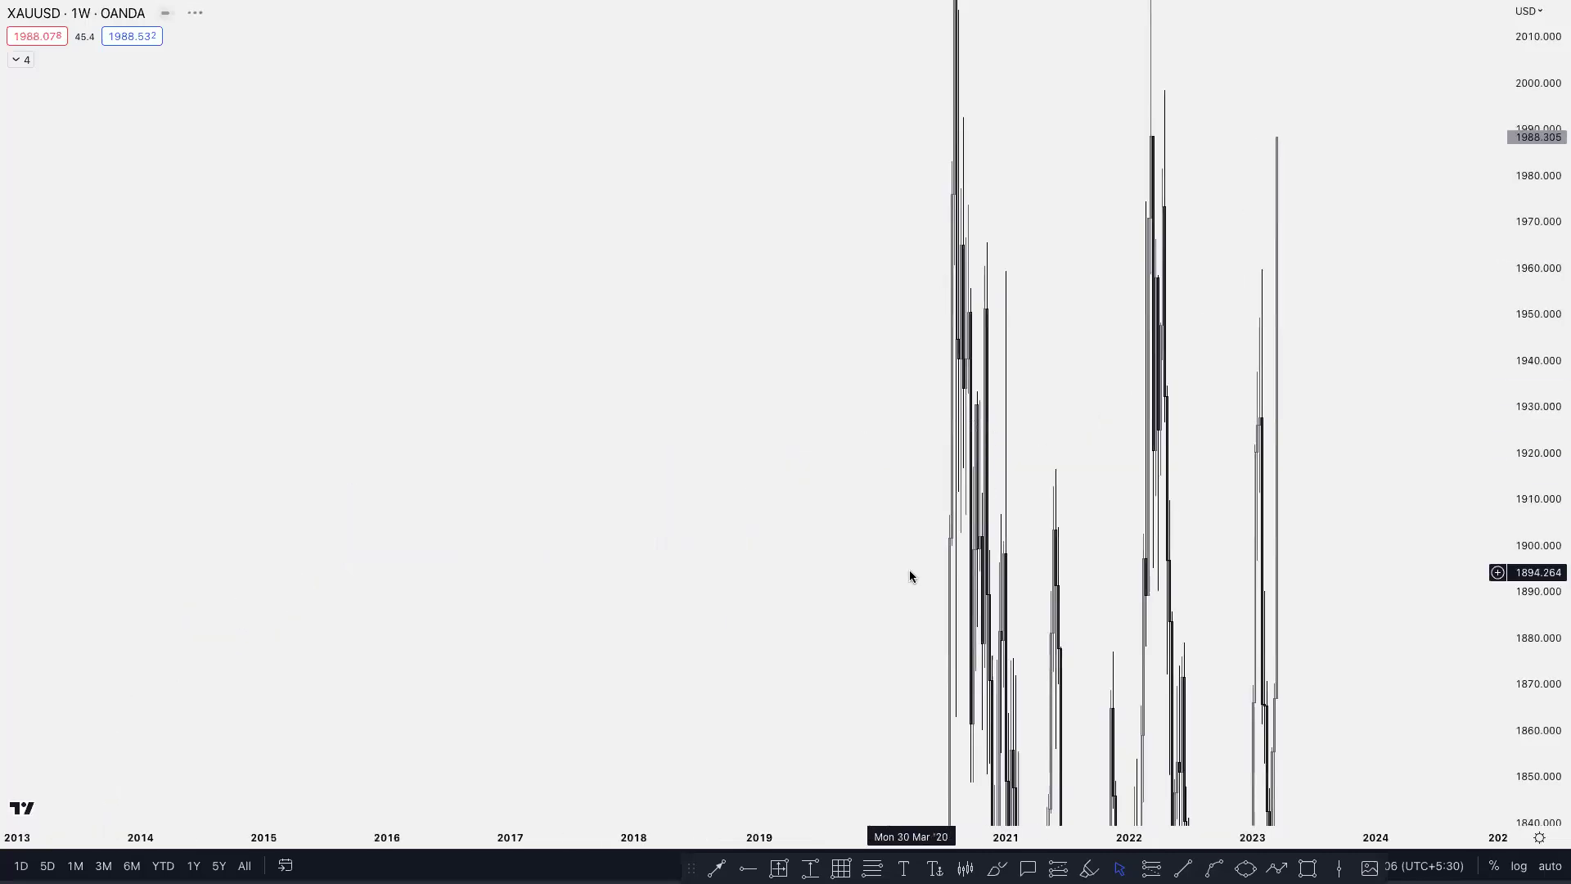
{"action": "left_click", "coordinate": [855, 787]}
{"action": "scroll", "coordinate": [1113, 445], "scroll_direction": "up", "scroll_amount": 1}
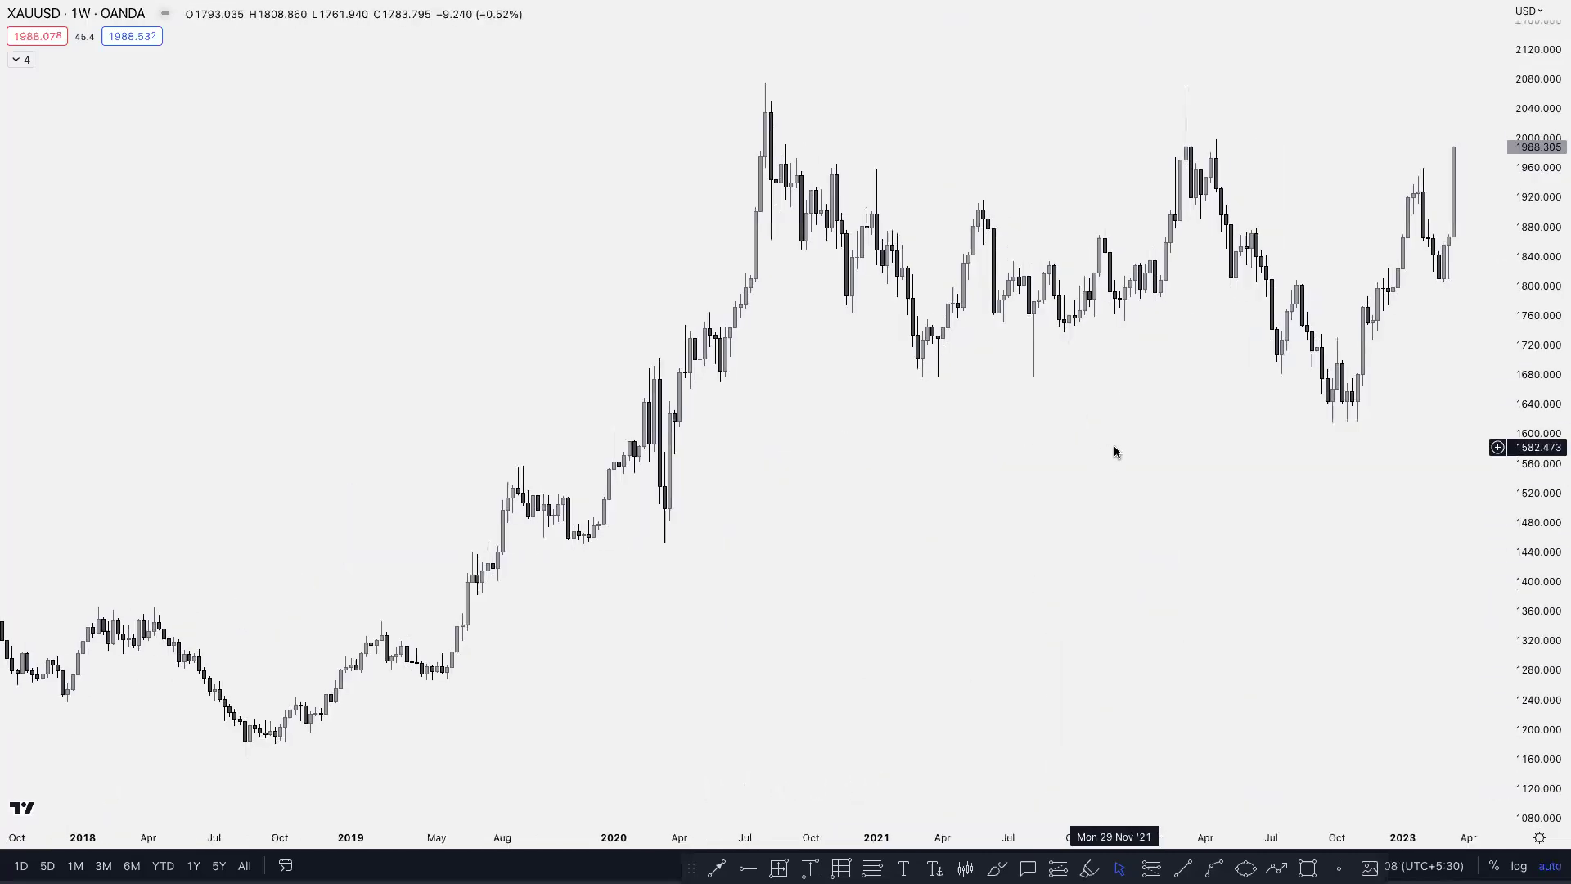
{"action": "left_click_drag", "start_coordinate": [1113, 446], "coordinate": [989, 506]}
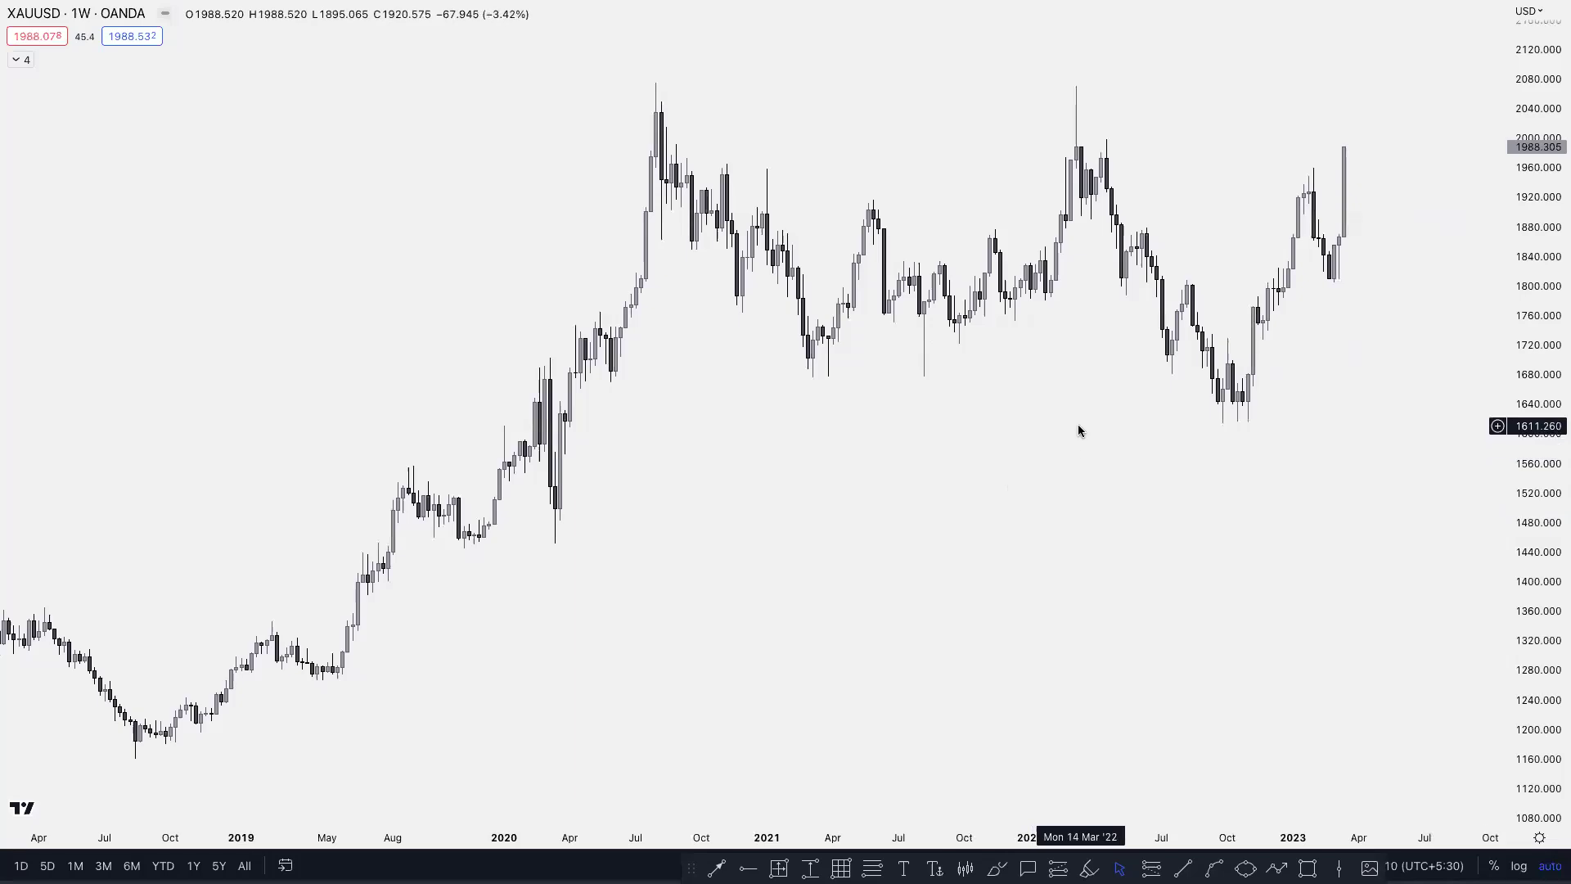
{"action": "left_click_drag", "start_coordinate": [1081, 428], "coordinate": [1047, 423]}
{"action": "scroll", "coordinate": [1459, 306], "scroll_direction": "up", "scroll_amount": 1}
{"action": "left_click_drag", "start_coordinate": [1179, 584], "coordinate": [1067, 698]}
Try a horizontal ray from the August 2020 high, and delete it again
{"action": "key", "text": "alt+h"}
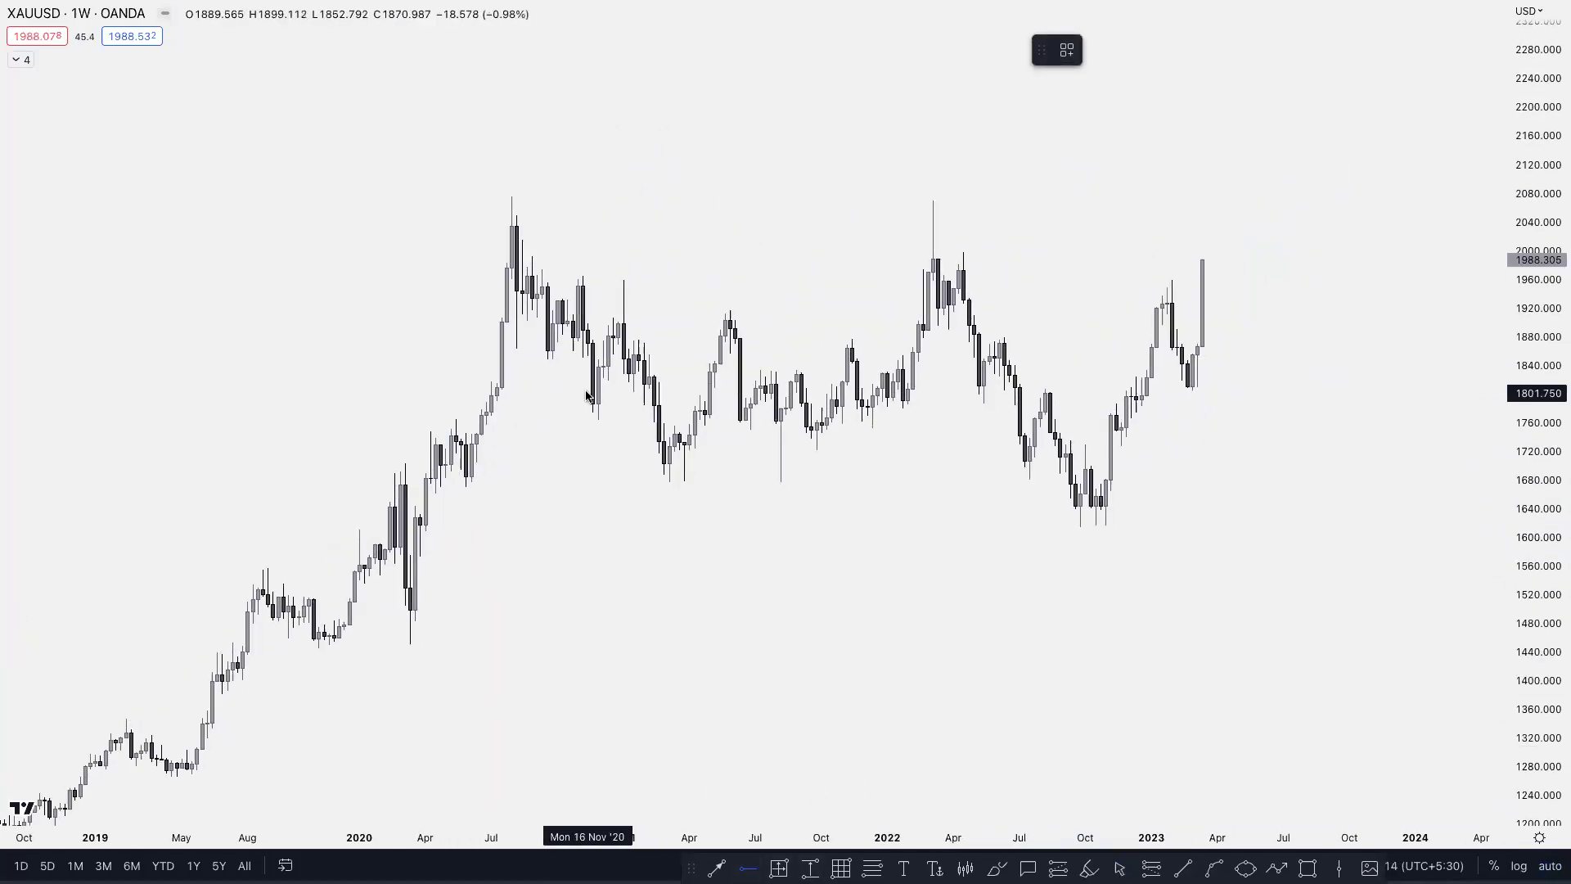
{"action": "left_click", "coordinate": [510, 200]}
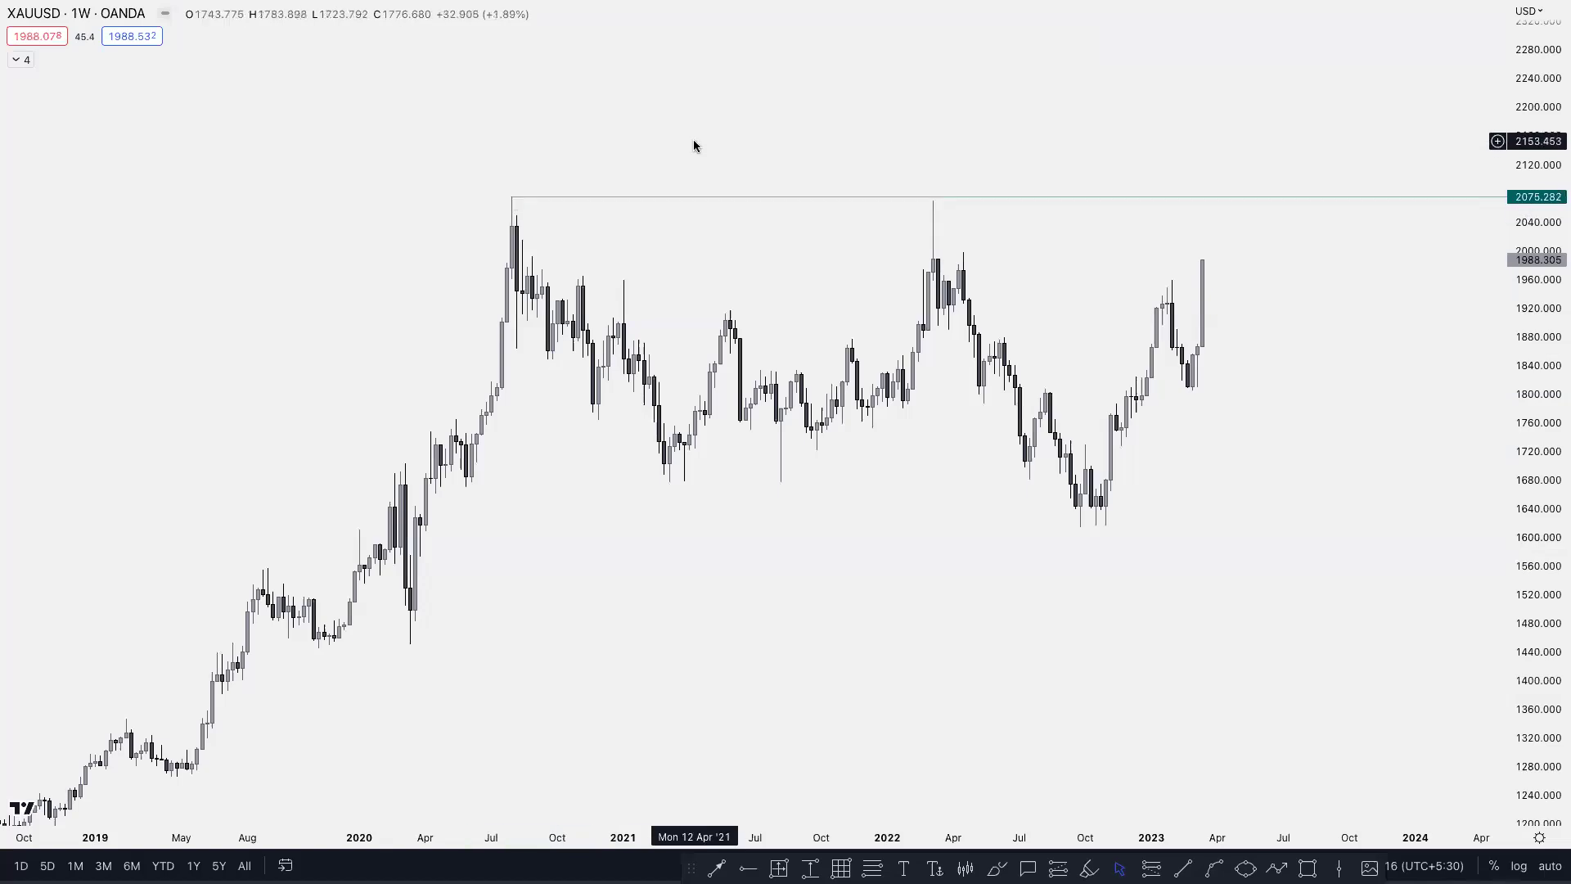
{"action": "scroll", "coordinate": [695, 144], "scroll_direction": "left", "scroll_amount": 2}
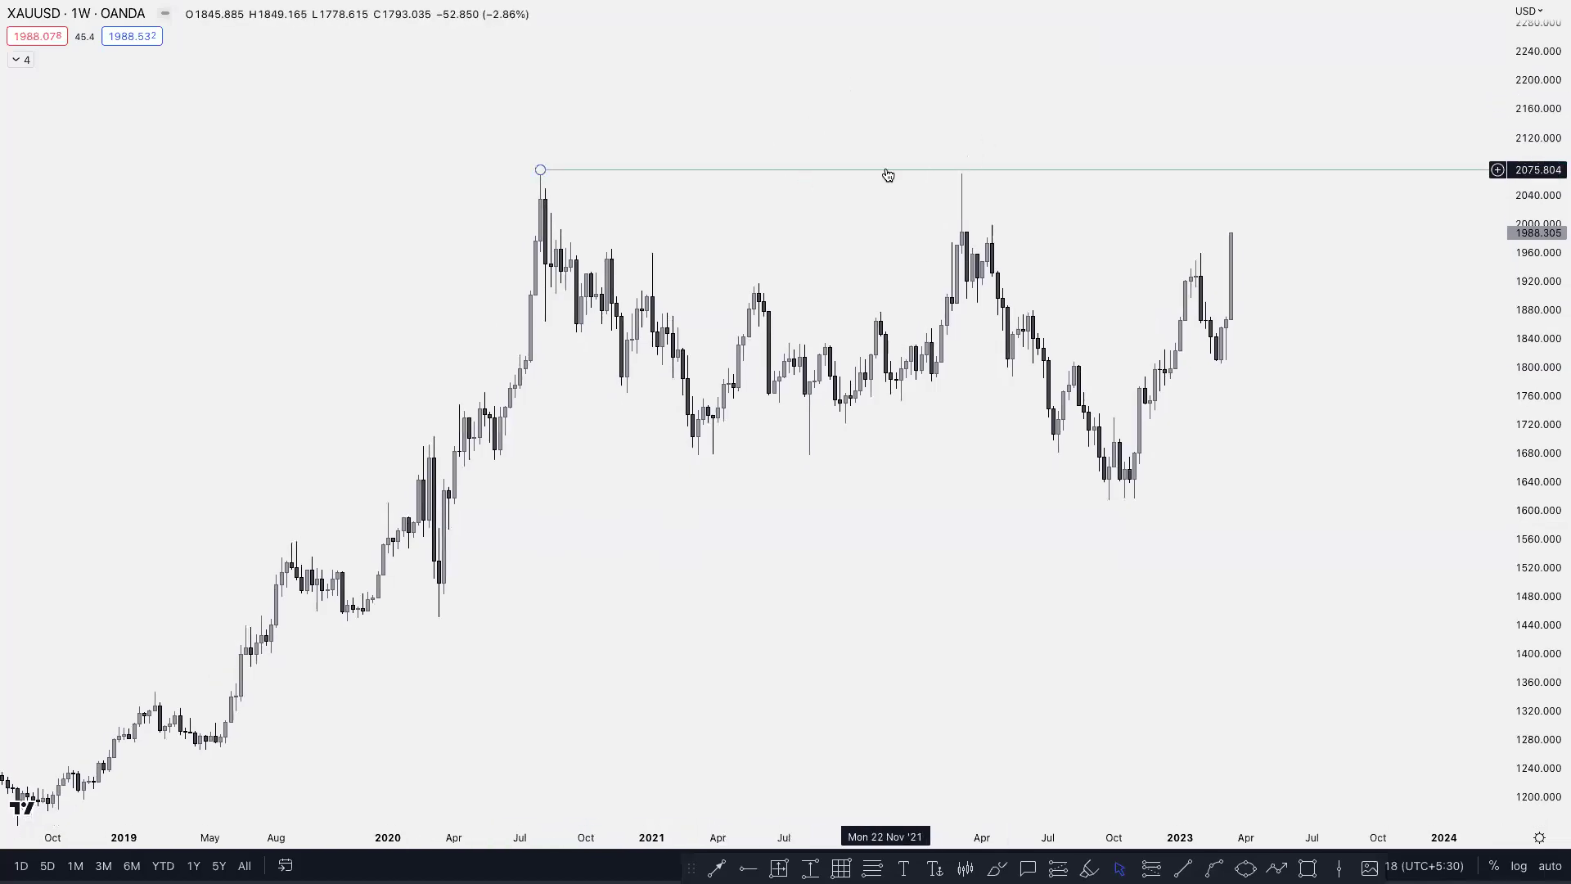
{"action": "left_click", "coordinate": [946, 170]}
{"action": "left_click", "coordinate": [1310, 50]}
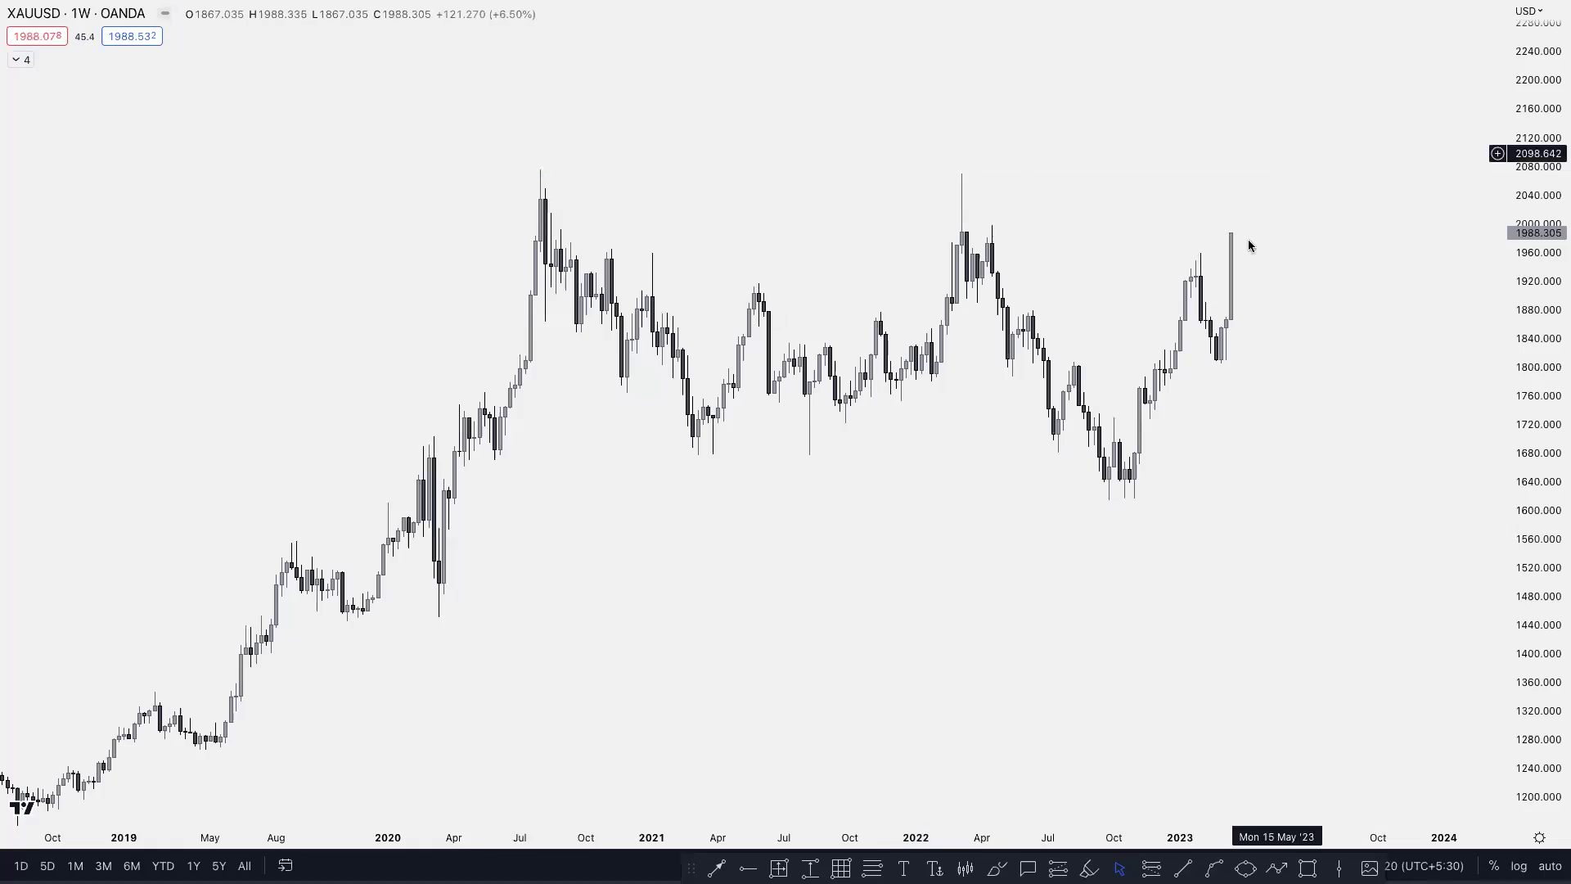
Draw a trend line from the August 2020 high to the March 2022 high
{"action": "left_click", "coordinate": [1185, 866]}
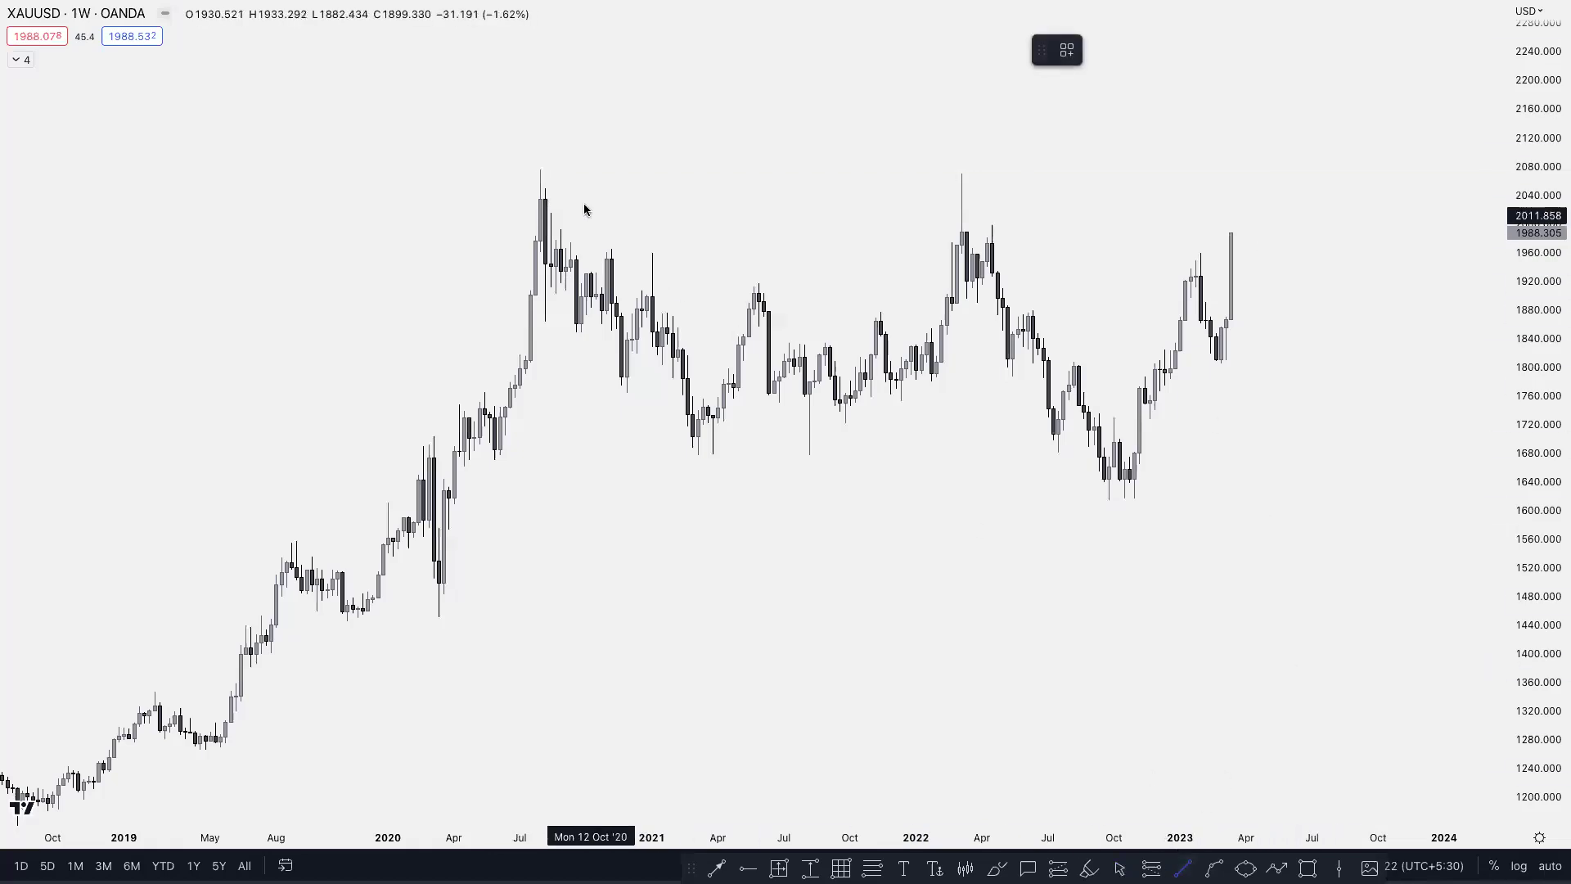
{"action": "left_click", "coordinate": [540, 169]}
{"action": "left_click", "coordinate": [962, 172]}
{"action": "left_click", "coordinate": [1143, 178]}
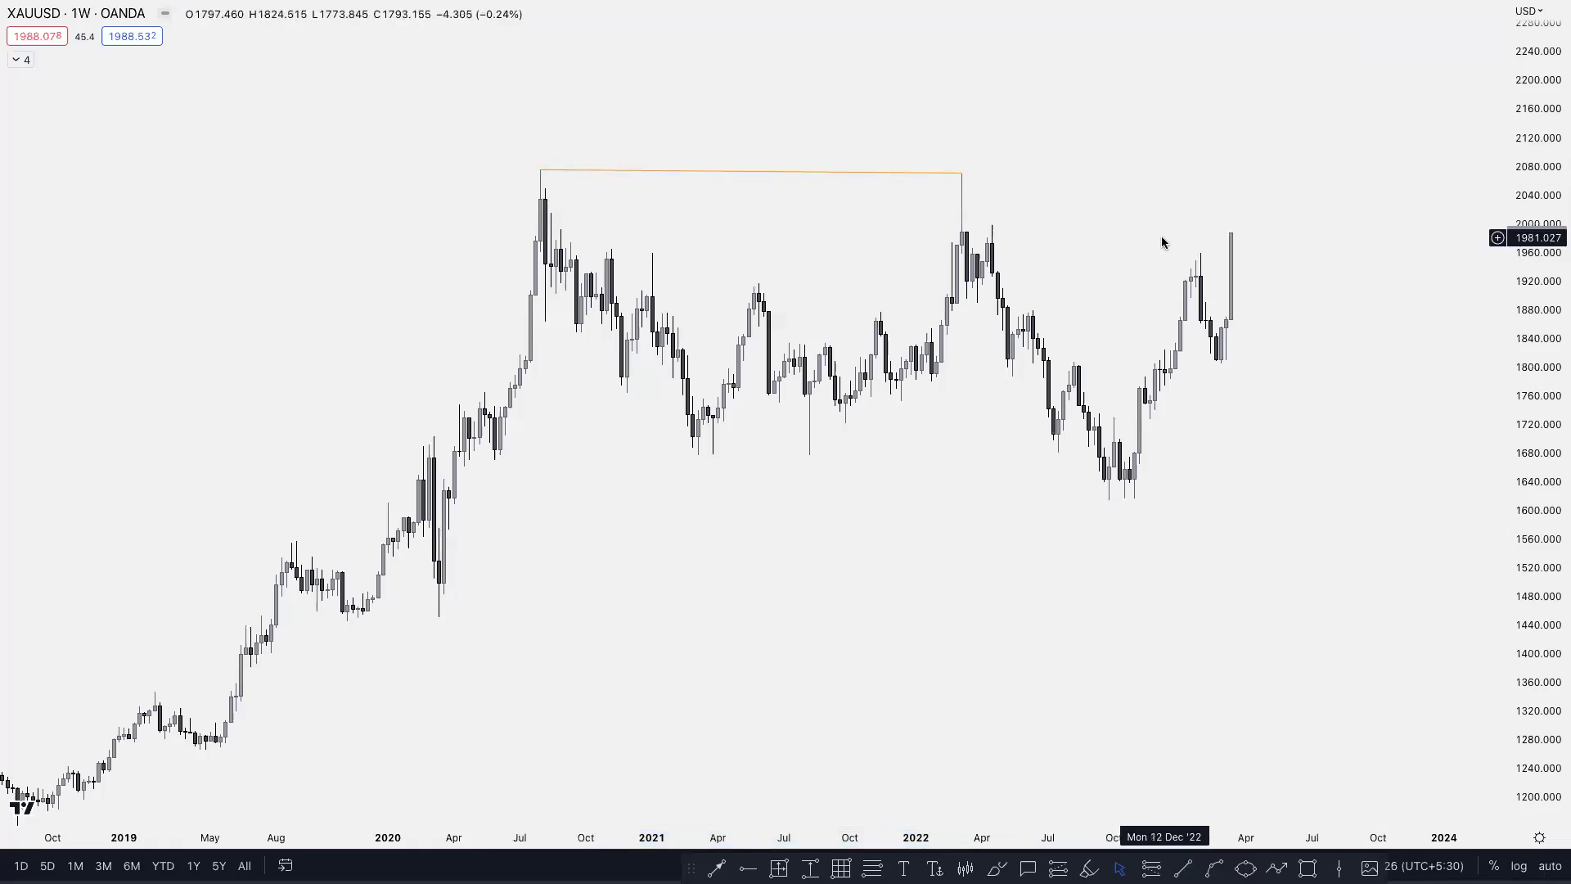
Brush a line below the 2020 to 2022 lows near 1670, mark the March 2020 high and low, and add zone lines near 1625 and 1590
{"action": "left_click", "coordinate": [997, 868]}
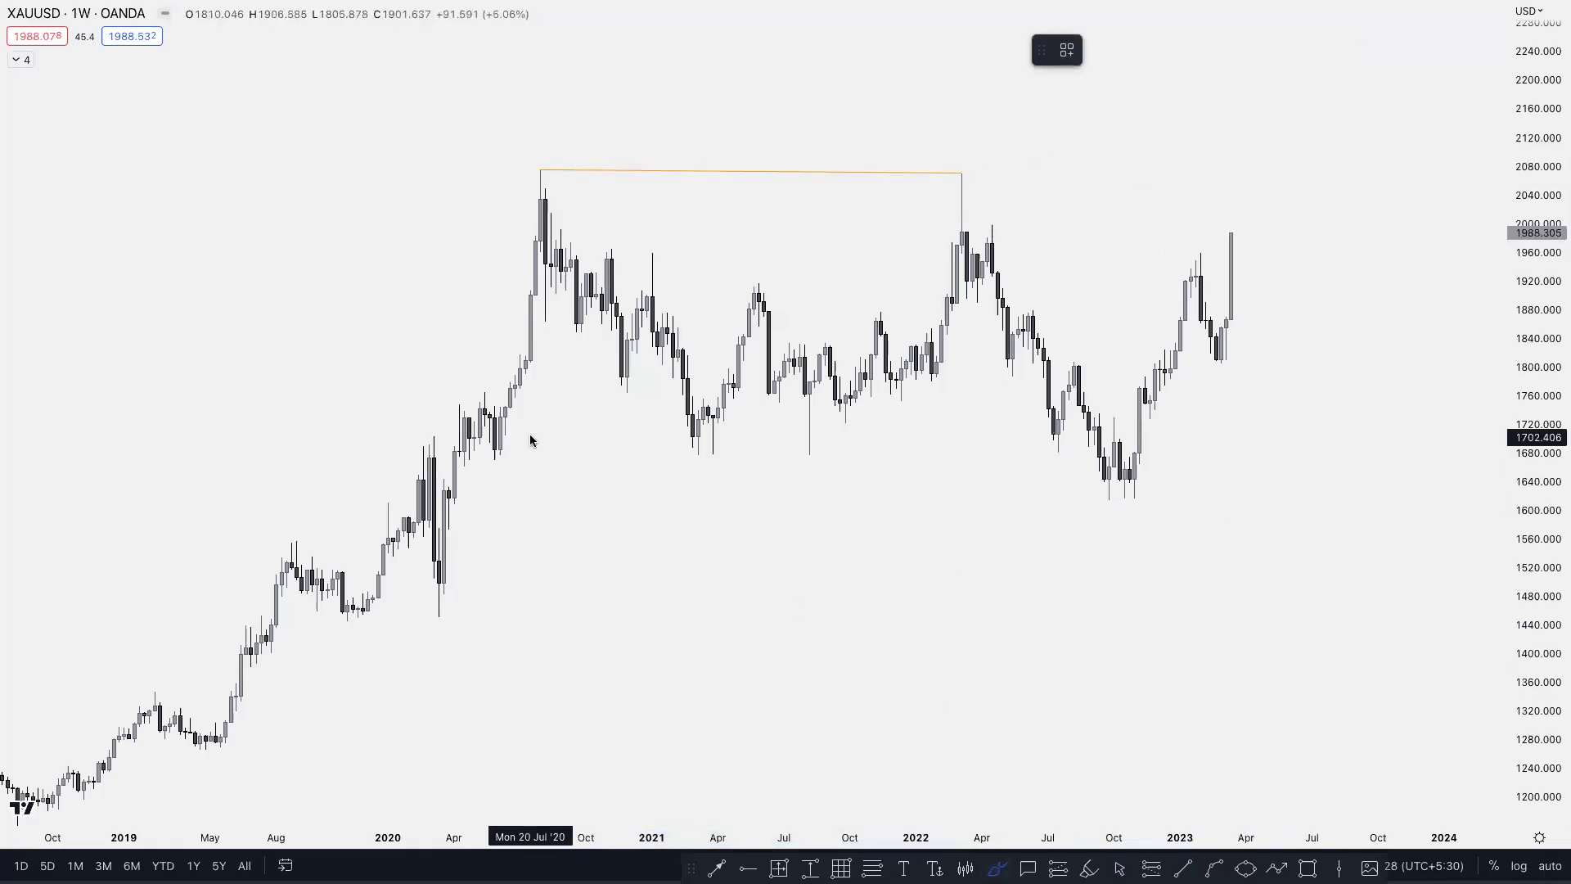
{"action": "left_click_drag", "start_coordinate": [503, 458], "coordinate": [1048, 464]}
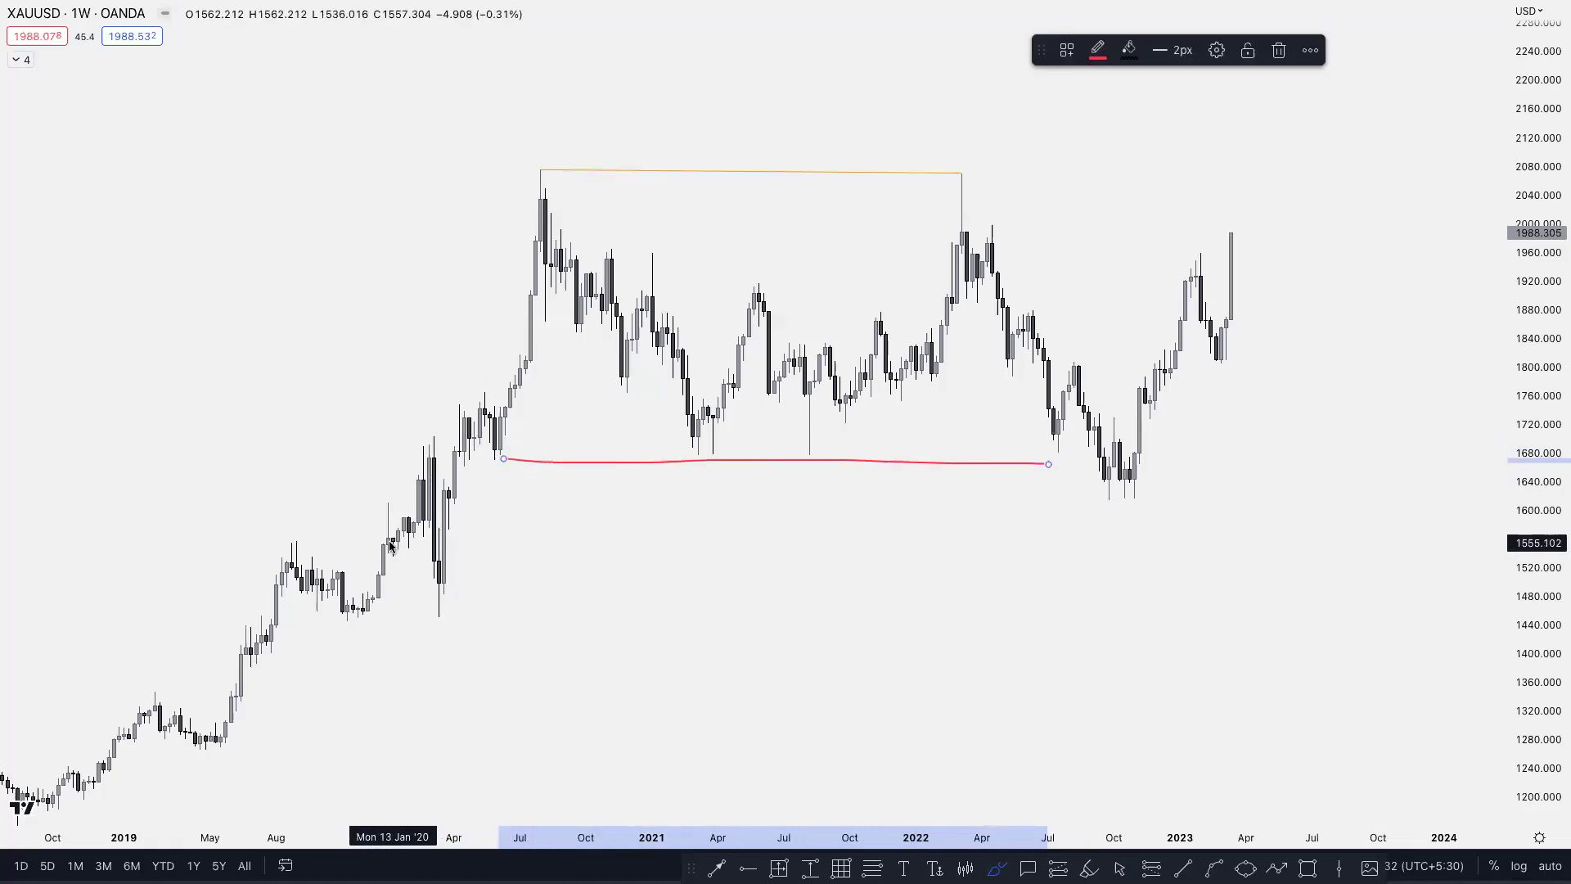
{"action": "left_click_drag", "start_coordinate": [426, 436], "coordinate": [479, 439]}
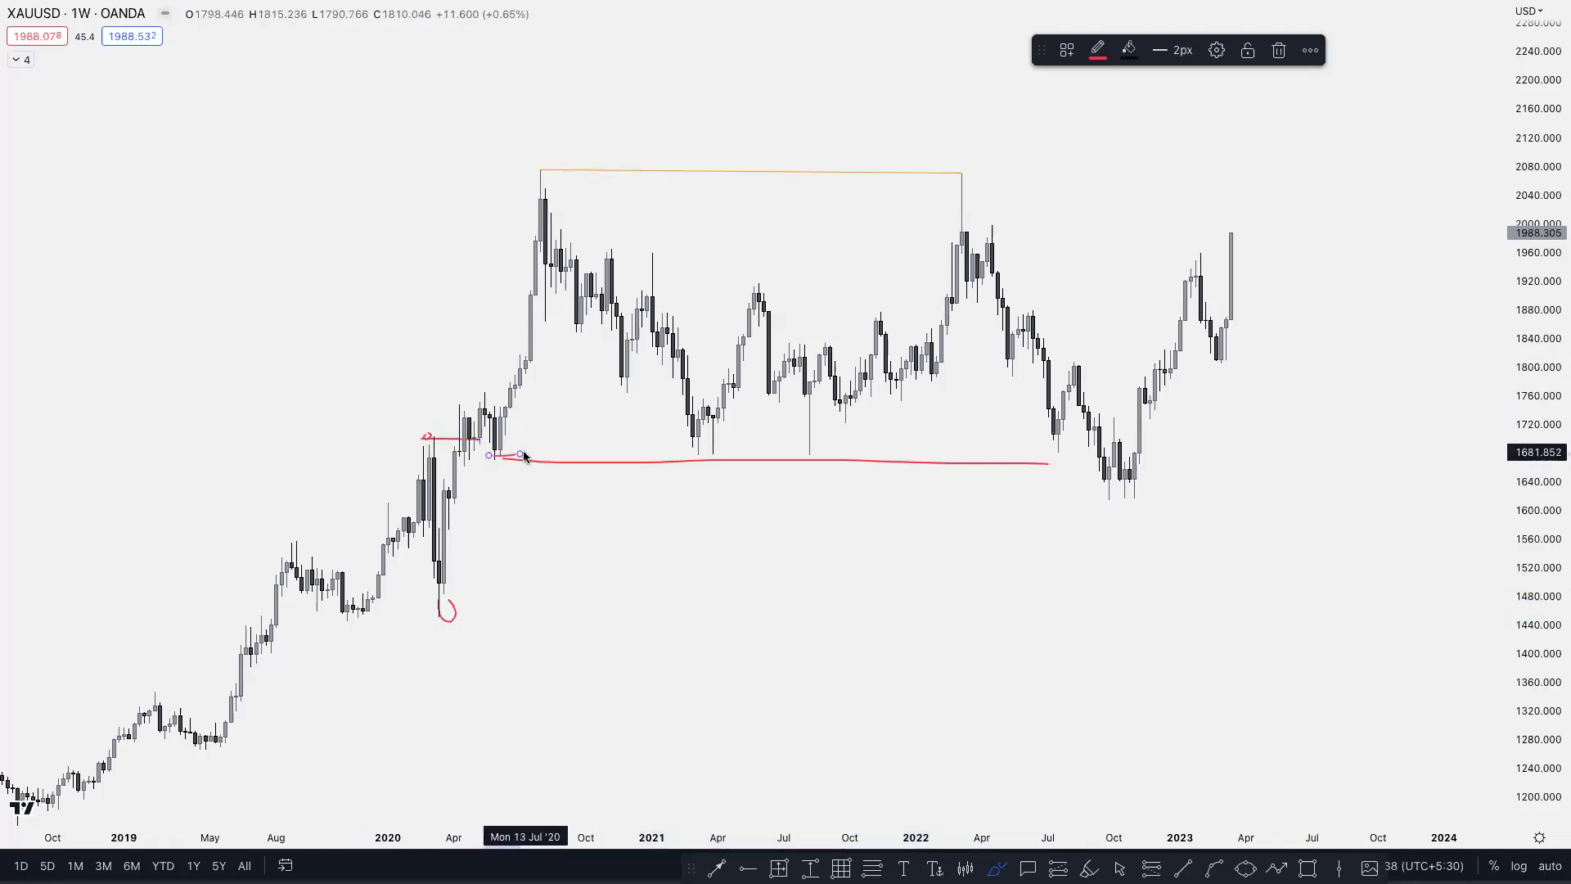
{"action": "left_click_drag", "start_coordinate": [447, 488], "coordinate": [1139, 499]}
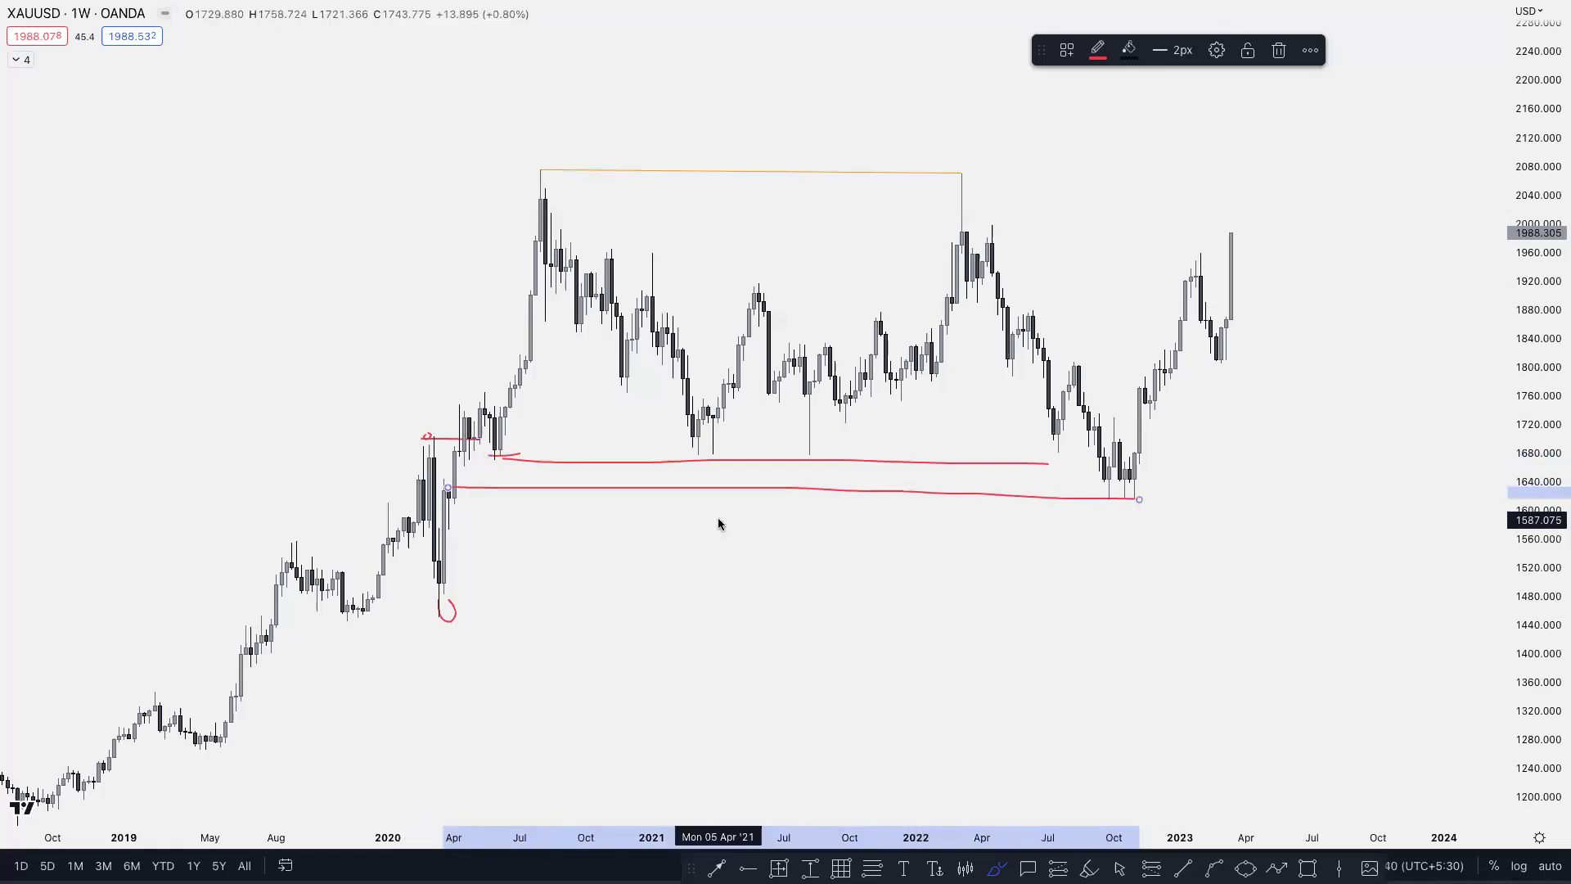
{"action": "left_click_drag", "start_coordinate": [450, 519], "coordinate": [1145, 513]}
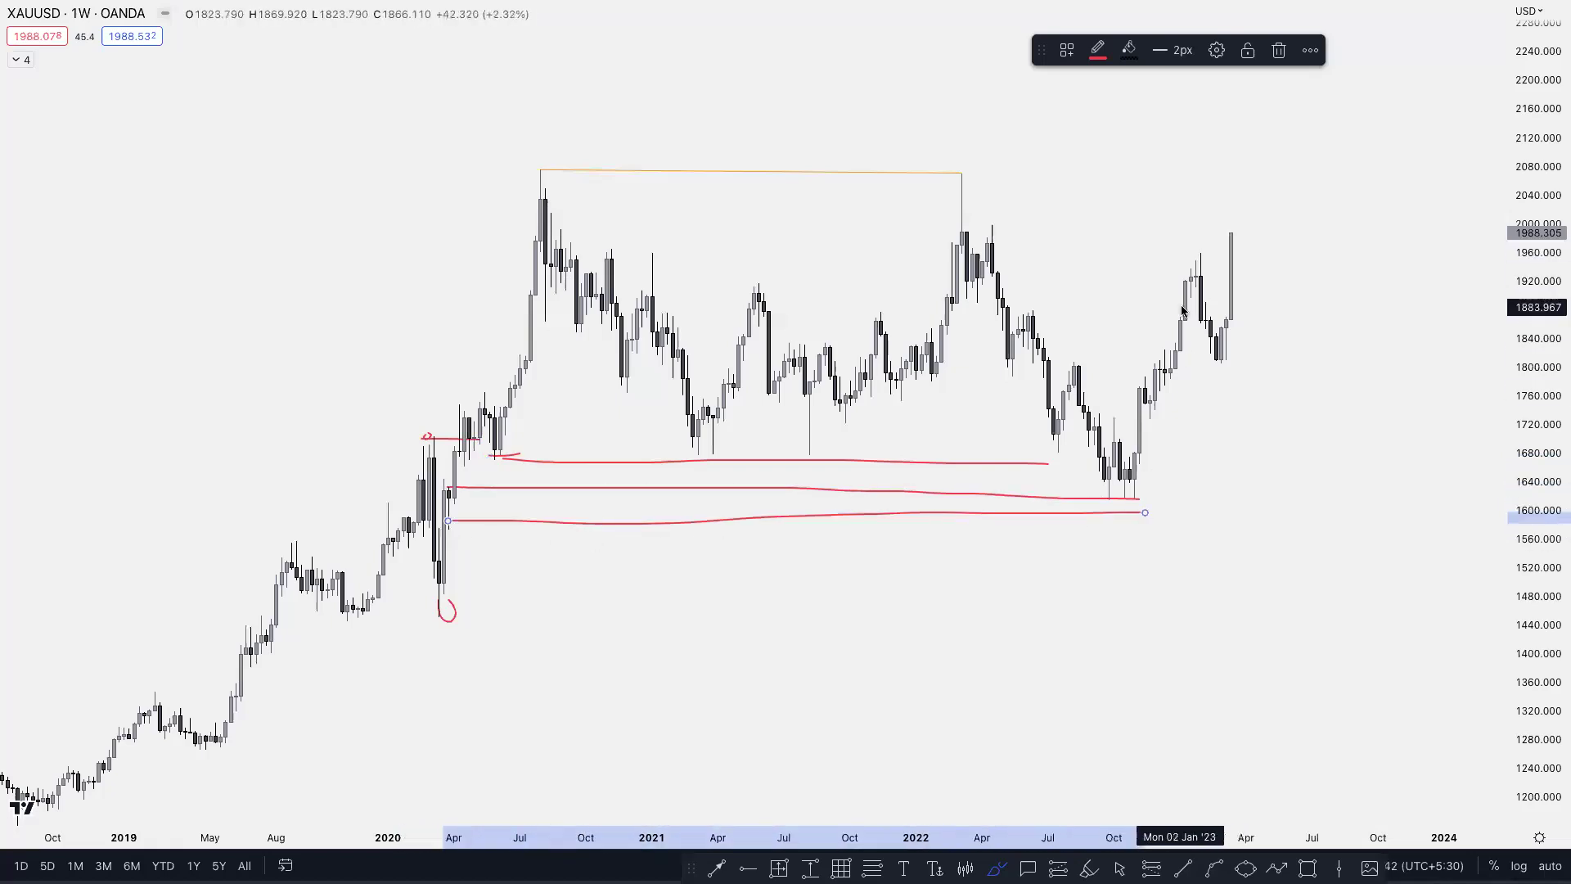
Try marking the August 2022 high near 1810 and brushing a pullback to about 1780 with a rally to about 2200, and undo it
{"action": "left_click_drag", "start_coordinate": [1057, 361], "coordinate": [1139, 360]}
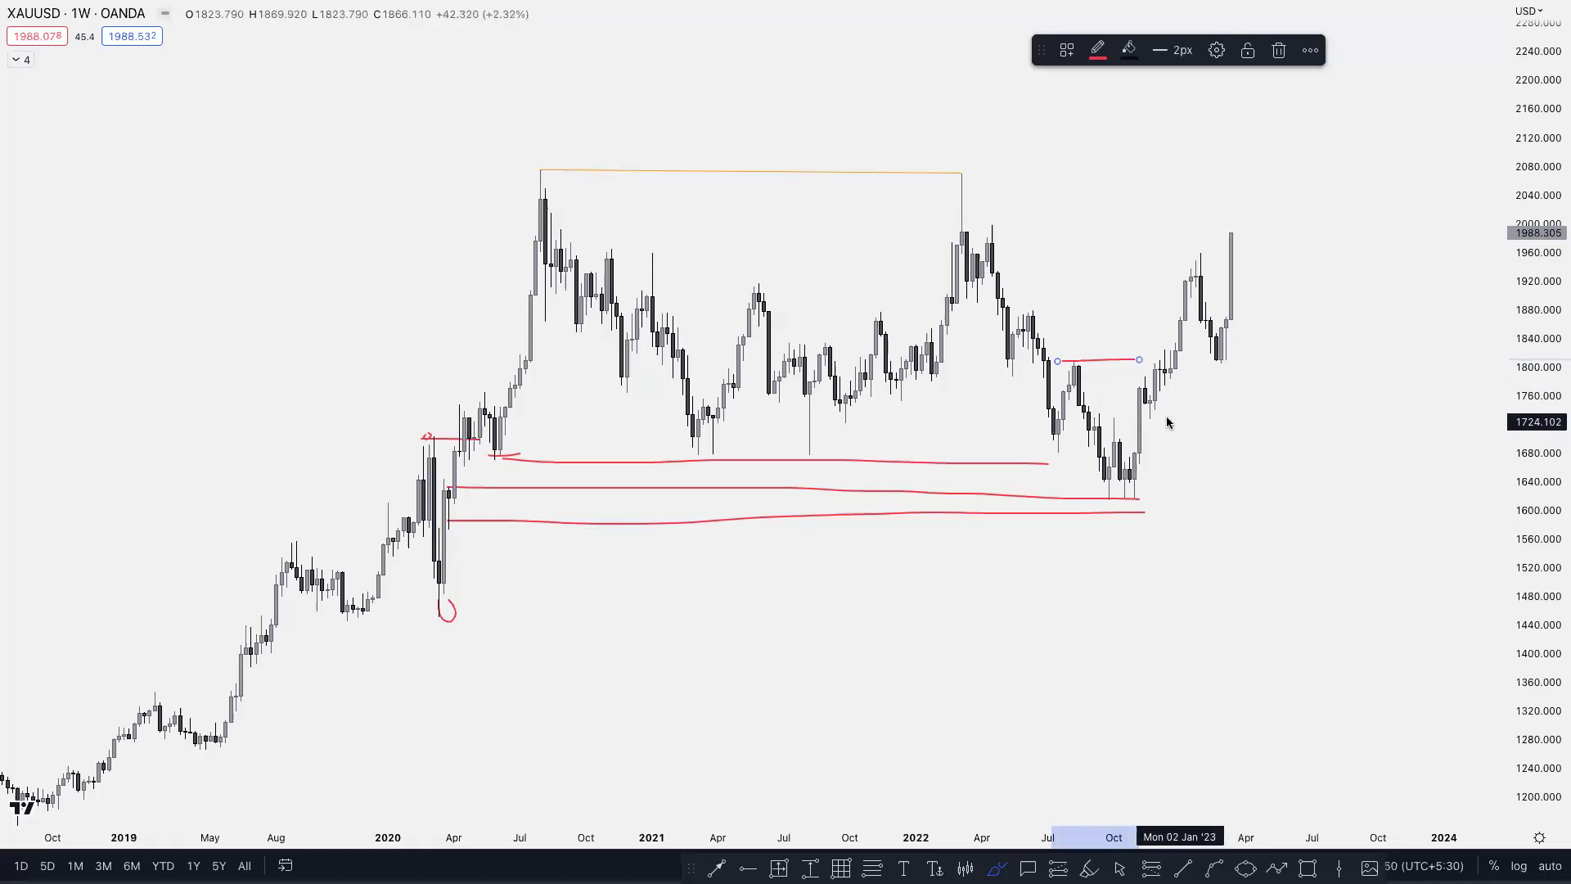
{"action": "left_click_drag", "start_coordinate": [1142, 420], "coordinate": [1270, 415]}
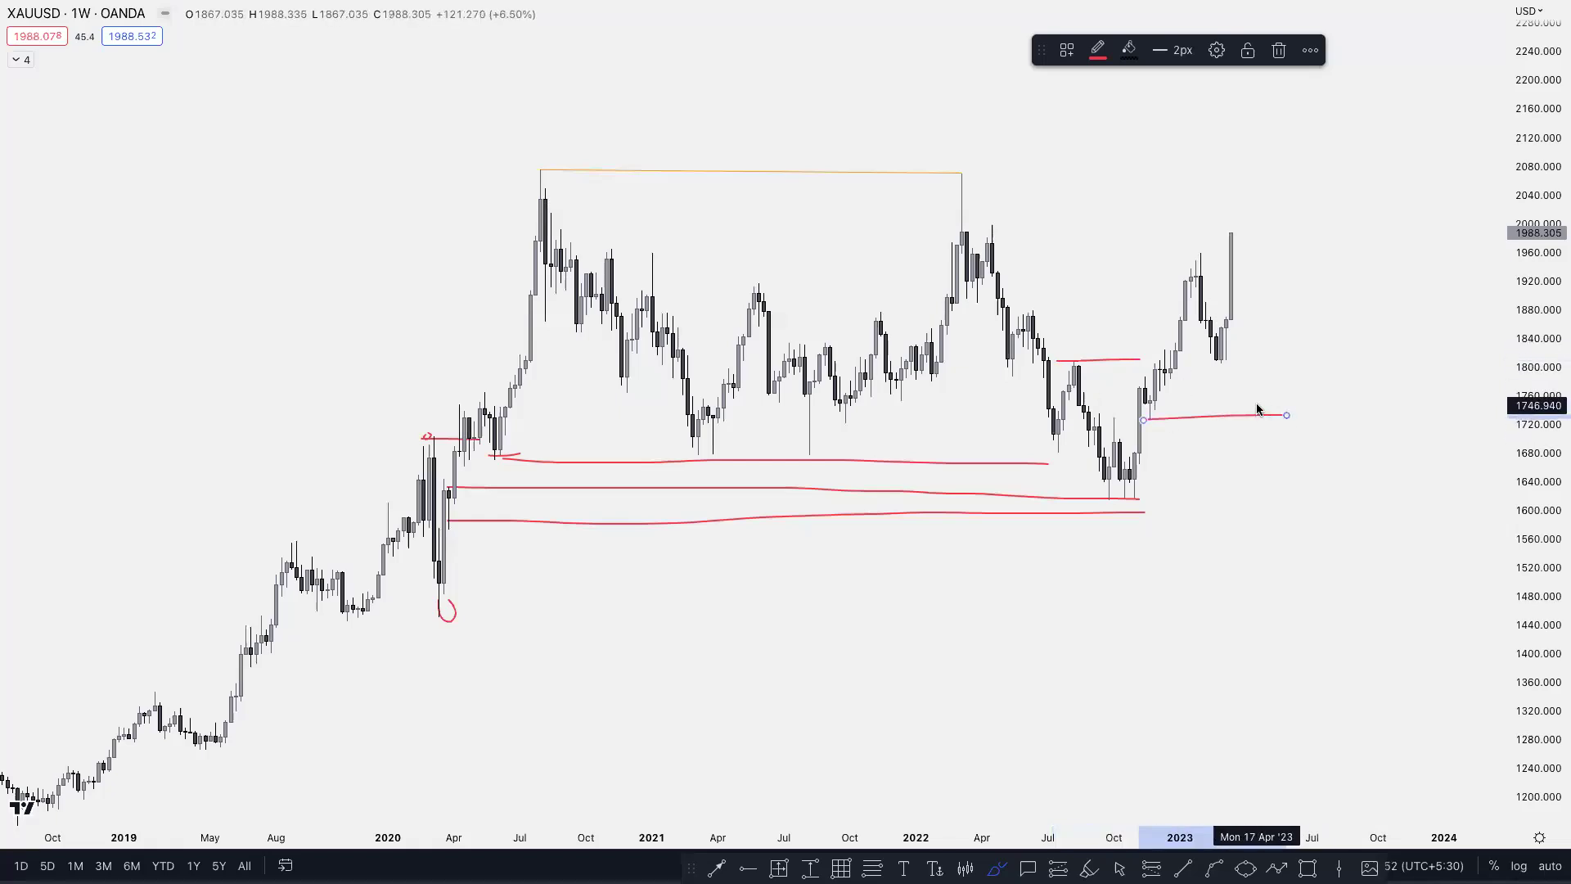
{"action": "key", "text": "Delete"}
{"action": "mouse_move", "coordinate": [1236, 226]}
{"action": "left_mouse_down"}
{"action": "mouse_move", "coordinate": [1240, 203]}
{"action": "mouse_move", "coordinate": [1298, 392]}
{"action": "mouse_move", "coordinate": [1353, 86]}
{"action": "left_mouse_up"}
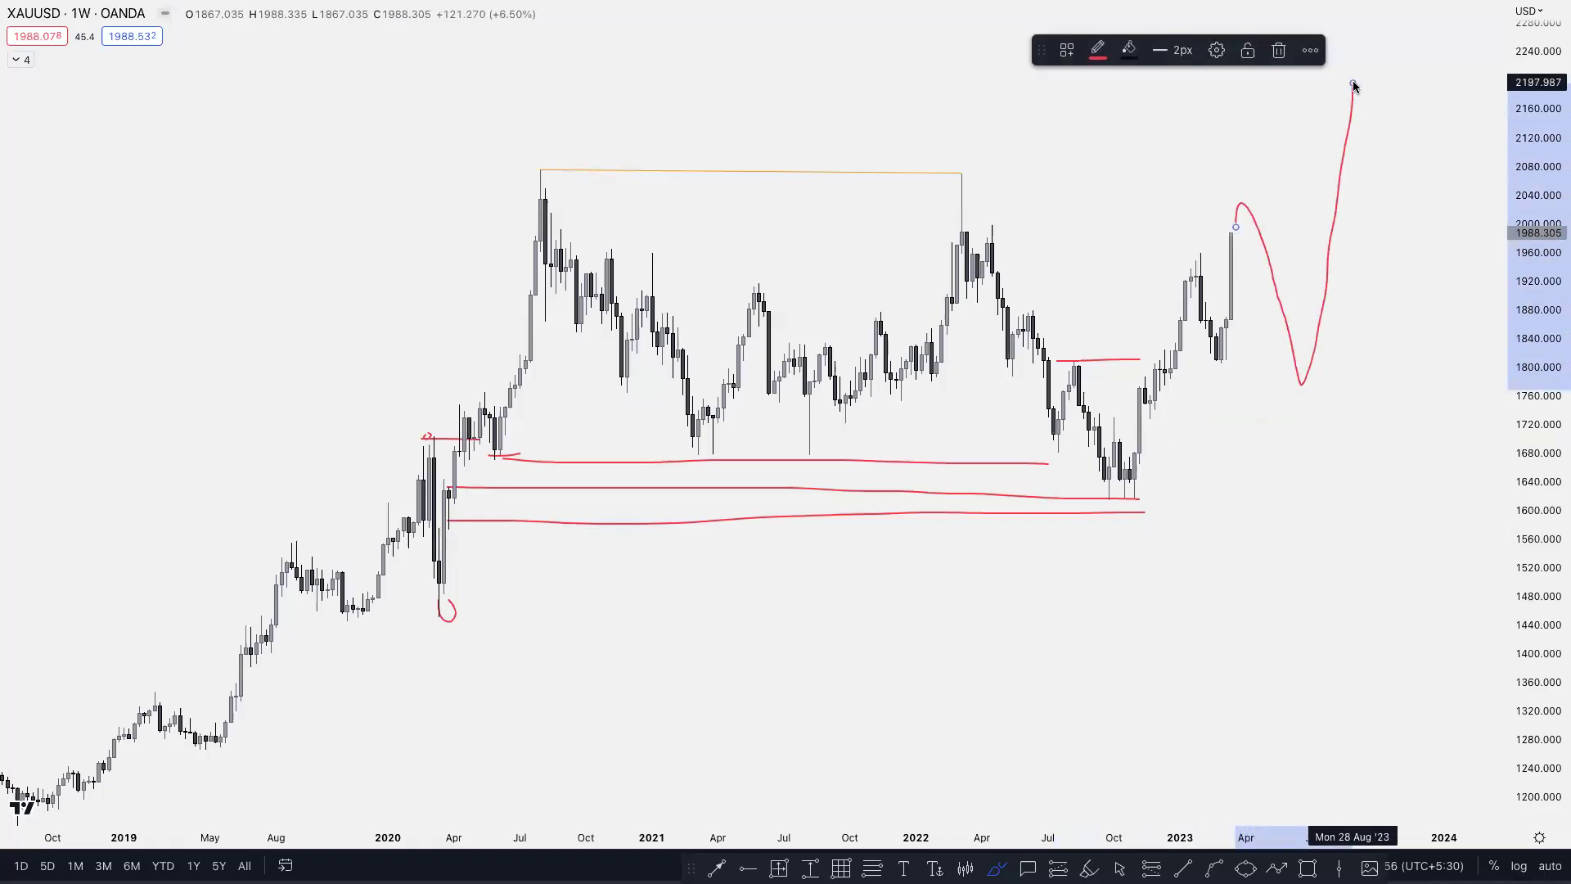
{"action": "key", "text": "super+z"}
{"action": "key", "text": "super+z"}
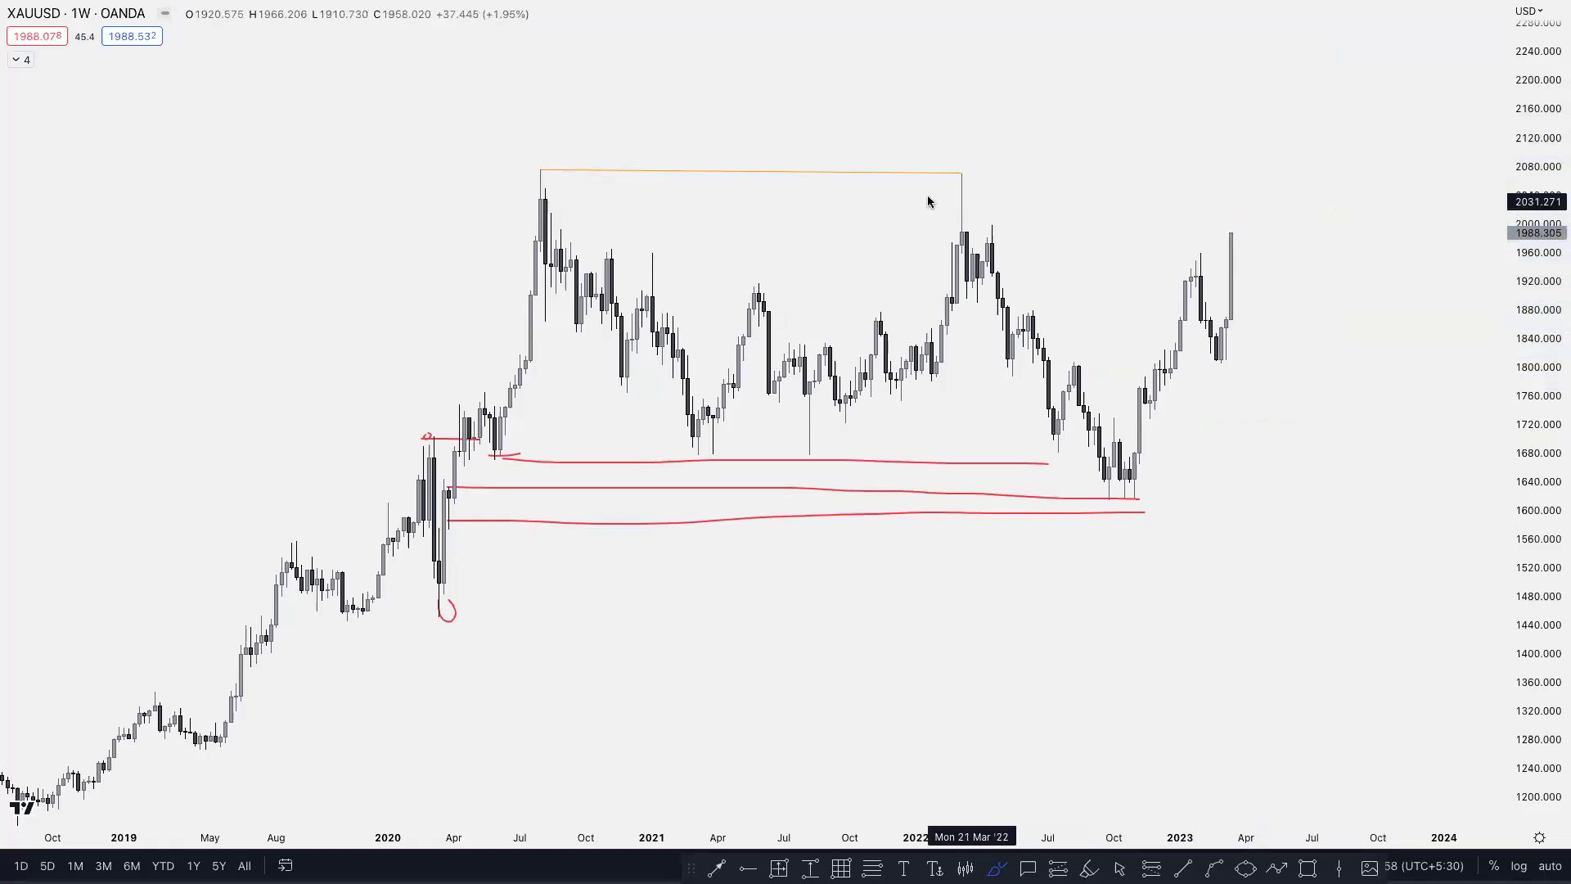
Brush a dollar sign above the trend line joining the 2020 and 2022 highs
{"action": "mouse_move", "coordinate": [811, 120]}
{"action": "left_mouse_down"}
{"action": "mouse_move", "coordinate": [738, 157]}
{"action": "mouse_move", "coordinate": [768, 181]}
{"action": "left_mouse_up"}
{"action": "key", "text": "Escape"}
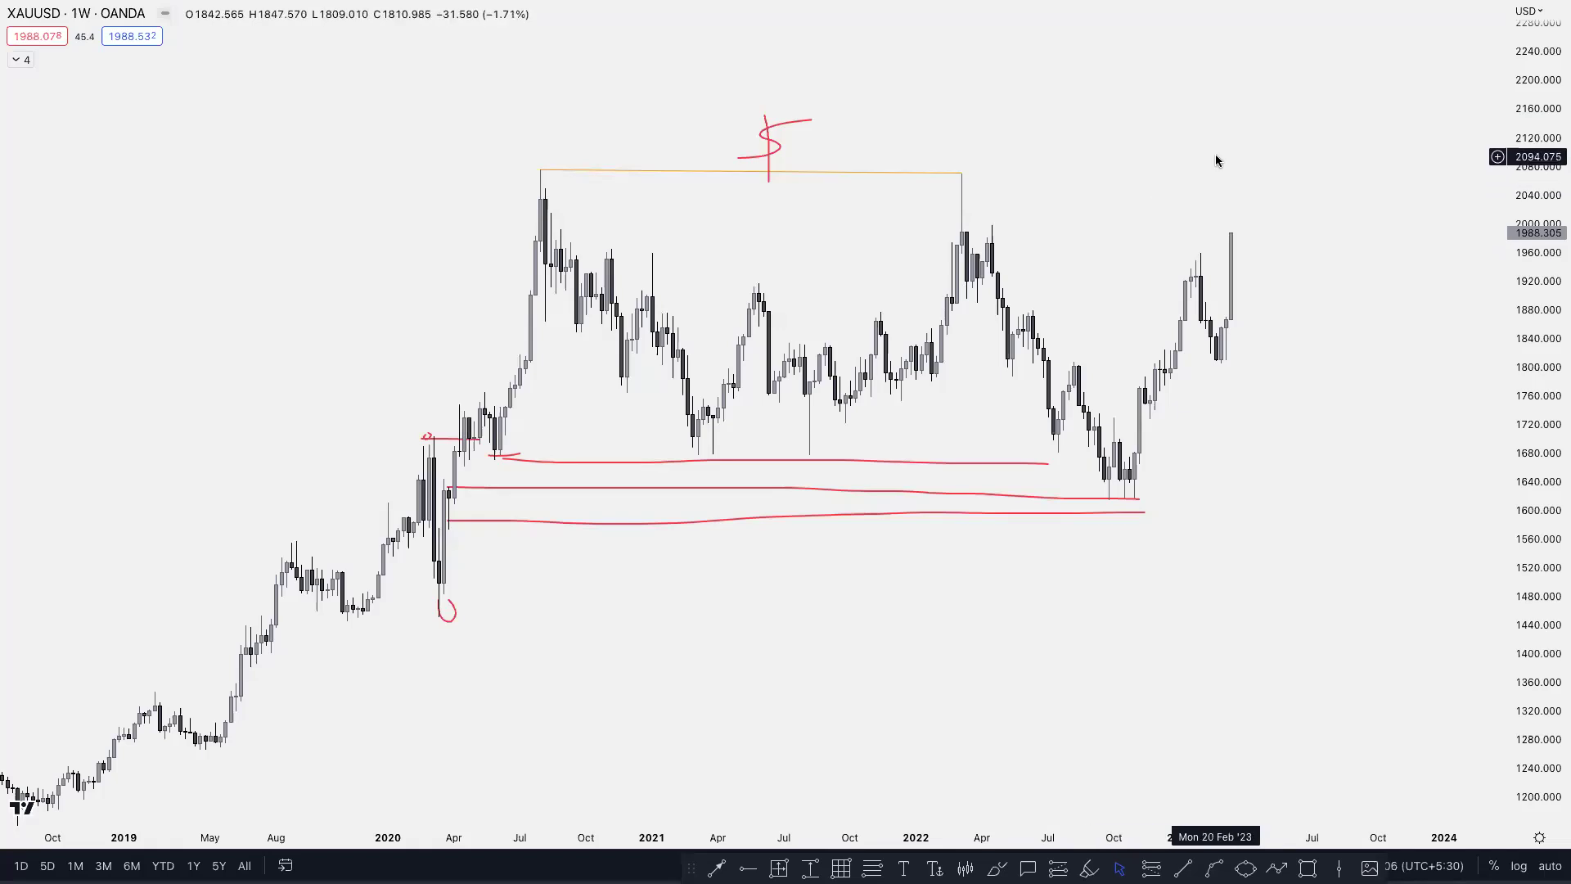
{"action": "scroll", "coordinate": [1338, 238], "scroll_direction": "down", "scroll_amount": 1}
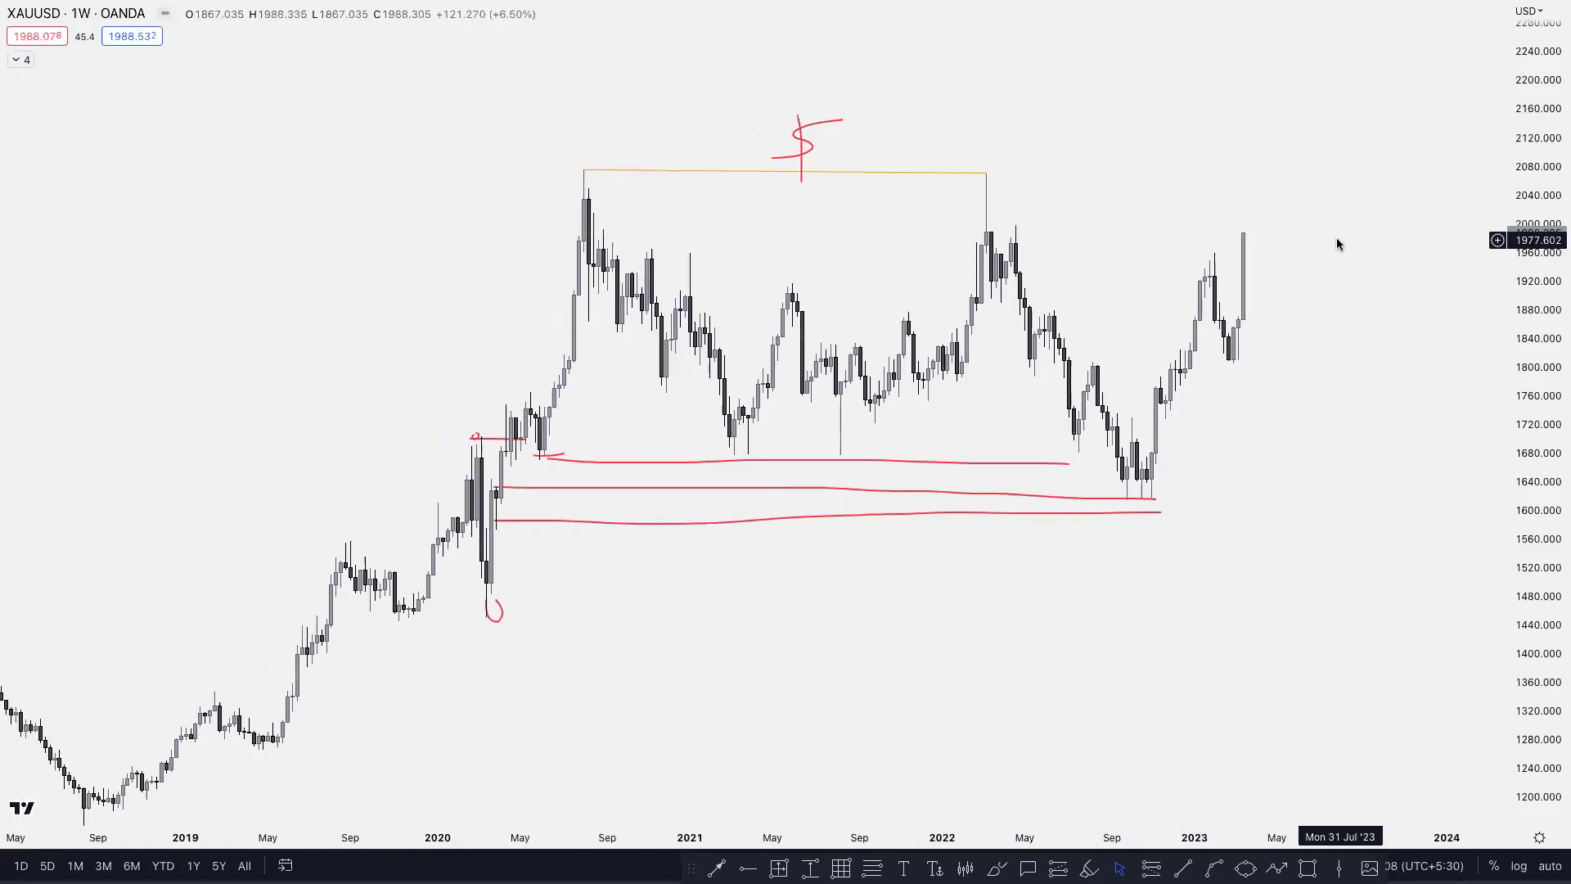
Remove all drawings from the weekly XAUUSD chart and load the Binance spot BTCUSDT chart
{"action": "right_click", "coordinate": [1293, 394]}
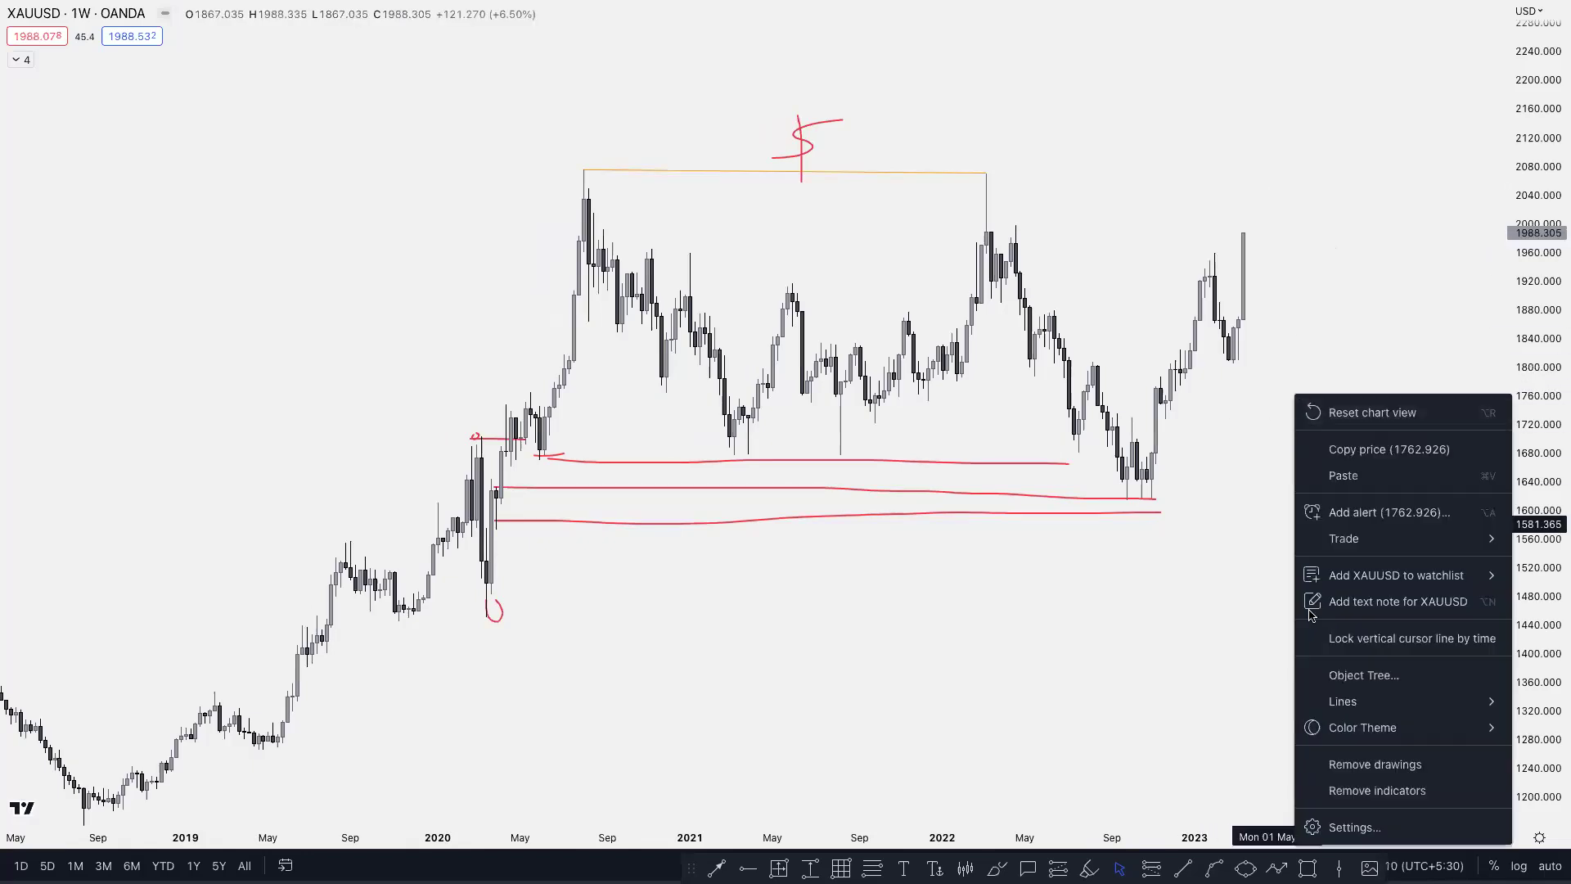
{"action": "left_click", "coordinate": [1371, 763]}
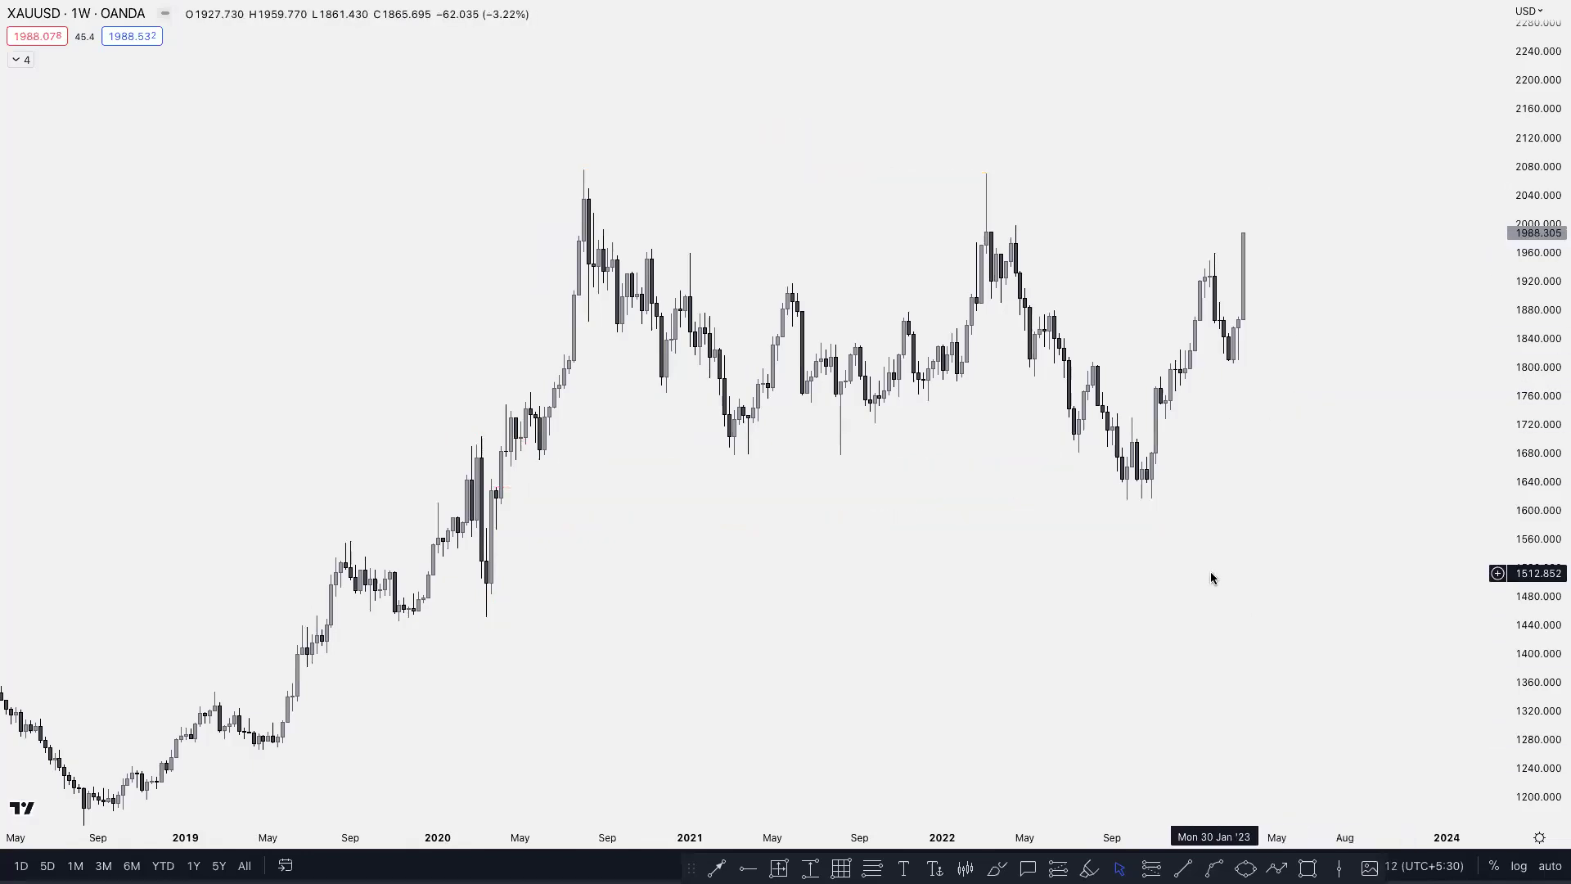
{"action": "type", "text": "BTCUSDT"}
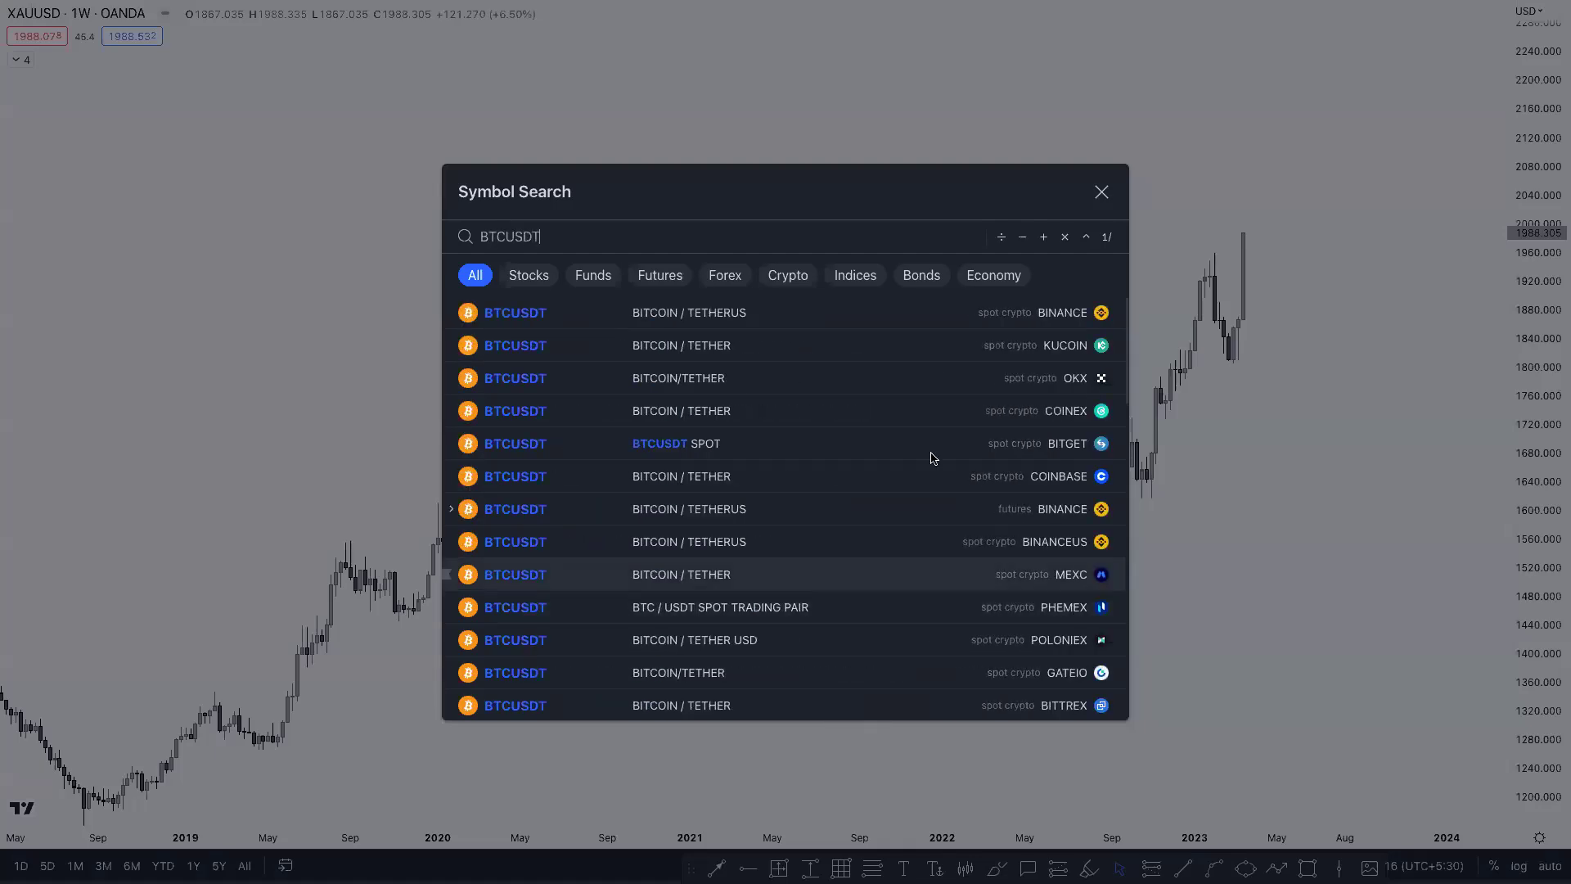
{"action": "left_click", "coordinate": [772, 311]}
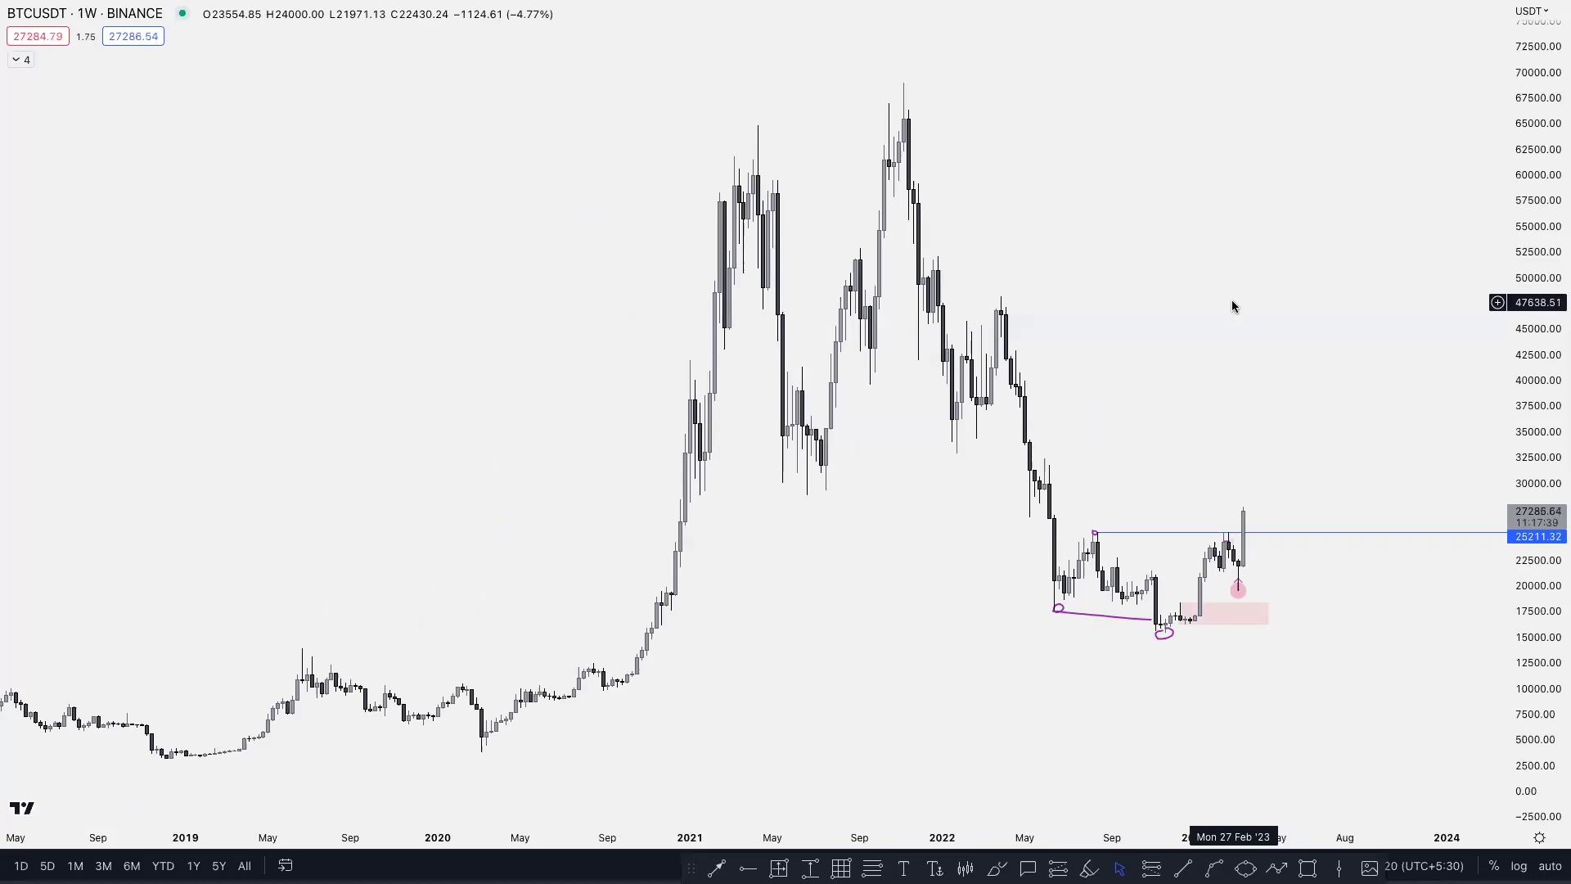
Switch the BTCUSDT chart to the daily timeframe and reset its view
{"action": "type", "text": "1D"}
{"action": "key", "text": "Return"}
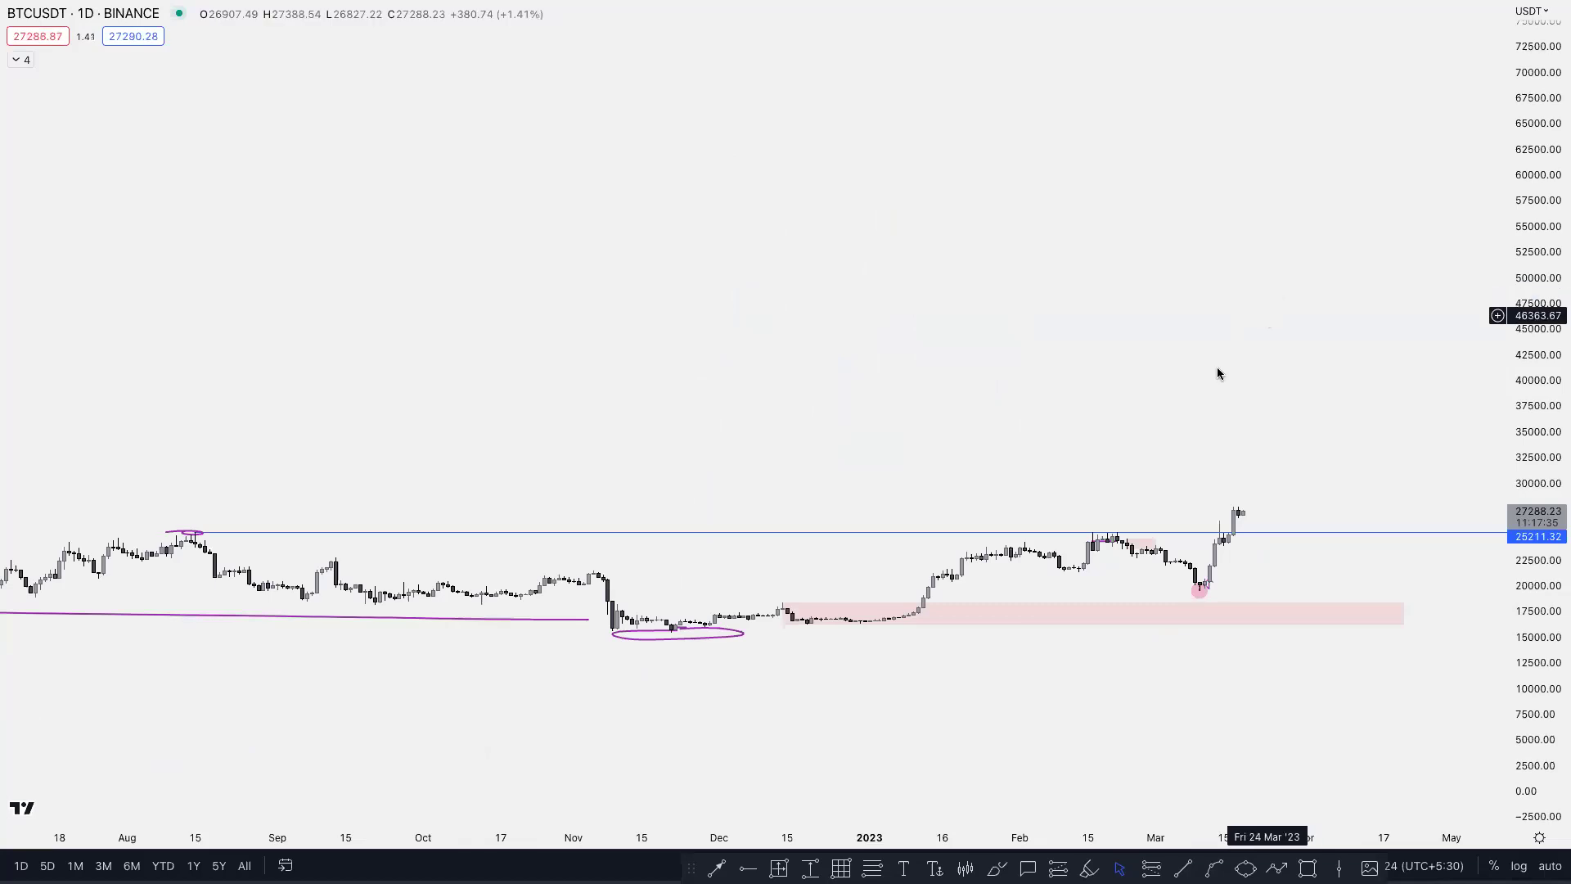
{"action": "left_click", "coordinate": [859, 787]}
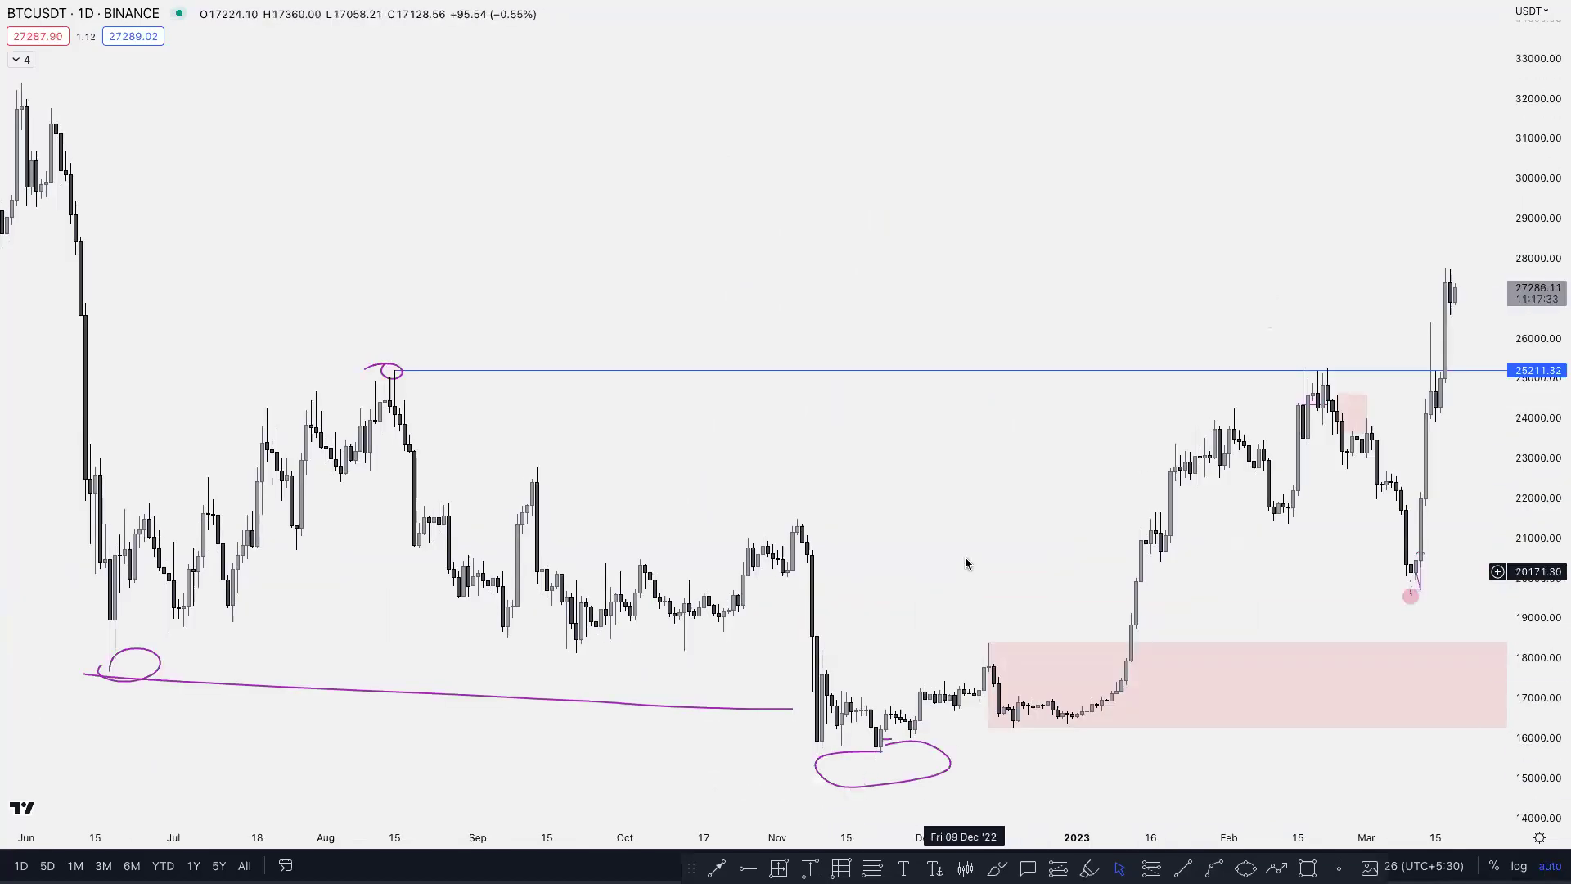
Brush red circles around the June 2022 low, the August 2022 high and the November 2022 low
{"action": "scroll", "coordinate": [965, 550], "scroll_direction": "right", "scroll_amount": 3}
{"action": "scroll", "coordinate": [1373, 474], "scroll_direction": "down", "scroll_amount": 3}
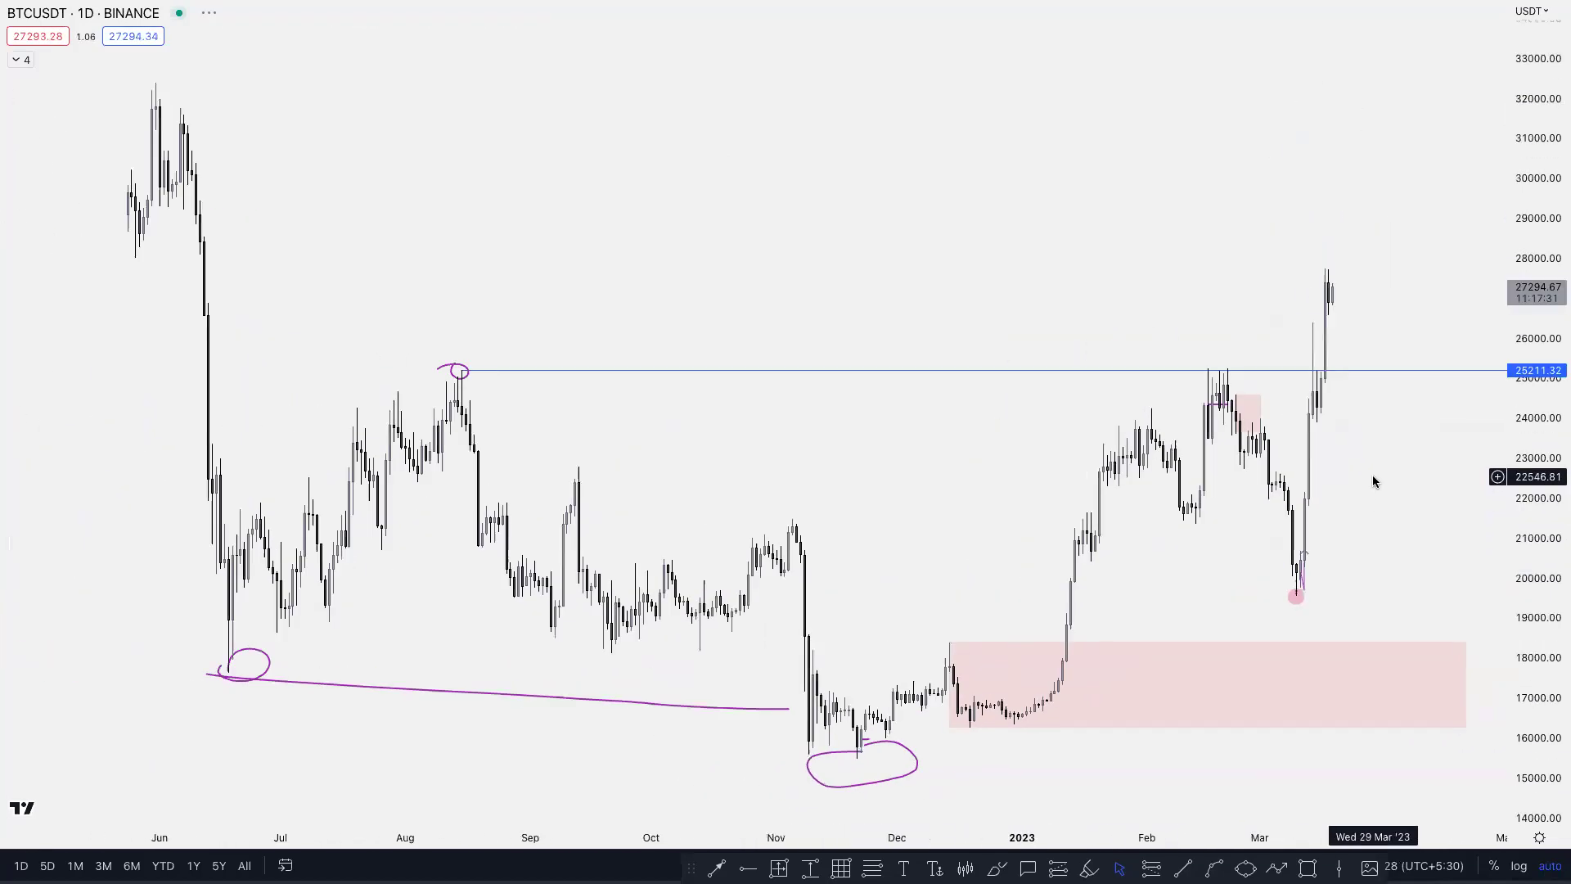
{"action": "scroll", "coordinate": [1181, 417], "scroll_direction": "up", "scroll_amount": 2}
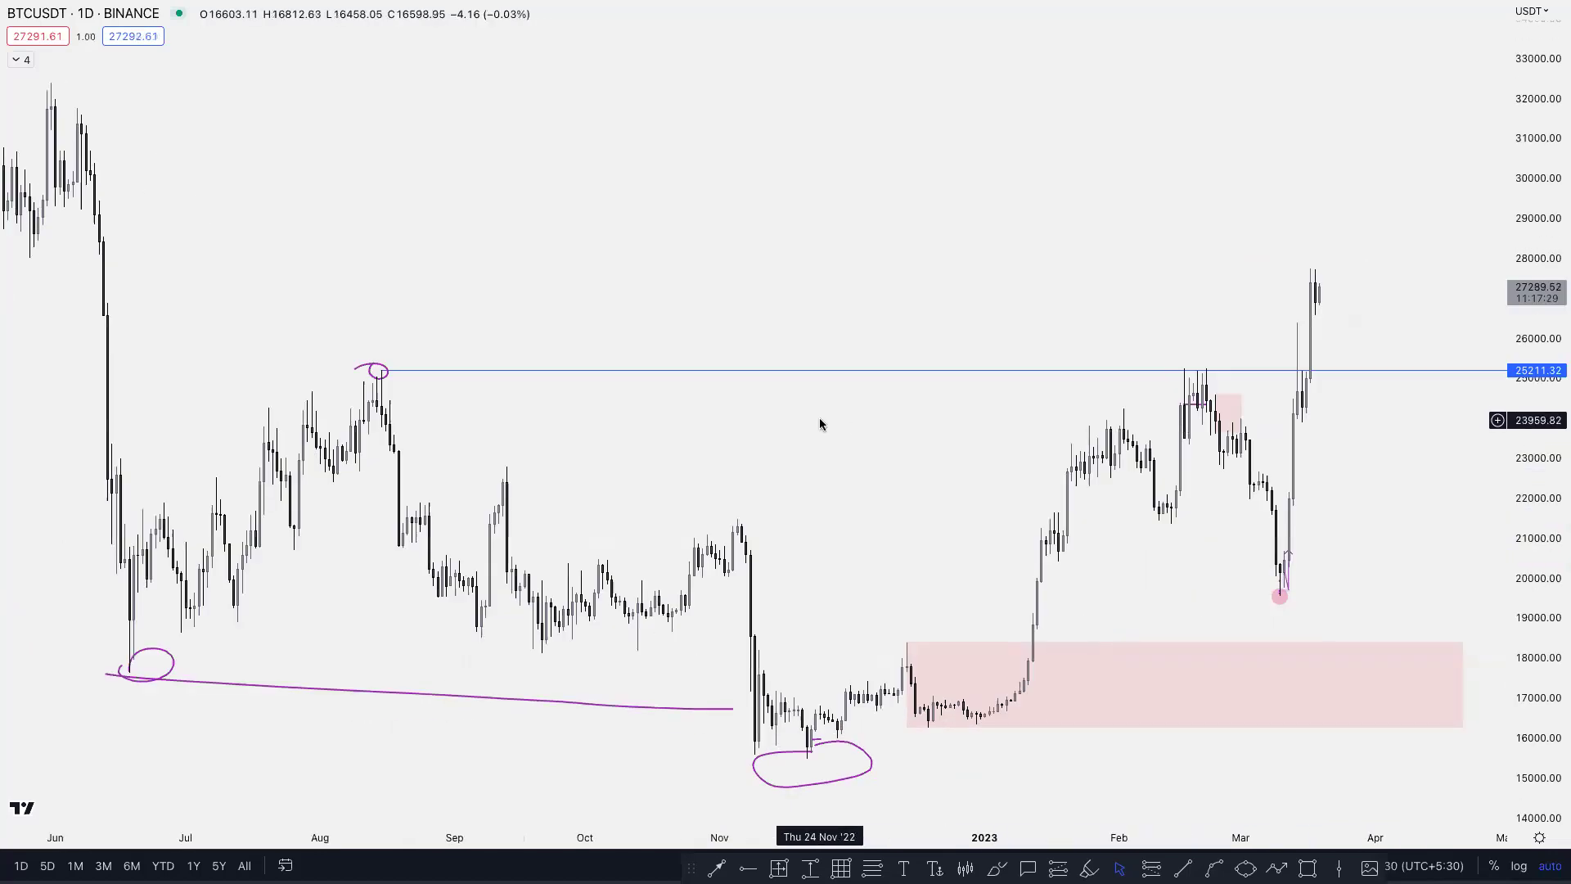
{"action": "scroll", "coordinate": [1063, 424], "scroll_direction": "up", "scroll_amount": 1}
{"action": "scroll", "coordinate": [1077, 424], "scroll_direction": "down", "scroll_amount": 5}
{"action": "left_click_drag", "start_coordinate": [947, 376], "coordinate": [901, 376]}
{"action": "scroll", "coordinate": [1162, 387], "scroll_direction": "up", "scroll_amount": 3}
{"action": "scroll", "coordinate": [1252, 372], "scroll_direction": "down", "scroll_amount": 2}
{"action": "scroll", "coordinate": [1367, 361], "scroll_direction": "up", "scroll_amount": 2}
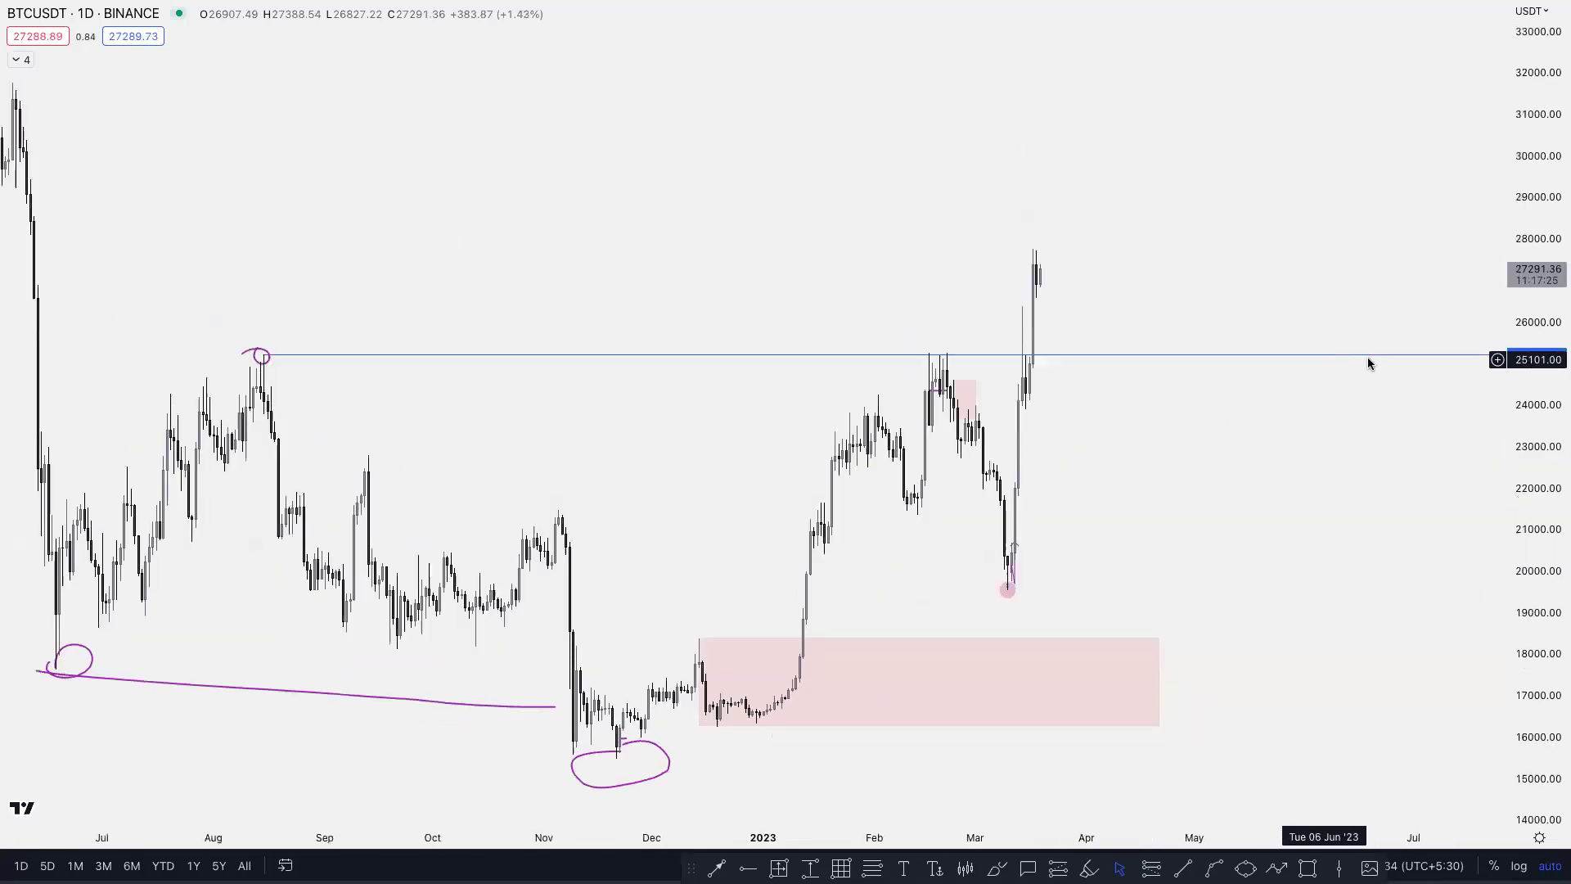
{"action": "left_click_drag", "start_coordinate": [1515, 452], "coordinate": [1515, 364]}
{"action": "left_click_drag", "start_coordinate": [1180, 398], "coordinate": [1250, 325]}
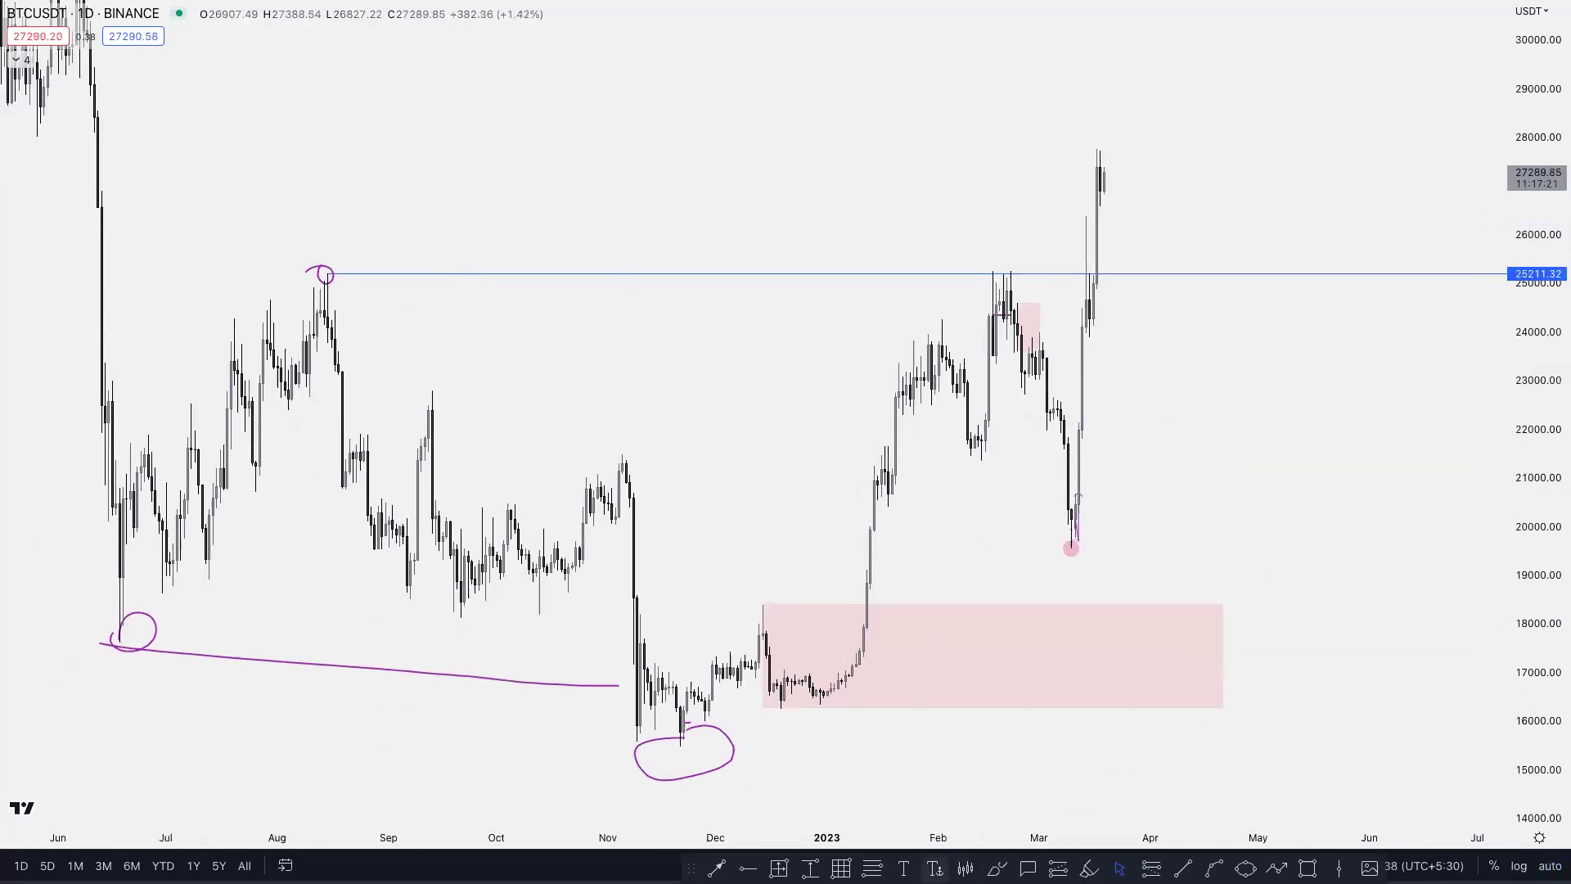
{"action": "left_click", "coordinate": [996, 868]}
{"action": "left_click_drag", "start_coordinate": [124, 622], "coordinate": [116, 624]}
{"action": "left_click_drag", "start_coordinate": [323, 322], "coordinate": [344, 266]}
{"action": "left_click_drag", "start_coordinate": [666, 748], "coordinate": [692, 731]}
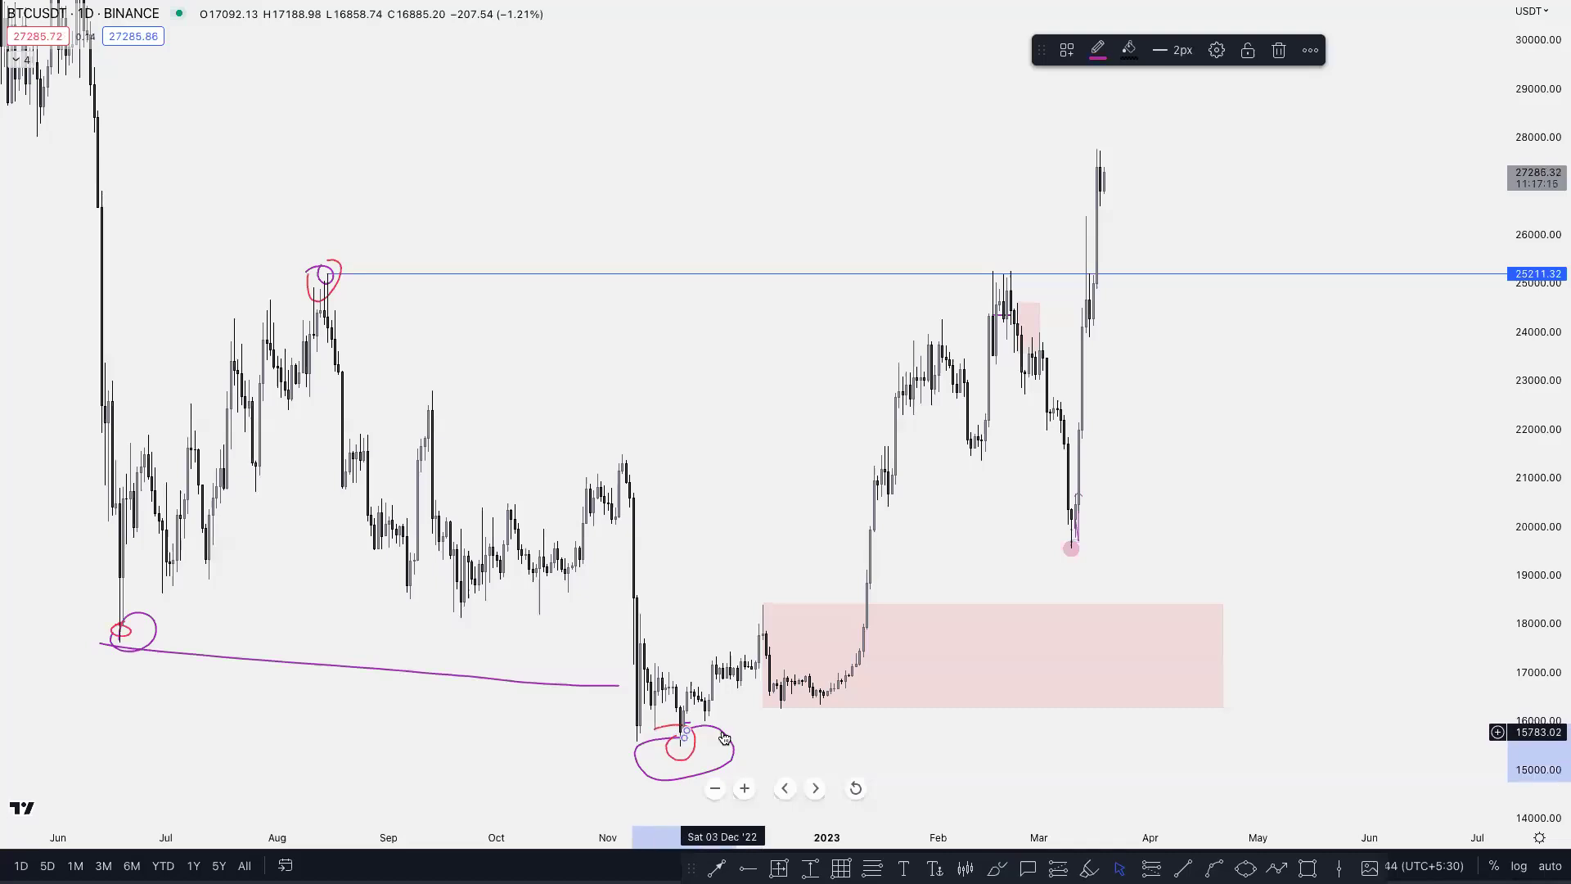
Delete the old purple ellipse at the November low, and brush a line near 25200 from the August high to the February 2023 highs, circling them
{"action": "key", "text": "Delete"}
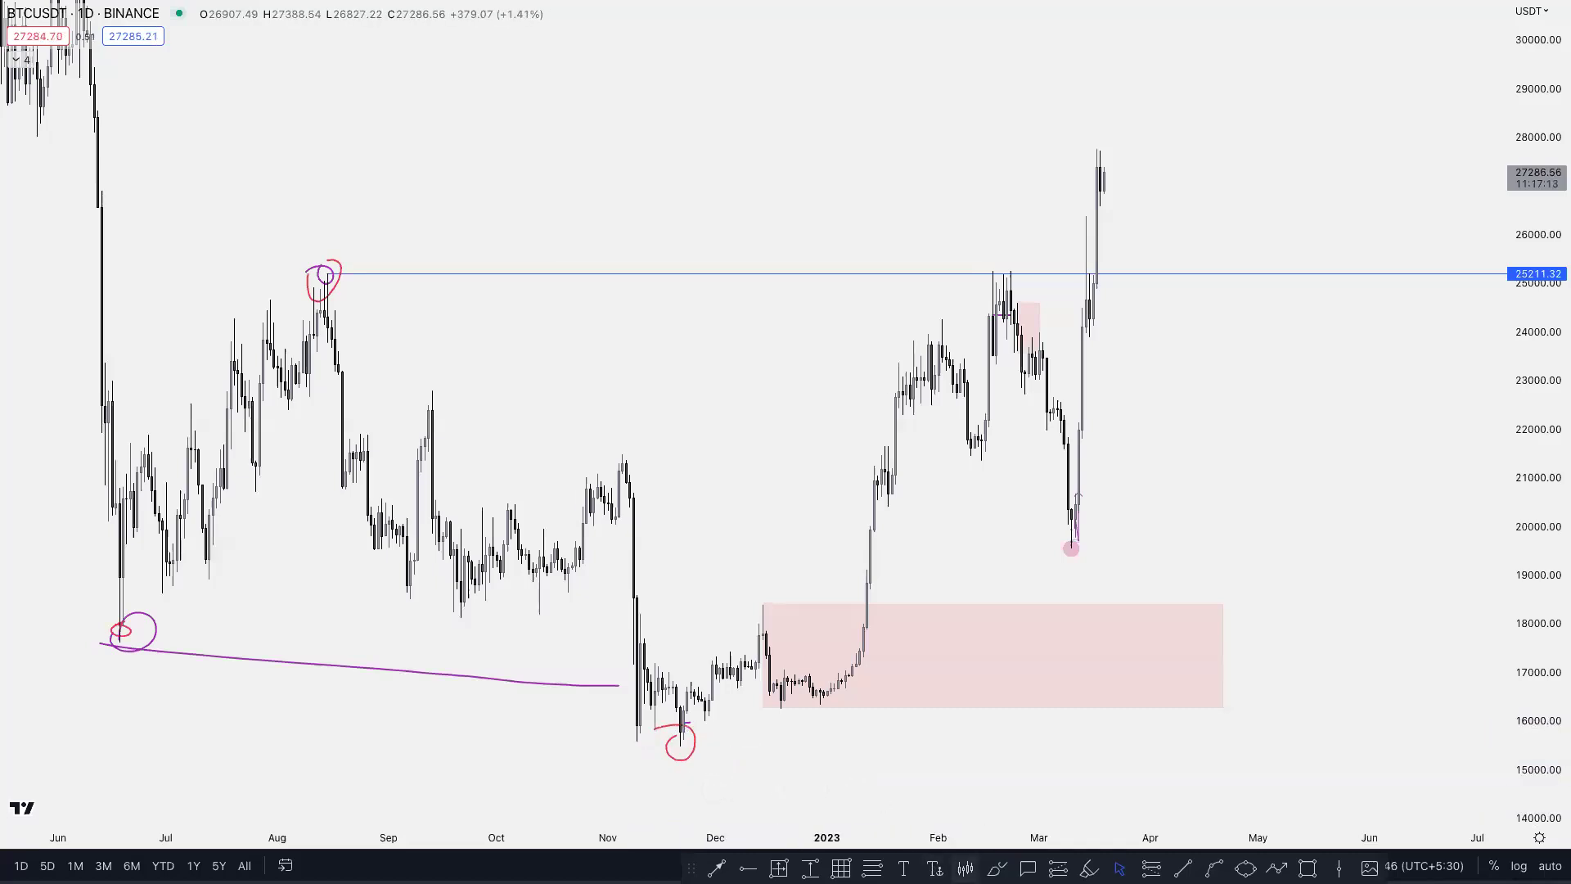
{"action": "left_click_drag", "start_coordinate": [311, 278], "coordinate": [1031, 269]}
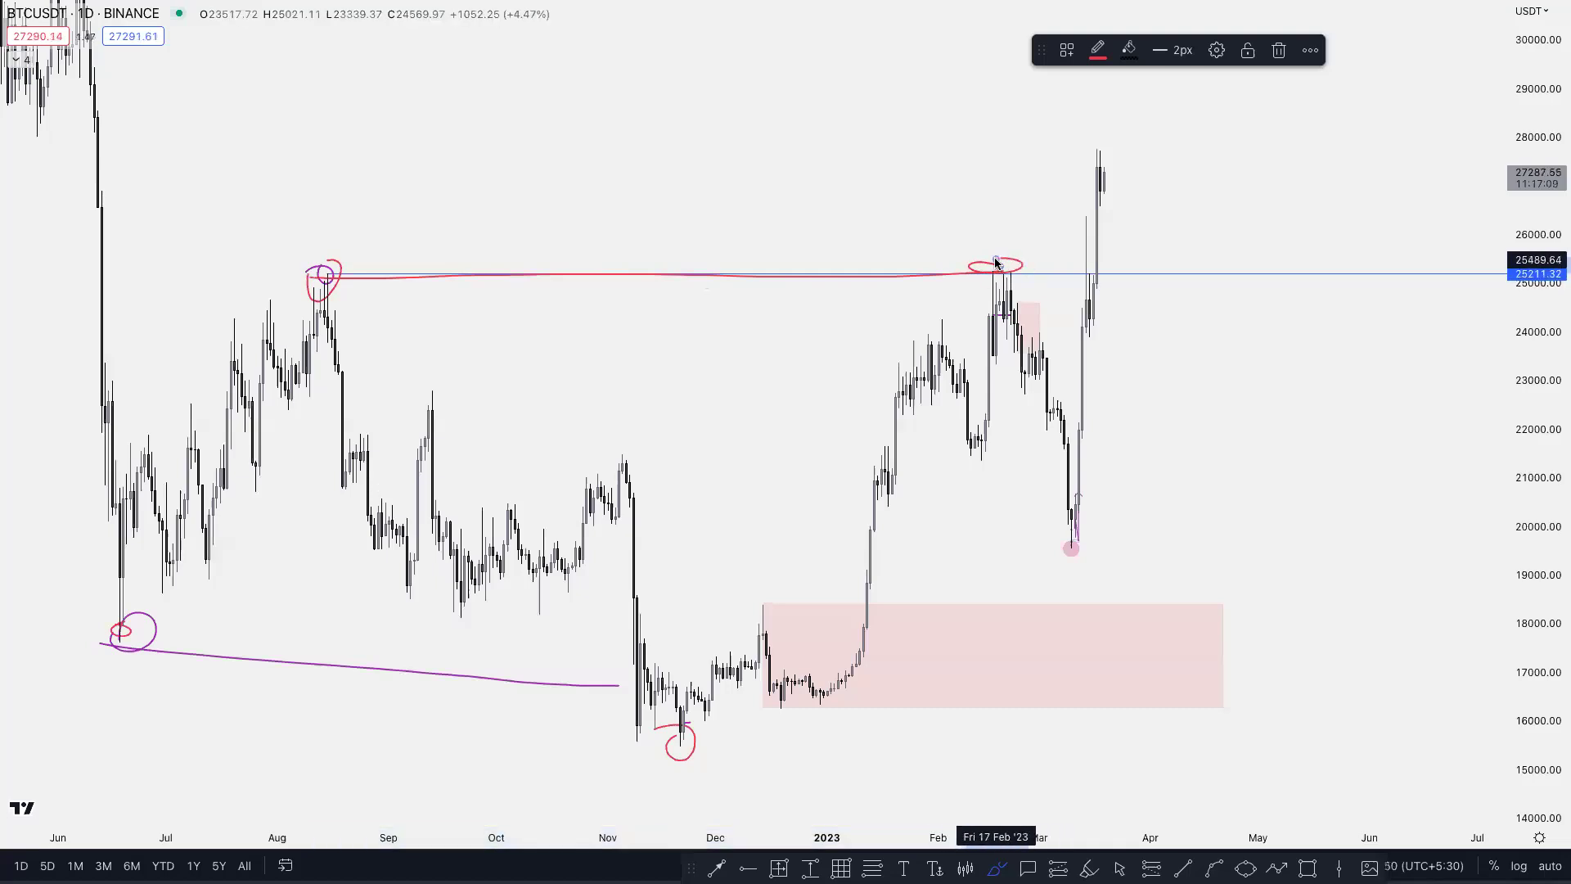
Brush short red lines near 24250, 23600 and 21300 around the February 2023 swings, and near 26450 at the mid-March high
{"action": "mouse_move", "coordinate": [1010, 351]}
{"action": "left_mouse_down"}
{"action": "mouse_move", "coordinate": [1068, 352]}
{"action": "mouse_move", "coordinate": [1086, 318]}
{"action": "left_mouse_up"}
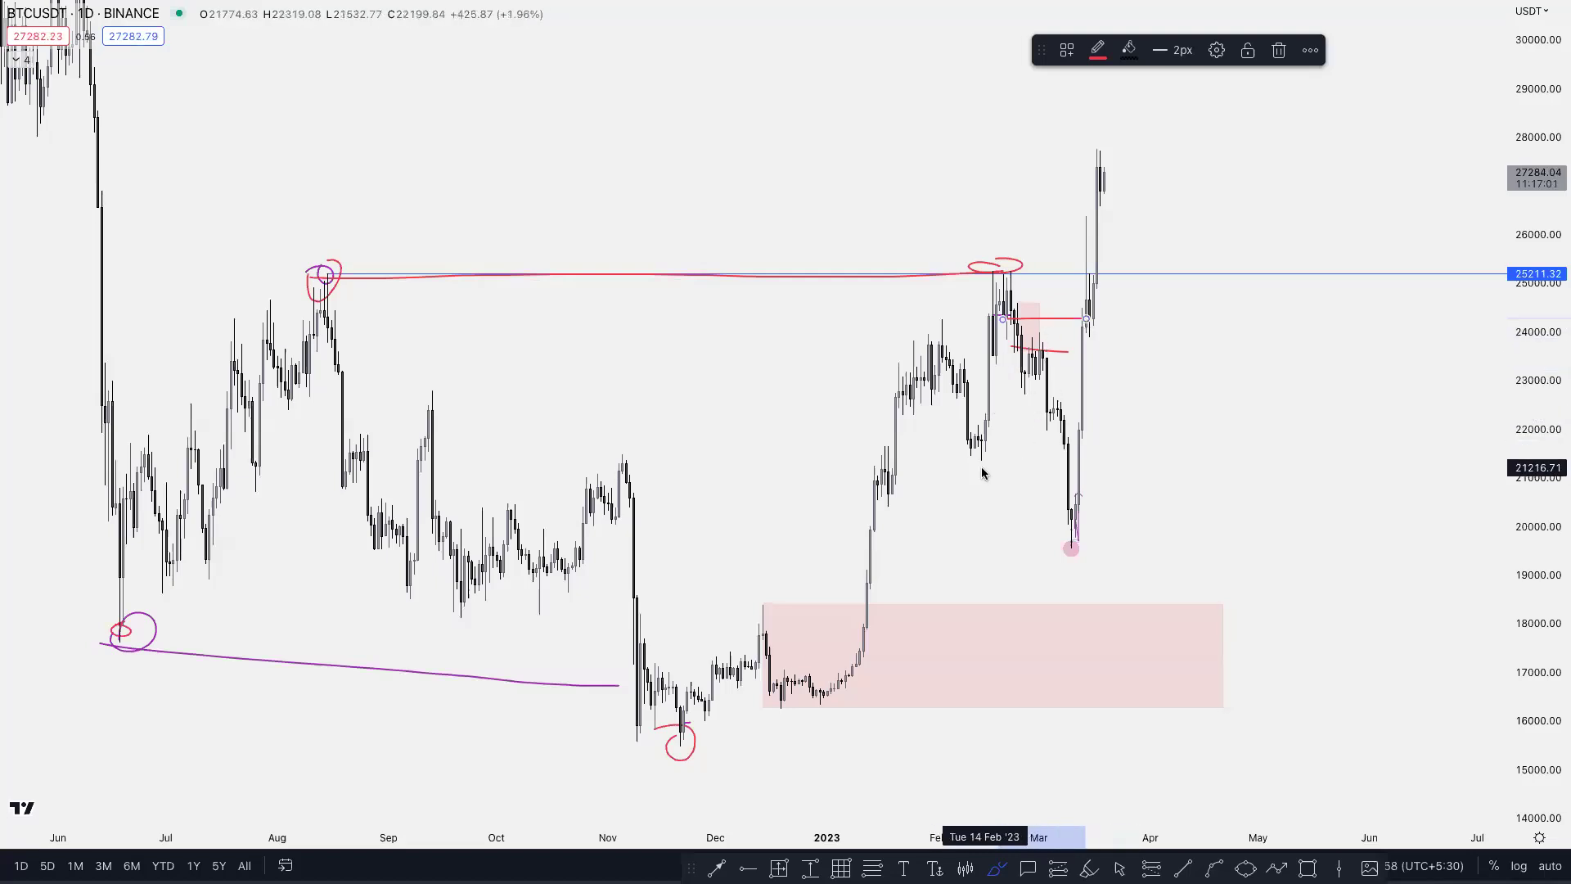
{"action": "left_click_drag", "start_coordinate": [967, 464], "coordinate": [1021, 464]}
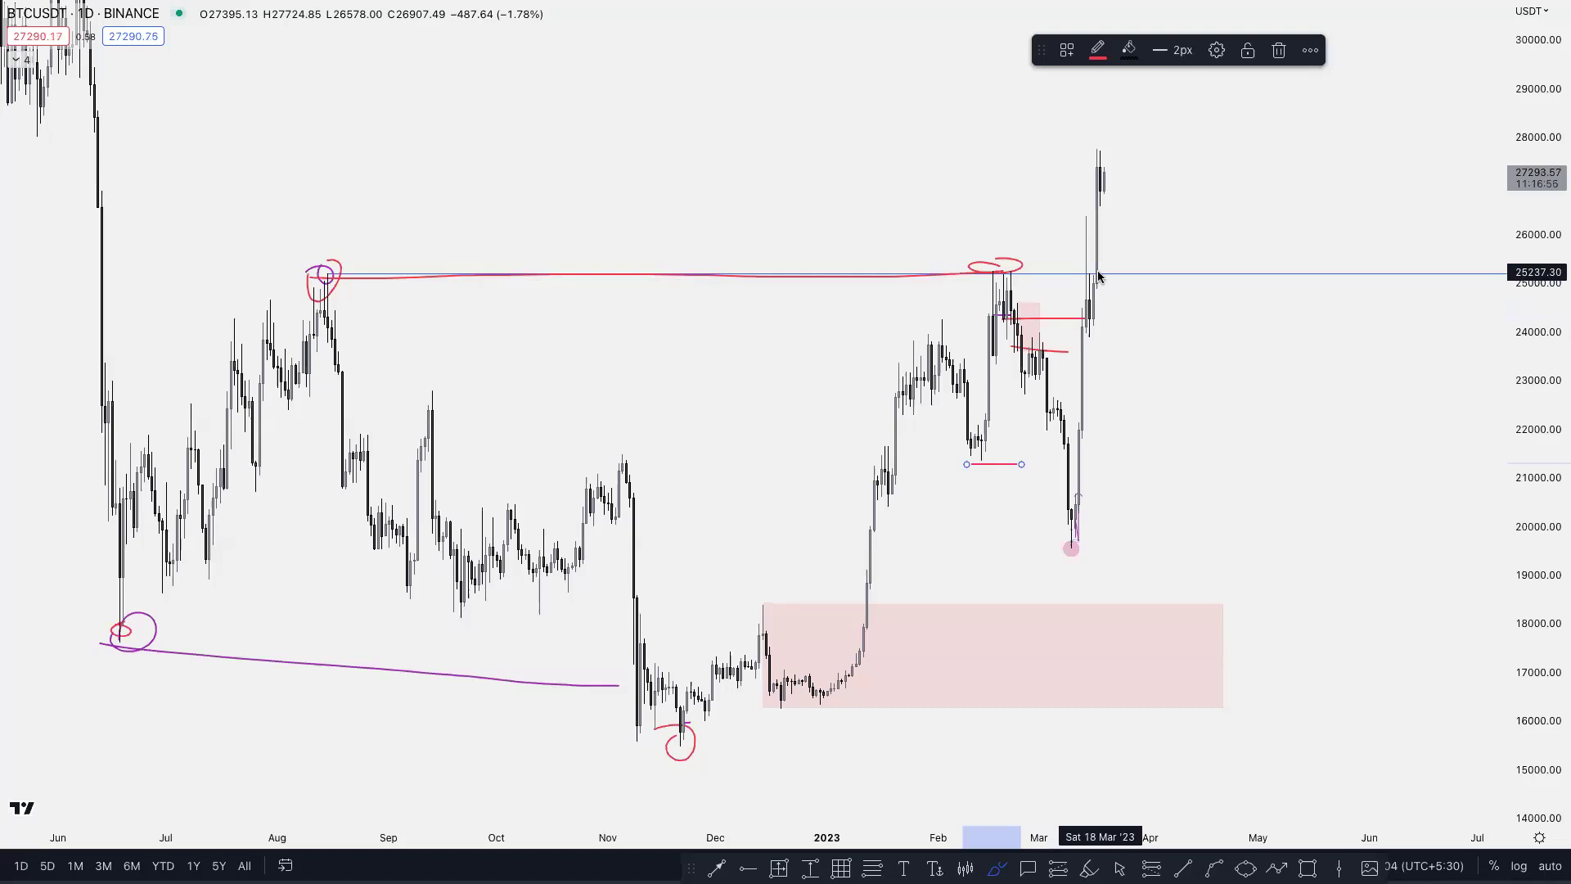
{"action": "left_click_drag", "start_coordinate": [1078, 215], "coordinate": [1104, 214]}
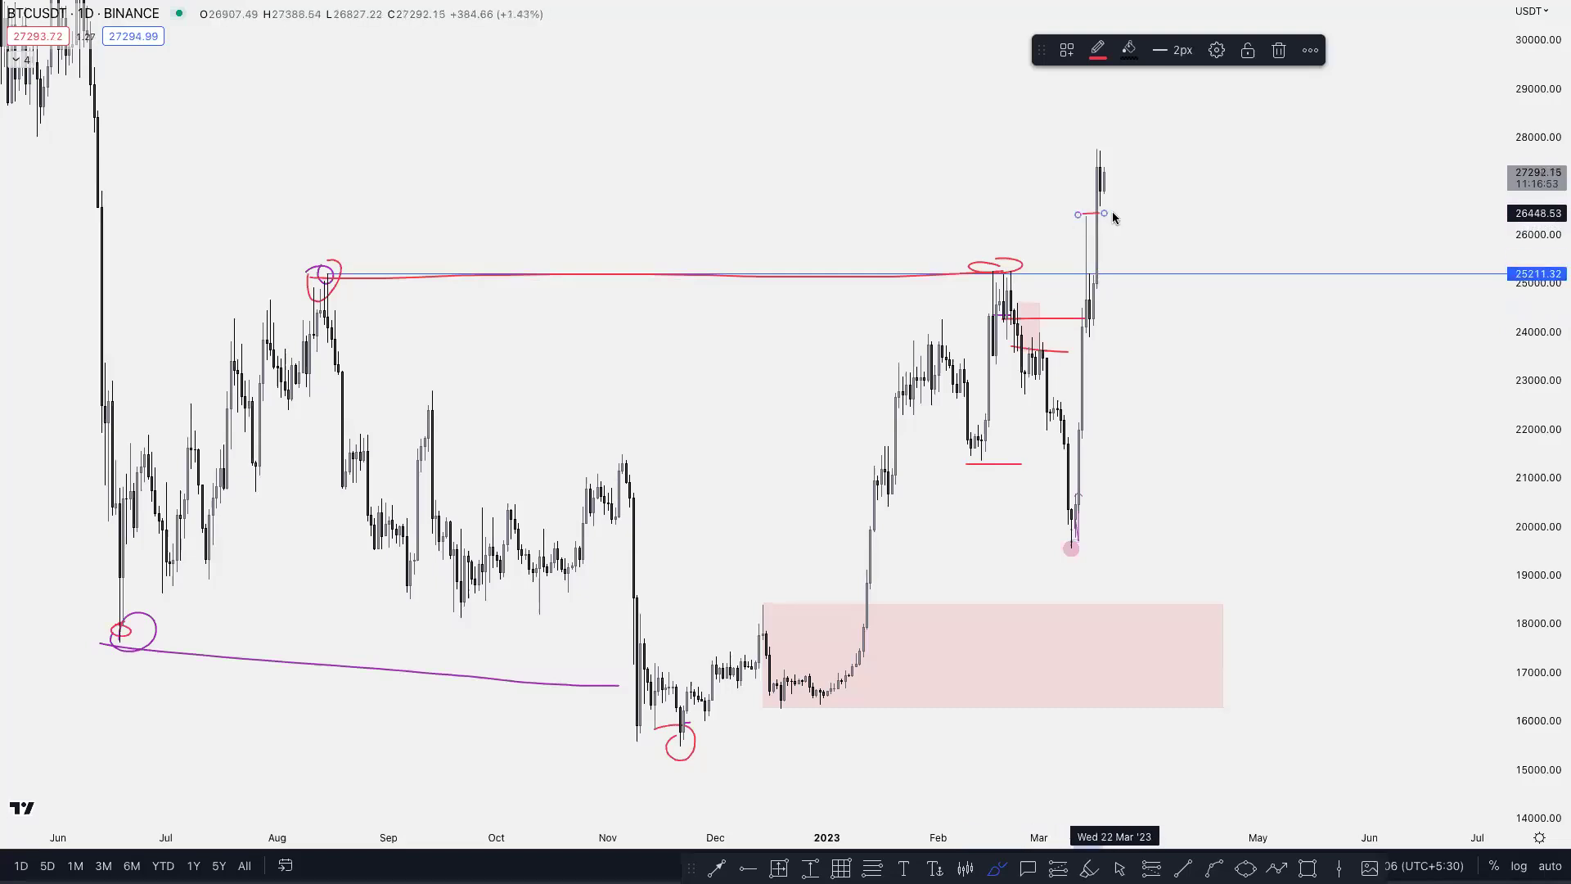
Brush a check mark and an underlined CHOCH label above the 25200 line, and sketch a path falling to about 23000 and rallying to about 28700
{"action": "mouse_move", "coordinate": [633, 229]}
{"action": "left_mouse_down"}
{"action": "mouse_move", "coordinate": [643, 256]}
{"action": "mouse_move", "coordinate": [766, 200]}
{"action": "left_mouse_up"}
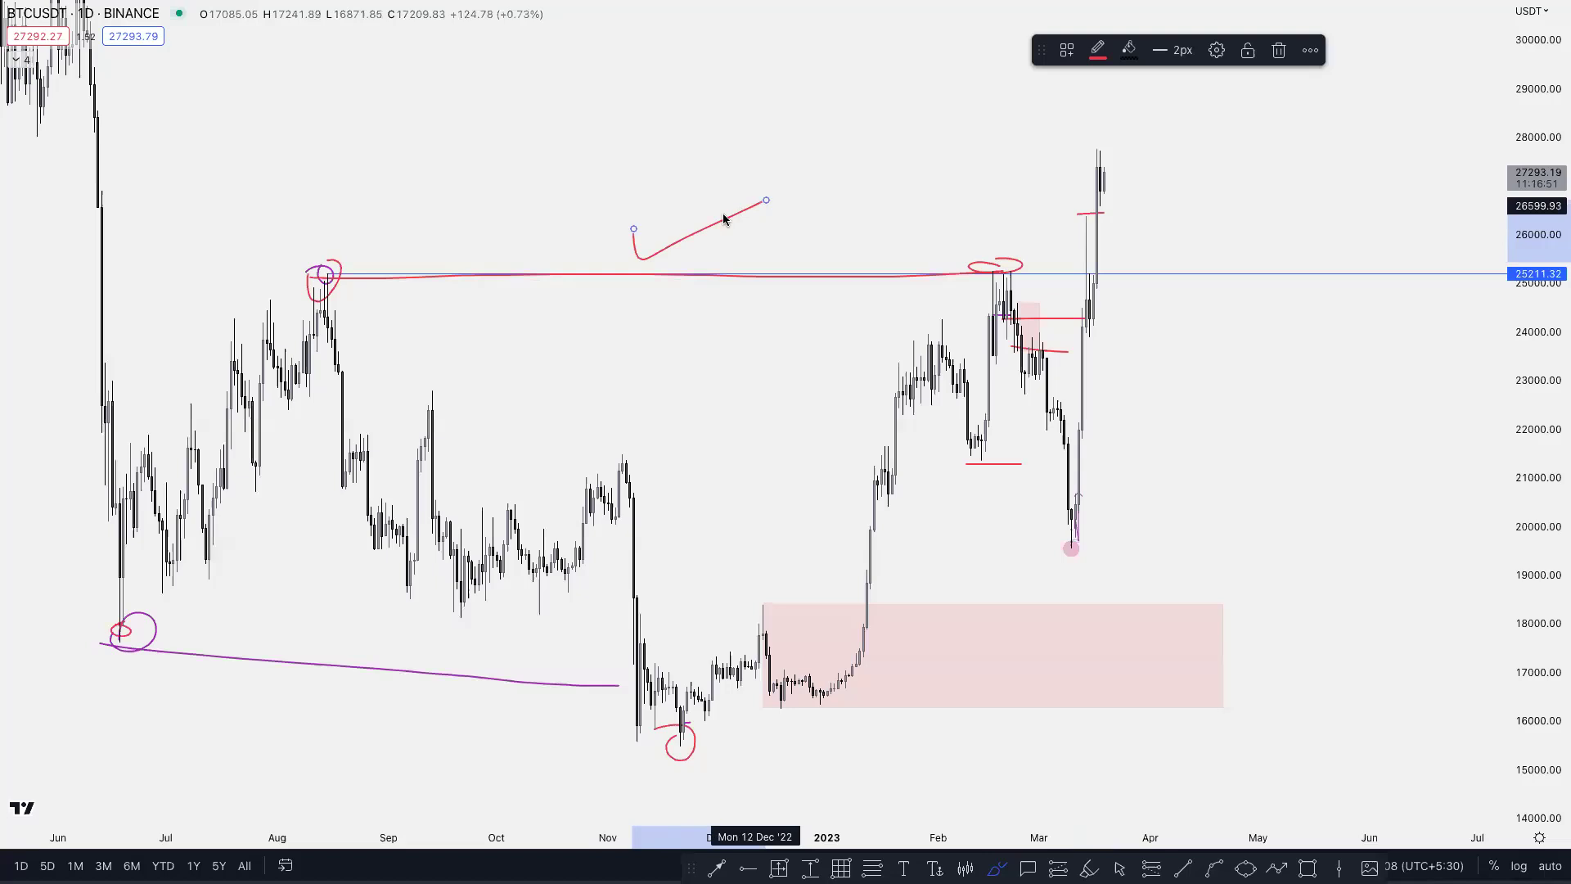
{"action": "mouse_move", "coordinate": [536, 177]}
{"action": "left_mouse_down"}
{"action": "mouse_move", "coordinate": [543, 219]}
{"action": "mouse_move", "coordinate": [570, 219]}
{"action": "left_mouse_up"}
{"action": "mouse_move", "coordinate": [554, 195]}
{"action": "left_mouse_down"}
{"action": "mouse_move", "coordinate": [598, 171]}
{"action": "mouse_move", "coordinate": [612, 225]}
{"action": "left_mouse_up"}
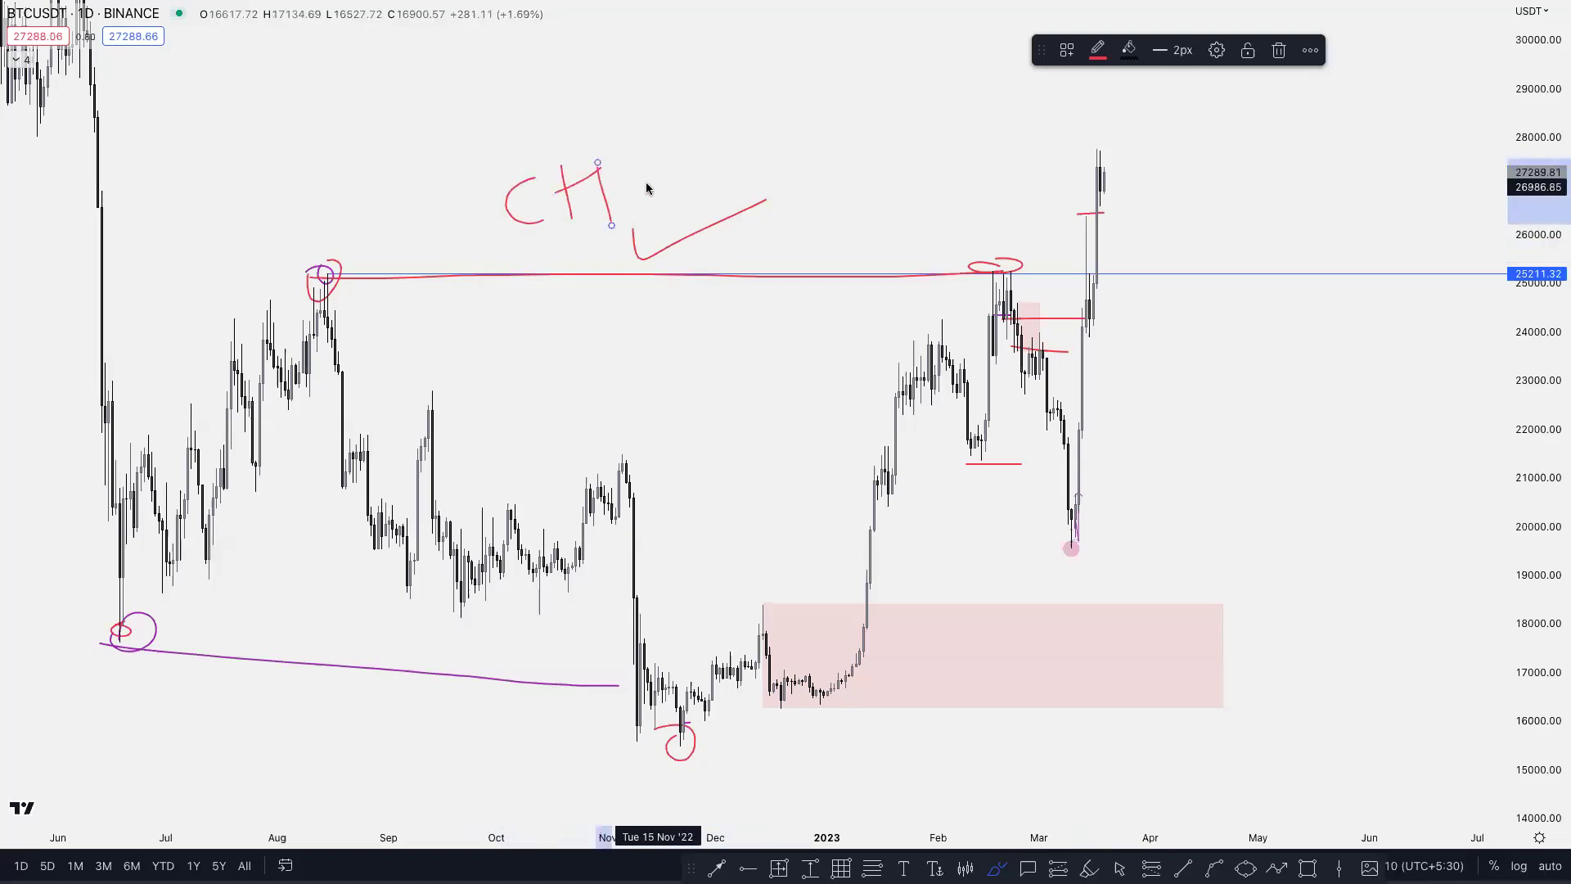
{"action": "mouse_move", "coordinate": [663, 149]}
{"action": "left_mouse_down"}
{"action": "mouse_move", "coordinate": [693, 202]}
{"action": "mouse_move", "coordinate": [719, 139]}
{"action": "left_mouse_up"}
{"action": "left_click_drag", "start_coordinate": [719, 136], "coordinate": [733, 198]}
{"action": "left_click_drag", "start_coordinate": [586, 243], "coordinate": [795, 207]}
{"action": "mouse_move", "coordinate": [1102, 153]}
{"action": "left_mouse_down"}
{"action": "mouse_move", "coordinate": [1132, 154]}
{"action": "mouse_move", "coordinate": [1215, 385]}
{"action": "mouse_move", "coordinate": [1242, 108]}
{"action": "left_mouse_up"}
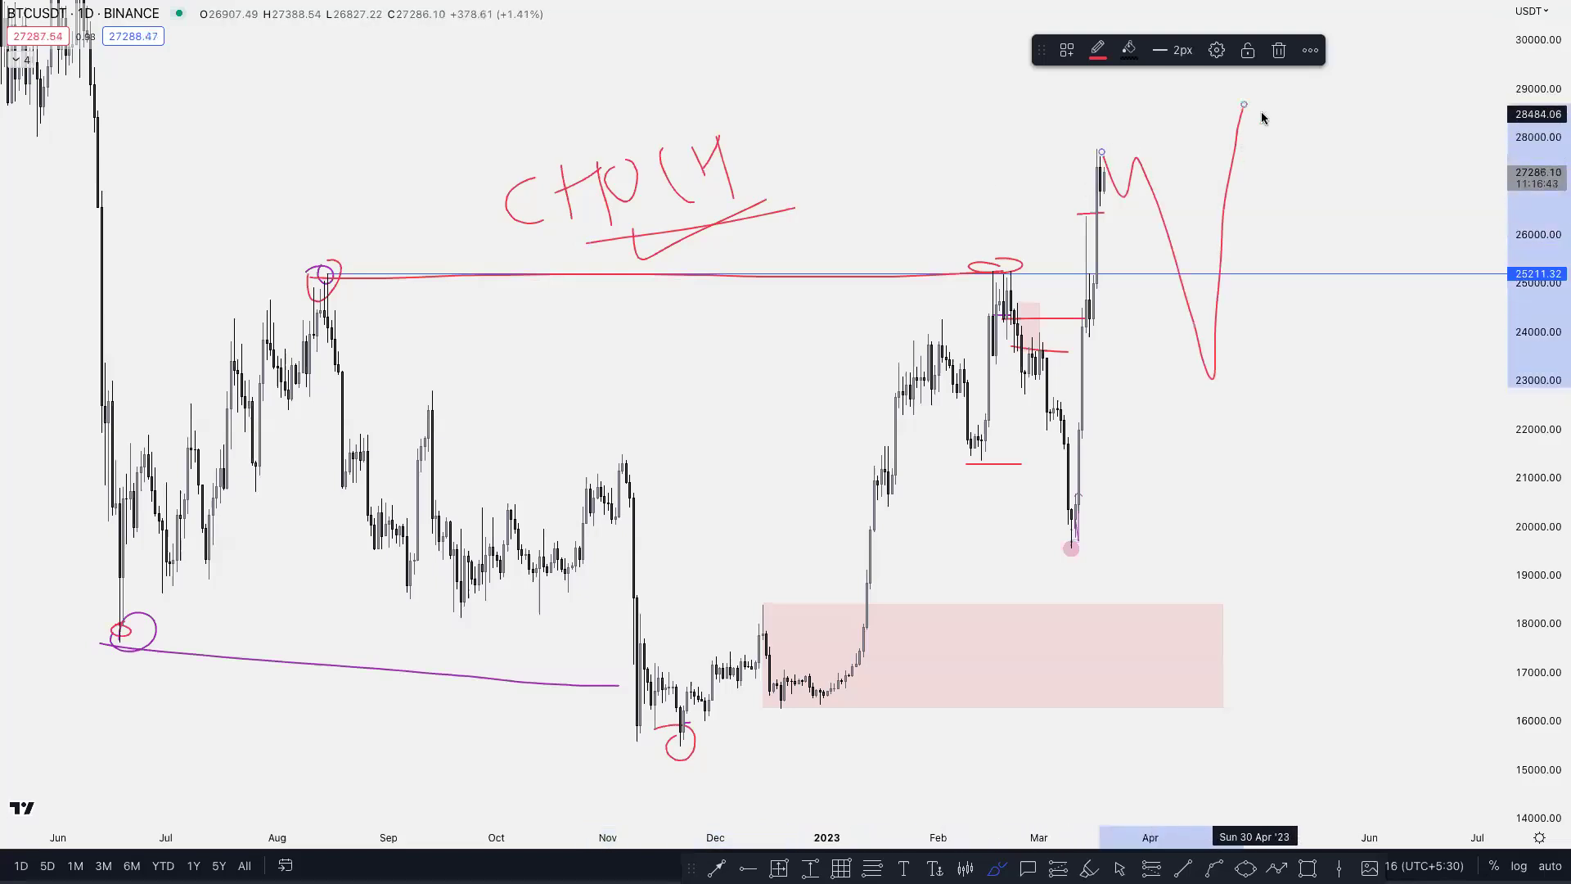
{"action": "left_click", "coordinate": [1270, 118]}
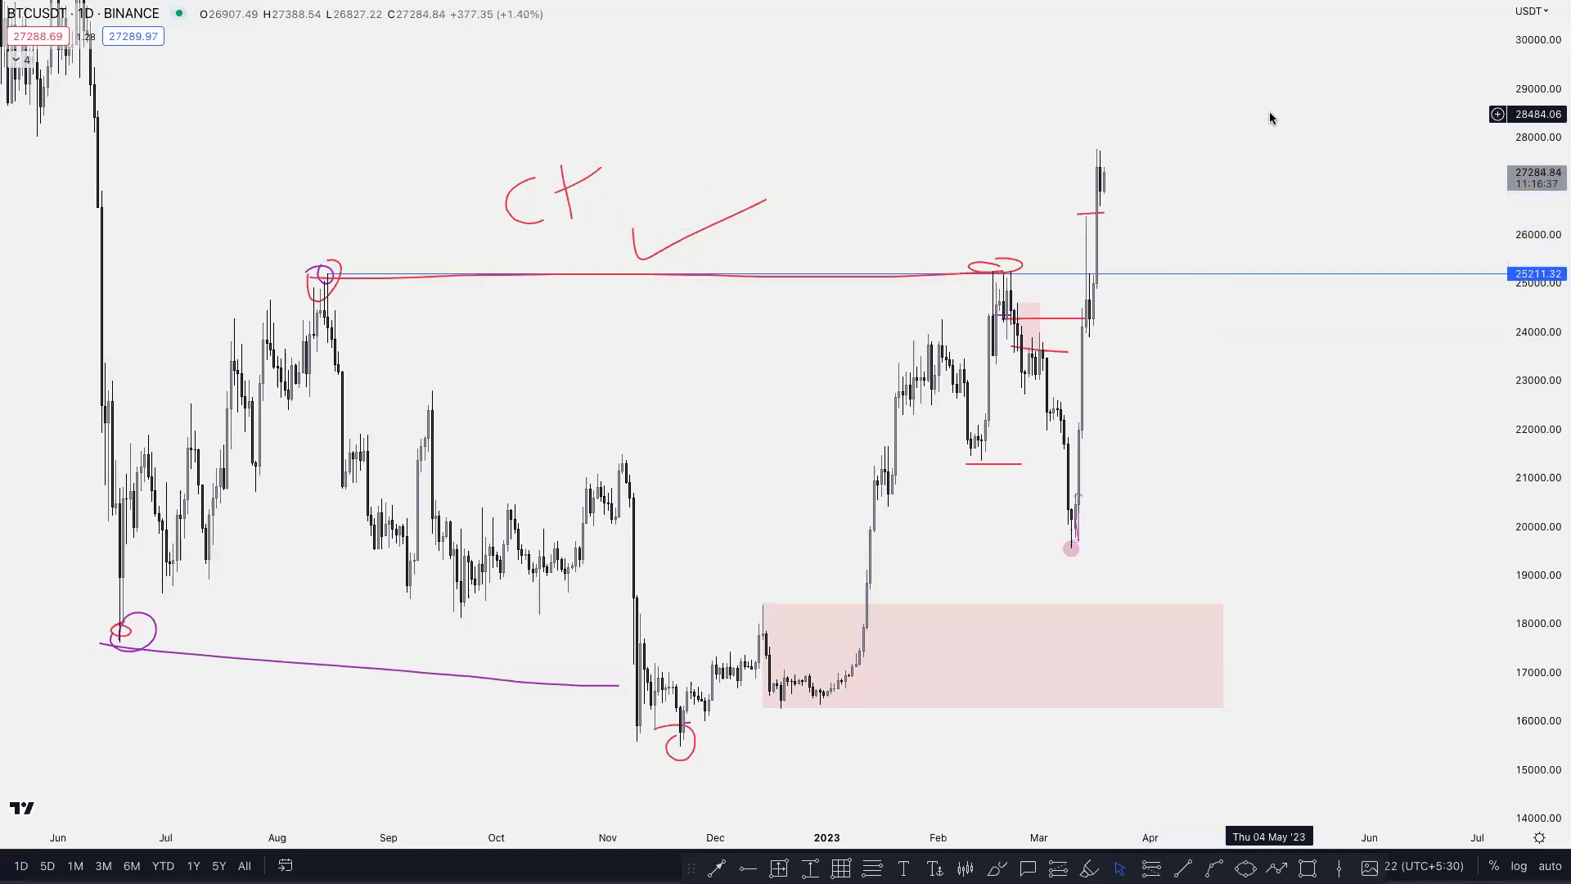
Switch the BTCUSDT chart to the 1-hour timeframe and reset its view
{"action": "type", "text": "1h"}
{"action": "key", "text": "Return"}
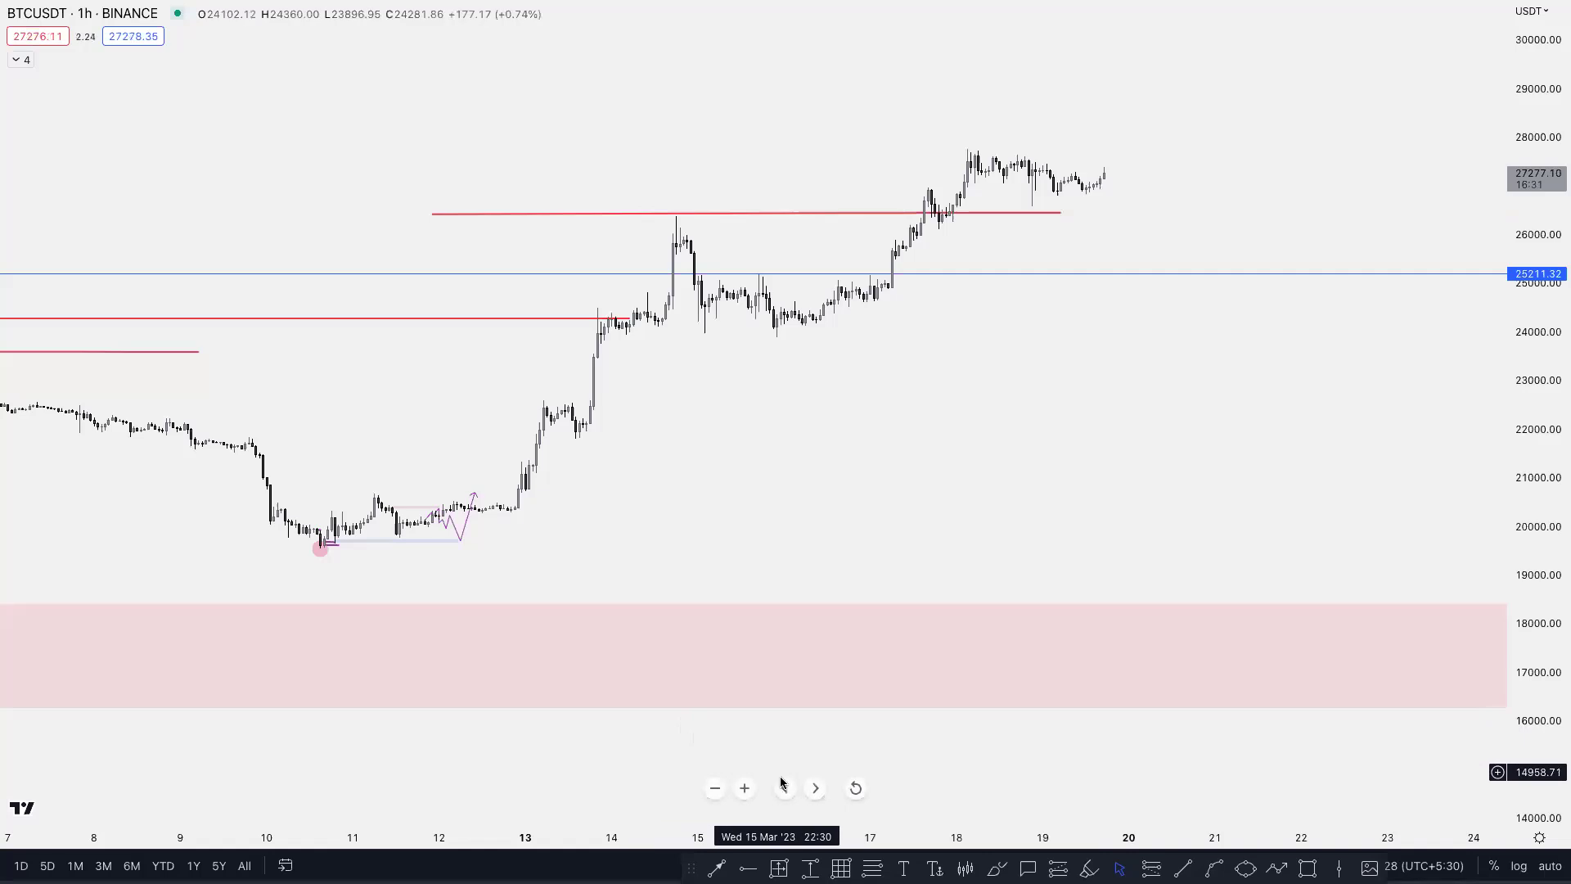
{"action": "left_click", "coordinate": [855, 788]}
{"action": "left_click_drag", "start_coordinate": [793, 610], "coordinate": [782, 560]}
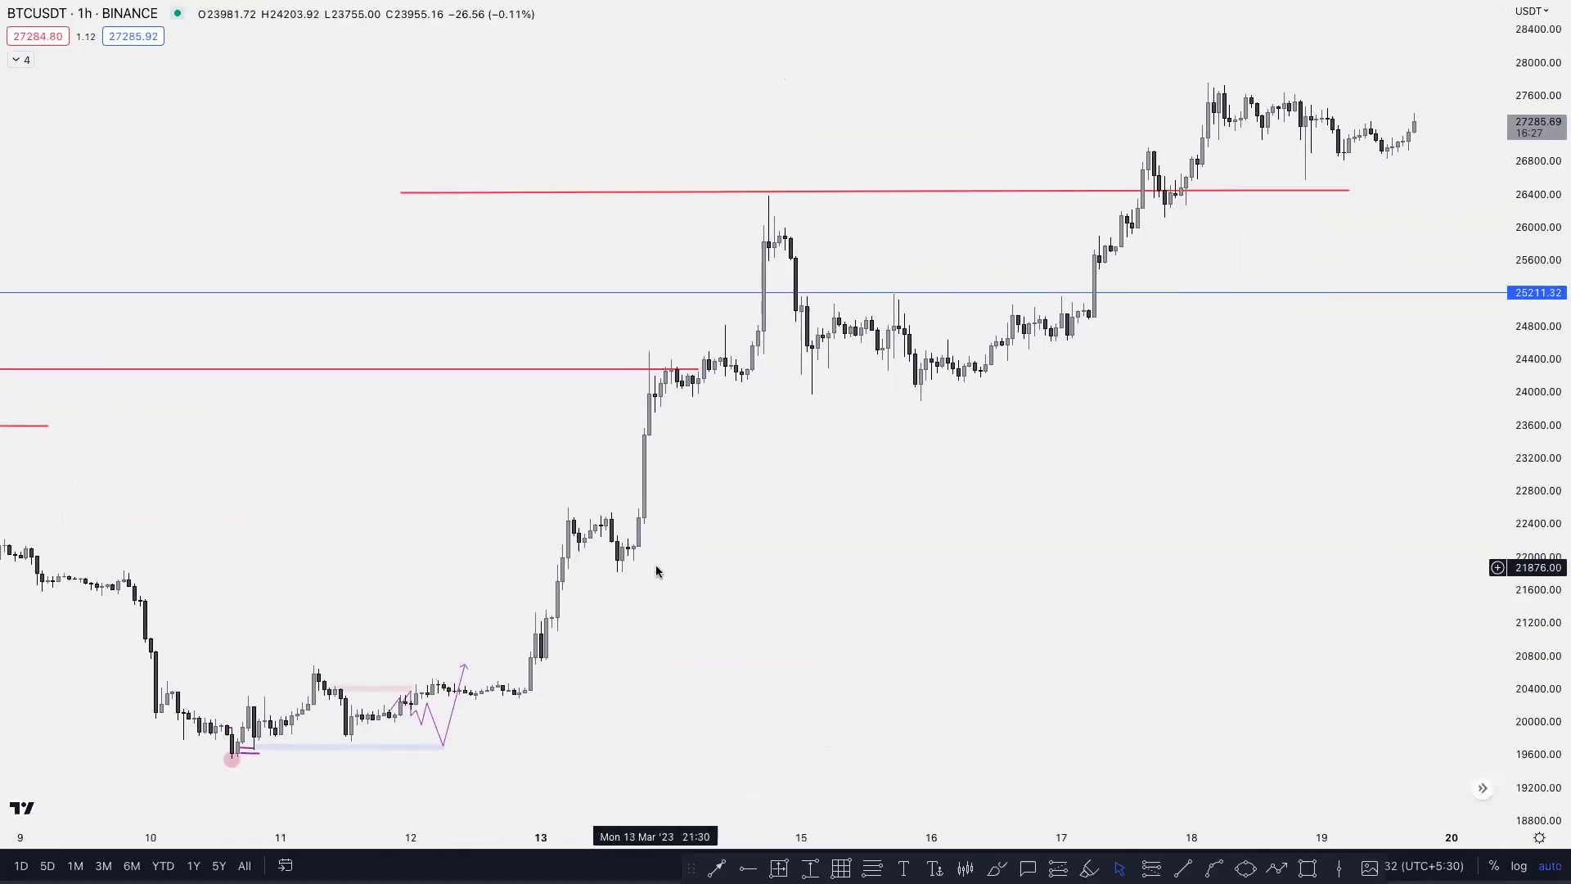
Examine the hourly price action from the 10 March low through the rally to the 18 March high
{"action": "left_click_drag", "start_coordinate": [656, 566], "coordinate": [1007, 554]}
{"action": "scroll", "coordinate": [1162, 553], "scroll_direction": "up", "scroll_amount": 2}
{"action": "left_click_drag", "start_coordinate": [1539, 656], "coordinate": [1535, 482]}
{"action": "left_click_drag", "start_coordinate": [925, 602], "coordinate": [1045, 532]}
{"action": "scroll", "coordinate": [1122, 475], "scroll_direction": "down", "scroll_amount": 5}
{"action": "left_click_drag", "start_coordinate": [1142, 638], "coordinate": [1008, 403]}
{"action": "scroll", "coordinate": [1007, 402], "scroll_direction": "up", "scroll_amount": 3}
{"action": "left_click_drag", "start_coordinate": [918, 569], "coordinate": [981, 562]}
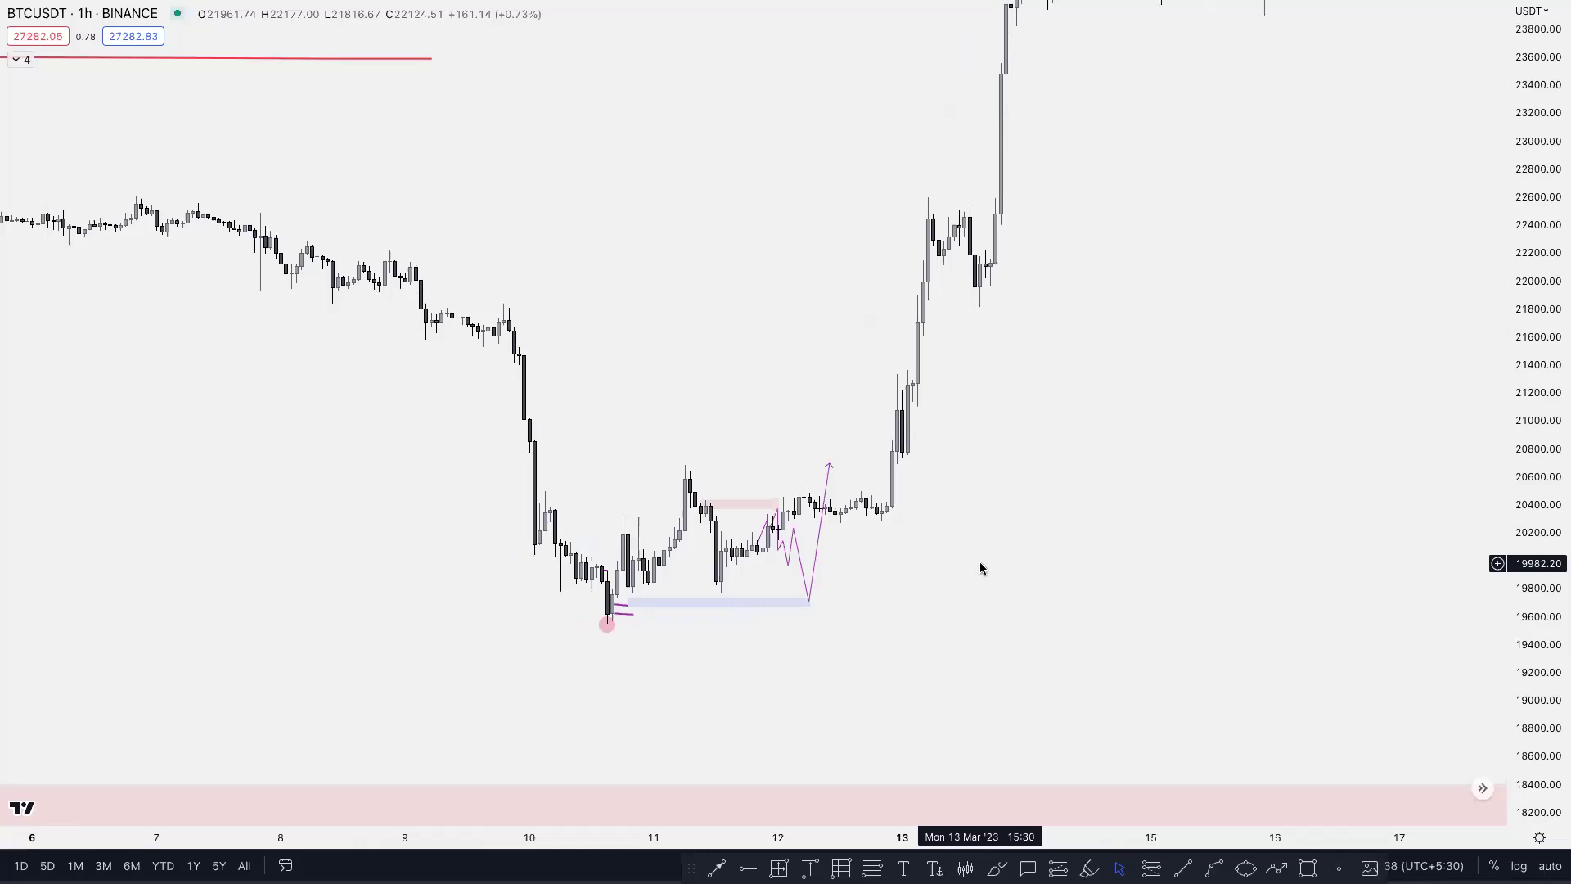
{"action": "left_click_drag", "start_coordinate": [1136, 560], "coordinate": [926, 654]}
{"action": "scroll", "coordinate": [1119, 489], "scroll_direction": "down", "scroll_amount": 2}
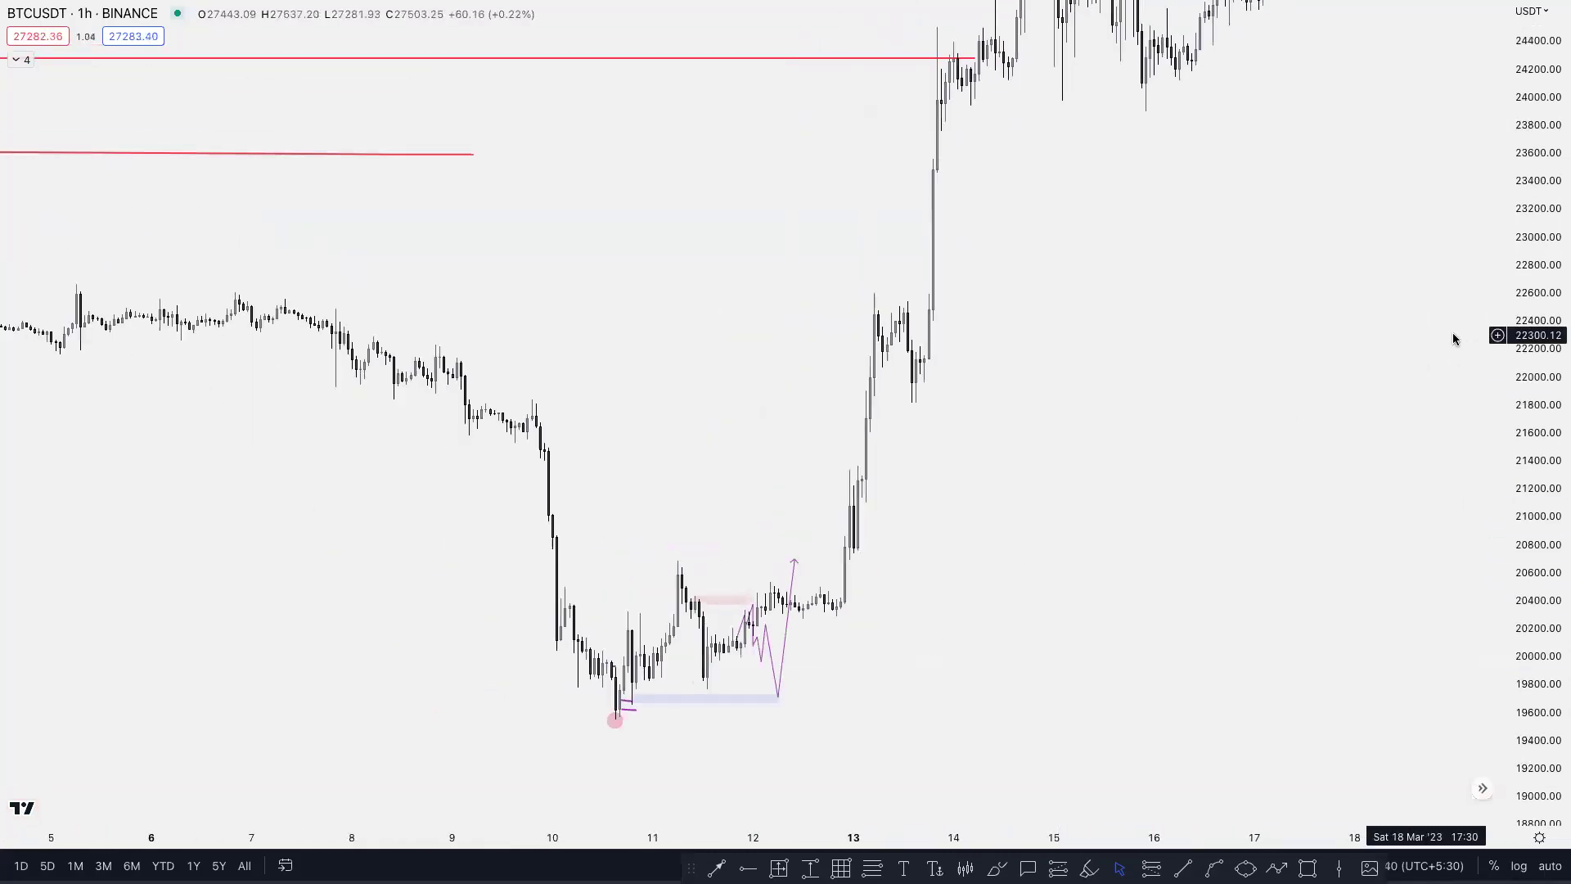
{"action": "left_click_drag", "start_coordinate": [1537, 339], "coordinate": [1535, 600]}
{"action": "left_click_drag", "start_coordinate": [1242, 417], "coordinate": [842, 631]}
{"action": "scroll", "coordinate": [1011, 519], "scroll_direction": "down", "scroll_amount": 2}
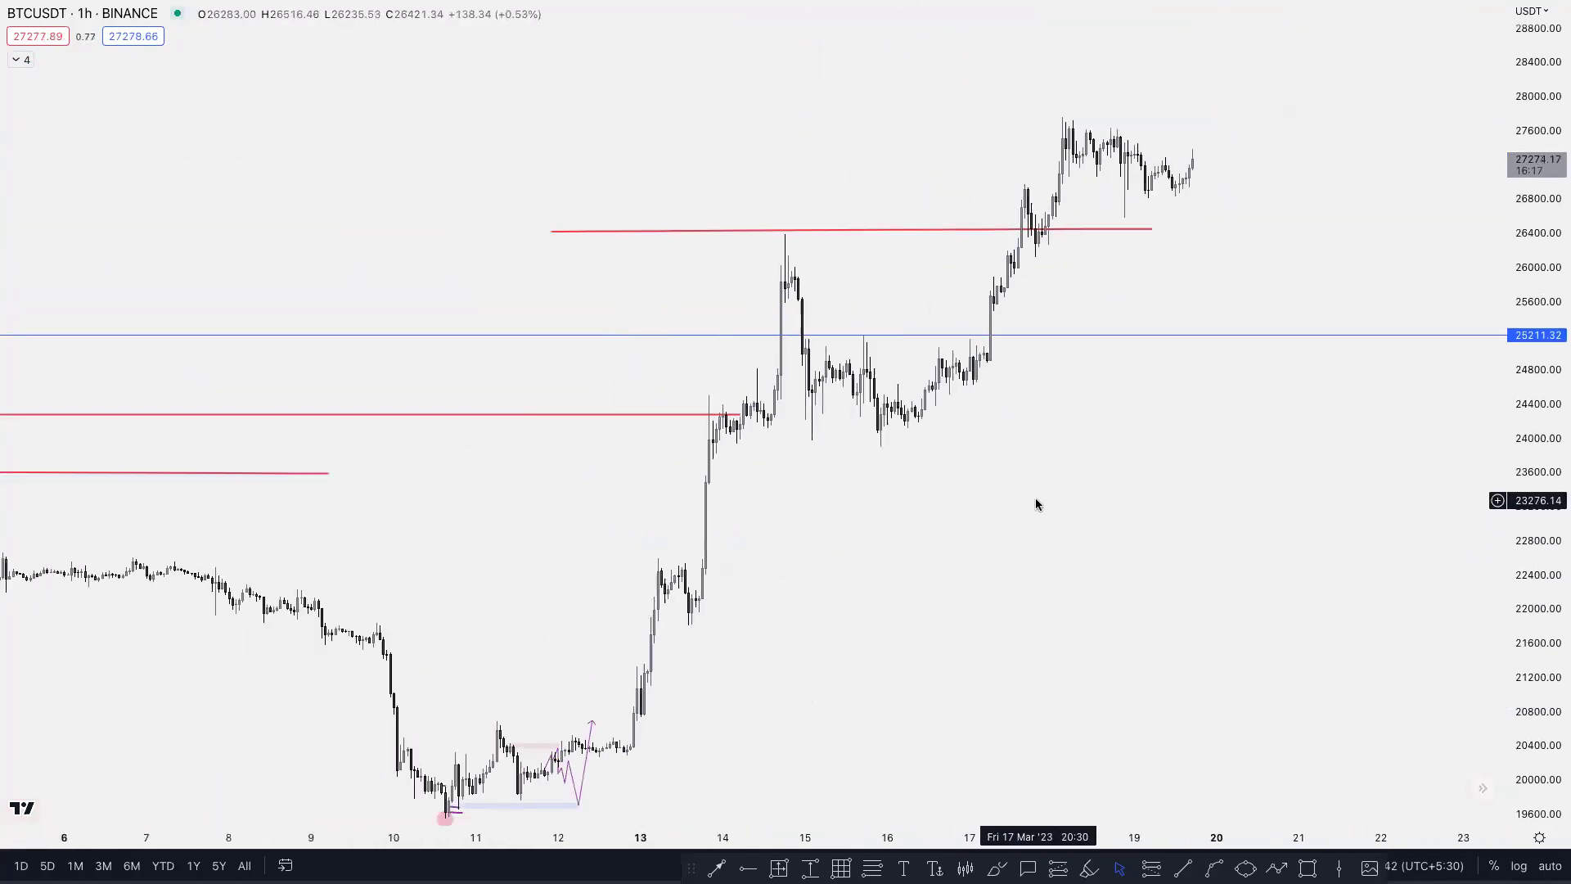
Remove all drawings from the hourly BTCUSDT chart
{"action": "right_click", "coordinate": [866, 179]}
{"action": "left_click", "coordinate": [992, 538]}
{"action": "scroll", "coordinate": [1062, 544], "scroll_direction": "up", "scroll_amount": 2}
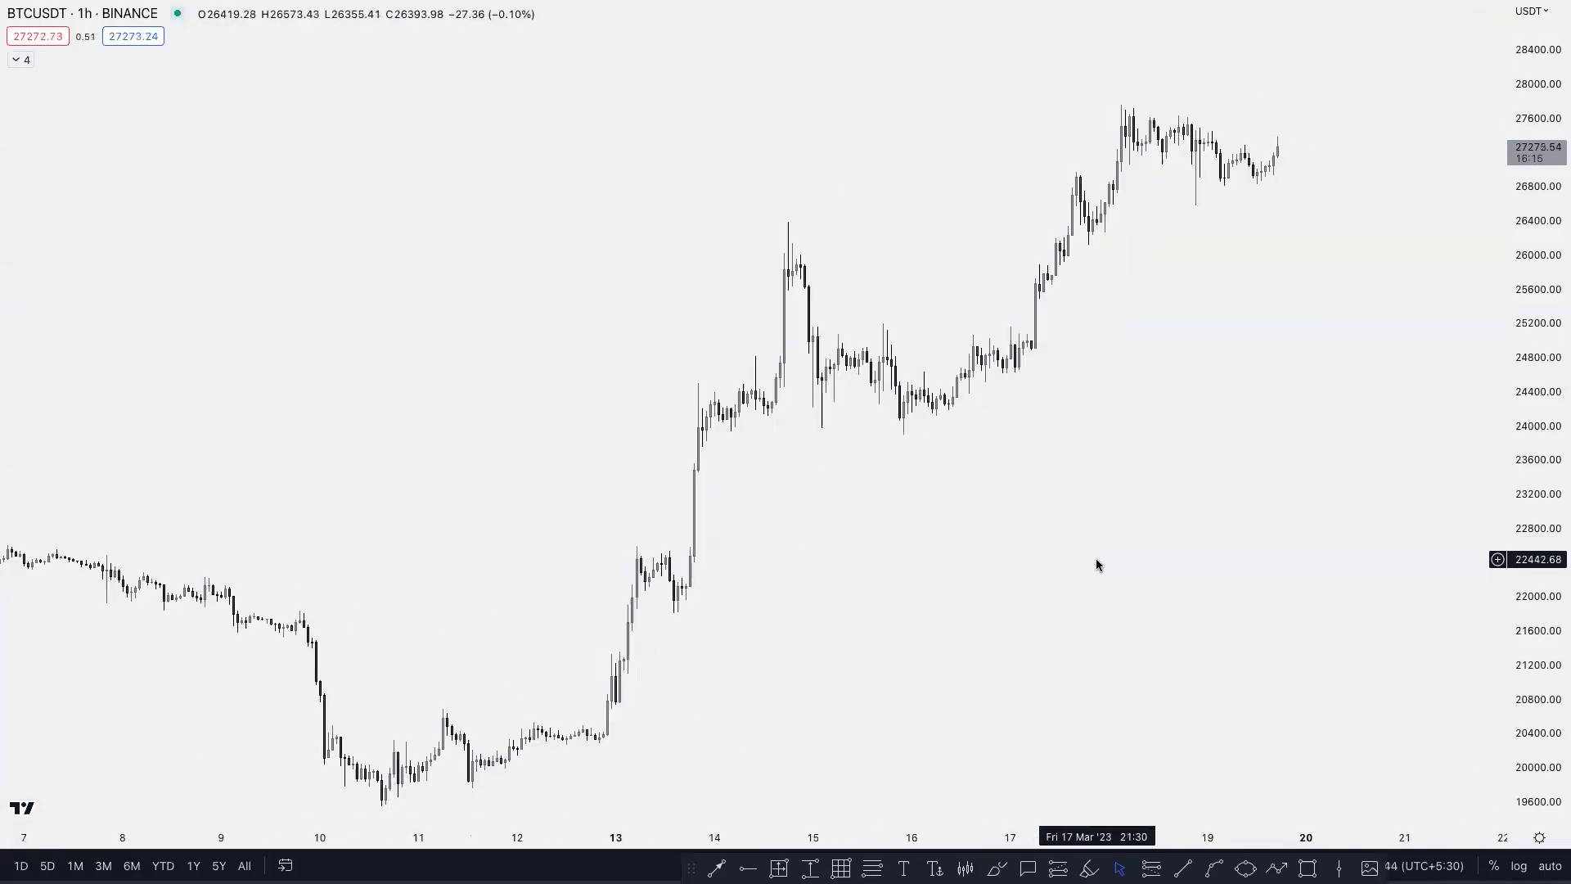
{"action": "left_click_drag", "start_coordinate": [1396, 582], "coordinate": [1235, 578]}
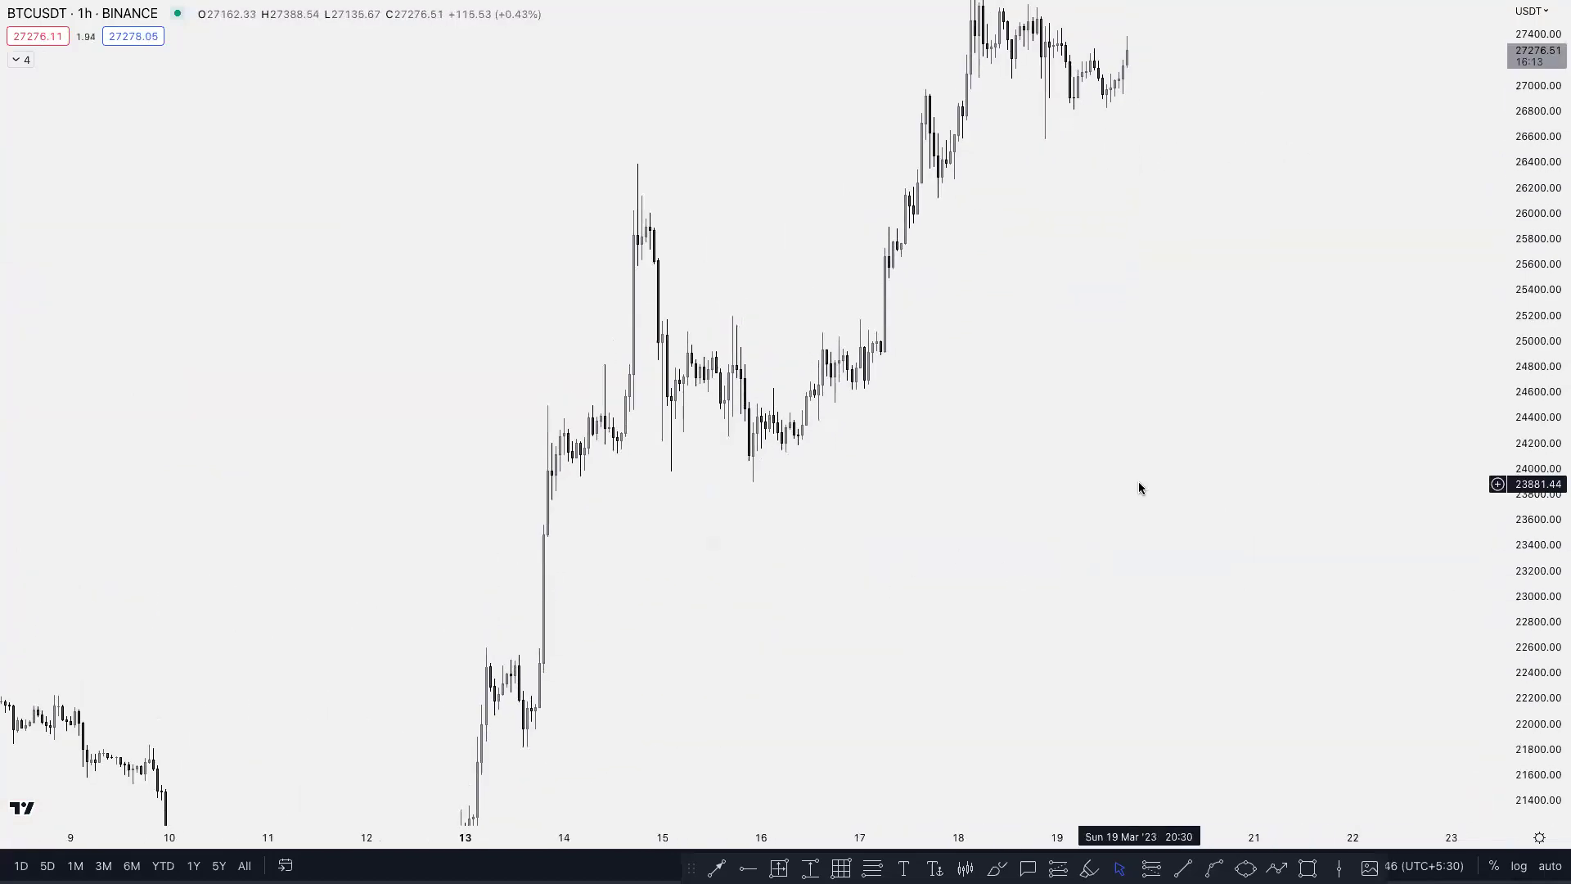
{"action": "type", "text": "H"}
{"action": "key", "text": "BackSpace"}
{"action": "type", "text": "4"}
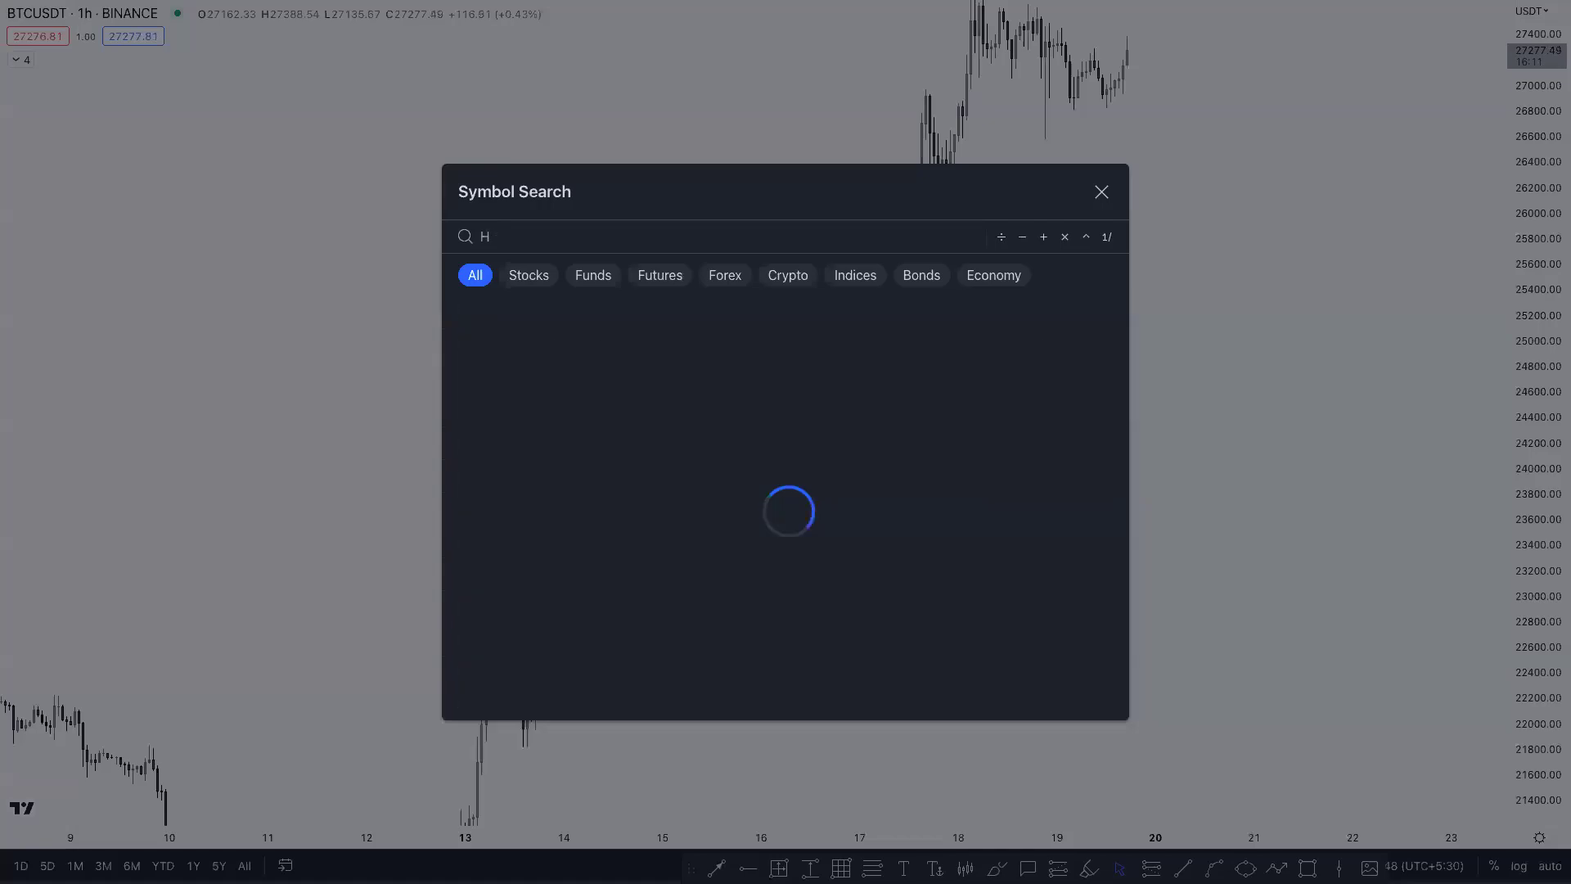
{"action": "key", "text": "Return"}
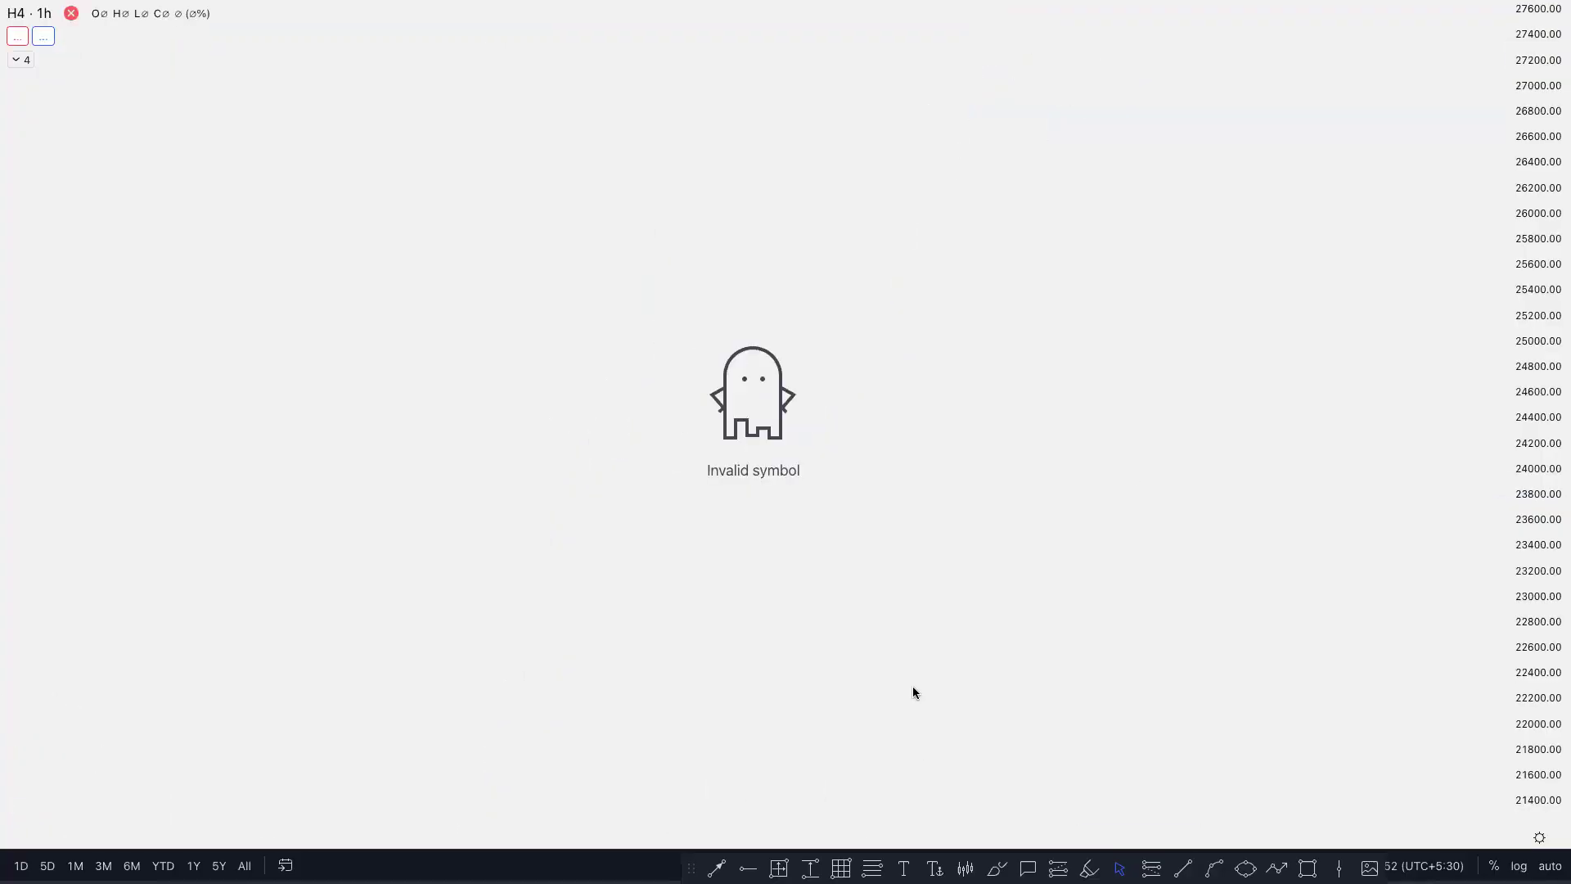
{"action": "type", "text": "H"}
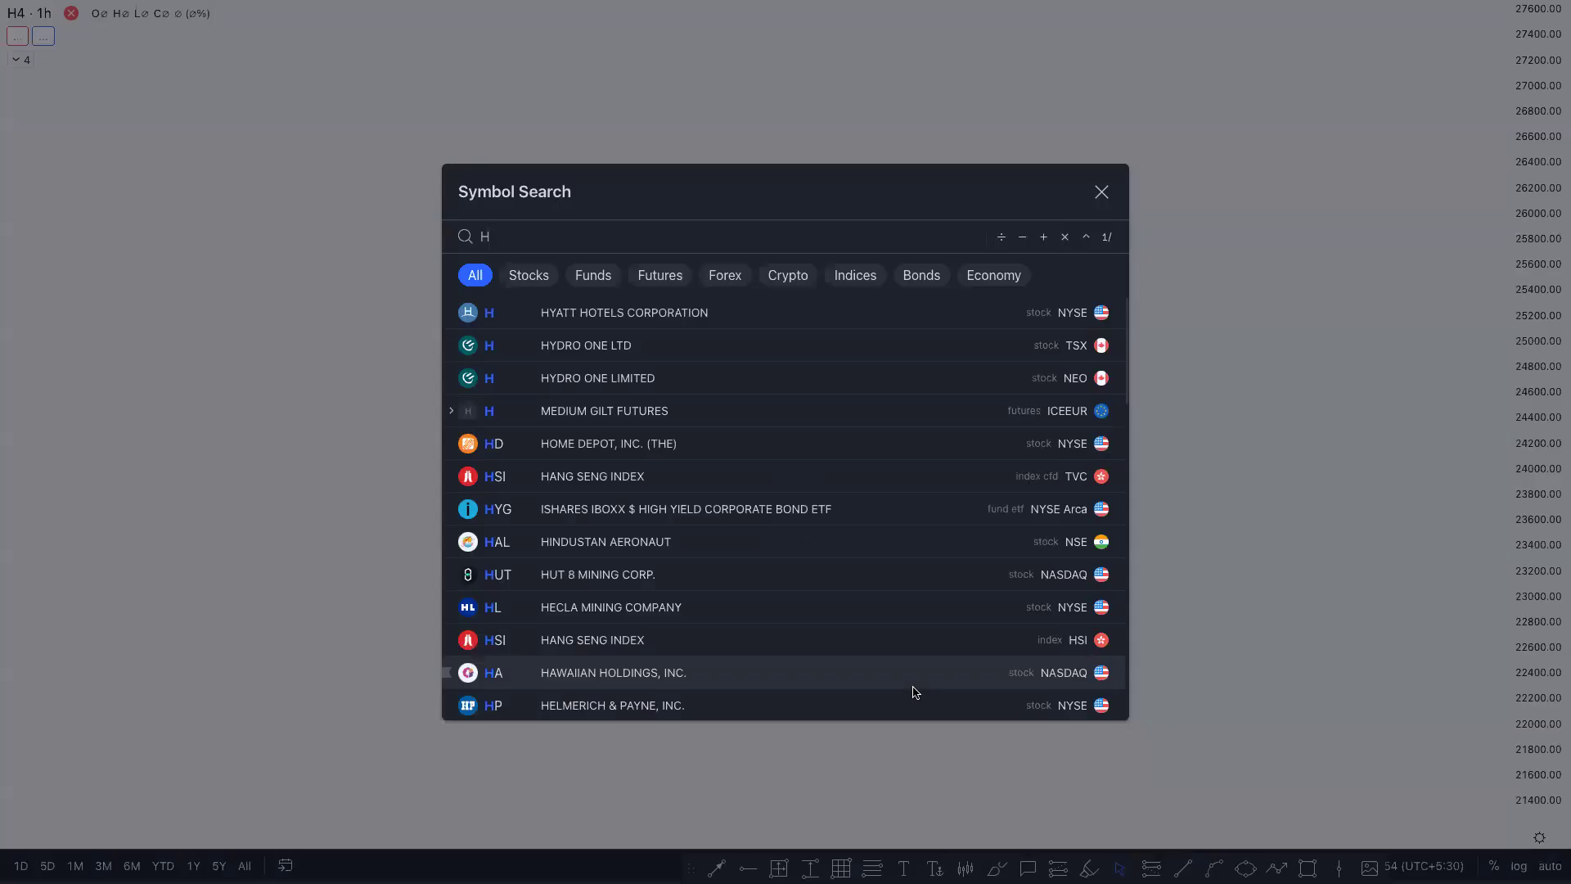
{"action": "type", "text": "4"}
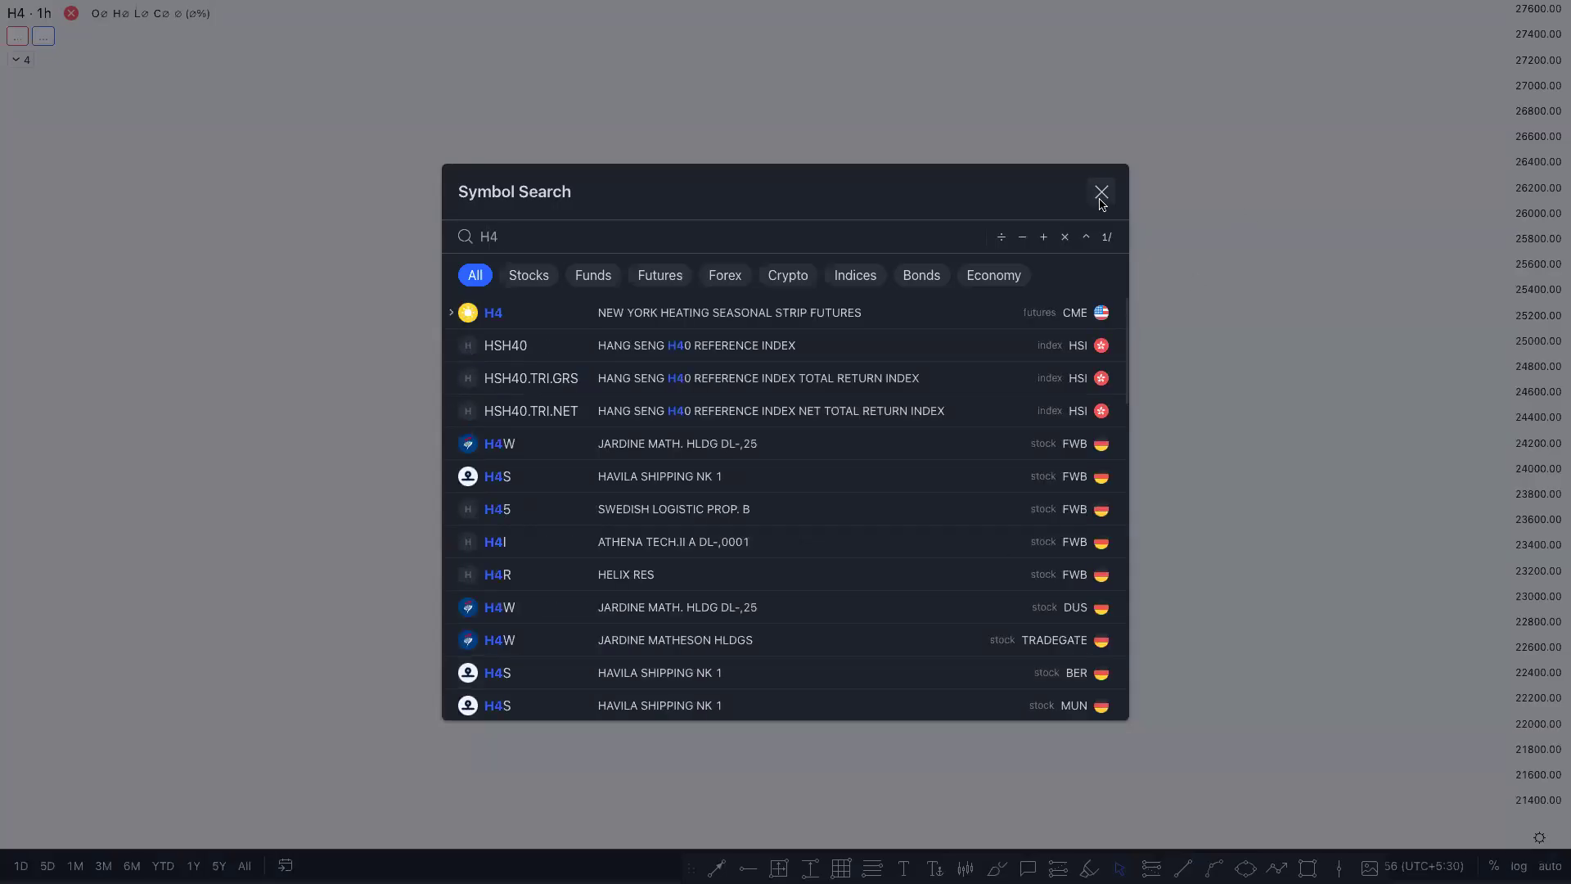
{"action": "left_click", "coordinate": [1113, 197]}
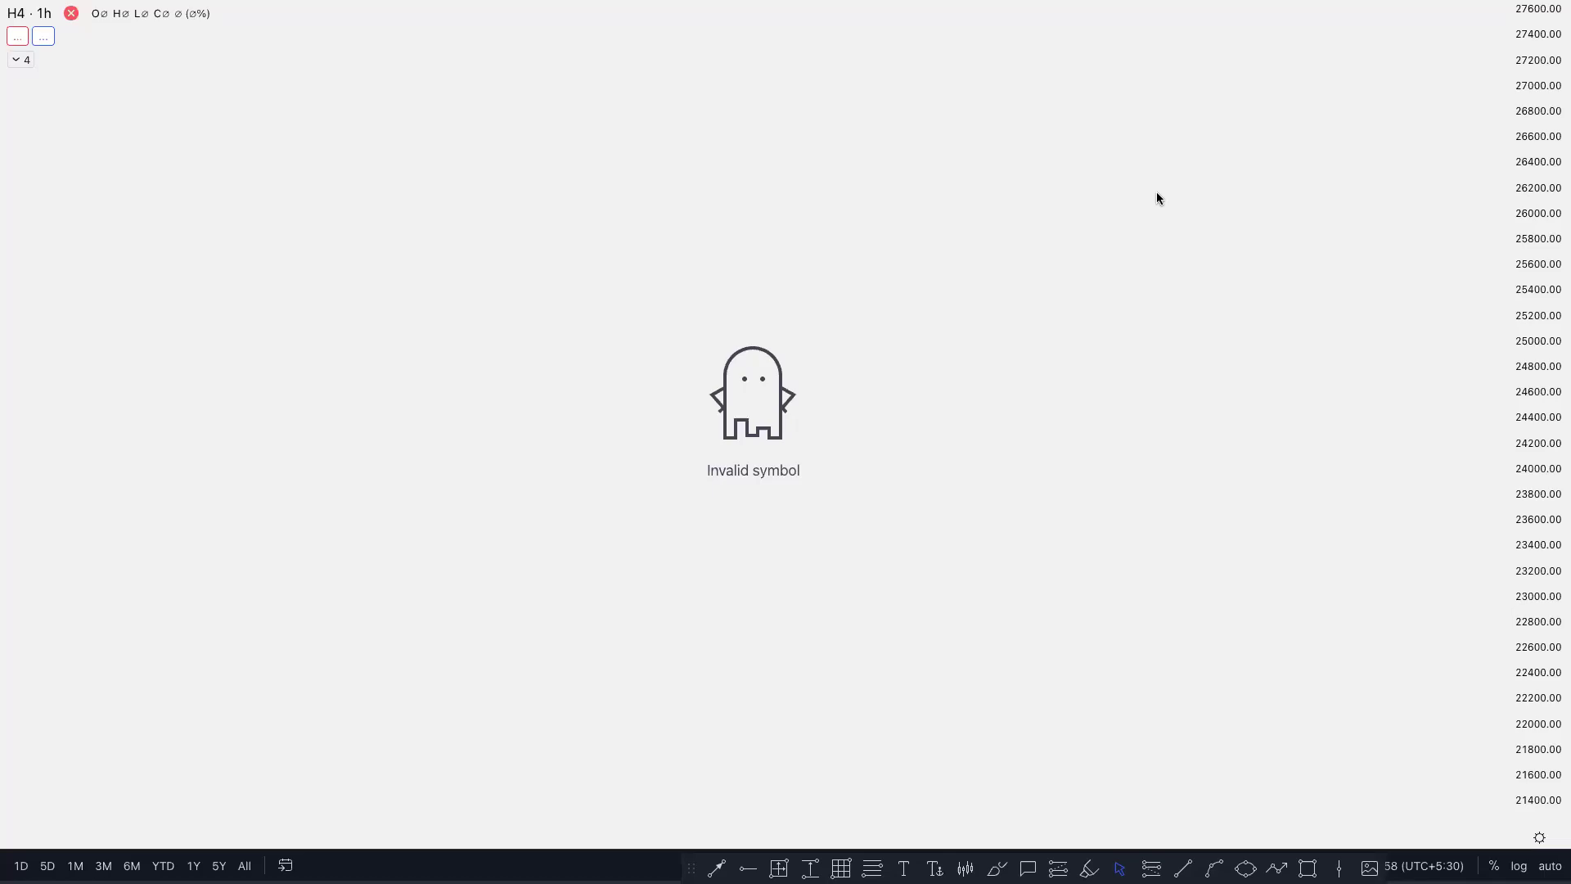
{"action": "key", "text": "ctrl+z"}
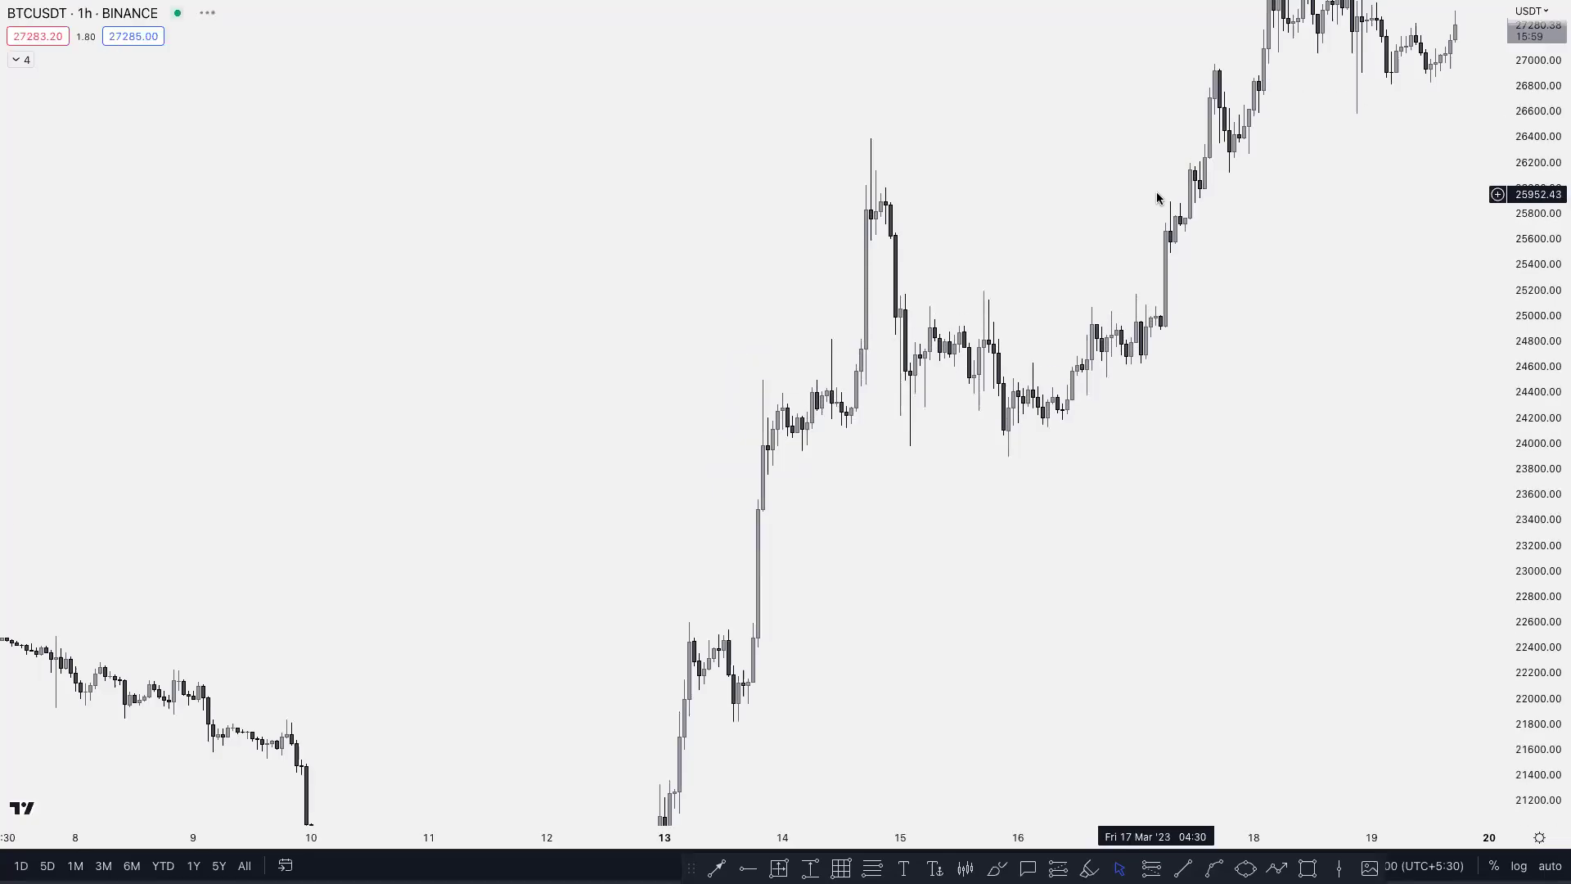
Switch the BTCUSDT chart to the 4-hour timeframe and fit the price action from January to March 2023 in view
{"action": "type", "text": "4H"}
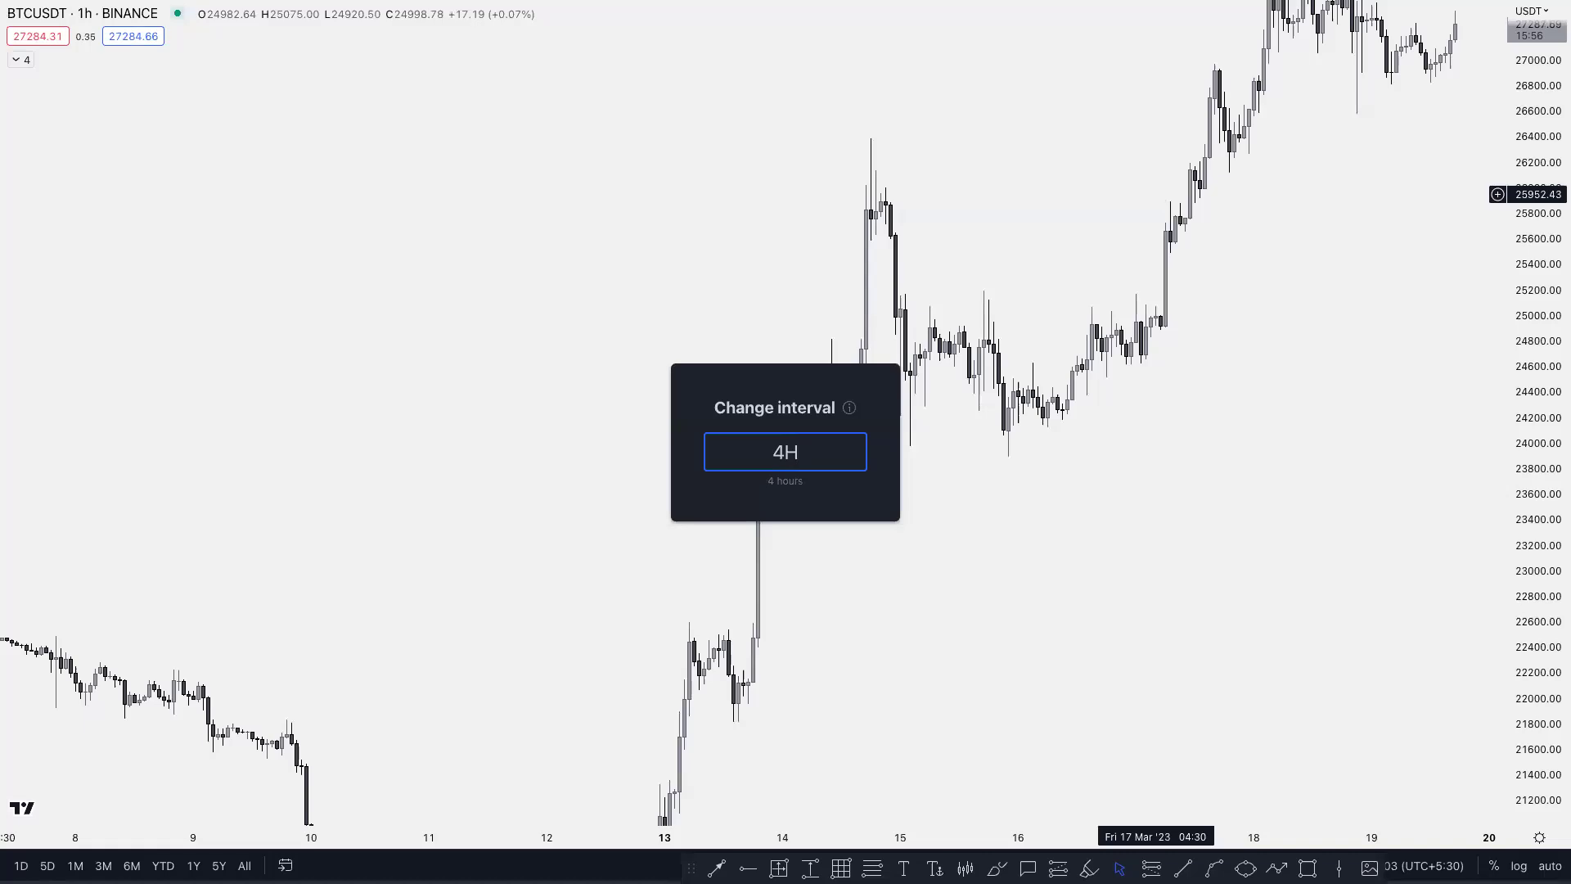
{"action": "key", "text": "Return"}
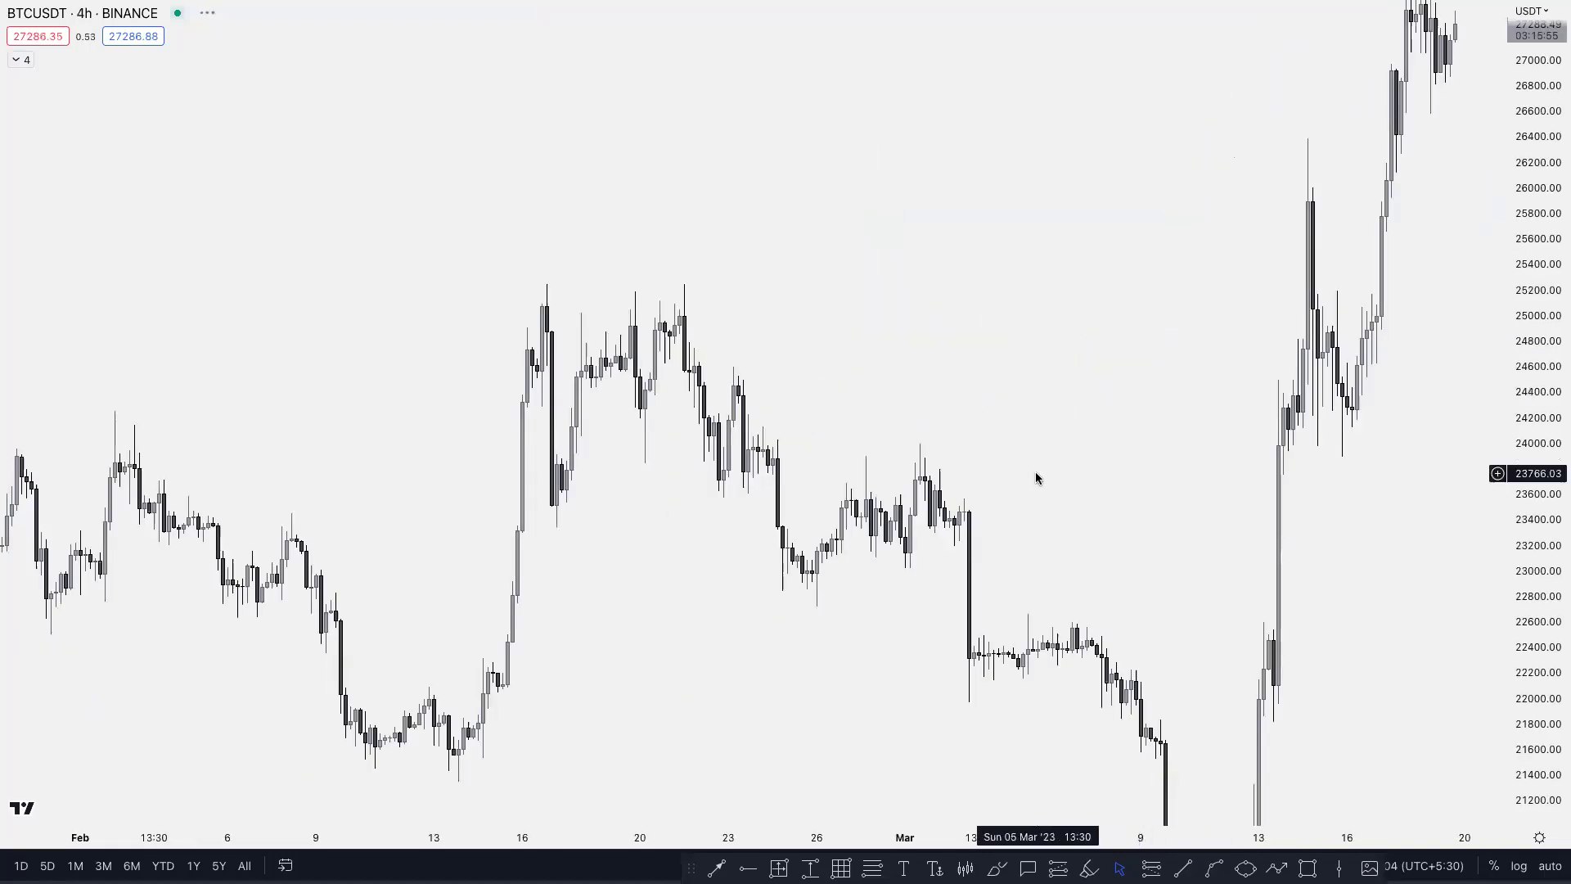
{"action": "scroll", "coordinate": [897, 750], "scroll_direction": "down", "scroll_amount": 5}
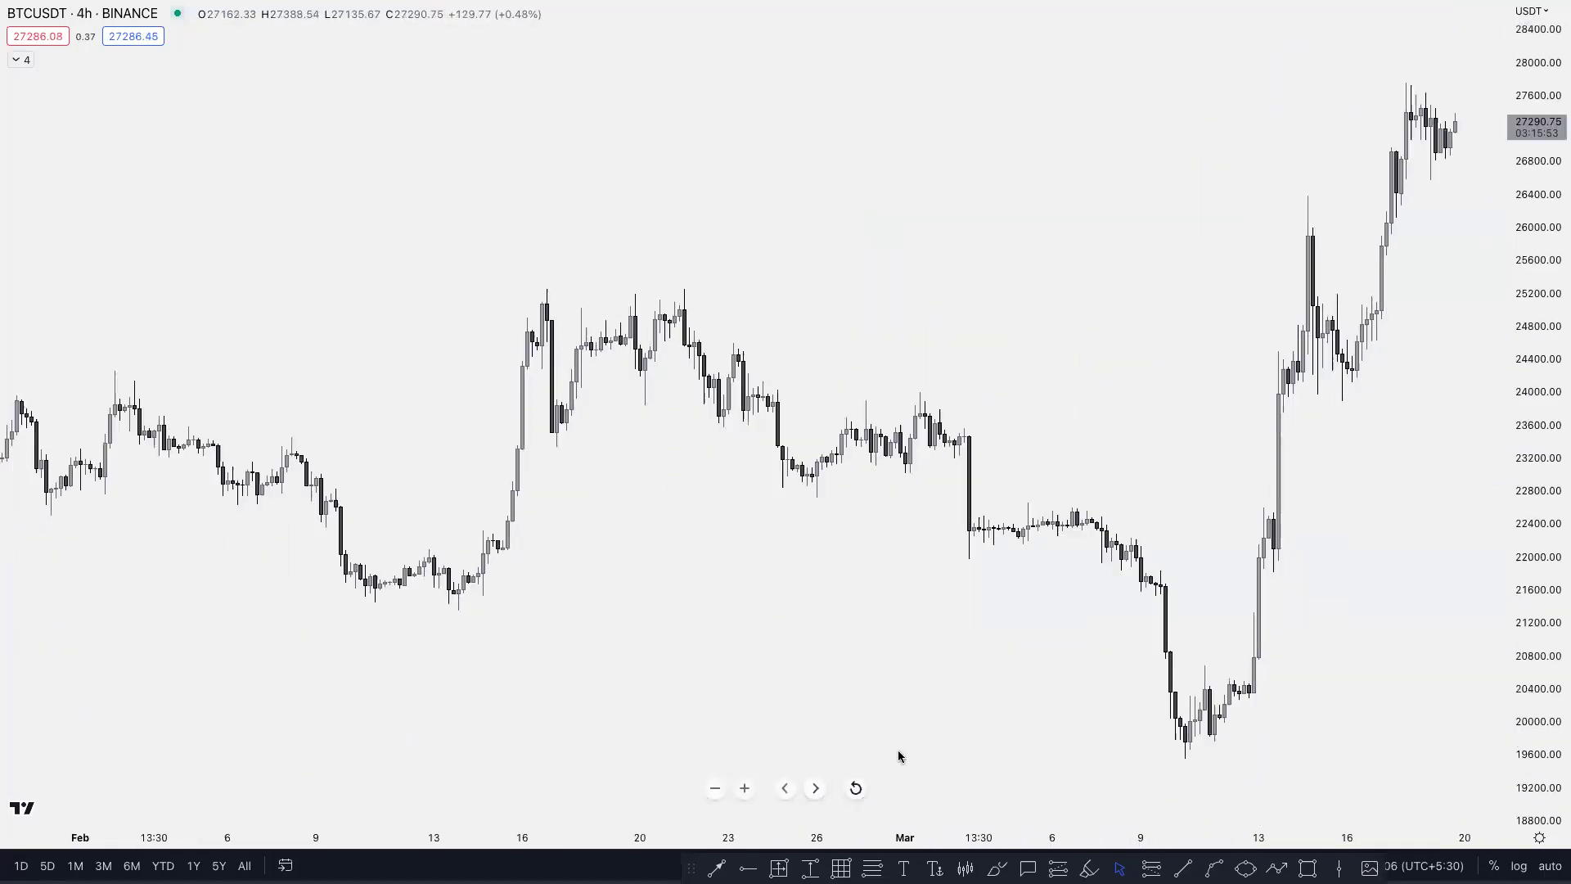
{"action": "scroll", "coordinate": [1289, 280], "scroll_direction": "up", "scroll_amount": 4}
{"action": "left_click_drag", "start_coordinate": [1195, 287], "coordinate": [1120, 291]}
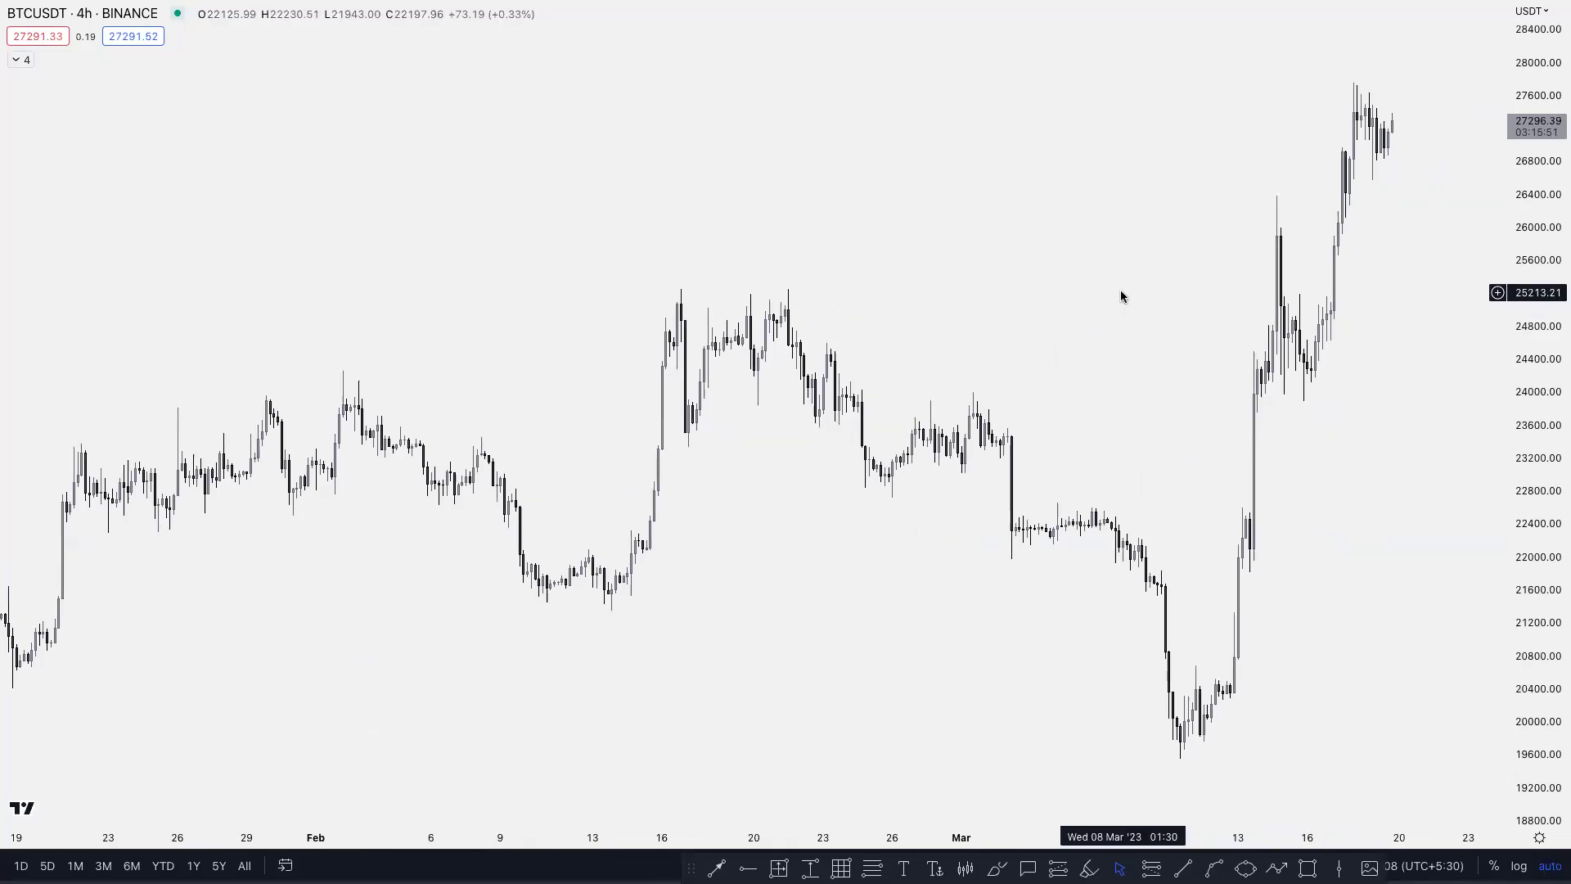
{"action": "scroll", "coordinate": [1123, 296], "scroll_direction": "down", "scroll_amount": 3}
{"action": "scroll", "coordinate": [1210, 438], "scroll_direction": "right", "scroll_amount": 3}
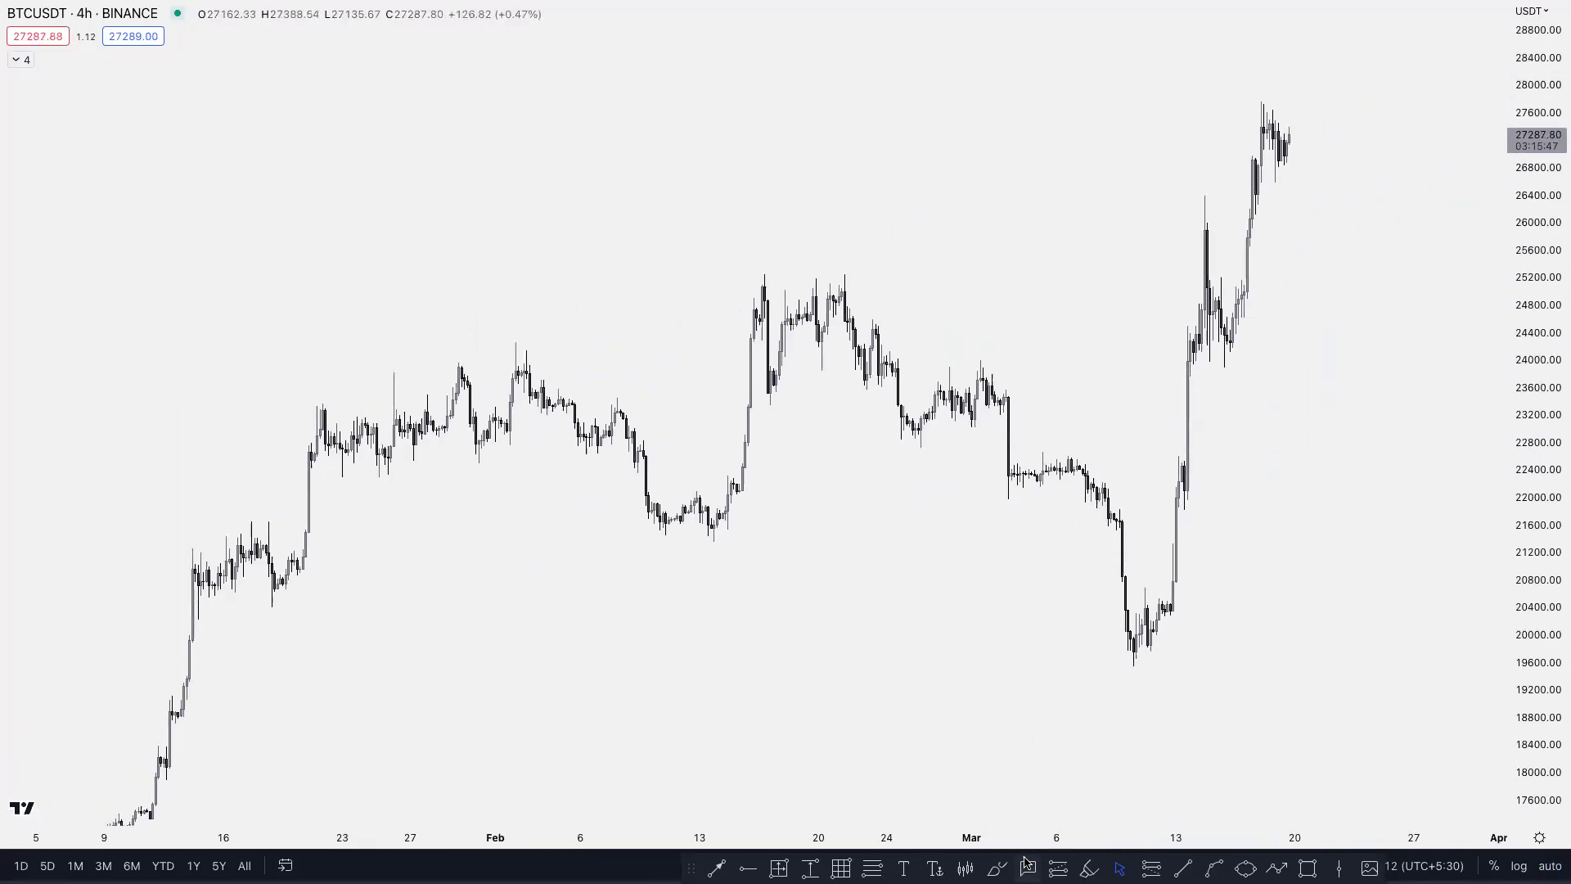
Highlight the mid-February high and the 10 March low with dots, and draw a highlighter band from that high to the mid-March breakout
{"action": "left_click", "coordinate": [1089, 868]}
{"action": "left_click", "coordinate": [765, 273]}
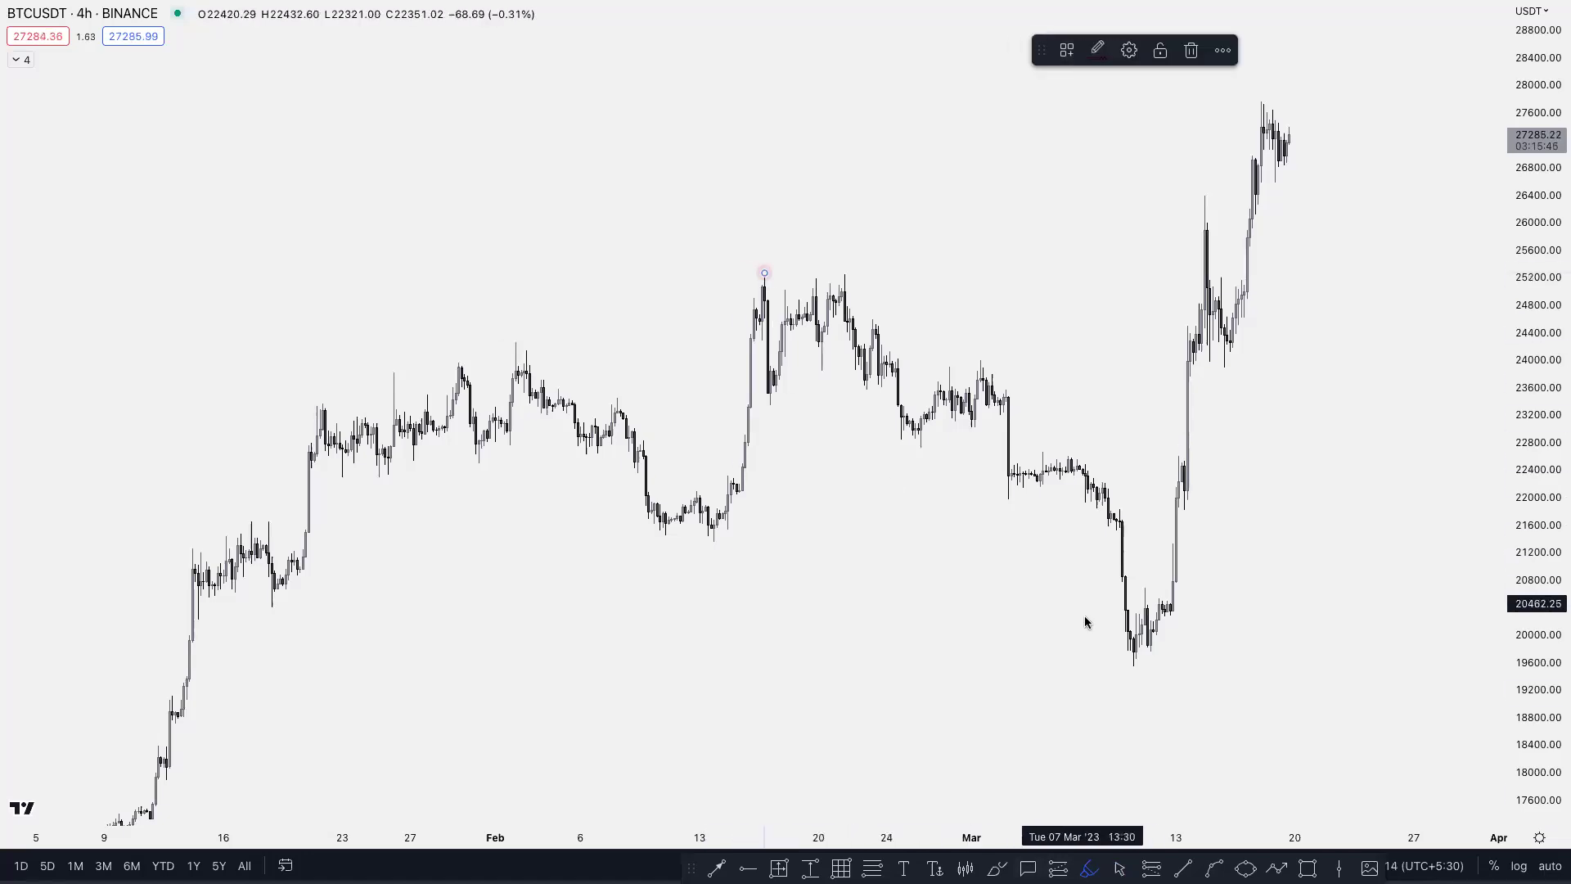
{"action": "left_click", "coordinate": [1134, 667]}
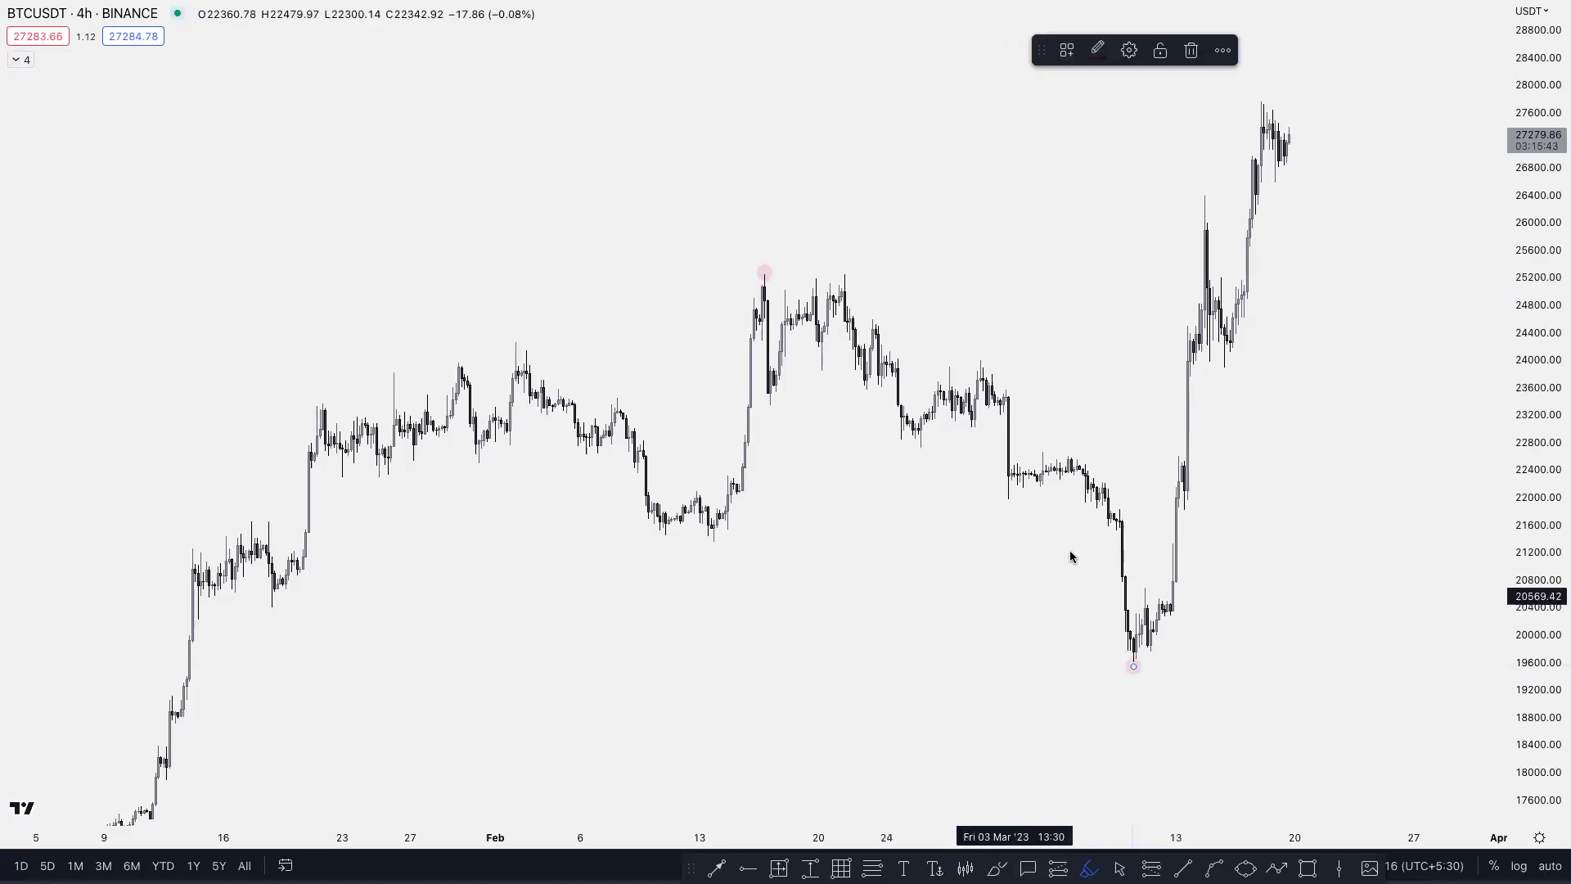
{"action": "left_click_drag", "start_coordinate": [766, 268], "coordinate": [1241, 247]}
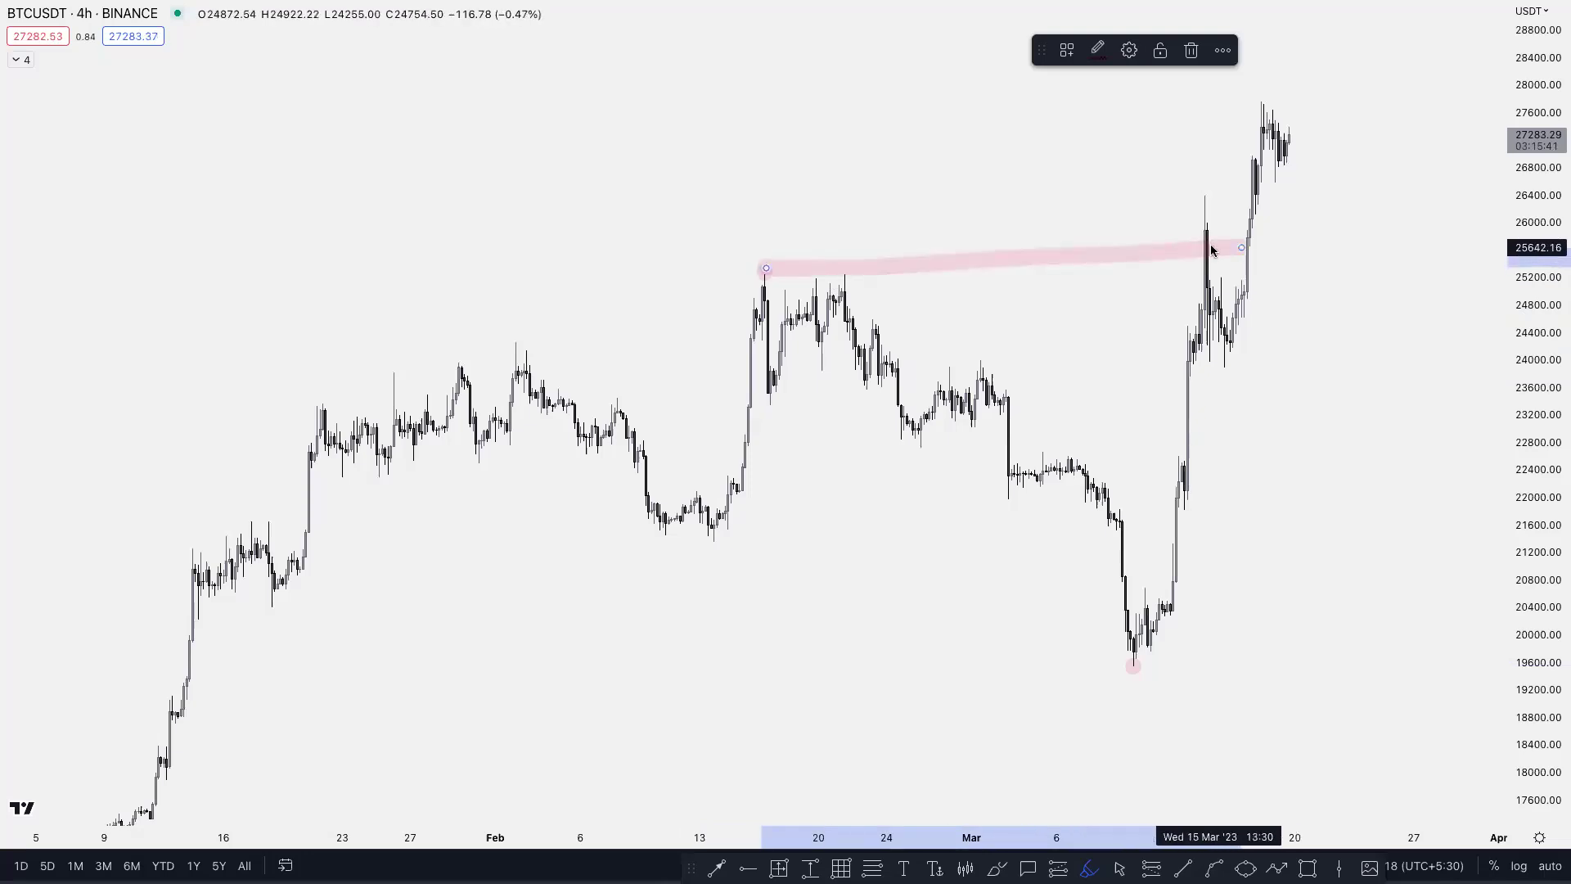
Brush a short red line near 24100 below the mid-March spike and another near 26450 from its high to the breakout candles
{"action": "left_click_drag", "start_coordinate": [1336, 321], "coordinate": [1093, 442]}
{"action": "scroll", "coordinate": [1129, 564], "scroll_direction": "up", "scroll_amount": 2}
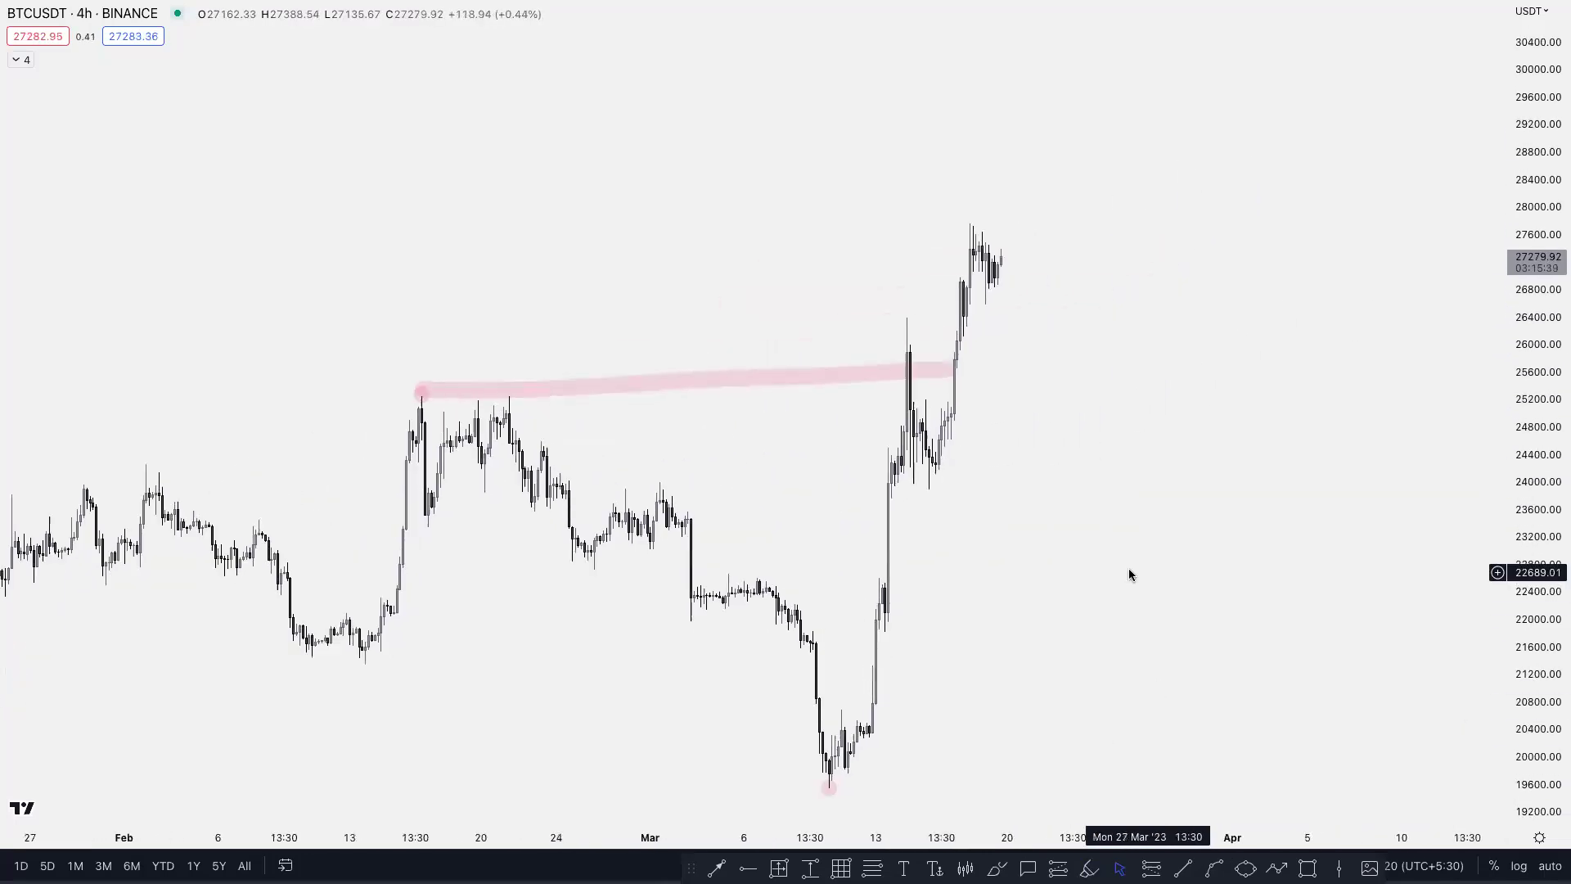
{"action": "left_click_drag", "start_coordinate": [1043, 537], "coordinate": [1306, 522]}
{"action": "scroll", "coordinate": [1306, 530], "scroll_direction": "up", "scroll_amount": 5}
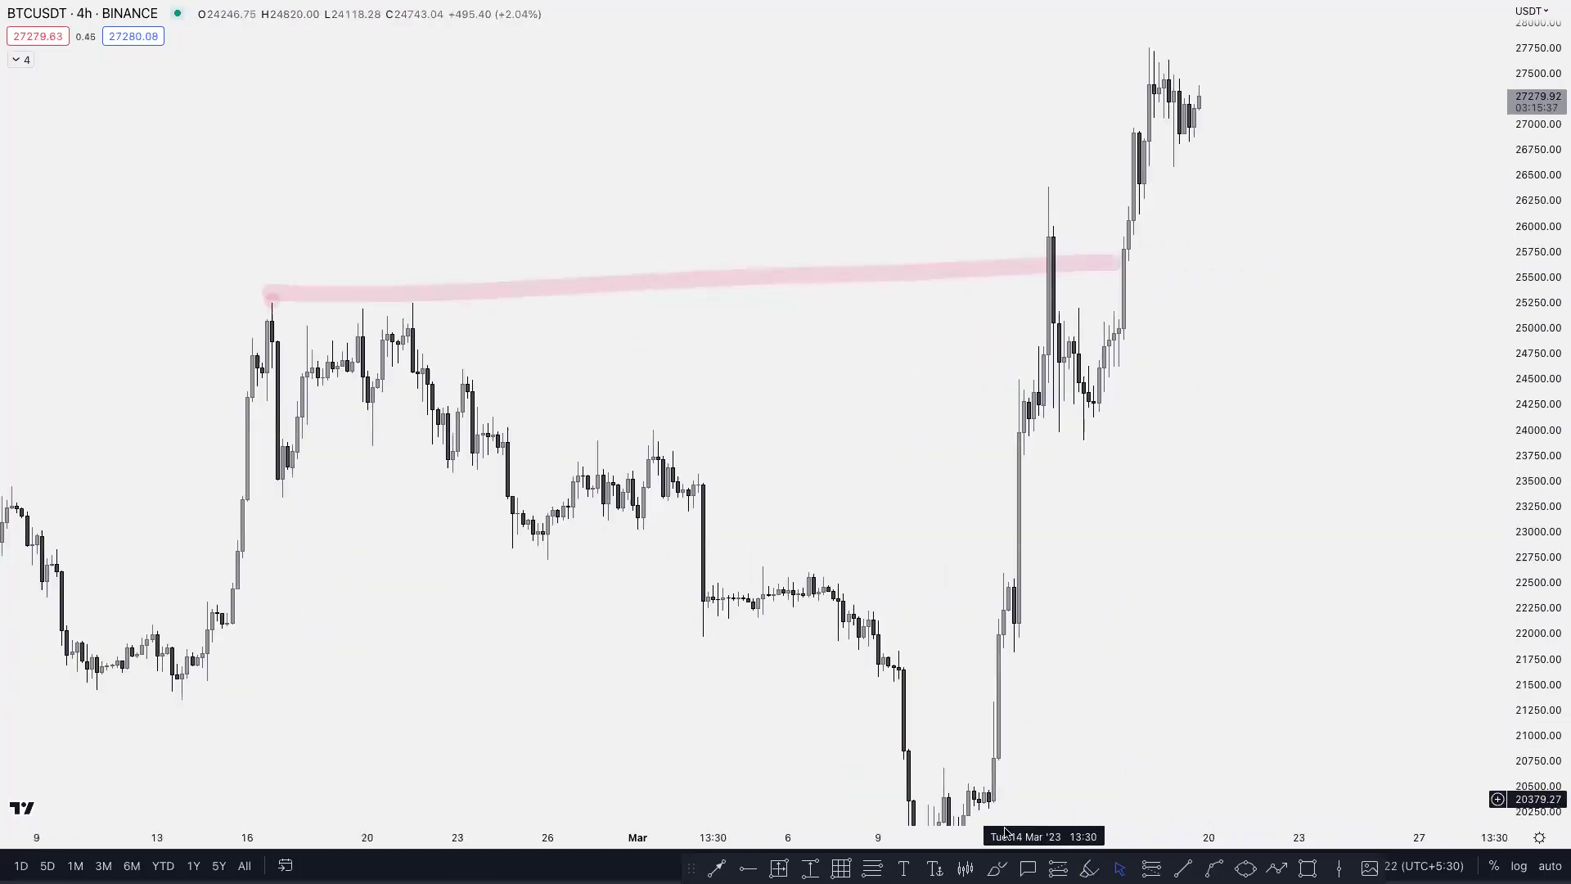
{"action": "scroll", "coordinate": [1073, 447], "scroll_direction": "up", "scroll_amount": 3}
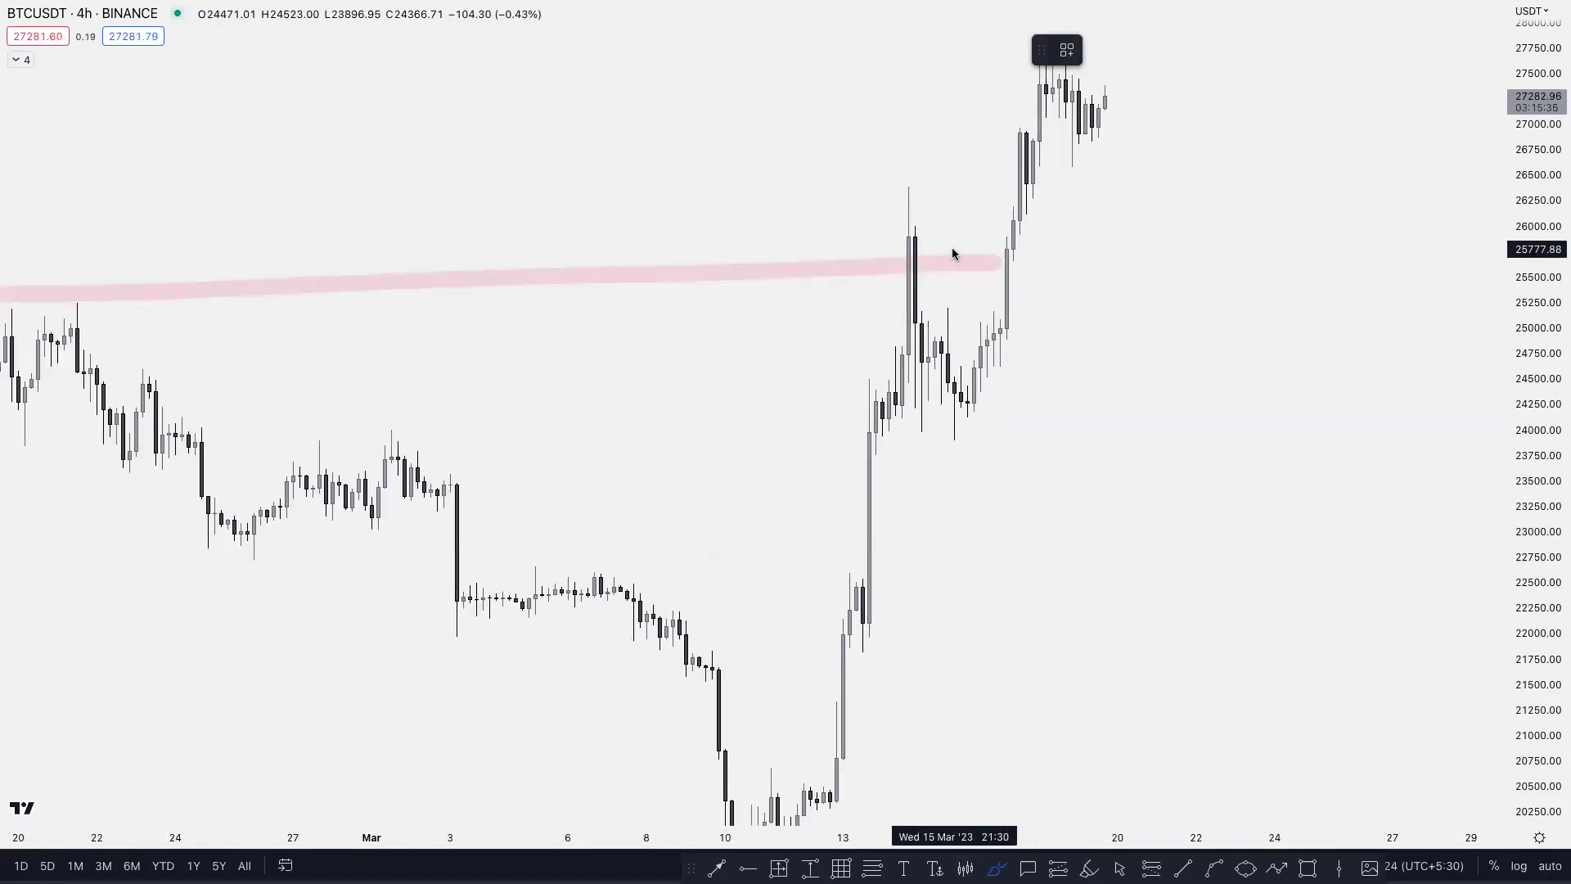
{"action": "left_click", "coordinate": [909, 418]}
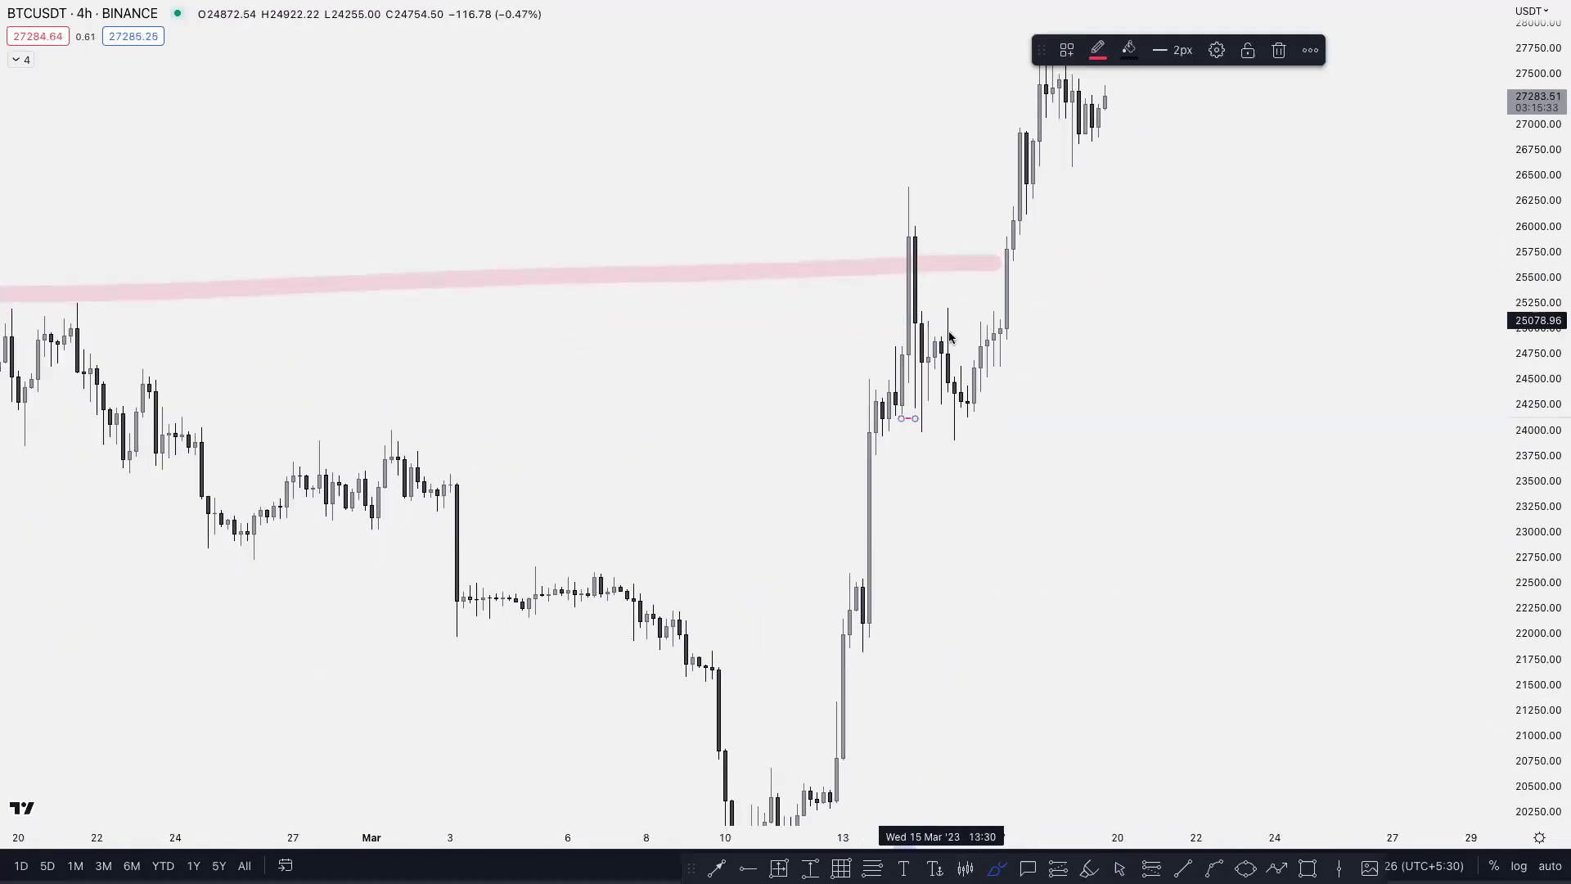
{"action": "left_click_drag", "start_coordinate": [909, 180], "coordinate": [1017, 179]}
Brush a red descending line along the latest highs and a path spiking to about 27900 before dropping to about 26800
{"action": "left_click_drag", "start_coordinate": [1143, 180], "coordinate": [1068, 377]}
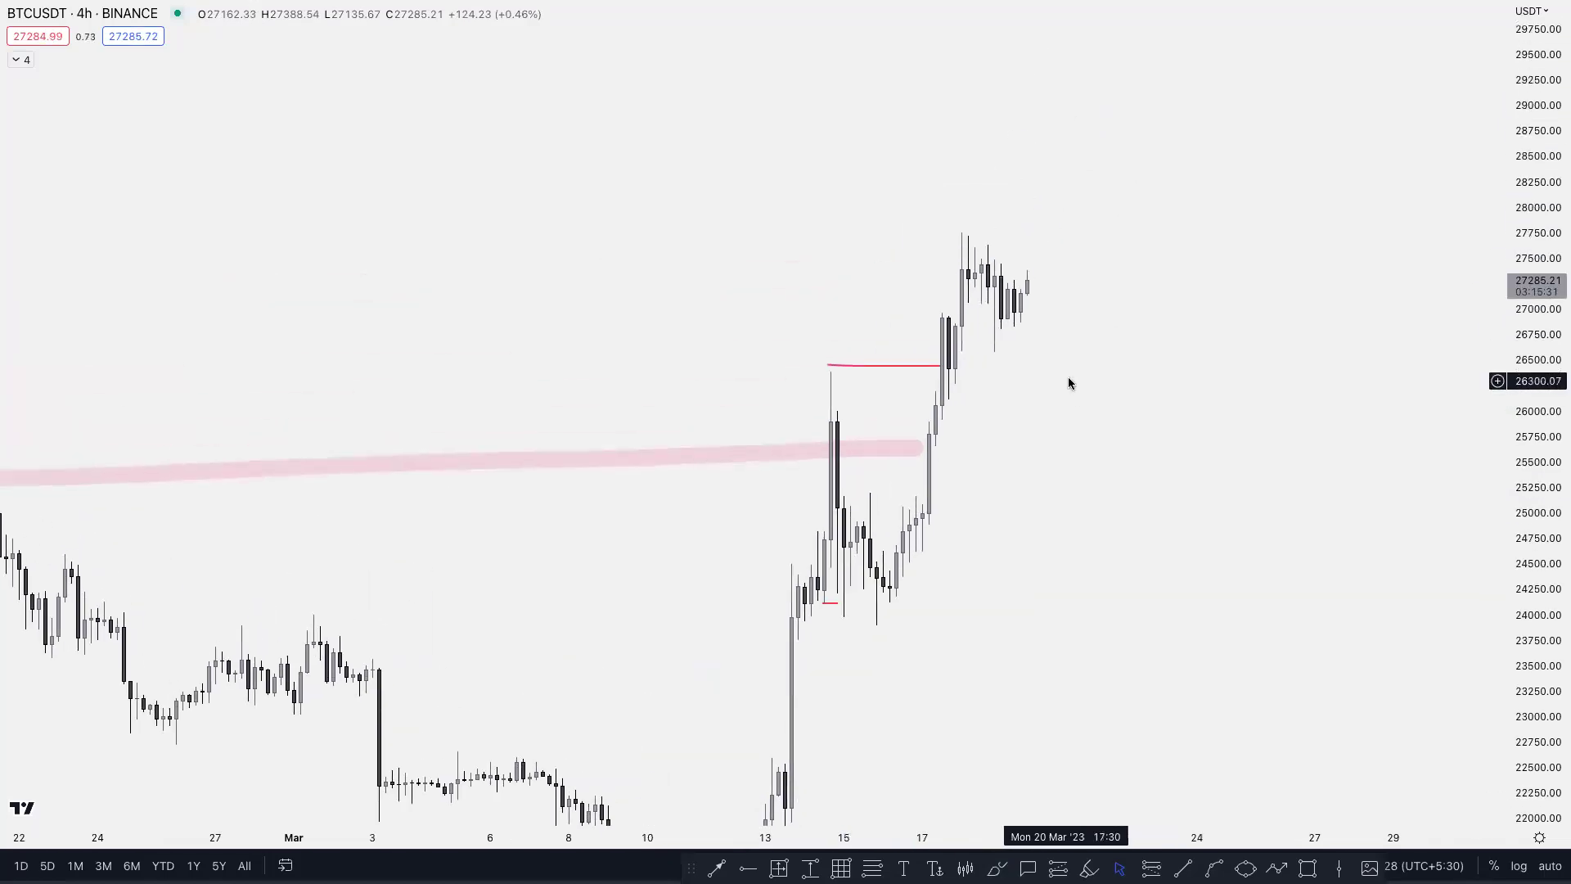
{"action": "left_click", "coordinate": [997, 867]}
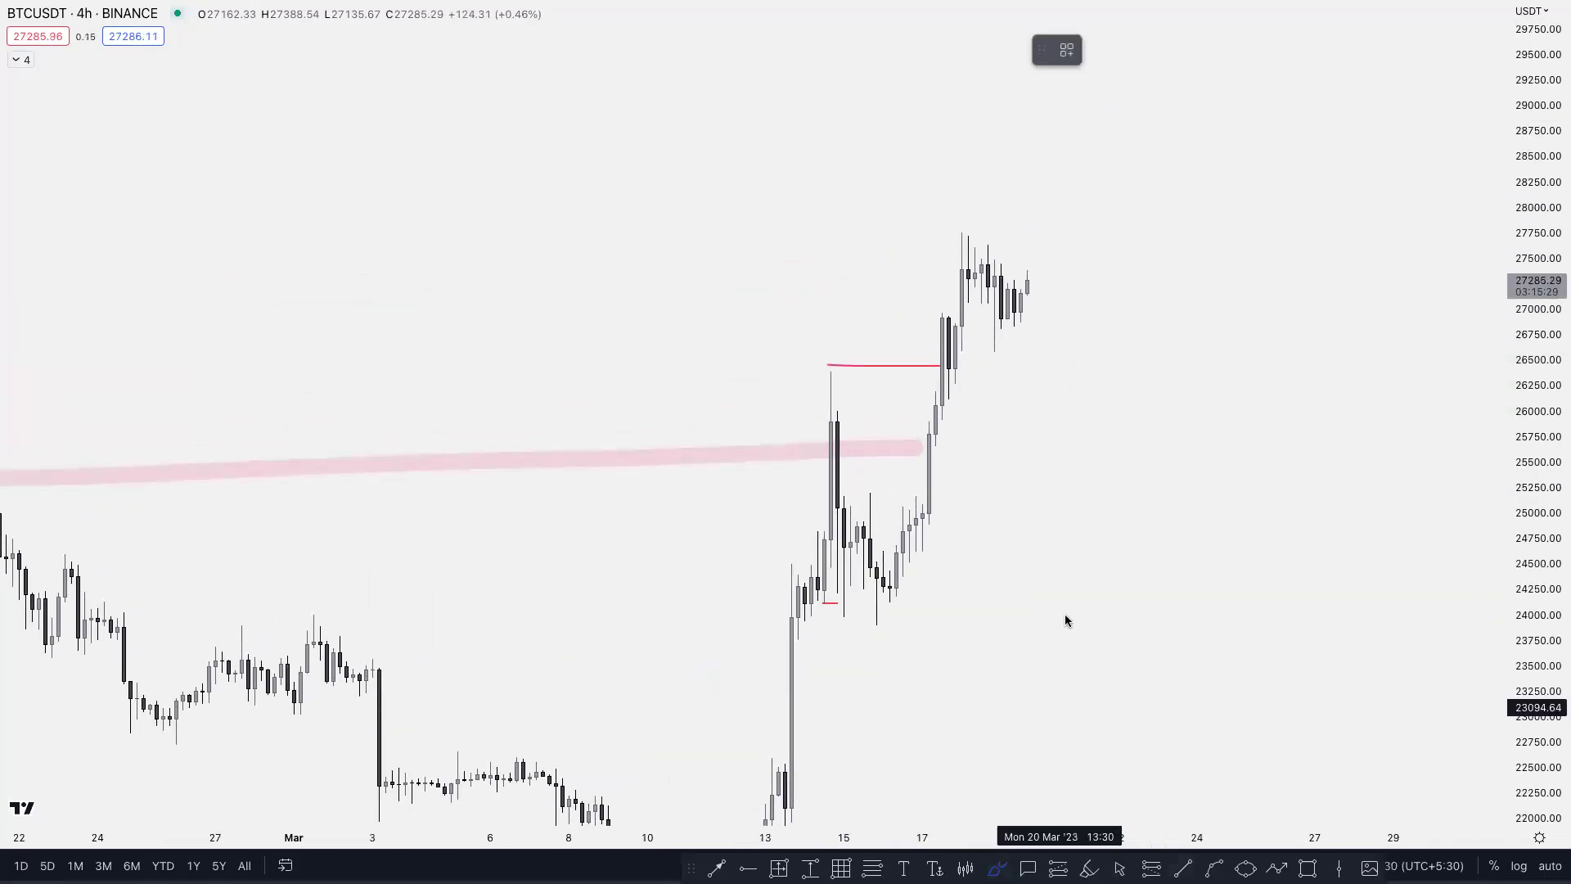
{"action": "mouse_move", "coordinate": [971, 232]}
{"action": "left_mouse_down"}
{"action": "mouse_move", "coordinate": [1046, 283]}
{"action": "mouse_move", "coordinate": [1032, 210]}
{"action": "mouse_move", "coordinate": [1054, 329]}
{"action": "left_mouse_up"}
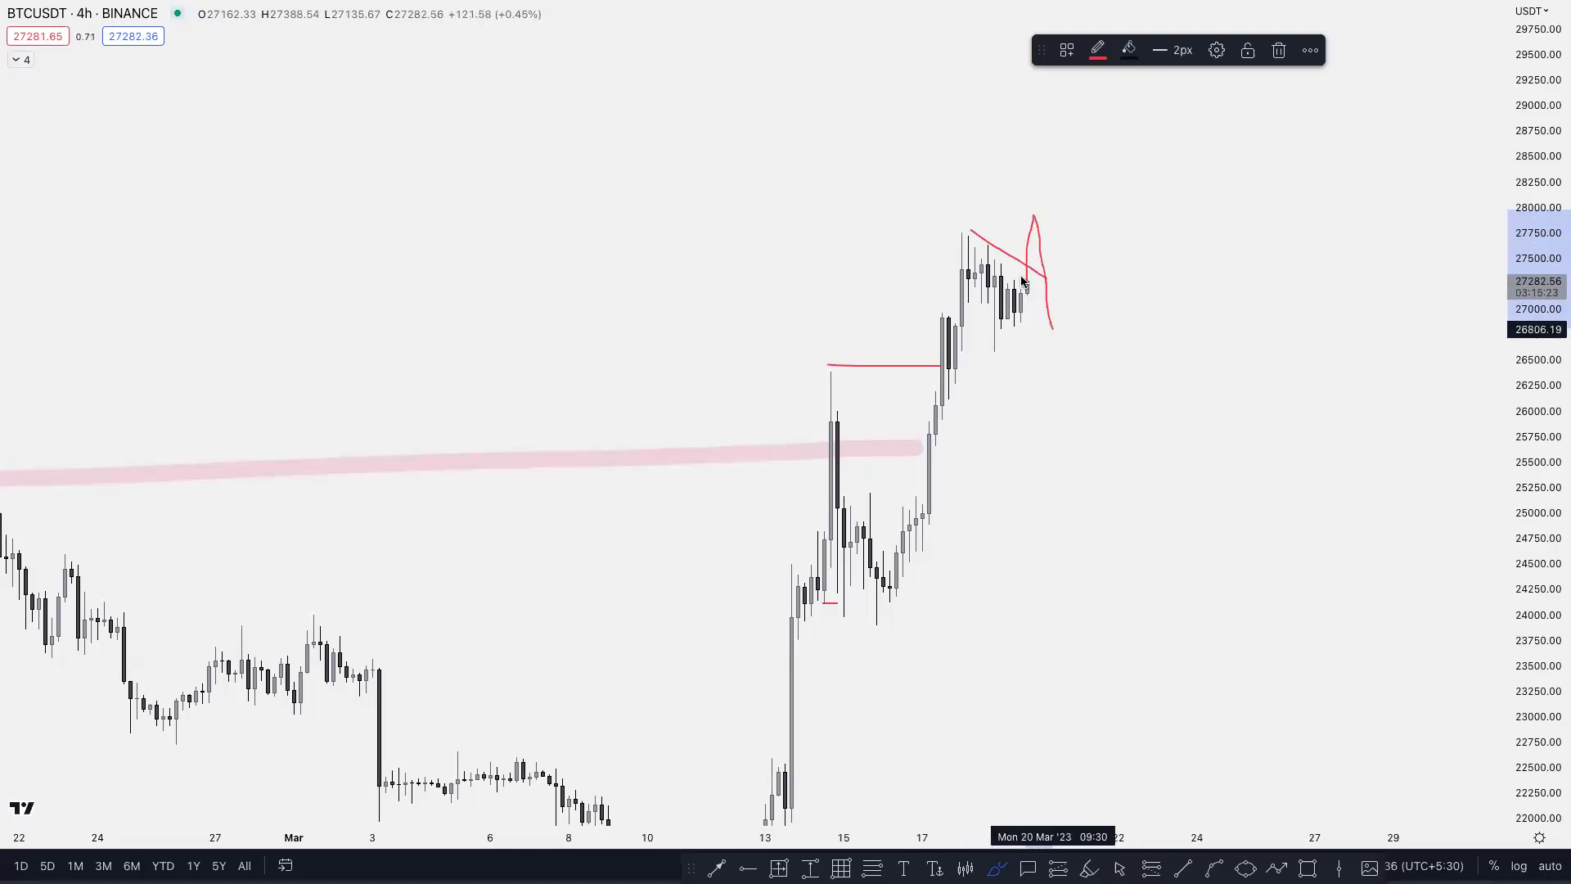
Brush lines along the recent highs near 27800 and lows near 26550, and extend the path down to about 26250 and up to about 28450
{"action": "left_click_drag", "start_coordinate": [952, 234], "coordinate": [1021, 230]}
{"action": "mouse_move", "coordinate": [1053, 329]}
{"action": "left_mouse_down"}
{"action": "mouse_move", "coordinate": [1092, 278]}
{"action": "mouse_move", "coordinate": [1098, 391]}
{"action": "left_mouse_up"}
{"action": "mouse_move", "coordinate": [1024, 248]}
{"action": "left_mouse_down"}
{"action": "mouse_move", "coordinate": [1091, 249]}
{"action": "mouse_move", "coordinate": [1117, 228]}
{"action": "left_mouse_up"}
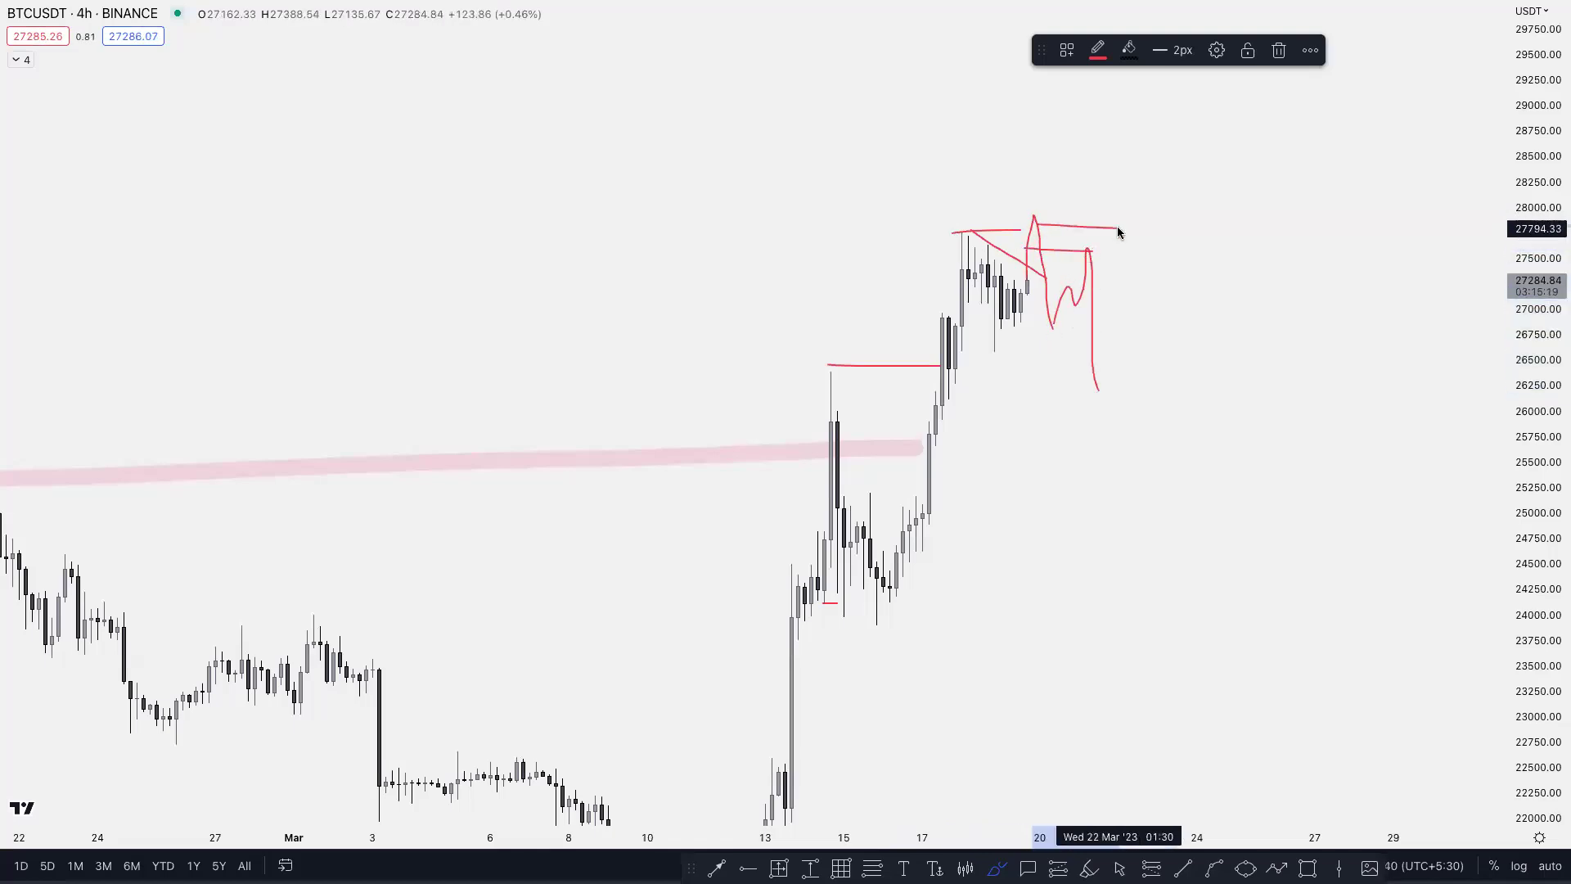
{"action": "left_click_drag", "start_coordinate": [945, 399], "coordinate": [1112, 405]}
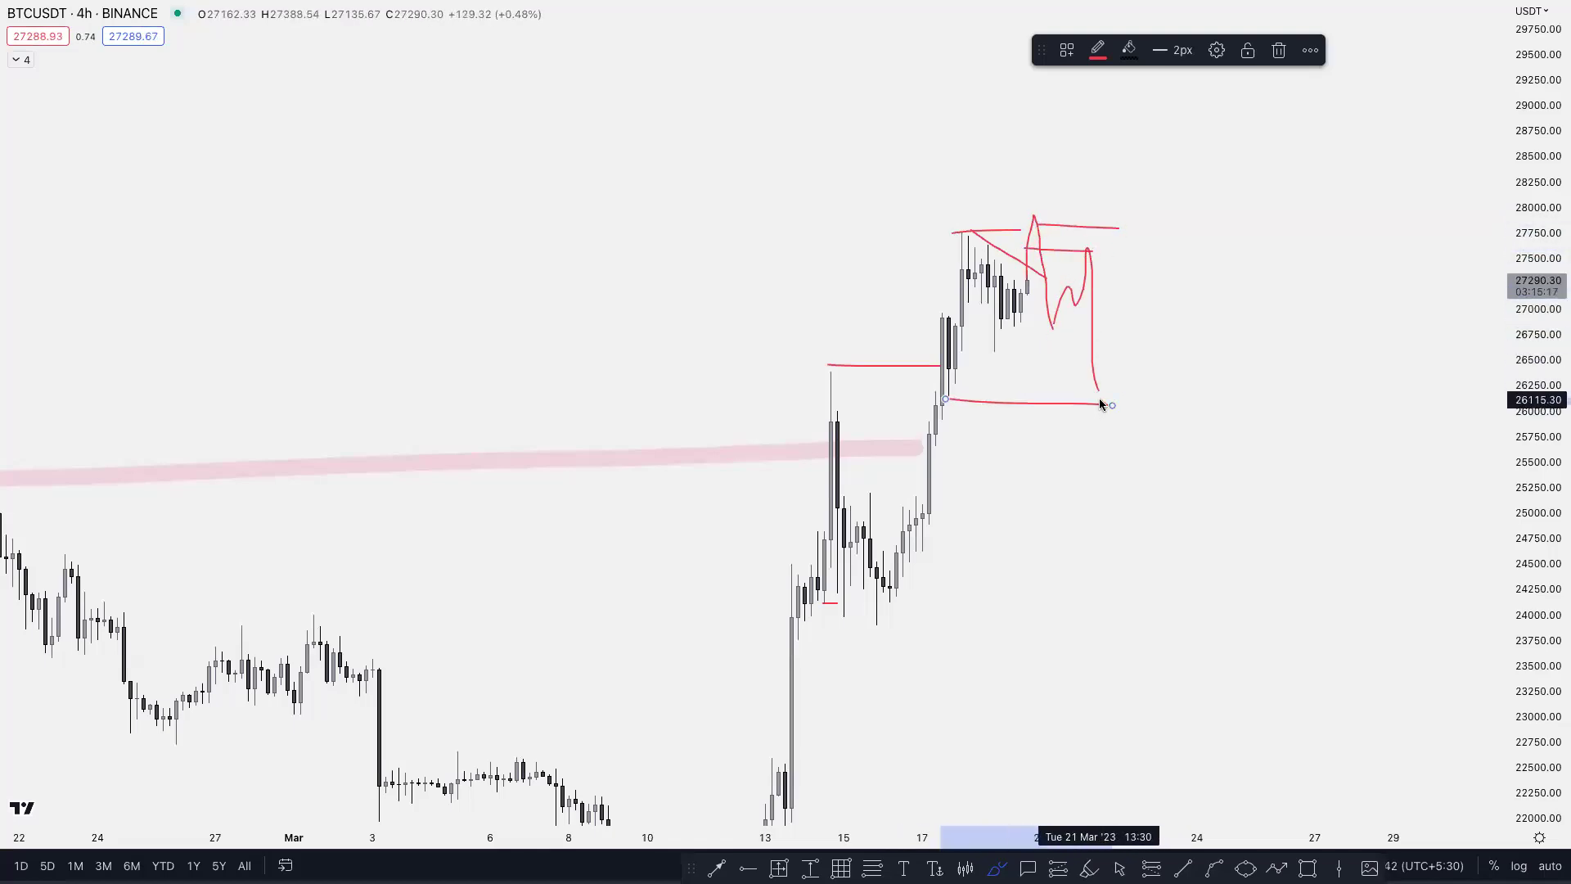
{"action": "key", "text": "Delete"}
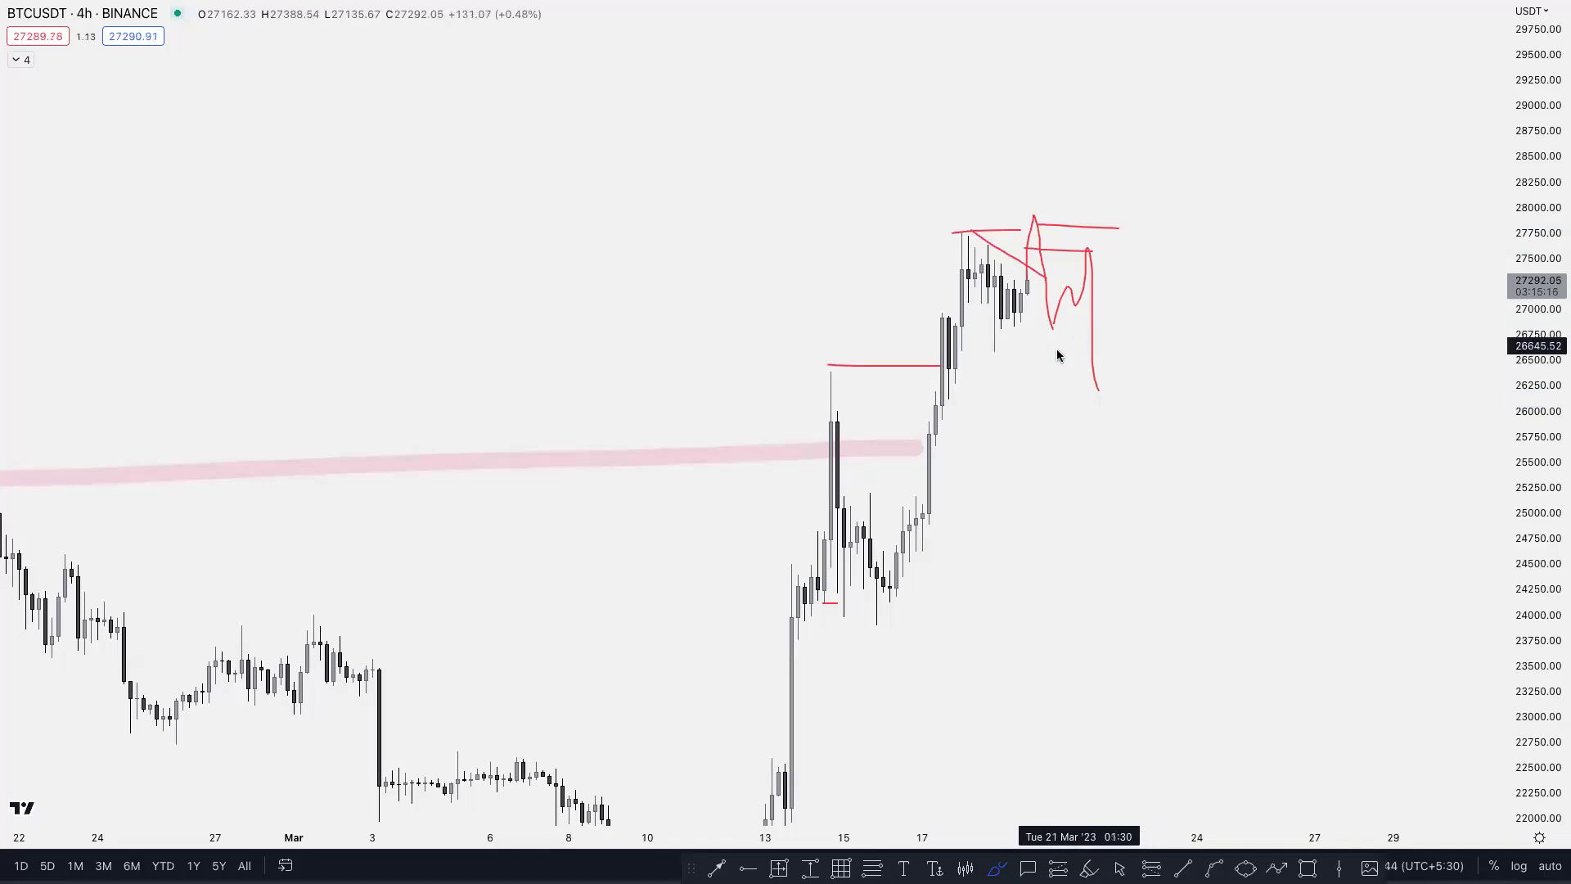
{"action": "mouse_move", "coordinate": [985, 354]}
{"action": "left_mouse_down"}
{"action": "mouse_move", "coordinate": [1086, 353]}
{"action": "mouse_move", "coordinate": [1178, 165]}
{"action": "left_mouse_up"}
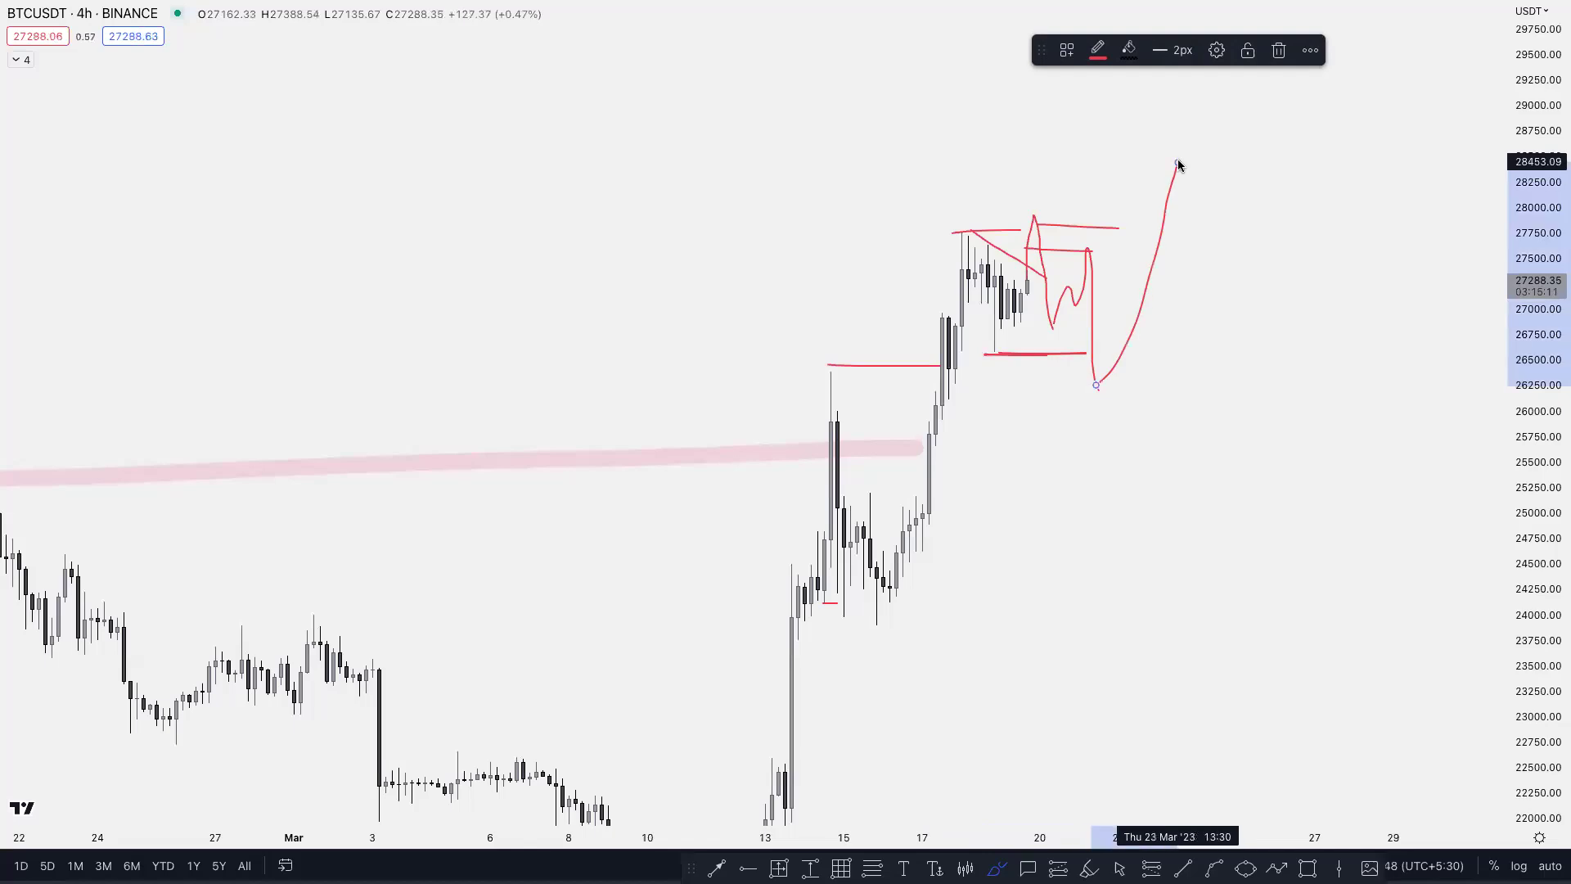
Remove the brushed price path and level lines around the latest candles, leaving no circle around the consolidation
{"action": "key", "text": "Delete"}
{"action": "key", "text": "ctrl+z"}
{"action": "key", "text": "ctrl+z"}
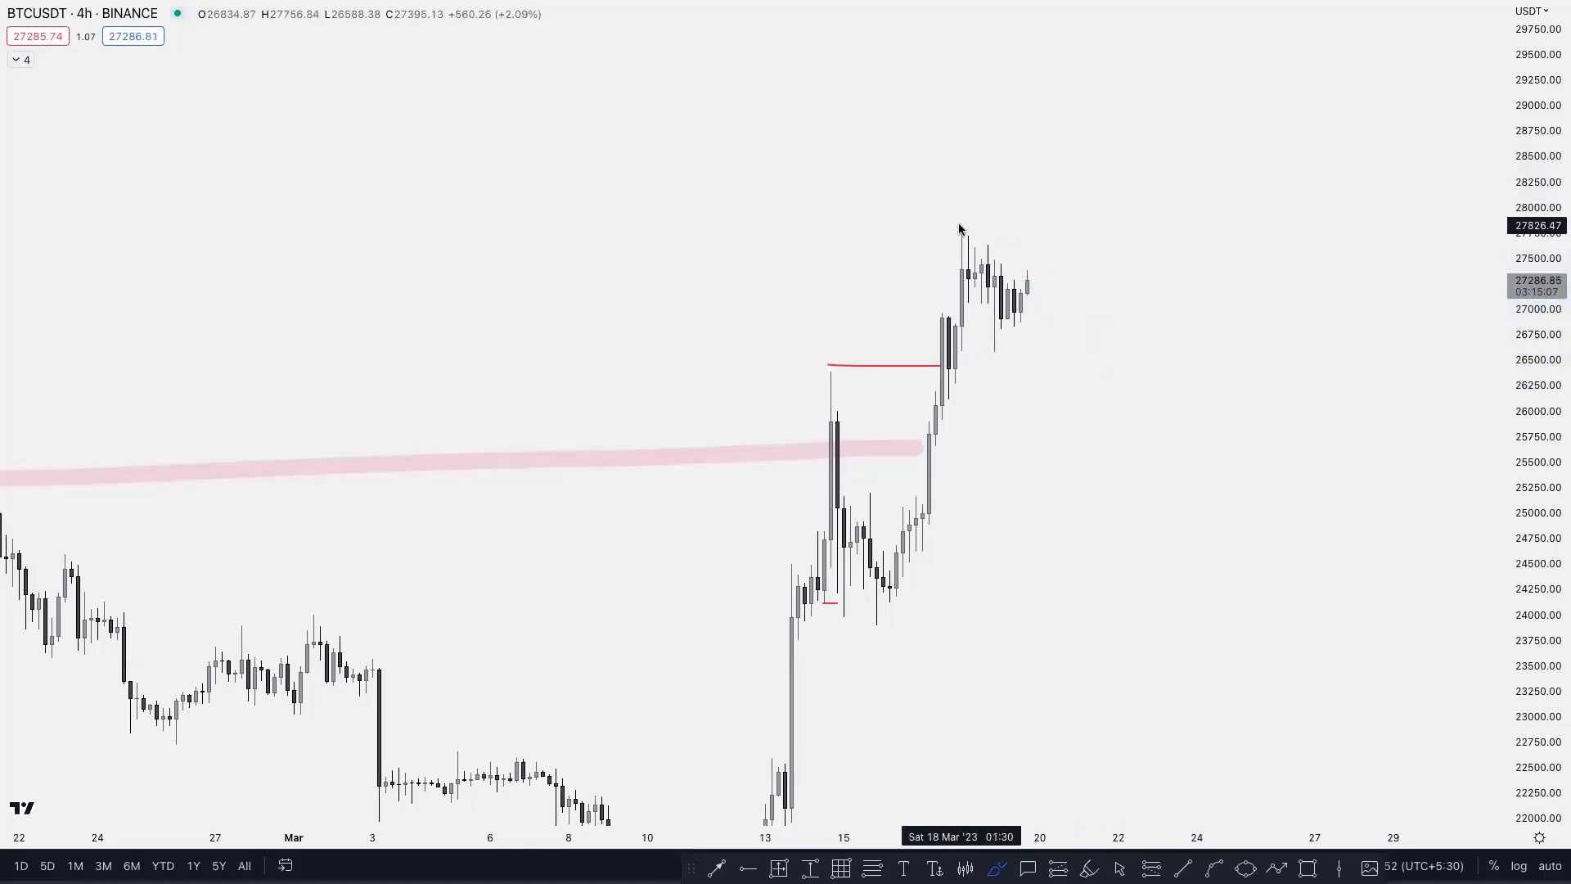
{"action": "mouse_move", "coordinate": [974, 233]}
{"action": "left_mouse_down"}
{"action": "mouse_move", "coordinate": [1056, 259]}
{"action": "mouse_move", "coordinate": [963, 233]}
{"action": "left_mouse_up"}
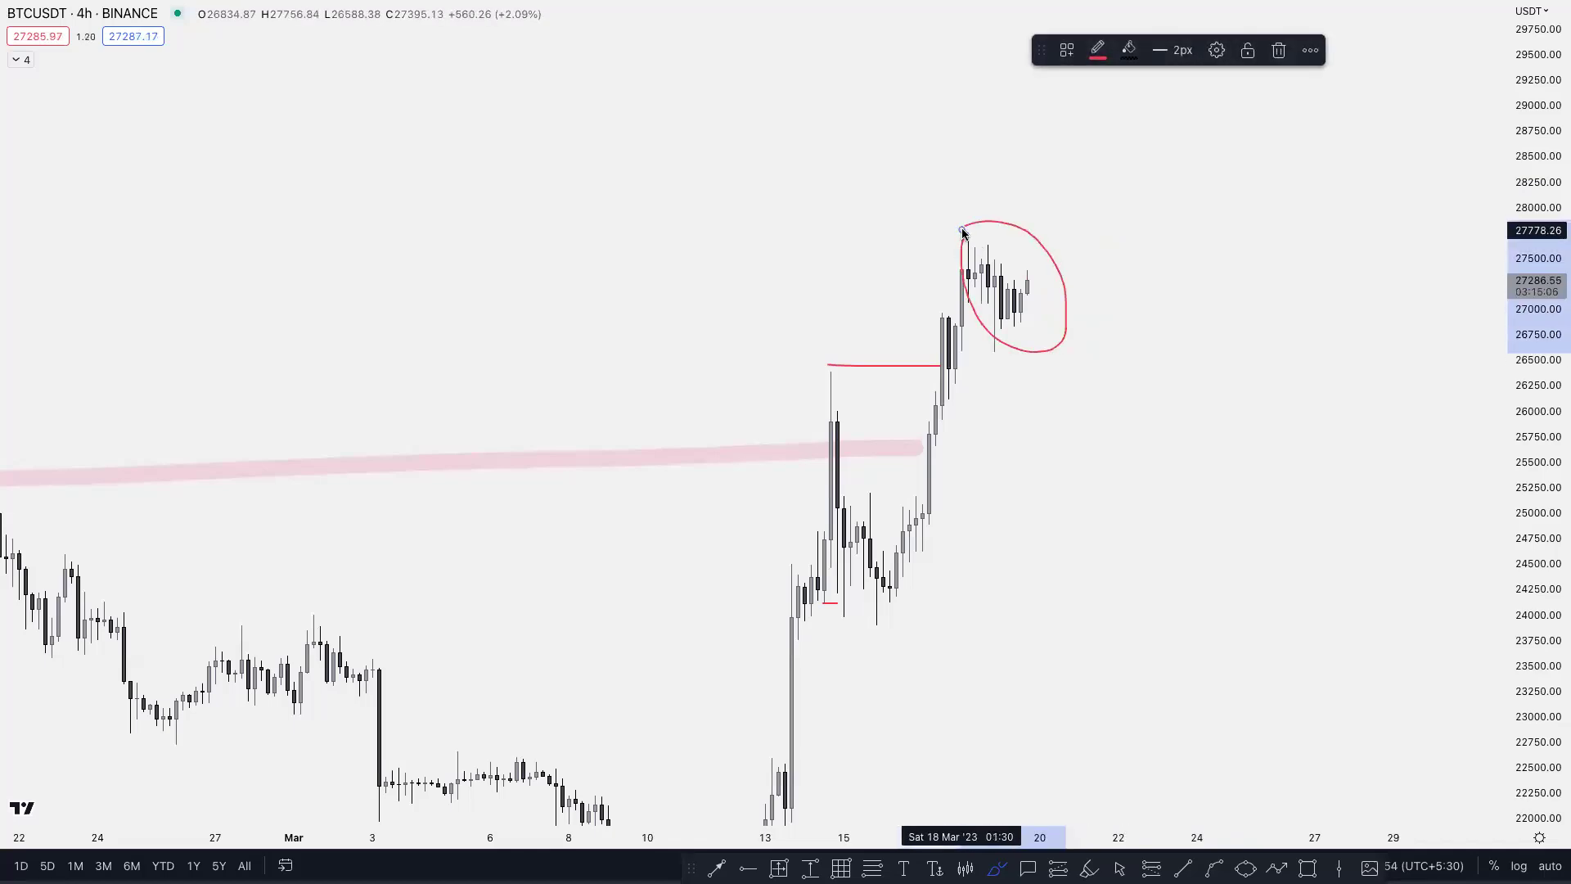
{"action": "key", "text": "Delete"}
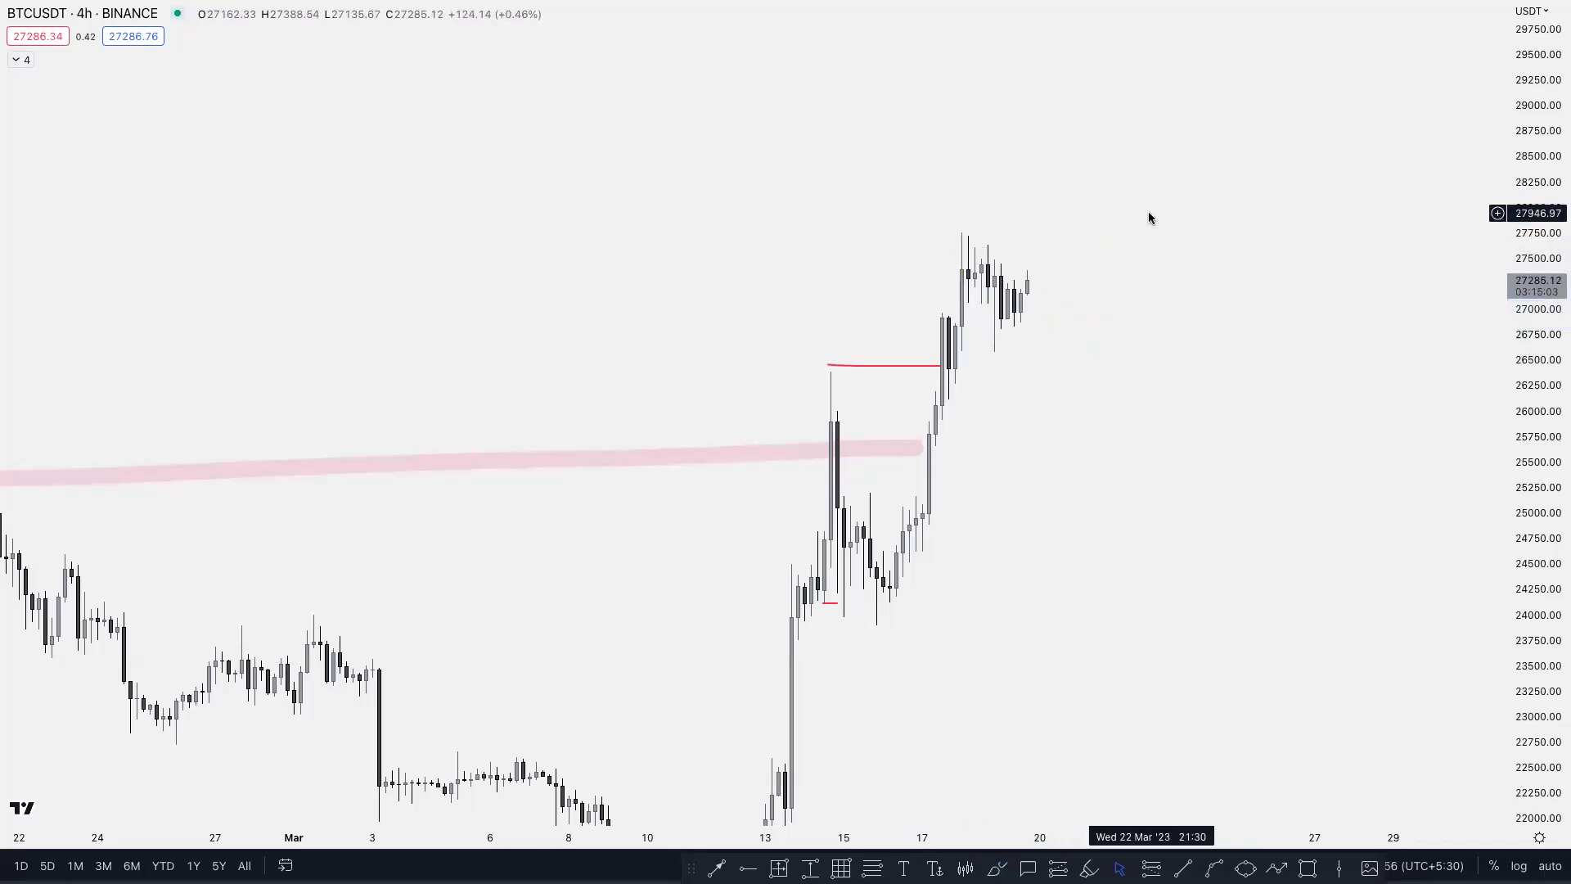
Examine the 18–19 March 4-hour candles in close-up, between about 25900 and 28200
{"action": "scroll", "coordinate": [1147, 211], "scroll_direction": "up", "scroll_amount": 3}
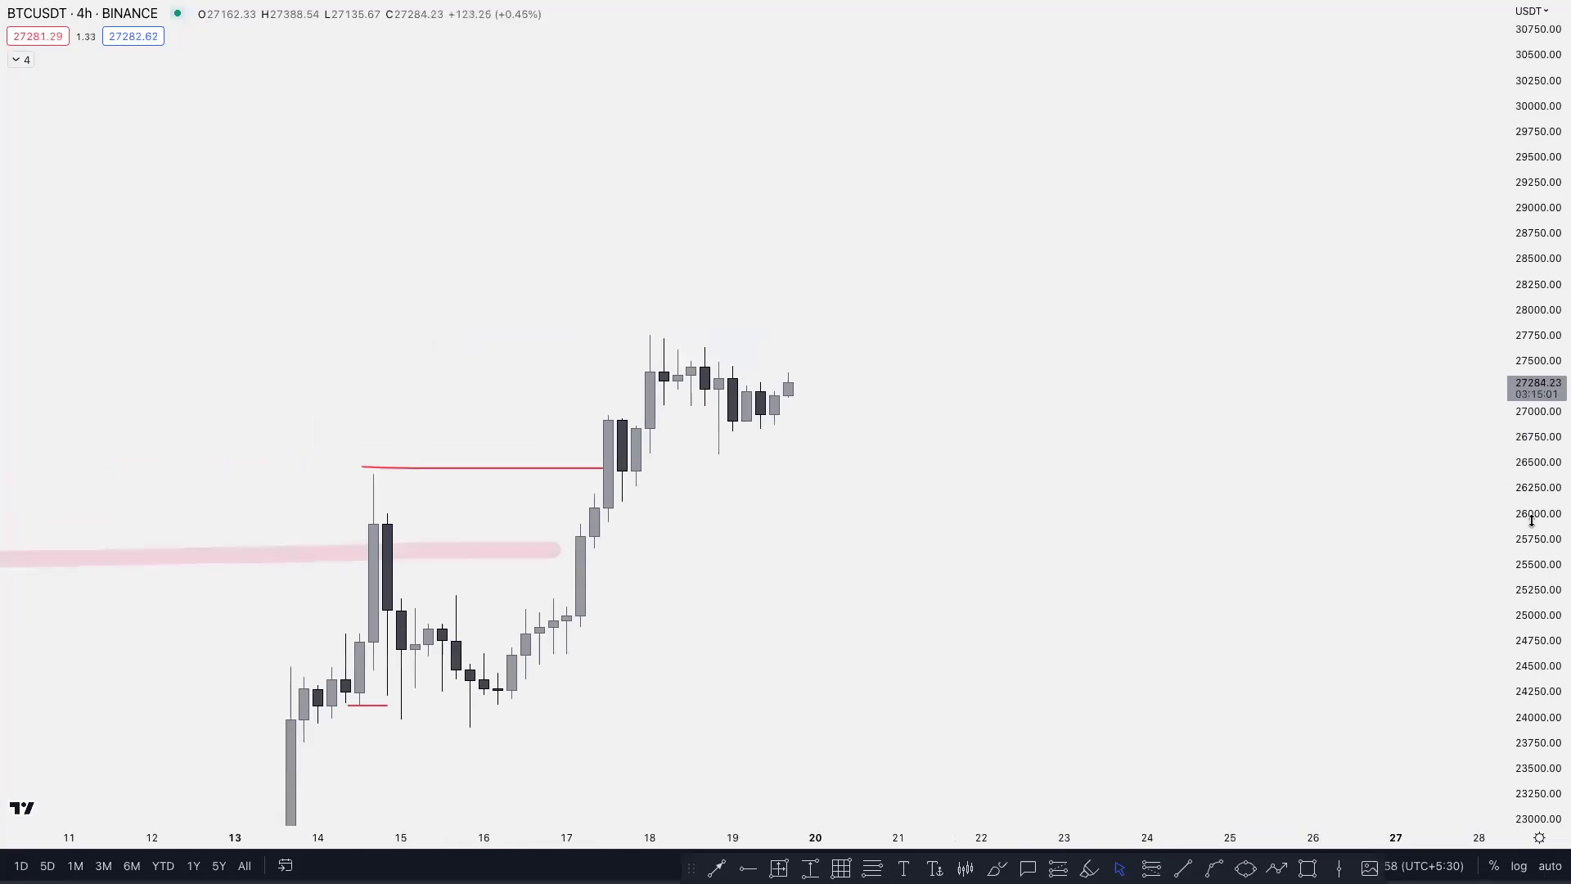
{"action": "left_click_drag", "start_coordinate": [1532, 521], "coordinate": [1532, 82]}
{"action": "left_click_drag", "start_coordinate": [1061, 382], "coordinate": [1252, 400]}
{"action": "scroll", "coordinate": [1446, 299], "scroll_direction": "up", "scroll_amount": 3}
{"action": "left_click_drag", "start_coordinate": [1532, 491], "coordinate": [1532, 152]}
{"action": "left_click_drag", "start_coordinate": [982, 427], "coordinate": [1222, 413]}
{"action": "scroll", "coordinate": [1068, 408], "scroll_direction": "up", "scroll_amount": 1}
{"action": "left_click_drag", "start_coordinate": [1106, 334], "coordinate": [1201, 383]}
{"action": "scroll", "coordinate": [1201, 383], "scroll_direction": "up", "scroll_amount": 3}
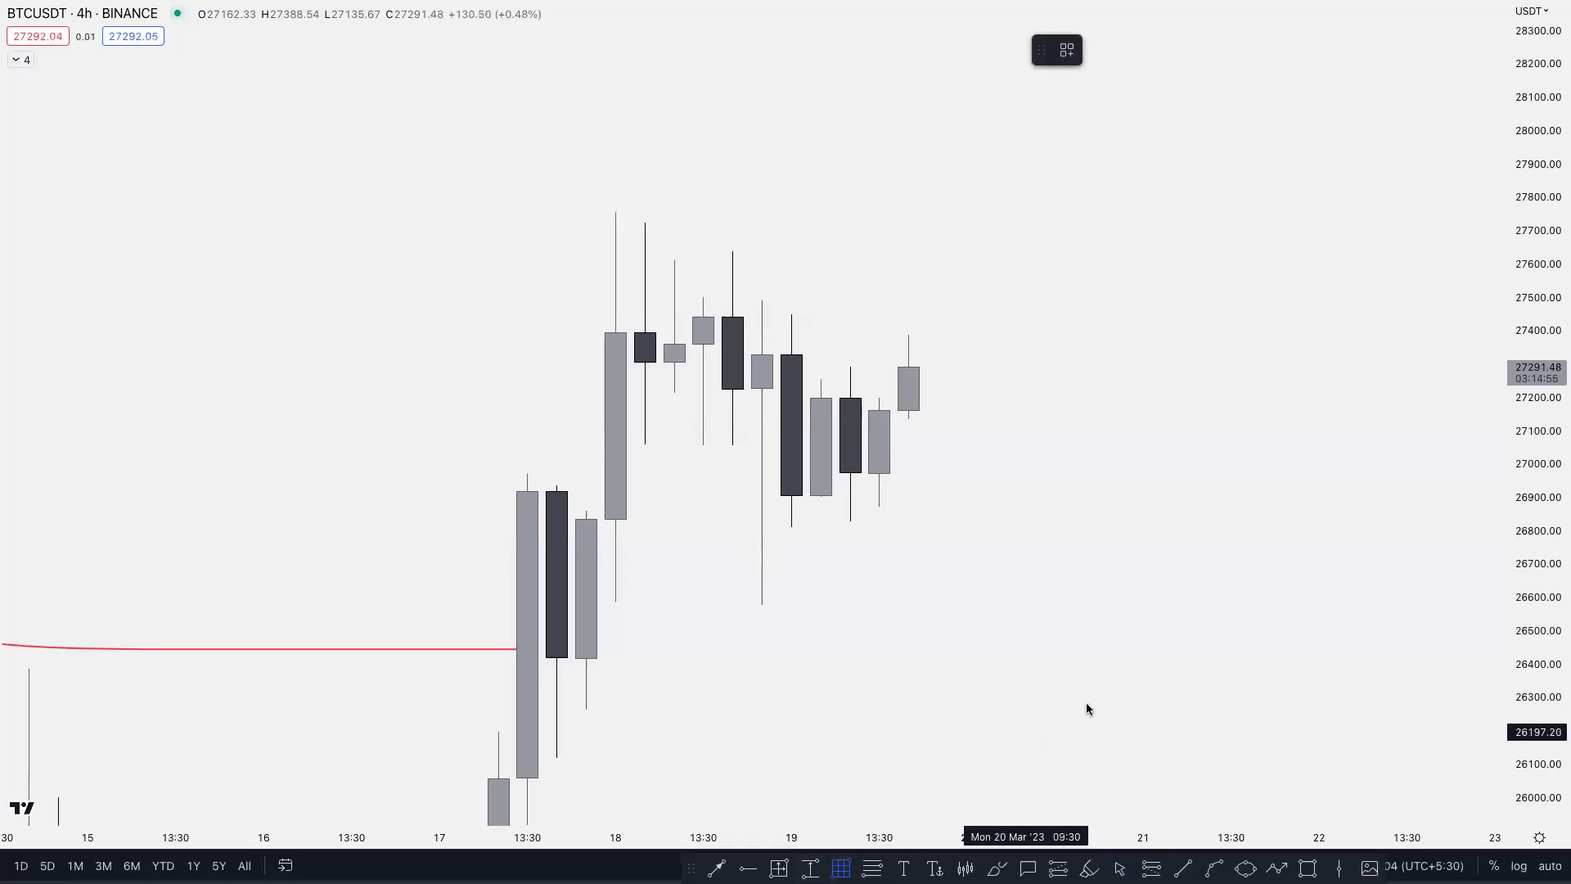
{"action": "key", "text": "Escape"}
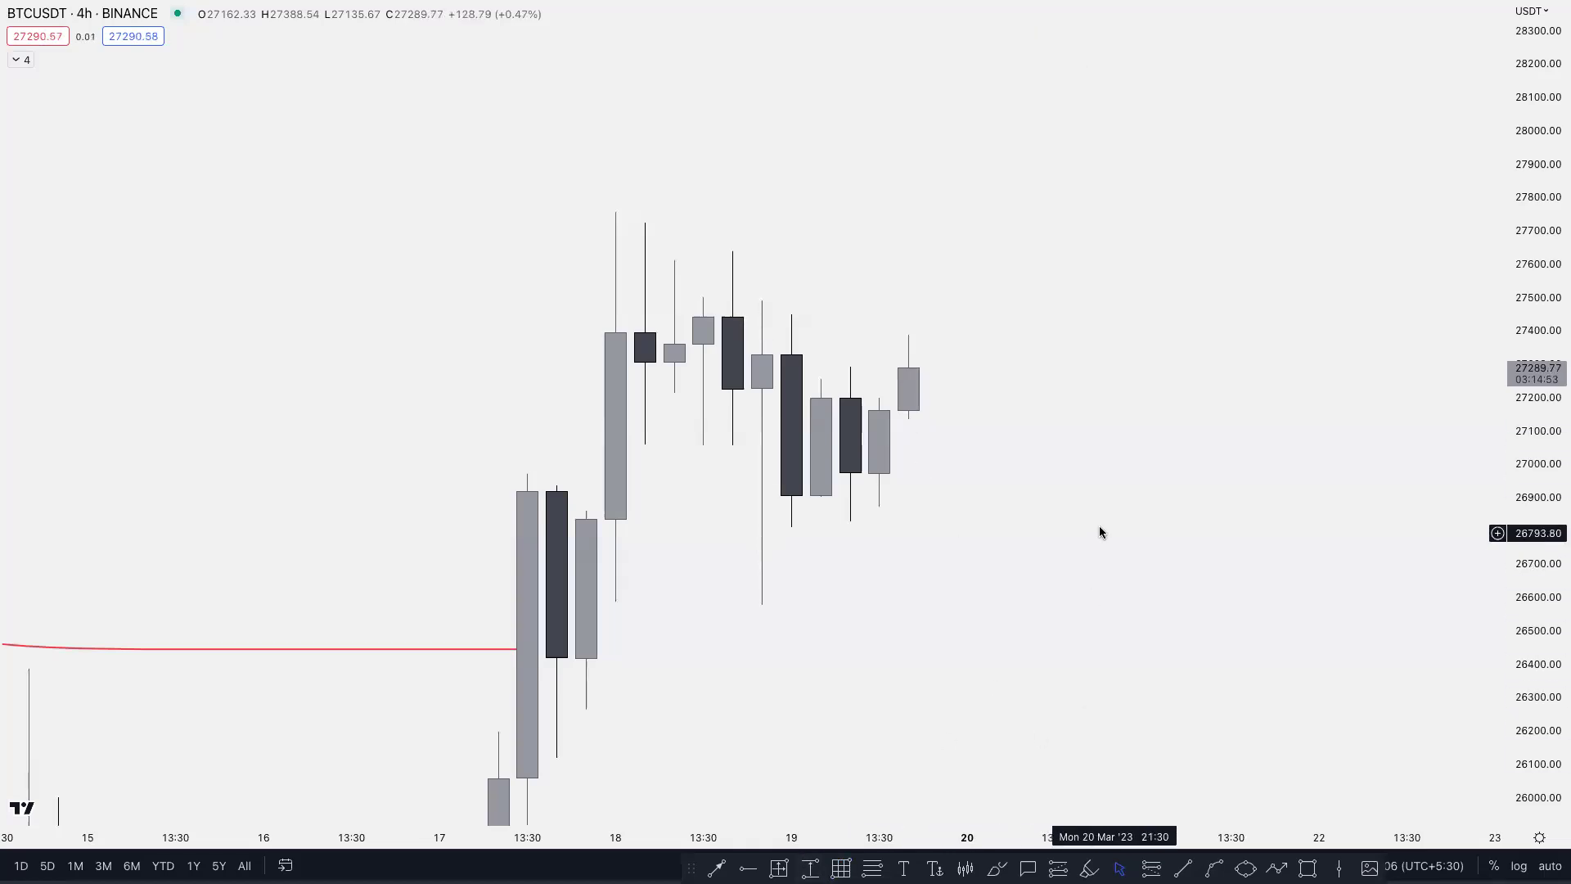
{"action": "scroll", "coordinate": [1056, 507], "scroll_direction": "left", "scroll_amount": 2}
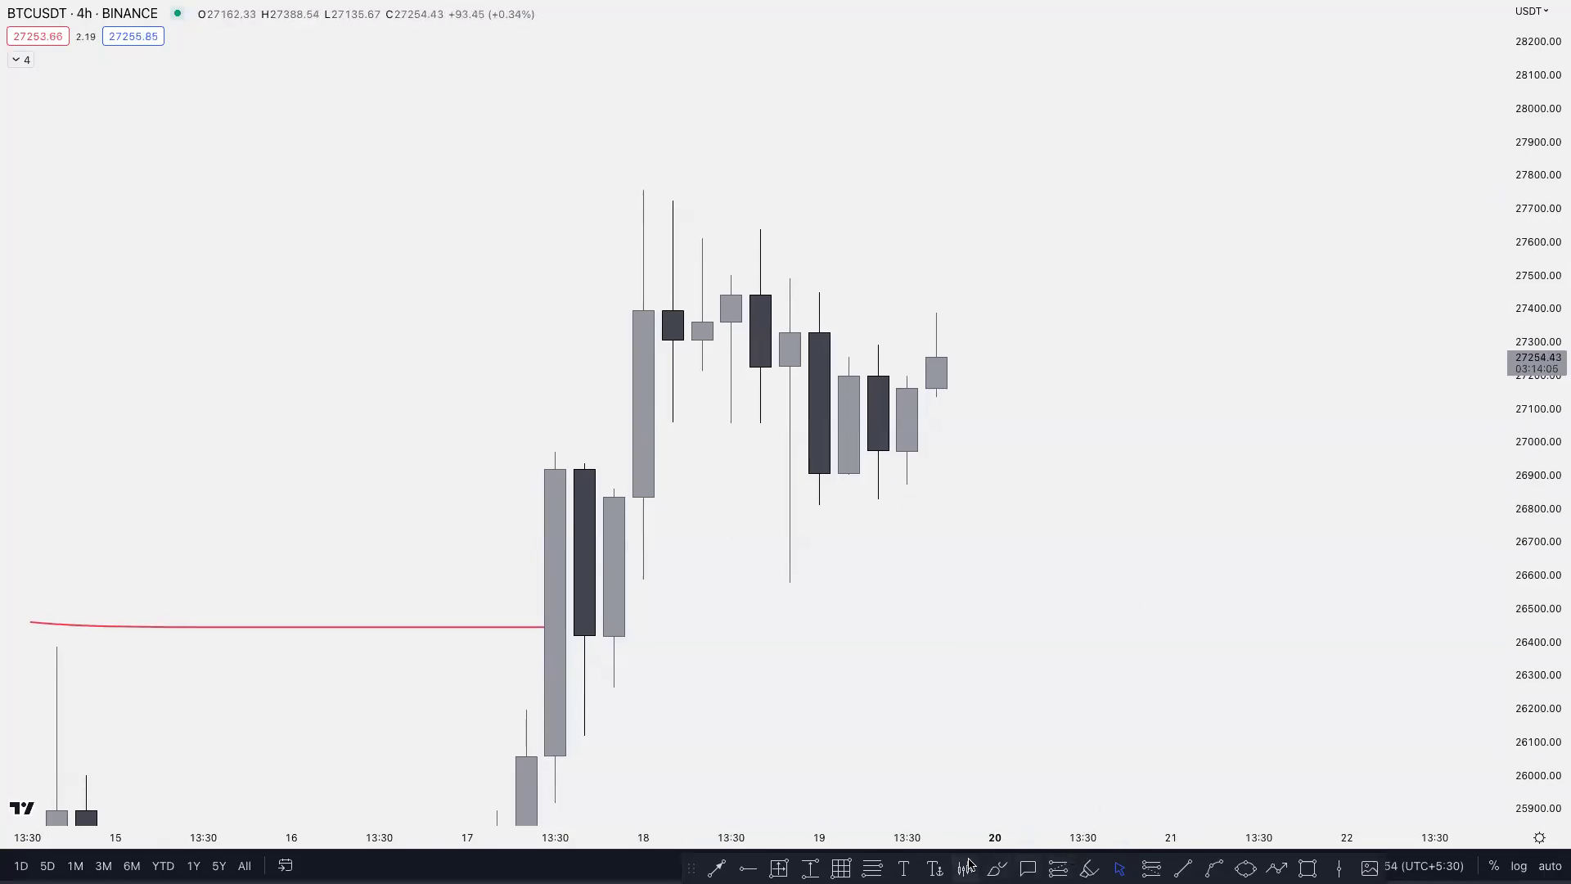
{"action": "left_click", "coordinate": [996, 867]}
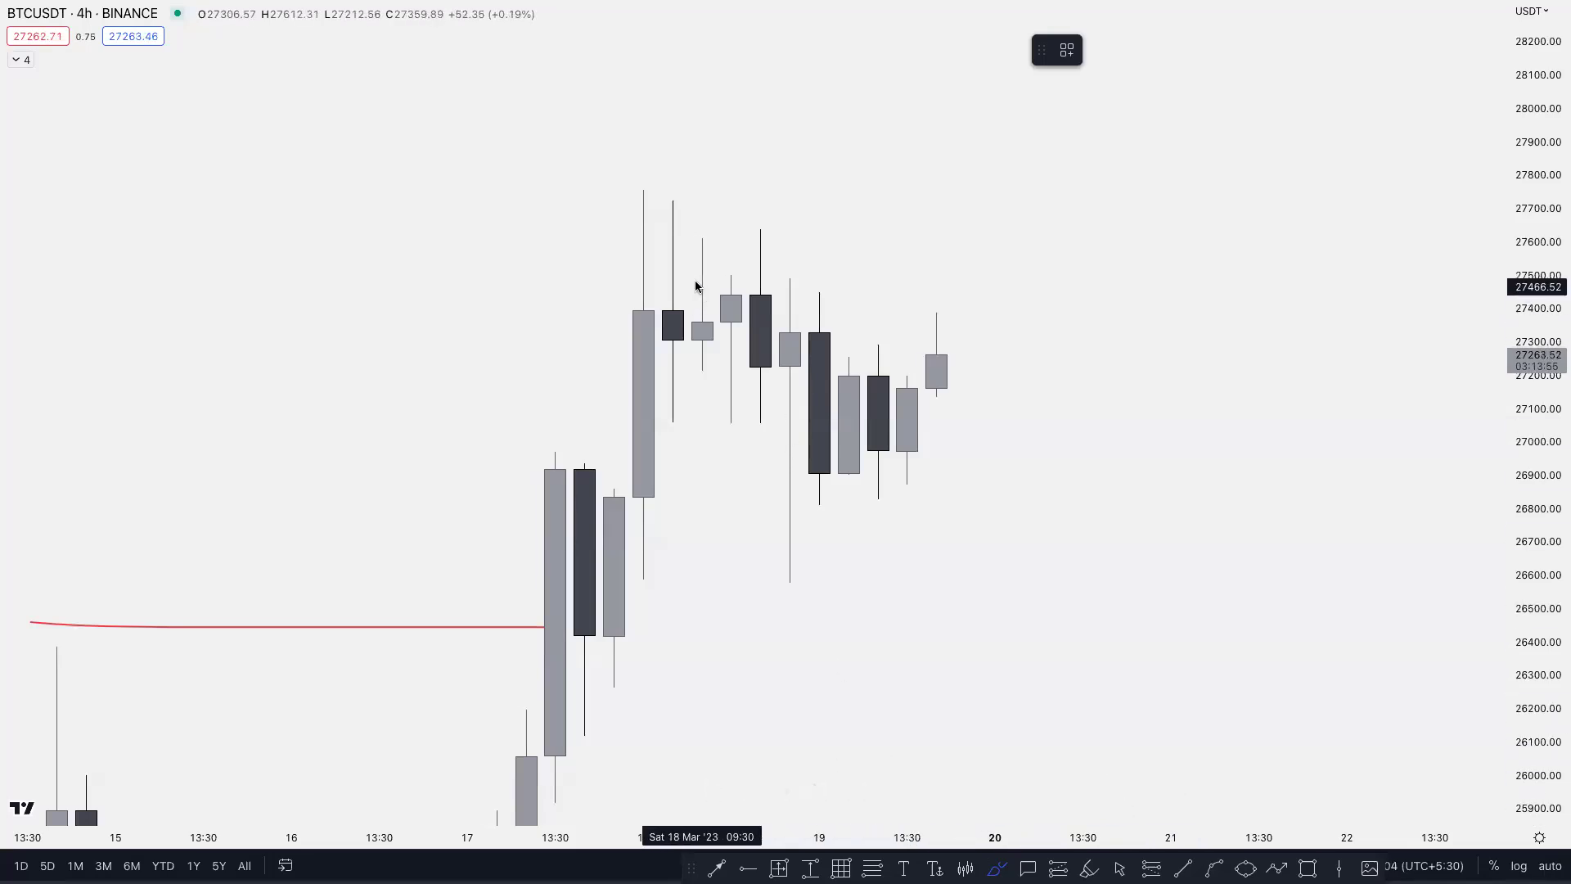
{"action": "left_click_drag", "start_coordinate": [704, 239], "coordinate": [760, 237]}
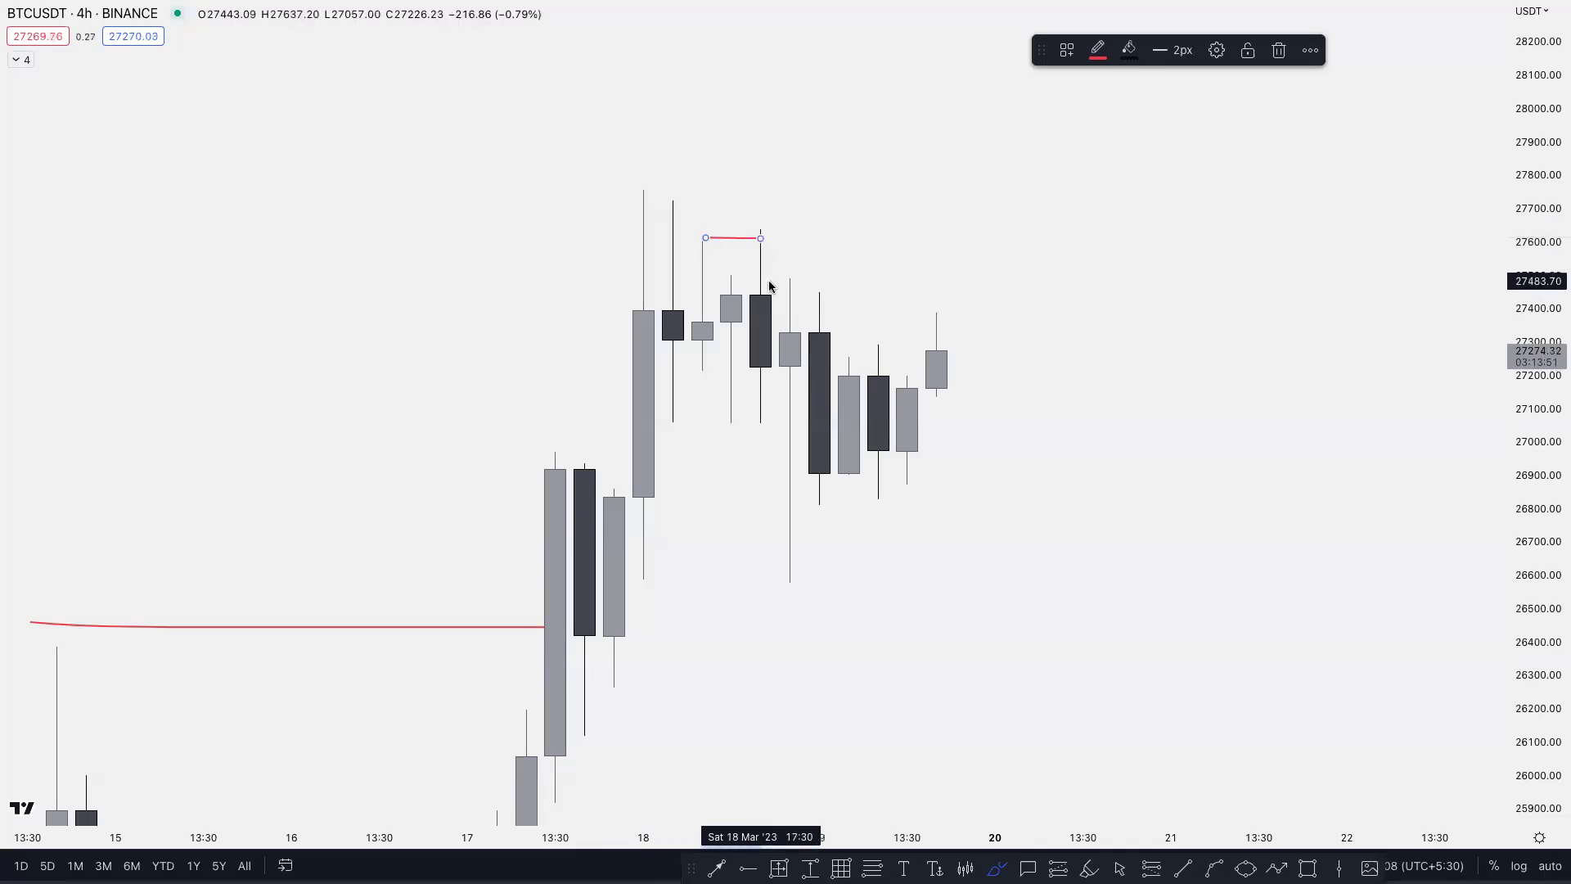
{"action": "left_click", "coordinate": [1013, 315]}
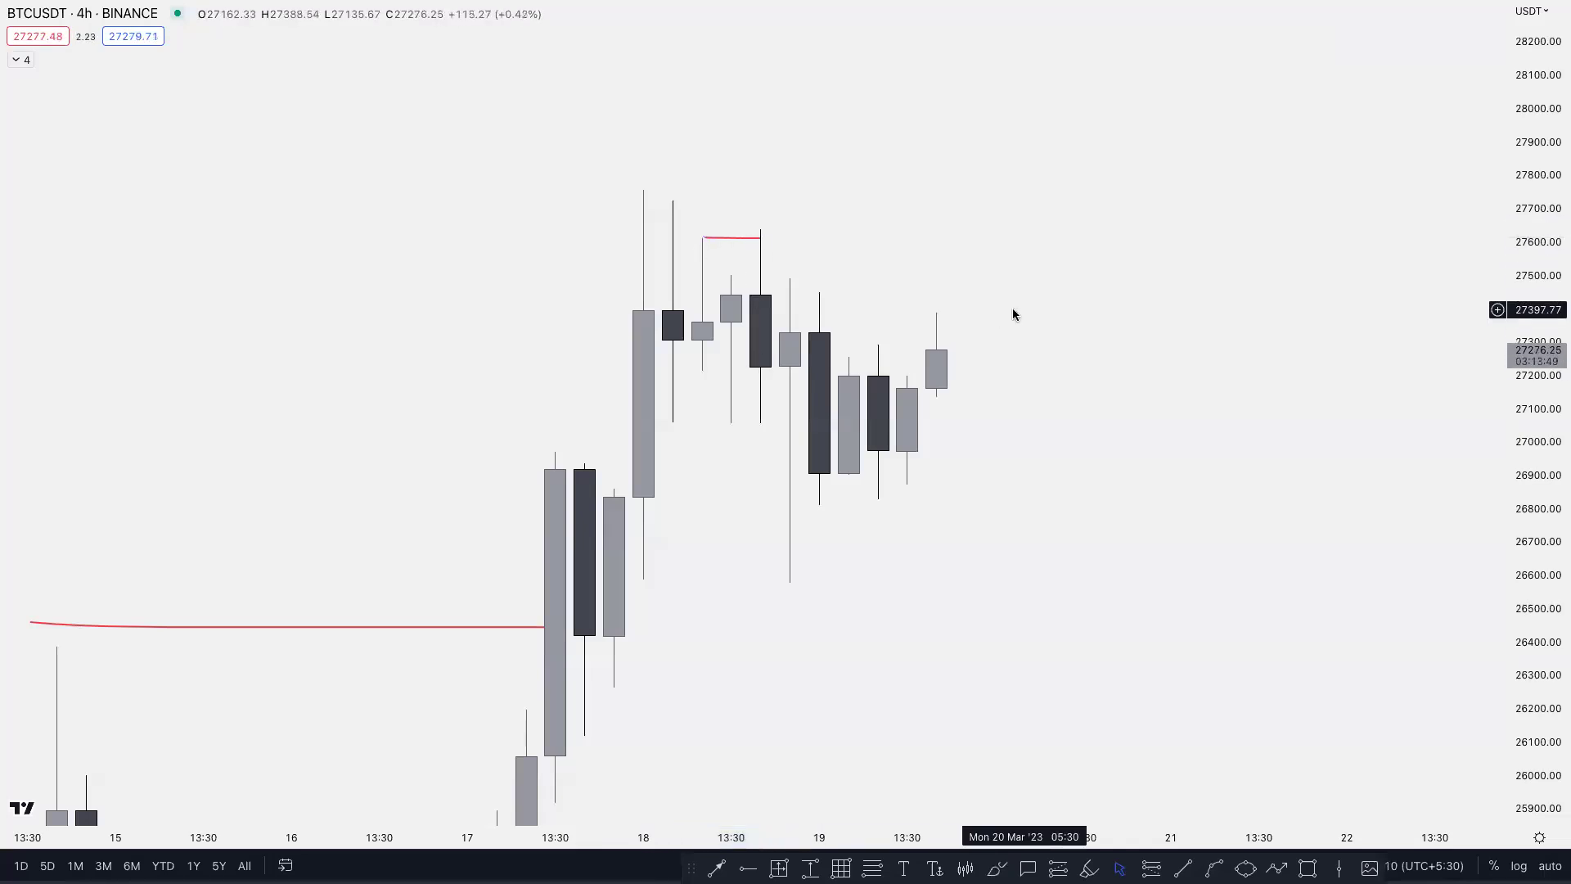
{"action": "key", "text": "ctrl+z"}
Draw a horizontal trend line at 27612.31 from the 18 March 09:30 candle's high to the 17:30 candle, and label it x
{"action": "left_click", "coordinate": [1182, 867]}
{"action": "left_click", "coordinate": [702, 239]}
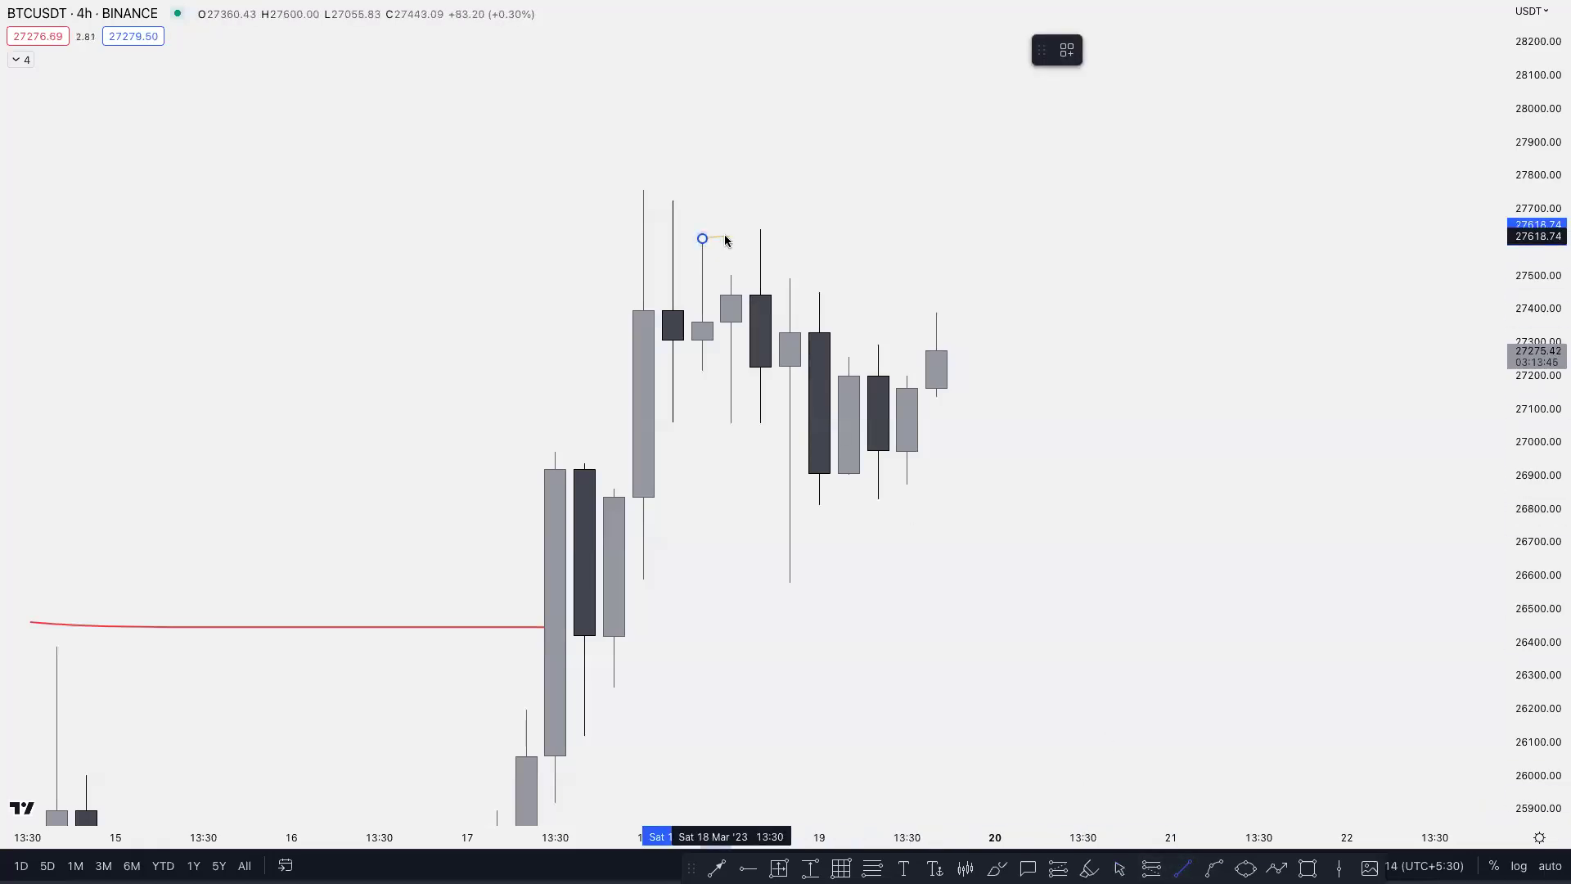
{"action": "left_click", "coordinate": [760, 238]}
{"action": "left_click", "coordinate": [944, 200]}
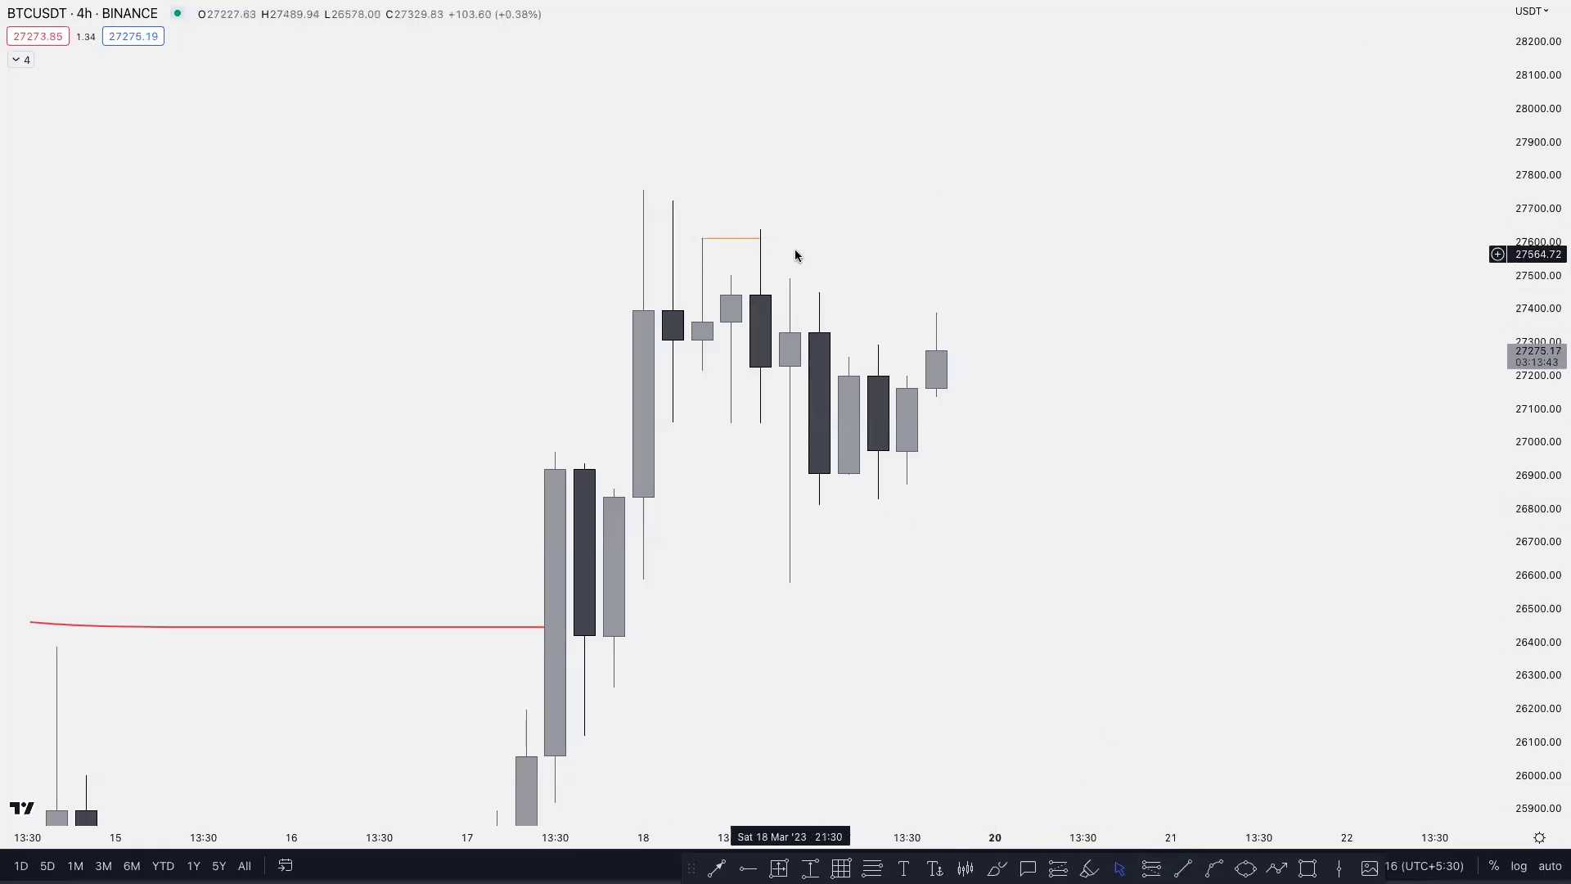
{"action": "double_click", "coordinate": [757, 239]}
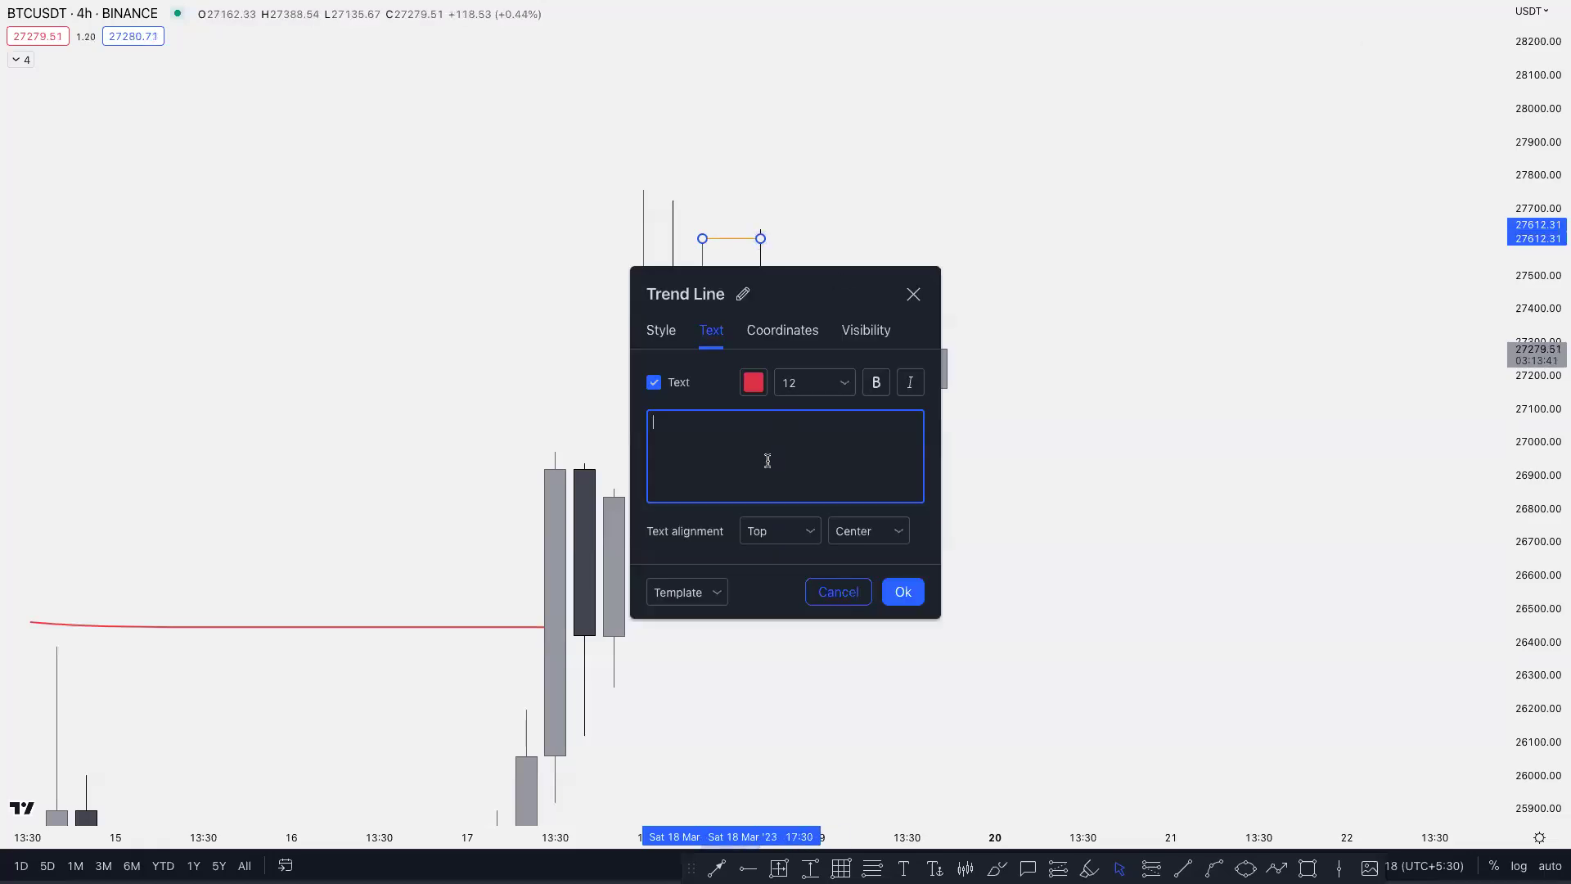
{"action": "left_click", "coordinate": [901, 593]}
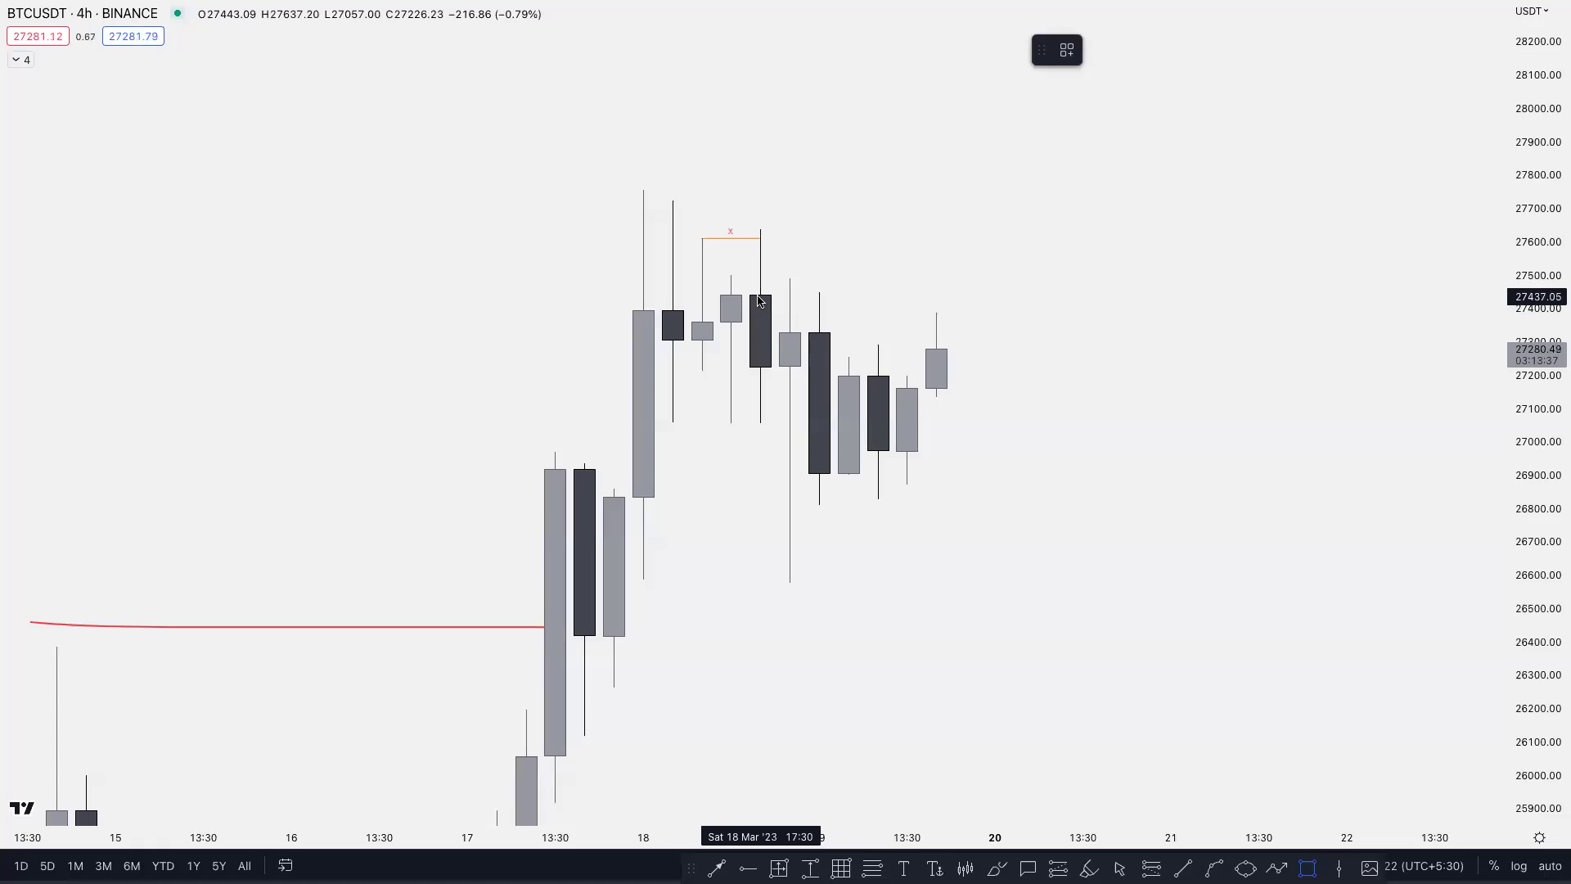
Shade the 18 March 17:30 candle's upper wick with a rectangle, and draw horizontal lines forward from the 21:30 candle's high and low
{"action": "mouse_move", "coordinate": [761, 296]}
{"action": "left_mouse_down"}
{"action": "mouse_move", "coordinate": [761, 229]}
{"action": "mouse_move", "coordinate": [790, 262]}
{"action": "left_mouse_up"}
{"action": "left_click", "coordinate": [1009, 209]}
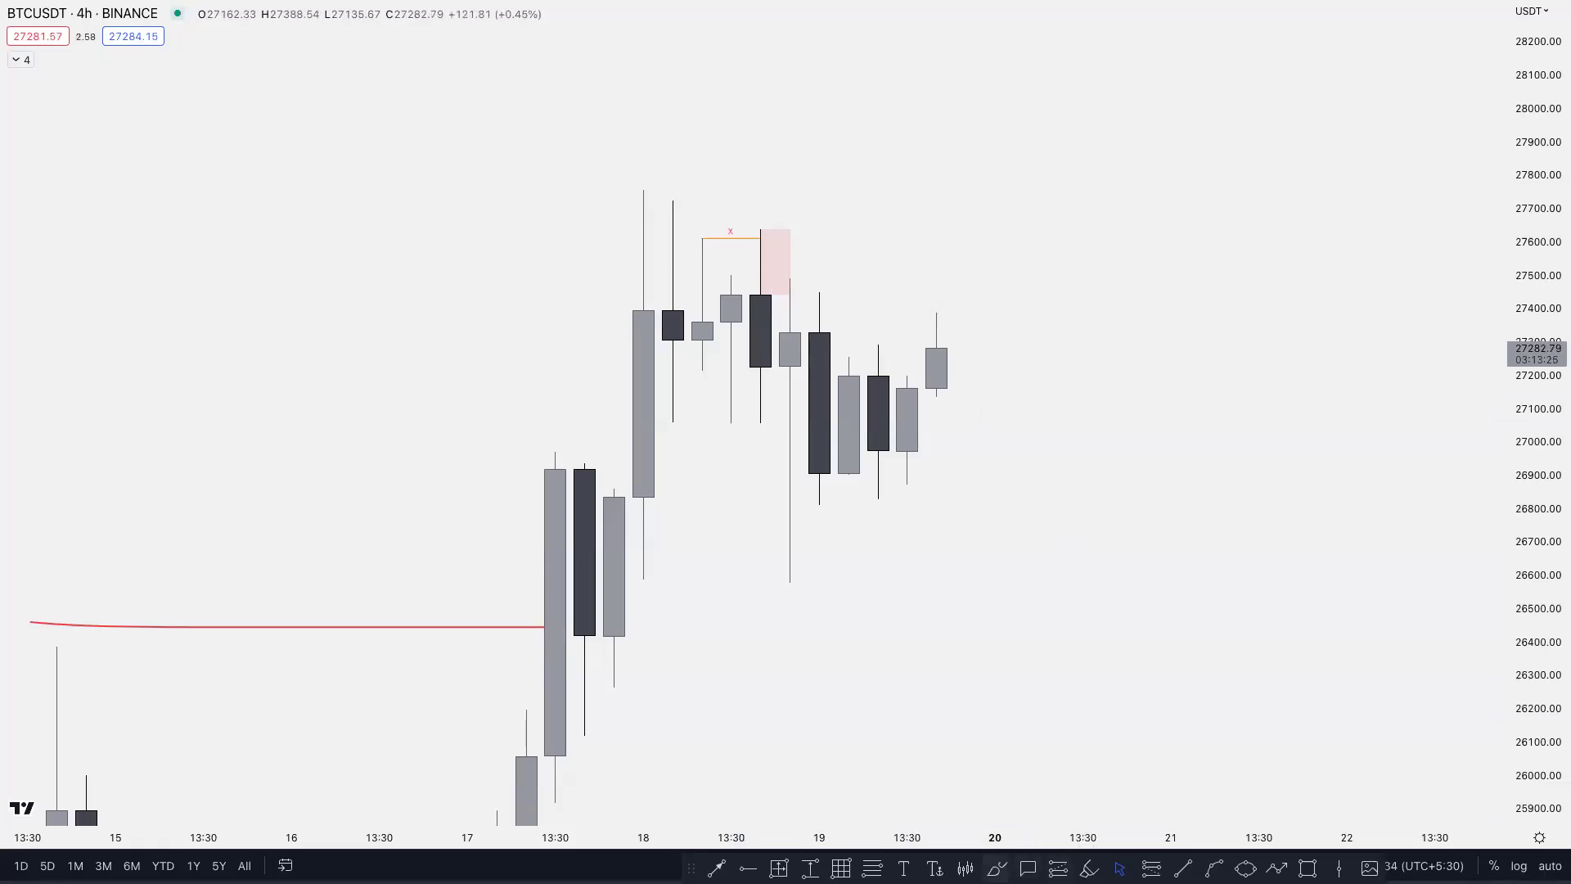
{"action": "left_click", "coordinate": [1182, 868]}
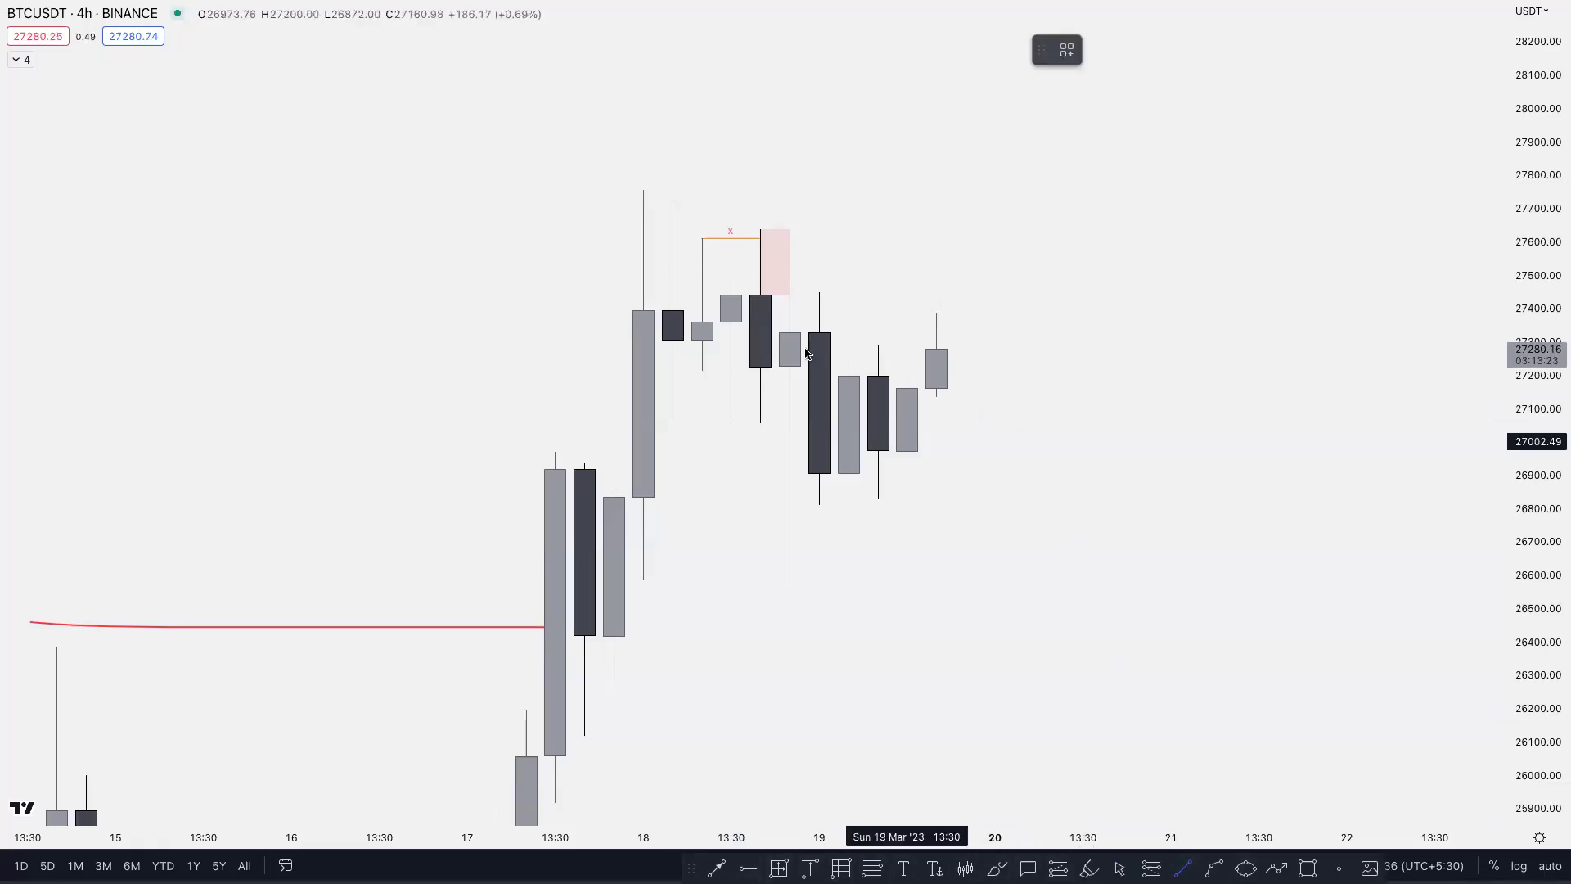
{"action": "left_click", "coordinate": [790, 283]}
{"action": "left_click", "coordinate": [995, 278]}
{"action": "left_click", "coordinate": [789, 587]}
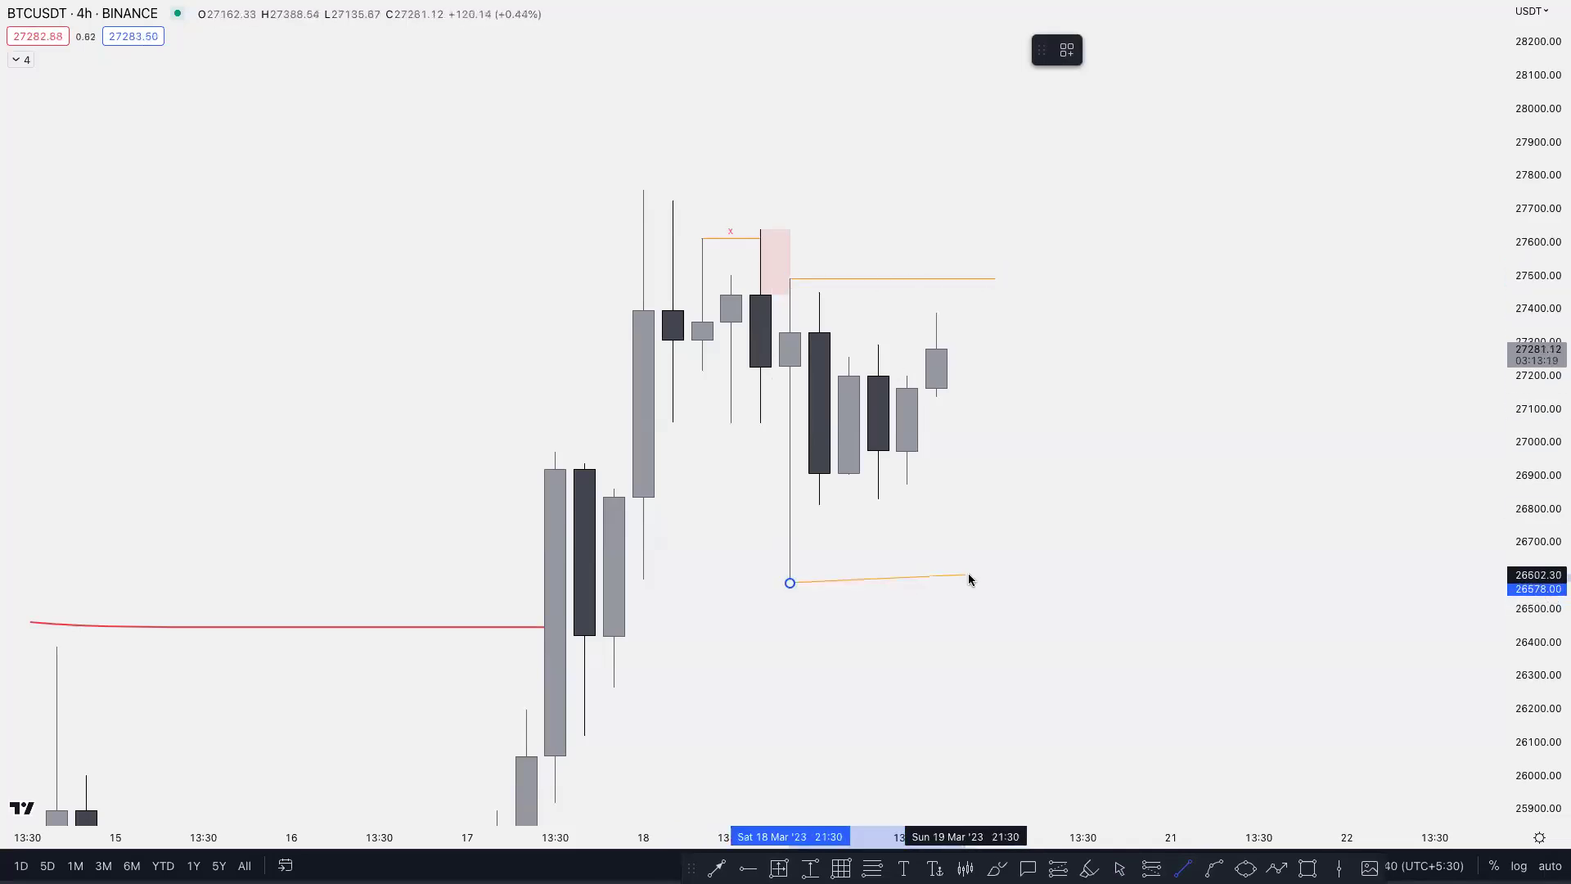
{"action": "left_click", "coordinate": [995, 582]}
{"action": "left_click", "coordinate": [905, 361]}
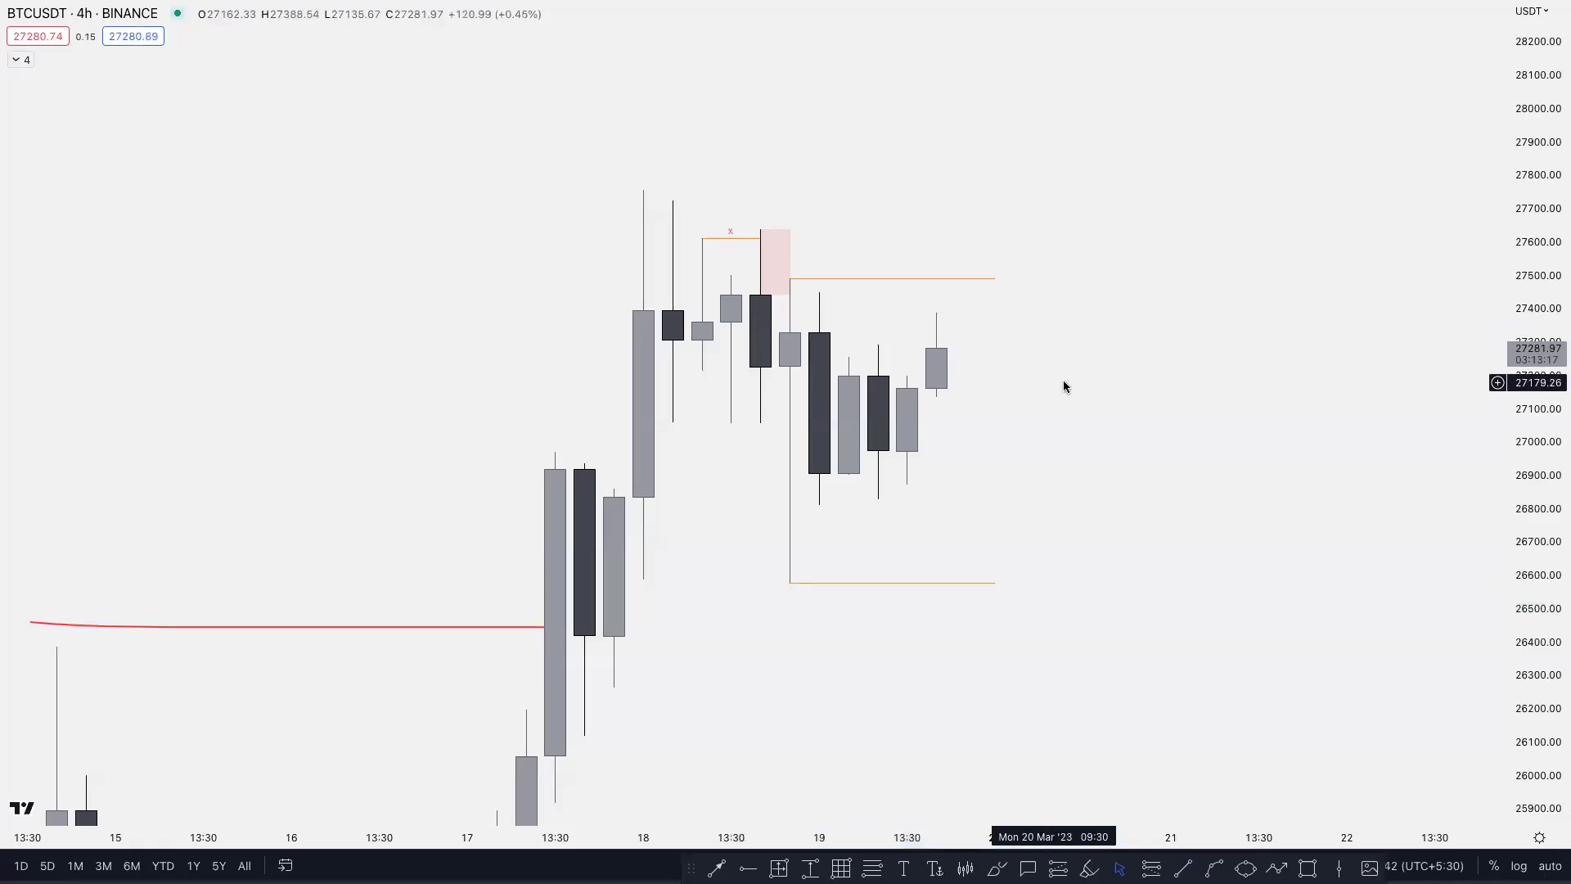
{"action": "left_click", "coordinate": [997, 867]}
{"action": "mouse_move", "coordinate": [819, 328]}
{"action": "left_mouse_down"}
{"action": "mouse_move", "coordinate": [827, 360]}
{"action": "mouse_move", "coordinate": [968, 414]}
{"action": "mouse_move", "coordinate": [995, 532]}
{"action": "left_mouse_up"}
{"action": "left_click_drag", "start_coordinate": [791, 275], "coordinate": [819, 274]}
{"action": "left_click", "coordinate": [790, 585]}
{"action": "key", "text": "ctrl+z"}
{"action": "key", "text": "ctrl+z"}
{"action": "key", "text": "ctrl+z"}
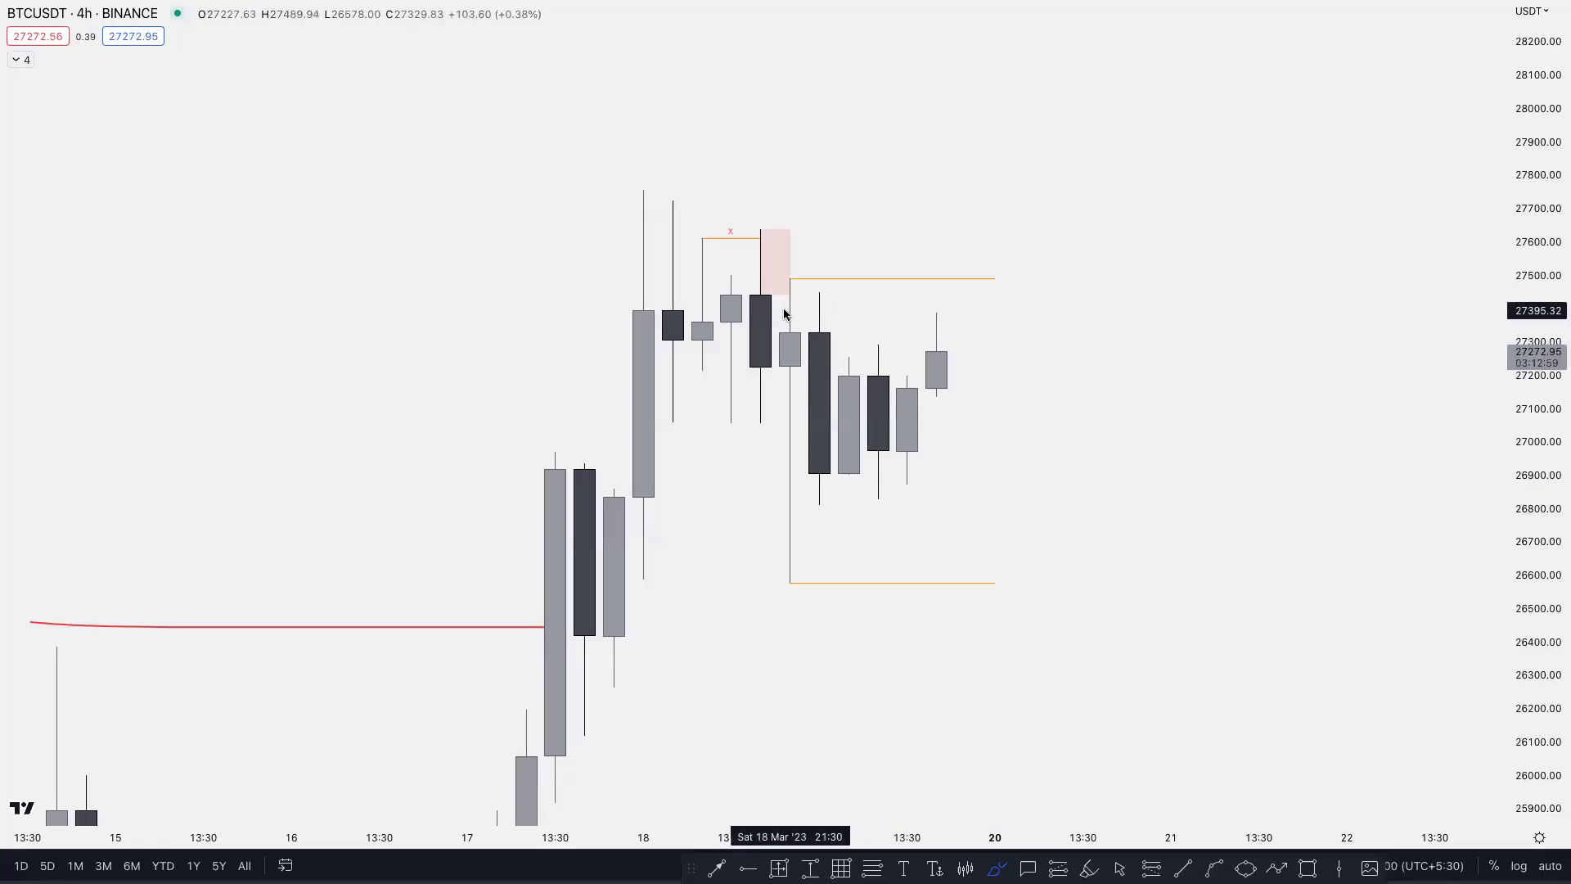
{"action": "left_click_drag", "start_coordinate": [618, 185], "coordinate": [703, 188]}
{"action": "key", "text": "Delete"}
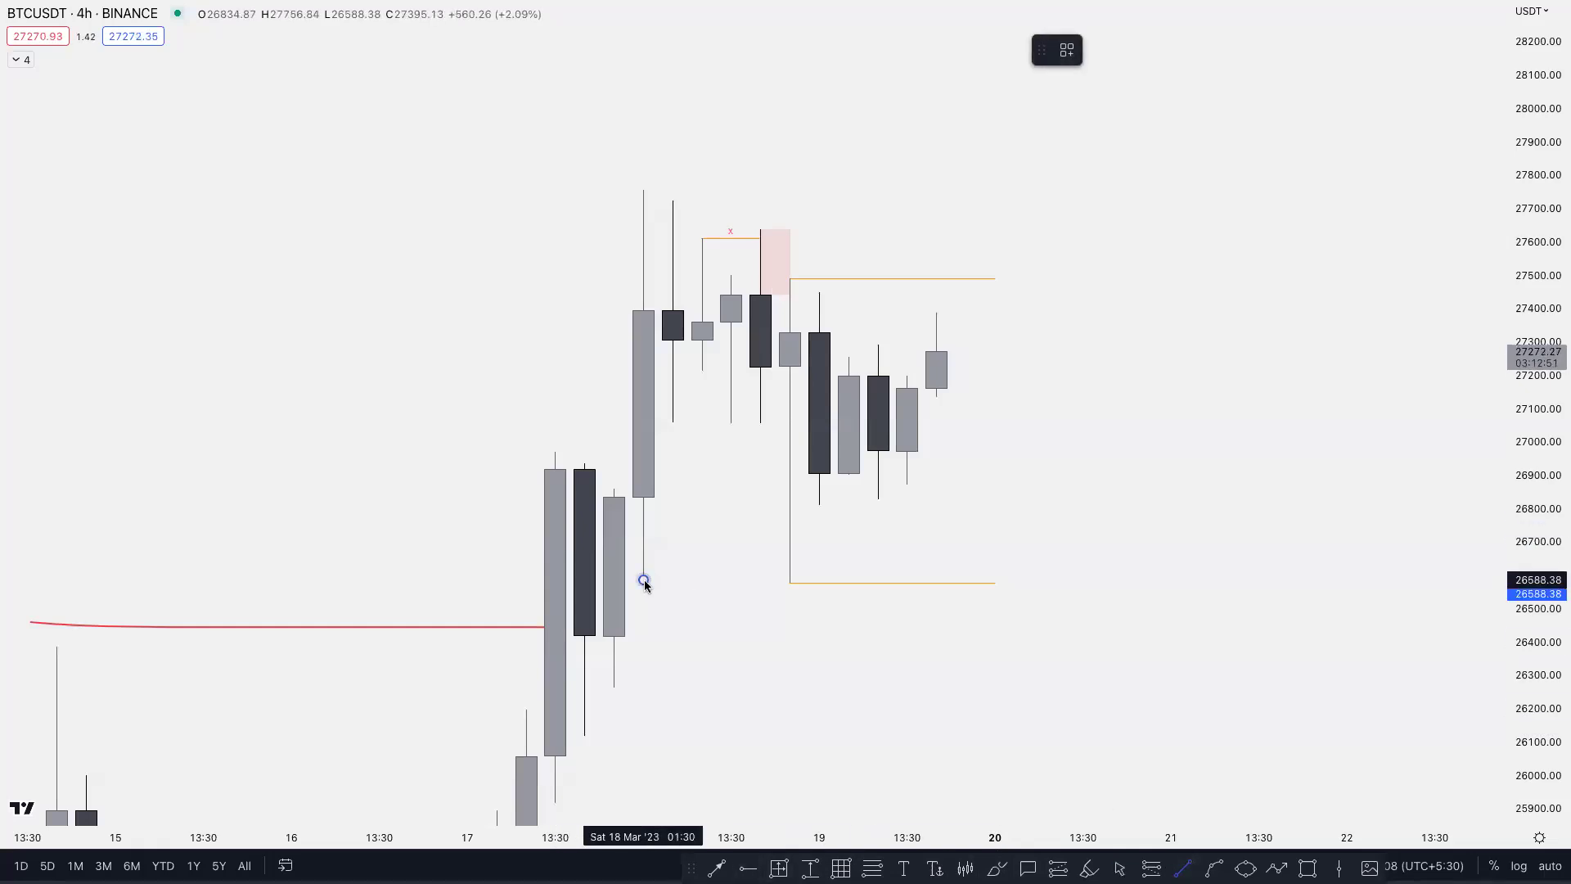
Draw a red line at 26588.38 from the 18 March 01:30 candle's low to the 21:30 candle, and put a shorter copy at its high
{"action": "left_click", "coordinate": [790, 580]}
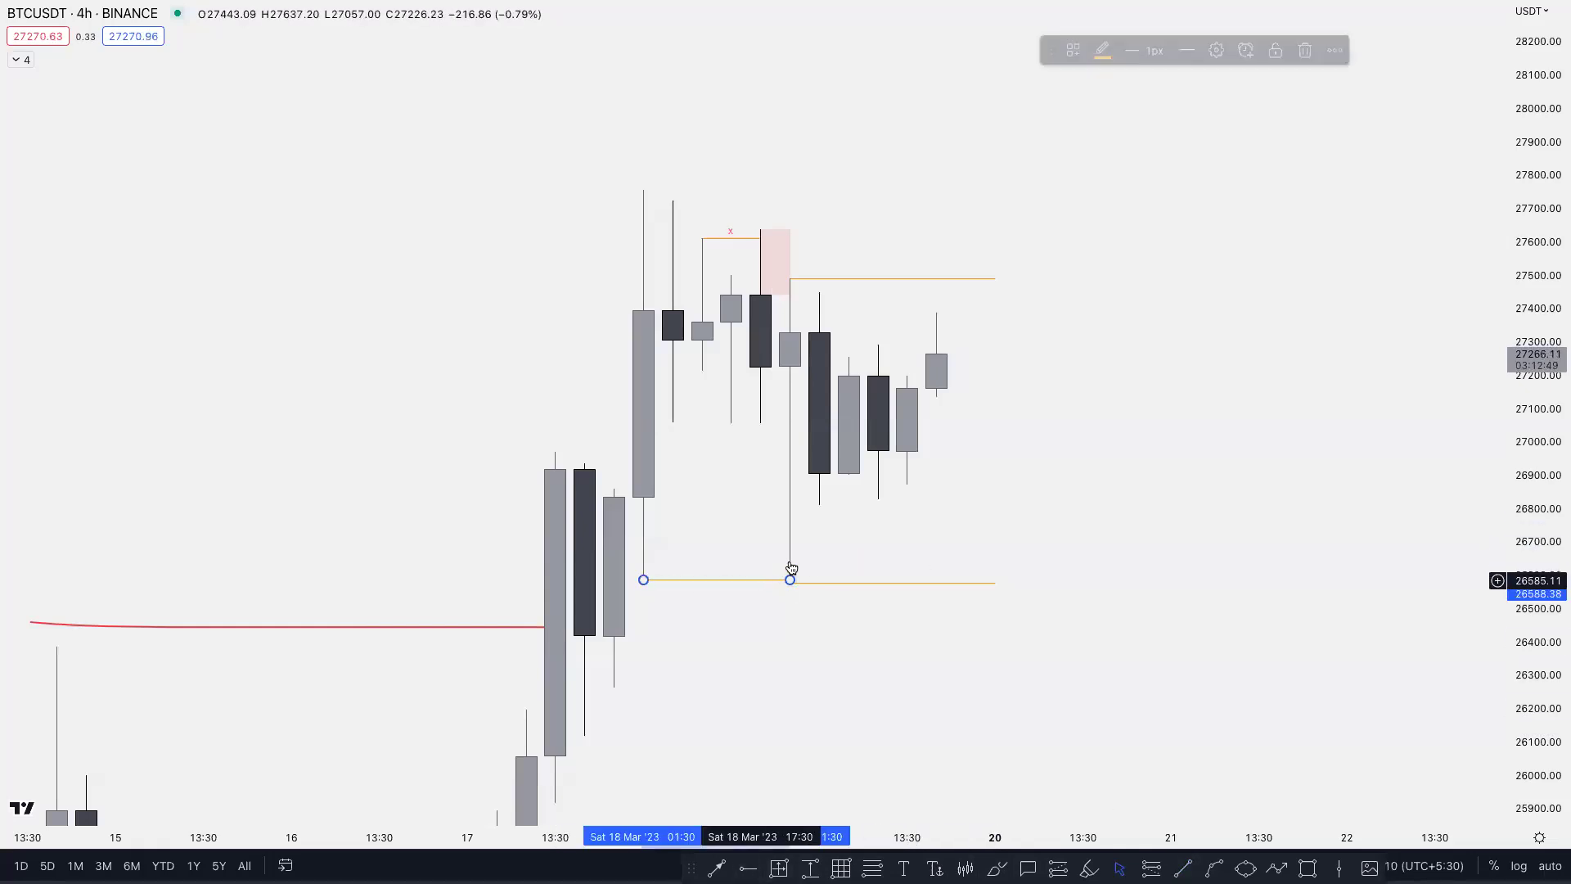
{"action": "left_click", "coordinate": [1101, 51]}
{"action": "left_click", "coordinate": [1100, 106]}
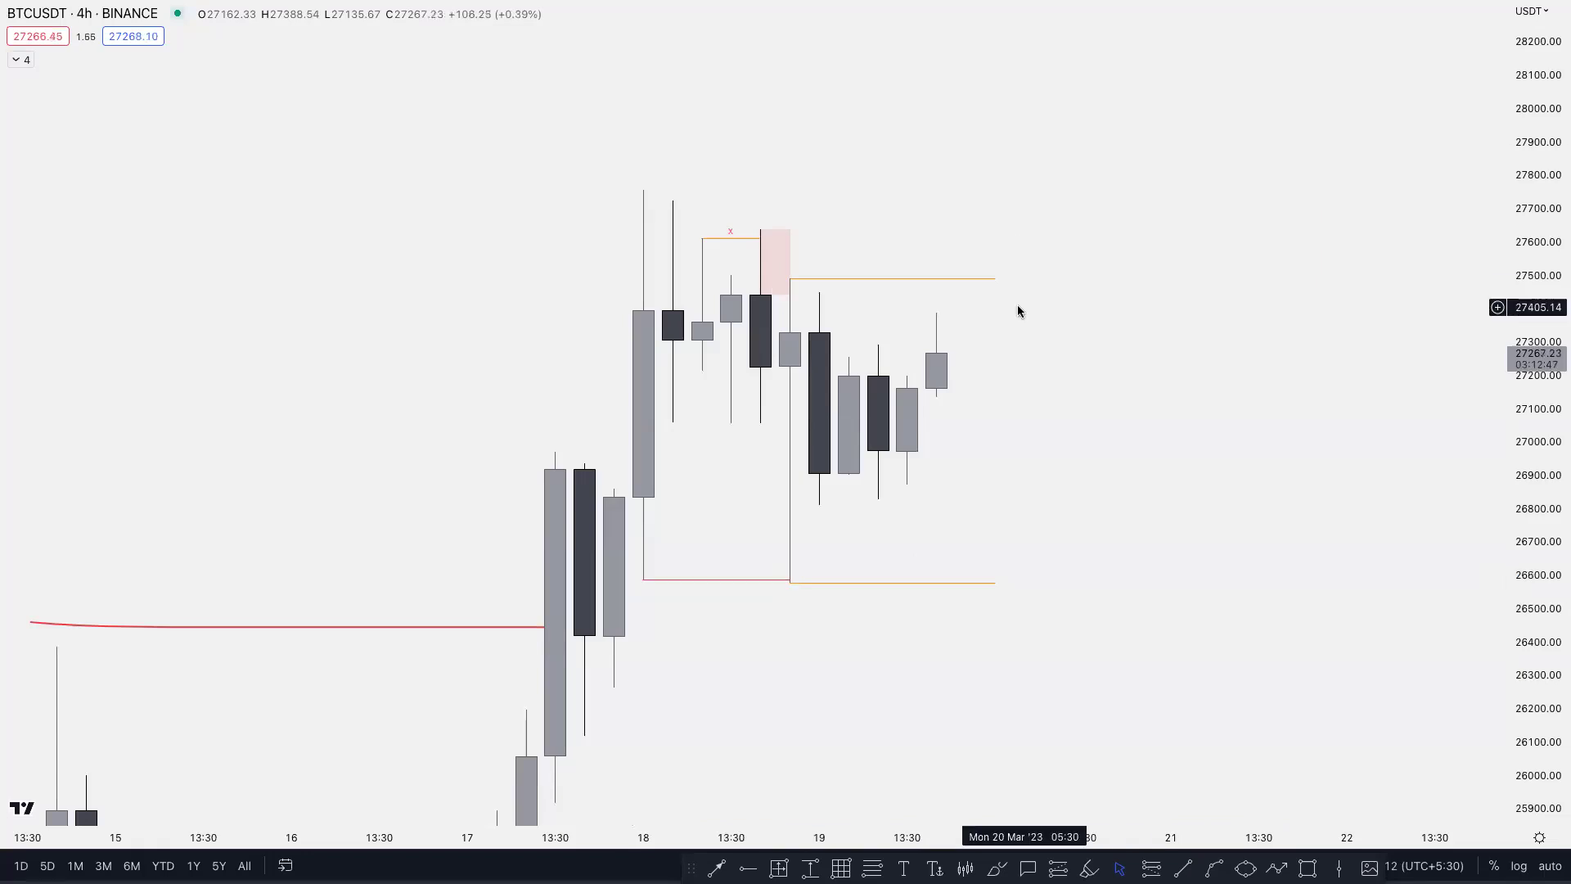
{"action": "left_click_drag", "start_coordinate": [789, 579], "coordinate": [730, 203]}
{"action": "left_click", "coordinate": [785, 182]}
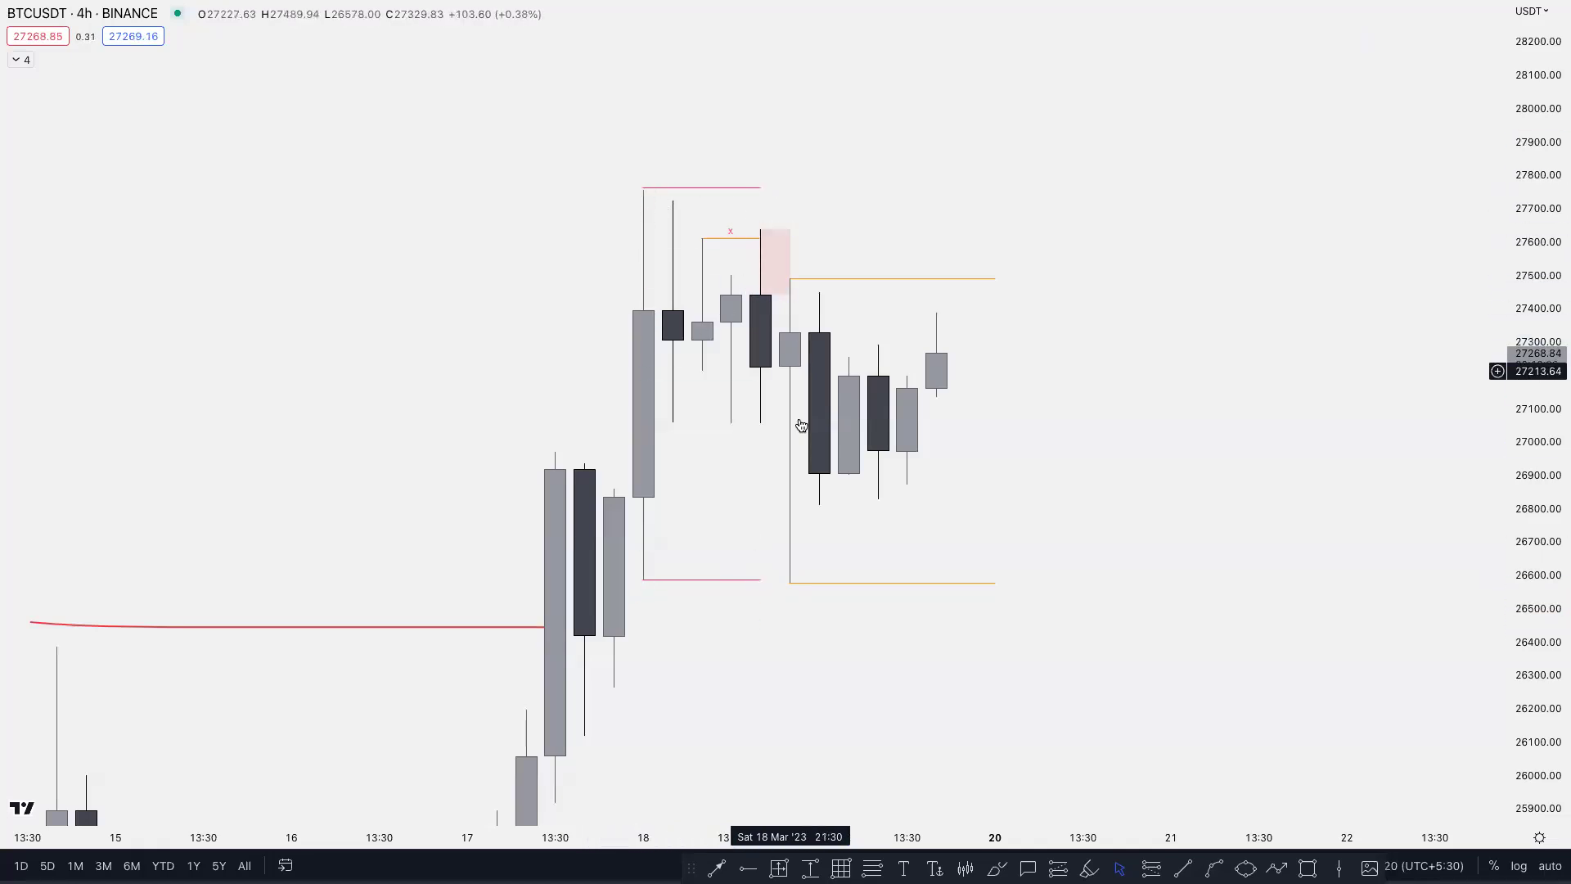
{"action": "left_click_drag", "start_coordinate": [760, 580], "coordinate": [787, 576]}
{"action": "left_click", "coordinate": [779, 568]}
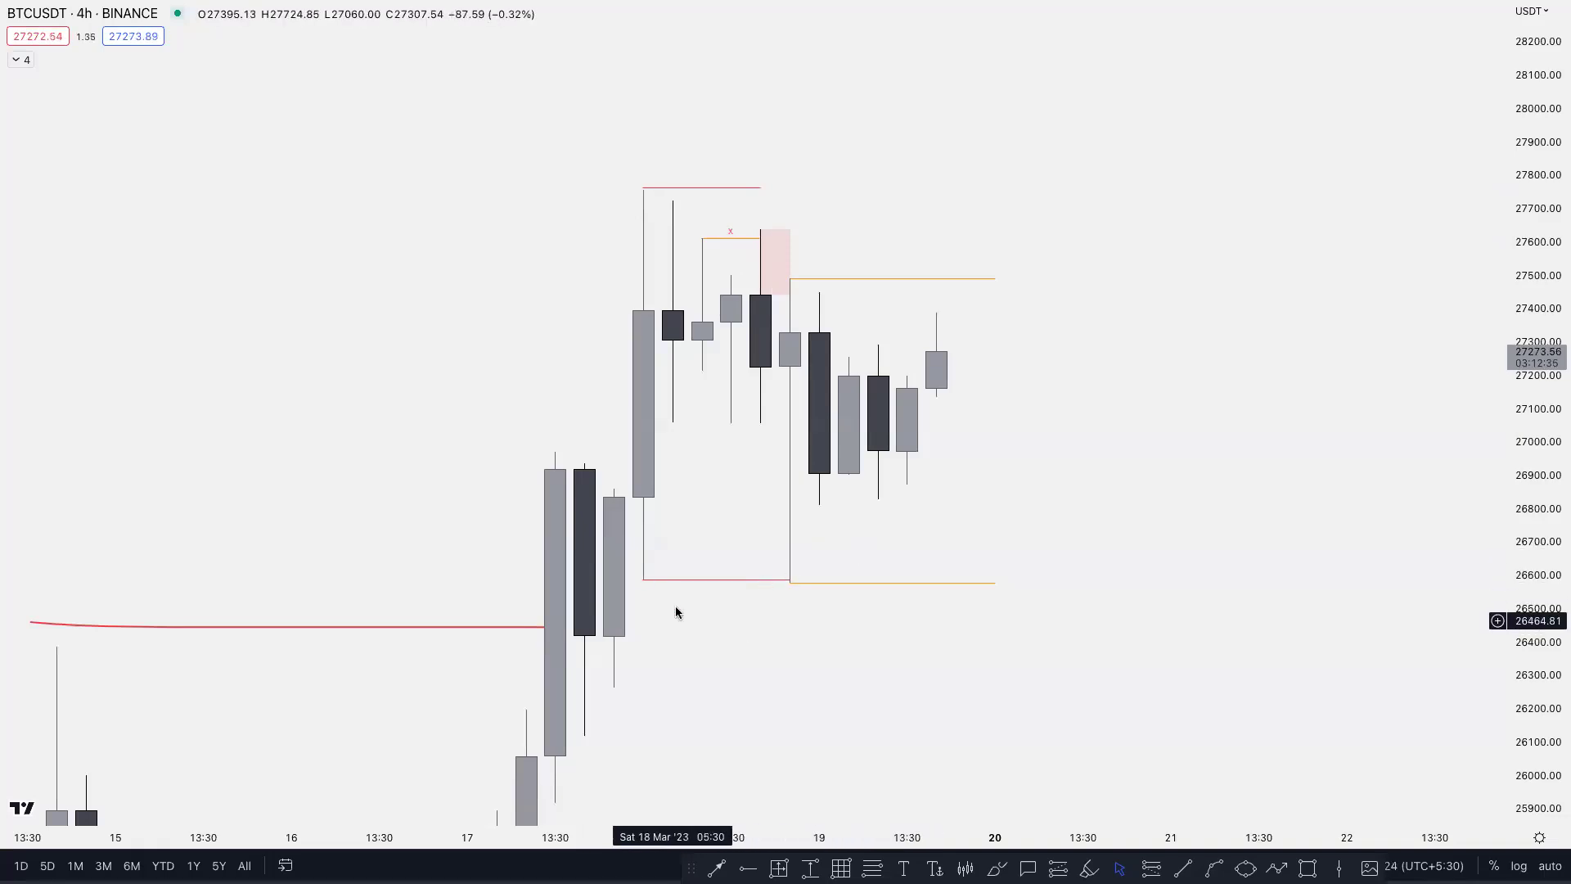
Shade the 18 March 21:30 candle's lower wick with a one-candle-wide rectangle from 27233.28 down to about 26578
{"action": "left_click", "coordinate": [1303, 866]}
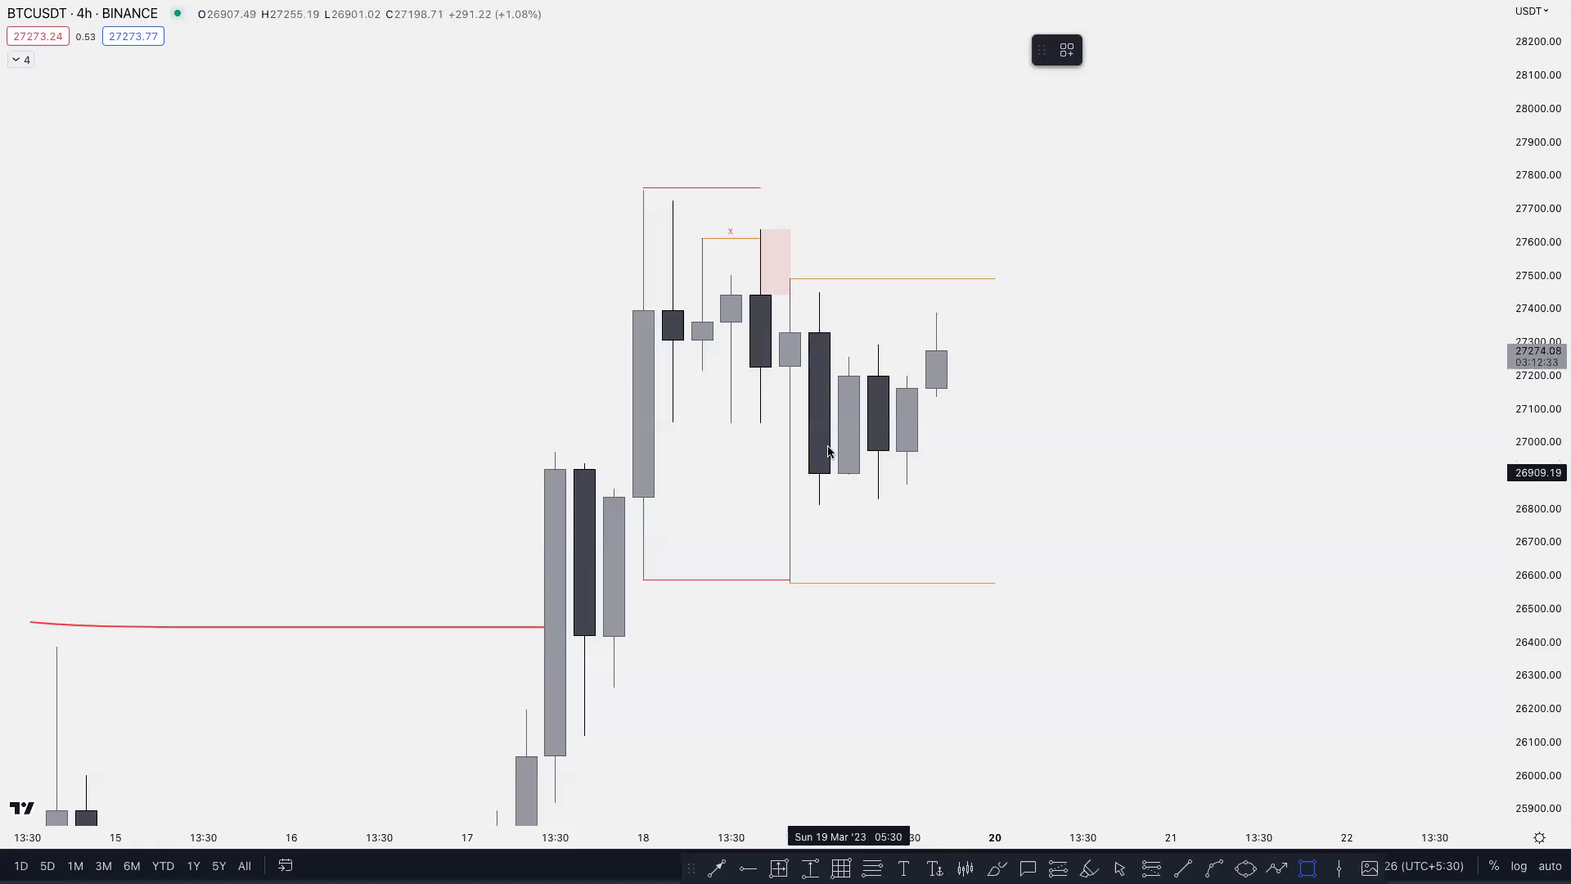
{"action": "left_click", "coordinate": [789, 364]}
{"action": "left_click", "coordinate": [819, 581]}
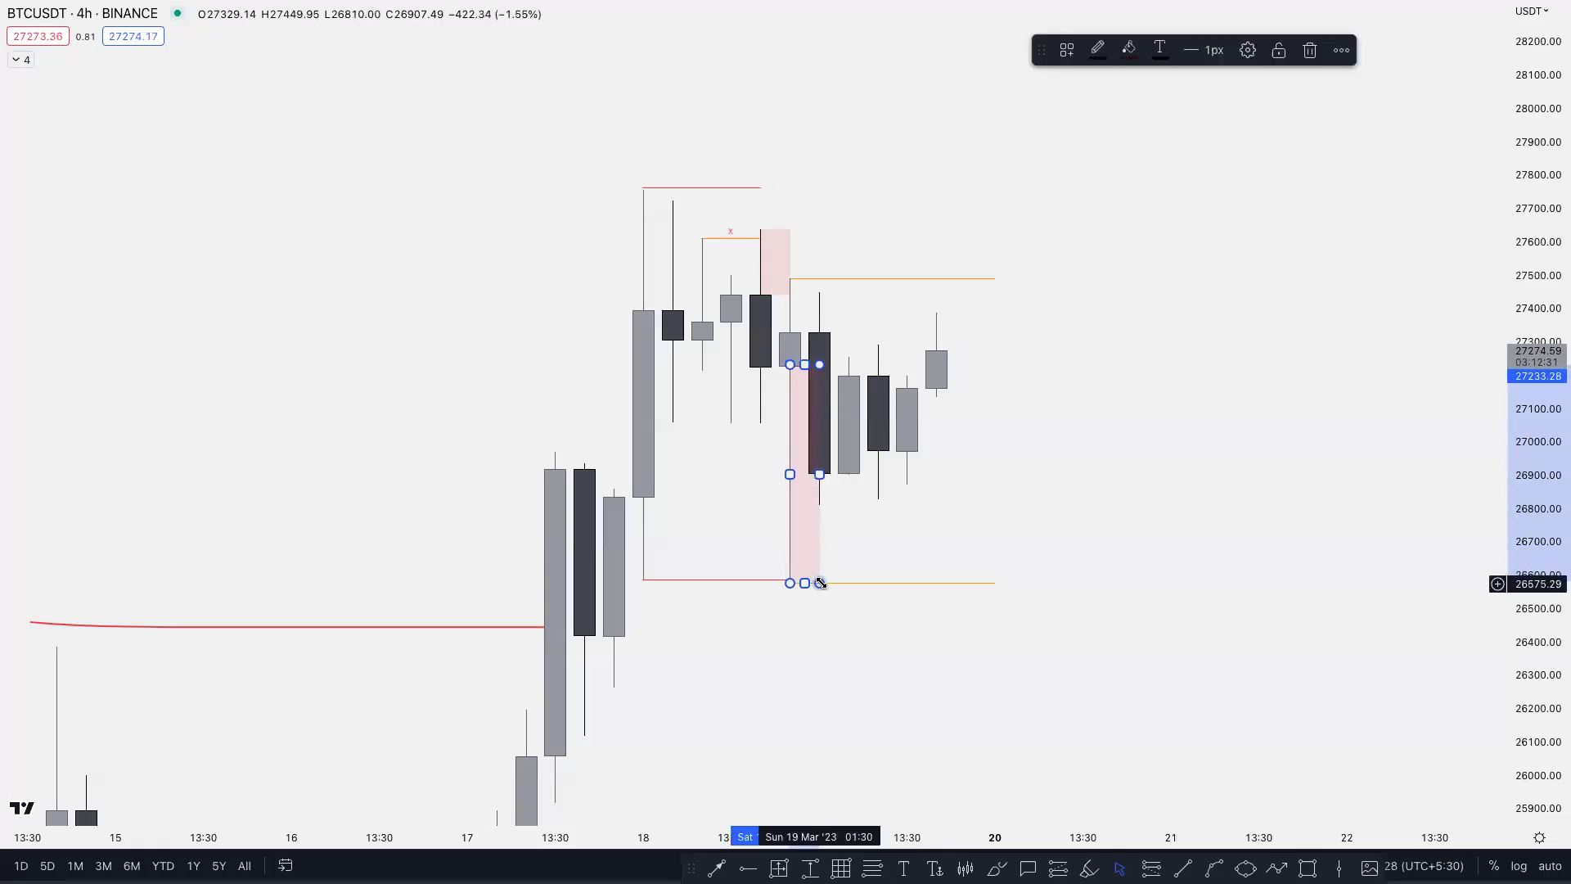
{"action": "left_click", "coordinate": [1043, 501]}
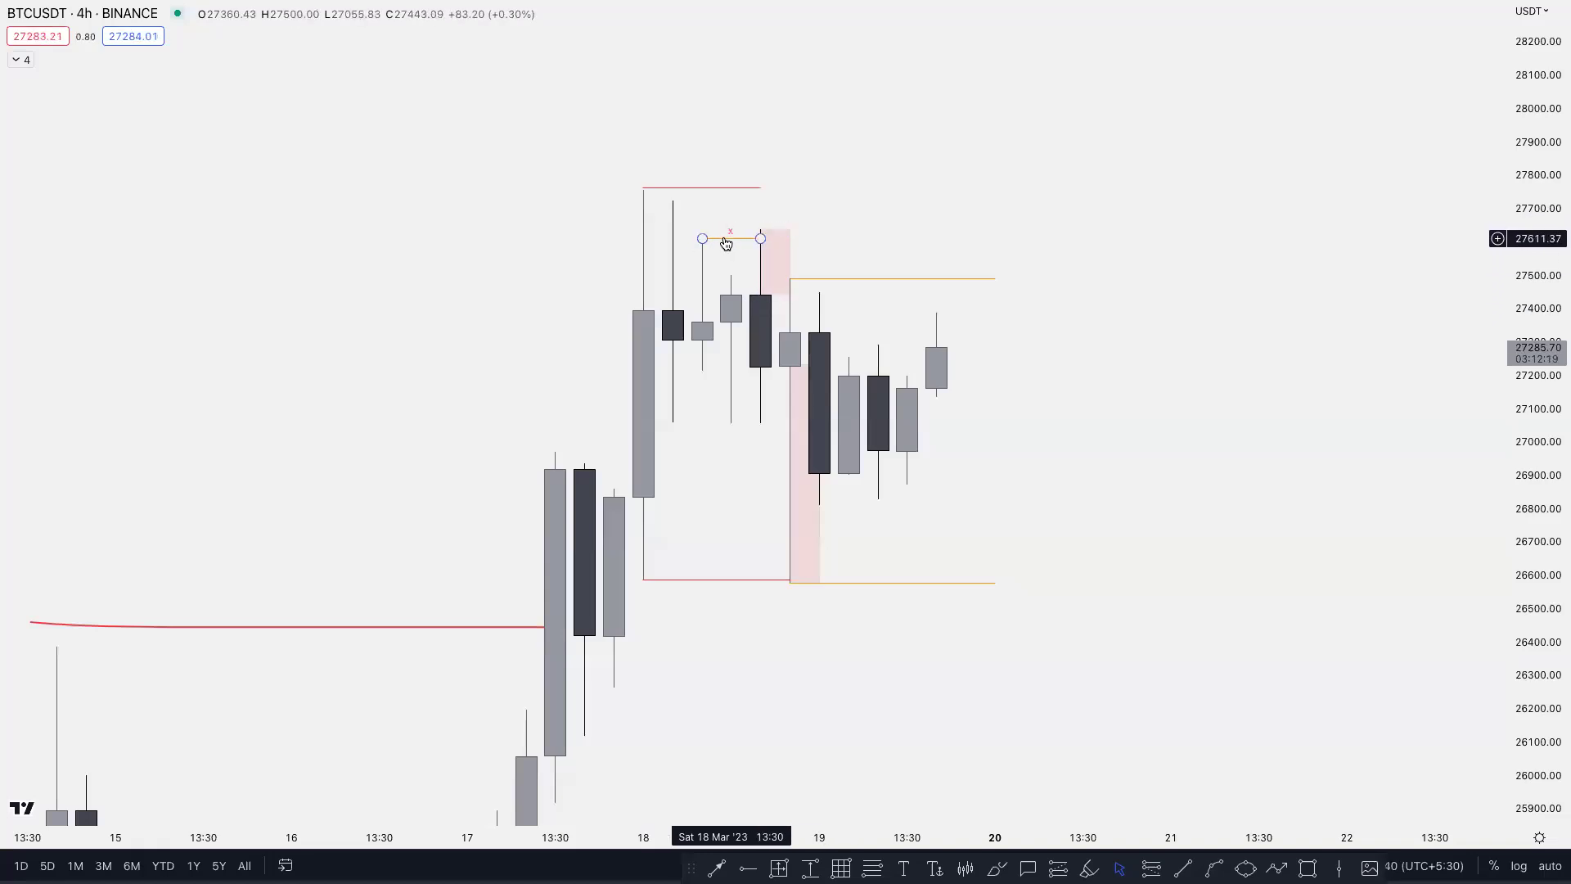
Move the line labelled x to 27506.74, spanning from the 18 March 13:30 candle's high to the 17:30 candle
{"action": "left_click_drag", "start_coordinate": [726, 243], "coordinate": [761, 258]}
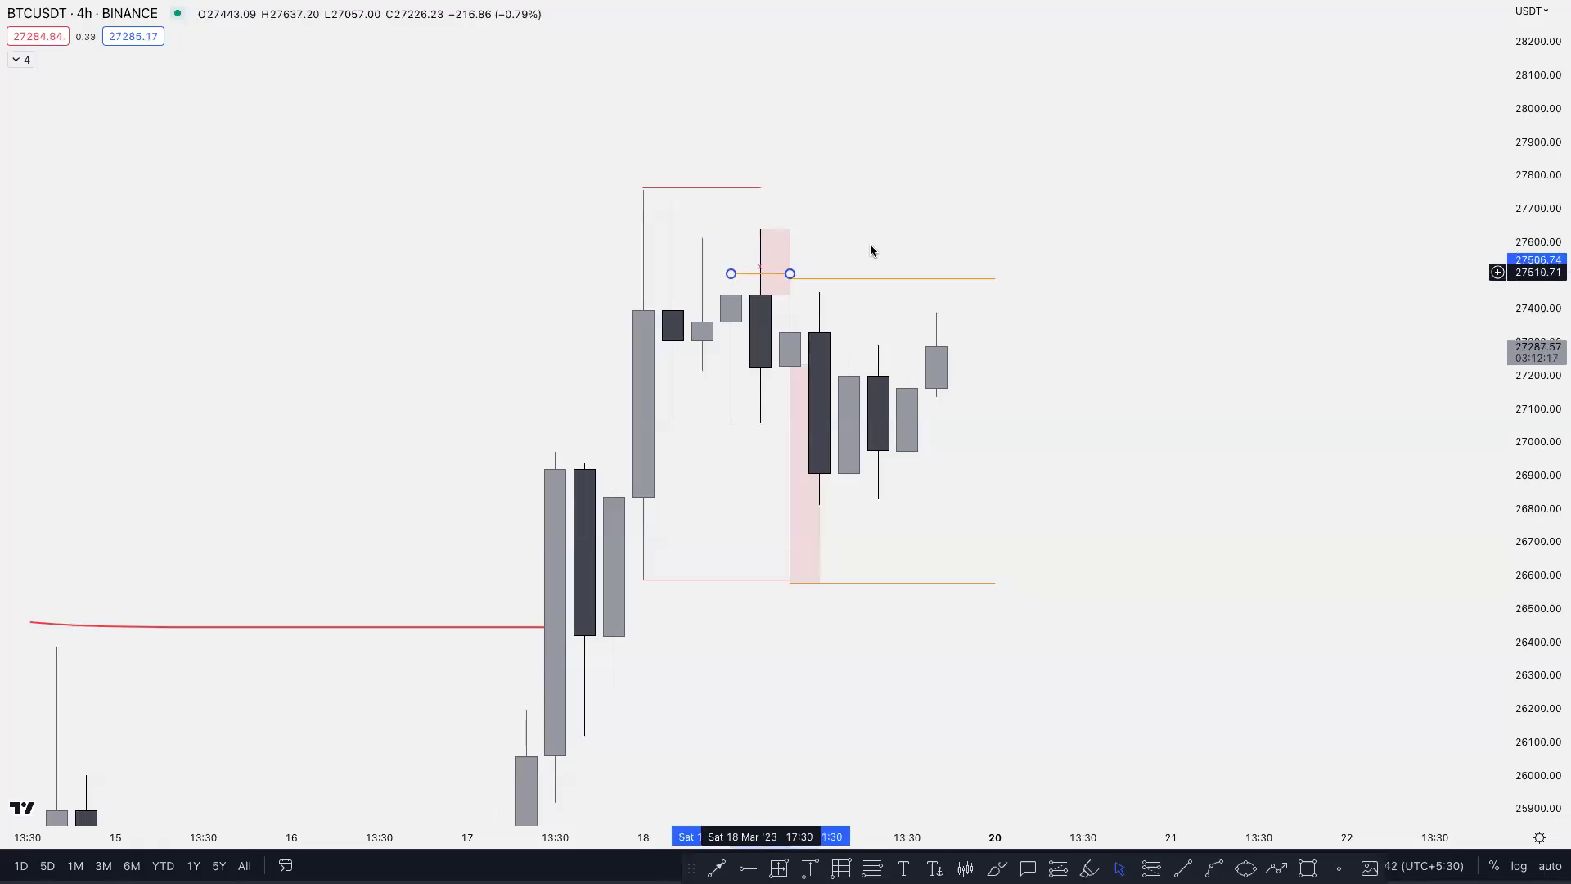
{"action": "left_click_drag", "start_coordinate": [790, 274], "coordinate": [763, 274]}
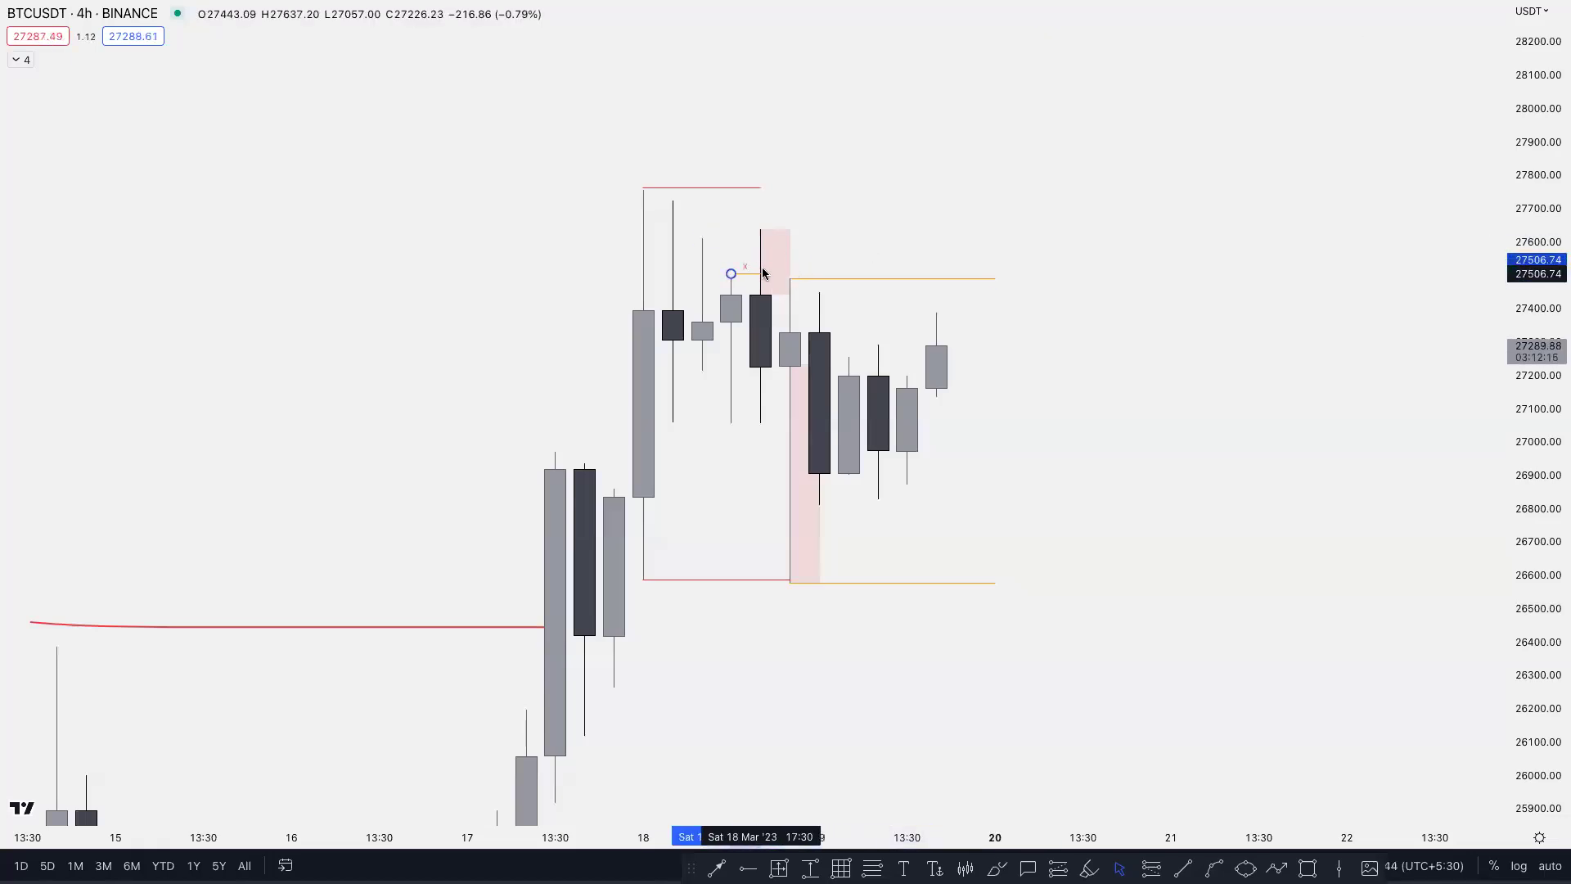
{"action": "left_click", "coordinate": [995, 245]}
{"action": "key", "text": "Escape"}
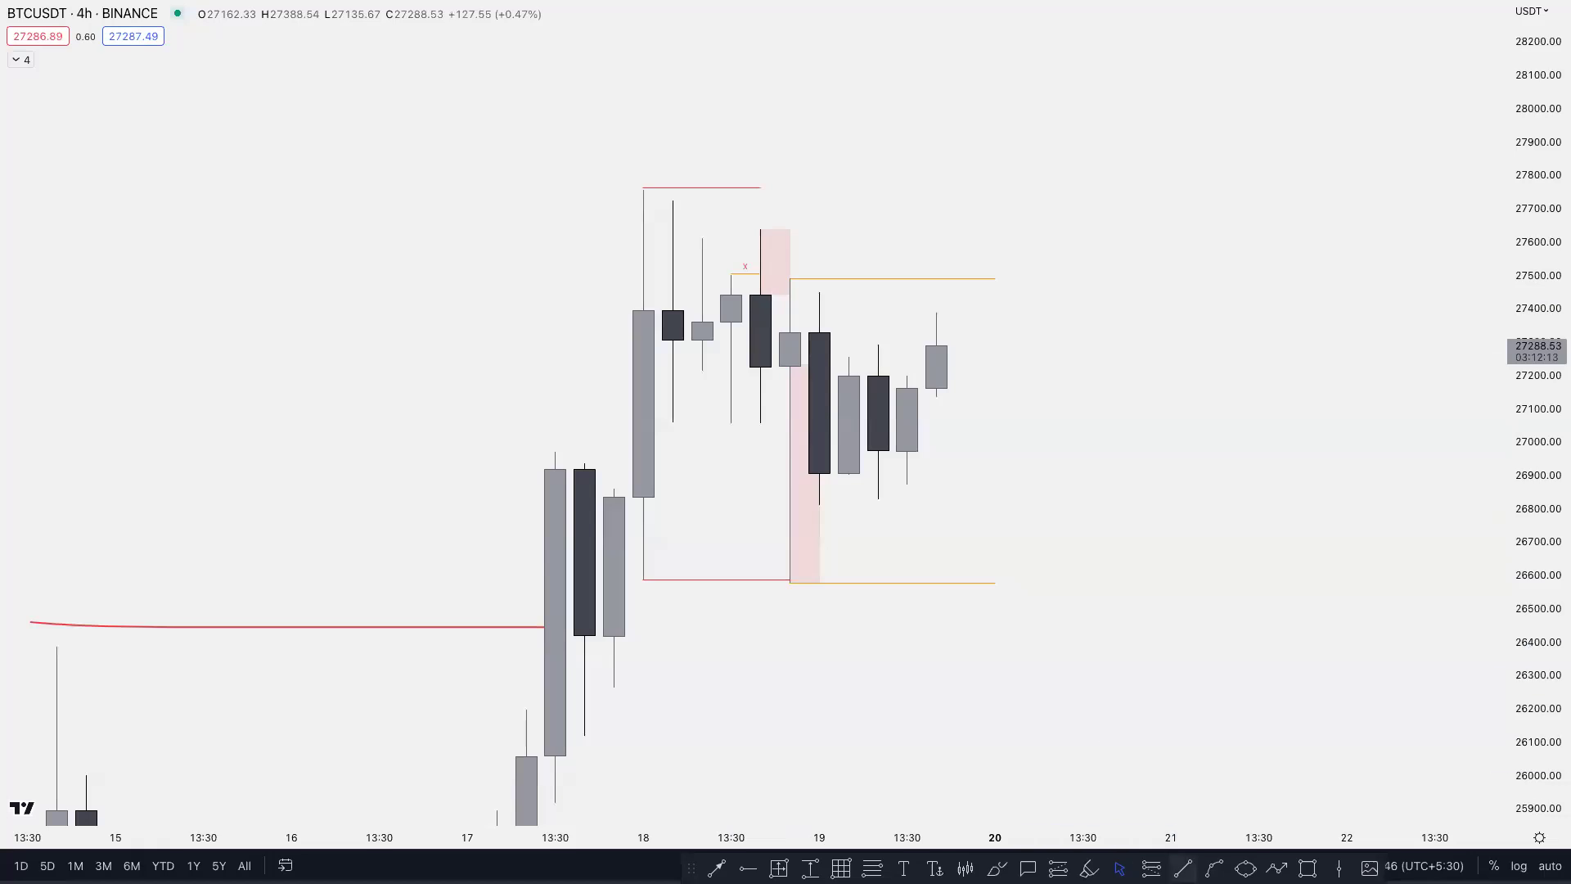
Draw a short red line at about 26900 from the 19 March 05:30 candle's low to the 09:30 candle
{"action": "left_click", "coordinate": [1183, 867]}
{"action": "left_click", "coordinate": [878, 475]}
{"action": "key", "text": "Escape"}
Shade the 19 March 09:30 candle's lower wick with a blue-filled rectangle from 26975.48 down to 26833.08, ending at 13:30
{"action": "key", "text": "alt+shift+r"}
{"action": "left_click_drag", "start_coordinate": [878, 451], "coordinate": [908, 498]}
{"action": "left_click", "coordinate": [1128, 51]}
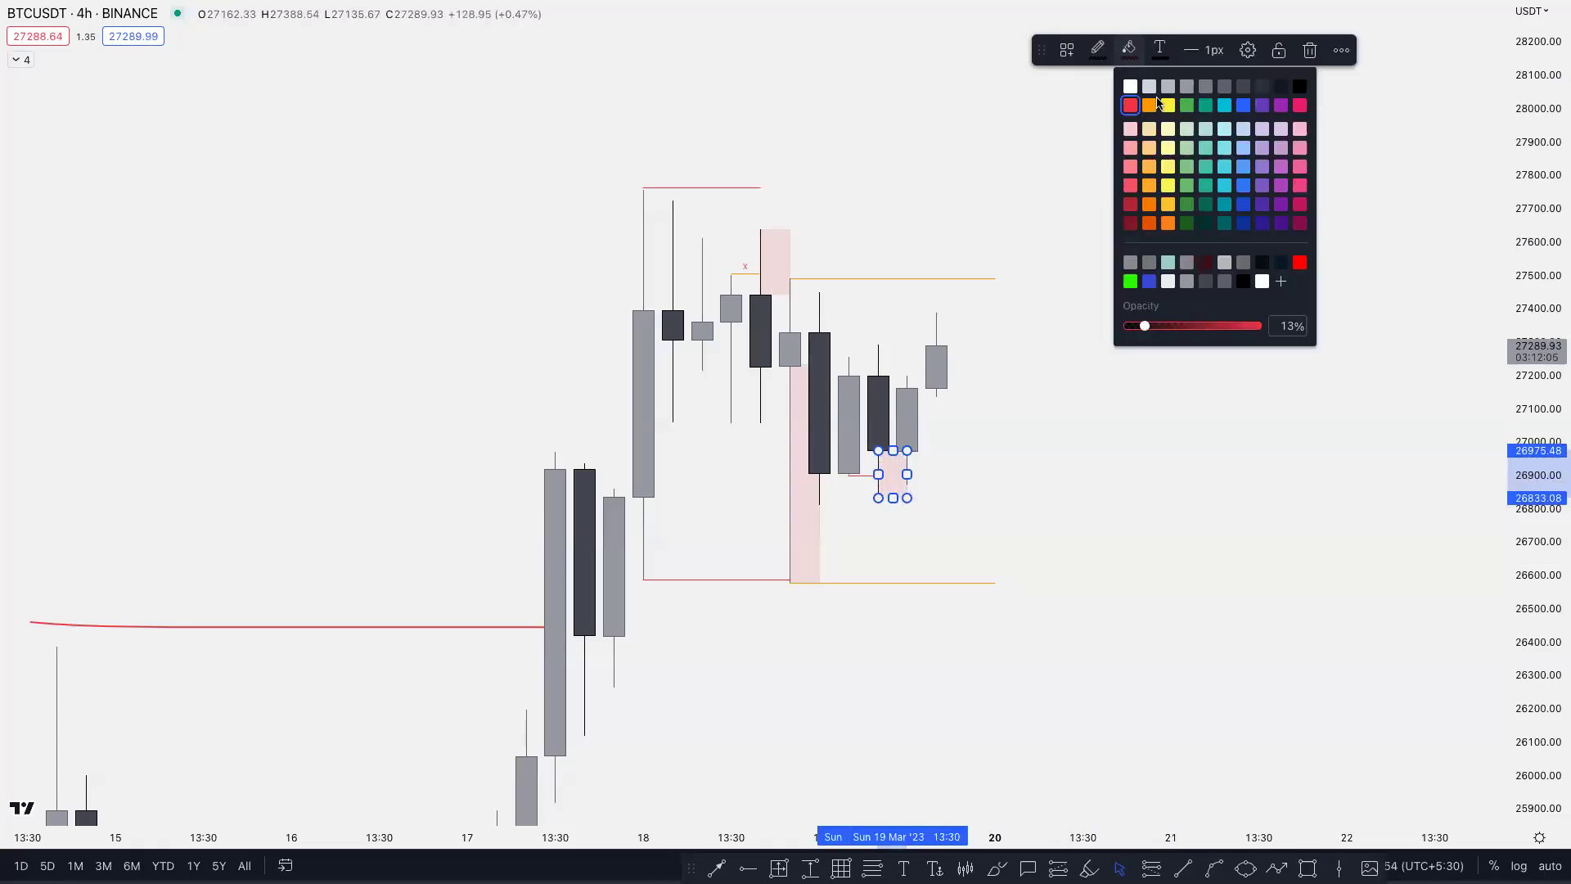
{"action": "left_click", "coordinate": [1243, 106]}
{"action": "key", "text": "Escape"}
Try a short red line at 27203.81 from the 19 March 13:30 candle's high to the 17:30 candle
{"action": "left_click", "coordinate": [1183, 867]}
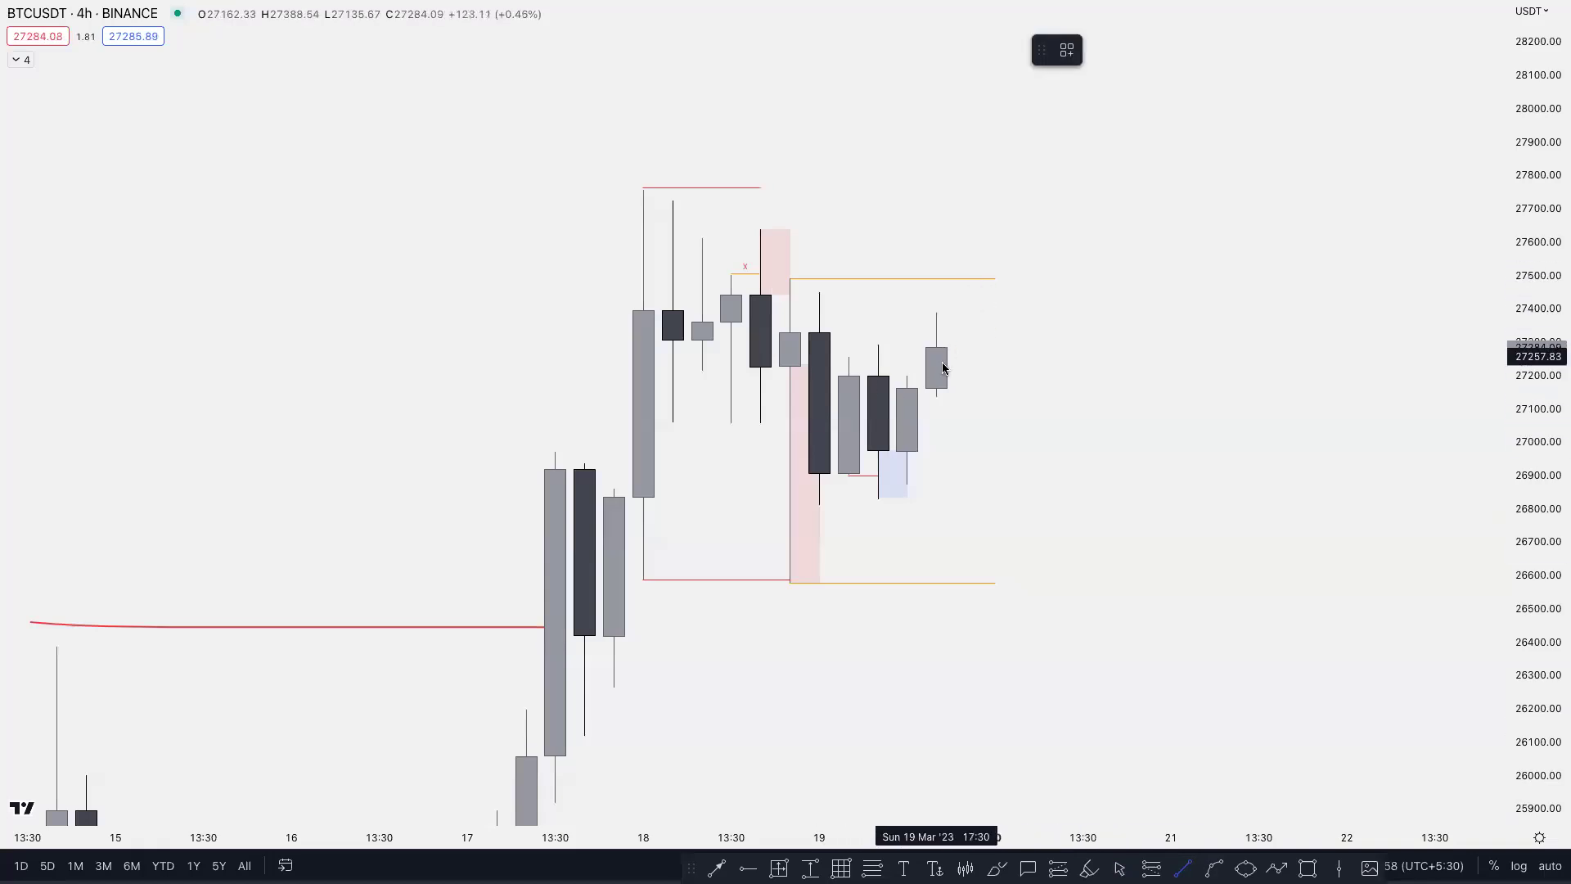
{"action": "left_click", "coordinate": [907, 374]}
{"action": "left_click", "coordinate": [926, 375]}
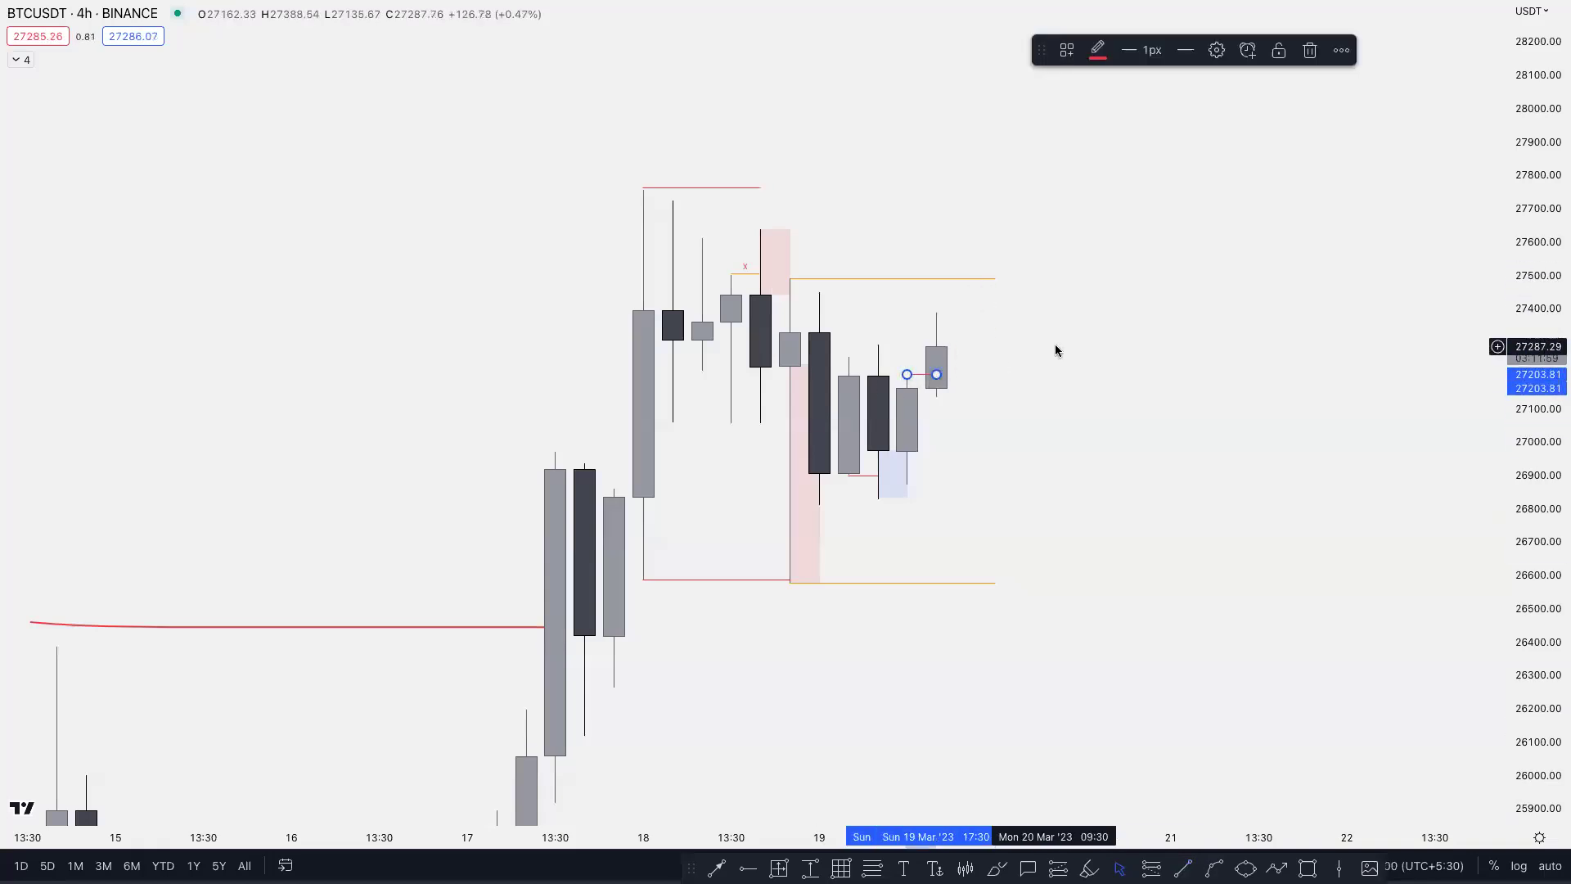
{"action": "left_click", "coordinate": [994, 450]}
{"action": "left_click", "coordinate": [907, 374]}
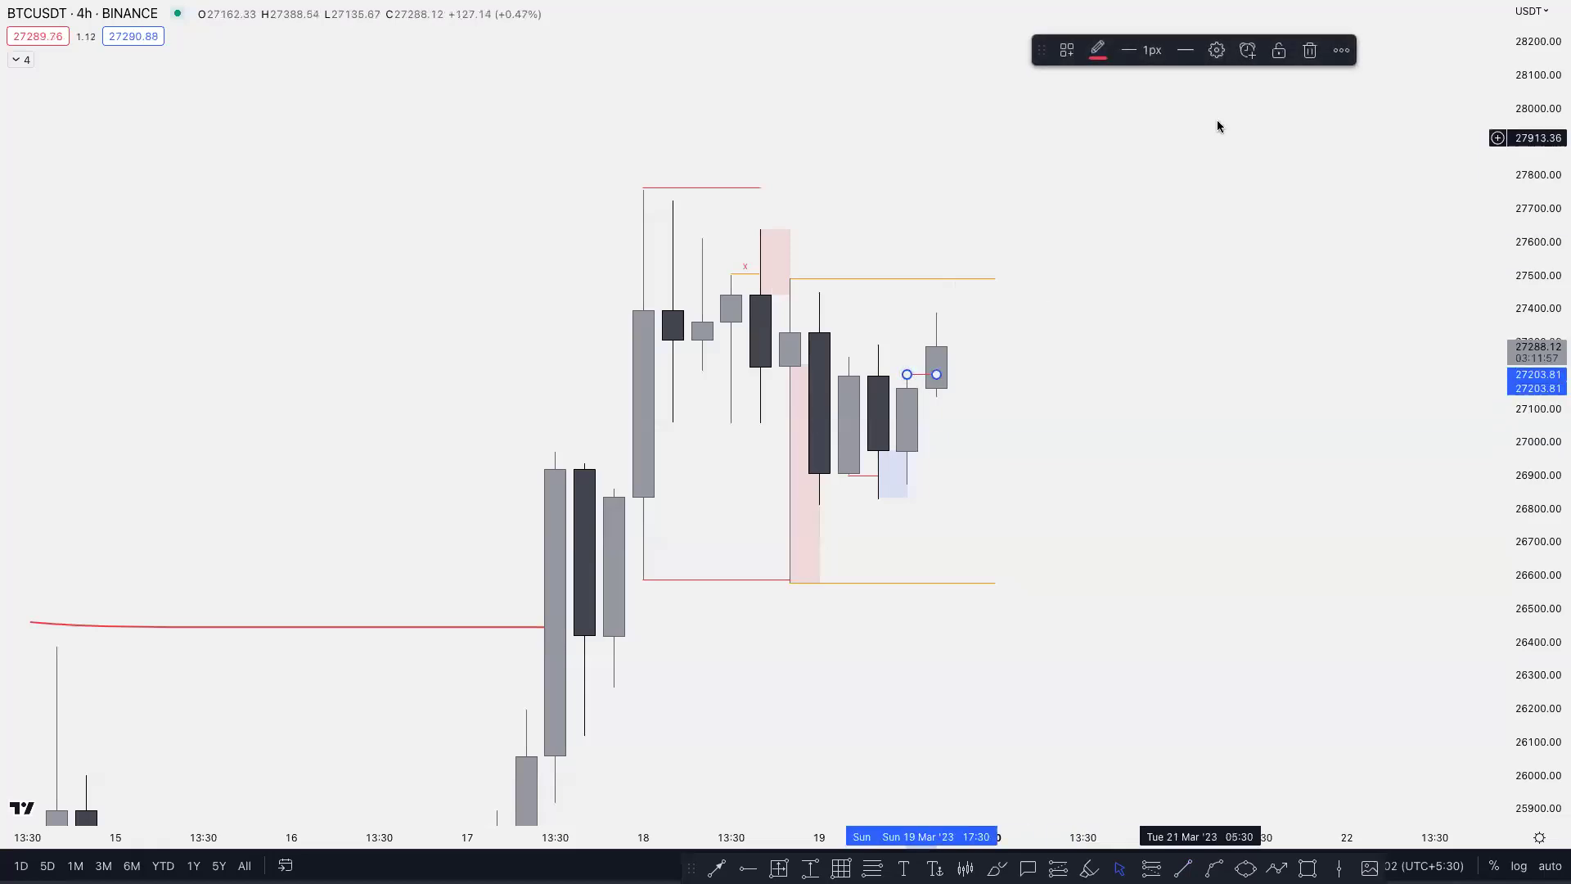
{"action": "left_click", "coordinate": [1186, 395]}
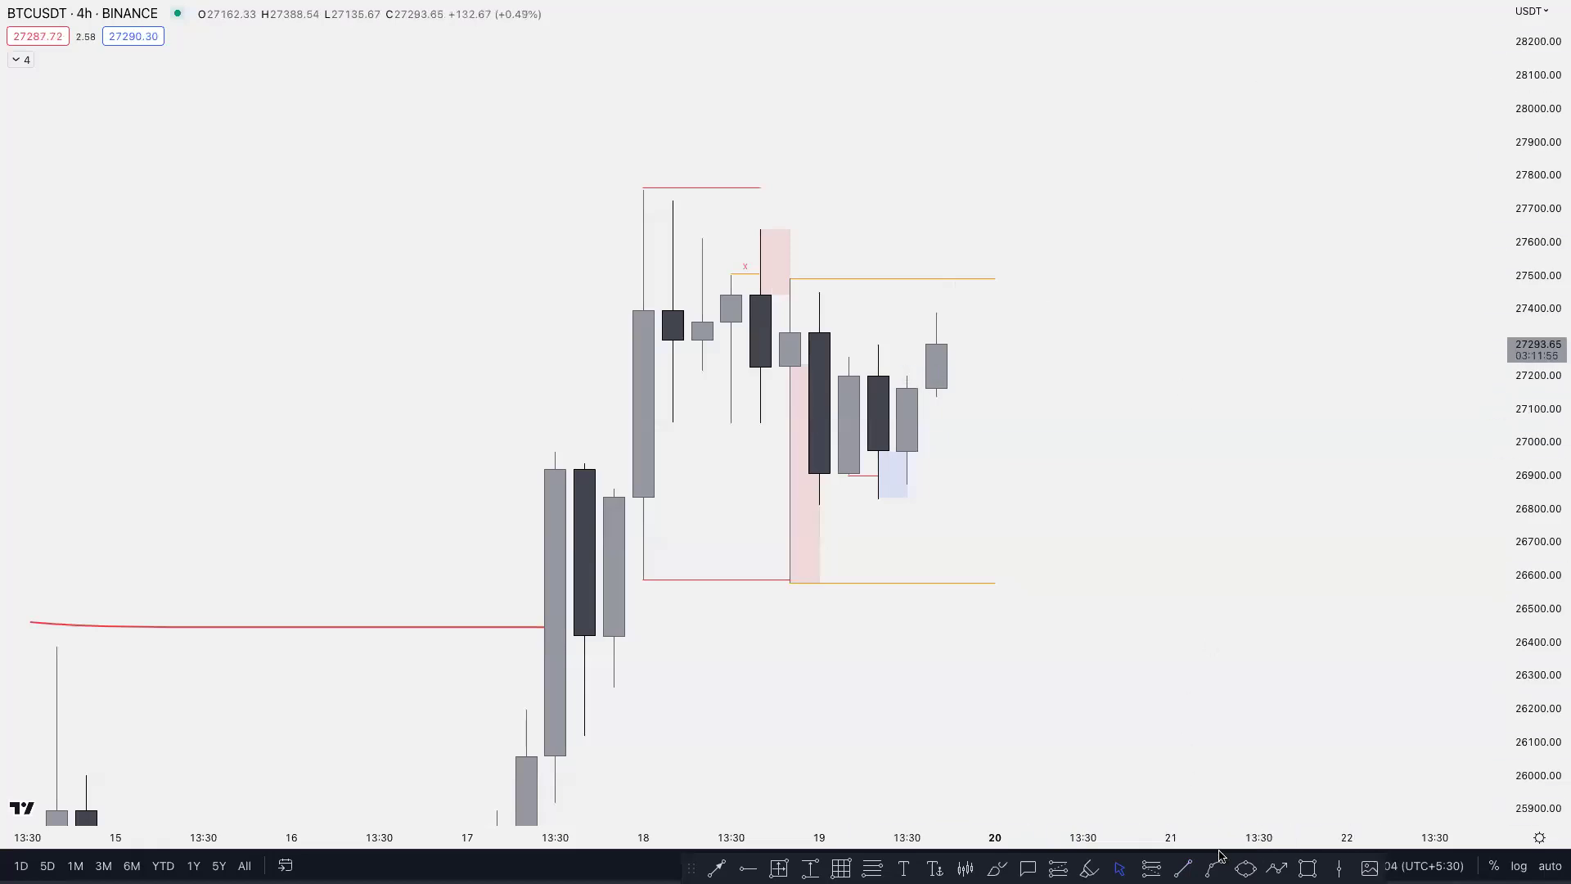
Draw a zigzag arrow path from about 27410 on 19 March 21:30, dipping to about 27056 and 27200, up to about 27690
{"action": "left_click", "coordinate": [995, 867]}
{"action": "left_click", "coordinate": [1277, 867]}
{"action": "left_click", "coordinate": [960, 303]}
{"action": "left_click", "coordinate": [965, 352]}
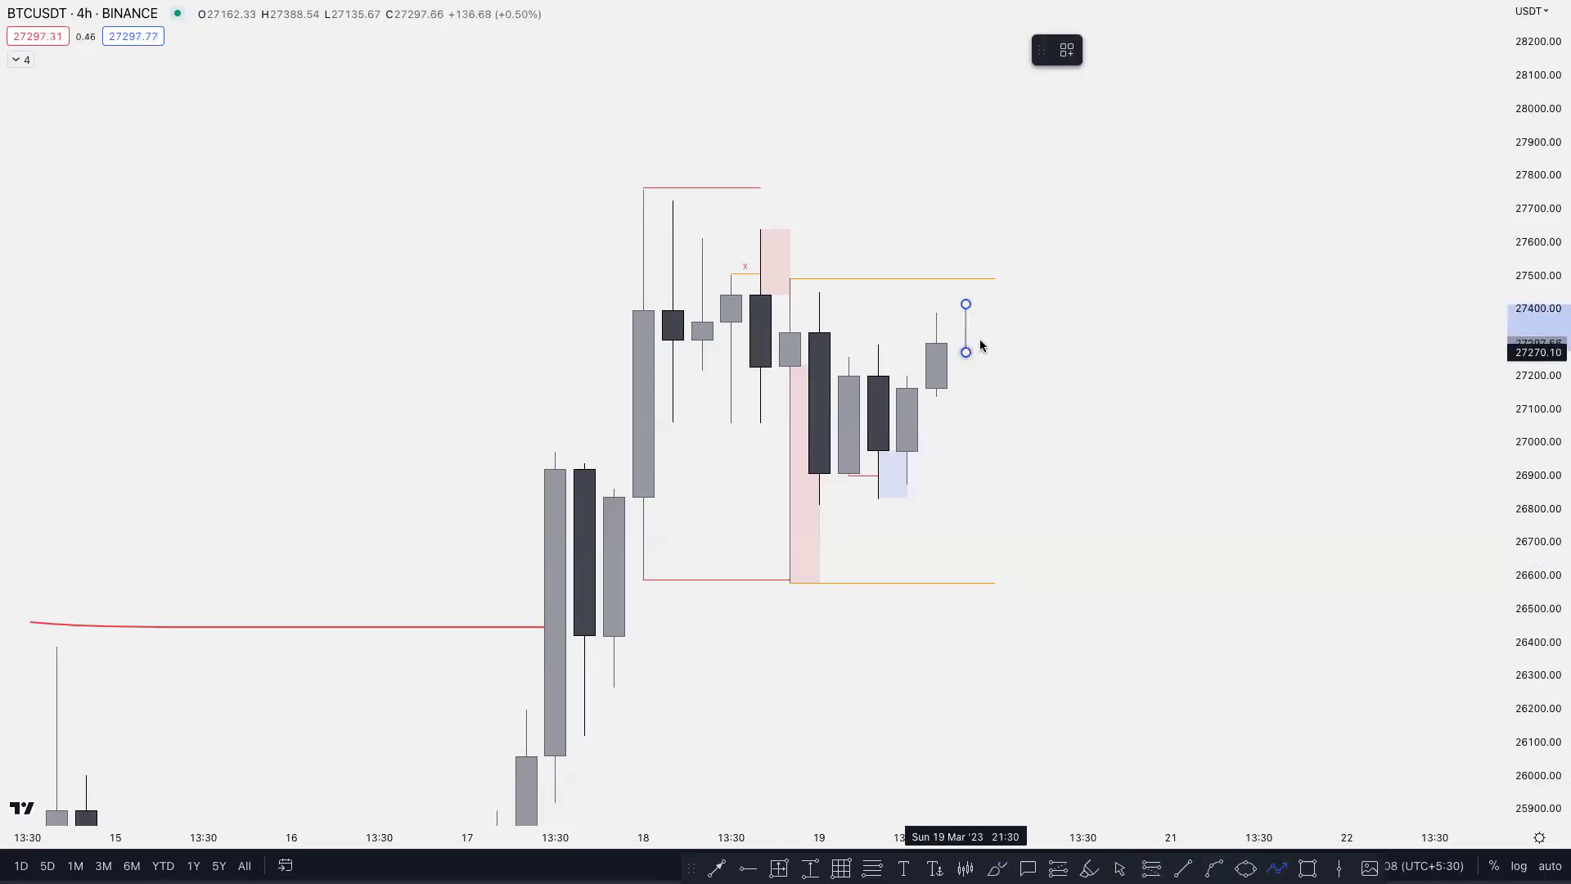
{"action": "left_click", "coordinate": [995, 324]}
{"action": "left_click", "coordinate": [1024, 425]}
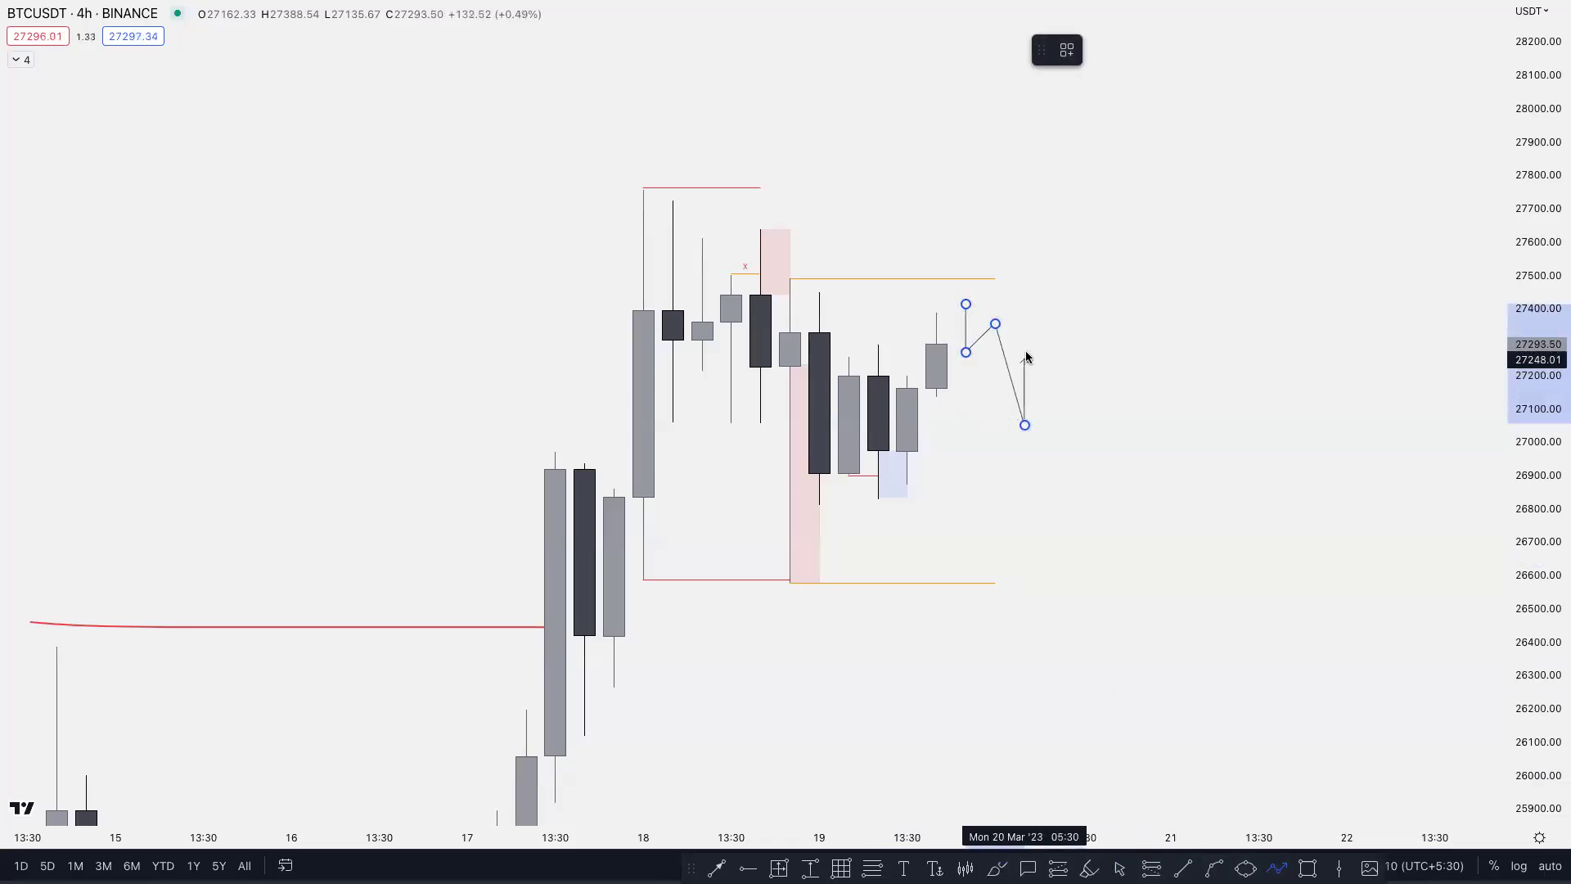
{"action": "left_click", "coordinate": [1054, 302]}
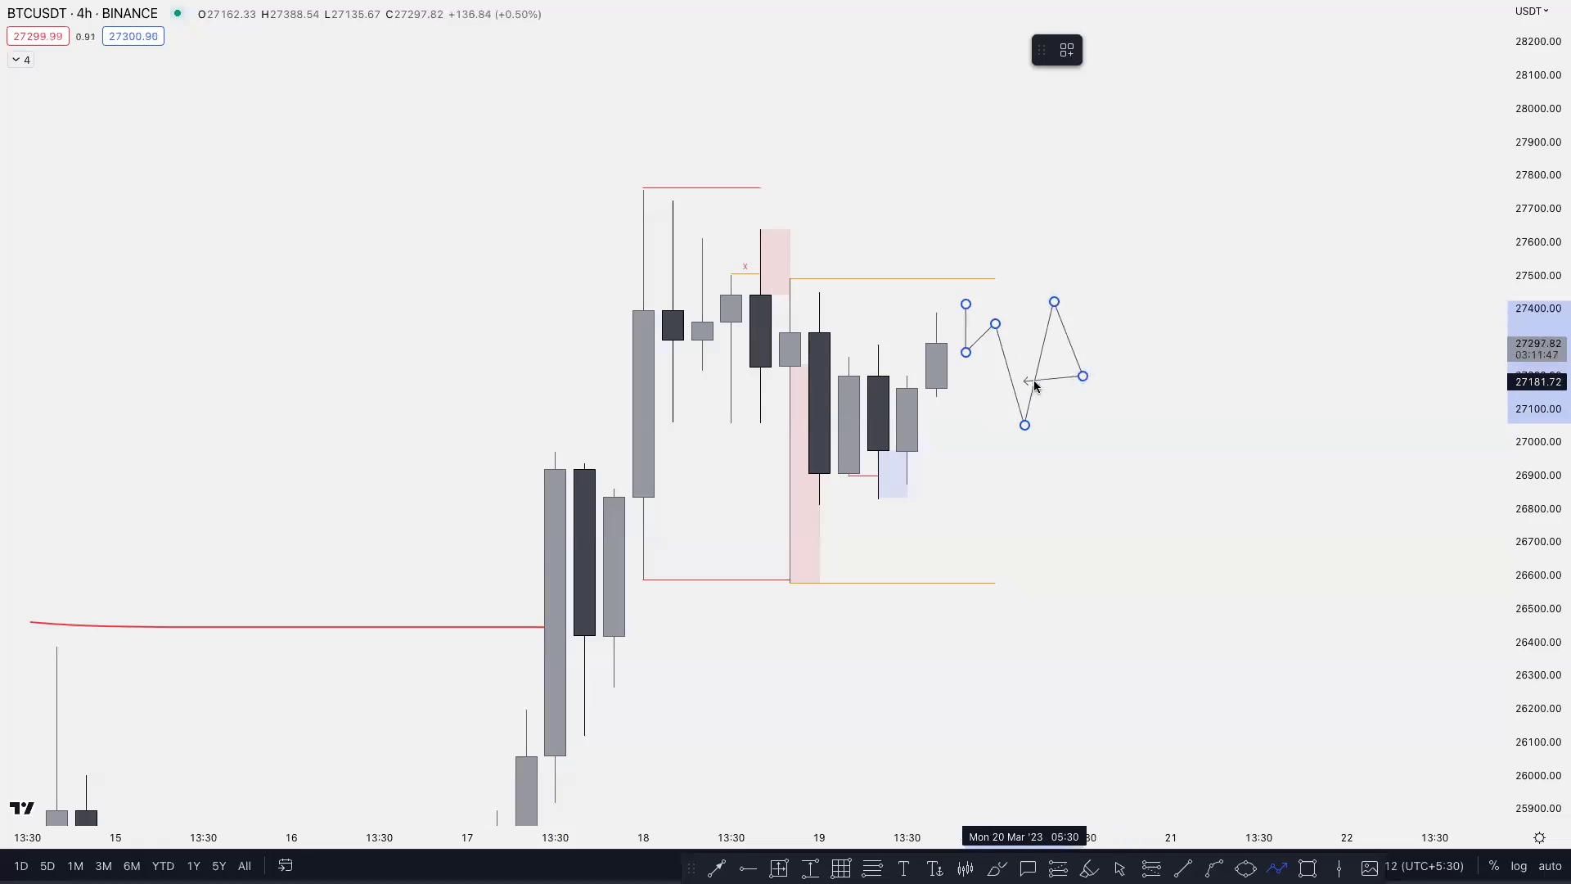
{"action": "left_click", "coordinate": [1083, 375]}
{"action": "double_click", "coordinate": [1110, 214]}
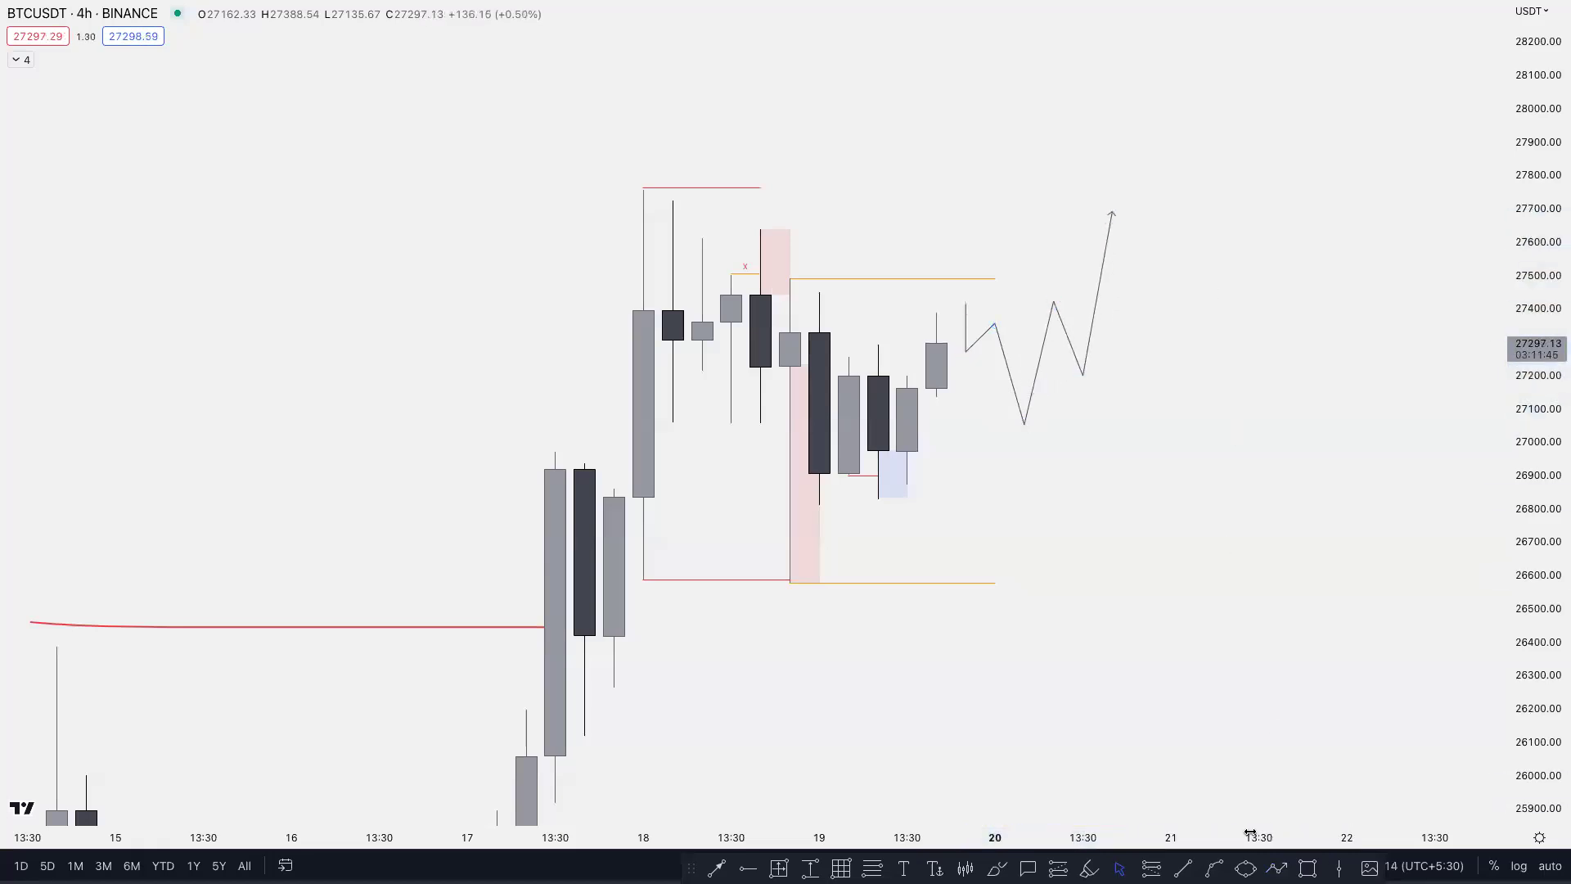
Draw a red line at 27132.61 from the 19 March 17:30 candle's low, and a blue rectangle from 27056.50 to 27235.73 between the path's lows
{"action": "left_click", "coordinate": [1183, 865]}
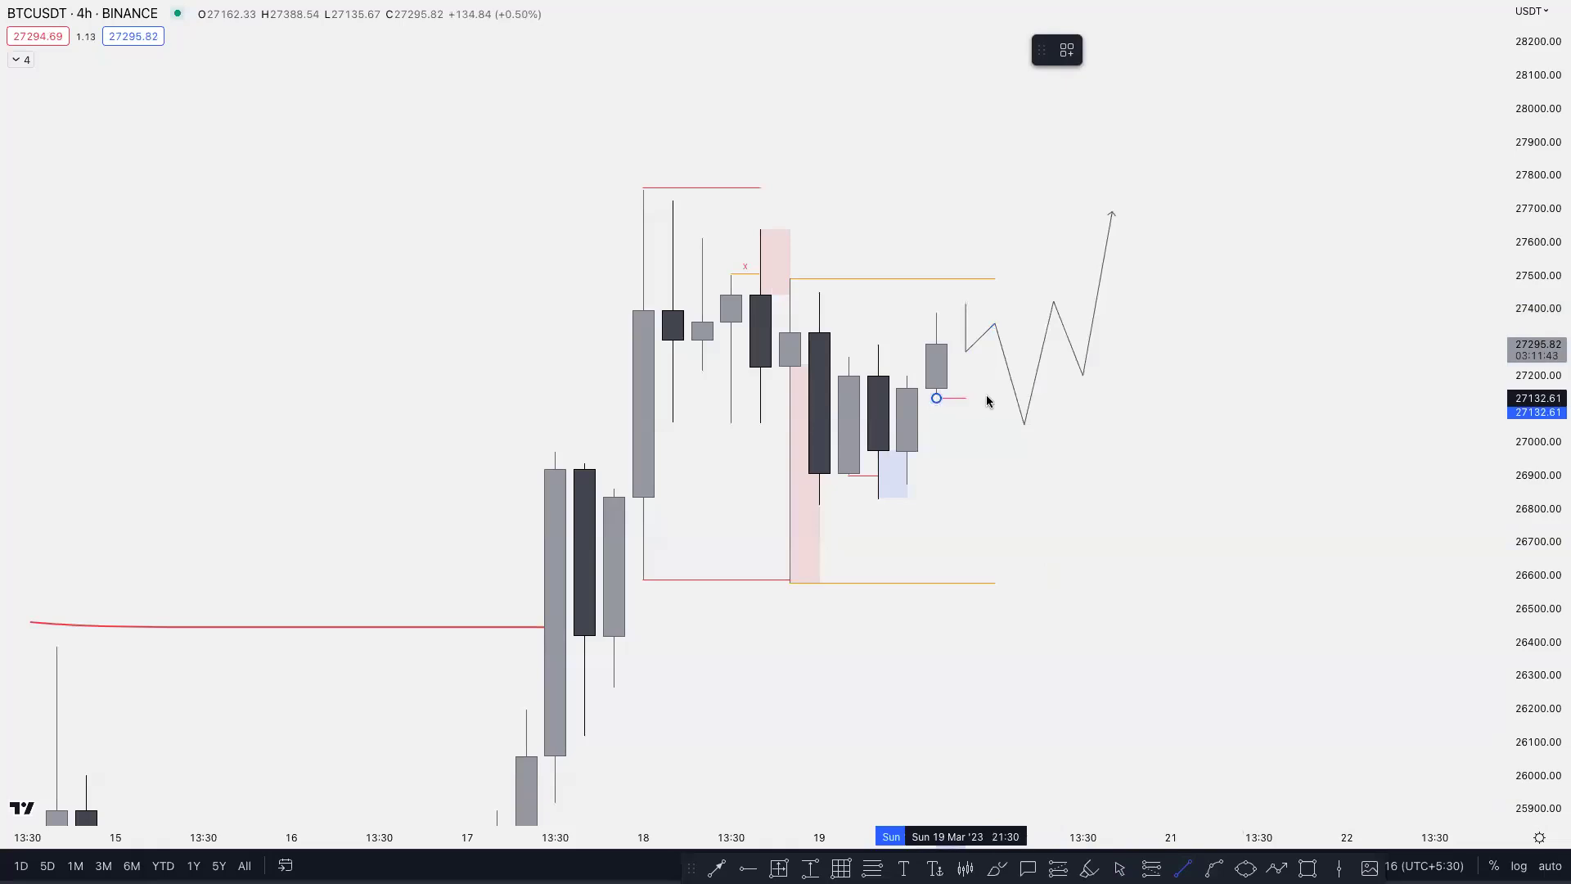
{"action": "left_click", "coordinate": [999, 399]}
{"action": "left_click", "coordinate": [1315, 480]}
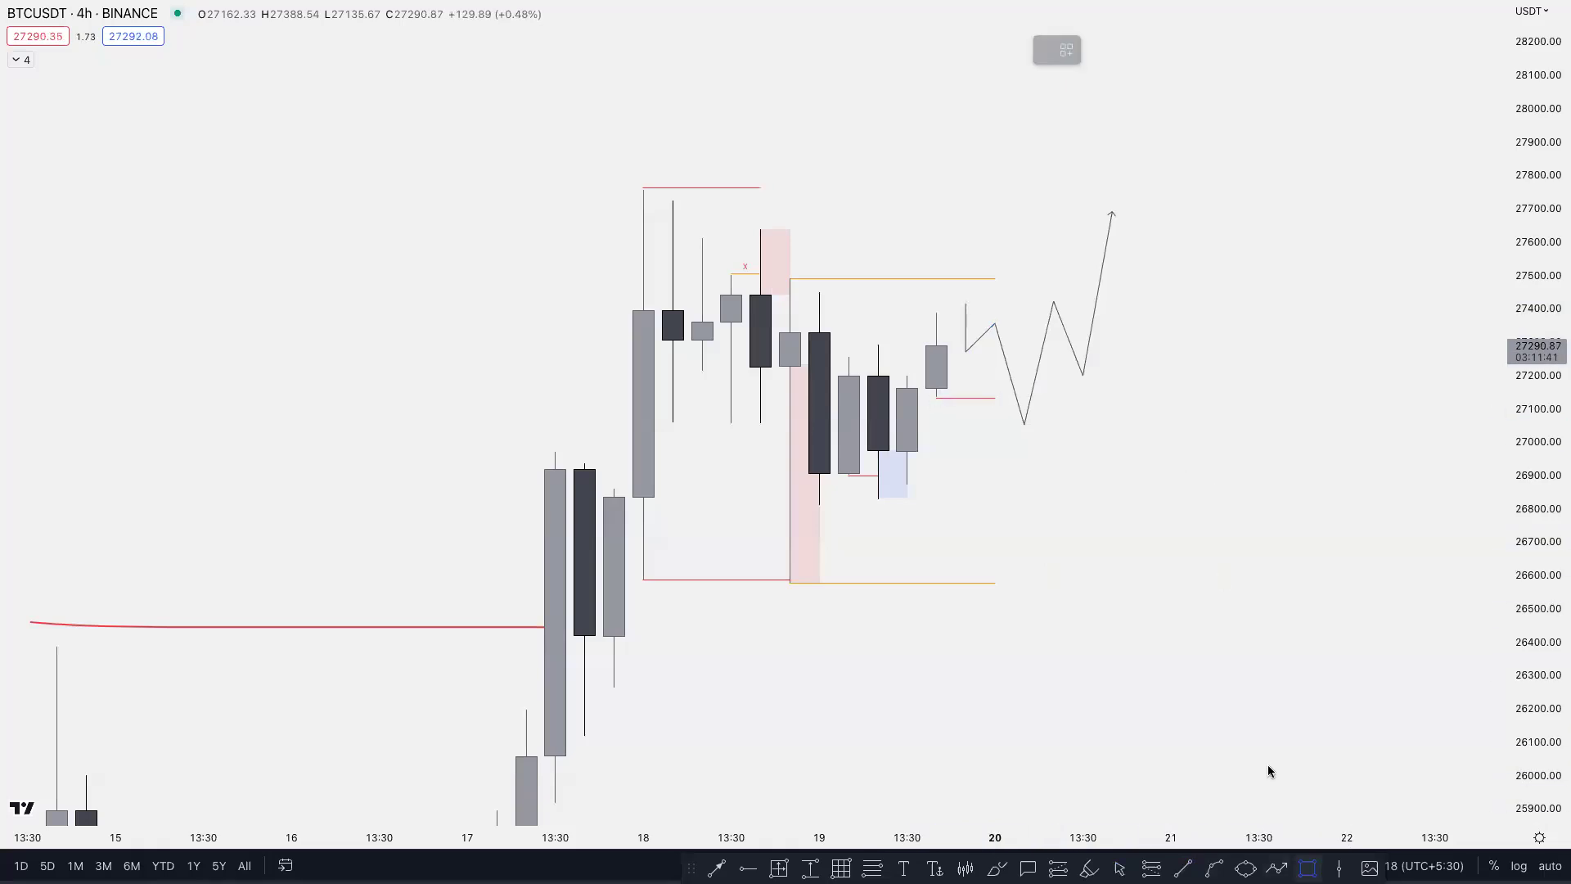
{"action": "left_click", "coordinate": [1081, 365]}
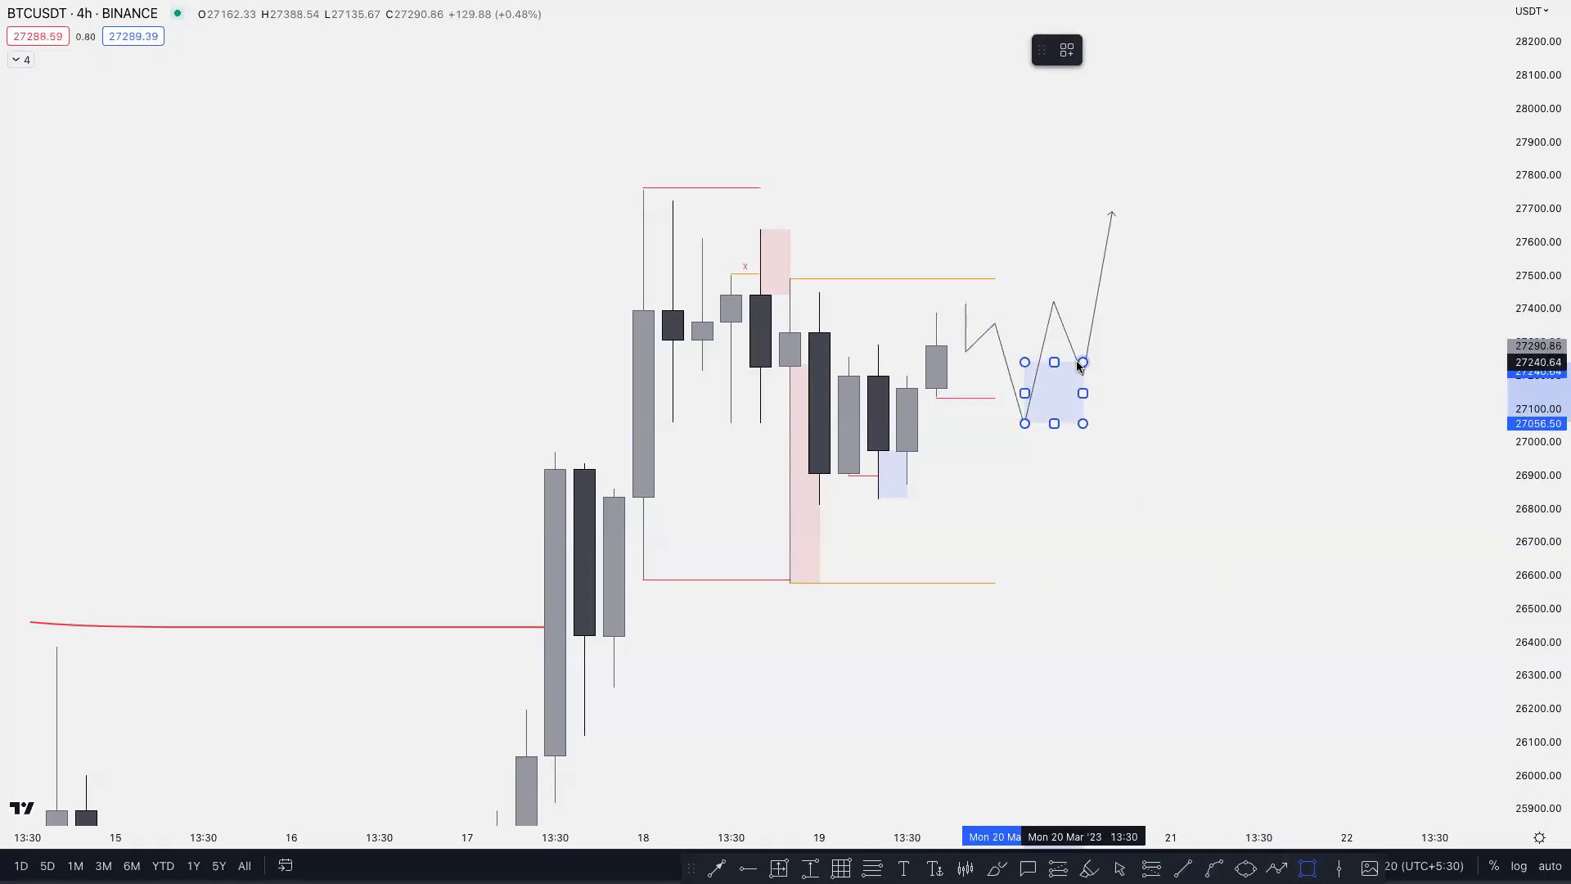
{"action": "left_click", "coordinate": [1218, 317]}
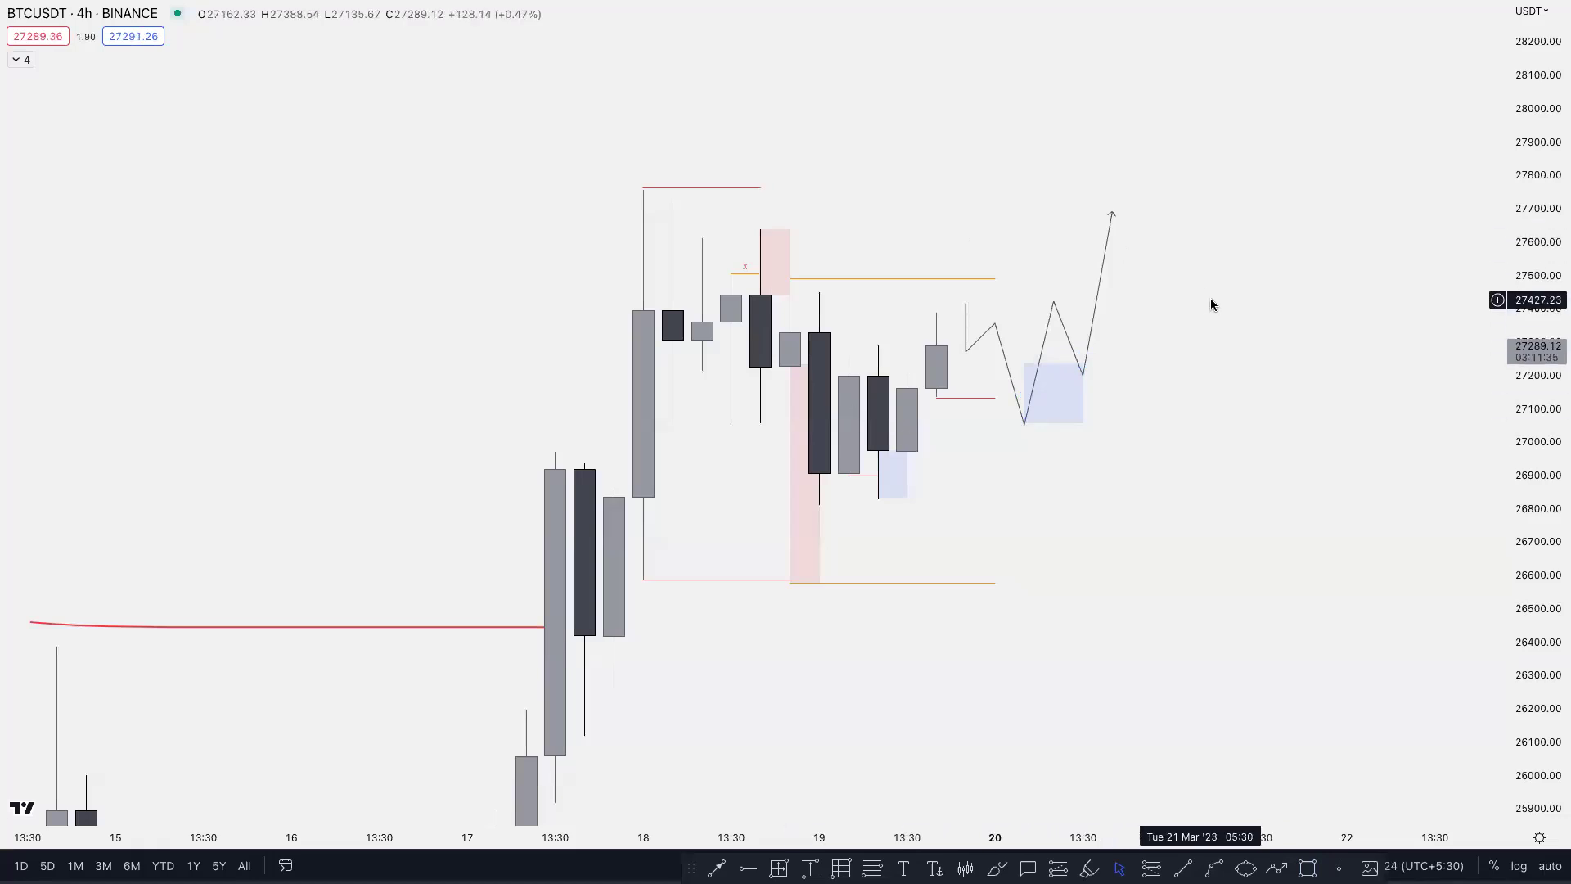
Switch the chart to the 15-minute interval and examine the 18 and 19 March price action around the marked zones
{"action": "type", "text": "15"}
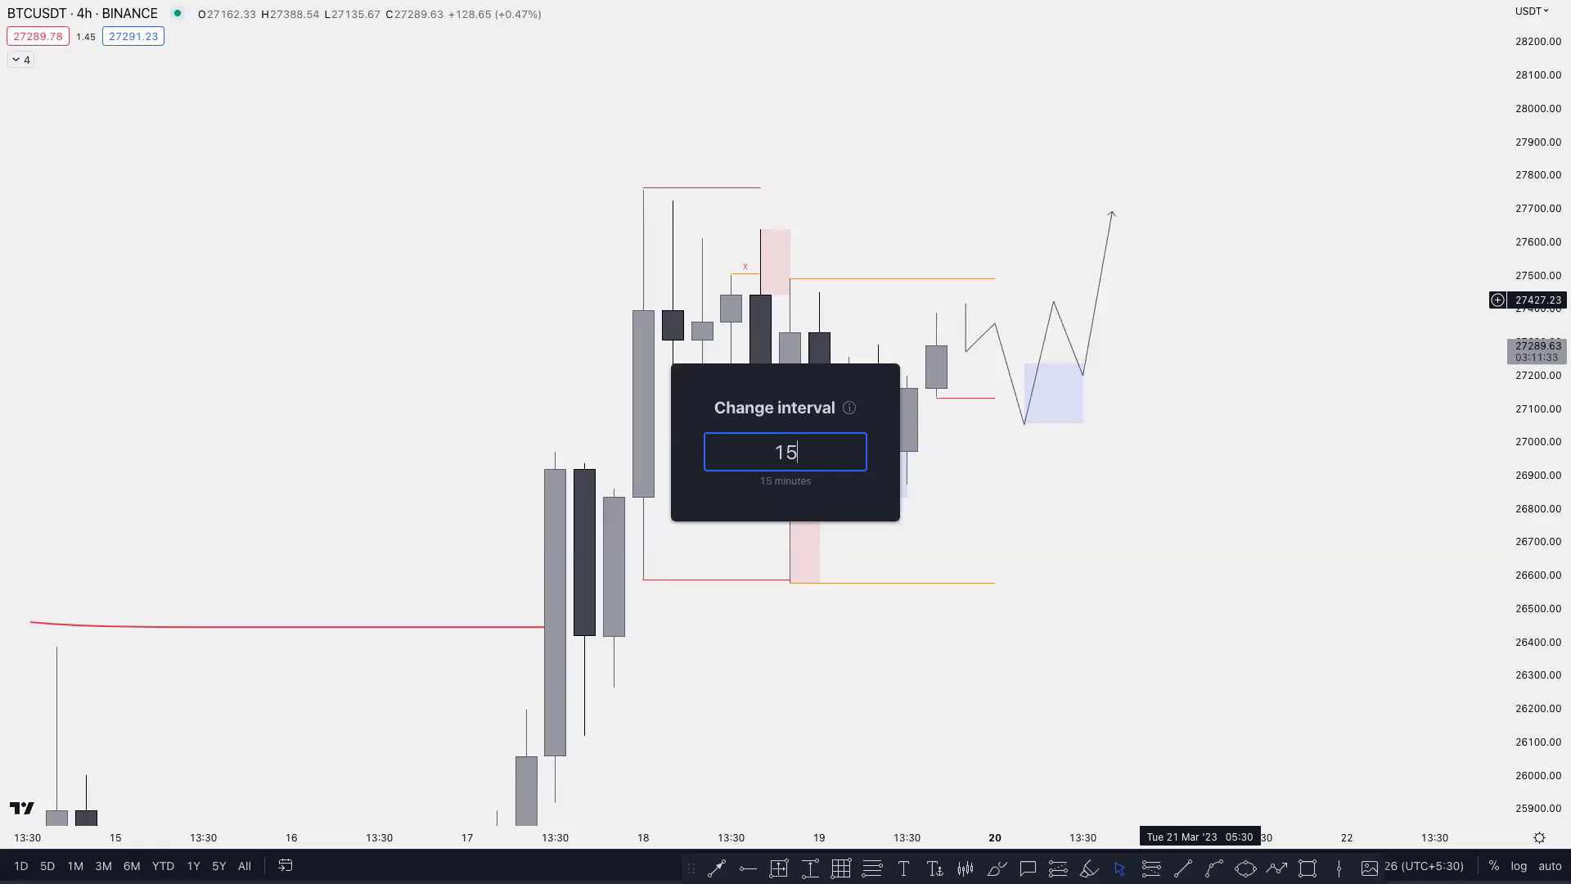
{"action": "key", "text": "Return"}
{"action": "scroll", "coordinate": [1018, 542], "scroll_direction": "down", "scroll_amount": 5}
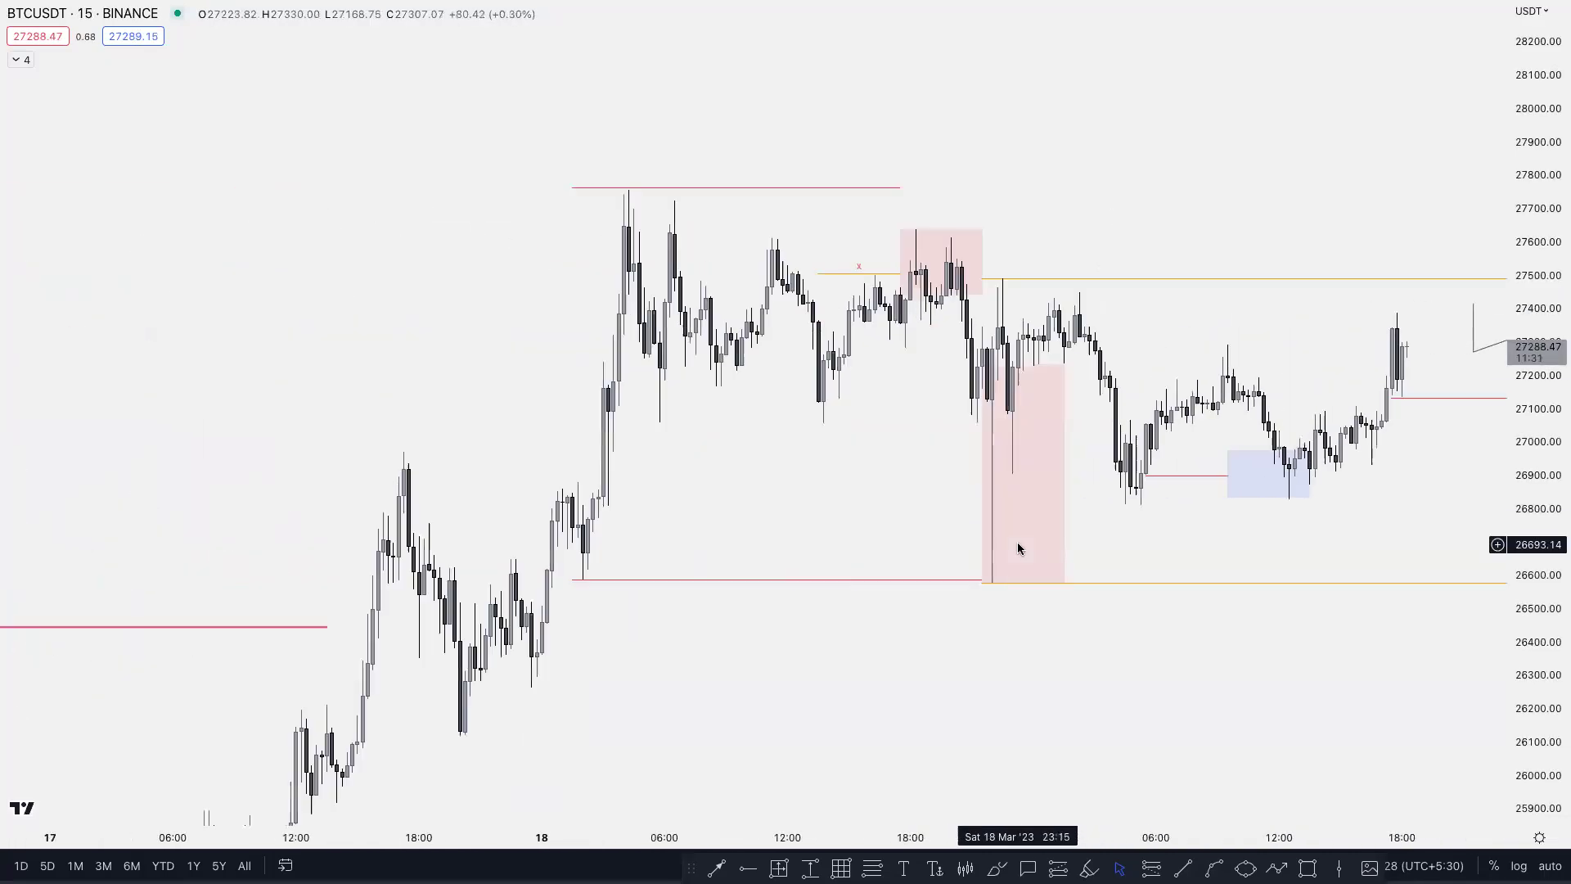
{"action": "scroll", "coordinate": [1018, 542], "scroll_direction": "down", "scroll_amount": 2}
{"action": "scroll", "coordinate": [1010, 544], "scroll_direction": "up", "scroll_amount": 4}
{"action": "left_click_drag", "start_coordinate": [1542, 624], "coordinate": [1515, 518]}
{"action": "left_click_drag", "start_coordinate": [1083, 572], "coordinate": [1098, 609]}
{"action": "left_click_drag", "start_coordinate": [607, 503], "coordinate": [1027, 493]}
{"action": "scroll", "coordinate": [1064, 497], "scroll_direction": "up", "scroll_amount": 1}
{"action": "left_click_drag", "start_coordinate": [1555, 710], "coordinate": [1549, 599]}
{"action": "left_click_drag", "start_coordinate": [862, 430], "coordinate": [786, 567]}
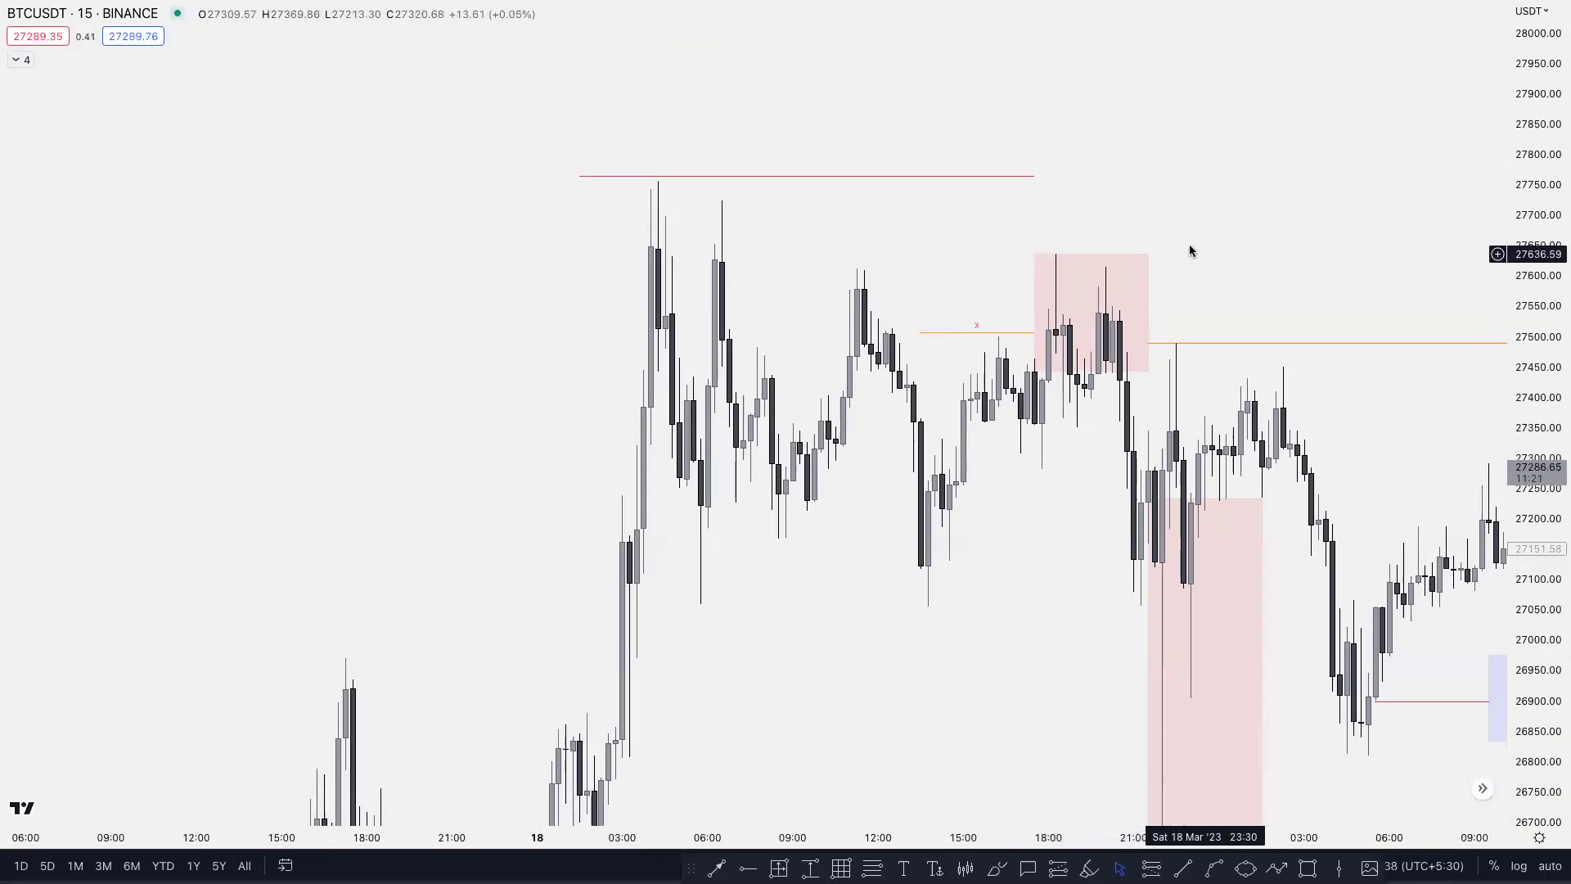
{"action": "scroll", "coordinate": [1190, 245], "scroll_direction": "right", "scroll_amount": 2}
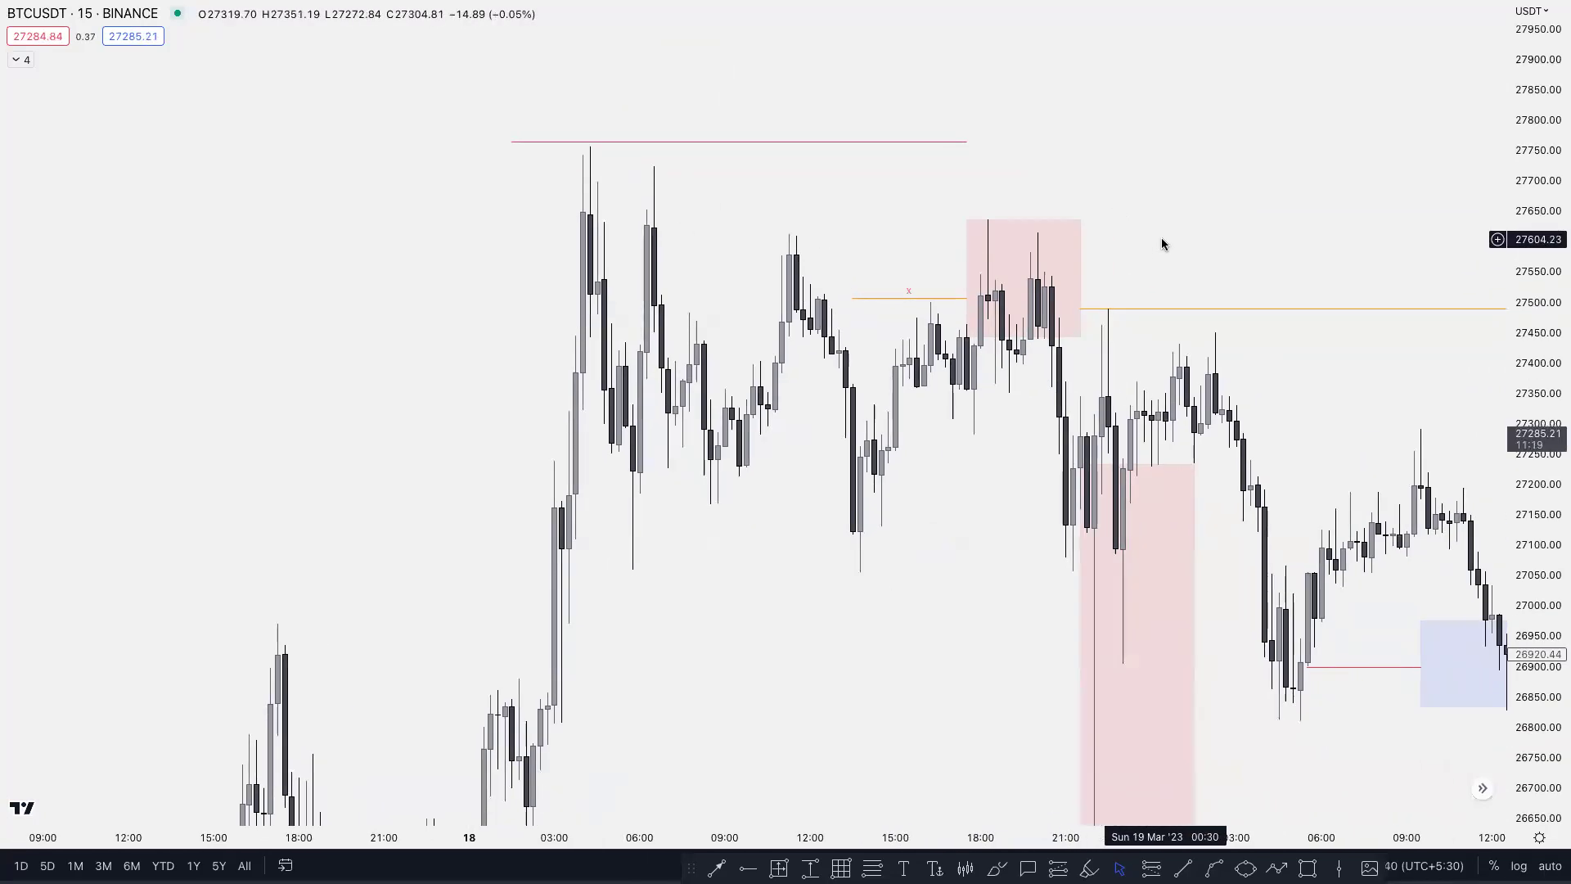
Shorten the upper red rectangle on 18 March so that it ends at about 20:00
{"action": "left_click_drag", "start_coordinate": [1079, 277], "coordinate": [1044, 270]}
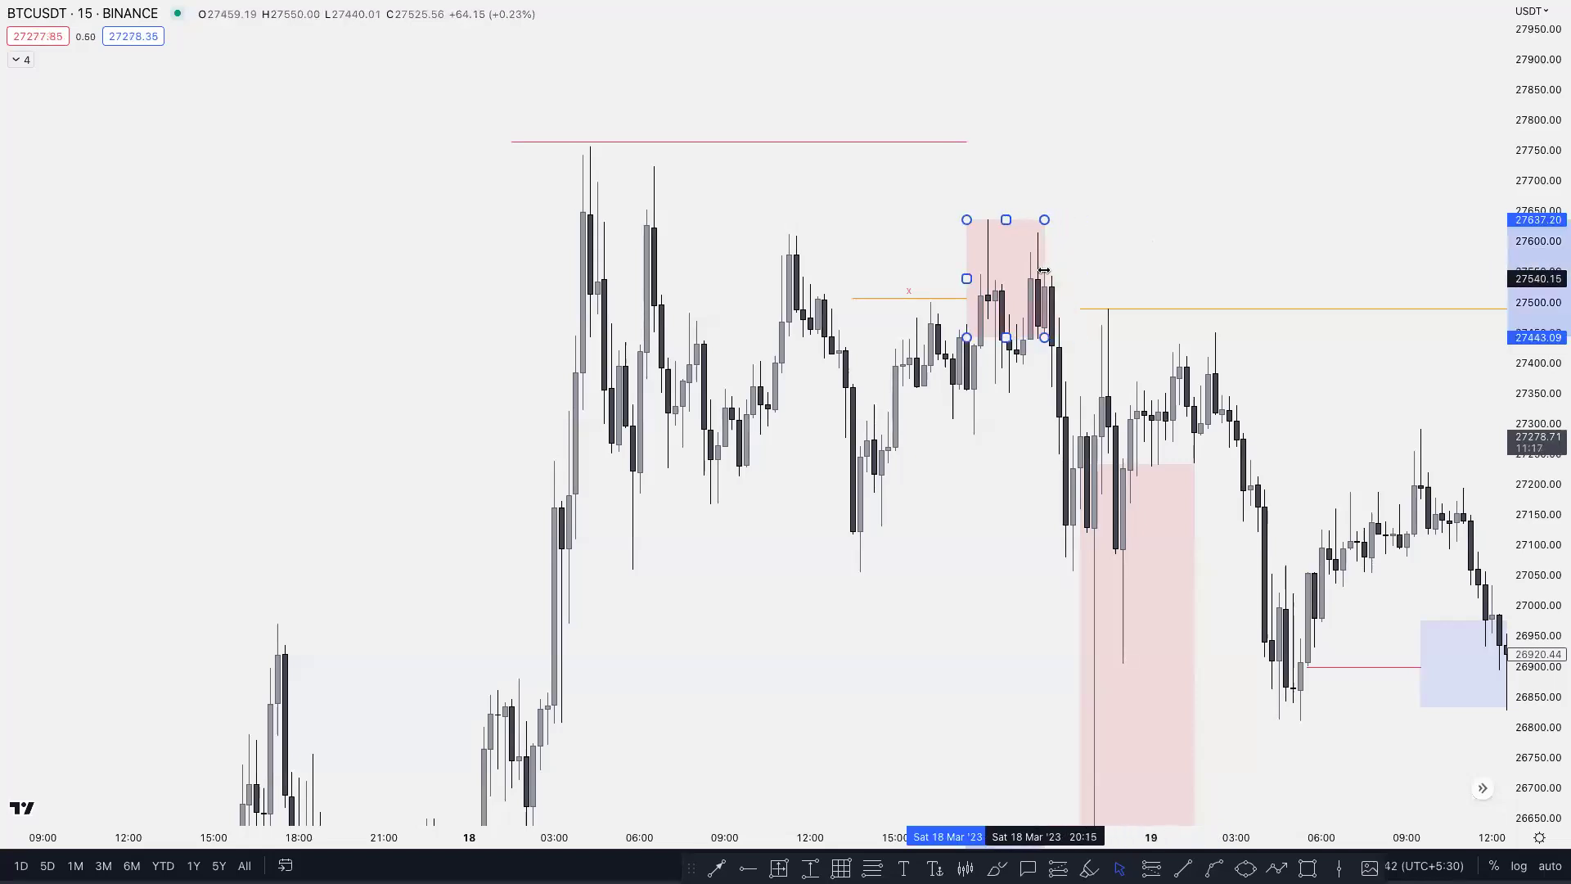
{"action": "left_click", "coordinate": [1192, 224]}
{"action": "left_click_drag", "start_coordinate": [1193, 224], "coordinate": [1028, 214]}
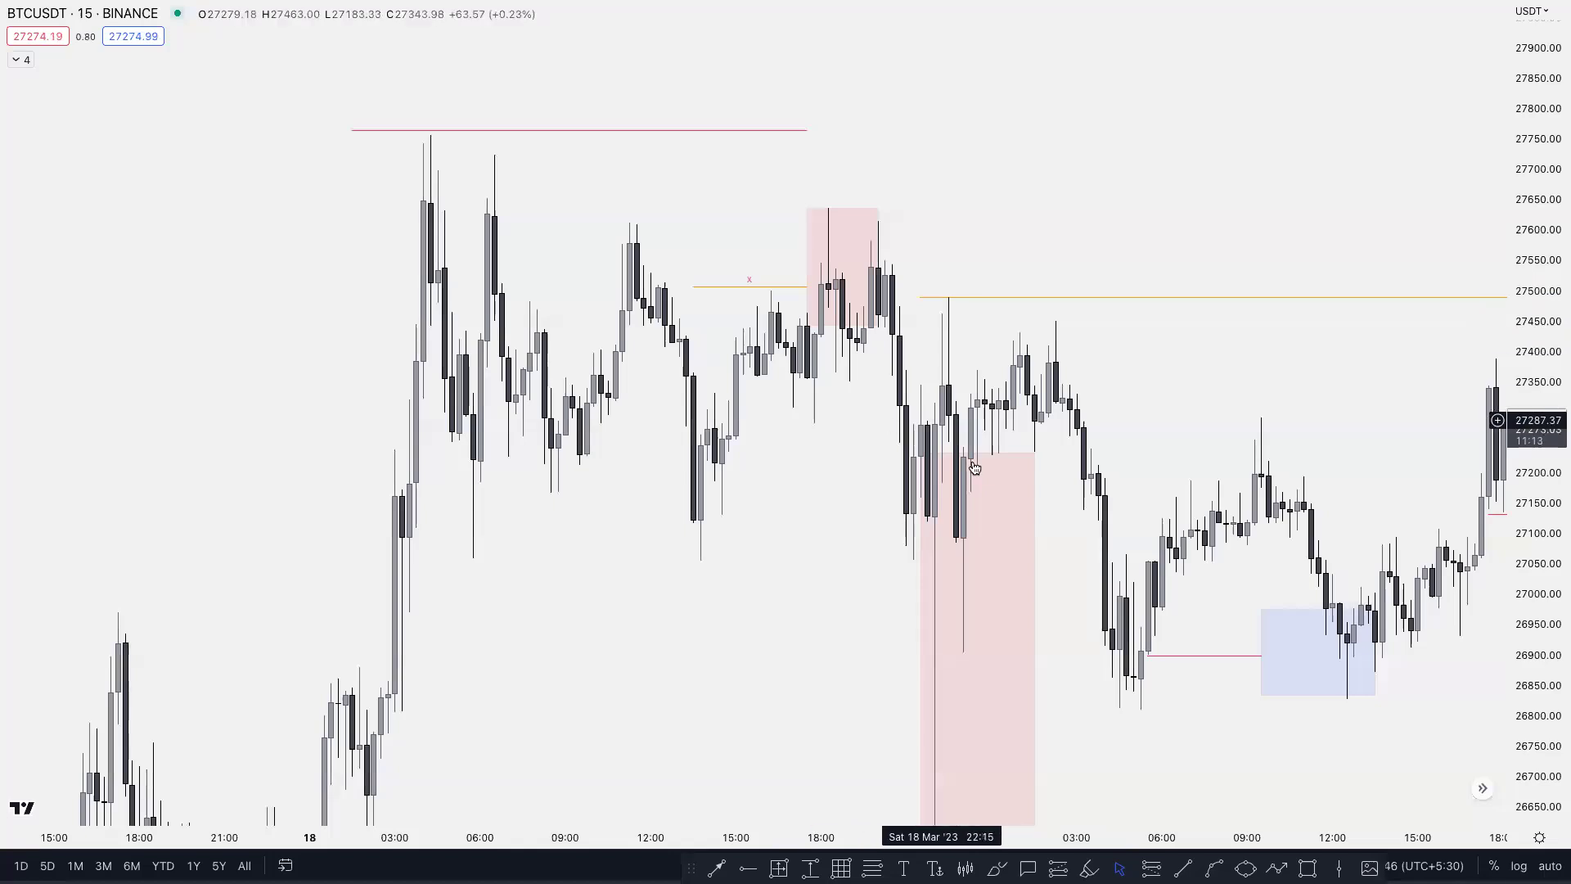
Draw a blue rectangle beside the upper red zone on 18 March, from 27437.03 to 27620.41 and ending at 21:00
{"action": "left_click", "coordinate": [1308, 867]}
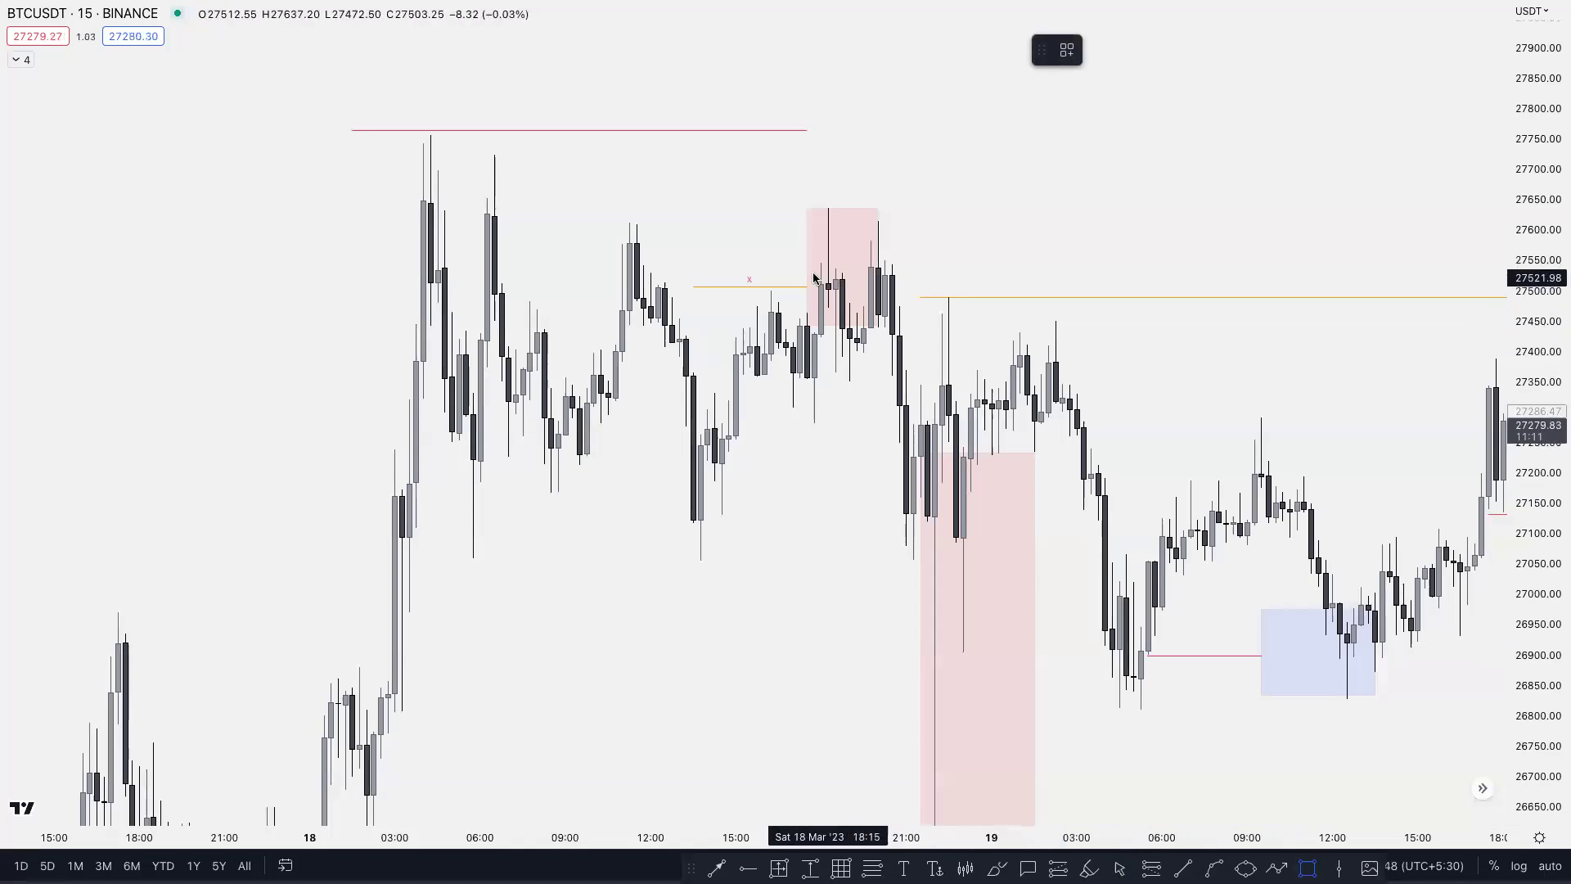
{"action": "left_click_drag", "start_coordinate": [878, 329], "coordinate": [907, 217]}
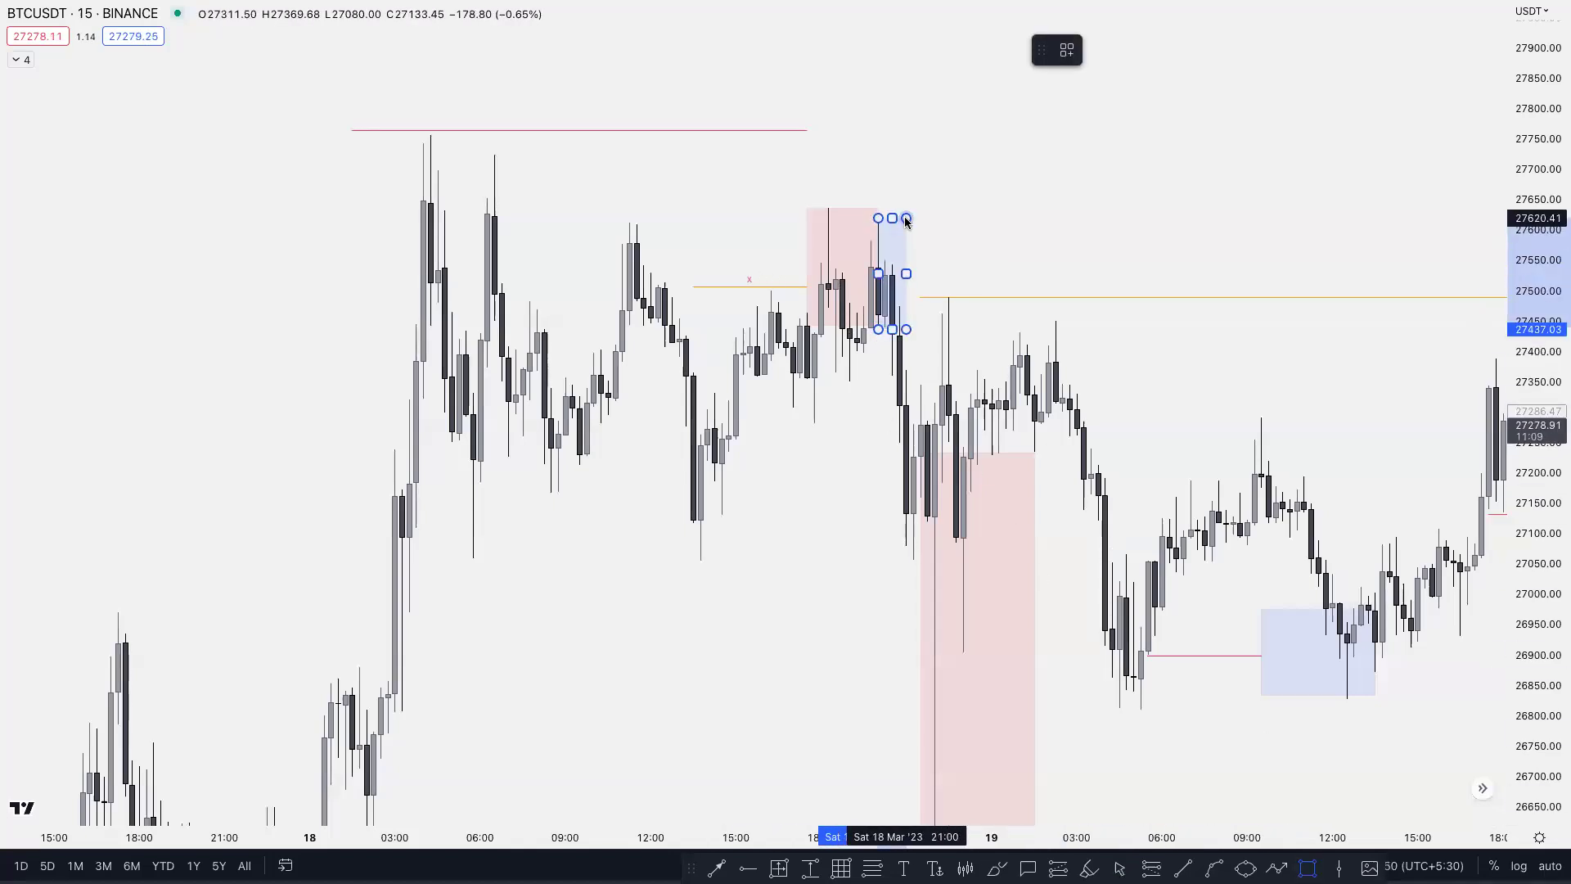
{"action": "left_click", "coordinate": [1062, 168]}
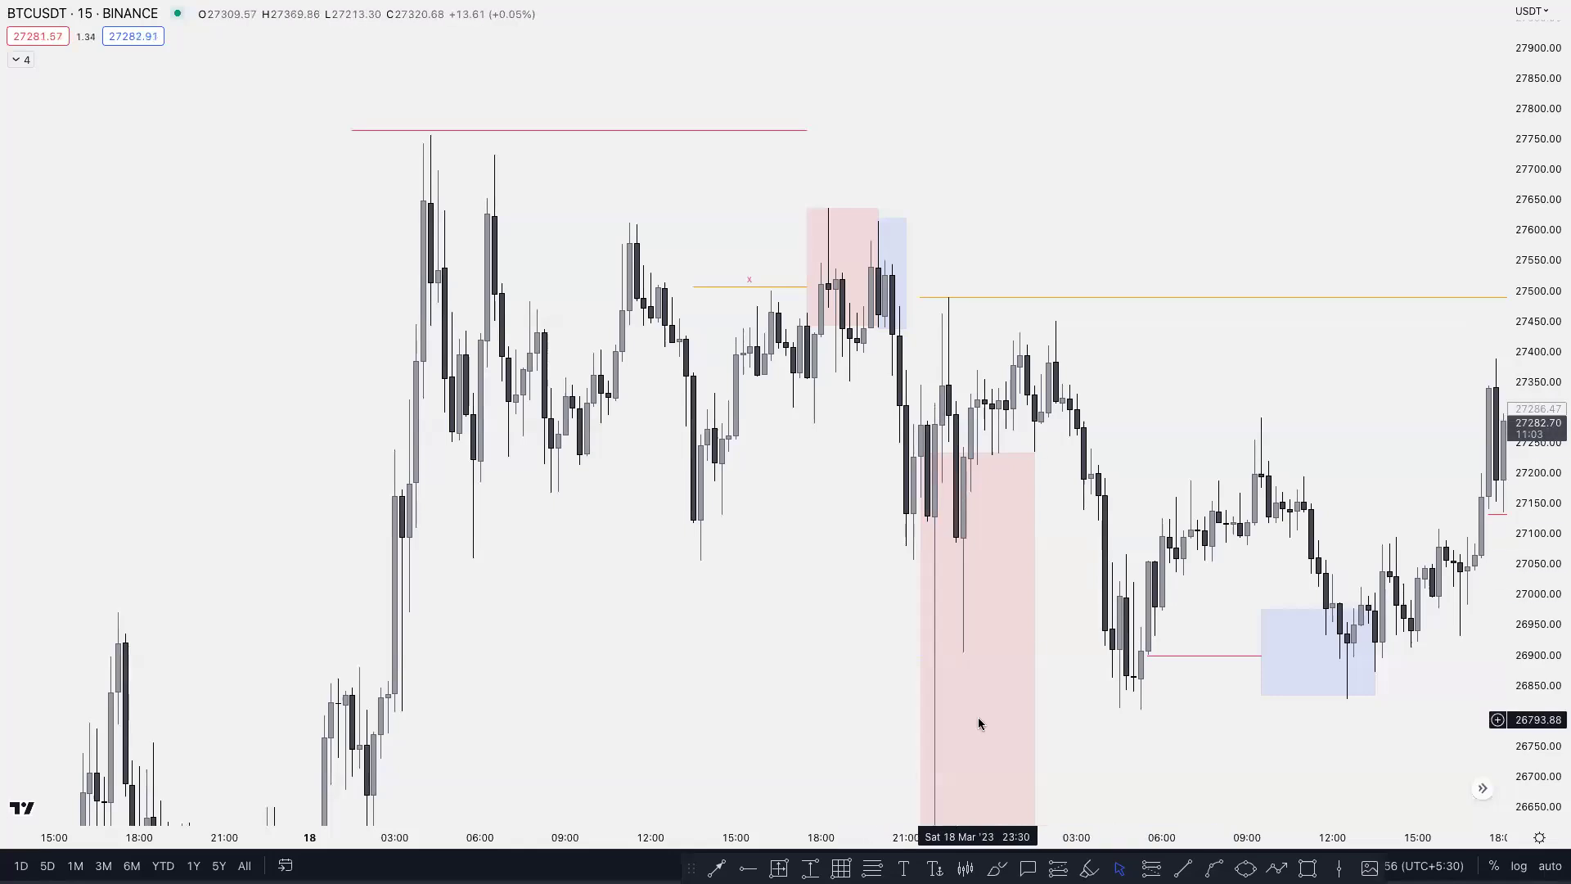
Brush red marks along the 26900 line, around the 19 March blue zone's wick, and at about 27100 over the following swing highs
{"action": "left_click_drag", "start_coordinate": [1057, 730], "coordinate": [948, 574]}
{"action": "left_click_drag", "start_coordinate": [1060, 617], "coordinate": [931, 622]}
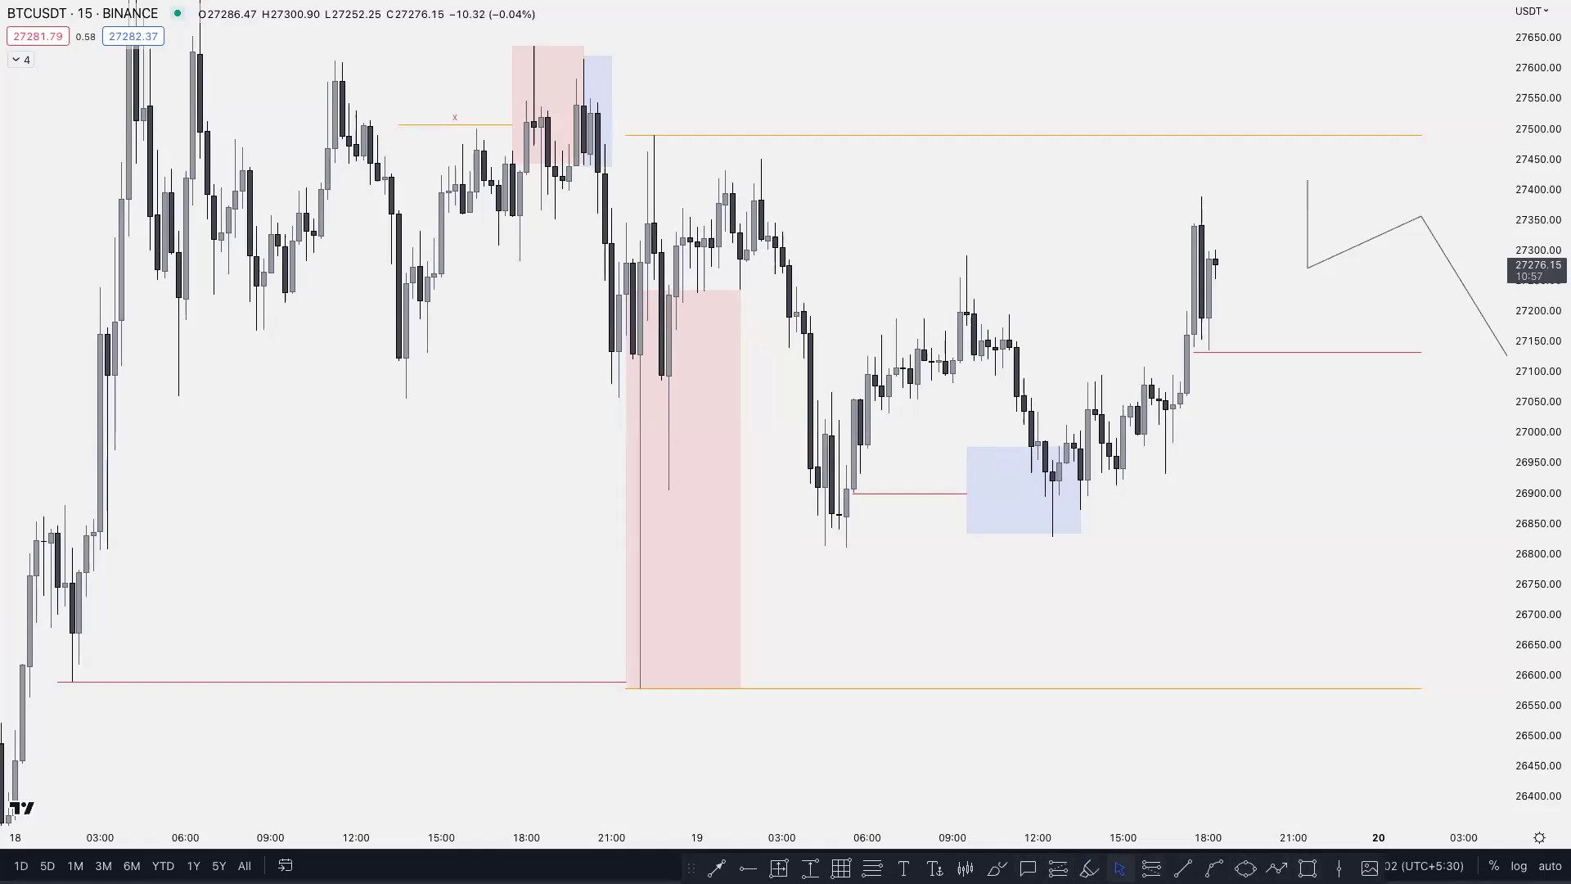
{"action": "mouse_move", "coordinate": [857, 496]}
{"action": "left_mouse_down"}
{"action": "mouse_move", "coordinate": [1089, 502]}
{"action": "mouse_move", "coordinate": [1074, 538]}
{"action": "mouse_move", "coordinate": [1047, 532]}
{"action": "mouse_move", "coordinate": [1046, 456]}
{"action": "left_mouse_up"}
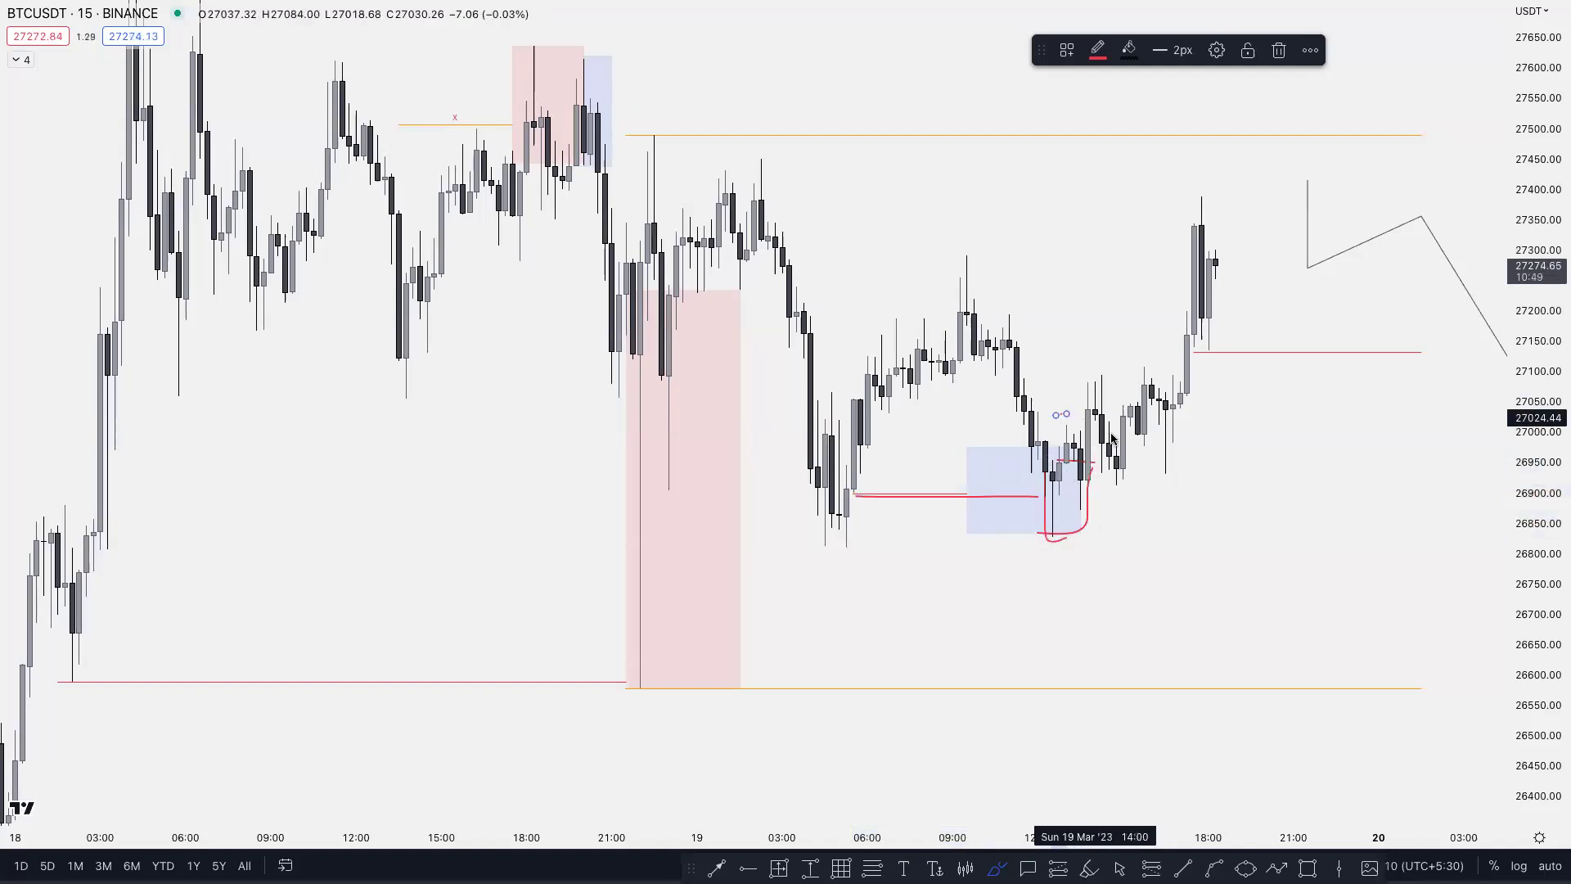
{"action": "left_click_drag", "start_coordinate": [1099, 371], "coordinate": [1173, 371]}
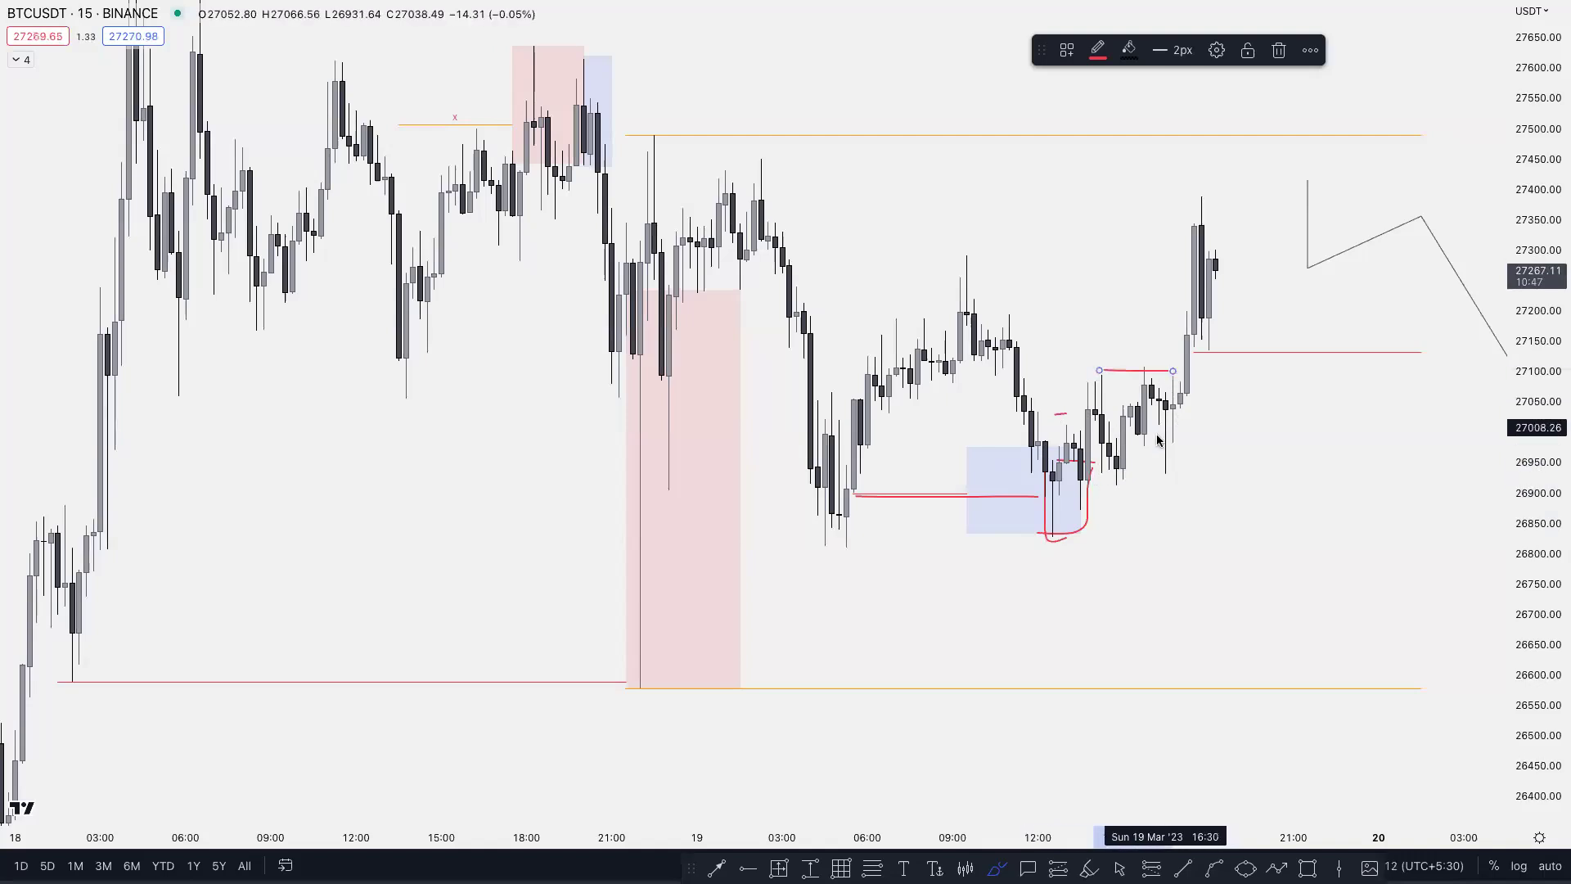
{"action": "mouse_move", "coordinate": [1125, 437]}
{"action": "left_mouse_down"}
{"action": "mouse_move", "coordinate": [1159, 437]}
{"action": "mouse_move", "coordinate": [1173, 480]}
{"action": "mouse_move", "coordinate": [1148, 443]}
{"action": "mouse_move", "coordinate": [1192, 485]}
{"action": "left_mouse_up"}
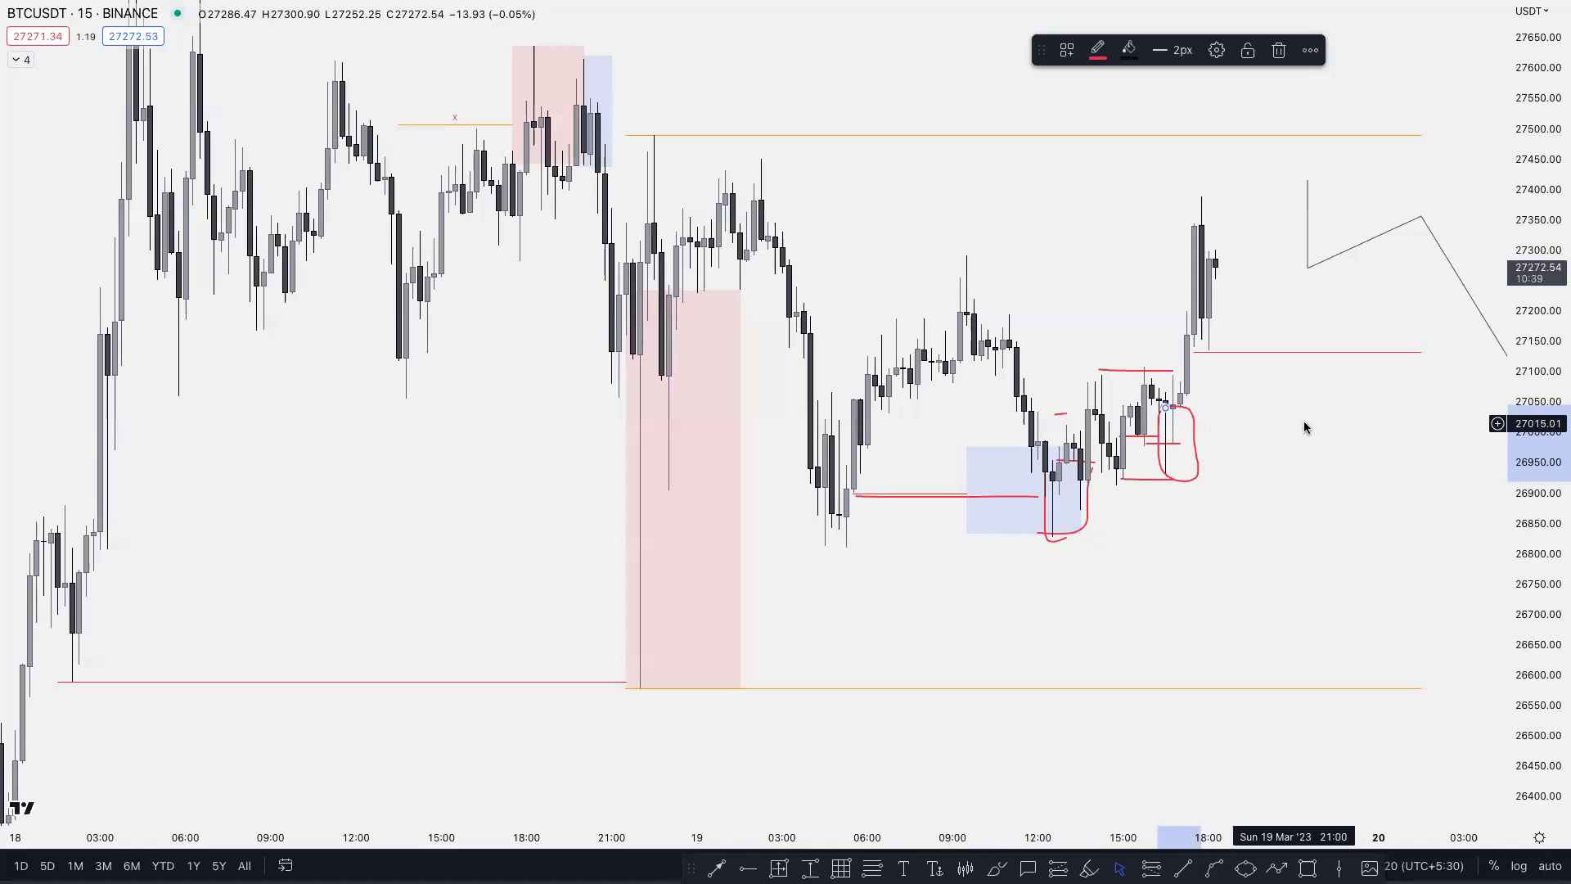
{"action": "key", "text": "Escape"}
Shade the 19 March 16:30 candle's lower wick with a blue rectangle from about 27040 down to 26942.20, ending at 17:00
{"action": "key", "text": "alt+shift+r"}
{"action": "left_click_drag", "start_coordinate": [1162, 403], "coordinate": [1180, 467]}
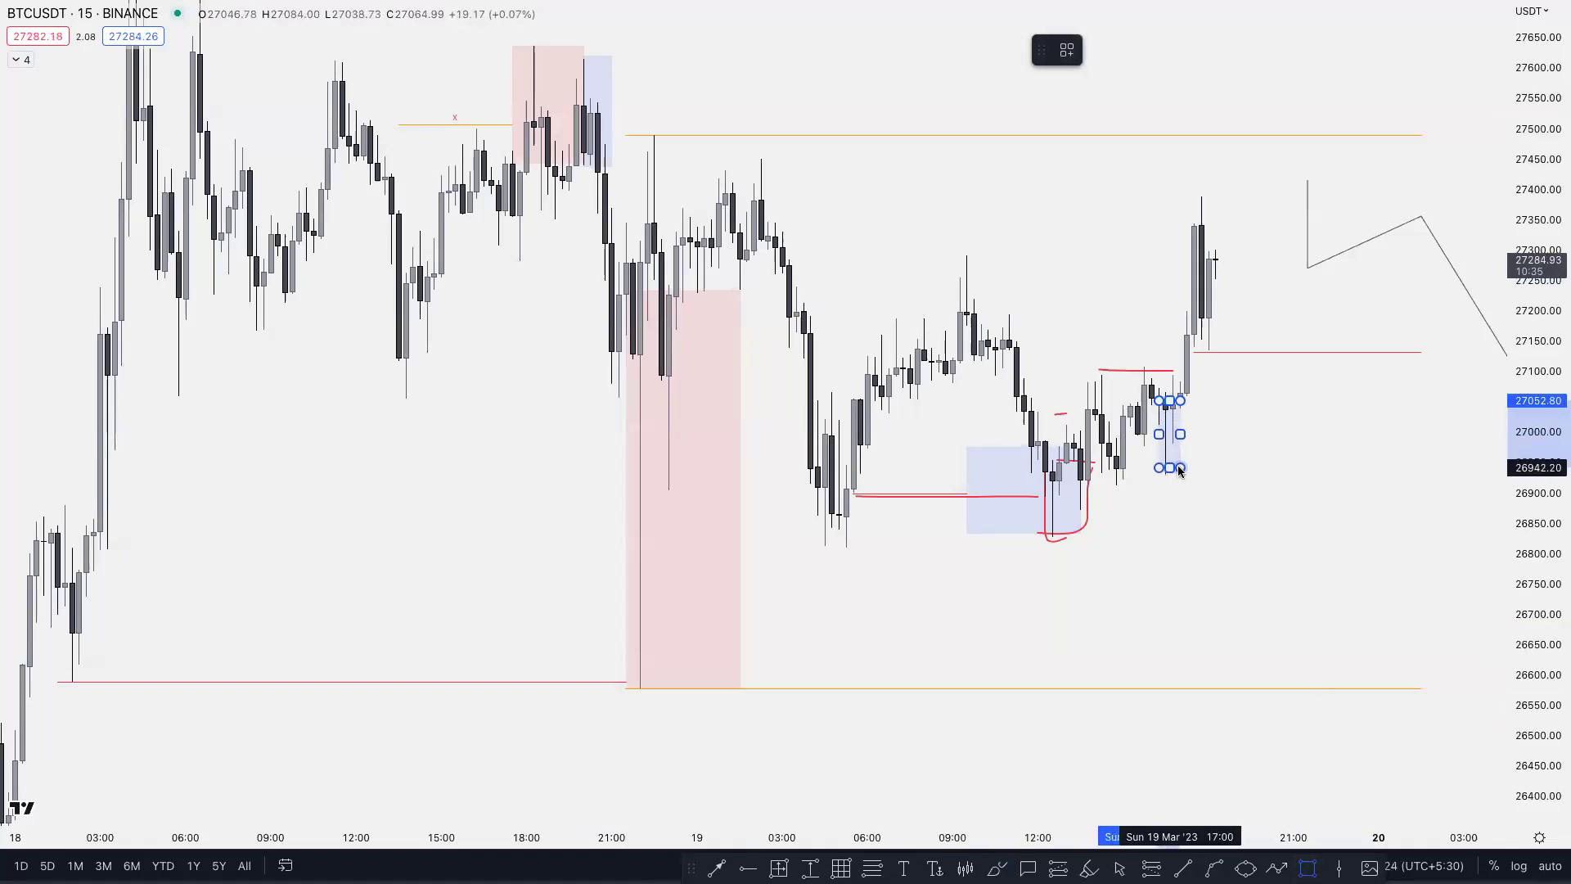
{"action": "left_click_drag", "start_coordinate": [1168, 399], "coordinate": [1169, 406]}
{"action": "left_click", "coordinate": [1332, 434]}
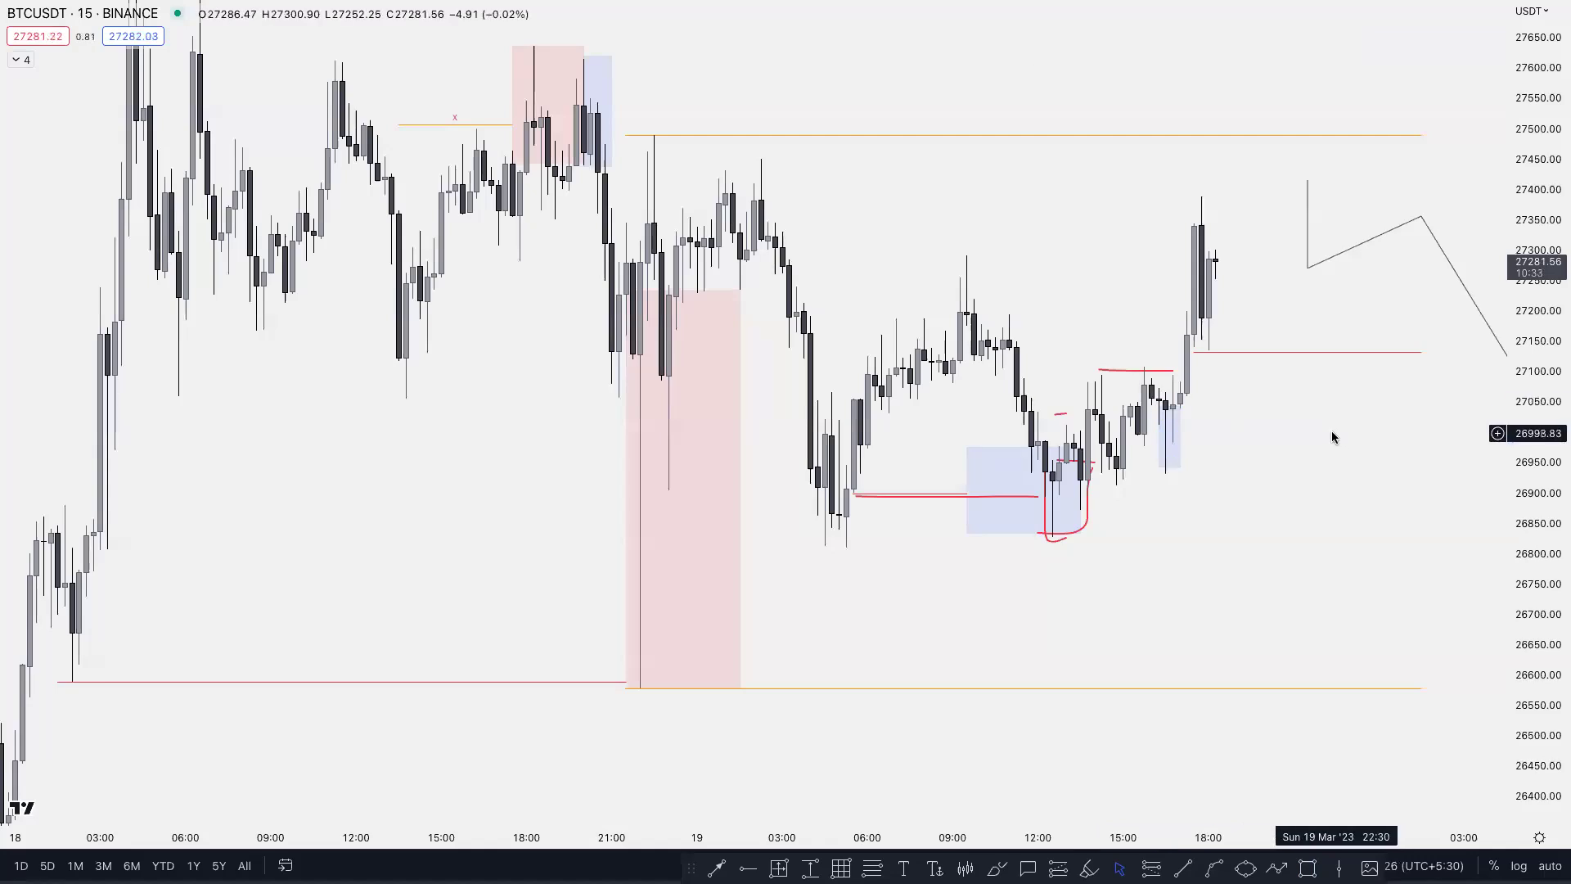
Brush a short red line at about 27348 above the 19 March 17:30 candle's high
{"action": "left_click_drag", "start_coordinate": [1332, 434], "coordinate": [1177, 436]}
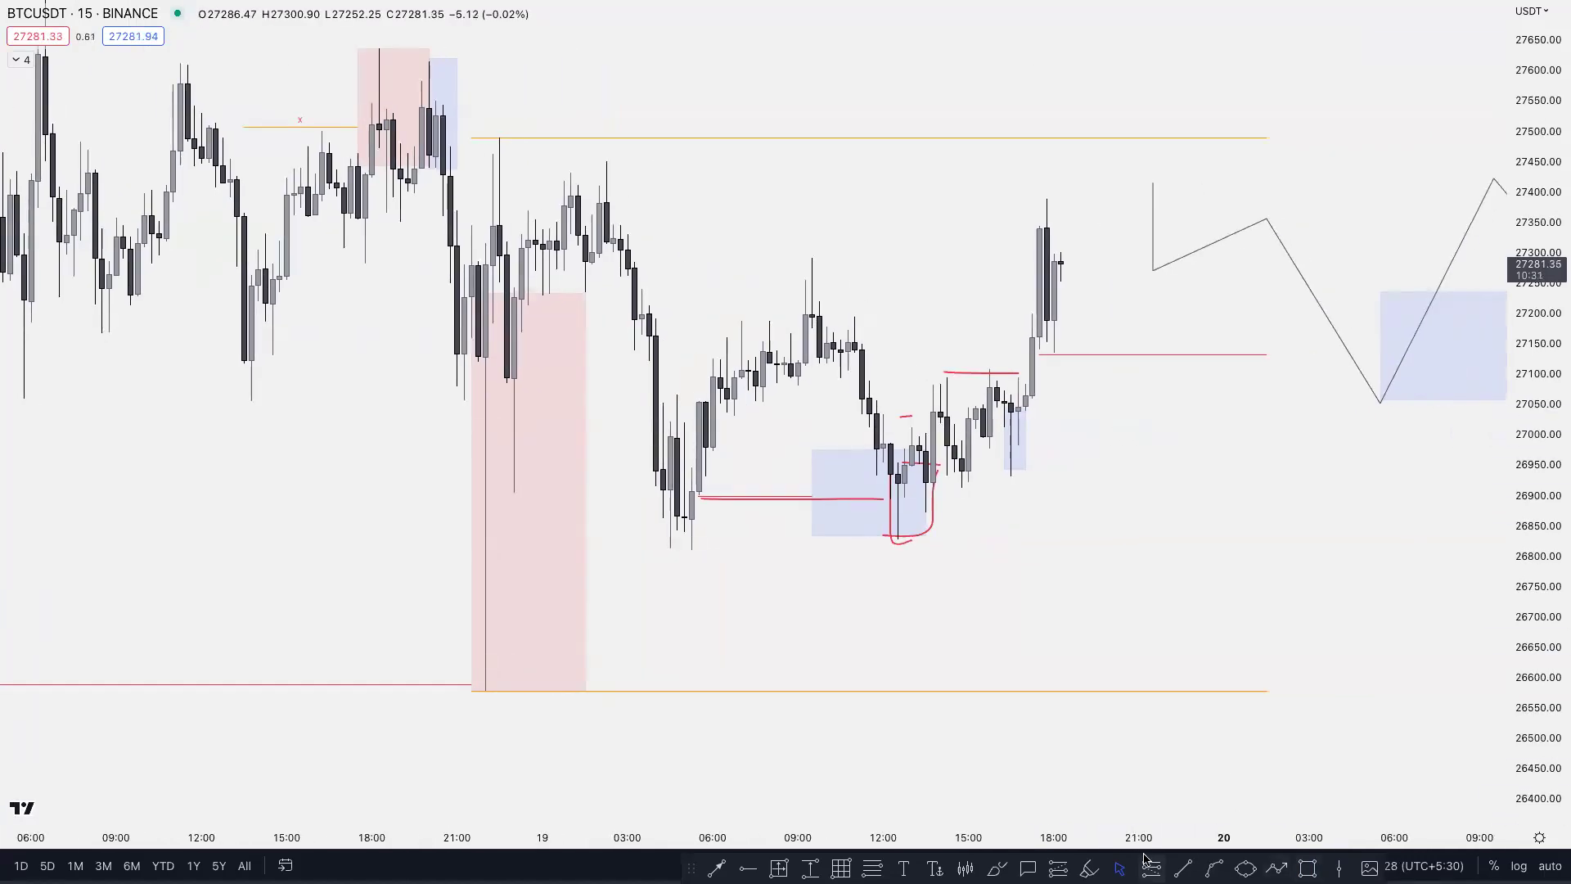
{"action": "left_click", "coordinate": [997, 868]}
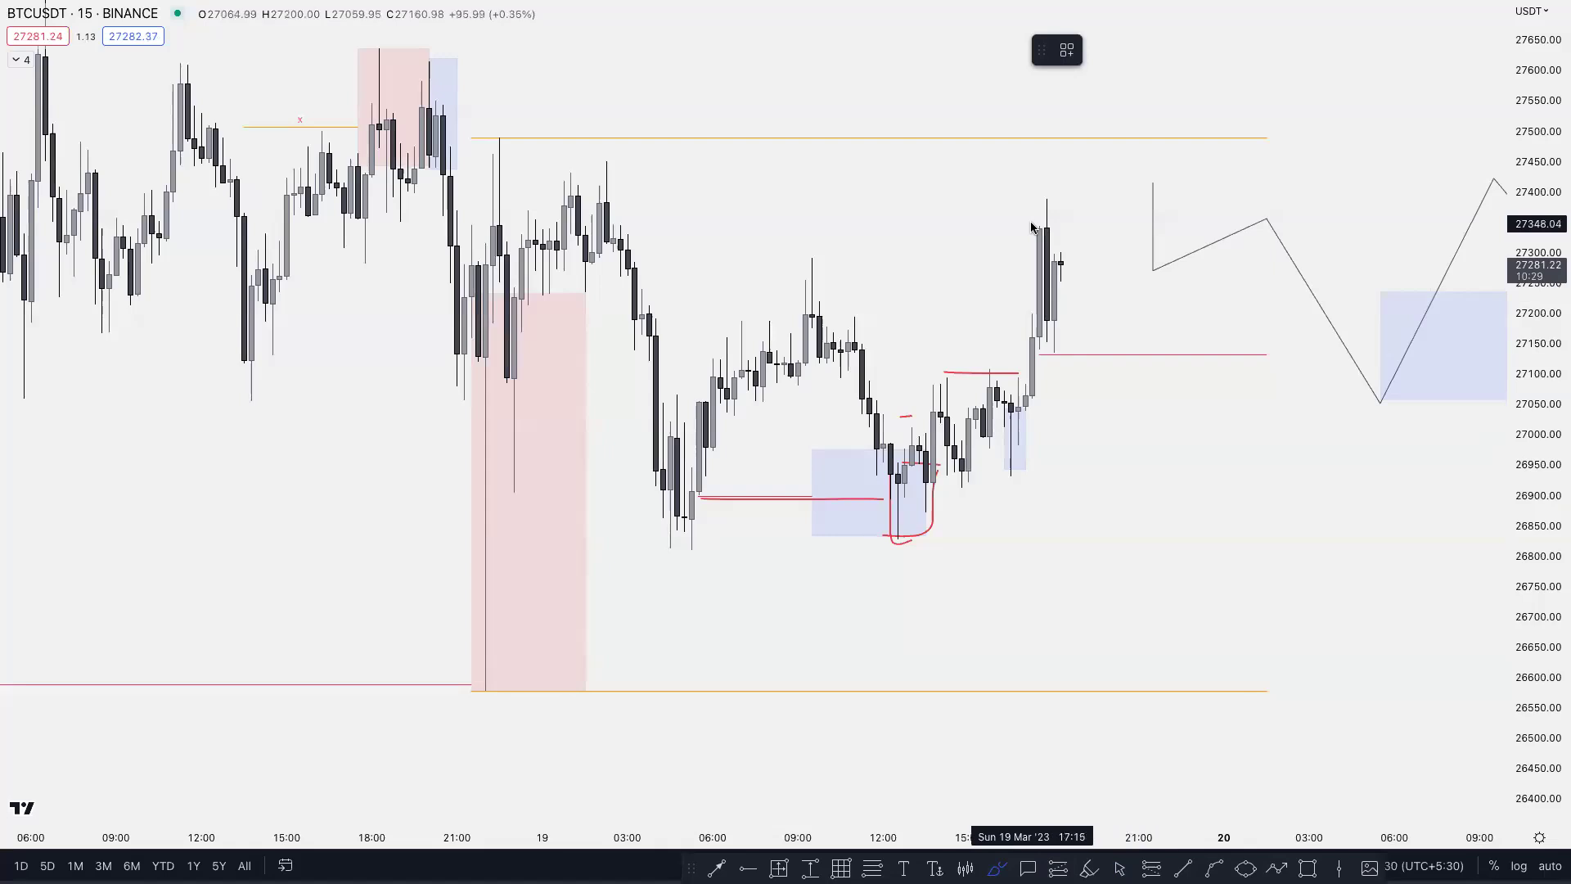
{"action": "left_click_drag", "start_coordinate": [1030, 222], "coordinate": [1047, 223]}
{"action": "key", "text": "Escape"}
Draw a red-filled rectangle from 27338.61 to 27387.15, spanning from the 19 March 17:45 candle's upper wick to 19:45
{"action": "left_click", "coordinate": [1308, 868]}
{"action": "left_click_drag", "start_coordinate": [1047, 229], "coordinate": [1103, 202]}
{"action": "left_click", "coordinate": [1128, 49]}
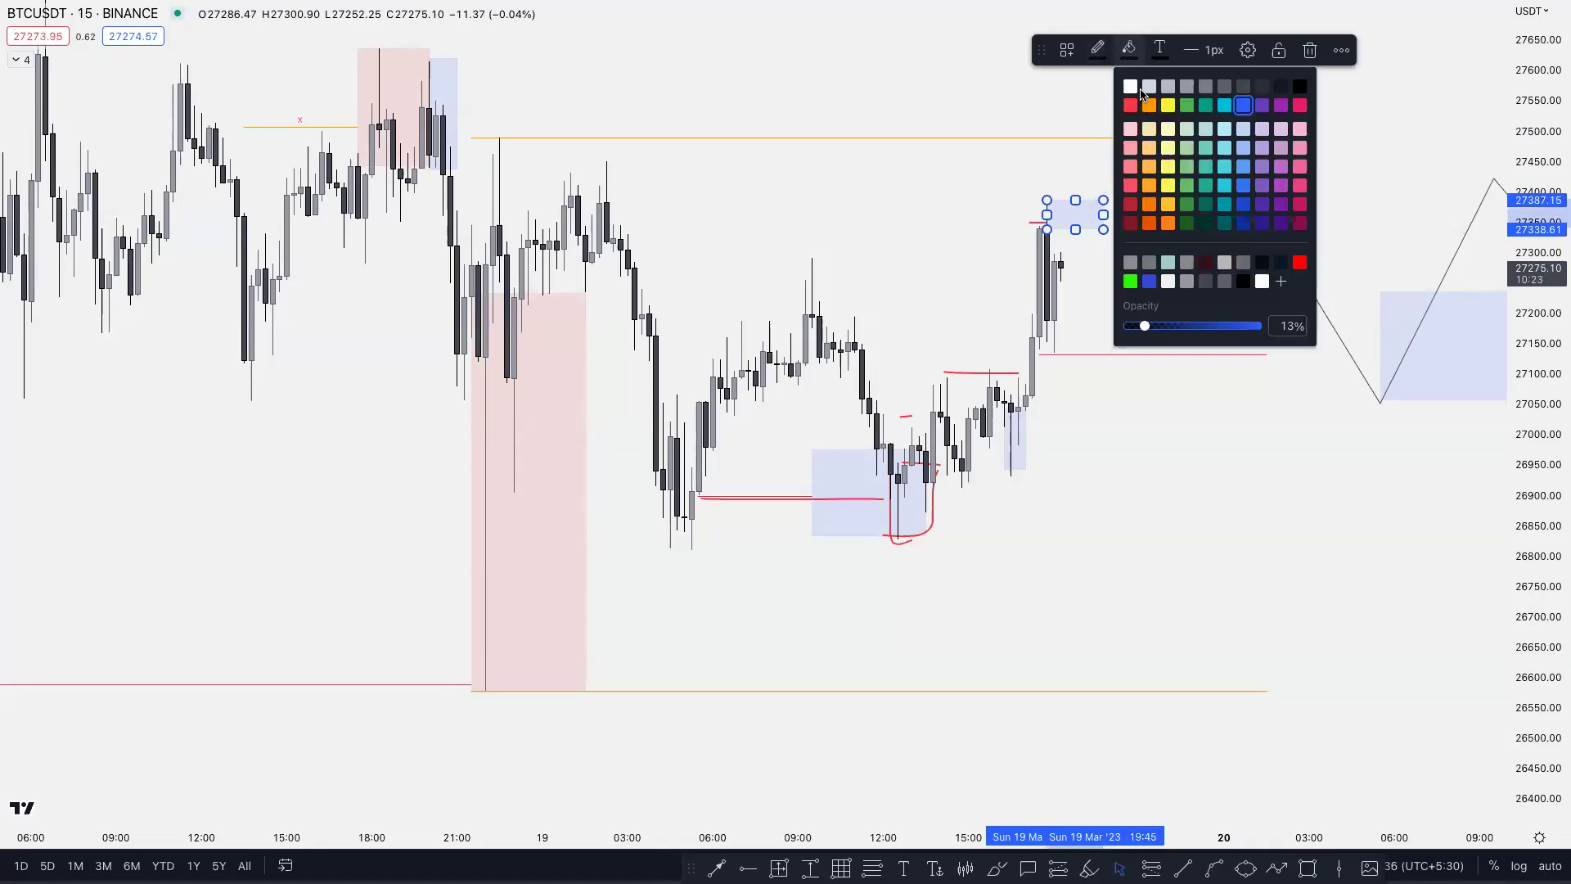
{"action": "left_click", "coordinate": [1125, 107]}
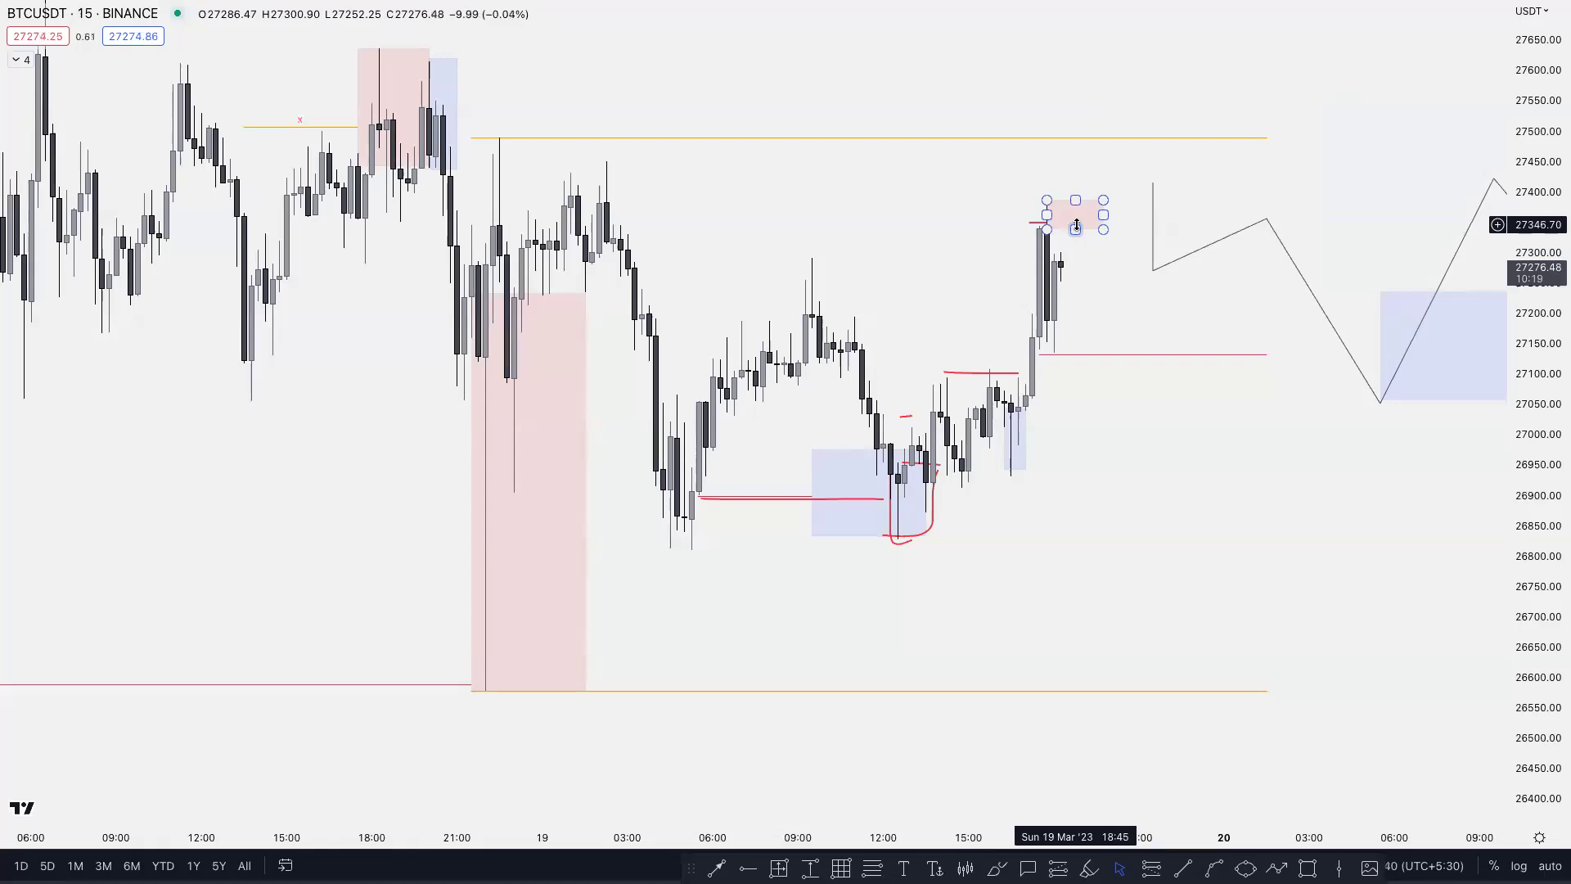
{"action": "left_click", "coordinate": [1146, 533]}
Draw a blue-filled rectangle from about 27188 down to about 27140, spanning from the 19 March 18:00 candle's lower wick to 20:00
{"action": "scroll", "coordinate": [1178, 466], "scroll_direction": "up", "scroll_amount": 4}
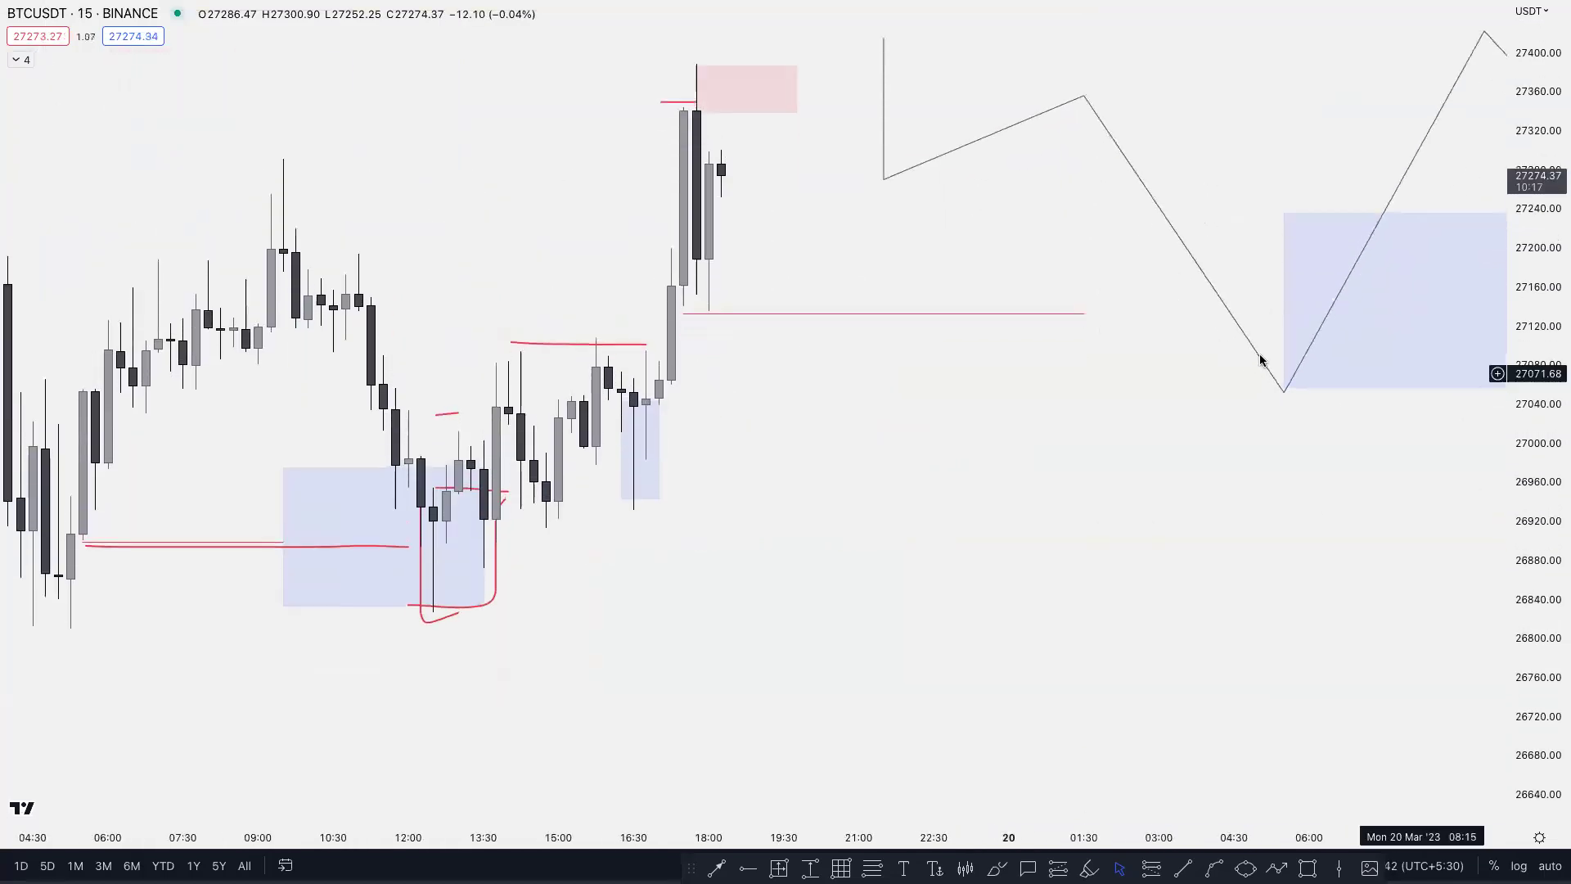
{"action": "left_click_drag", "start_coordinate": [836, 409], "coordinate": [1028, 603]}
{"action": "left_click", "coordinate": [1303, 865]}
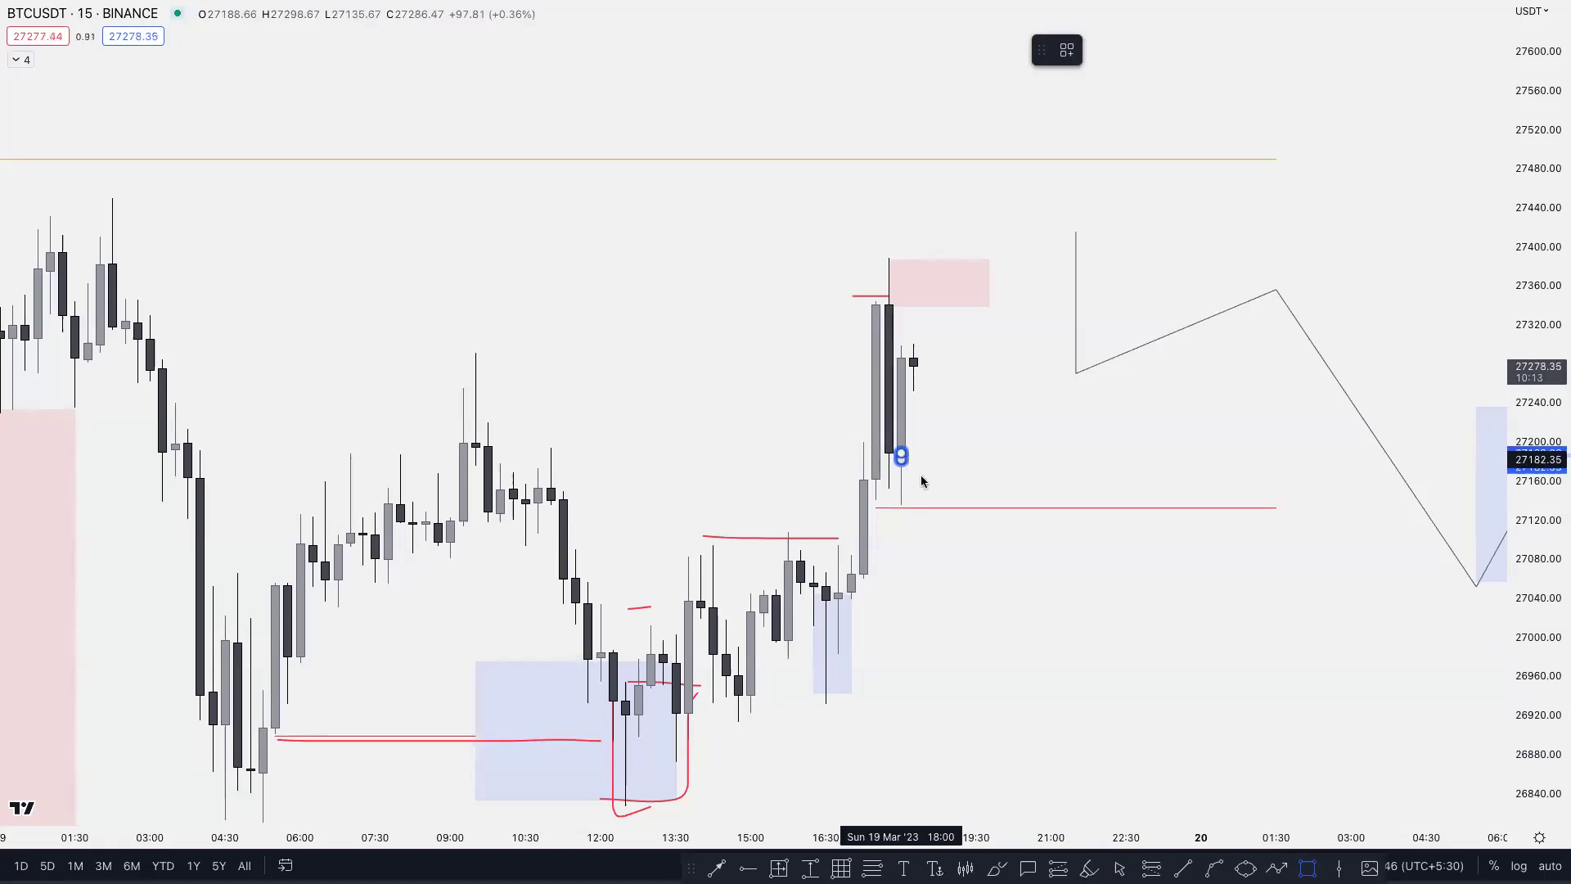
{"action": "left_click", "coordinate": [1000, 502]}
{"action": "left_click", "coordinate": [1129, 49]}
{"action": "left_click", "coordinate": [1236, 102]}
{"action": "left_click", "coordinate": [1004, 309]}
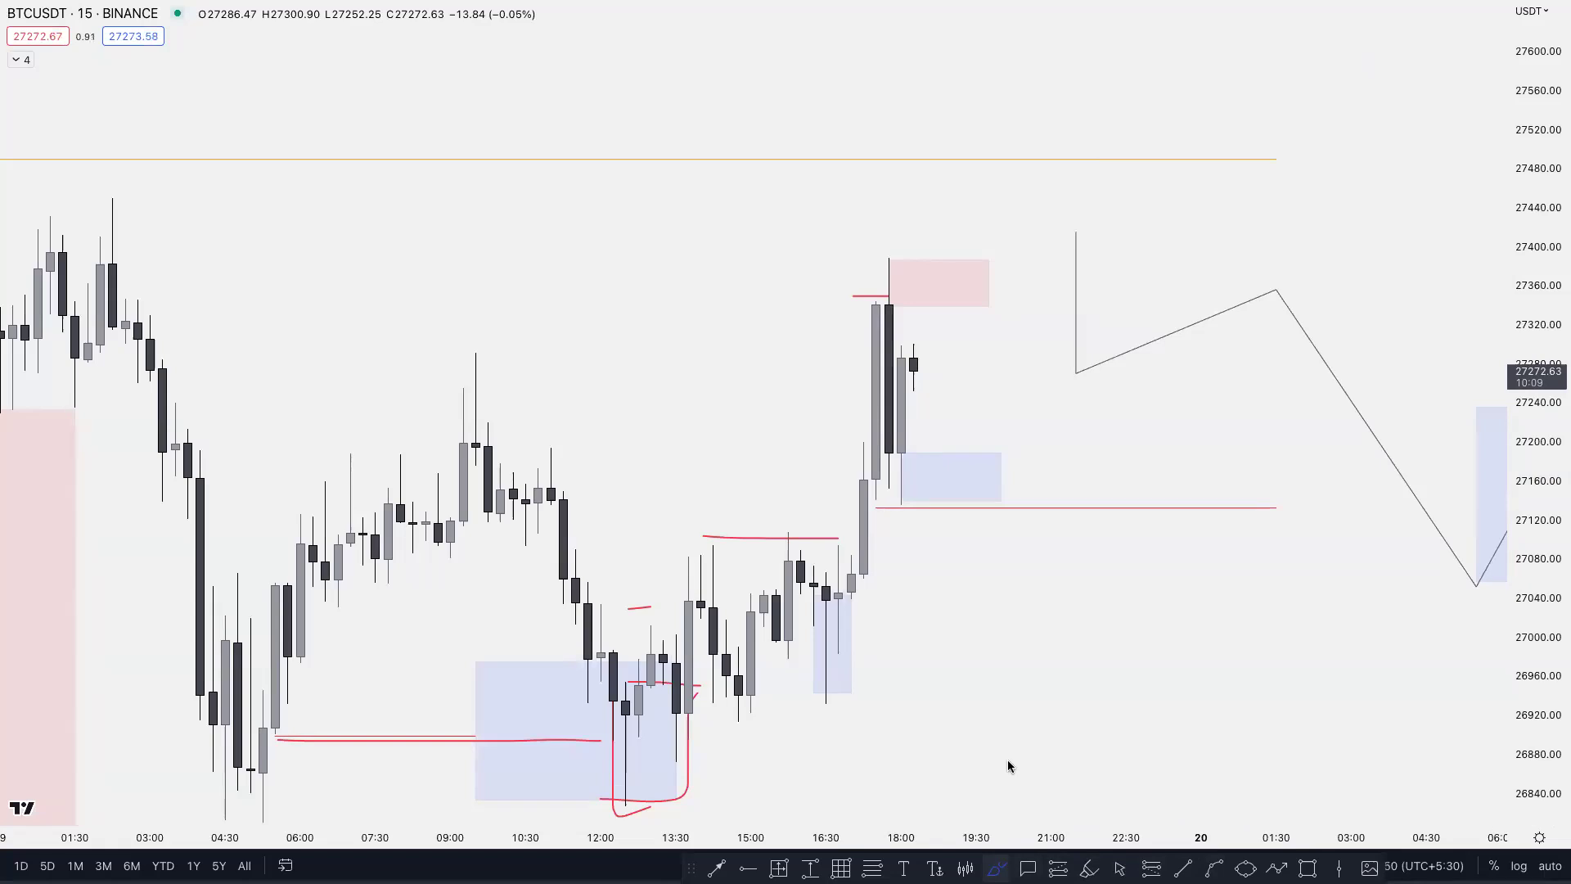
Brush a low mark at about 27156 and two alternative red price paths, one falling below the blue zone, one rising to about 27449; delete them
{"action": "left_click_drag", "start_coordinate": [879, 486], "coordinate": [901, 488]}
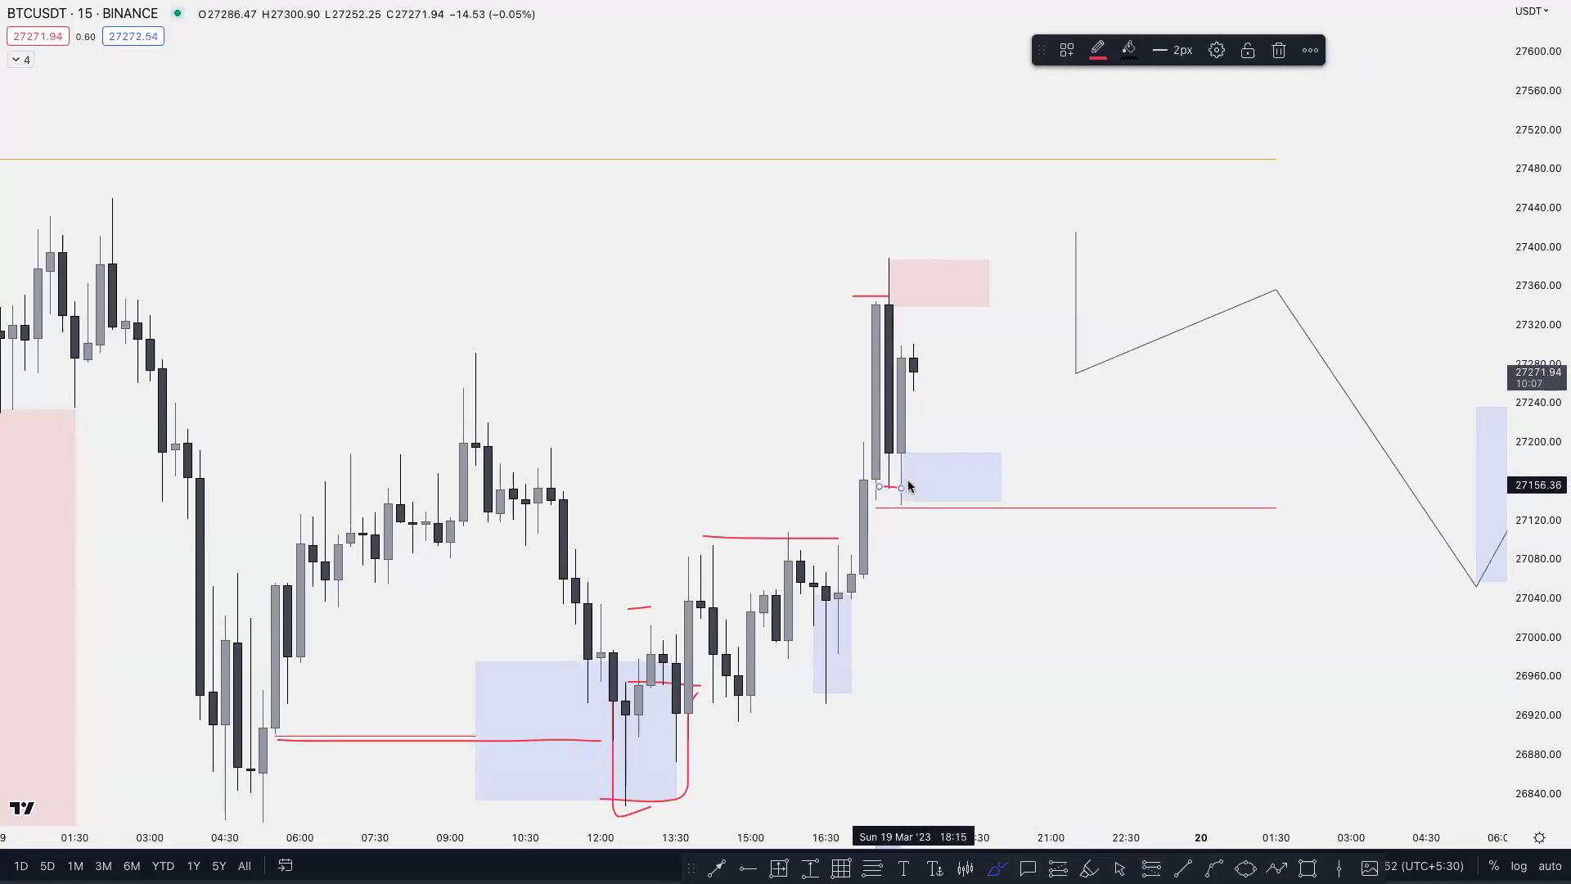
{"action": "mouse_move", "coordinate": [918, 379]}
{"action": "left_mouse_down"}
{"action": "mouse_move", "coordinate": [963, 483]}
{"action": "mouse_move", "coordinate": [994, 305]}
{"action": "mouse_move", "coordinate": [1088, 606]}
{"action": "left_mouse_up"}
{"action": "left_click_drag", "start_coordinate": [866, 303], "coordinate": [965, 303]}
{"action": "left_click_drag", "start_coordinate": [892, 257], "coordinate": [988, 259]}
{"action": "key", "text": "Delete"}
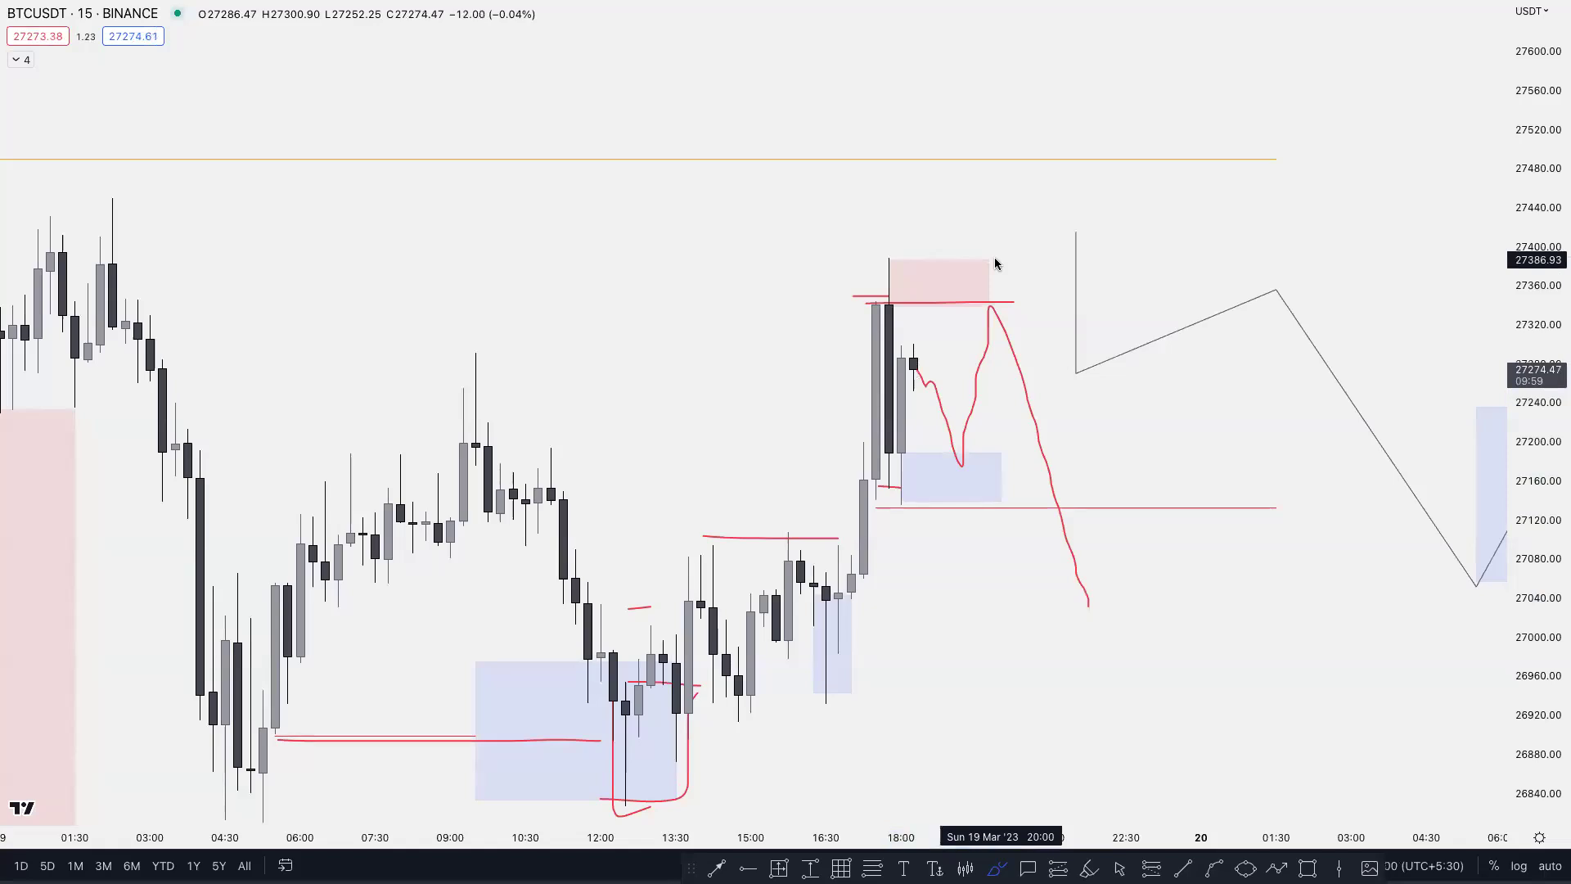
{"action": "mouse_move", "coordinate": [914, 363]}
{"action": "left_mouse_down"}
{"action": "mouse_move", "coordinate": [949, 309]}
{"action": "mouse_move", "coordinate": [974, 331]}
{"action": "mouse_move", "coordinate": [1006, 454]}
{"action": "mouse_move", "coordinate": [1082, 206]}
{"action": "left_mouse_up"}
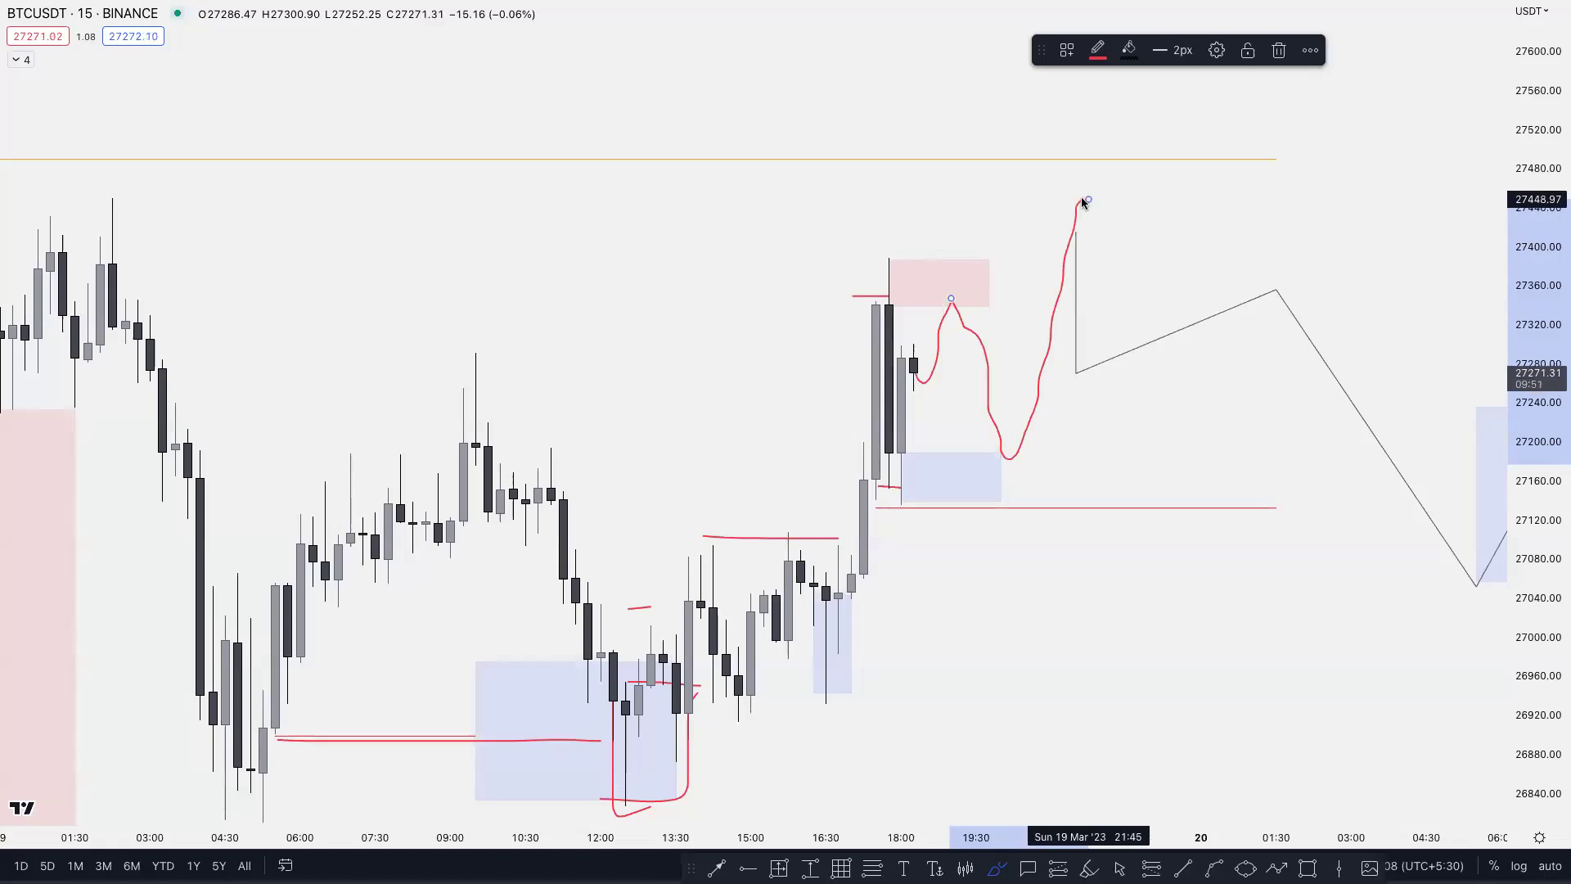
{"action": "key", "text": "Delete"}
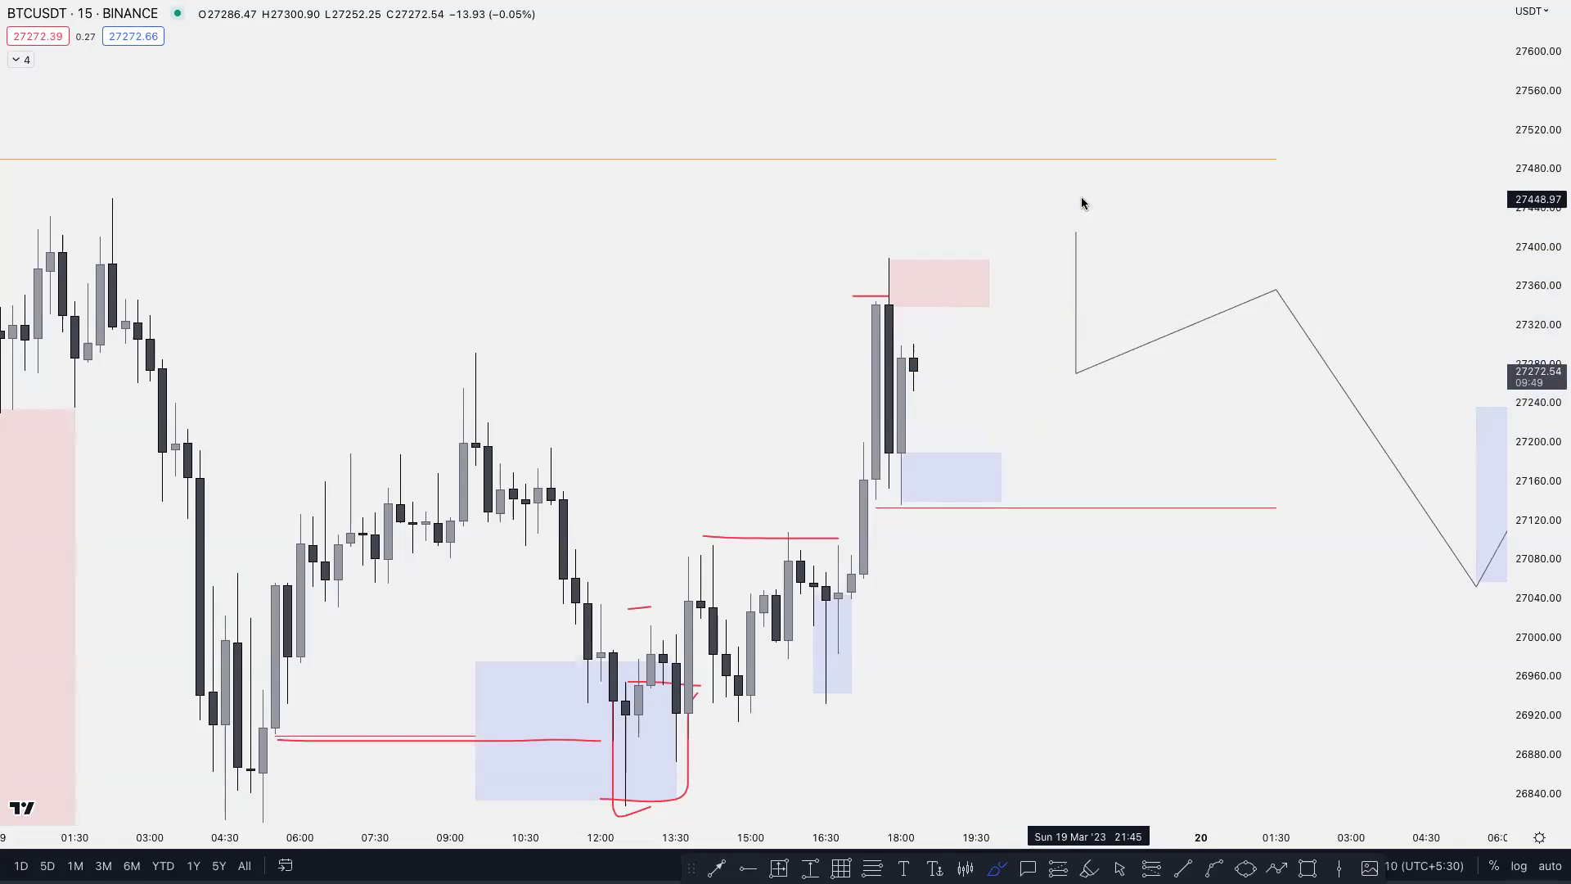
Brush short red lines at the 19 March 04:15 candle's low at about 26866 and over the 04:30 candle's top at about 27024
{"action": "left_click_drag", "start_coordinate": [579, 298], "coordinate": [849, 203]}
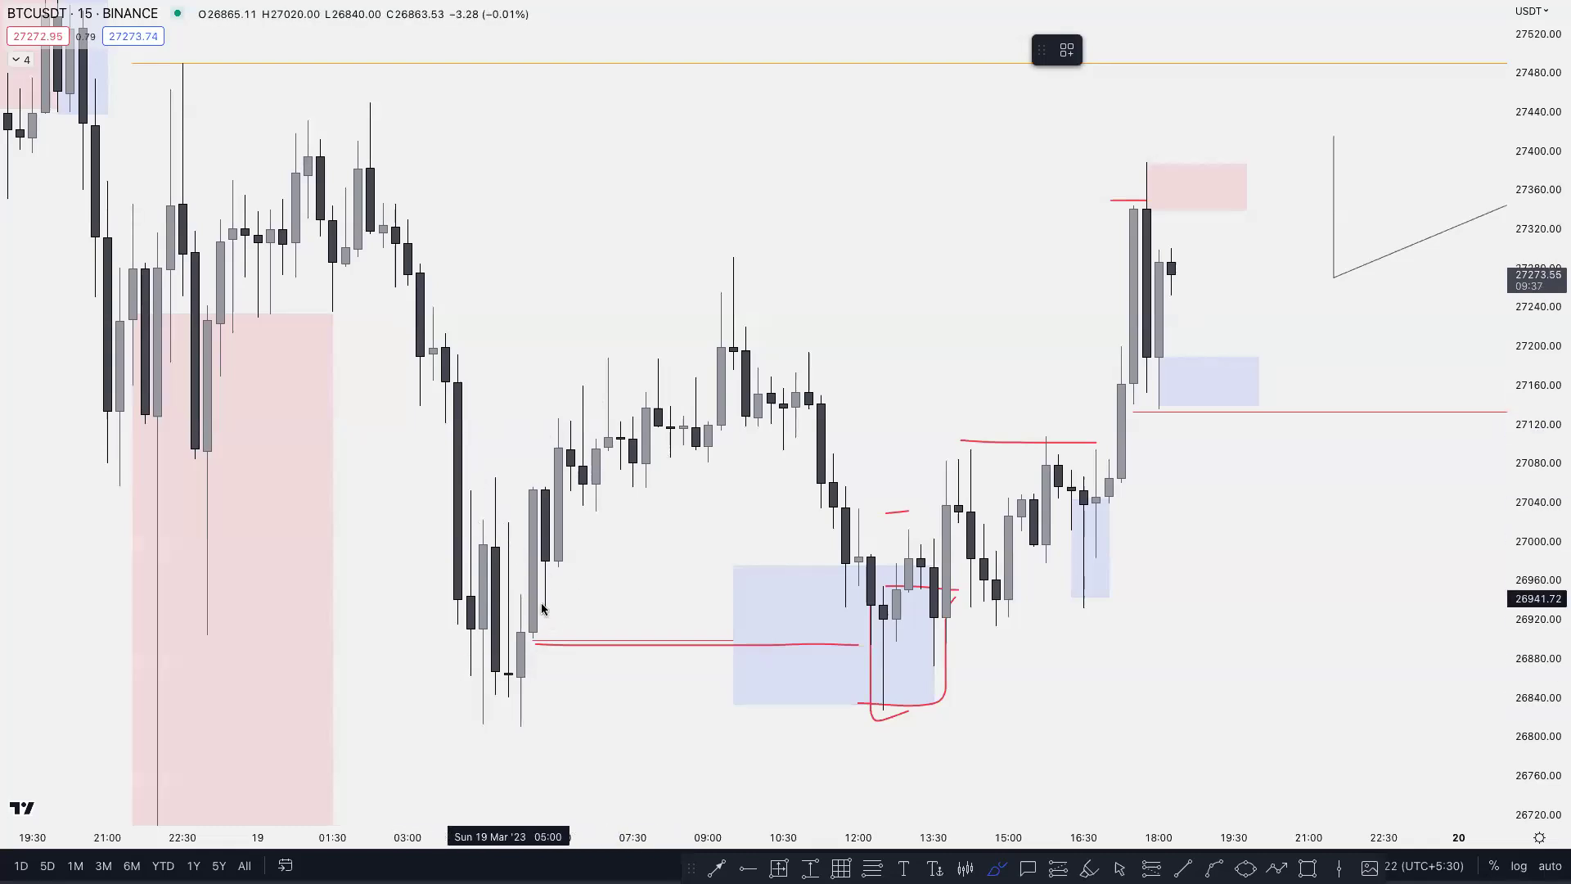
{"action": "left_click", "coordinate": [464, 672]}
{"action": "left_click_drag", "start_coordinate": [473, 517], "coordinate": [495, 517]}
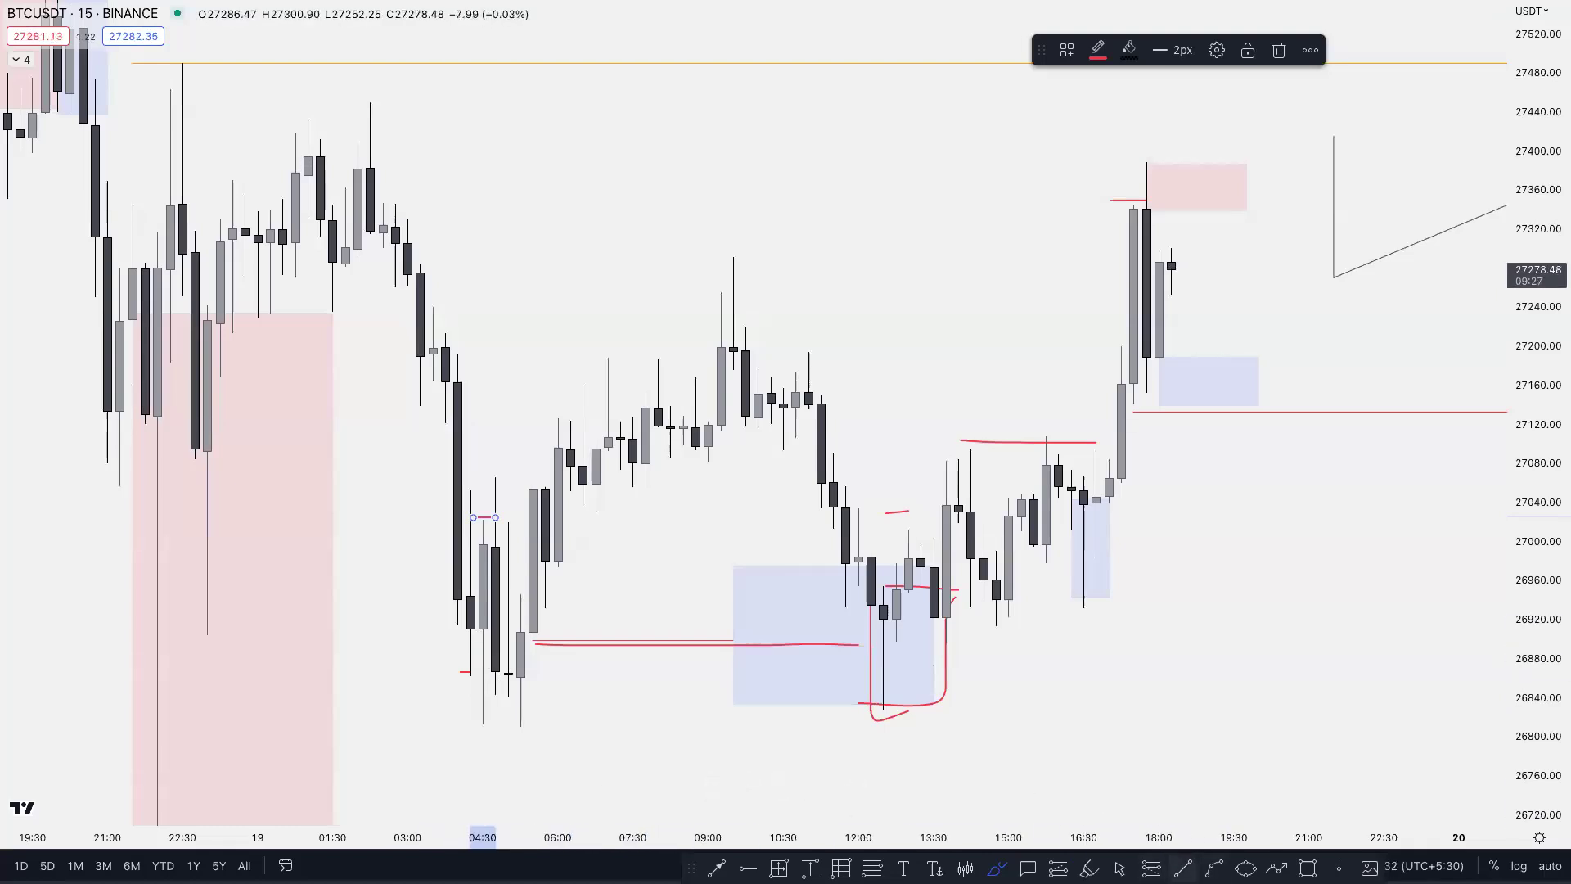
Shade two blue rectangles ending at 05:00: the 04:45 upper wick from 26997.06 to 27061.62 and the 04:30 lower wick from 26912.38 to about 26816
{"action": "left_click", "coordinate": [1307, 868]}
{"action": "left_click", "coordinate": [495, 544]}
{"action": "left_click", "coordinate": [508, 481]}
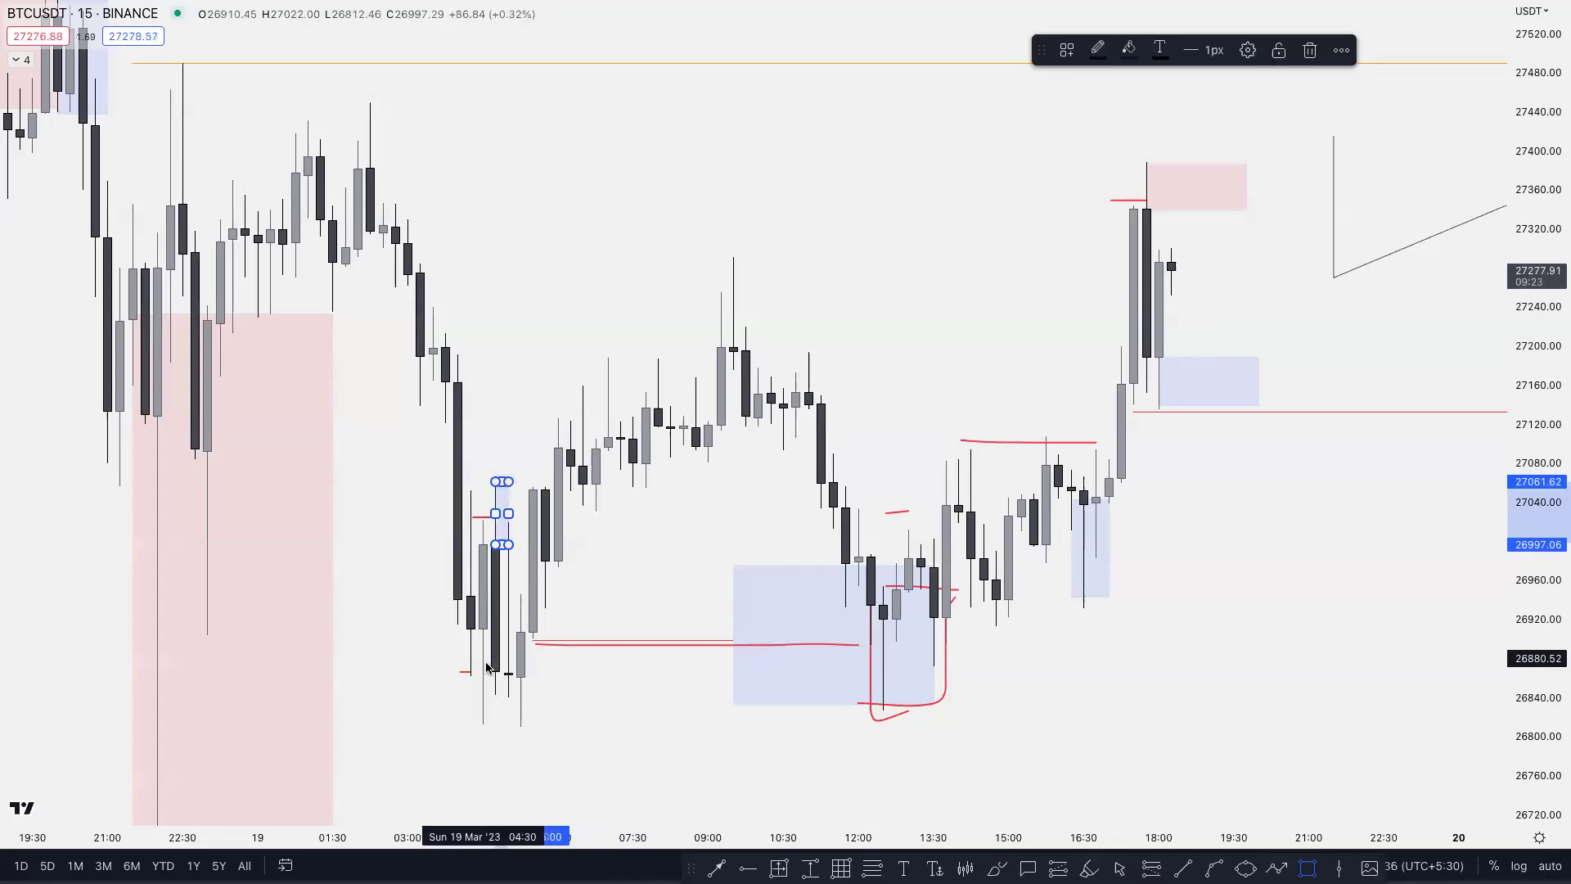
{"action": "left_click_drag", "start_coordinate": [483, 627], "coordinate": [505, 722]}
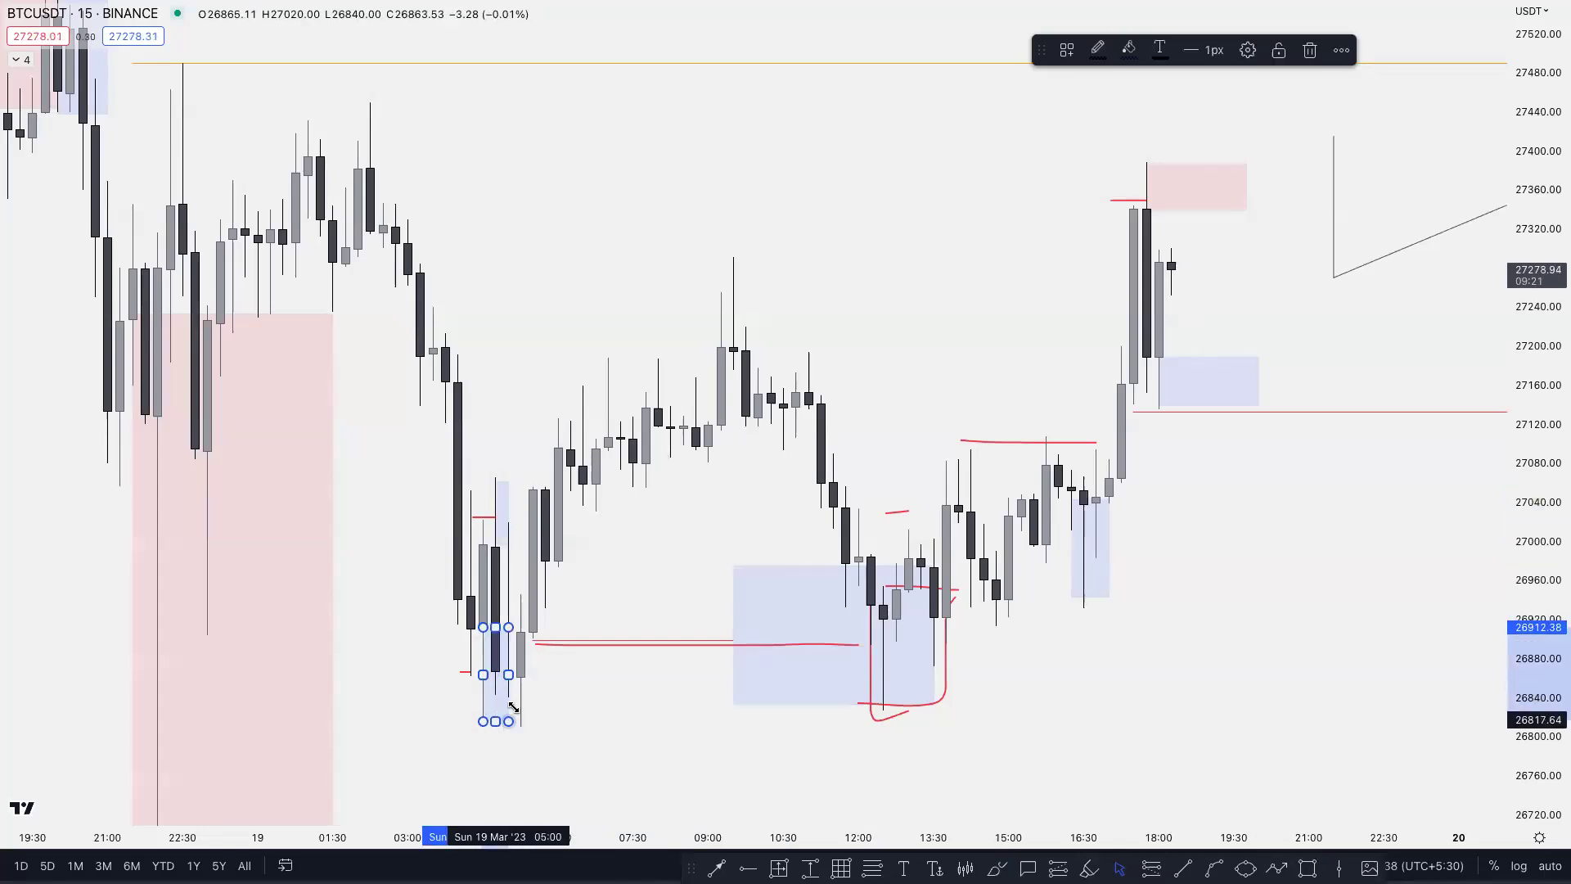
{"action": "left_click", "coordinate": [628, 616]}
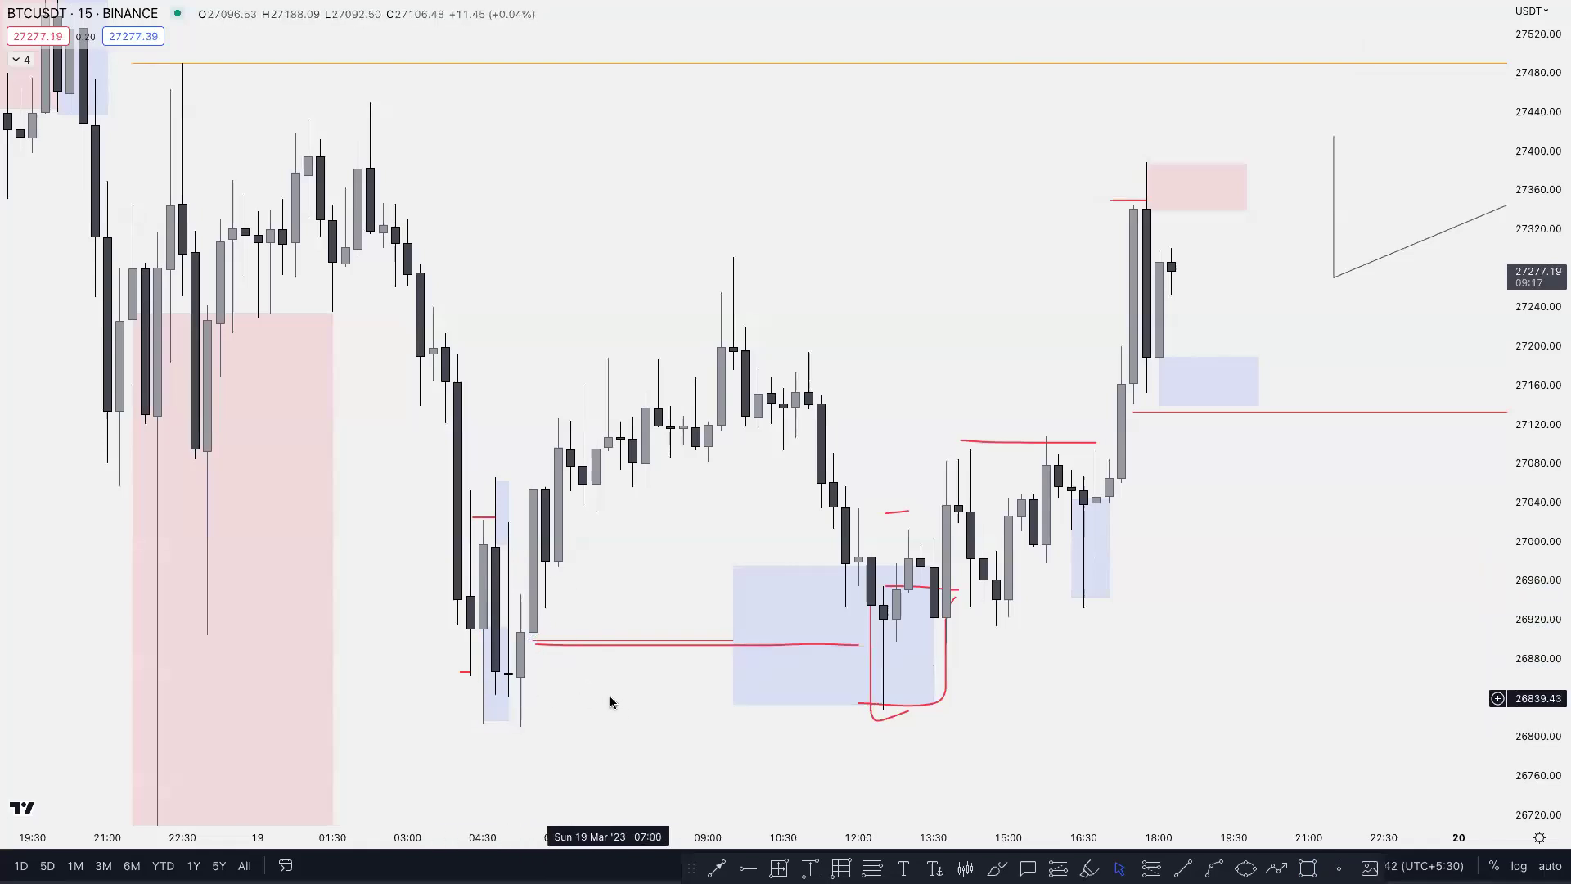
Brush red marks on the 06:00 to 07:15 swings, at about 27128 and 27161 for the highs and about 27038 for the lows
{"action": "left_click", "coordinate": [997, 867]}
{"action": "mouse_move", "coordinate": [549, 419]}
{"action": "left_mouse_down"}
{"action": "mouse_move", "coordinate": [583, 417]}
{"action": "mouse_move", "coordinate": [620, 386]}
{"action": "mouse_move", "coordinate": [620, 434]}
{"action": "left_mouse_up"}
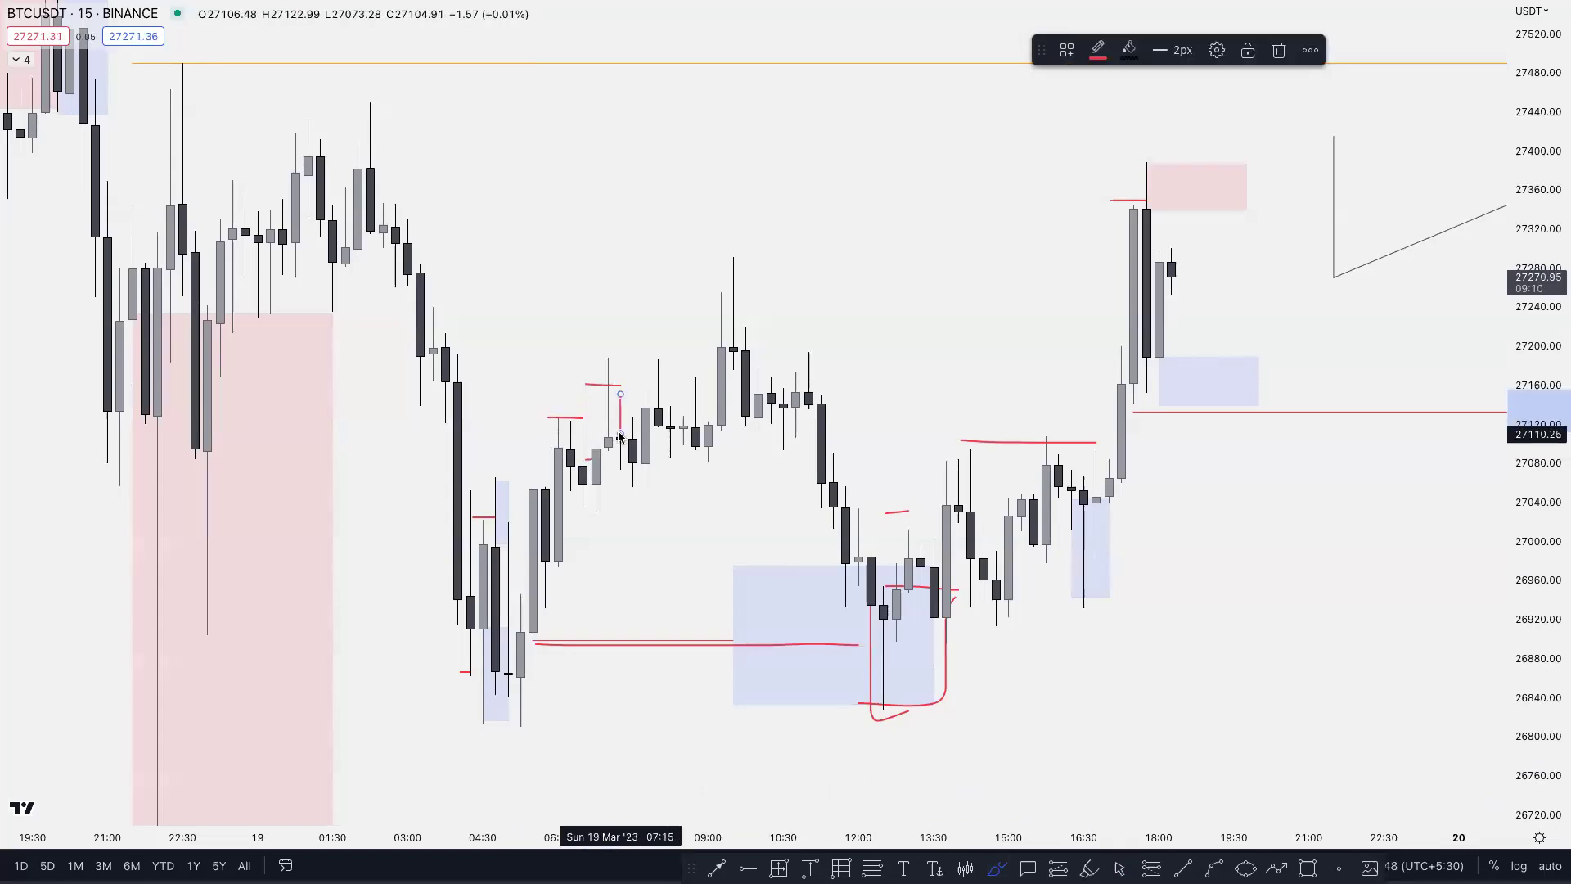
{"action": "mouse_move", "coordinate": [587, 503]}
{"action": "left_mouse_down"}
{"action": "mouse_move", "coordinate": [659, 495]}
{"action": "mouse_move", "coordinate": [585, 514]}
{"action": "left_mouse_up"}
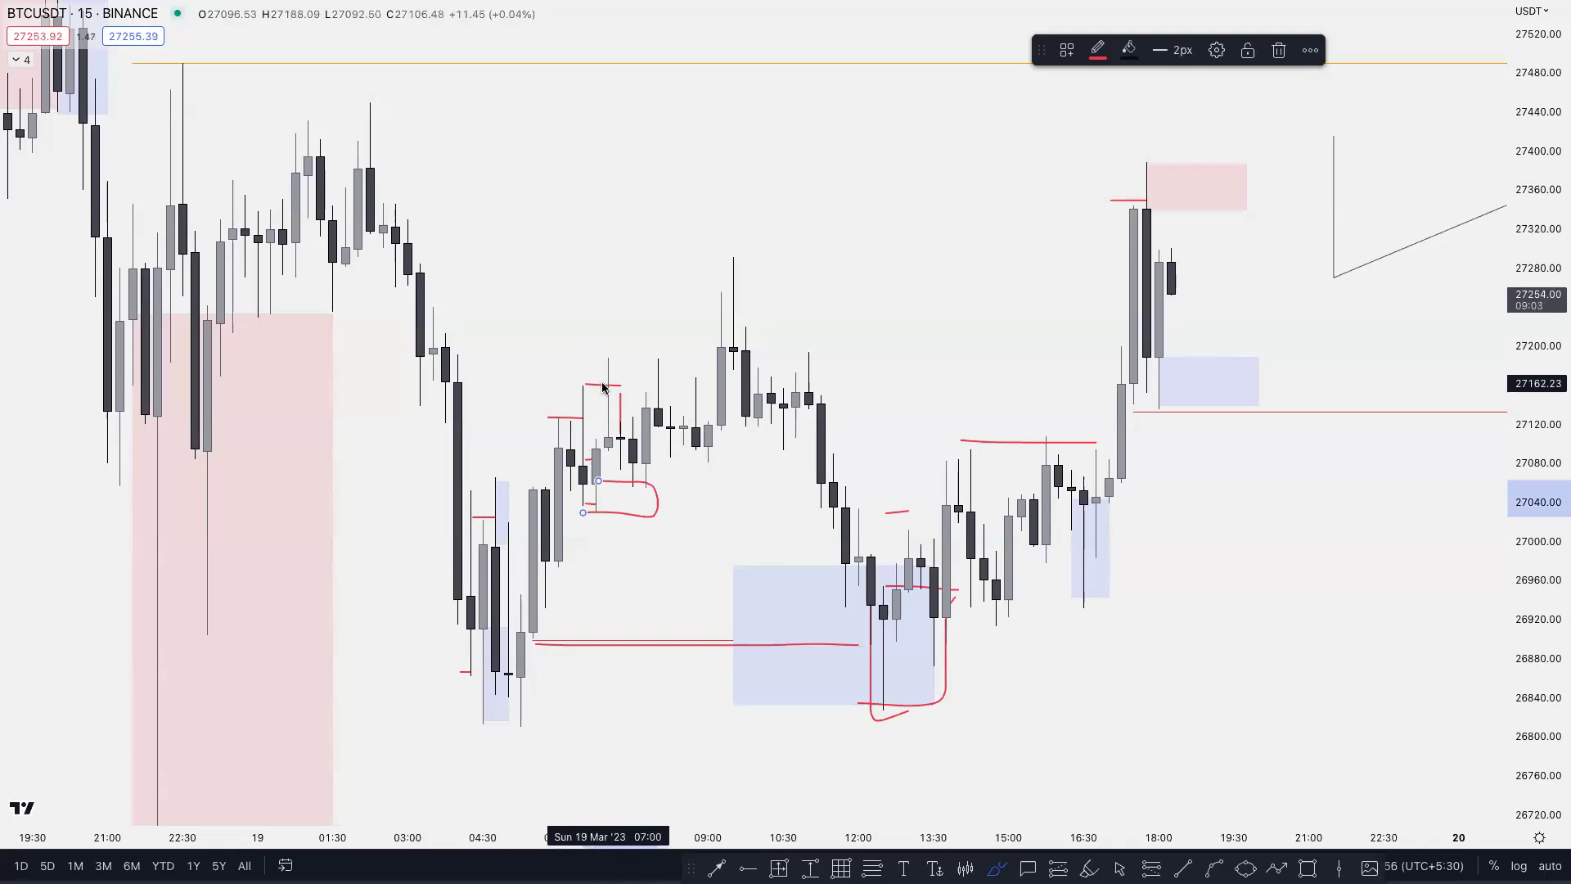
Brush a red price path from the latest candle to the red zone, down to the blue zone and up to about 27450, and undo it
{"action": "left_click_drag", "start_coordinate": [1177, 280], "coordinate": [1218, 211]}
{"action": "mouse_move", "coordinate": [1236, 264]}
{"action": "left_mouse_down"}
{"action": "mouse_move", "coordinate": [1285, 371]}
{"action": "mouse_move", "coordinate": [1327, 107]}
{"action": "left_mouse_up"}
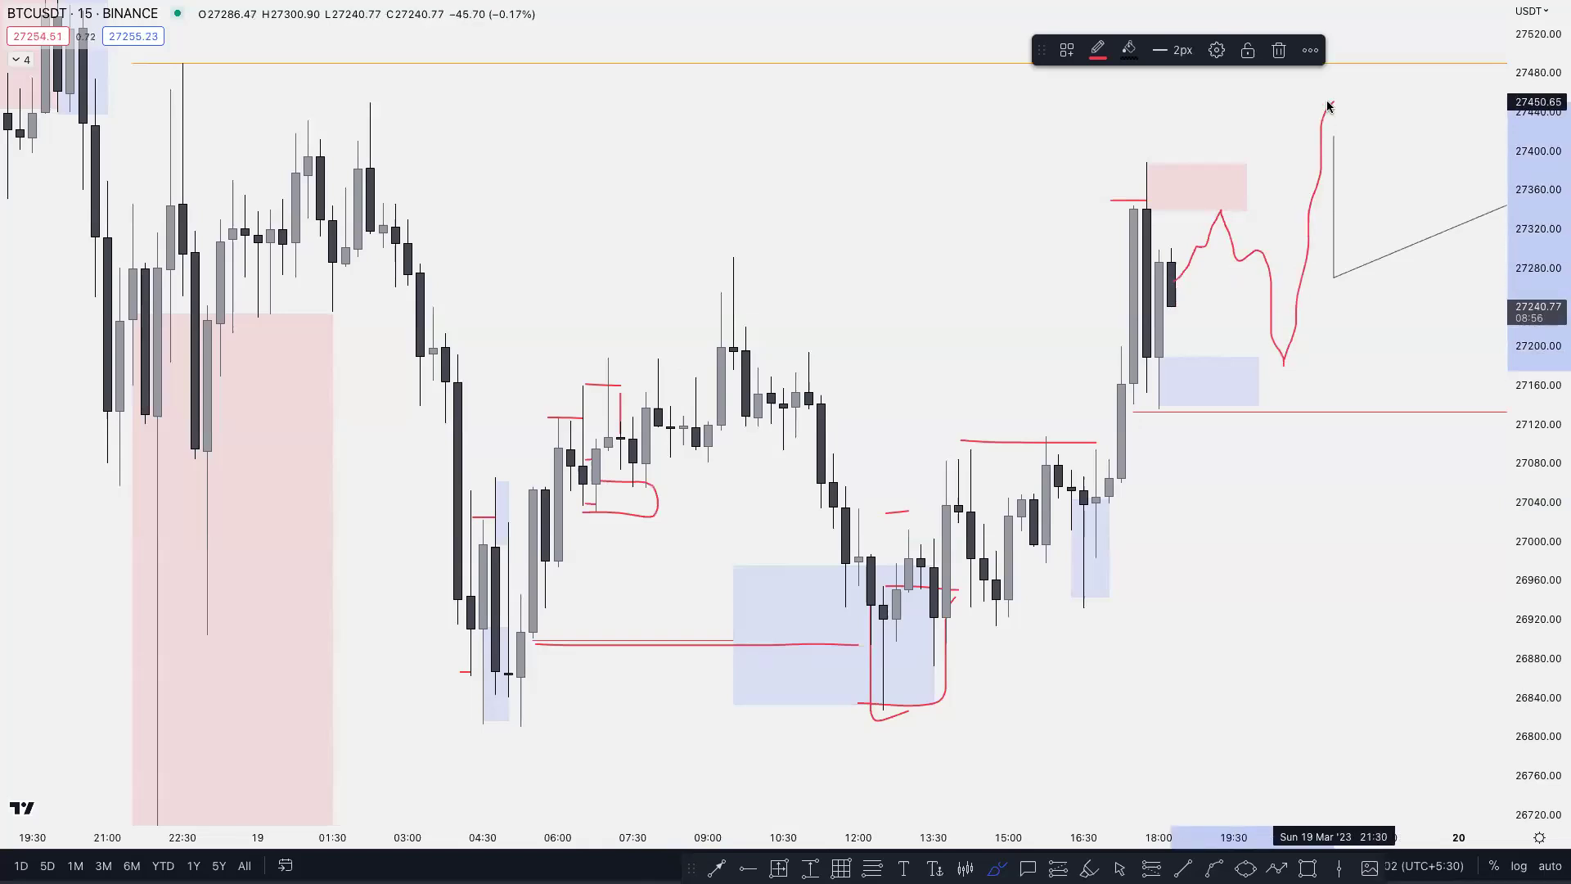
{"action": "key", "text": "ctrl+z"}
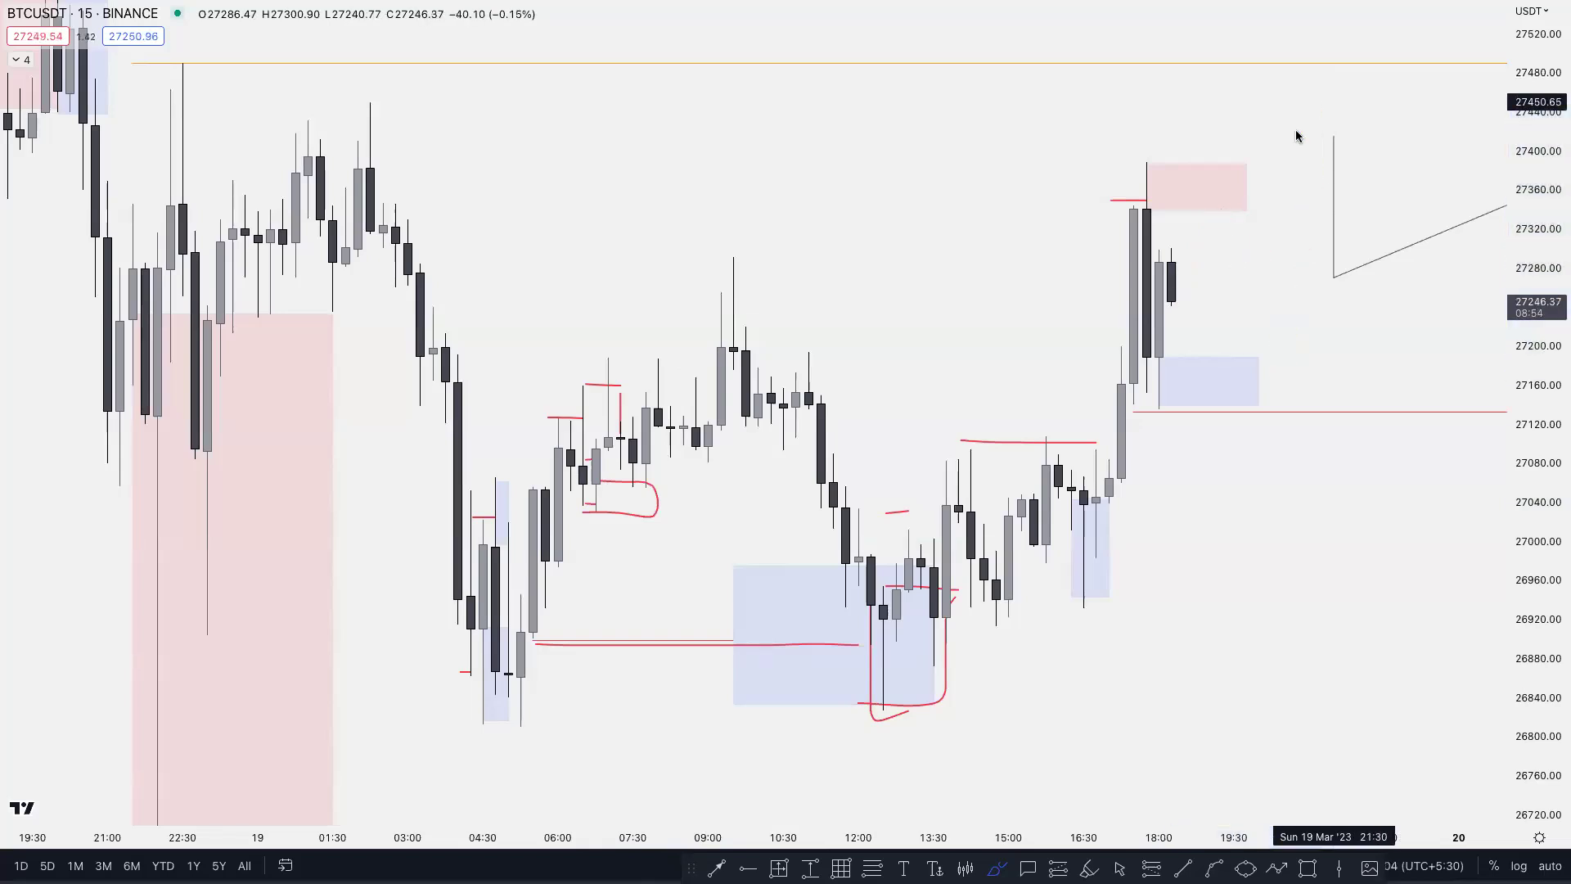
Brush red lines across the 07:00 to 11:45 swing highs at about 27190, 27259, 27280 and 27171
{"action": "left_click_drag", "start_coordinate": [599, 355], "coordinate": [721, 354]}
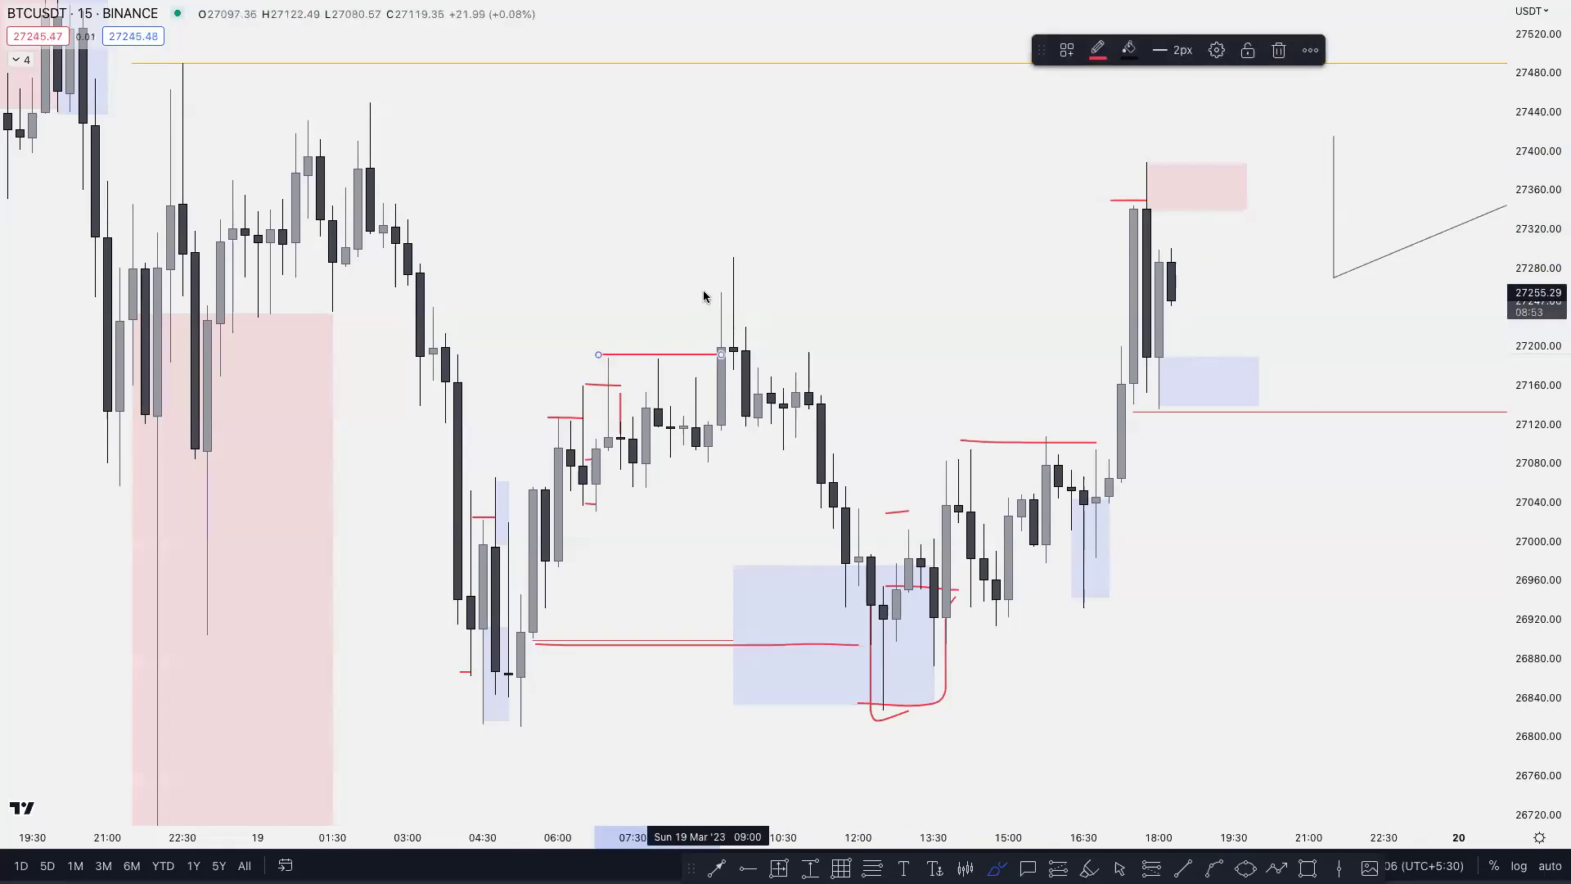
{"action": "left_click_drag", "start_coordinate": [711, 290], "coordinate": [758, 287]}
{"action": "left_click_drag", "start_coordinate": [726, 356], "coordinate": [795, 356]}
{"action": "left_click_drag", "start_coordinate": [724, 266], "coordinate": [795, 273]}
{"action": "left_click_drag", "start_coordinate": [761, 375], "coordinate": [845, 375]}
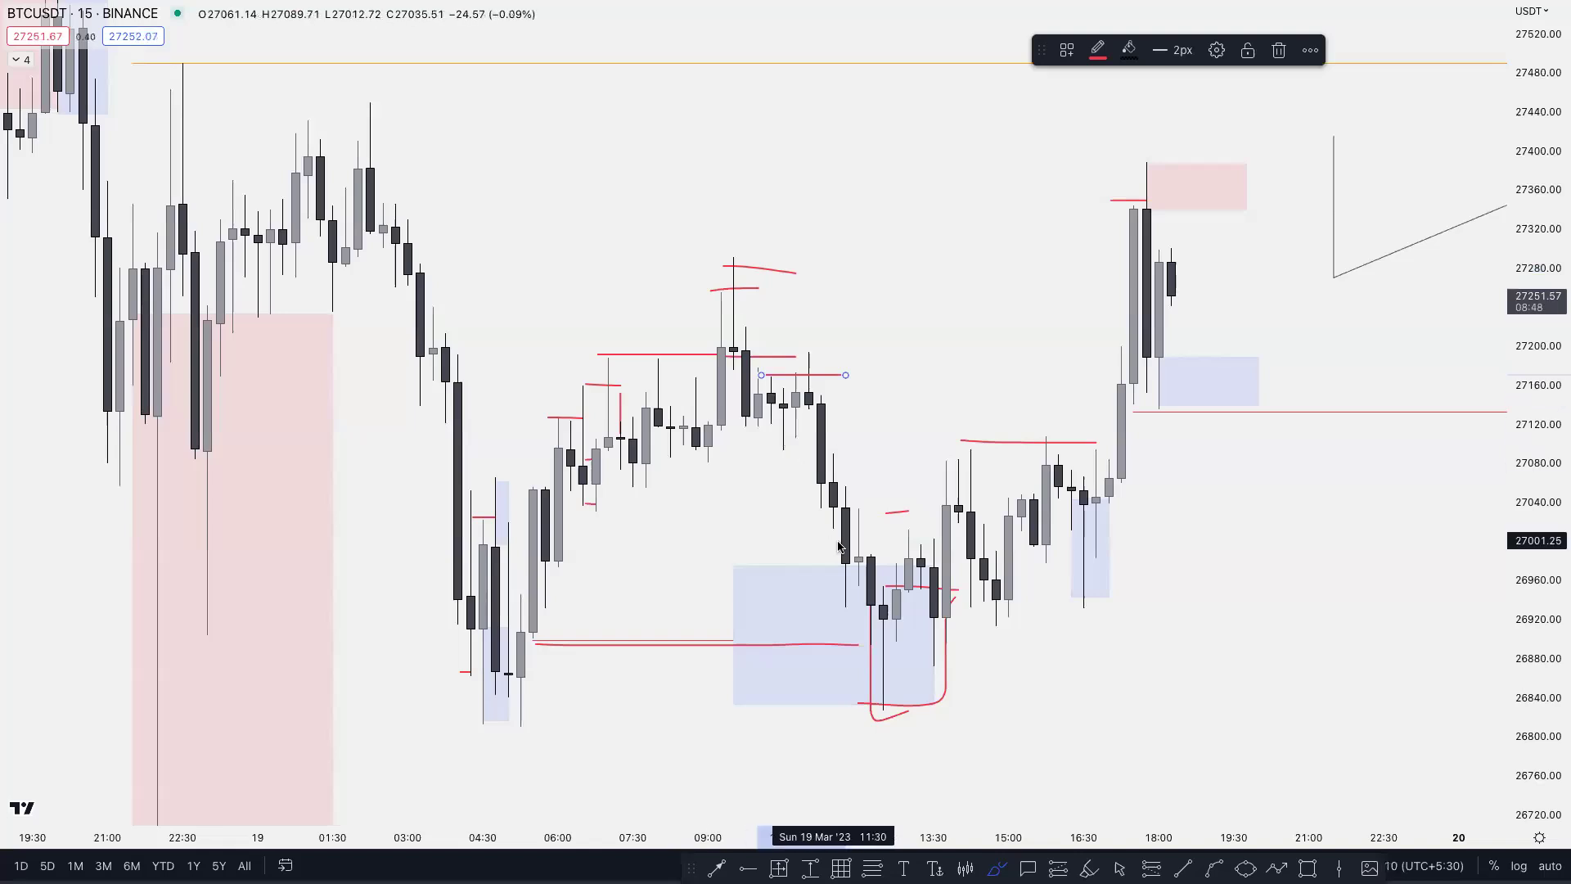
Brush long red lines beneath the range at about 26861 from 05:15 to 12:45 and about 26813 from 04:45 to 13:00
{"action": "left_click_drag", "start_coordinate": [524, 676], "coordinate": [896, 677]}
{"action": "left_click_drag", "start_coordinate": [498, 724], "coordinate": [908, 724]}
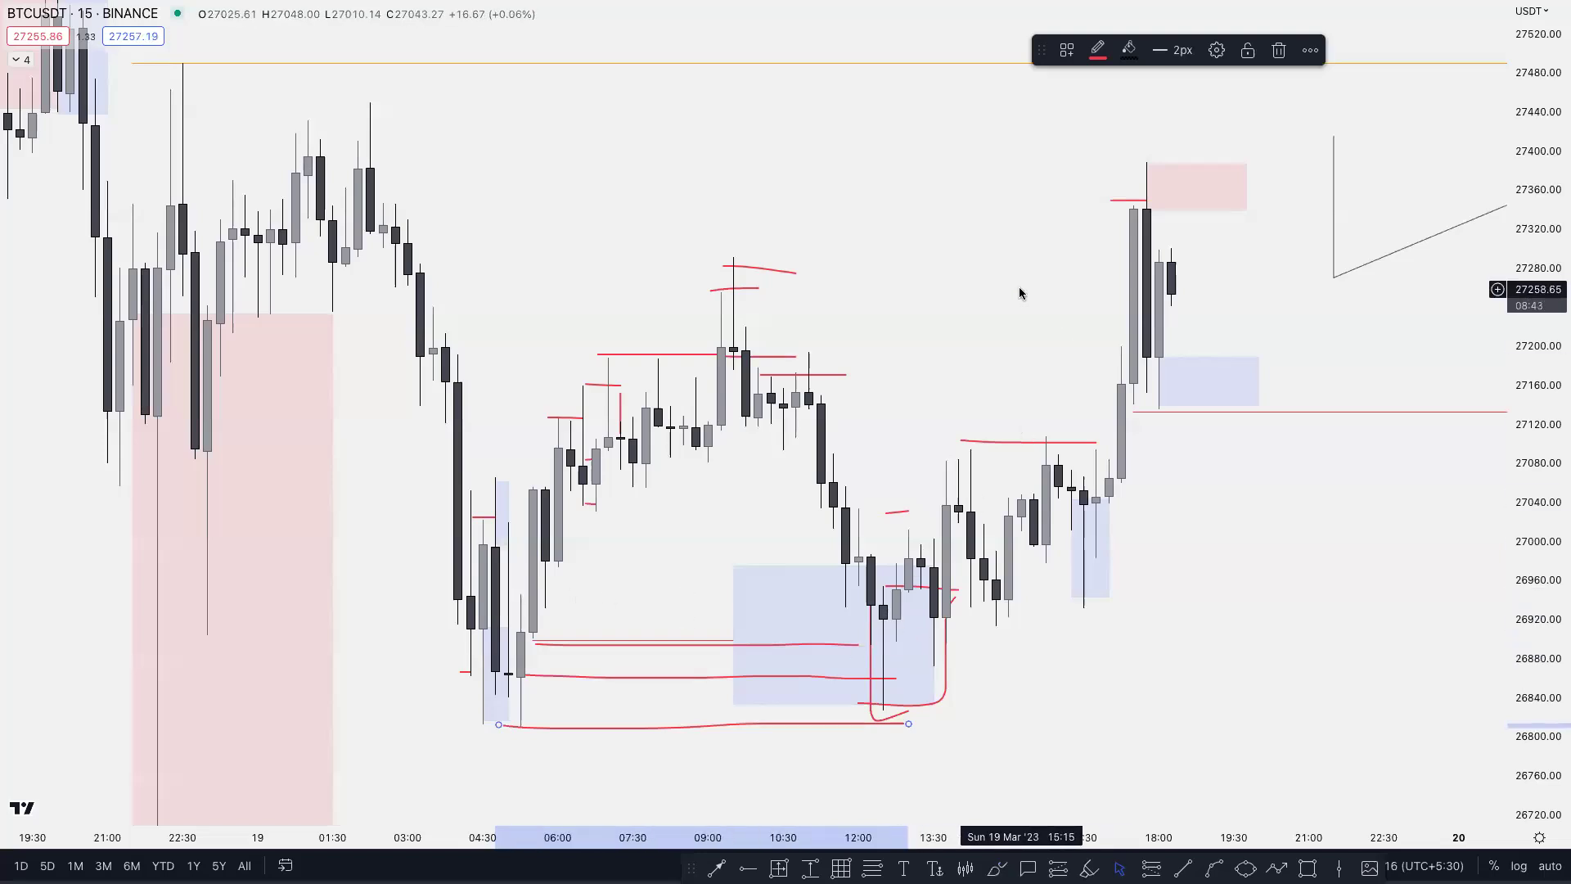
{"action": "key", "text": "Escape"}
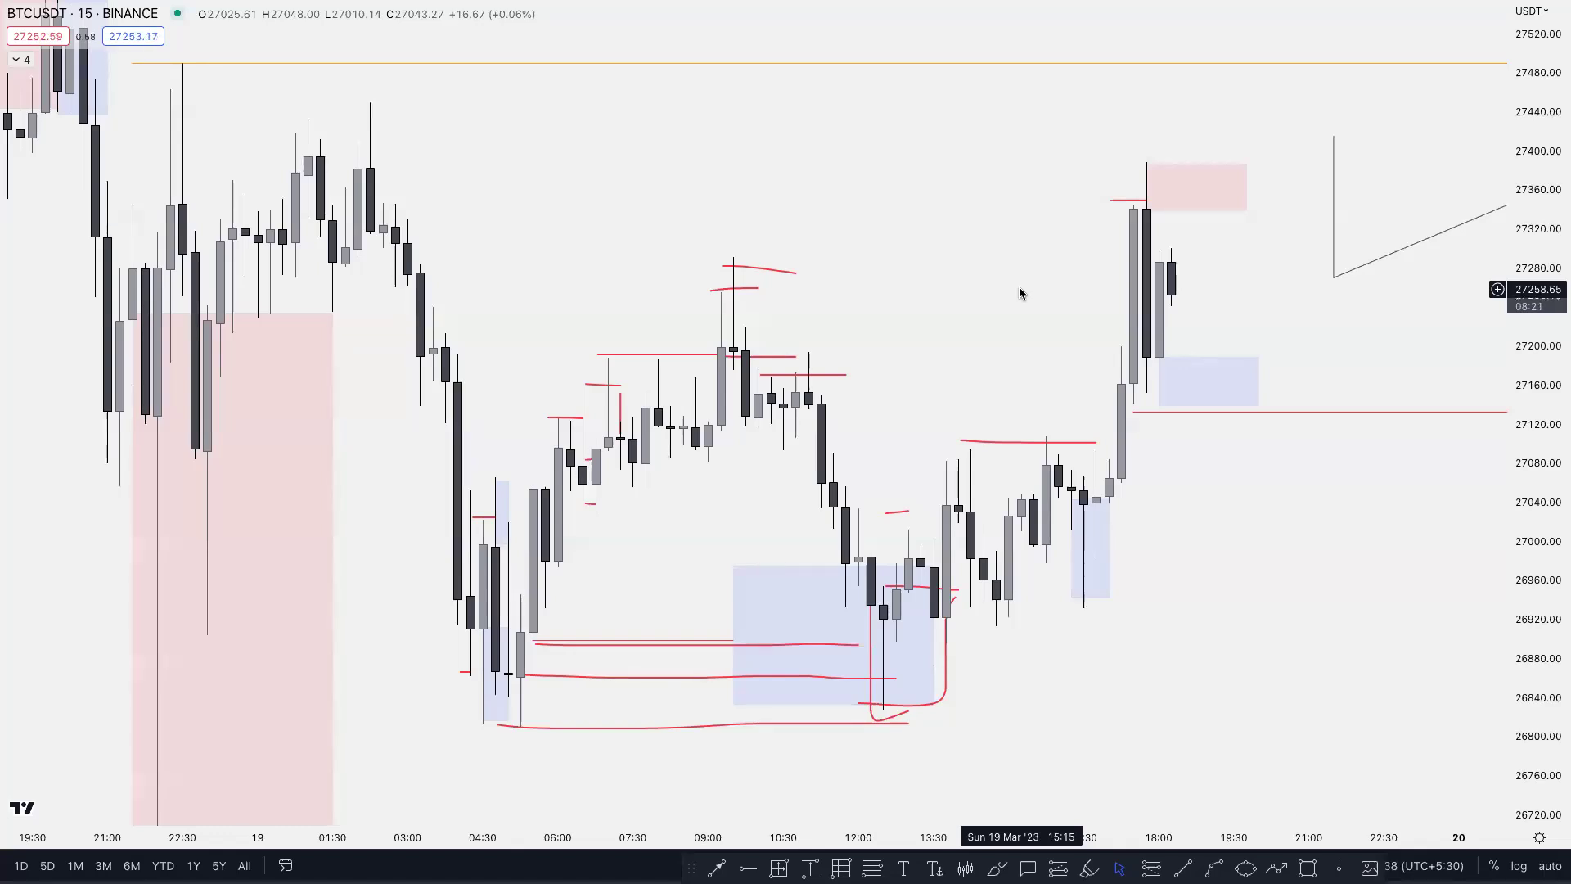
Load the NSE NIFTY BANK index chart (BANKNIFTY) and switch it to the daily timeframe
{"action": "type", "text": "BANK"}
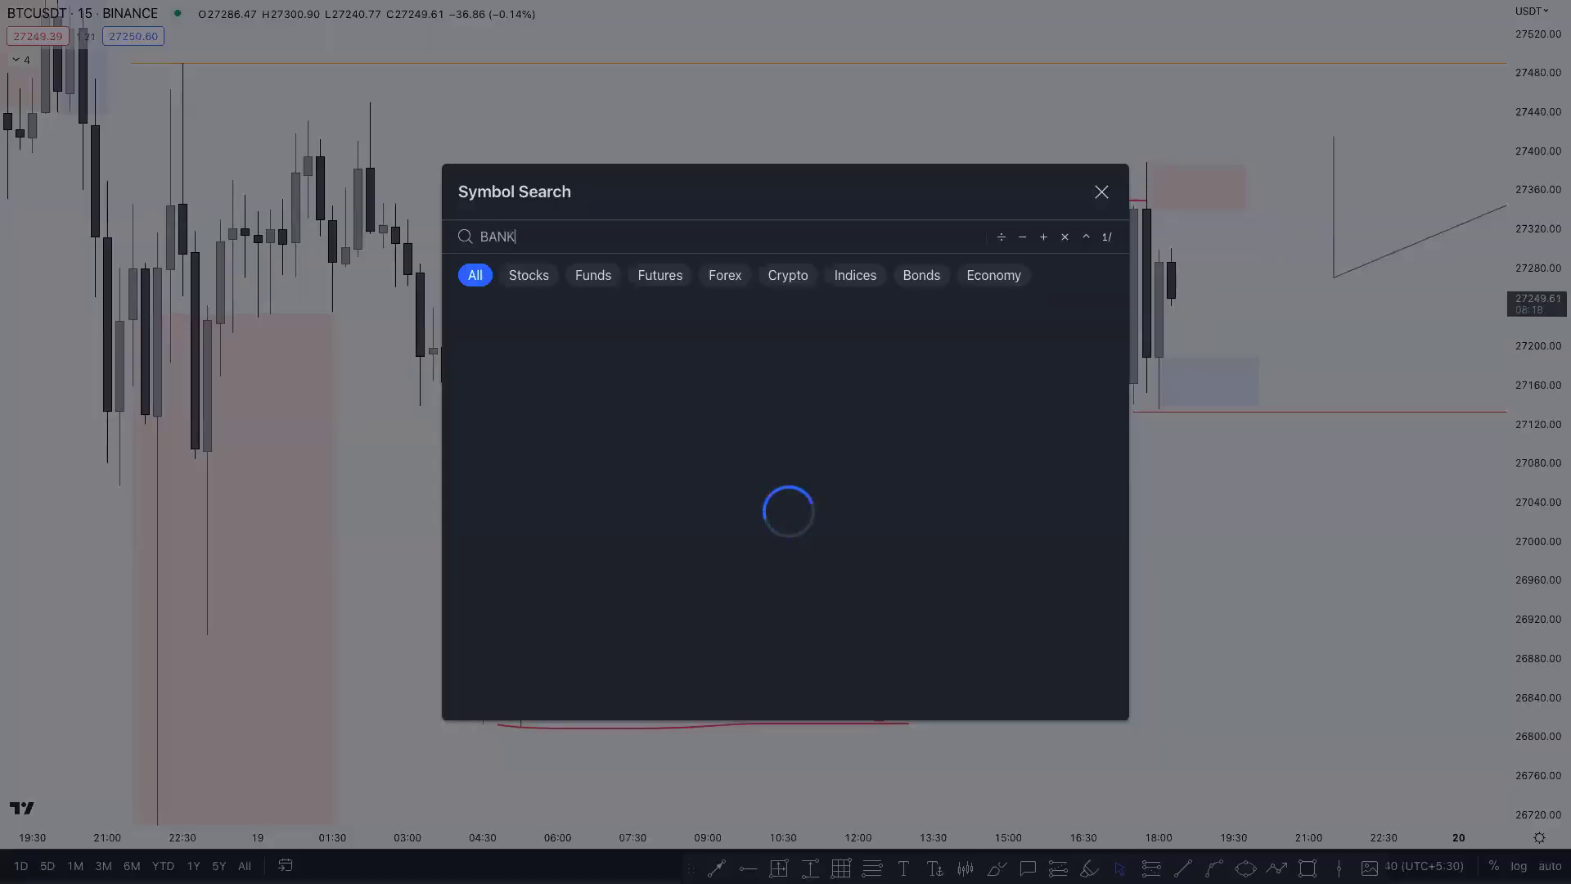
{"action": "type", "text": "NIFTY"}
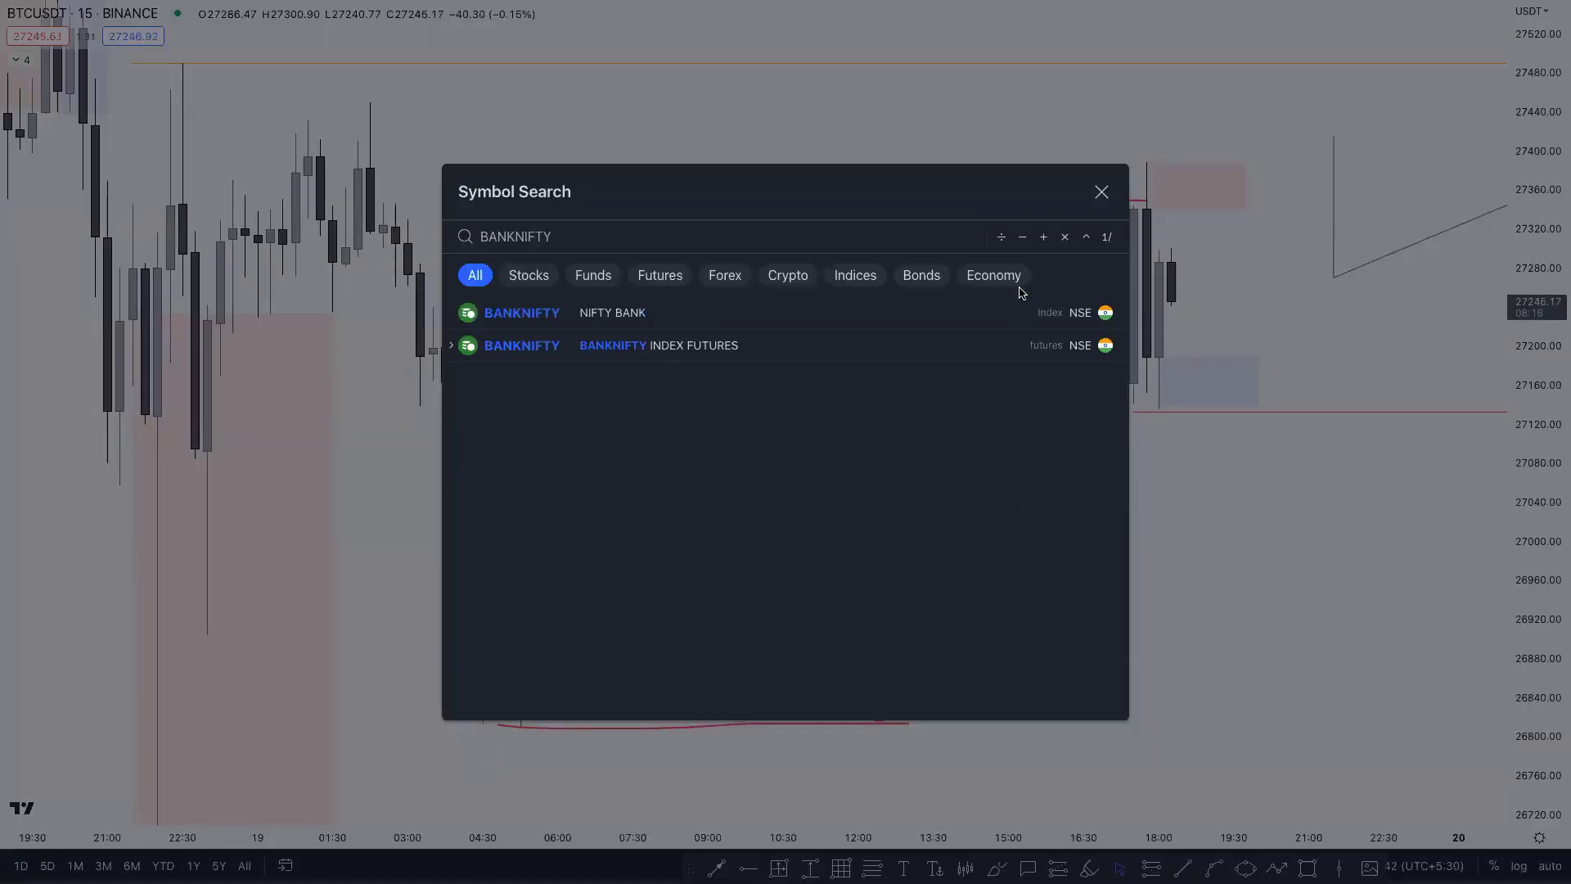
{"action": "left_click", "coordinate": [858, 306]}
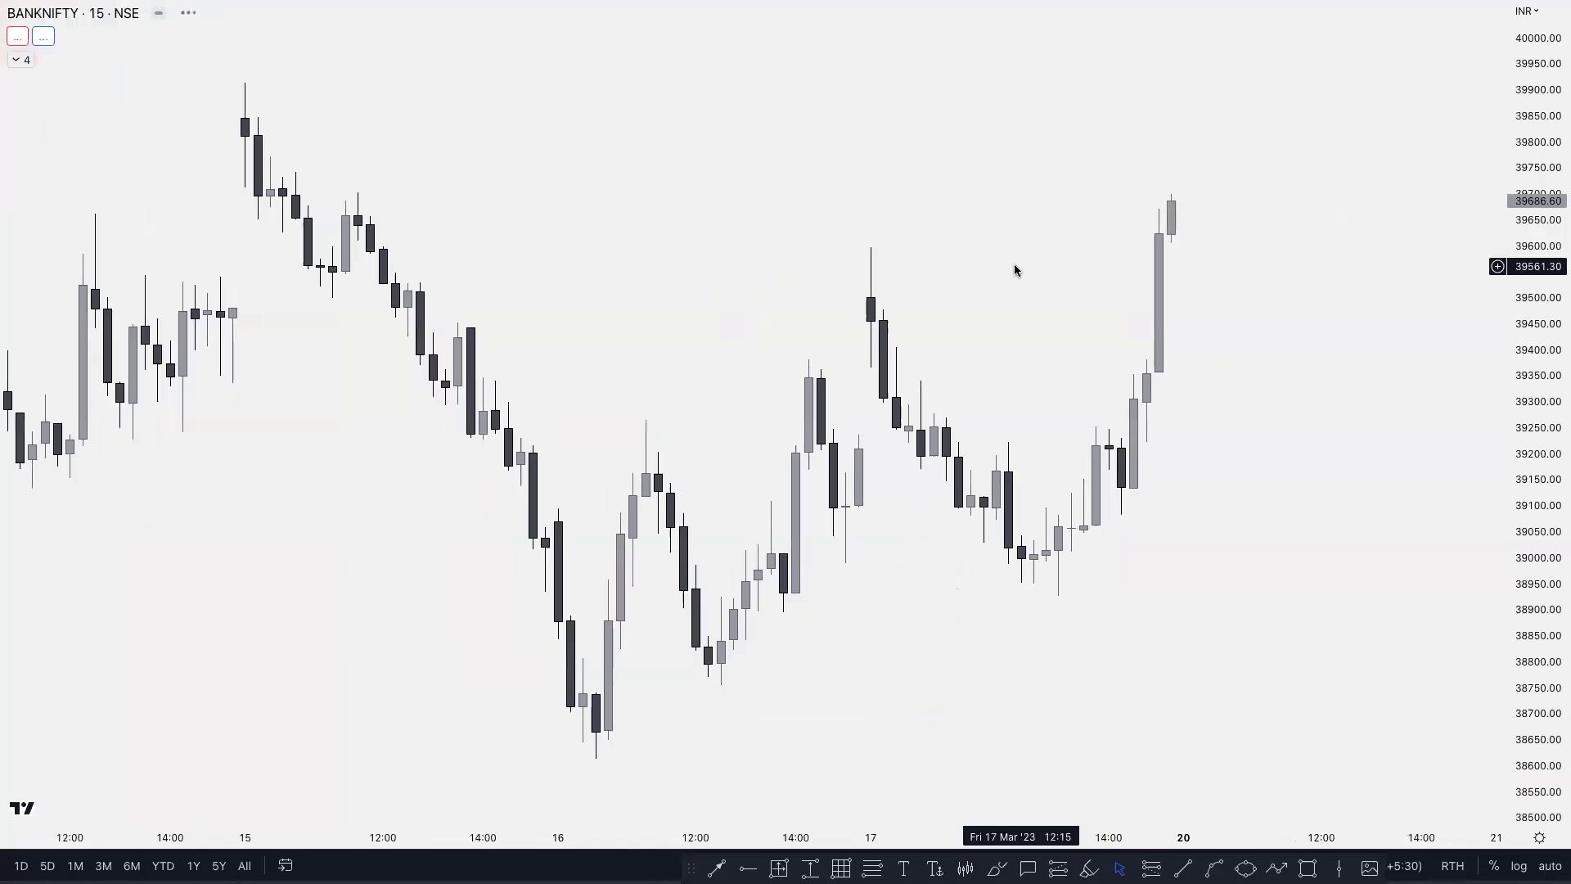
{"action": "right_click", "coordinate": [1016, 258]}
{"action": "left_click", "coordinate": [1063, 242]}
{"action": "scroll", "coordinate": [1064, 242], "scroll_direction": "down", "scroll_amount": 5}
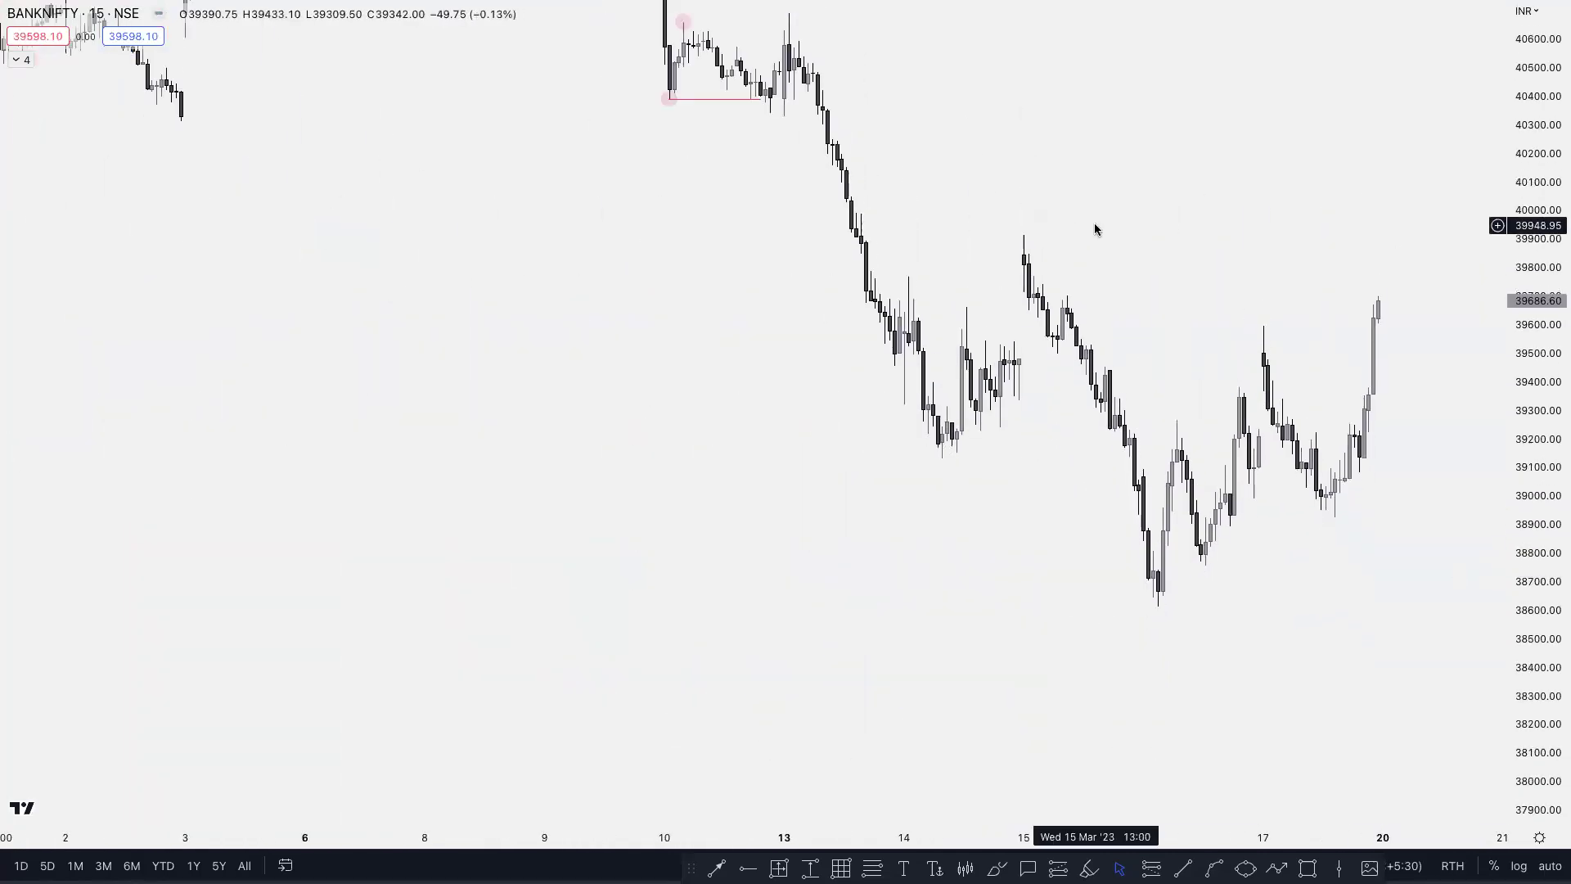
{"action": "type", "text": "1D"}
{"action": "key", "text": "Return"}
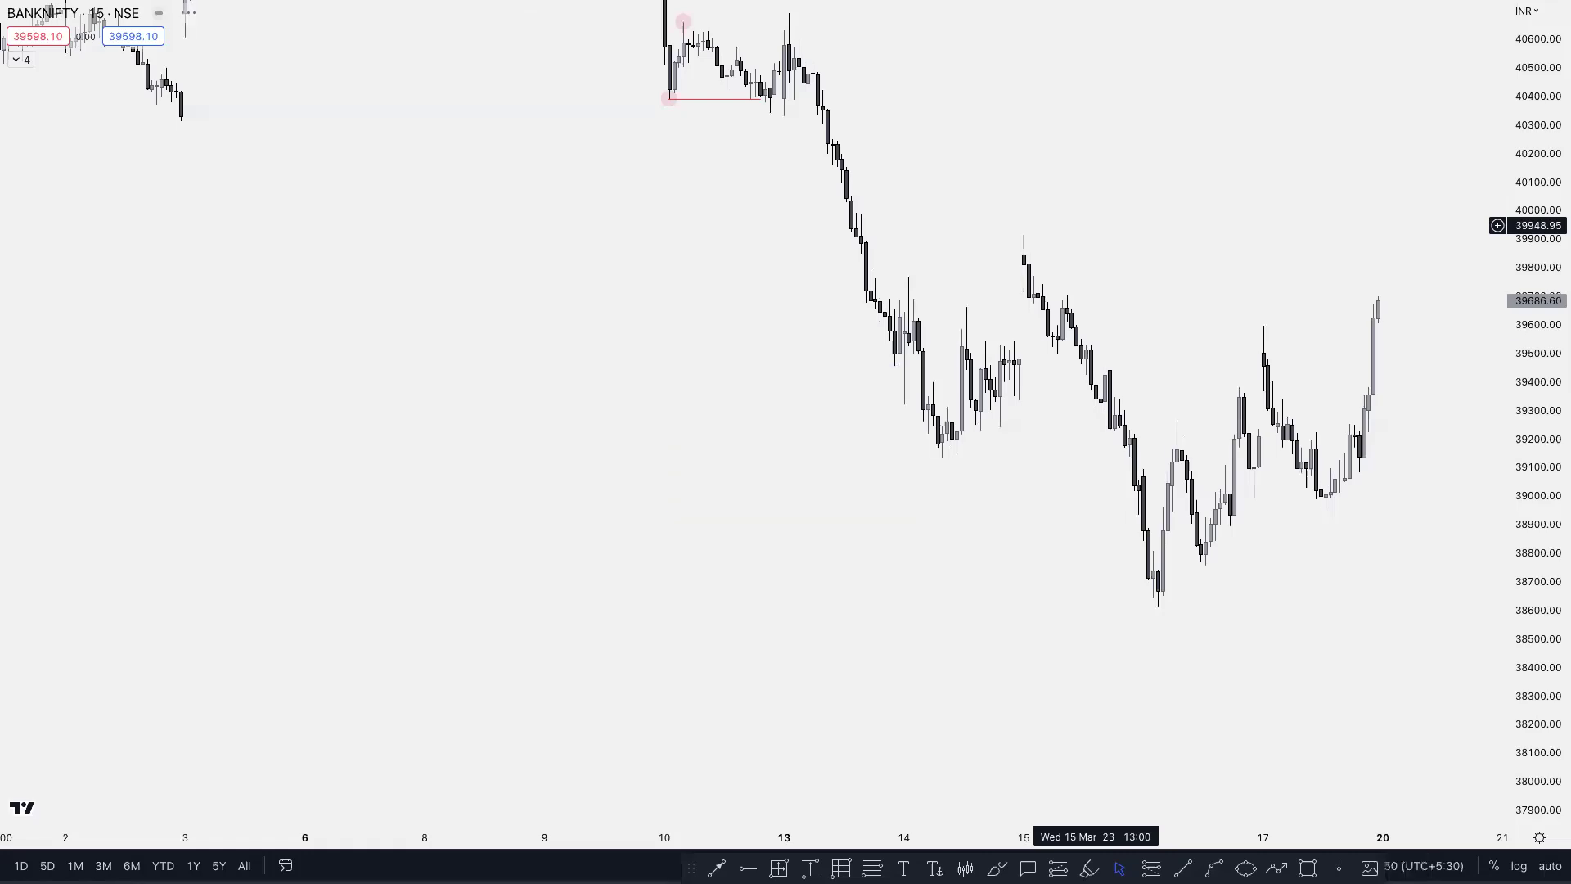
Remove all existing drawings from the BANKNIFTY daily chart
{"action": "double_click", "coordinate": [1527, 254]}
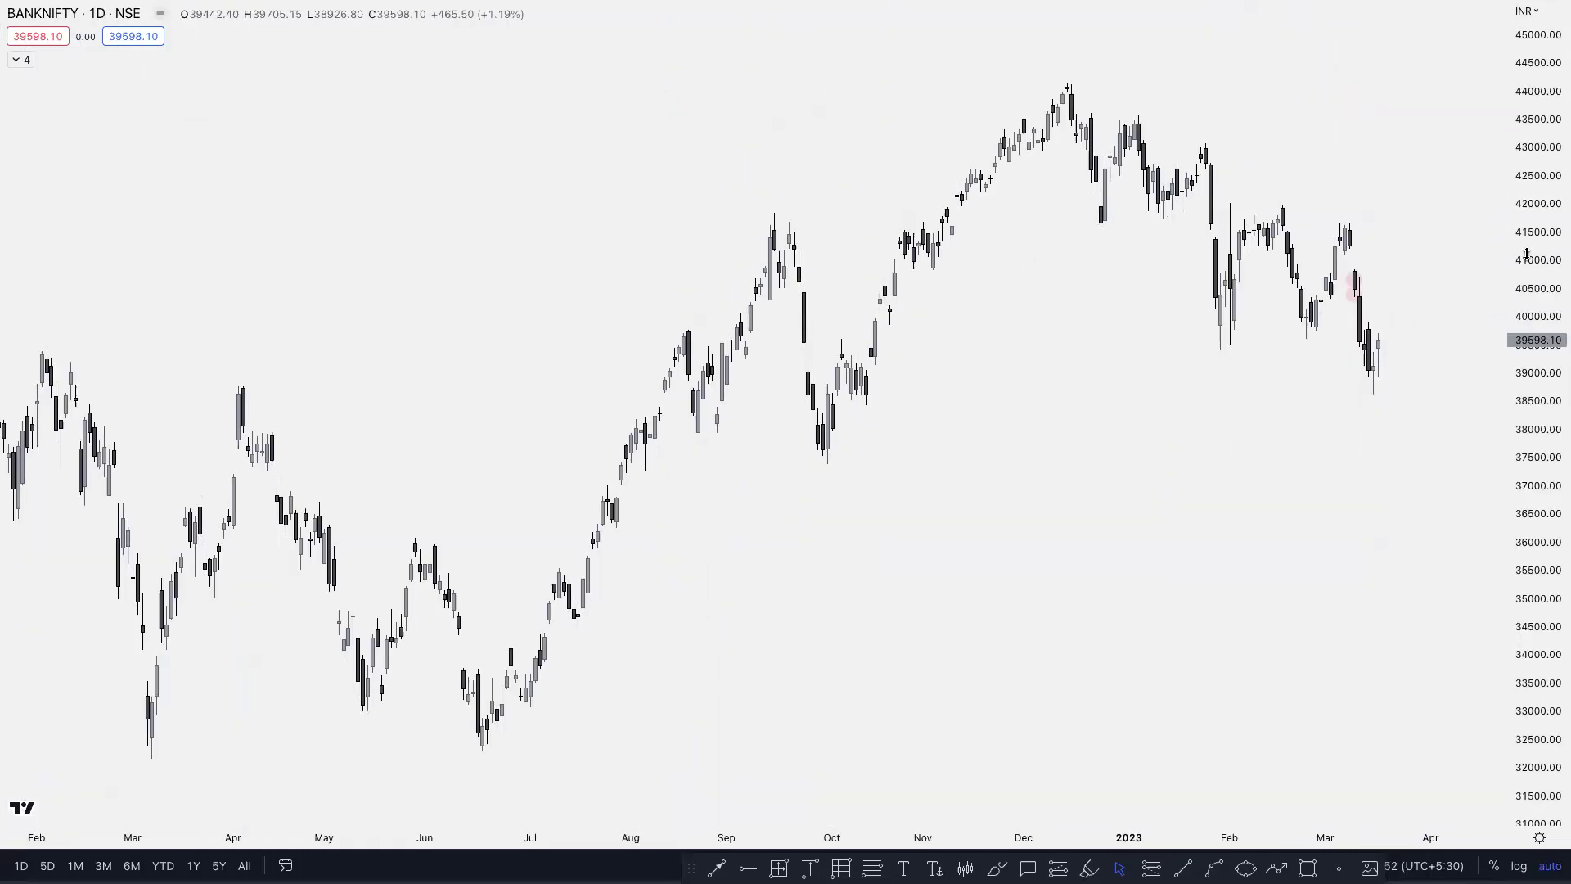
{"action": "left_click_drag", "start_coordinate": [1527, 254], "coordinate": [1527, 299]}
{"action": "right_click", "coordinate": [1381, 175]}
{"action": "left_click", "coordinate": [1380, 538]}
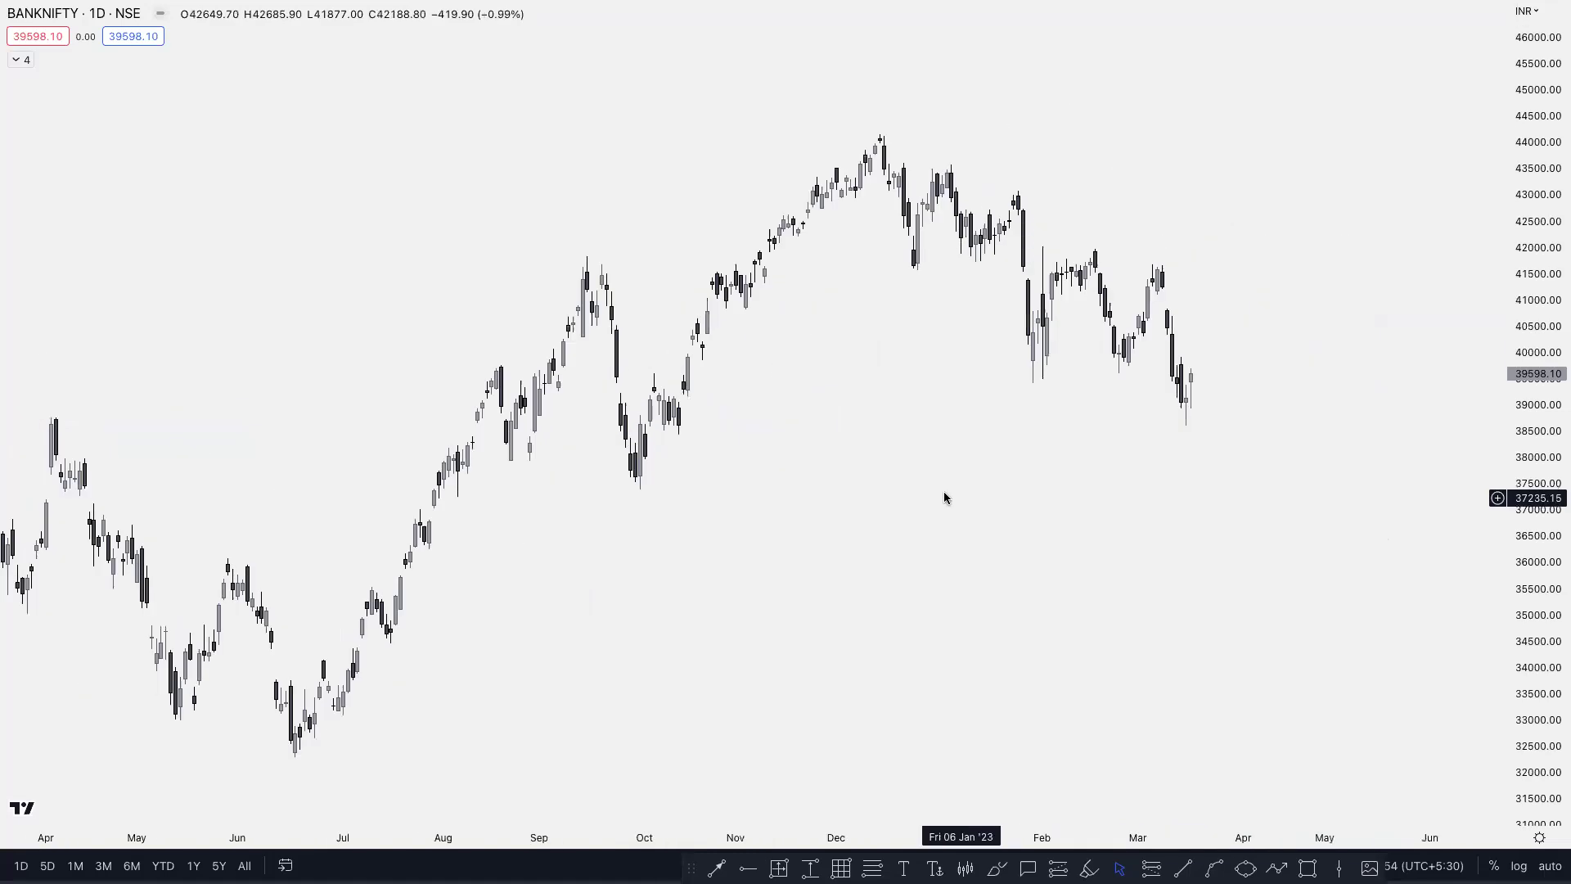
Draw a short red line at the 15 March low to 16 March and a blue zone from about 39050 down to the 16 March low
{"action": "scroll", "coordinate": [1318, 415], "scroll_direction": "up", "scroll_amount": 5}
{"action": "left_click_drag", "start_coordinate": [1539, 557], "coordinate": [1539, 405]}
{"action": "left_click_drag", "start_coordinate": [1074, 421], "coordinate": [1245, 460]}
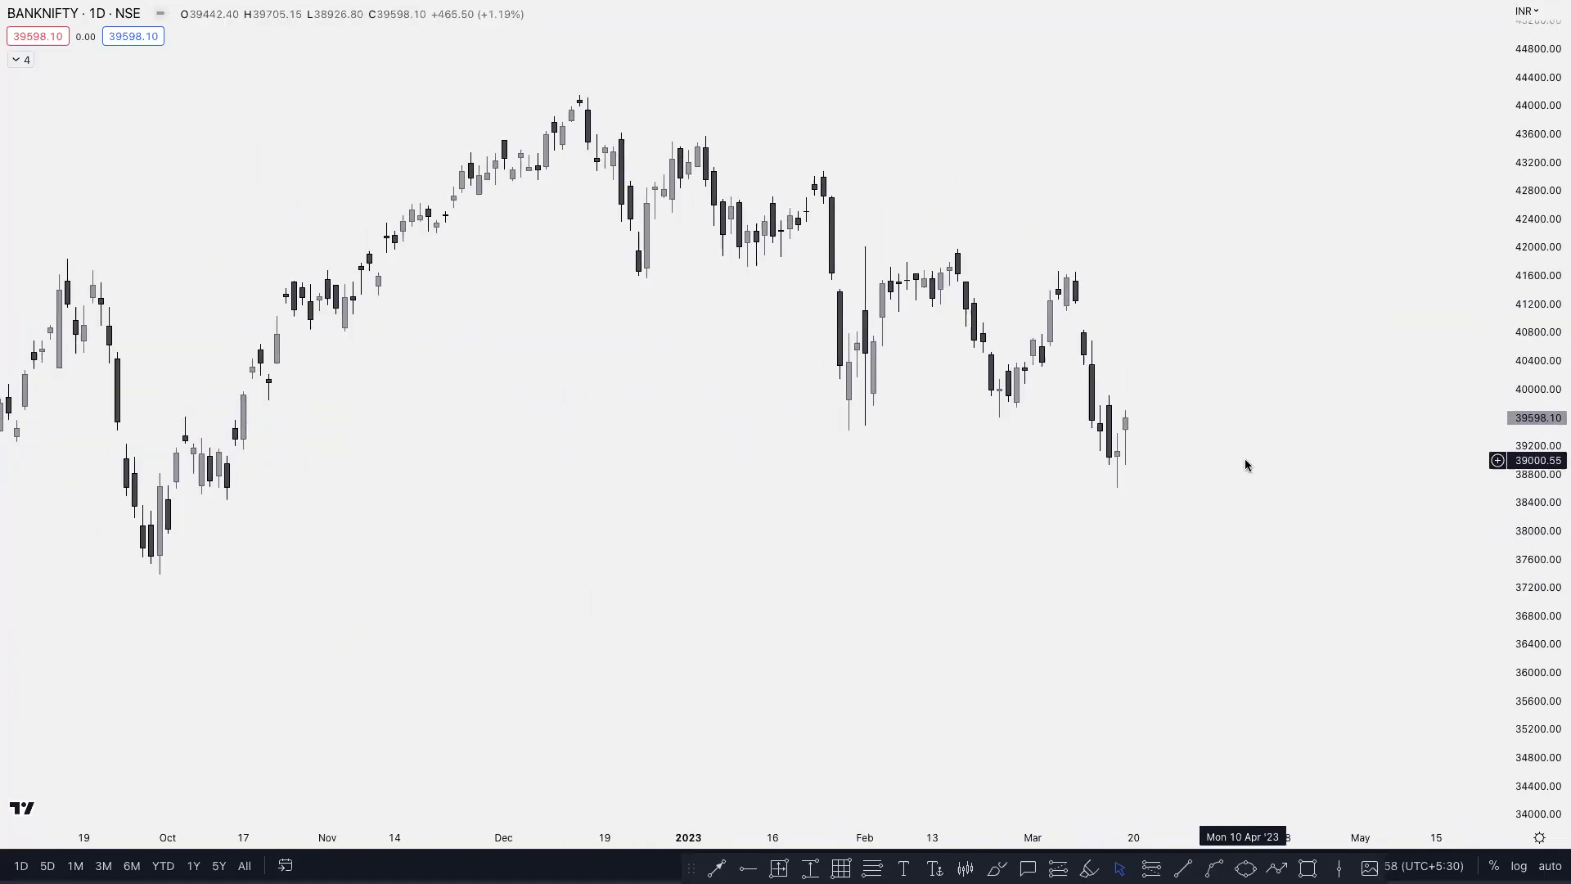
{"action": "scroll", "coordinate": [1246, 458], "scroll_direction": "up", "scroll_amount": 3}
{"action": "left_click_drag", "start_coordinate": [1023, 454], "coordinate": [1227, 460]}
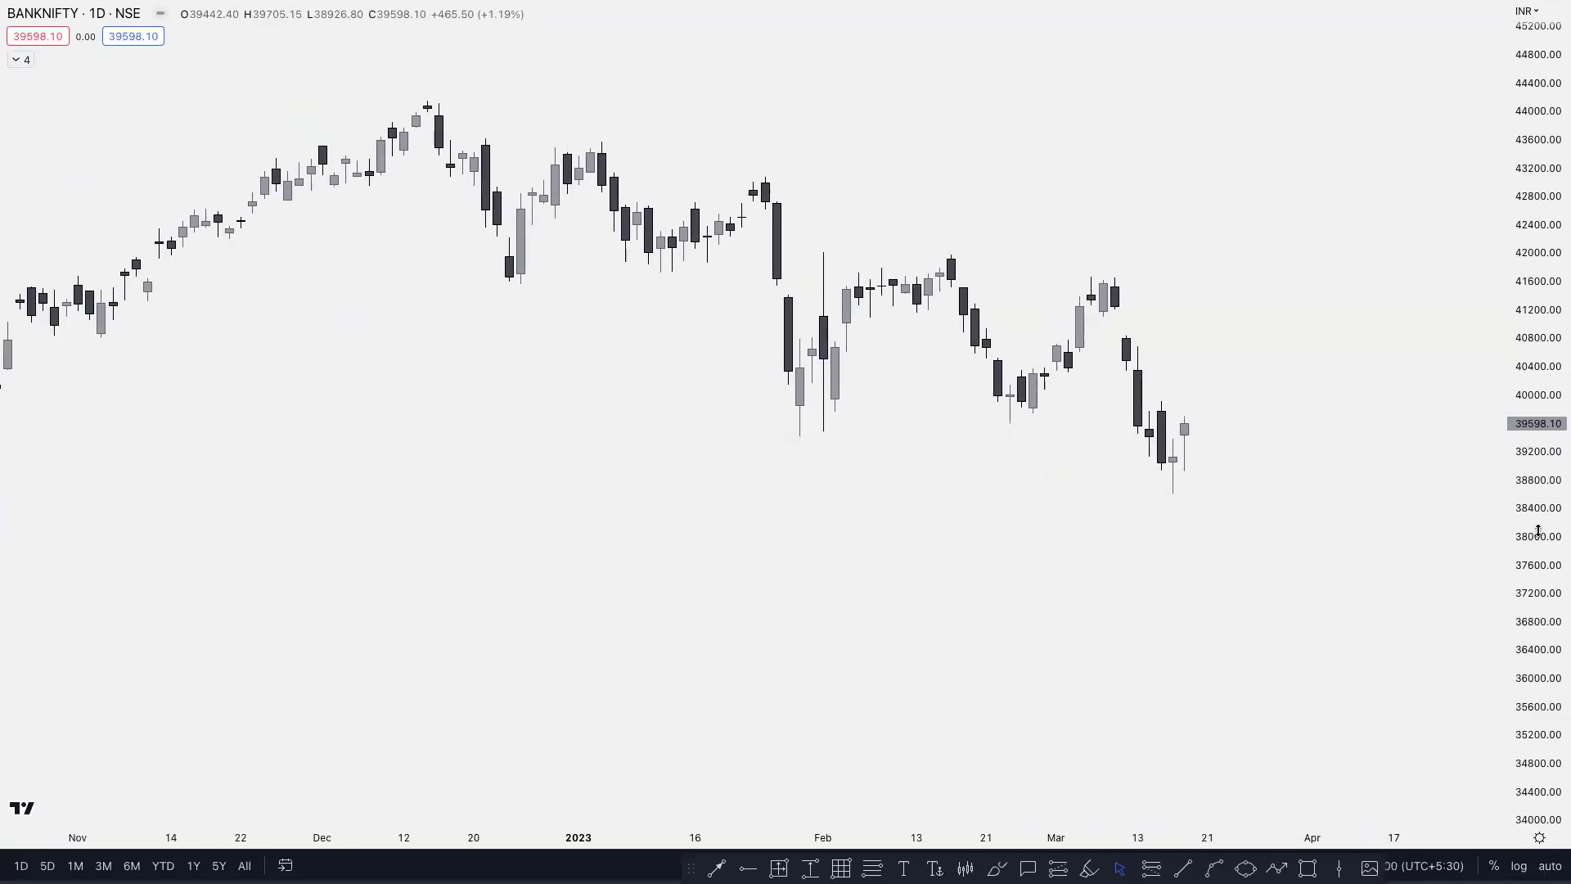
{"action": "left_click_drag", "start_coordinate": [1543, 633], "coordinate": [1543, 442]}
{"action": "left_click_drag", "start_coordinate": [1331, 453], "coordinate": [1319, 541]}
{"action": "scroll", "coordinate": [1260, 422], "scroll_direction": "up", "scroll_amount": 1}
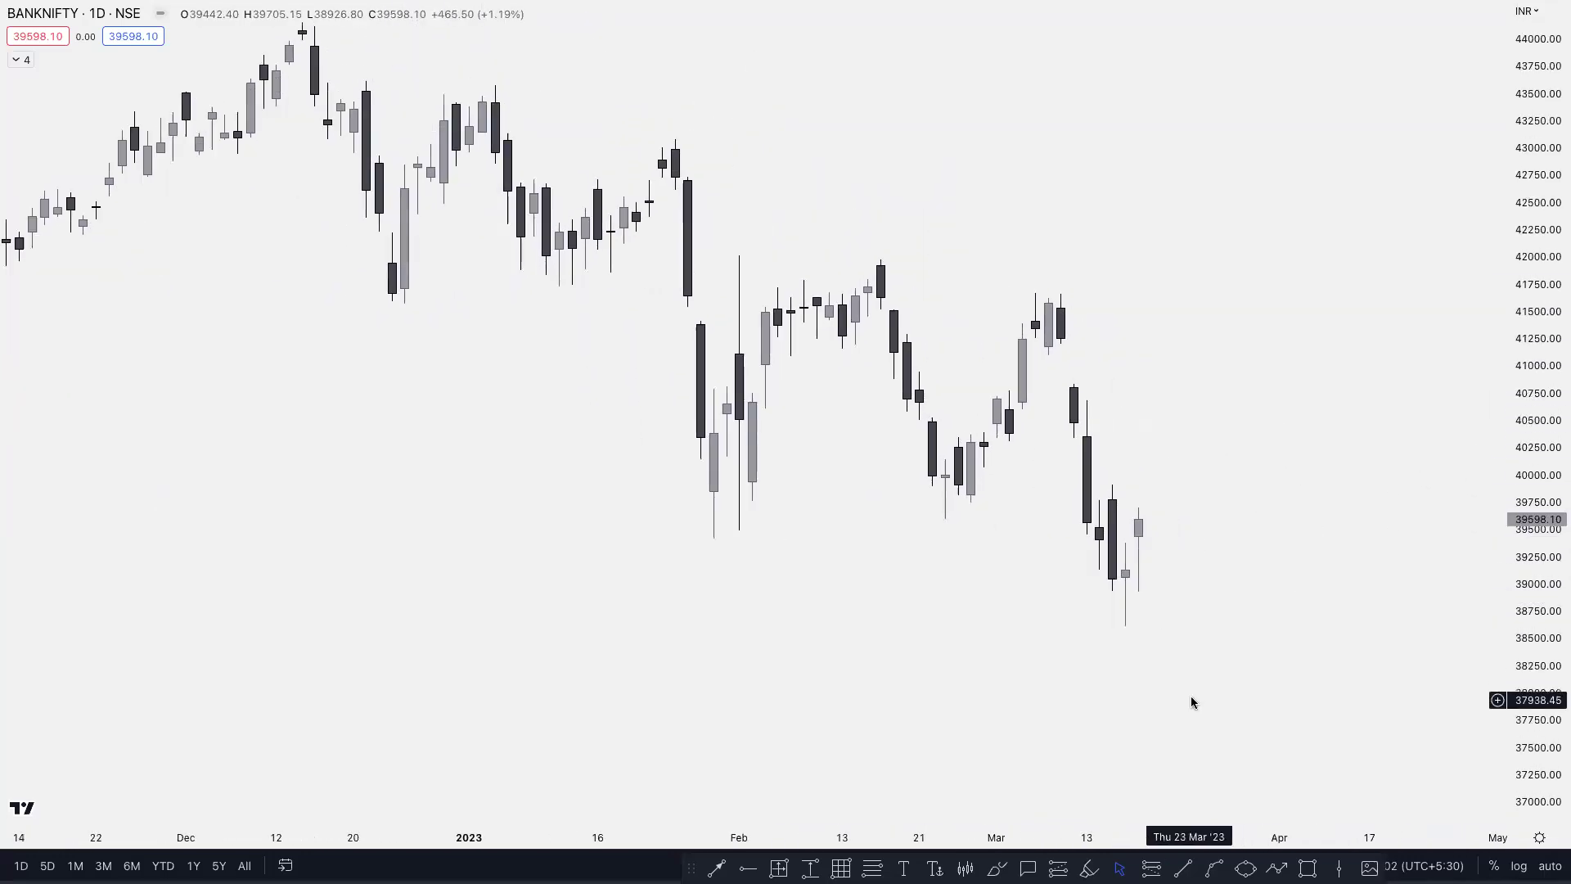
{"action": "key", "text": "alt+t"}
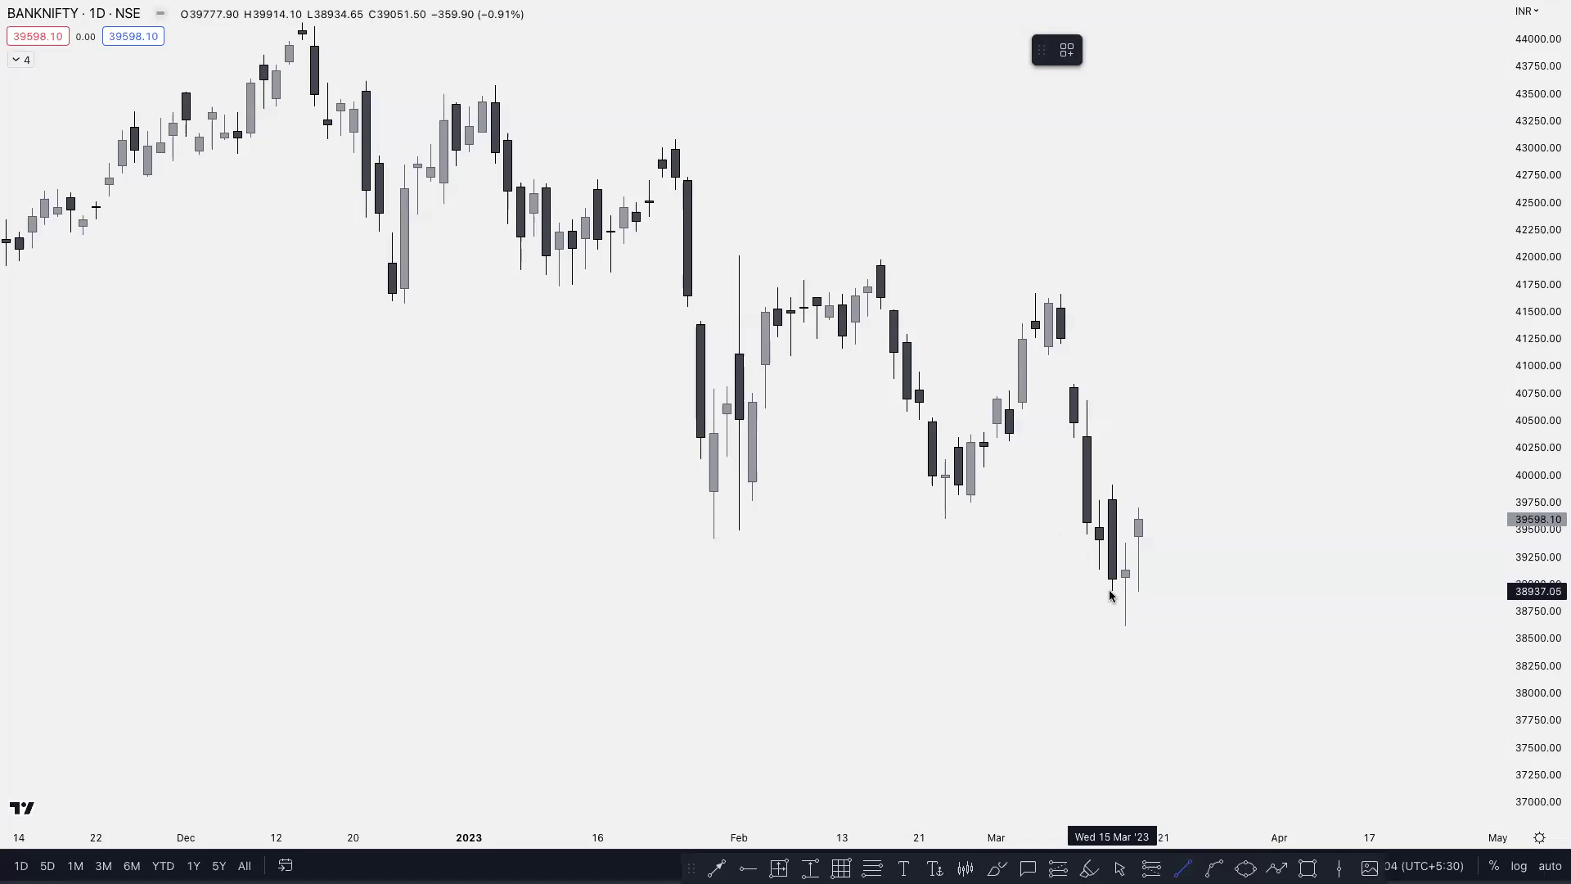
{"action": "left_click", "coordinate": [1111, 591]}
{"action": "left_click", "coordinate": [1123, 592]}
{"action": "key", "text": "Escape"}
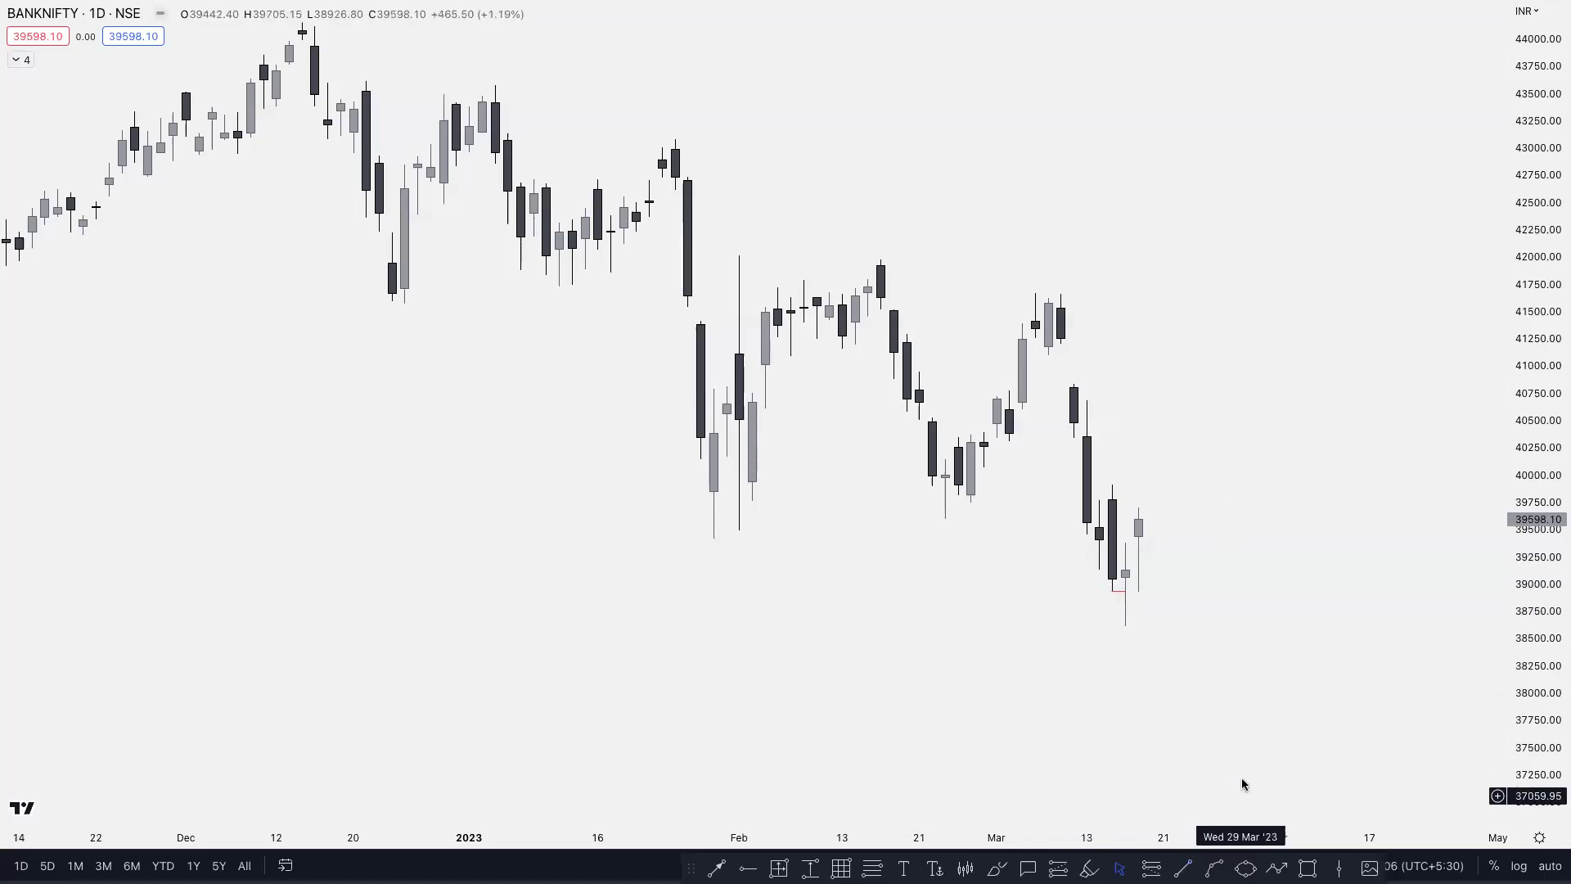
{"action": "left_click_drag", "start_coordinate": [1125, 577], "coordinate": [1139, 626]}
{"action": "key", "text": "Escape"}
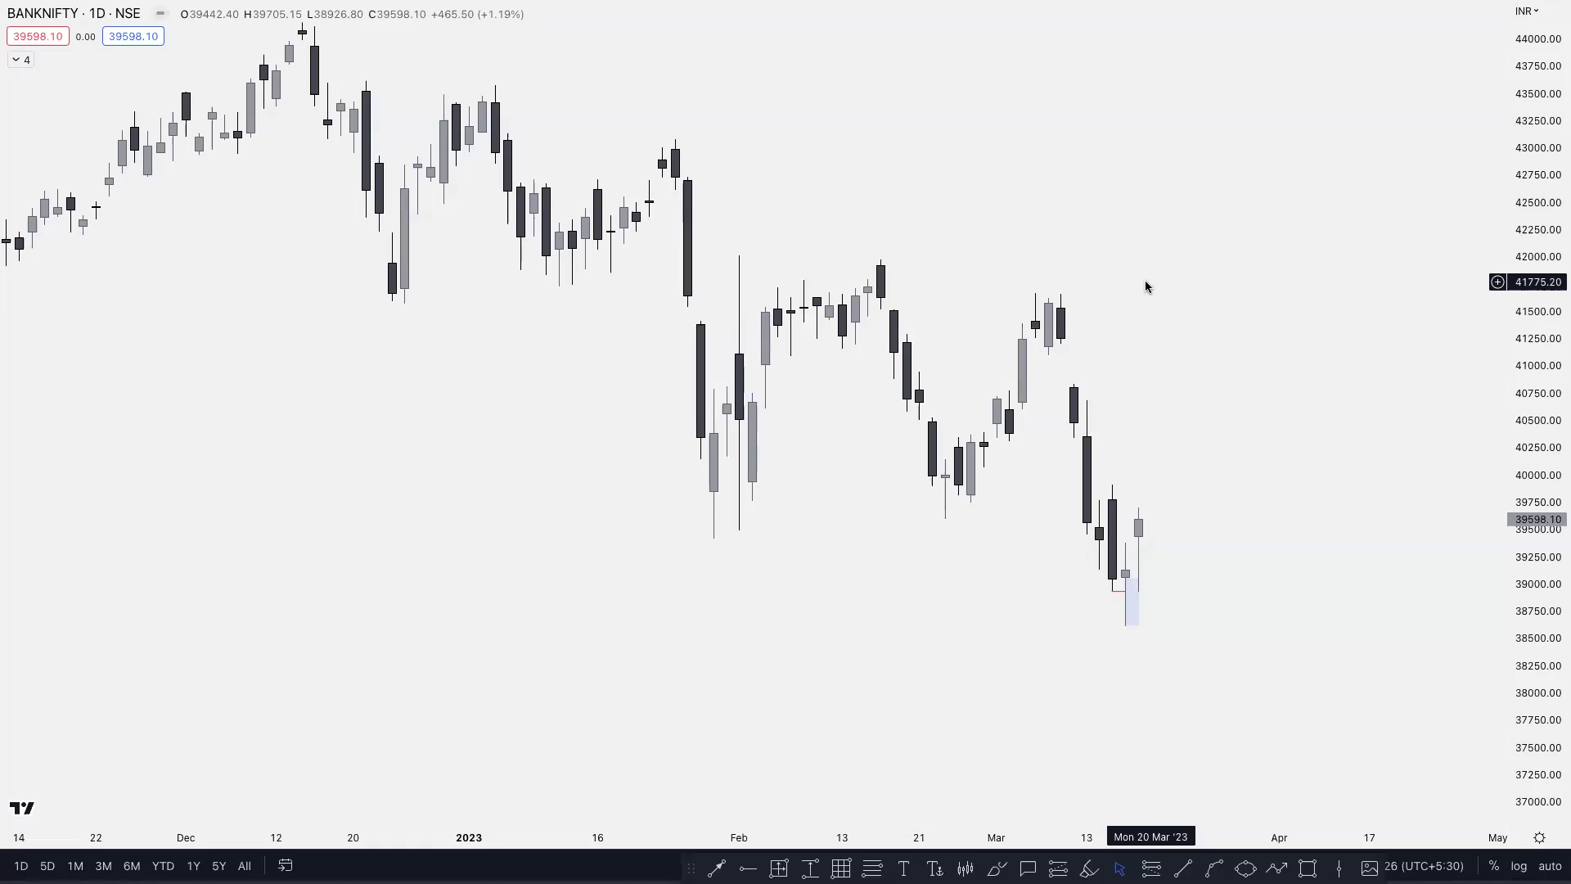
Draw a short red trend line at the 14 March high of 39768.50, ending at the 15 March candle
{"action": "scroll", "coordinate": [1179, 393], "scroll_direction": "right", "scroll_amount": 3}
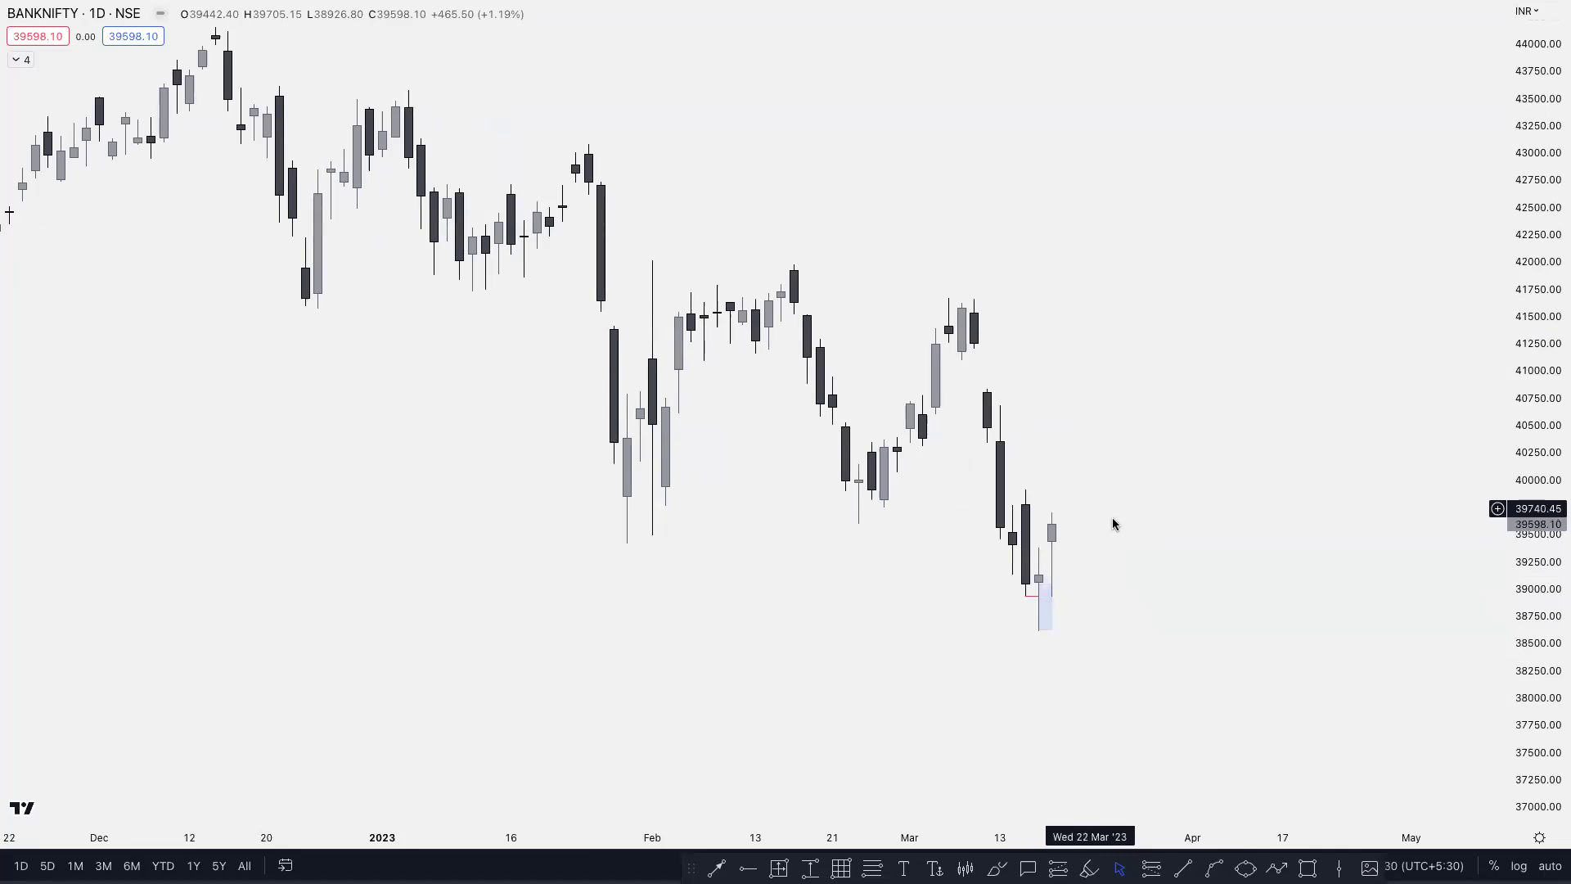
{"action": "scroll", "coordinate": [1112, 517], "scroll_direction": "up", "scroll_amount": 5}
{"action": "scroll", "coordinate": [1238, 357], "scroll_direction": "up", "scroll_amount": 5}
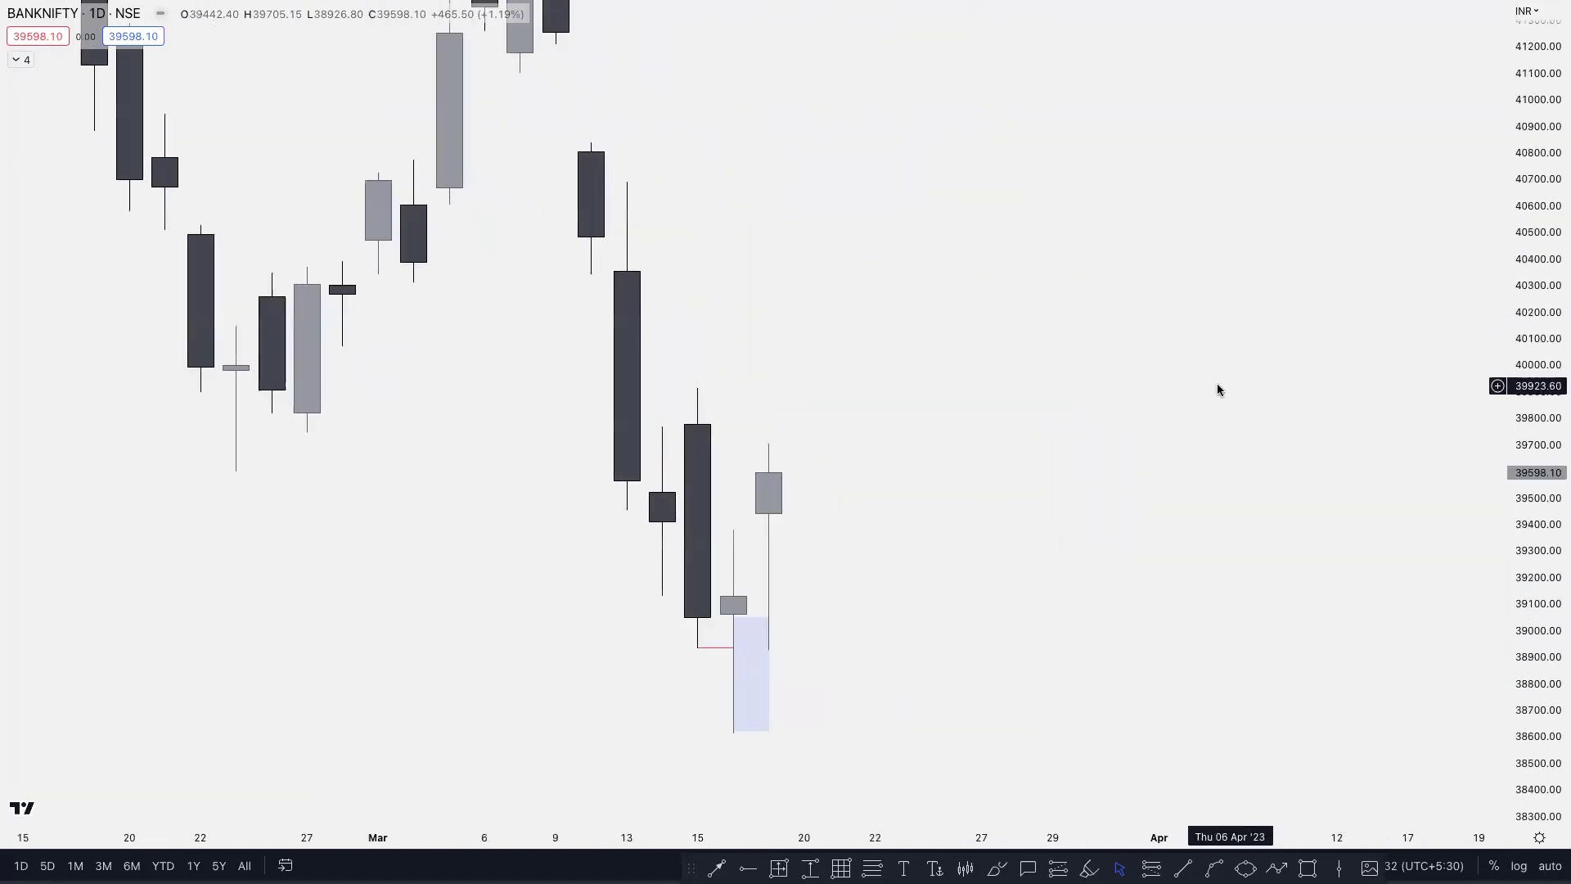
{"action": "key", "text": "alt+t"}
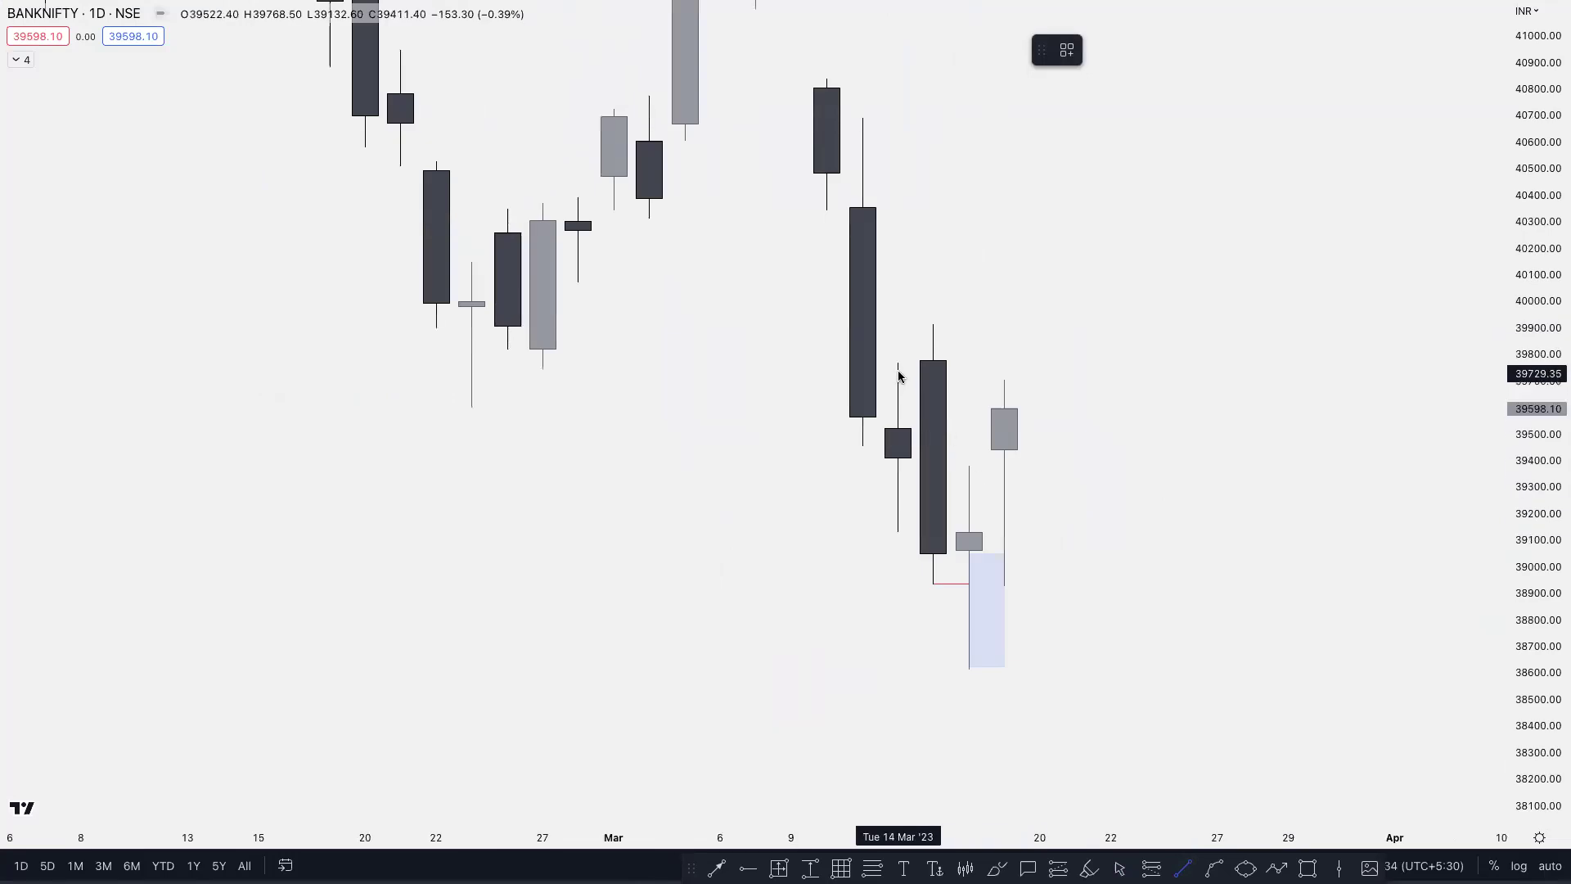
{"action": "left_click", "coordinate": [898, 365]}
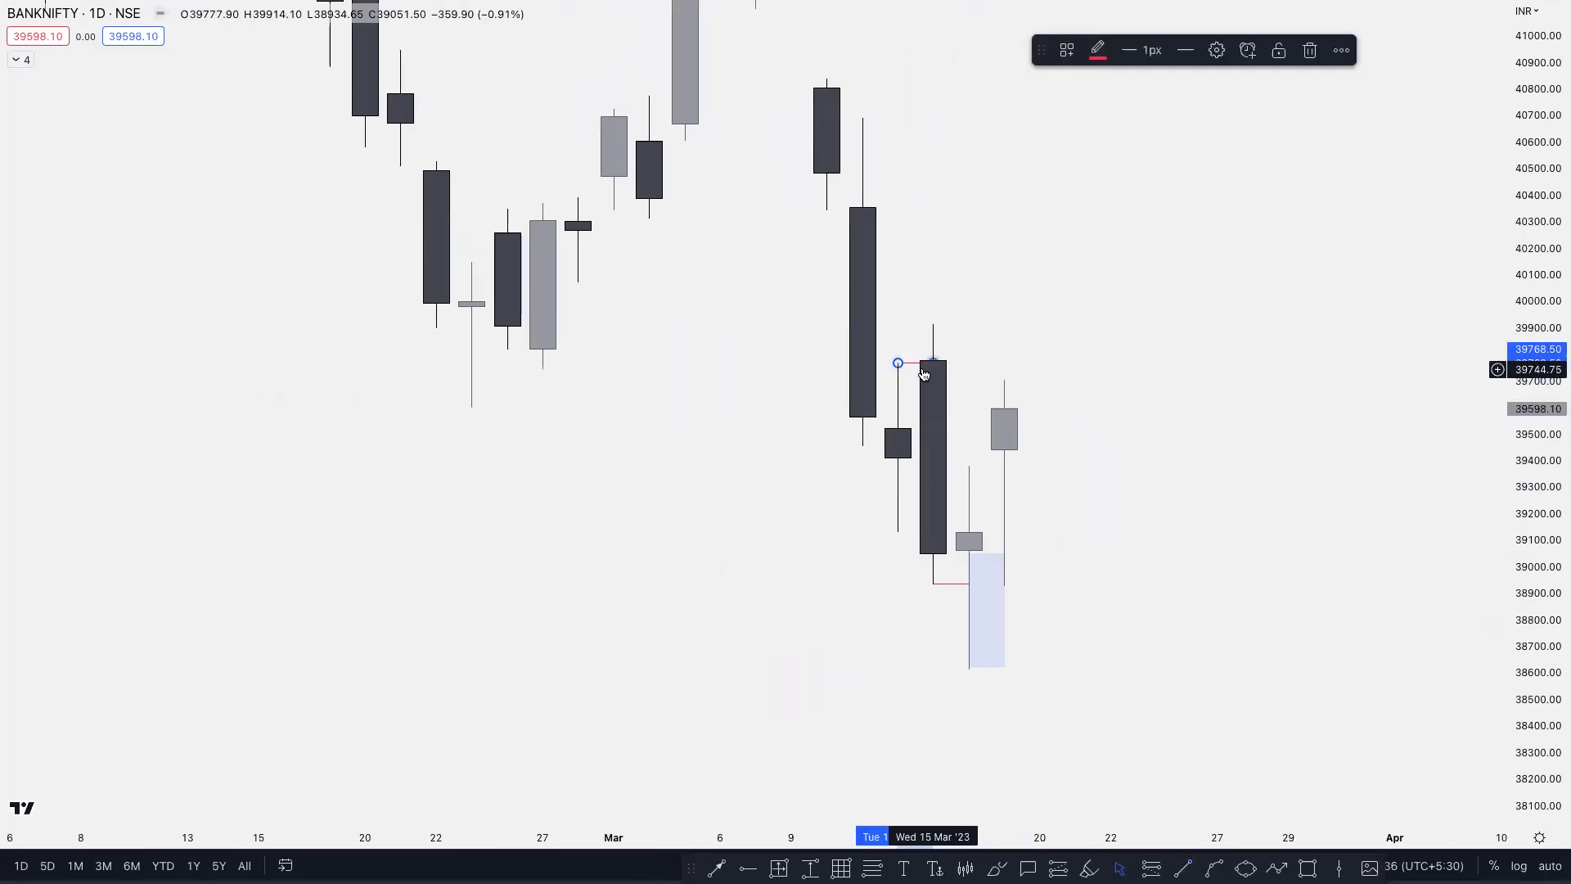
{"action": "left_click", "coordinate": [933, 365]}
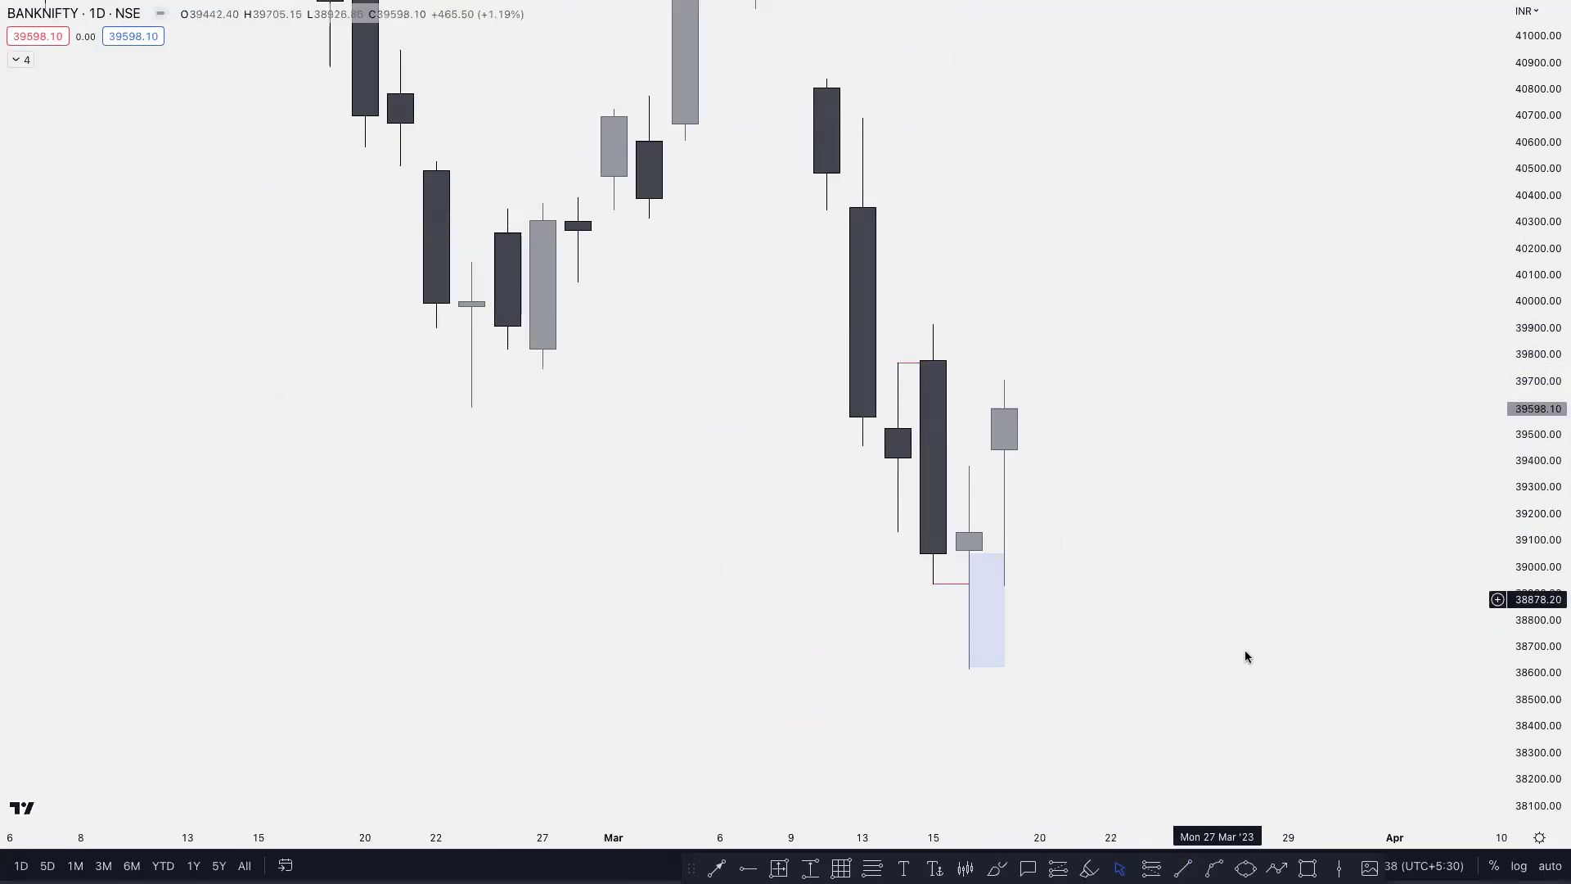
Draw a blue rectangle zone over the 15 March upper wick, from about 39780 to about 39925, extending to 20 March
{"action": "left_click", "coordinate": [1308, 868]}
{"action": "left_click", "coordinate": [934, 358]}
{"action": "left_click", "coordinate": [1041, 320]}
{"action": "left_click", "coordinate": [1020, 292]}
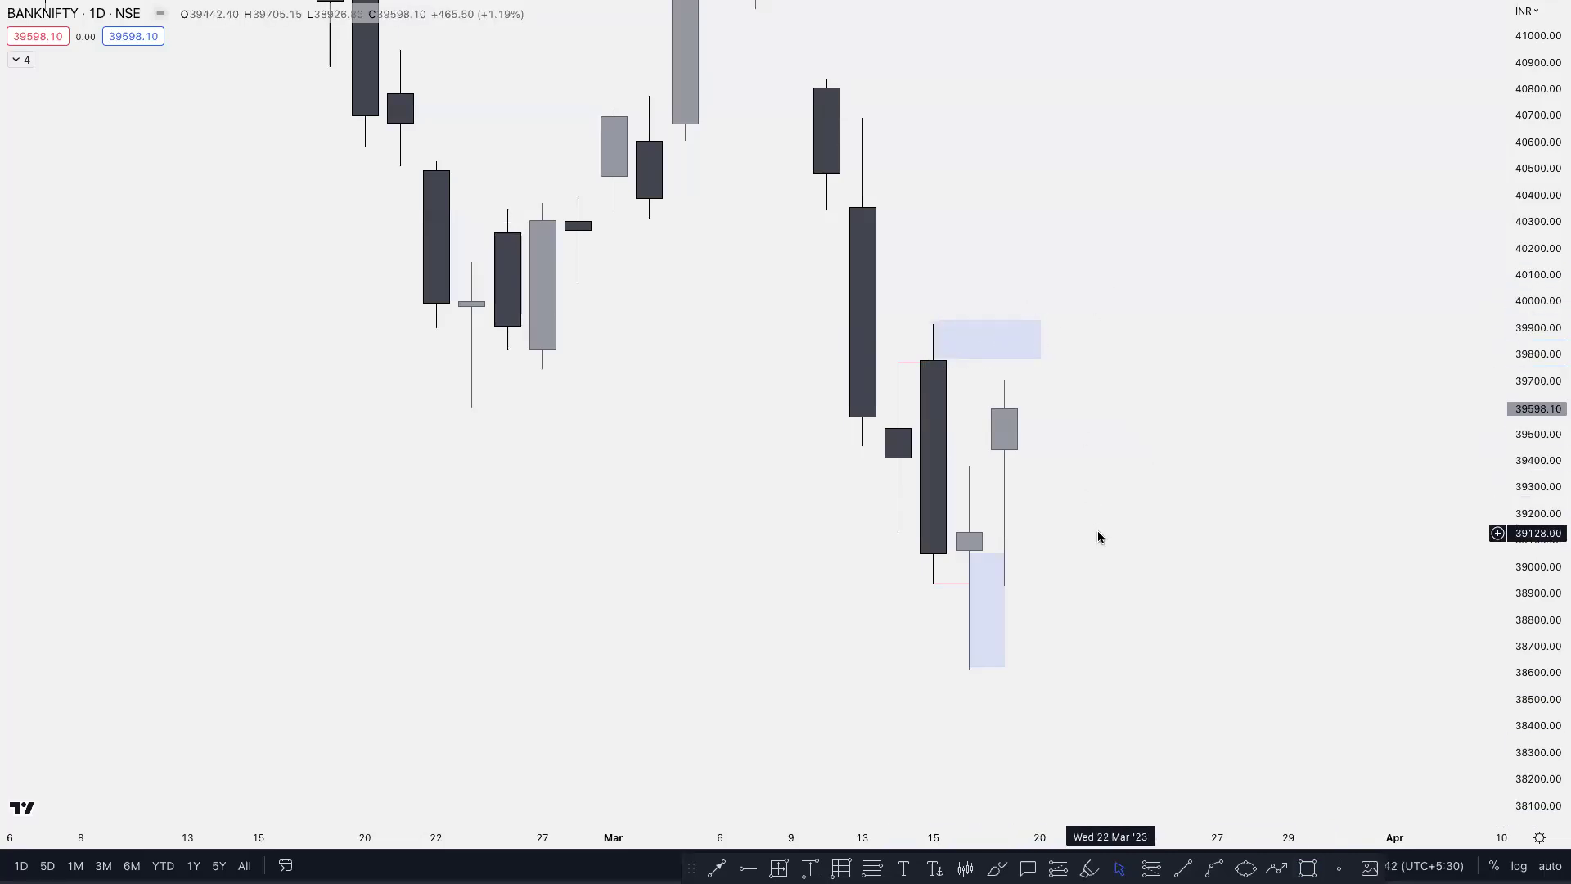
Brush a red price path from the latest candle to the upper zone, down to about 39190 and up to about 40560, and delete it
{"action": "left_click", "coordinate": [999, 865]}
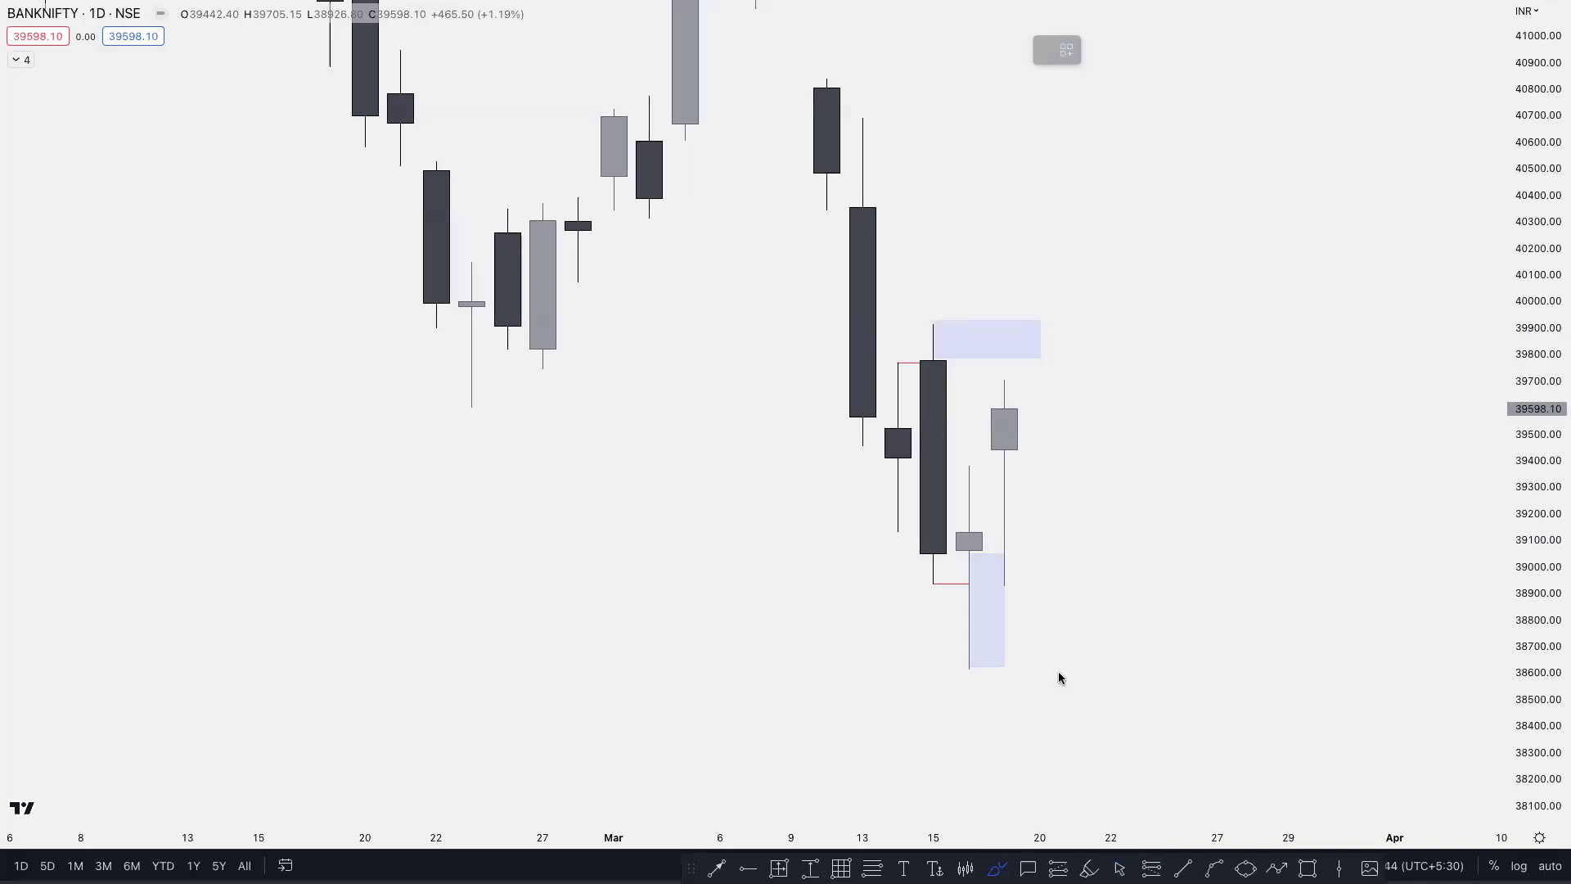
{"action": "mouse_move", "coordinate": [1005, 419]}
{"action": "left_mouse_down"}
{"action": "mouse_move", "coordinate": [1039, 361]}
{"action": "mouse_move", "coordinate": [1099, 517]}
{"action": "mouse_move", "coordinate": [1181, 155]}
{"action": "left_mouse_up"}
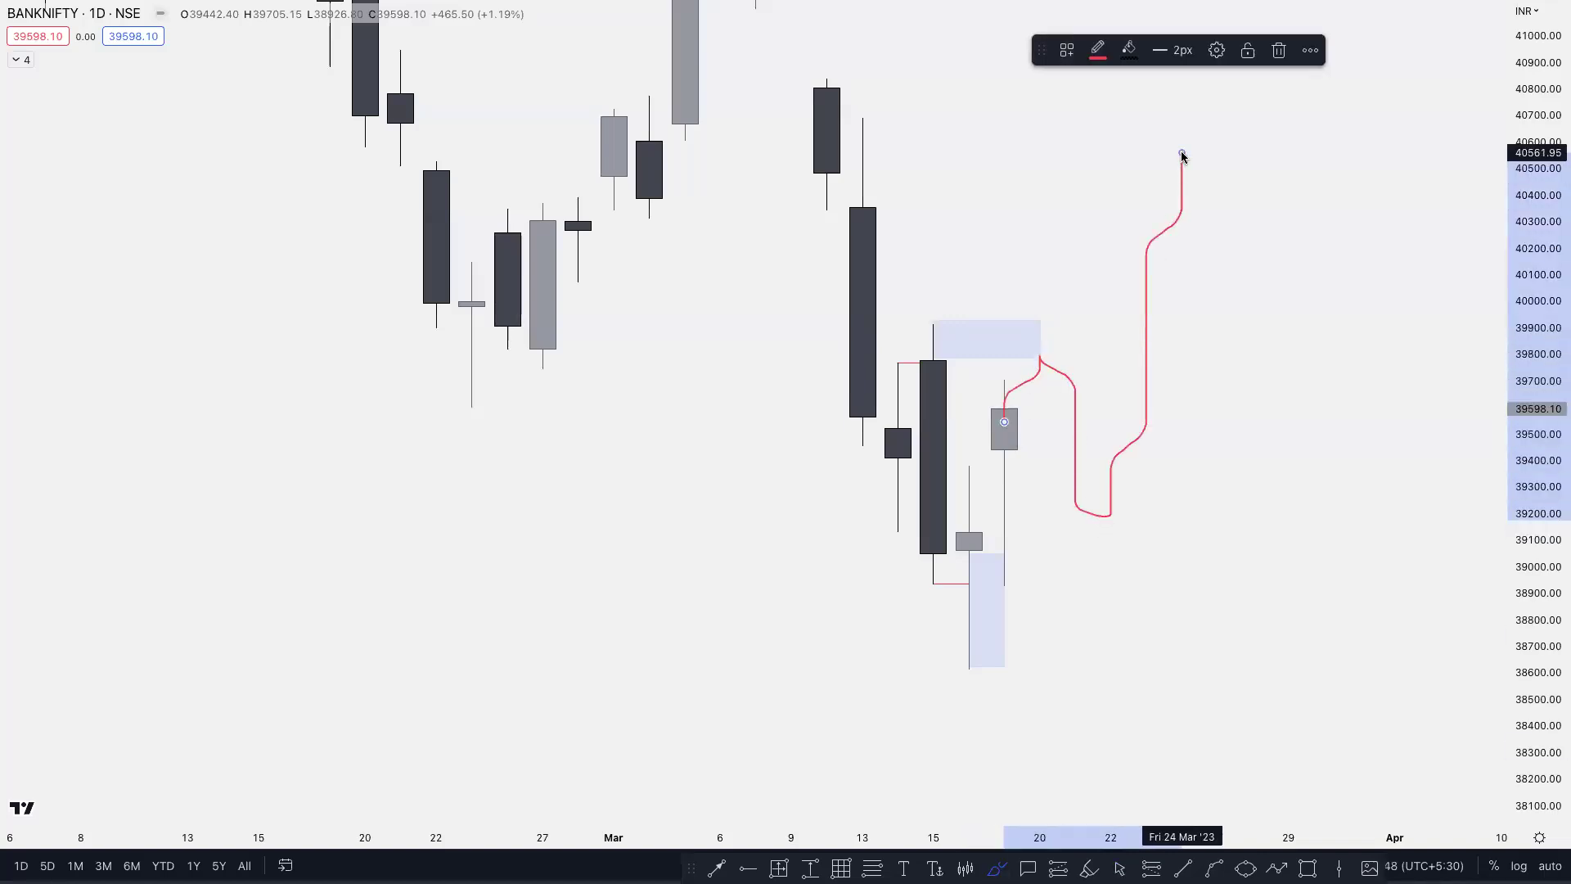
{"action": "key", "text": "Delete"}
{"action": "key", "text": "Escape"}
Lower the upper blue zone's top edge to the 15 March high
{"action": "left_click", "coordinate": [933, 324]}
{"action": "left_click", "coordinate": [1023, 270]}
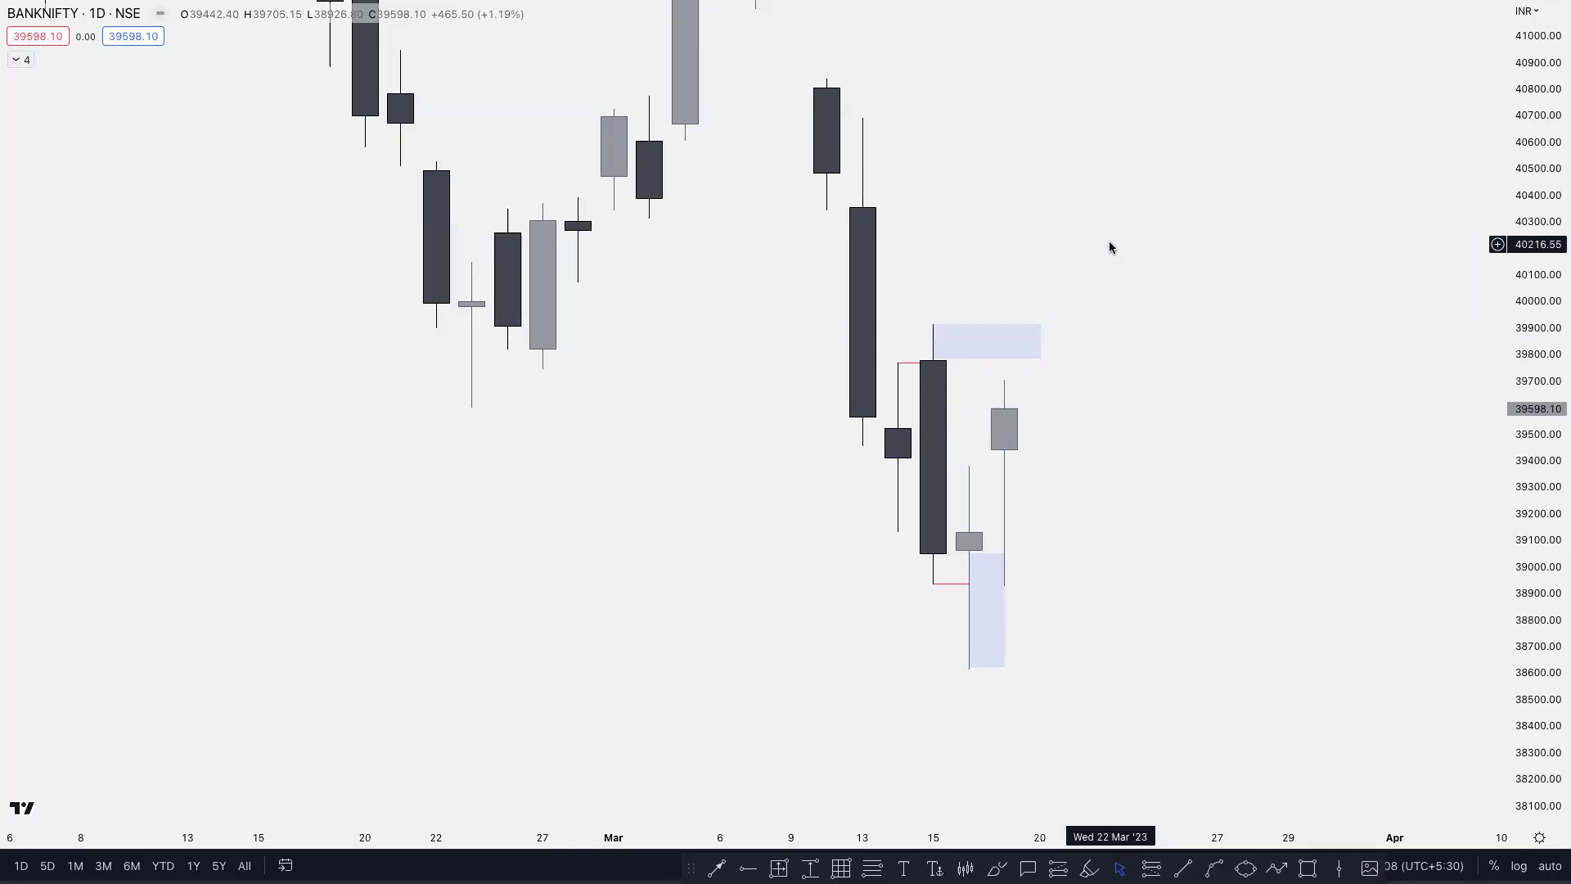
Show the daily price action back to July 2022 and clear all drawings from the chart
{"action": "scroll", "coordinate": [1111, 246], "scroll_direction": "down", "scroll_amount": 3}
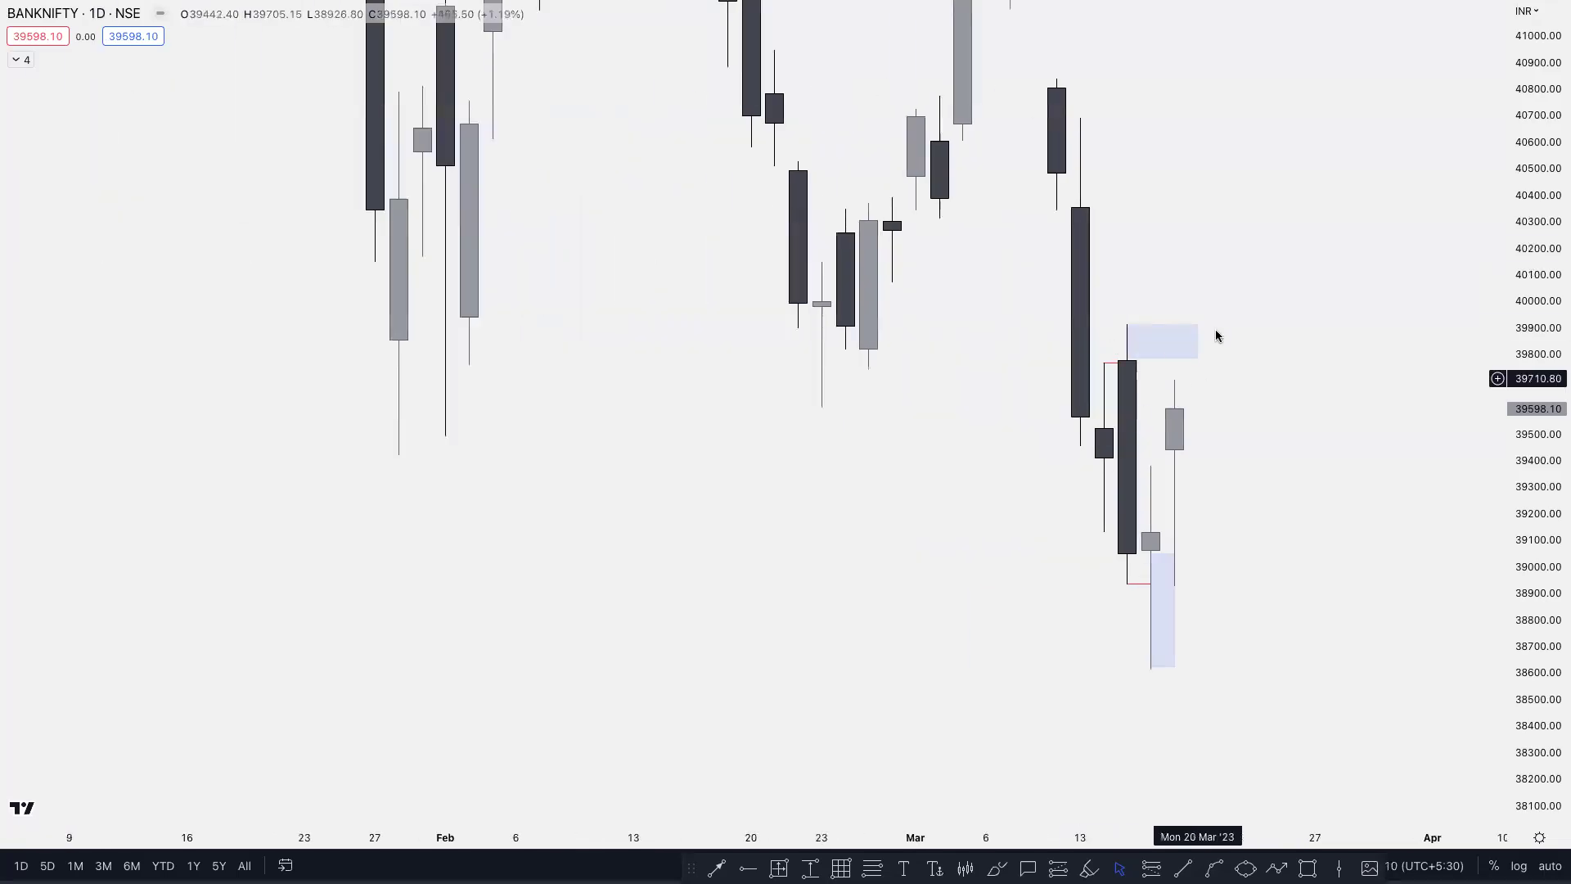
{"action": "left_click_drag", "start_coordinate": [1534, 266], "coordinate": [1514, 543]}
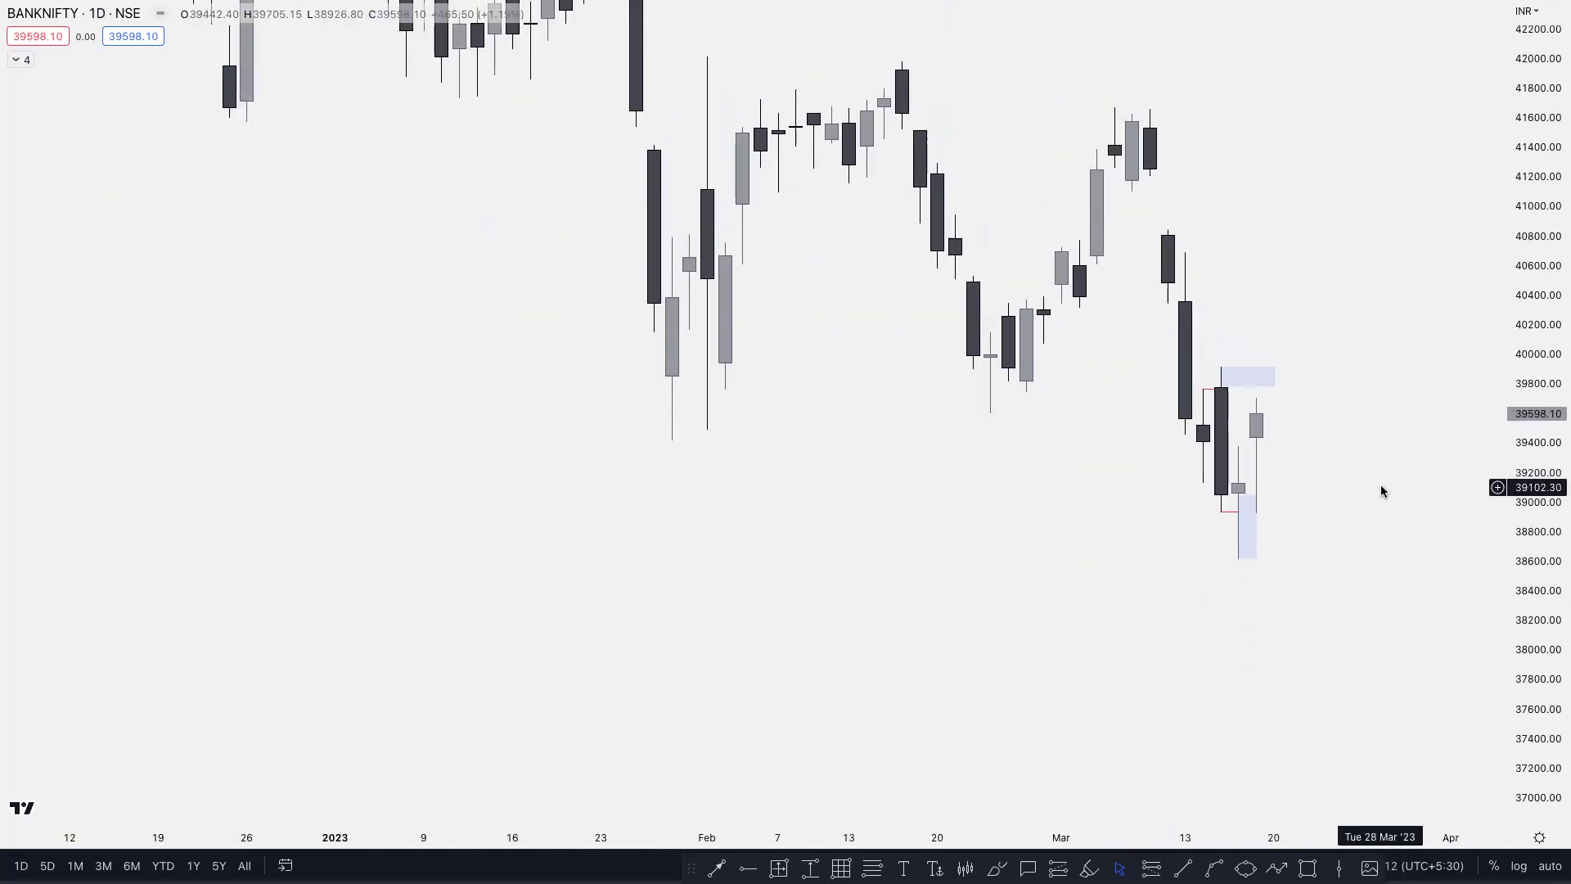
{"action": "scroll", "coordinate": [1378, 490], "scroll_direction": "down", "scroll_amount": 5}
{"action": "scroll", "coordinate": [1374, 489], "scroll_direction": "down", "scroll_amount": 4}
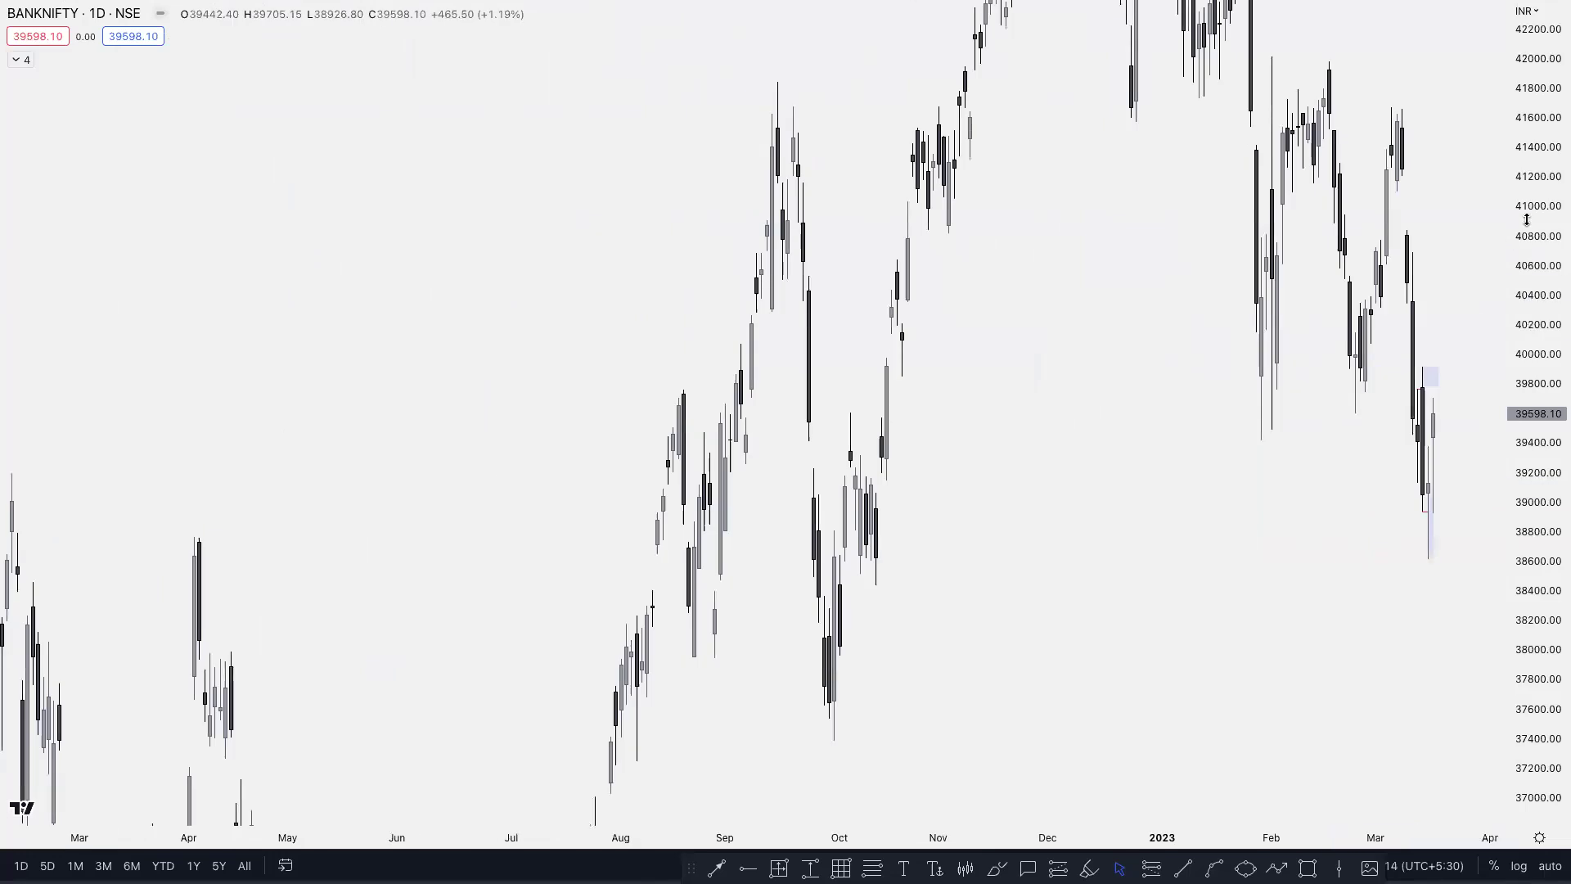
{"action": "left_click_drag", "start_coordinate": [1526, 219], "coordinate": [1514, 621]}
{"action": "scroll", "coordinate": [1190, 559], "scroll_direction": "up", "scroll_amount": 3}
{"action": "left_click_drag", "start_coordinate": [1190, 555], "coordinate": [1051, 599]}
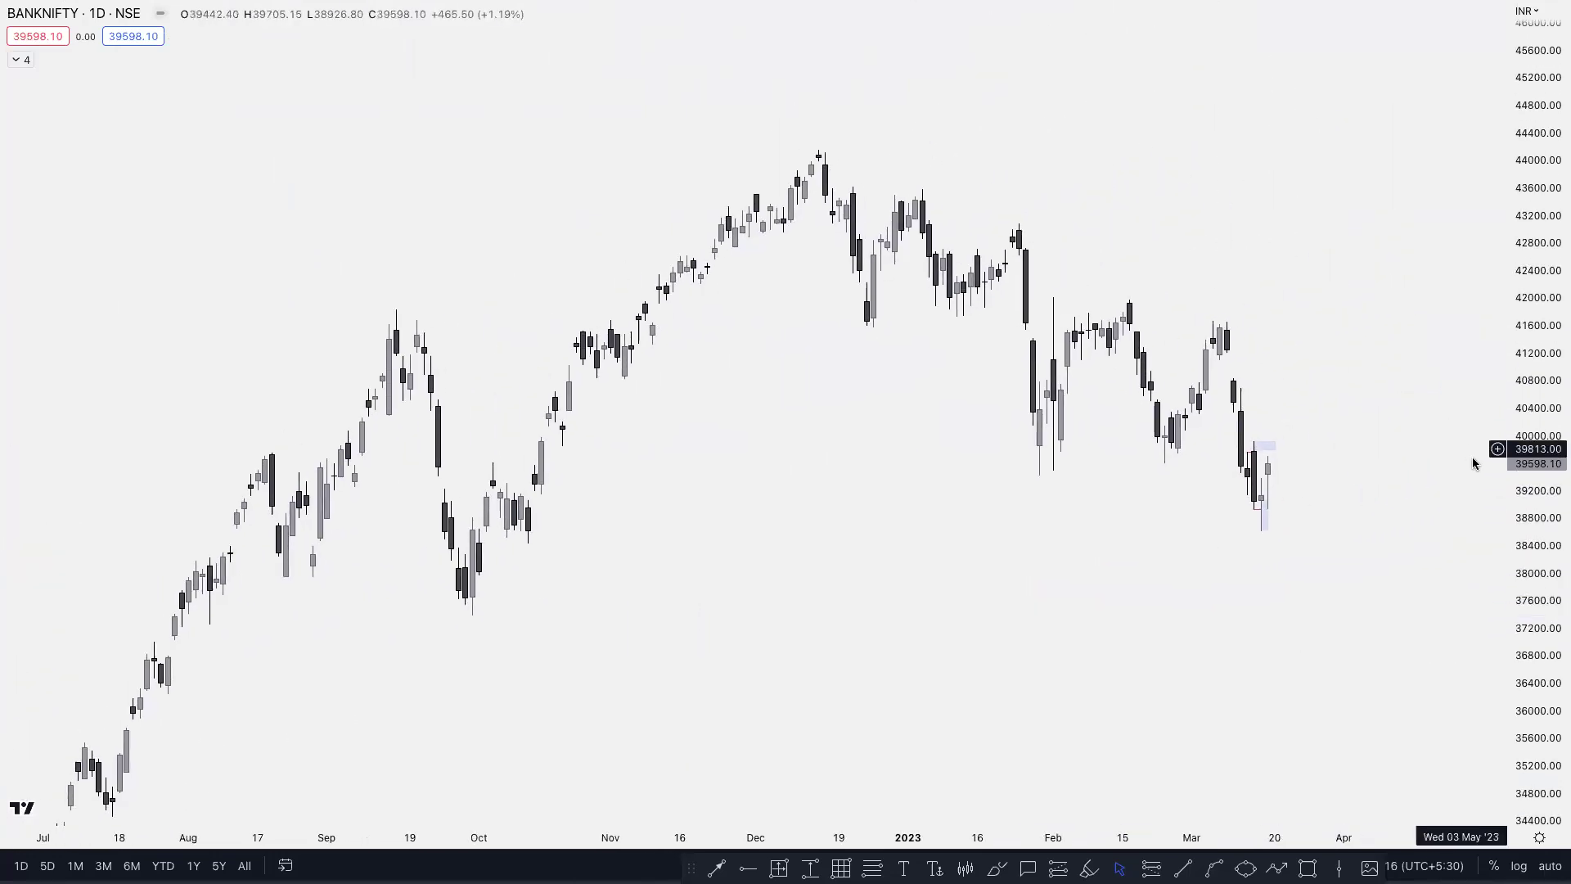
{"action": "left_click_drag", "start_coordinate": [1525, 556], "coordinate": [1525, 493]}
{"action": "right_click", "coordinate": [1305, 322]}
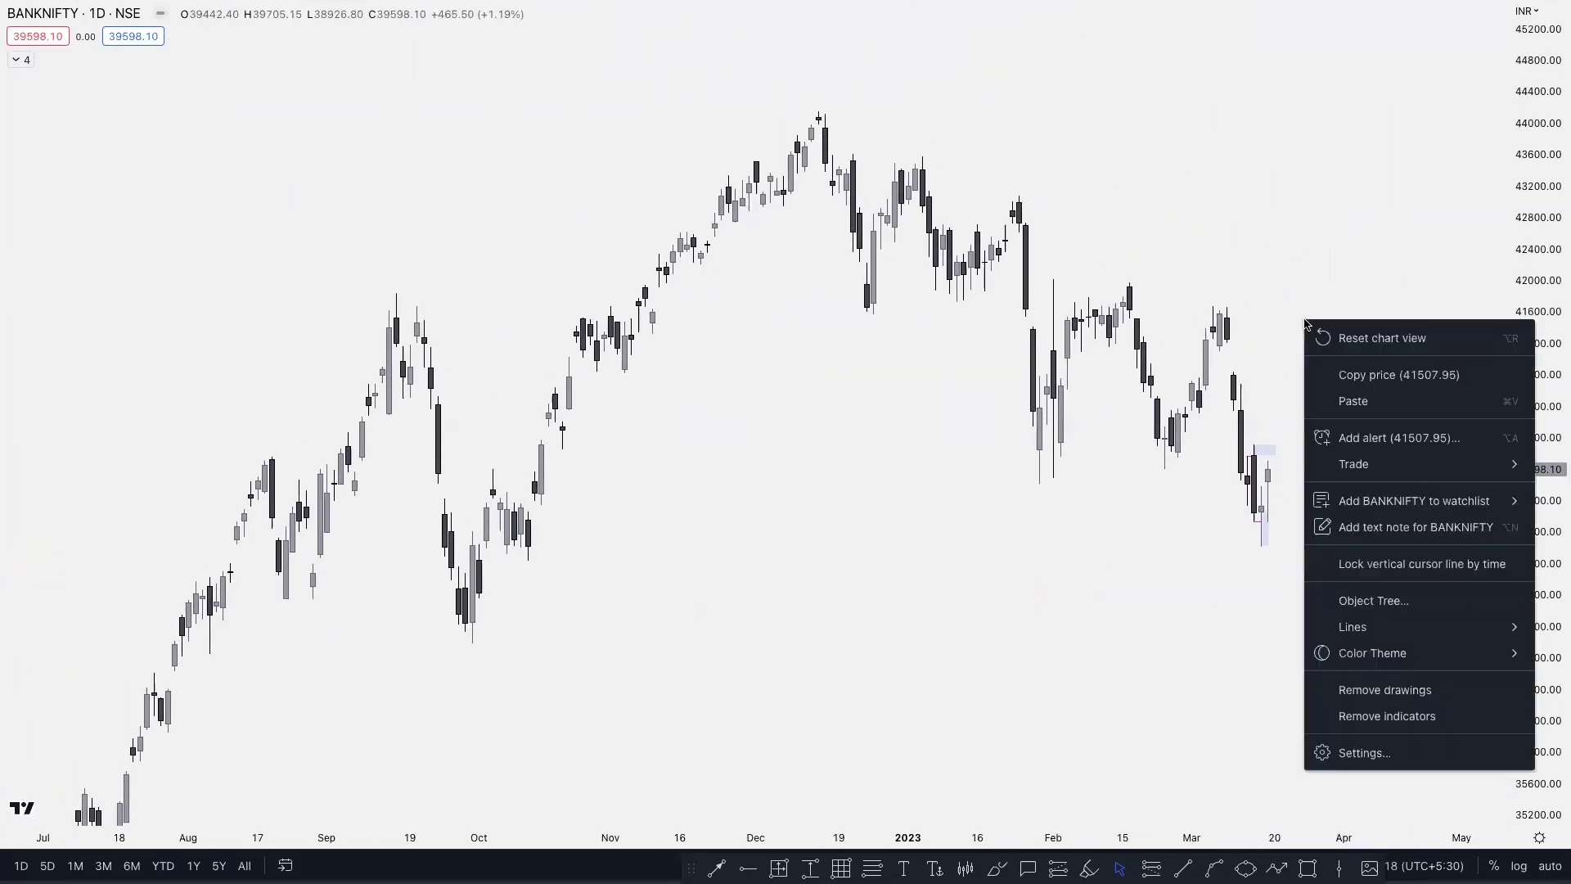
{"action": "left_click", "coordinate": [1367, 688]}
{"action": "left_click_drag", "start_coordinate": [1273, 638], "coordinate": [1218, 643]}
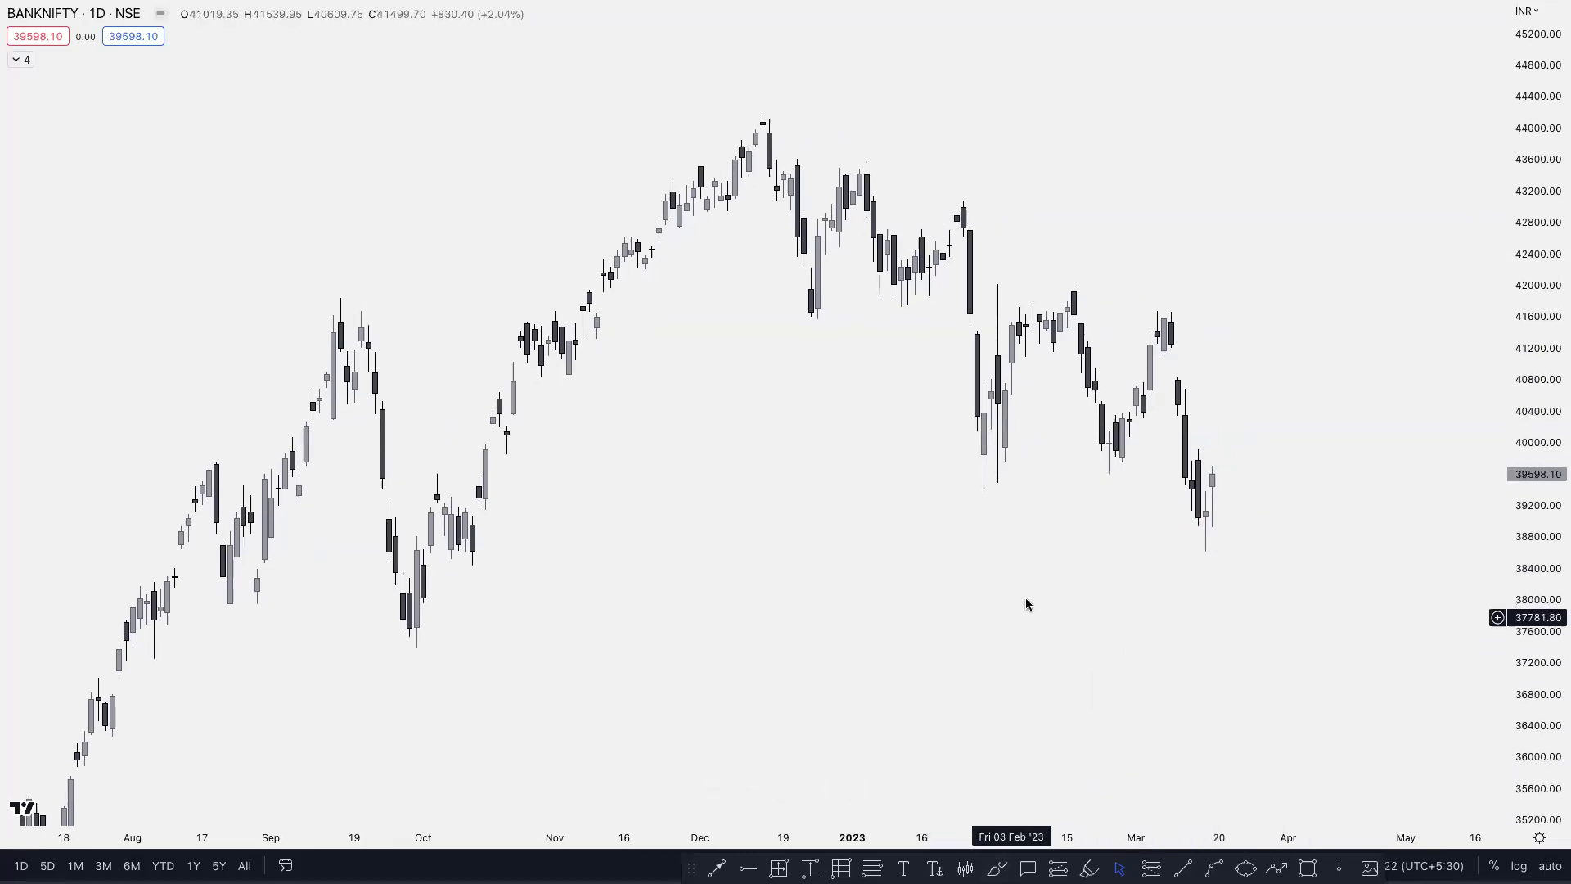
{"action": "left_click", "coordinate": [997, 867]}
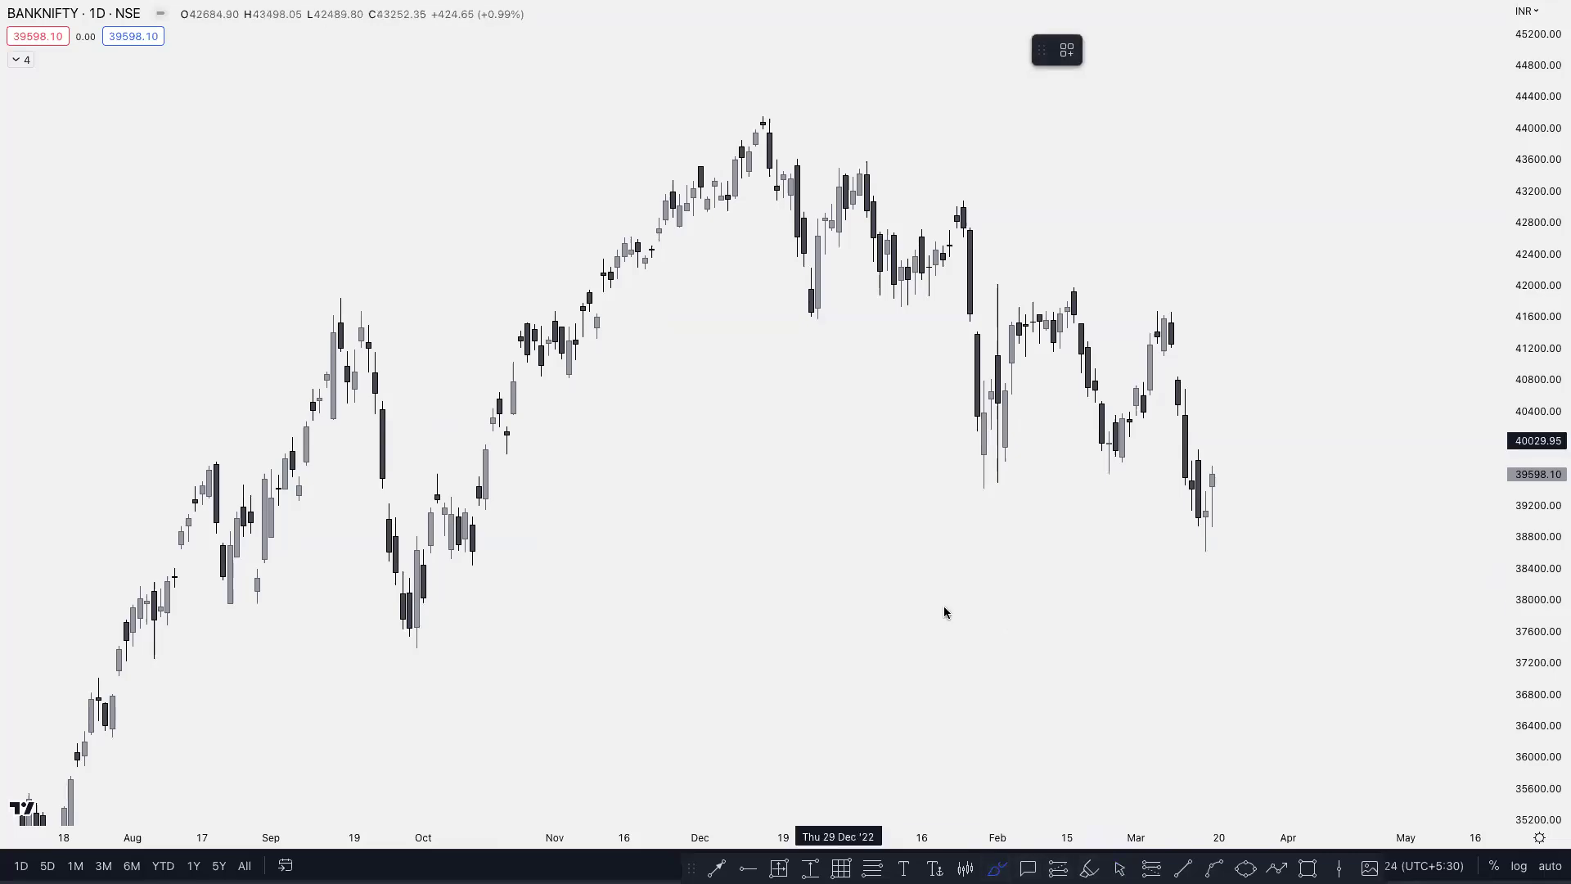
{"action": "mouse_move", "coordinate": [759, 112]}
{"action": "left_mouse_down"}
{"action": "mouse_move", "coordinate": [964, 210]}
{"action": "mouse_move", "coordinate": [1279, 312]}
{"action": "left_mouse_up"}
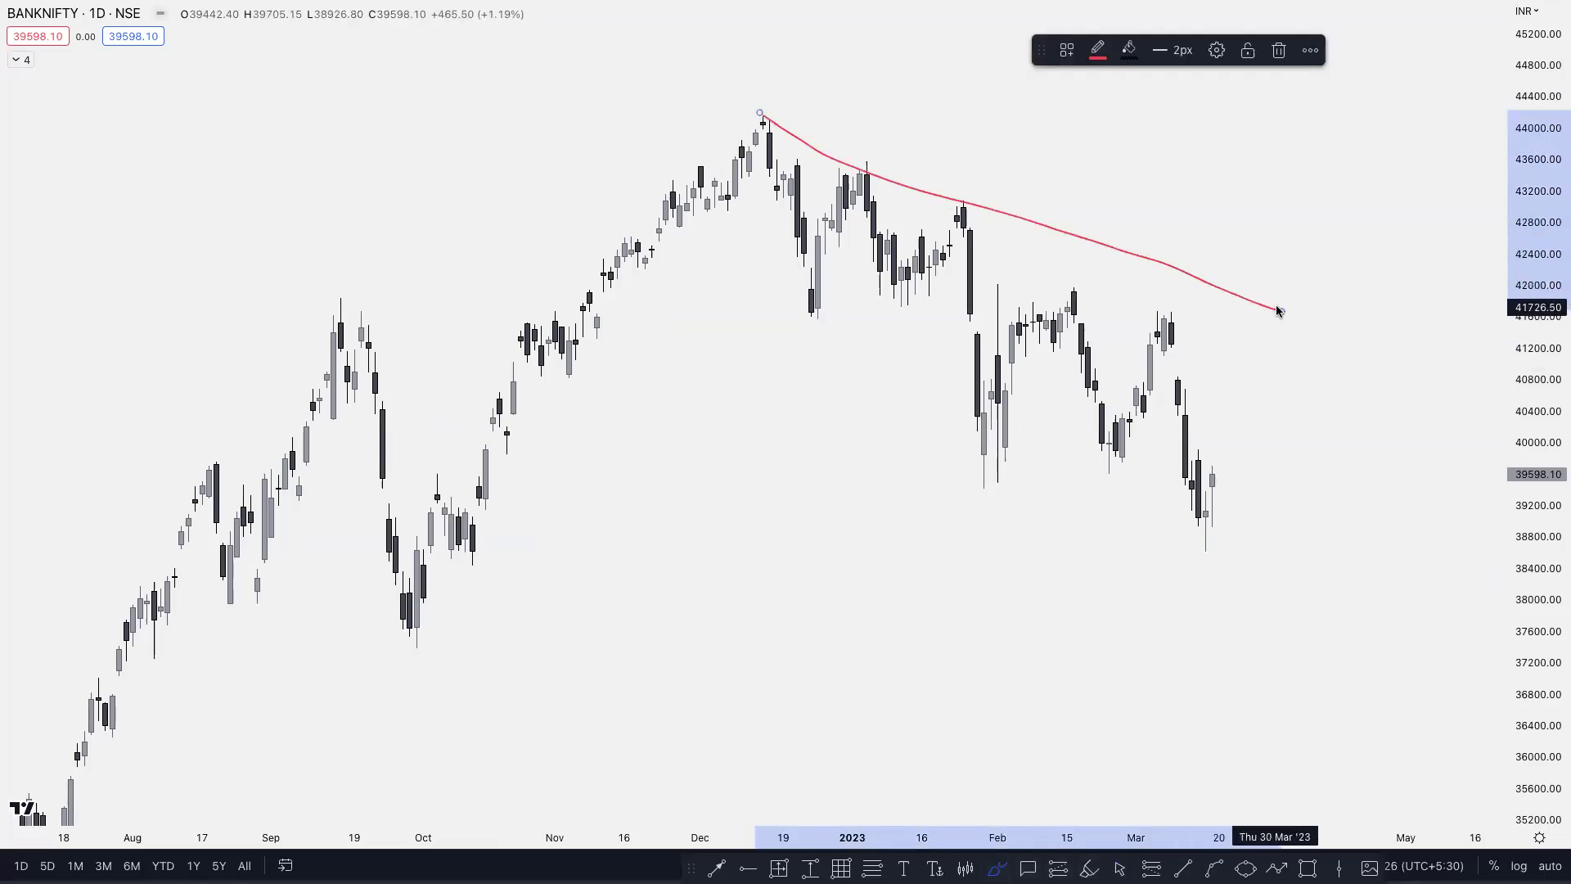
{"action": "key", "text": "Delete"}
Draw a descending red trend line from the mid-December high at about 44250 across the late-January high to about 41430 in late March
{"action": "left_click", "coordinate": [1182, 867]}
{"action": "mouse_move", "coordinate": [769, 120]}
{"action": "left_mouse_down"}
{"action": "mouse_move", "coordinate": [1063, 235]}
{"action": "mouse_move", "coordinate": [1252, 332]}
{"action": "left_mouse_up"}
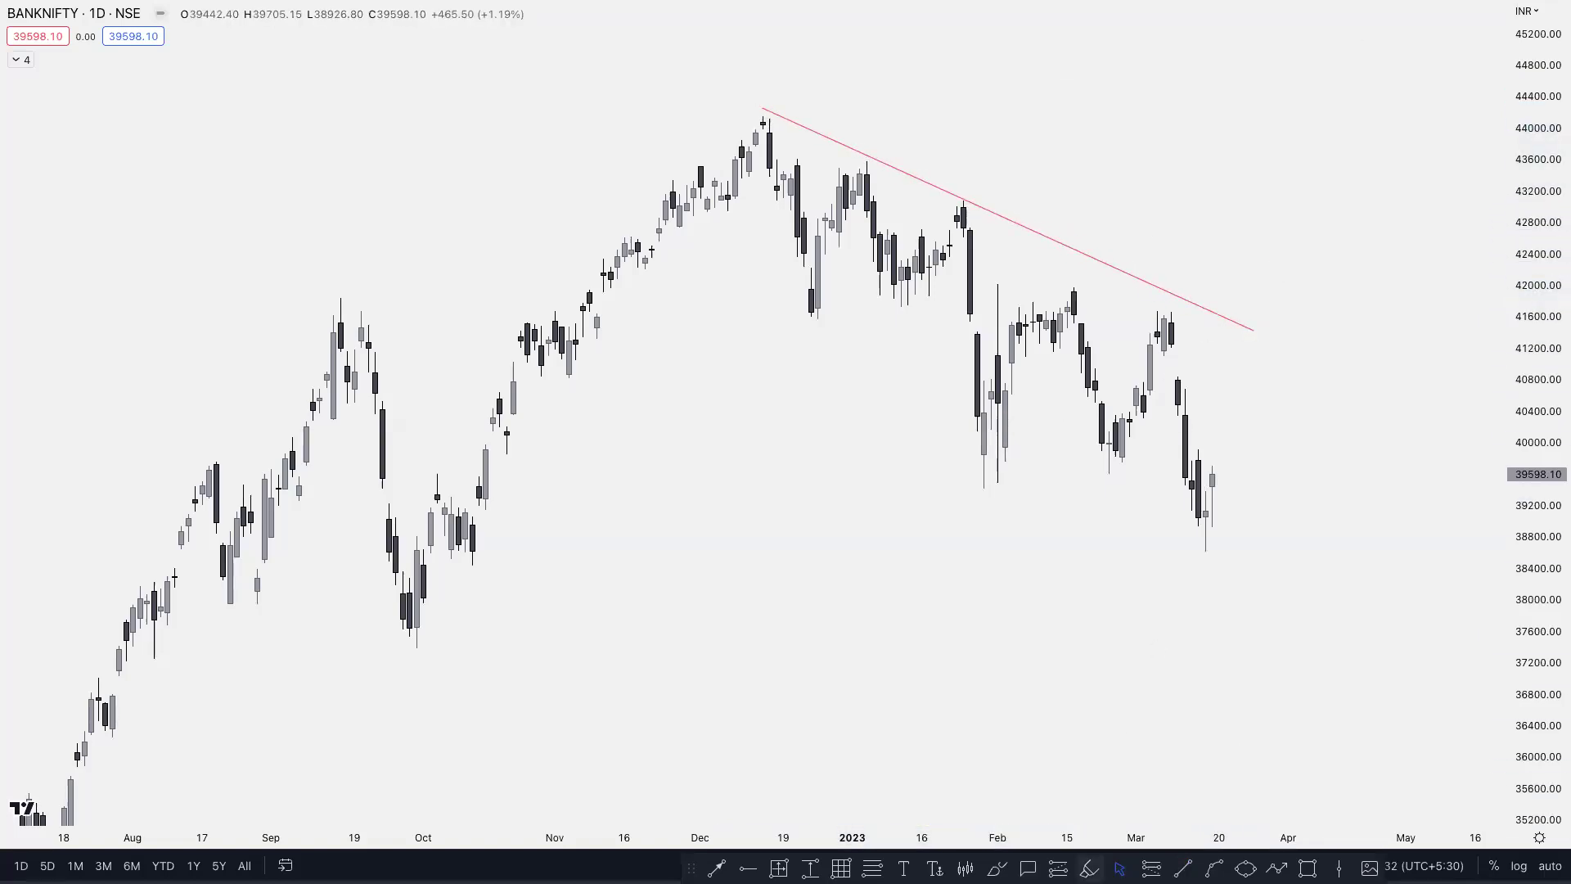
Brush a red path from the latest candle through the trend line to about 42440, down to about 39220 and up to about 44800, and undo it
{"action": "left_click", "coordinate": [996, 868]}
{"action": "mouse_move", "coordinate": [1214, 487]}
{"action": "left_mouse_down"}
{"action": "mouse_move", "coordinate": [1270, 245]}
{"action": "mouse_move", "coordinate": [1342, 503]}
{"action": "mouse_move", "coordinate": [1441, 67]}
{"action": "left_mouse_up"}
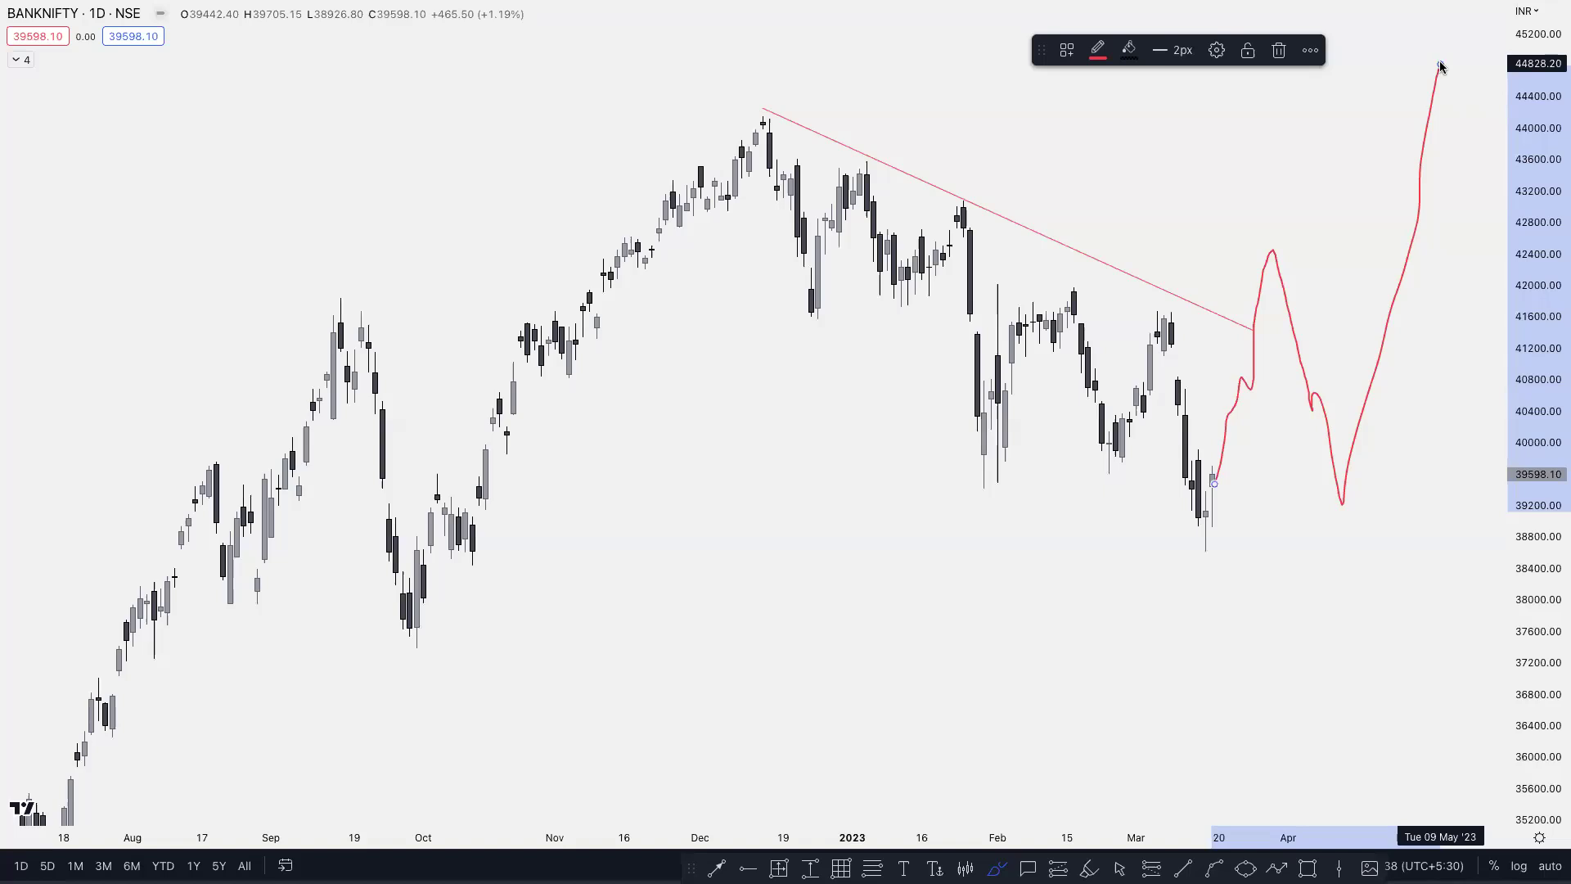
{"action": "key", "text": "ctrl+z"}
Brush a red path to about 41550 and down to about 37700, two lines from the October lows near 38400, and a rise to about 44550
{"action": "mouse_move", "coordinate": [1206, 487]}
{"action": "left_mouse_down"}
{"action": "mouse_move", "coordinate": [1285, 317]}
{"action": "mouse_move", "coordinate": [1337, 624]}
{"action": "left_mouse_up"}
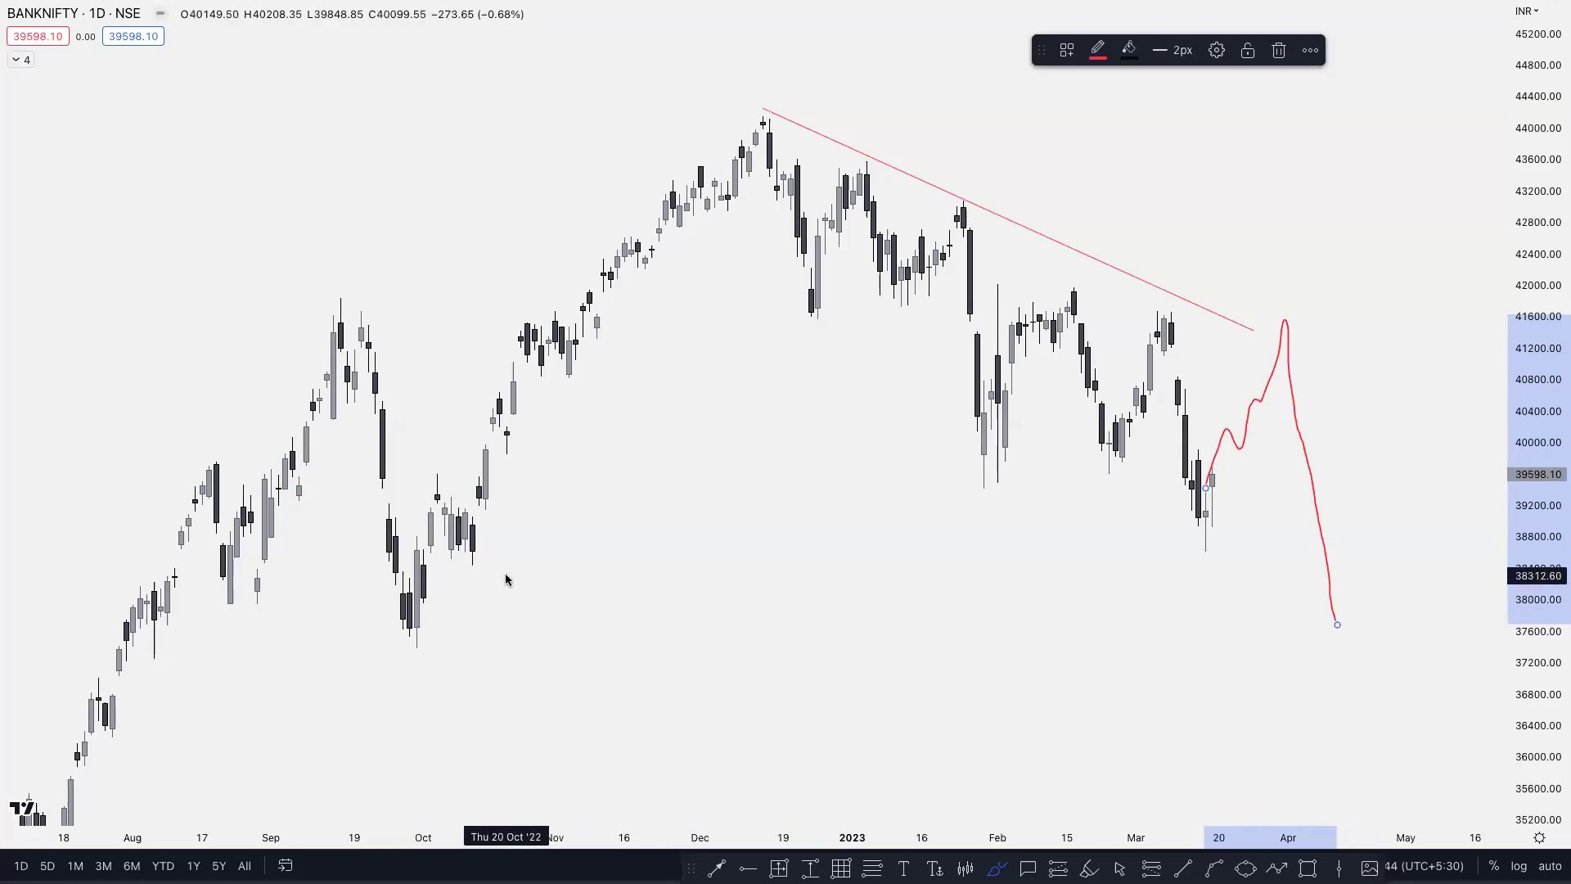
{"action": "mouse_move", "coordinate": [475, 550]}
{"action": "left_mouse_down"}
{"action": "mouse_move", "coordinate": [1295, 566]}
{"action": "mouse_move", "coordinate": [554, 568]}
{"action": "mouse_move", "coordinate": [1250, 588]}
{"action": "left_mouse_up"}
{"action": "left_click_drag", "start_coordinate": [1310, 583], "coordinate": [1413, 85]}
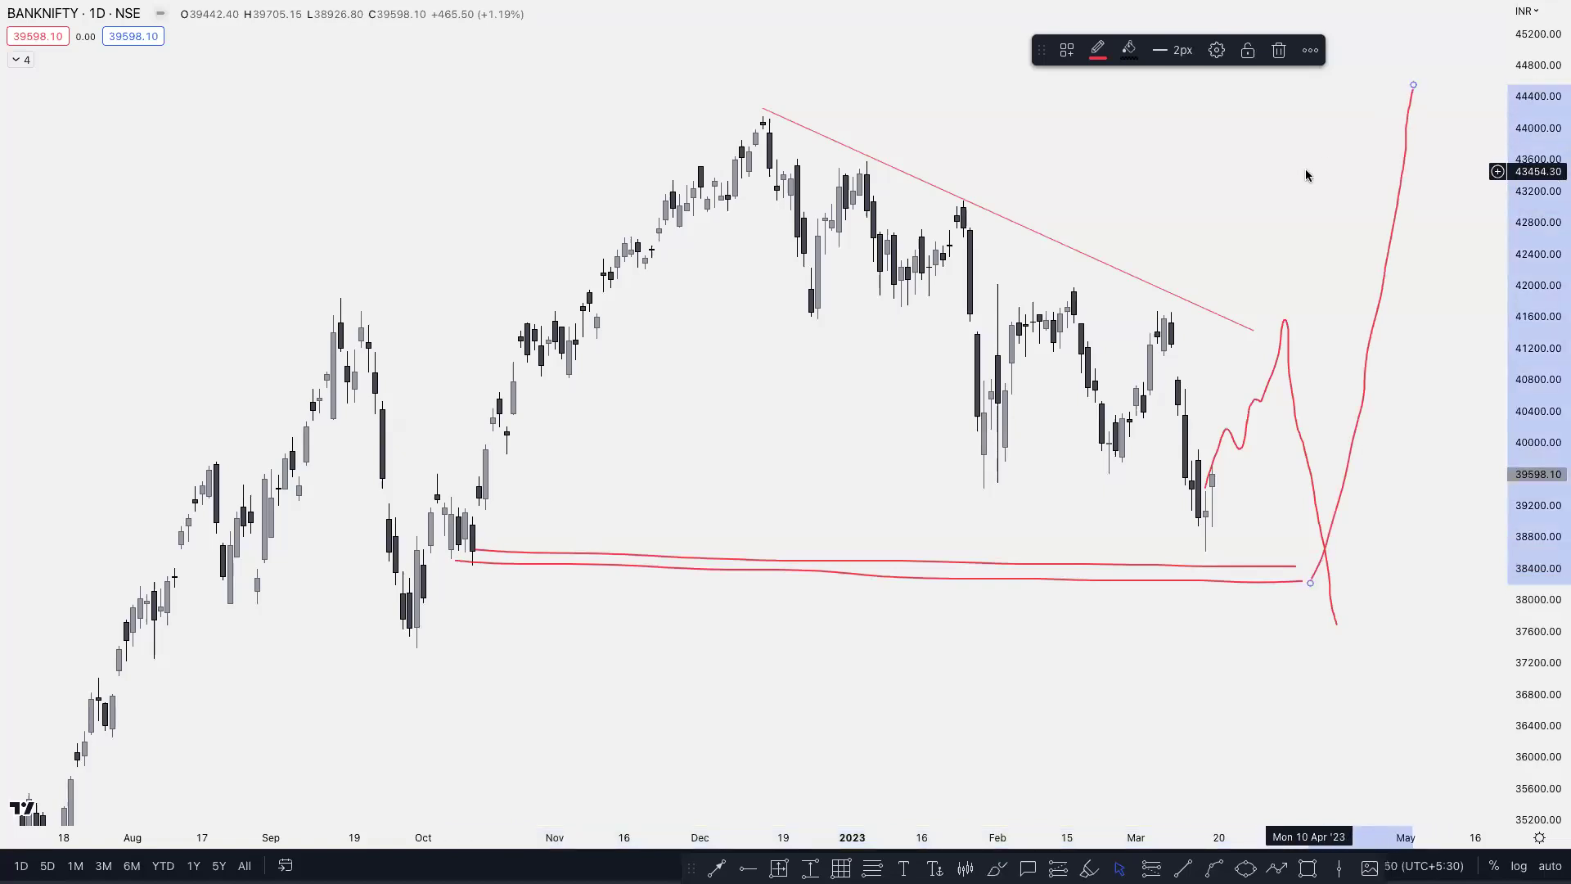
Undo the brushed price paths, the lines from the October lows and the descending trend line
{"action": "key", "text": "ctrl+z"}
{"action": "key", "text": "ctrl+z"}
{"action": "key", "text": "ctrl+z"}
{"action": "key", "text": "ctrl+z"}
{"action": "key", "text": "ctrl+z"}
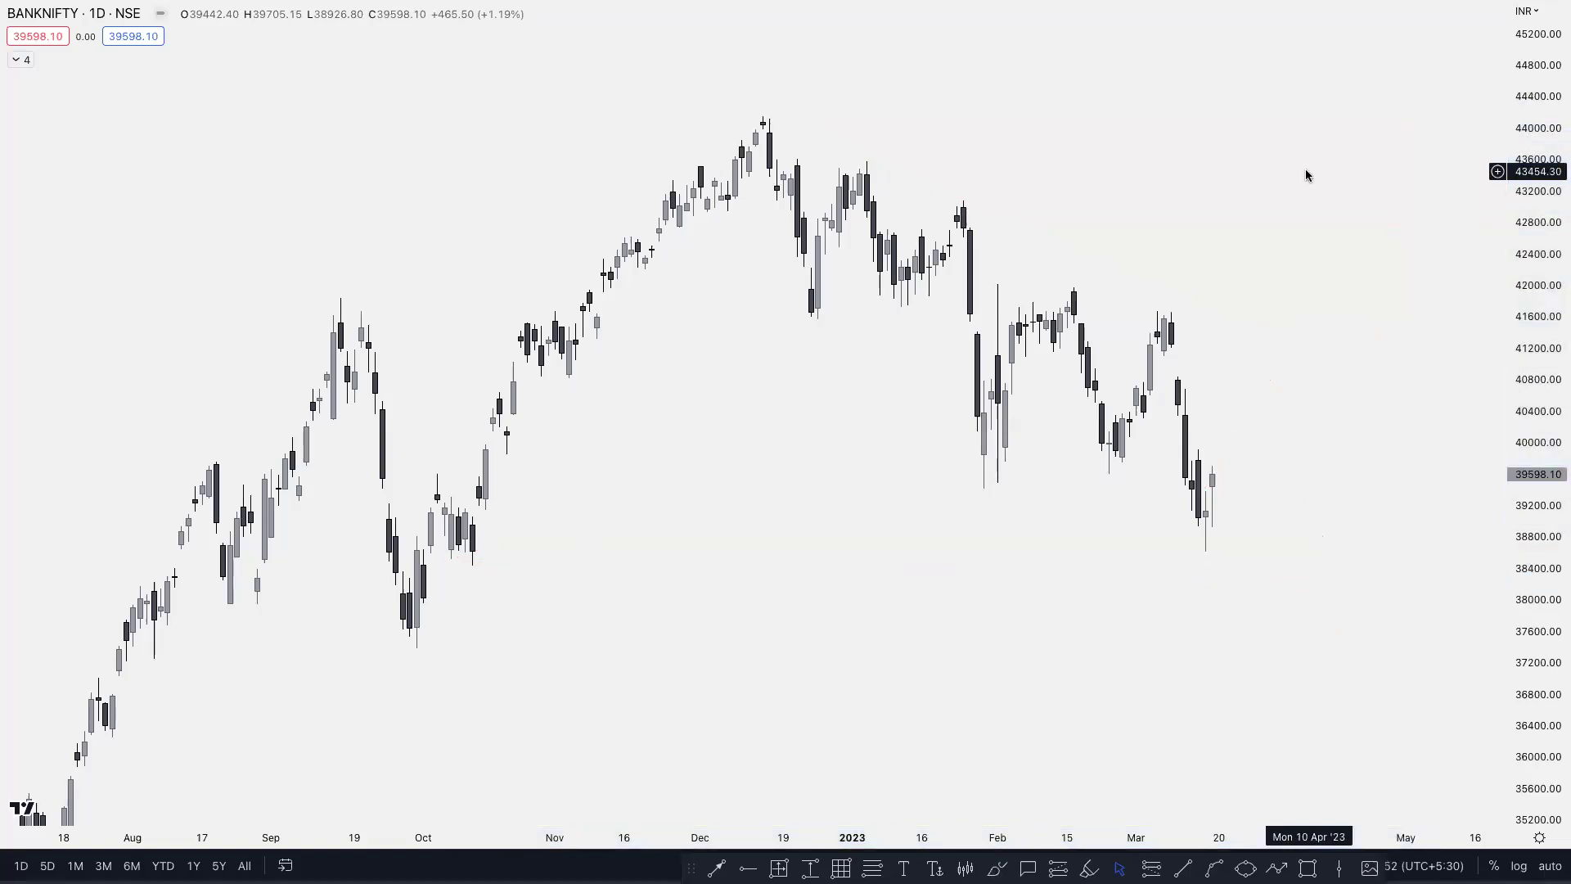
Switch the BANKNIFTY chart to the 15-minute interval and reset its view to the latest candles
{"action": "type", "text": "15"}
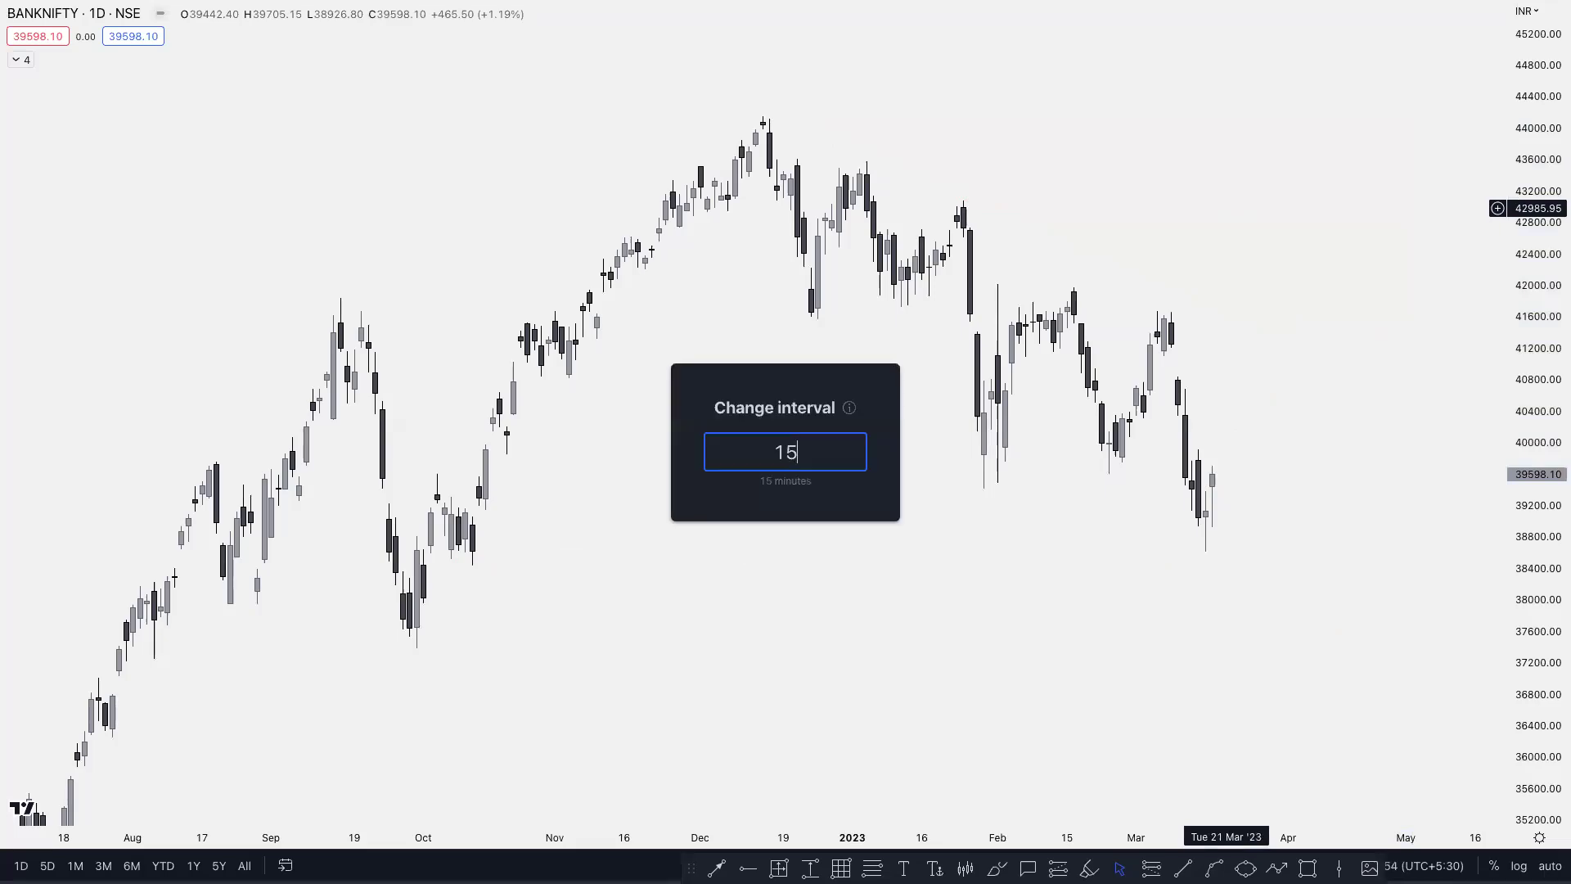
{"action": "key", "text": "Return"}
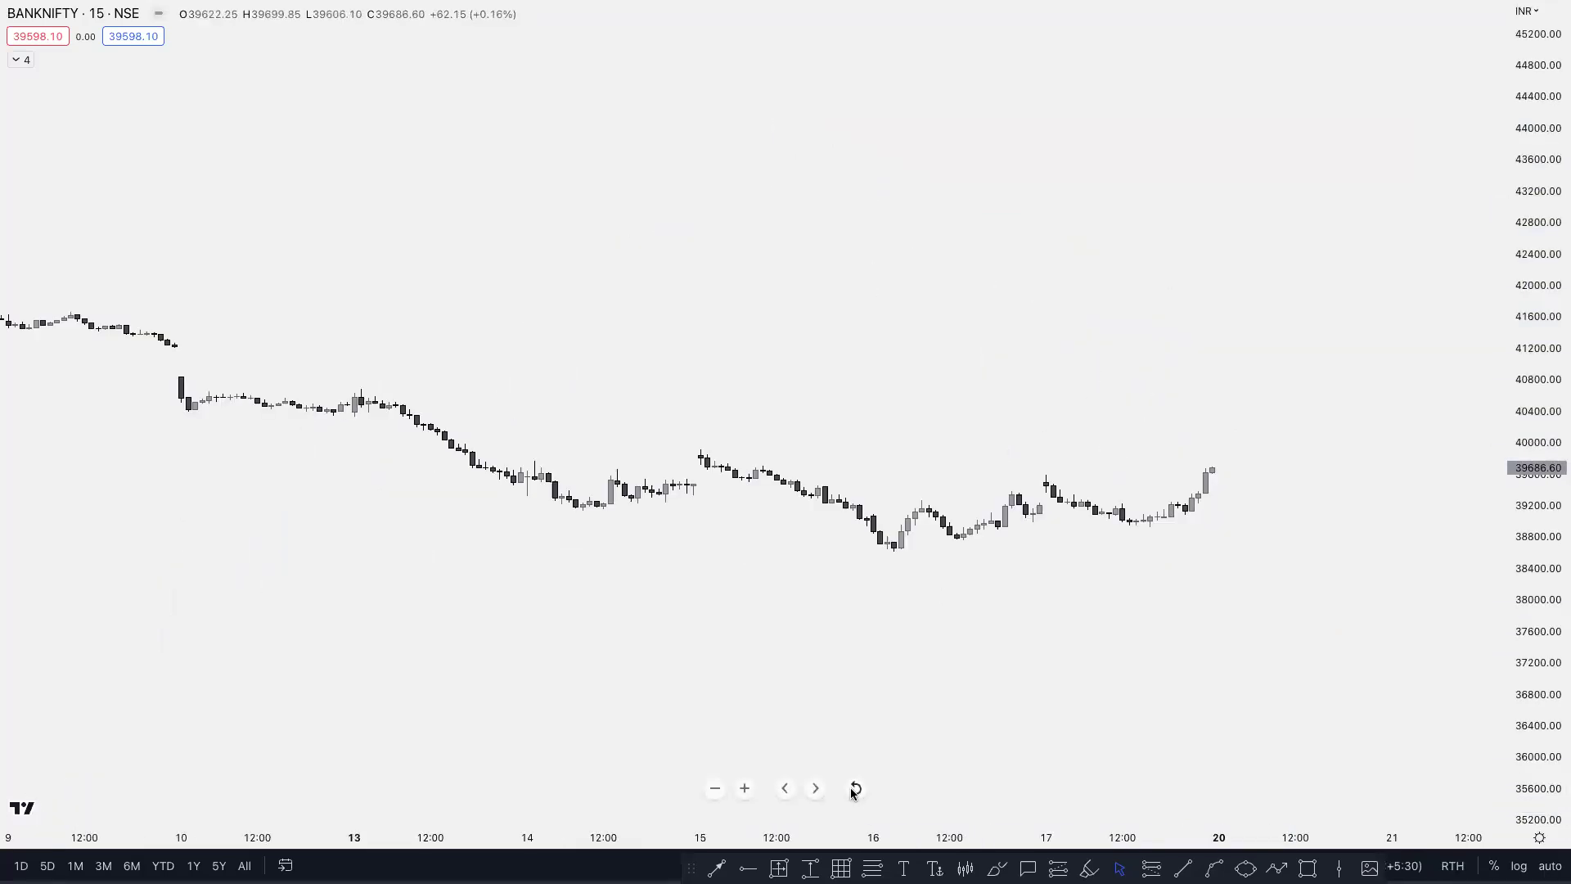
{"action": "left_click", "coordinate": [855, 791]}
{"action": "scroll", "coordinate": [1240, 382], "scroll_direction": "up", "scroll_amount": 5}
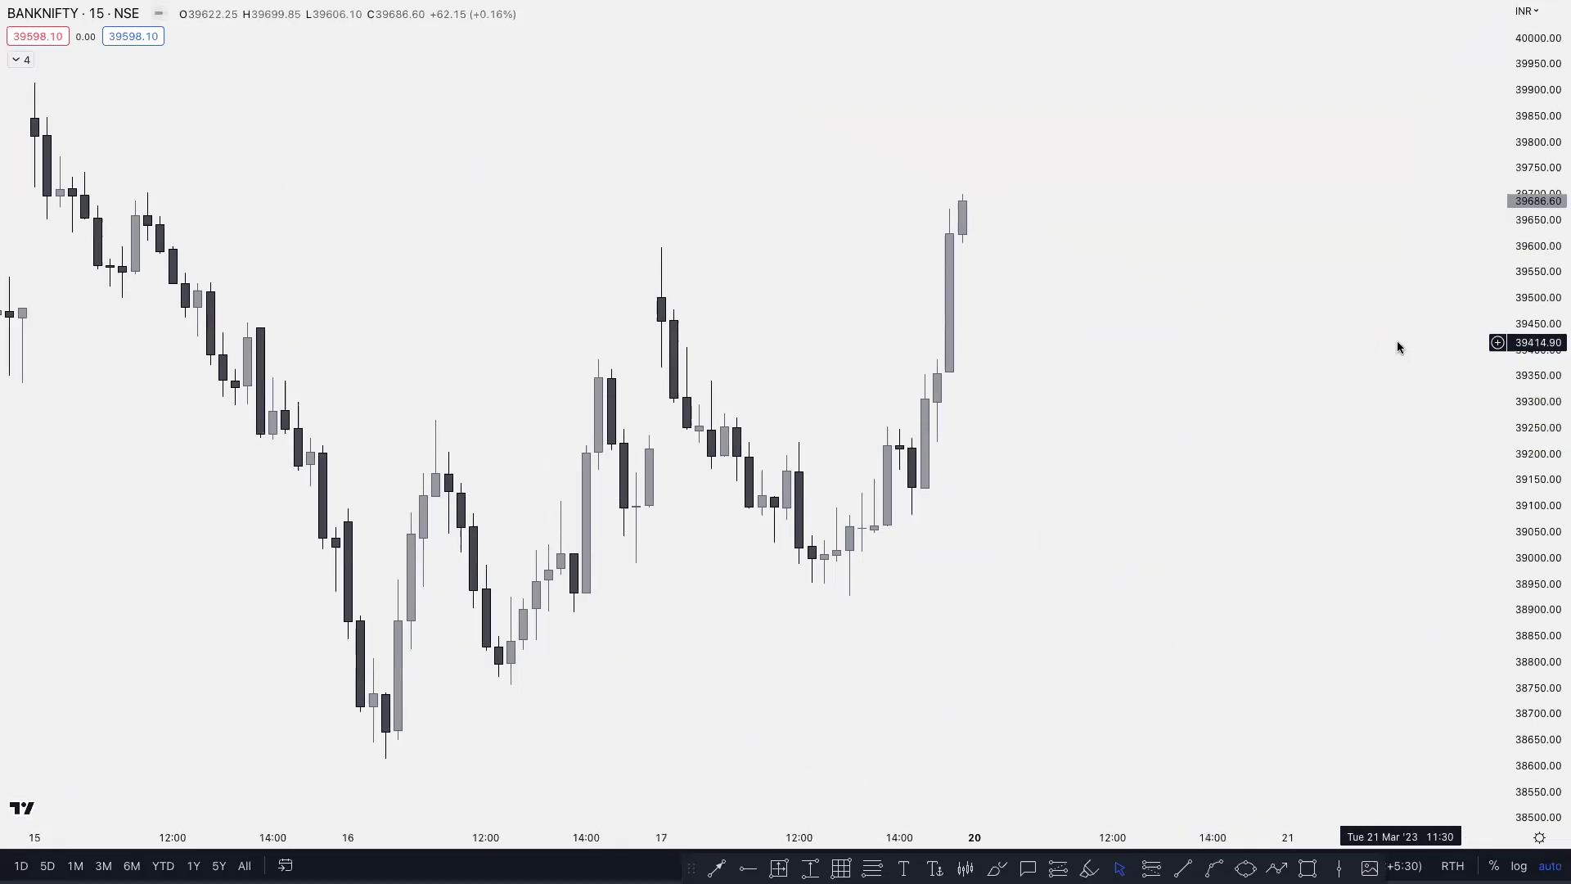
Brush red level lines above the two 16 March swing highs at about 39260 and 39400, and undo them
{"action": "left_click_drag", "start_coordinate": [513, 310], "coordinate": [571, 310]}
{"action": "scroll", "coordinate": [868, 297], "scroll_direction": "up", "scroll_amount": 2}
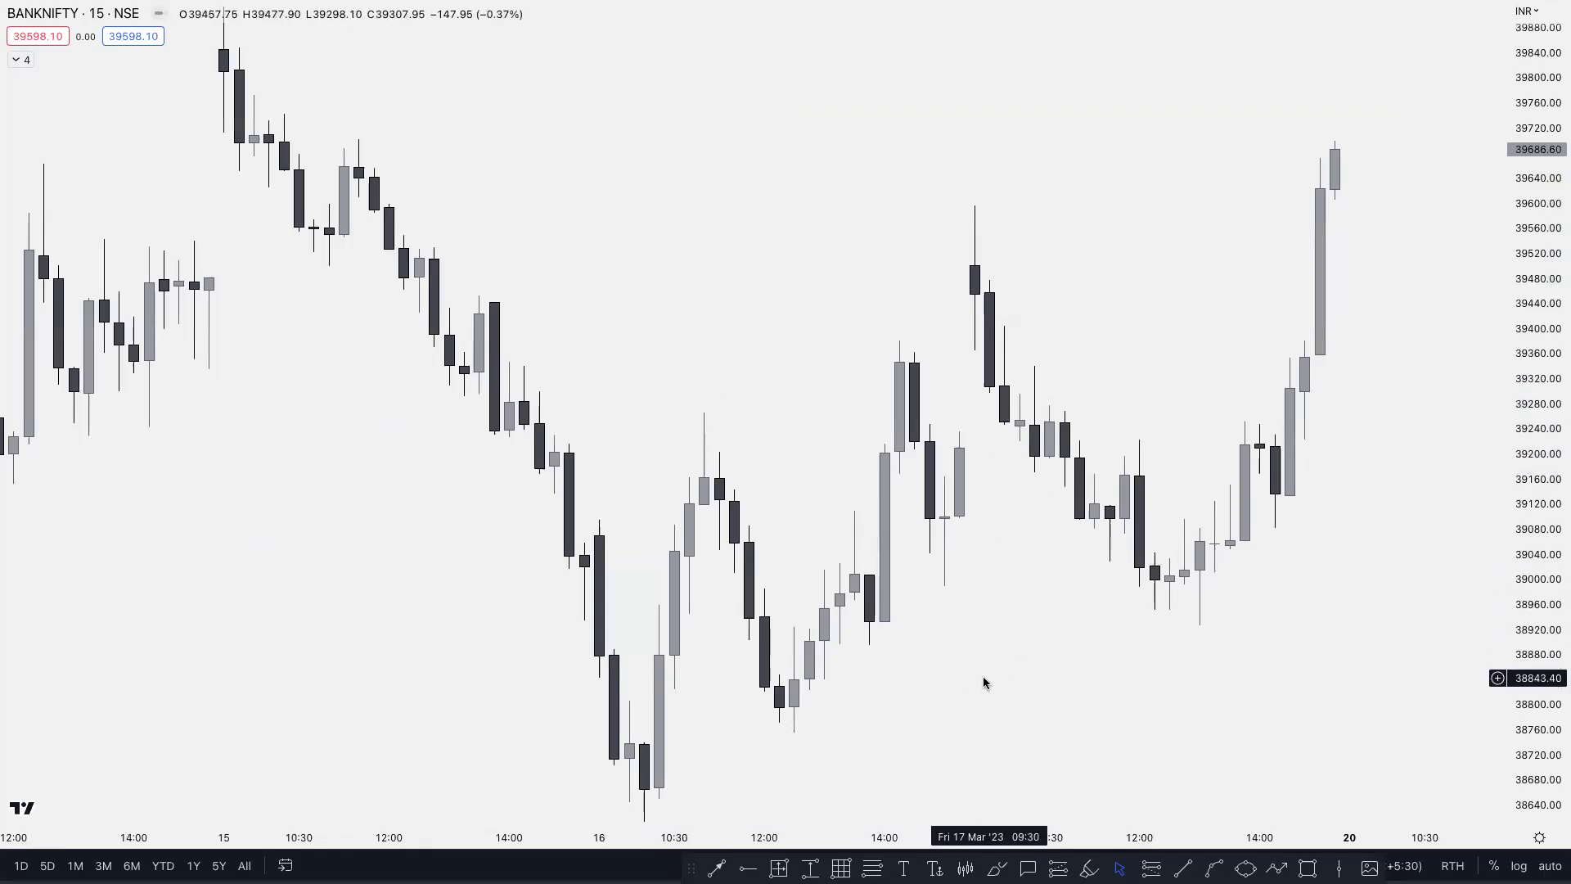
{"action": "left_click_drag", "start_coordinate": [1048, 622], "coordinate": [982, 558]}
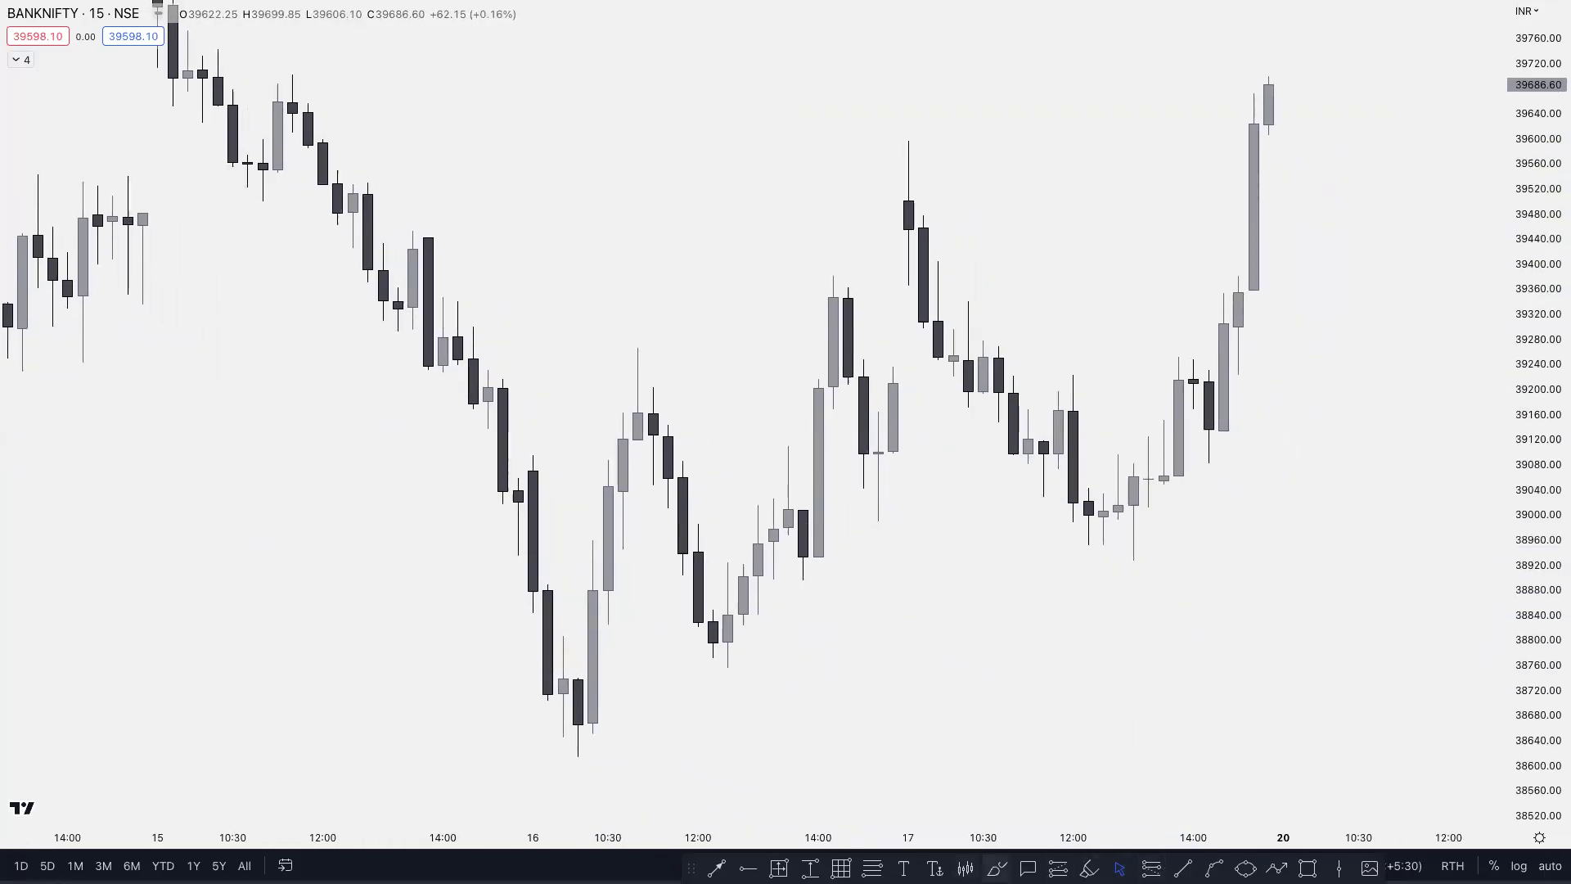
{"action": "left_click", "coordinate": [997, 867]}
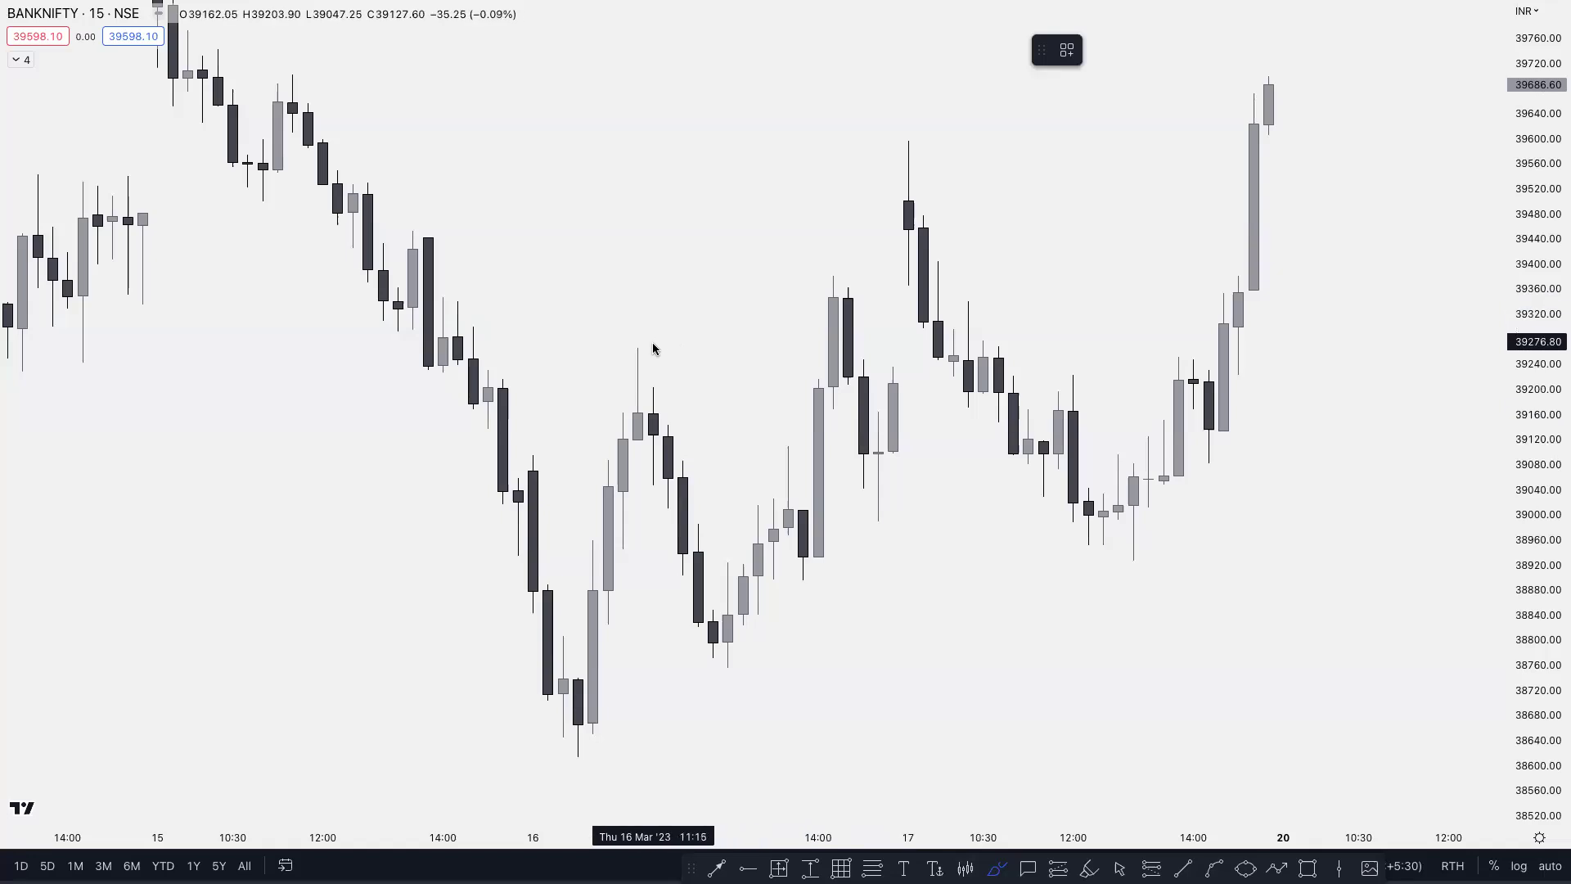
{"action": "left_click_drag", "start_coordinate": [627, 350], "coordinate": [803, 355]}
{"action": "left_click_drag", "start_coordinate": [822, 264], "coordinate": [894, 263]}
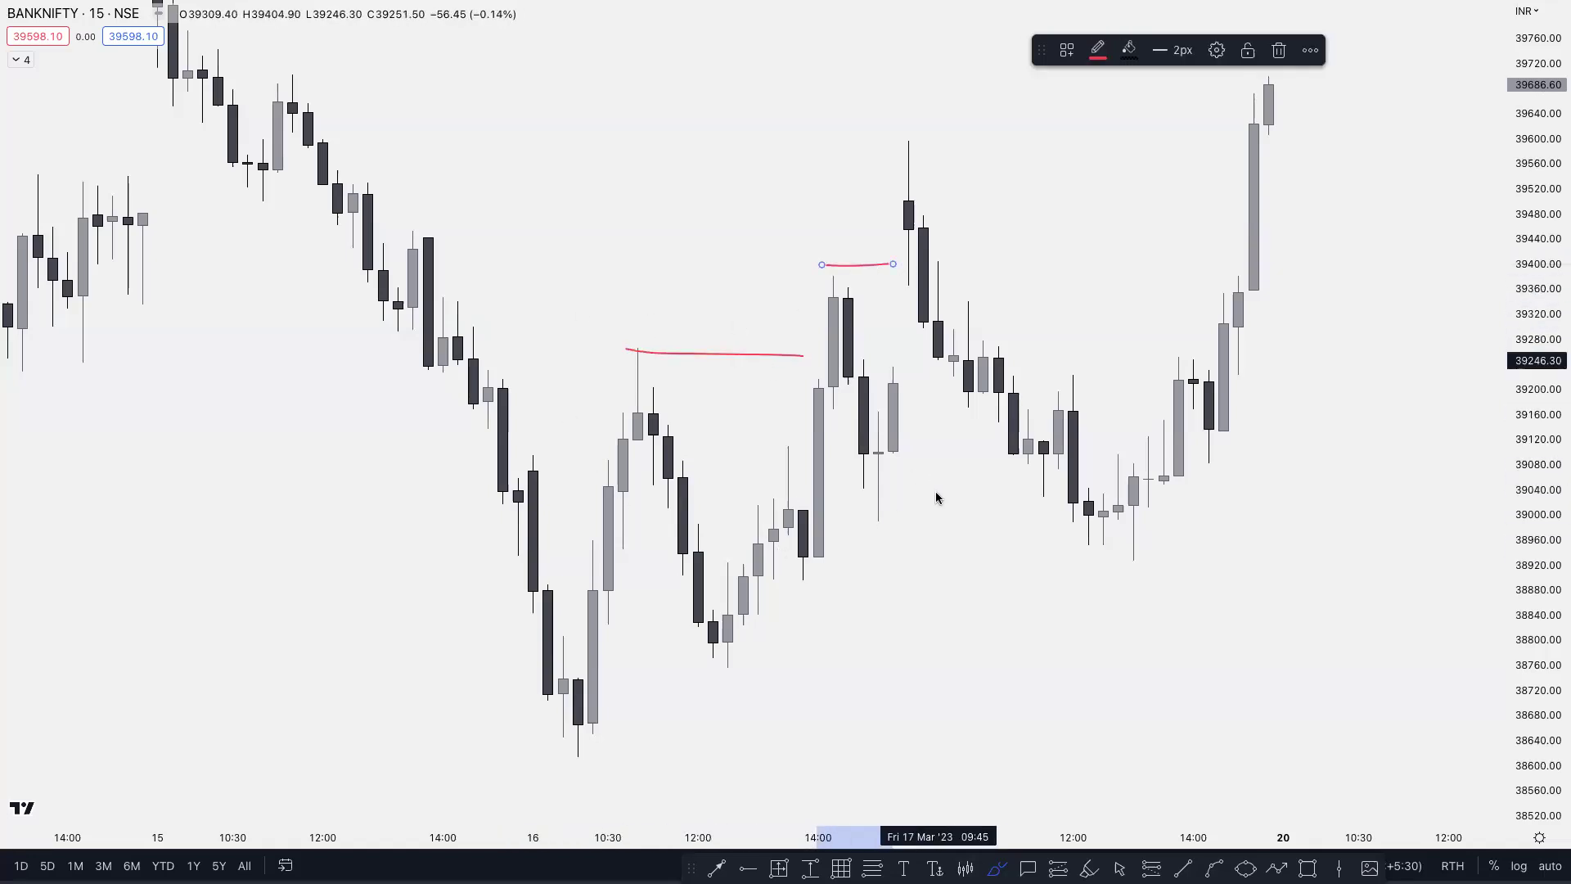
{"action": "key", "text": "ctrl+z"}
{"action": "key", "text": "ctrl+z"}
{"action": "key", "text": "ctrl+z"}
Brush red circles around the 14 March low and 15 March high, and level lines from the 14 March extremes at about 39140 and 39780
{"action": "scroll", "coordinate": [988, 404], "scroll_direction": "down", "scroll_amount": 6}
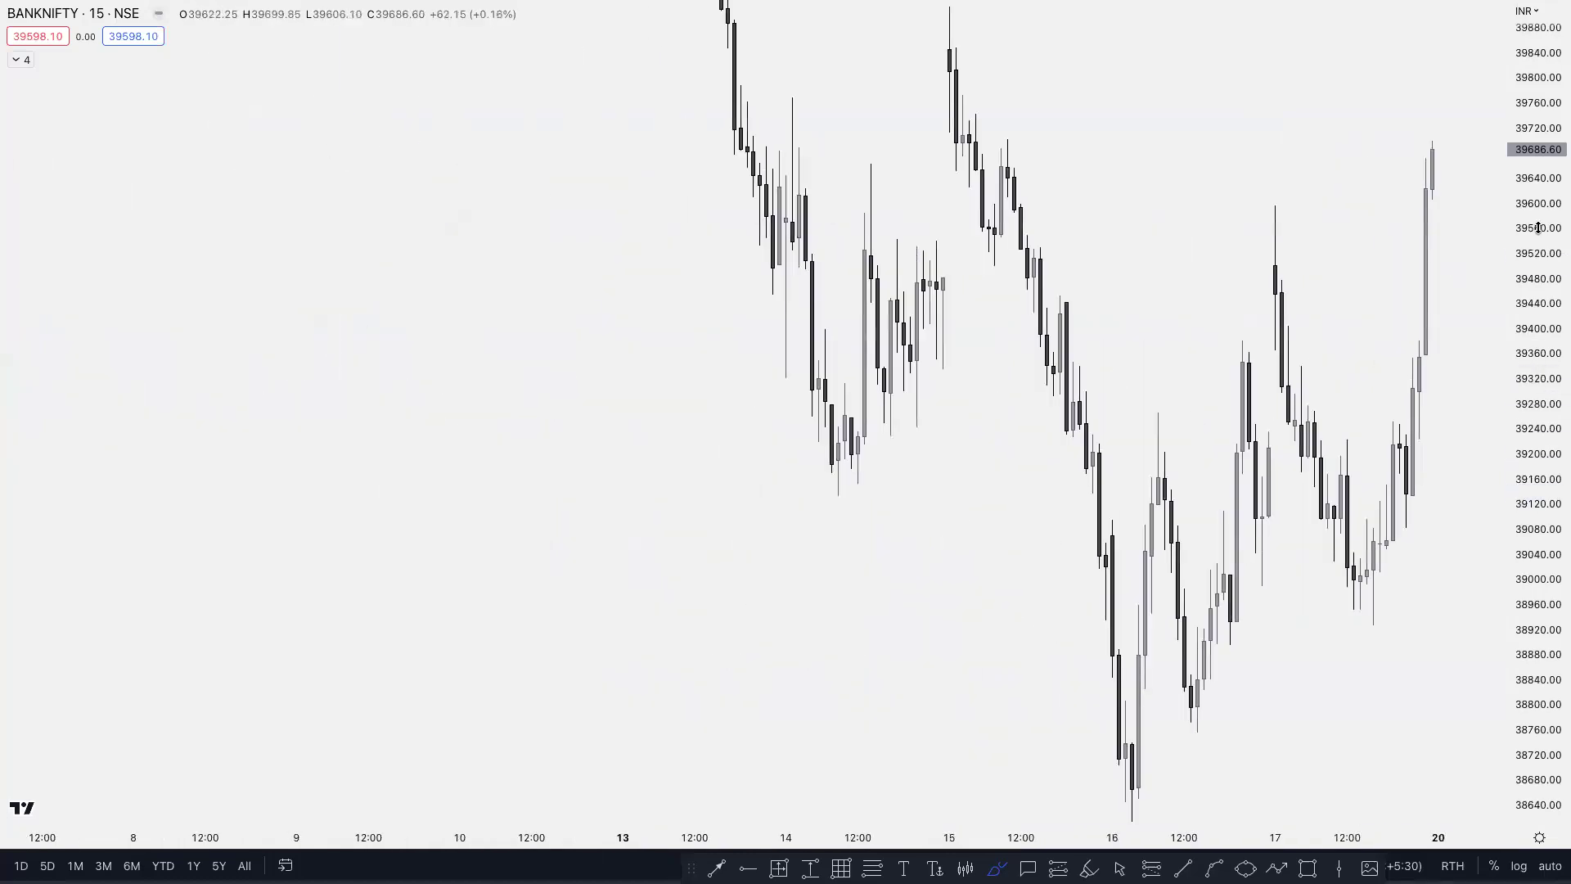
{"action": "double_click", "coordinate": [1539, 227]}
{"action": "left_click_drag", "start_coordinate": [851, 460], "coordinate": [825, 453]}
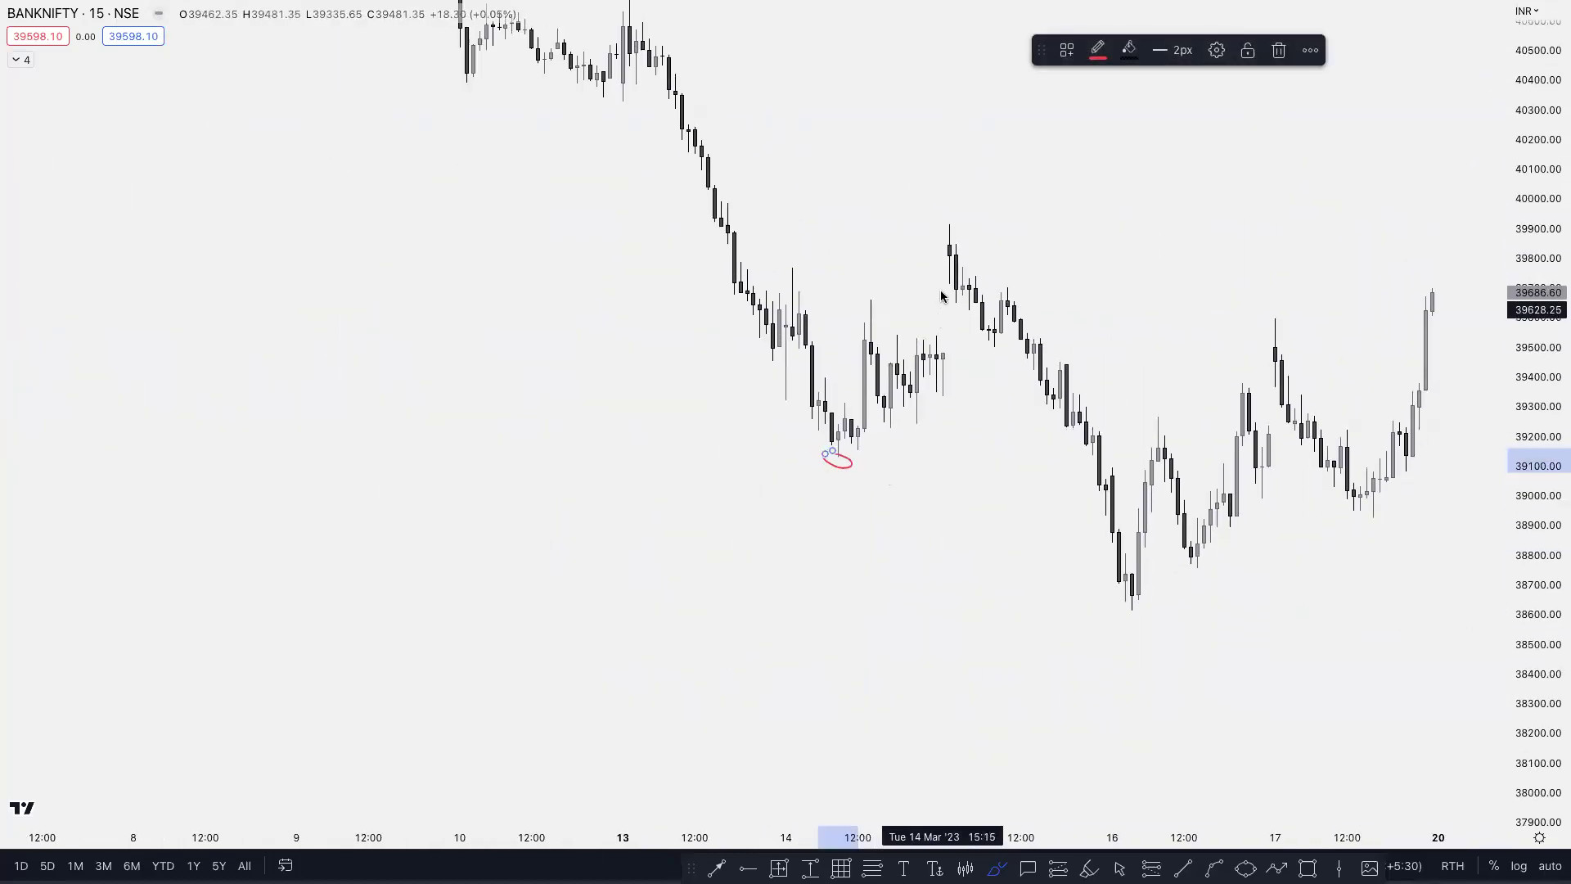
{"action": "left_click_drag", "start_coordinate": [935, 213], "coordinate": [948, 239]}
{"action": "left_click_drag", "start_coordinate": [842, 452], "coordinate": [1020, 456]}
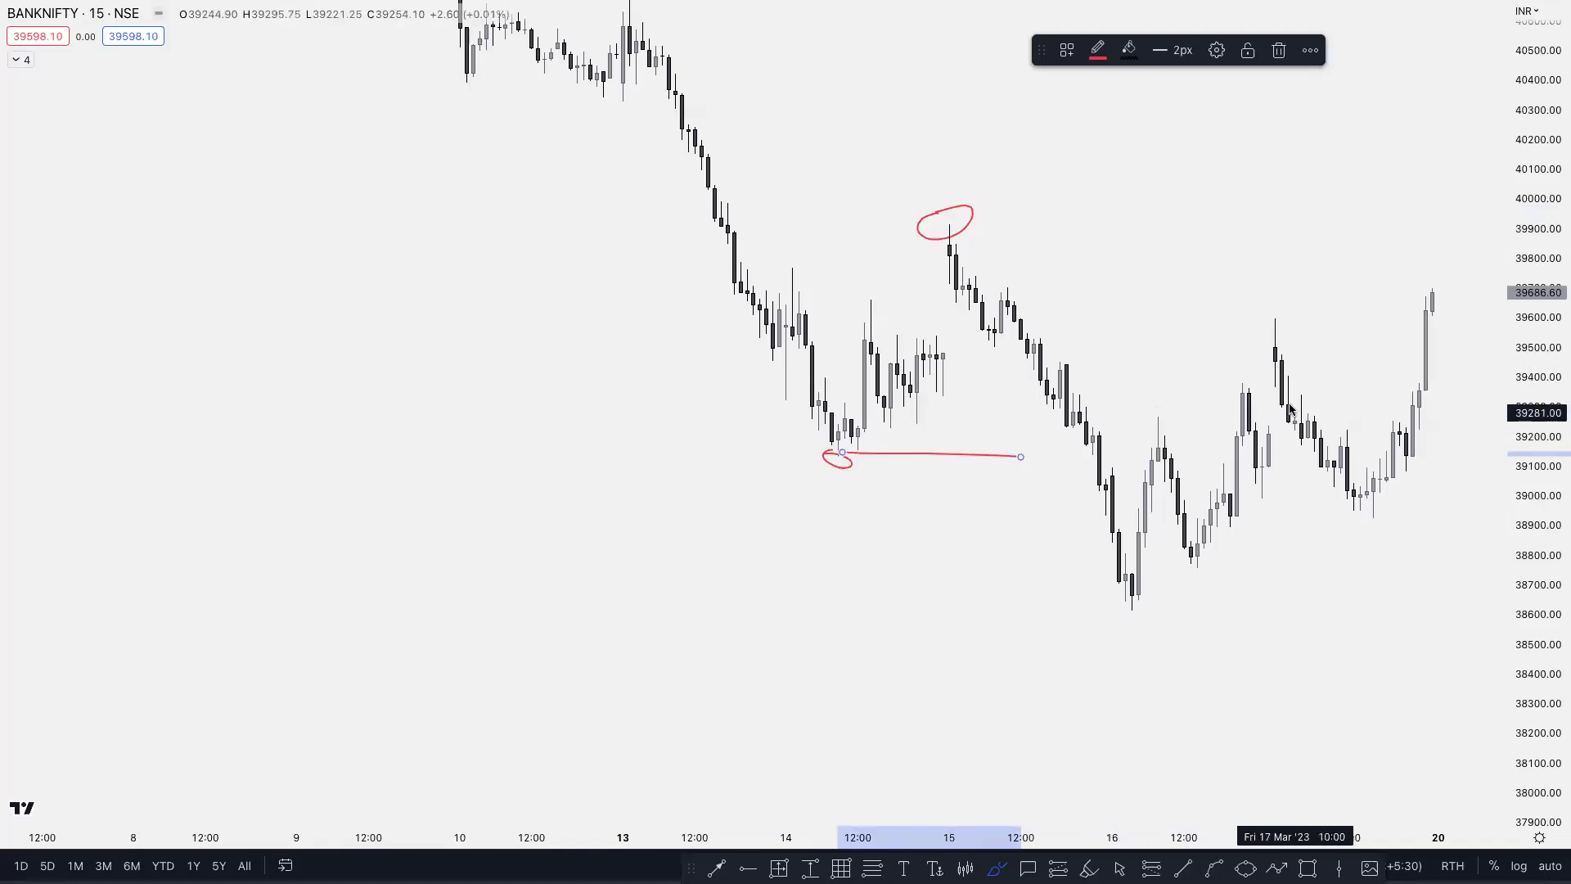
{"action": "left_click_drag", "start_coordinate": [797, 262], "coordinate": [995, 268]}
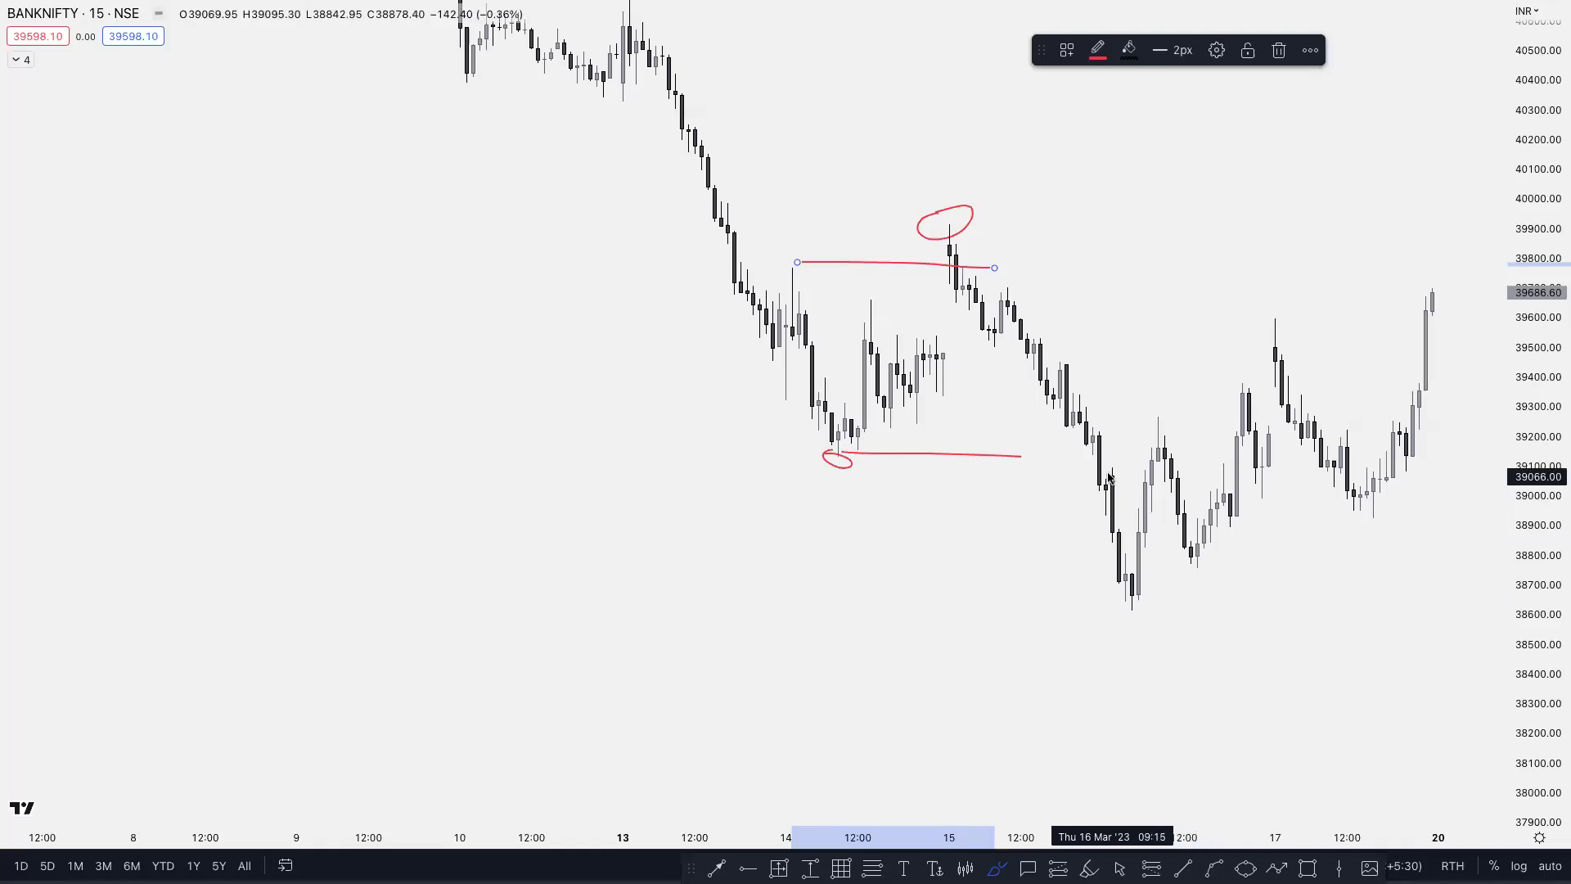
{"action": "key", "text": "Escape"}
Brush red level lines at the 16 March swing highs at about 39270 and 39390, and swing lows at about 38990 and 38930
{"action": "scroll", "coordinate": [1320, 367], "scroll_direction": "up", "scroll_amount": 3}
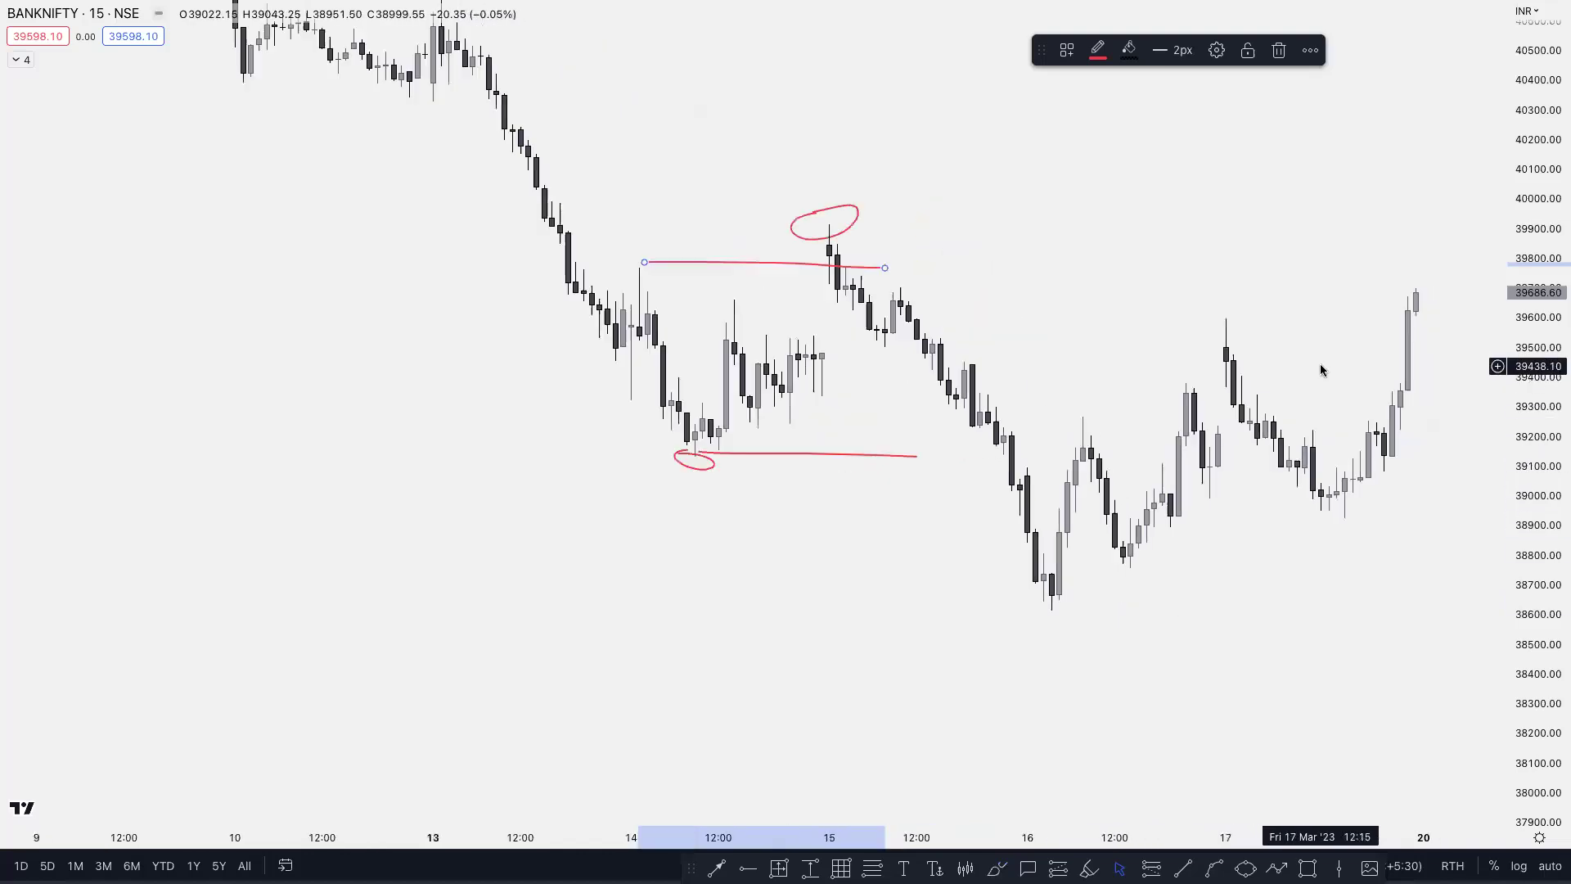
{"action": "left_click_drag", "start_coordinate": [1524, 528], "coordinate": [1524, 291]}
{"action": "left_click_drag", "start_coordinate": [1268, 379], "coordinate": [1201, 379]}
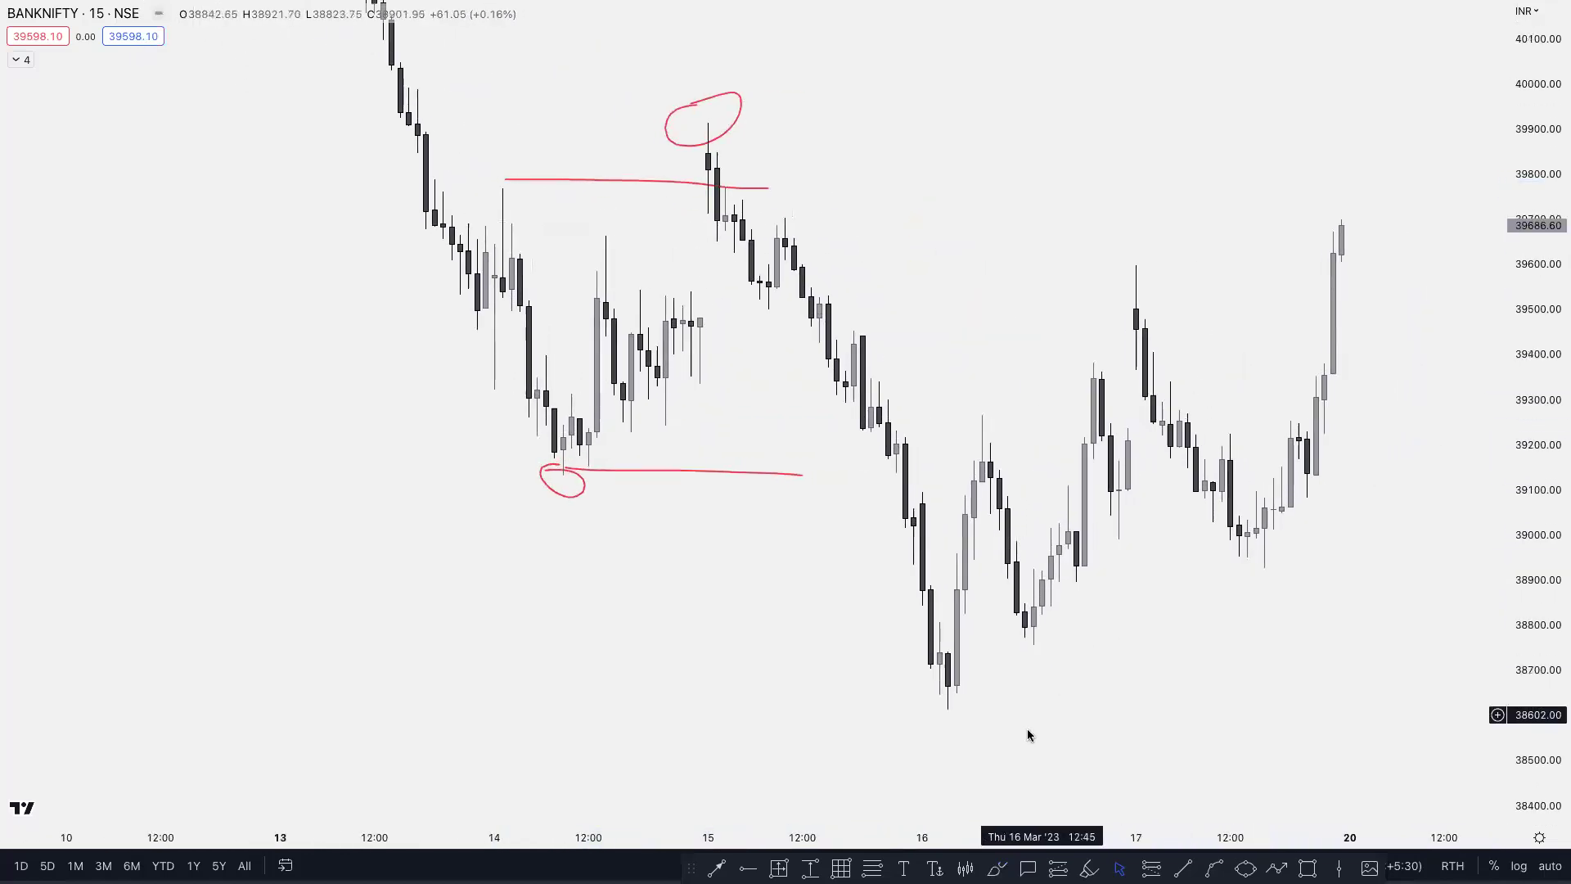
{"action": "left_click", "coordinate": [997, 868]}
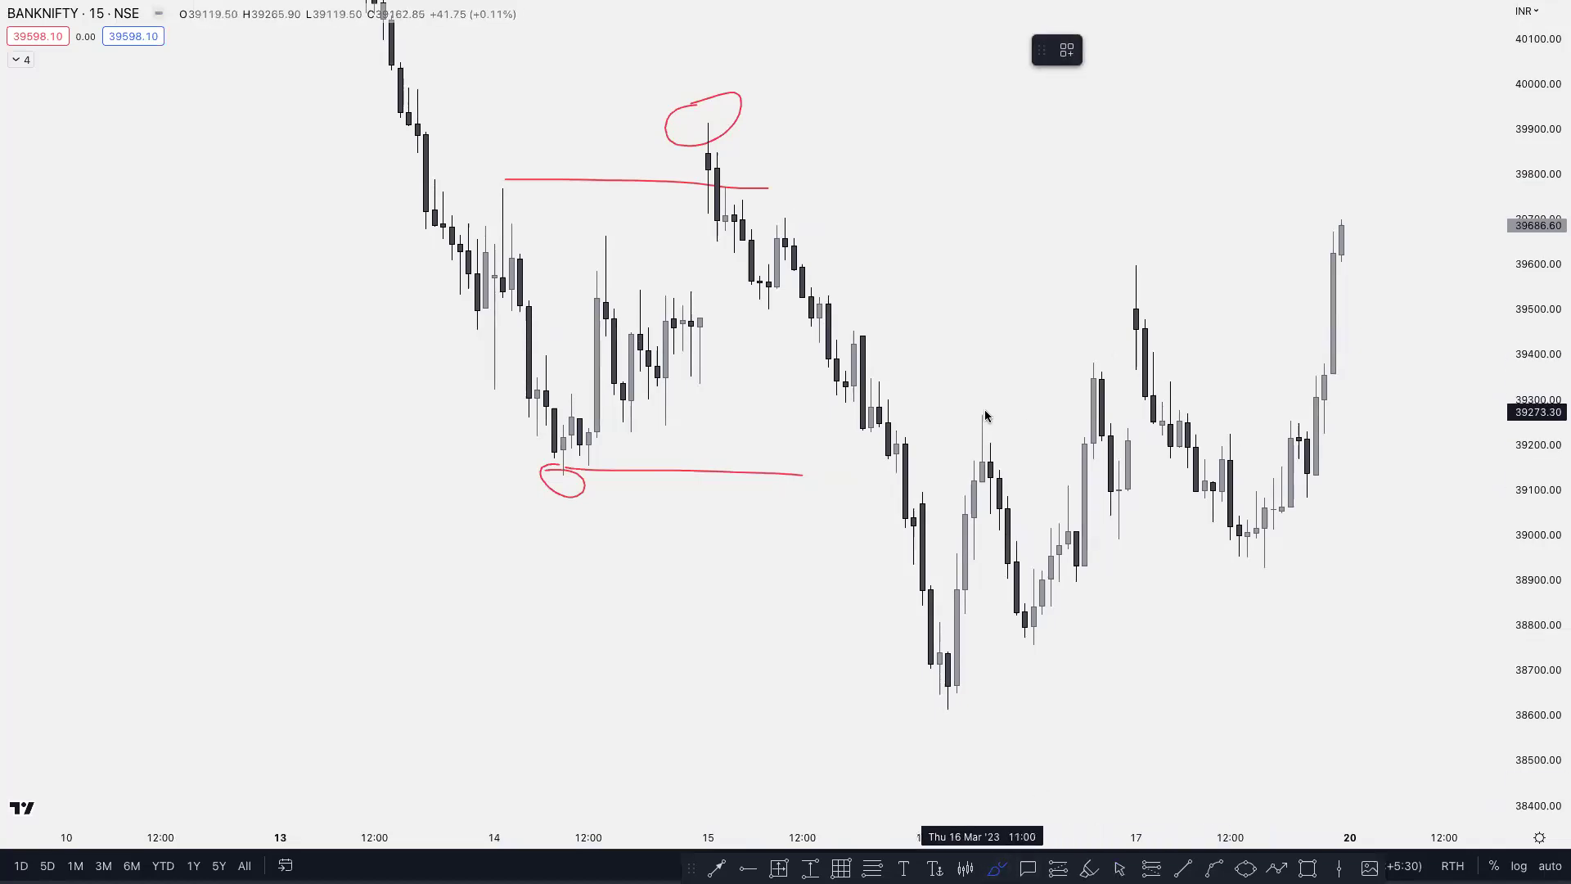
{"action": "left_click_drag", "start_coordinate": [986, 411], "coordinate": [1093, 412]}
{"action": "left_click_drag", "start_coordinate": [1088, 357], "coordinate": [1128, 358]}
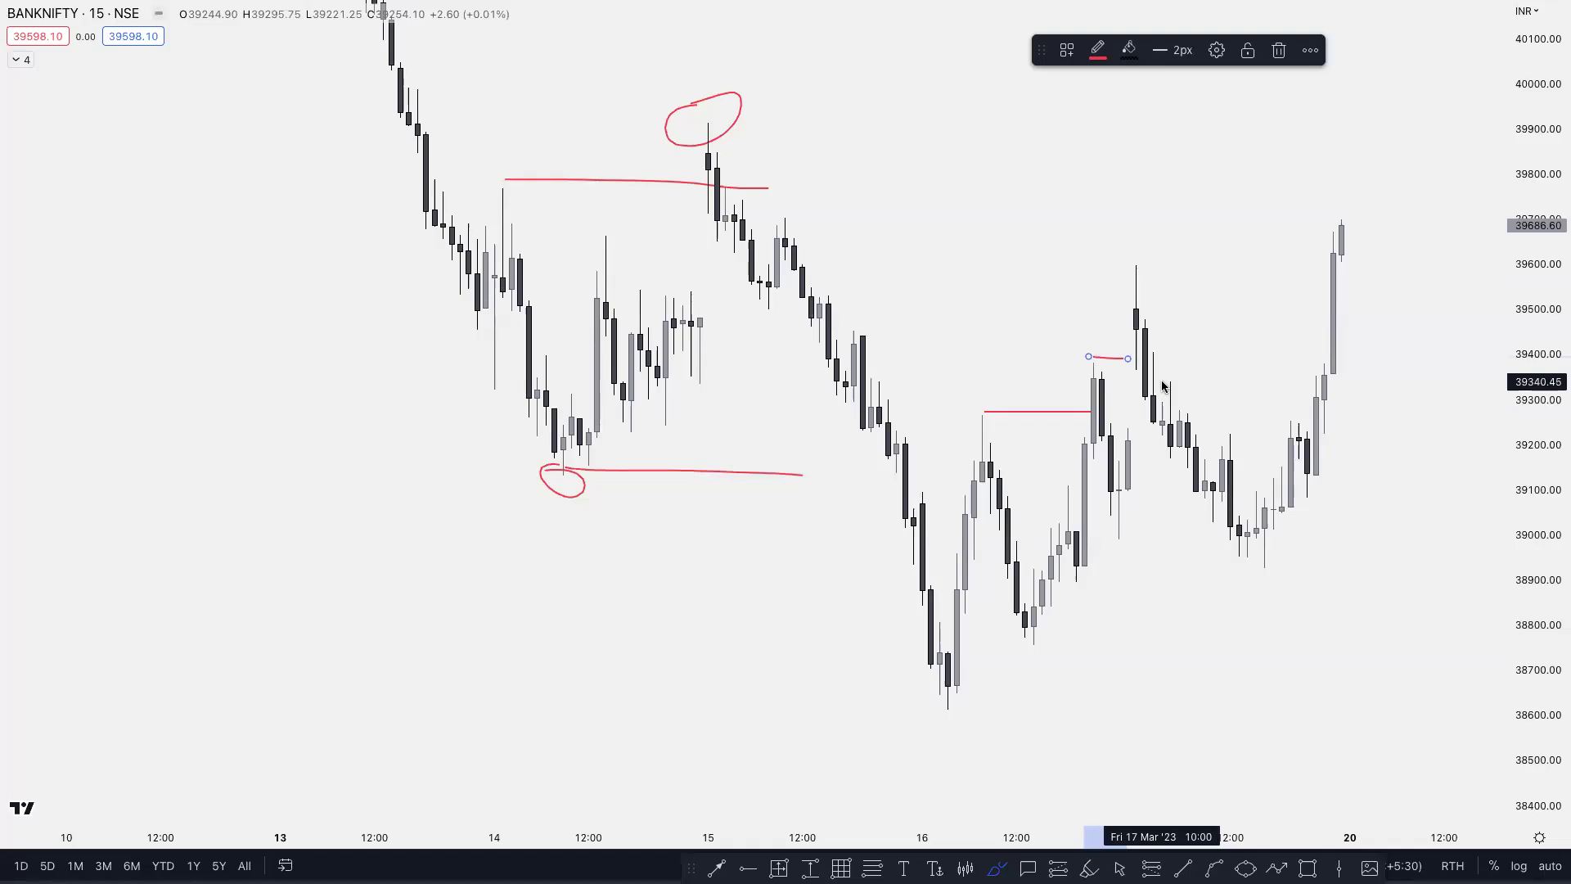
{"action": "left_click_drag", "start_coordinate": [1115, 538], "coordinate": [1239, 539]}
{"action": "left_click_drag", "start_coordinate": [1078, 567], "coordinate": [1265, 566]}
Brush a third low line at about 38905 and a falling path from the 17 March opening high, and undo both
{"action": "left_click_drag", "start_coordinate": [1072, 578], "coordinate": [1247, 577]}
{"action": "mouse_move", "coordinate": [1133, 292]}
{"action": "left_mouse_down"}
{"action": "mouse_move", "coordinate": [1141, 380]}
{"action": "mouse_move", "coordinate": [1243, 564]}
{"action": "left_mouse_up"}
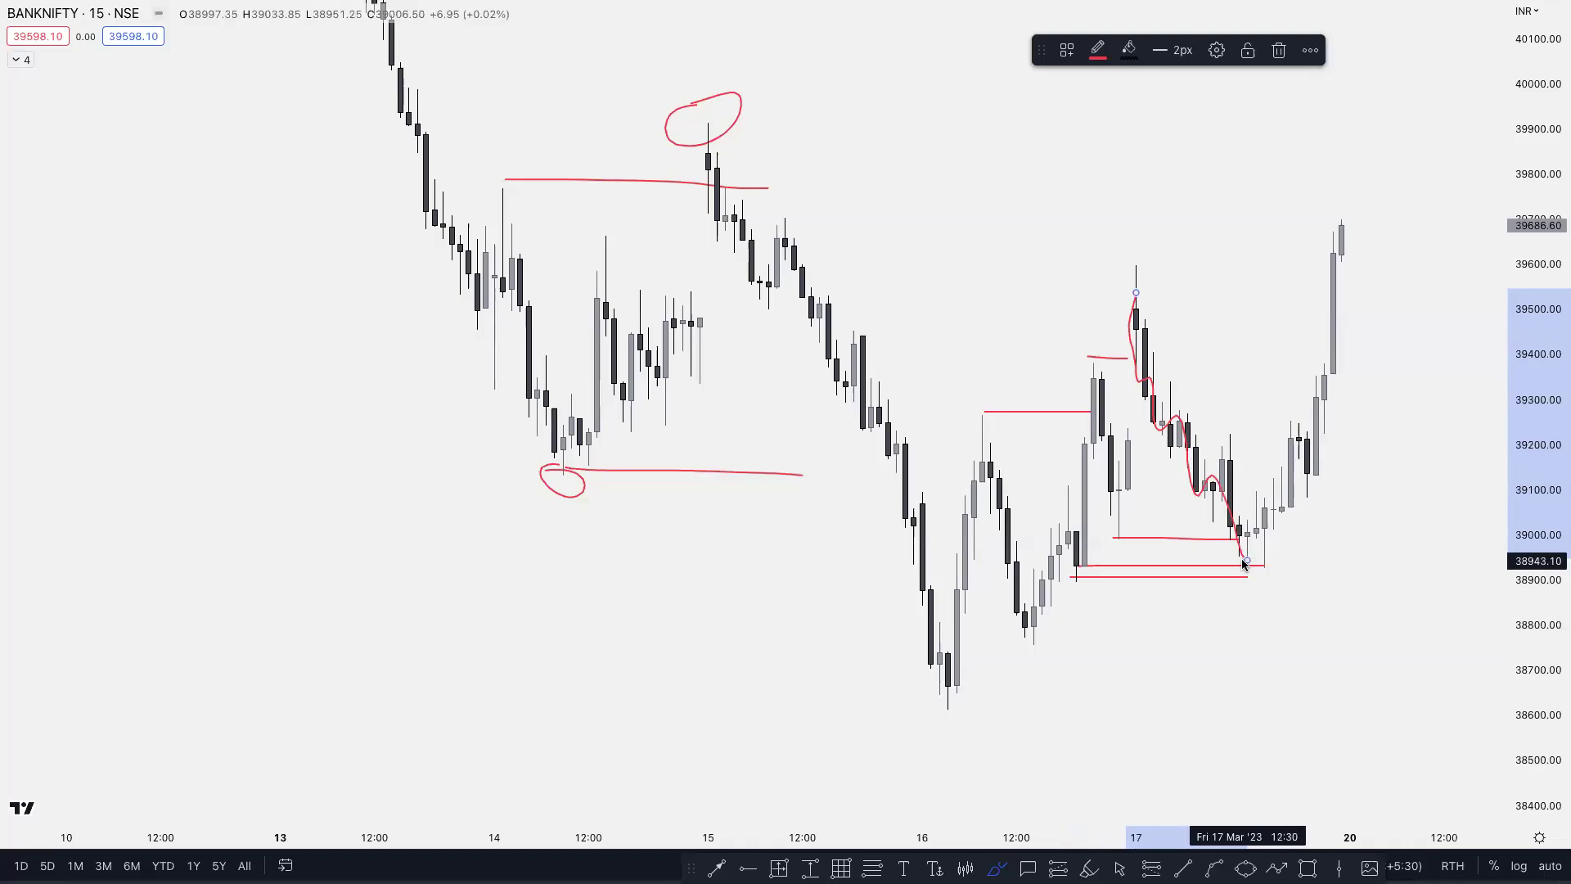
{"action": "key", "text": "ctrl+z"}
{"action": "key", "text": "ctrl+z"}
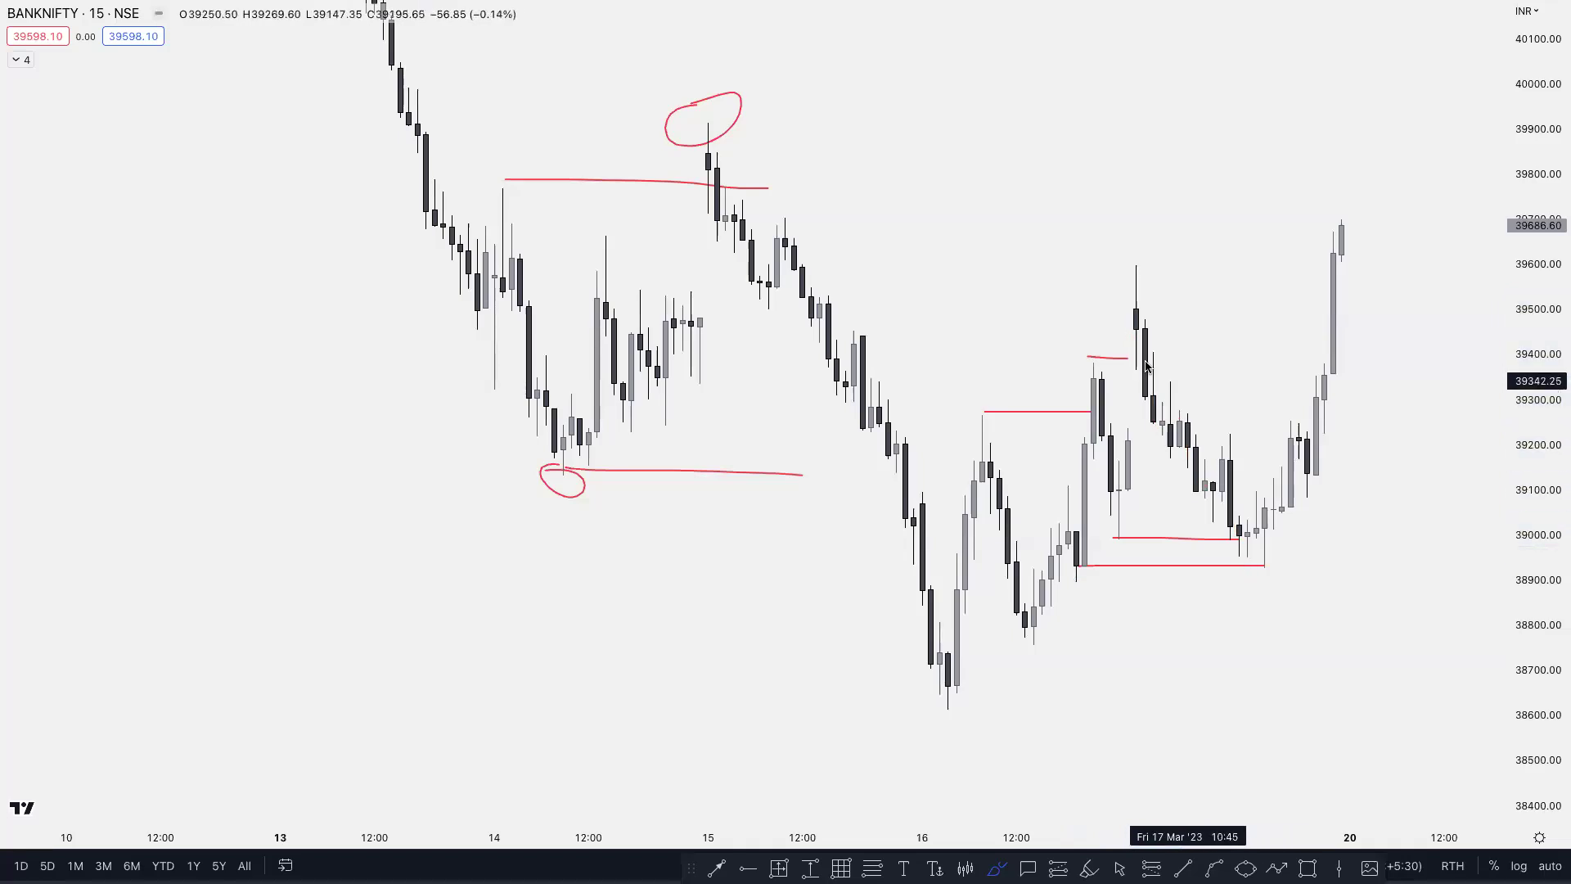
Brush trial strokes around the 17 March decline and the low line at about 38990, and remove them
{"action": "mouse_move", "coordinate": [1135, 335]}
{"action": "left_mouse_down"}
{"action": "mouse_move", "coordinate": [1123, 527]}
{"action": "mouse_move", "coordinate": [1175, 540]}
{"action": "left_mouse_up"}
{"action": "key", "text": "ctrl+z"}
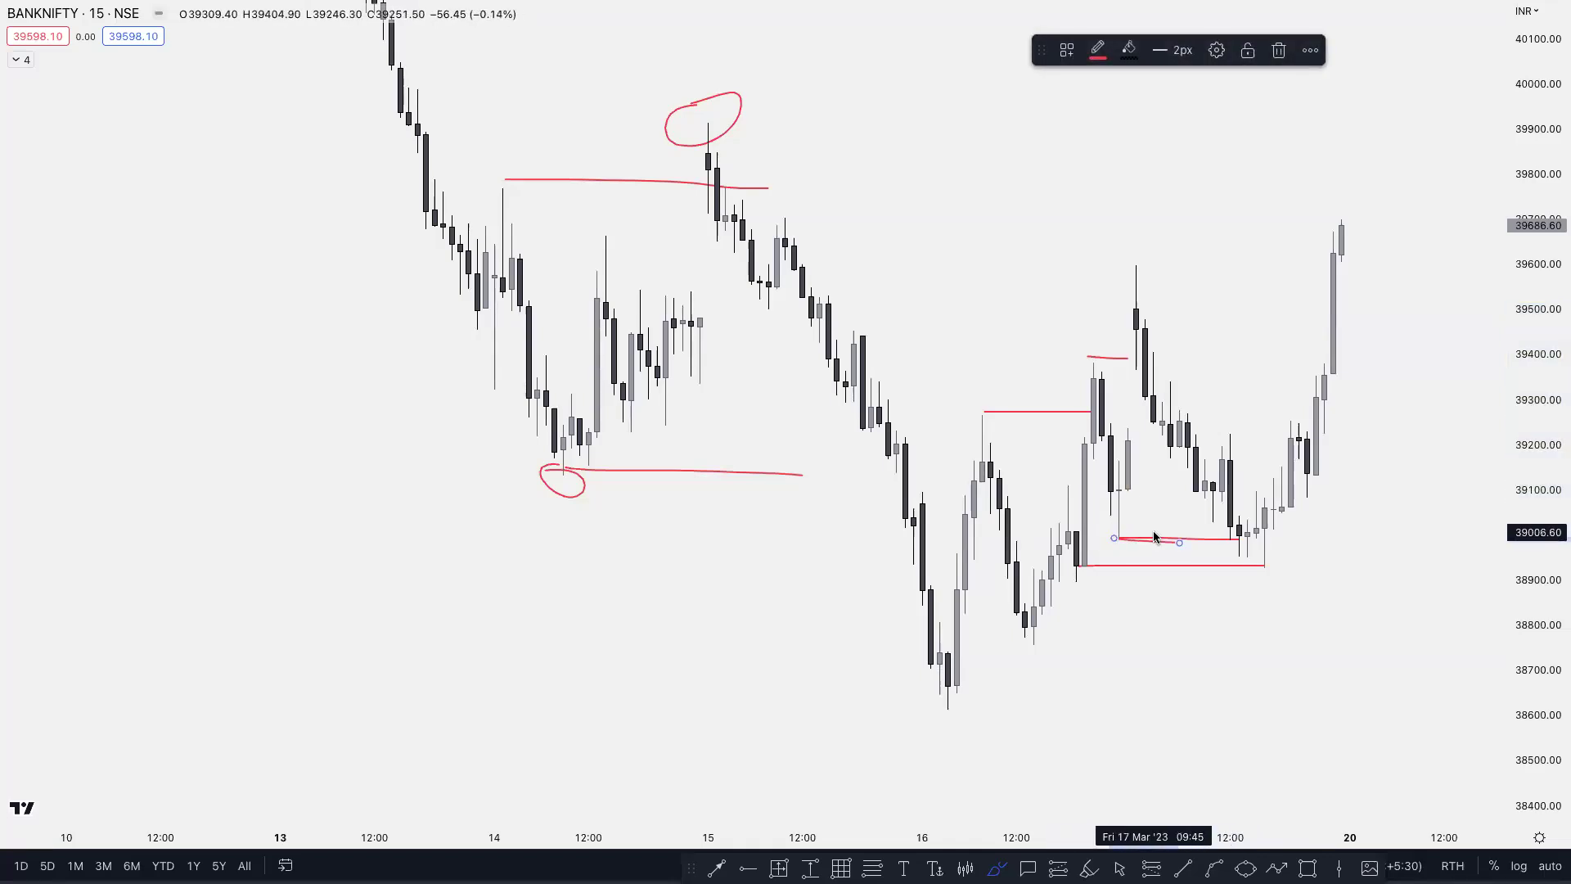
{"action": "left_click", "coordinate": [1154, 528]}
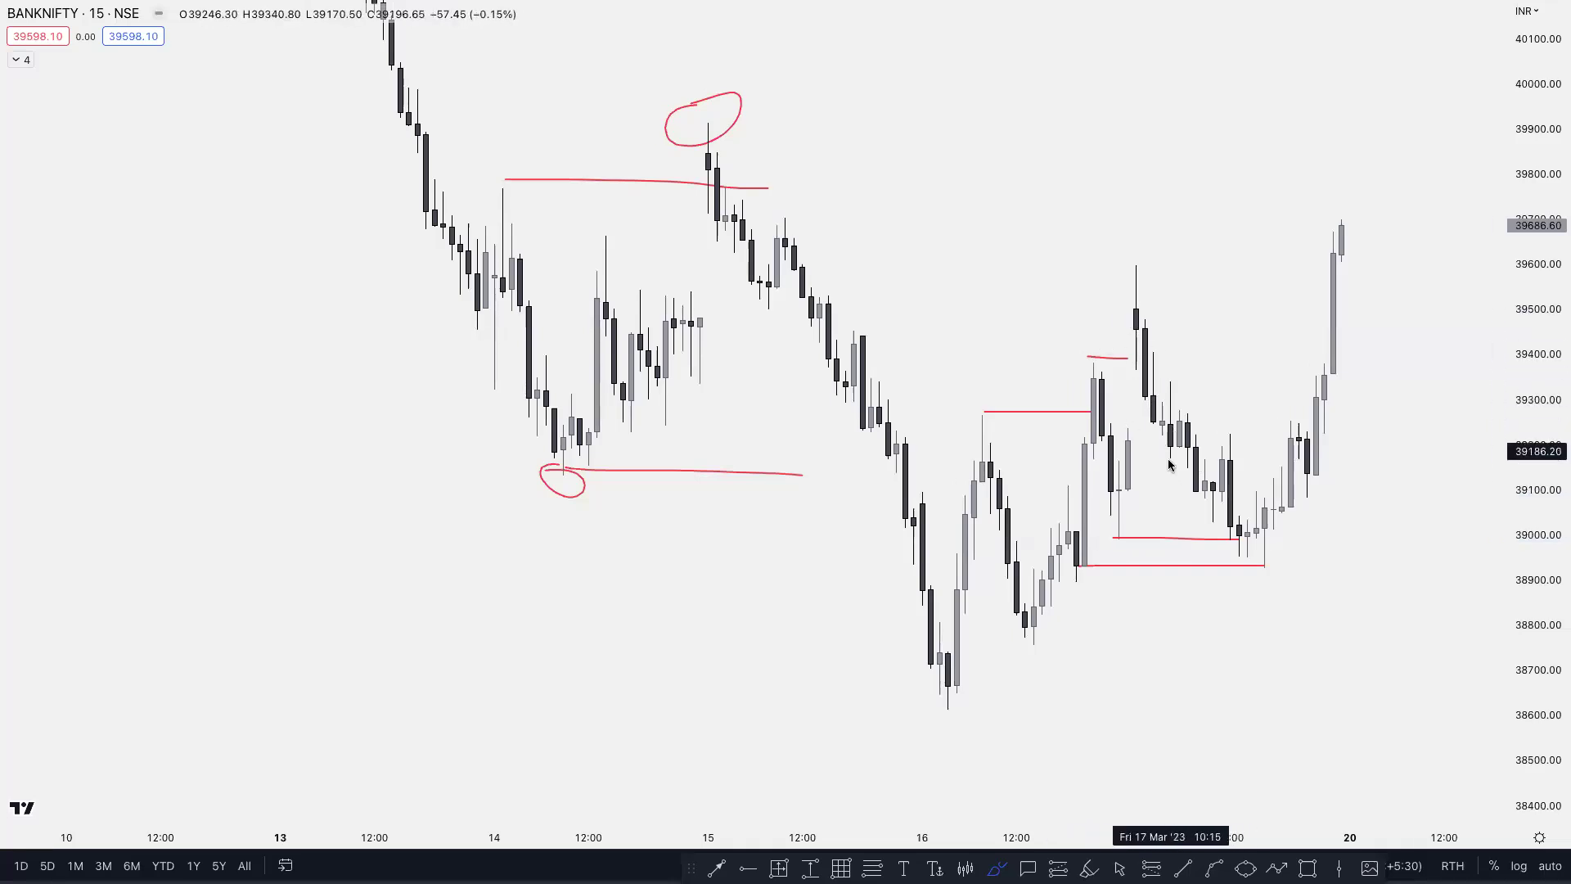
{"action": "left_click_drag", "start_coordinate": [1105, 533], "coordinate": [1162, 537]}
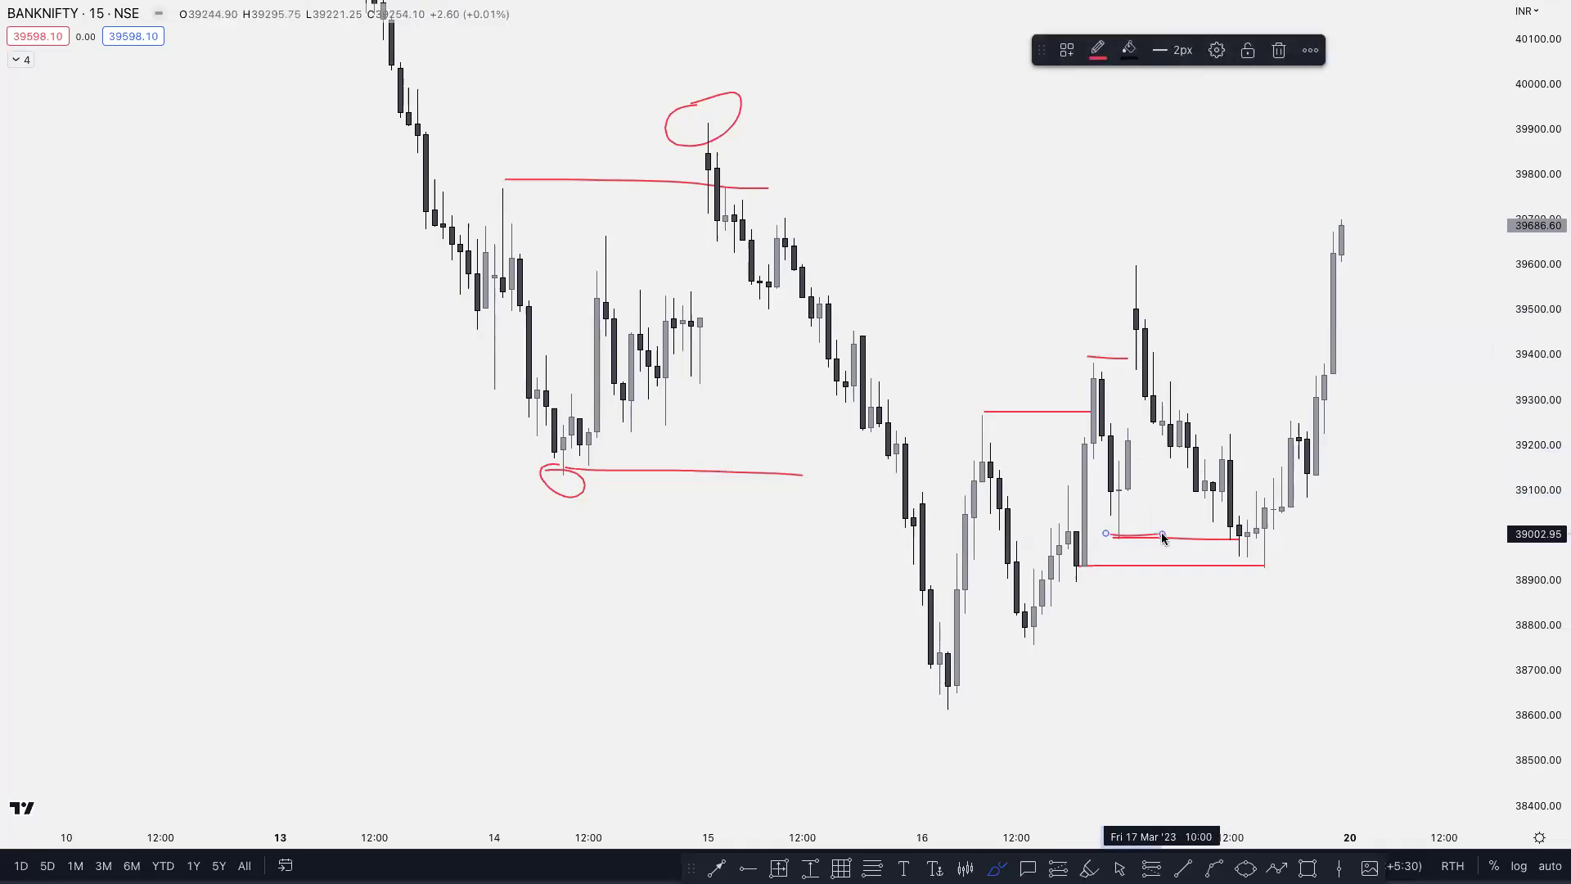
{"action": "key", "text": "Delete"}
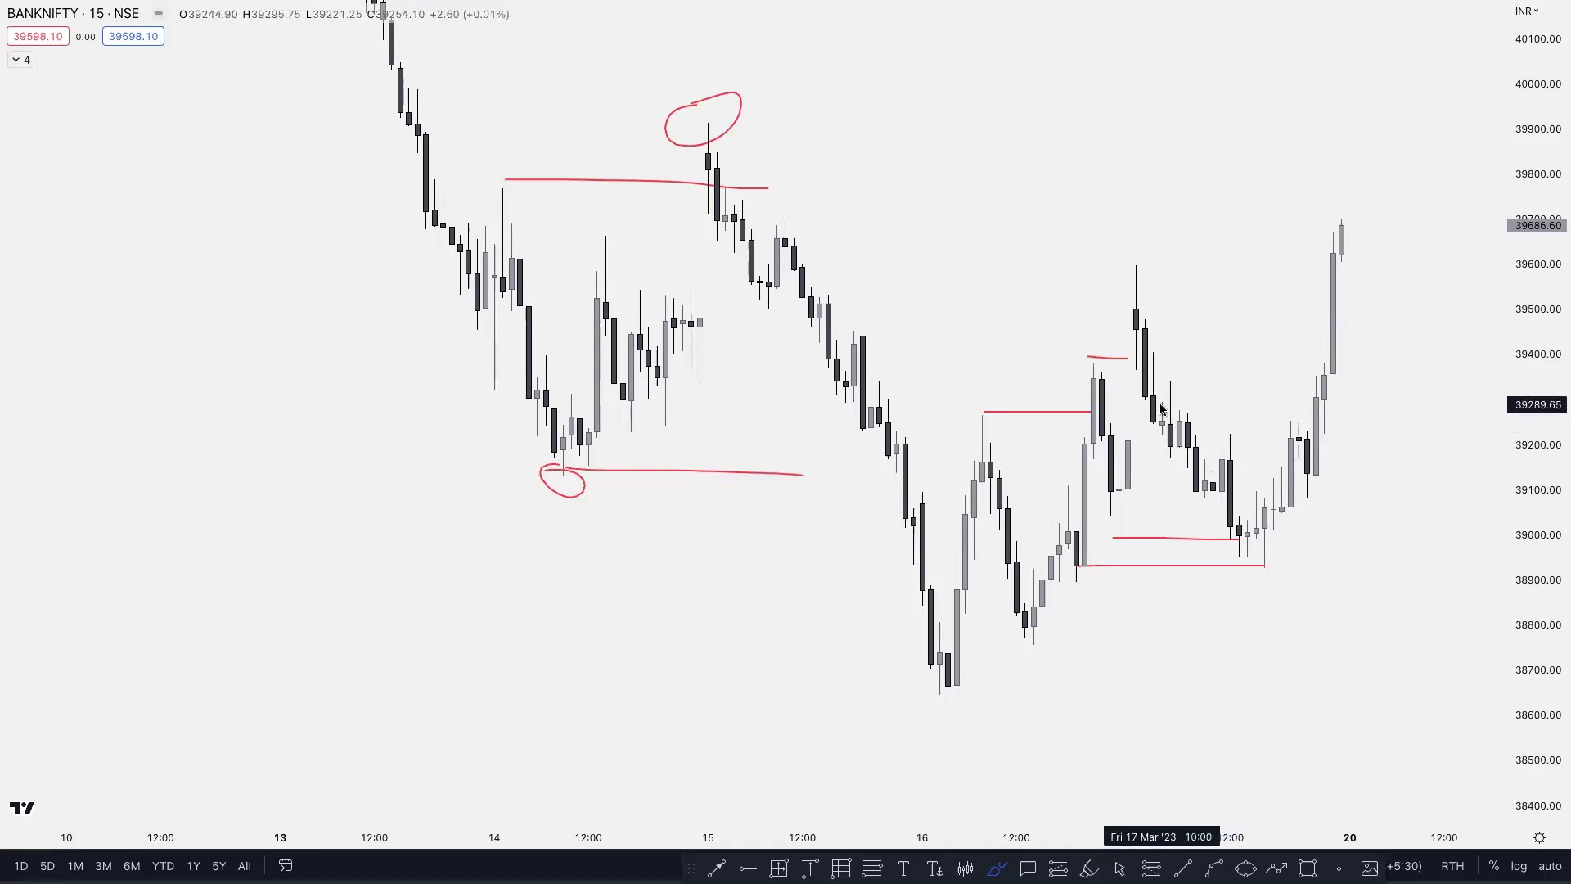
Brush a short red line at about 39295 on 17 March, and add a red-filled rectangle from 39339.70 to 39246.75 spanning 10:15 to 10:45
{"action": "left_click_drag", "start_coordinate": [1157, 404], "coordinate": [1173, 406]}
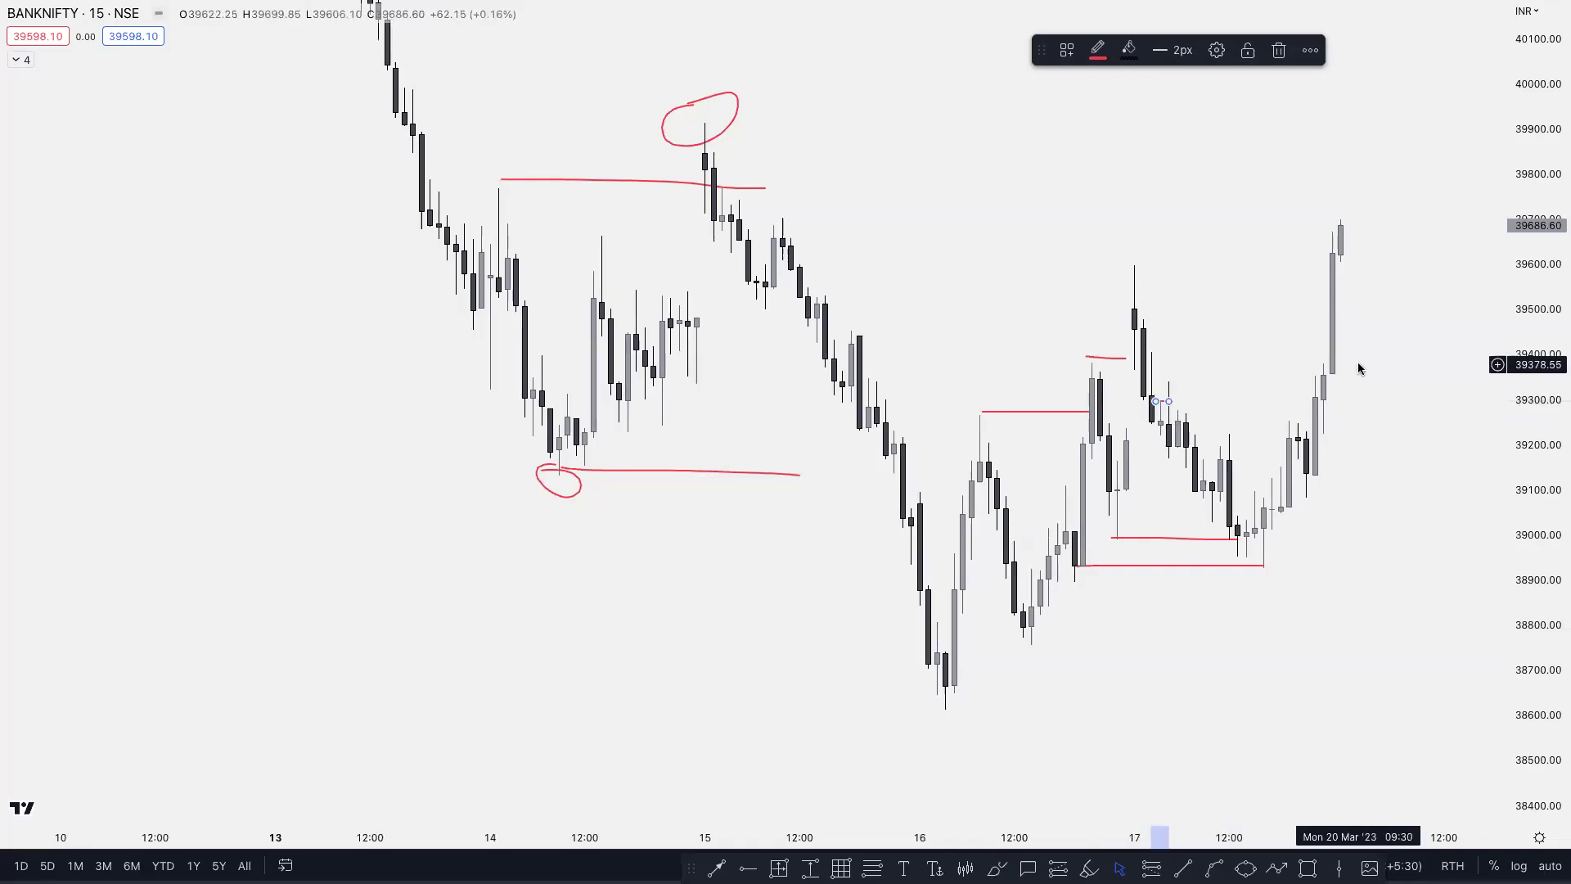
{"action": "scroll", "coordinate": [1358, 361], "scroll_direction": "up", "scroll_amount": 5}
{"action": "left_click_drag", "start_coordinate": [893, 250], "coordinate": [1172, 289]}
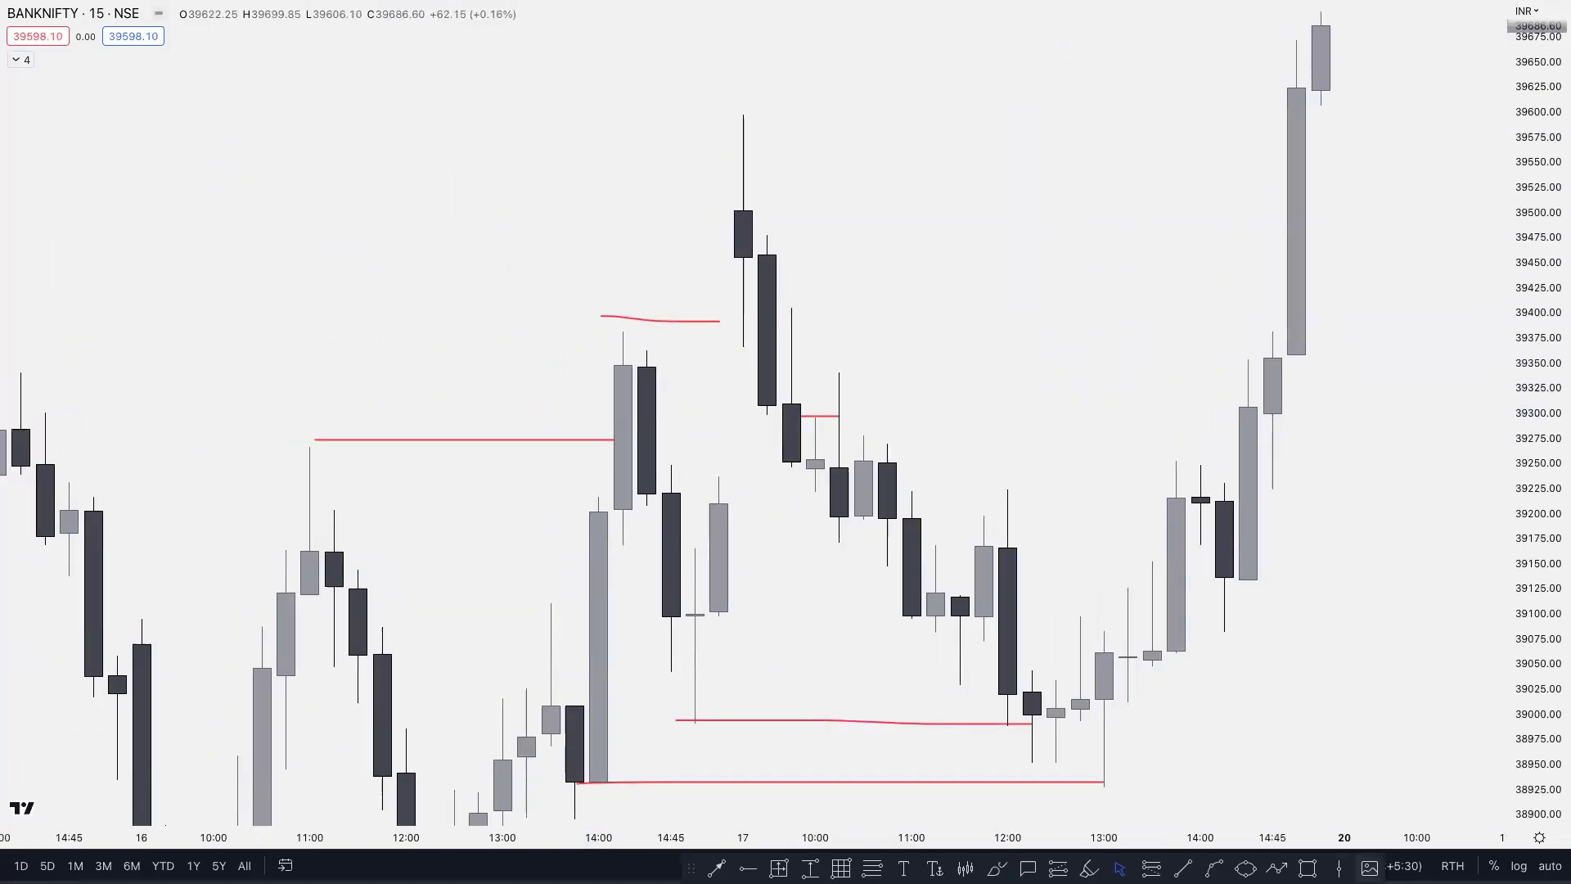
{"action": "left_click", "coordinate": [1307, 868]}
{"action": "left_click_drag", "start_coordinate": [839, 468], "coordinate": [863, 373]}
{"action": "left_click", "coordinate": [1129, 50]}
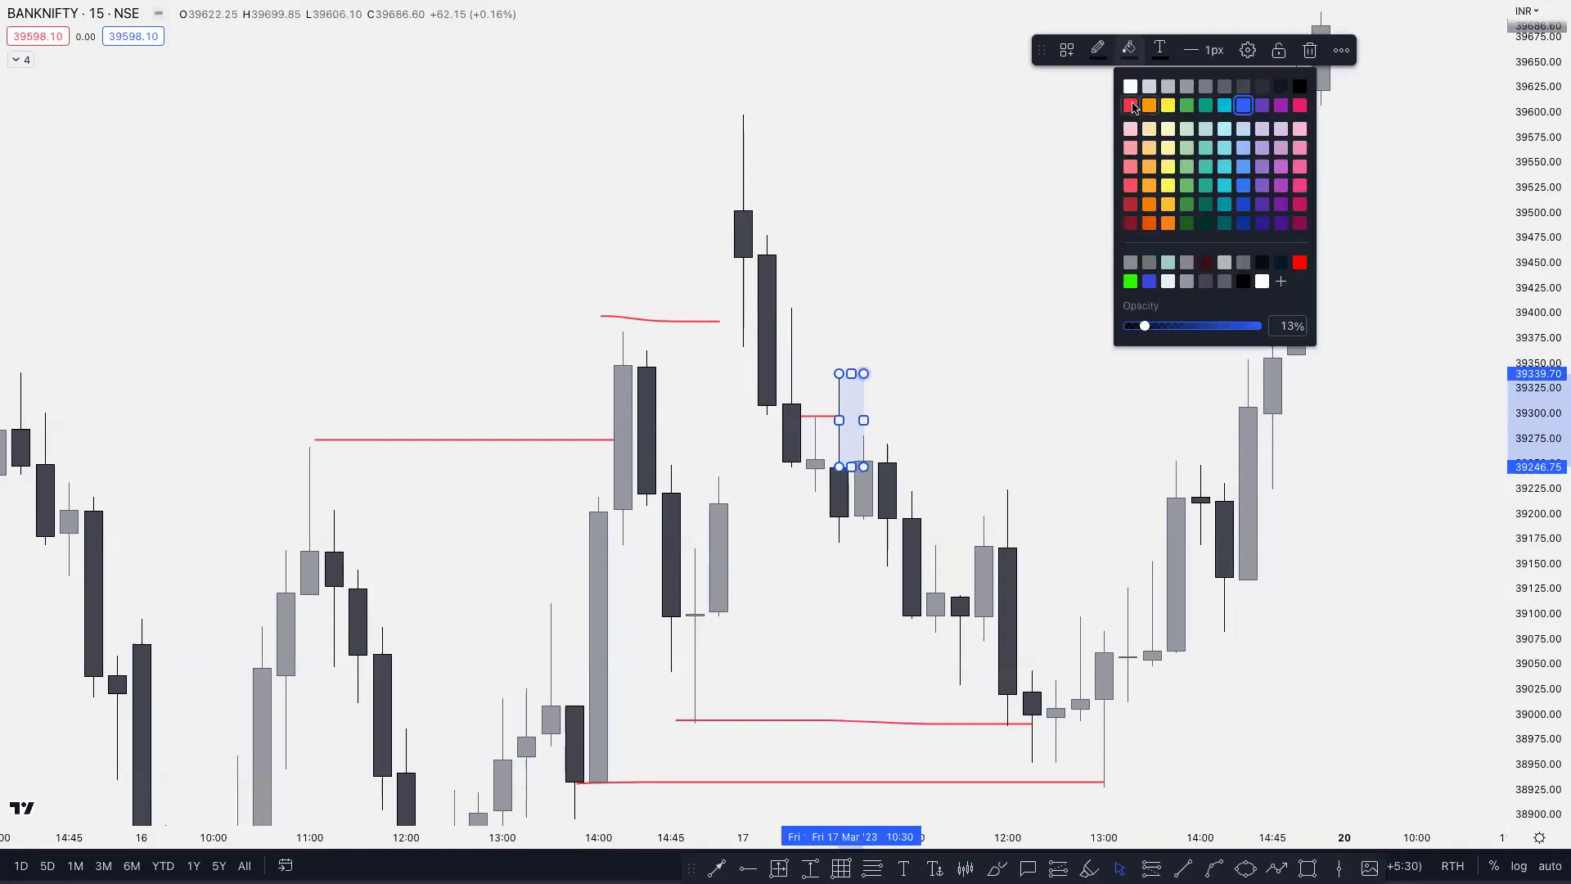
{"action": "left_click", "coordinate": [1131, 106]}
{"action": "left_click", "coordinate": [1043, 180]}
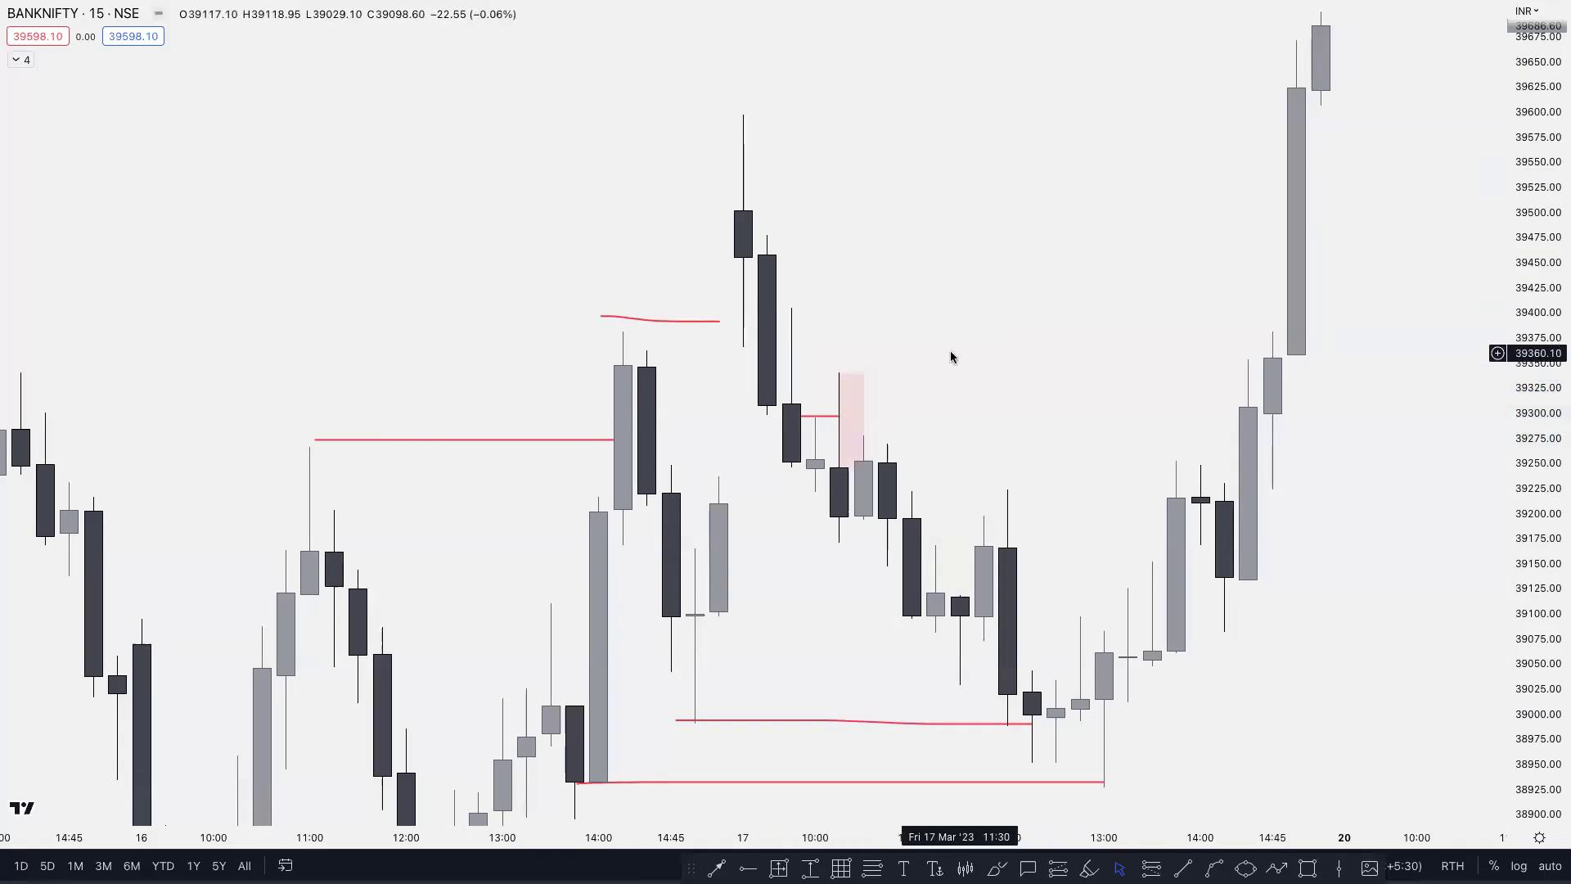
{"action": "left_click_drag", "start_coordinate": [863, 420], "coordinate": [888, 420]}
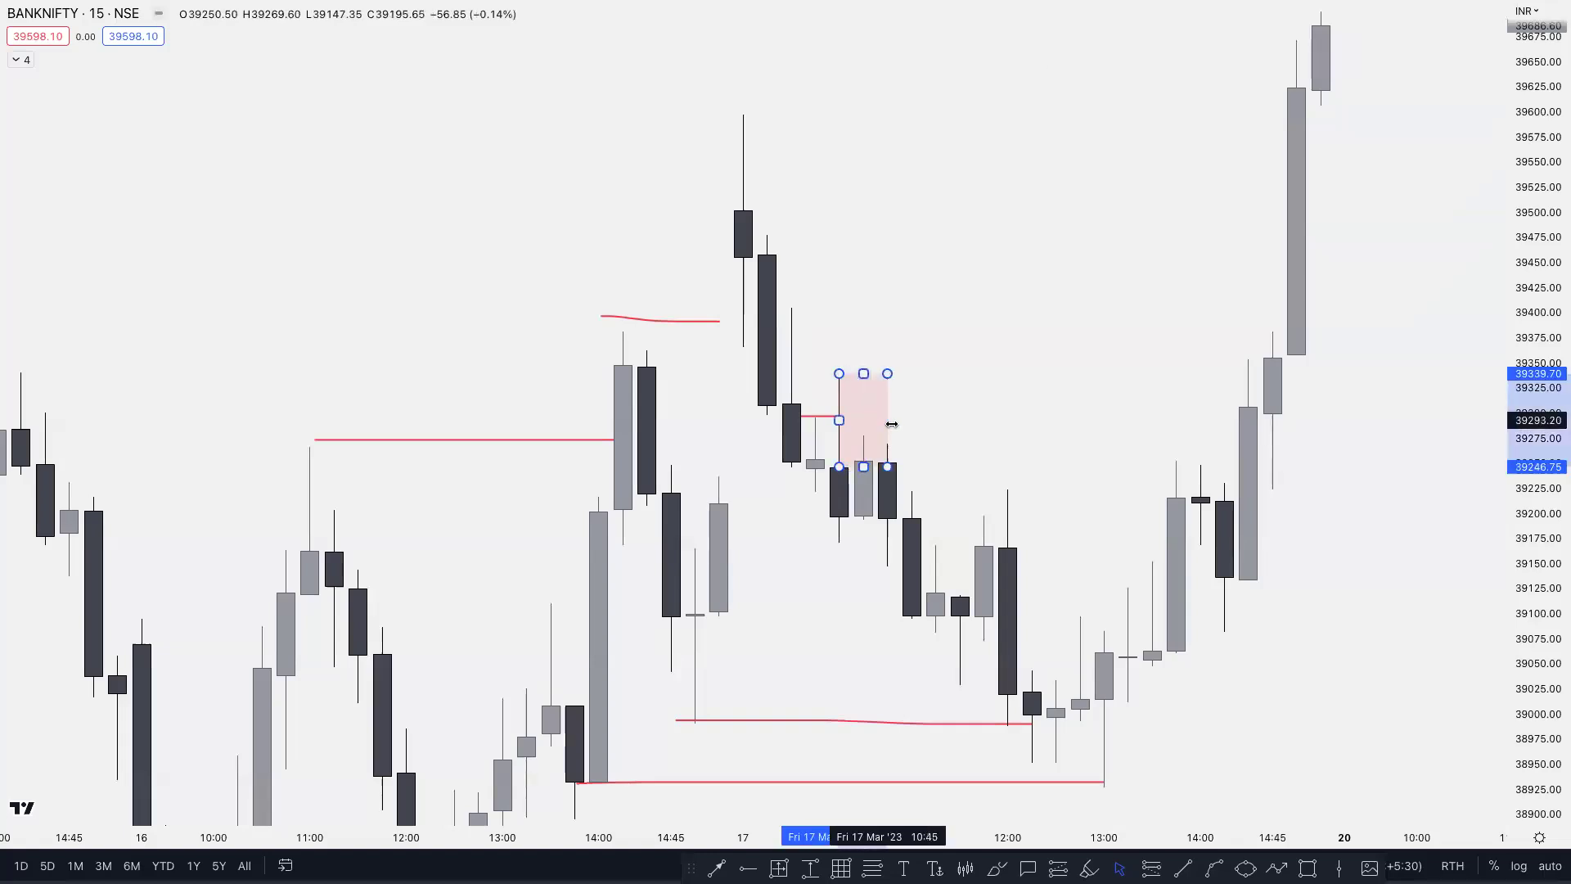
Brush a short red line at about 39080 on 17 March, and add a rectangle from 39101.45 to 39029.20 starting at the 11:30 candle
{"action": "scroll", "coordinate": [1012, 339], "scroll_direction": "down", "scroll_amount": 4}
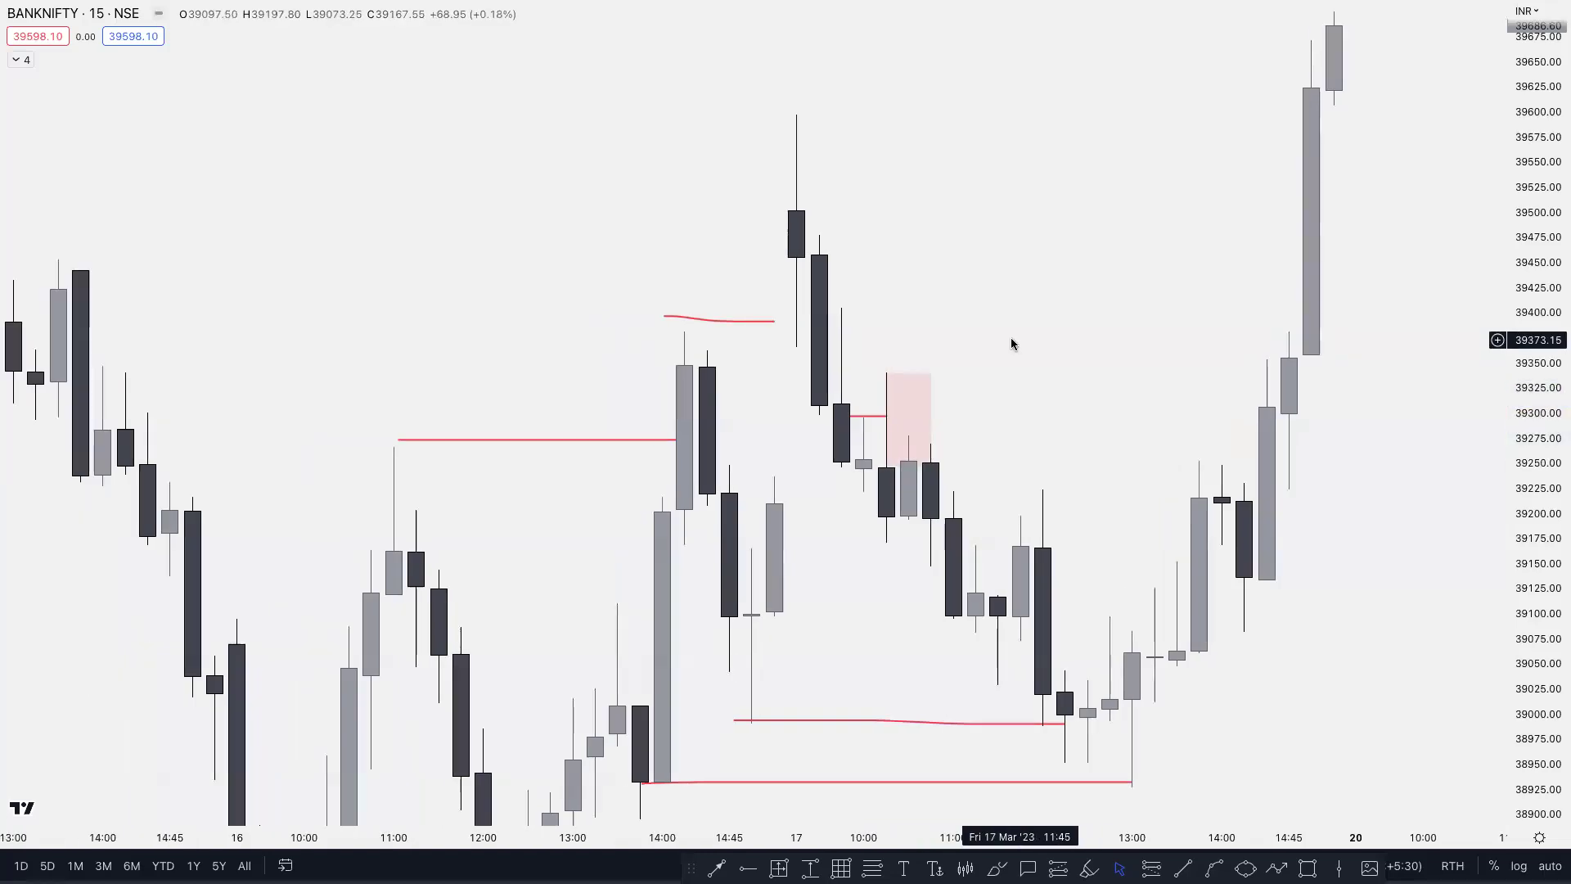
{"action": "left_click_drag", "start_coordinate": [1238, 362], "coordinate": [1166, 284]}
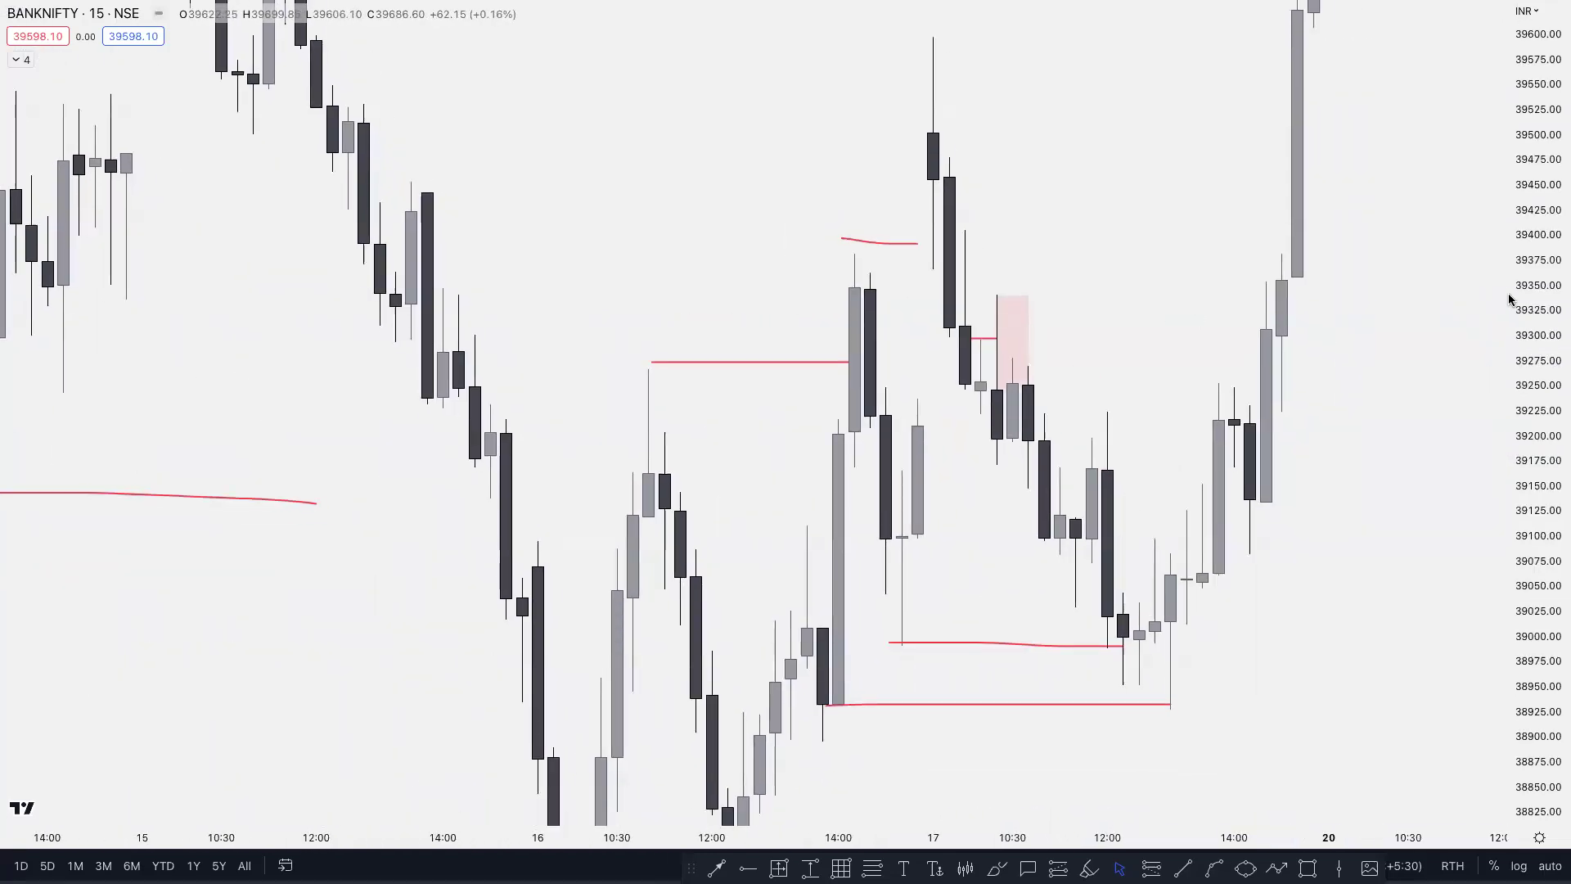
{"action": "left_click_drag", "start_coordinate": [1532, 254], "coordinate": [1514, 469]}
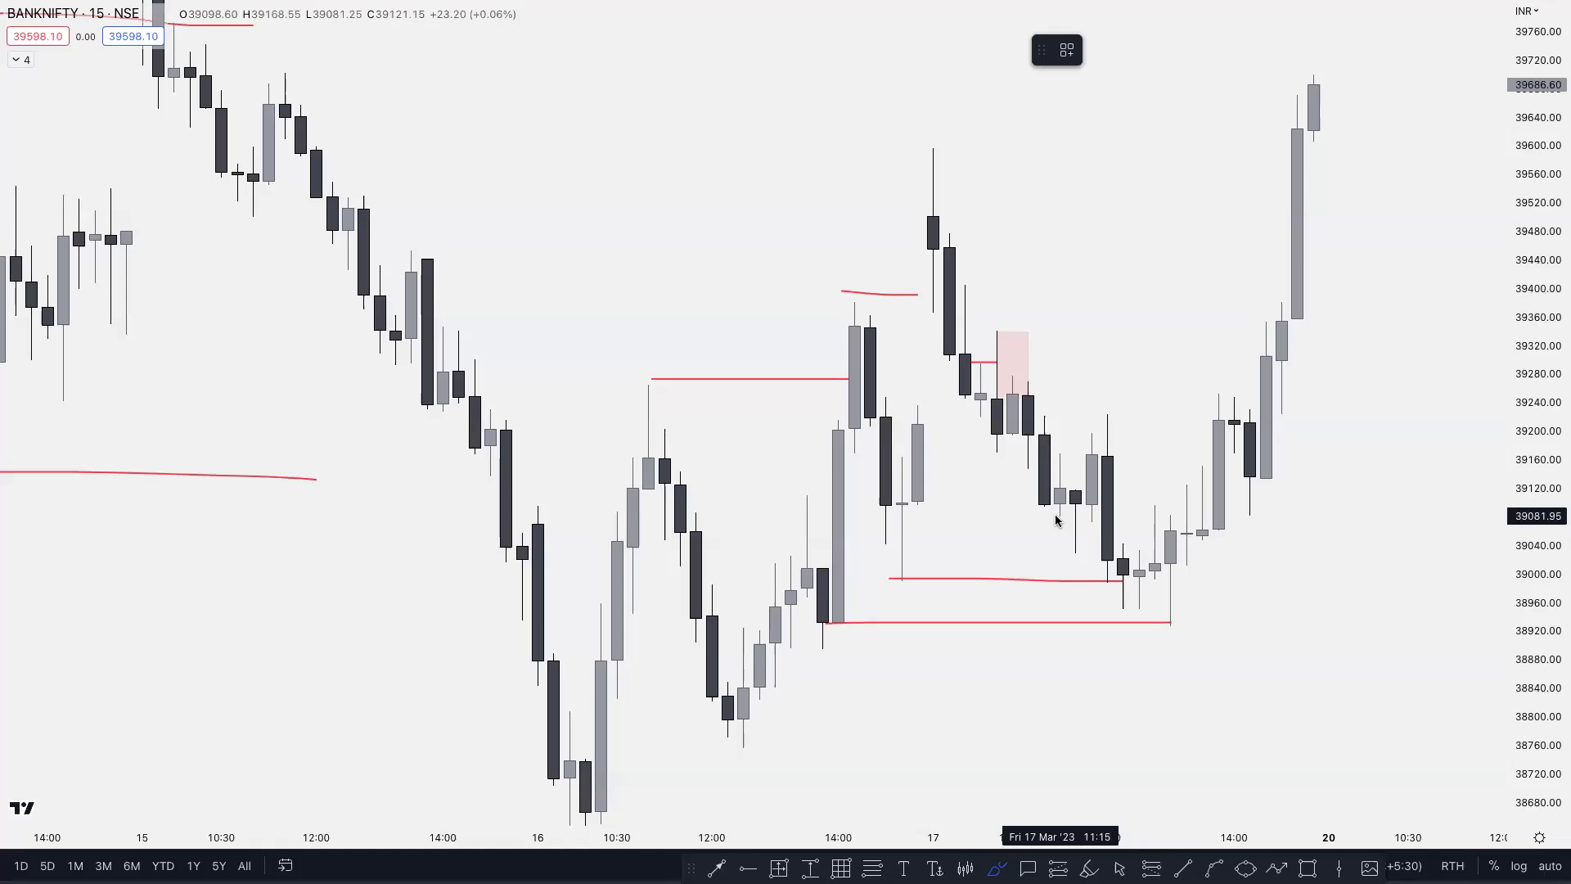
{"action": "left_click_drag", "start_coordinate": [1059, 514], "coordinate": [1063, 514]}
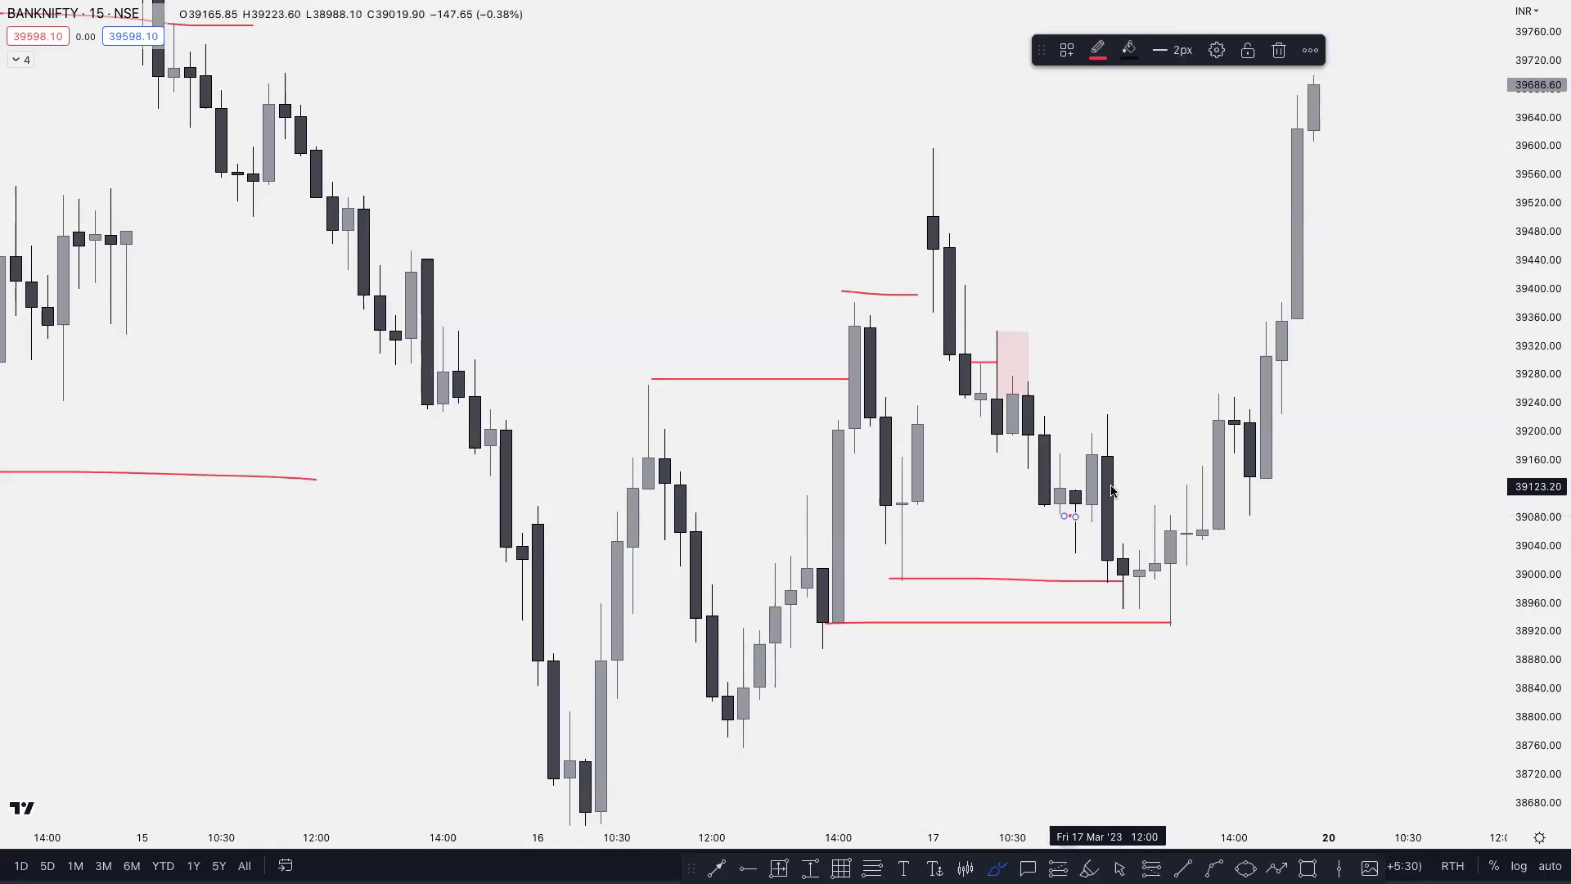
{"action": "left_click", "coordinate": [1308, 867]}
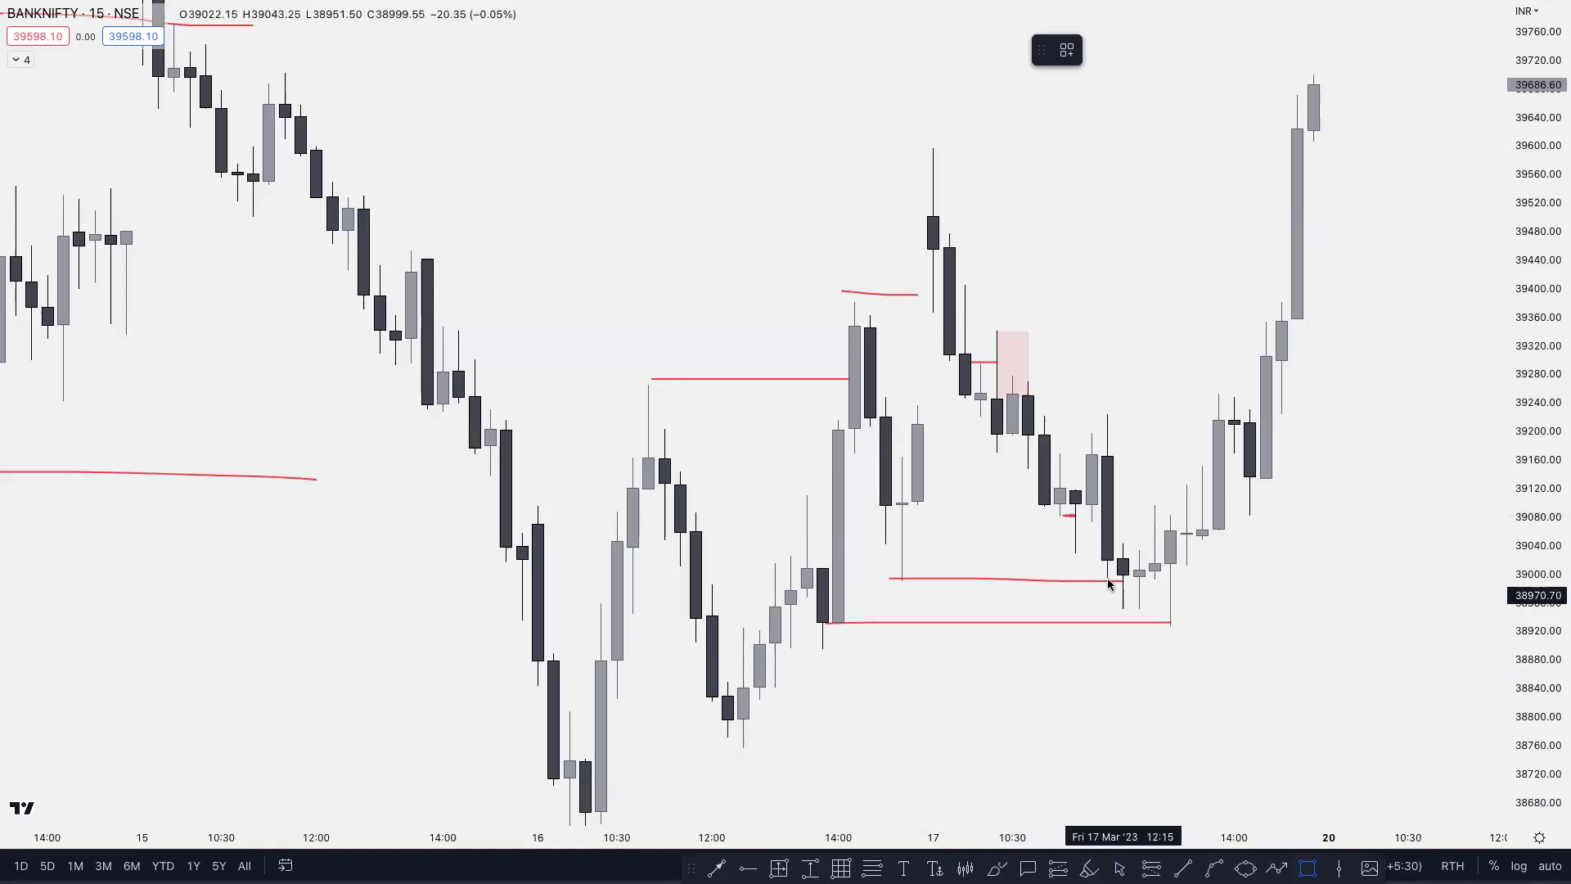
{"action": "left_click_drag", "start_coordinate": [1075, 502], "coordinate": [1098, 556]}
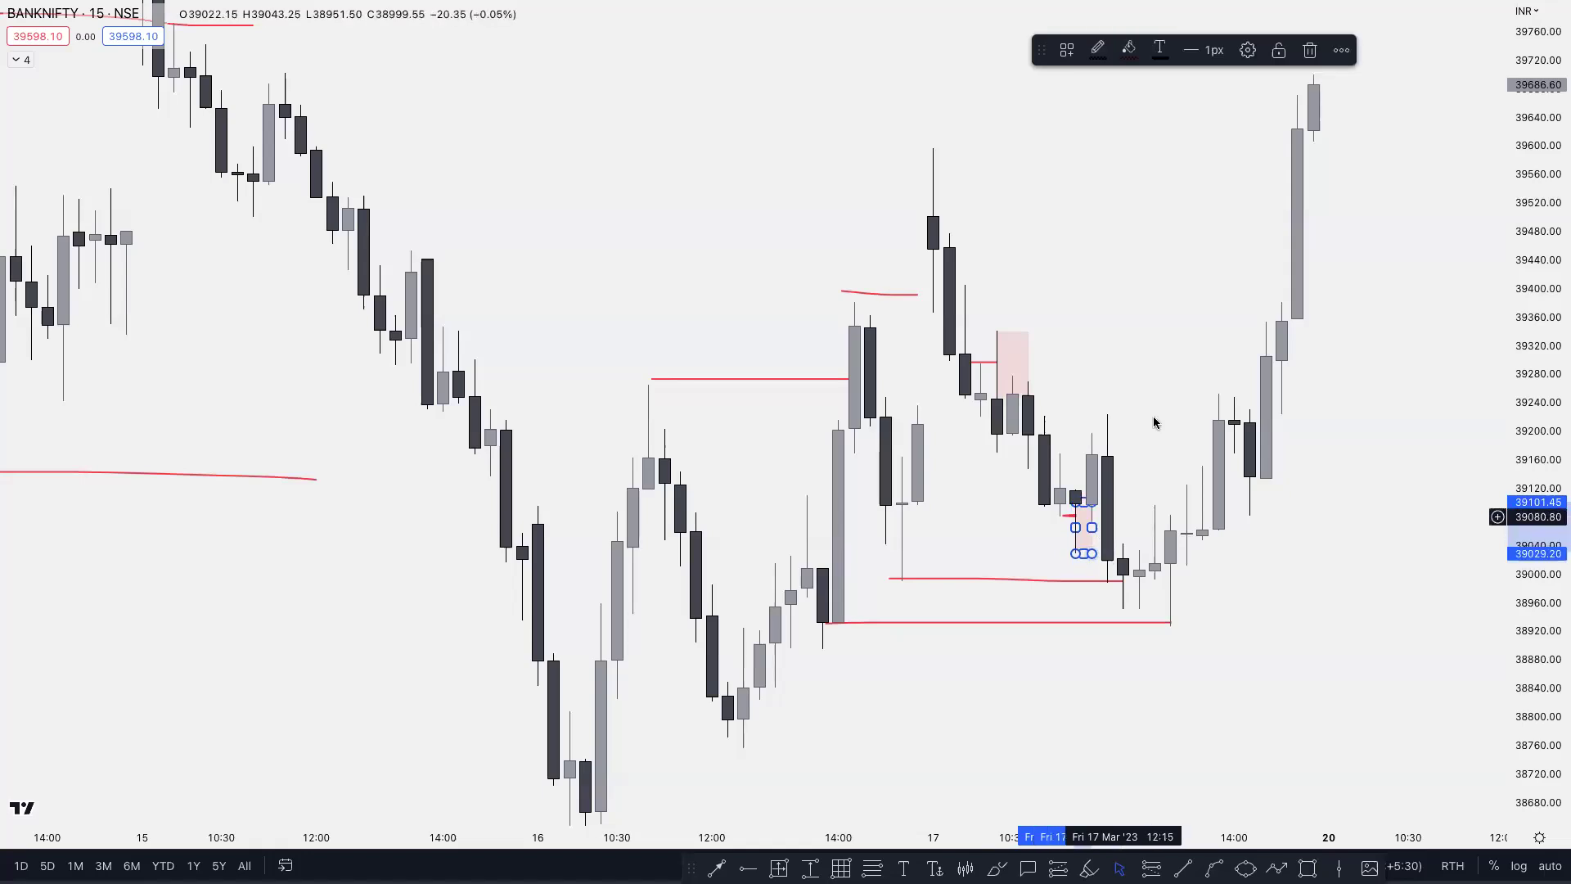
{"action": "left_click", "coordinate": [1150, 388]}
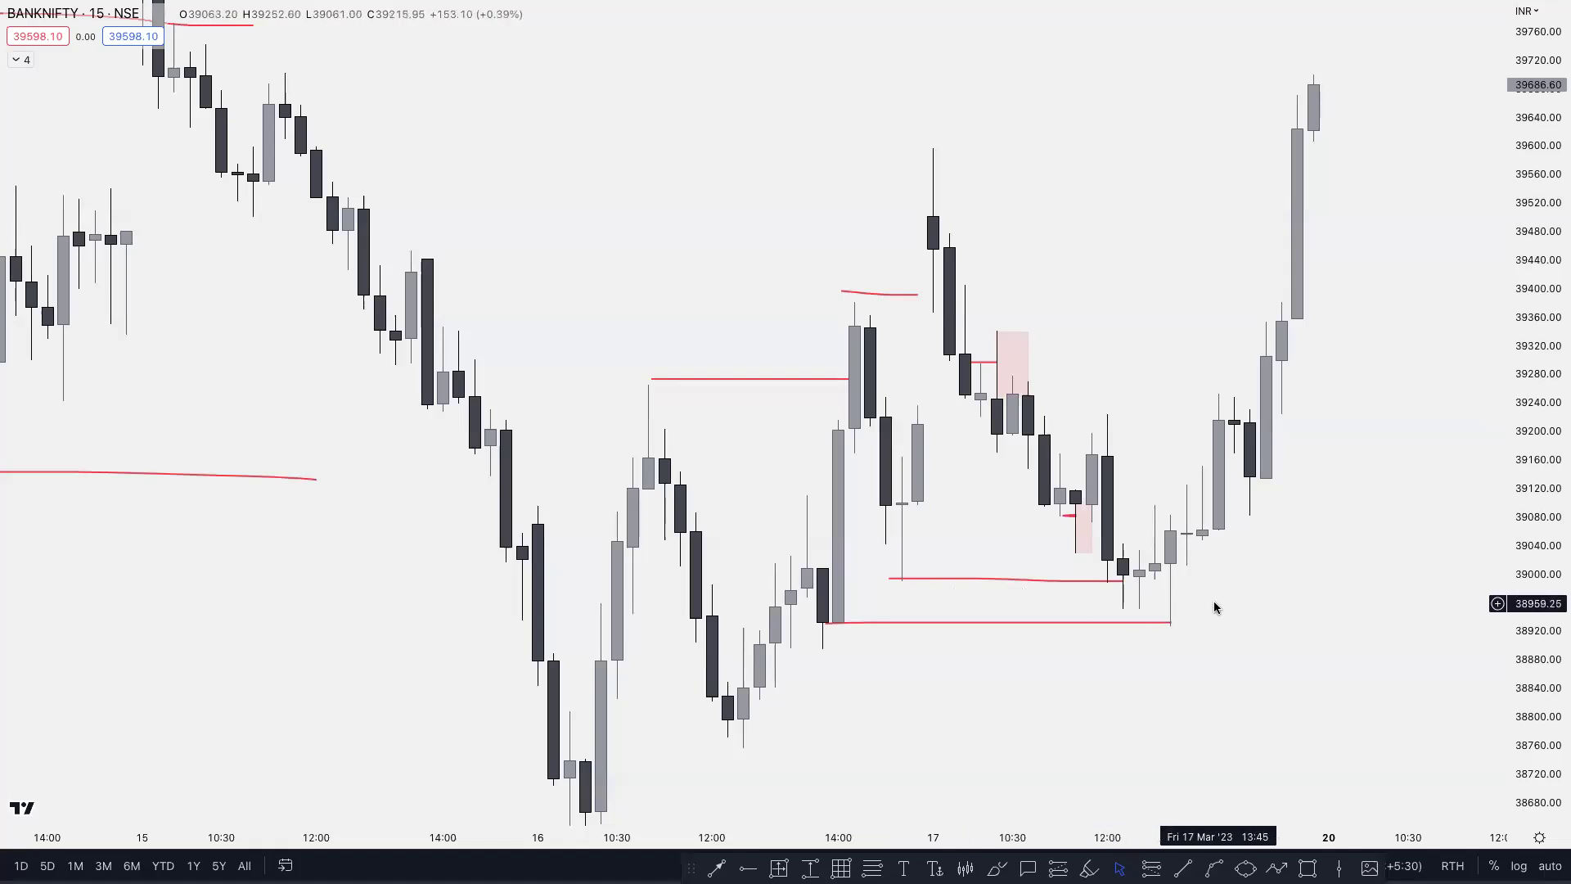
Replace the brushed low line at about 38990 with a straight trend line from the 16 March 15:00 low to the 17 March 12:00 candle
{"action": "left_click", "coordinate": [975, 579]}
{"action": "key", "text": "Delete"}
{"action": "key", "text": "alt+t"}
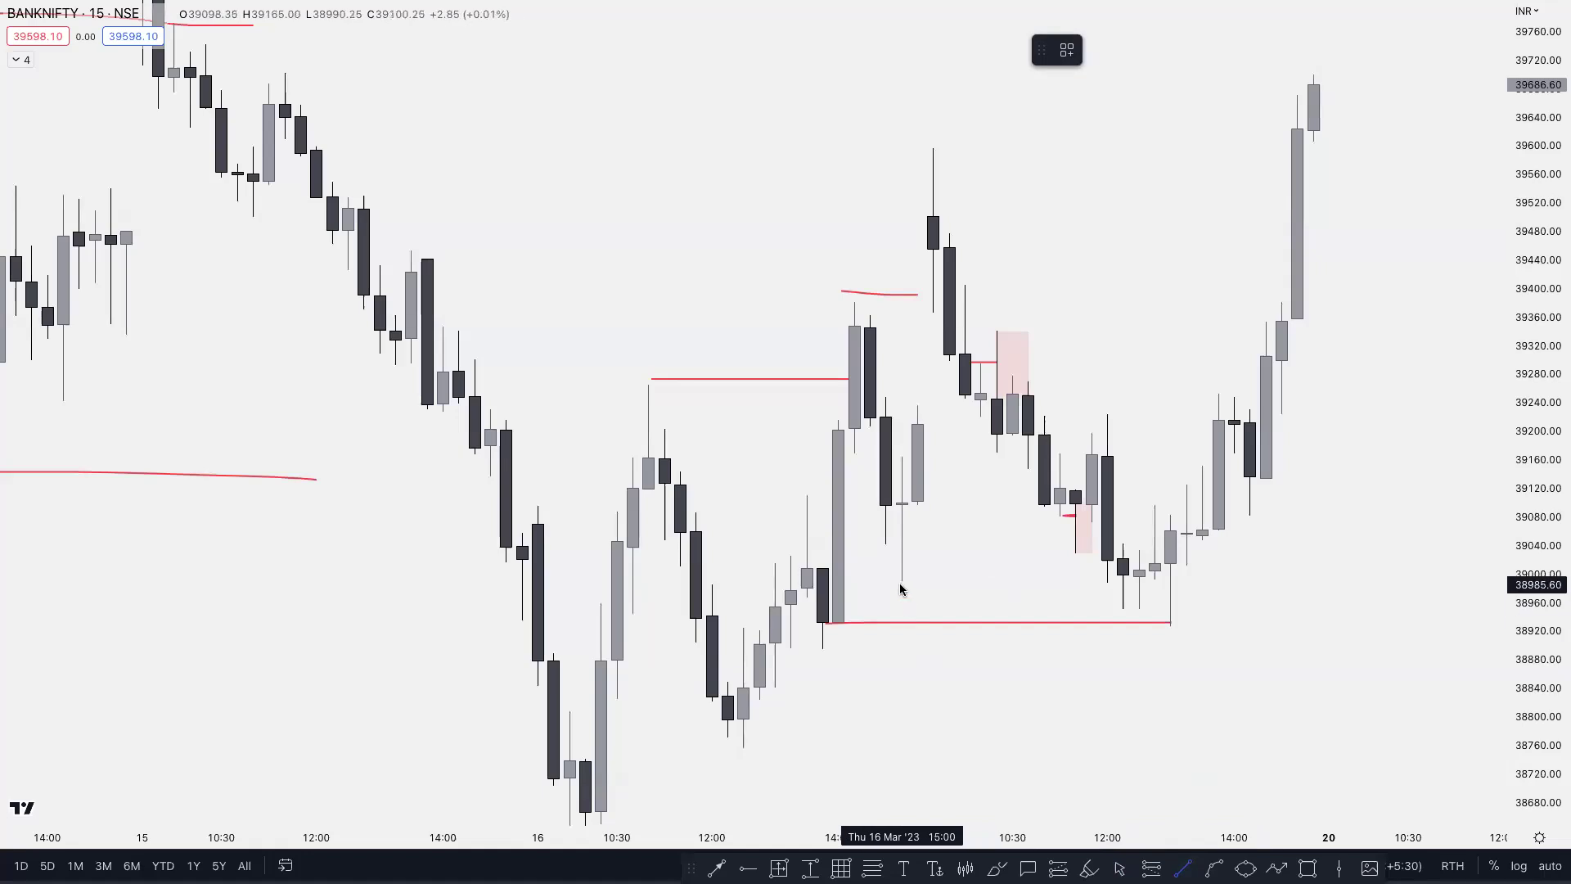
{"action": "left_click", "coordinate": [900, 582]}
{"action": "left_click", "coordinate": [1108, 581]}
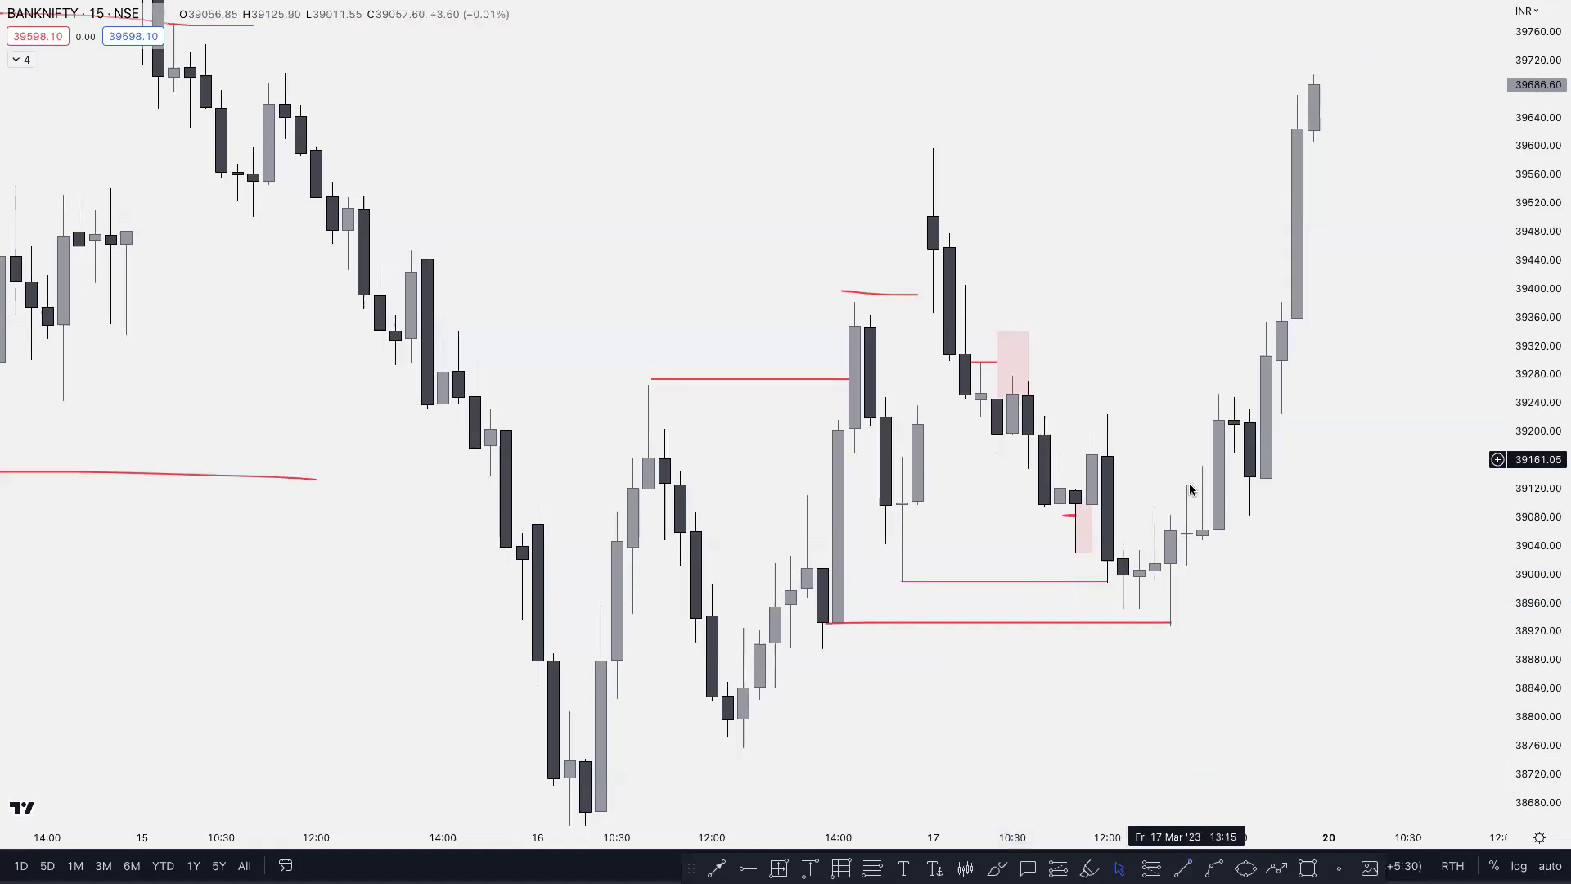
Brush a short red line at about 39095 before the 11:30 low on 17 March, and remove the stray stroke beside it
{"action": "left_click", "coordinate": [996, 867]}
{"action": "mouse_move", "coordinate": [965, 318]}
{"action": "left_mouse_down"}
{"action": "mouse_move", "coordinate": [1094, 533]}
{"action": "mouse_move", "coordinate": [1048, 508]}
{"action": "mouse_move", "coordinate": [1092, 502]}
{"action": "left_mouse_up"}
{"action": "key", "text": "Delete"}
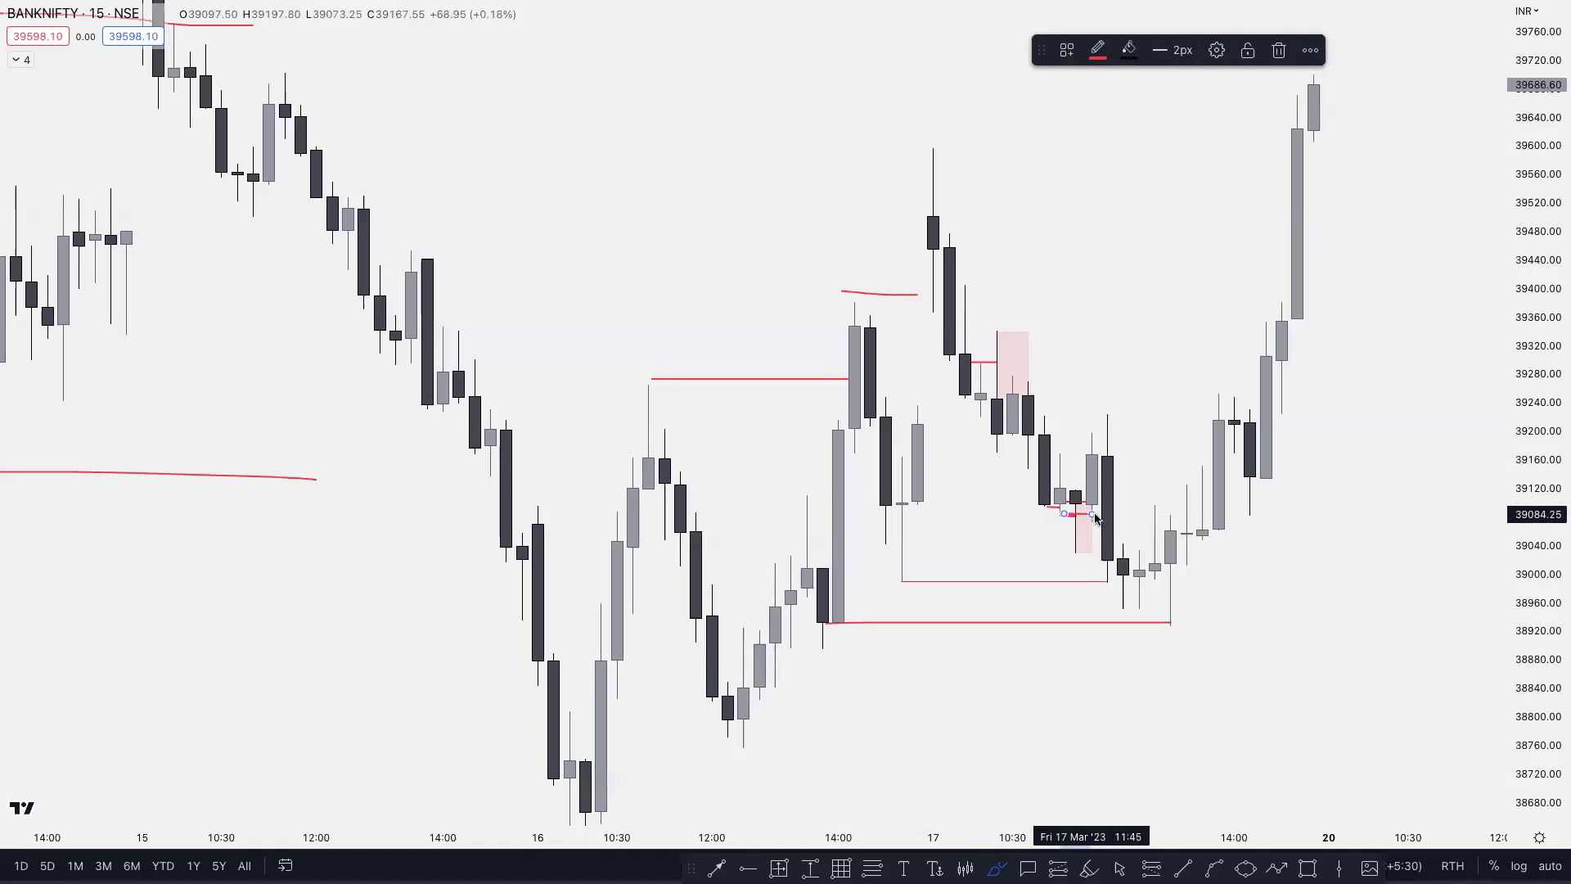
{"action": "key", "text": "Escape"}
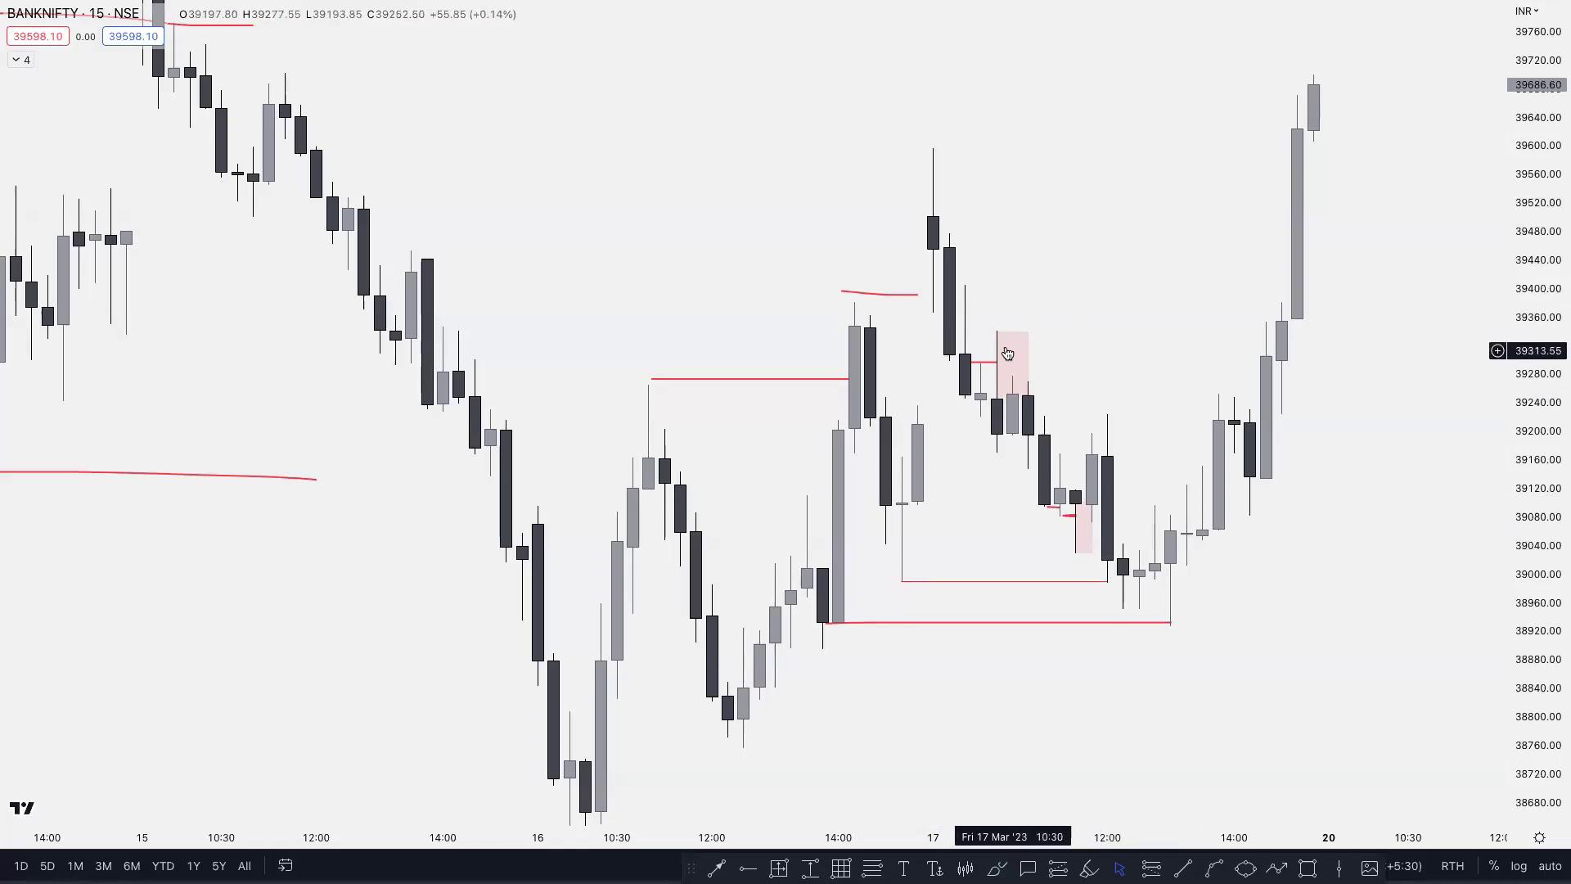
Add rectangles on 17 March from 39001.65 to 38950.05 spanning 12:15 to 12:30, and from 39015.10 to 38926.80 spanning 13:00 to 13:15
{"action": "key", "text": "alt+shift+r"}
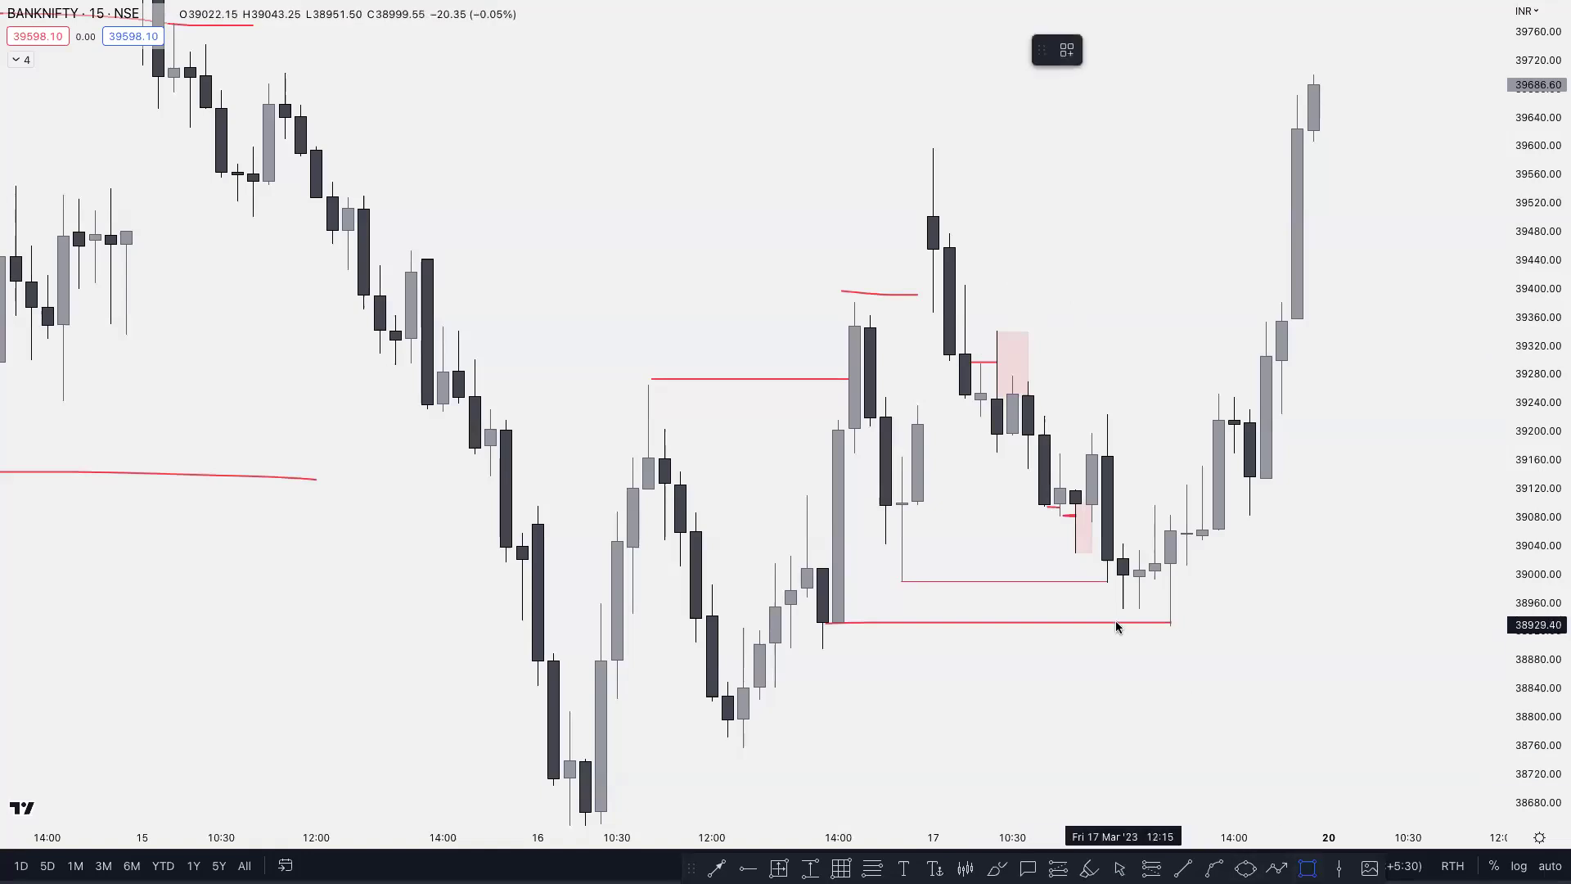
{"action": "left_click_drag", "start_coordinate": [1122, 573], "coordinate": [1141, 610]}
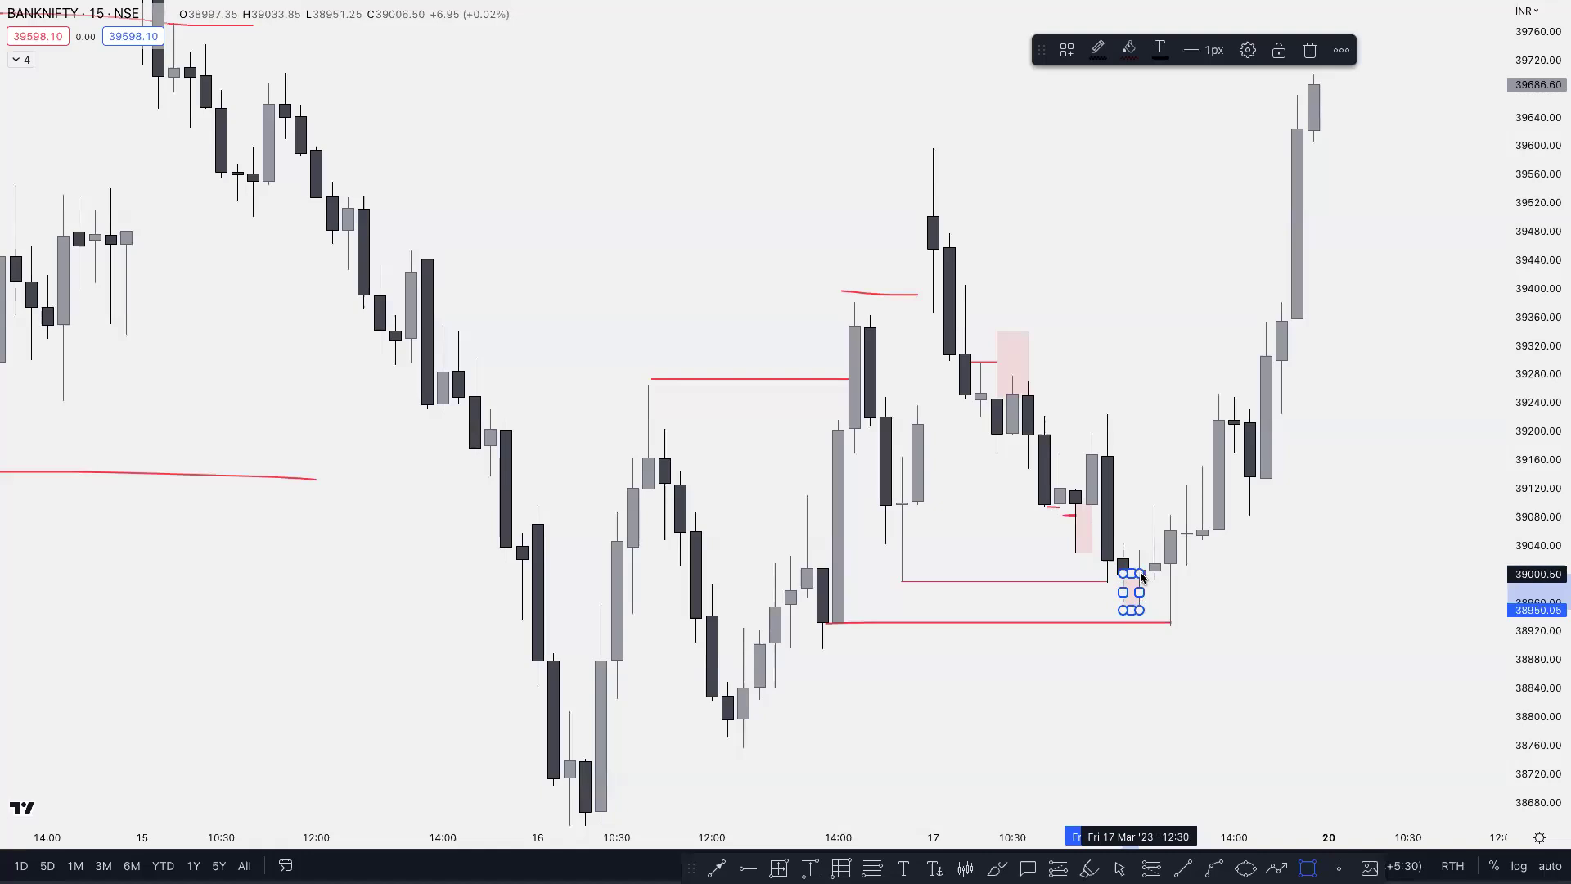
{"action": "left_click", "coordinate": [1179, 613]}
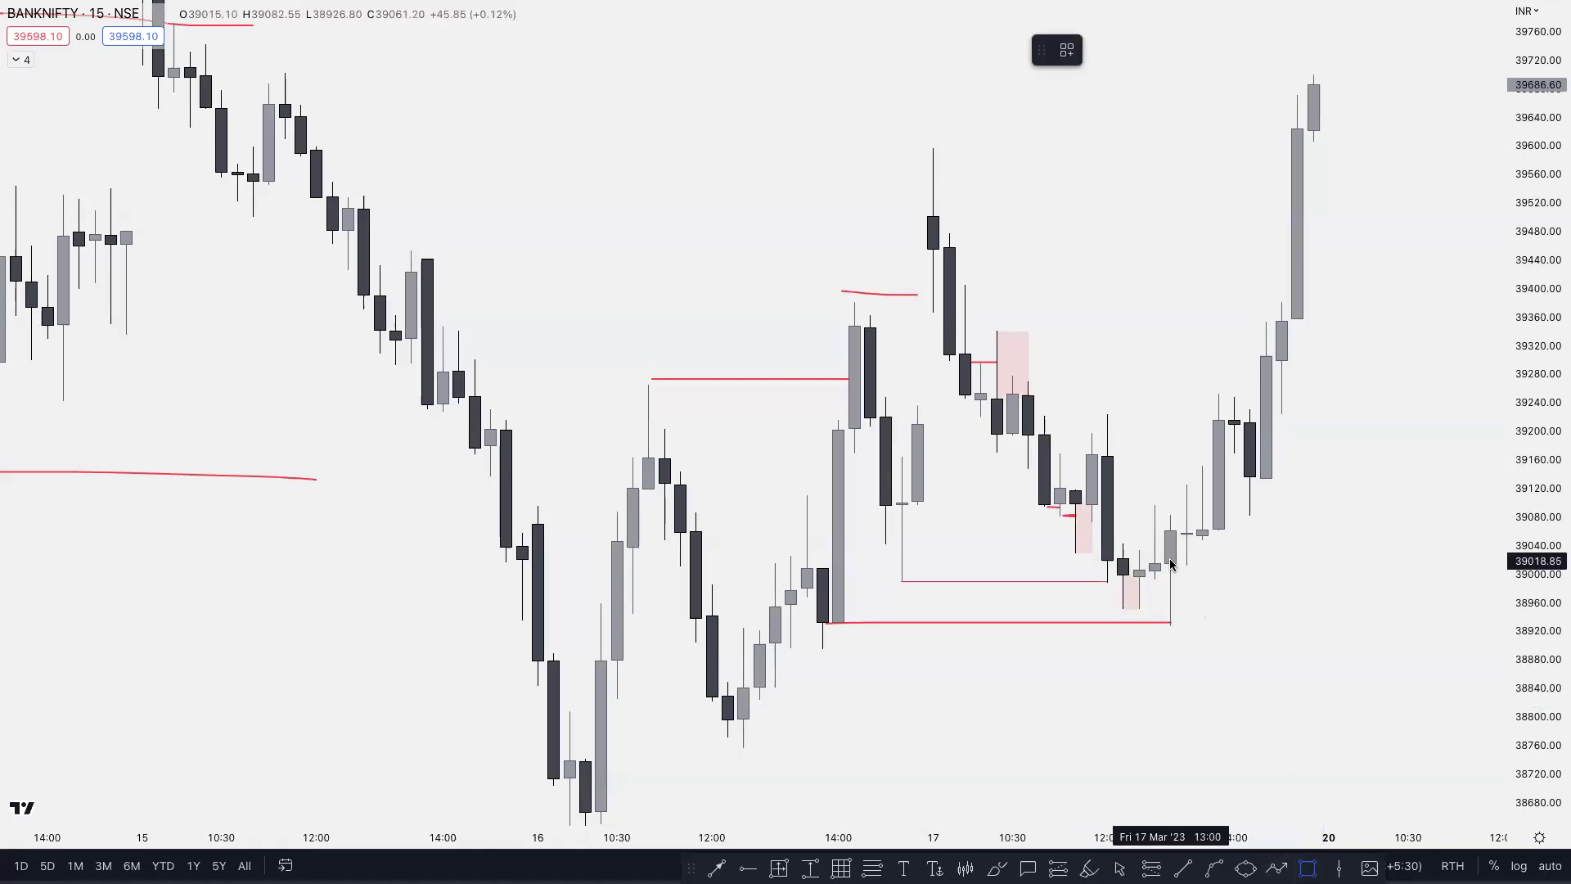
{"action": "left_click_drag", "start_coordinate": [1171, 565], "coordinate": [1179, 629]}
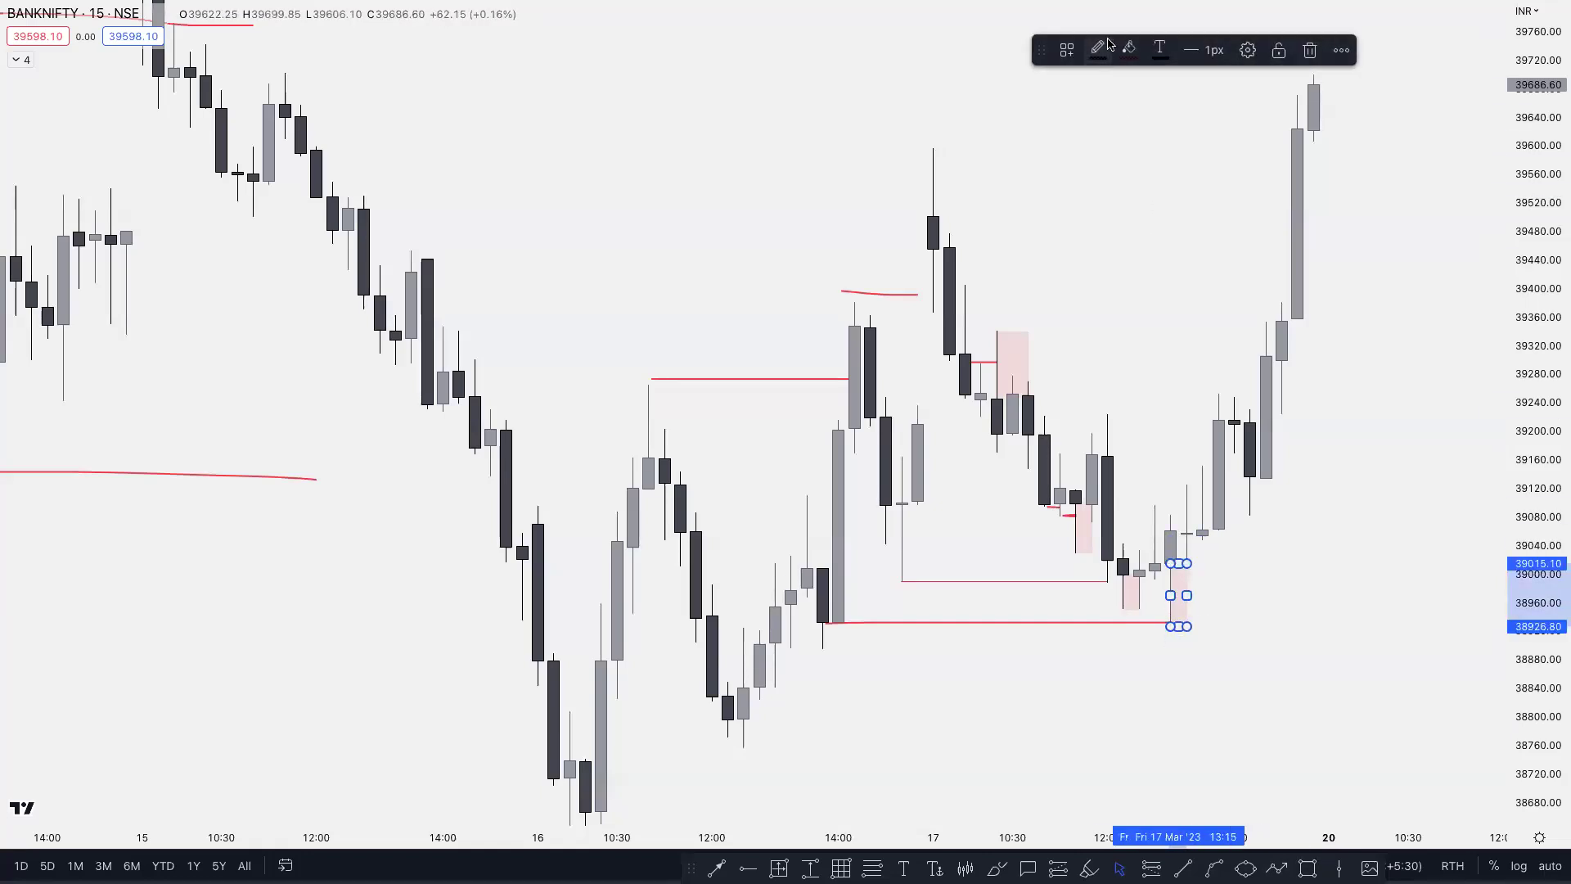
Change the fill of the rectangles at the 12:15 and 13:00 lows on 17 March to purple
{"action": "left_click", "coordinate": [1129, 49]}
{"action": "left_click", "coordinate": [1266, 104]}
{"action": "left_click", "coordinate": [1177, 168]}
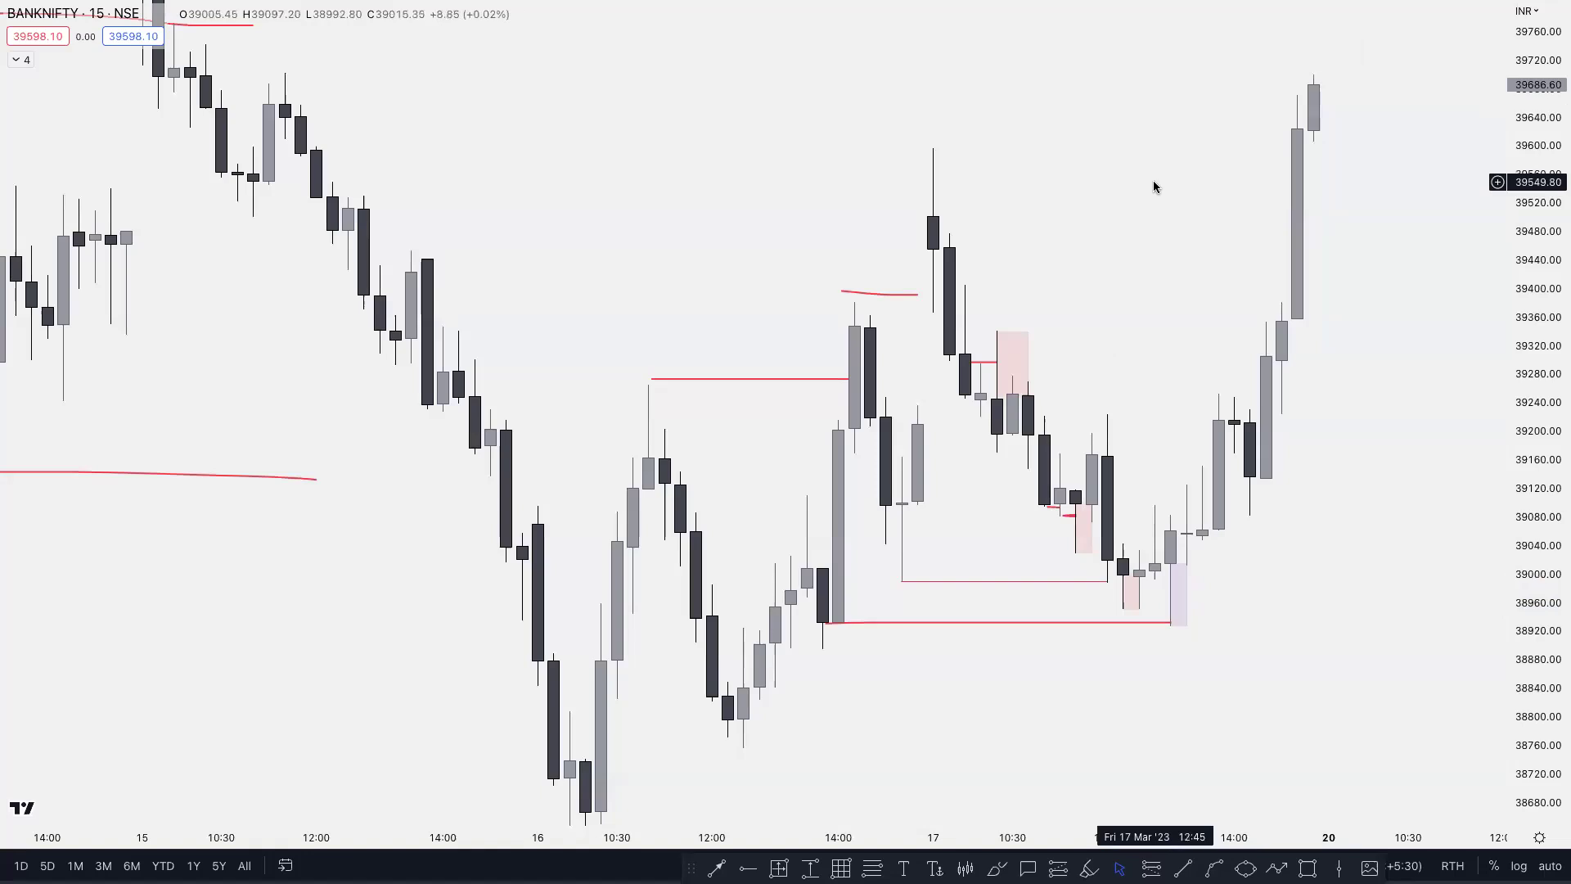
{"action": "left_click", "coordinate": [1132, 591]}
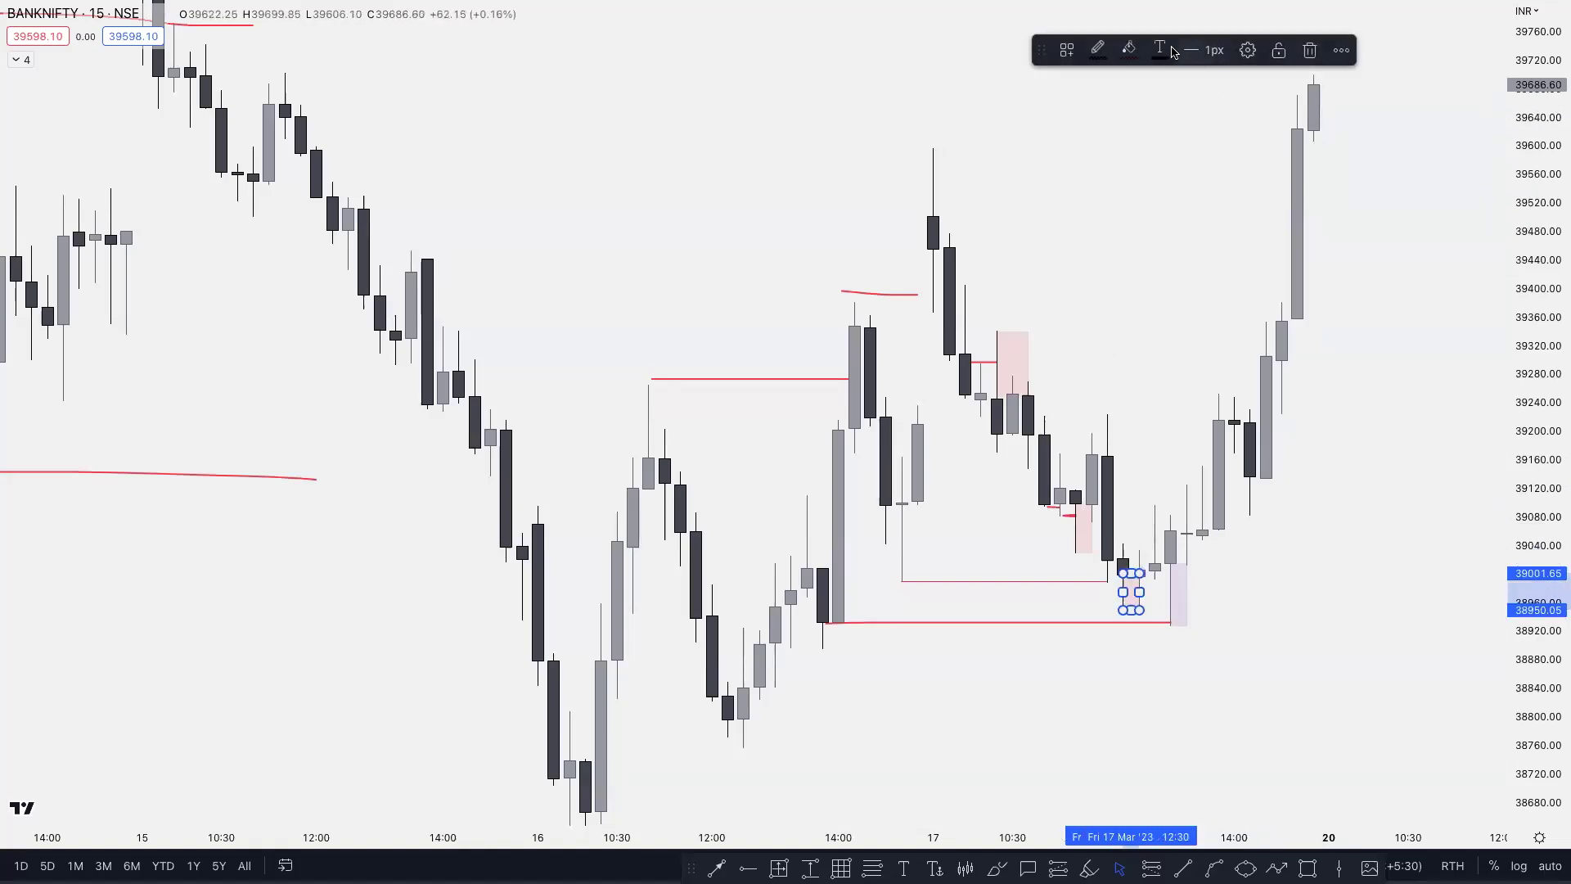
{"action": "left_click", "coordinate": [1129, 49]}
{"action": "left_click", "coordinate": [1268, 113]}
{"action": "left_click", "coordinate": [1320, 223]}
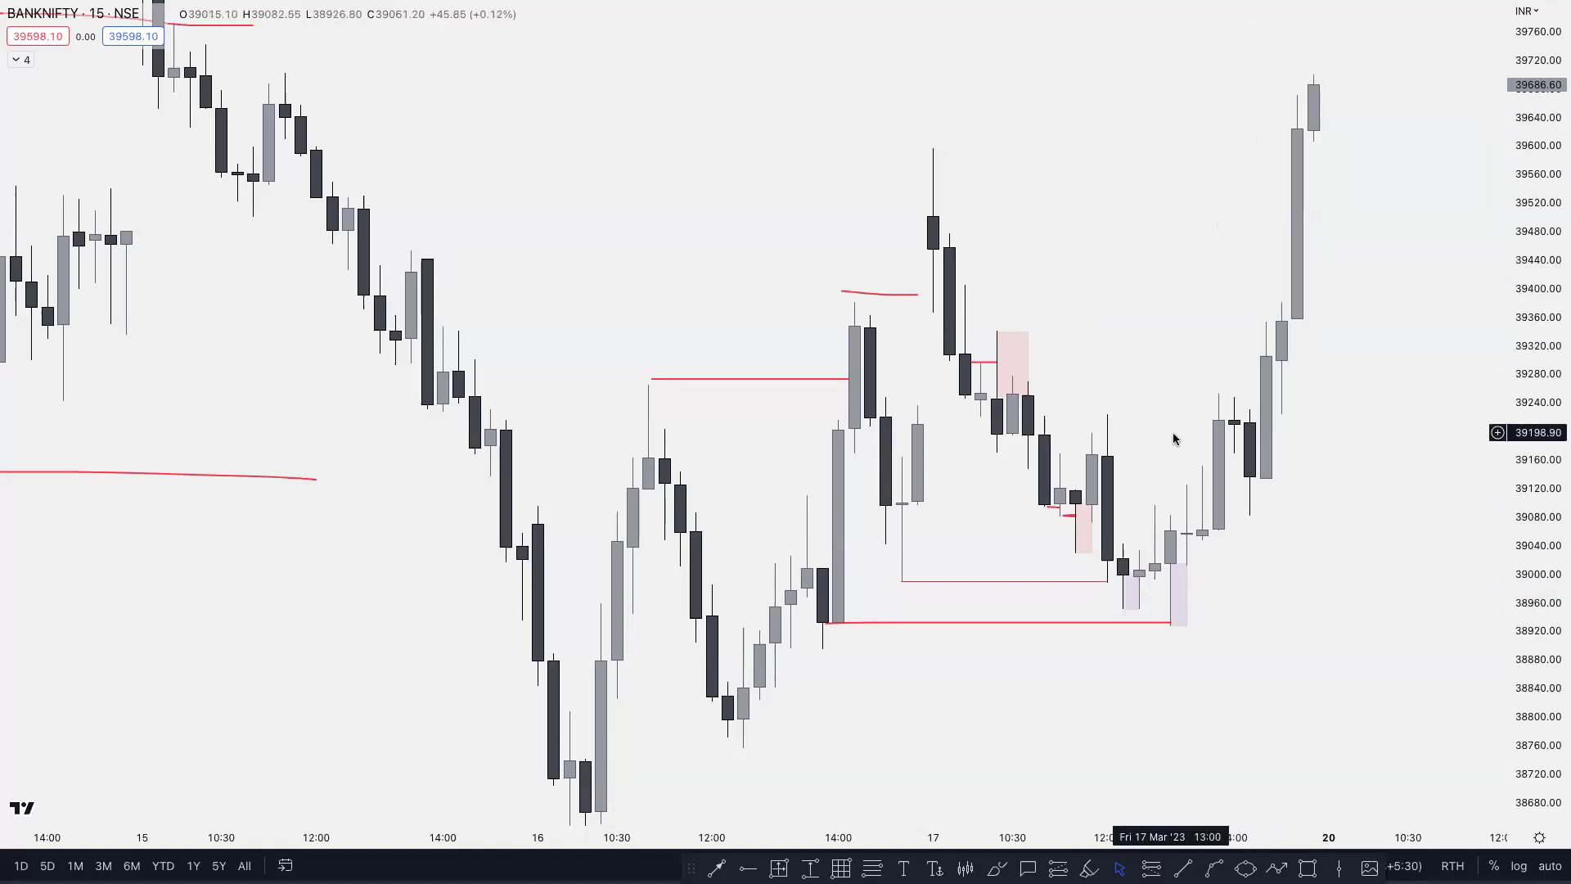
Switch the BANKNIFTY chart to the 1-minute timeframe
{"action": "key", "text": "1"}
{"action": "key", "text": "Return"}
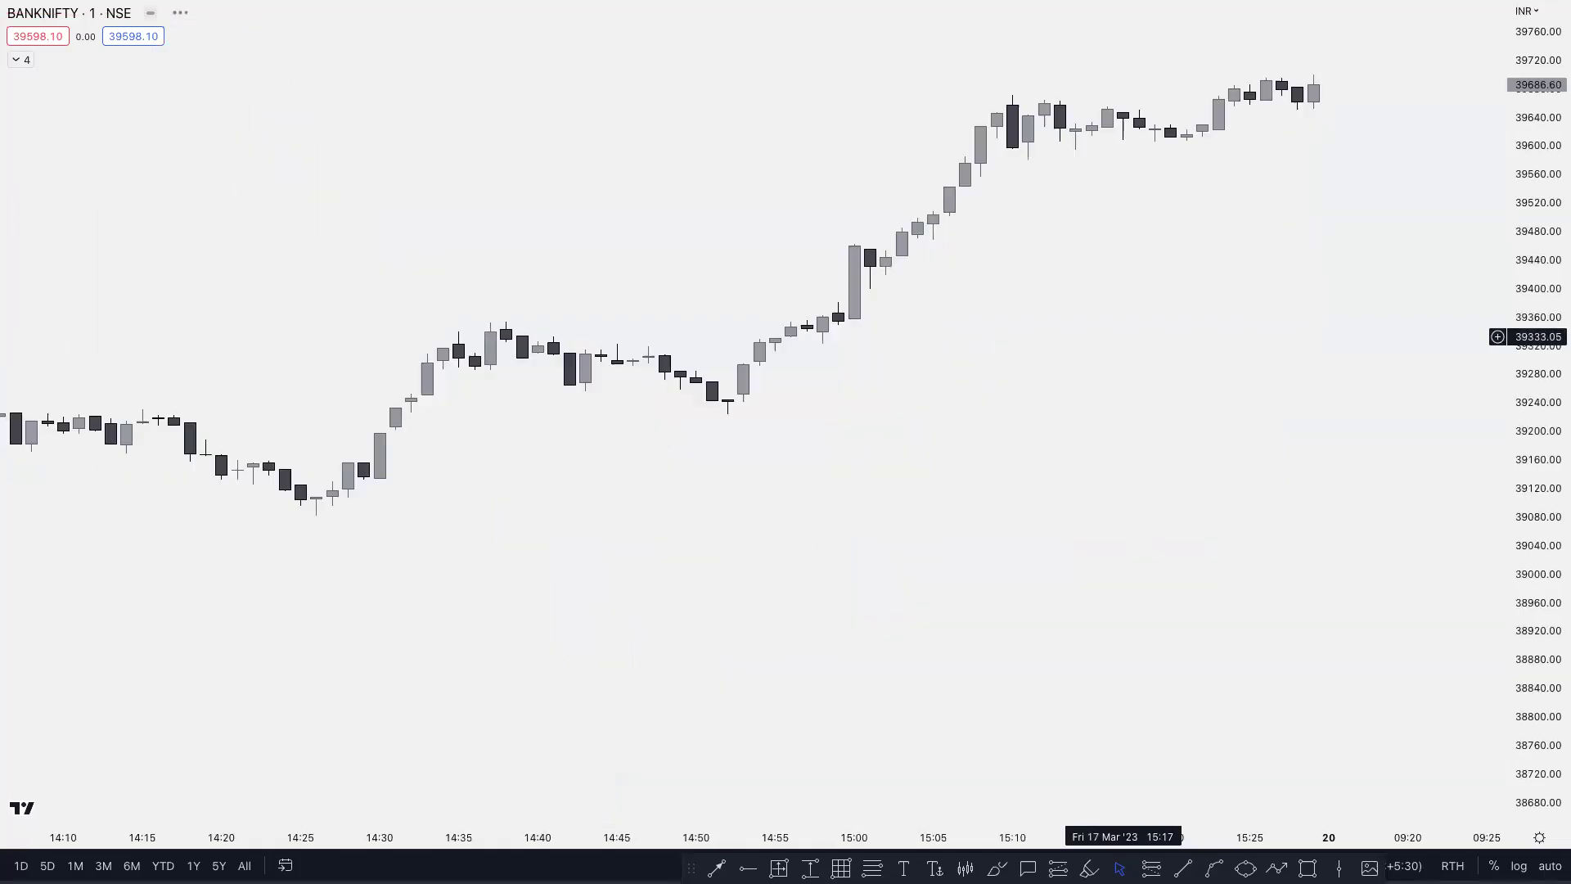
{"action": "scroll", "coordinate": [1123, 337], "scroll_direction": "down", "scroll_amount": 10}
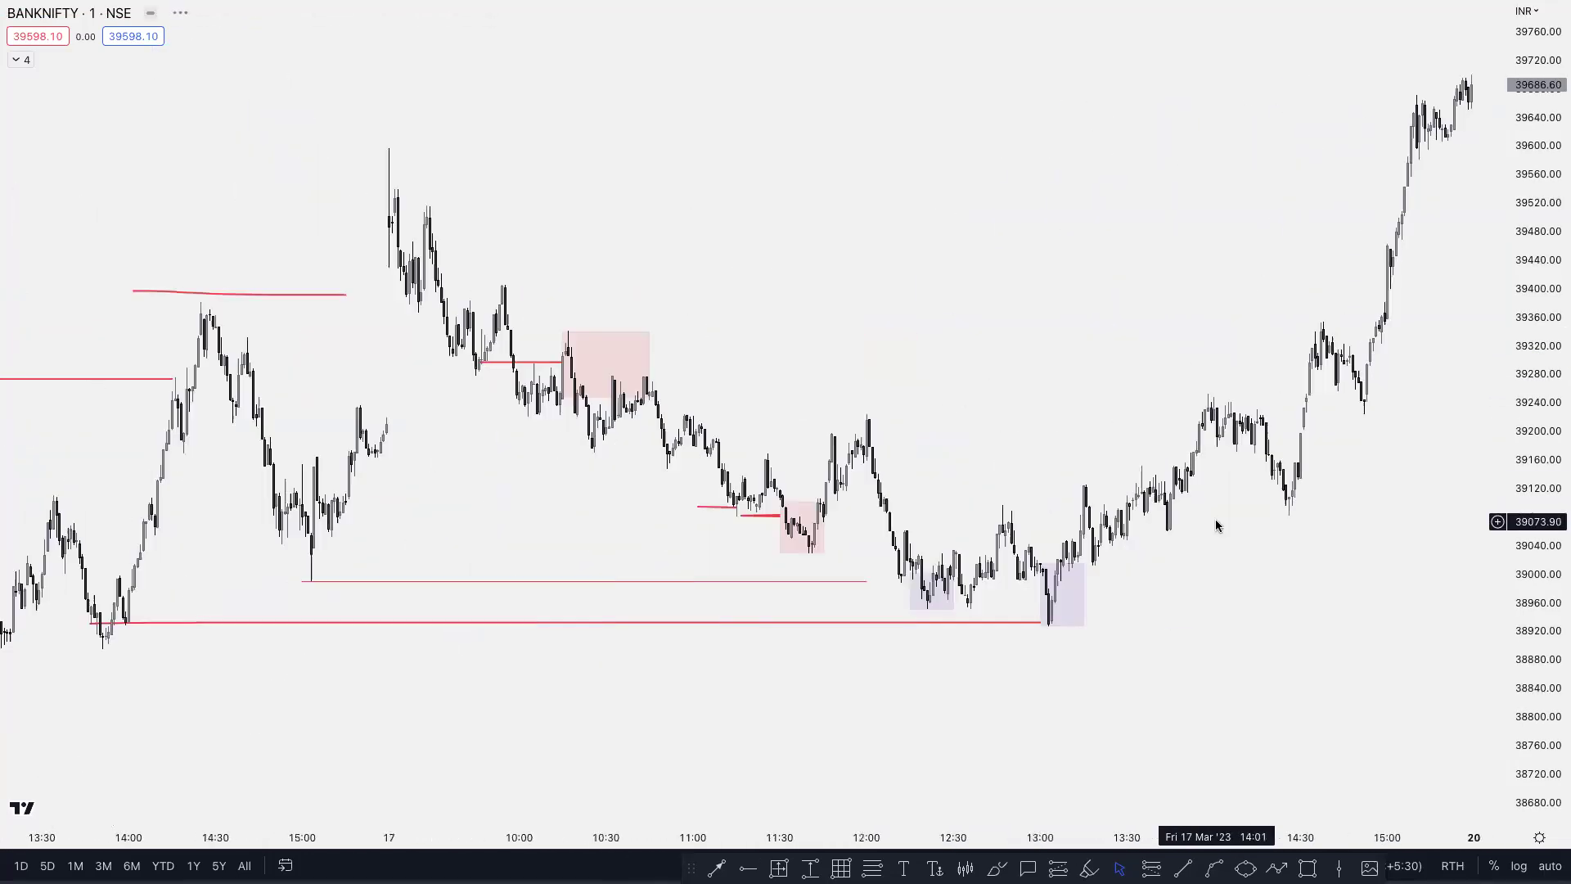
{"action": "left_click_drag", "start_coordinate": [885, 642], "coordinate": [1139, 634]}
{"action": "scroll", "coordinate": [1187, 634], "scroll_direction": "up", "scroll_amount": 1}
{"action": "left_click_drag", "start_coordinate": [1528, 710], "coordinate": [1529, 435]}
{"action": "left_click_drag", "start_coordinate": [1134, 361], "coordinate": [1073, 248]}
{"action": "scroll", "coordinate": [1255, 249], "scroll_direction": "up", "scroll_amount": 3}
{"action": "scroll", "coordinate": [1257, 250], "scroll_direction": "up", "scroll_amount": 3}
{"action": "scroll", "coordinate": [1073, 249], "scroll_direction": "down", "scroll_amount": 3}
{"action": "left_click_drag", "start_coordinate": [1148, 290], "coordinate": [999, 245]}
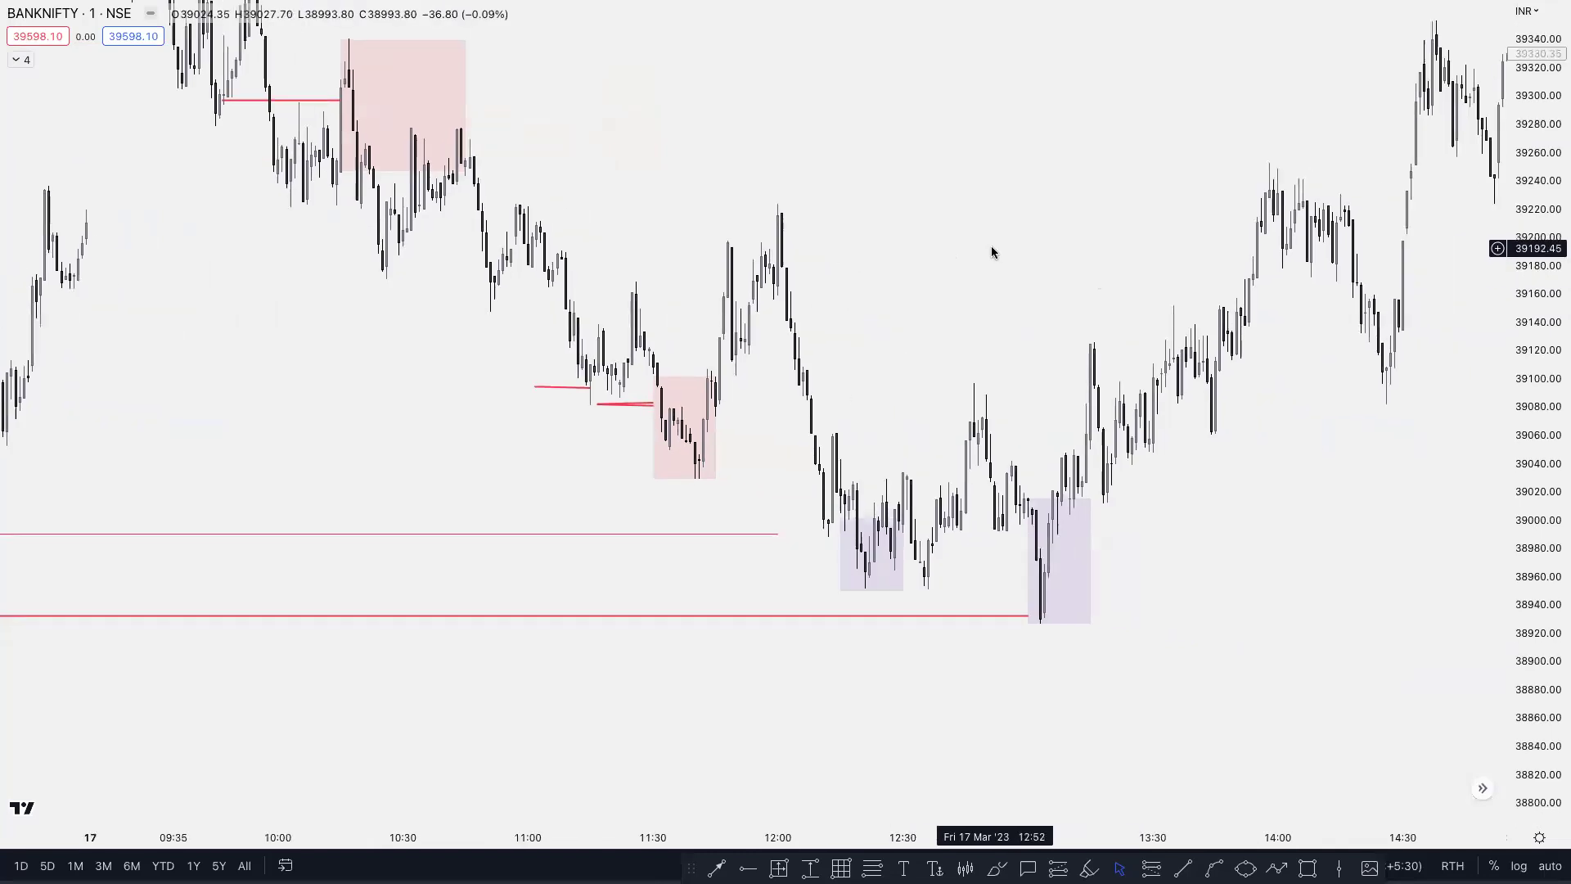
{"action": "left_click_drag", "start_coordinate": [891, 249], "coordinate": [844, 210]}
{"action": "left_click_drag", "start_coordinate": [1189, 531], "coordinate": [1132, 491]}
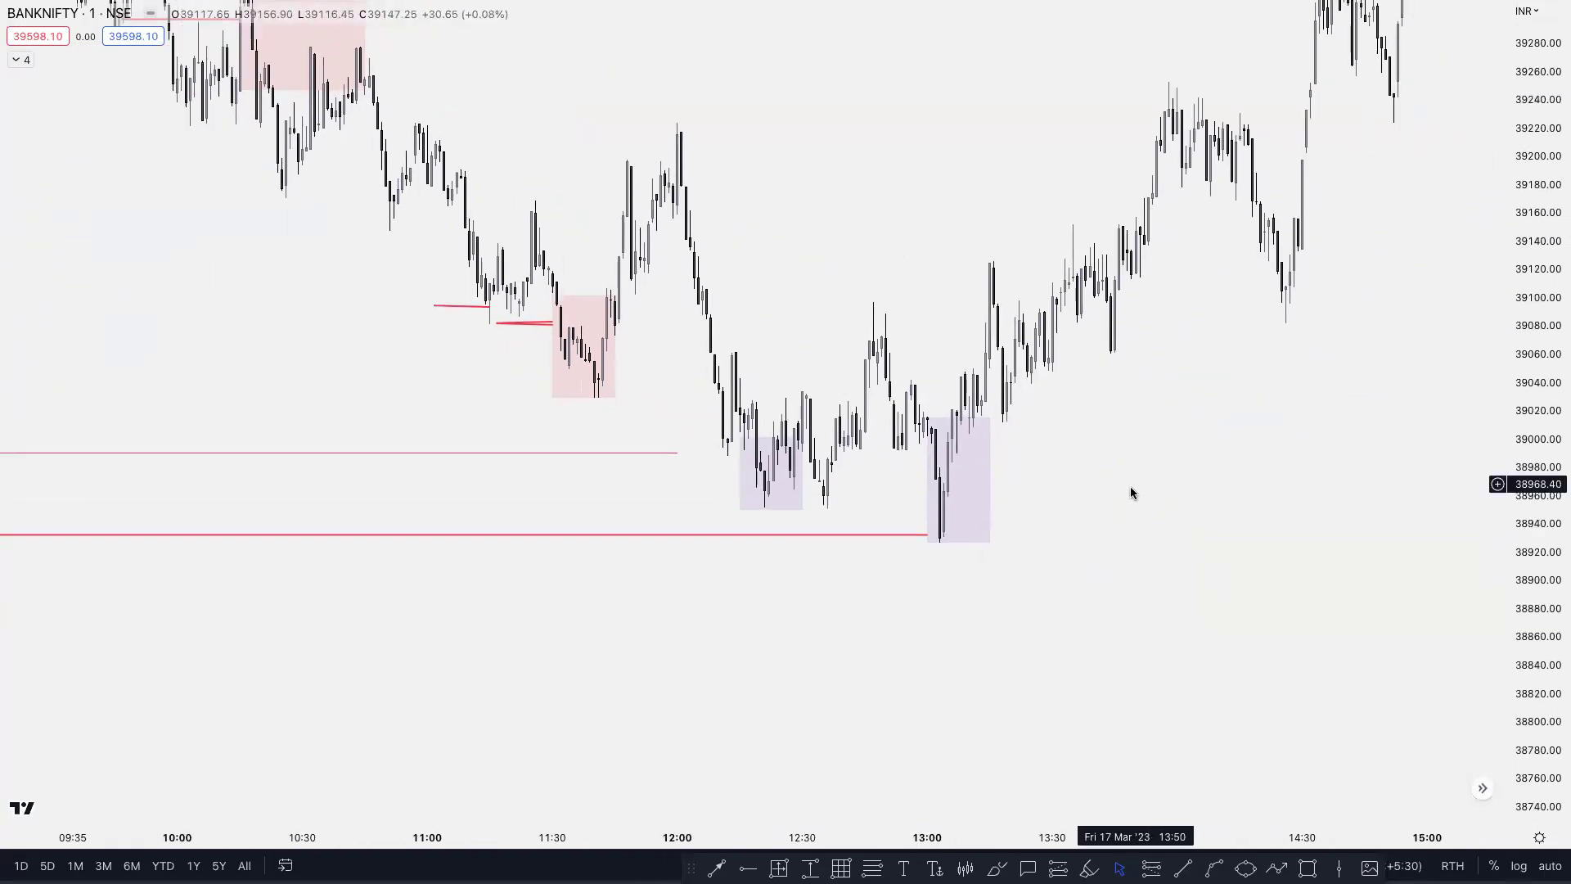
Resize the purple rectangle at the 12:15 low so it spans about 12:19 to 12:35
{"action": "key", "text": "alt+t"}
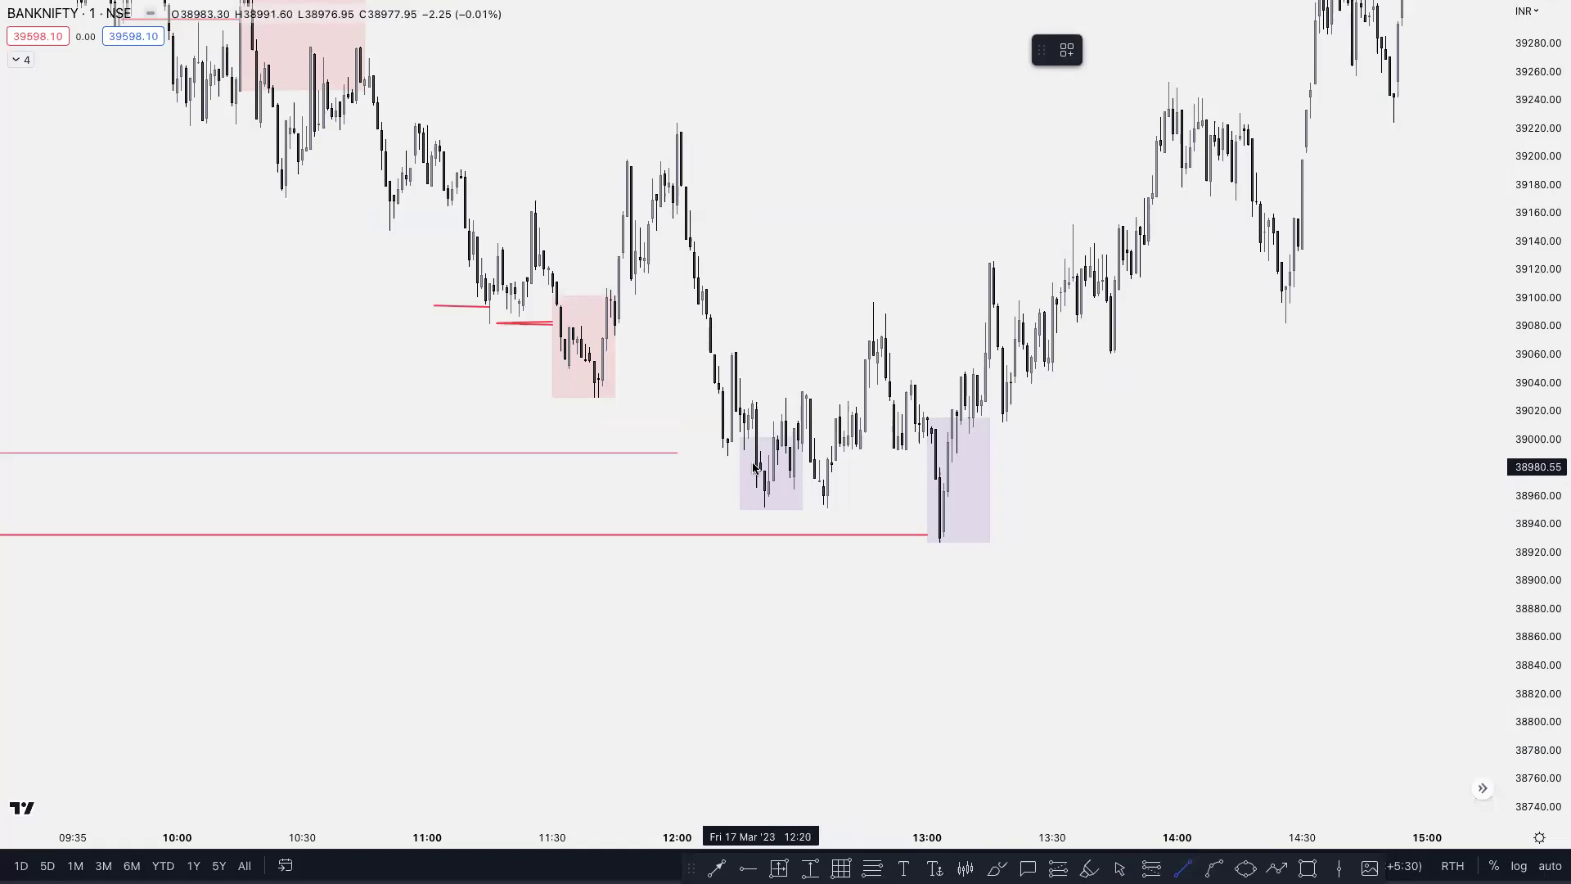
{"action": "mouse_move", "coordinate": [739, 473]}
{"action": "left_mouse_down"}
{"action": "mouse_move", "coordinate": [824, 473]}
{"action": "mouse_move", "coordinate": [741, 473]}
{"action": "mouse_move", "coordinate": [757, 473]}
{"action": "left_mouse_up"}
{"action": "key", "text": "super+z"}
{"action": "left_click", "coordinate": [813, 333]}
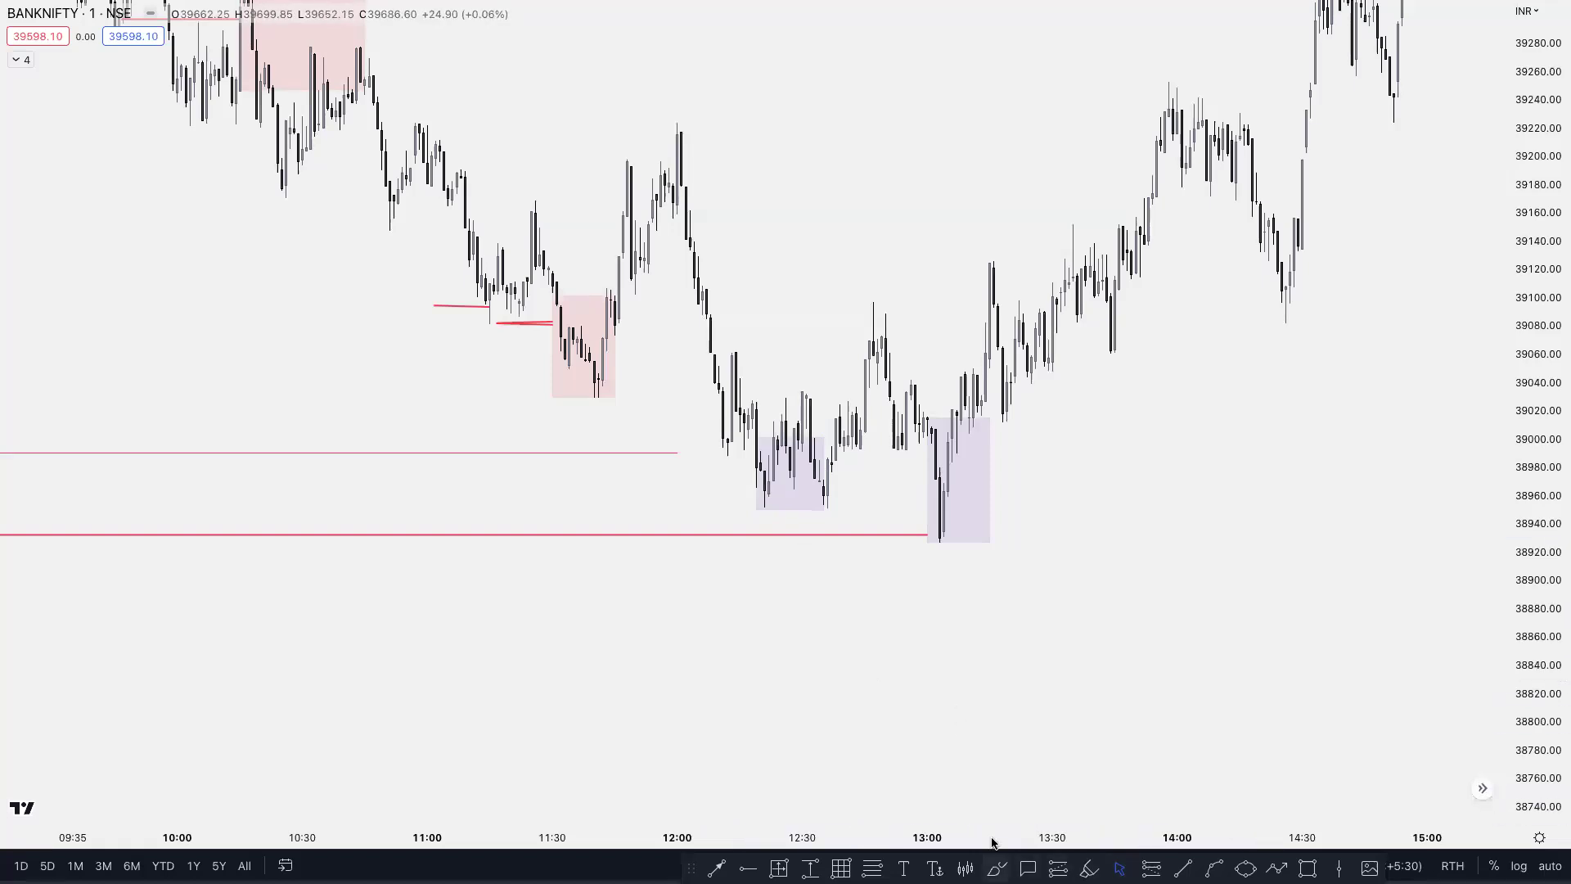
Brush short red lines at about 38987, 38975 and 38965 across the 12:10 to 12:38 lows
{"action": "left_click", "coordinate": [997, 868]}
{"action": "left_click_drag", "start_coordinate": [726, 458], "coordinate": [763, 457]}
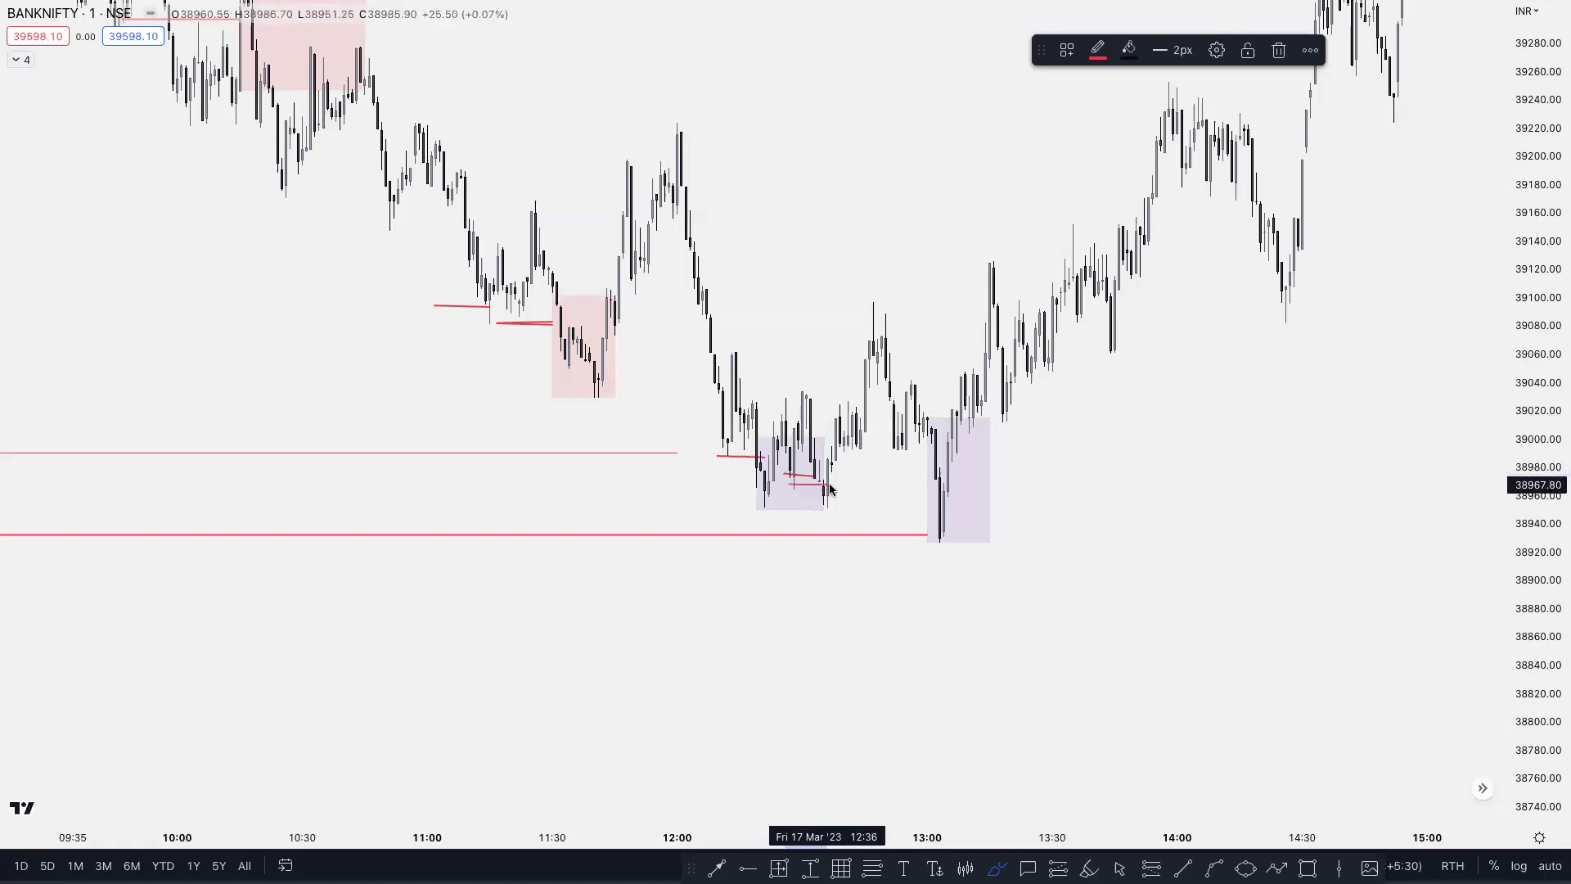
{"action": "key", "text": "Delete"}
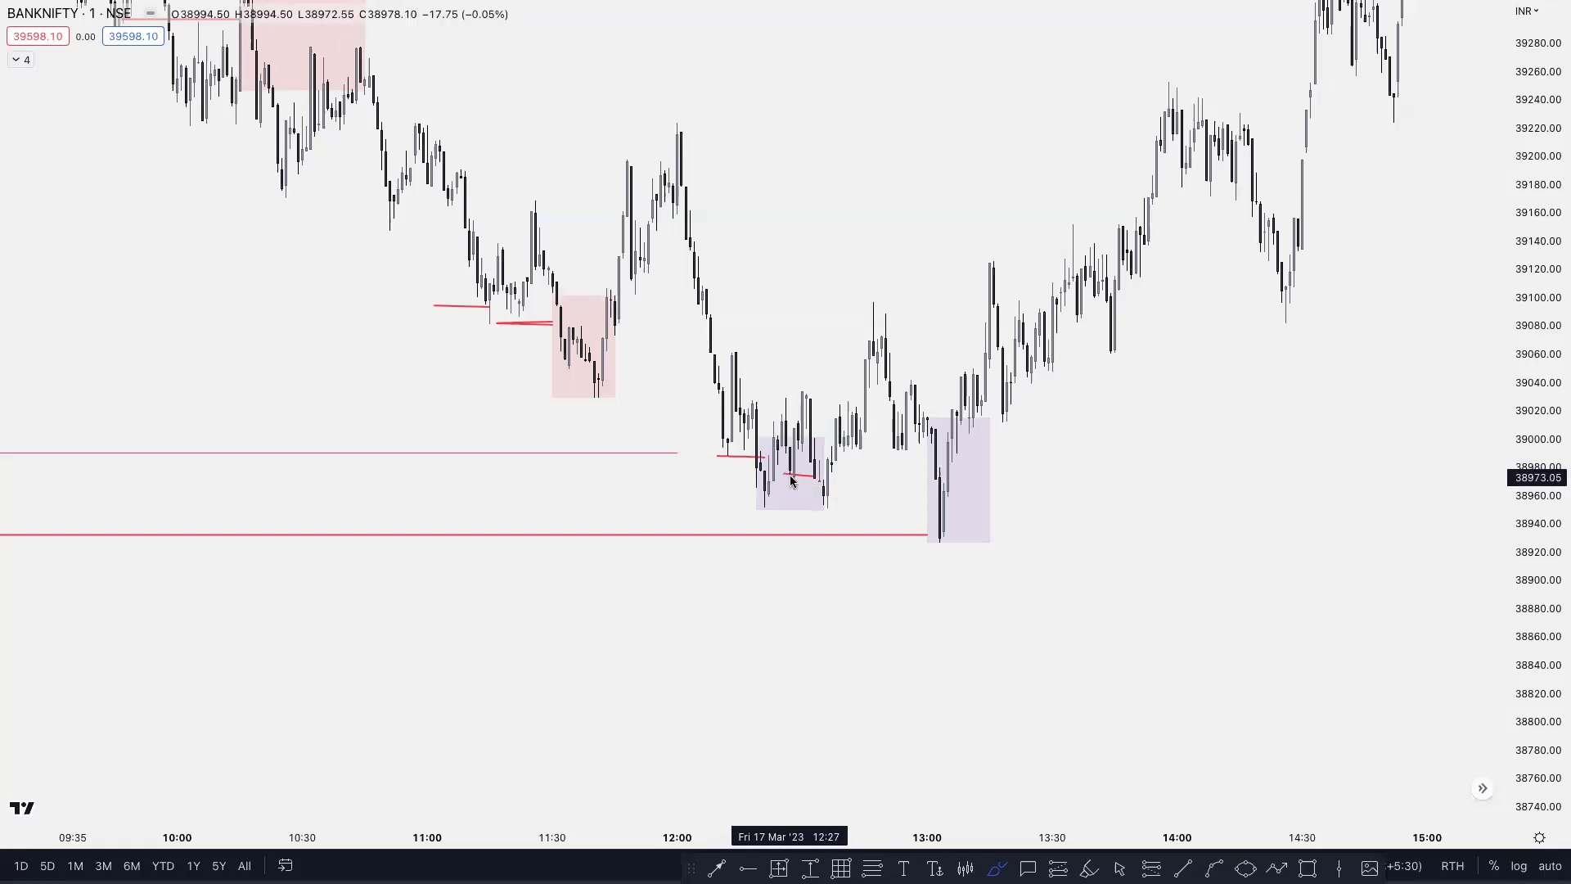
{"action": "key", "text": "z"}
{"action": "left_click", "coordinate": [1097, 193]}
Brush a red mark under the 12:21 low, a line above the swing high at about 39036, and a line at about 38953 reaching 13:04
{"action": "left_click_drag", "start_coordinate": [786, 479], "coordinate": [777, 520]}
{"action": "left_click_drag", "start_coordinate": [793, 388], "coordinate": [852, 388]}
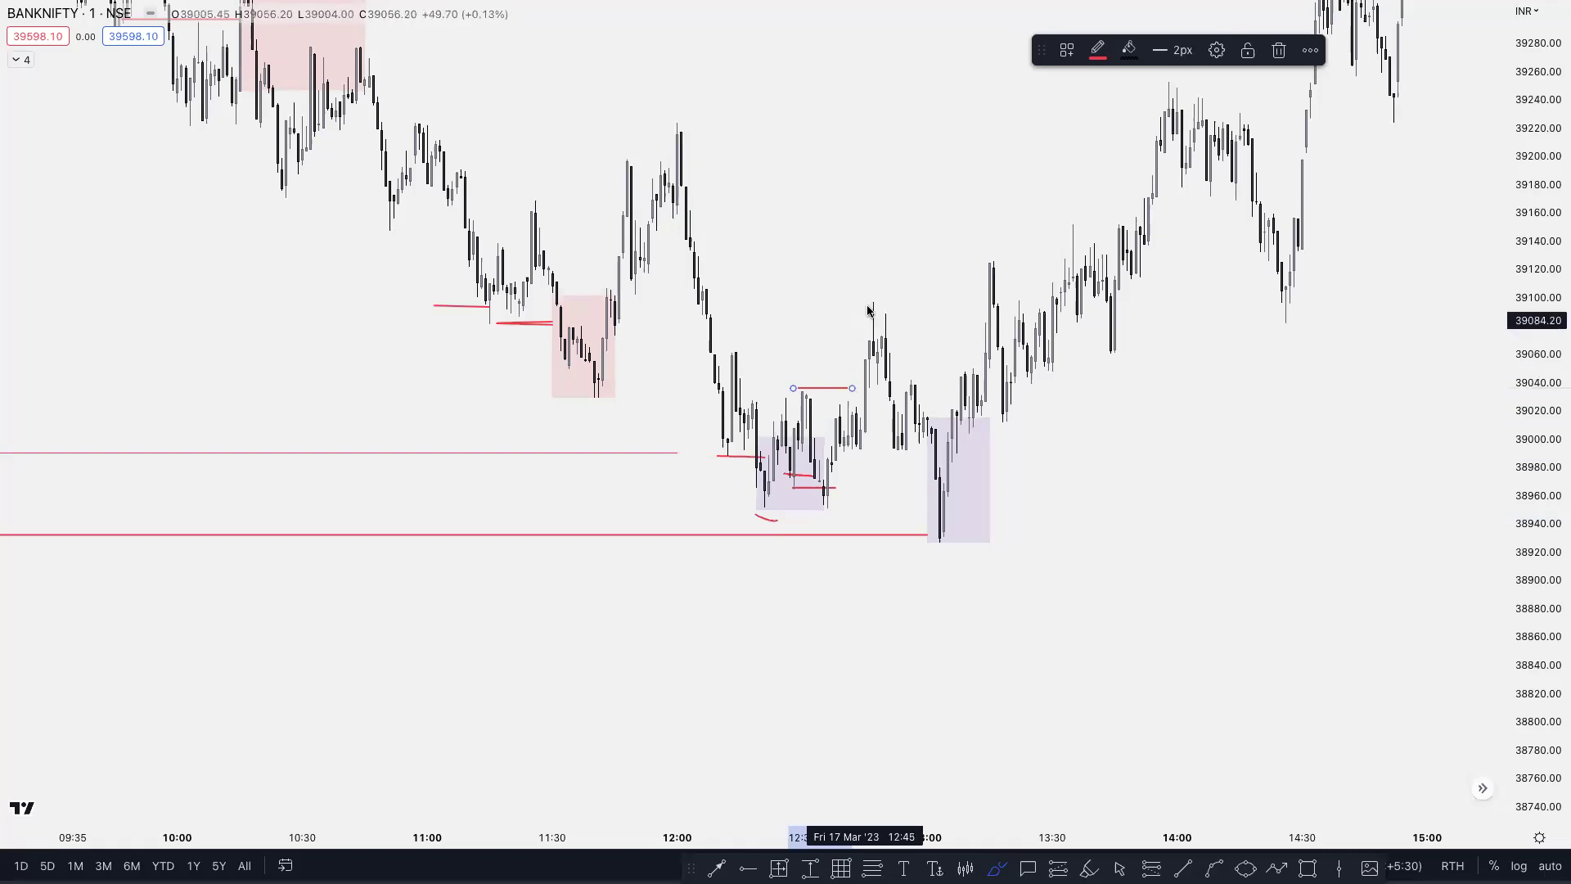
{"action": "left_click_drag", "start_coordinate": [835, 505], "coordinate": [943, 507]}
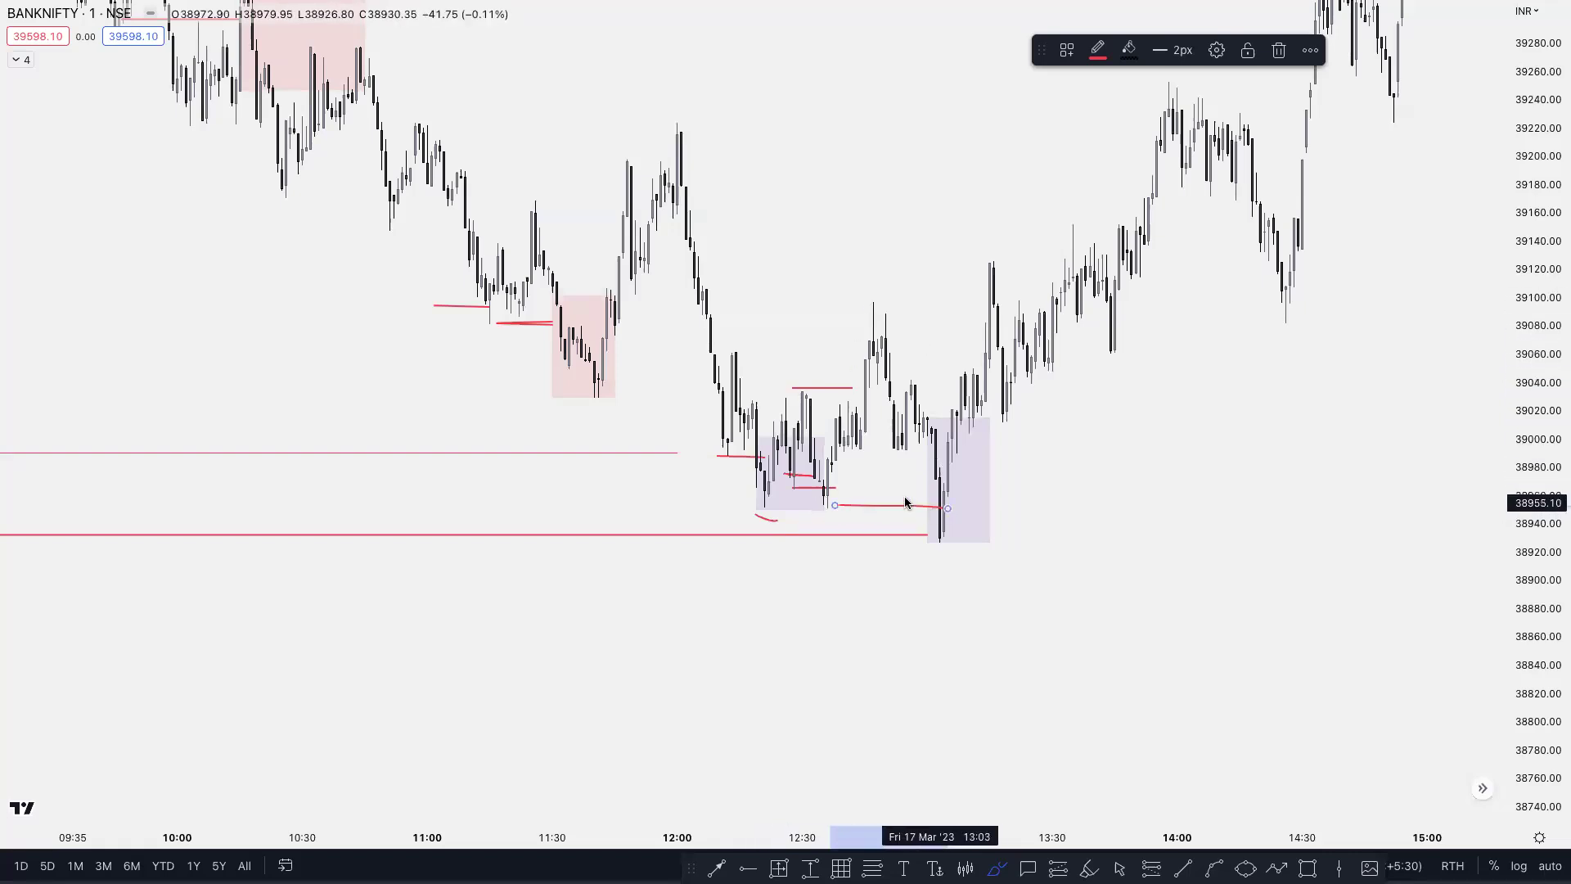
Brush trial red lines at about 39096, 39050, 39012, 38983 and 38937 between 12:45 and 13:32, and undo them
{"action": "left_click_drag", "start_coordinate": [864, 304], "coordinate": [956, 303]}
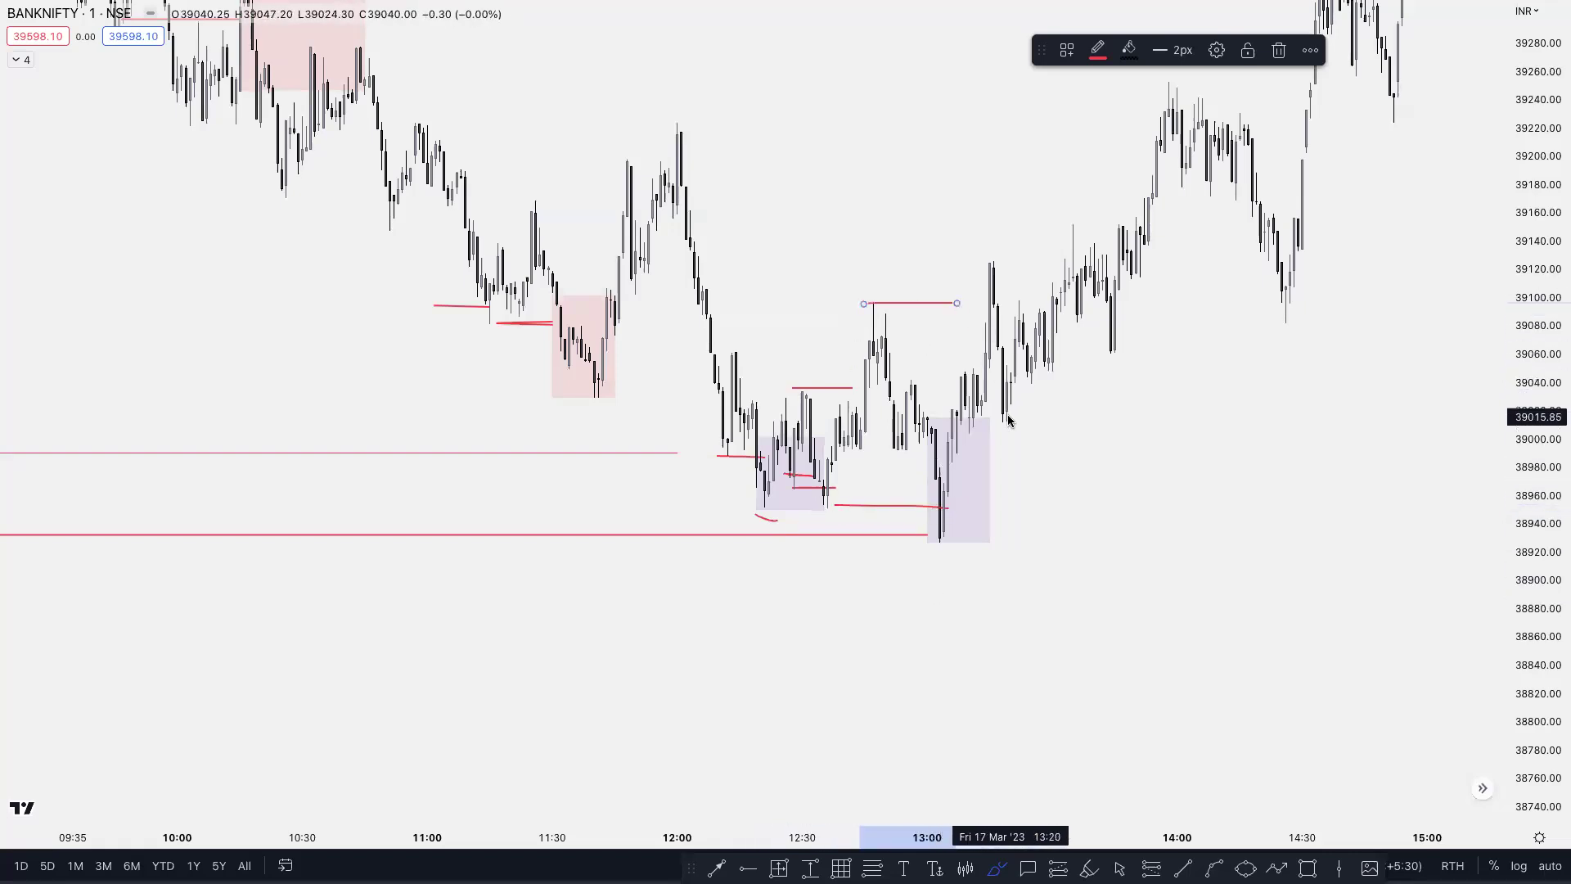
{"action": "left_click_drag", "start_coordinate": [968, 370], "coordinate": [1007, 370]}
{"action": "left_click_drag", "start_coordinate": [968, 423], "coordinate": [1019, 420]}
{"action": "left_click_drag", "start_coordinate": [939, 464], "coordinate": [1060, 462]}
{"action": "left_click_drag", "start_coordinate": [940, 523], "coordinate": [1015, 528]}
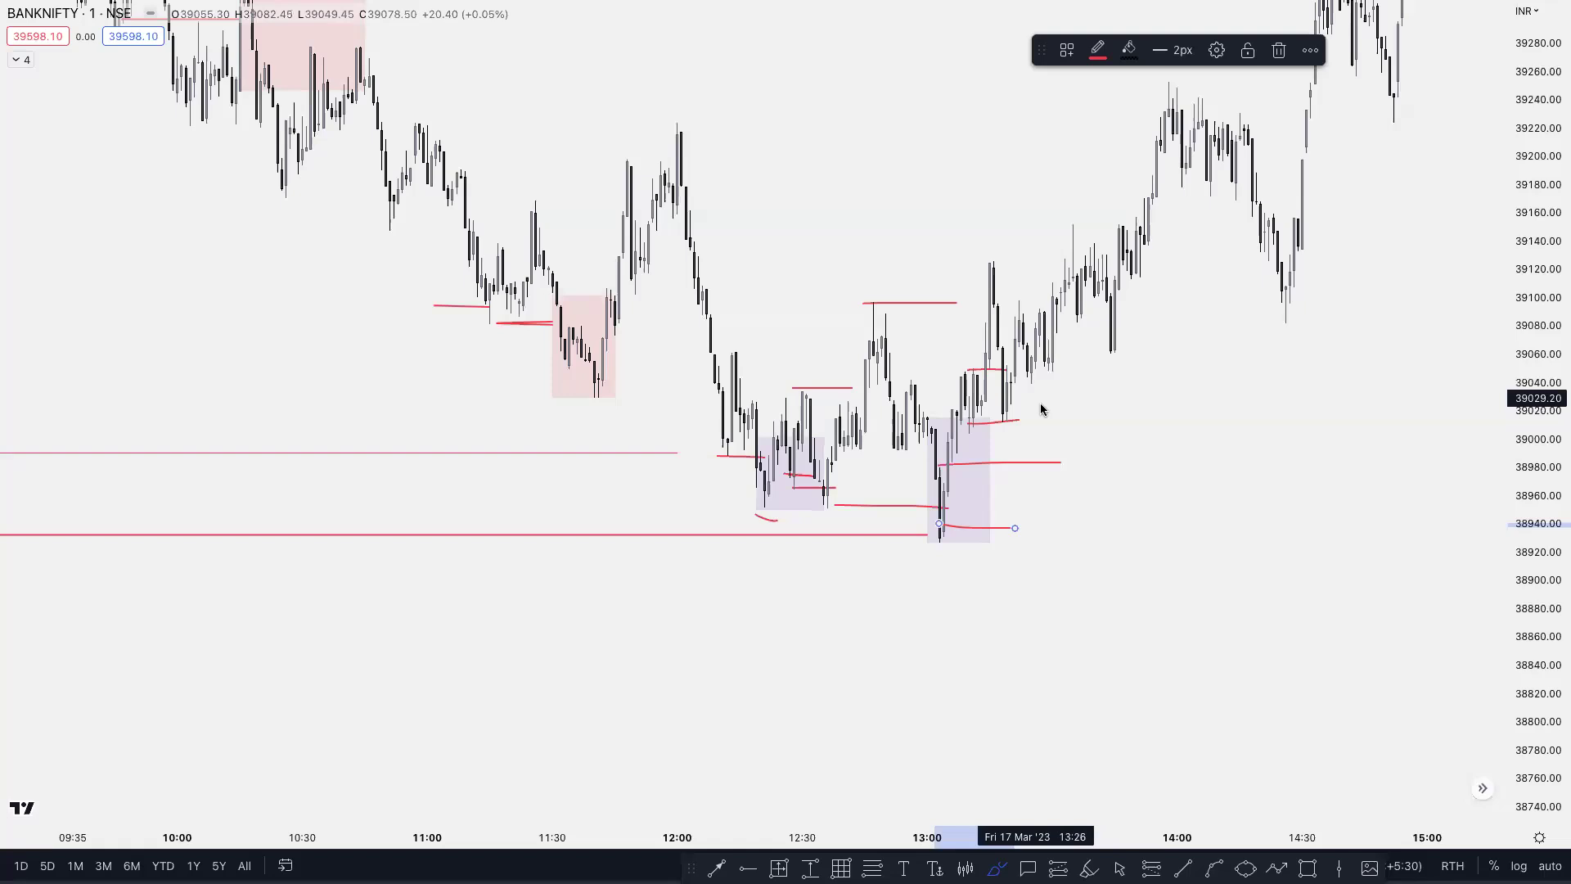
{"action": "scroll", "coordinate": [1064, 408], "scroll_direction": "up", "scroll_amount": 1}
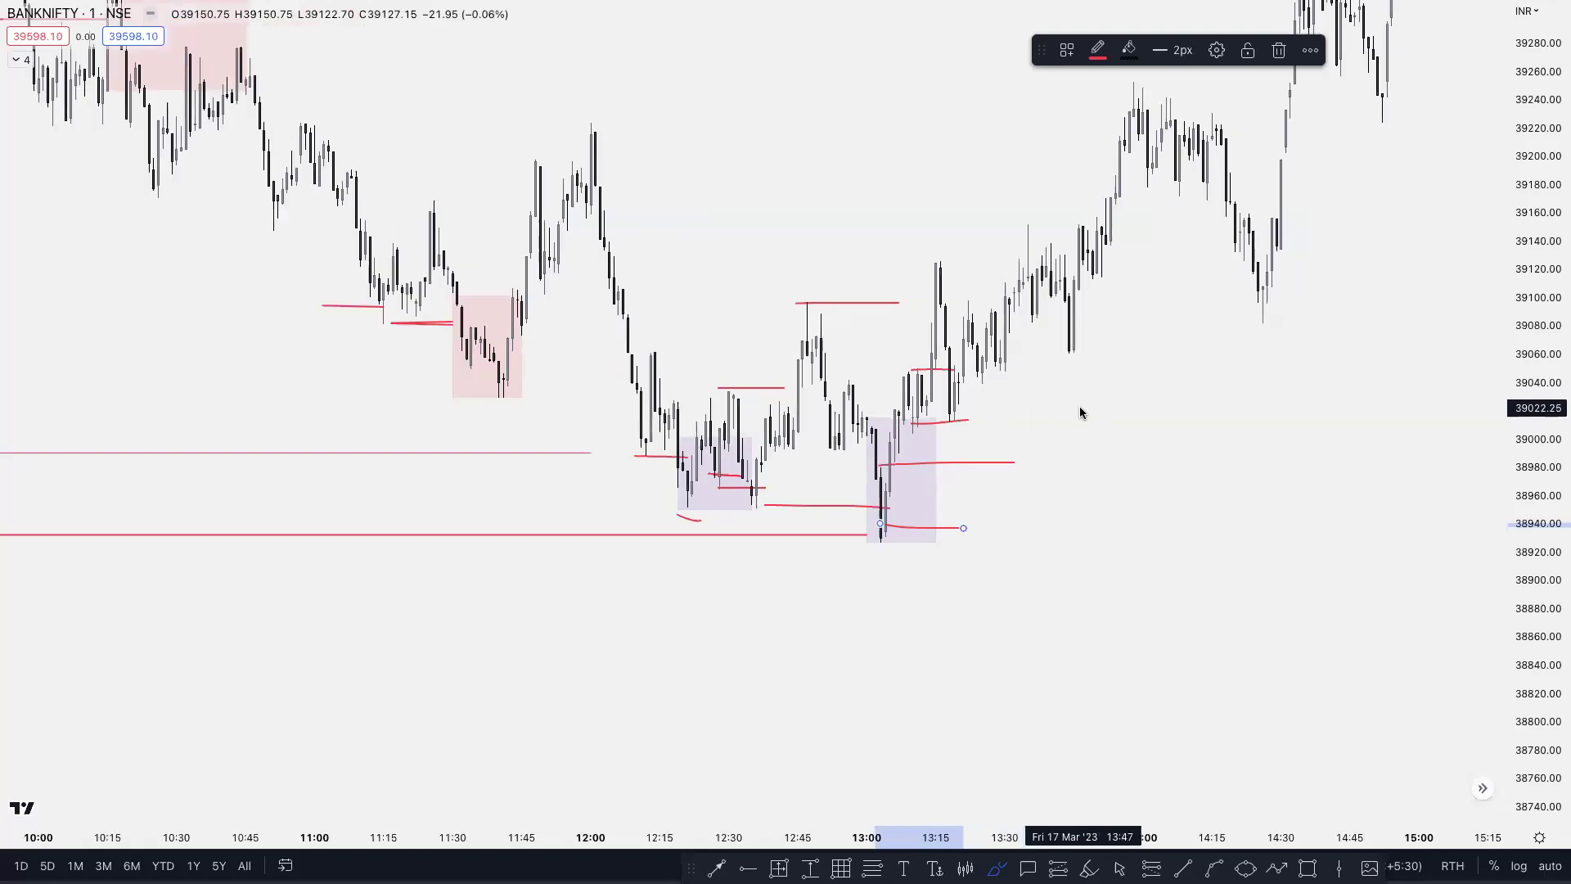
{"action": "scroll", "coordinate": [1080, 412], "scroll_direction": "up", "scroll_amount": 1}
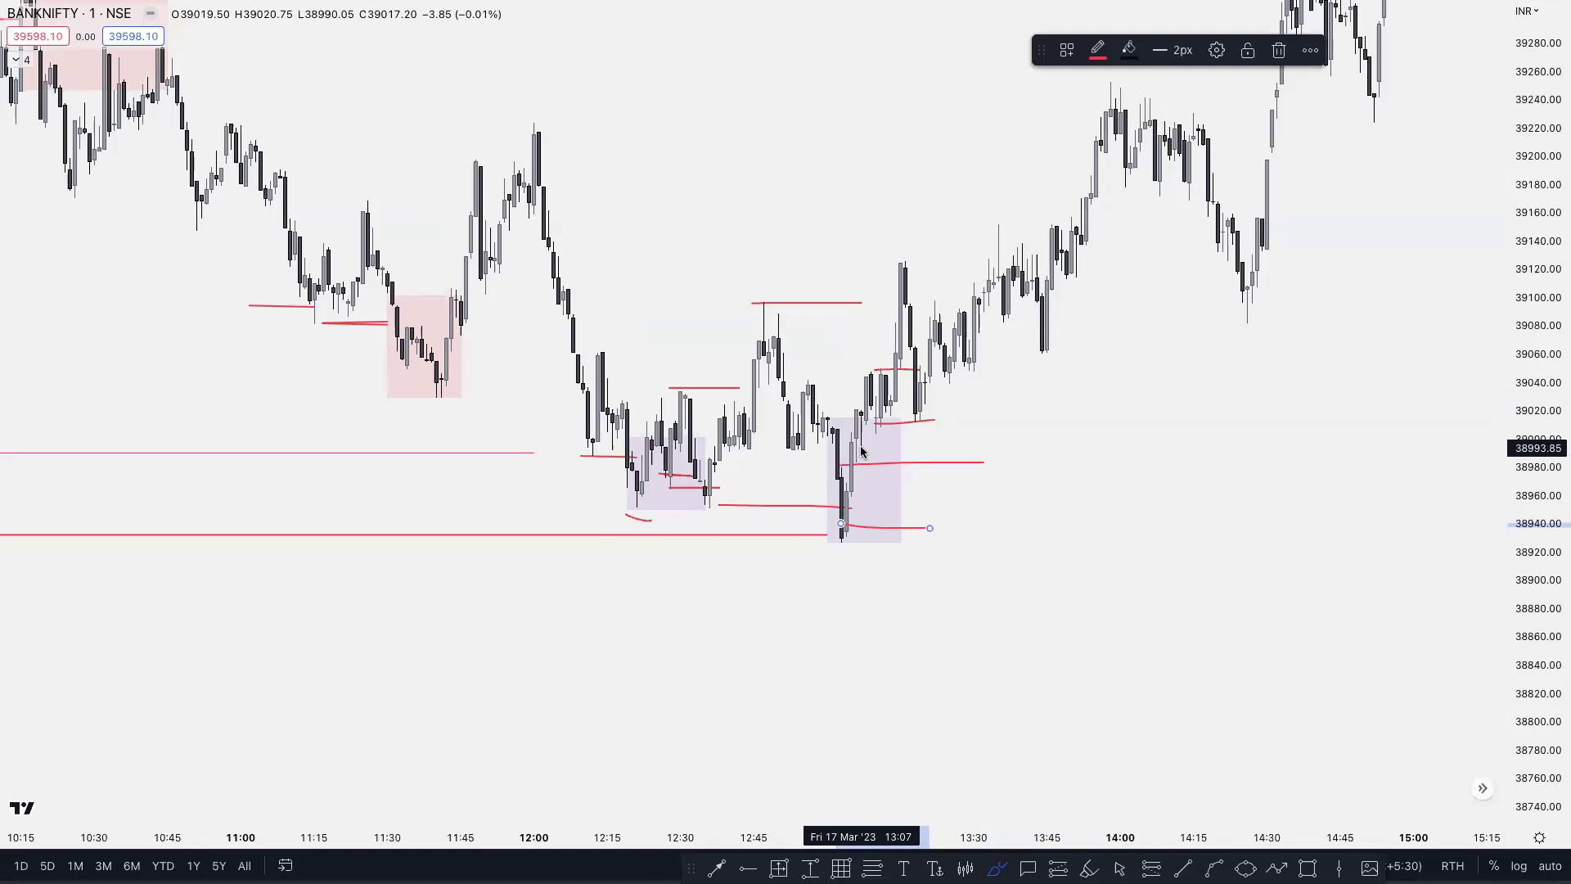
{"action": "key", "text": "Escape"}
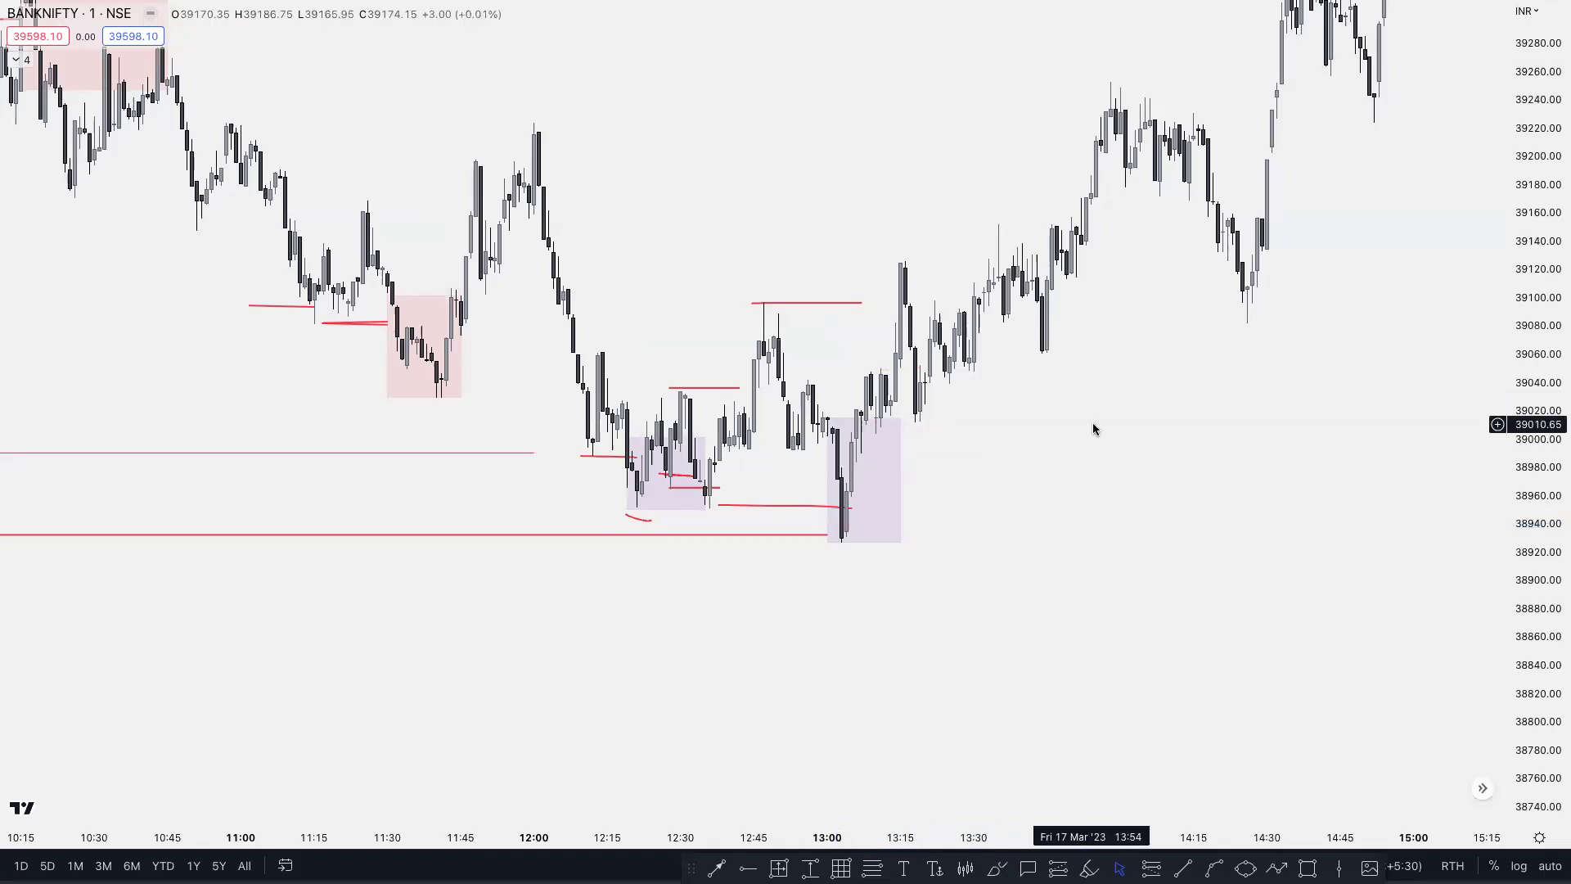
{"action": "key", "text": "super+z"}
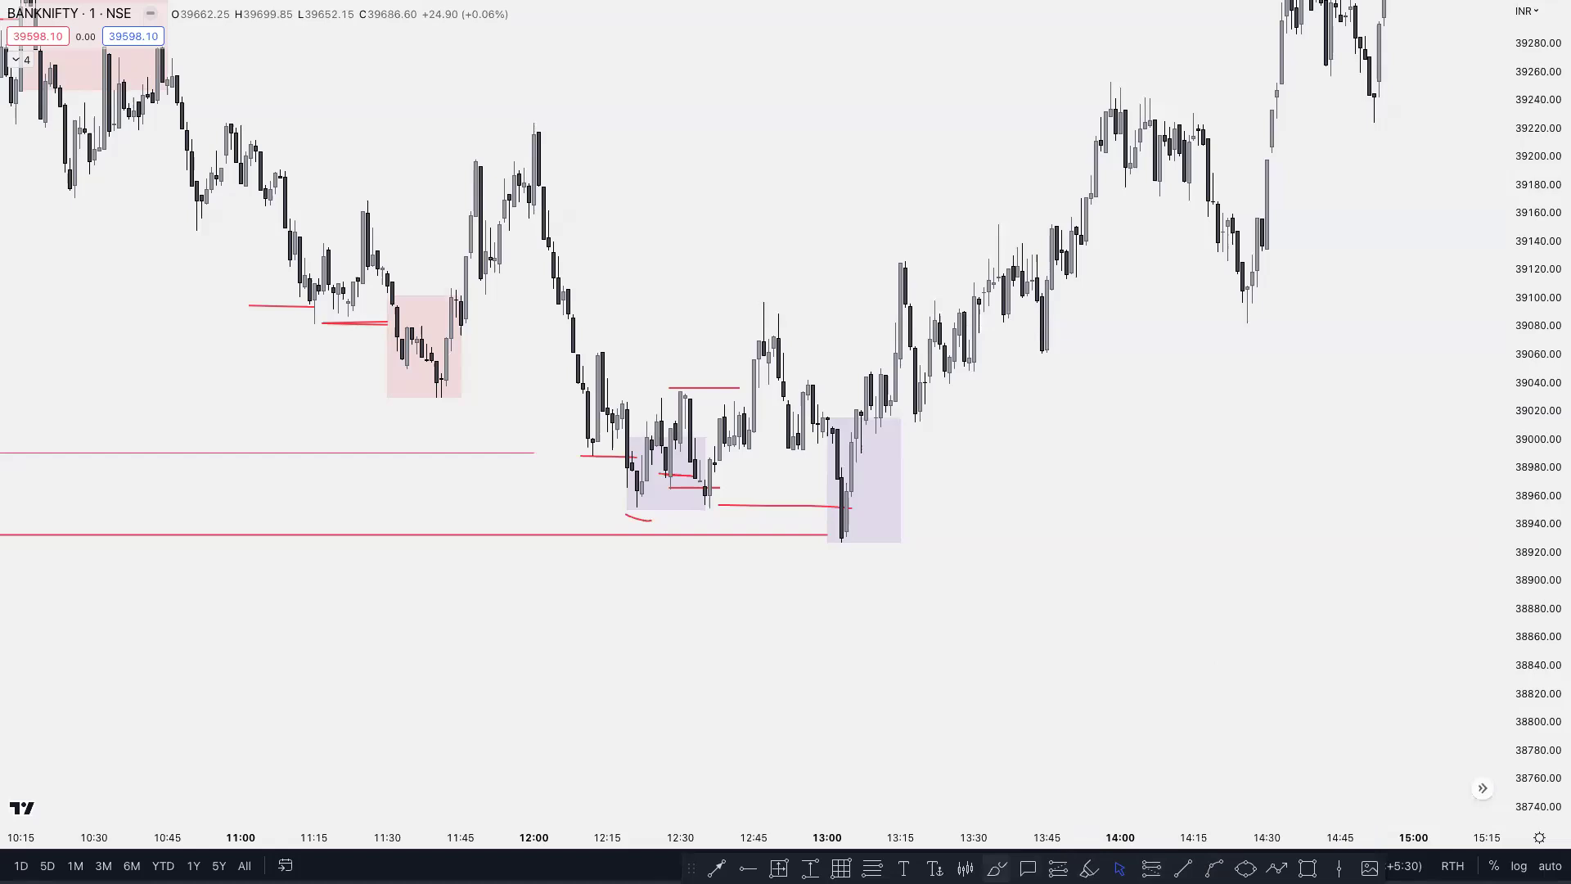
Brush trial red lines at about 39048, 39010 and 38983 around the 13:03 to 13:20 rally, and remove them
{"action": "left_click", "coordinate": [997, 867]}
{"action": "left_click_drag", "start_coordinate": [880, 371], "coordinate": [915, 371]}
{"action": "left_click_drag", "start_coordinate": [876, 425], "coordinate": [930, 426]}
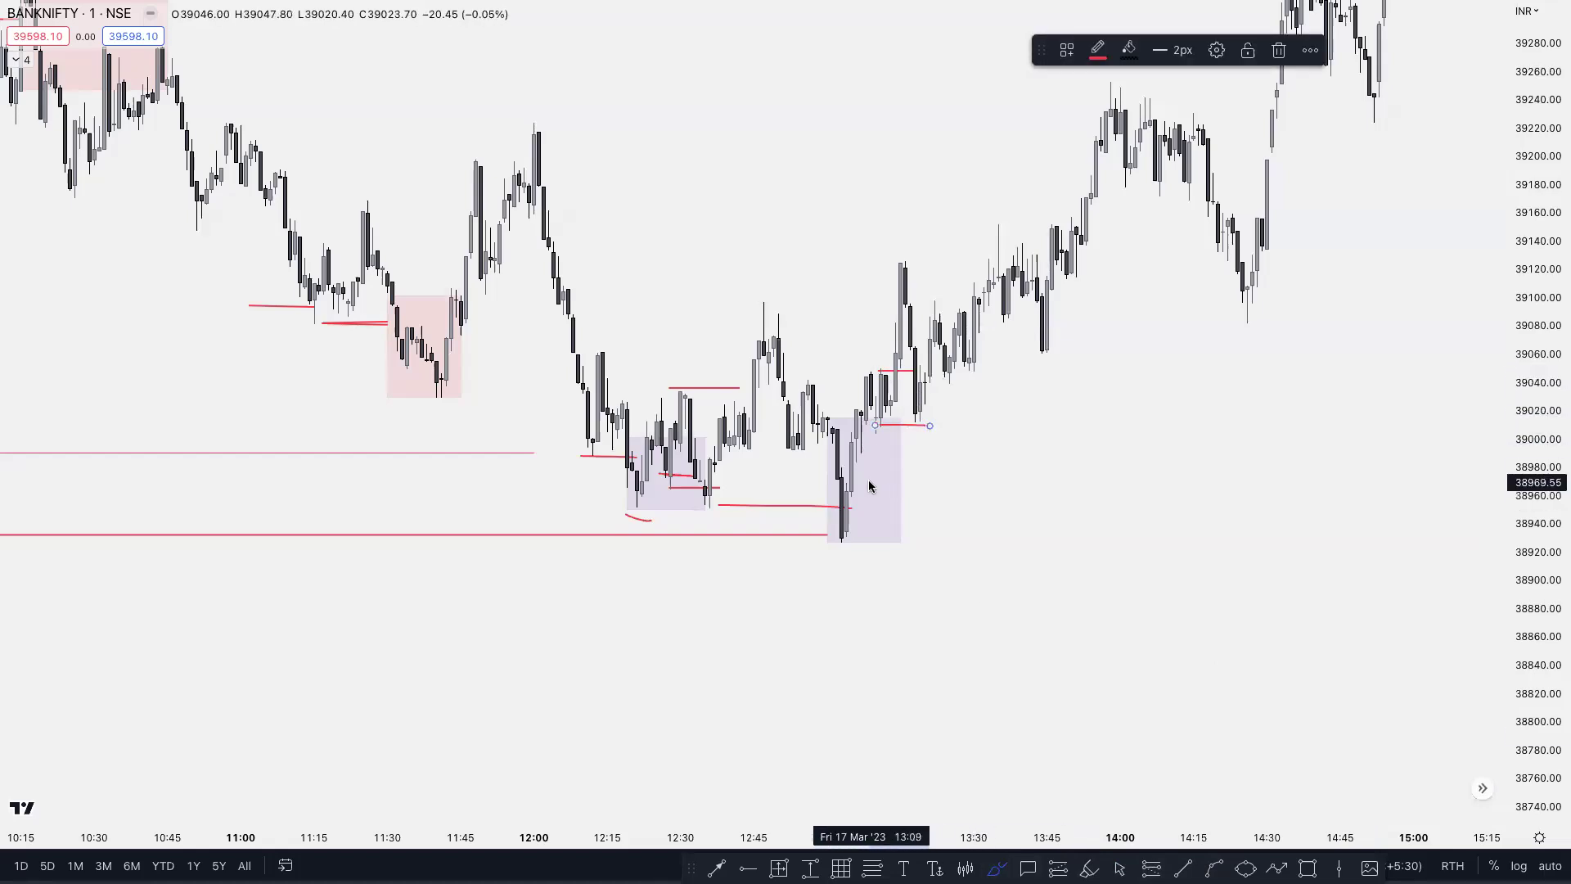
{"action": "left_click_drag", "start_coordinate": [840, 463], "coordinate": [915, 462]}
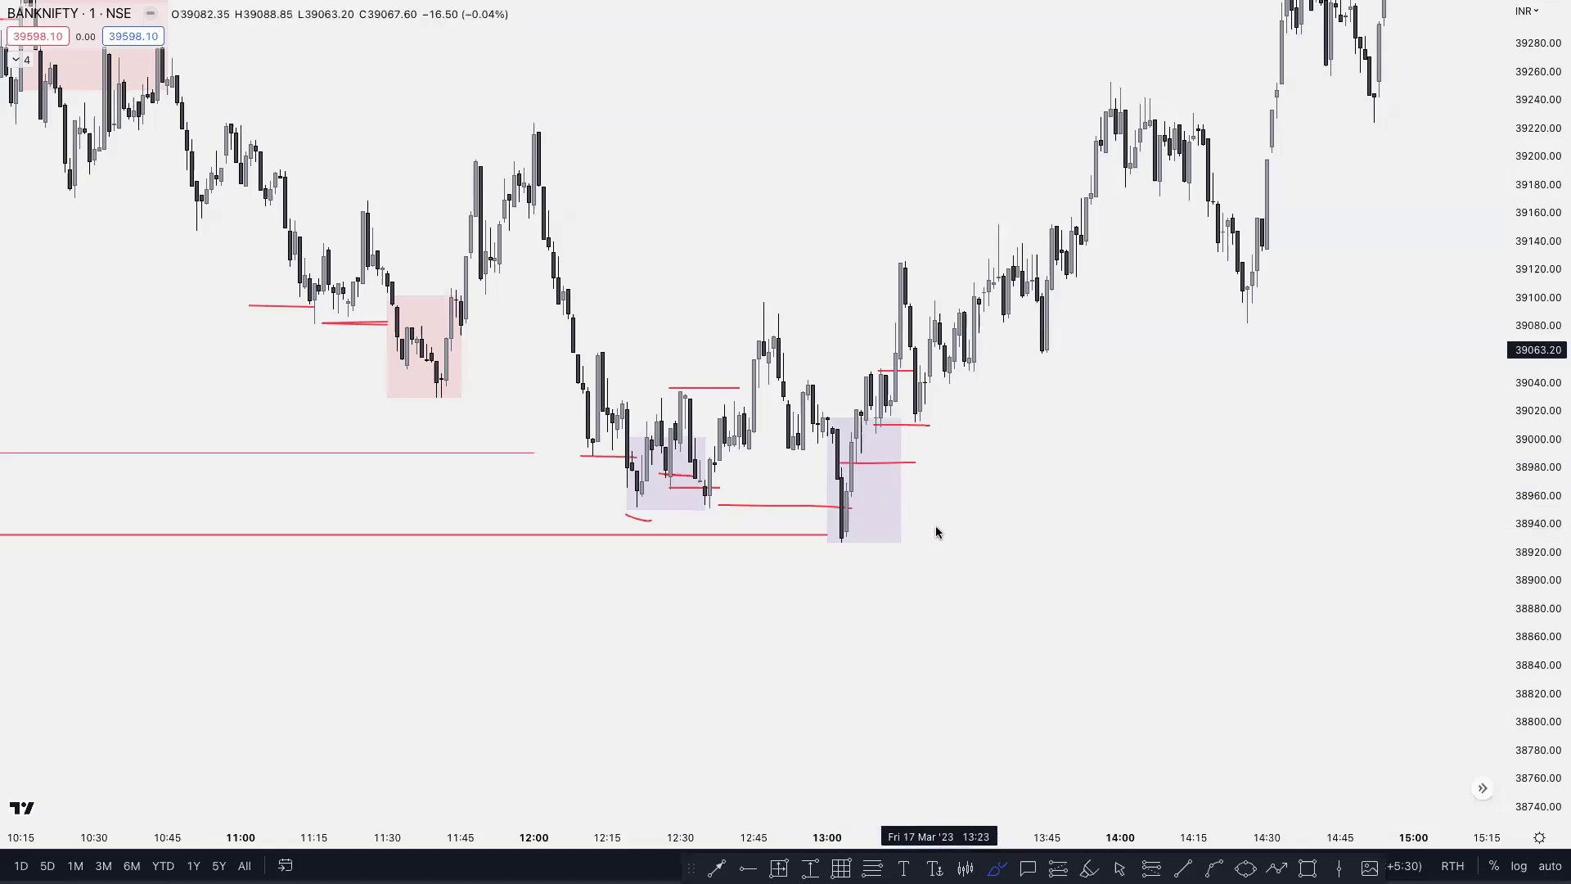
{"action": "type", "text": "z"}
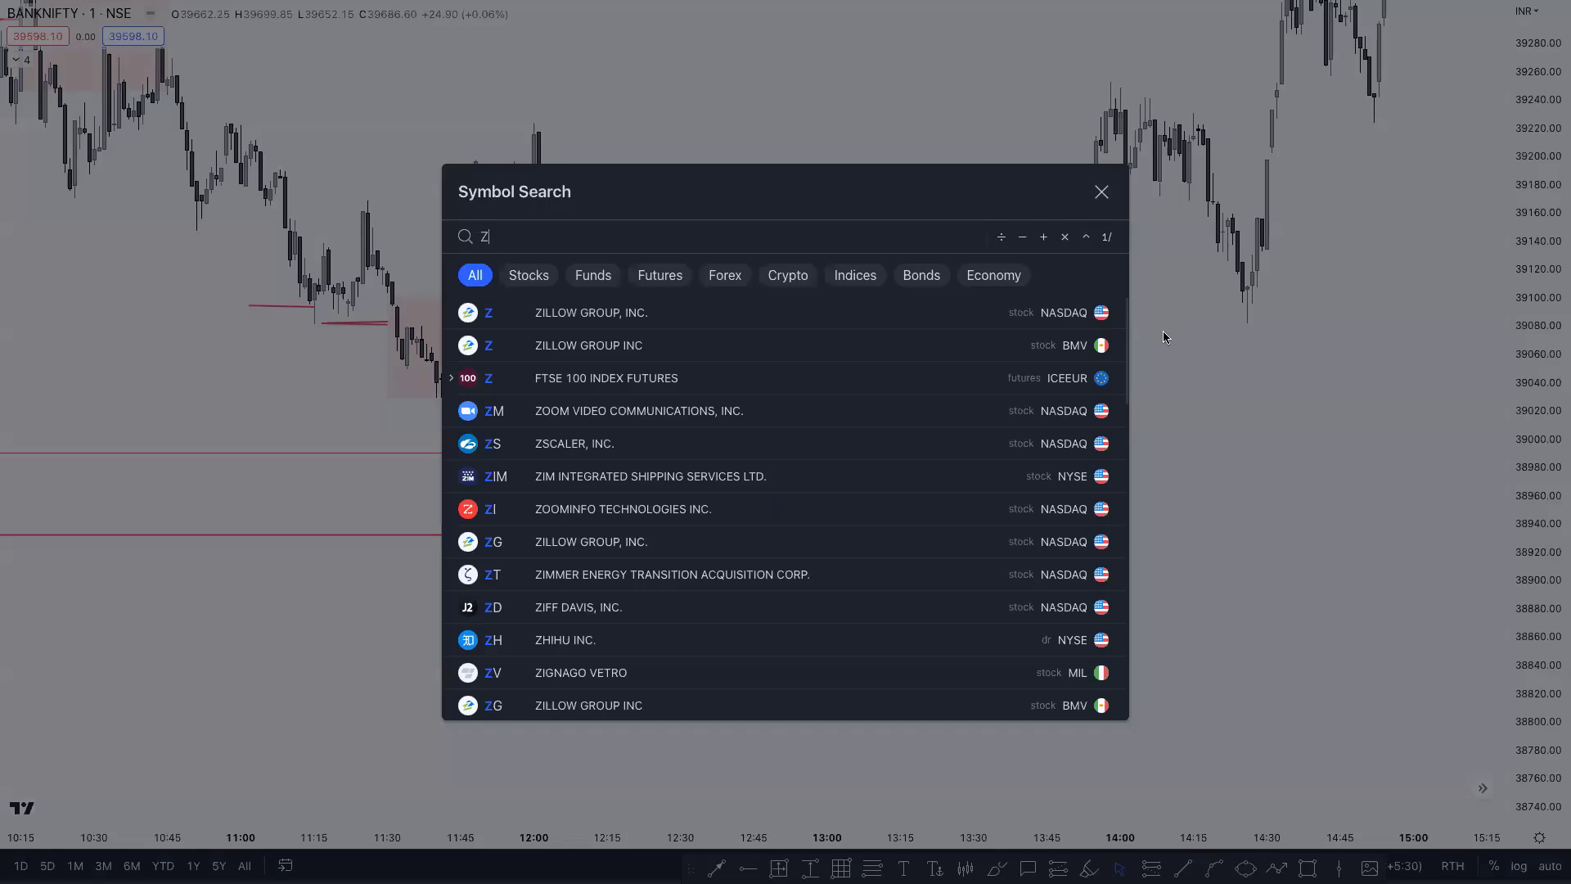
{"action": "left_click", "coordinate": [1102, 192]}
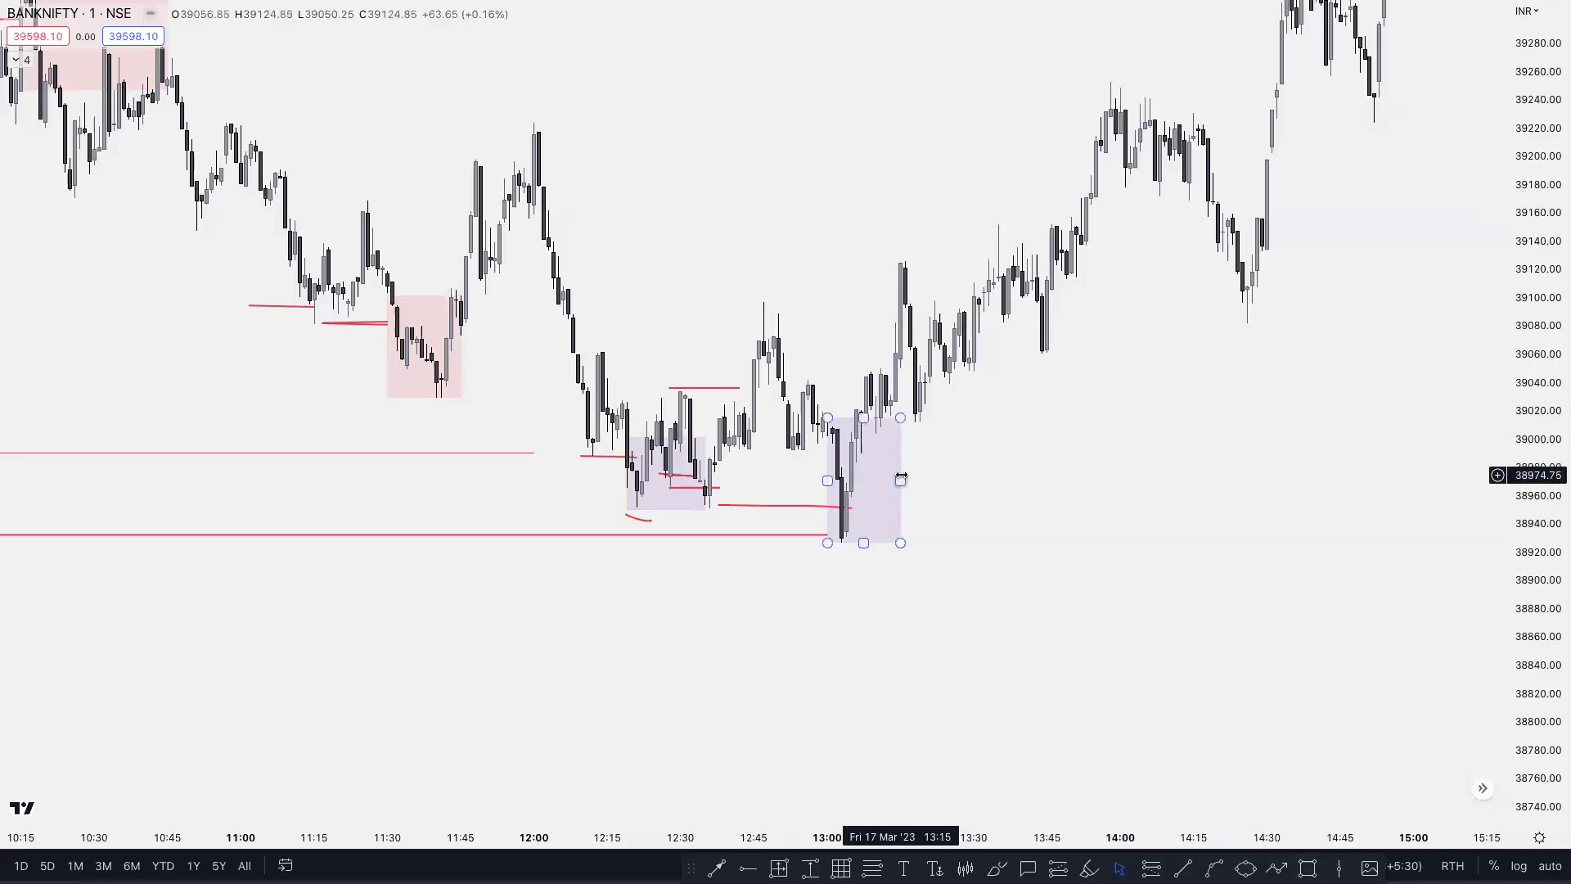
Shorten the 13:00 purple rectangle to end at about 13:07, and add a rectangle from 39050.60 to 39011.25 spanning about 13:11 to 13:19
{"action": "left_click_drag", "start_coordinate": [901, 469], "coordinate": [861, 471]}
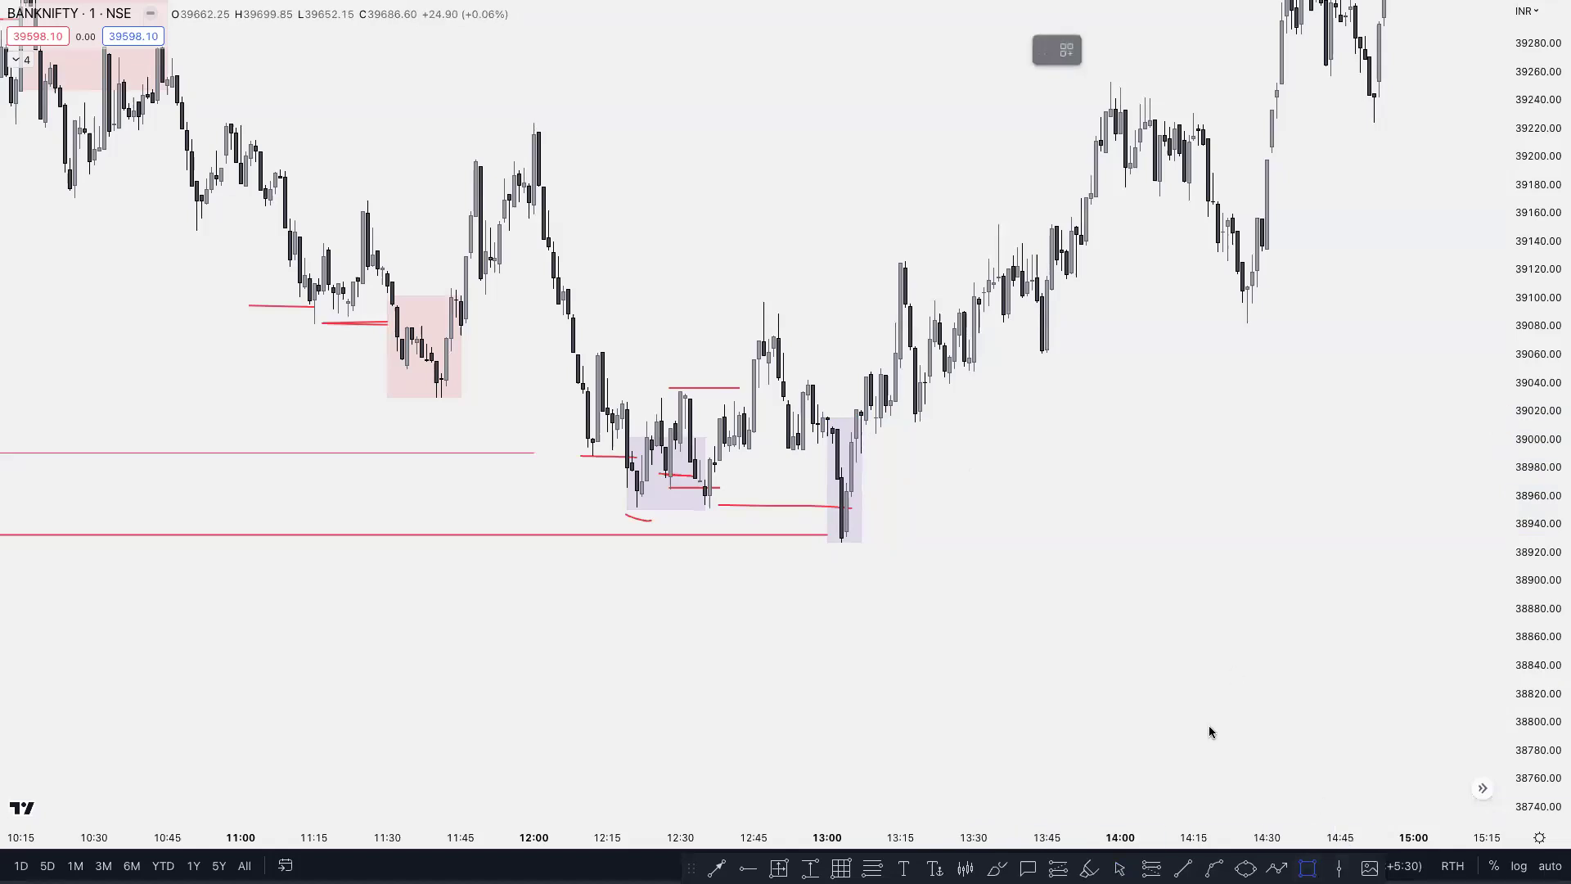
{"action": "left_click_drag", "start_coordinate": [883, 377], "coordinate": [923, 423]}
{"action": "left_click", "coordinate": [1084, 440]}
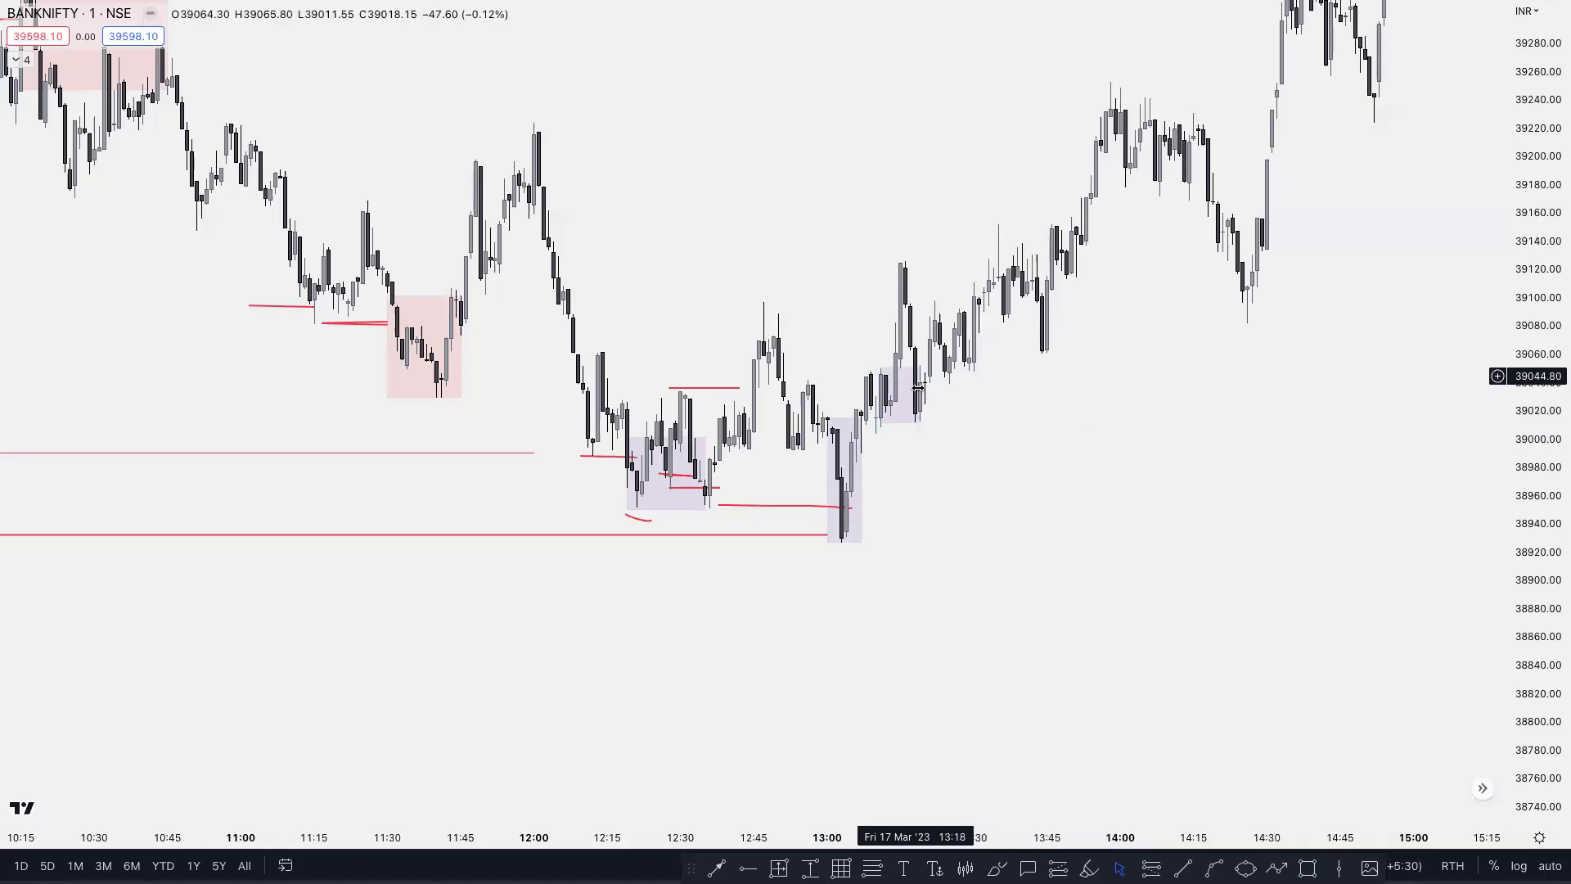
Add a rectangle from 38978.80 to 38930.75 spanning 13:03 to 13:50, and change its fill to black
{"action": "left_click", "coordinate": [1307, 867]}
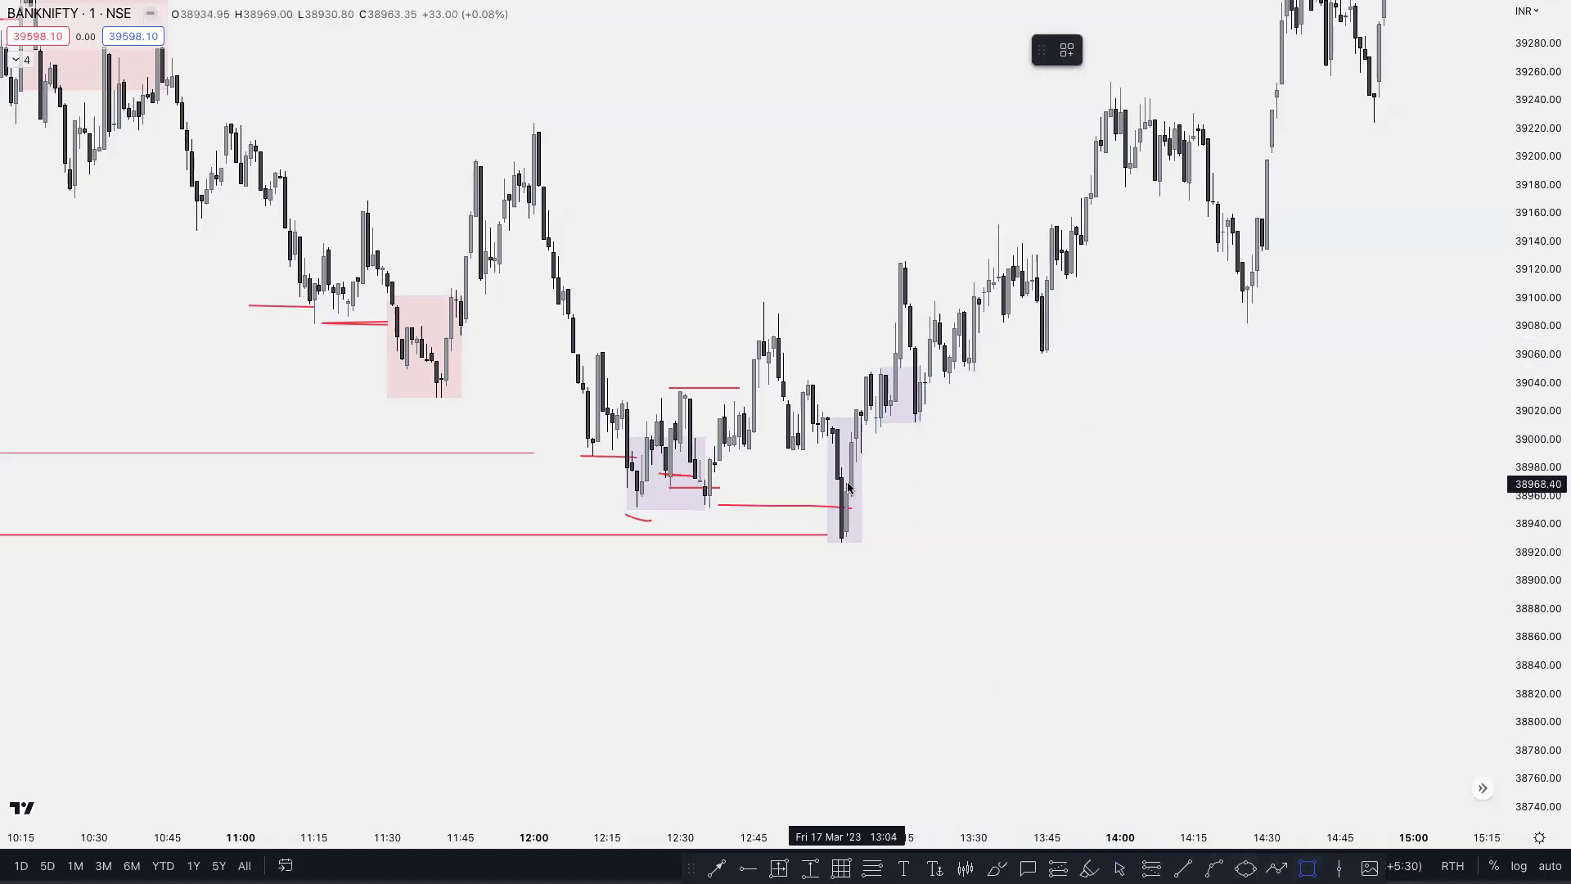
{"action": "mouse_move", "coordinate": [841, 470]}
{"action": "left_mouse_down"}
{"action": "mouse_move", "coordinate": [1070, 502]}
{"action": "mouse_move", "coordinate": [1071, 537]}
{"action": "left_mouse_up"}
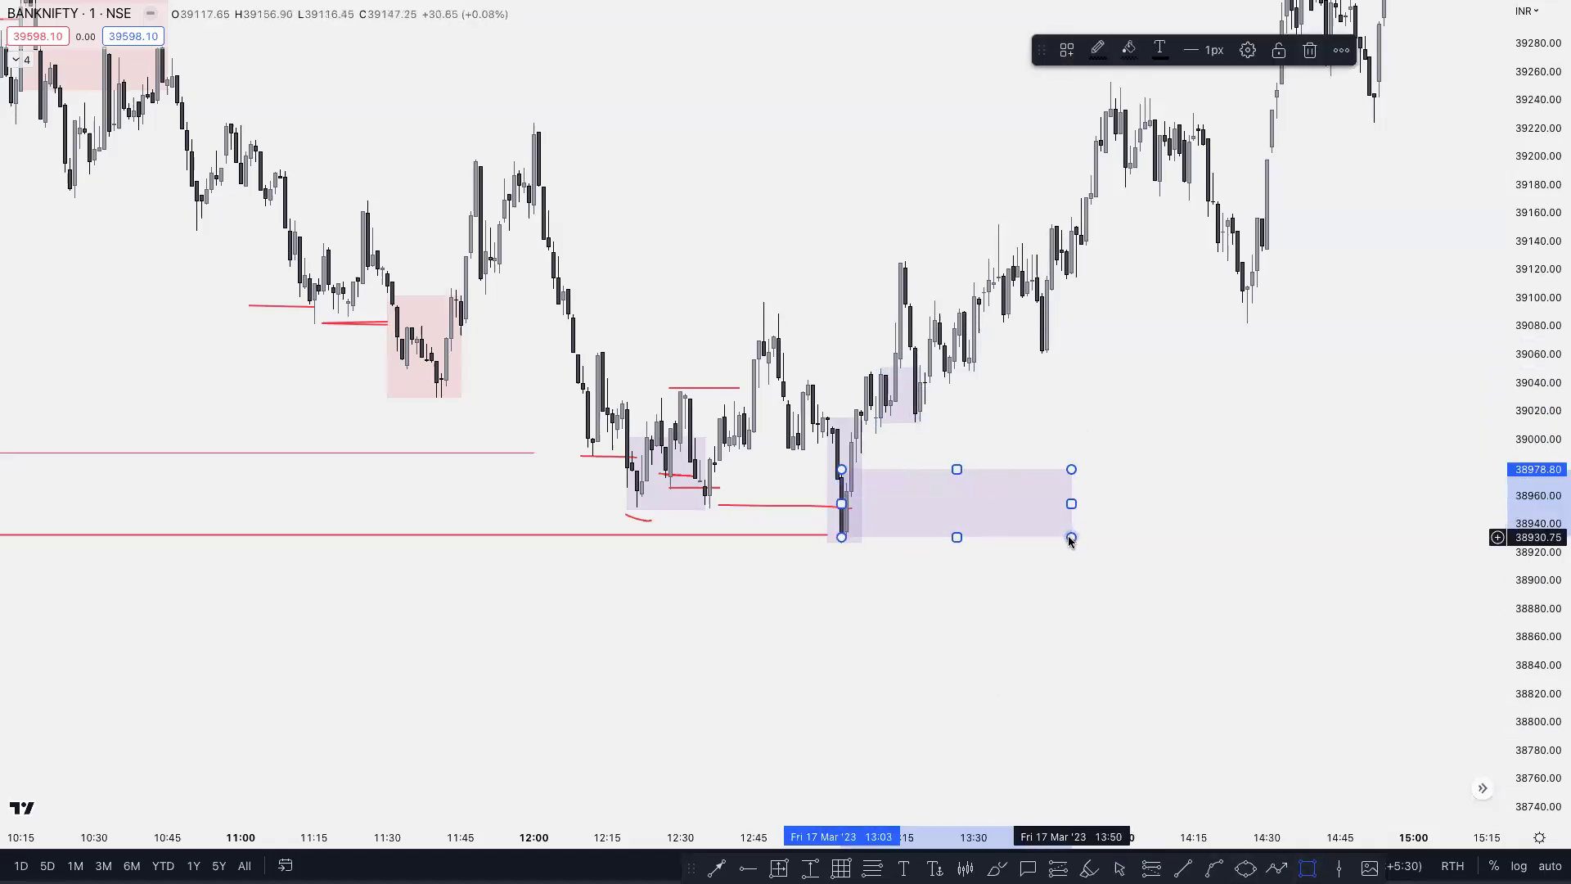
{"action": "left_click", "coordinate": [1127, 51]}
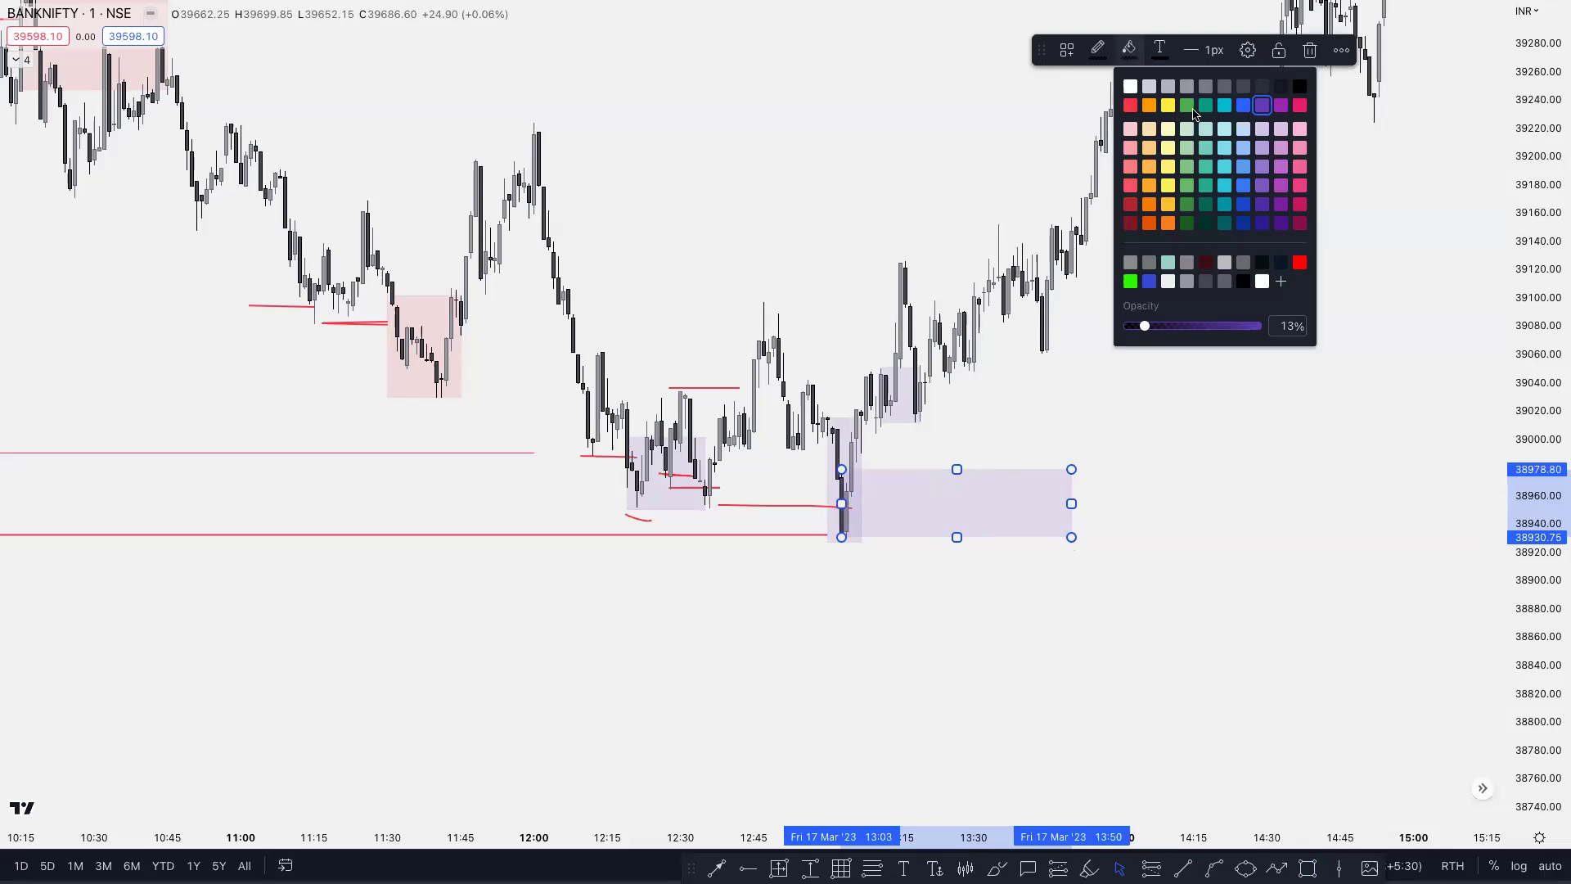
{"action": "left_click", "coordinate": [1299, 87]}
Change the fill of the small purple rectangle spanning about 13:11 to 13:19 to black
{"action": "left_click", "coordinate": [900, 385]}
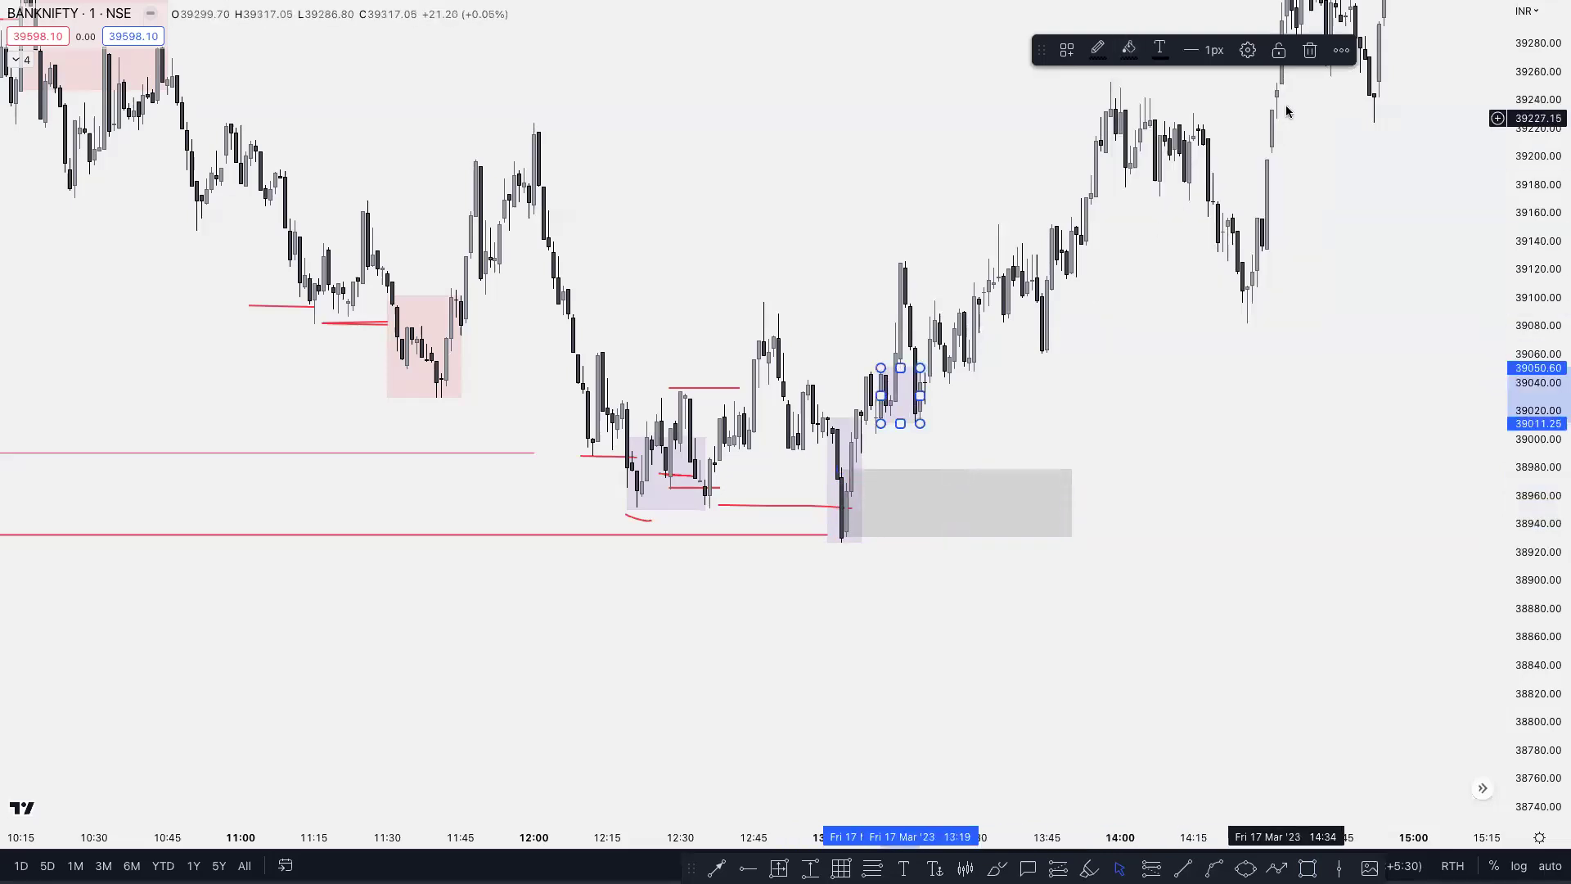
{"action": "left_click", "coordinate": [1137, 54]}
{"action": "left_click", "coordinate": [1300, 87]}
{"action": "left_click", "coordinate": [1234, 385]}
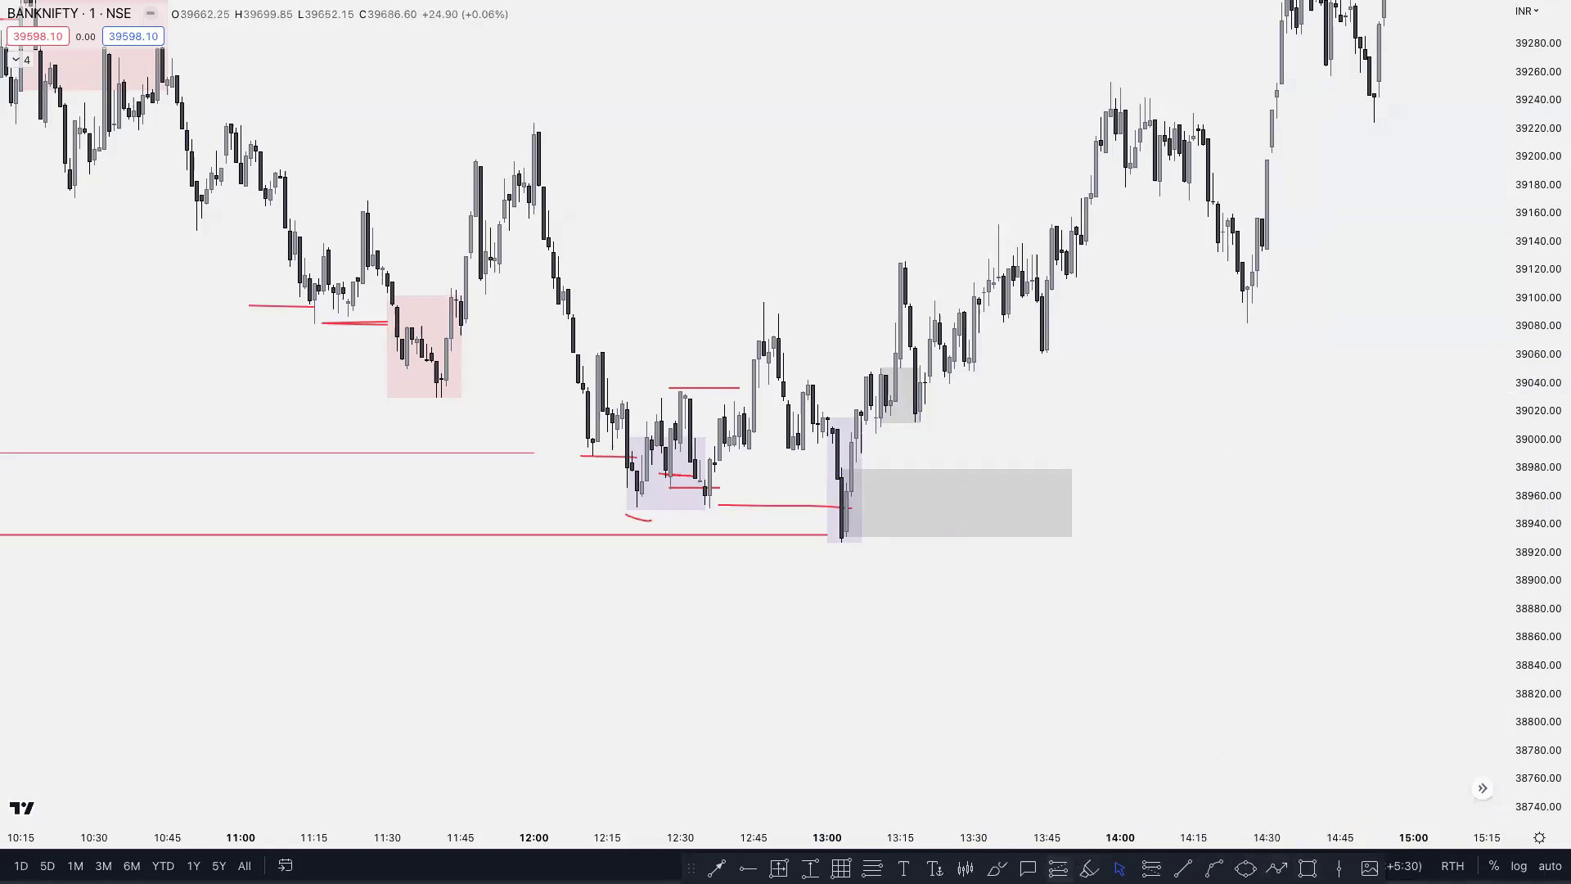
Brush trial red lines at about 39065 and 39011 beside the 13:18 candle, and undo them
{"action": "left_click", "coordinate": [997, 867]}
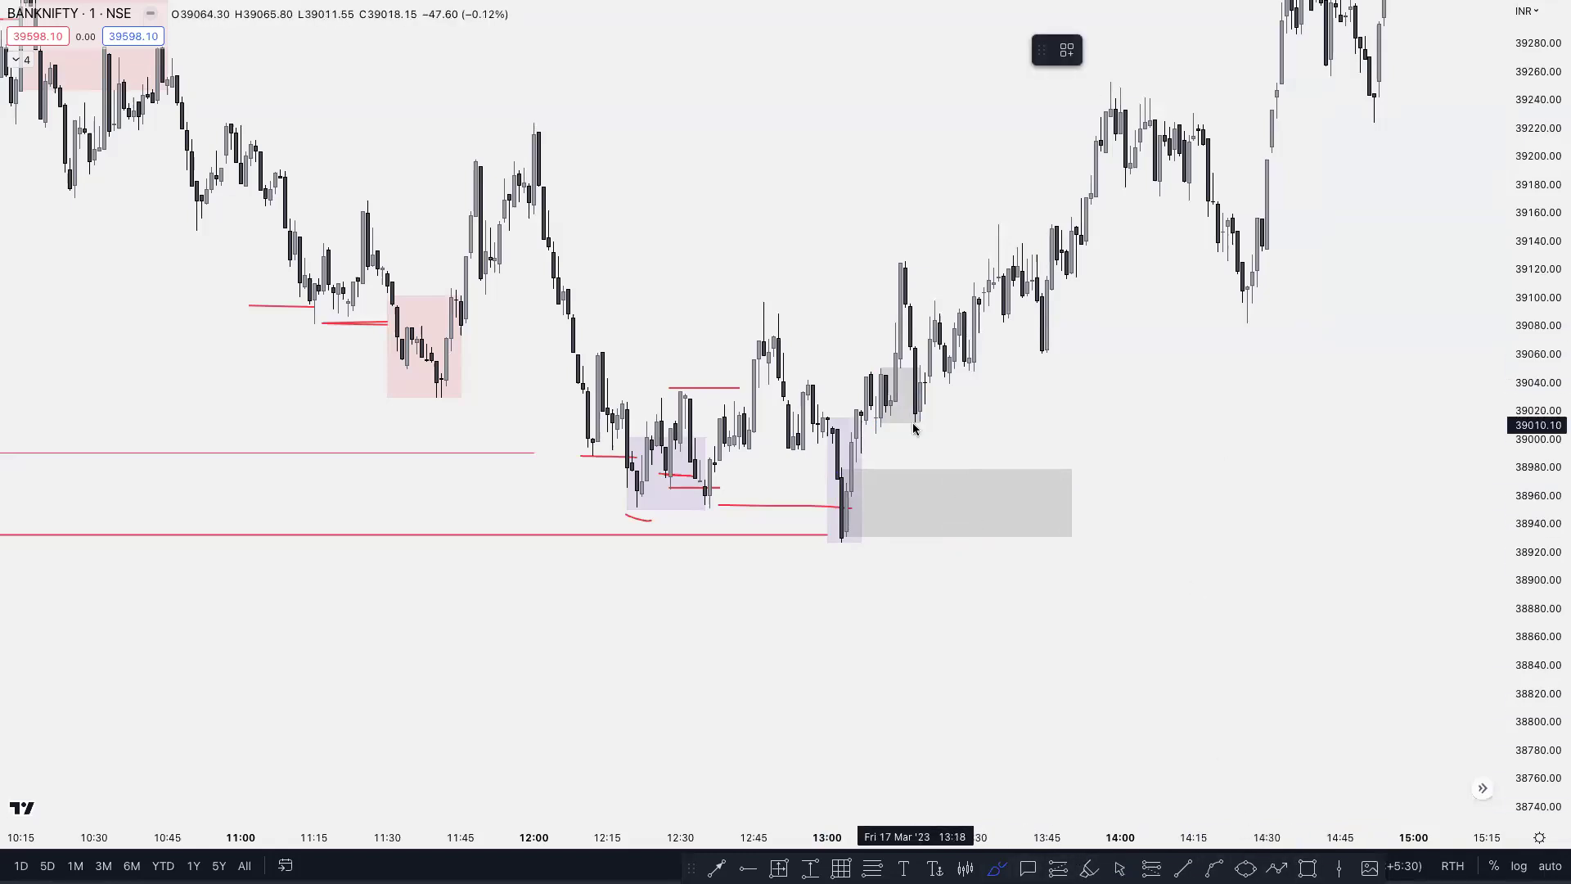
{"action": "left_click_drag", "start_coordinate": [914, 346], "coordinate": [940, 346]}
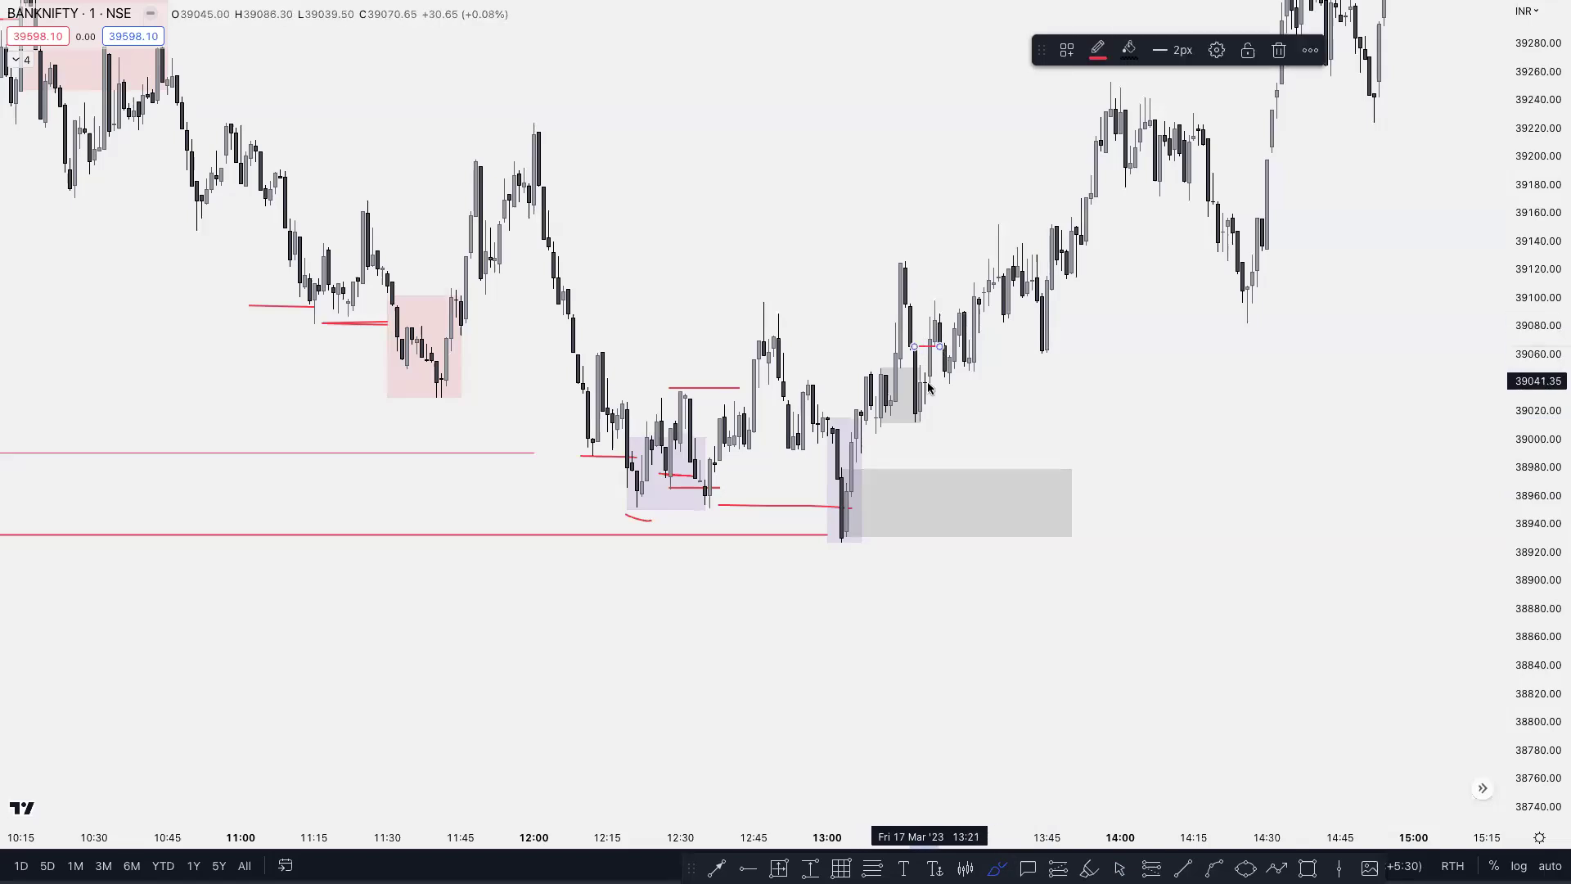
{"action": "left_click_drag", "start_coordinate": [914, 422], "coordinate": [930, 422]}
{"action": "key", "text": "ctrl+z"}
{"action": "key", "text": "ctrl+z"}
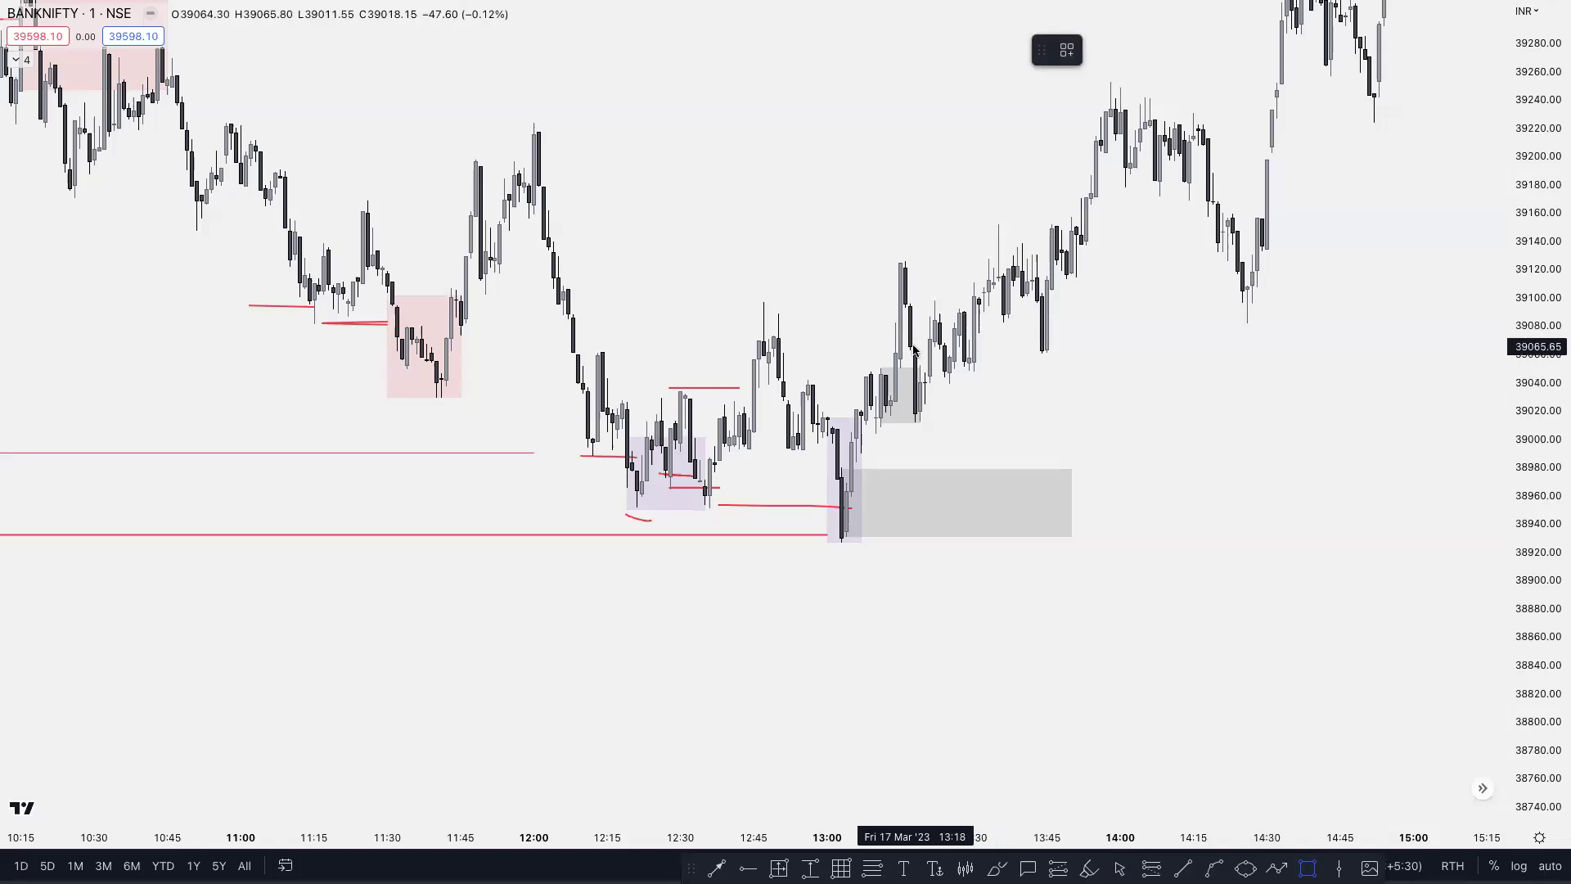
Add a rectangle from 39065.75 to about 39011.80 ending at 13:26, and place a long position at 13:24 with entry 39064.50 and stop 39011.25
{"action": "left_click_drag", "start_coordinate": [910, 347], "coordinate": [955, 415]}
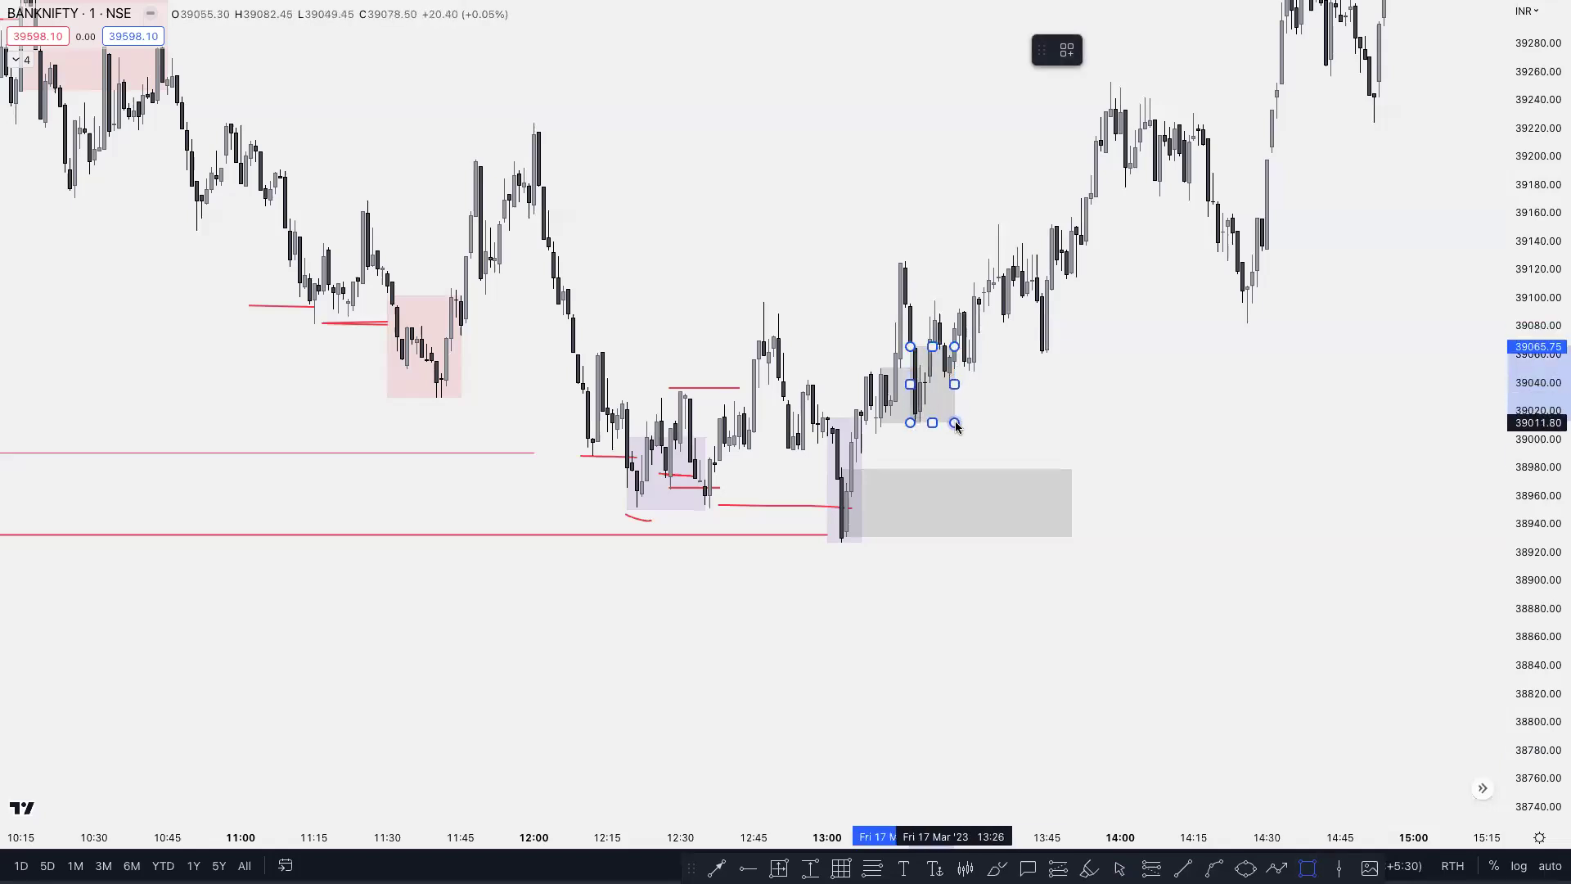
{"action": "left_click", "coordinate": [1120, 415]}
{"action": "left_click", "coordinate": [1058, 867]}
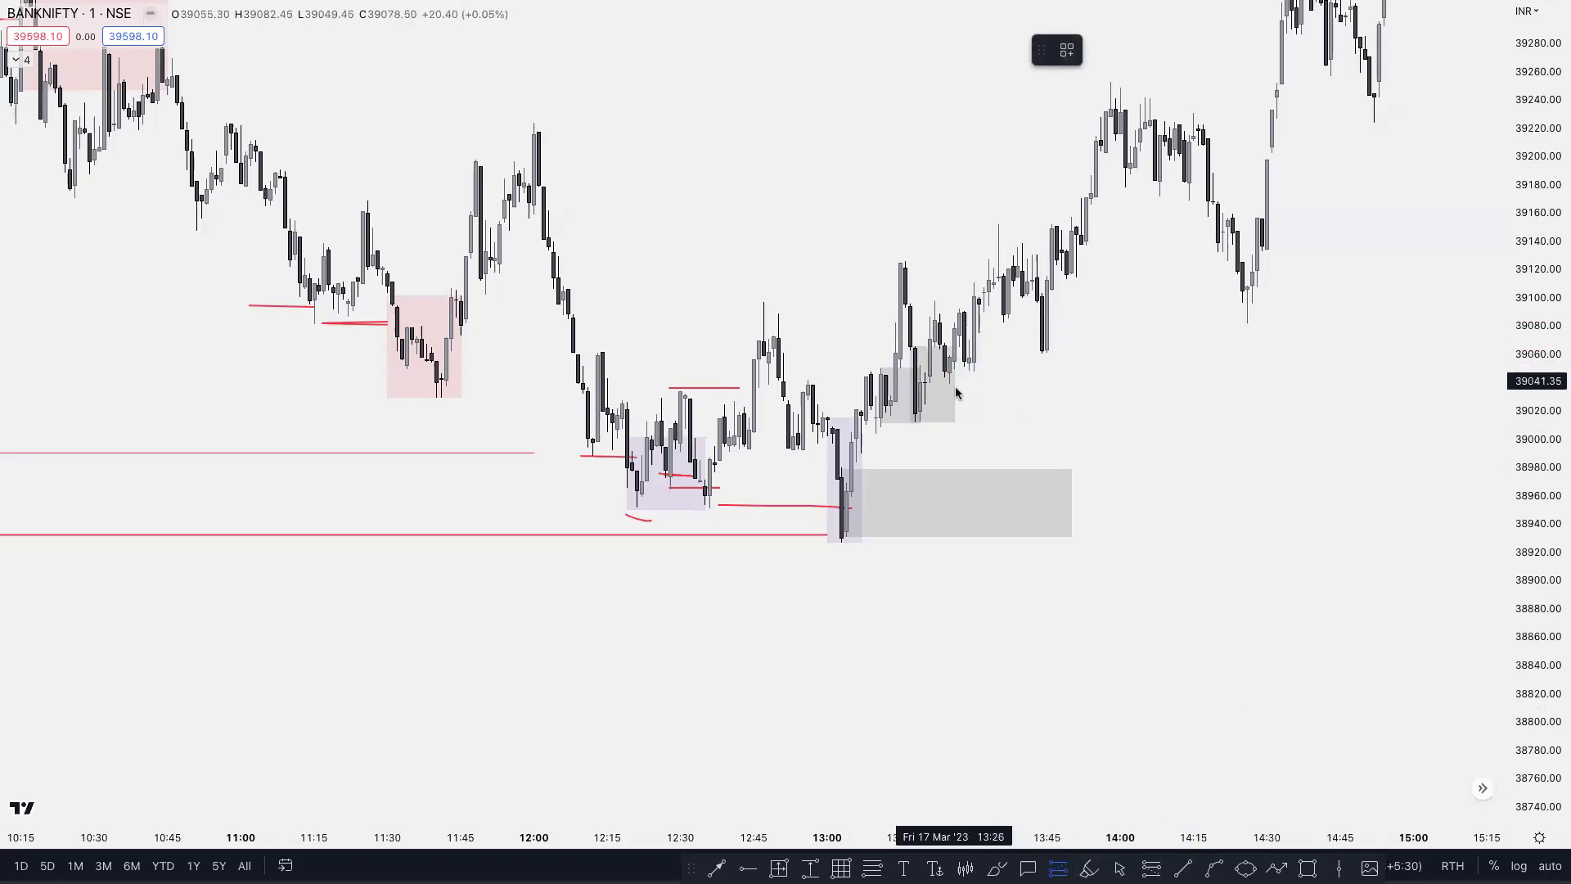
{"action": "left_click", "coordinate": [944, 348]}
{"action": "left_click_drag", "start_coordinate": [944, 558], "coordinate": [944, 423]}
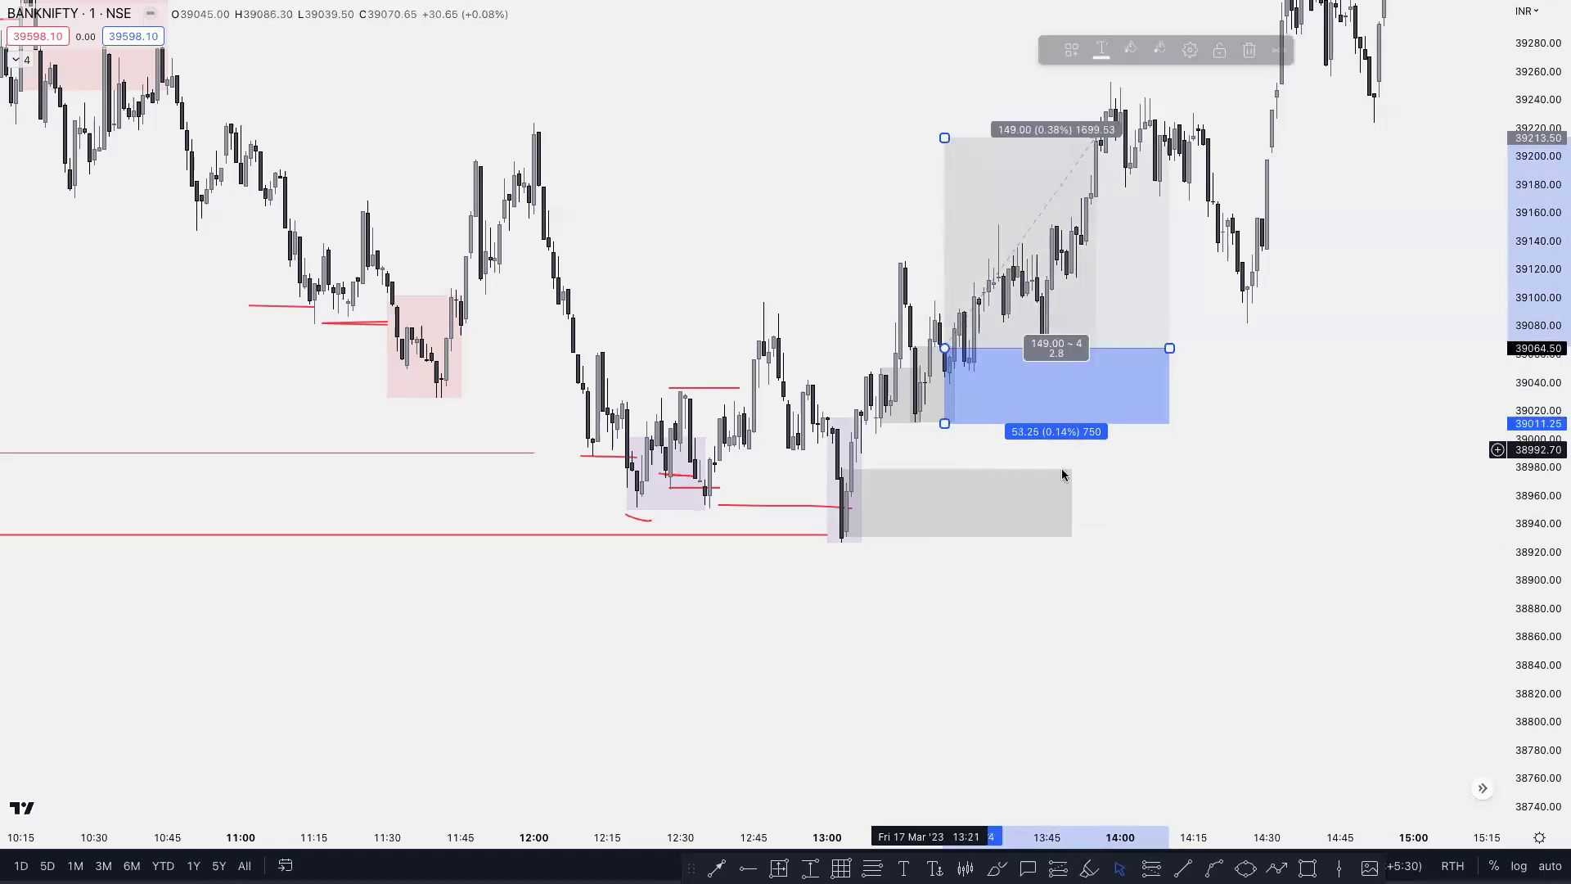
Extend the long position's profit target up to 39598.50, the opening high of 17 March
{"action": "left_click_drag", "start_coordinate": [1258, 439], "coordinate": [1204, 702]}
{"action": "left_click_drag", "start_coordinate": [891, 401], "coordinate": [891, 174]}
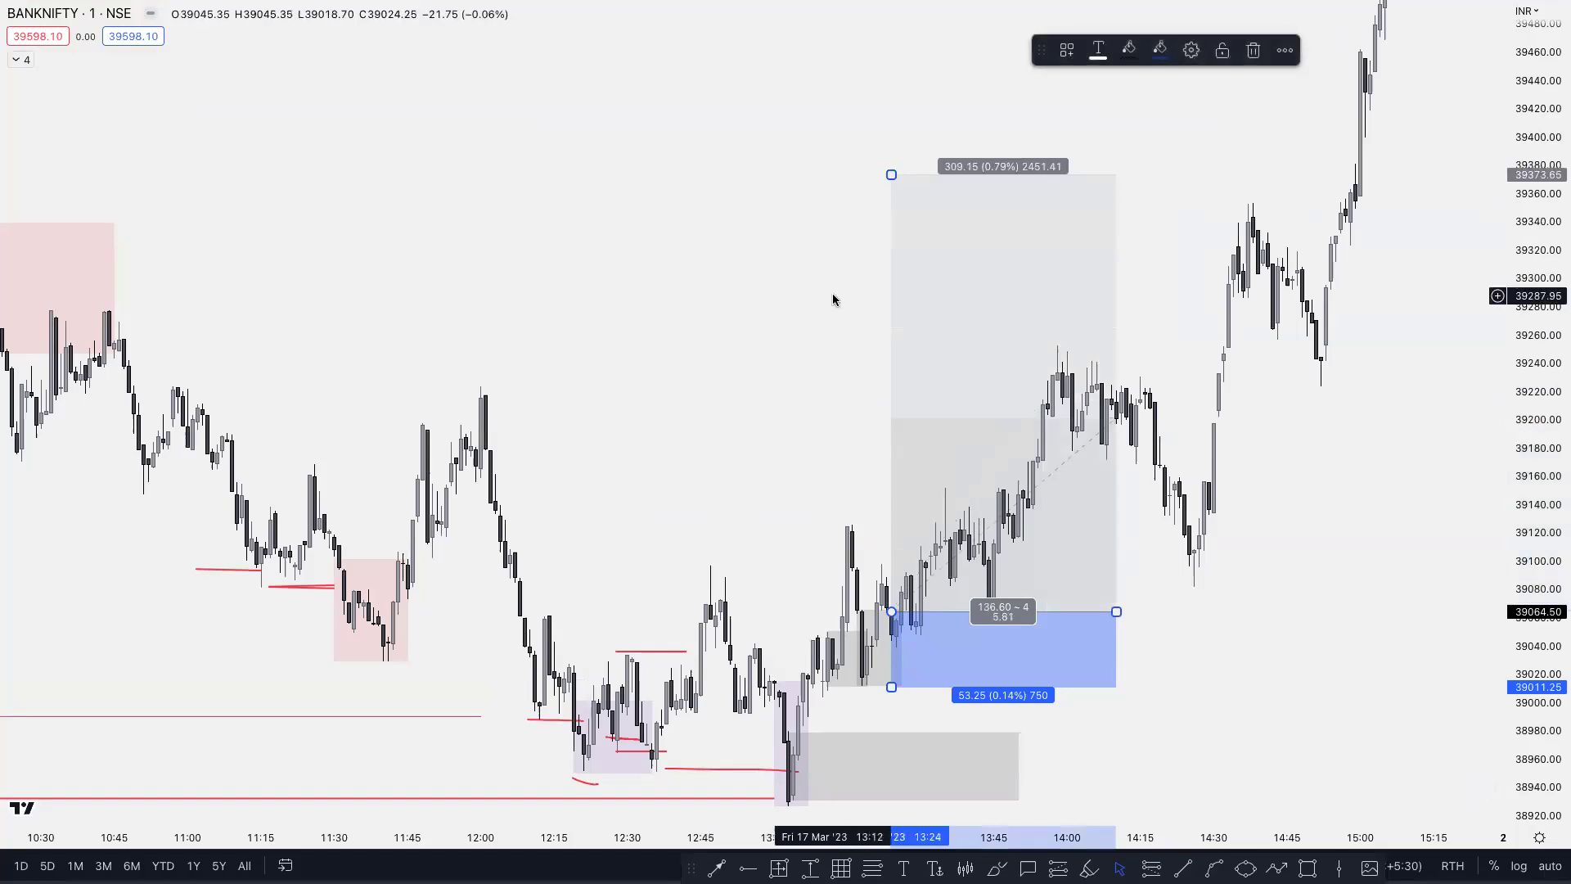
{"action": "scroll", "coordinate": [833, 300], "scroll_direction": "down", "scroll_amount": 8}
{"action": "left_click_drag", "start_coordinate": [1520, 219], "coordinate": [1520, 622]}
{"action": "left_click_drag", "start_coordinate": [1176, 400], "coordinate": [1112, 435]}
{"action": "mouse_move", "coordinate": [1218, 335]}
{"action": "left_mouse_down"}
{"action": "mouse_move", "coordinate": [915, 250]}
{"action": "mouse_move", "coordinate": [775, 185]}
{"action": "left_mouse_up"}
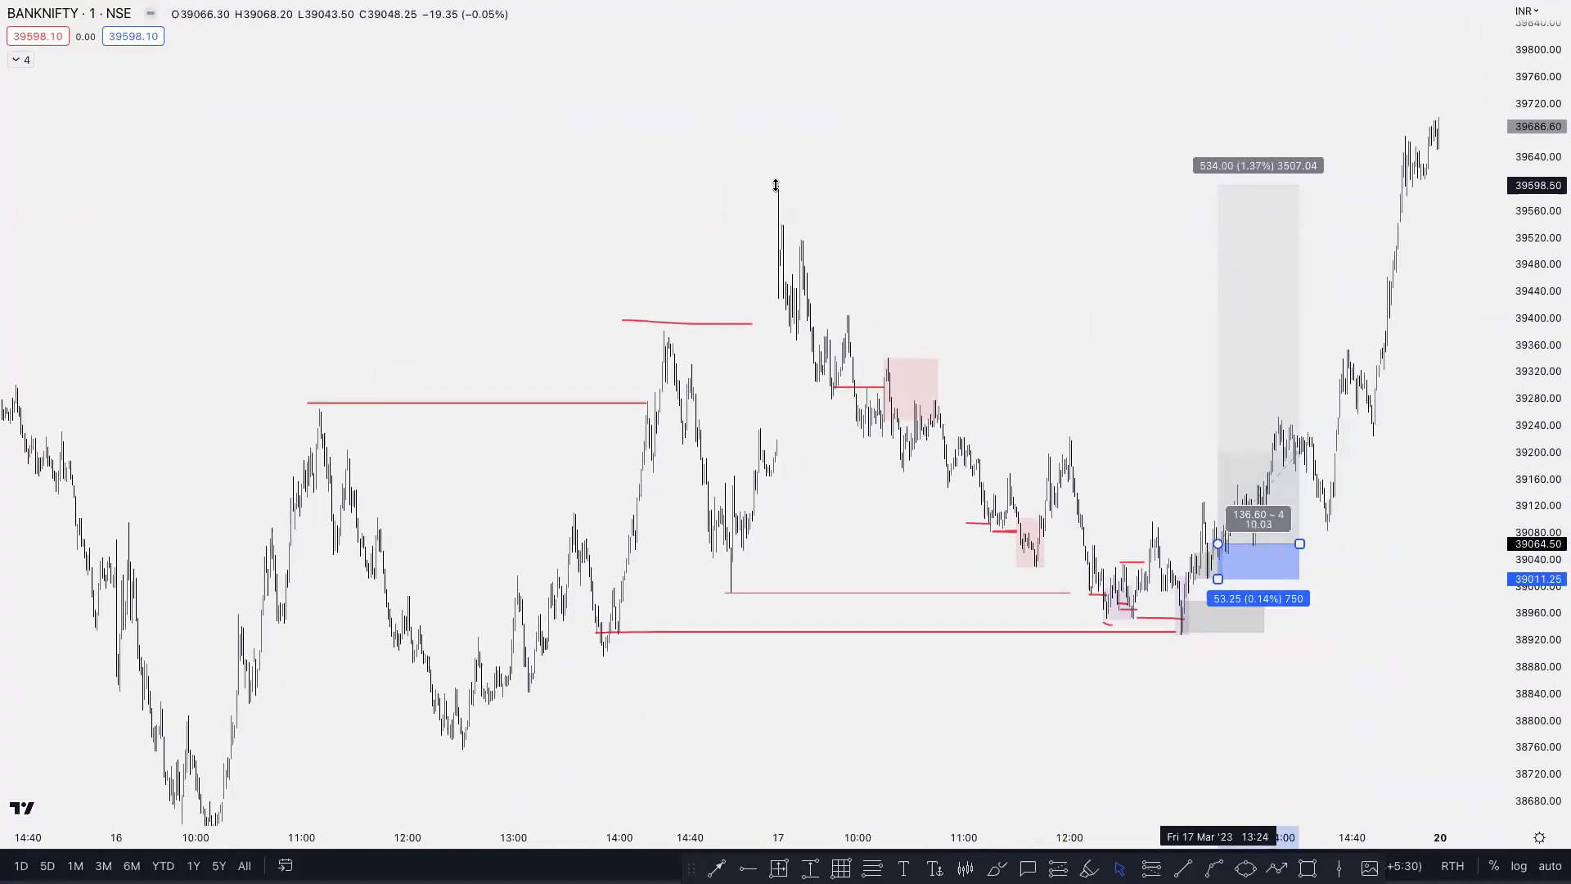
{"action": "left_click", "coordinate": [944, 491]}
Place a horizontal ray at 39596.05 starting from the opening high of 17 March
{"action": "key", "text": "alt+h"}
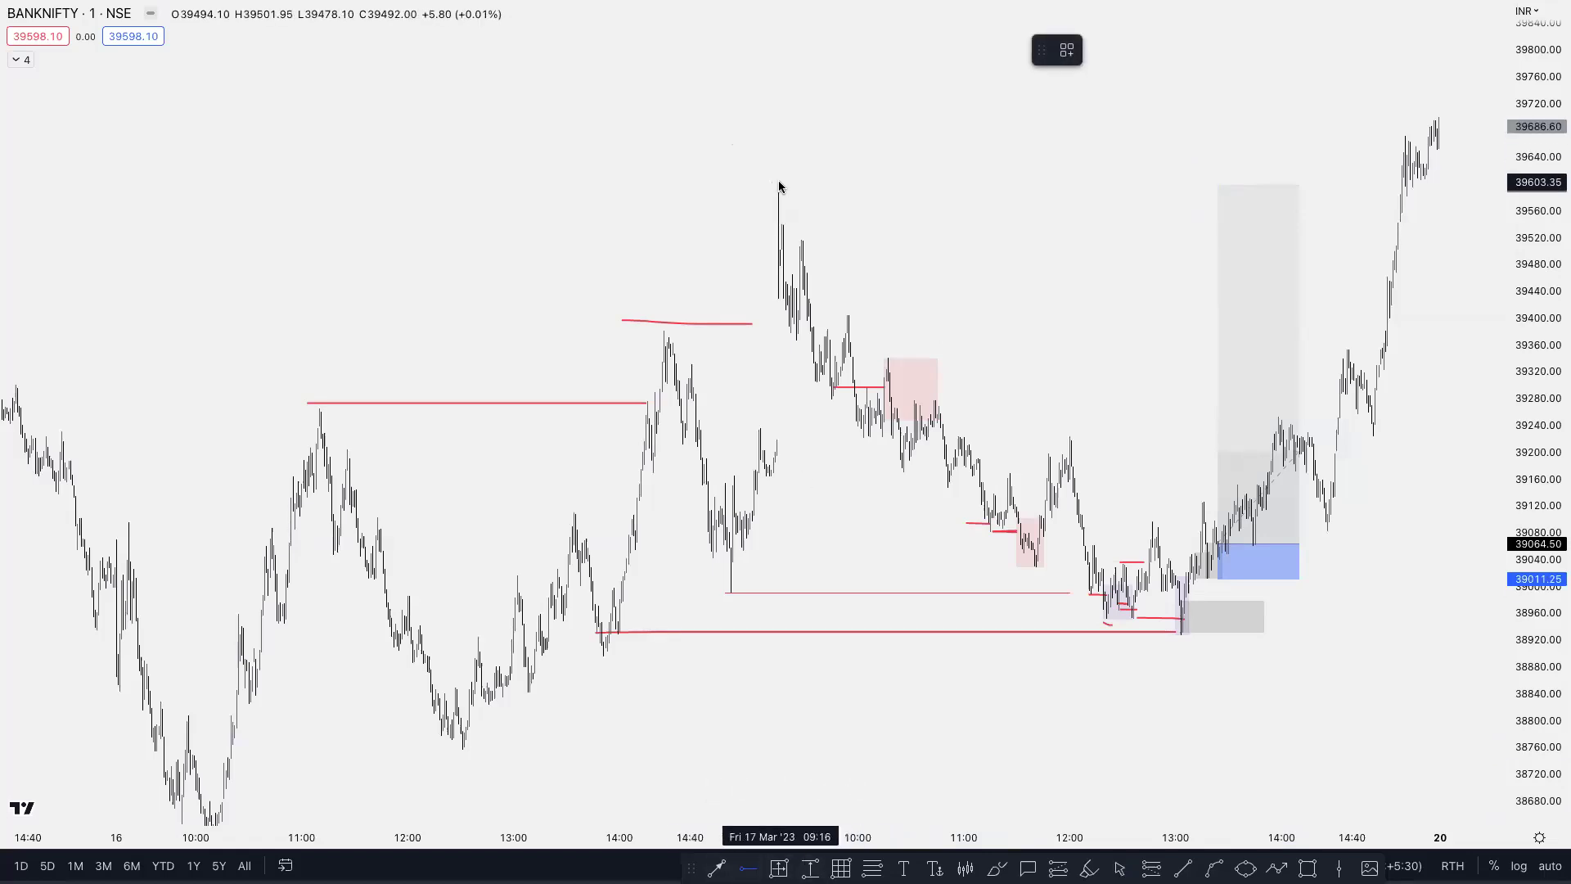
{"action": "left_click", "coordinate": [779, 186]}
{"action": "left_click_drag", "start_coordinate": [1073, 291], "coordinate": [1097, 153]}
{"action": "scroll", "coordinate": [1105, 263], "scroll_direction": "up", "scroll_amount": 1}
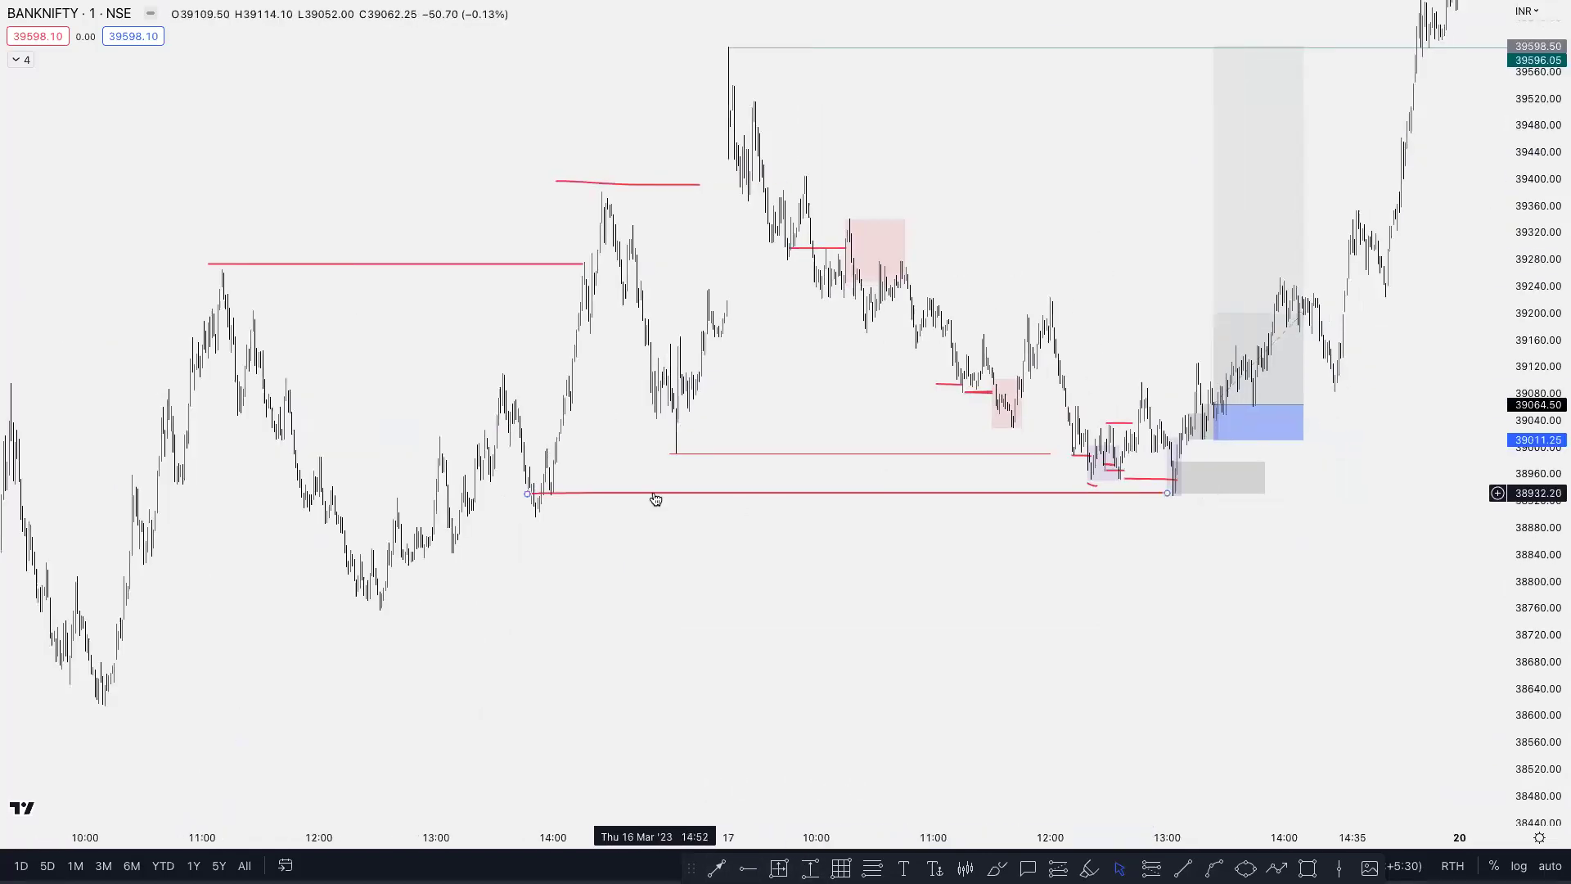
Brush a red line at about 39225 from the 12:00 swing high to the price around 13:57
{"action": "left_click", "coordinate": [935, 455]}
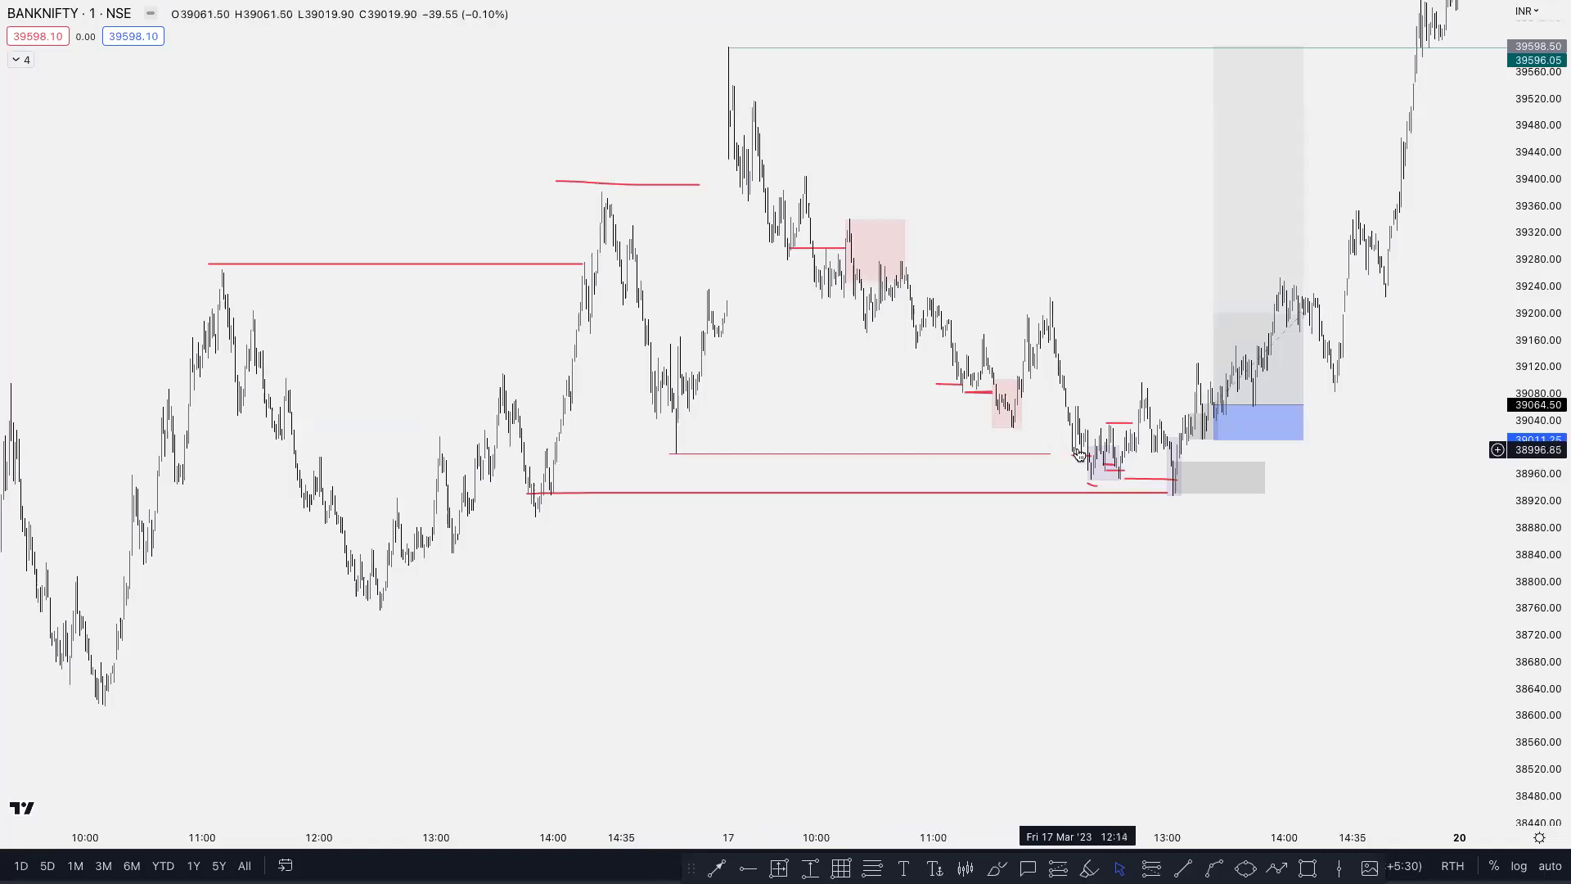
{"action": "scroll", "coordinate": [872, 465], "scroll_direction": "up", "scroll_amount": 2}
{"action": "scroll", "coordinate": [1220, 501], "scroll_direction": "up", "scroll_amount": 2}
{"action": "left_click_drag", "start_coordinate": [1544, 516], "coordinate": [1543, 376]}
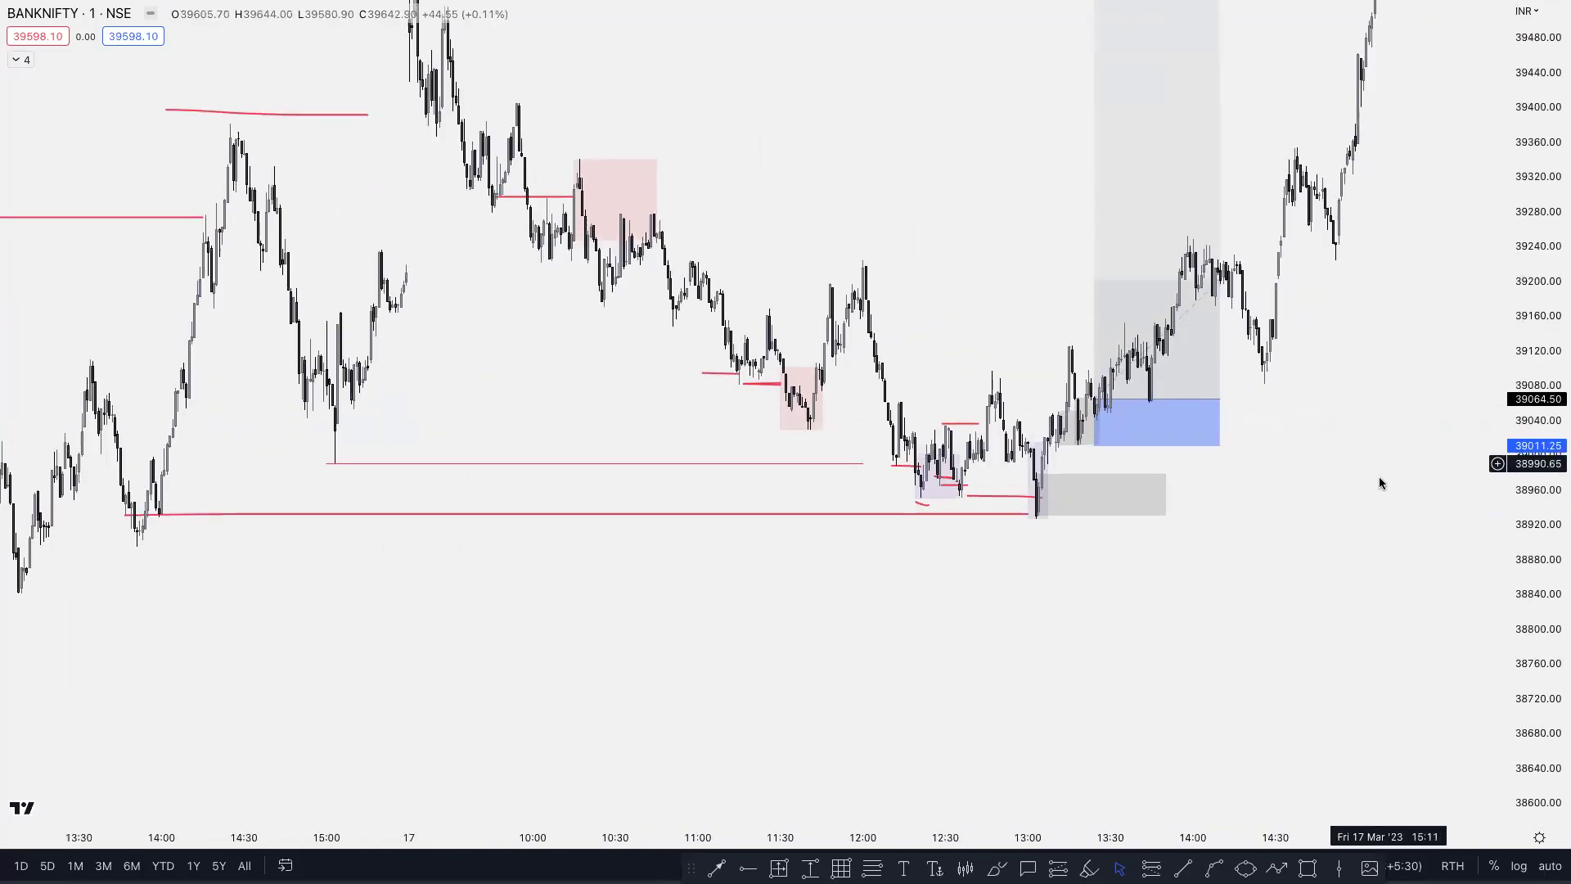
{"action": "left_click_drag", "start_coordinate": [1379, 465], "coordinate": [1303, 567]}
{"action": "left_click", "coordinate": [996, 868]}
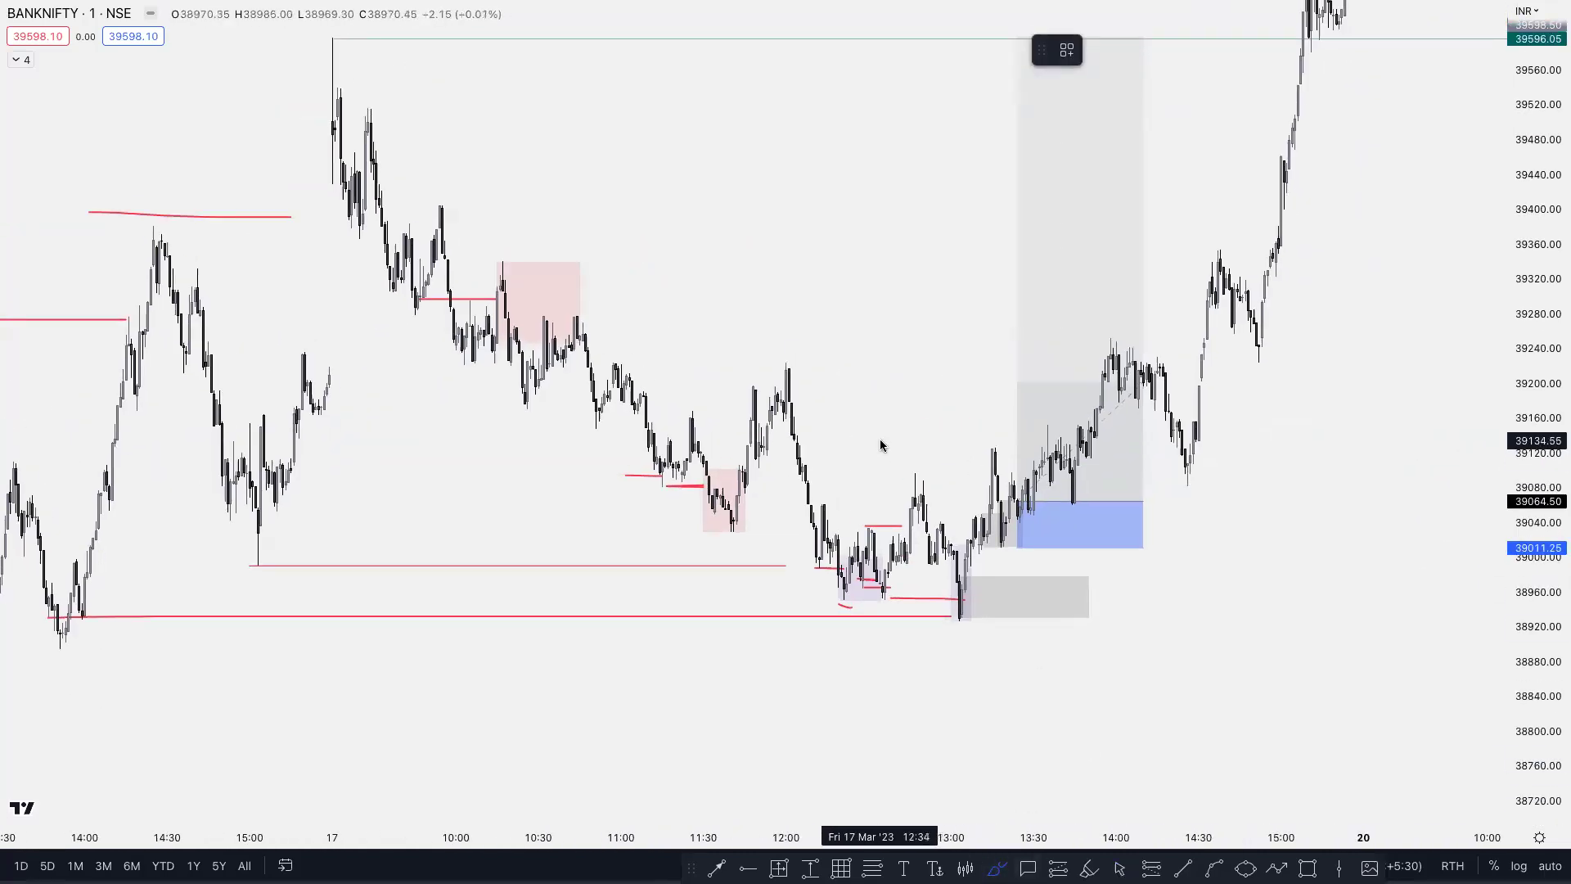
{"action": "left_click_drag", "start_coordinate": [780, 371], "coordinate": [1079, 360]}
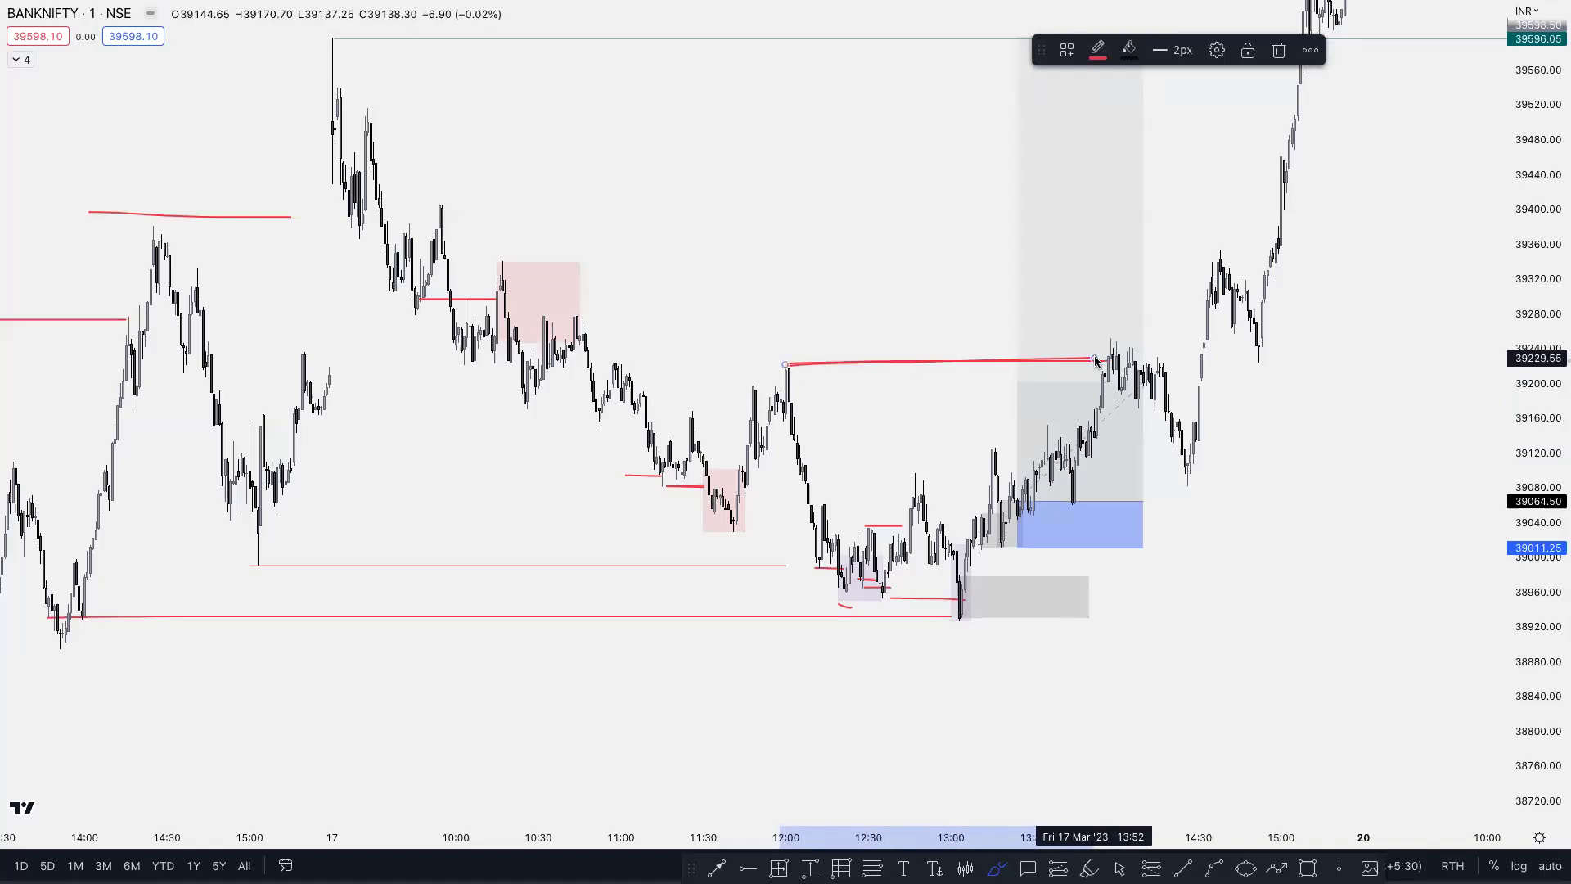
{"action": "left_click_drag", "start_coordinate": [1097, 361], "coordinate": [1104, 360]}
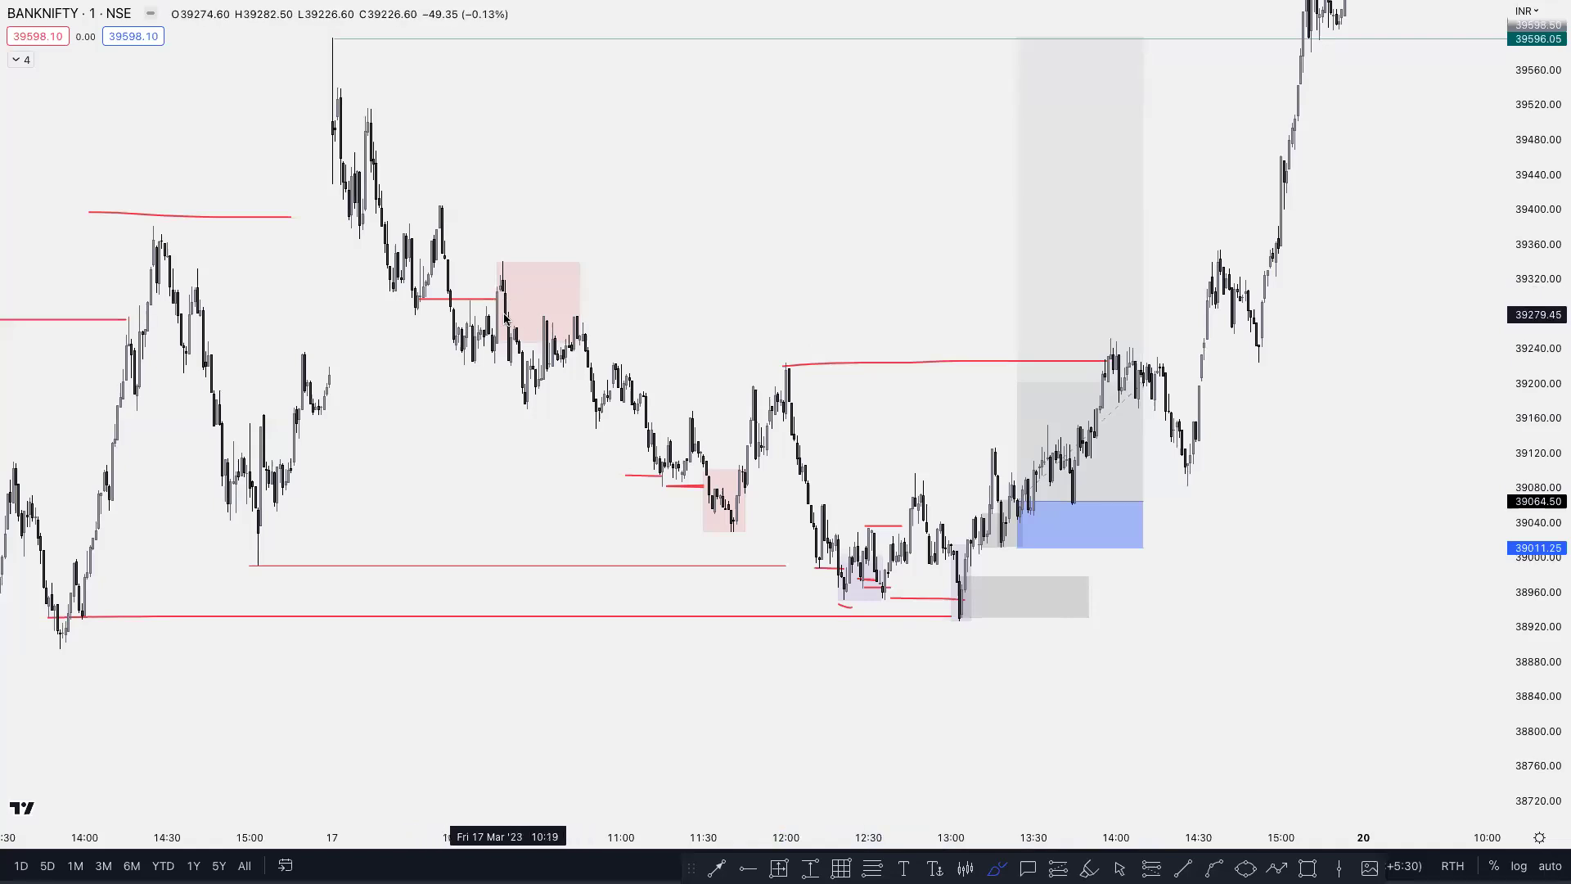
Brush red lines at about 39276 across the 10:15 to 10:45 rectangle, near 39000 from the 15:00 low, and near 38970 around 12:30
{"action": "left_click_drag", "start_coordinate": [505, 319], "coordinate": [584, 324]}
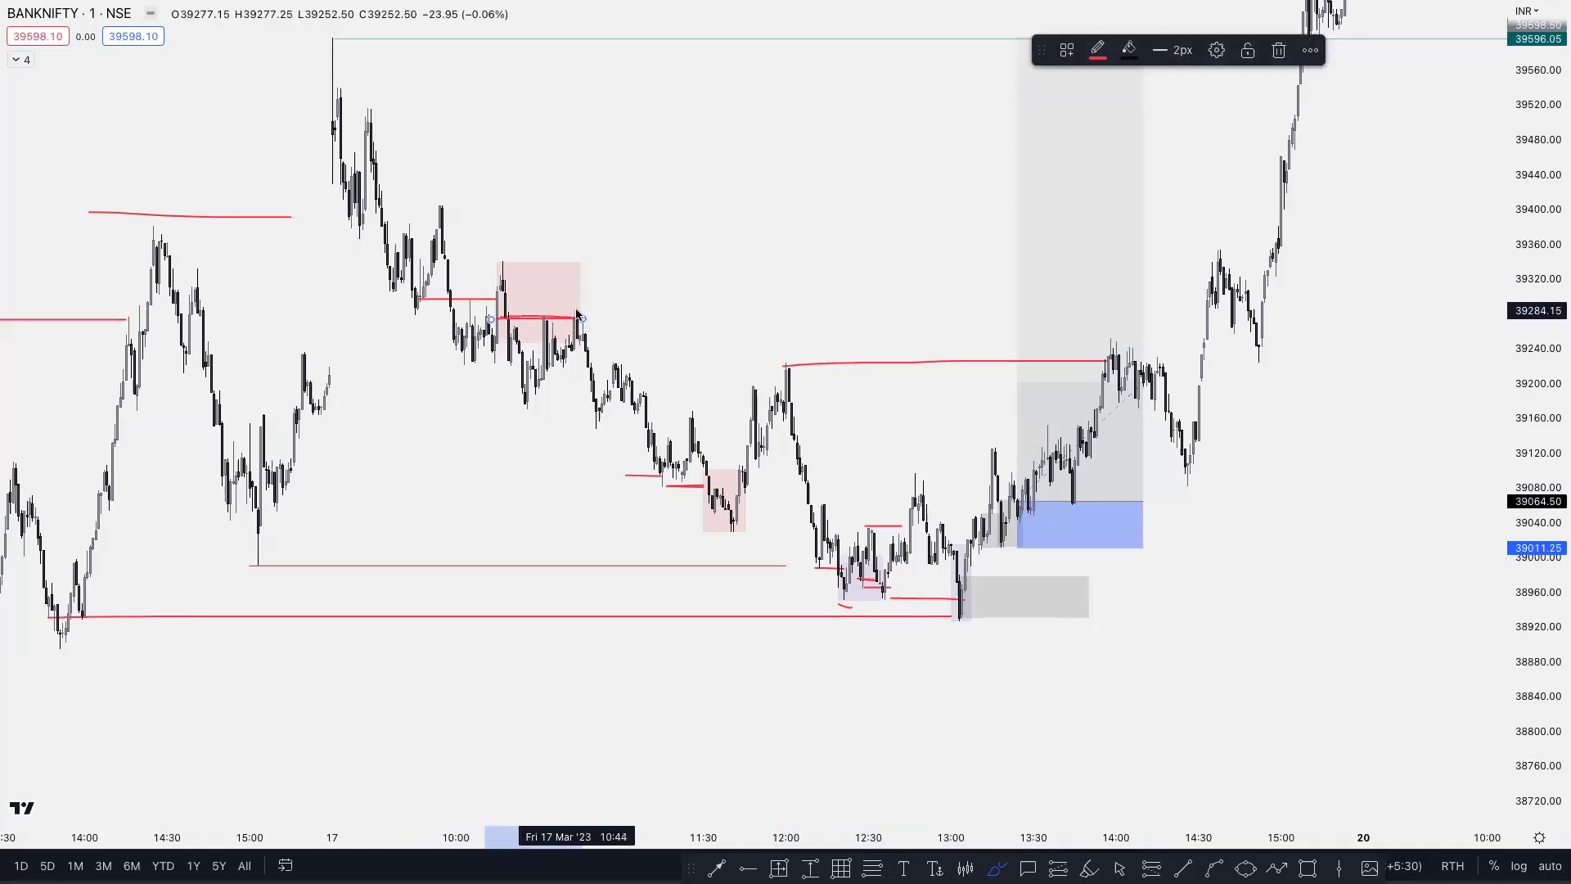
{"action": "mouse_move", "coordinate": [251, 561]}
{"action": "left_mouse_down"}
{"action": "mouse_move", "coordinate": [729, 579]}
{"action": "mouse_move", "coordinate": [351, 557]}
{"action": "left_mouse_up"}
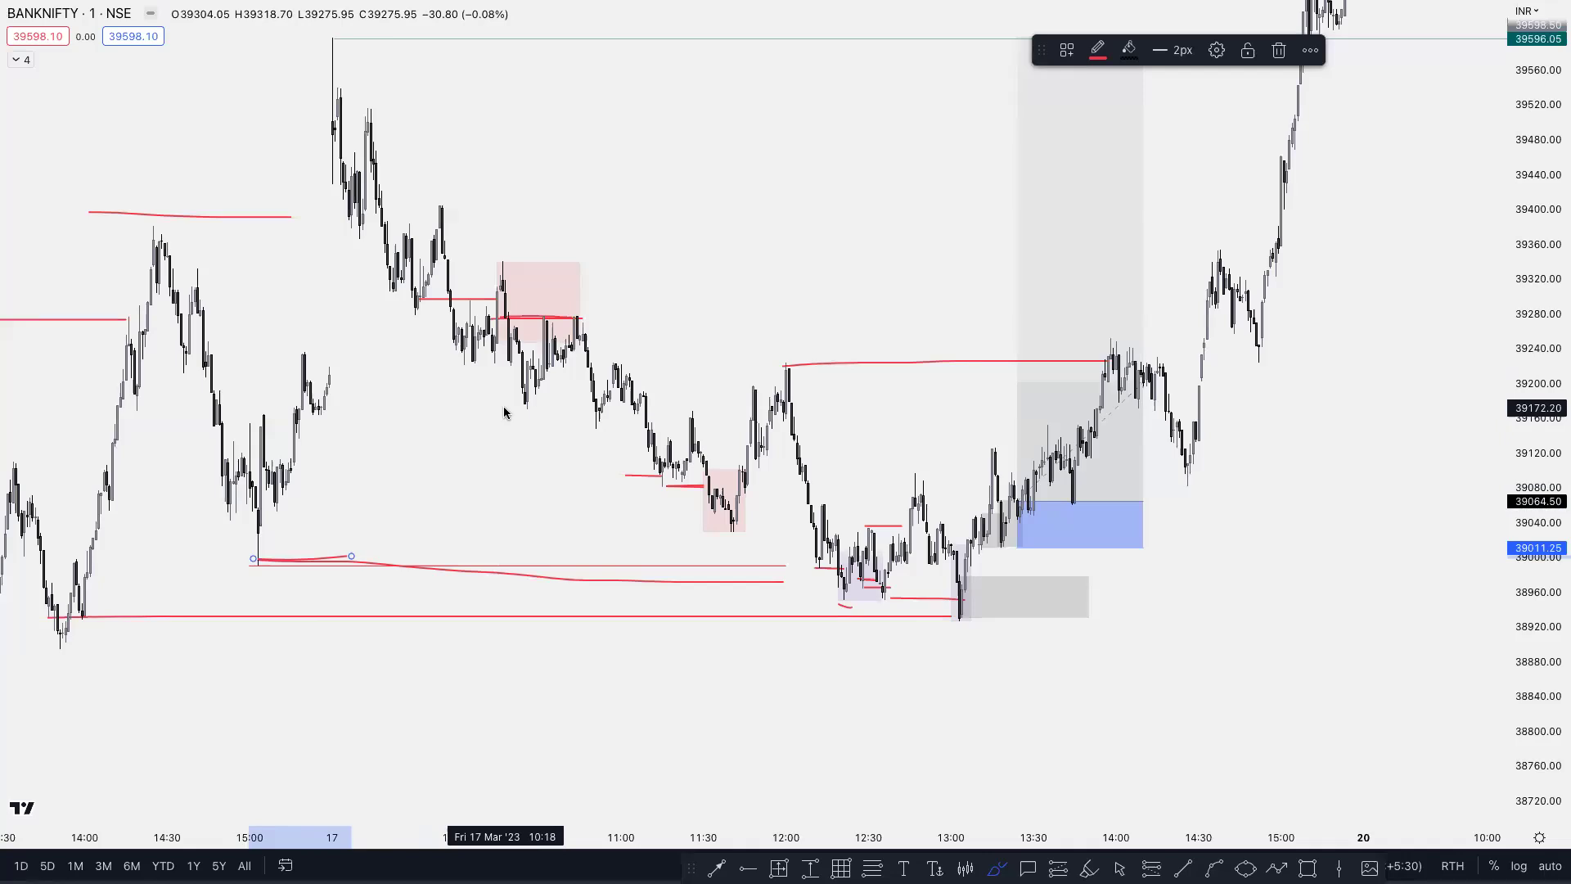
{"action": "left_click_drag", "start_coordinate": [858, 579], "coordinate": [882, 579]}
{"action": "left_click_drag", "start_coordinate": [858, 586], "coordinate": [878, 587]}
{"action": "left_click", "coordinate": [878, 587]}
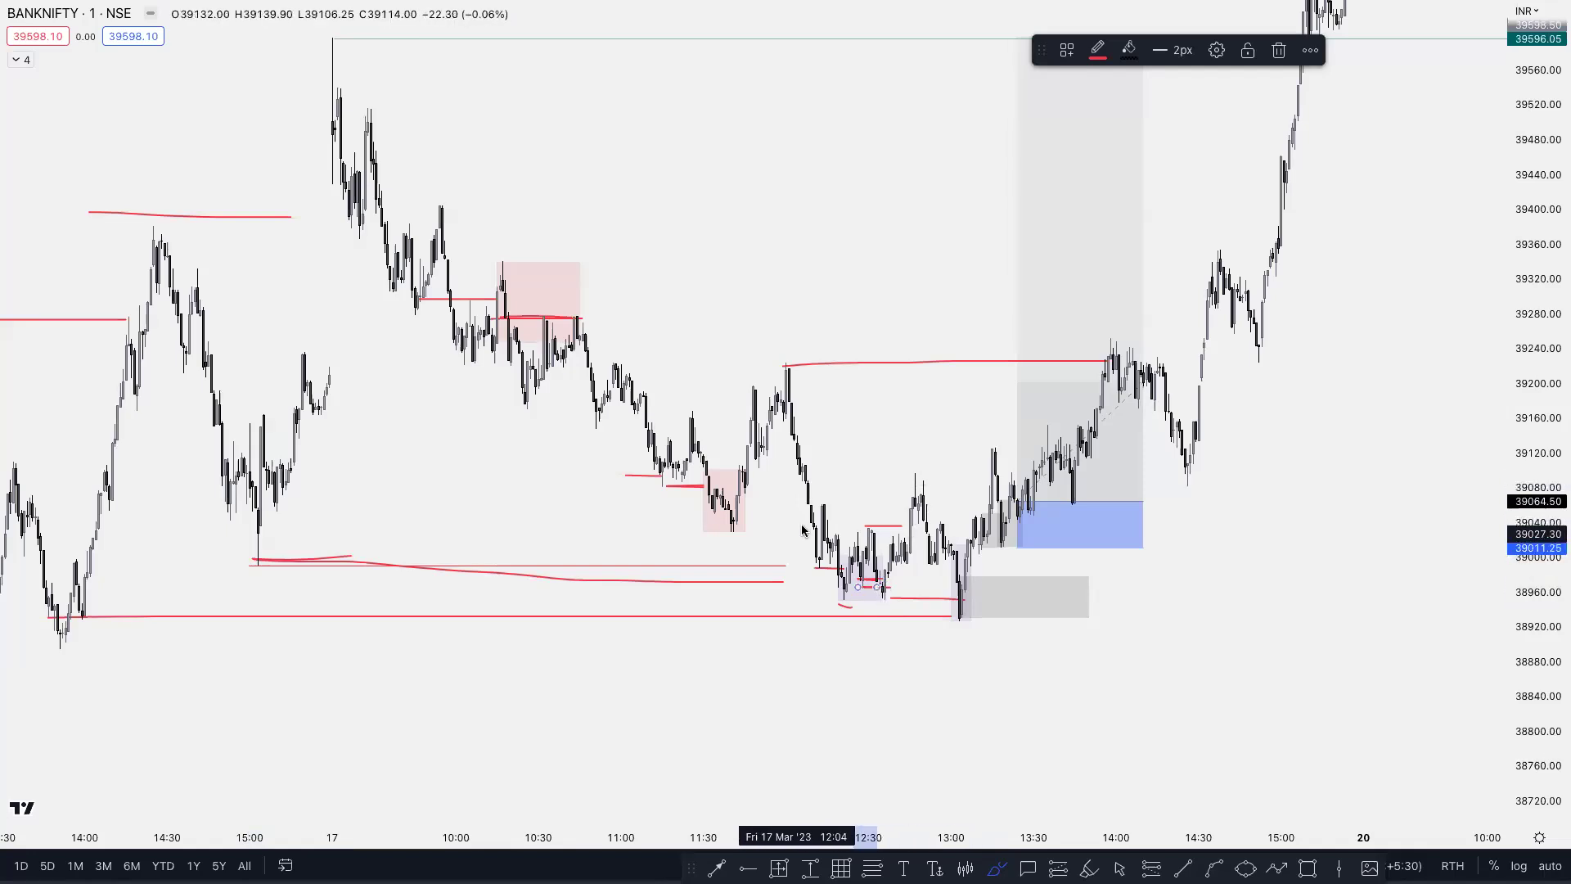
Brush red tick marks on the long position's stop zone around 13:30 and on the red rectangle around 10:45
{"action": "left_click_drag", "start_coordinate": [1012, 522], "coordinate": [1047, 517]}
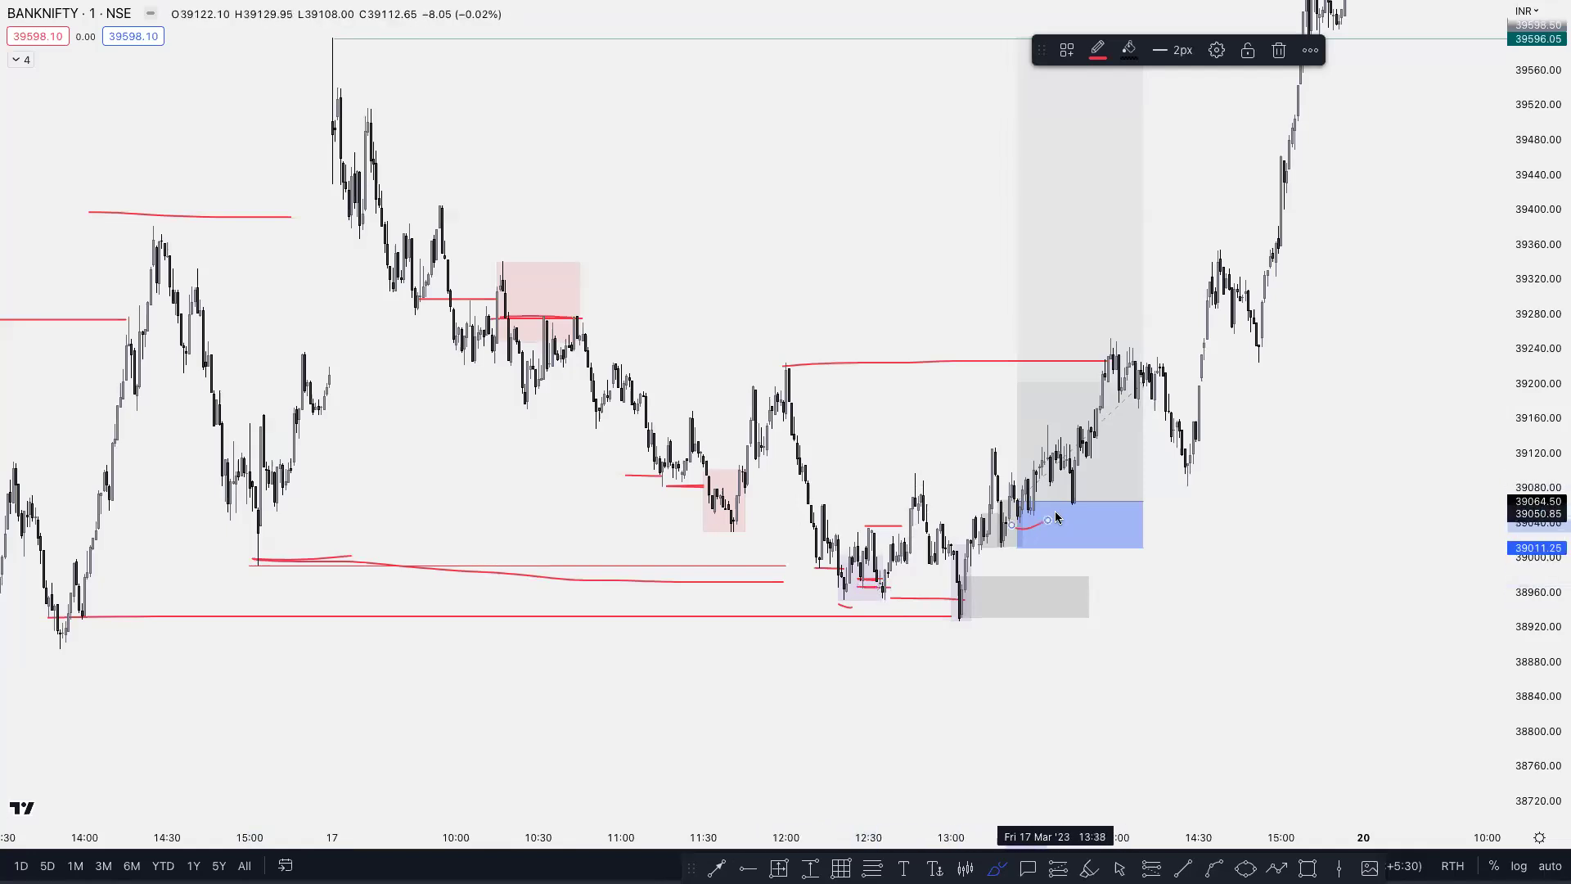
{"action": "mouse_move", "coordinate": [539, 299]}
{"action": "left_mouse_down"}
{"action": "mouse_move", "coordinate": [550, 317]}
{"action": "mouse_move", "coordinate": [613, 282]}
{"action": "left_mouse_up"}
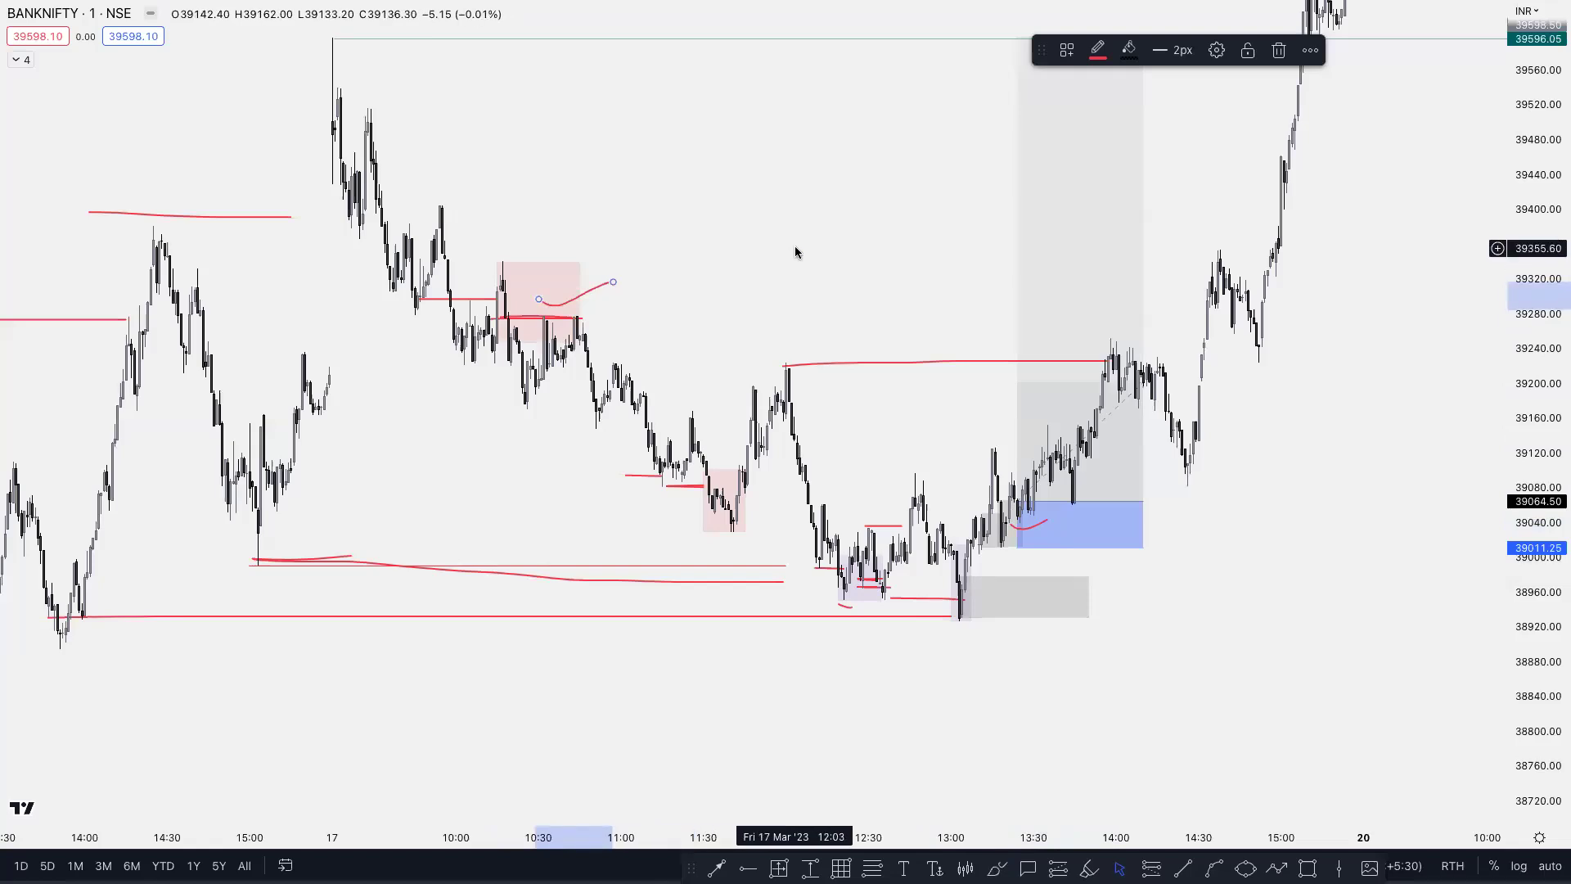
{"action": "left_click", "coordinate": [795, 252]}
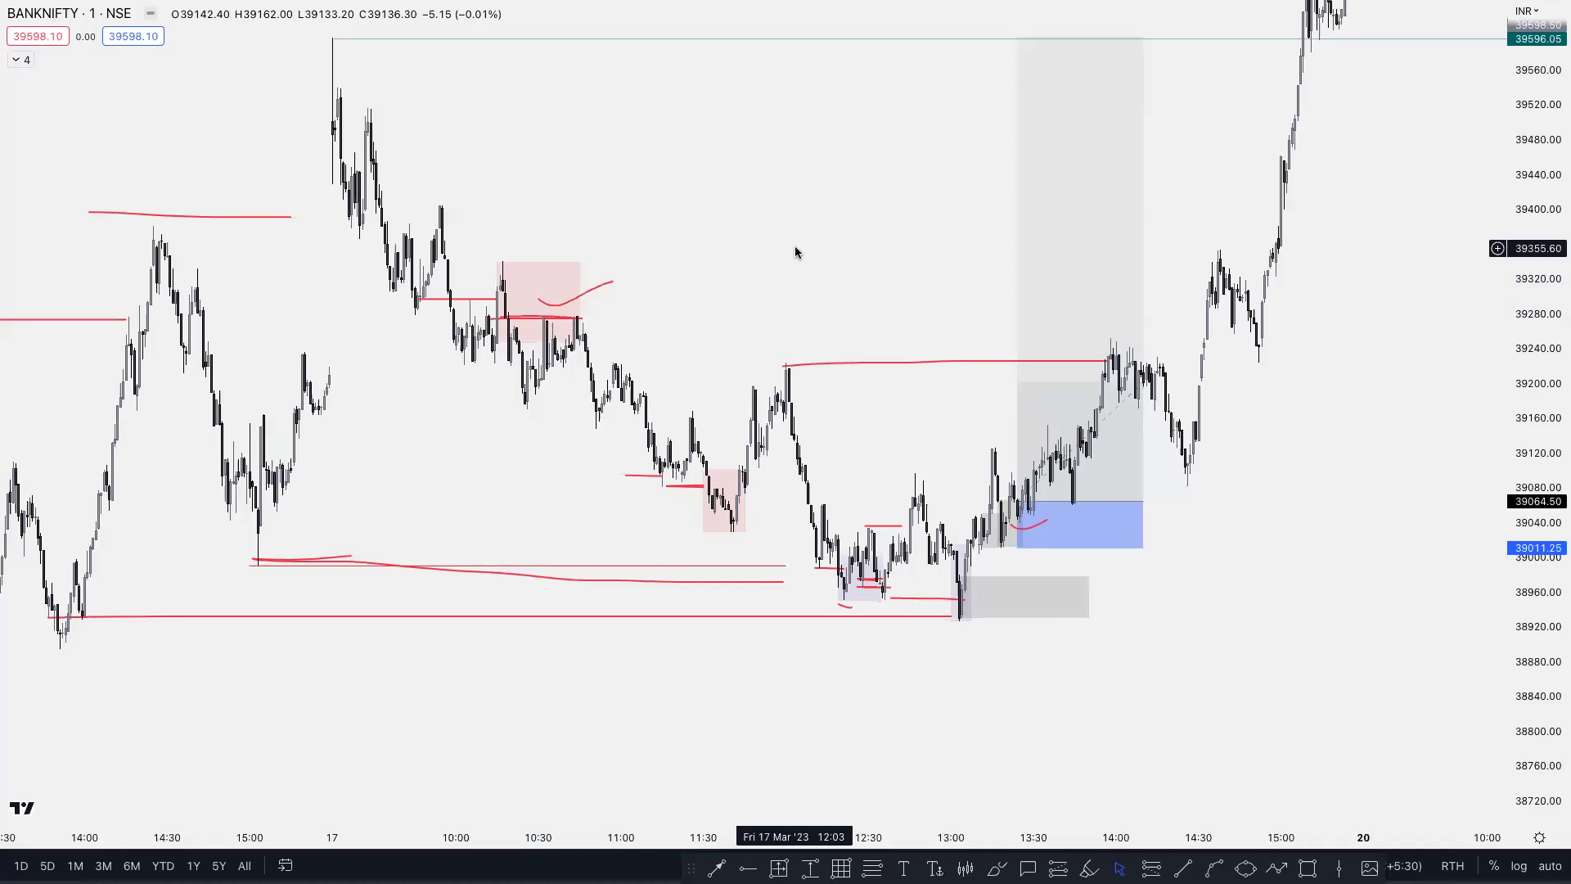
Brush a trial red line at about 39168 from 13:53 to 14:13, and delete it
{"action": "scroll", "coordinate": [1255, 479], "scroll_direction": "up", "scroll_amount": 4}
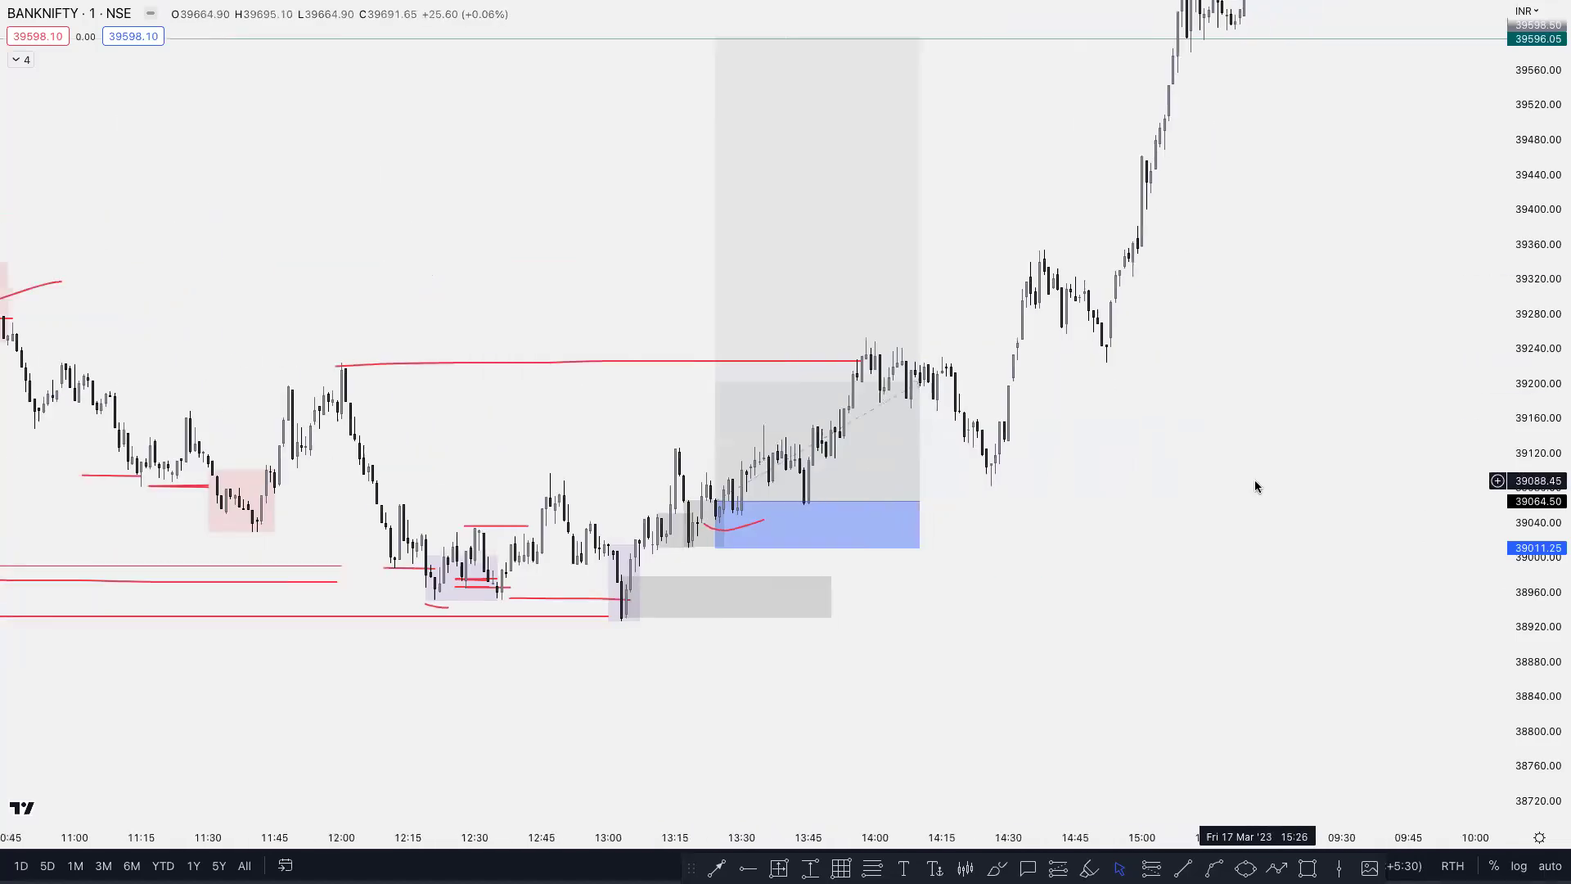
{"action": "left_click_drag", "start_coordinate": [1160, 444], "coordinate": [1433, 458]}
{"action": "scroll", "coordinate": [1430, 459], "scroll_direction": "up", "scroll_amount": 1}
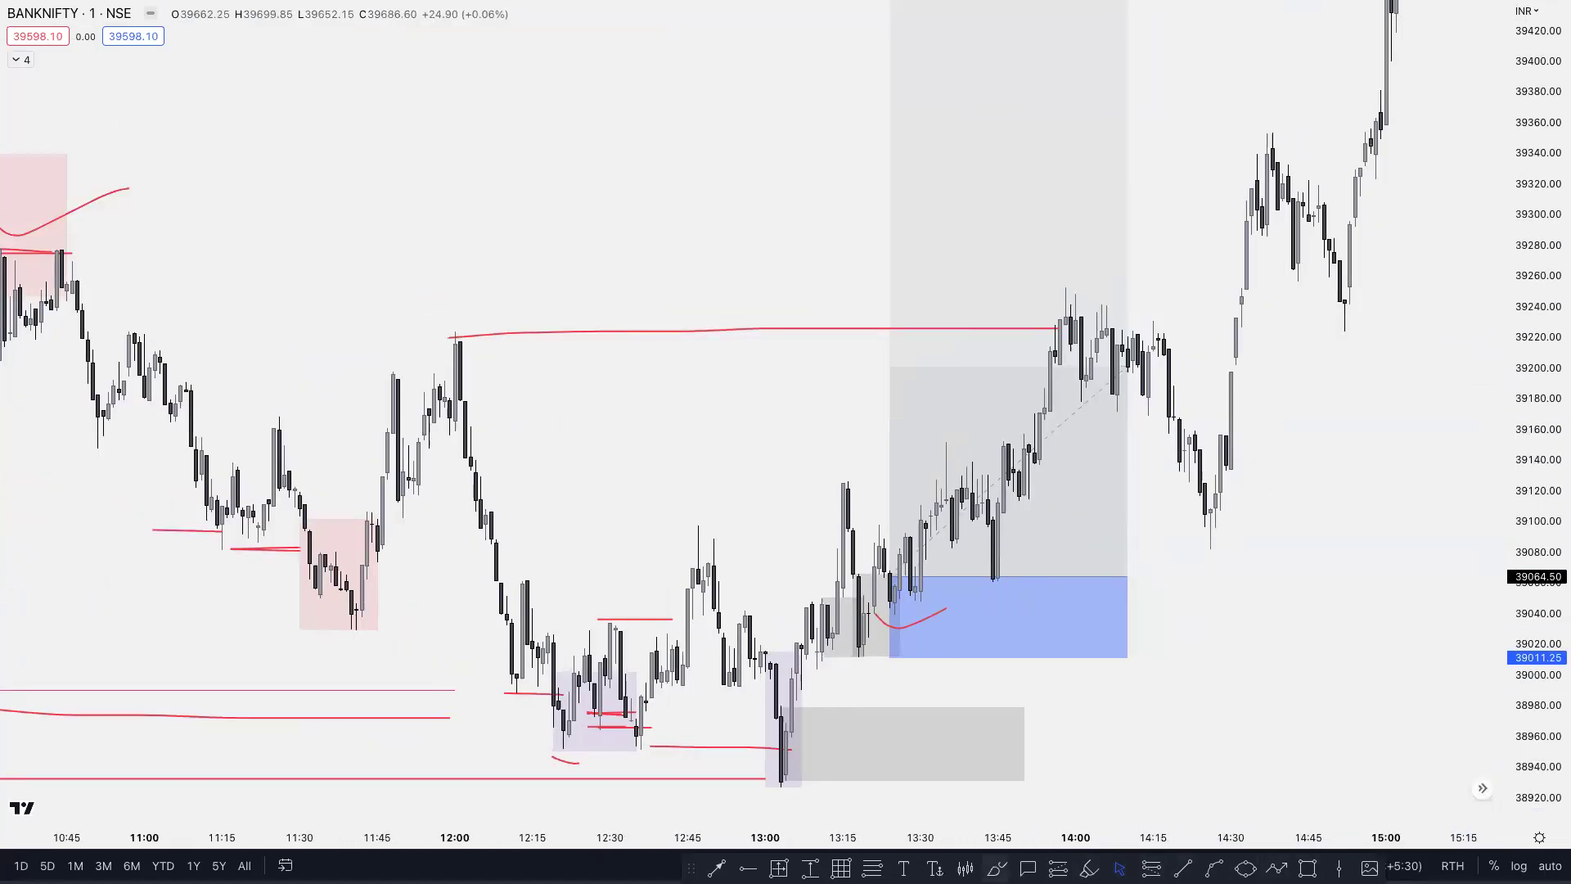
{"action": "left_click", "coordinate": [996, 867]}
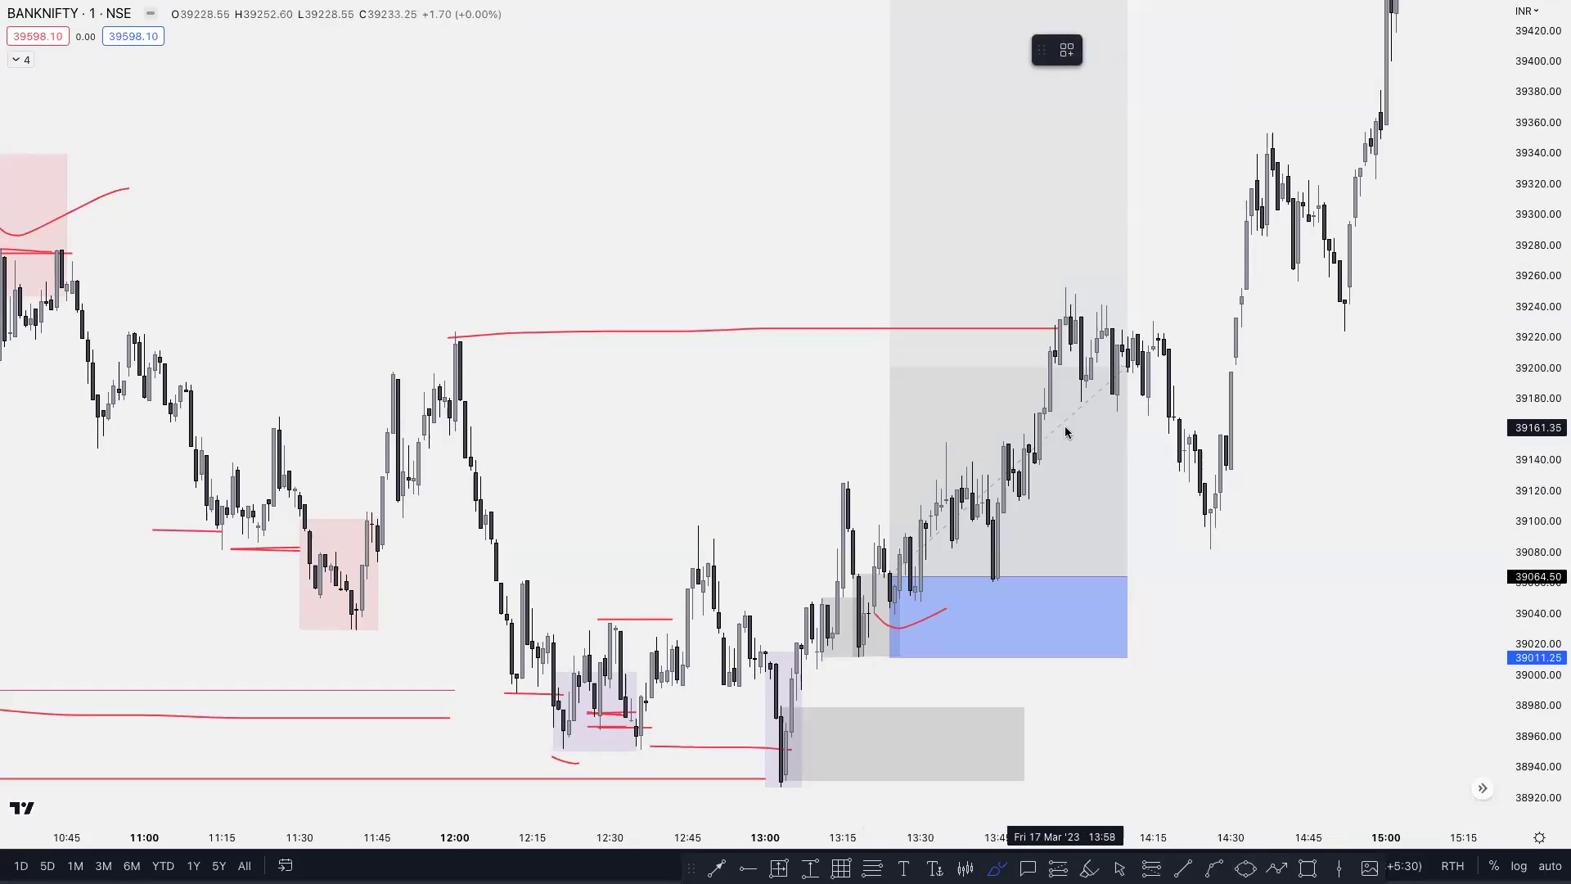
{"action": "left_click_drag", "start_coordinate": [1039, 415], "coordinate": [1143, 418]}
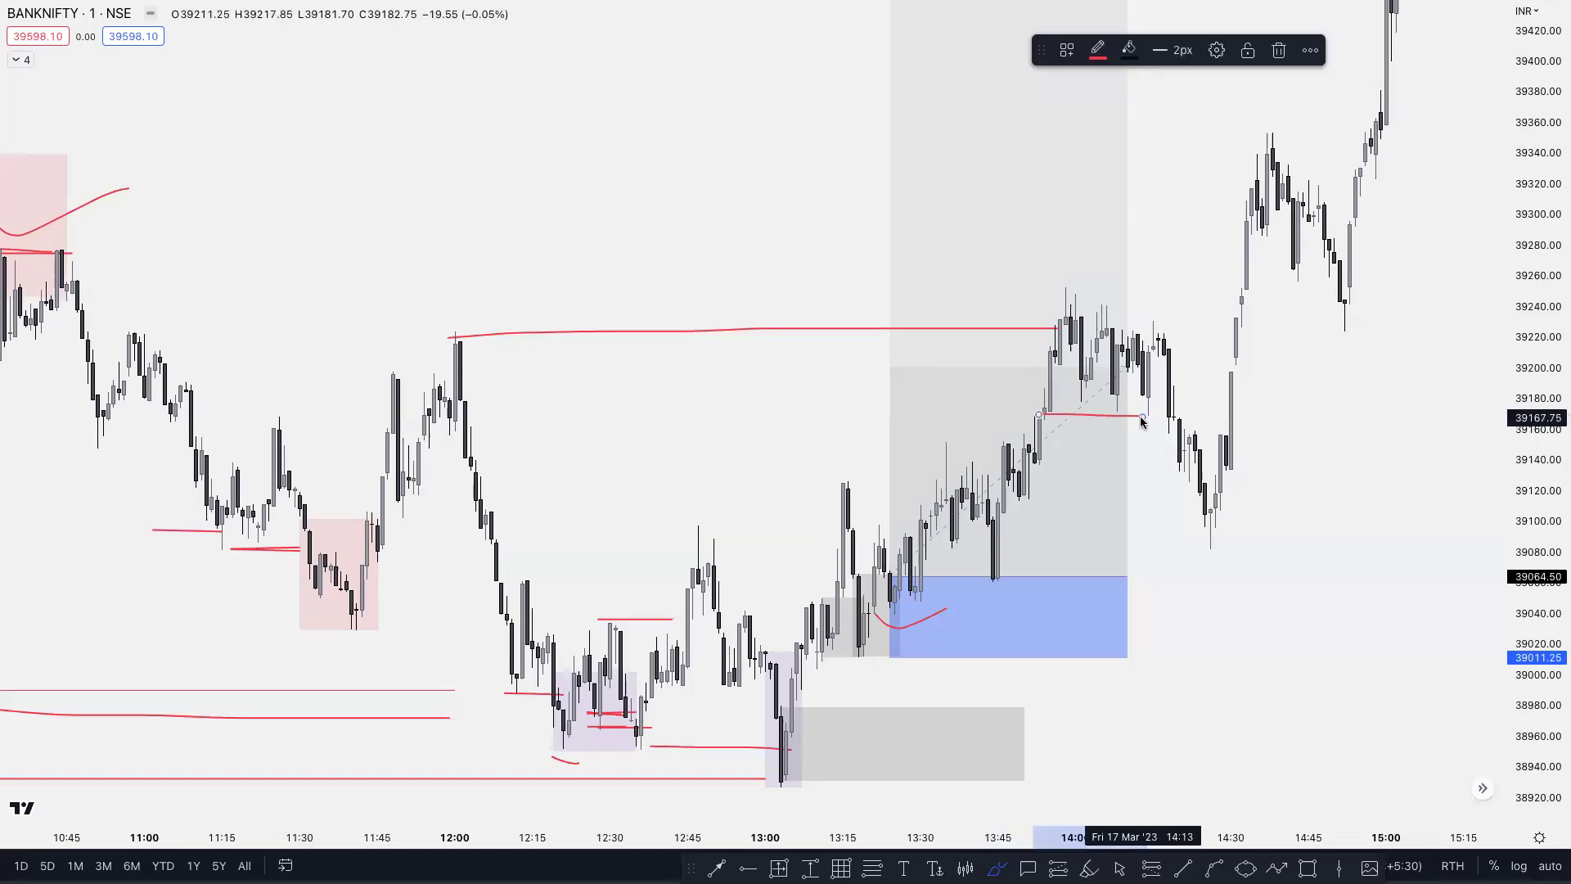
{"action": "key", "text": "Delete"}
{"action": "left_click", "coordinate": [1266, 603]}
{"action": "left_click", "coordinate": [1307, 868]}
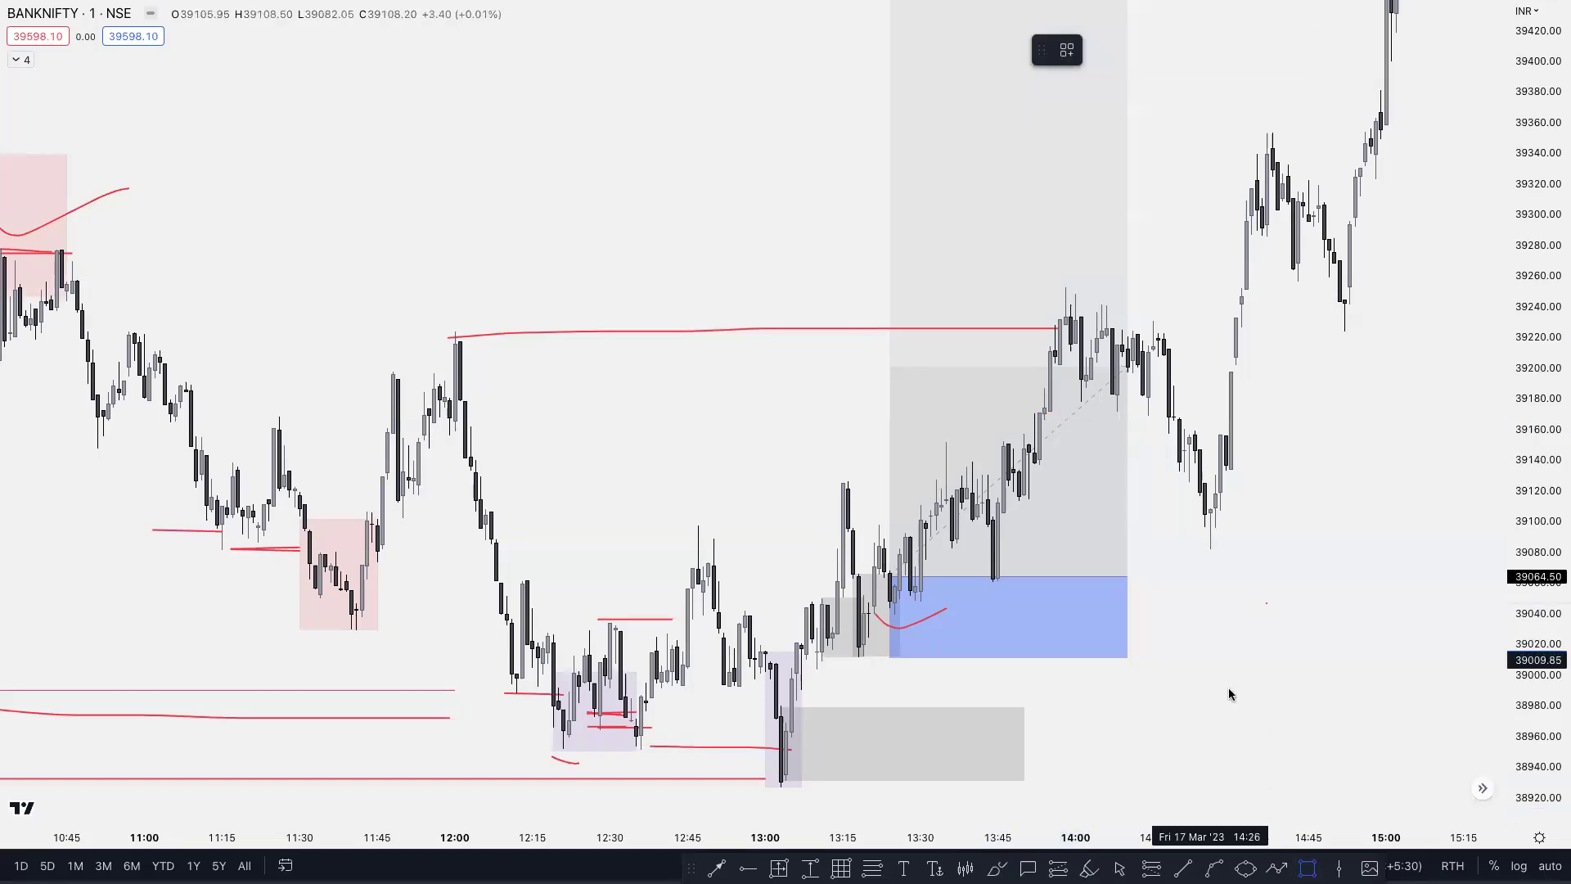
{"action": "key", "text": "Escape"}
{"action": "left_click", "coordinate": [1051, 456]}
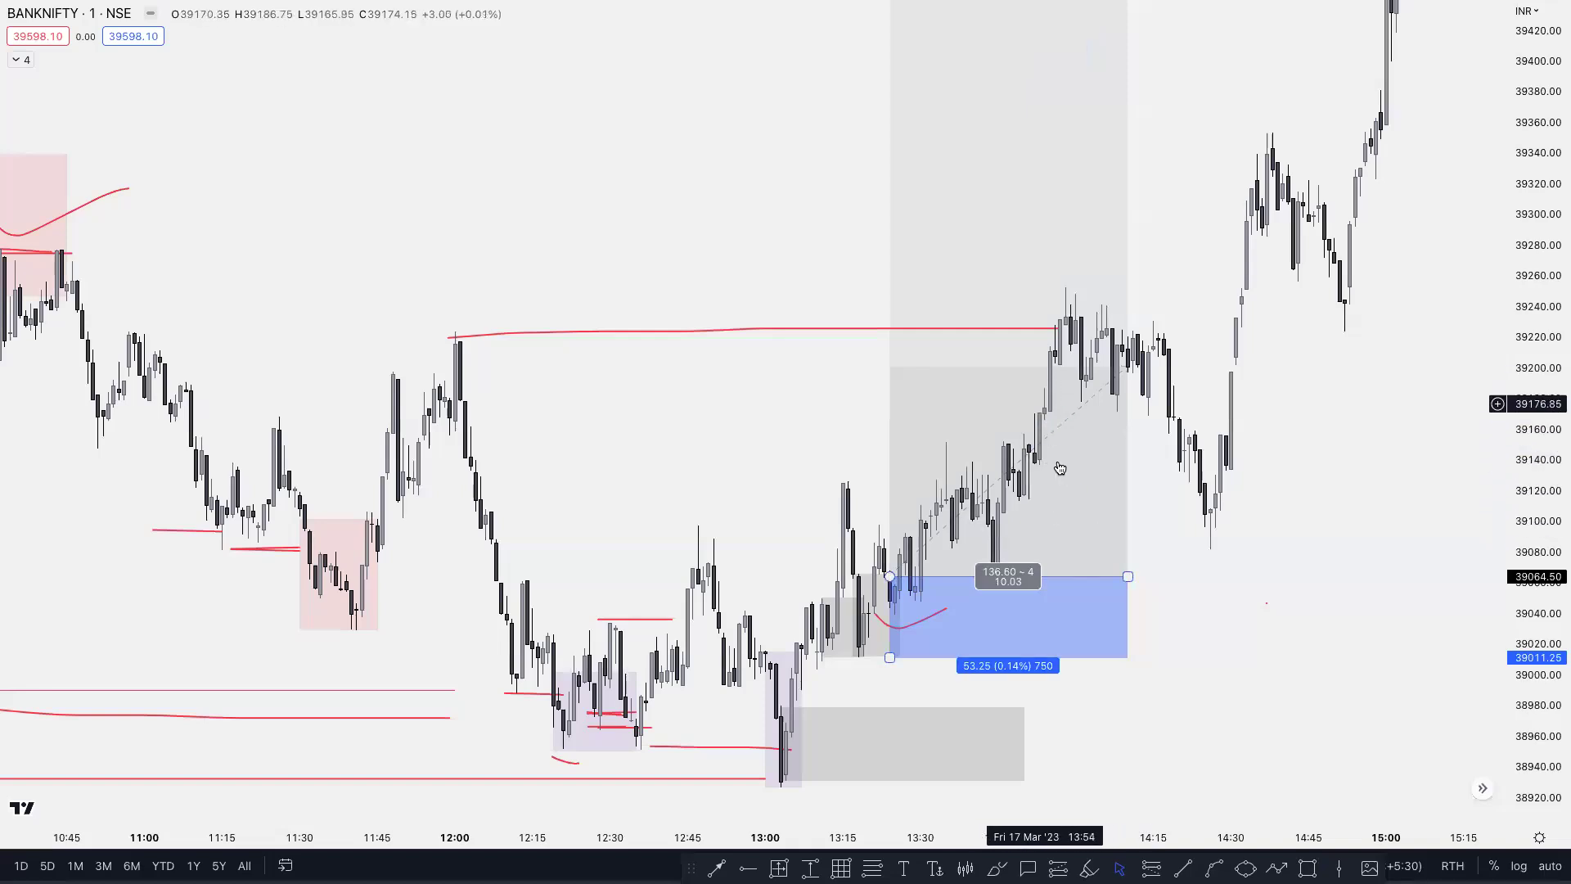
{"action": "key", "text": "Escape"}
Add a rectangle from 39187.00 to about 39165 spanning about 13:54 to 14:01
{"action": "key", "text": "alt+shift+r"}
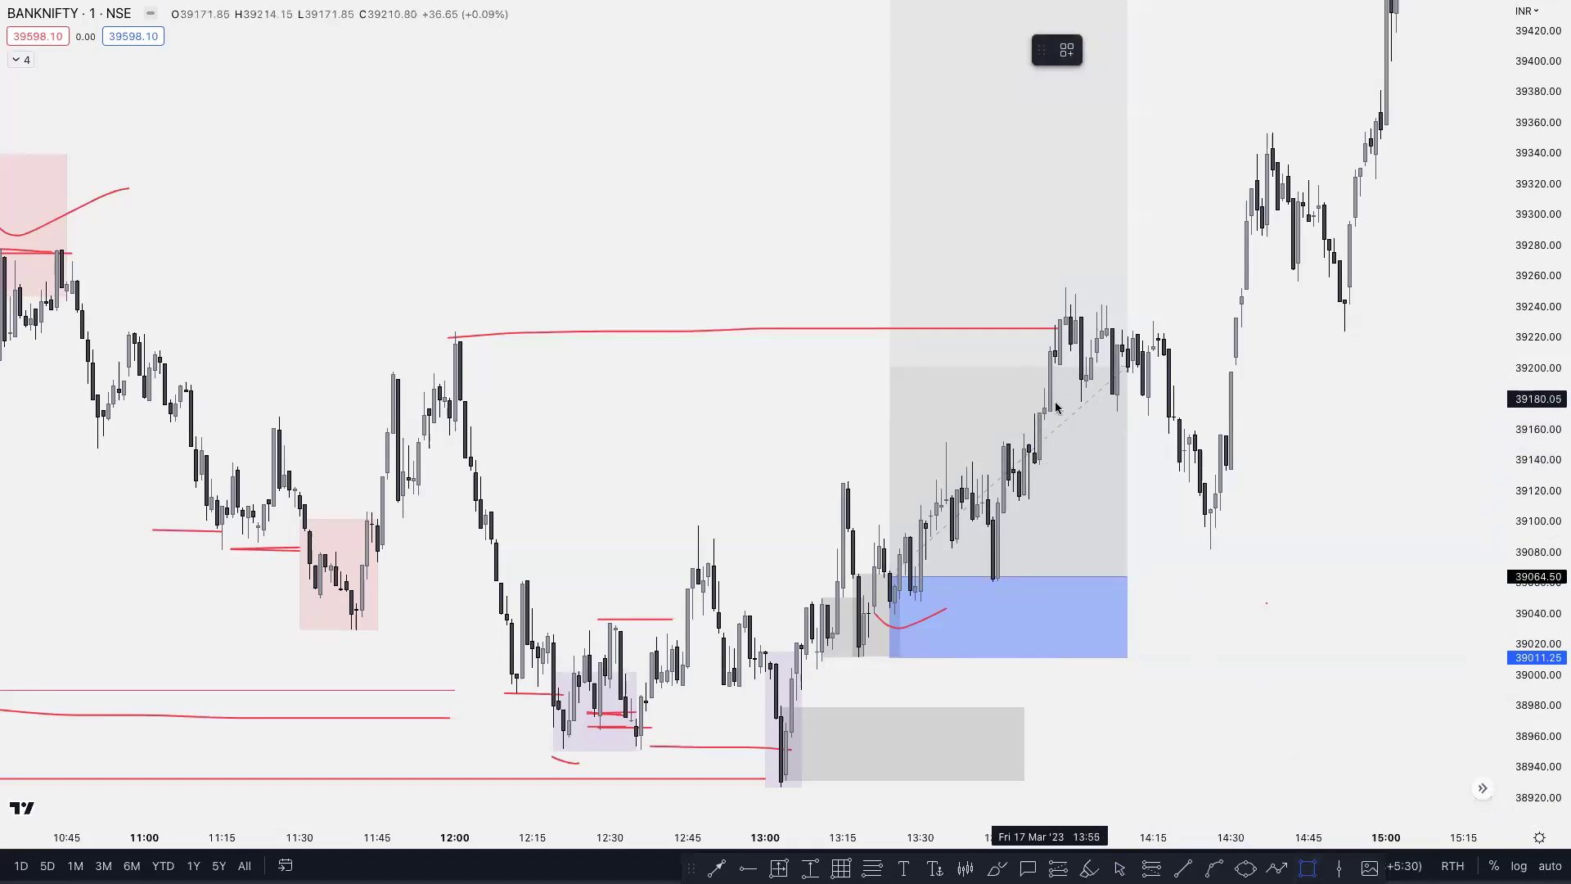
{"action": "left_click_drag", "start_coordinate": [1047, 390], "coordinate": [1081, 420]}
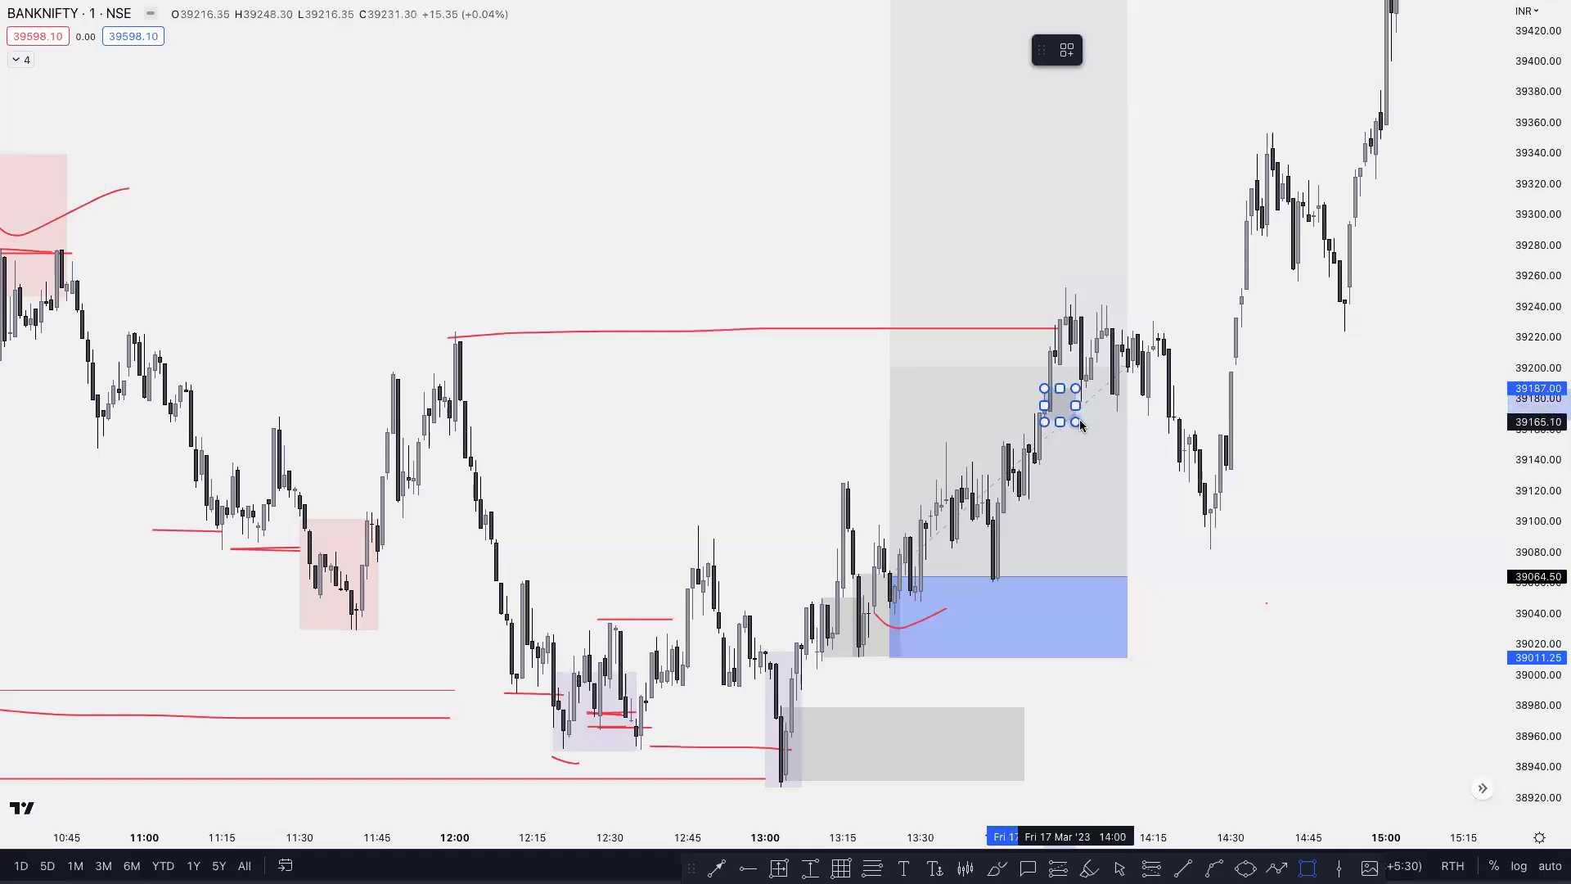
{"action": "key", "text": "Escape"}
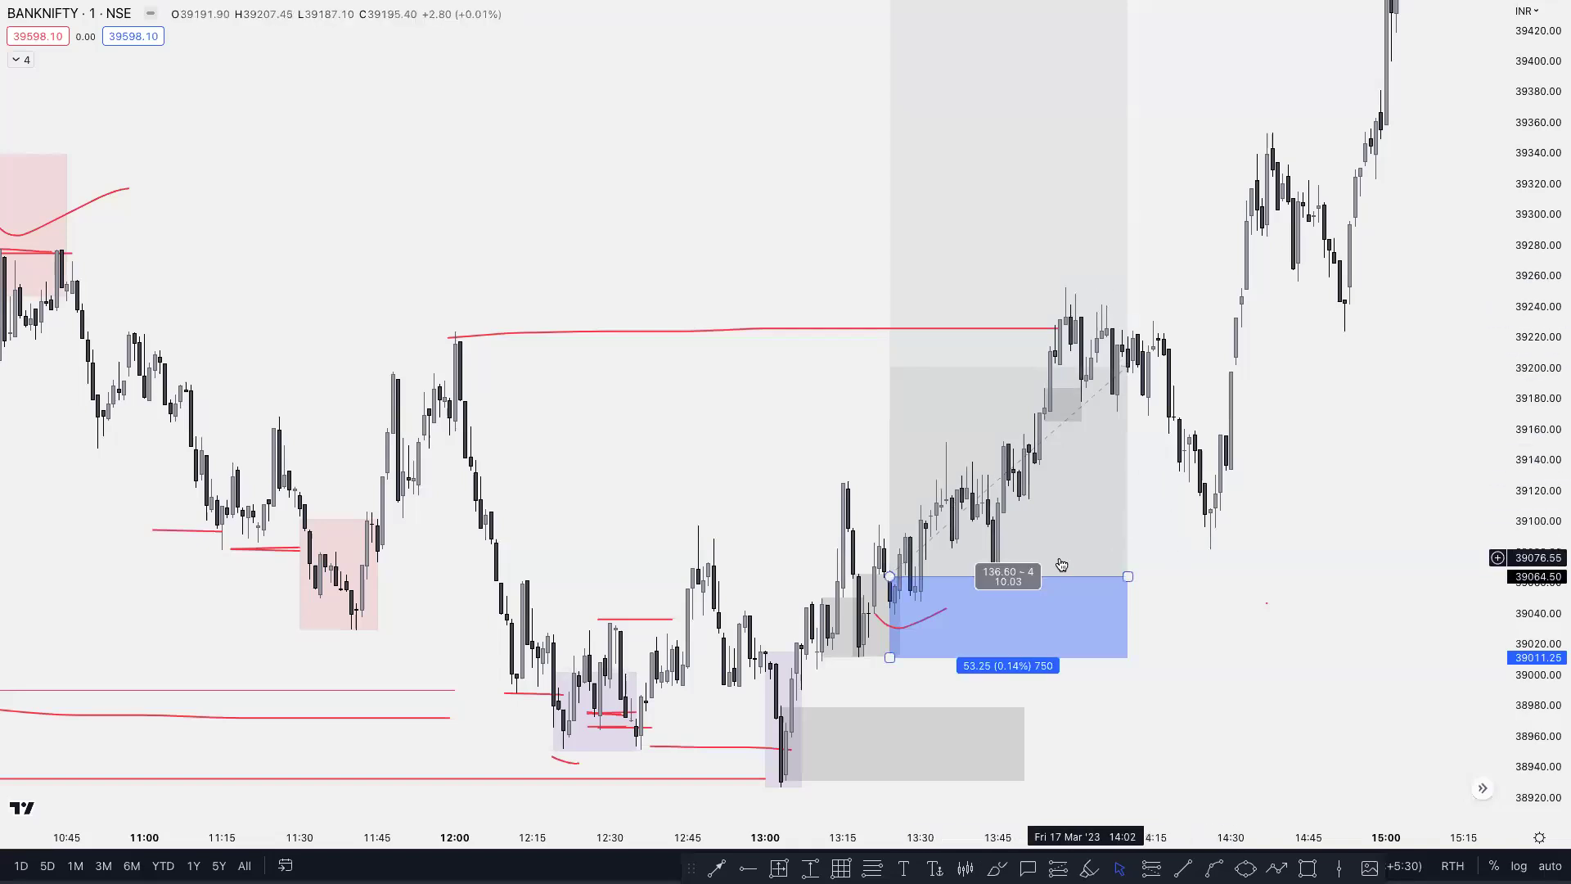
Add a rectangle from about 39102 to 39060.50 spanning 13:44 to about 14:27
{"action": "left_click", "coordinate": [1310, 866]}
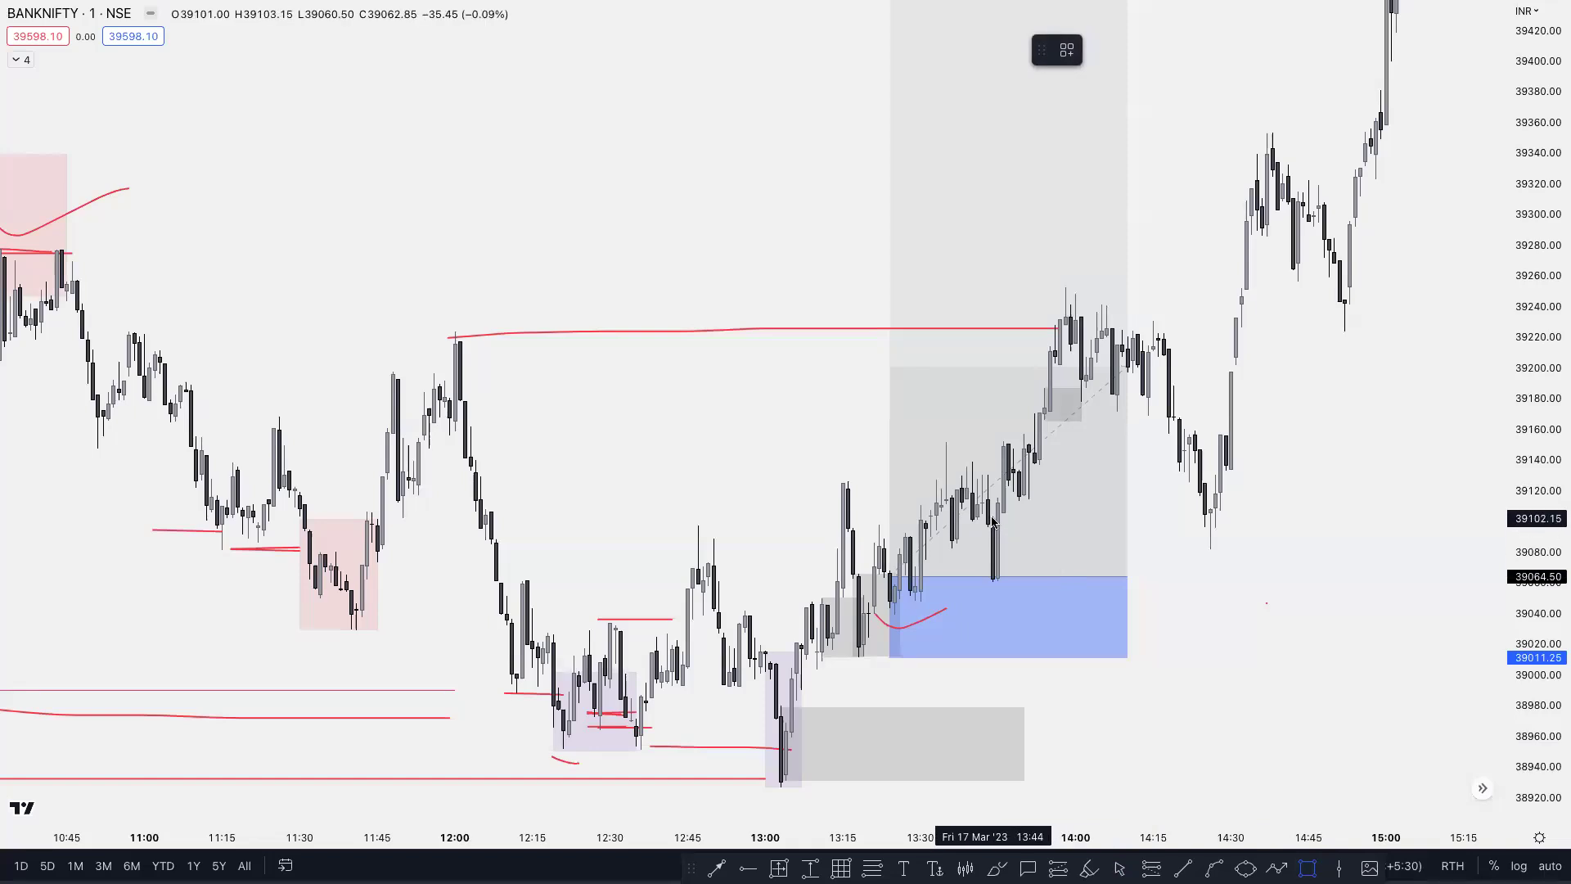
{"action": "left_click_drag", "start_coordinate": [993, 517], "coordinate": [1215, 581]}
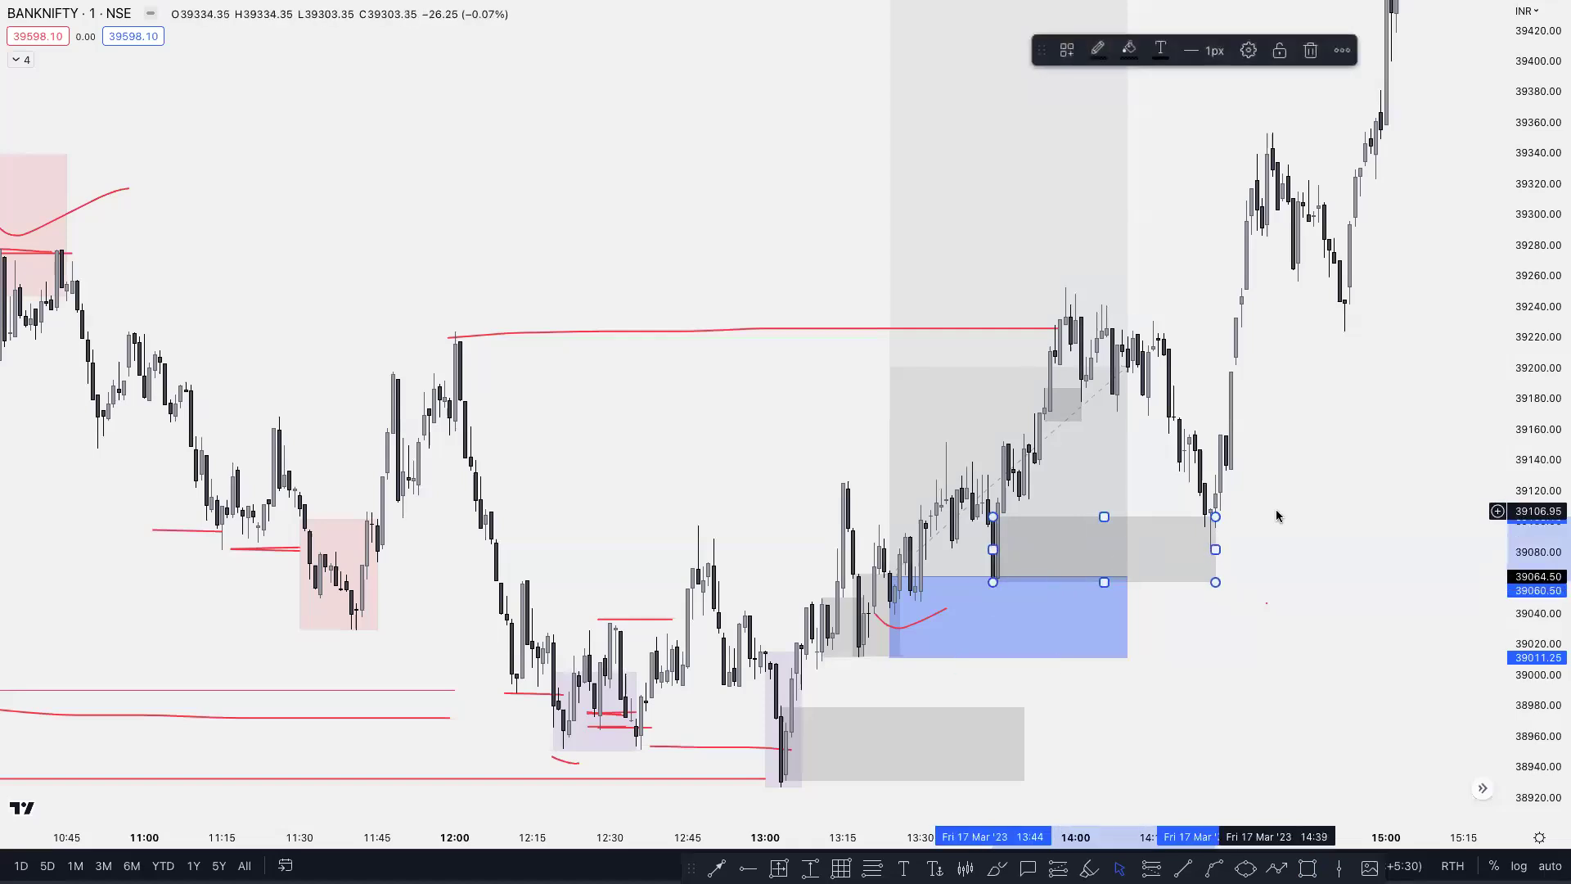
{"action": "left_click", "coordinate": [1310, 498]}
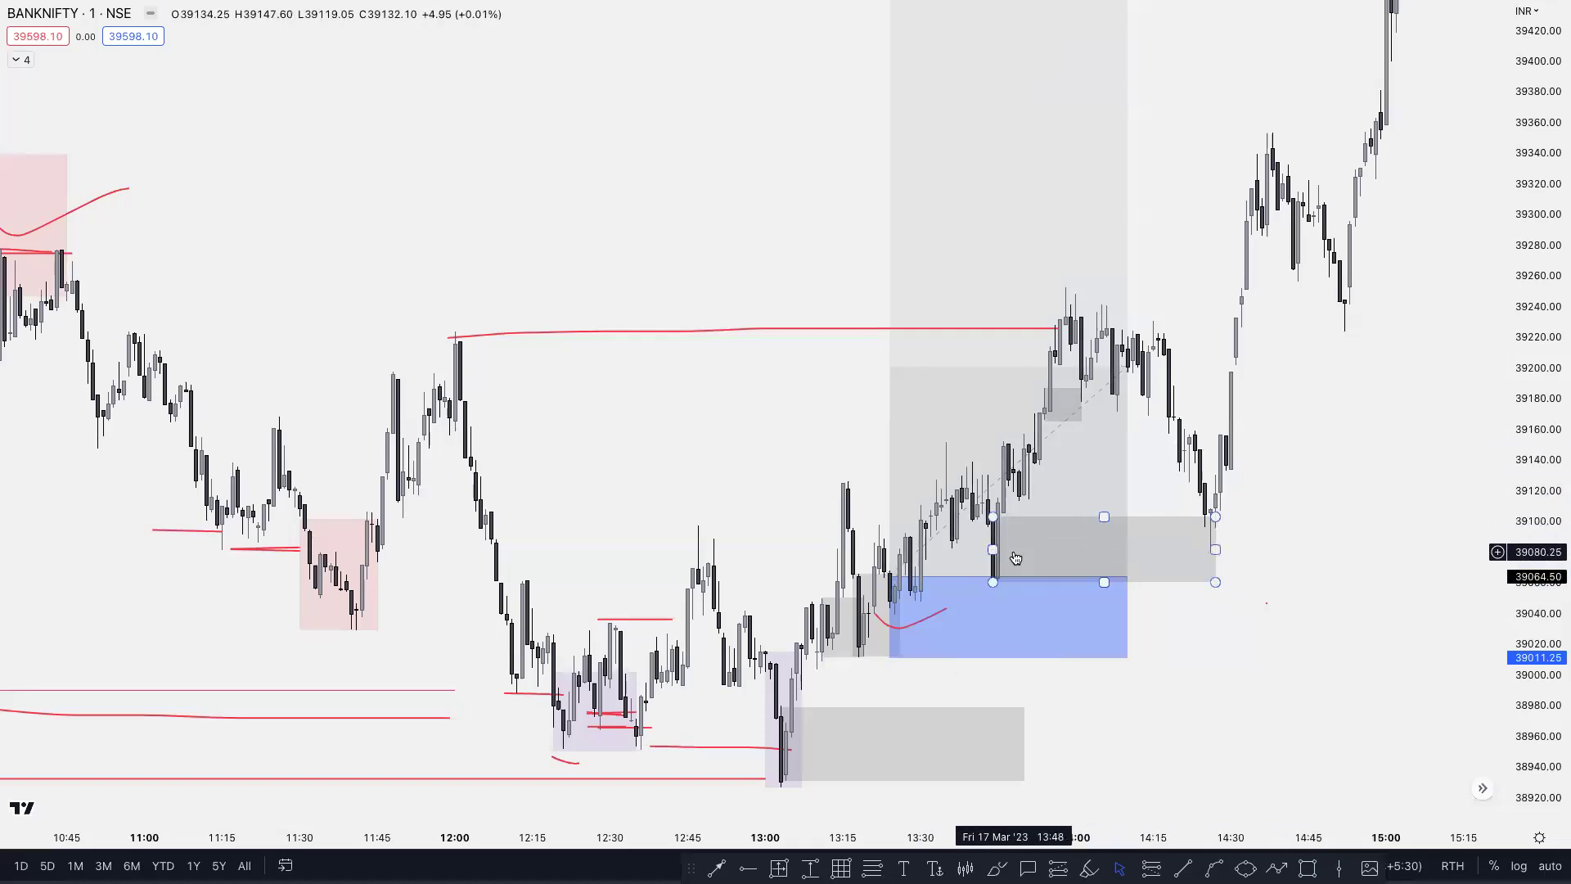
Brush a short red mark at about 39096 on the low of the candle just before the 14:26 pullback low
{"action": "scroll", "coordinate": [1387, 559], "scroll_direction": "up", "scroll_amount": 3}
{"action": "scroll", "coordinate": [1308, 519], "scroll_direction": "up", "scroll_amount": 2}
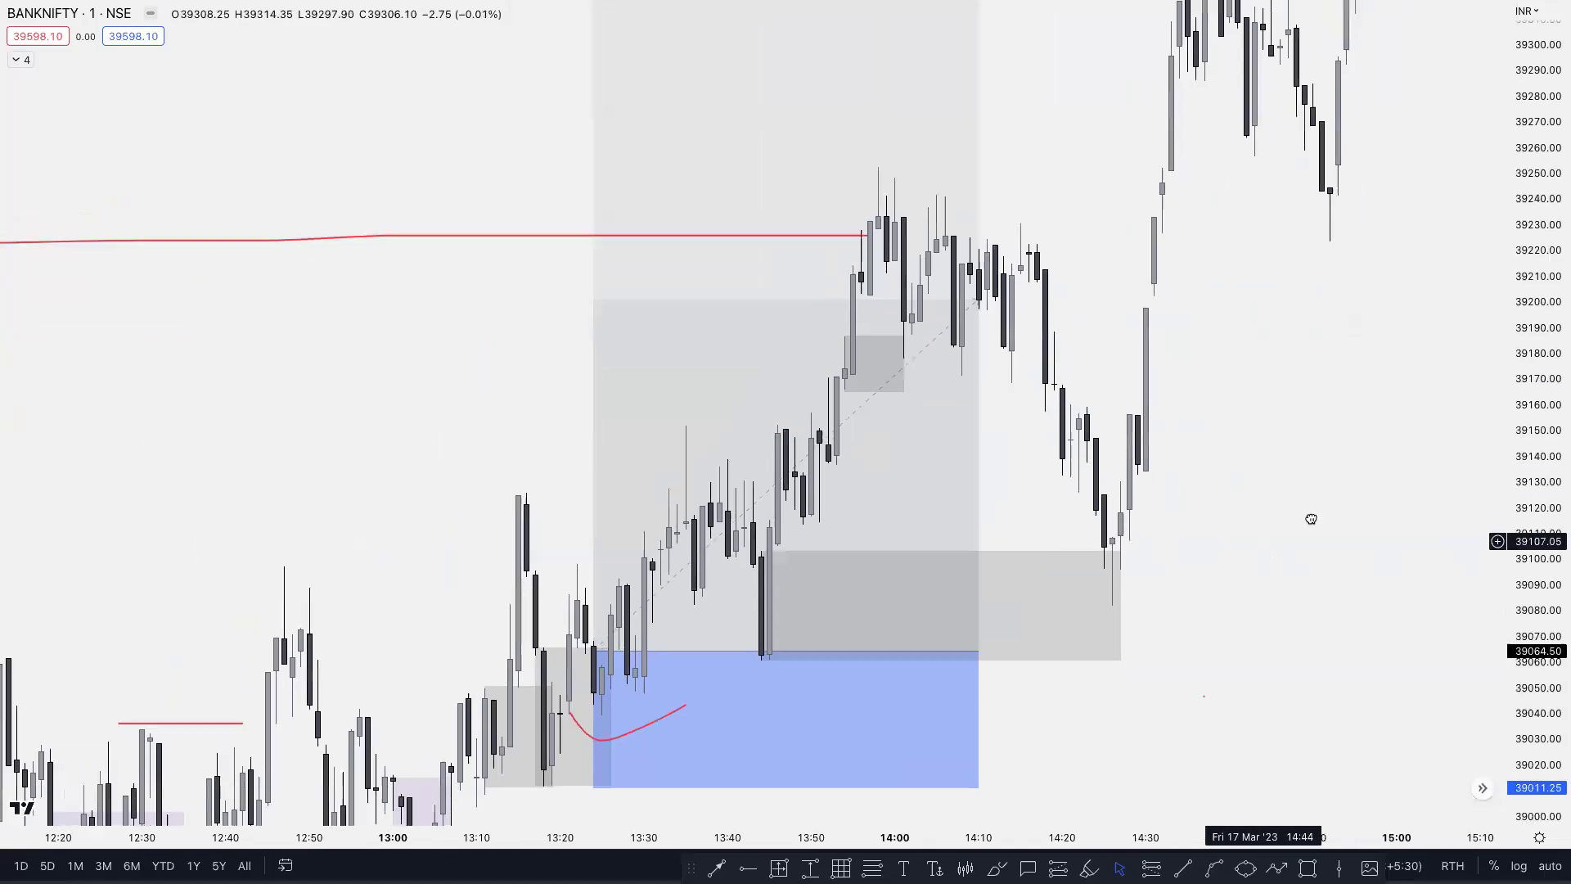
{"action": "left_click", "coordinate": [995, 866]}
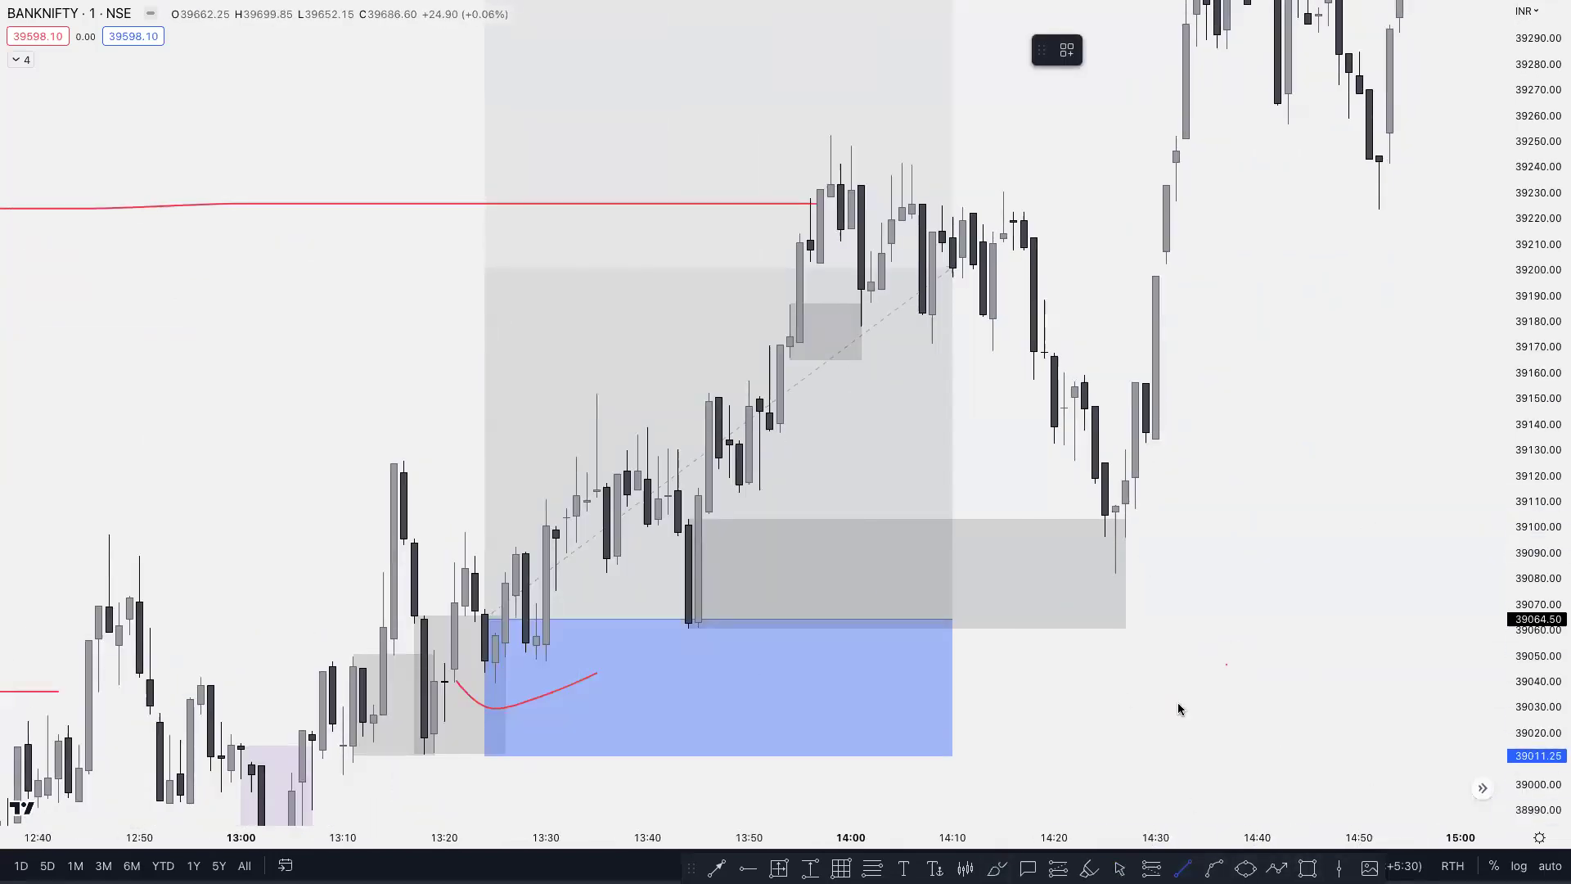
{"action": "left_click_drag", "start_coordinate": [1104, 543], "coordinate": [1116, 538]}
{"action": "left_click", "coordinate": [1263, 529]}
Add an orange ellipse around the 14:26 candle, from 39108.50 down to about 39082
{"action": "left_click", "coordinate": [1248, 866]}
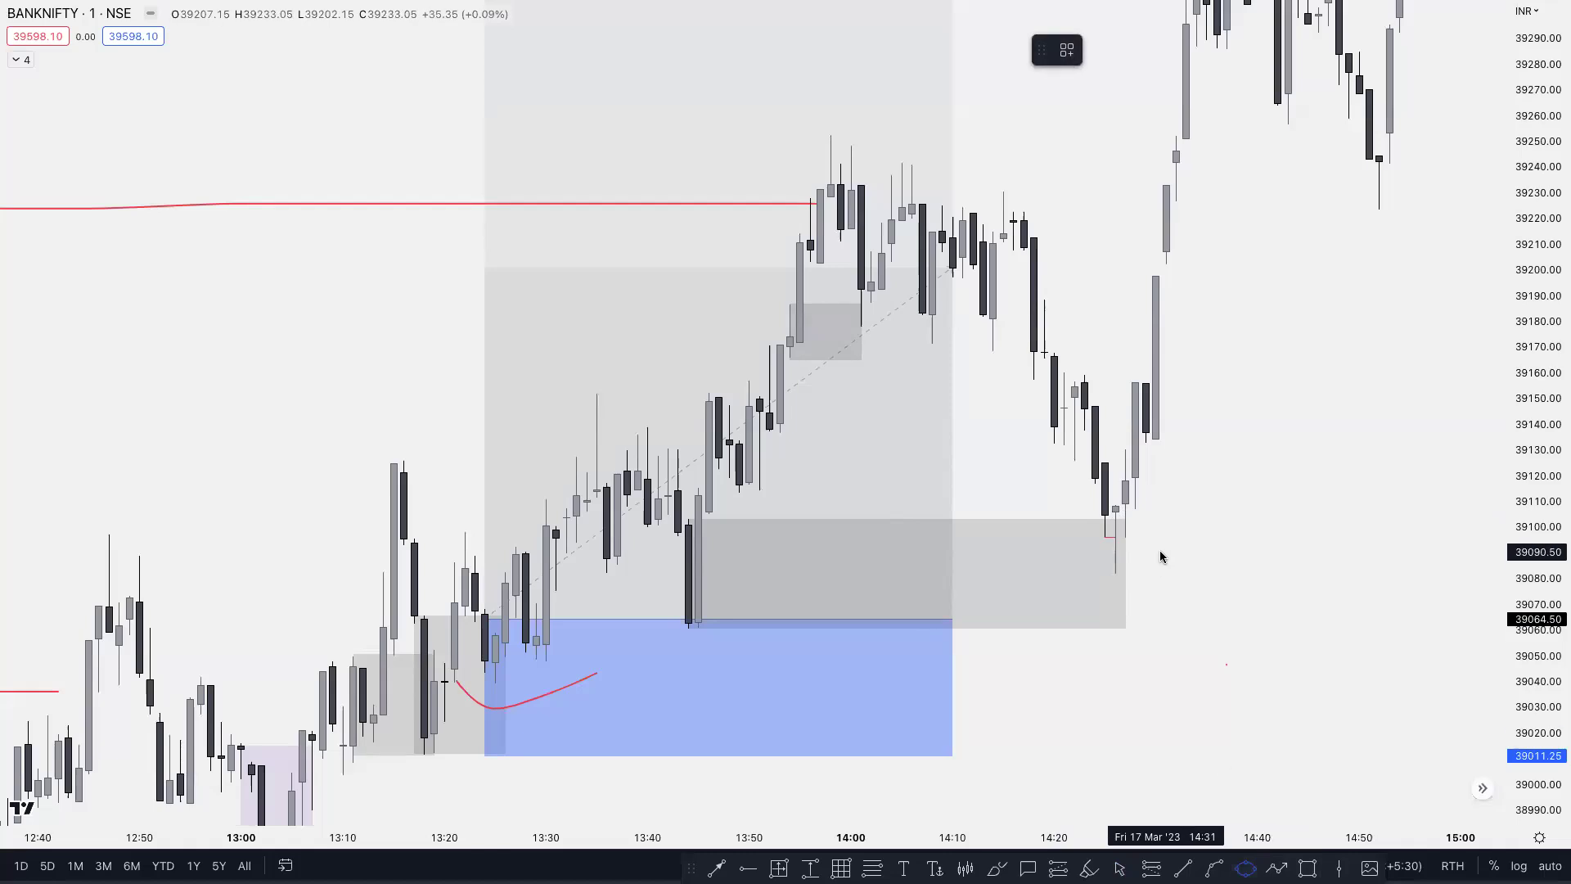
{"action": "left_click", "coordinate": [1116, 576]}
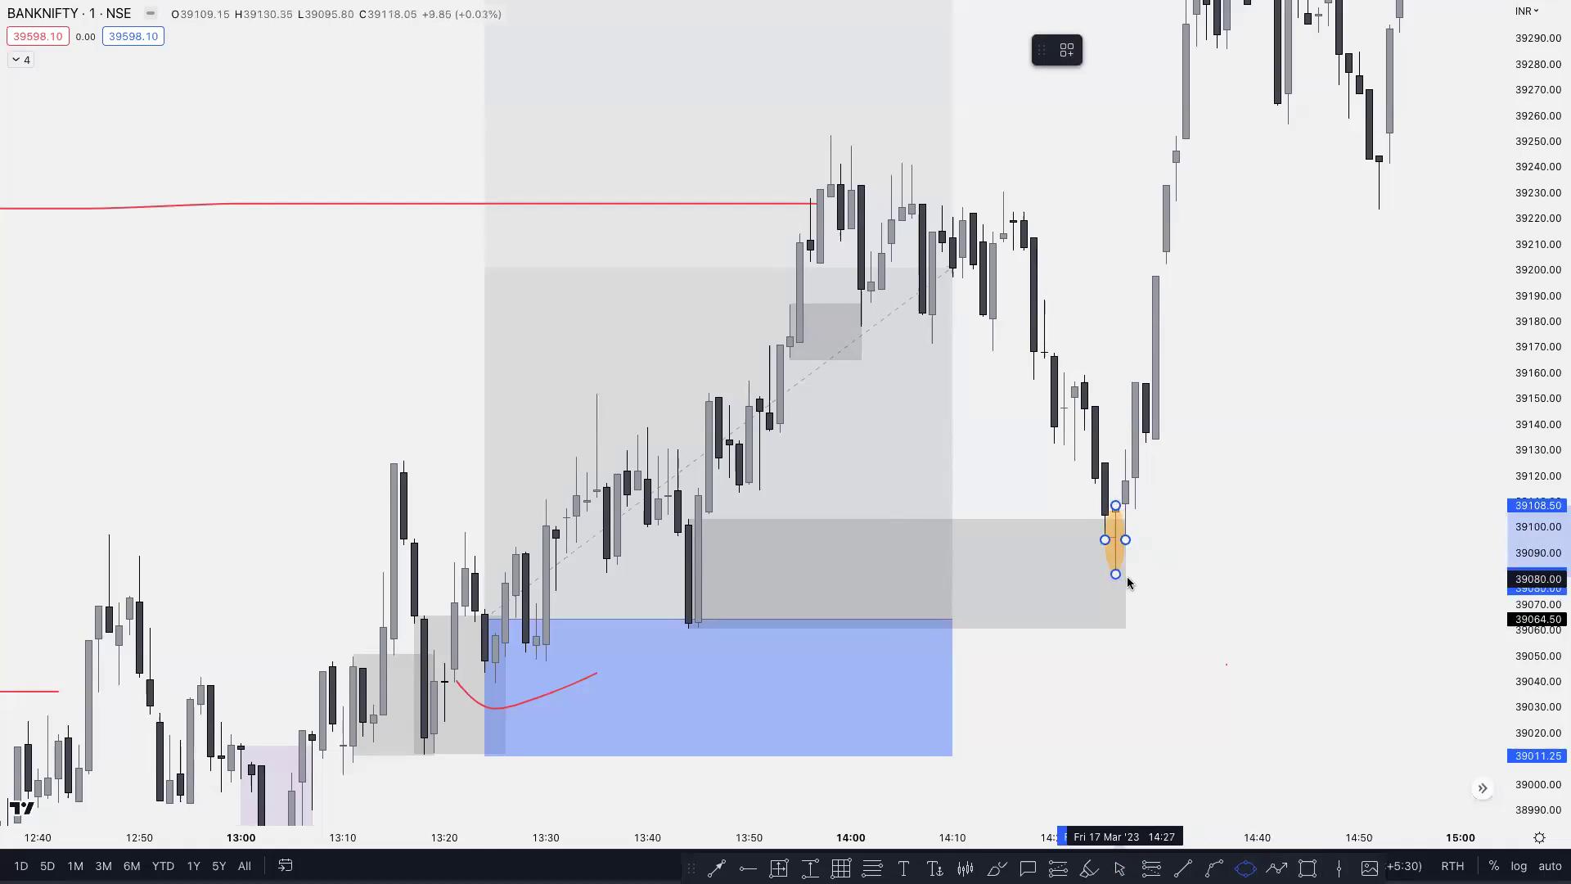
{"action": "left_click", "coordinate": [1127, 579]}
{"action": "left_click", "coordinate": [1265, 496]}
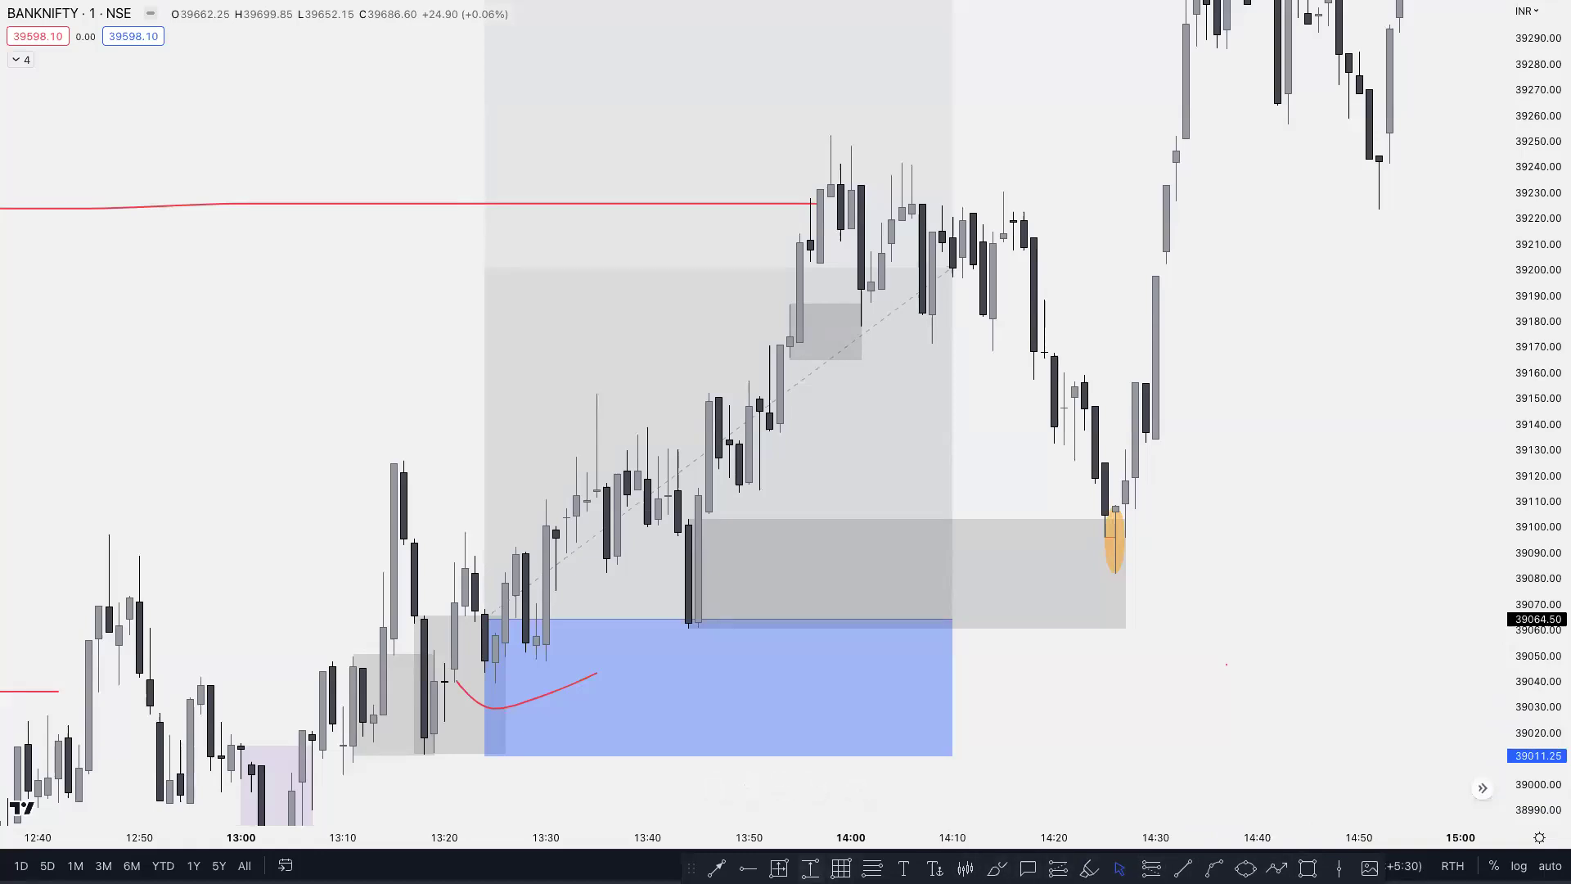
Add a box marking the 14:26 candle's range from 39108.50 to 39082.25, extending to 14:29
{"action": "left_click", "coordinate": [1113, 505]}
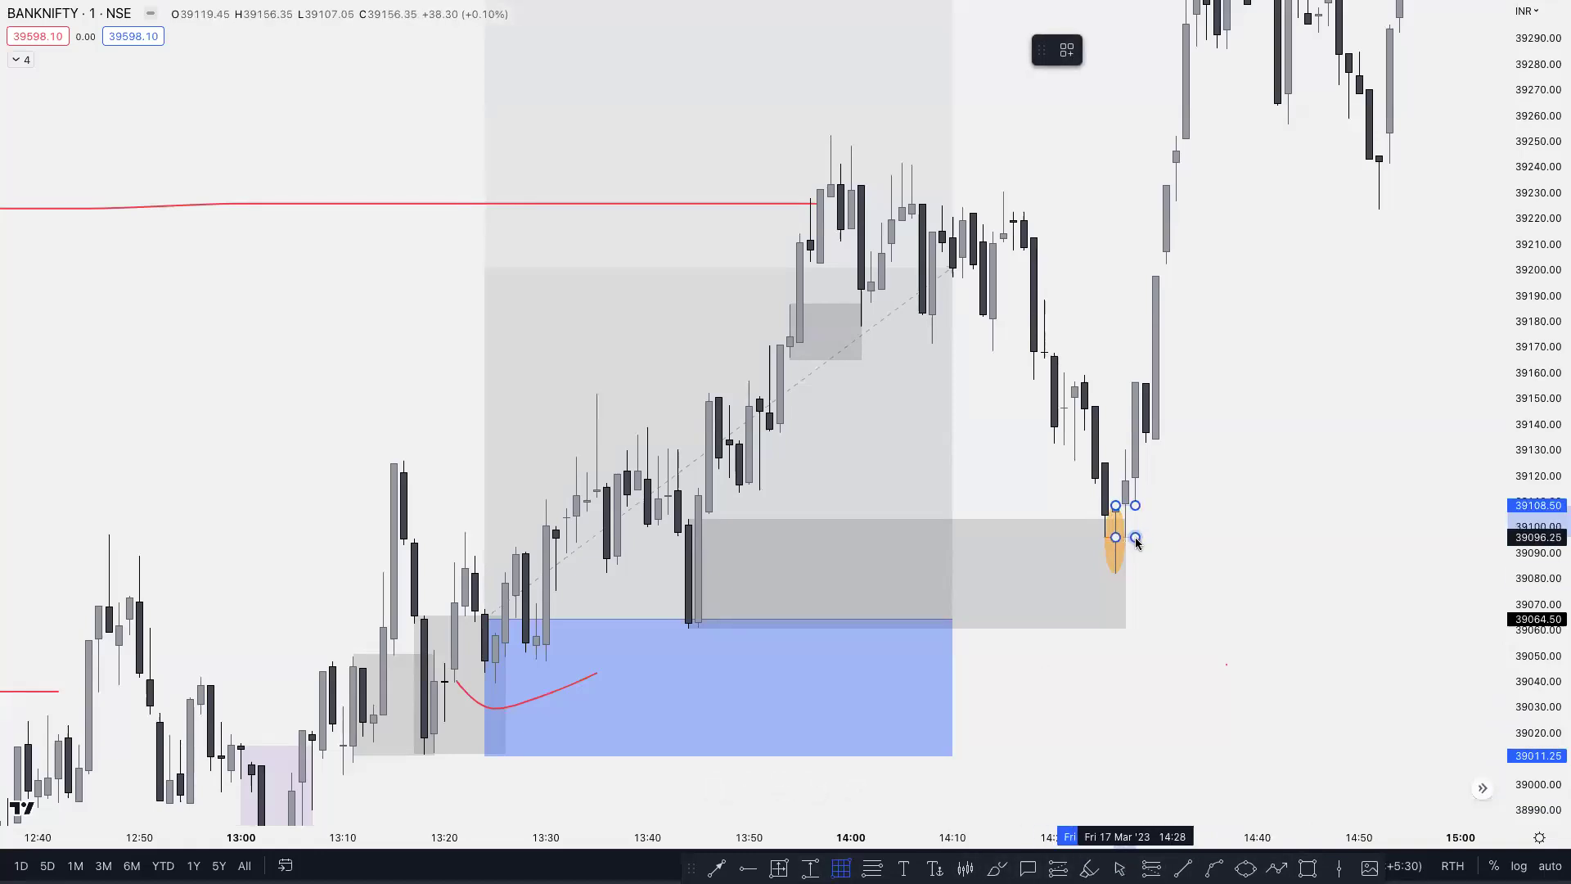
{"action": "left_click", "coordinate": [1145, 572]}
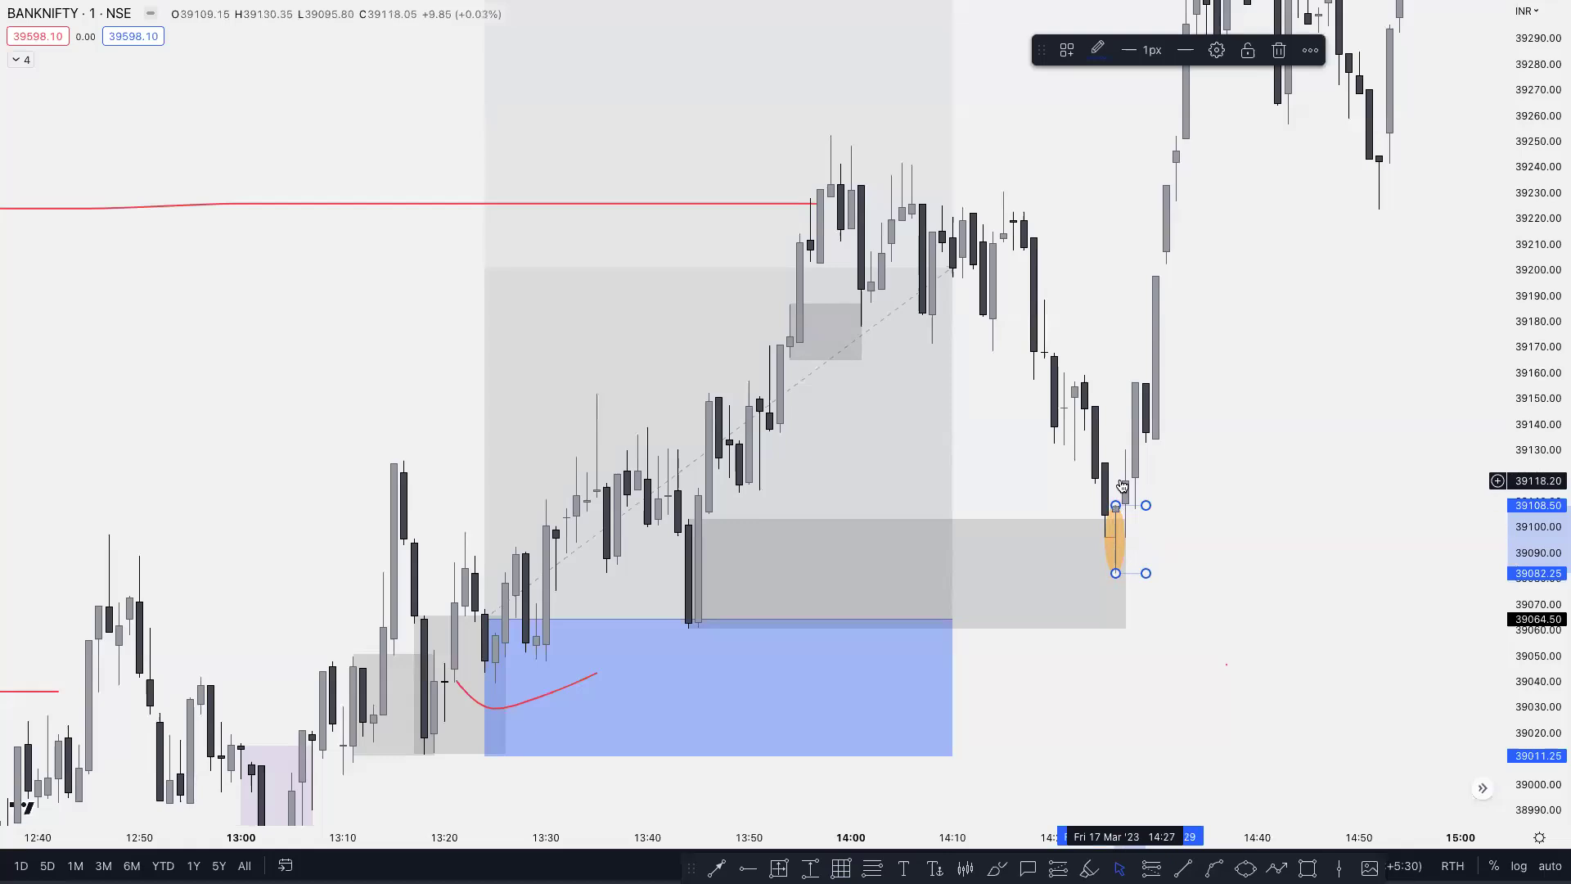
{"action": "left_click", "coordinate": [1161, 509]}
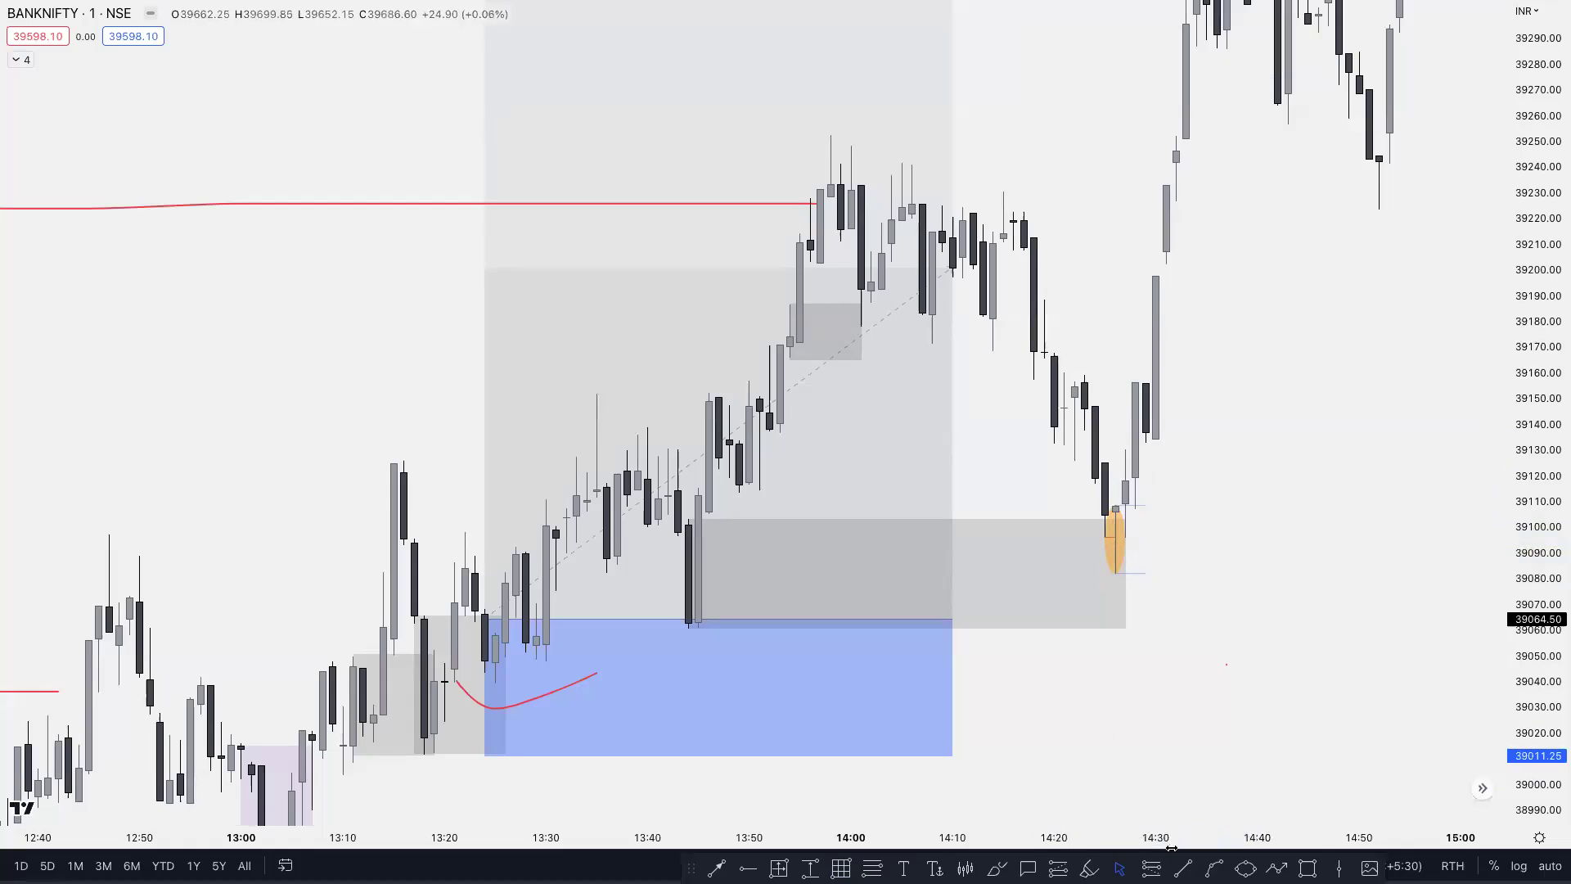
Add a long position starting at 14:28 with its entry at 39108.95 and its stop at 39080.35
{"action": "left_click", "coordinate": [1136, 505]}
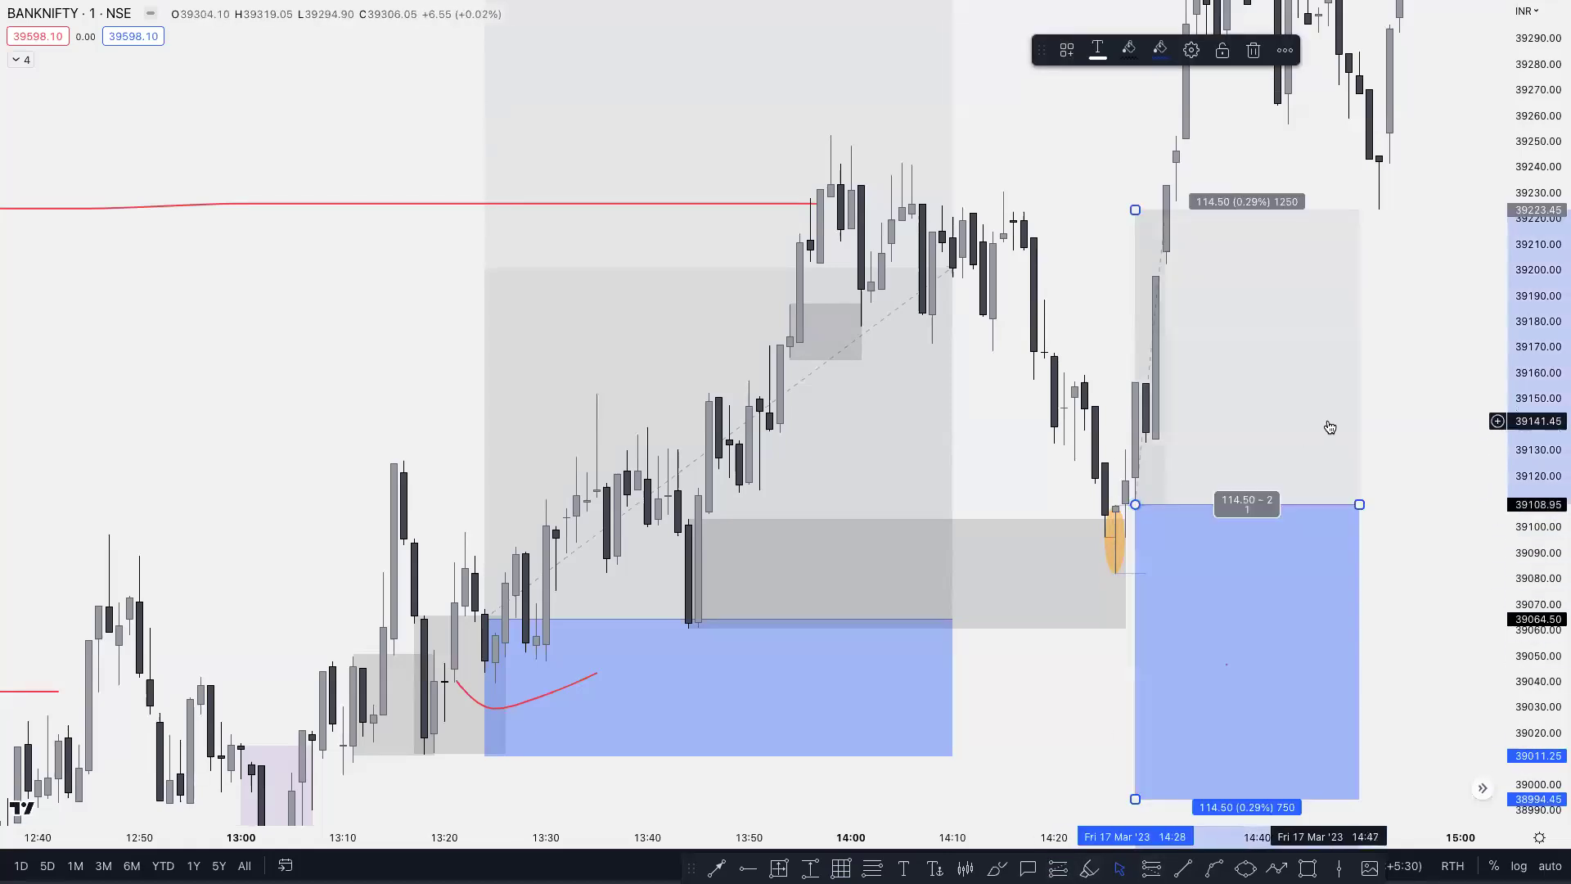
{"action": "left_click_drag", "start_coordinate": [1135, 799], "coordinate": [1137, 578]}
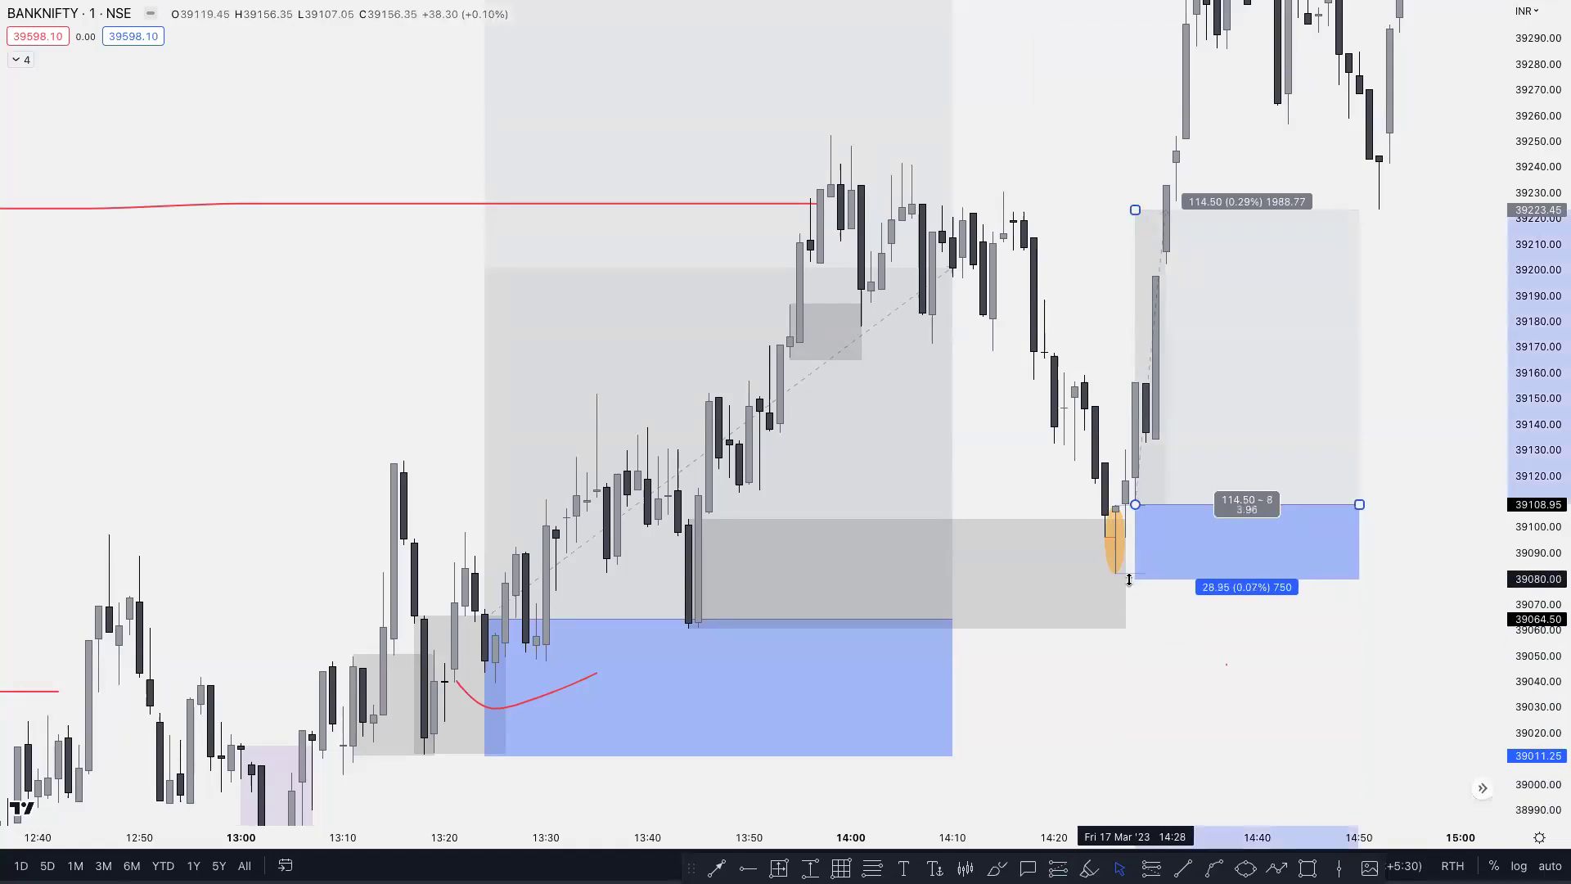
{"action": "left_click", "coordinate": [1235, 655]}
Extend the 14:28 long position's target to 39594.15, near the horizontal line from the day's opening high
{"action": "scroll", "coordinate": [1371, 473], "scroll_direction": "down", "scroll_amount": 10}
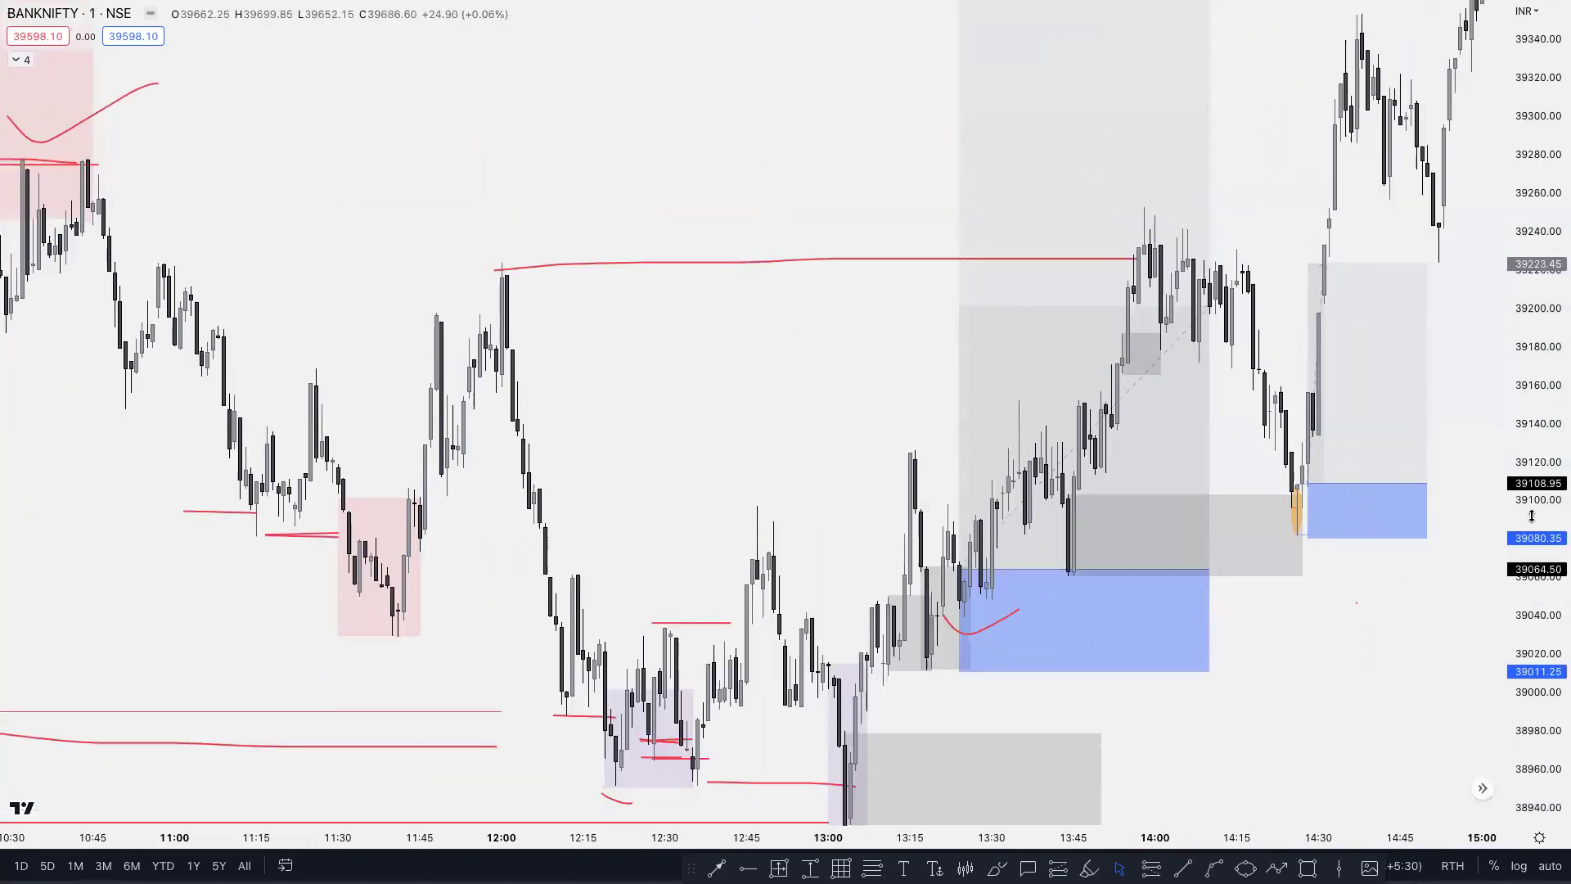
{"action": "scroll", "coordinate": [1424, 593], "scroll_direction": "down", "scroll_amount": 10}
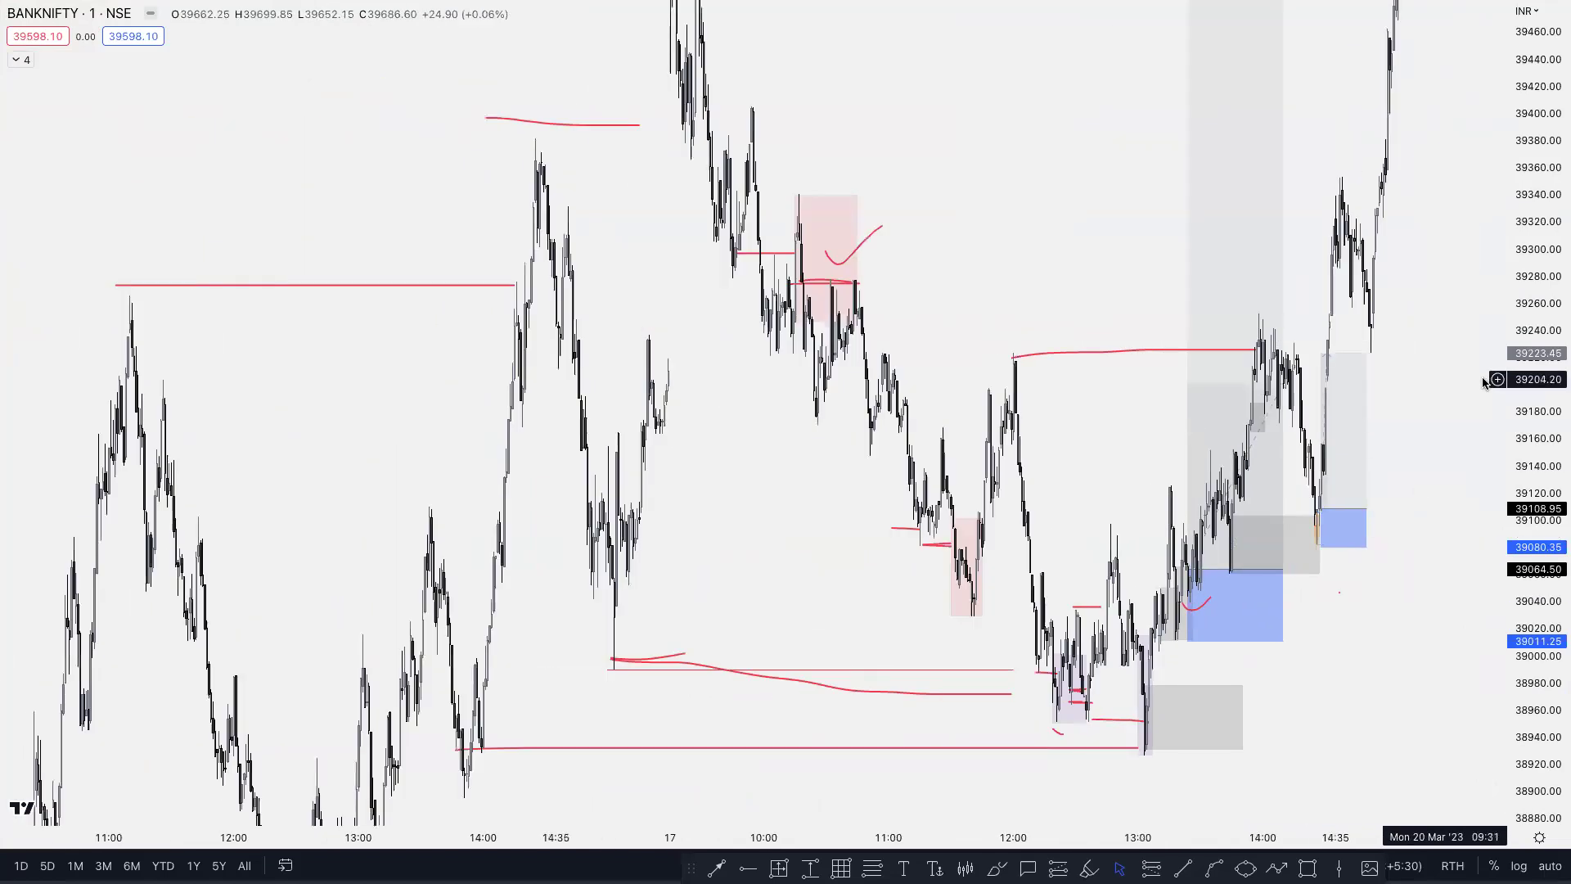
{"action": "left_click_drag", "start_coordinate": [1529, 622], "coordinate": [1528, 708]}
{"action": "left_click_drag", "start_coordinate": [1378, 659], "coordinate": [1256, 767]}
{"action": "left_click_drag", "start_coordinate": [1199, 495], "coordinate": [1184, 238]}
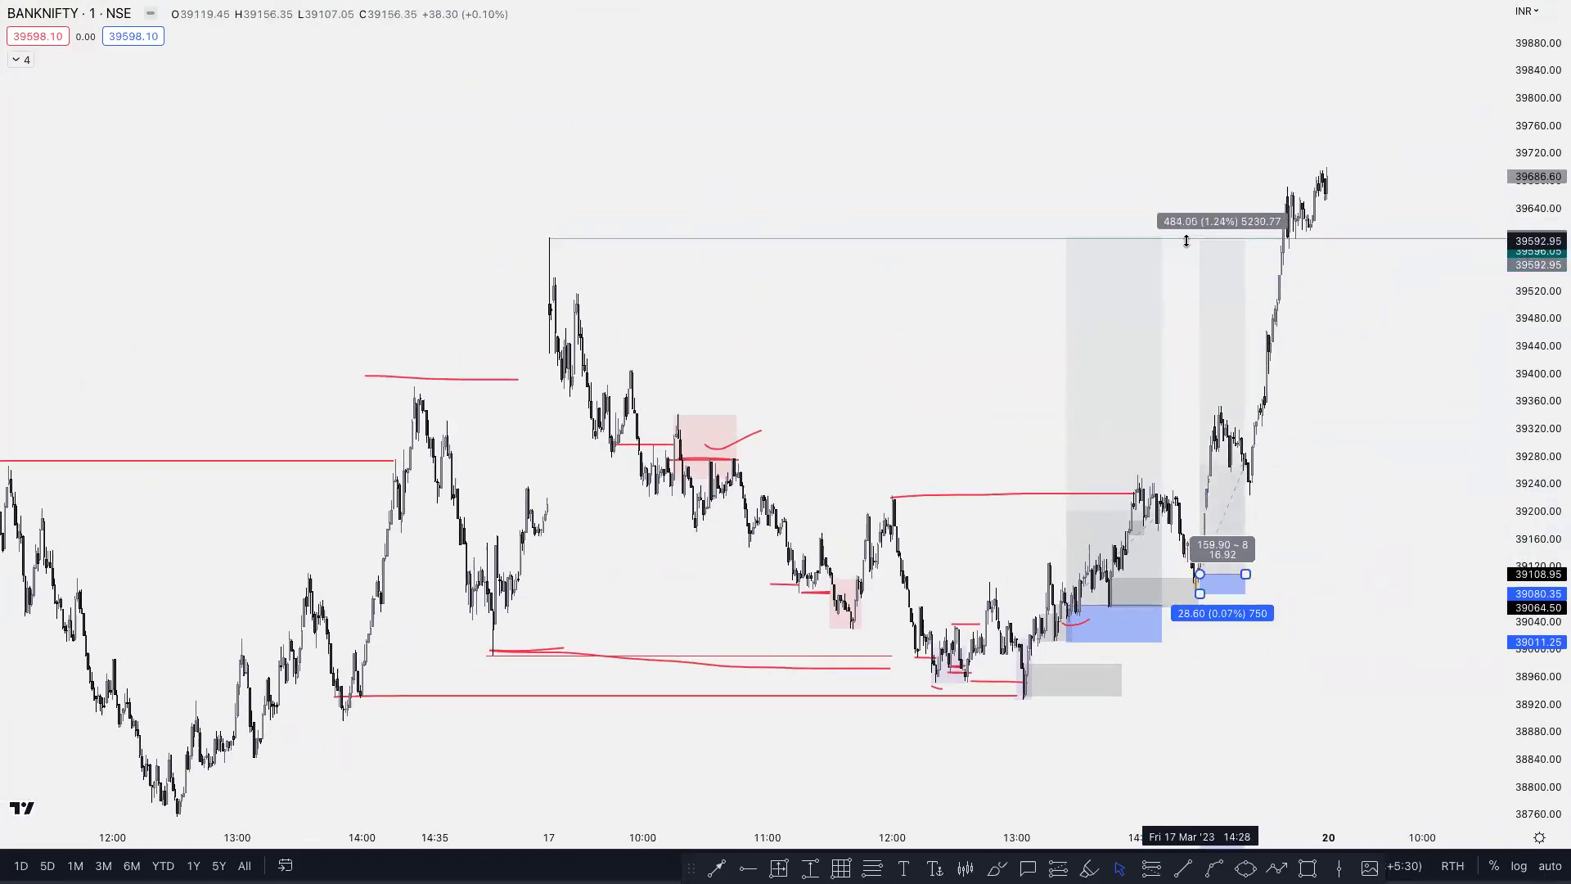
{"action": "left_click", "coordinate": [1102, 180]}
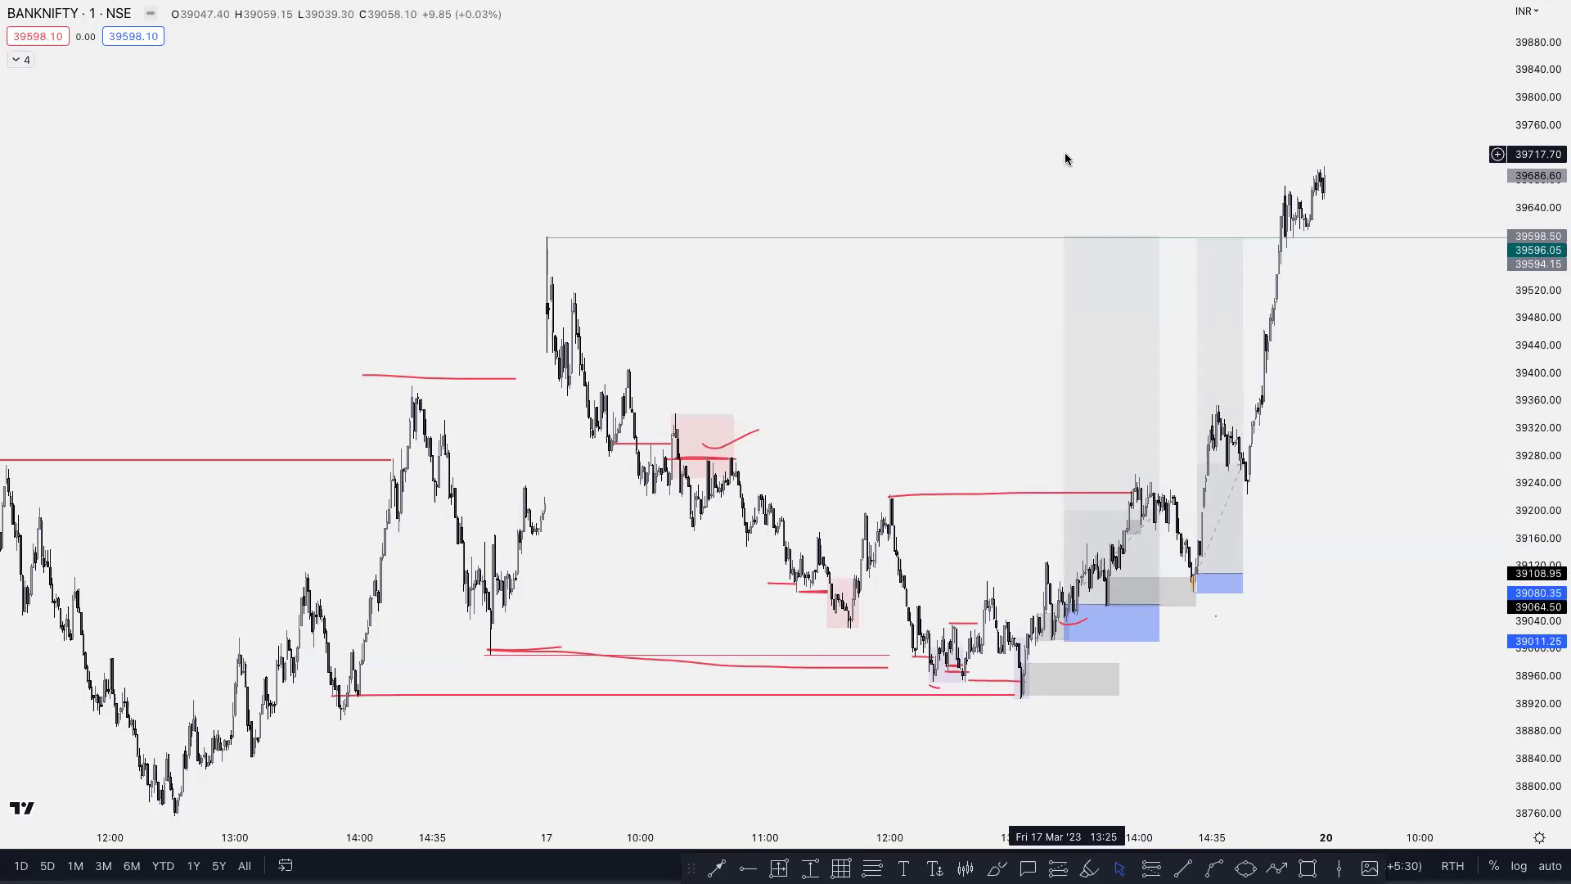
{"action": "left_click_drag", "start_coordinate": [1066, 158], "coordinate": [1075, 150]}
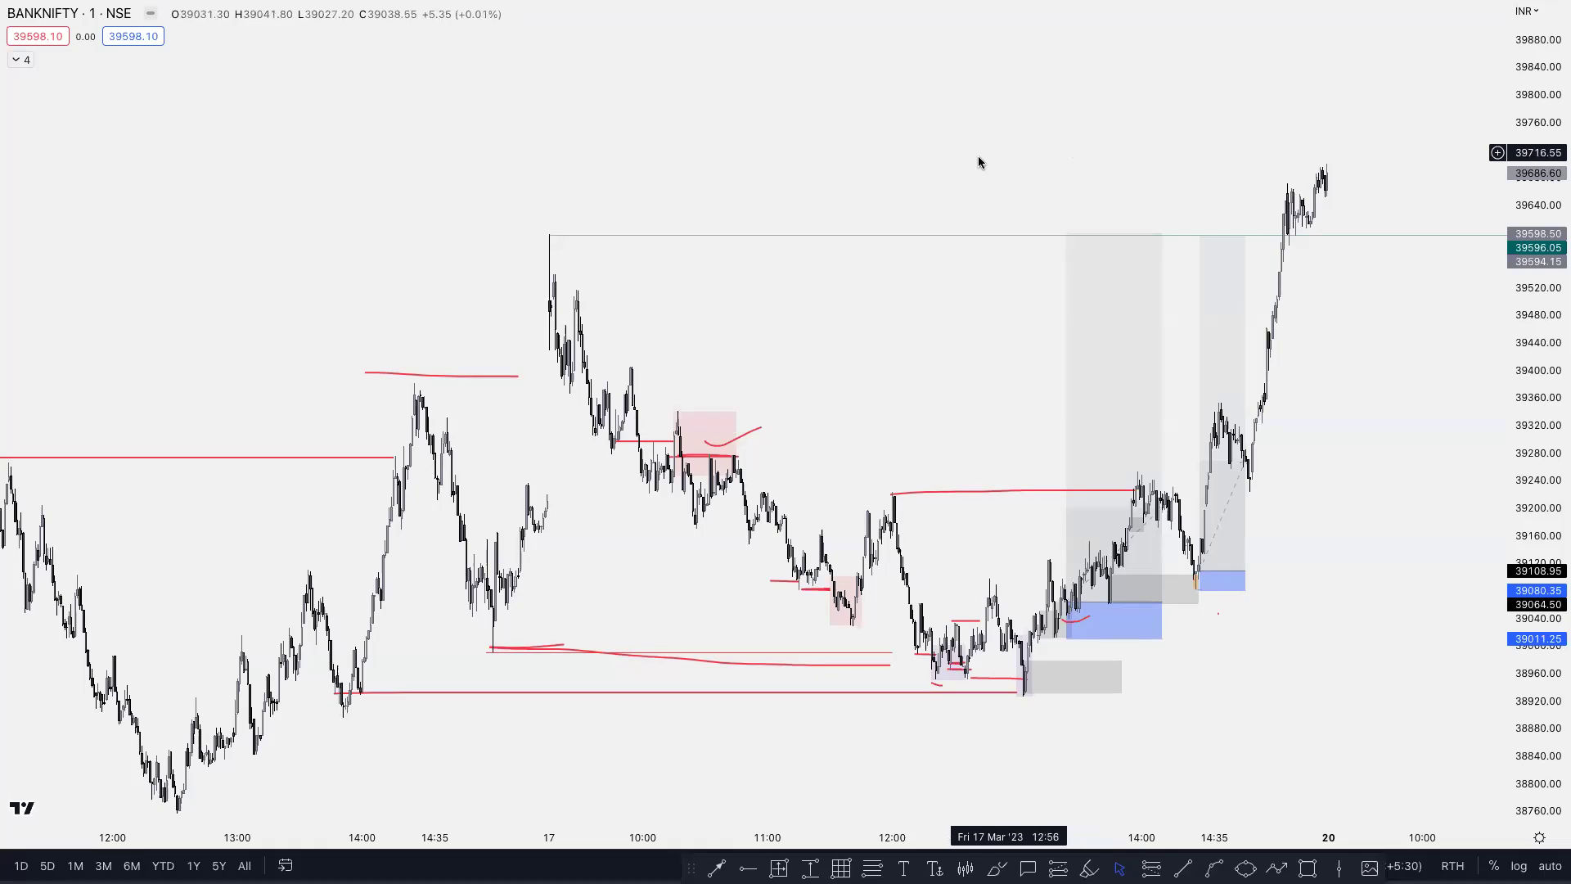
{"action": "left_click_drag", "start_coordinate": [897, 149], "coordinate": [967, 134]}
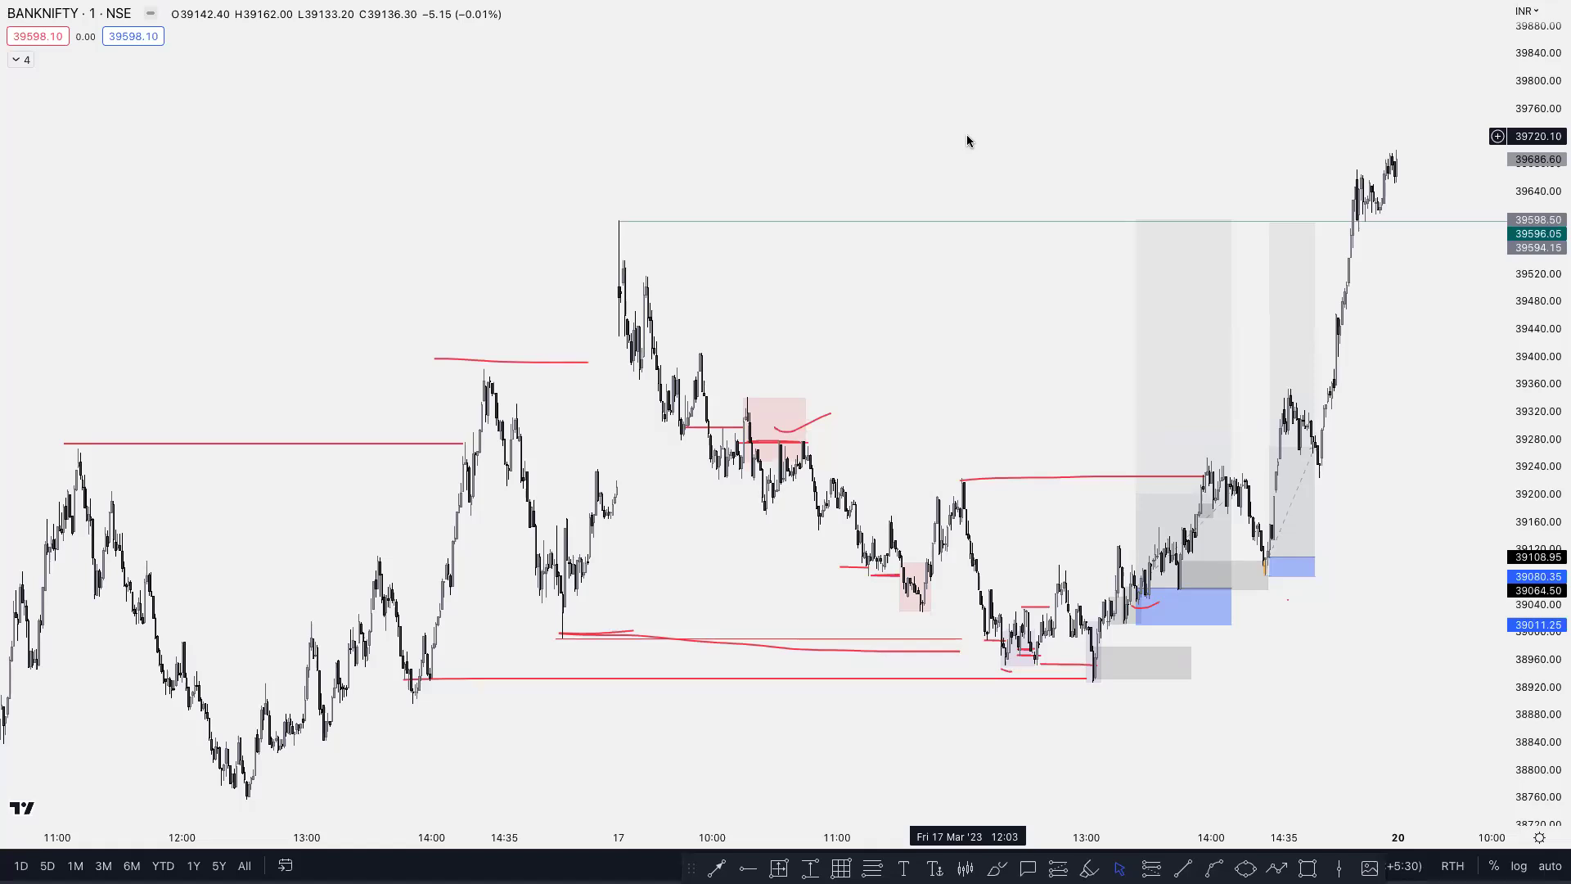
Search for NAS100 and switch the chart to OANDA's NAS100USD symbol
{"action": "type", "text": "NAS100"}
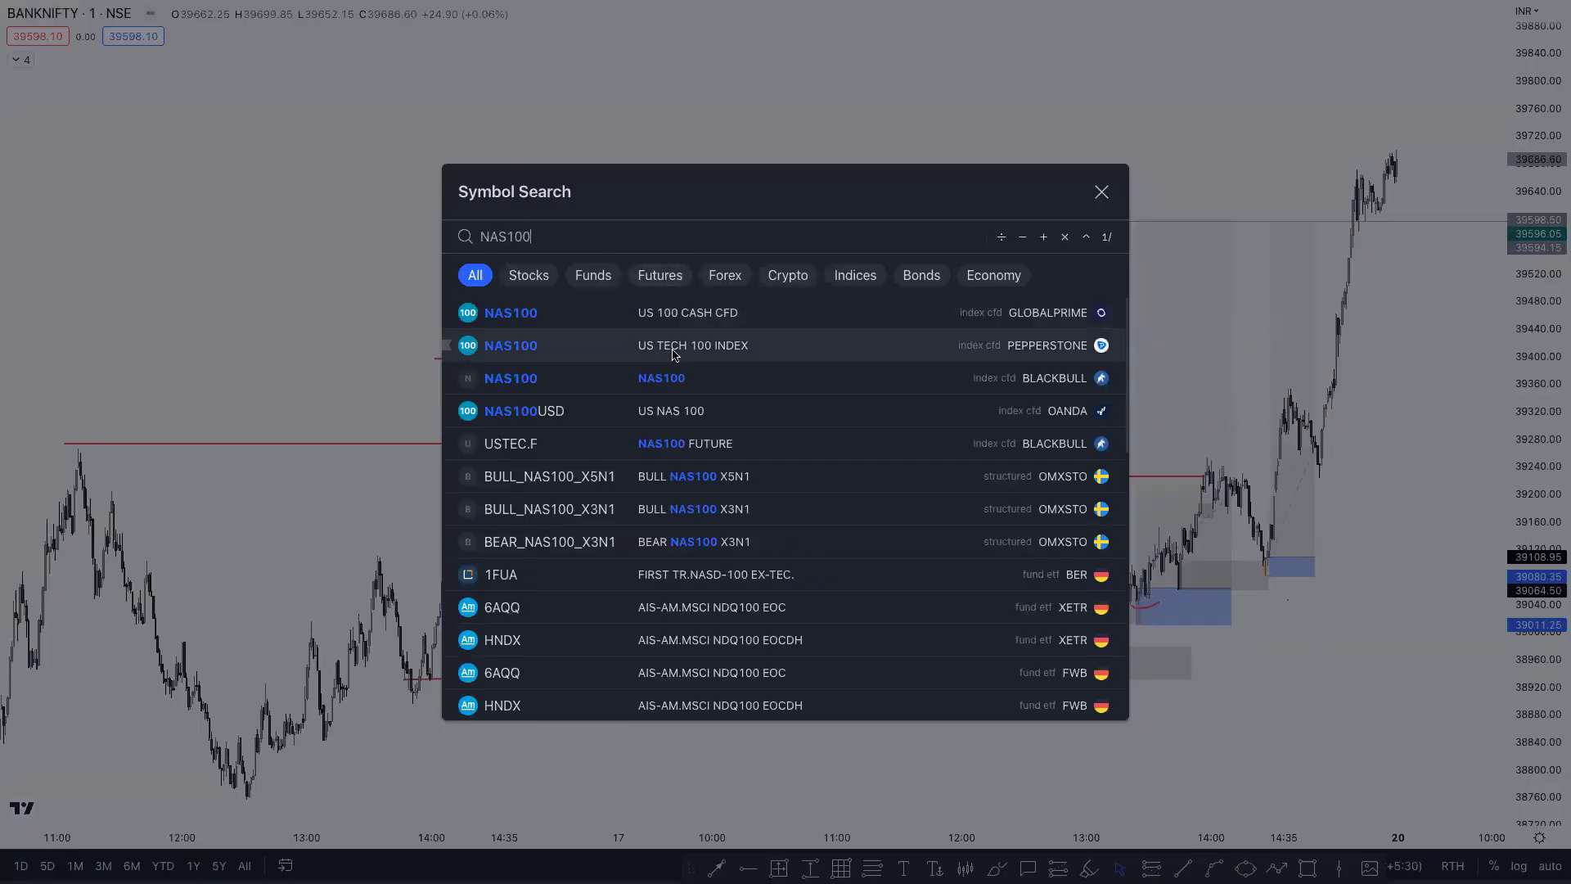
{"action": "left_click", "coordinate": [688, 411]}
{"action": "right_click", "coordinate": [1183, 200]}
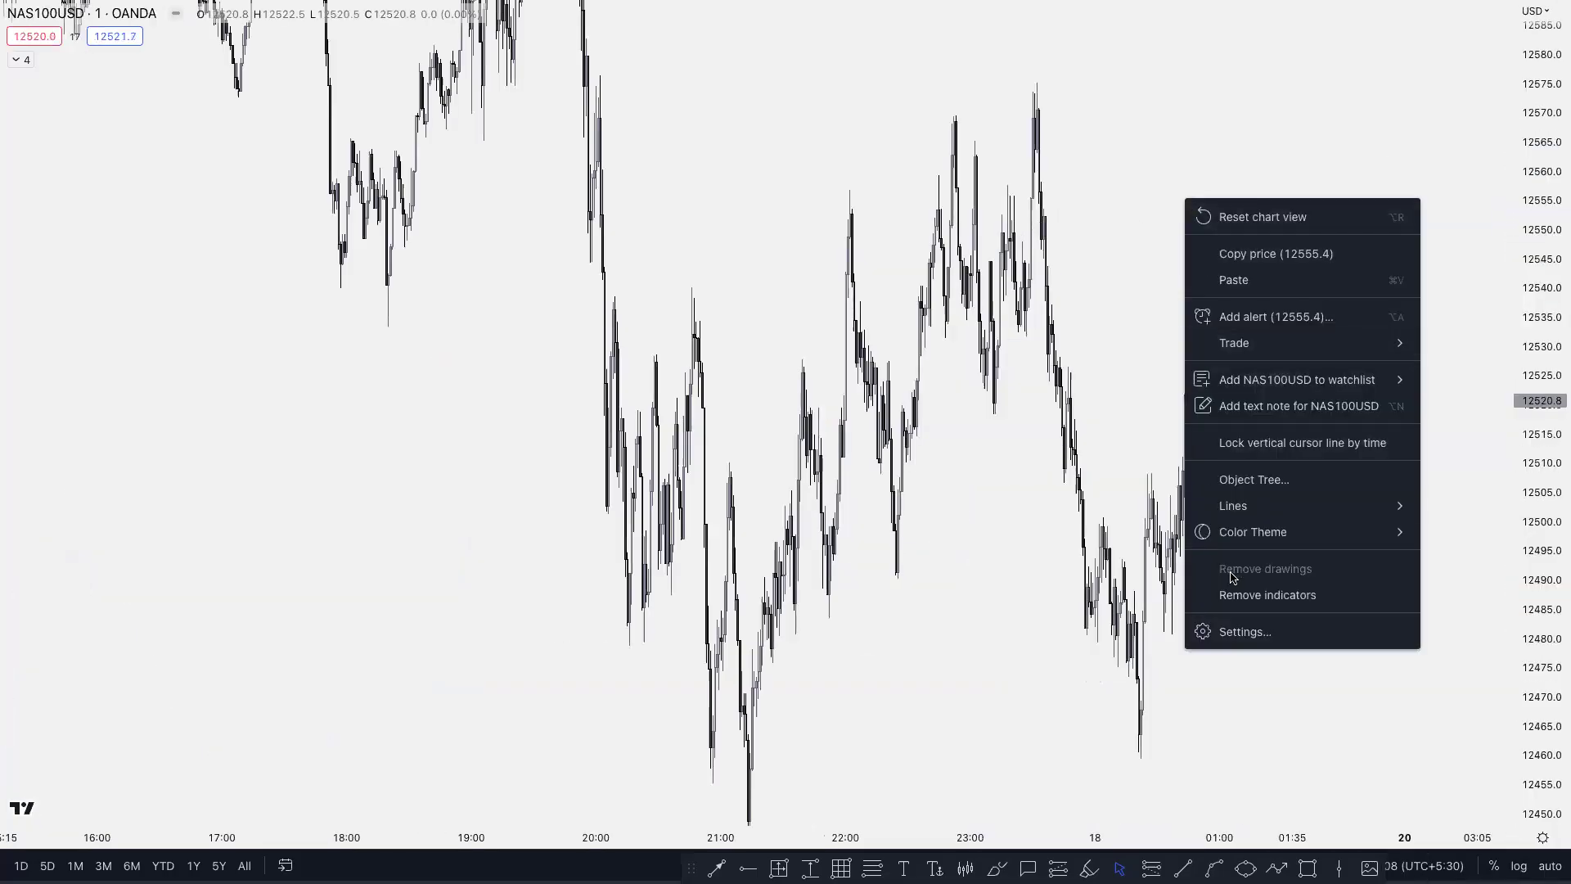
{"action": "left_click", "coordinate": [719, 150]}
Set the NAS100USD chart's interval to 1D and reset the chart view
{"action": "type", "text": "1D"}
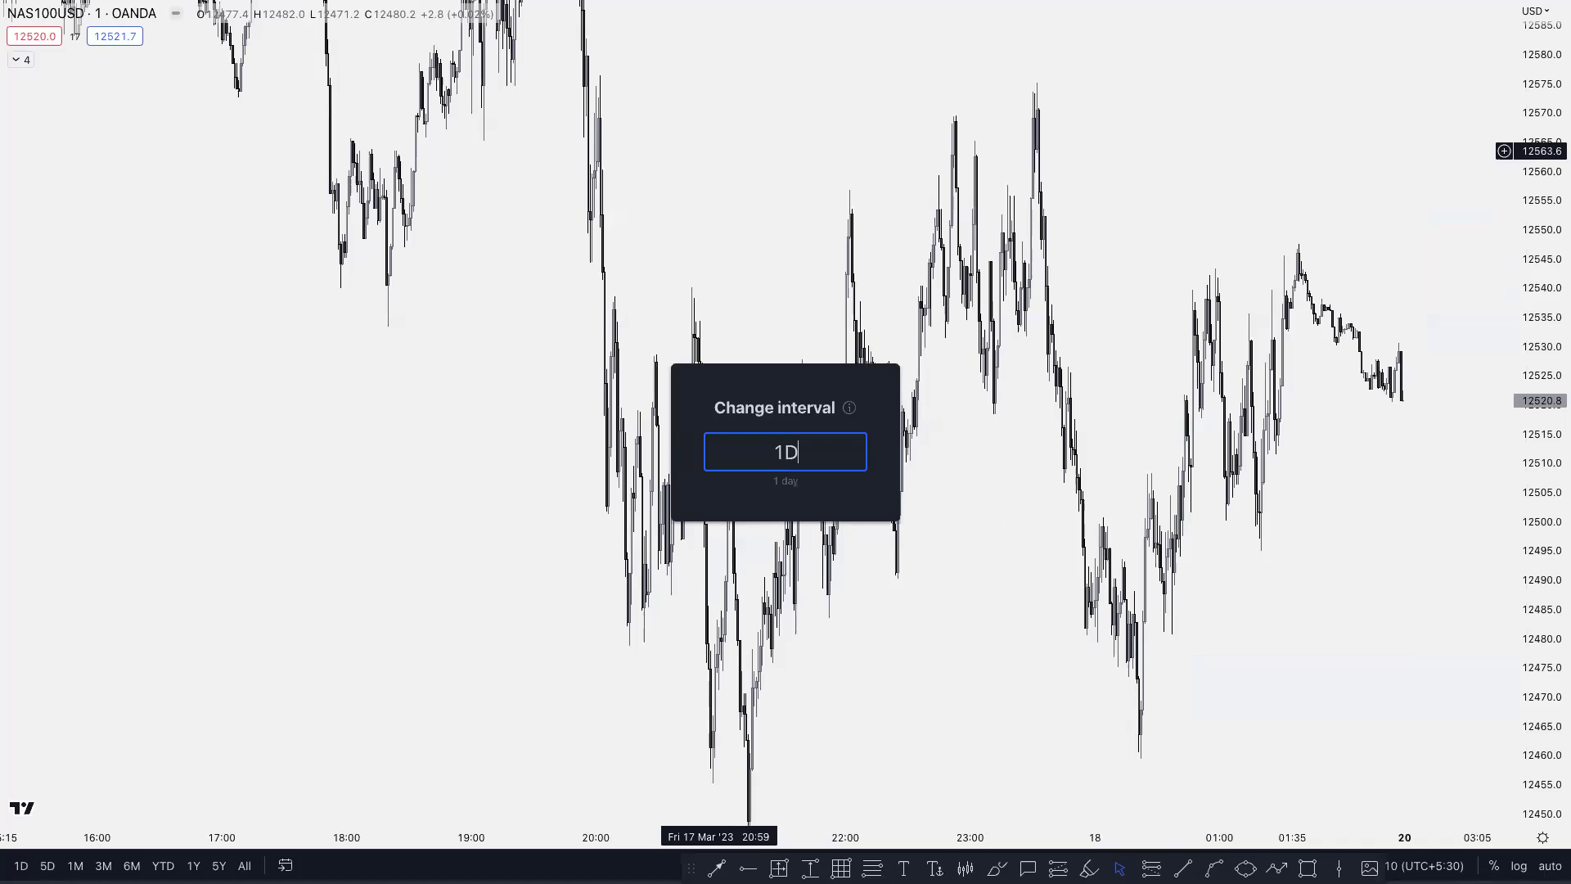
{"action": "key", "text": "Return"}
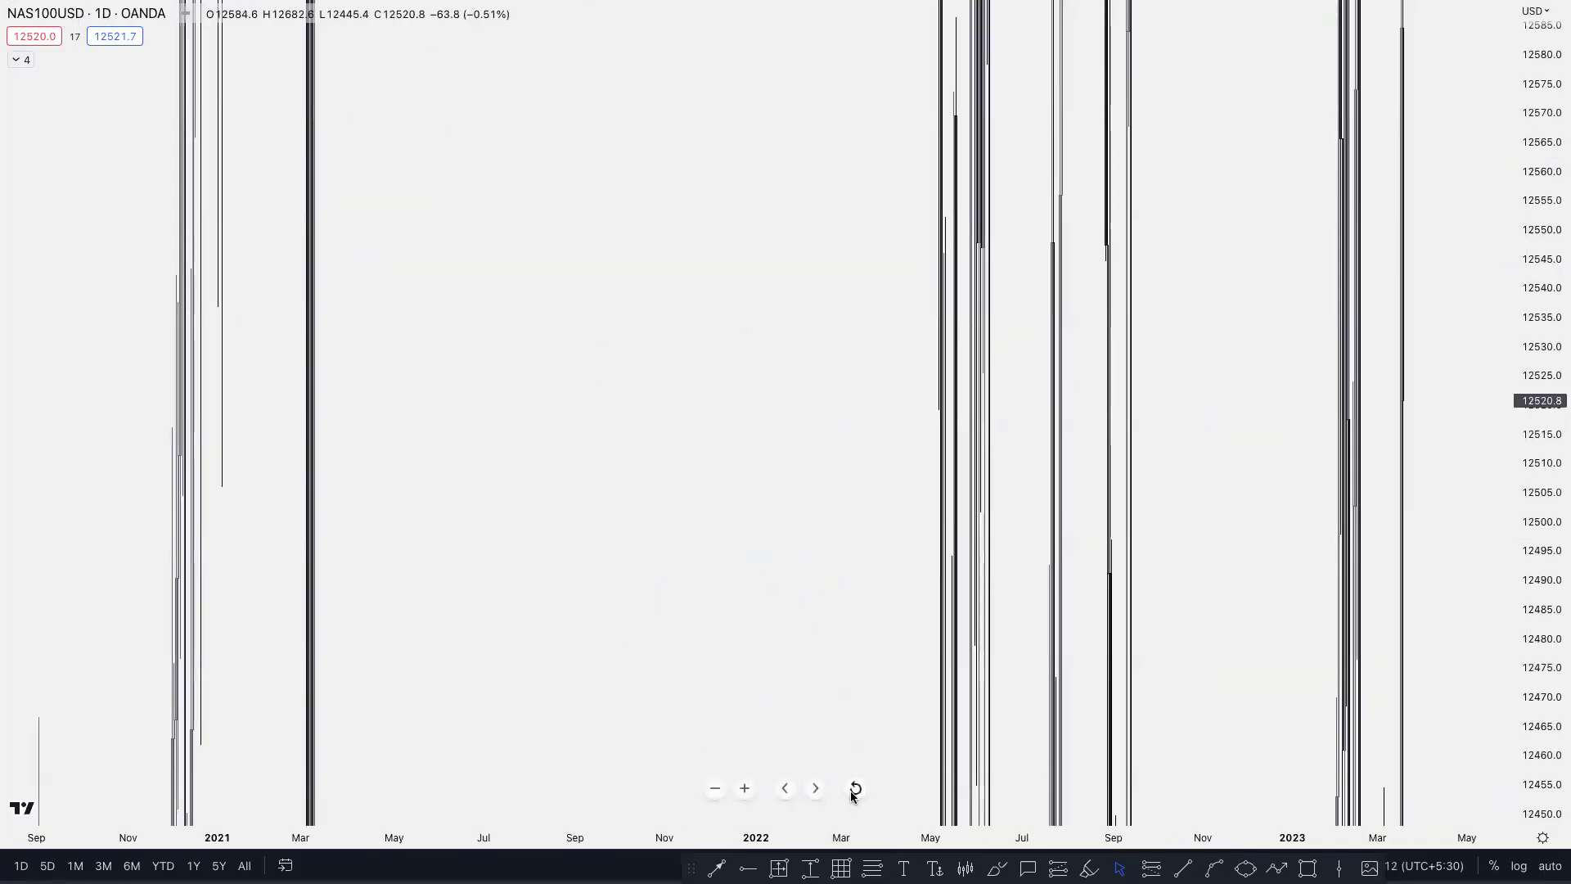
{"action": "left_click", "coordinate": [851, 791]}
Examine the daily NAS100USD swing highs and lows from mid-2022 to March 2023
{"action": "scroll", "coordinate": [1342, 237], "scroll_direction": "up", "scroll_amount": 3}
{"action": "scroll", "coordinate": [1330, 274], "scroll_direction": "down", "scroll_amount": 4}
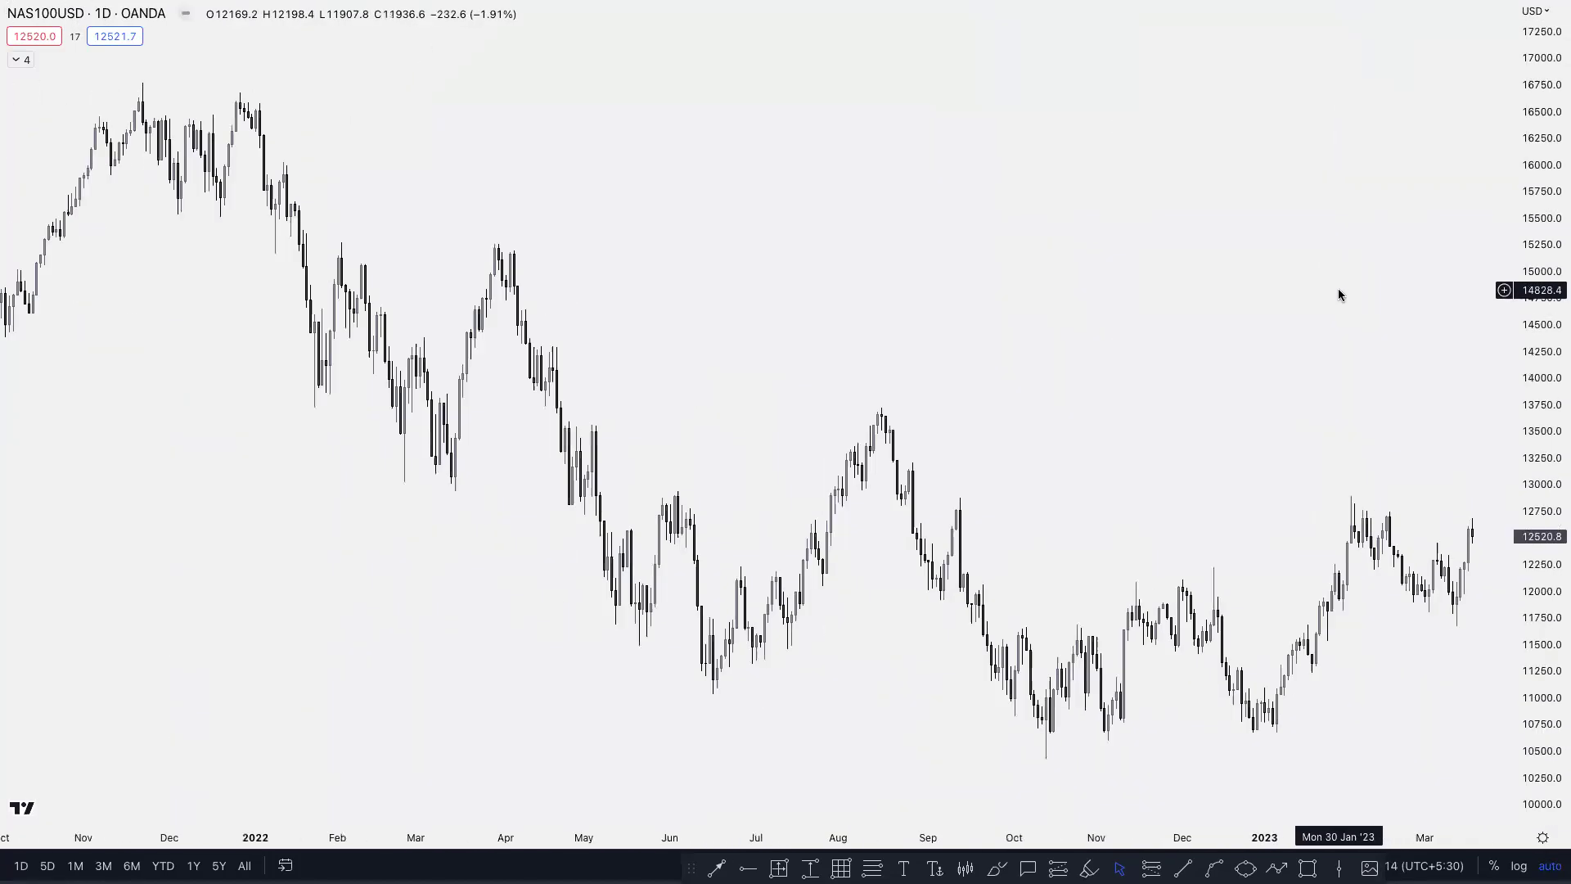
{"action": "scroll", "coordinate": [1358, 336], "scroll_direction": "up", "scroll_amount": 4}
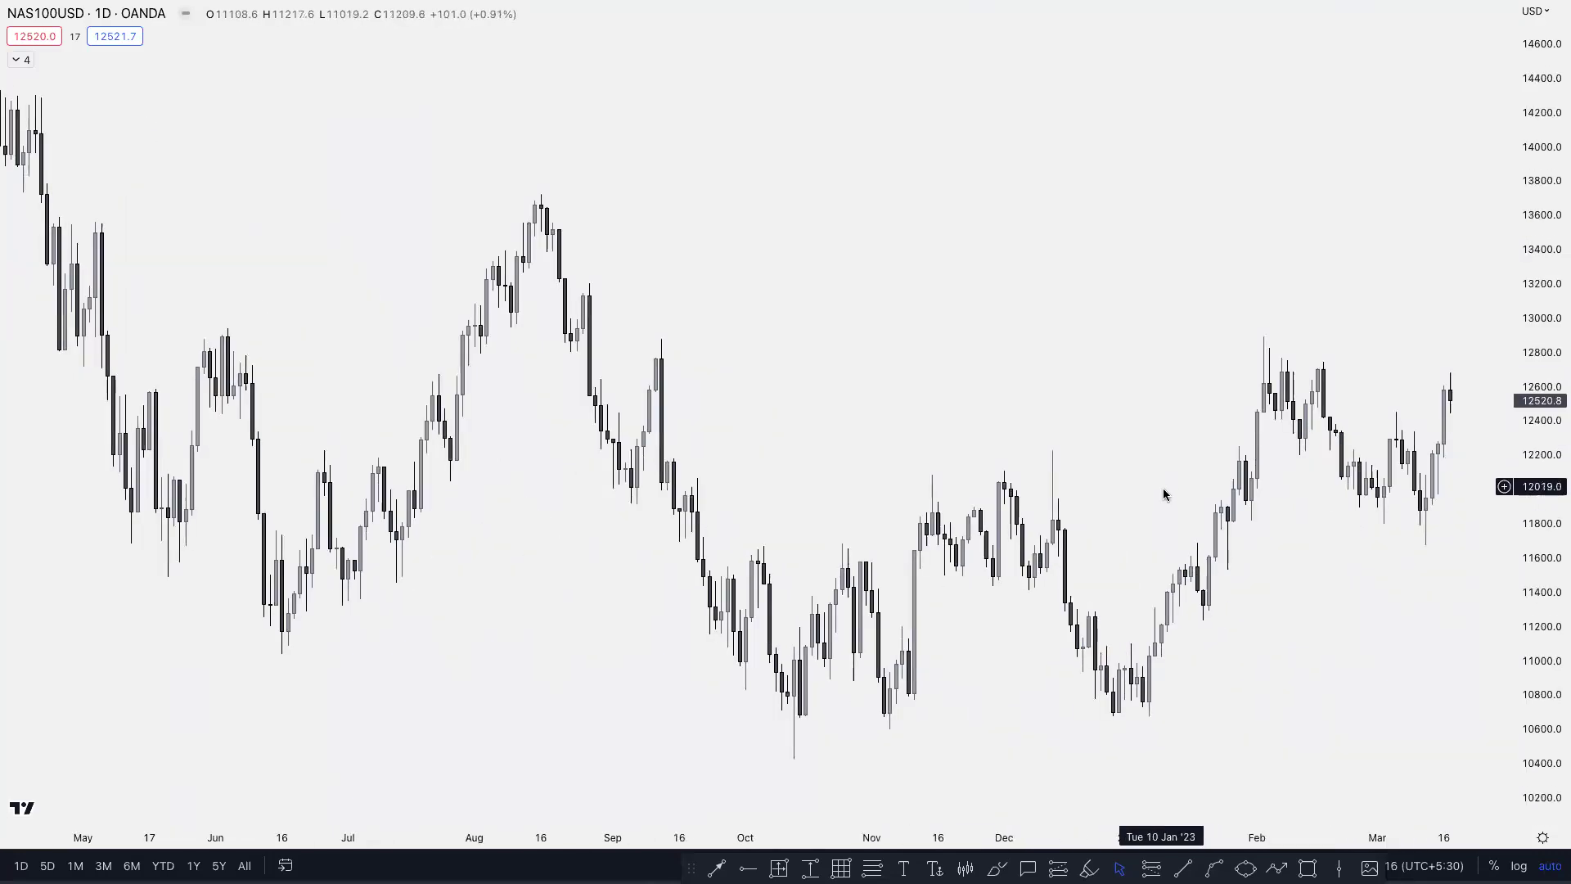
{"action": "left_click_drag", "start_coordinate": [1330, 615], "coordinate": [1297, 611]}
{"action": "scroll", "coordinate": [1297, 610], "scroll_direction": "up", "scroll_amount": 2}
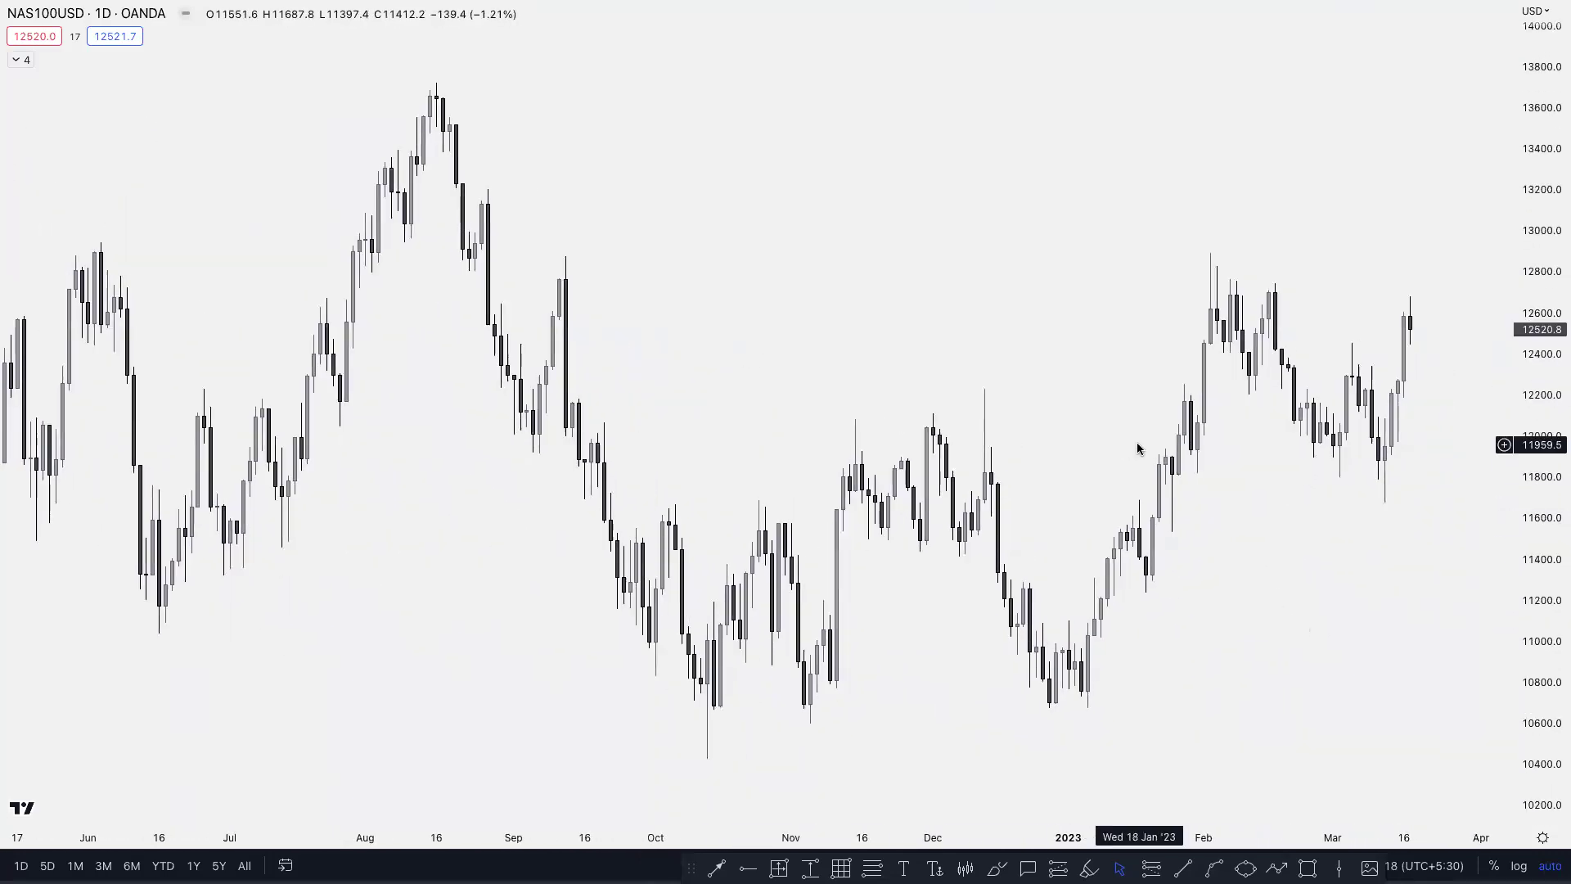
{"action": "left_click_drag", "start_coordinate": [1537, 445], "coordinate": [1536, 555]}
{"action": "scroll", "coordinate": [1186, 501], "scroll_direction": "up", "scroll_amount": 1}
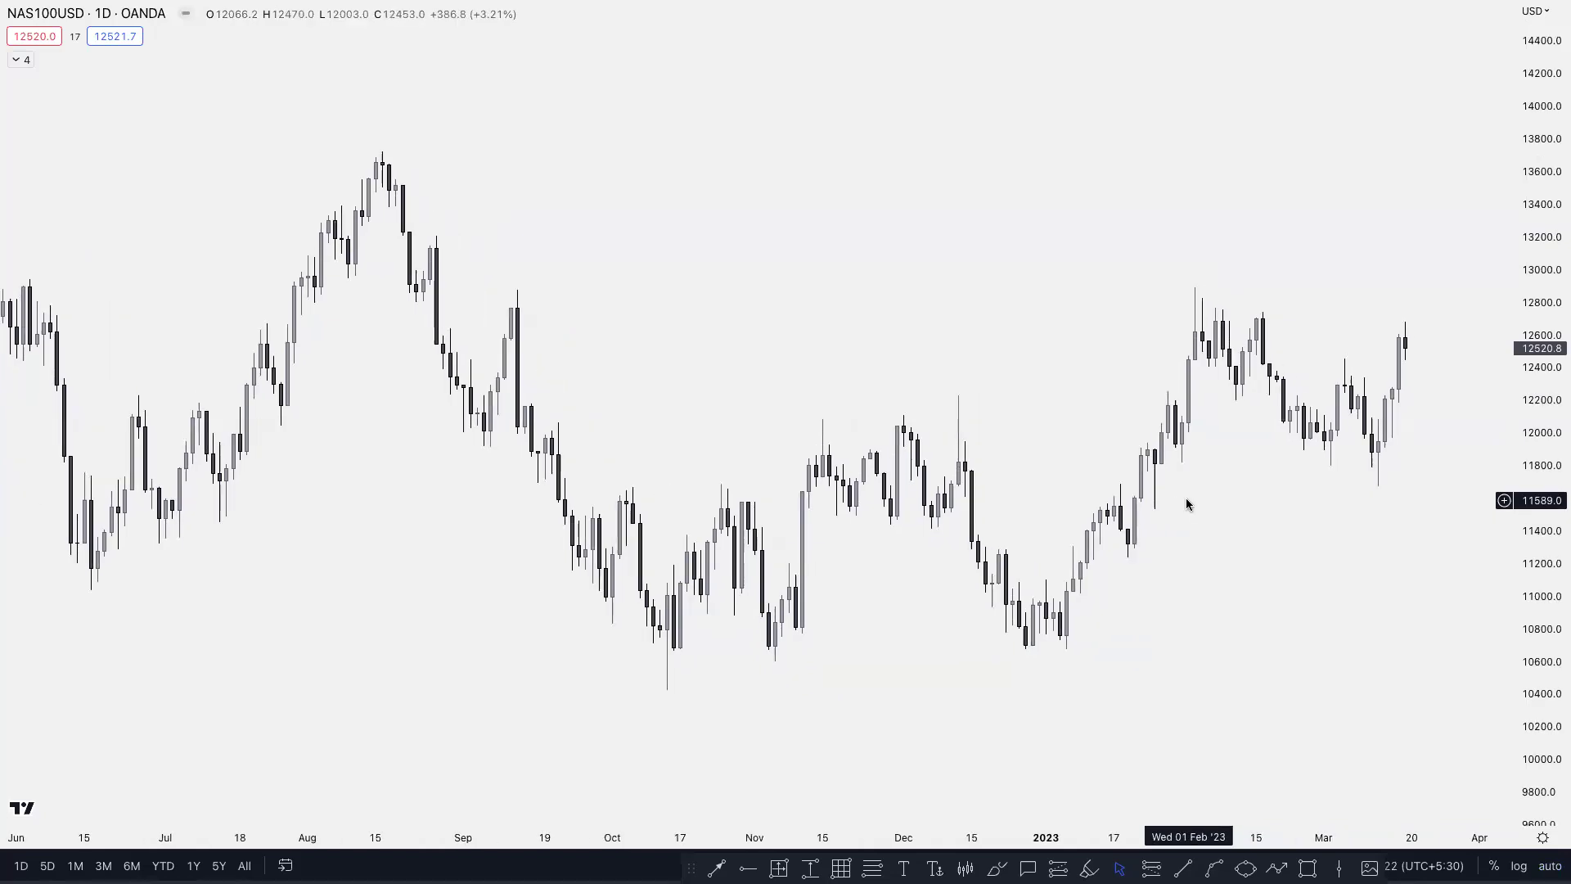
{"action": "scroll", "coordinate": [1190, 532], "scroll_direction": "up", "scroll_amount": 2}
{"action": "left_click_drag", "start_coordinate": [1309, 577], "coordinate": [1189, 475]}
{"action": "left_click_drag", "start_coordinate": [1129, 695], "coordinate": [1095, 788]}
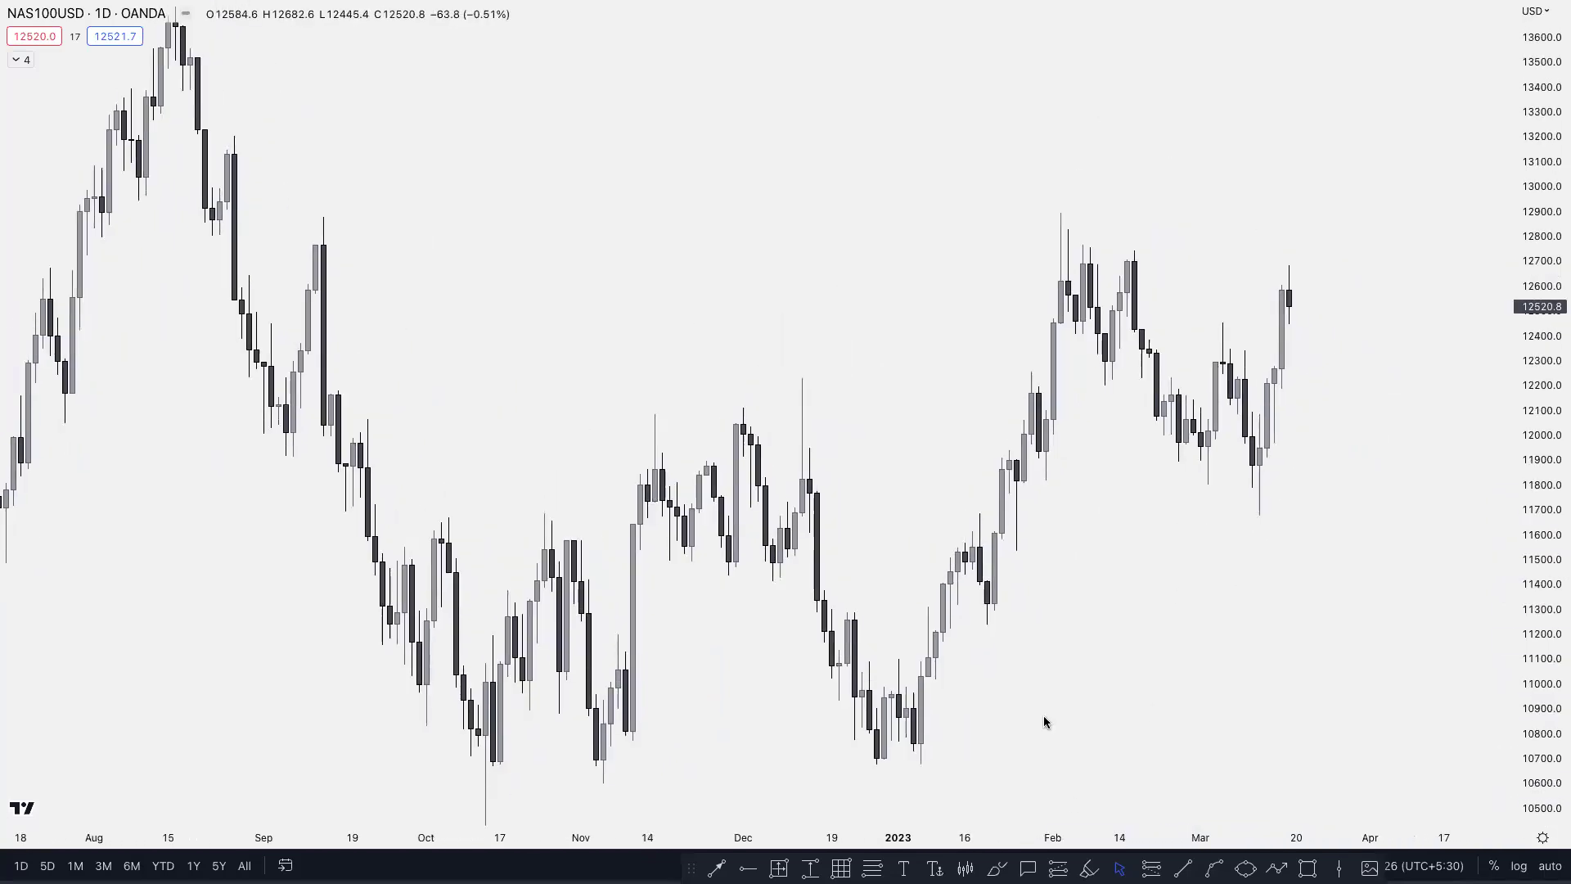
{"action": "left_click_drag", "start_coordinate": [1044, 721], "coordinate": [1017, 644]}
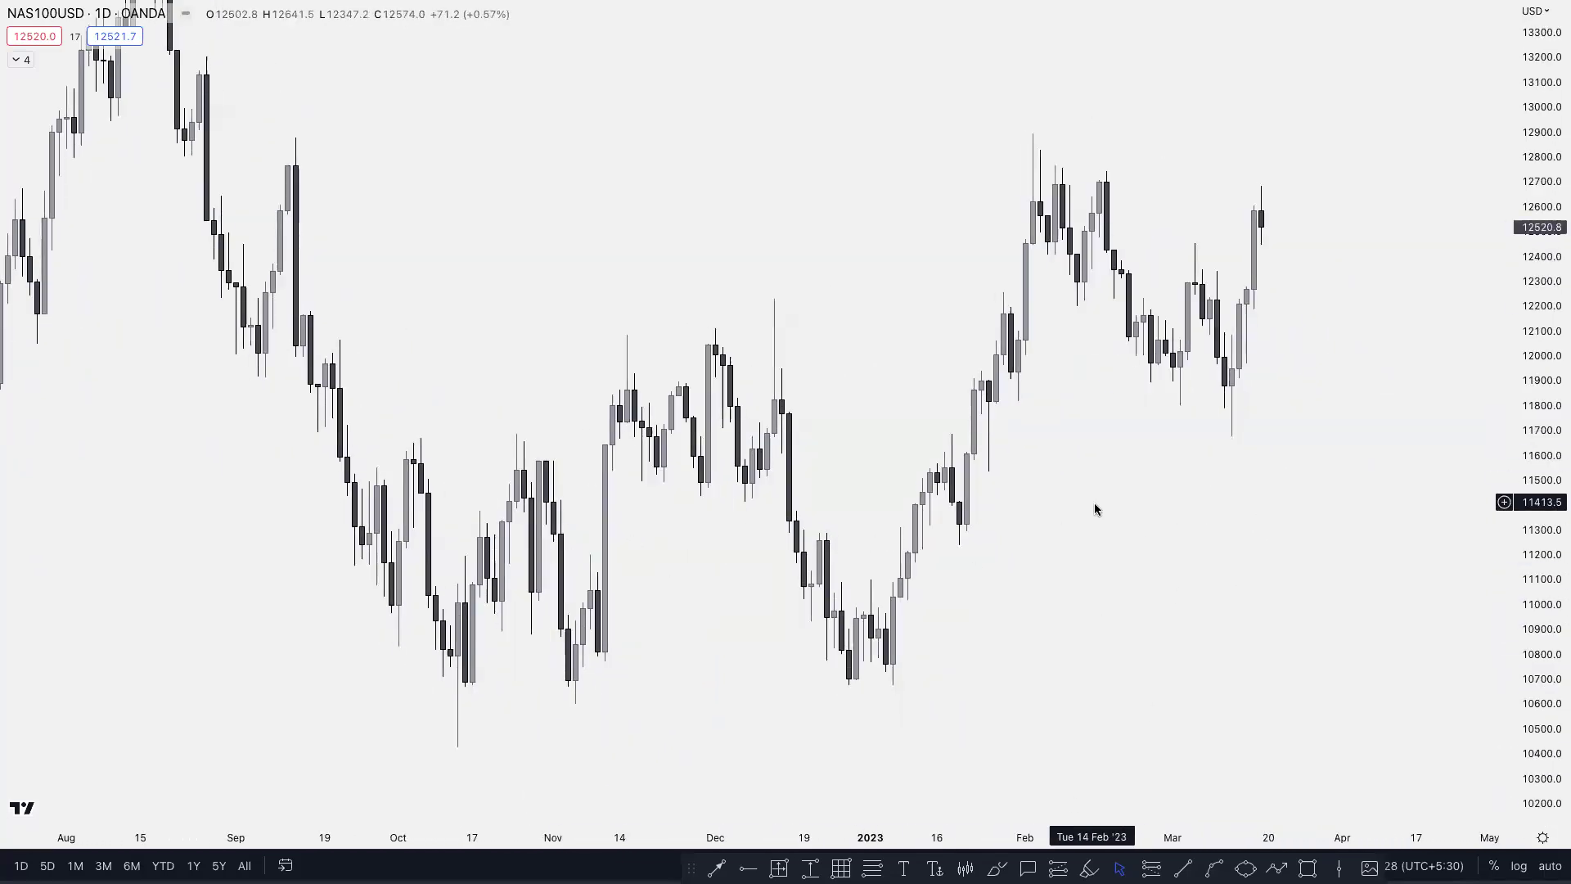
{"action": "scroll", "coordinate": [1097, 509], "scroll_direction": "down", "scroll_amount": 5}
{"action": "scroll", "coordinate": [925, 487], "scroll_direction": "down", "scroll_amount": 4}
{"action": "left_click_drag", "start_coordinate": [904, 564], "coordinate": [758, 667]}
{"action": "scroll", "coordinate": [1073, 531], "scroll_direction": "up", "scroll_amount": 6}
{"action": "scroll", "coordinate": [1095, 522], "scroll_direction": "up", "scroll_amount": 1}
{"action": "left_click_drag", "start_coordinate": [1116, 523], "coordinate": [1252, 511]}
{"action": "scroll", "coordinate": [1422, 514], "scroll_direction": "up", "scroll_amount": 3}
{"action": "left_click_drag", "start_coordinate": [1539, 626], "coordinate": [1540, 276]}
{"action": "left_click_drag", "start_coordinate": [1121, 283], "coordinate": [1203, 188]}
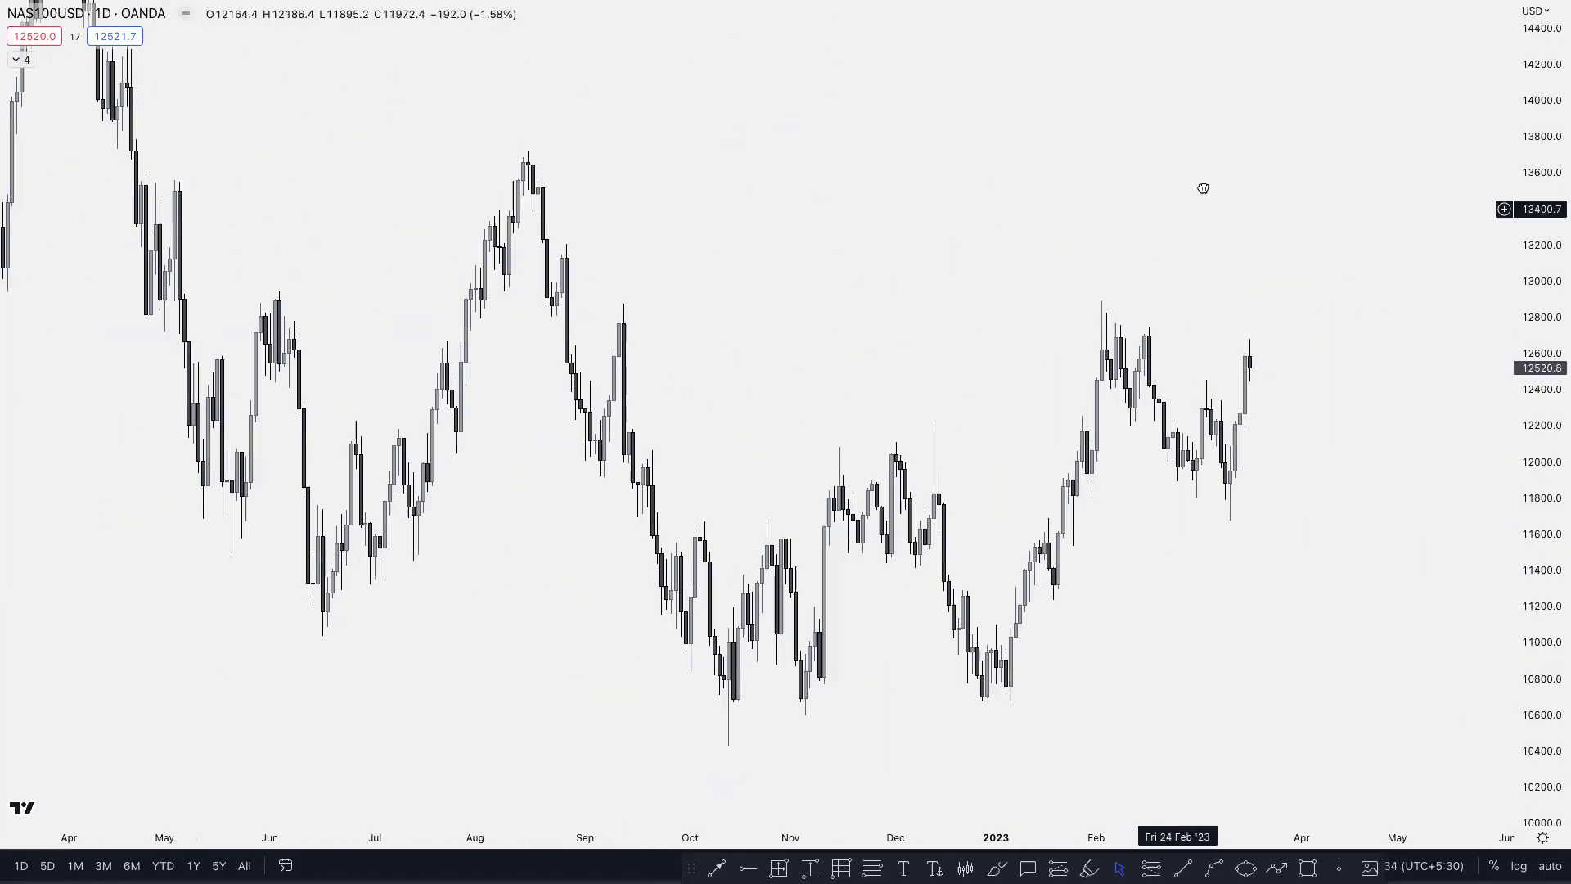
{"action": "scroll", "coordinate": [1264, 282], "scroll_direction": "up", "scroll_amount": 2}
{"action": "left_click_drag", "start_coordinate": [1108, 537], "coordinate": [1175, 485]}
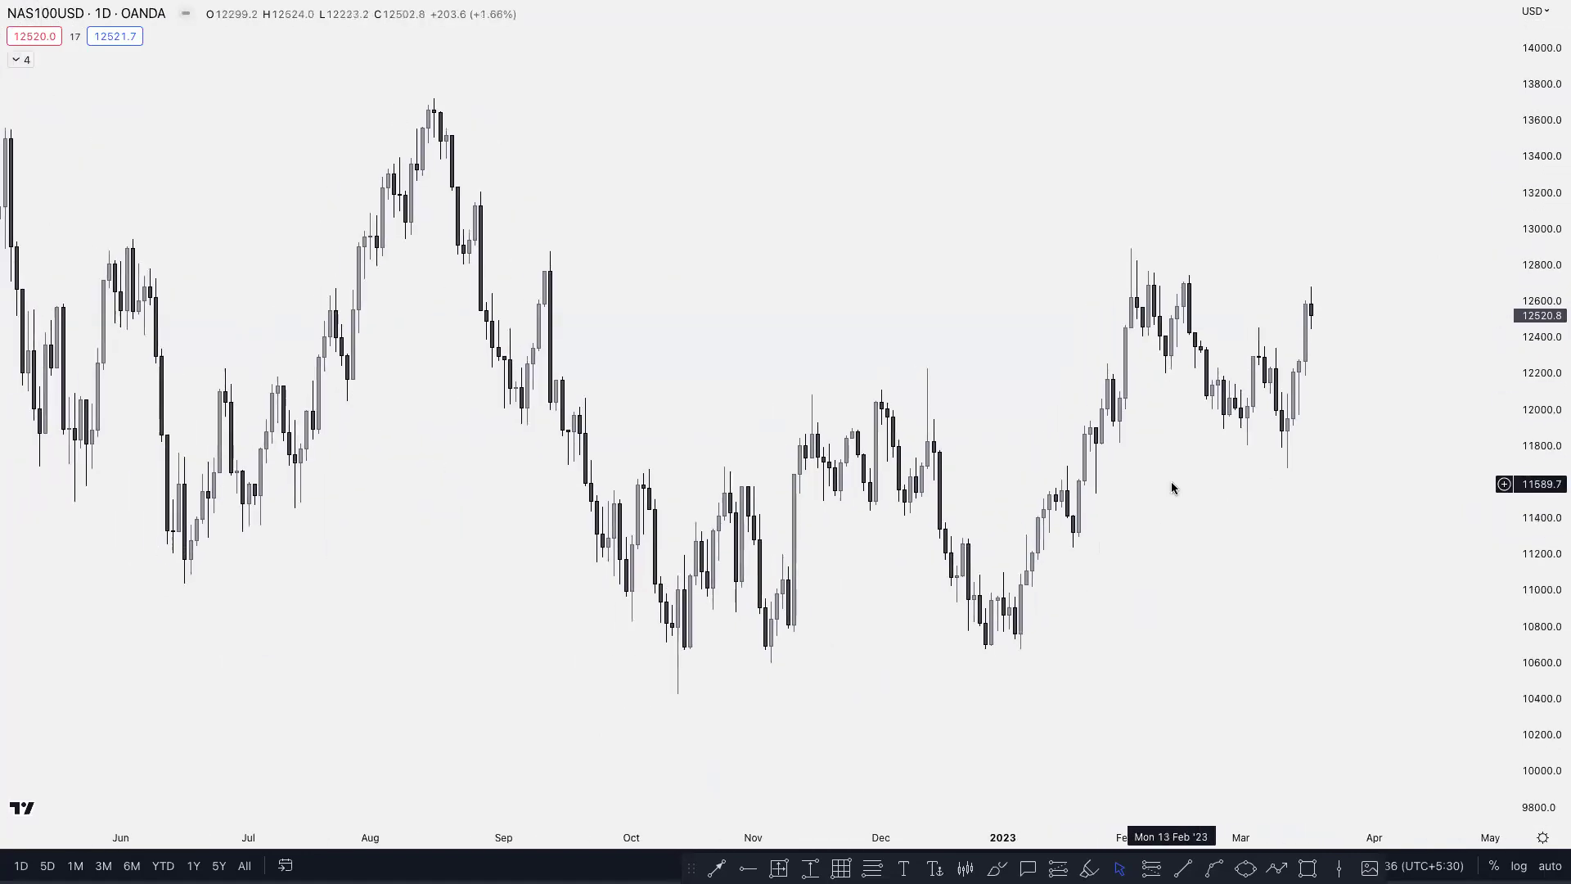
{"action": "scroll", "coordinate": [1171, 489], "scroll_direction": "up", "scroll_amount": 1}
{"action": "left_click_drag", "start_coordinate": [1176, 586], "coordinate": [1021, 628]}
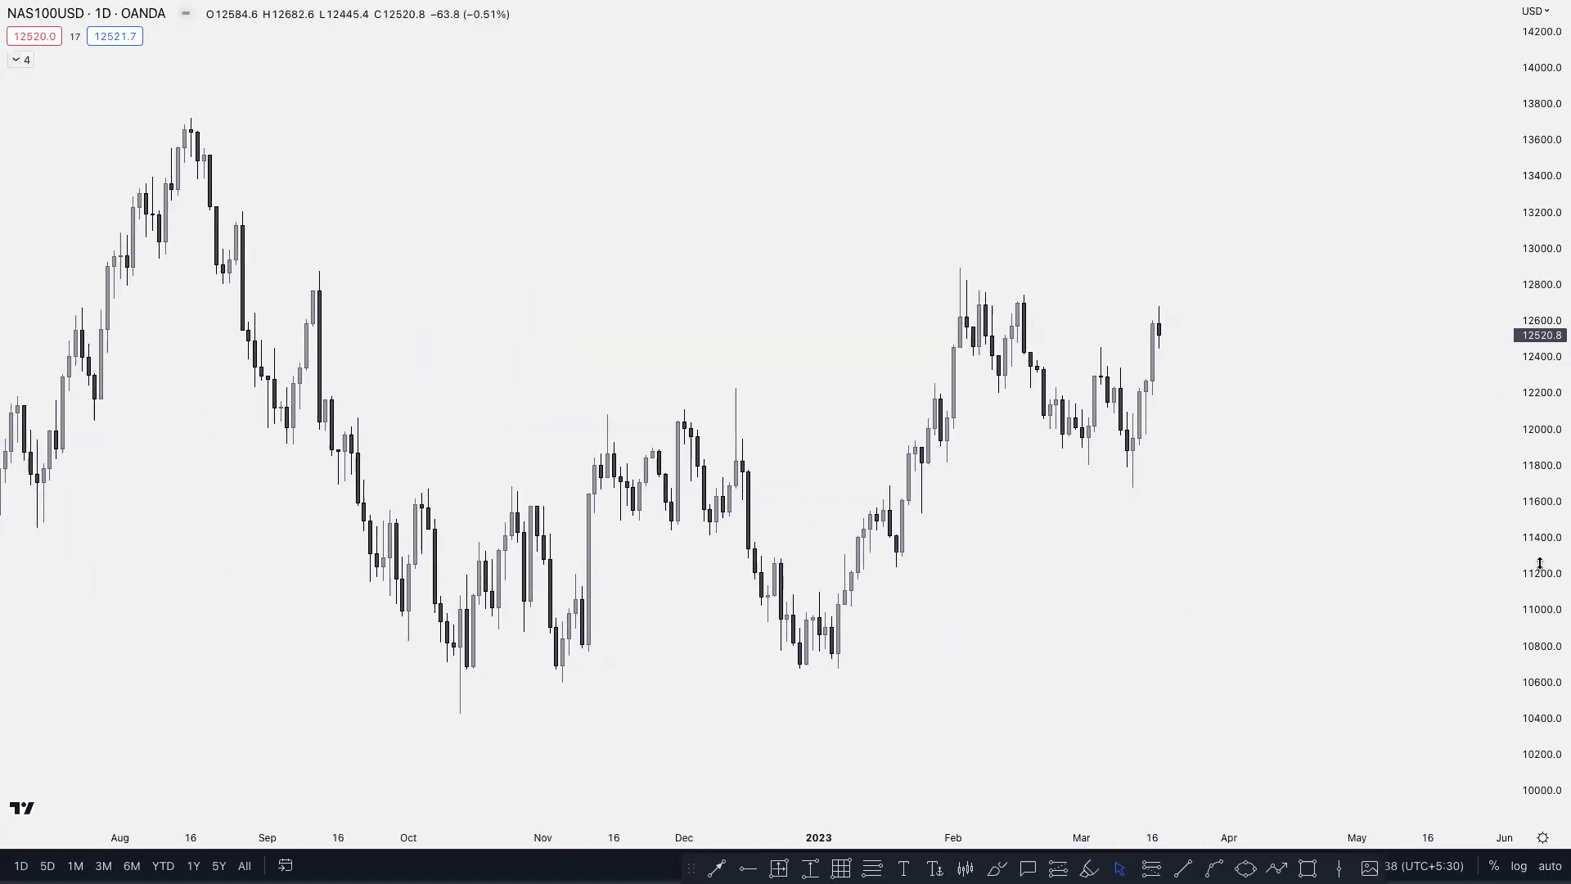
{"action": "left_click_drag", "start_coordinate": [1527, 553], "coordinate": [1526, 448]}
{"action": "left_click_drag", "start_coordinate": [1176, 604], "coordinate": [1230, 525]}
{"action": "scroll", "coordinate": [1128, 734], "scroll_direction": "up", "scroll_amount": 1}
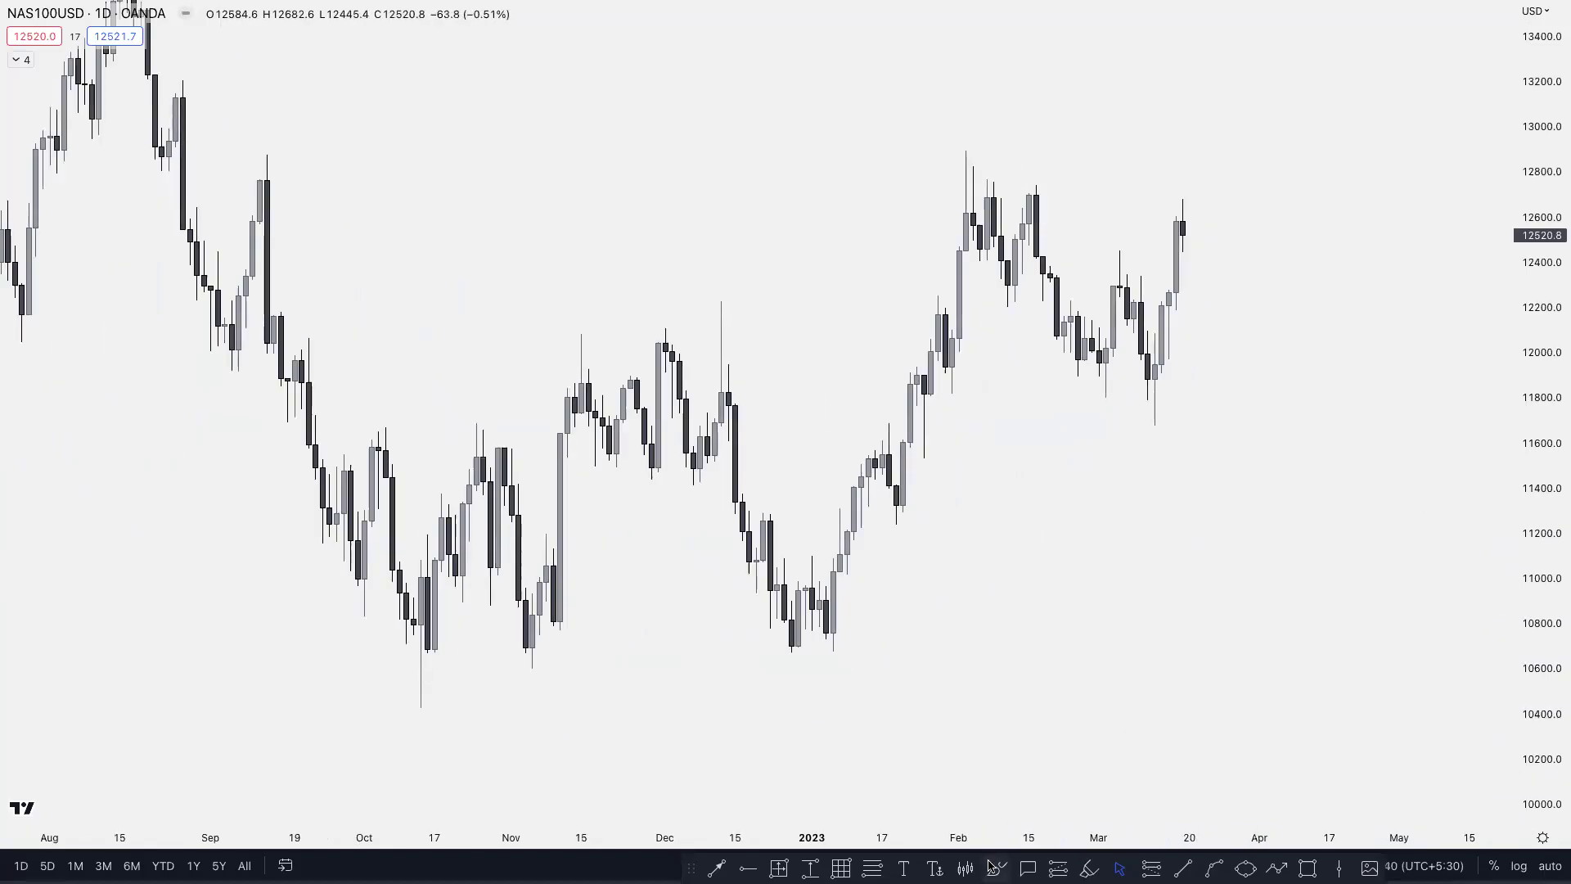
Brush trial red lines above the late October and mid-December highs, and undo both
{"action": "left_click", "coordinate": [992, 867]}
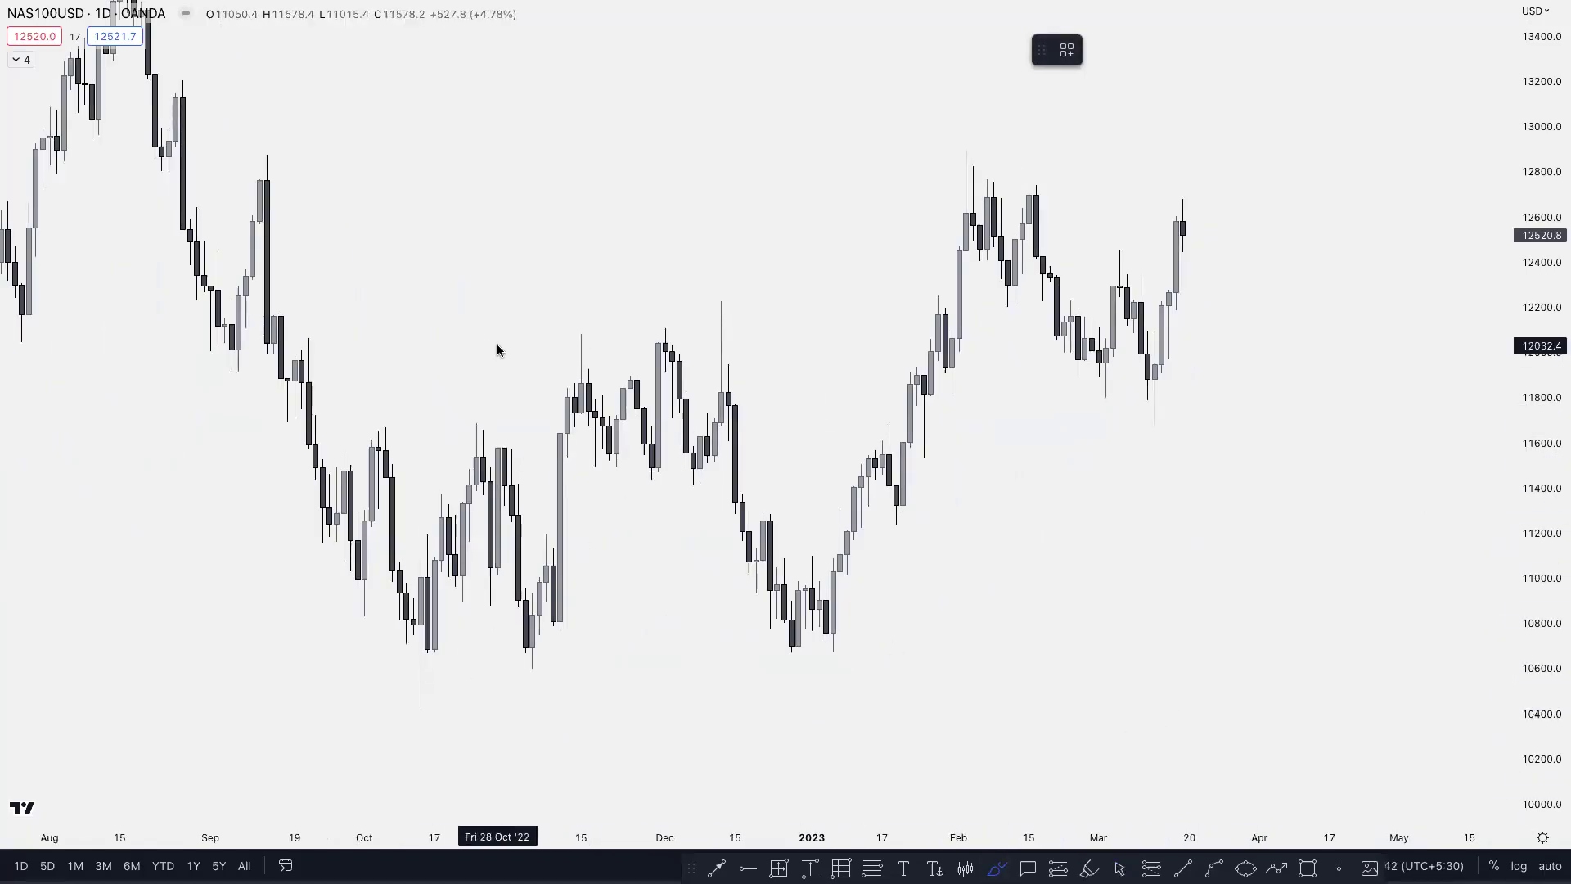
{"action": "left_click_drag", "start_coordinate": [456, 409], "coordinate": [539, 397]}
{"action": "left_click_drag", "start_coordinate": [738, 289], "coordinate": [854, 279]}
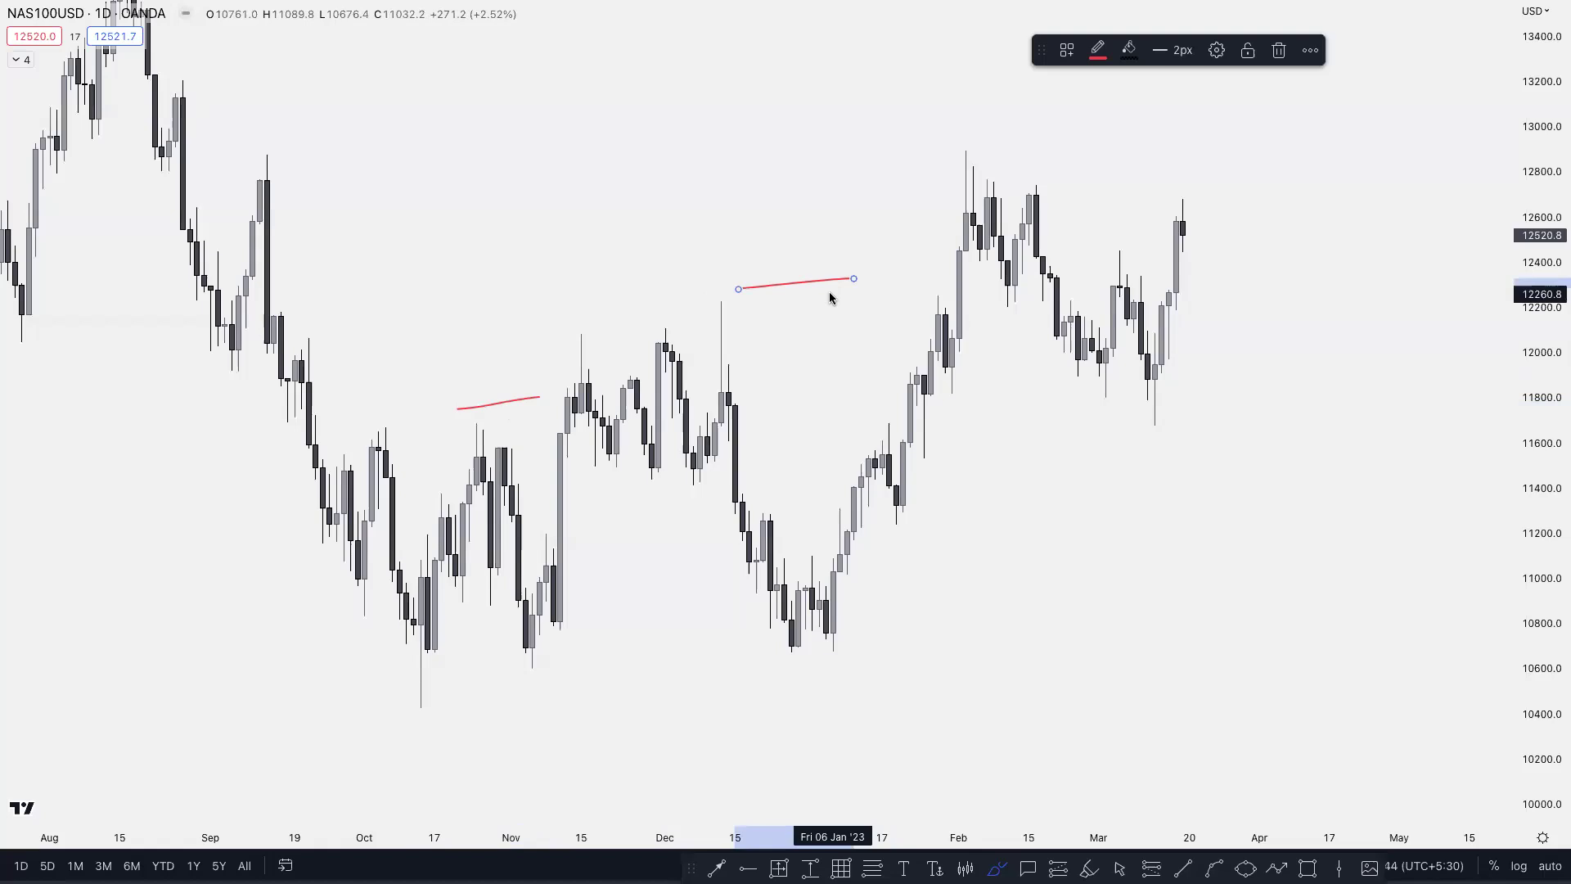
{"action": "key", "text": "ctrl+z"}
Brush a trial red stroke at the early February high near 12900, and undo it
{"action": "key", "text": "ctrl+z"}
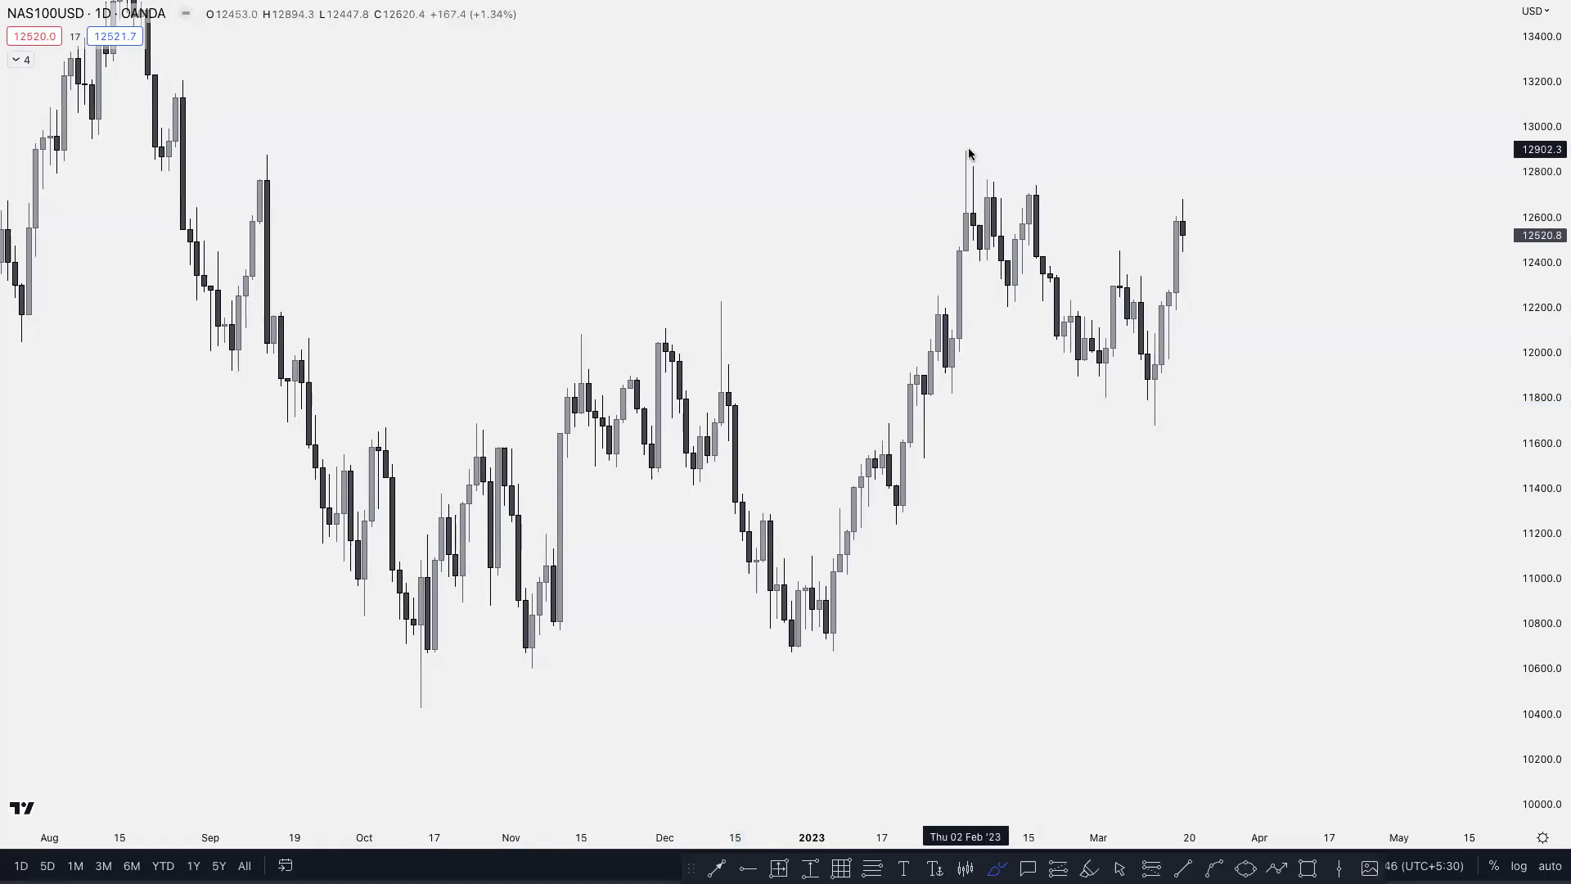
{"action": "left_click_drag", "start_coordinate": [964, 149], "coordinate": [958, 159]}
{"action": "key", "text": "ctrl+z"}
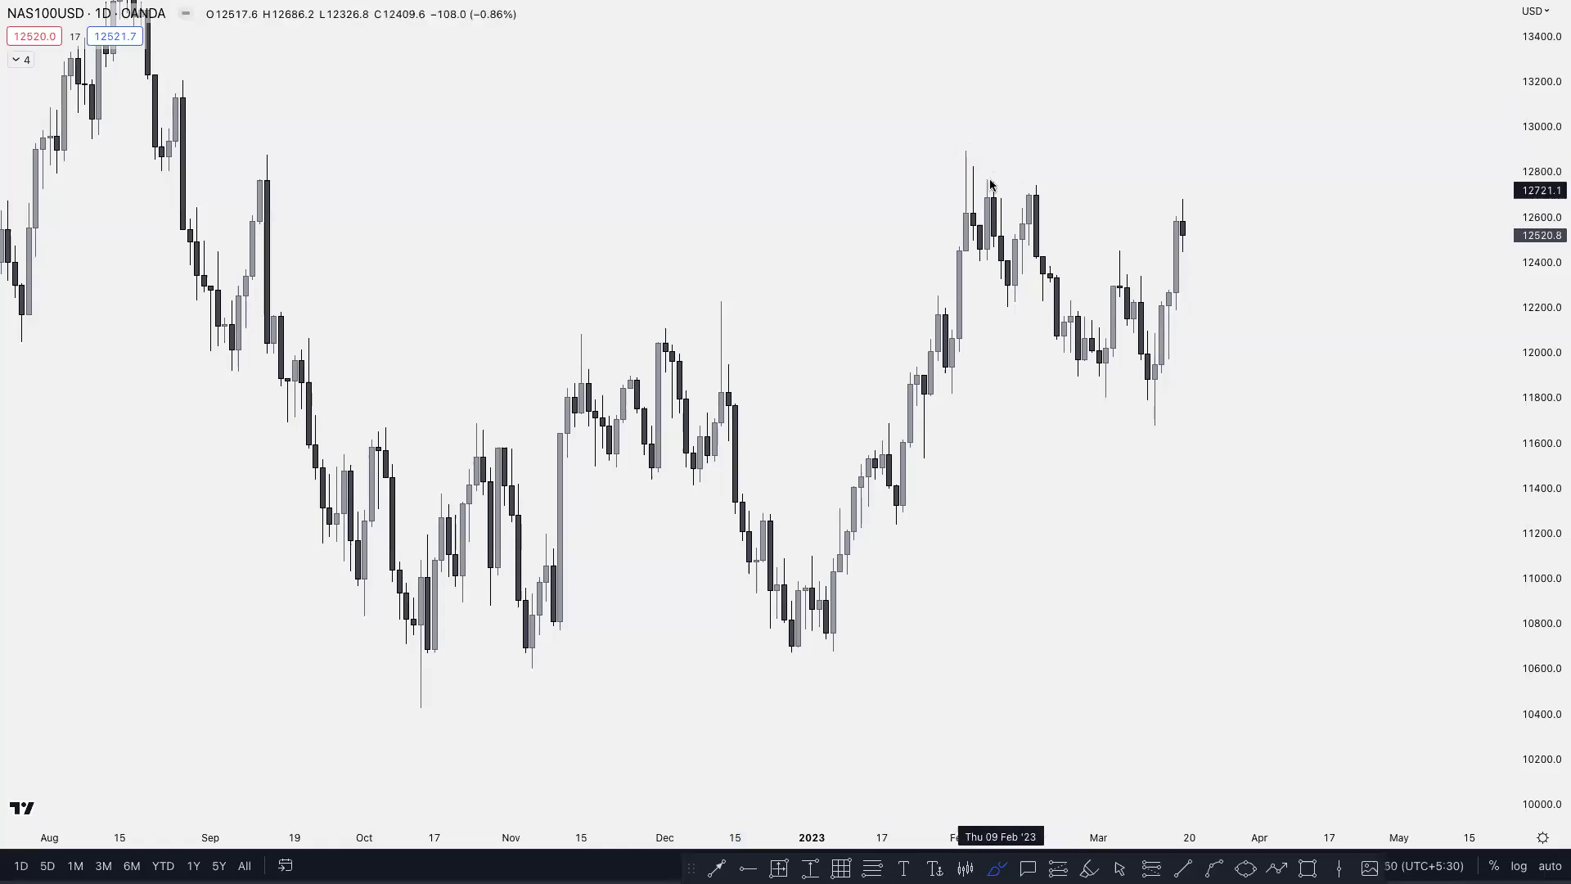
{"action": "scroll", "coordinate": [1318, 280], "scroll_direction": "up", "scroll_amount": 5}
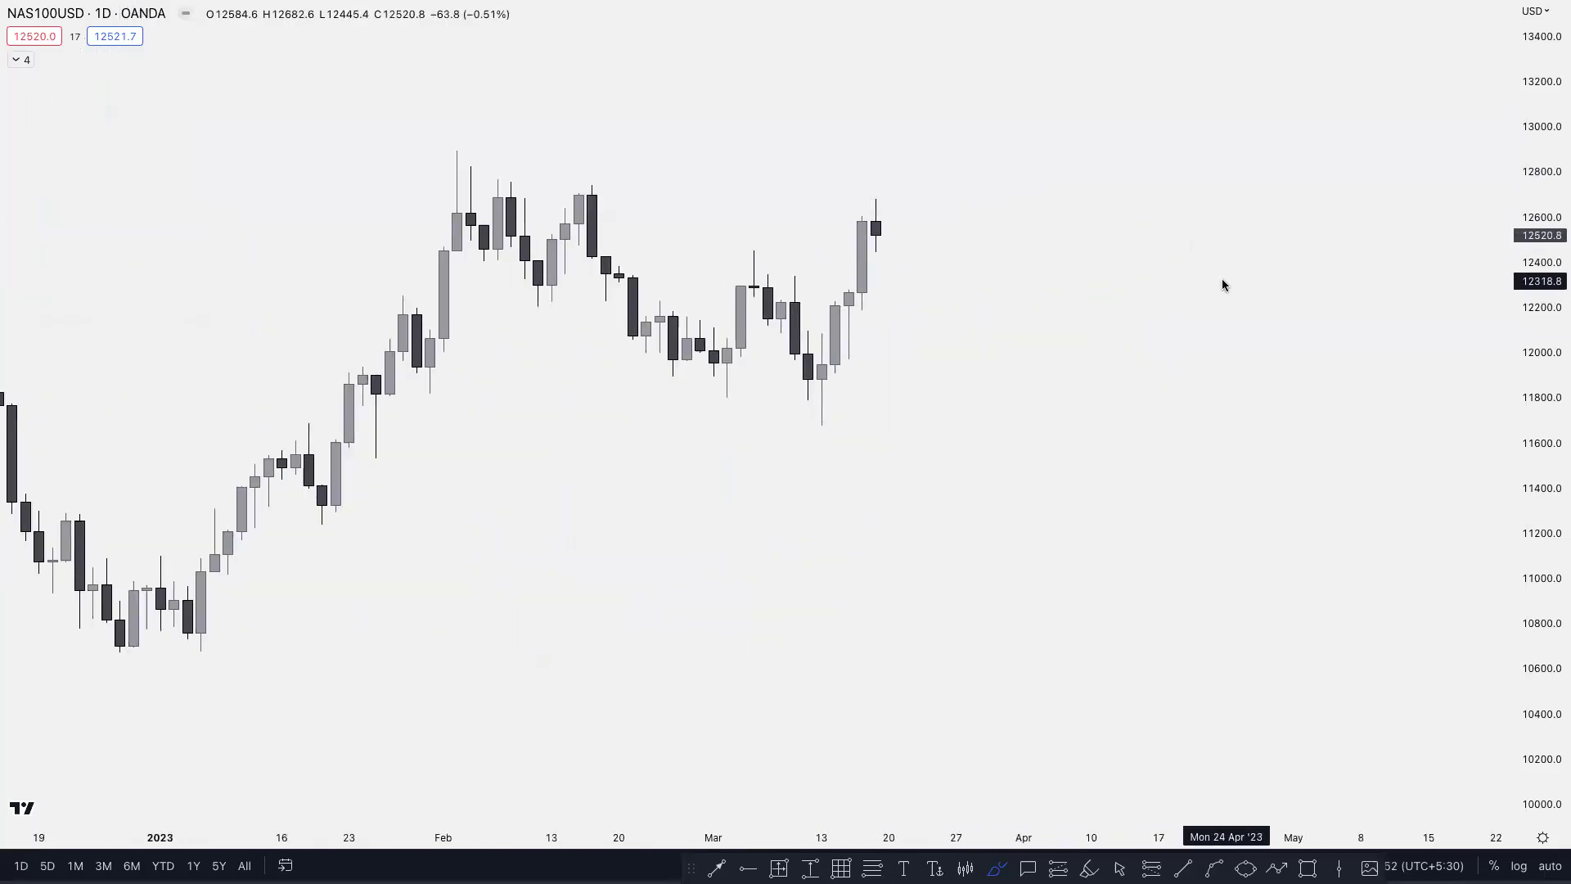
Trace a zigzag path through the swing highs and lows from the early February high near 12900 to about 12690 on 20 March
{"action": "key", "text": "Escape"}
{"action": "scroll", "coordinate": [684, 302], "scroll_direction": "left", "scroll_amount": 5}
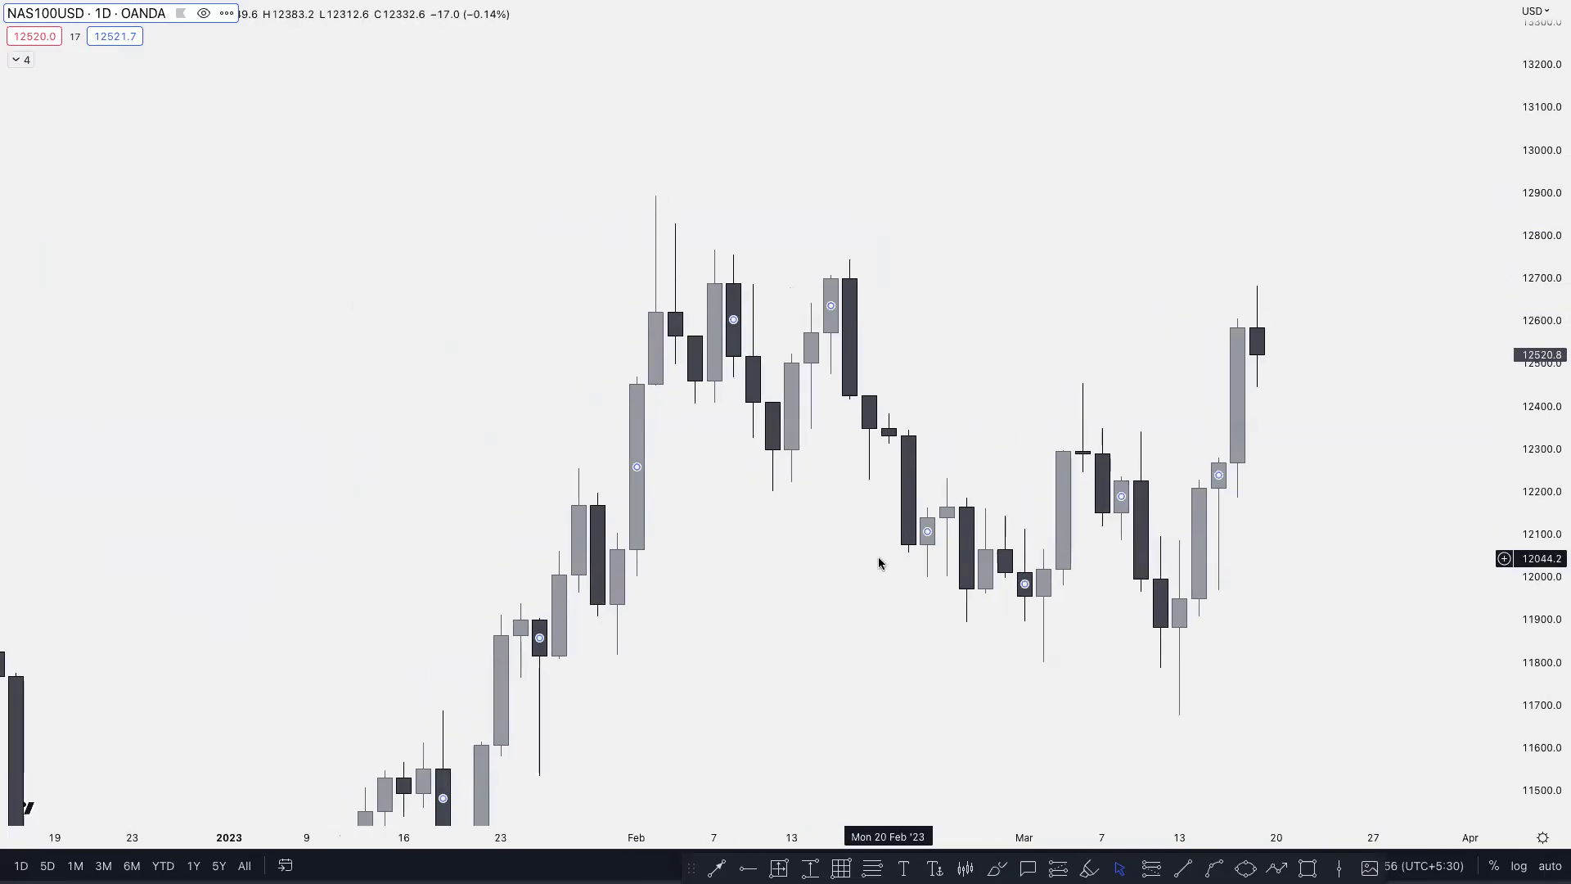
{"action": "left_click", "coordinate": [888, 641]}
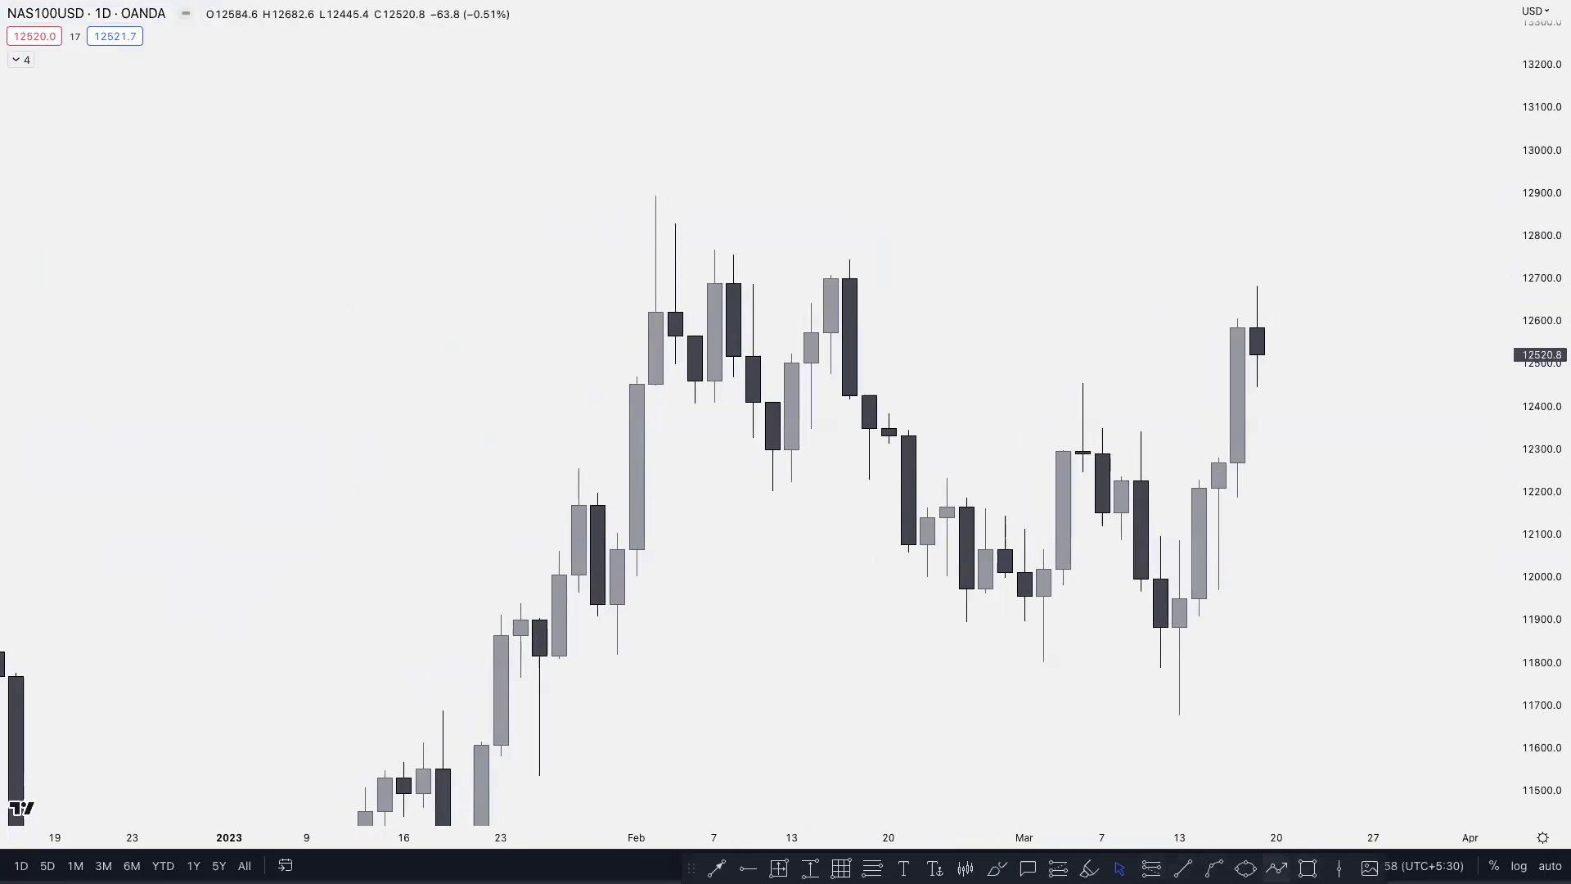
{"action": "left_click", "coordinate": [1277, 868]}
{"action": "left_click", "coordinate": [655, 191]}
{"action": "left_click", "coordinate": [695, 381]}
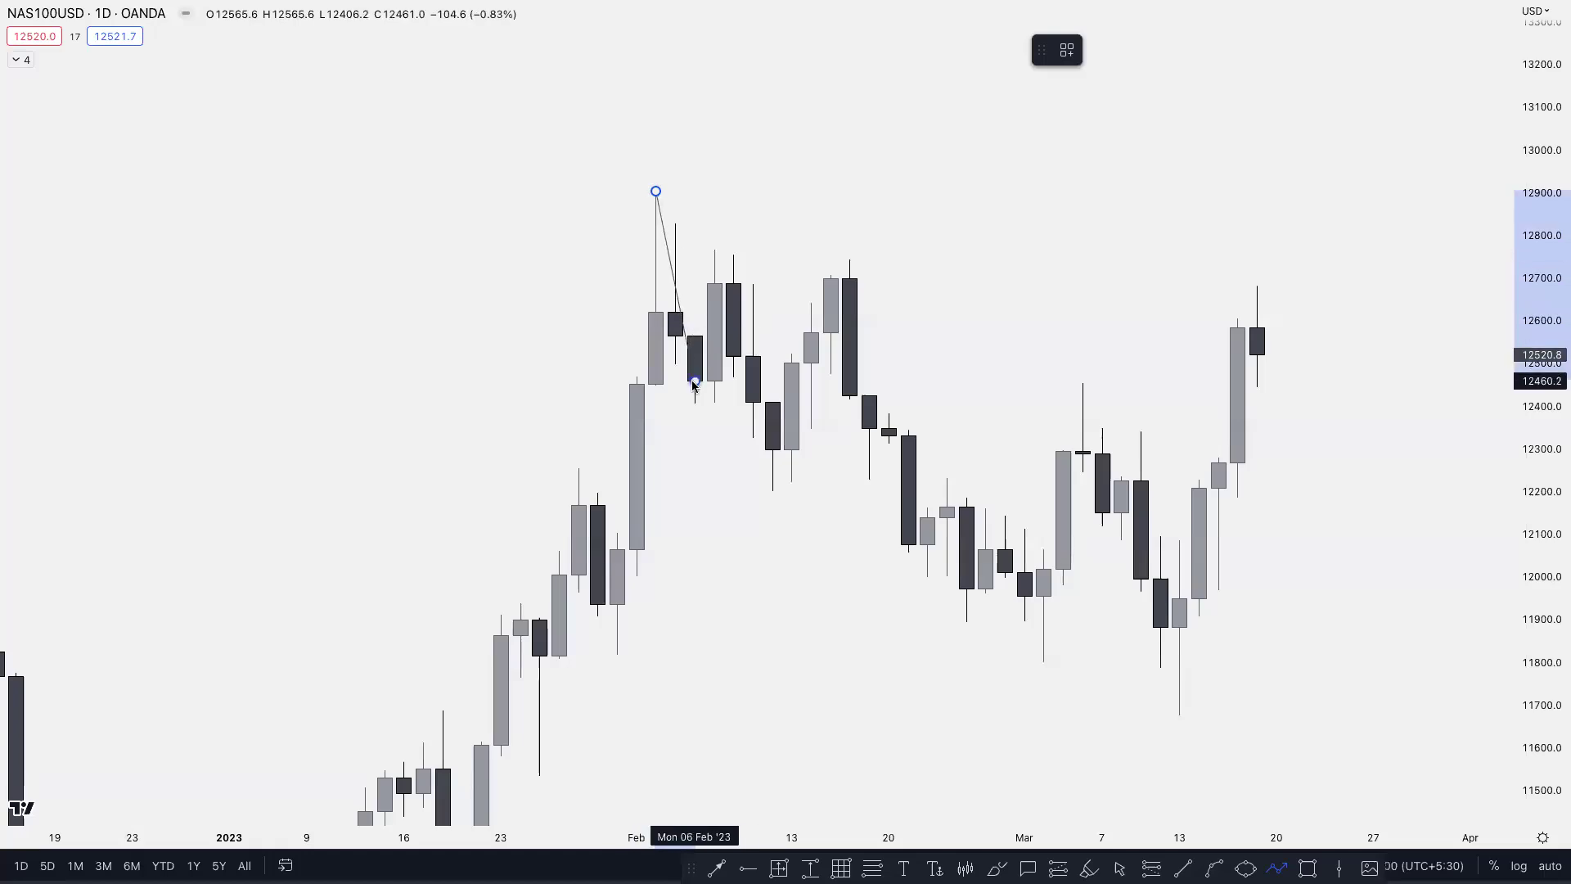
{"action": "left_click", "coordinate": [733, 244]}
{"action": "left_click", "coordinate": [772, 485]}
{"action": "left_click", "coordinate": [849, 246]}
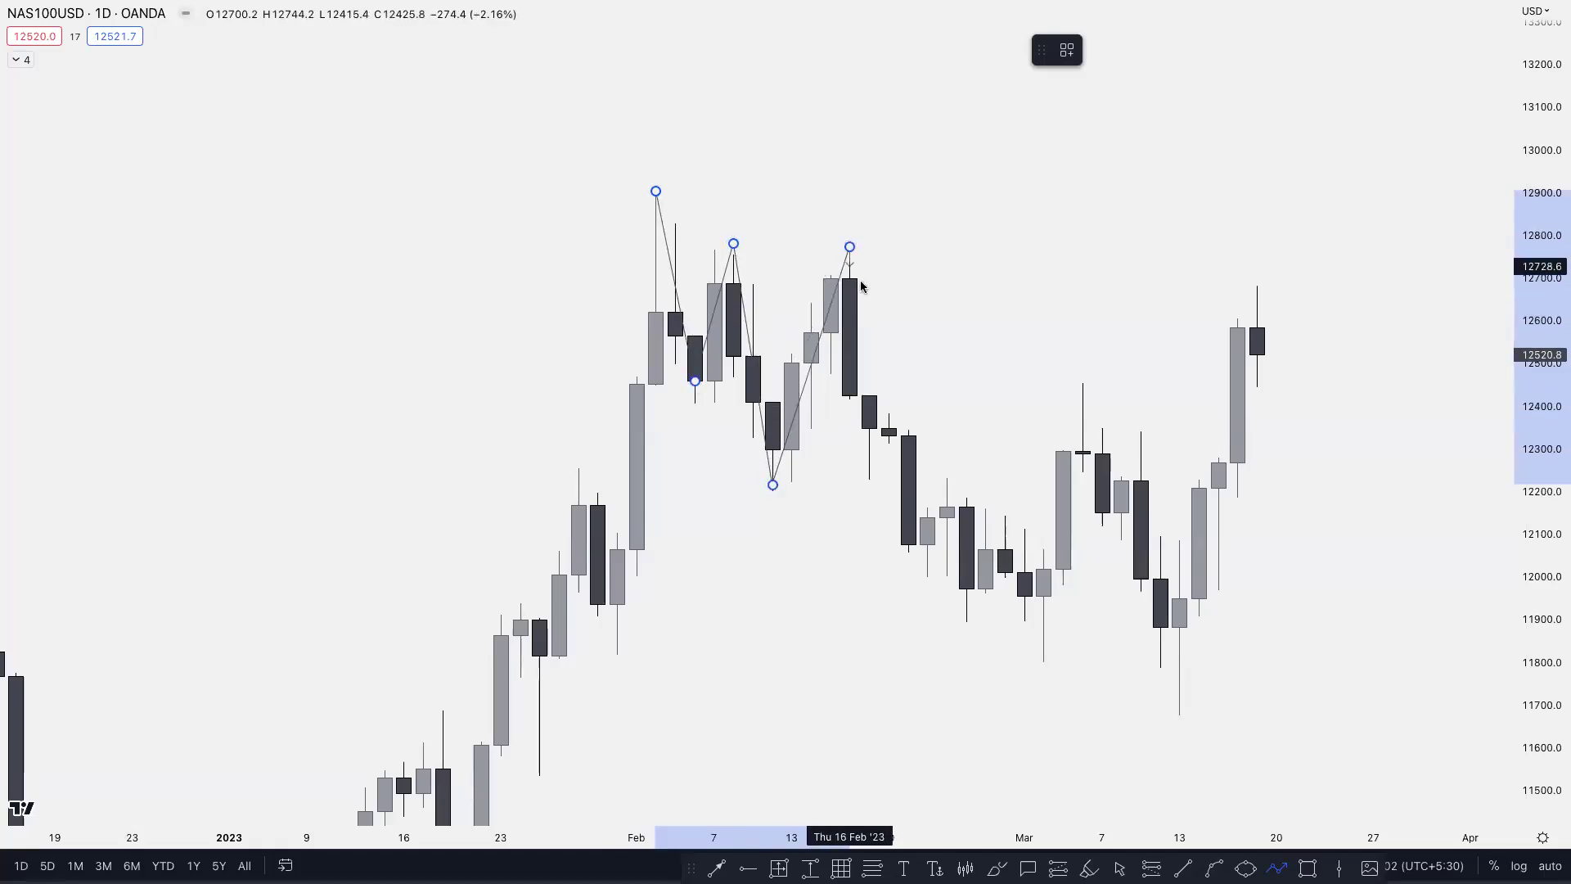
{"action": "left_click", "coordinate": [927, 559]}
{"action": "left_click", "coordinate": [967, 470]}
{"action": "left_click", "coordinate": [1024, 631]}
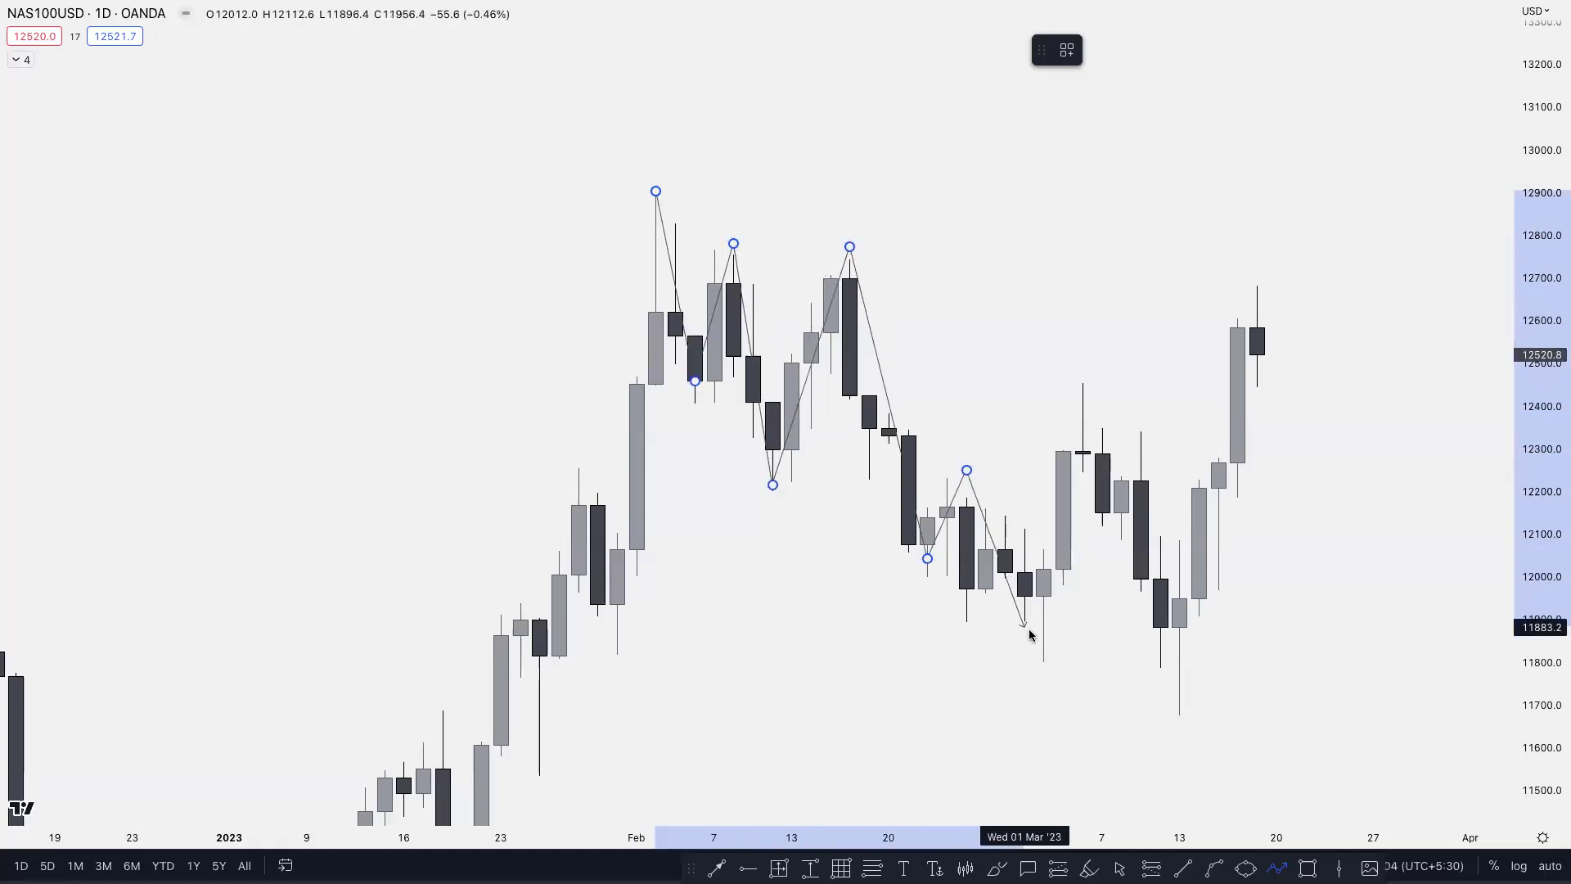
{"action": "left_click", "coordinate": [1102, 383]}
{"action": "left_click", "coordinate": [1179, 730]}
{"action": "left_click", "coordinate": [1277, 283]}
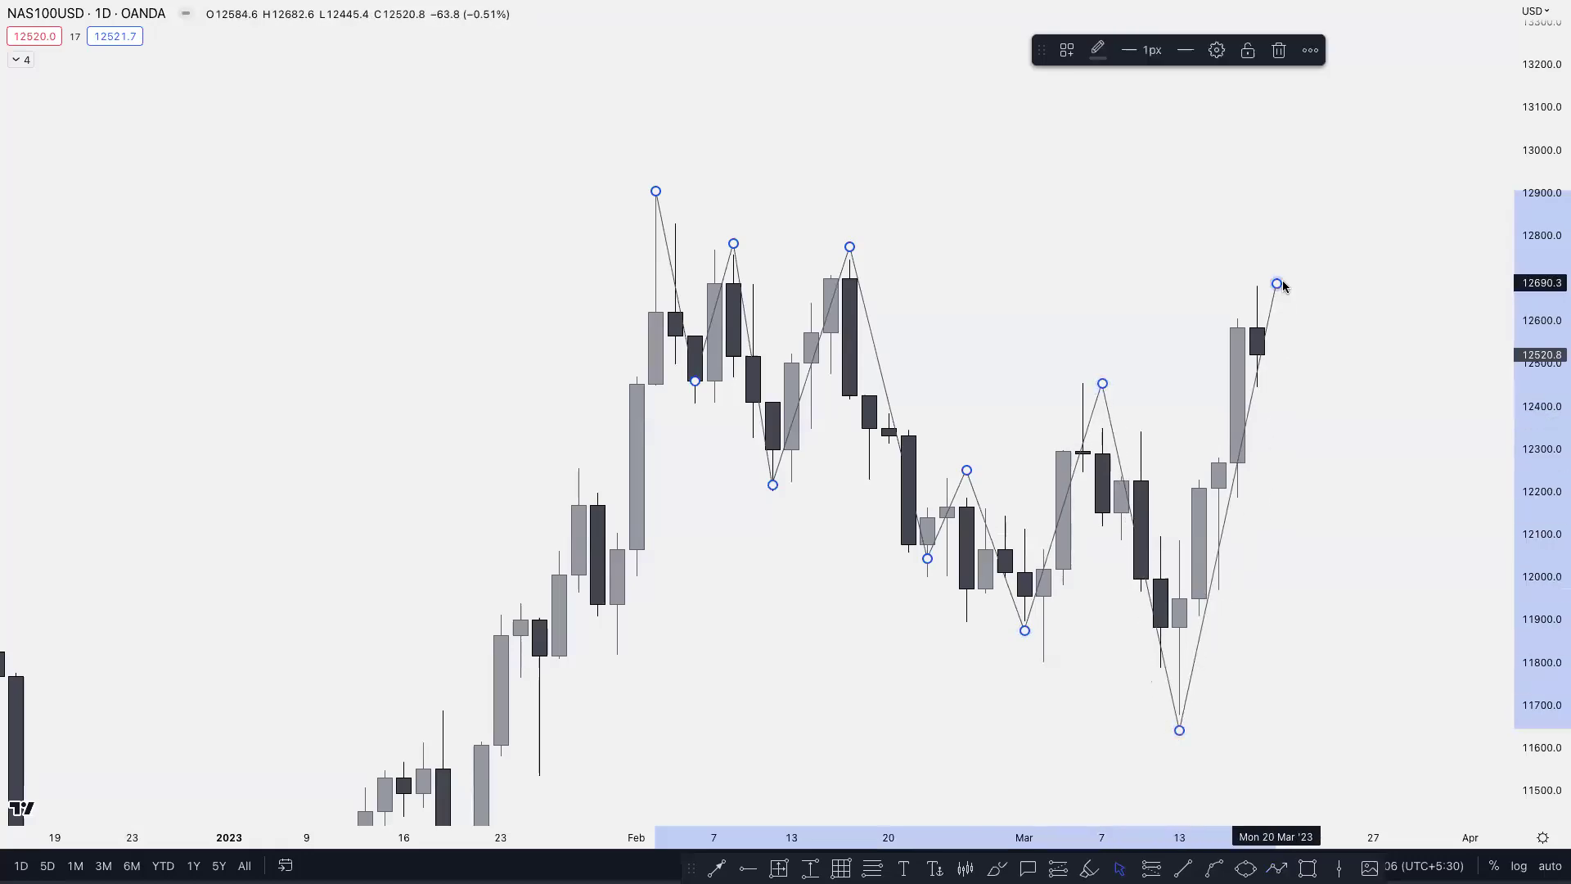
{"action": "left_click", "coordinate": [1295, 209]}
{"action": "left_click", "coordinate": [1279, 284]}
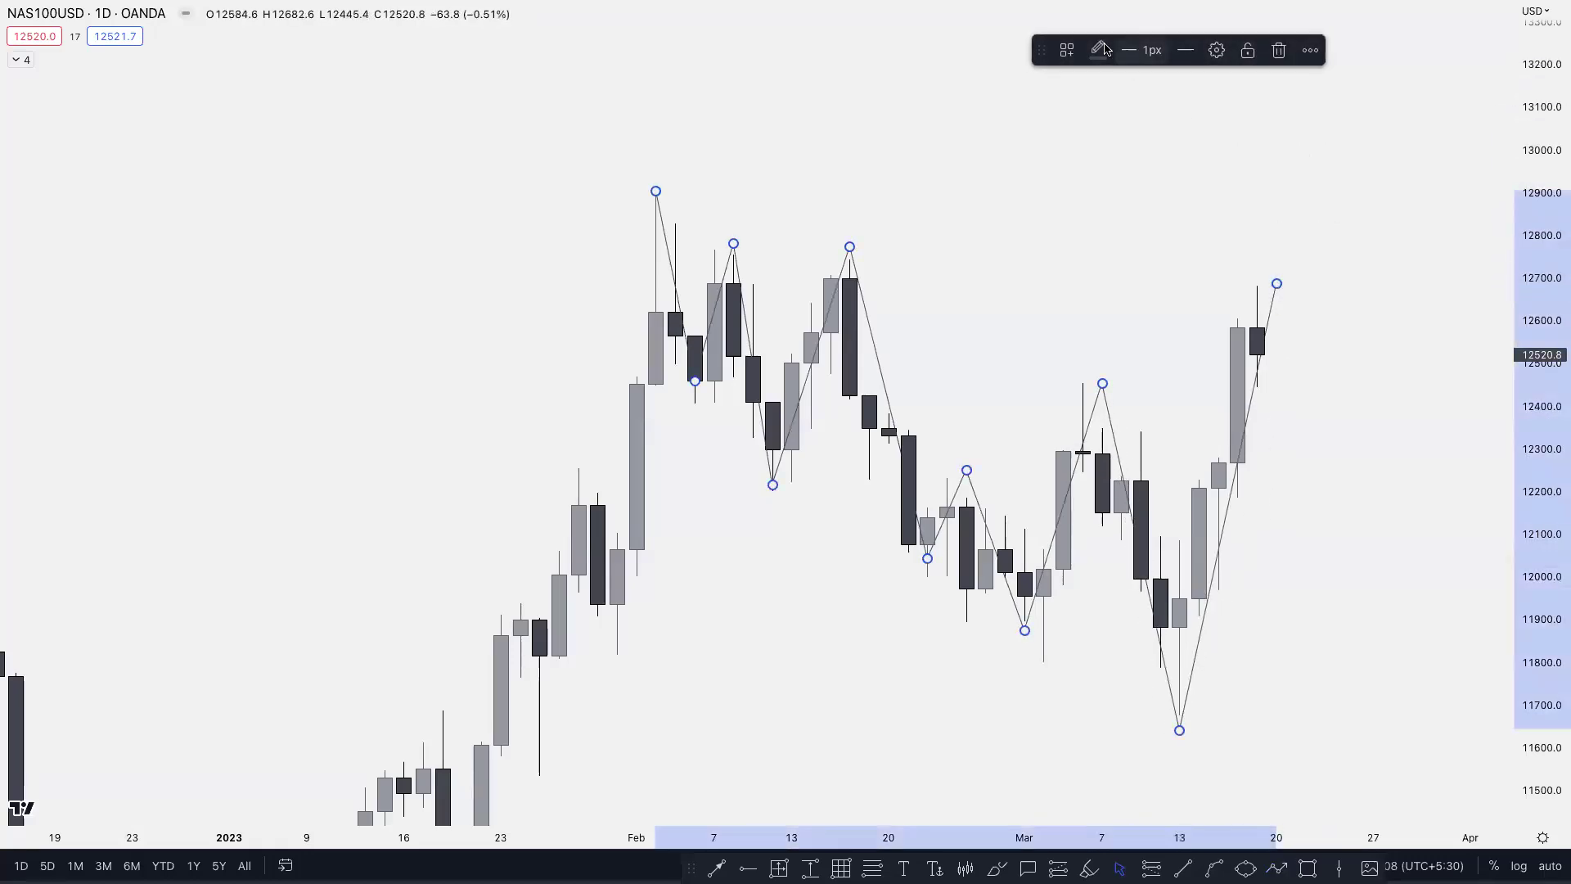
Recolour the zigzag swing path red, and delete it
{"action": "left_click", "coordinate": [1098, 51]}
{"action": "left_click", "coordinate": [1098, 106]}
{"action": "left_click", "coordinate": [999, 147]}
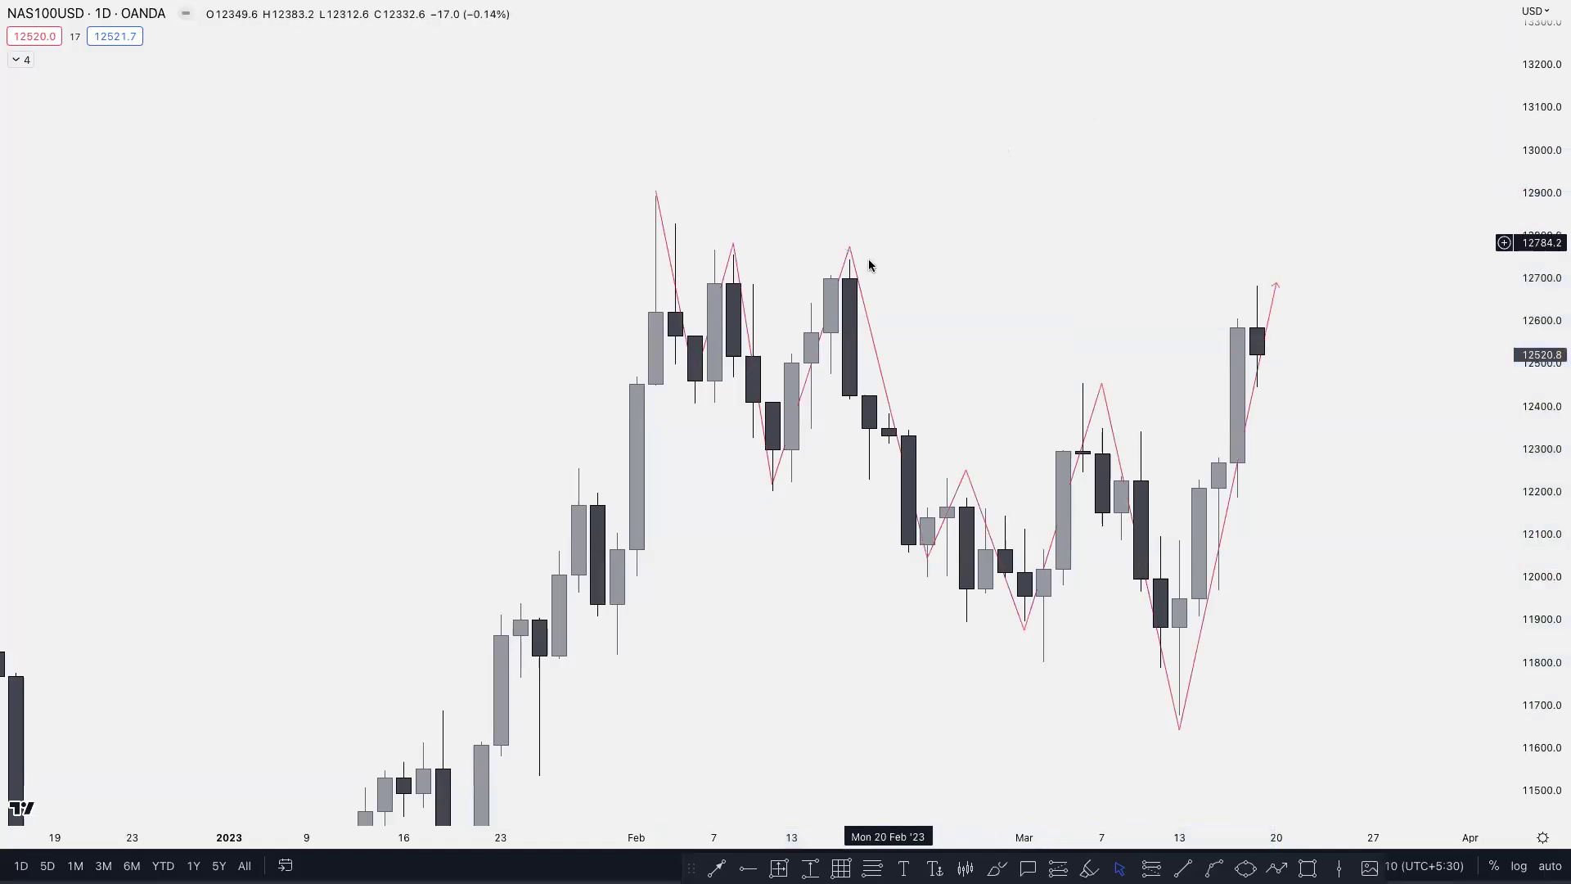
{"action": "left_click", "coordinate": [849, 250]}
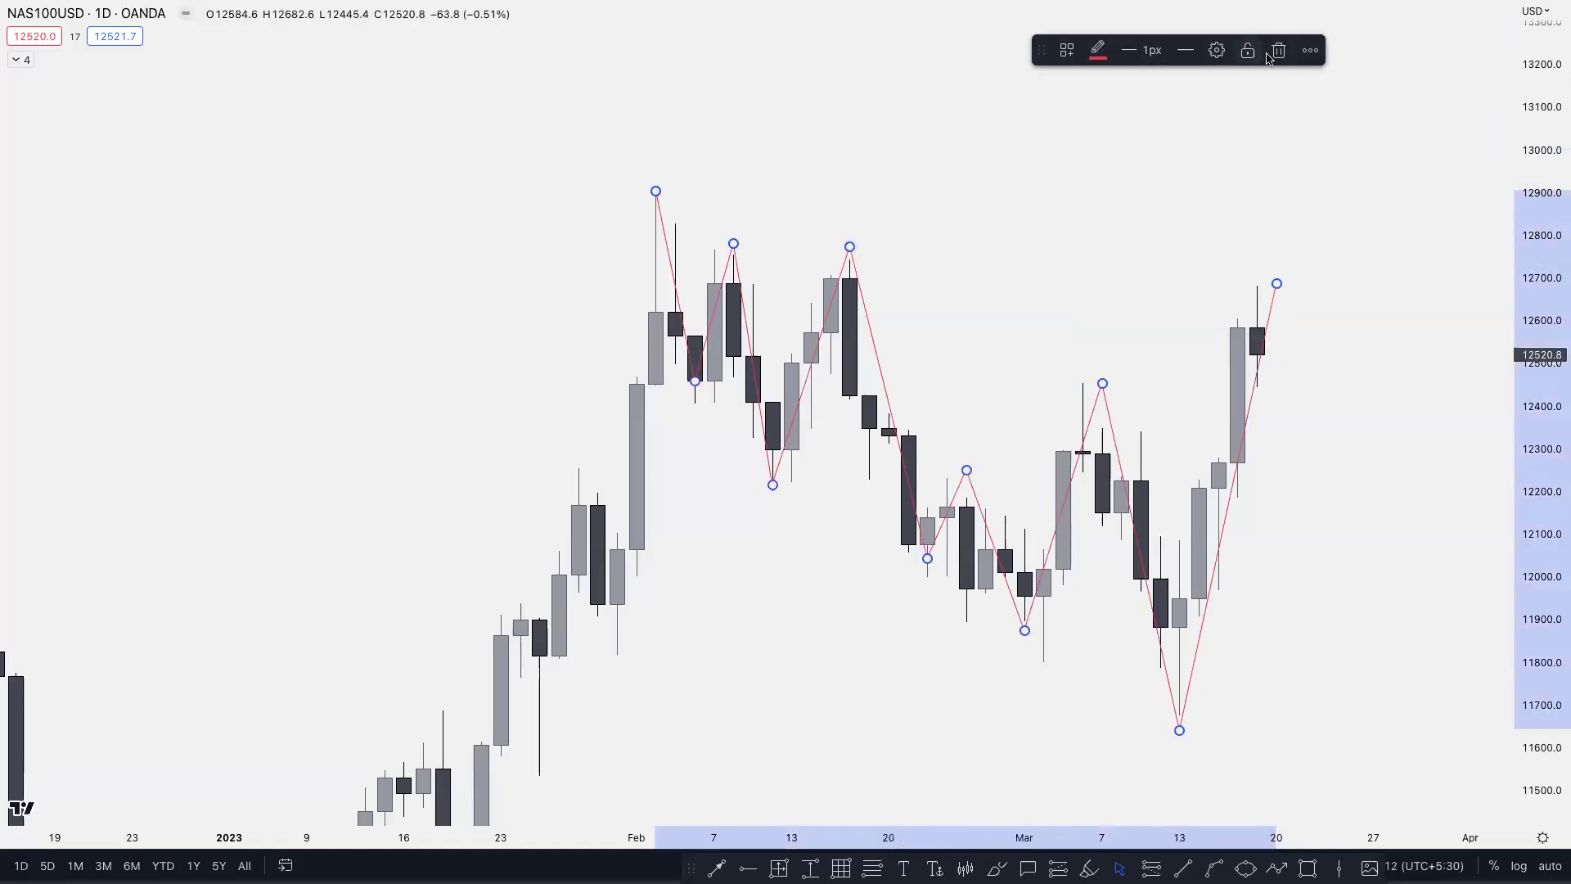
{"action": "left_click", "coordinate": [1275, 51]}
Mark a two-line price zone from the 16 February candle's open near 12700 up to its high, extending to 16 March
{"action": "left_click_drag", "start_coordinate": [1171, 279], "coordinate": [1155, 203]}
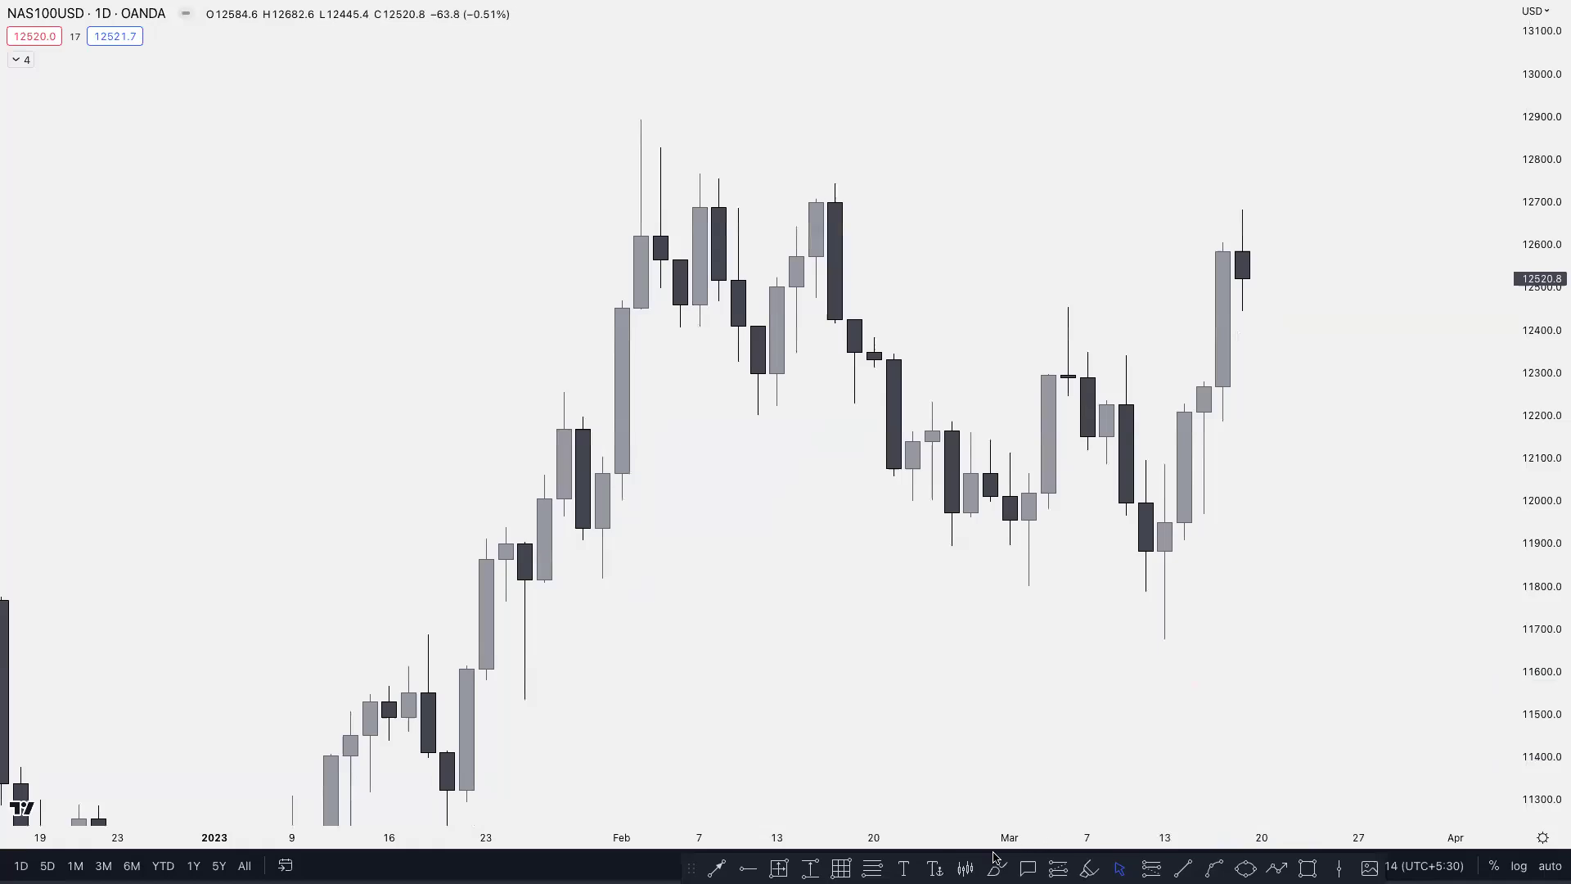
{"action": "left_click", "coordinate": [841, 868]}
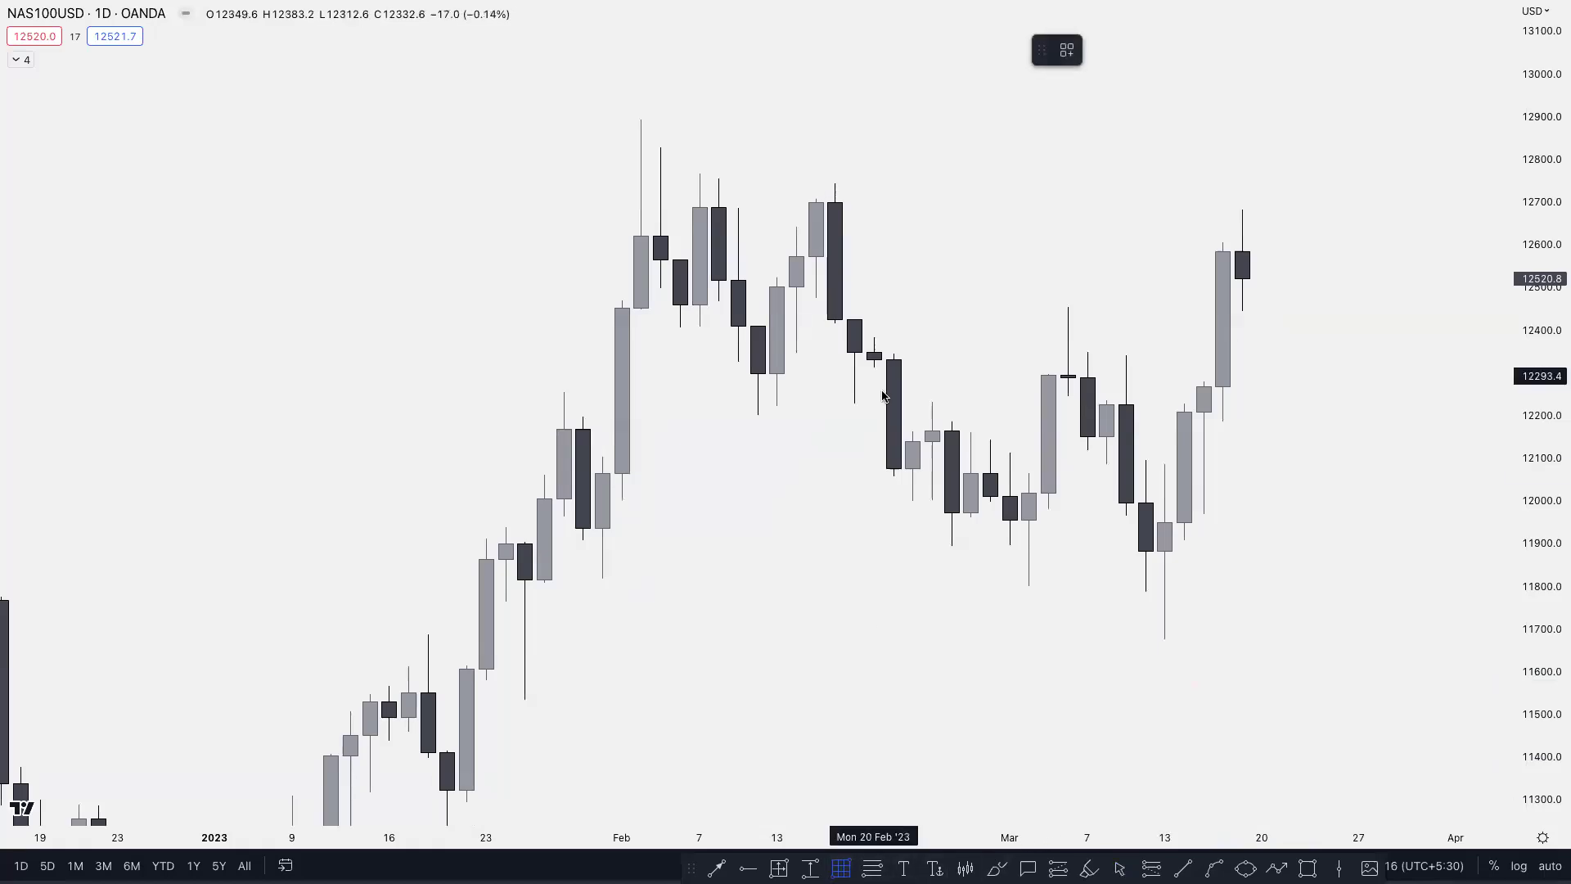
{"action": "left_click", "coordinate": [835, 201]}
{"action": "left_click", "coordinate": [1224, 168]}
{"action": "left_click", "coordinate": [971, 158]}
{"action": "left_click", "coordinate": [831, 167]}
{"action": "left_click_drag", "start_coordinate": [835, 169], "coordinate": [835, 183]}
{"action": "left_click", "coordinate": [901, 147]}
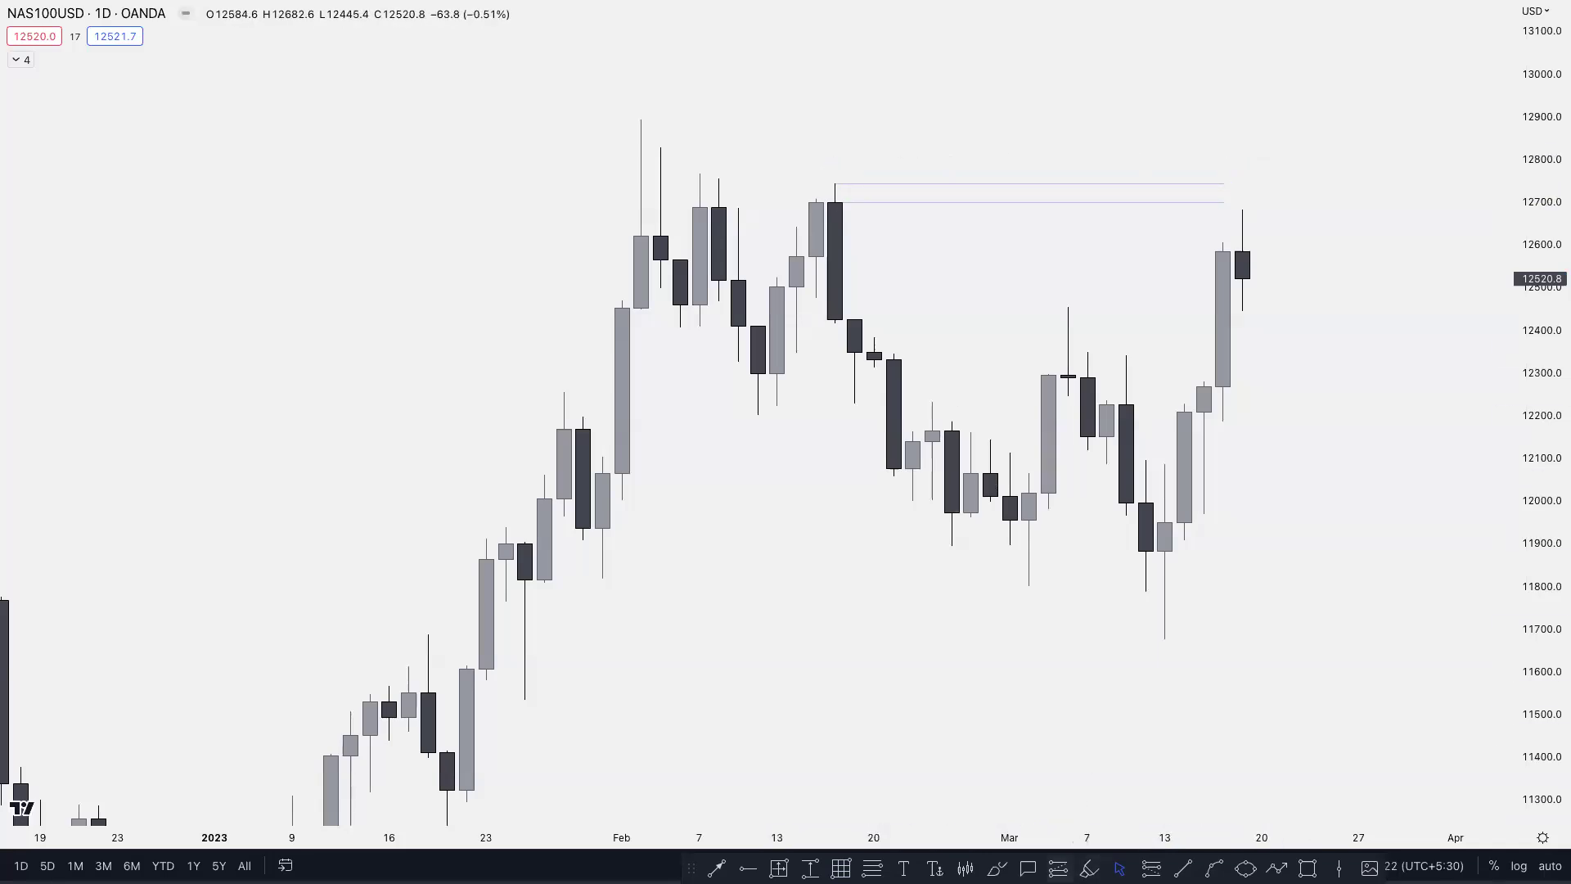
Draw a short trend line at the 15 February high of 12708.2, and extend the two-line price zone to the 17 March candle
{"action": "left_click", "coordinate": [1183, 868]}
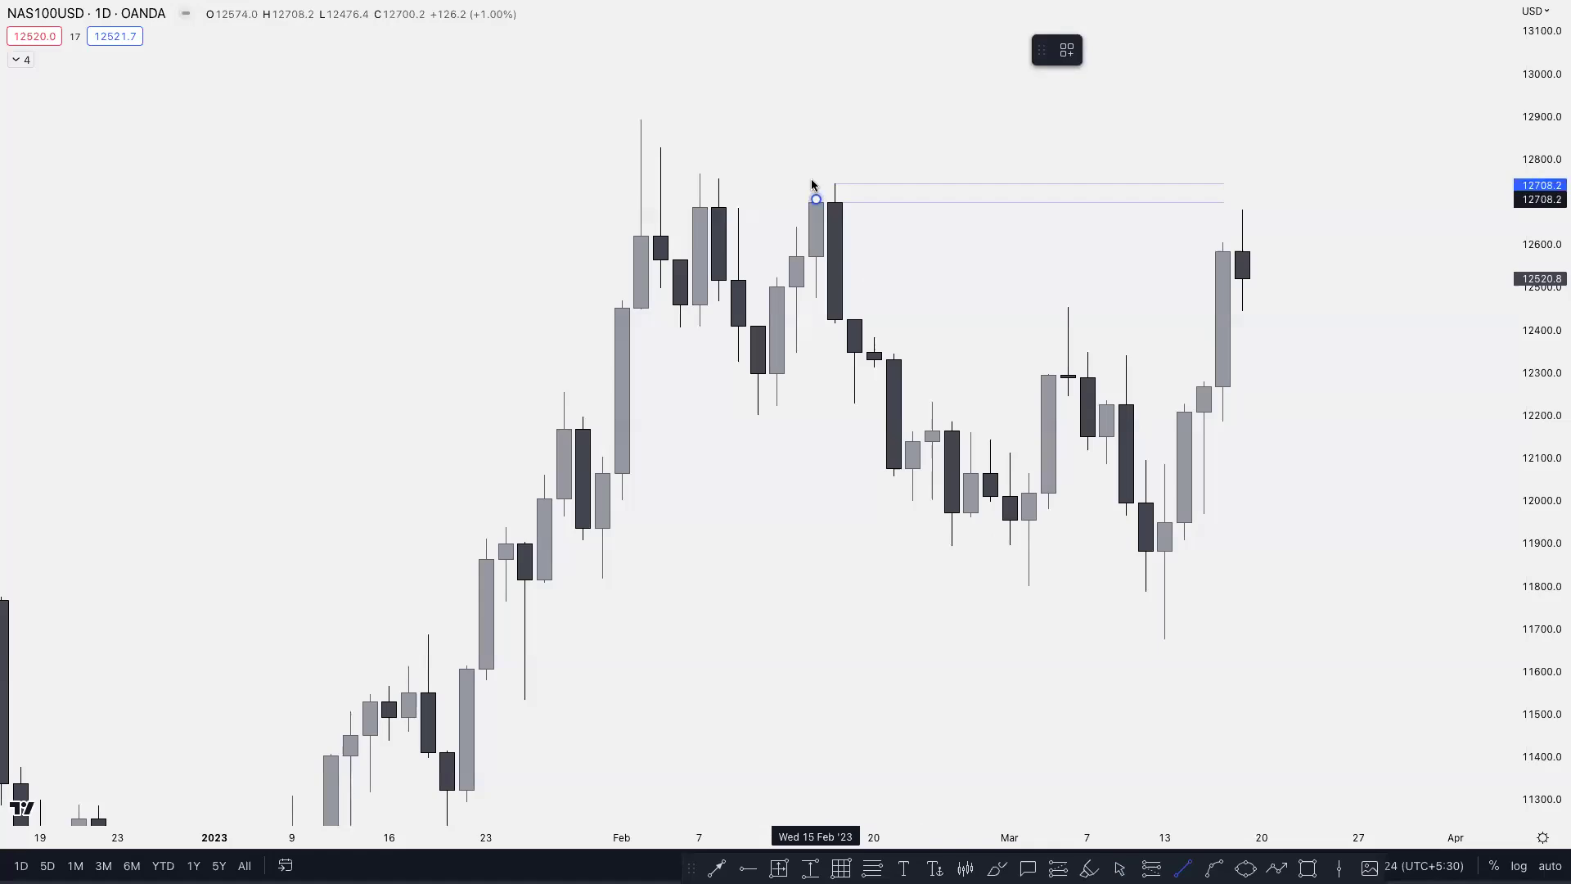
{"action": "left_click", "coordinate": [841, 200]}
{"action": "left_click", "coordinate": [880, 105]}
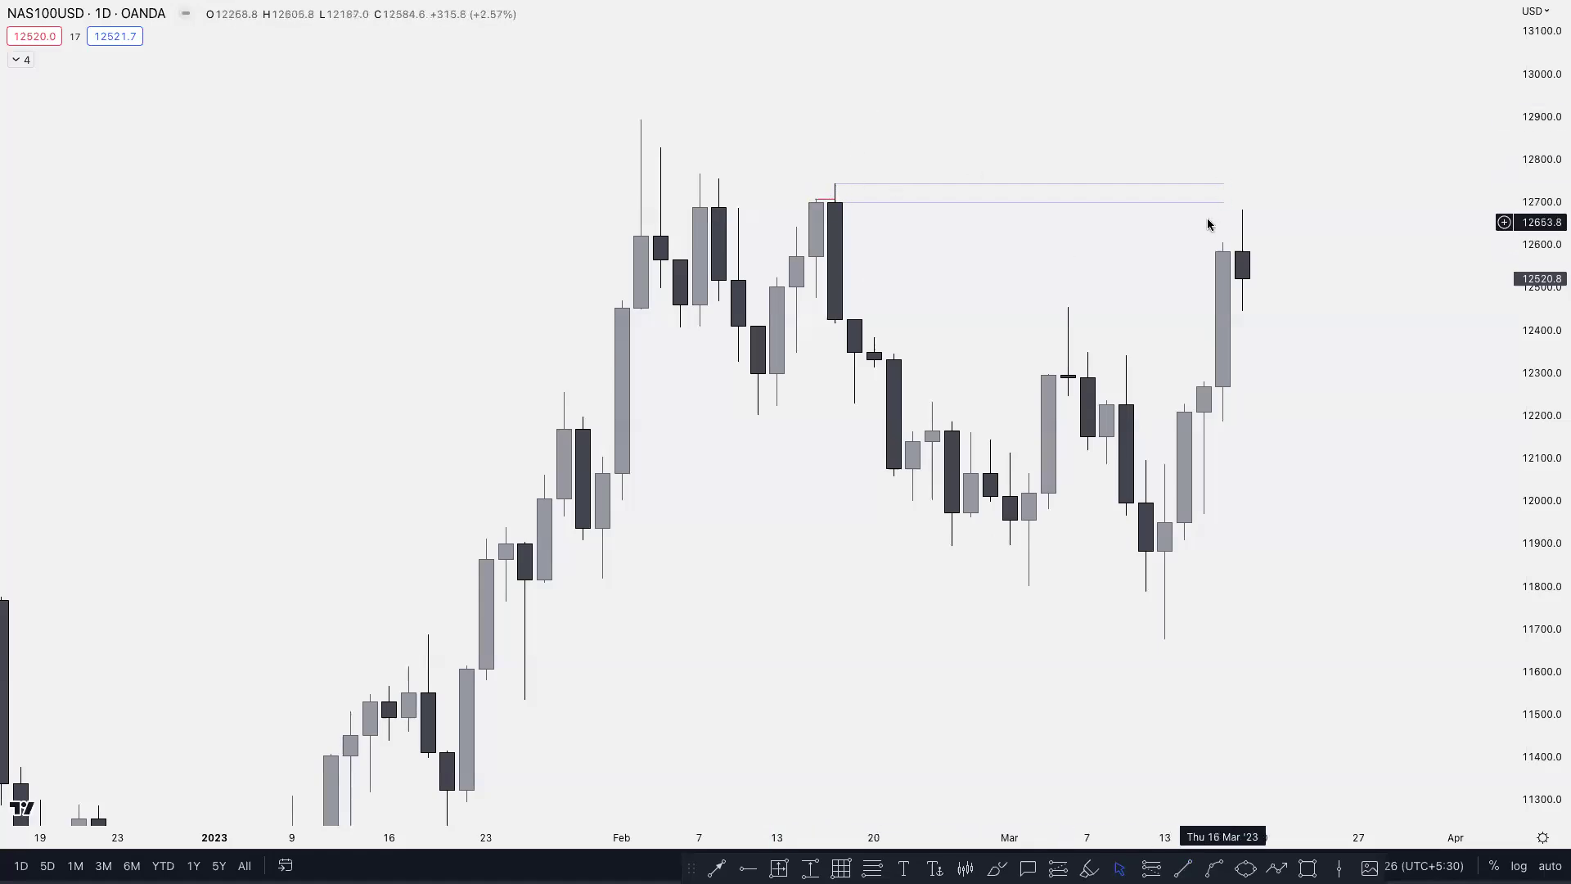
{"action": "left_click_drag", "start_coordinate": [1222, 201], "coordinate": [1244, 203]}
{"action": "left_click", "coordinate": [1306, 179]}
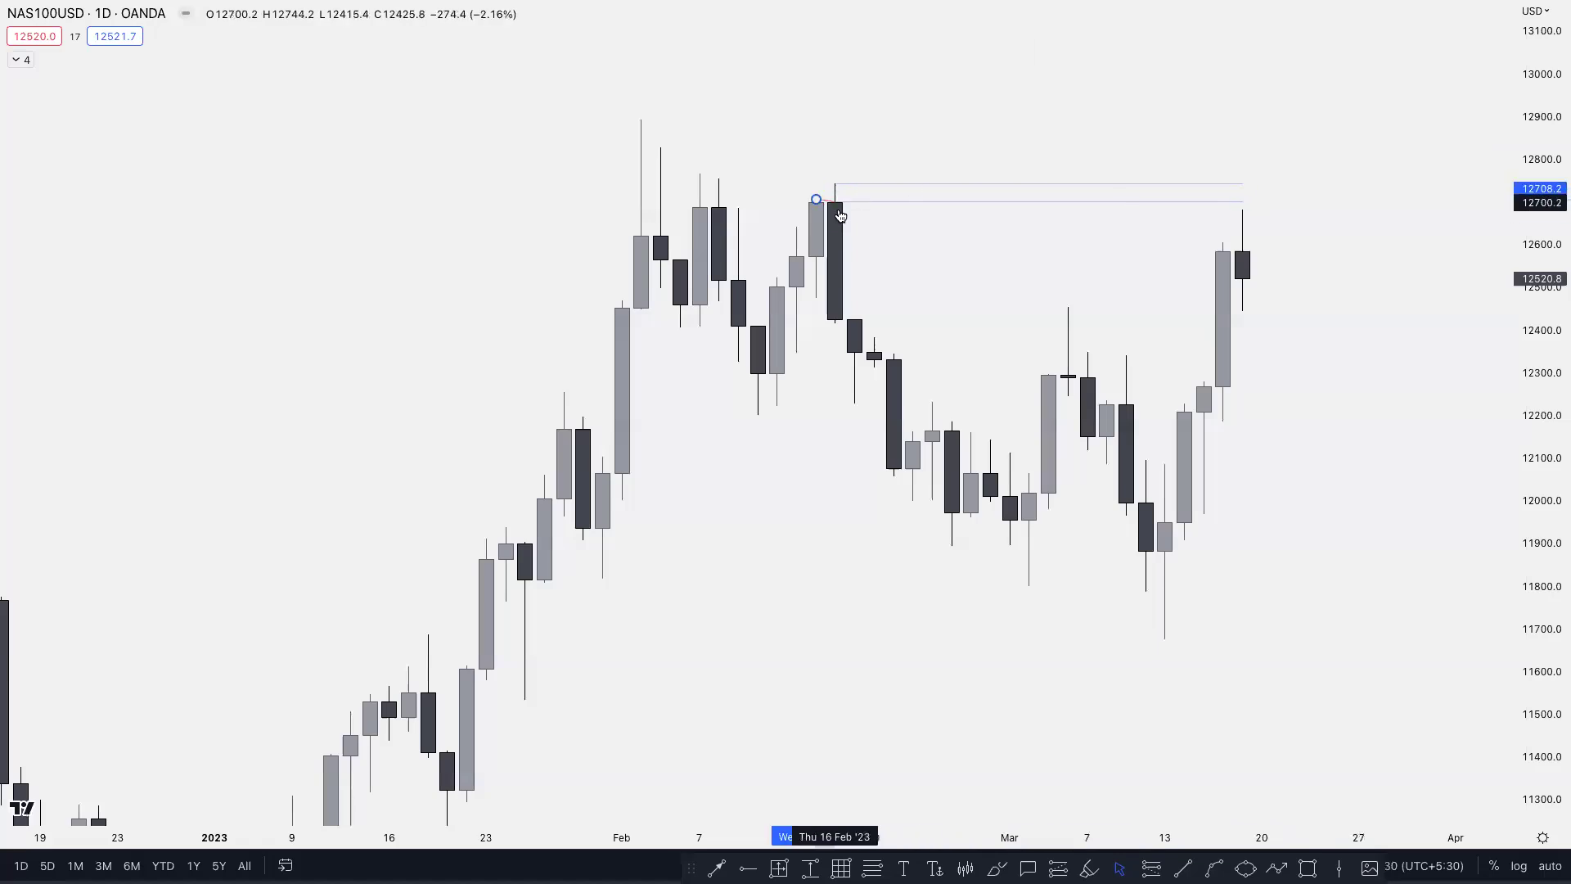
{"action": "left_click_drag", "start_coordinate": [840, 195], "coordinate": [840, 199]}
{"action": "left_click", "coordinate": [1033, 126]}
Draw a horizontal trend line from the 31 January low near 11818 to the 13 March candle
{"action": "mouse_move", "coordinate": [865, 645]}
{"action": "left_mouse_down"}
{"action": "mouse_move", "coordinate": [842, 596]}
{"action": "mouse_move", "coordinate": [848, 621]}
{"action": "left_mouse_up"}
{"action": "scroll", "coordinate": [846, 570], "scroll_direction": "down", "scroll_amount": 2}
{"action": "left_click", "coordinate": [1182, 867]}
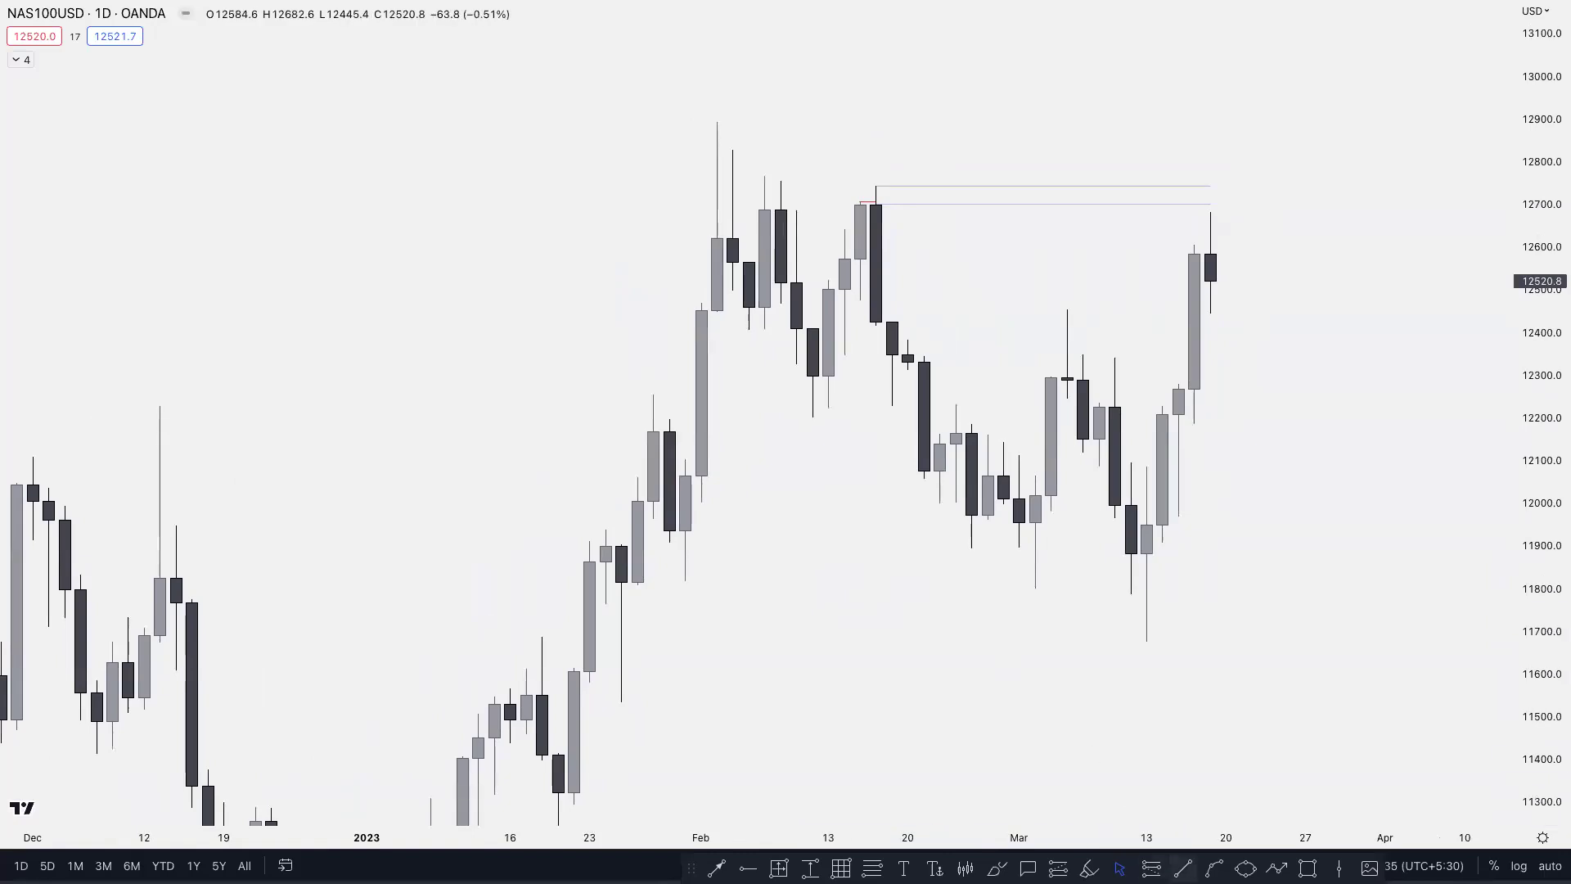
{"action": "left_click", "coordinate": [686, 583]}
{"action": "left_click", "coordinate": [1147, 583]}
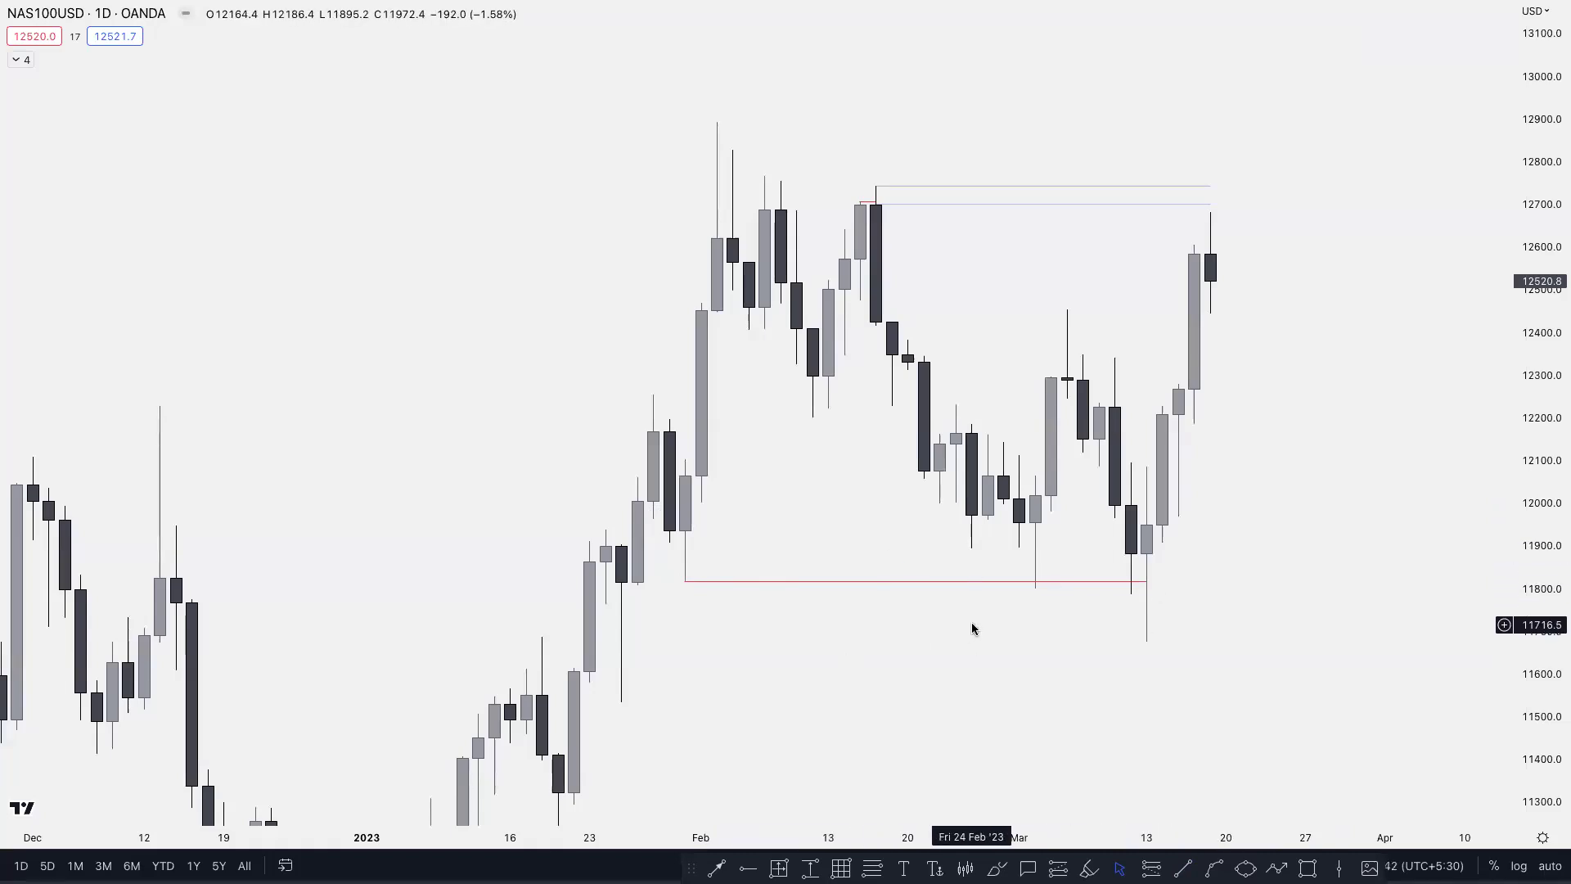
Draw a trial rectangle from 25 January to 13 March between about 11817 and 11548, lower its upper edge to about 11750, and delete it
{"action": "left_click_drag", "start_coordinate": [1163, 601], "coordinate": [1165, 596]}
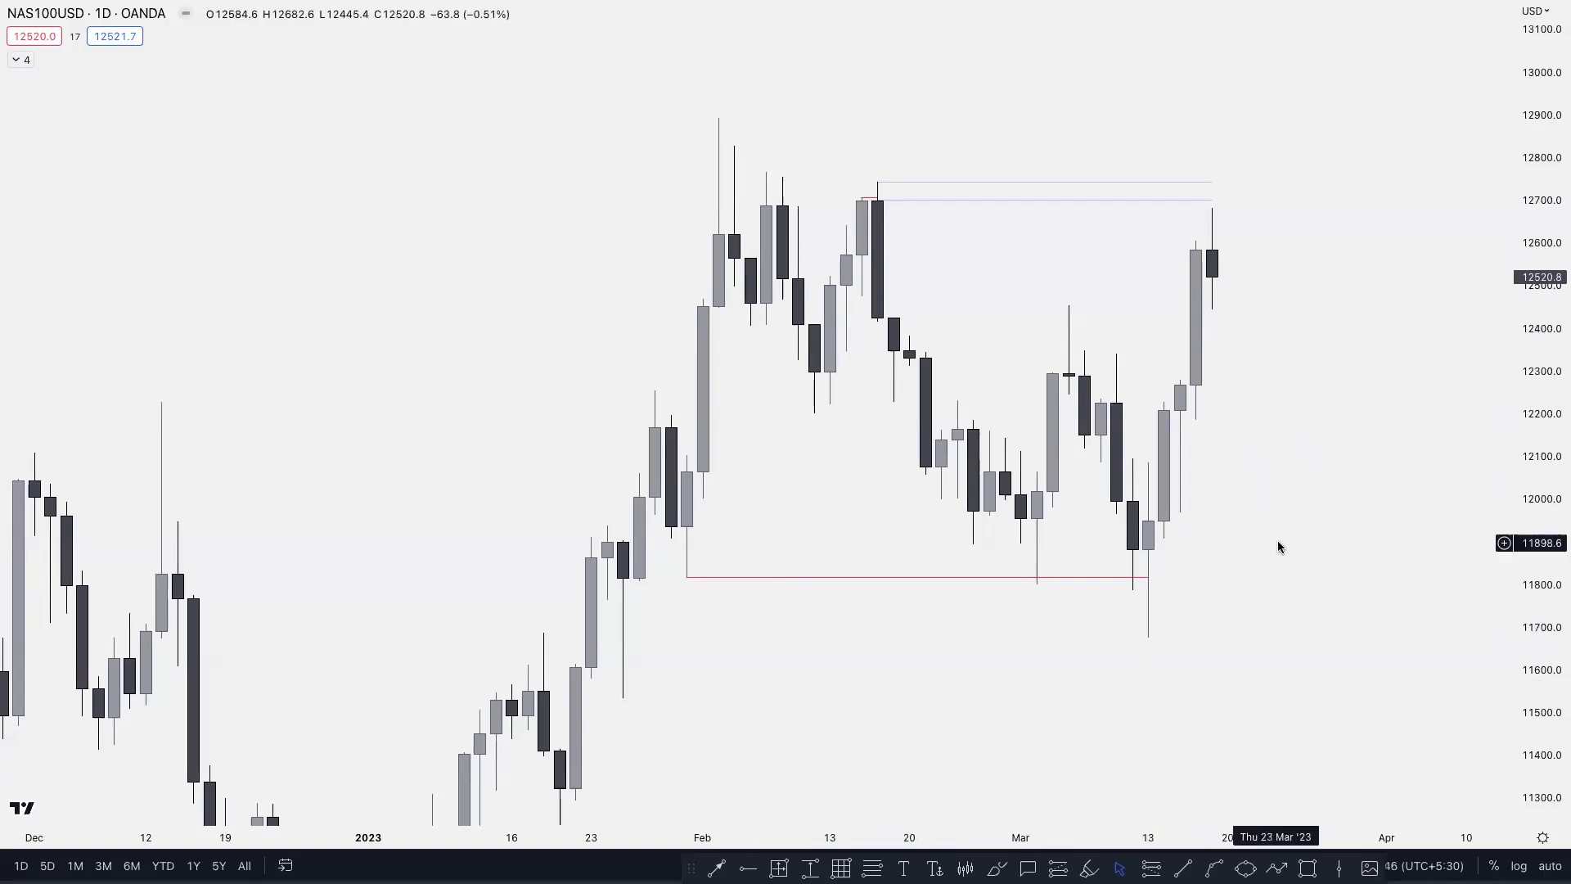
{"action": "left_click_drag", "start_coordinate": [1278, 547], "coordinate": [1279, 508]}
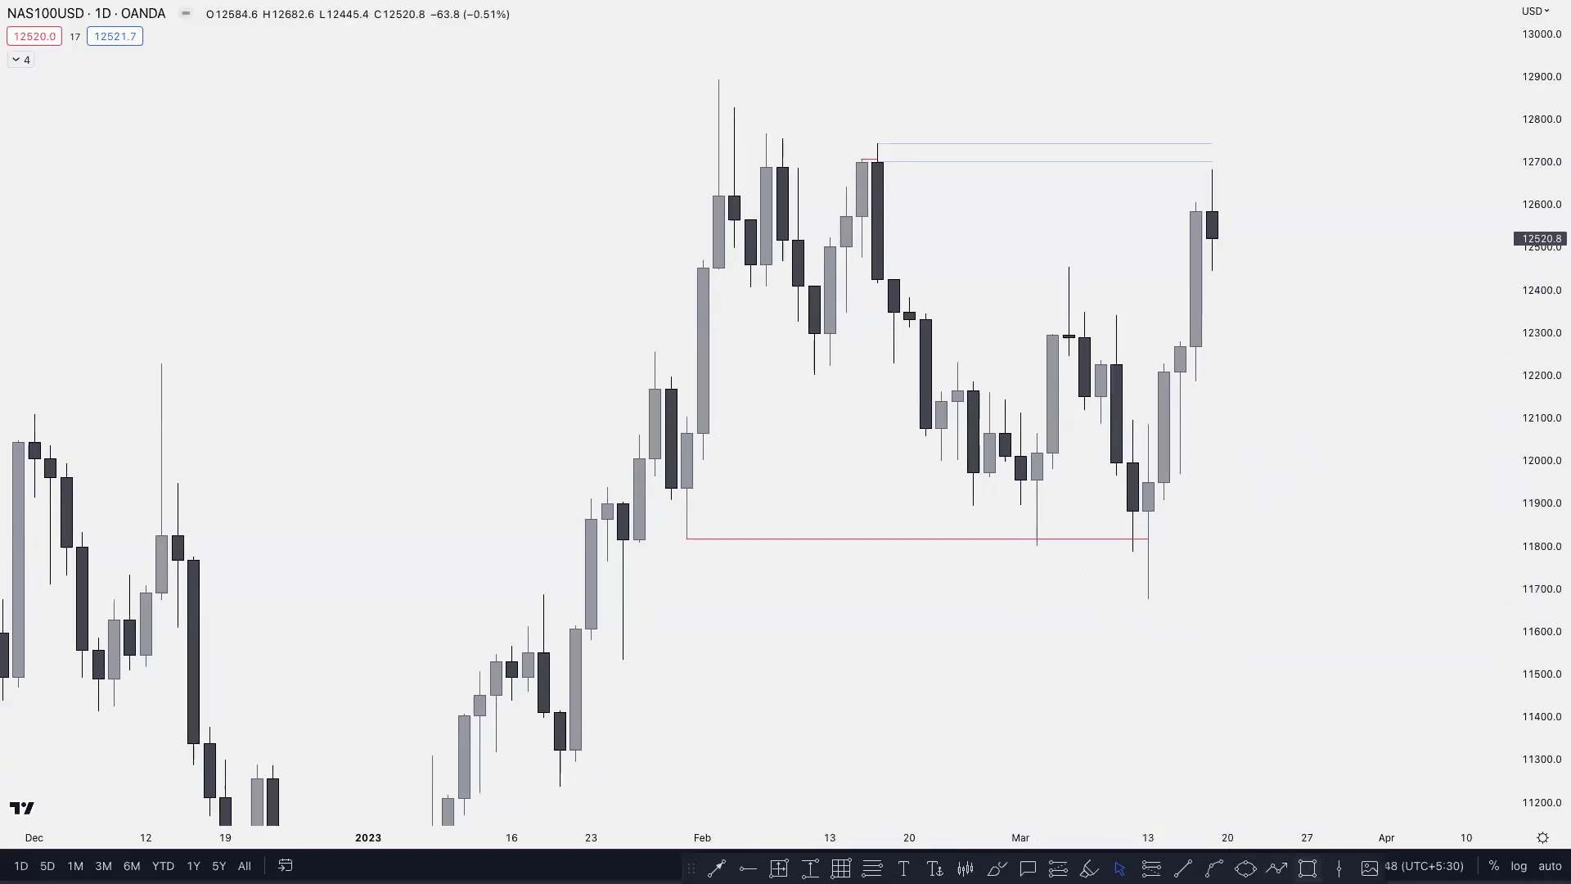
{"action": "left_click", "coordinate": [1307, 867]}
{"action": "mouse_move", "coordinate": [623, 540]}
{"action": "left_mouse_down"}
{"action": "mouse_move", "coordinate": [1126, 596]}
{"action": "mouse_move", "coordinate": [1148, 654]}
{"action": "left_mouse_up"}
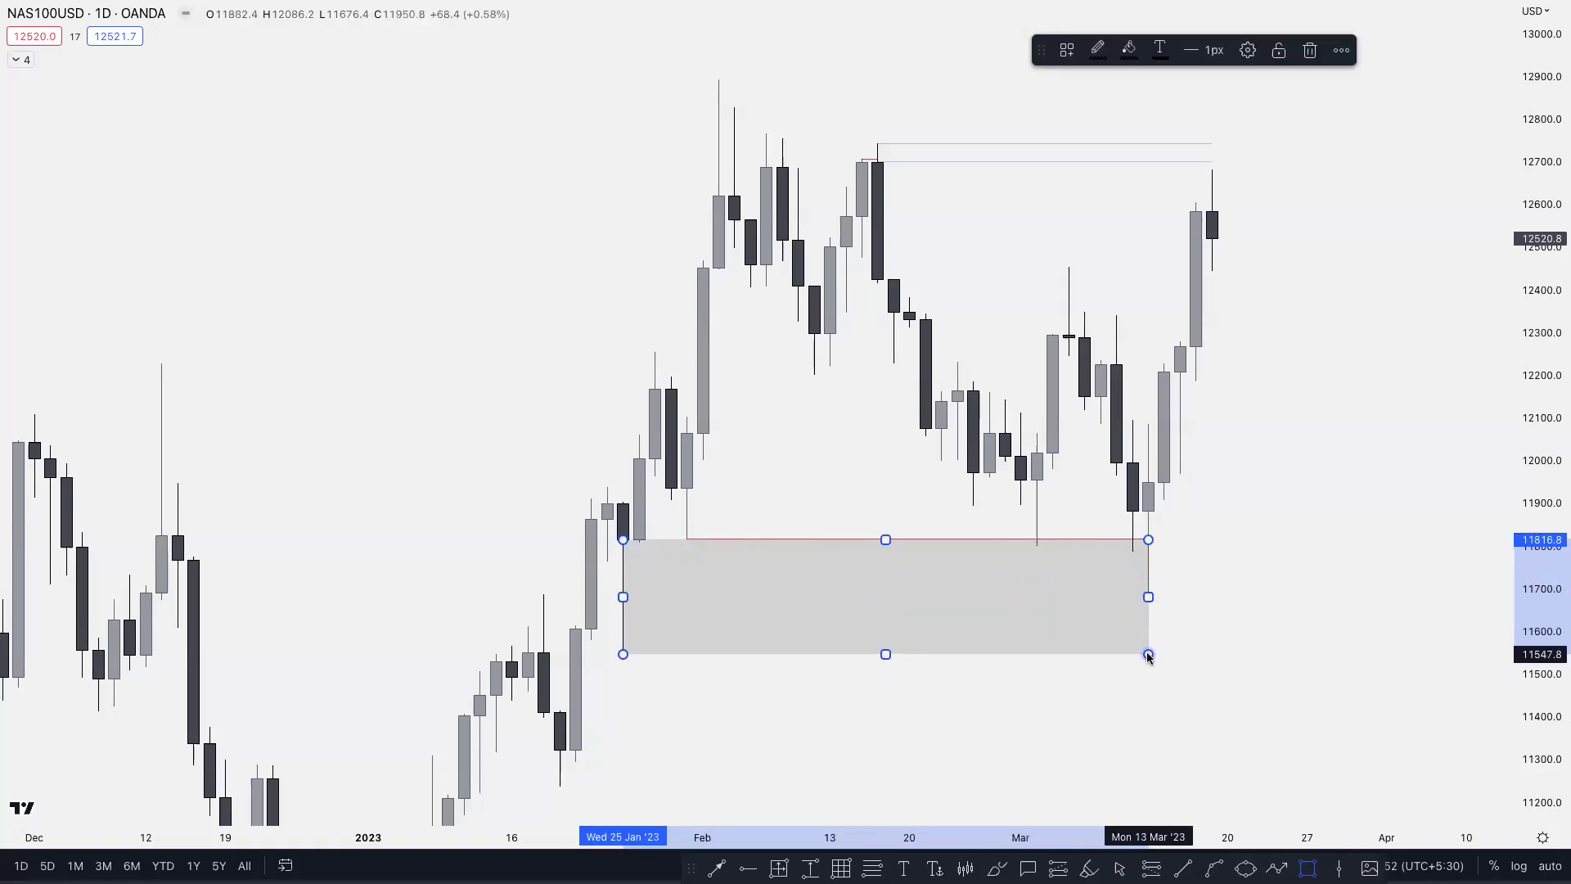
{"action": "left_click_drag", "start_coordinate": [885, 540], "coordinate": [885, 566]}
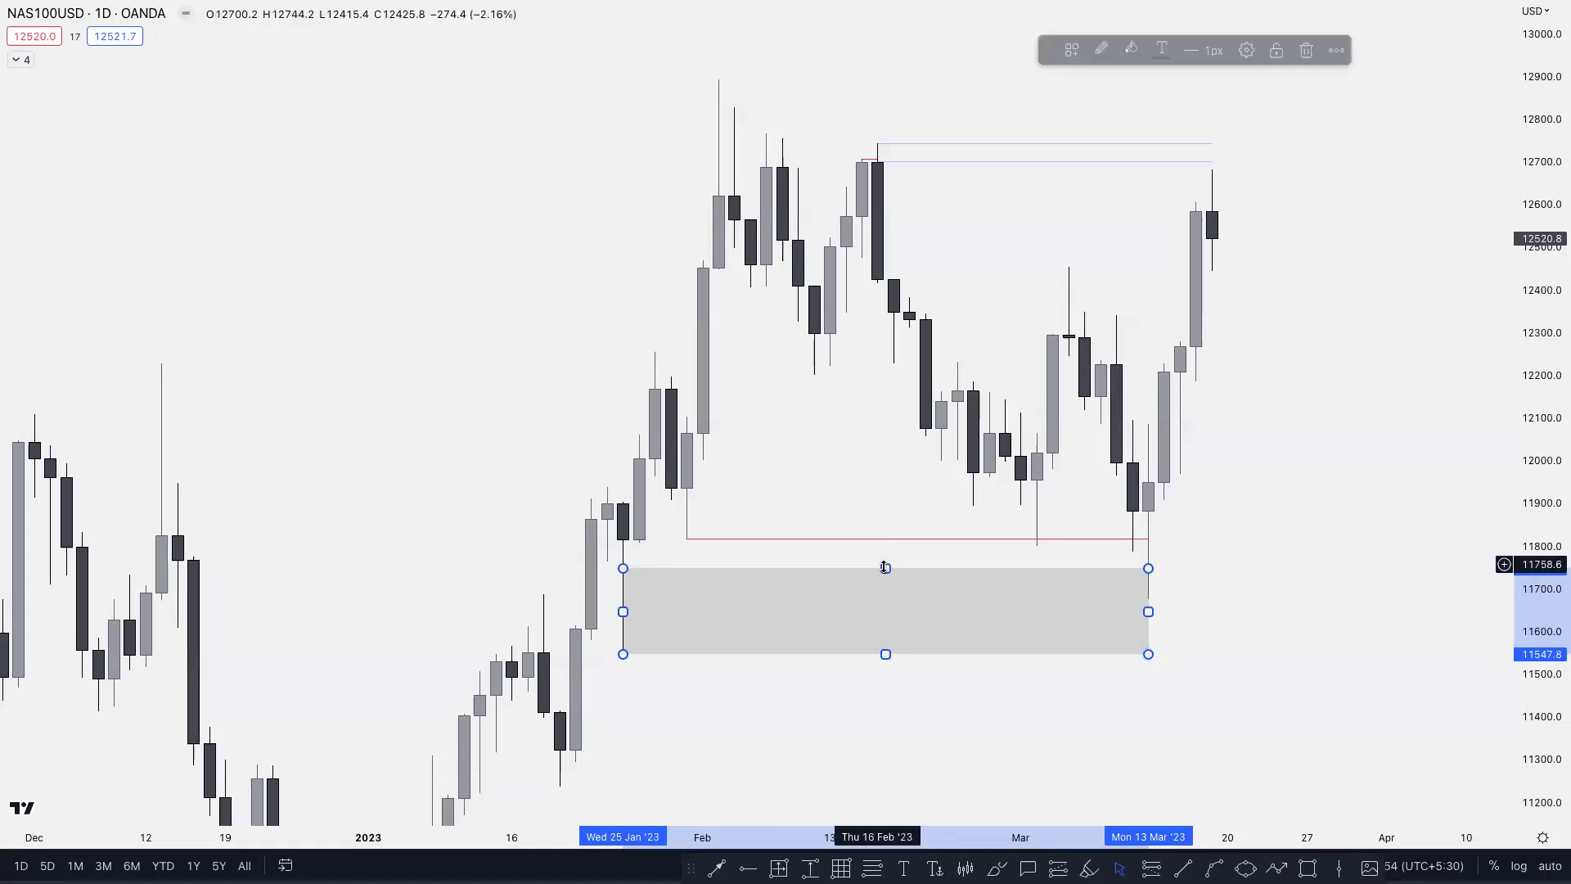
{"action": "left_click", "coordinate": [1306, 50]}
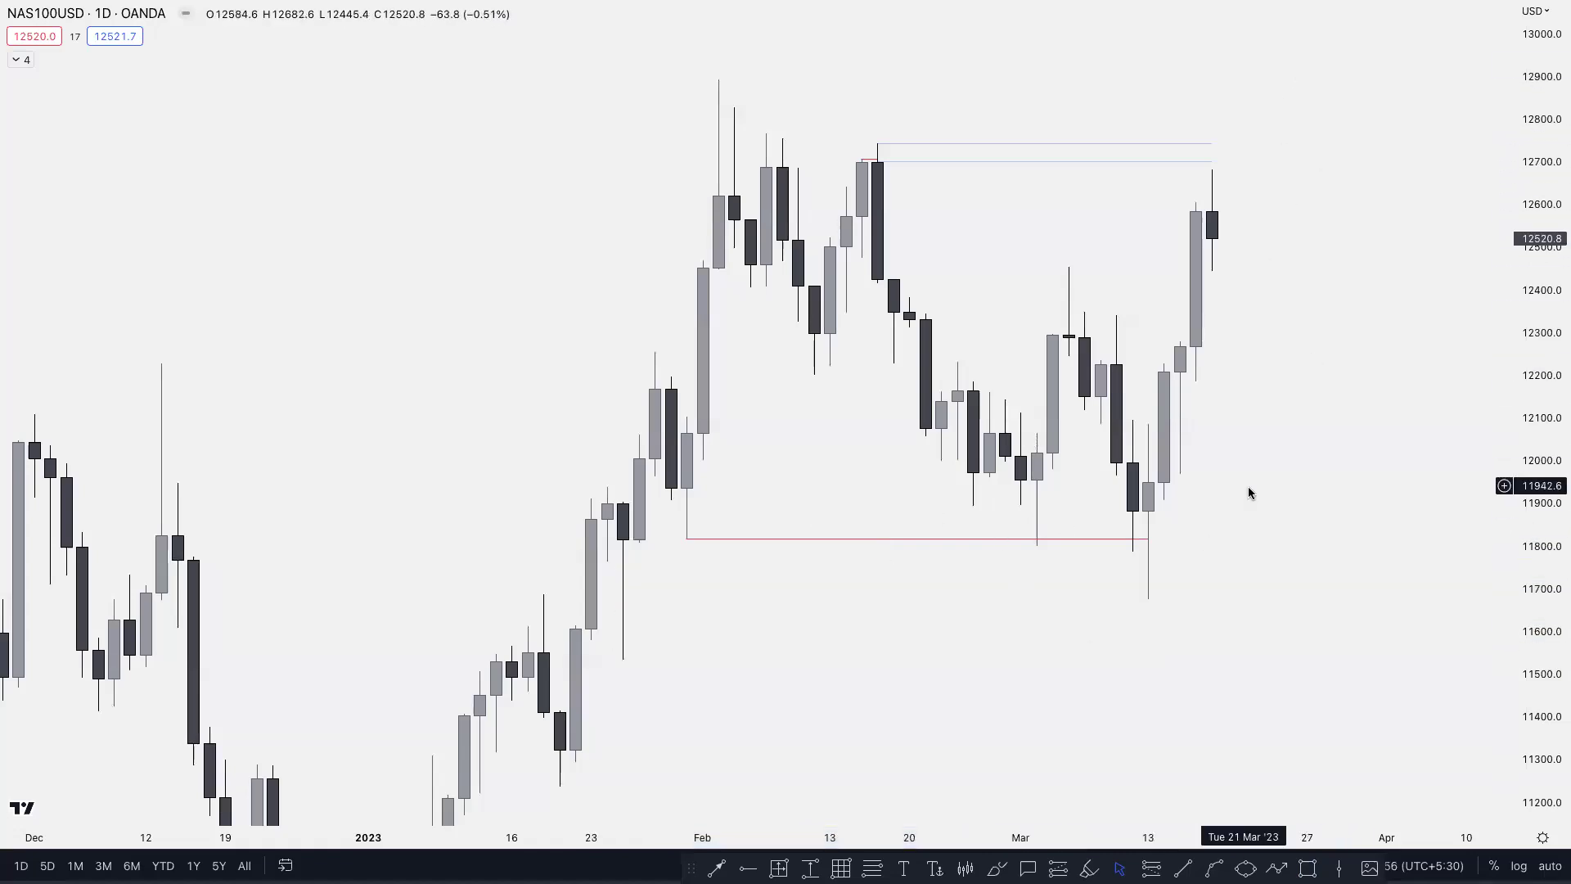
Brush a trial mark around the 2 March candle's lower wick, and undo it
{"action": "scroll", "coordinate": [1260, 499], "scroll_direction": "down", "scroll_amount": 6}
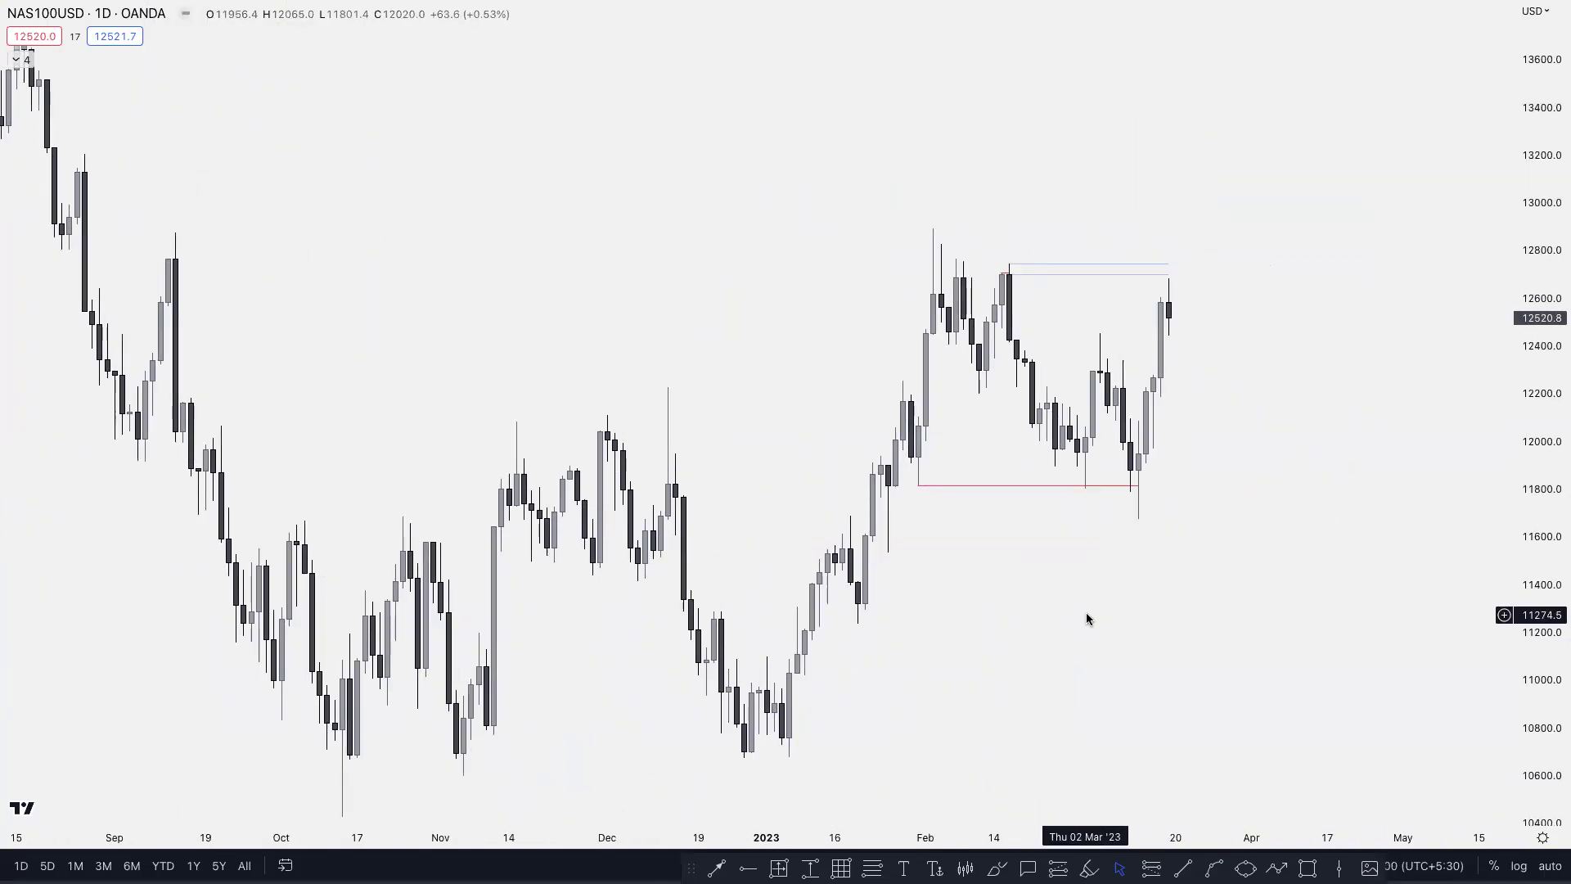
{"action": "scroll", "coordinate": [1087, 619], "scroll_direction": "up", "scroll_amount": 1}
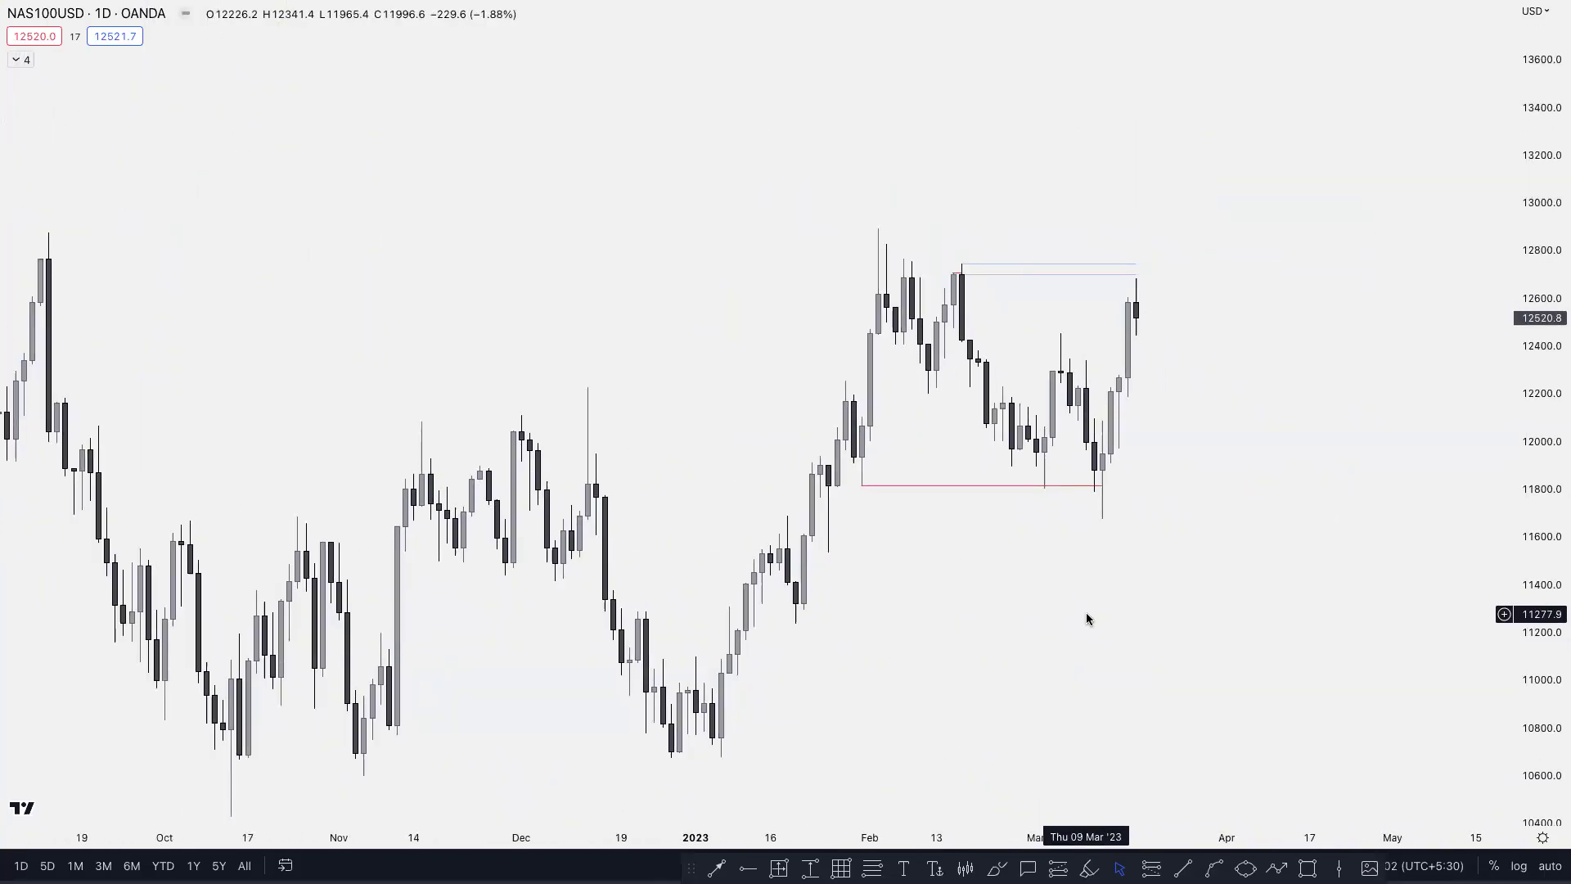
{"action": "scroll", "coordinate": [1142, 541], "scroll_direction": "up", "scroll_amount": 2}
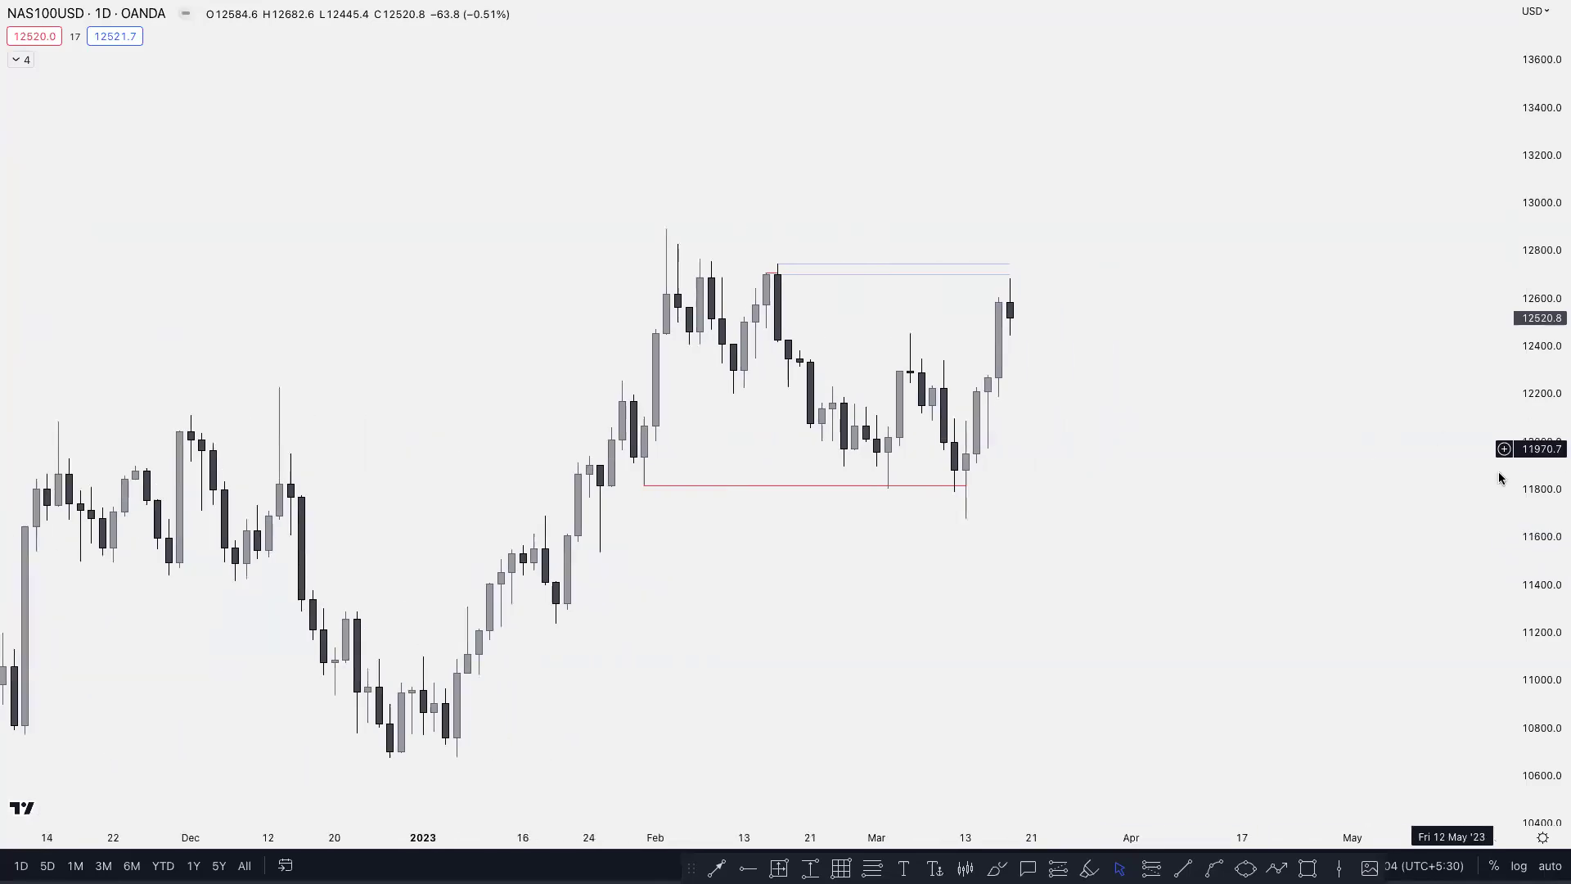
{"action": "scroll", "coordinate": [1287, 431], "scroll_direction": "left", "scroll_amount": 3}
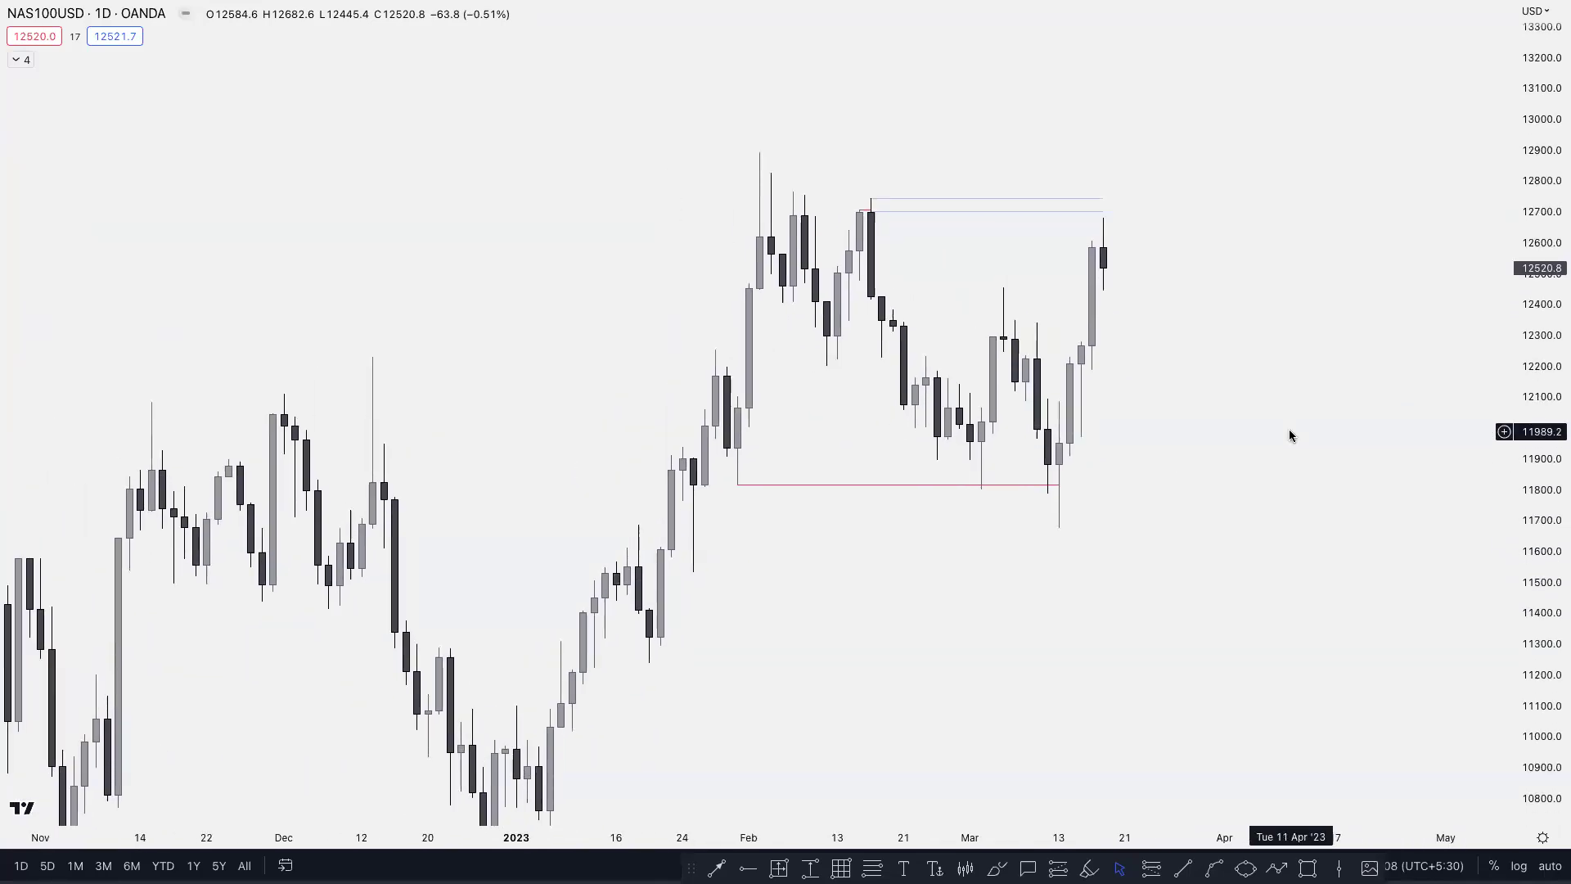
{"action": "left_click", "coordinate": [998, 866]}
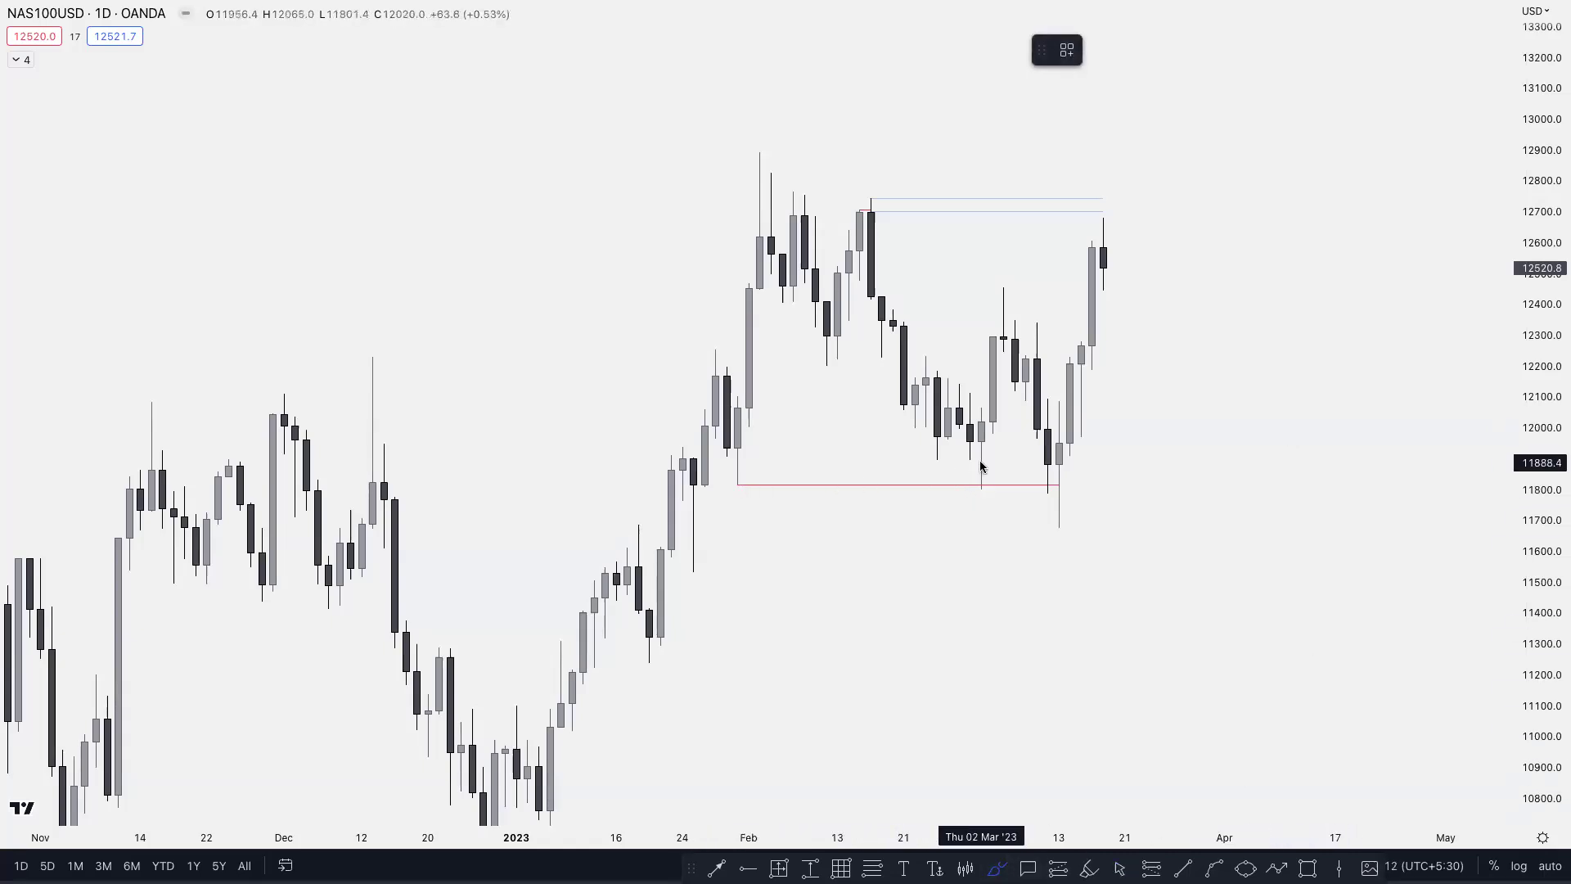
{"action": "mouse_move", "coordinate": [975, 441]}
{"action": "left_mouse_down"}
{"action": "mouse_move", "coordinate": [993, 440]}
{"action": "mouse_move", "coordinate": [1003, 485]}
{"action": "left_mouse_up"}
{"action": "key", "text": "super+z"}
{"action": "key", "text": "super+z"}
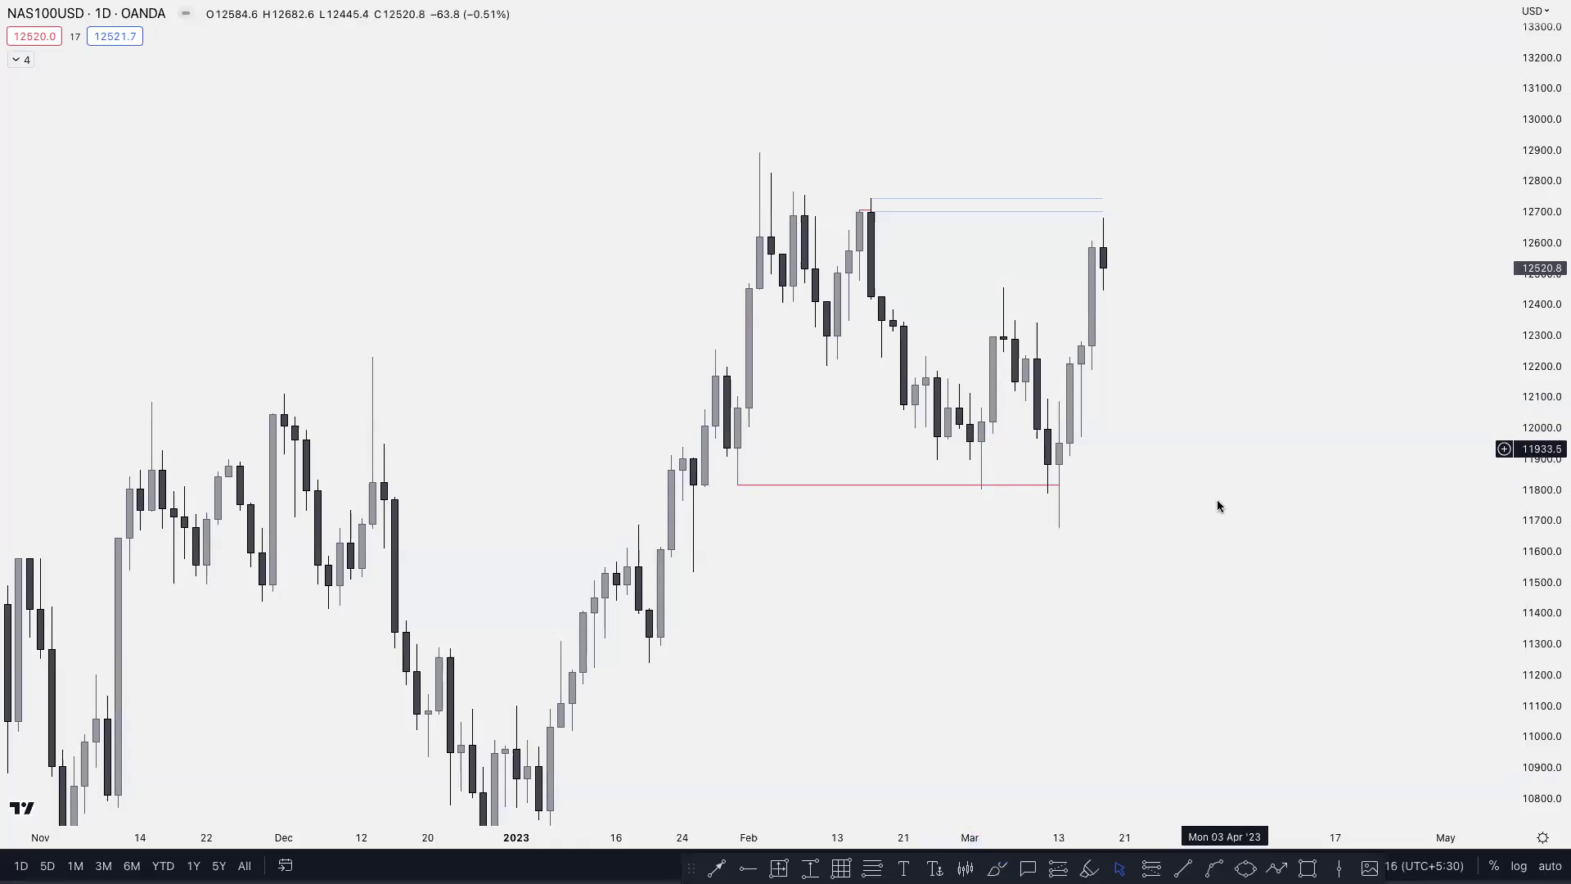
Draw a narrow rectangle over the 2 March candle, from its high at 12065 down to its low near 11801
{"action": "left_click", "coordinate": [1308, 868]}
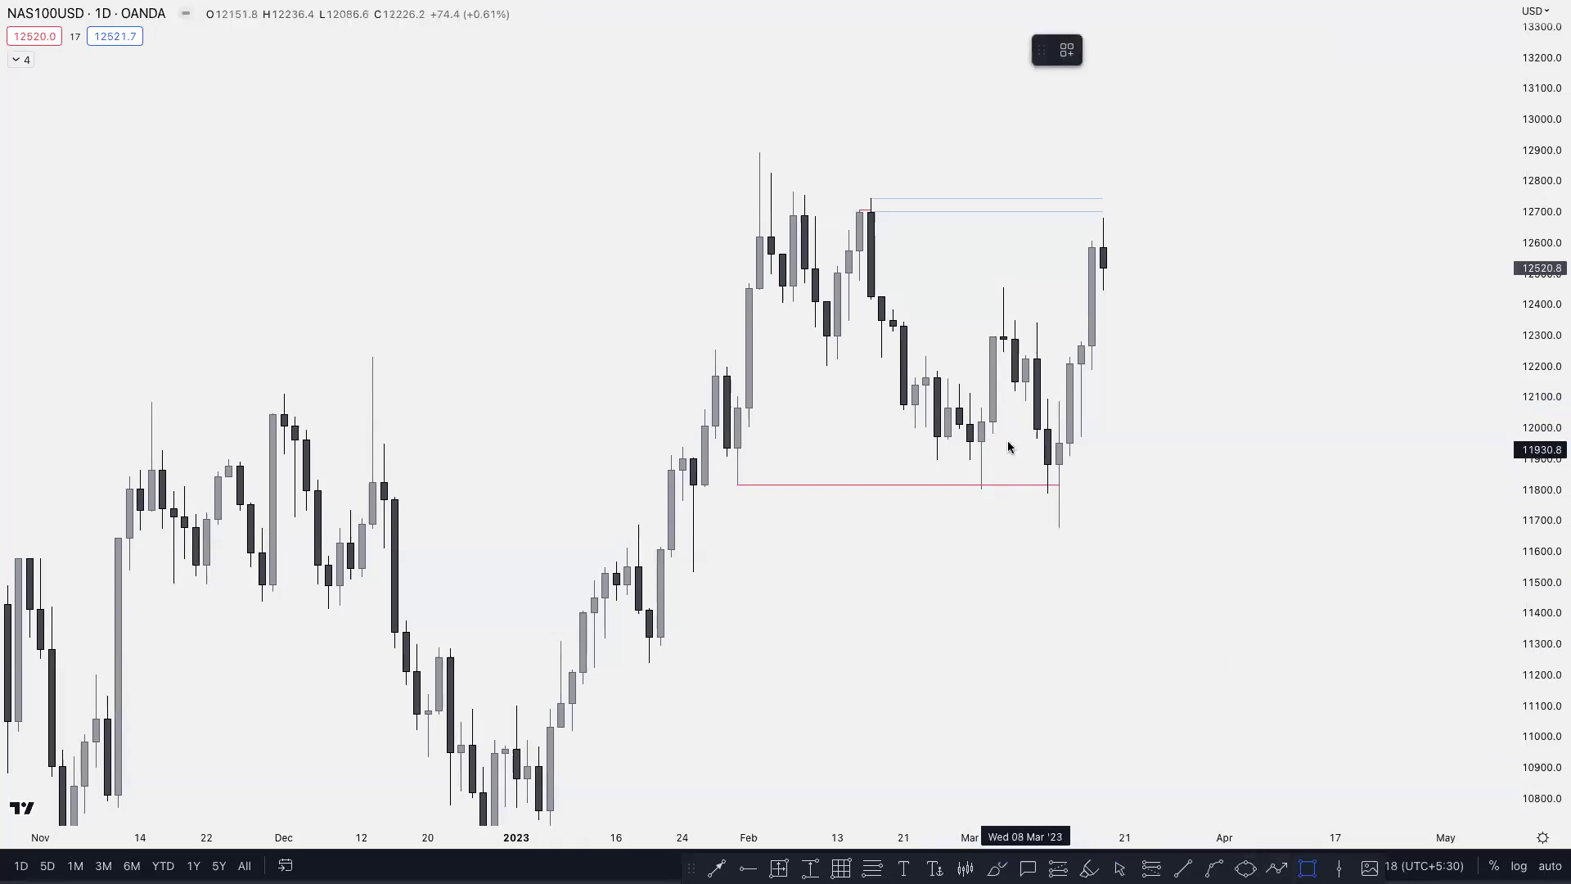
{"action": "left_click", "coordinate": [982, 407]}
{"action": "left_click", "coordinate": [992, 482]}
{"action": "left_click", "coordinate": [1179, 465]}
{"action": "left_click_drag", "start_coordinate": [982, 483], "coordinate": [982, 489]}
{"action": "left_click", "coordinate": [1195, 418]}
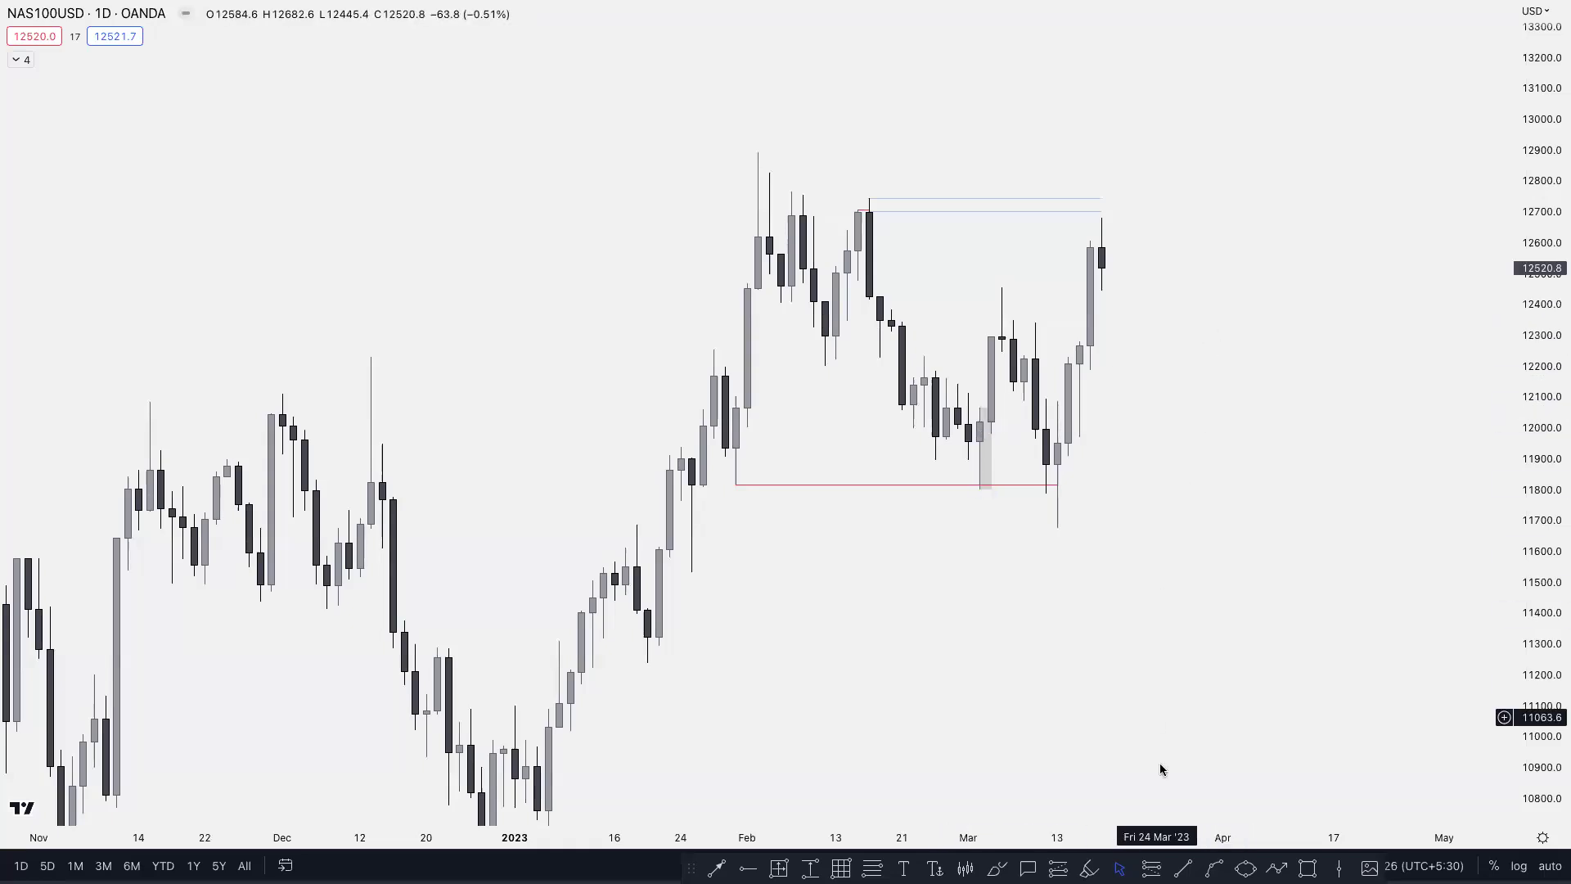
Brush red marks at the body tops and upper wicks of the 6 and 9 March candles, with lines reaching the mid-March candles
{"action": "left_click", "coordinate": [997, 868]}
{"action": "mouse_move", "coordinate": [987, 338]}
{"action": "left_mouse_down"}
{"action": "mouse_move", "coordinate": [1005, 339]}
{"action": "mouse_move", "coordinate": [1026, 301]}
{"action": "left_mouse_up"}
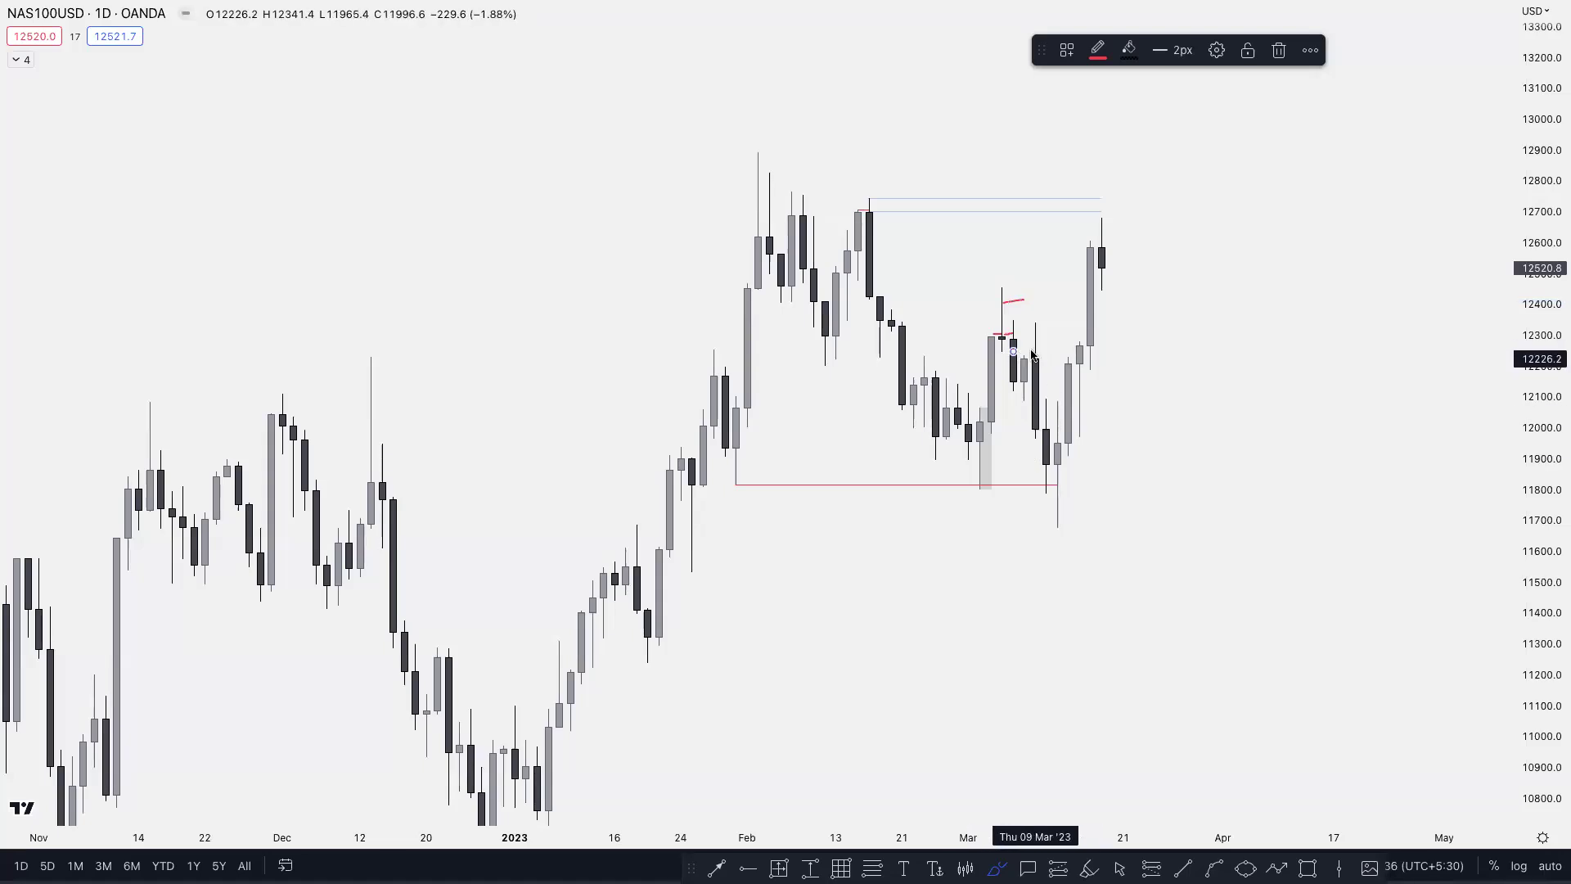
{"action": "left_click", "coordinate": [1032, 354]}
{"action": "mouse_move", "coordinate": [1029, 353]}
{"action": "left_mouse_down"}
{"action": "mouse_move", "coordinate": [1102, 327]}
{"action": "mouse_move", "coordinate": [1084, 407]}
{"action": "left_mouse_up"}
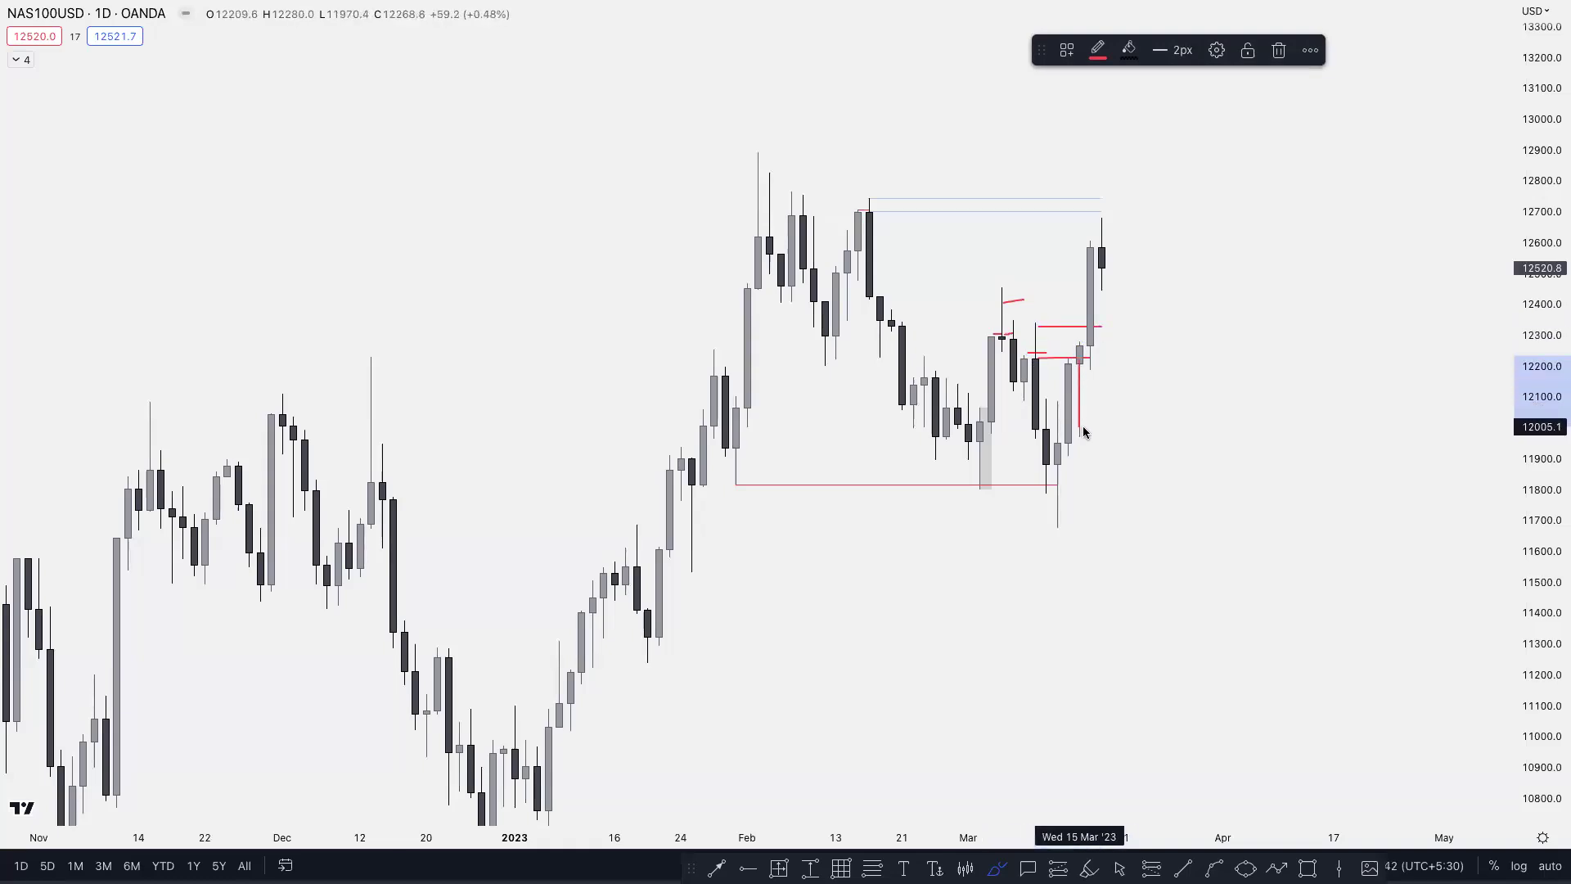
{"action": "mouse_move", "coordinate": [1028, 322]}
{"action": "left_mouse_down"}
{"action": "mouse_move", "coordinate": [1083, 322]}
{"action": "mouse_move", "coordinate": [1090, 354]}
{"action": "left_mouse_up"}
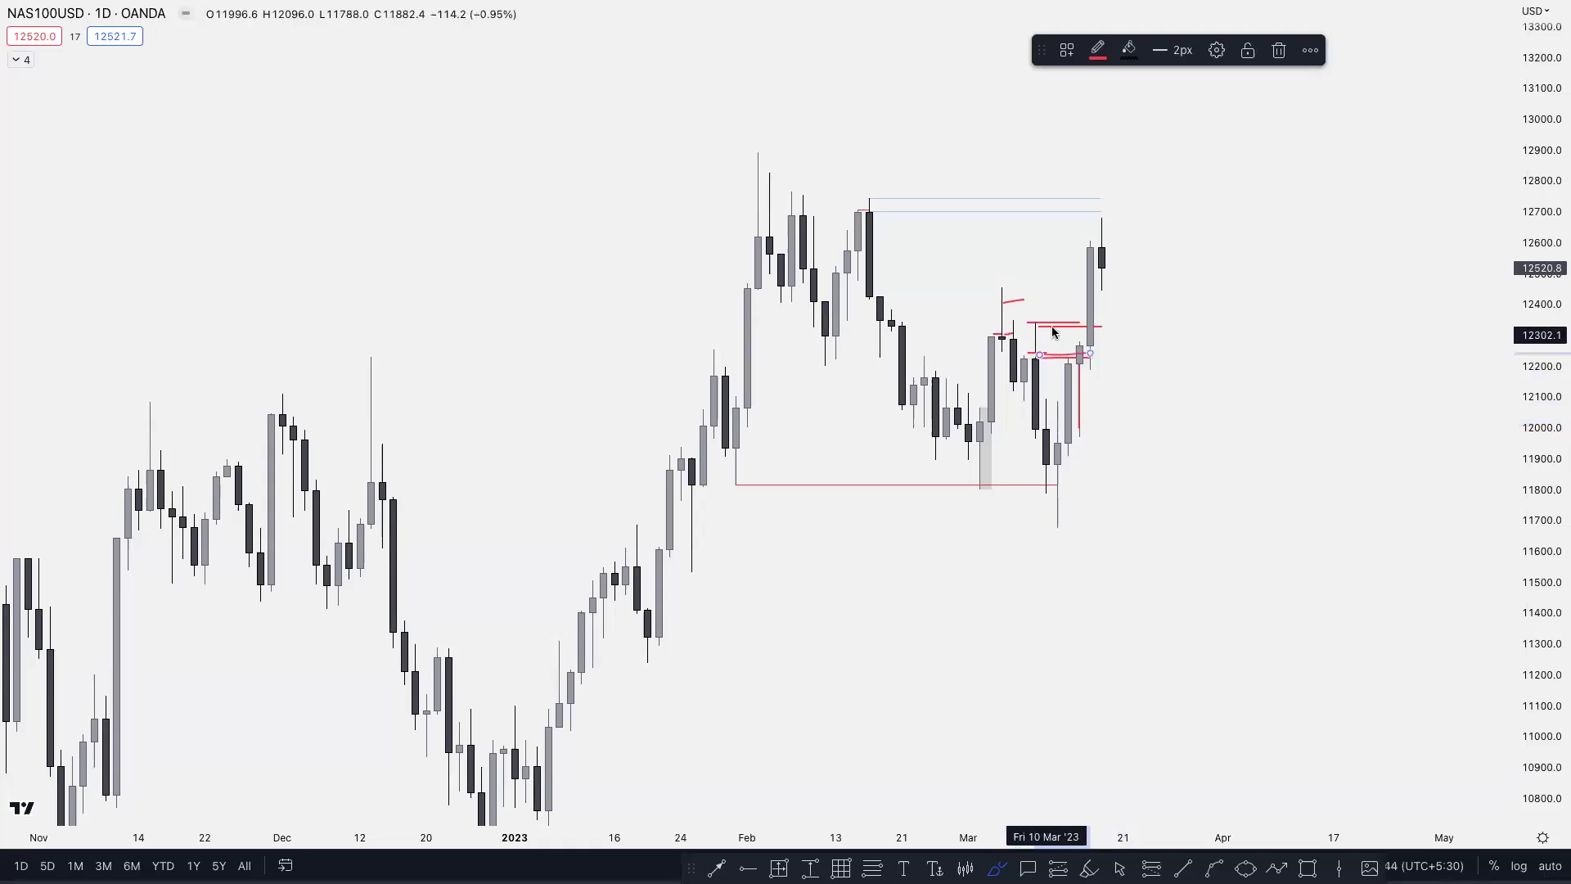
Brush red lines at the 17 March high near 12690 and around 12600, plus a rise-and-fall path beside that candle
{"action": "mouse_move", "coordinate": [1078, 427]}
{"action": "left_mouse_down"}
{"action": "mouse_move", "coordinate": [1109, 290]}
{"action": "mouse_move", "coordinate": [1148, 212]}
{"action": "left_mouse_up"}
{"action": "key", "text": "ctrl+z"}
{"action": "mouse_move", "coordinate": [1106, 244]}
{"action": "left_mouse_down"}
{"action": "mouse_move", "coordinate": [1156, 243]}
{"action": "mouse_move", "coordinate": [1169, 216]}
{"action": "left_mouse_up"}
{"action": "mouse_move", "coordinate": [1103, 276]}
{"action": "left_mouse_down"}
{"action": "mouse_move", "coordinate": [1141, 234]}
{"action": "mouse_move", "coordinate": [1146, 293]}
{"action": "left_mouse_up"}
{"action": "key", "text": "Escape"}
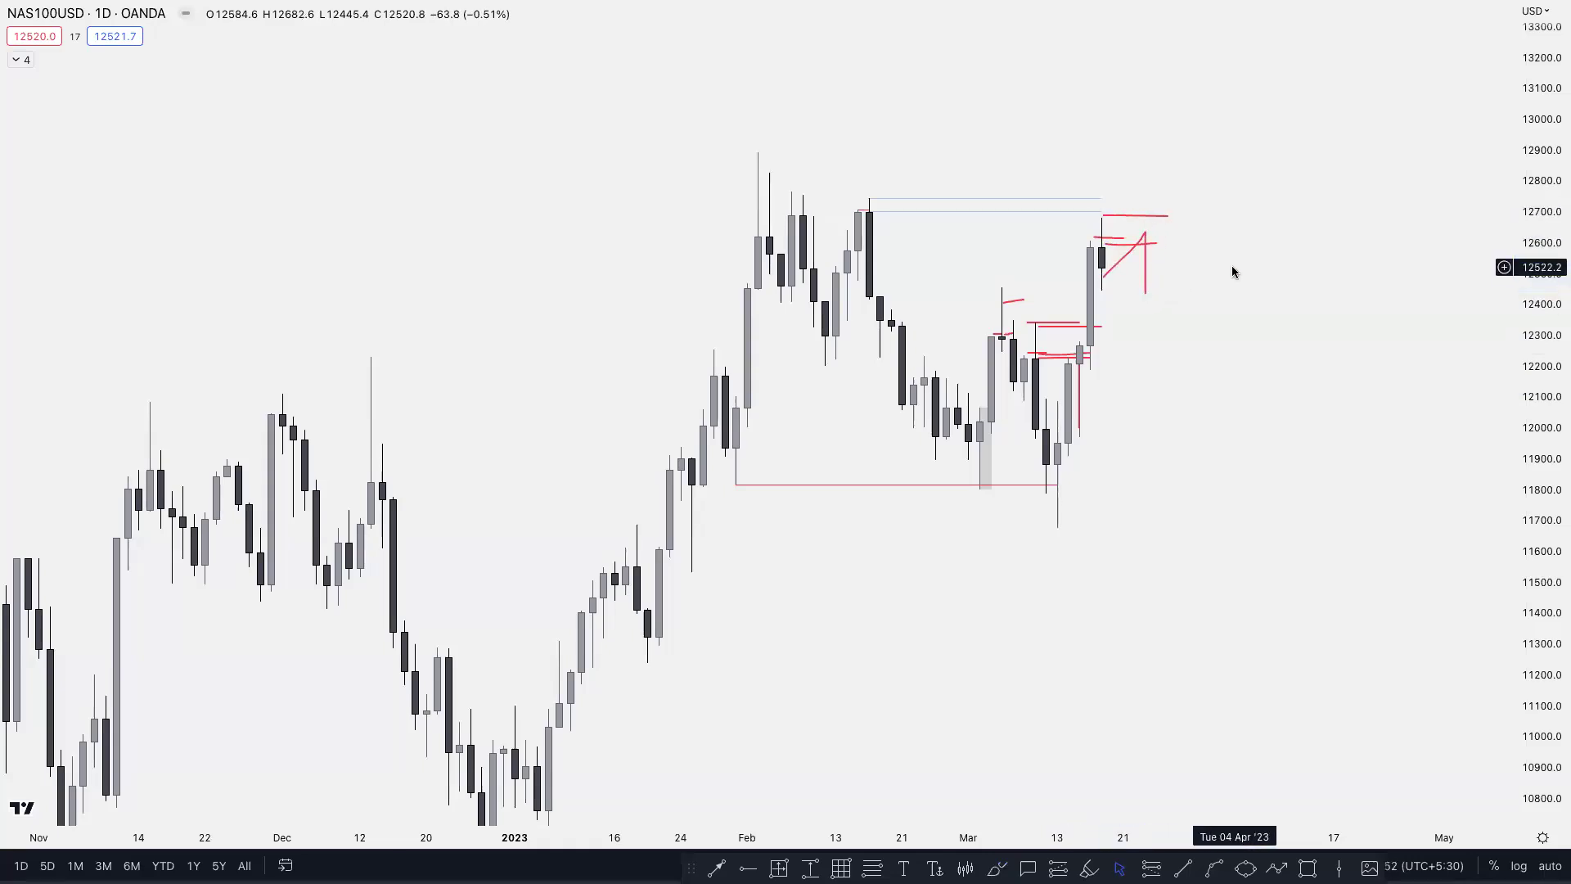
Set the NAS100USD chart's interval to 15 minutes
{"action": "type", "text": "15"}
{"action": "key", "text": "Return"}
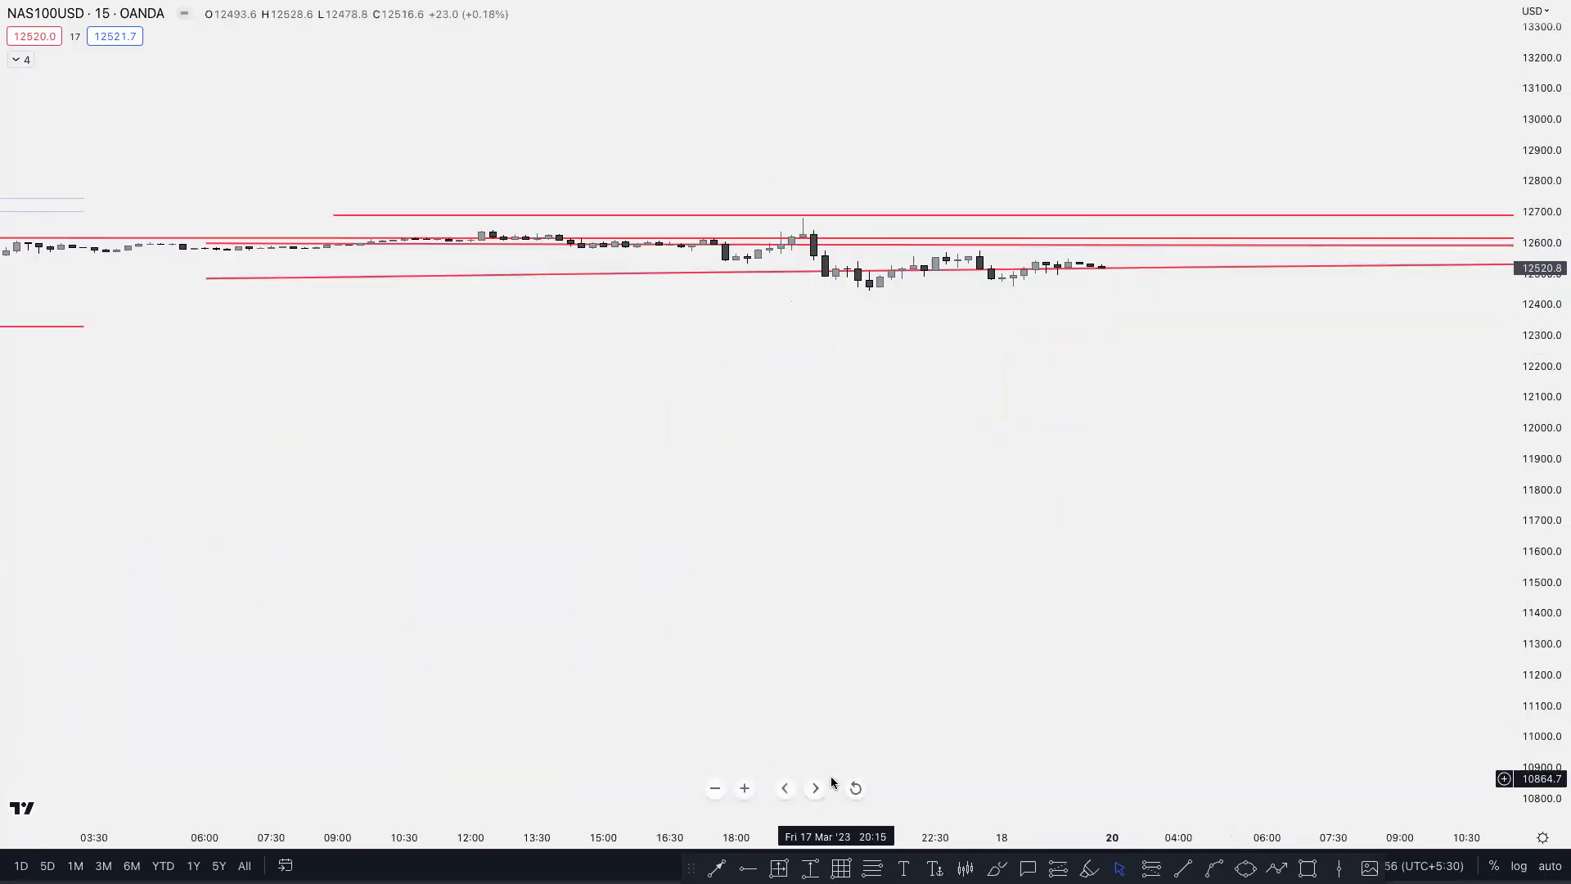
Reset the NAS100USD chart view and remove all drawings from the chart
{"action": "left_click", "coordinate": [856, 786]}
{"action": "right_click", "coordinate": [1005, 512]}
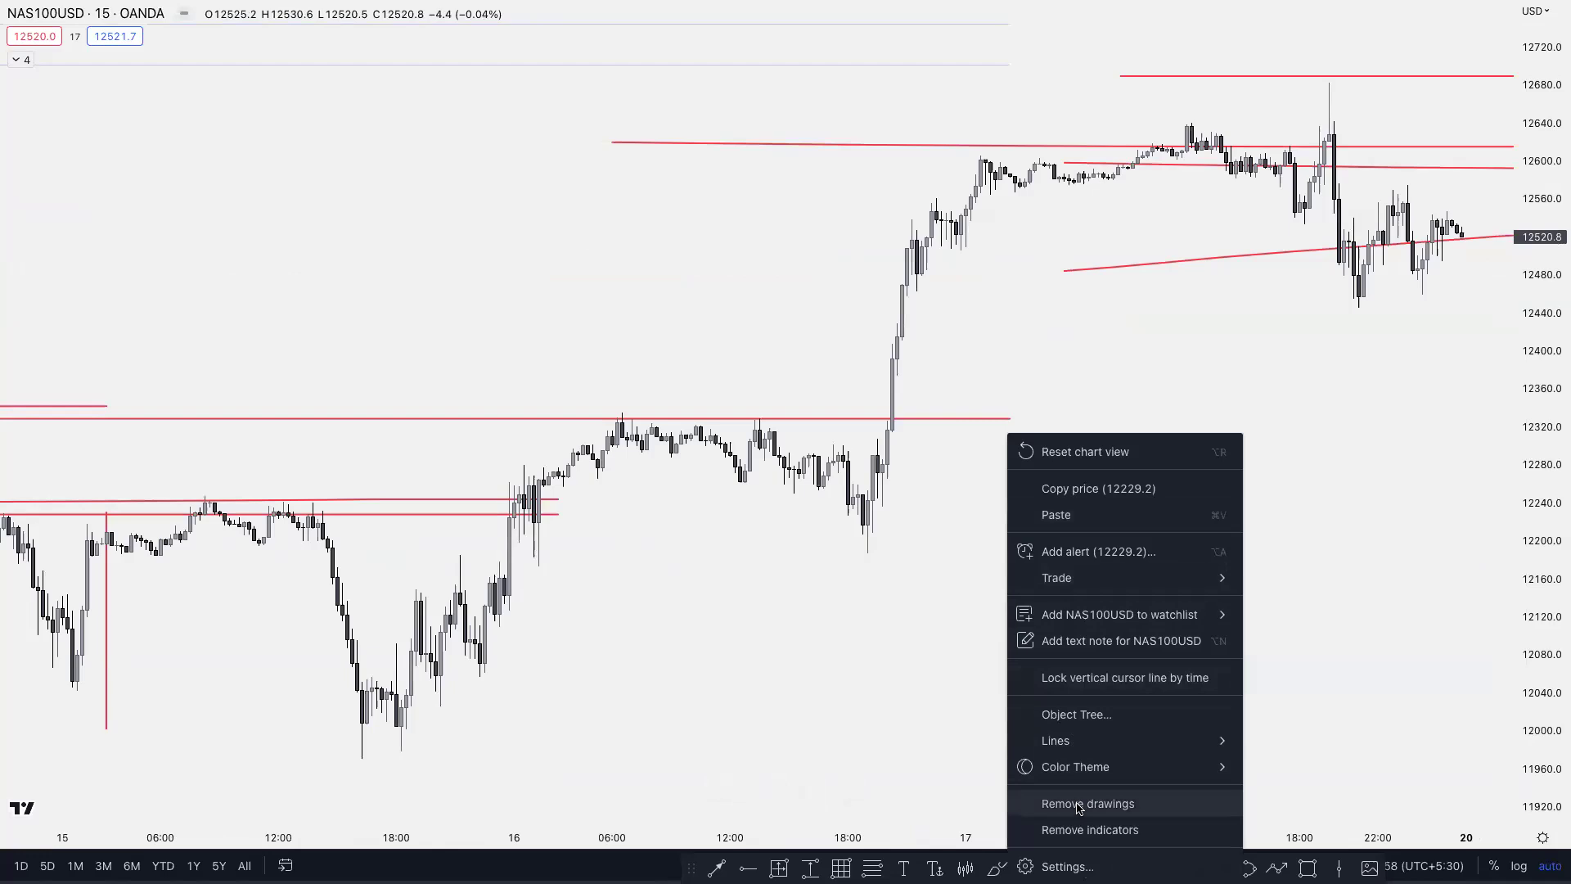
{"action": "left_click", "coordinate": [1077, 806]}
Brush red circles around the 15 March high and low and the 16 March high, with lines at about 12250 and 12335
{"action": "scroll", "coordinate": [1155, 433], "scroll_direction": "down", "scroll_amount": 5}
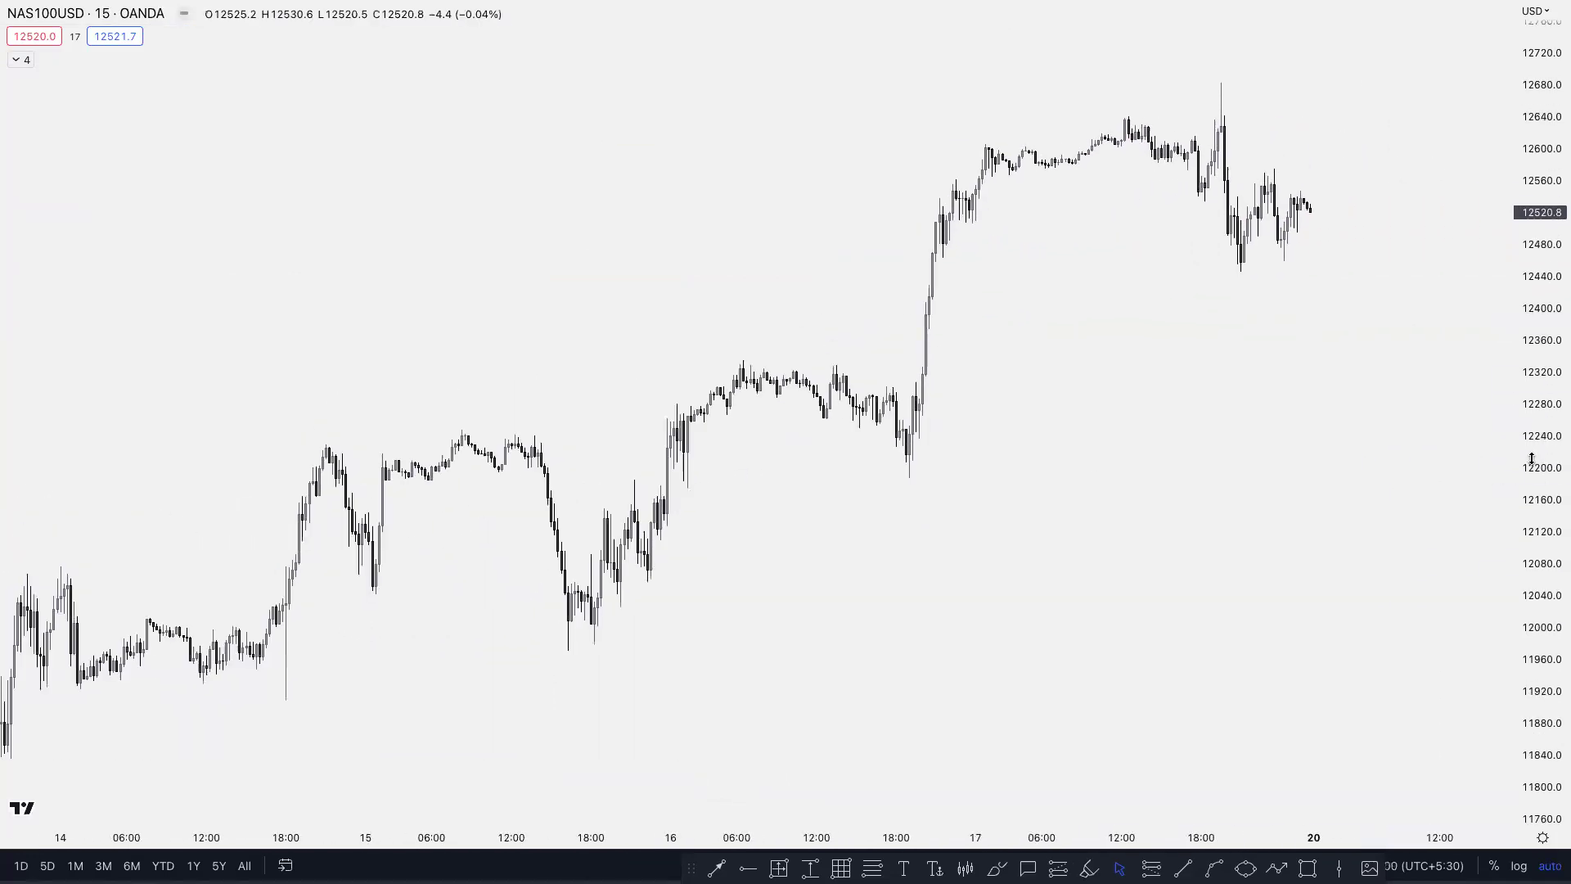
{"action": "left_click_drag", "start_coordinate": [1532, 457], "coordinate": [1531, 396]}
{"action": "left_click_drag", "start_coordinate": [1233, 422], "coordinate": [1164, 491]}
{"action": "left_click", "coordinate": [996, 868]}
{"action": "left_click_drag", "start_coordinate": [332, 498], "coordinate": [512, 499]}
{"action": "mouse_move", "coordinate": [393, 483]}
{"action": "left_mouse_down"}
{"action": "mouse_move", "coordinate": [362, 492]}
{"action": "mouse_move", "coordinate": [401, 491]}
{"action": "left_mouse_up"}
{"action": "mouse_move", "coordinate": [512, 717]}
{"action": "left_mouse_down"}
{"action": "mouse_move", "coordinate": [540, 720]}
{"action": "mouse_move", "coordinate": [504, 725]}
{"action": "left_mouse_up"}
{"action": "left_click_drag", "start_coordinate": [666, 401], "coordinate": [674, 402]}
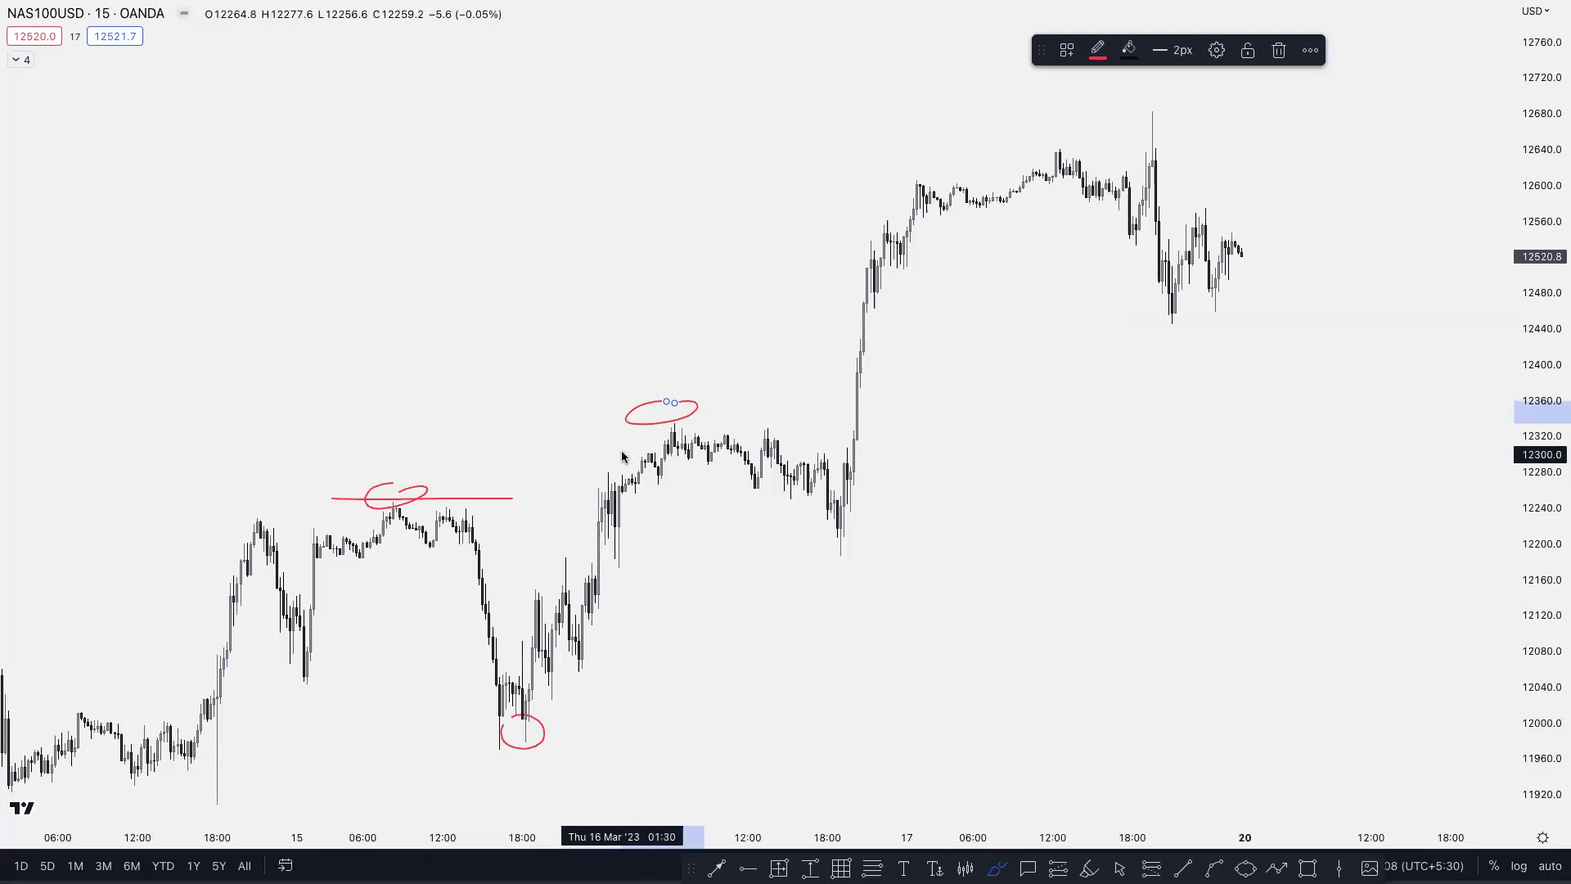
{"action": "left_click_drag", "start_coordinate": [650, 472], "coordinate": [734, 469]}
{"action": "left_click_drag", "start_coordinate": [677, 423], "coordinate": [871, 416]}
Brush marks on the 17 March high and the swing low before it, with lines at about 12680, 12640 and 12620
{"action": "mouse_move", "coordinate": [1148, 109]}
{"action": "left_mouse_down"}
{"action": "mouse_move", "coordinate": [1140, 122]}
{"action": "mouse_move", "coordinate": [1119, 106]}
{"action": "left_mouse_up"}
{"action": "left_click_drag", "start_coordinate": [1099, 249], "coordinate": [1178, 247]}
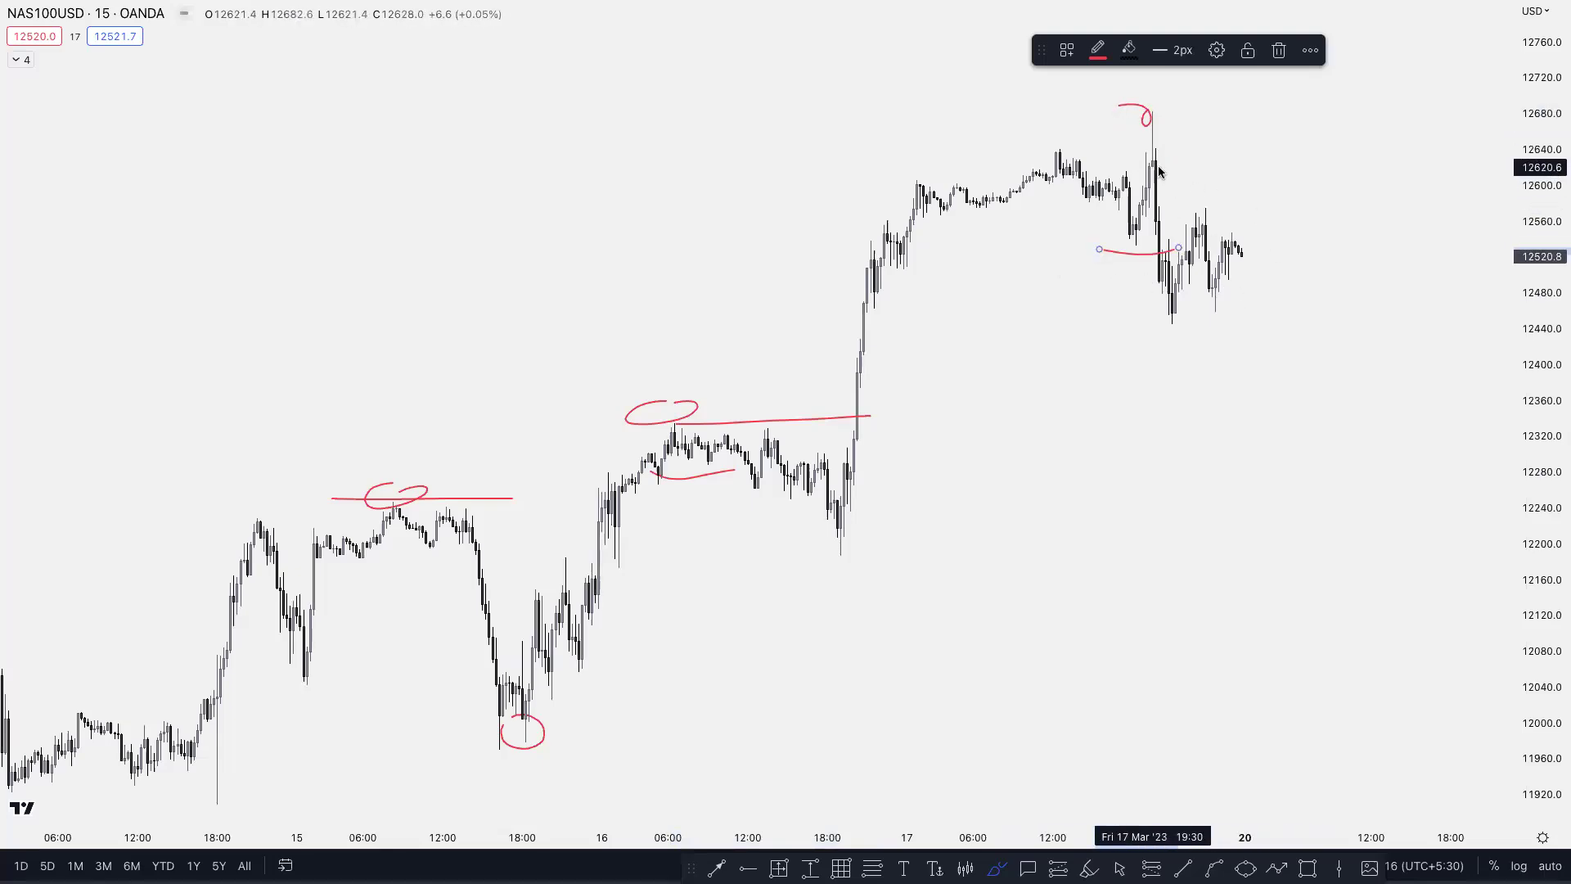
{"action": "left_click_drag", "start_coordinate": [1158, 168], "coordinate": [1388, 161]}
{"action": "left_click_drag", "start_coordinate": [1154, 112], "coordinate": [1367, 107]}
{"action": "left_click_drag", "start_coordinate": [1050, 151], "coordinate": [1172, 147]}
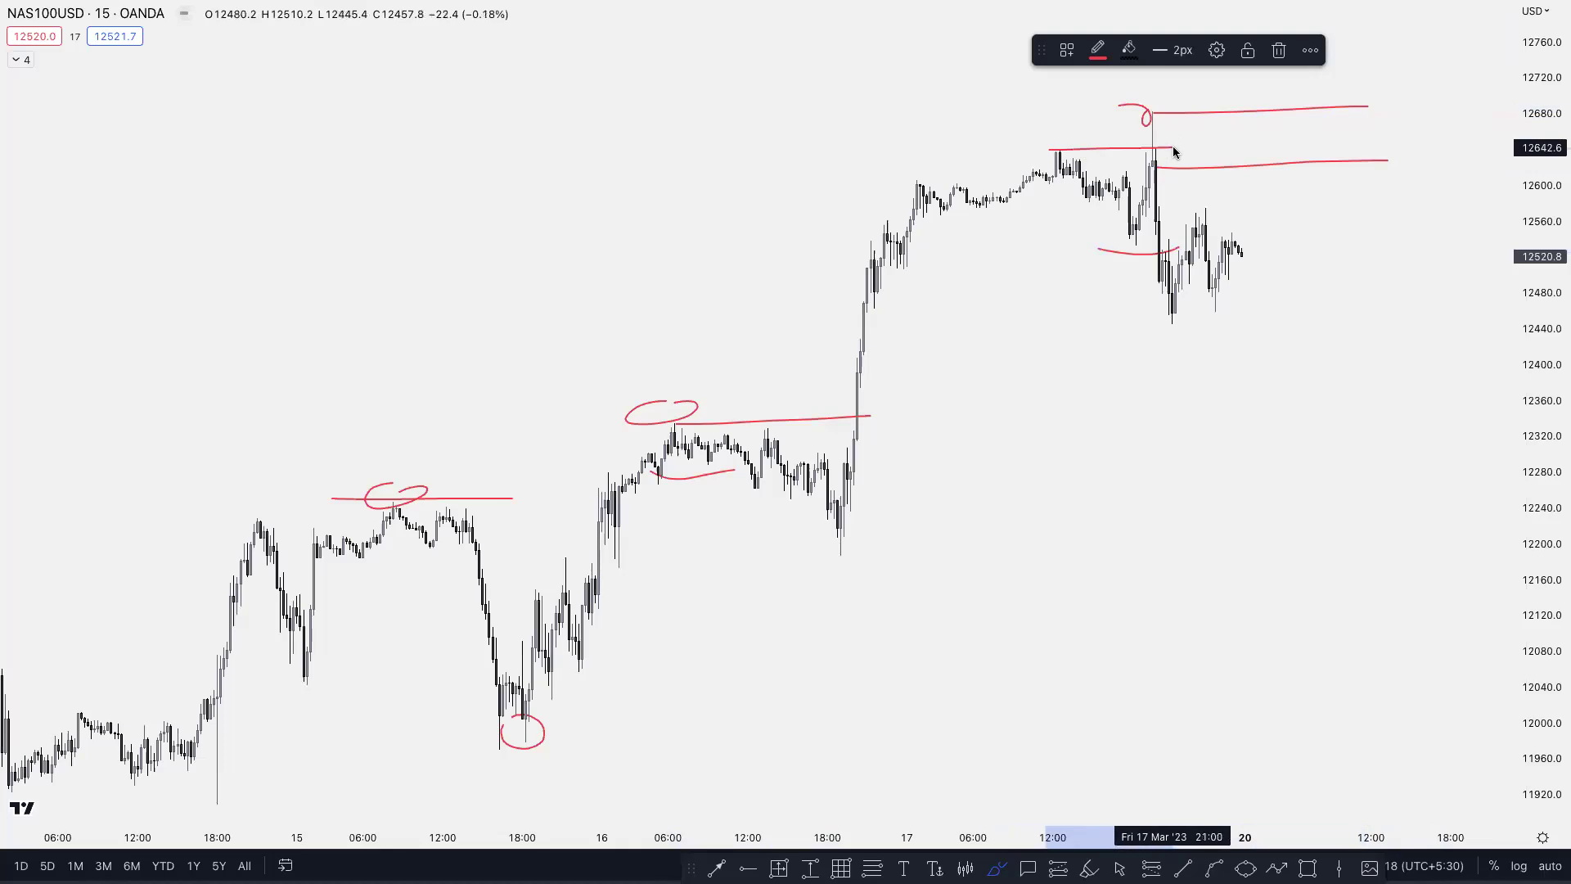
Brush a price path rising to about 12625, dropping to about 12205 and rising again, plus lines at the 16 March low near 12230 and 12200
{"action": "mouse_move", "coordinate": [1240, 246]}
{"action": "left_mouse_down"}
{"action": "mouse_move", "coordinate": [1328, 164]}
{"action": "mouse_move", "coordinate": [1339, 255]}
{"action": "mouse_move", "coordinate": [1367, 204]}
{"action": "mouse_move", "coordinate": [1434, 537]}
{"action": "mouse_move", "coordinate": [1500, 154]}
{"action": "left_mouse_up"}
{"action": "left_click_drag", "start_coordinate": [851, 519], "coordinate": [1510, 494]}
{"action": "left_click_drag", "start_coordinate": [853, 542], "coordinate": [1414, 531]}
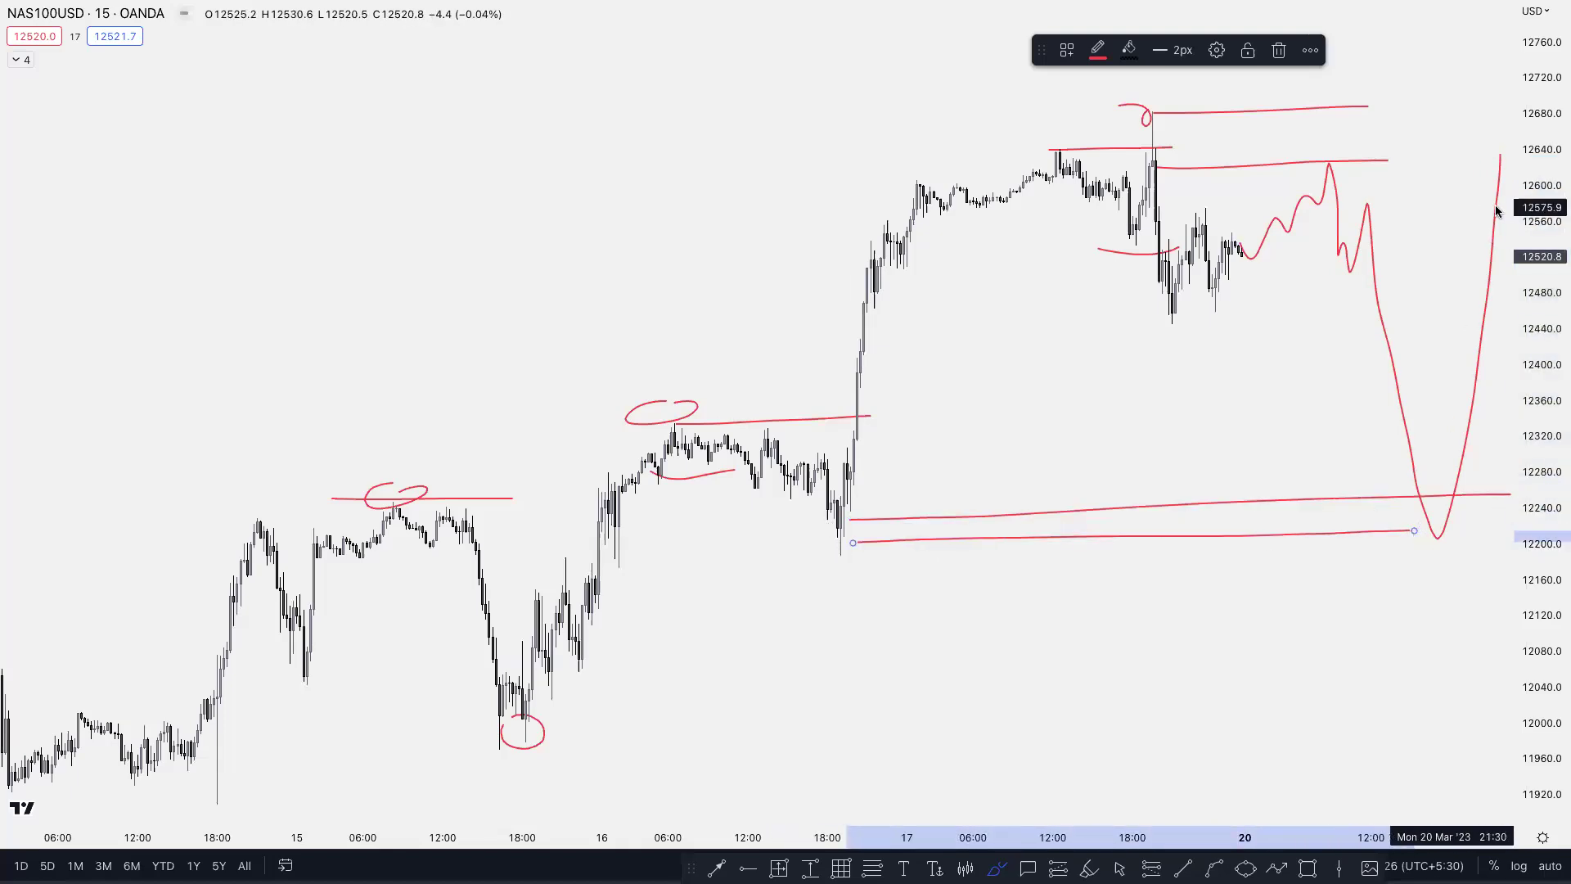
{"action": "mouse_move", "coordinate": [916, 466]}
{"action": "left_mouse_down"}
{"action": "mouse_move", "coordinate": [843, 466]}
{"action": "mouse_move", "coordinate": [894, 508]}
{"action": "left_mouse_up"}
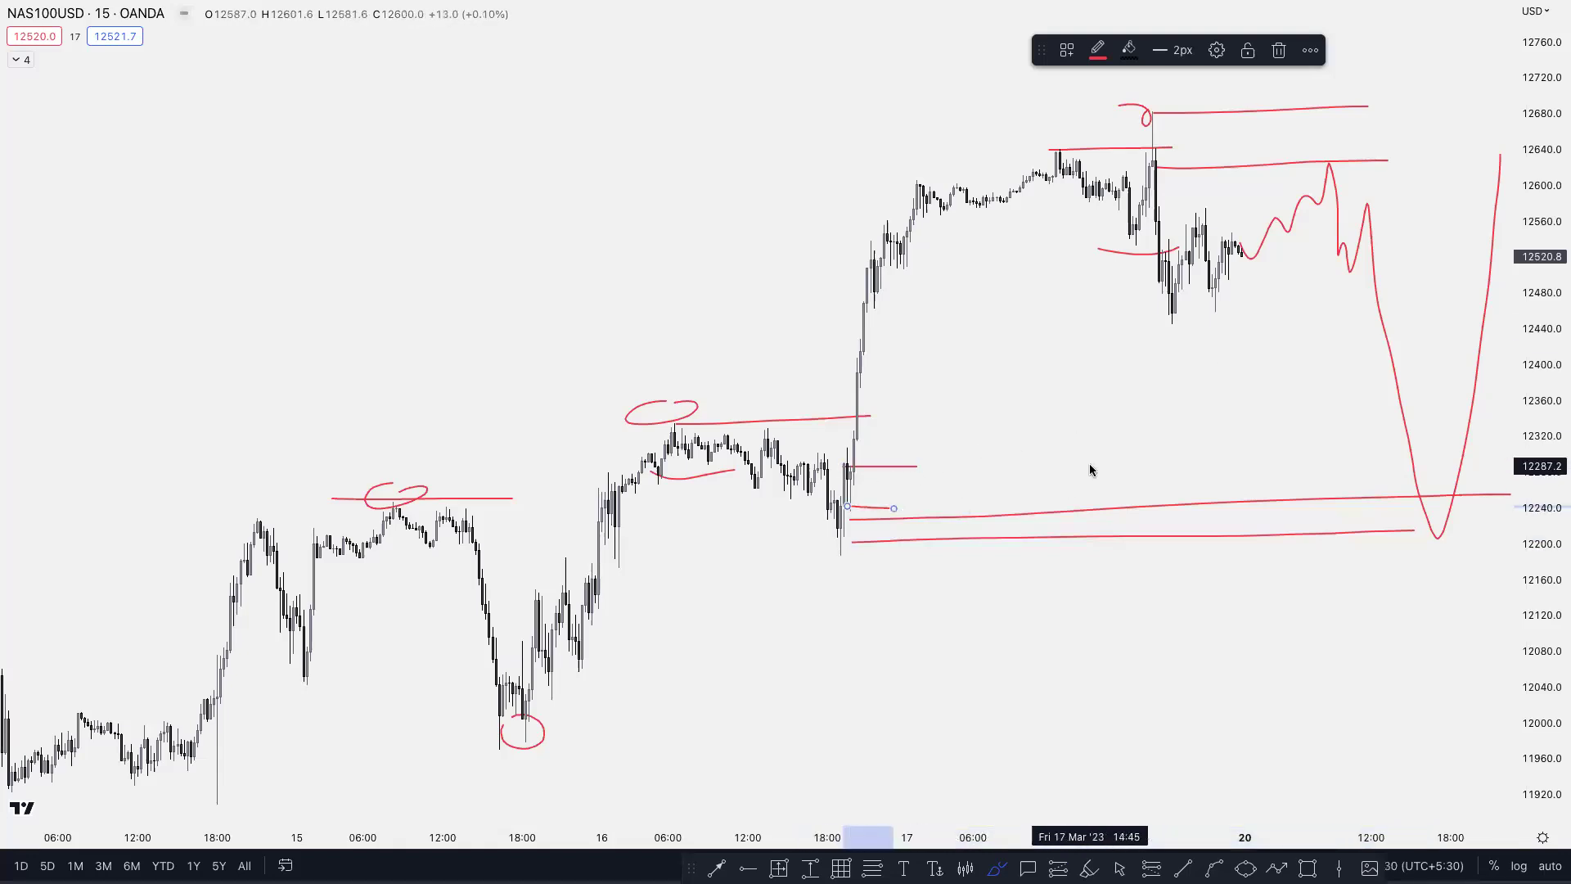
Remove all brush drawings from the 15-minute NAS100USD chart
{"action": "key", "text": "Escape"}
{"action": "left_click_drag", "start_coordinate": [1131, 446], "coordinate": [920, 454]}
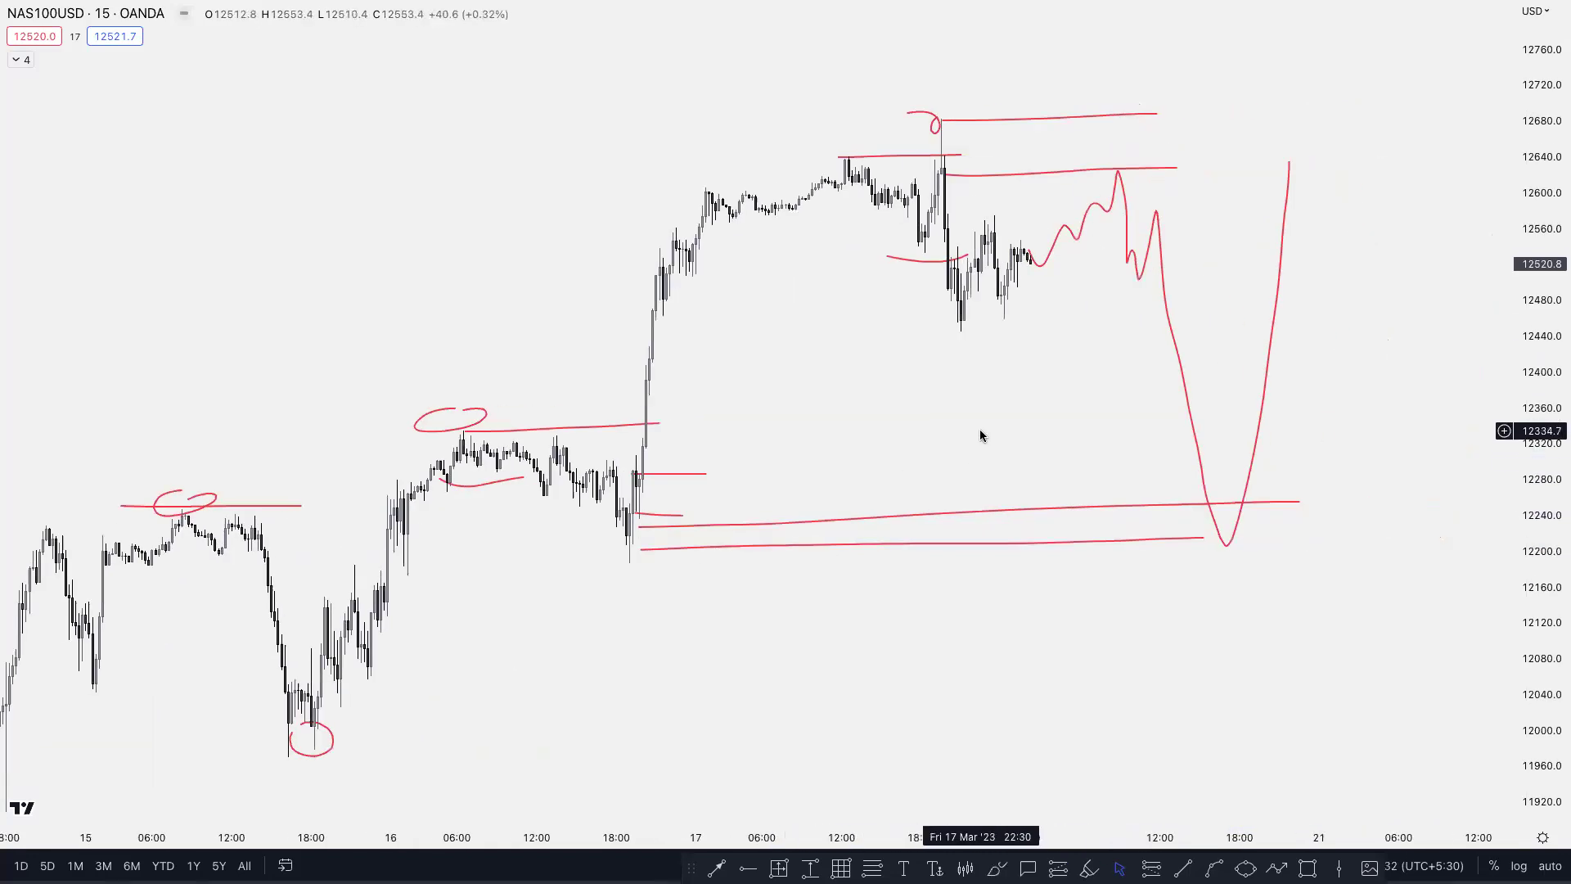
{"action": "right_click", "coordinate": [981, 434]}
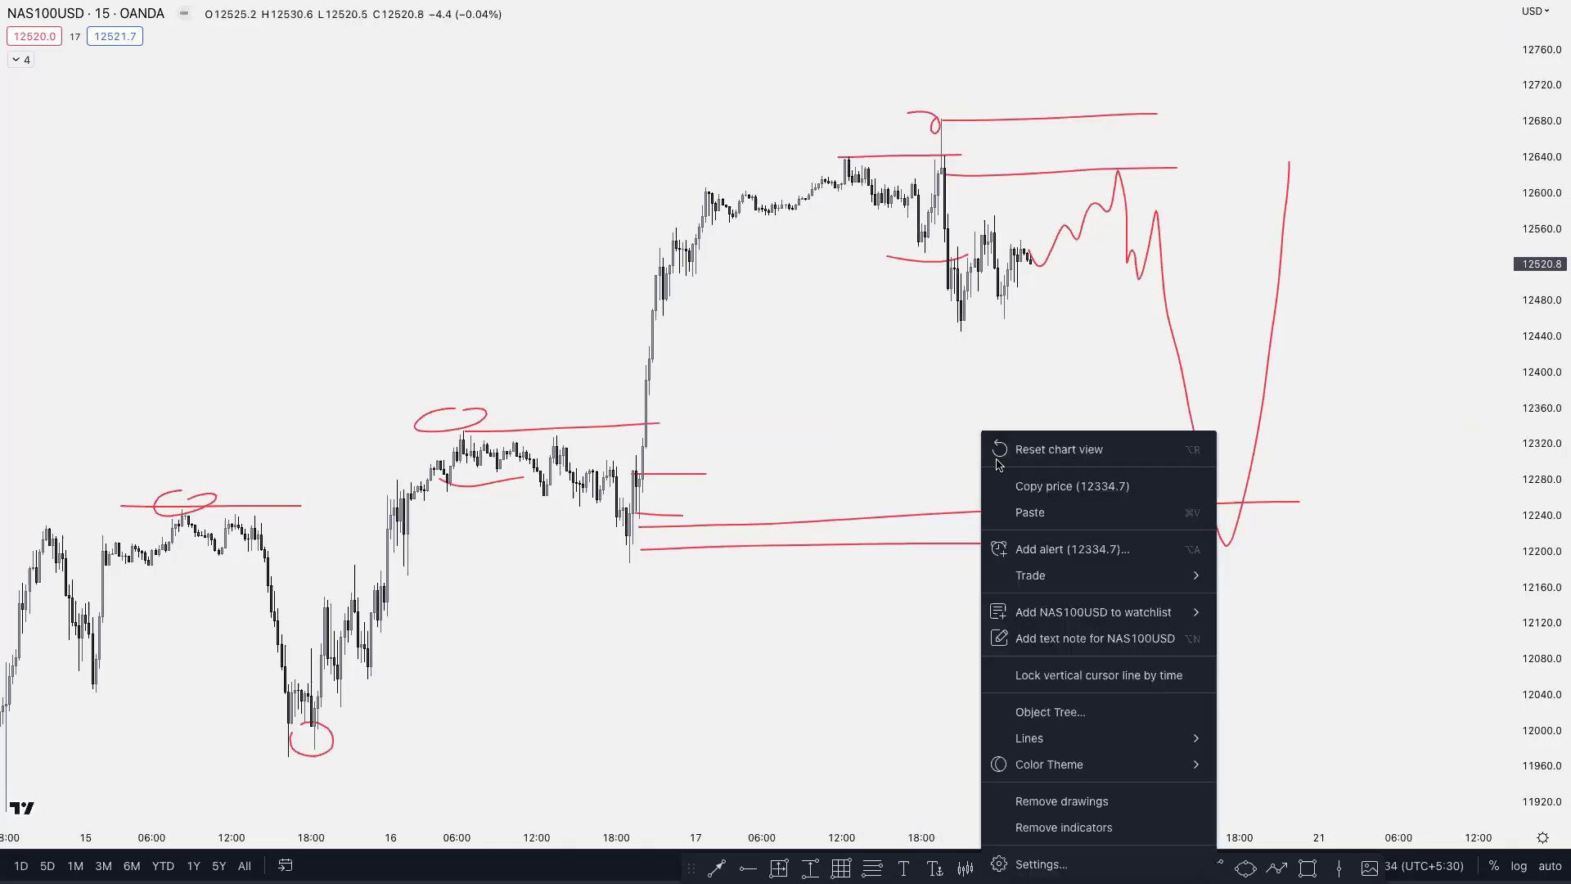
{"action": "left_click", "coordinate": [1056, 803]}
Set the NAS100USD interval to 1 minute and reset the chart view to examine the latest price action
{"action": "scroll", "coordinate": [1039, 500], "scroll_direction": "up", "scroll_amount": 2}
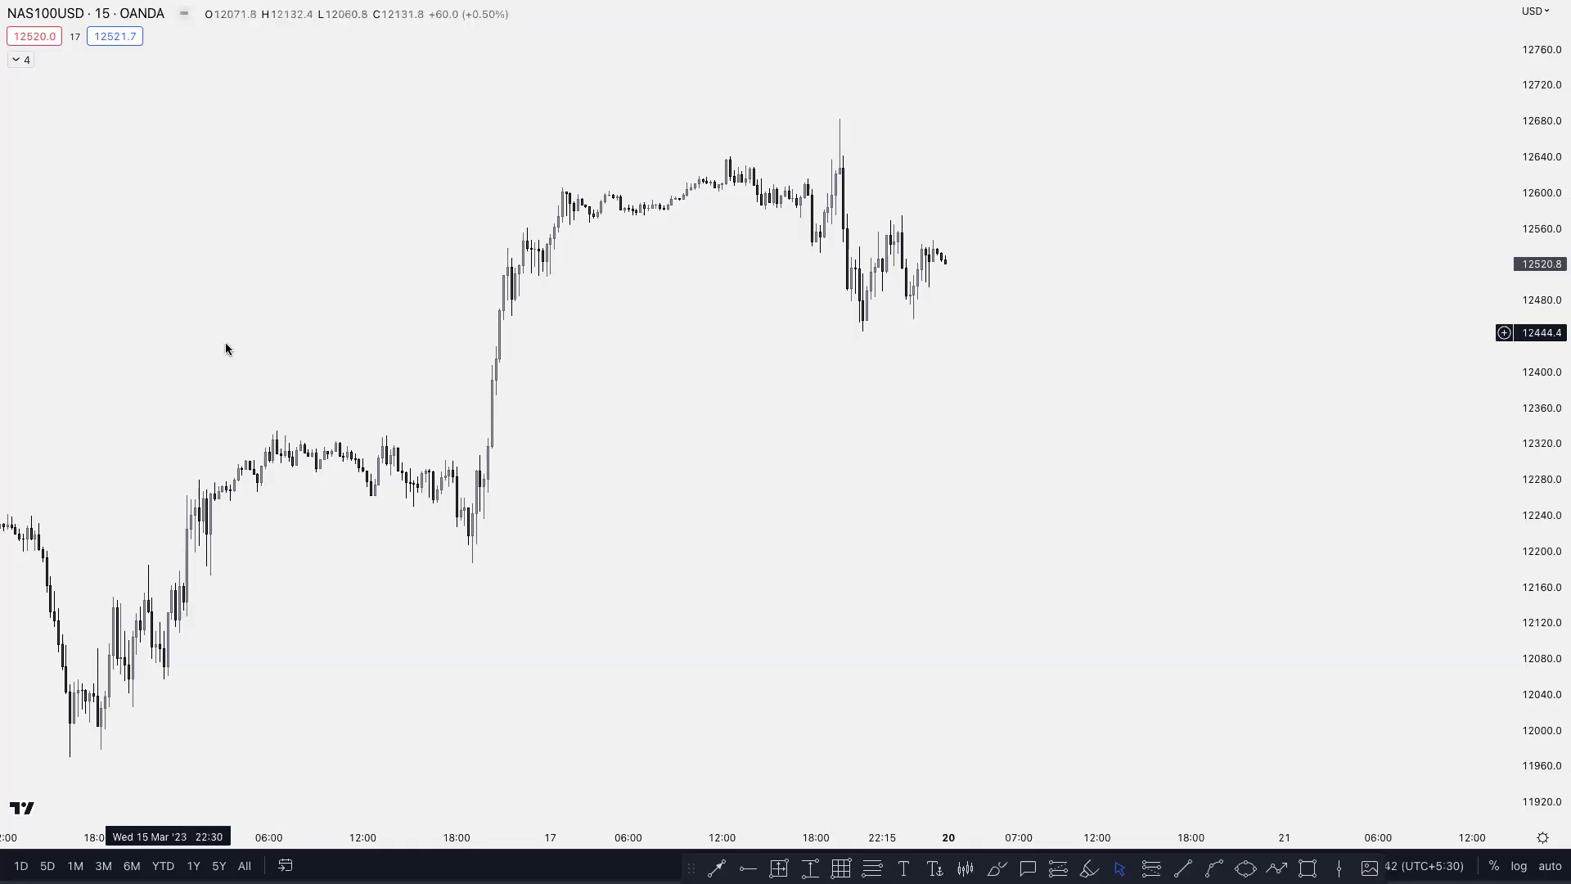
{"action": "scroll", "coordinate": [282, 340], "scroll_direction": "left", "scroll_amount": 5}
{"action": "type", "text": "1"}
{"action": "key", "text": "Return"}
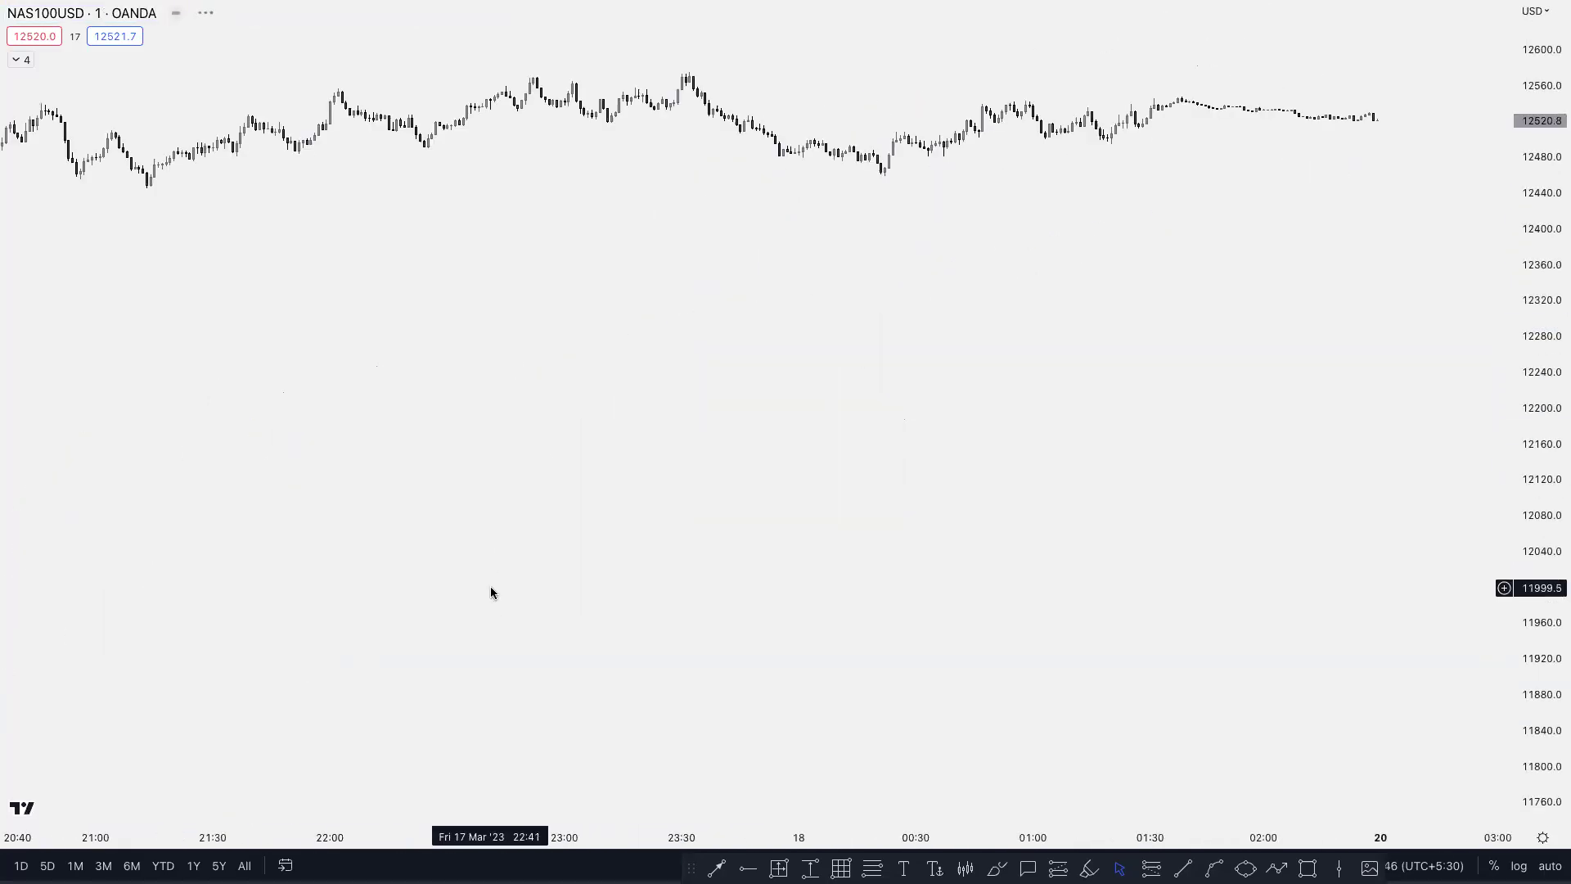
{"action": "left_click", "coordinate": [863, 783]}
{"action": "left_click_drag", "start_coordinate": [982, 553], "coordinate": [1040, 551]}
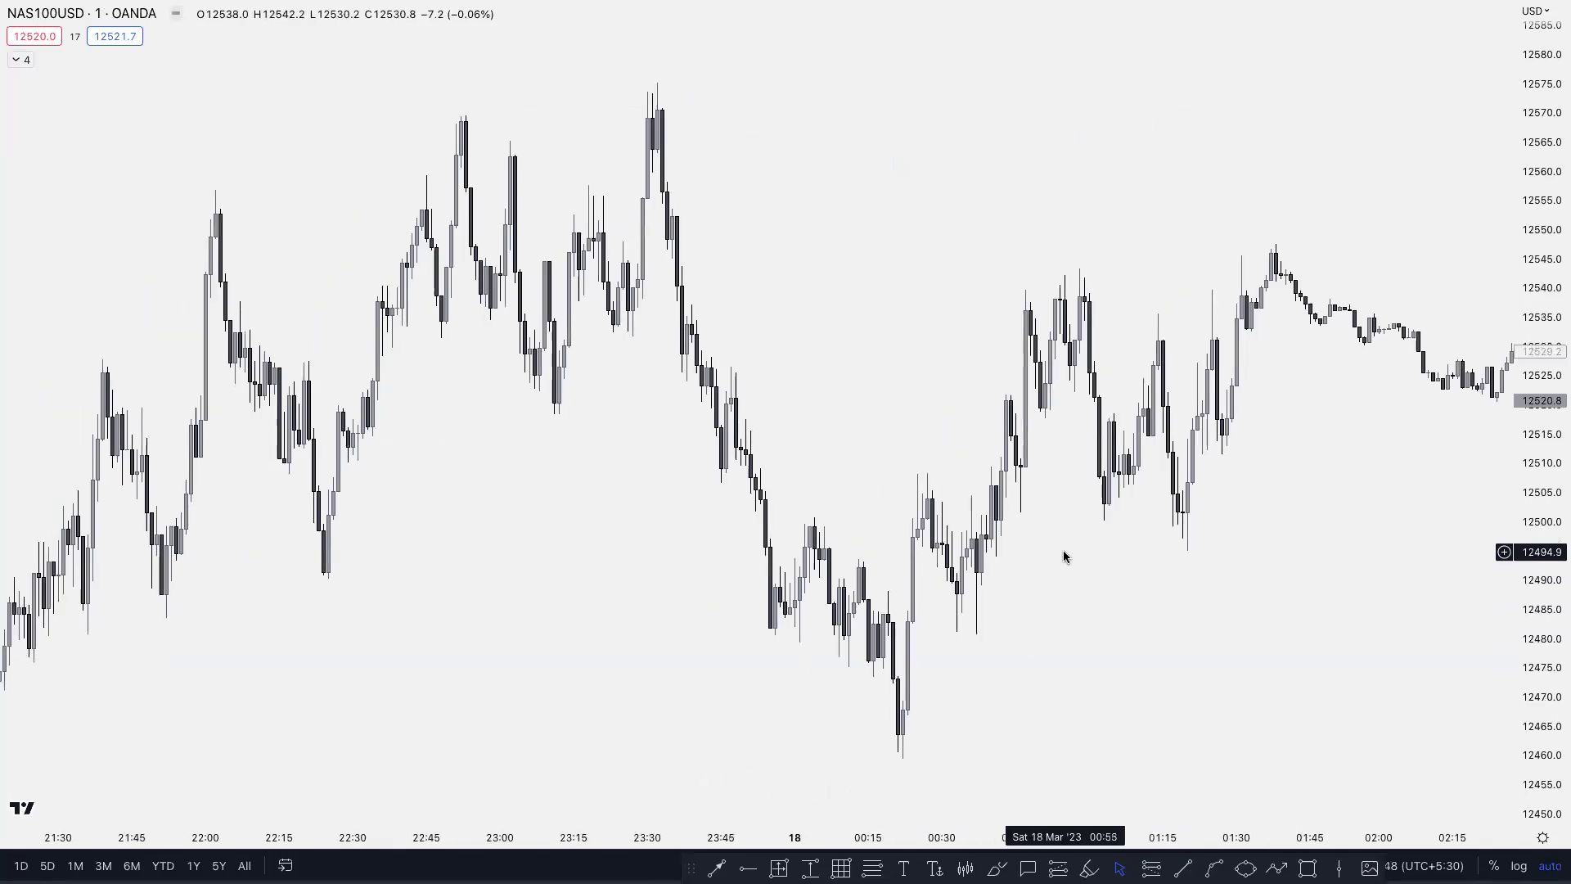
{"action": "left_click_drag", "start_coordinate": [1537, 465], "coordinate": [1537, 522]}
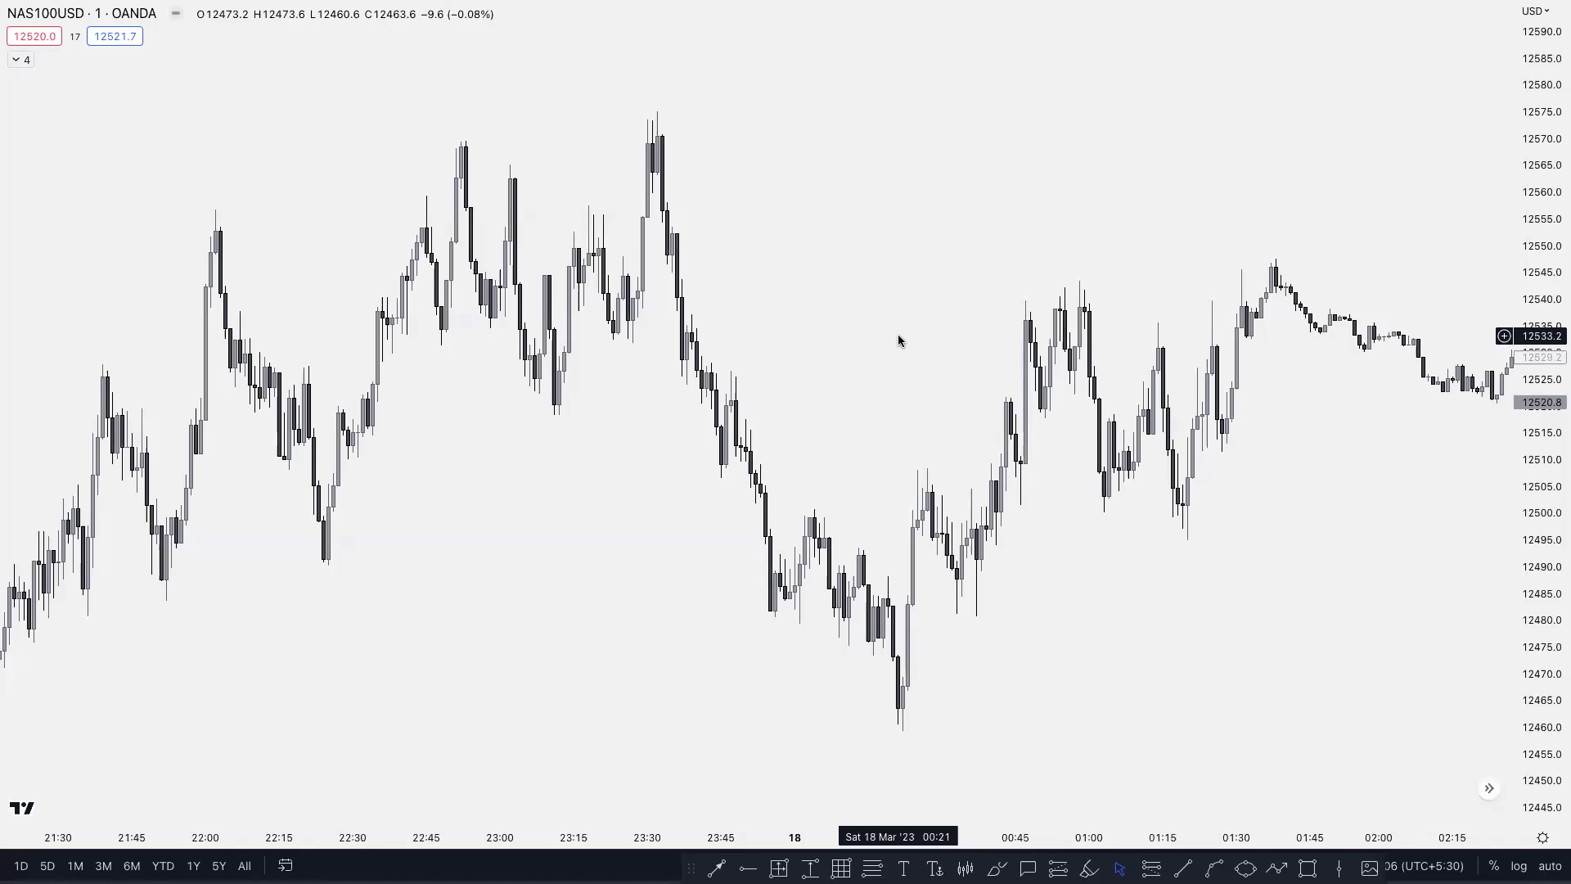
Load the NIFTY 50 index chart from NSE
{"action": "type", "text": "NIFTY"}
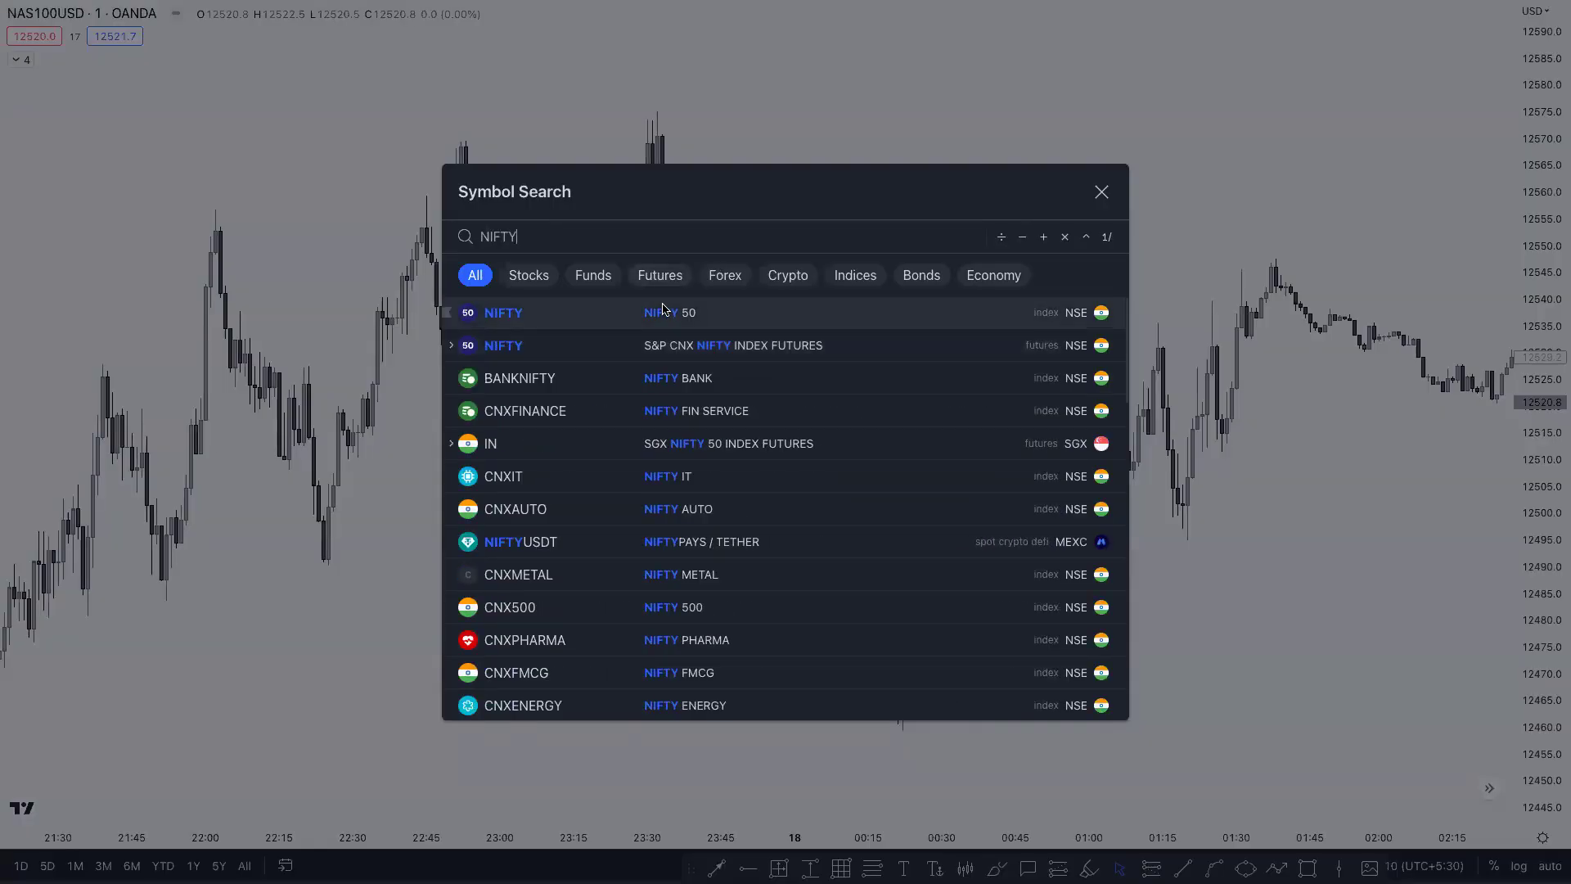
{"action": "key", "text": "Return"}
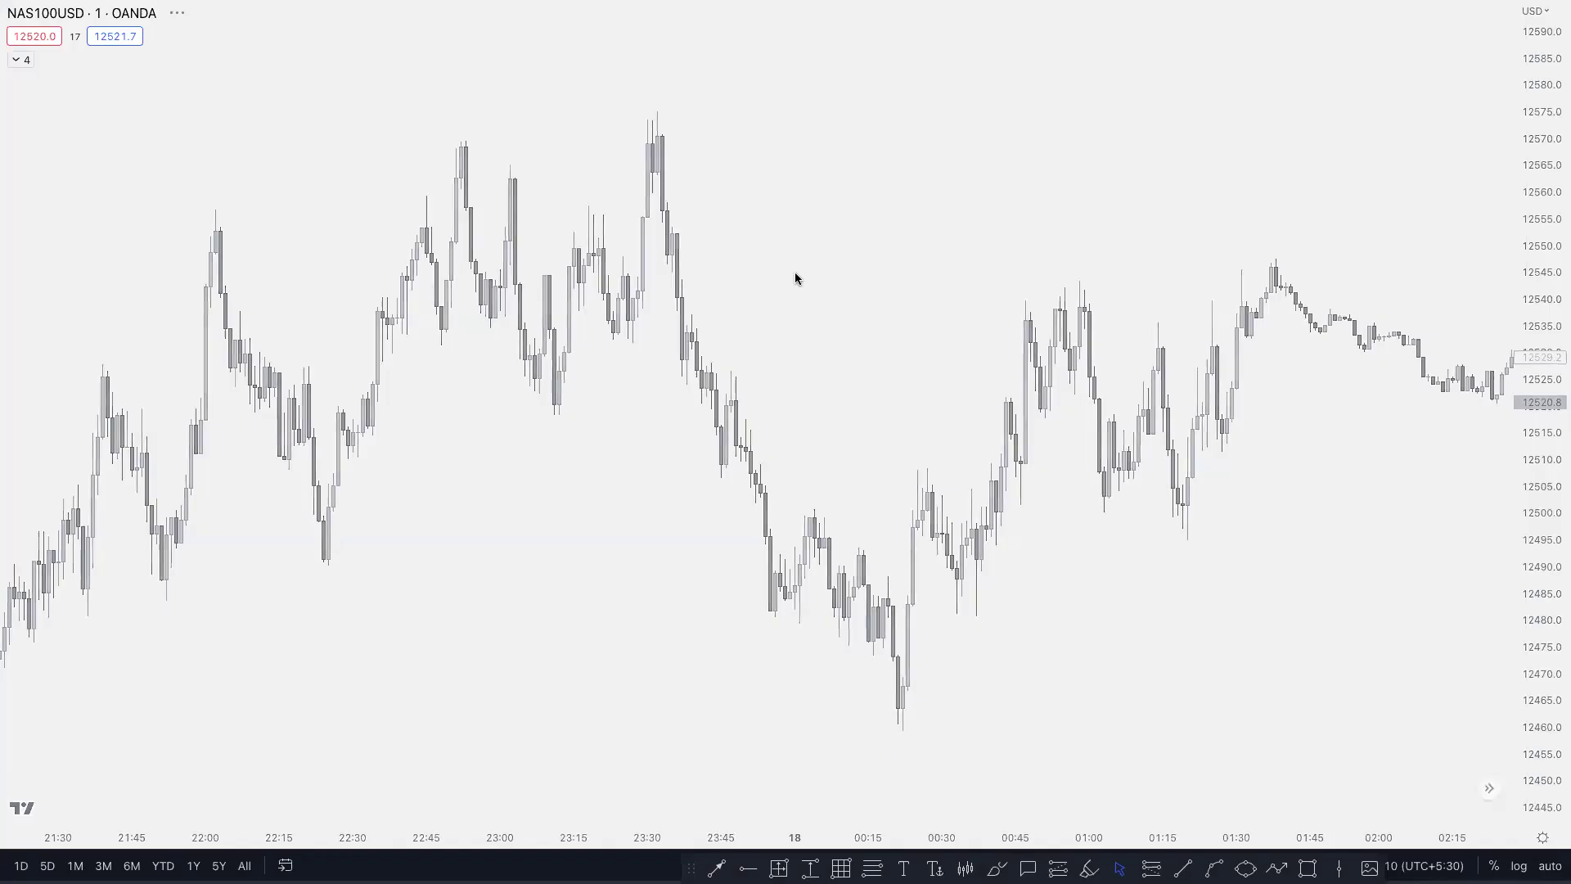
{"action": "left_click_drag", "start_coordinate": [1525, 206], "coordinate": [1525, 409]}
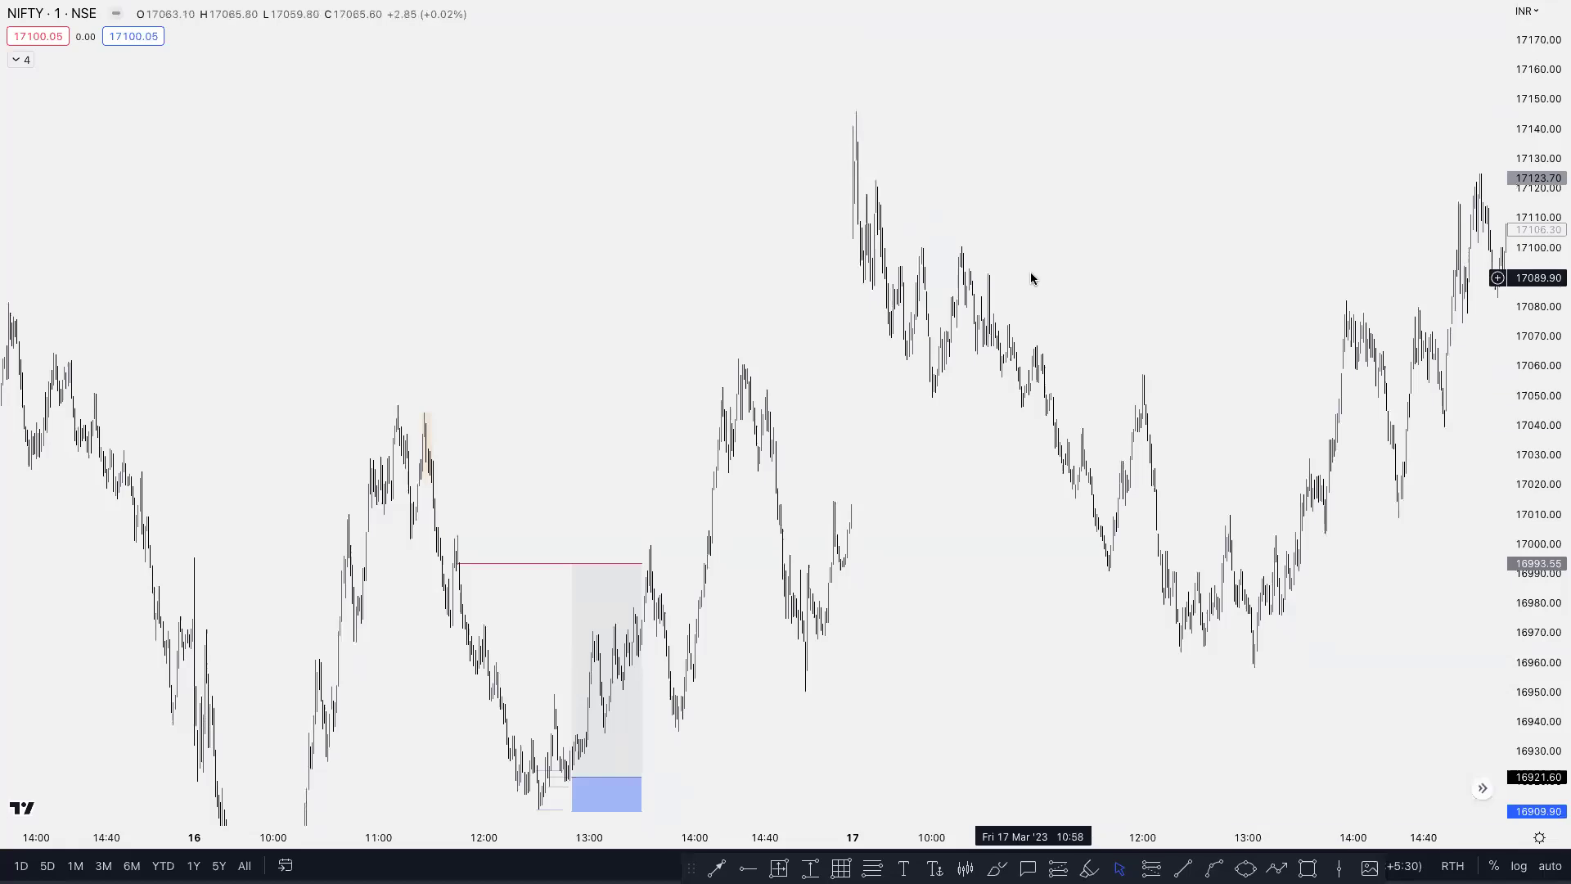
{"action": "scroll", "coordinate": [1196, 193], "scroll_direction": "up", "scroll_amount": 2}
{"action": "scroll", "coordinate": [646, 327], "scroll_direction": "left", "scroll_amount": 5}
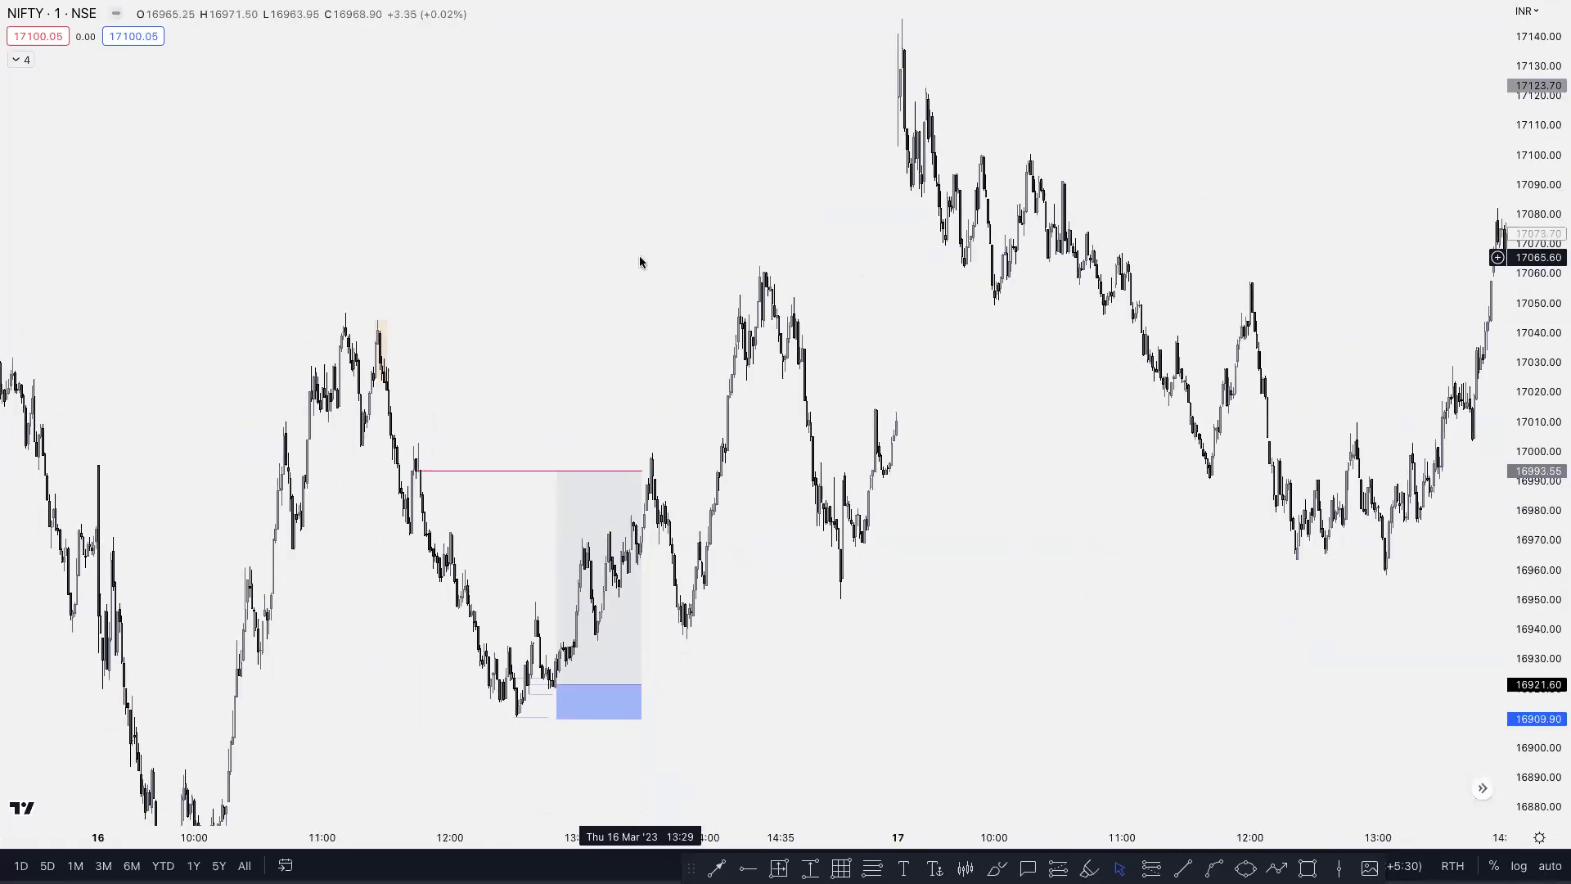
Set the NIFTY chart's interval to 1 day and refit the chart view
{"action": "type", "text": "1D"}
{"action": "key", "text": "Return"}
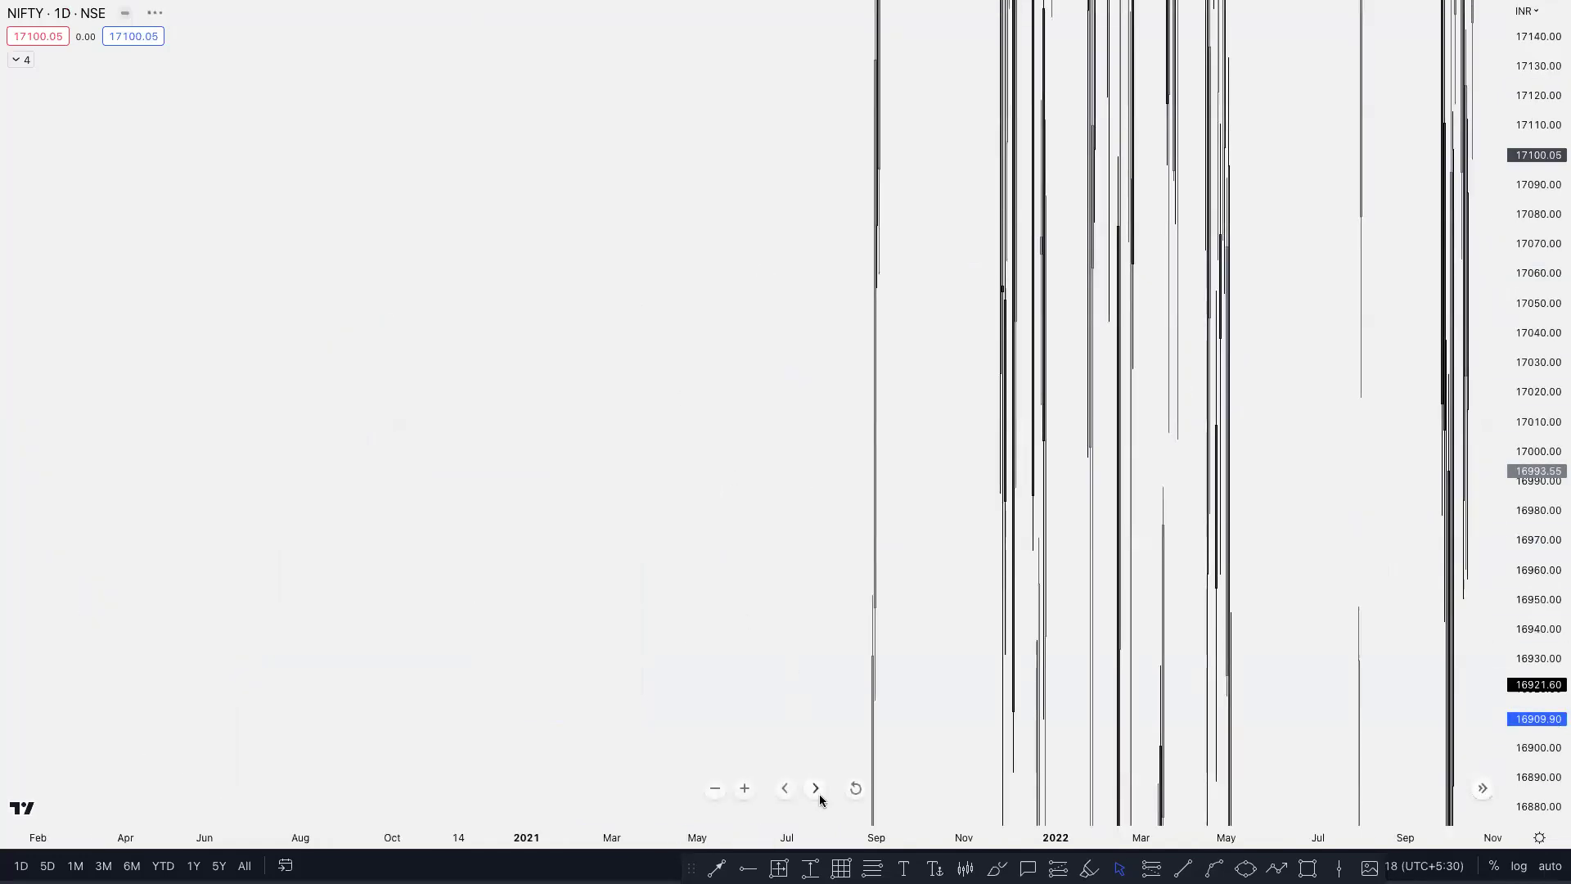
{"action": "scroll", "coordinate": [1097, 549], "scroll_direction": "up", "scroll_amount": 5}
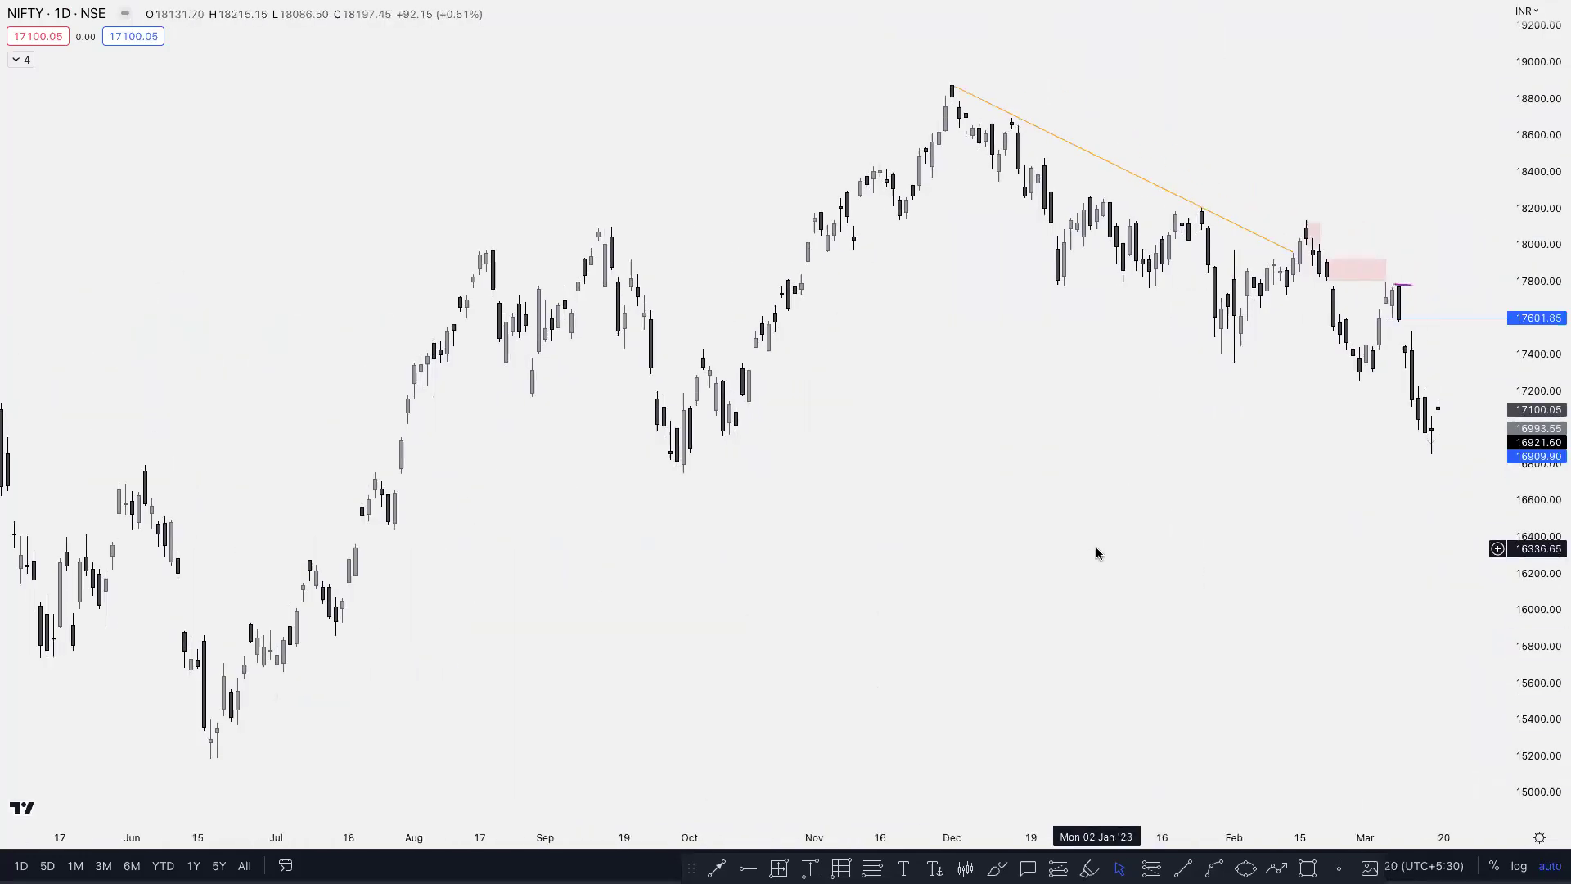
Draw a grey rectangle from the 13 March candle to 27 March, spanning about 17416 to 17540 around the candle's upper wick
{"action": "scroll", "coordinate": [1156, 620], "scroll_direction": "down", "scroll_amount": 5}
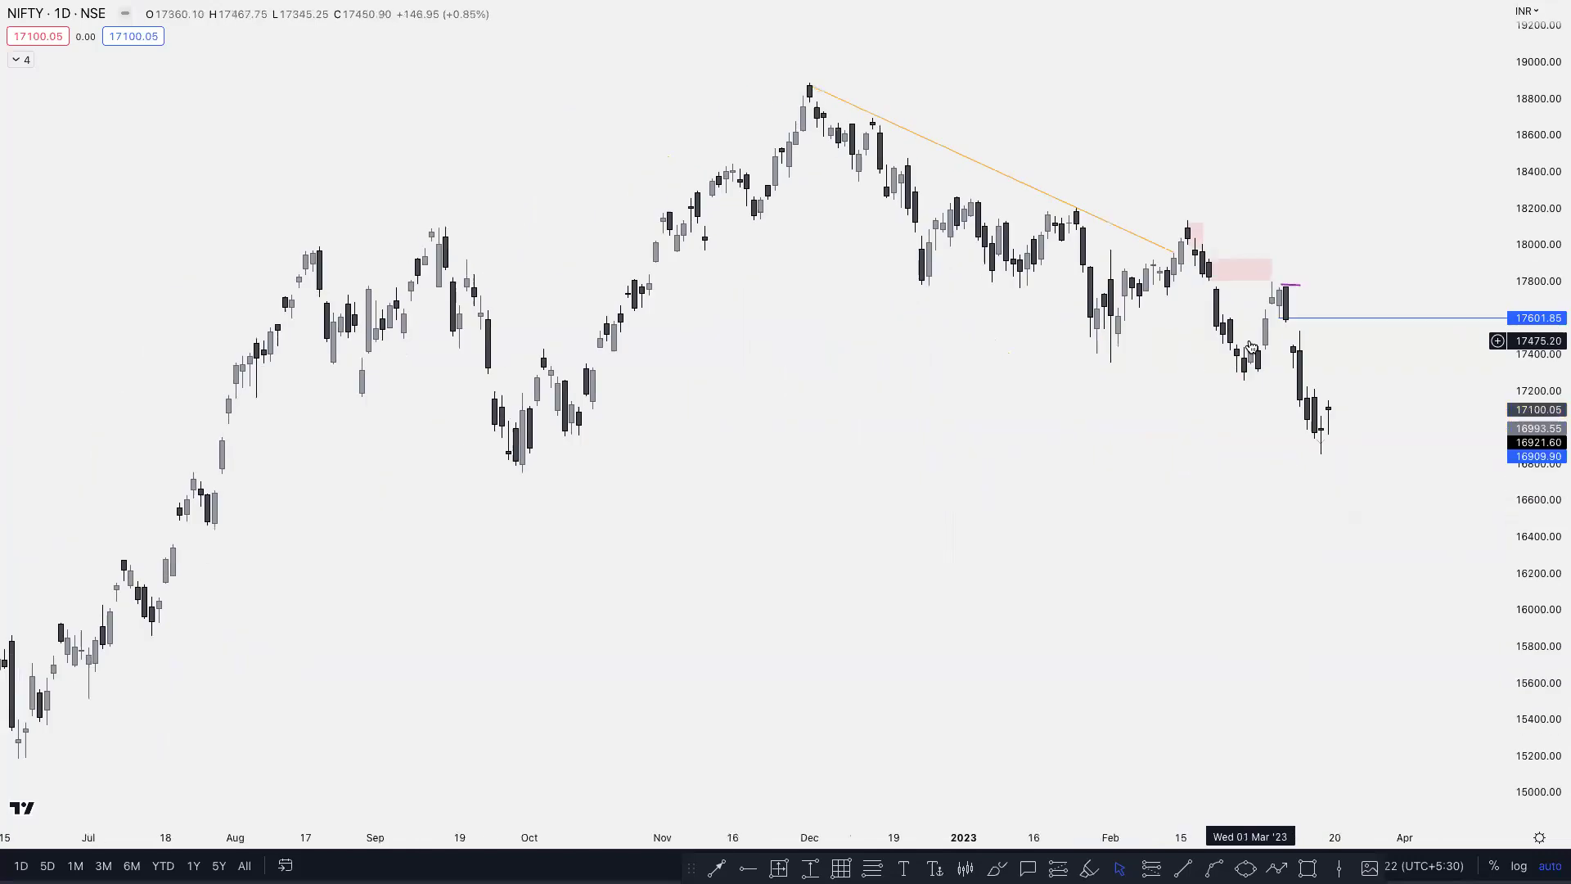
{"action": "left_click_drag", "start_coordinate": [1552, 512], "coordinate": [1551, 405]}
{"action": "left_click_drag", "start_coordinate": [1281, 494], "coordinate": [1068, 514]}
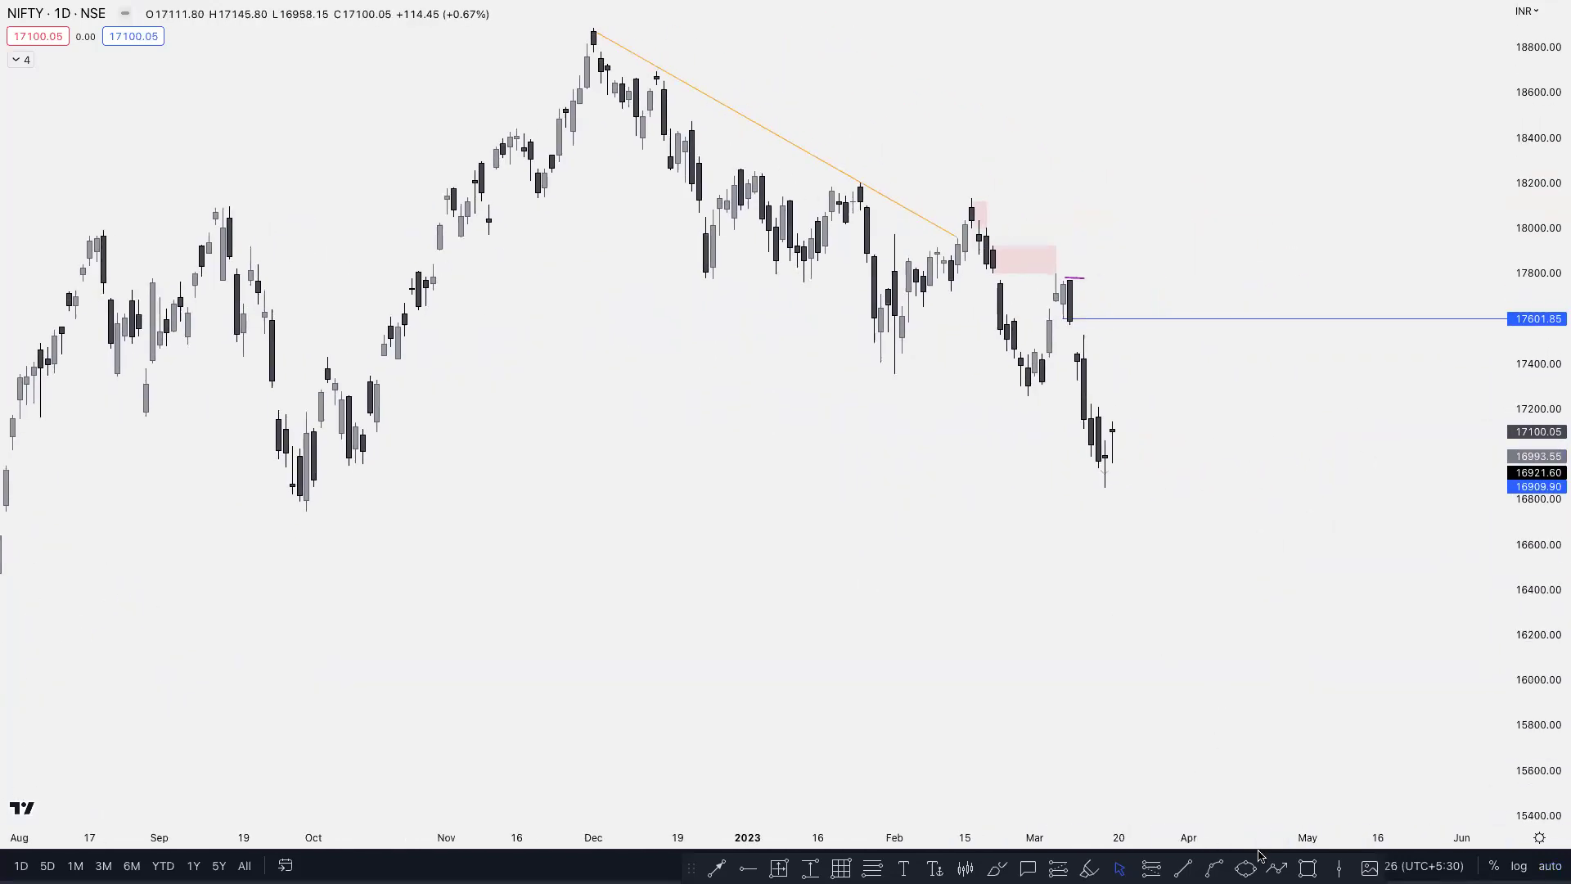
{"action": "left_click", "coordinate": [1308, 869]}
{"action": "left_click", "coordinate": [1083, 360]}
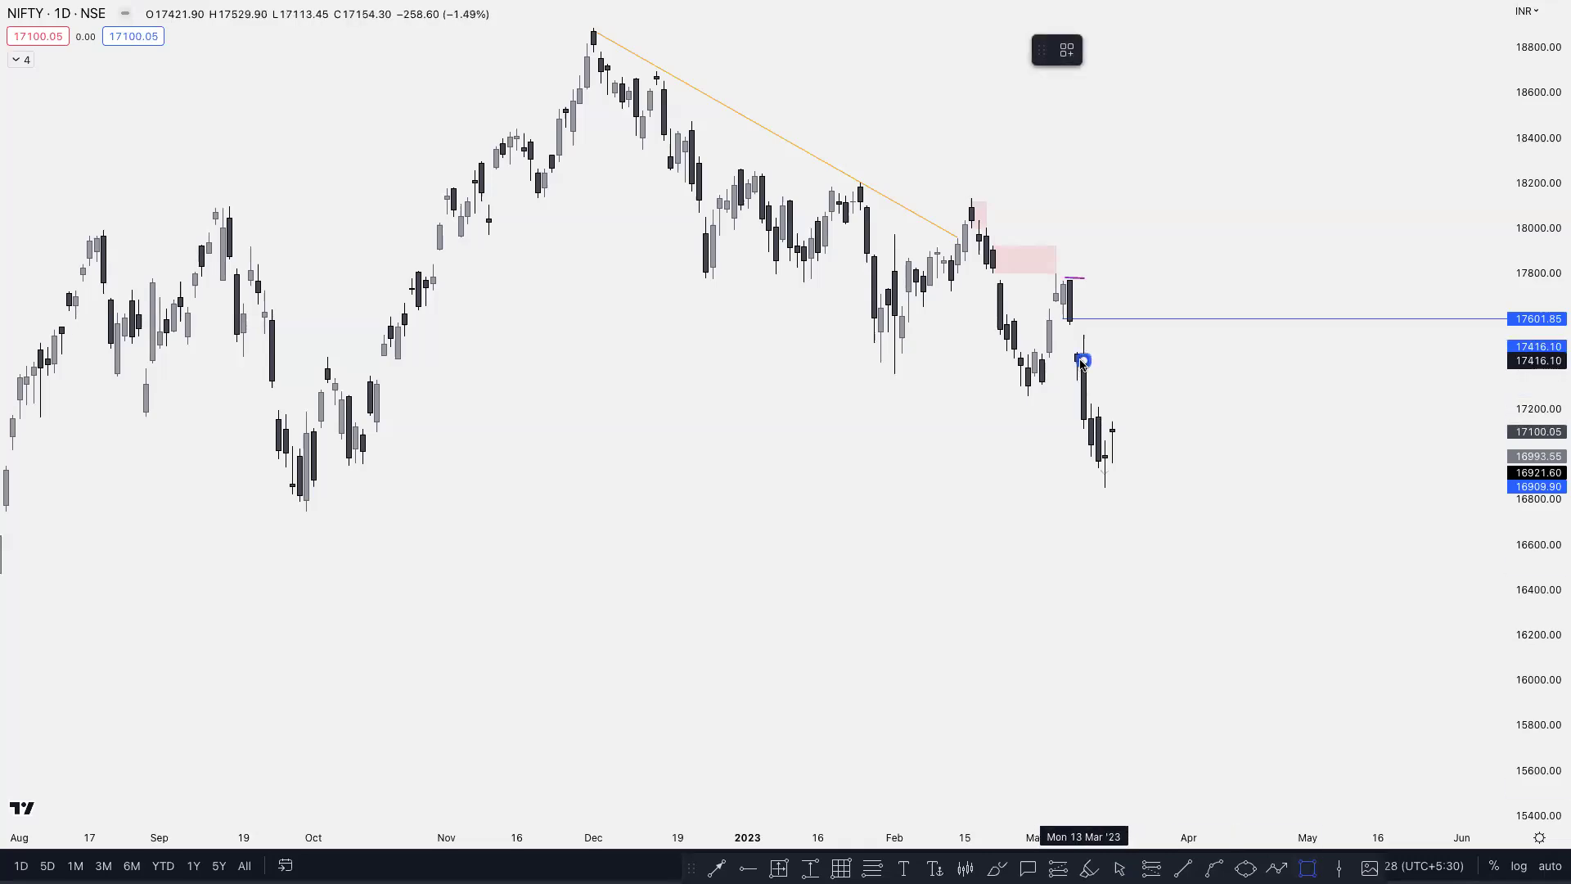
{"action": "left_click", "coordinate": [1153, 336]}
{"action": "left_click", "coordinate": [1223, 339]}
{"action": "left_click_drag", "start_coordinate": [1084, 336], "coordinate": [1084, 332]}
{"action": "left_click", "coordinate": [1210, 270]}
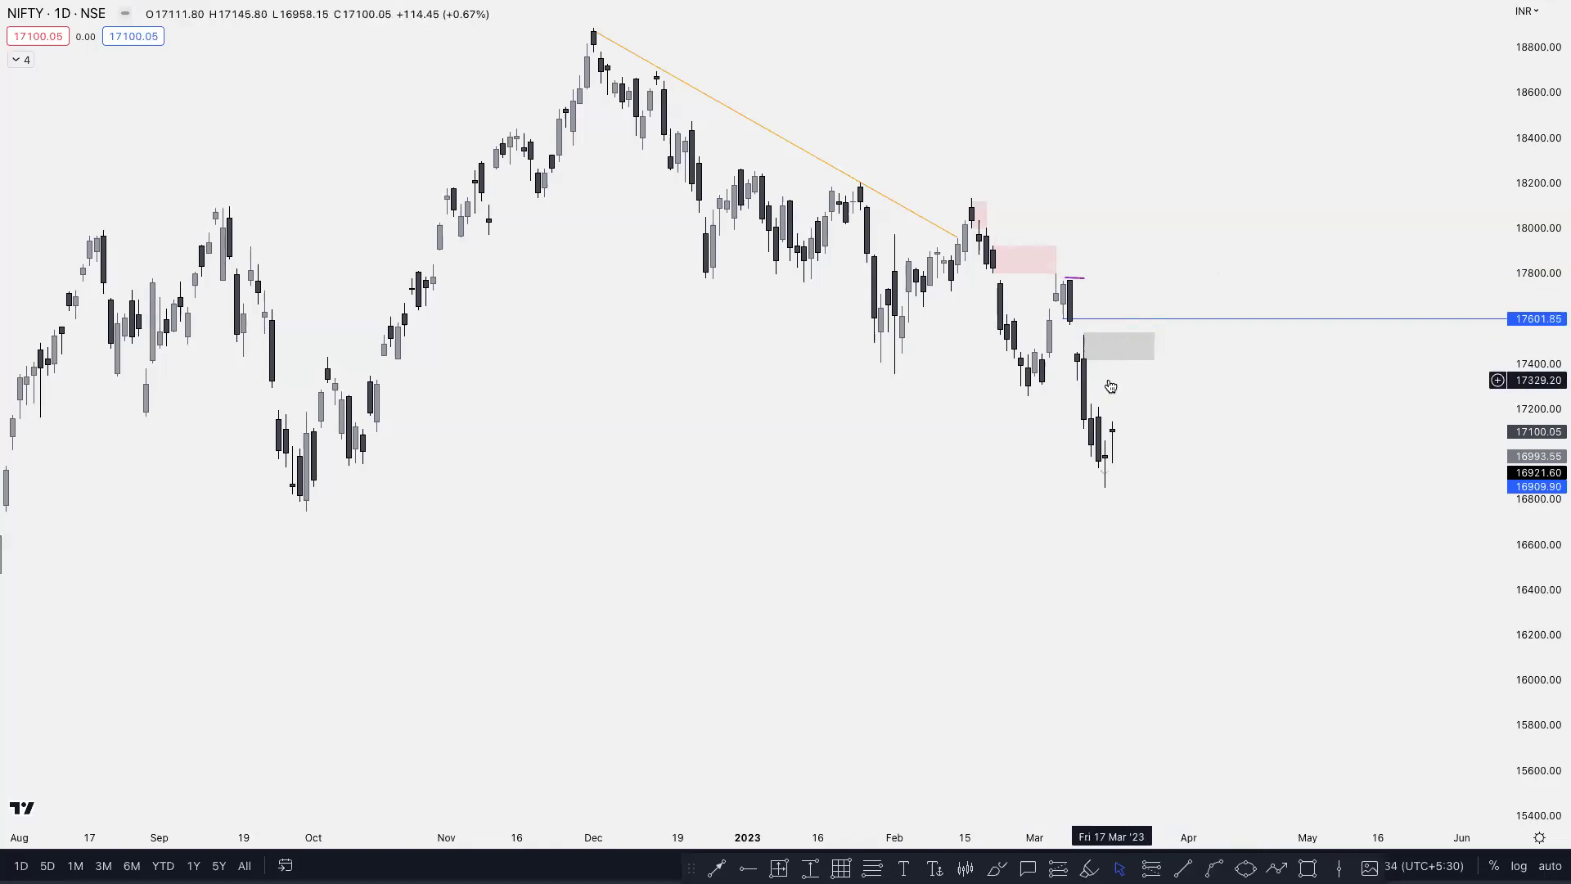
{"action": "left_click", "coordinate": [1151, 346]}
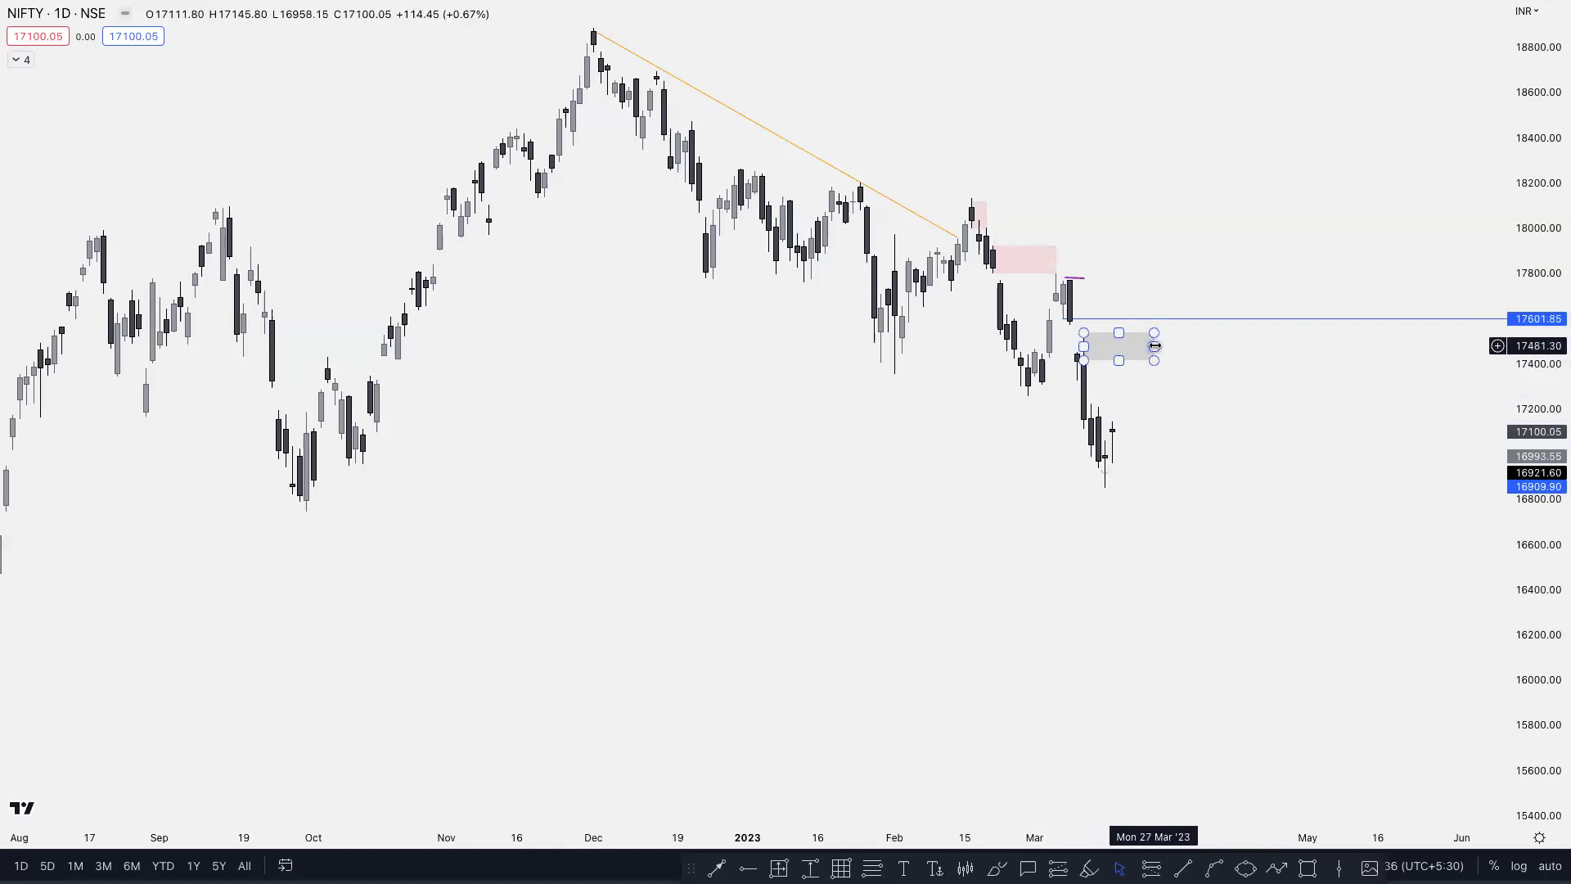
Brush a trial price path rising to the grey zone, falling to about 16650 and rising to about 18220, and delete it
{"action": "left_click", "coordinate": [996, 868]}
{"action": "mouse_move", "coordinate": [1119, 419]}
{"action": "left_mouse_down"}
{"action": "mouse_move", "coordinate": [1144, 361]}
{"action": "mouse_move", "coordinate": [1163, 537]}
{"action": "mouse_move", "coordinate": [1201, 448]}
{"action": "mouse_move", "coordinate": [1258, 180]}
{"action": "left_mouse_up"}
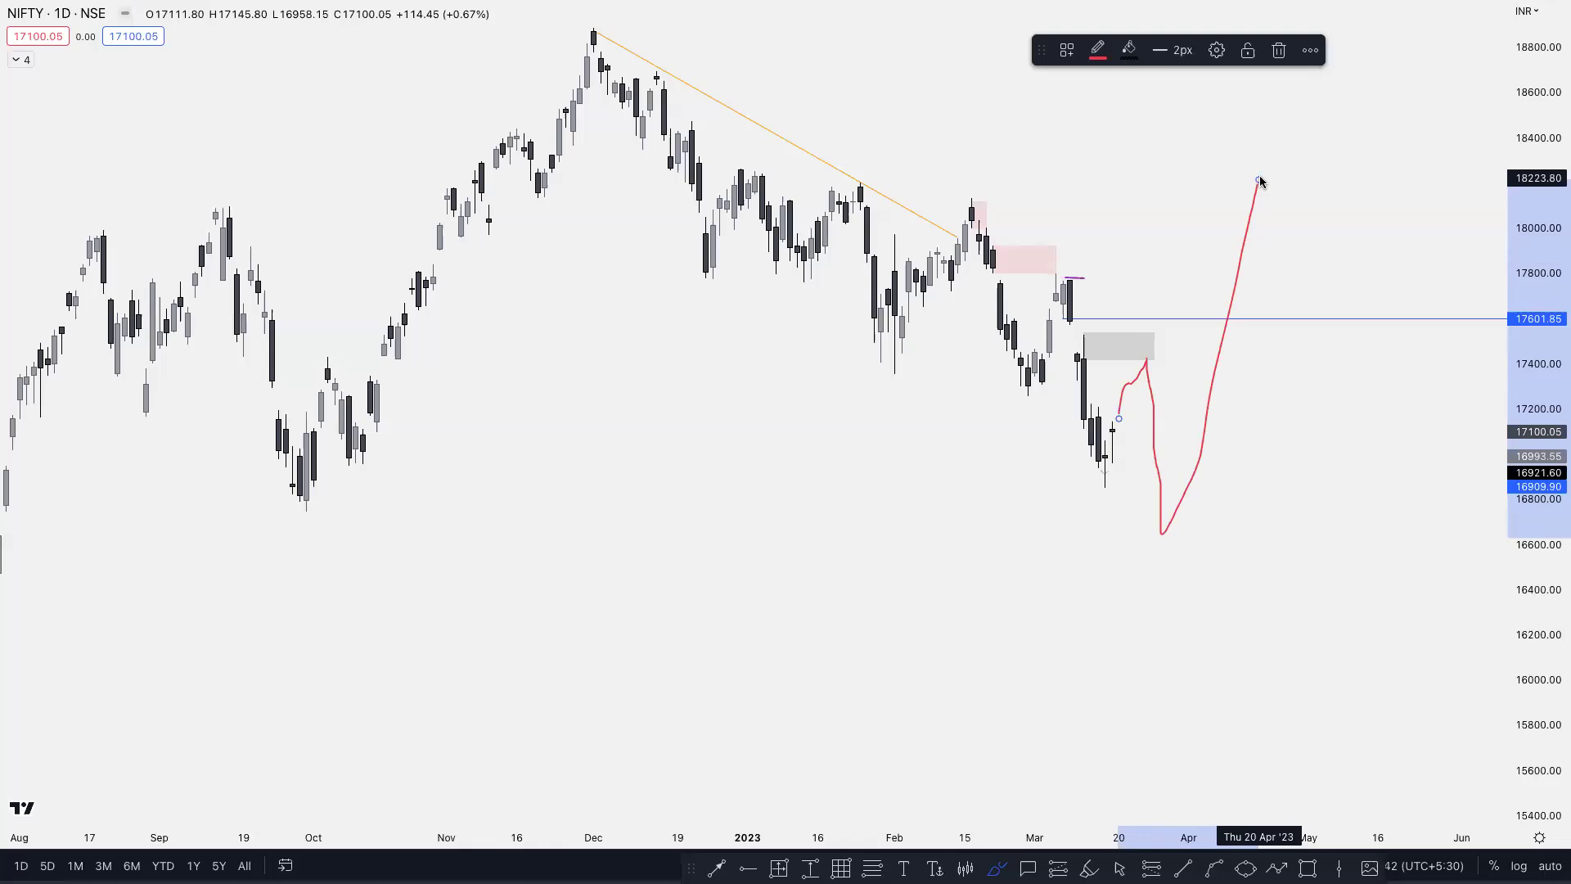
{"action": "key", "text": "Delete"}
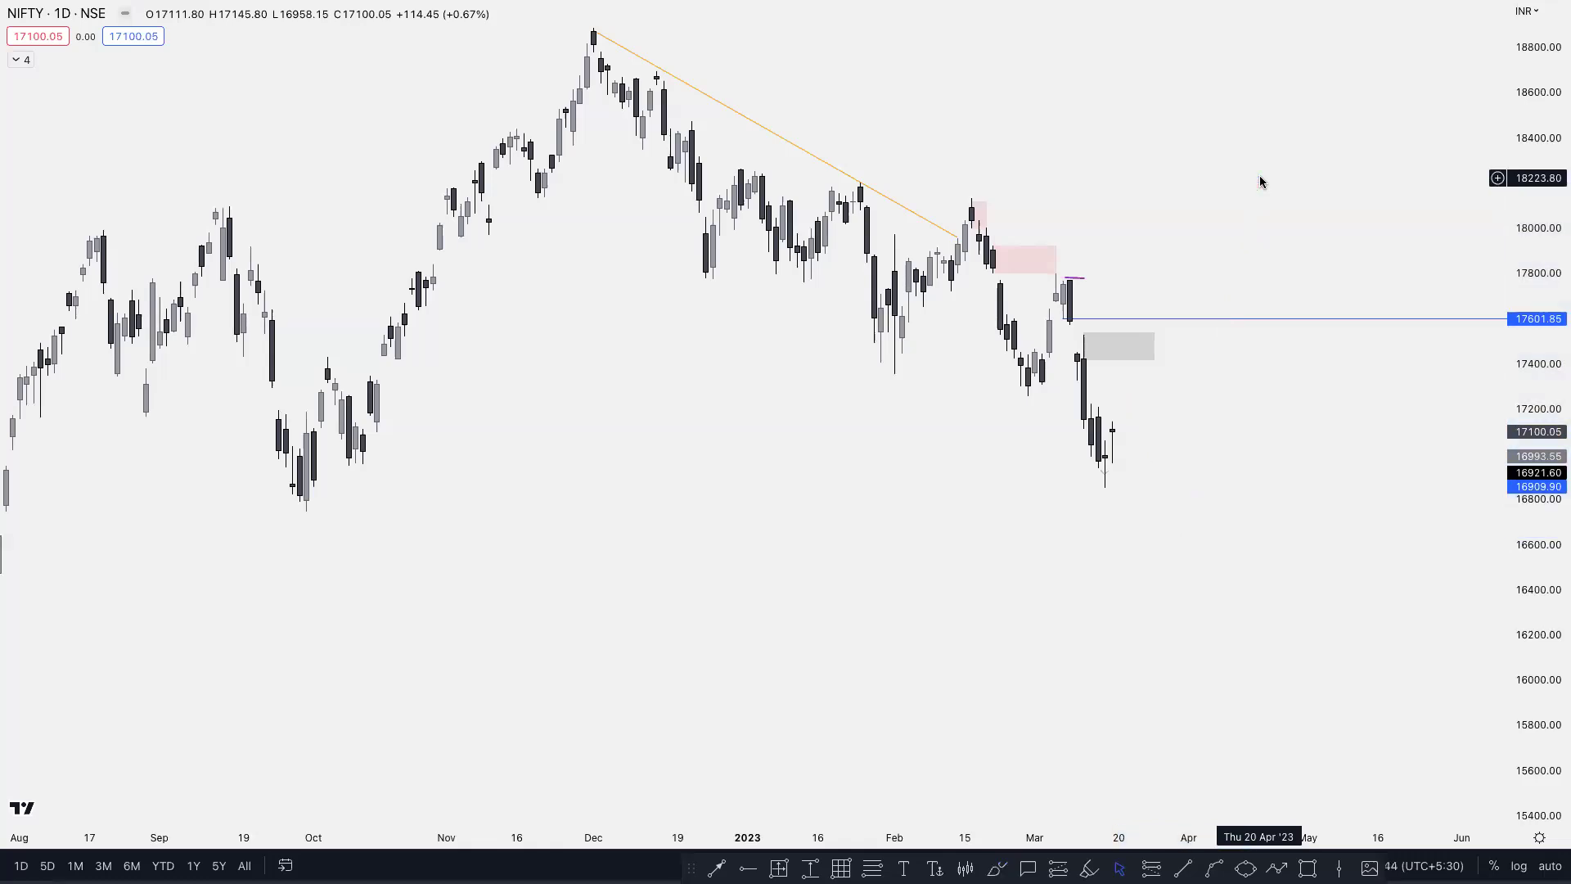
Set the NIFTY chart's interval to 15 minutes and reset the chart view
{"action": "type", "text": "15"}
{"action": "key", "text": "Return"}
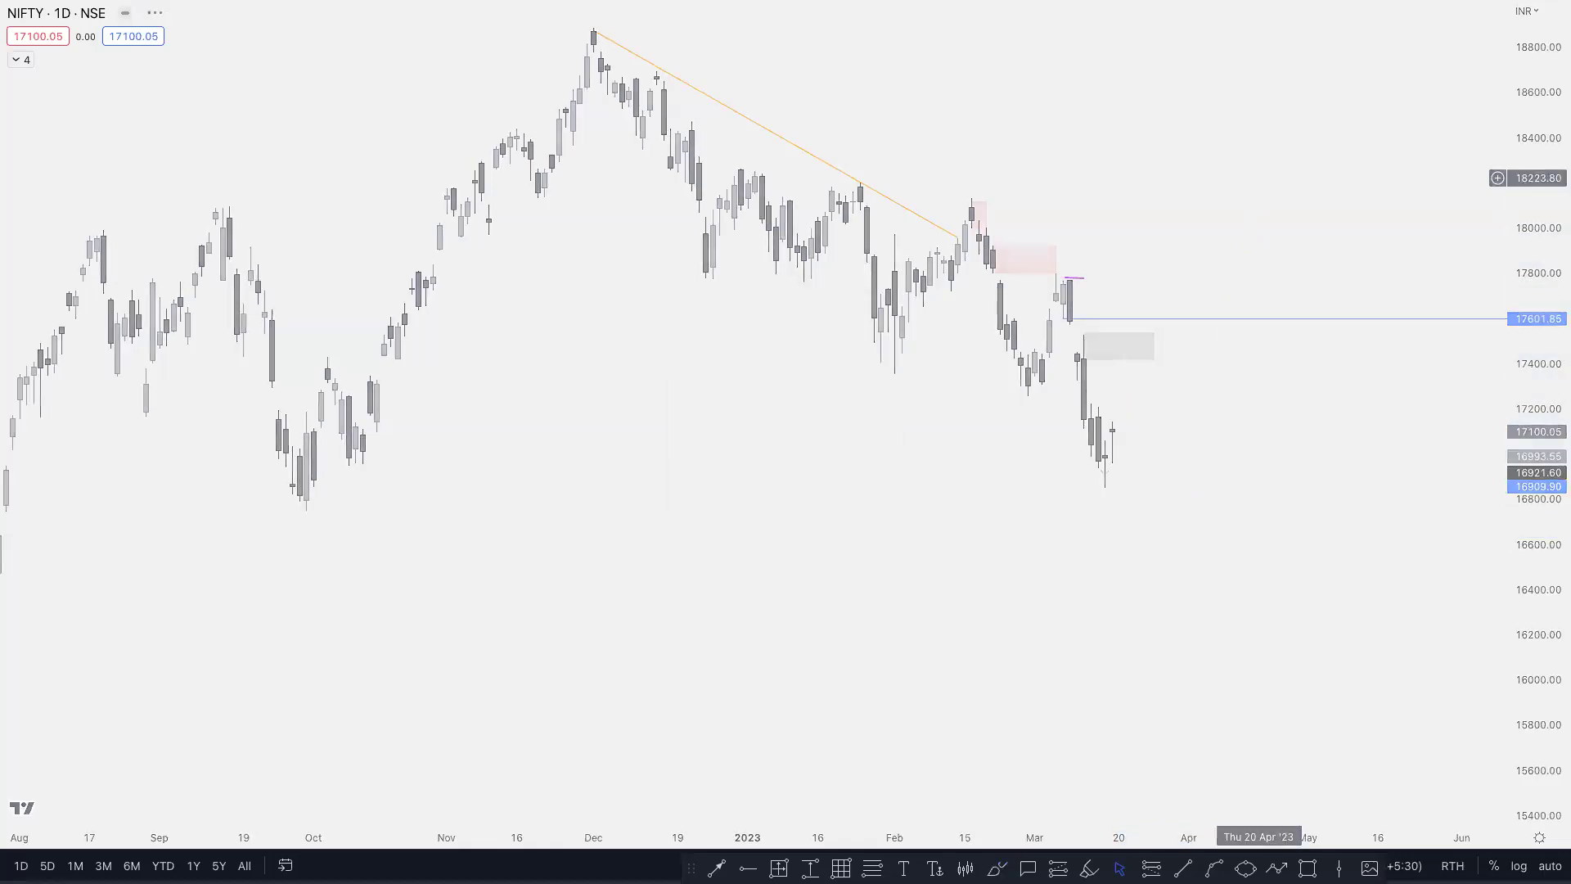
{"action": "left_click", "coordinate": [861, 789]}
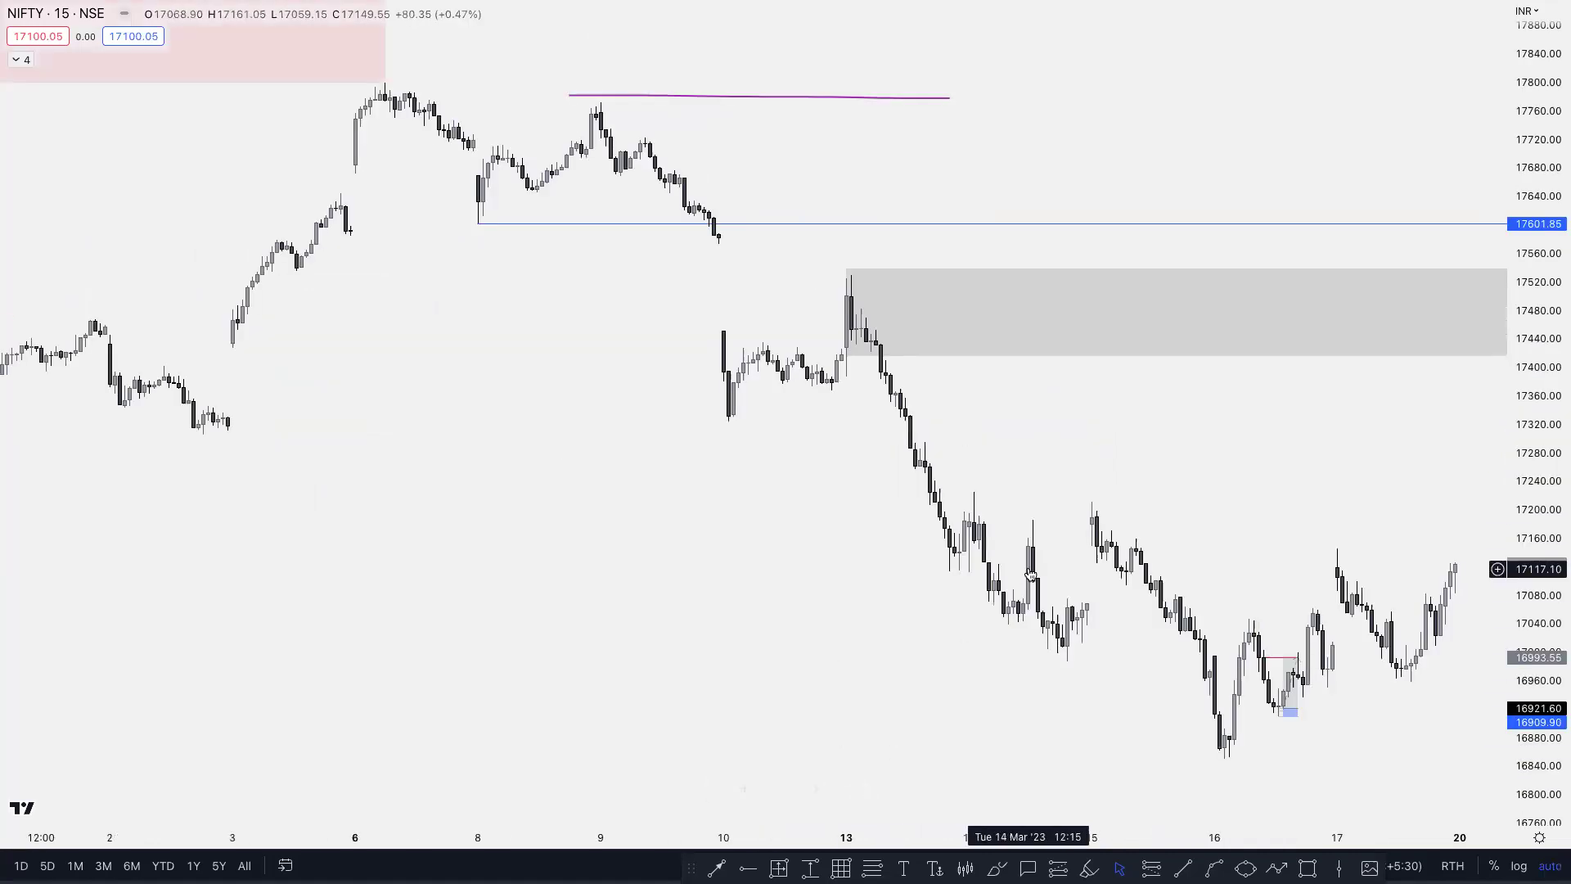
Brush short red marks at the 16 March late-session swing low, about 16950 to 16976, and at the preceding swing high near 17063
{"action": "scroll", "coordinate": [1165, 443], "scroll_direction": "up", "scroll_amount": 5}
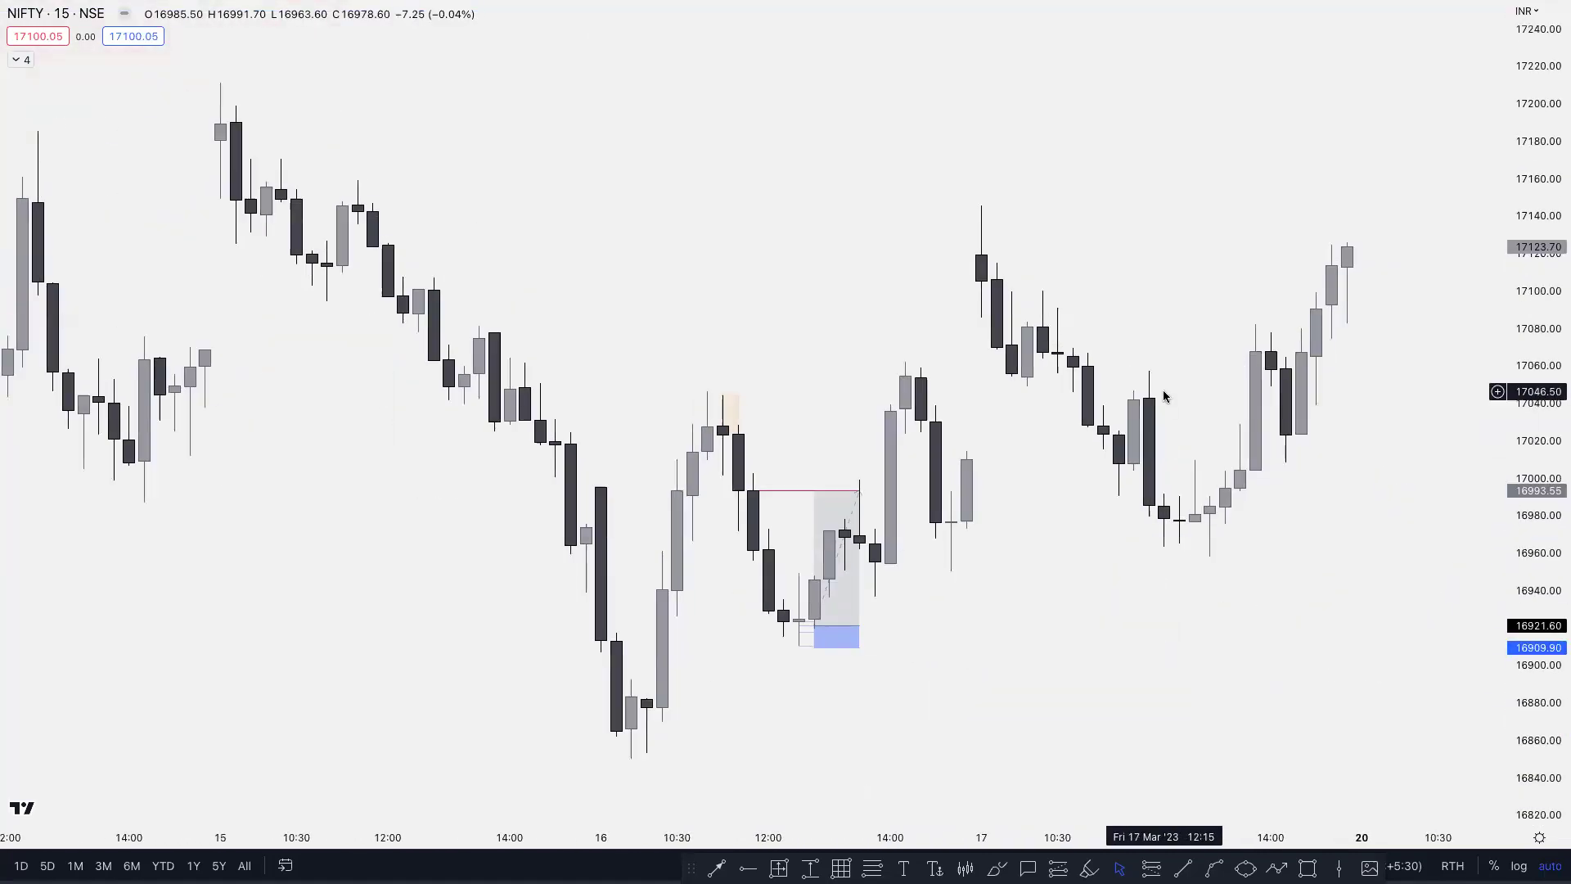
{"action": "scroll", "coordinate": [1318, 556], "scroll_direction": "down", "scroll_amount": 3}
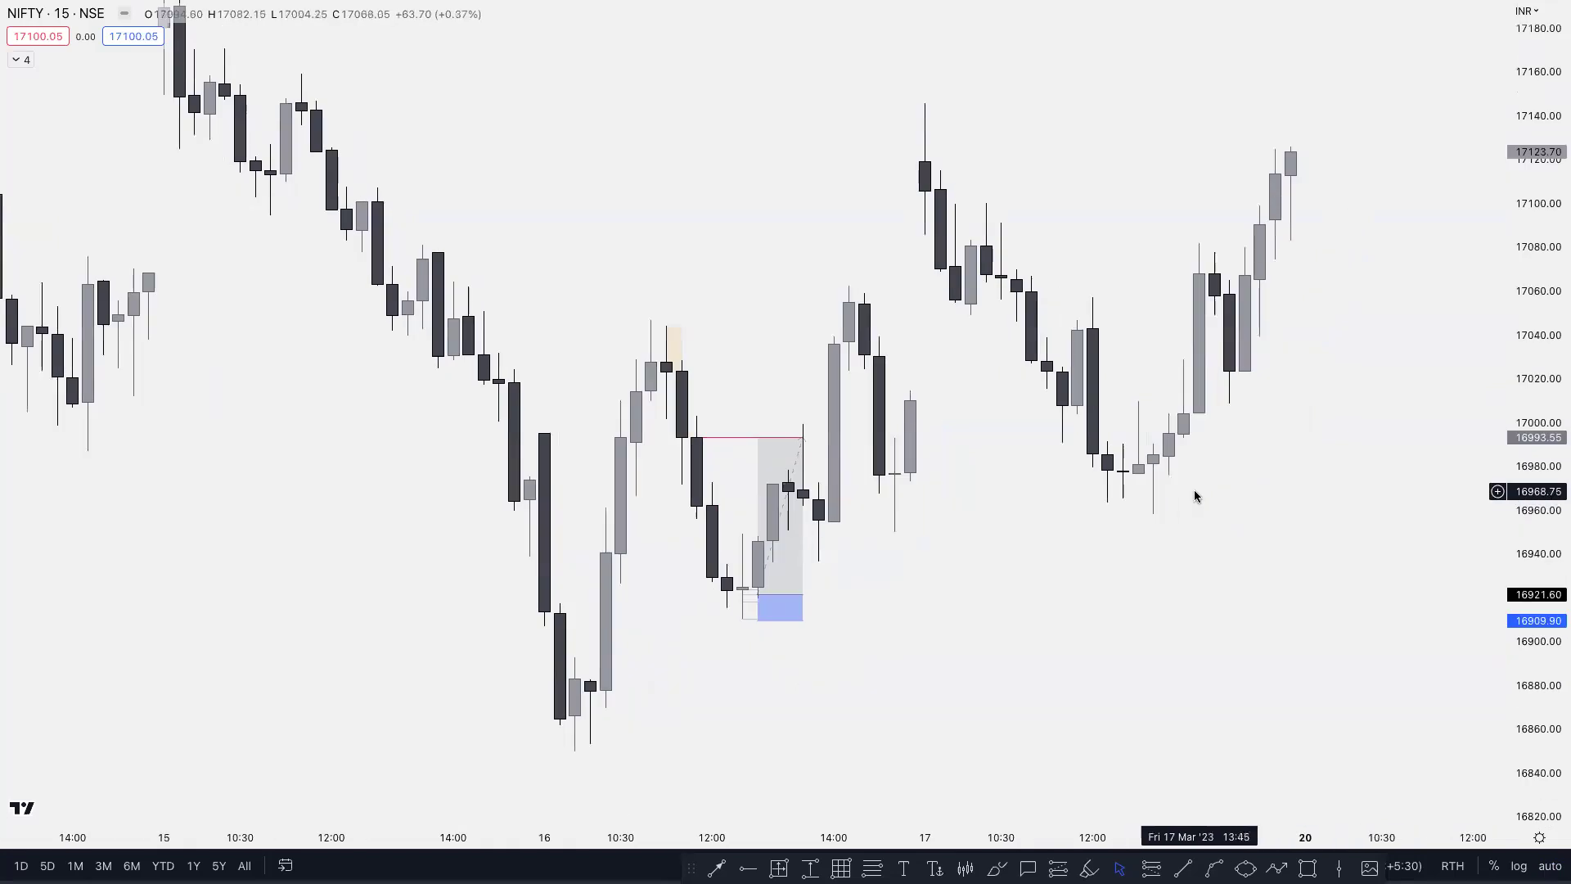
{"action": "scroll", "coordinate": [1100, 631], "scroll_direction": "down", "scroll_amount": 2}
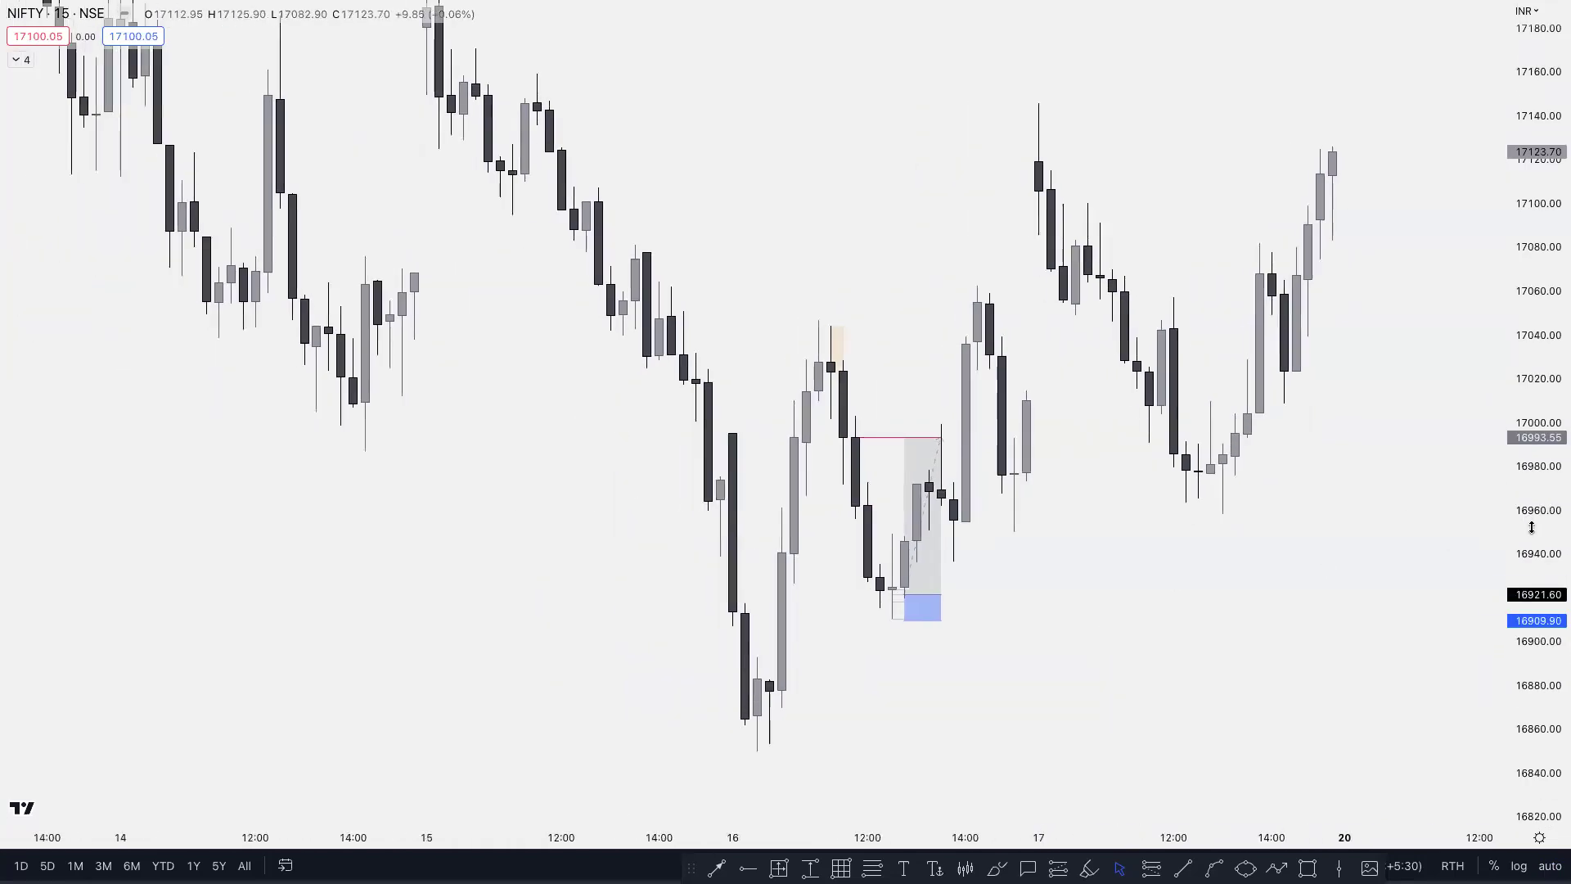
{"action": "left_click_drag", "start_coordinate": [1110, 578], "coordinate": [1011, 596]}
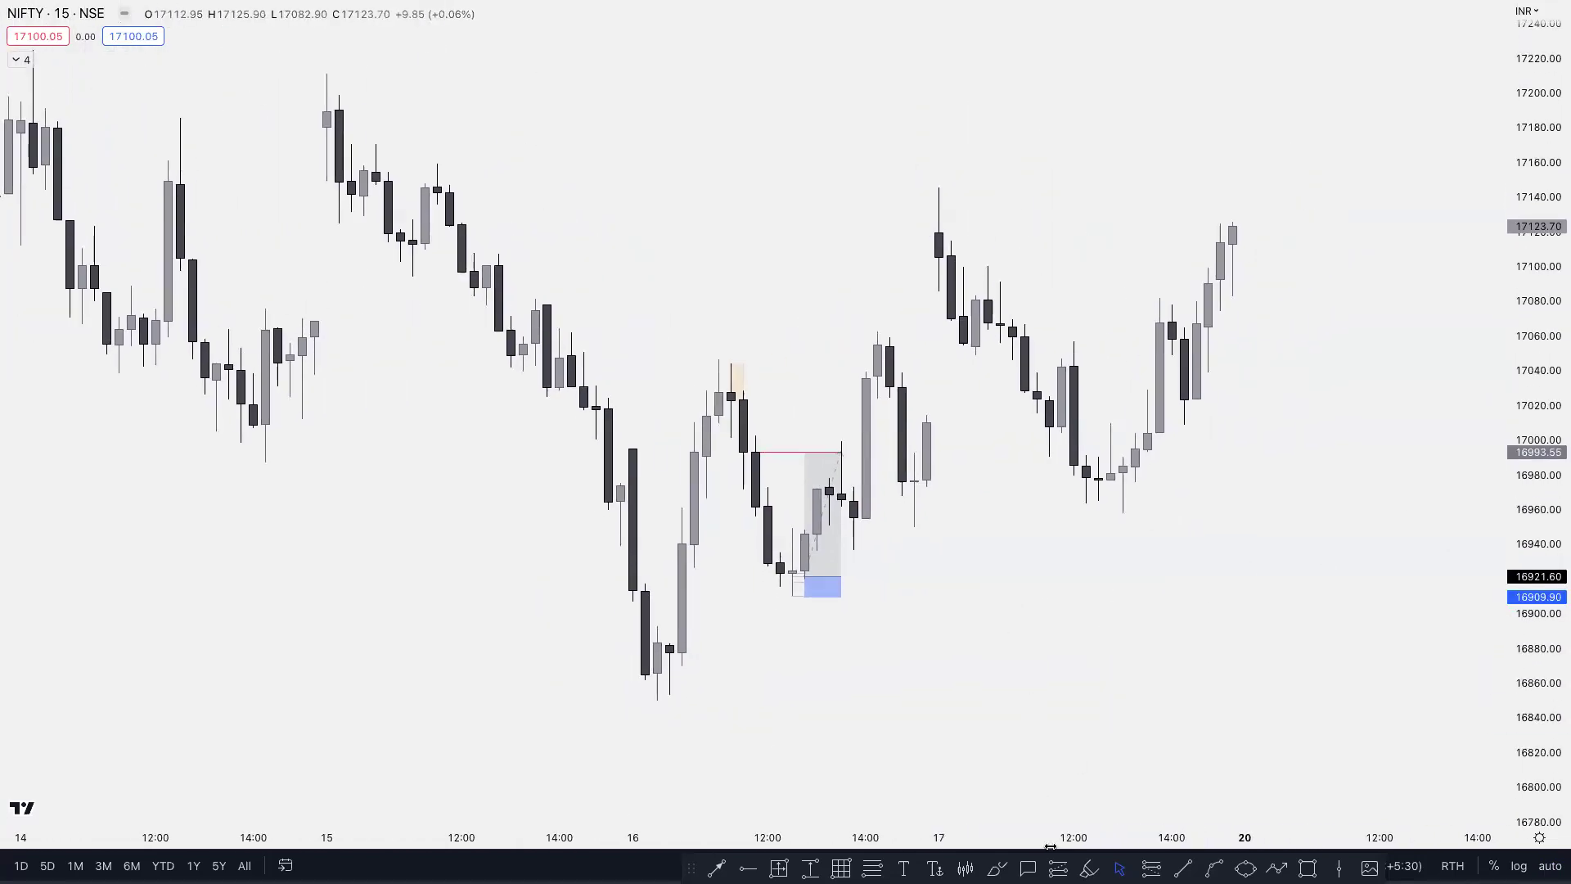
{"action": "left_click", "coordinate": [997, 867]}
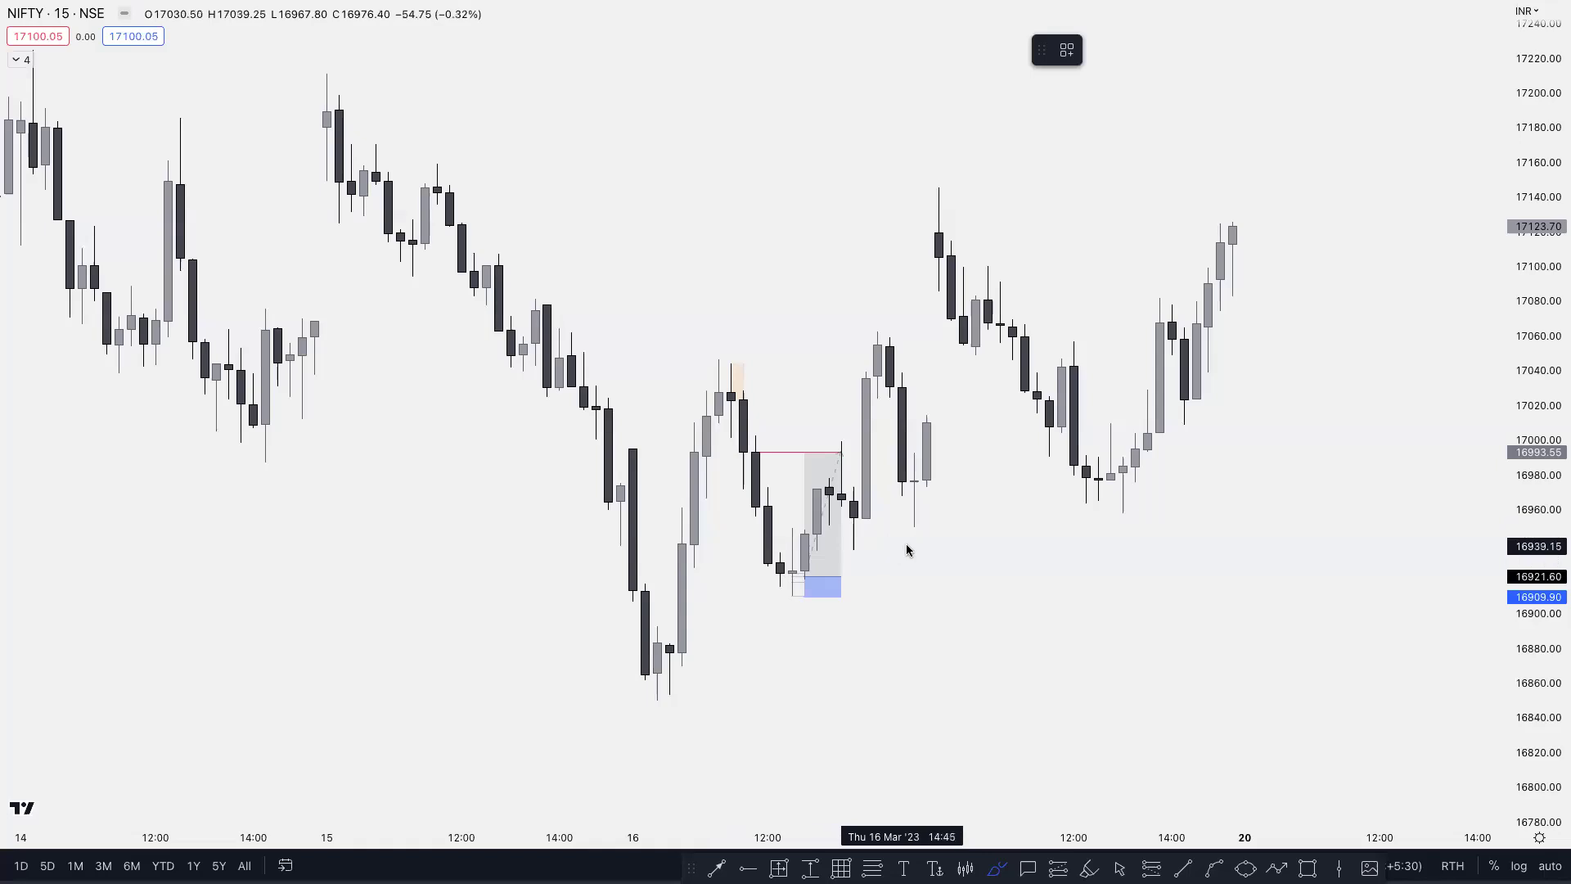
{"action": "left_click", "coordinate": [895, 496]}
{"action": "mouse_move", "coordinate": [905, 481]}
{"action": "left_mouse_down"}
{"action": "mouse_move", "coordinate": [927, 482]}
{"action": "mouse_move", "coordinate": [952, 519]}
{"action": "left_mouse_up"}
{"action": "left_click_drag", "start_coordinate": [882, 332], "coordinate": [914, 327]}
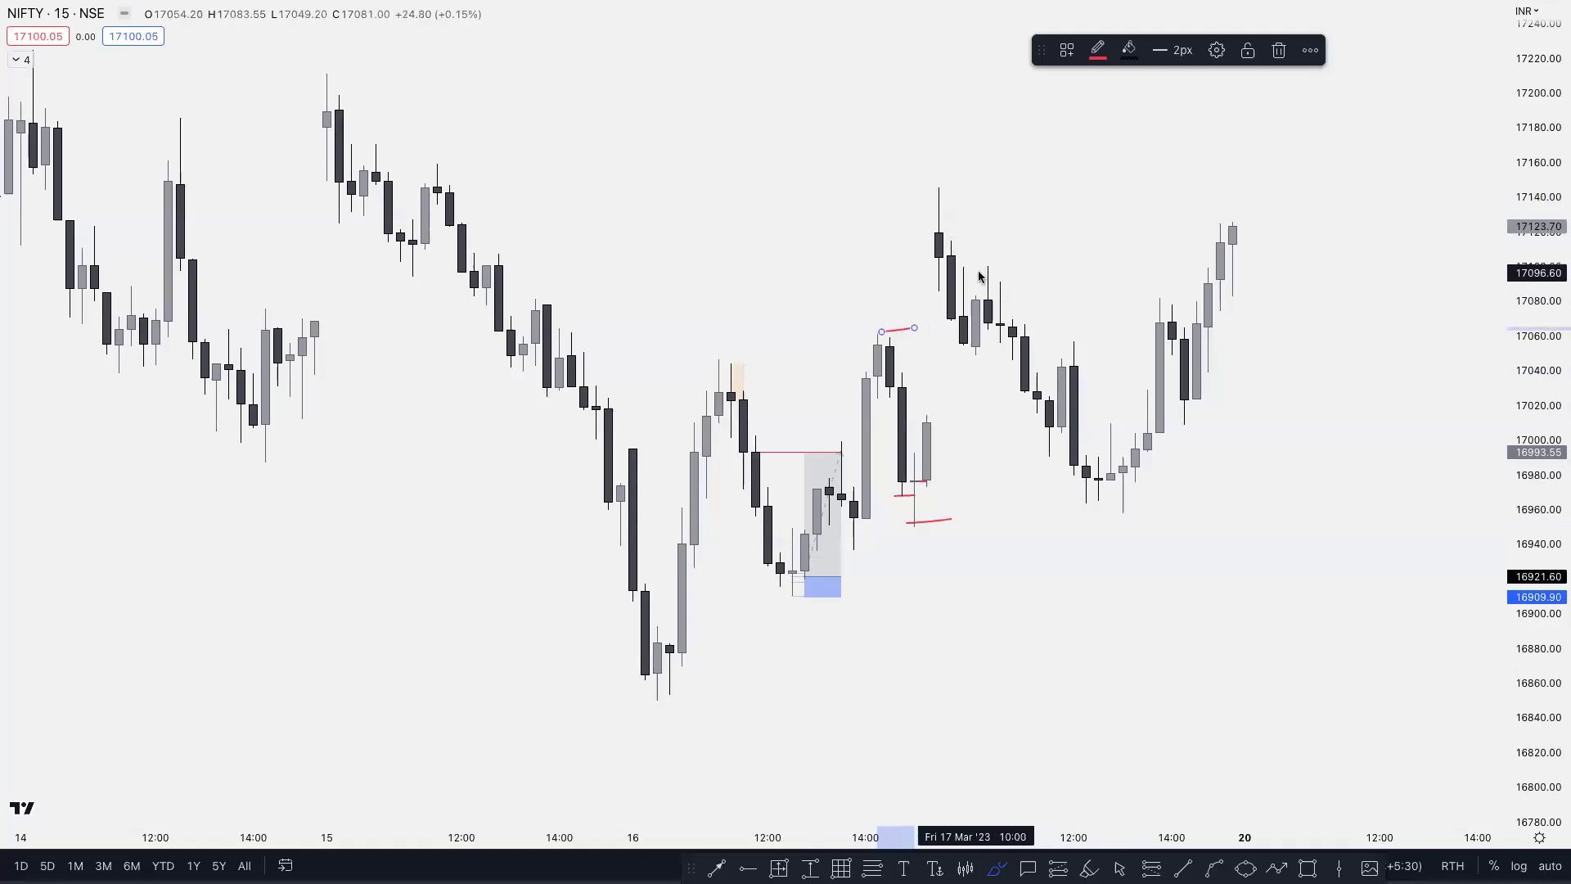
Brush red marks at the 17 March swing highs near 17085 and 17047, the low near 16960, and a break level near 17055
{"action": "left_click_drag", "start_coordinate": [981, 292], "coordinate": [999, 291]}
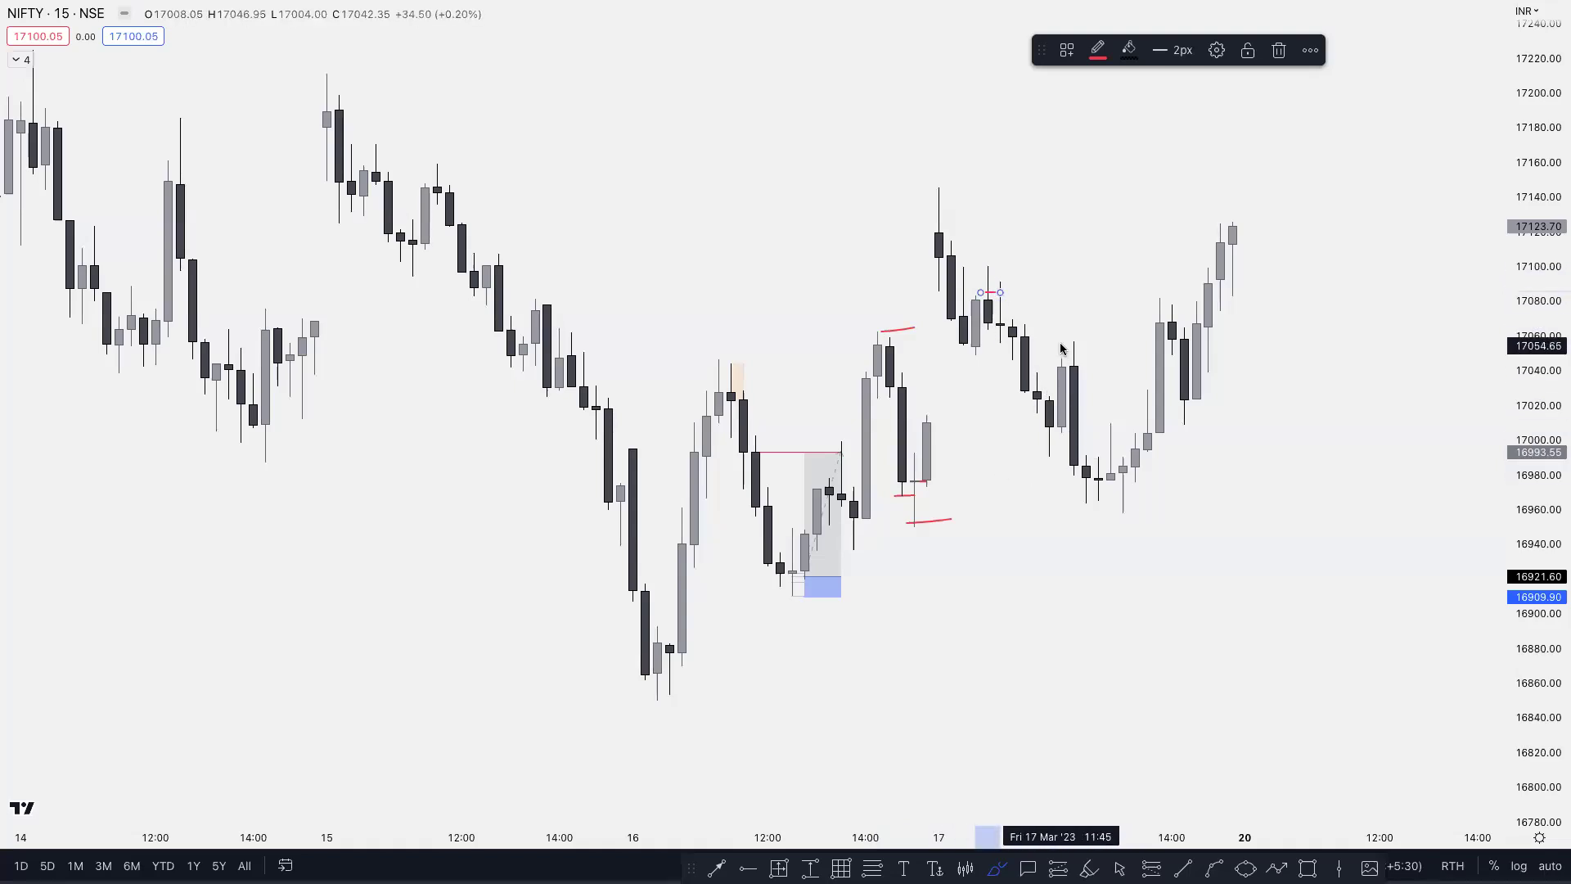
{"action": "left_click_drag", "start_coordinate": [1054, 358], "coordinate": [1087, 358]}
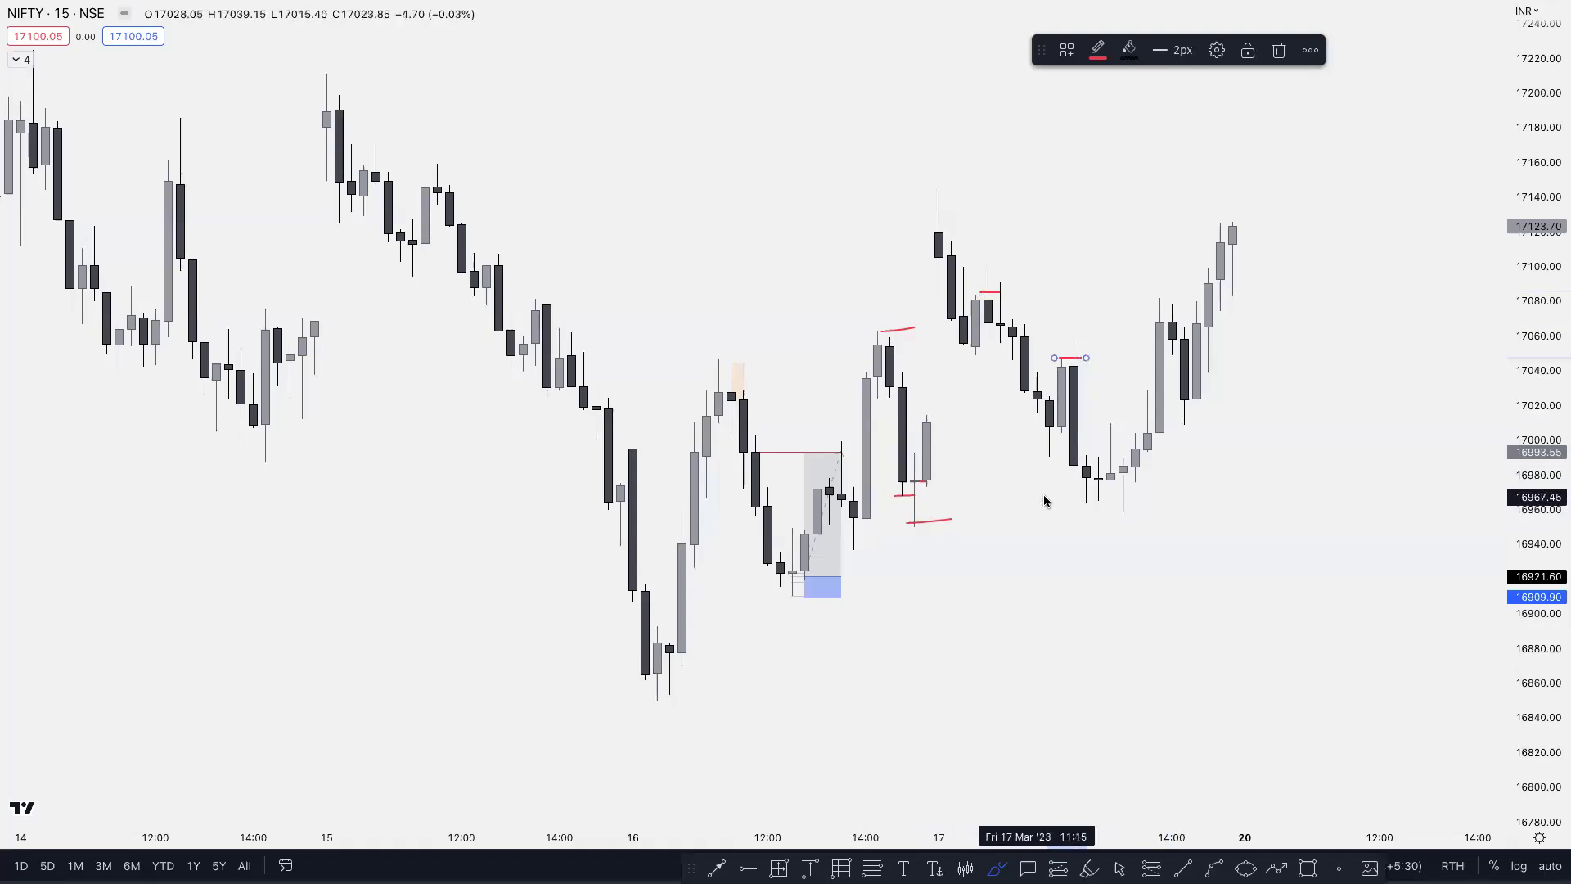
{"action": "mouse_move", "coordinate": [1090, 501]}
{"action": "left_mouse_down"}
{"action": "mouse_move", "coordinate": [1123, 501]}
{"action": "mouse_move", "coordinate": [1147, 473]}
{"action": "mouse_move", "coordinate": [1147, 509]}
{"action": "left_mouse_up"}
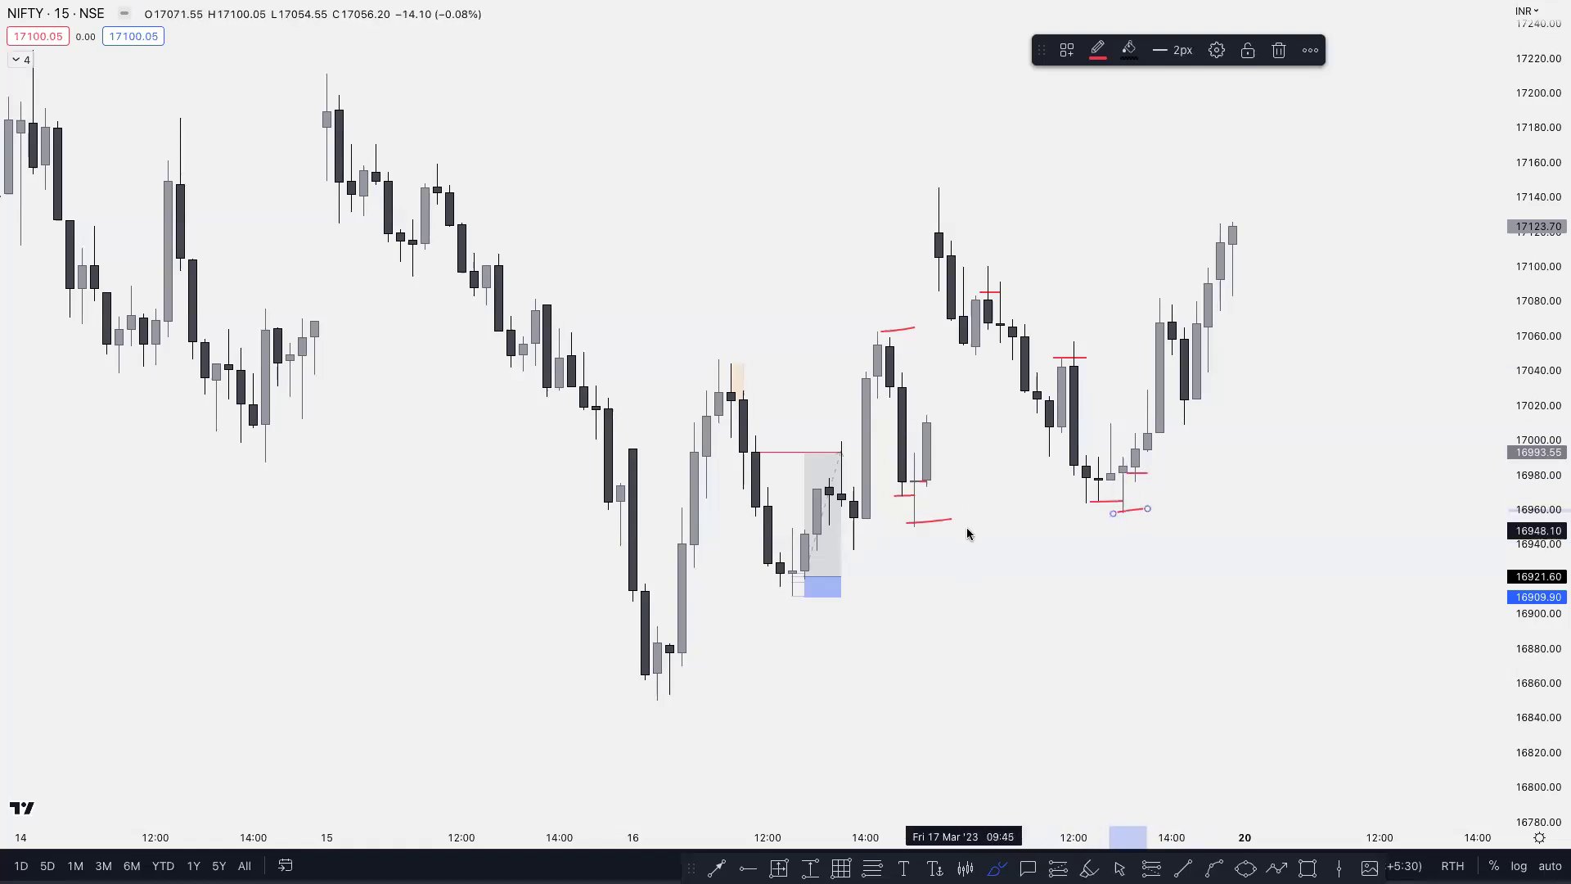
{"action": "left_click_drag", "start_coordinate": [1076, 342], "coordinate": [1147, 342]}
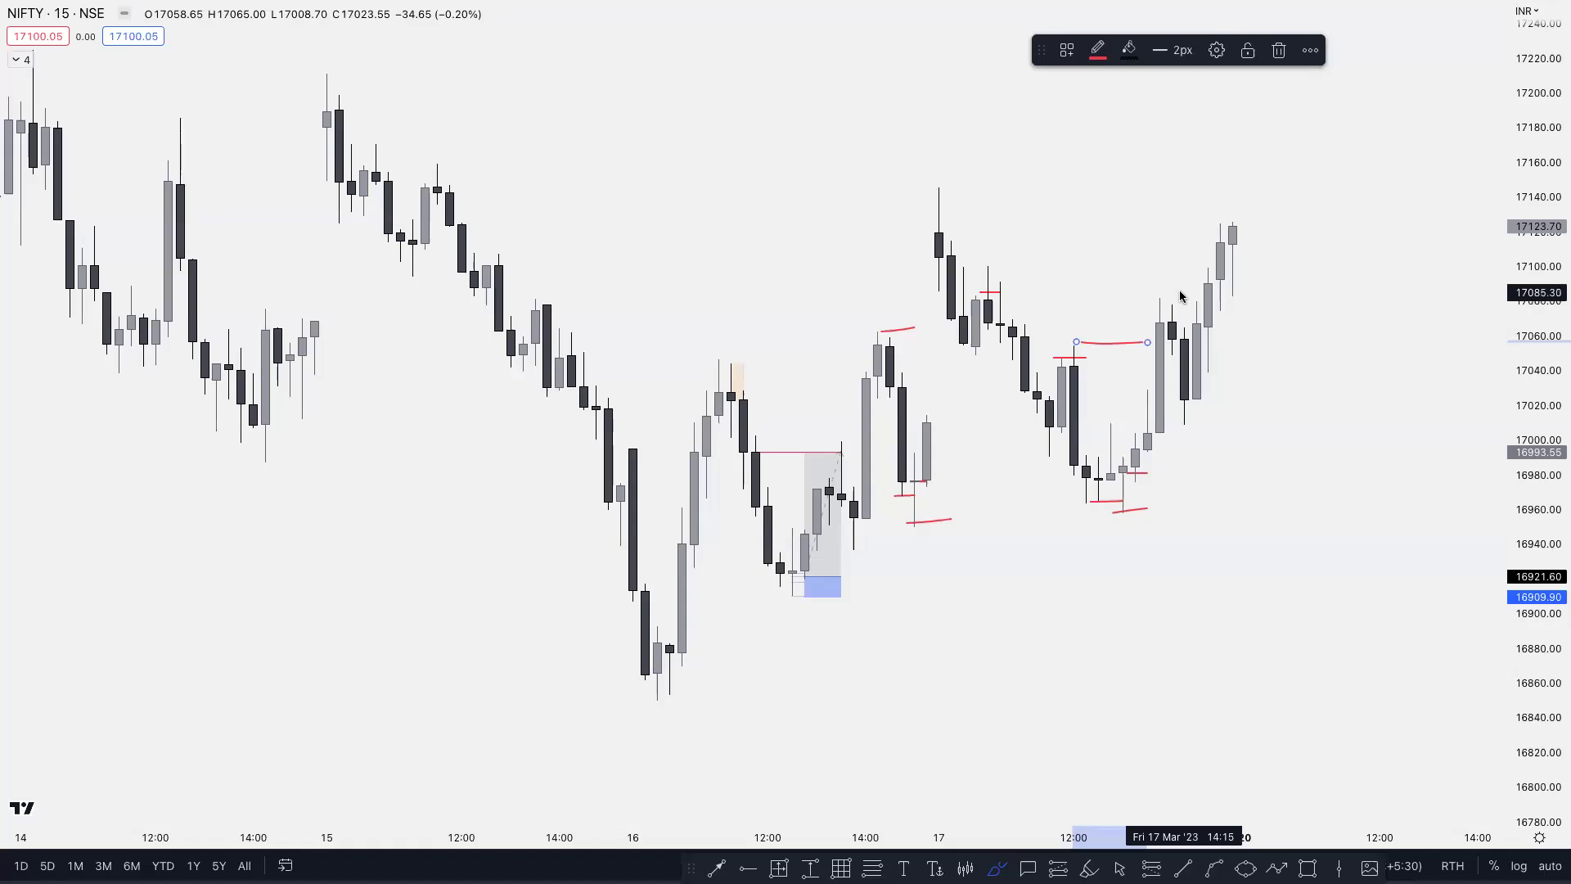
Brush short red marks around the 16 March morning swing high near 17045 and the session low near 16850
{"action": "mouse_move", "coordinate": [709, 388]}
{"action": "left_mouse_down"}
{"action": "mouse_move", "coordinate": [730, 362]}
{"action": "mouse_move", "coordinate": [731, 384]}
{"action": "left_mouse_up"}
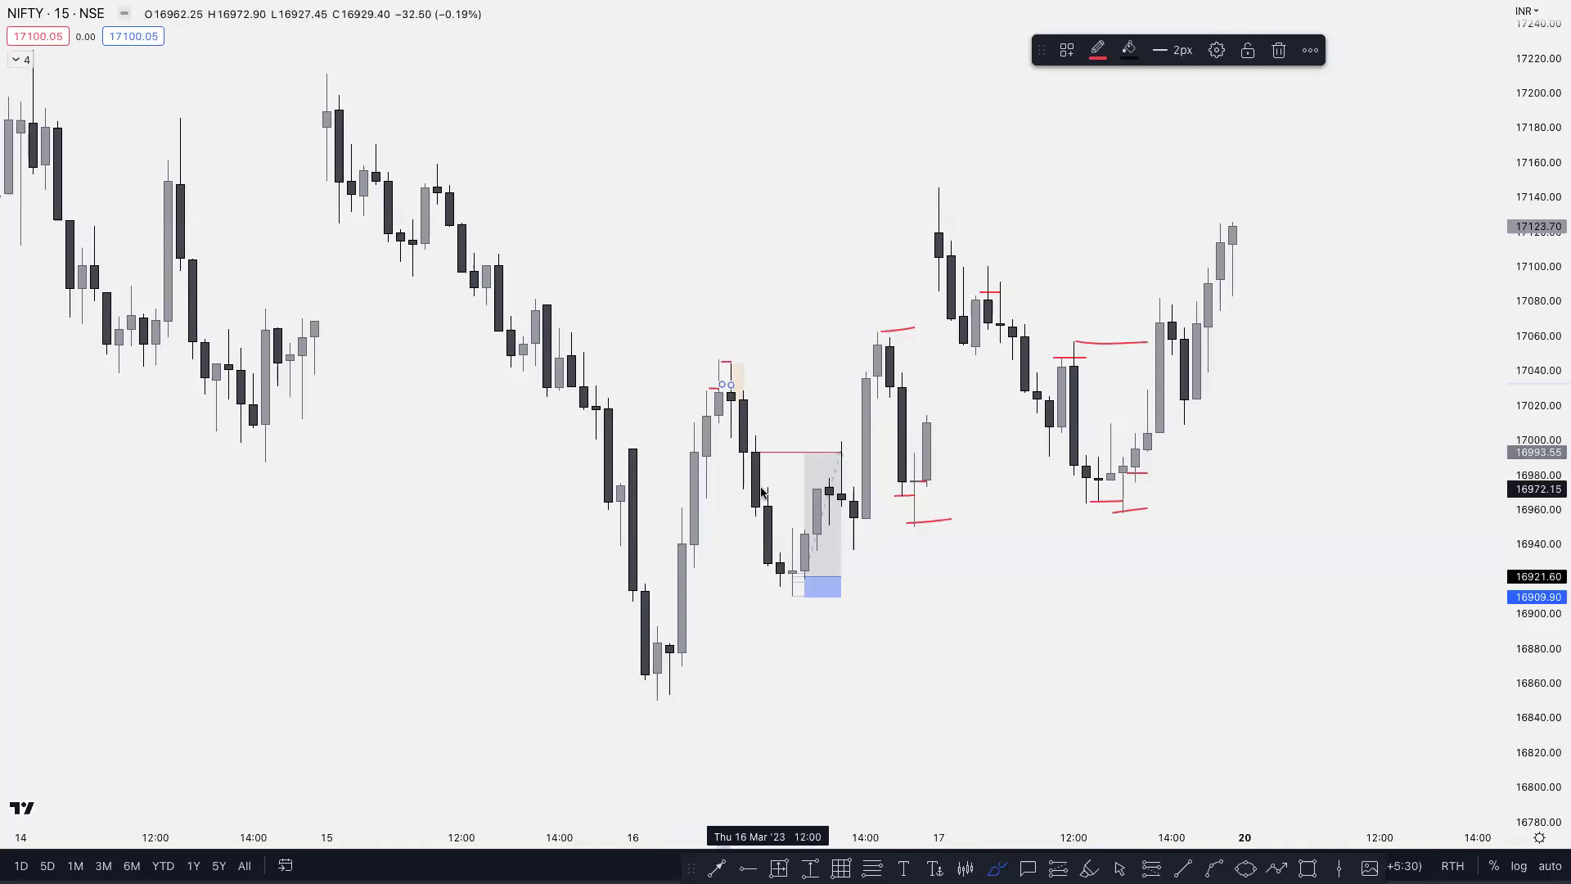
{"action": "left_click_drag", "start_coordinate": [674, 615], "coordinate": [720, 383]}
{"action": "key", "text": "ctrl+z"}
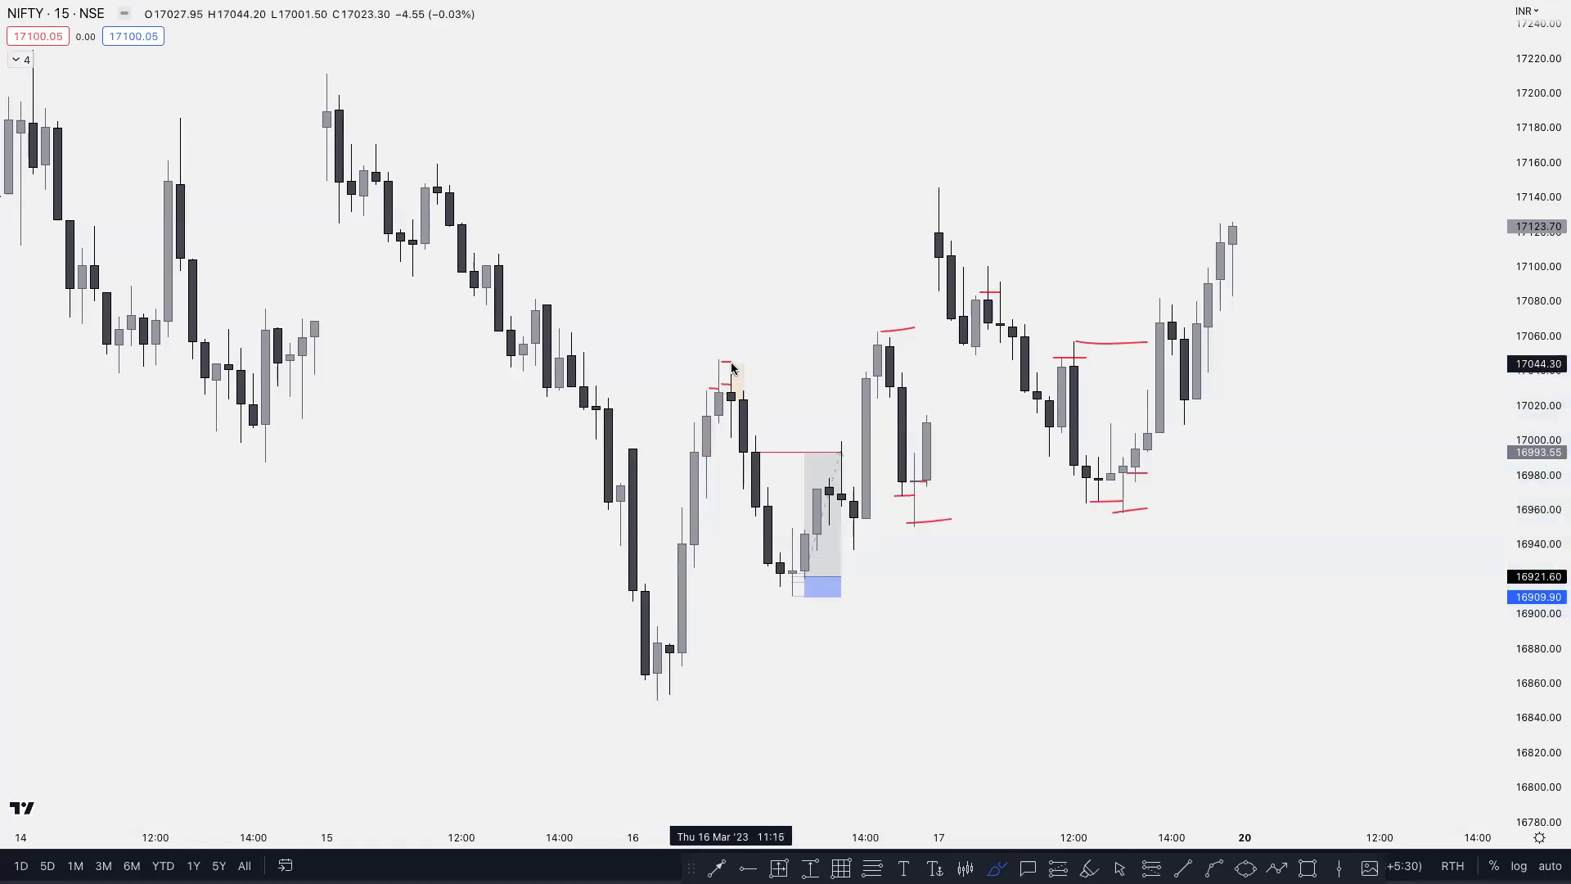
{"action": "mouse_move", "coordinate": [638, 680]}
{"action": "left_mouse_down"}
{"action": "mouse_move", "coordinate": [694, 671]}
{"action": "mouse_move", "coordinate": [669, 698]}
{"action": "left_mouse_up"}
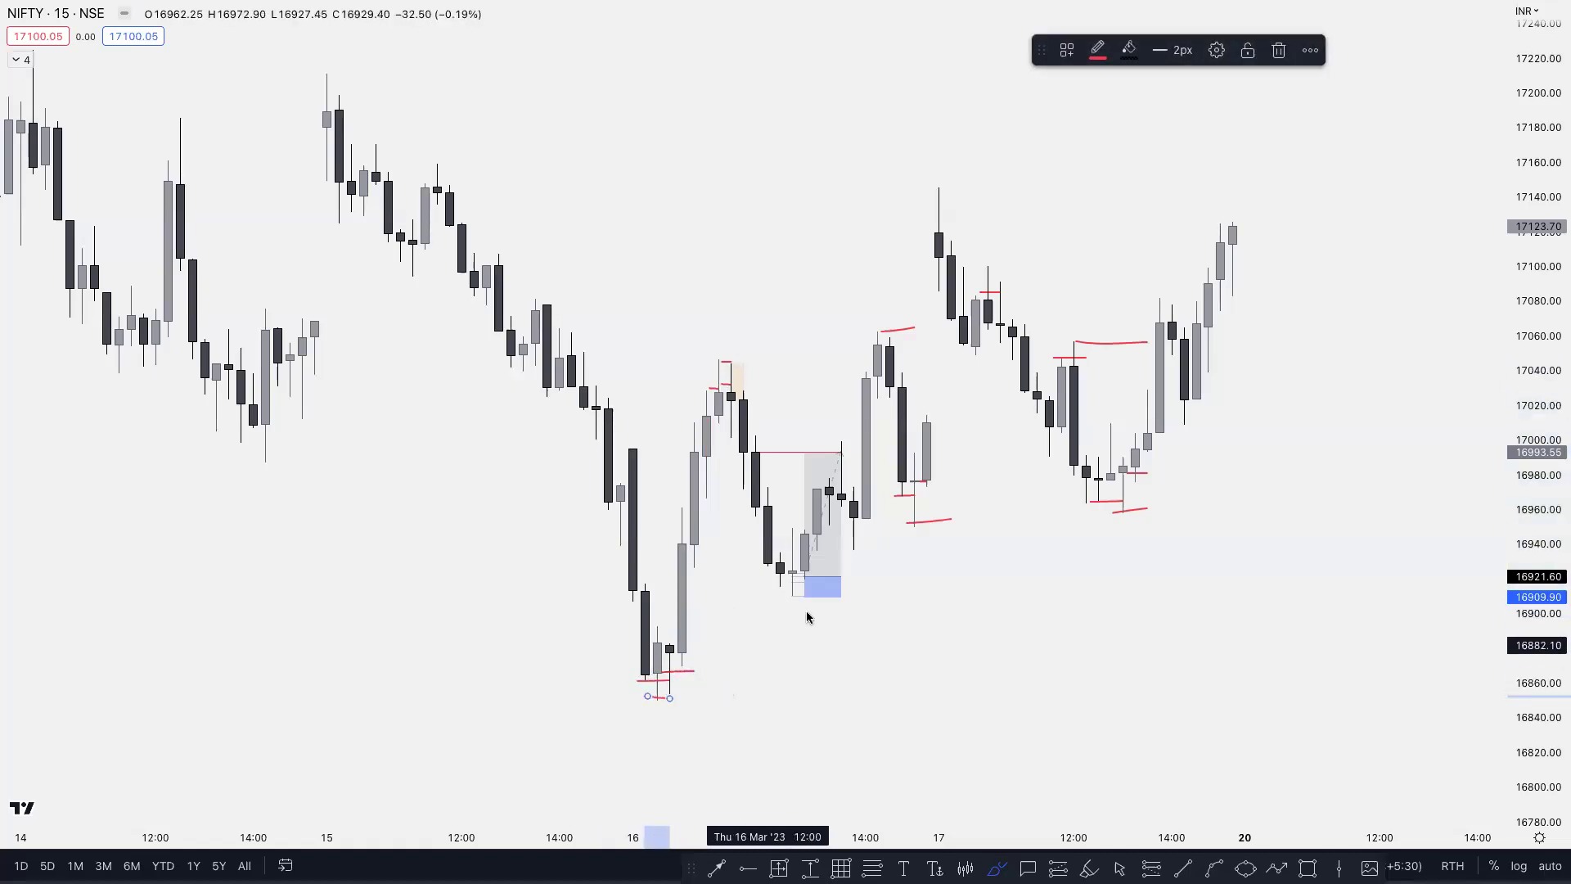
Brush short red marks at the two higher swing lows of 16 March, near 16912 and 16942
{"action": "left_click_drag", "start_coordinate": [771, 589], "coordinate": [817, 593]}
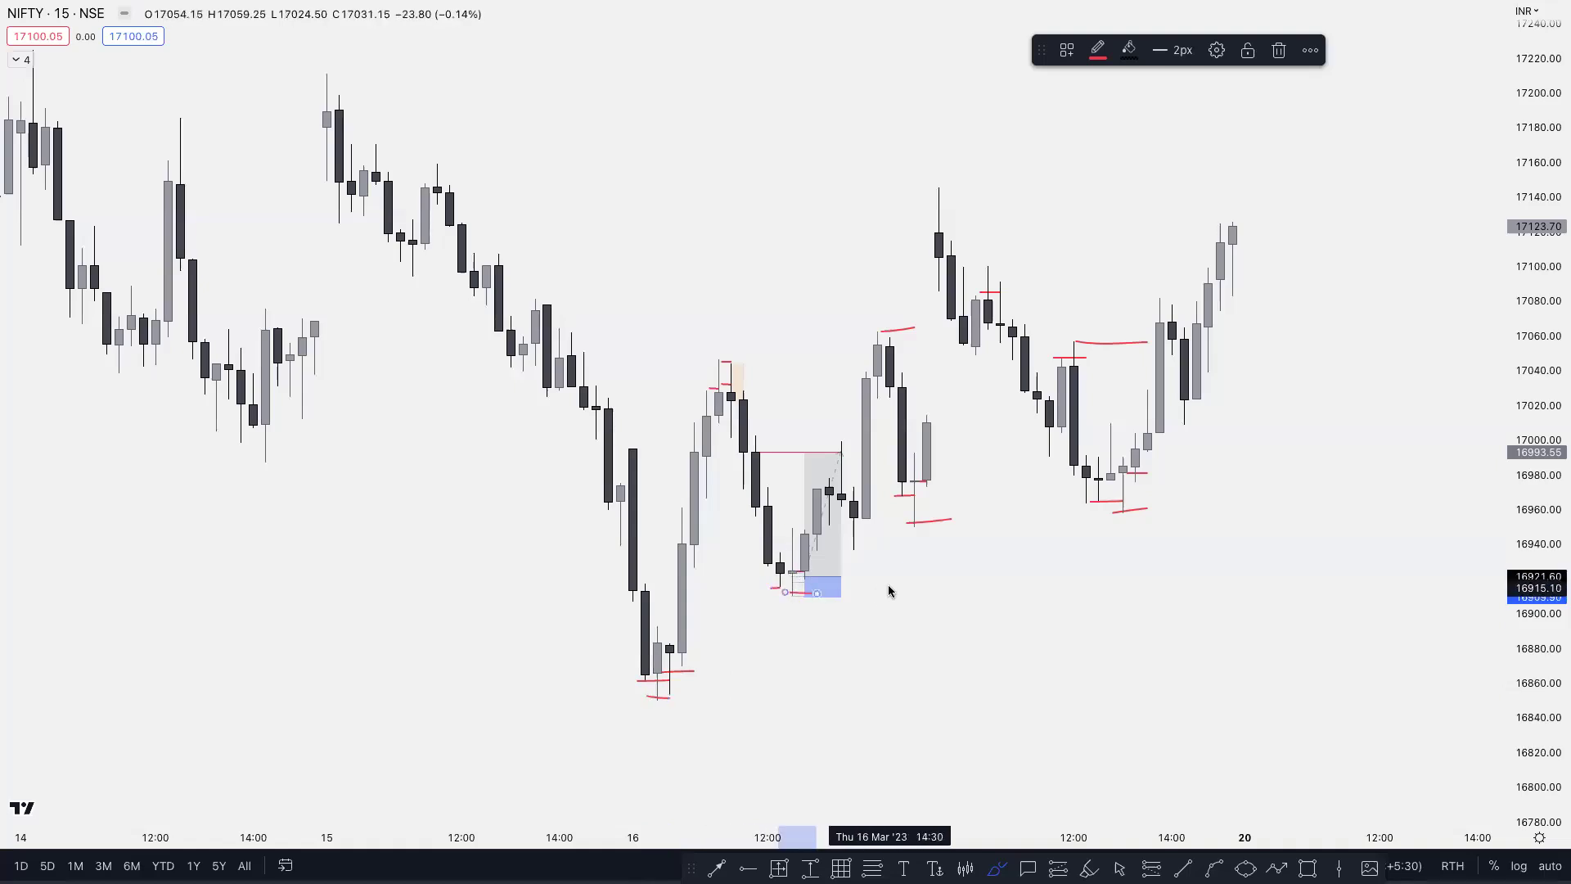
{"action": "mouse_move", "coordinate": [834, 524]}
{"action": "left_mouse_down"}
{"action": "mouse_move", "coordinate": [878, 517]}
{"action": "mouse_move", "coordinate": [891, 541]}
{"action": "left_mouse_up"}
{"action": "left_click", "coordinate": [1017, 545]}
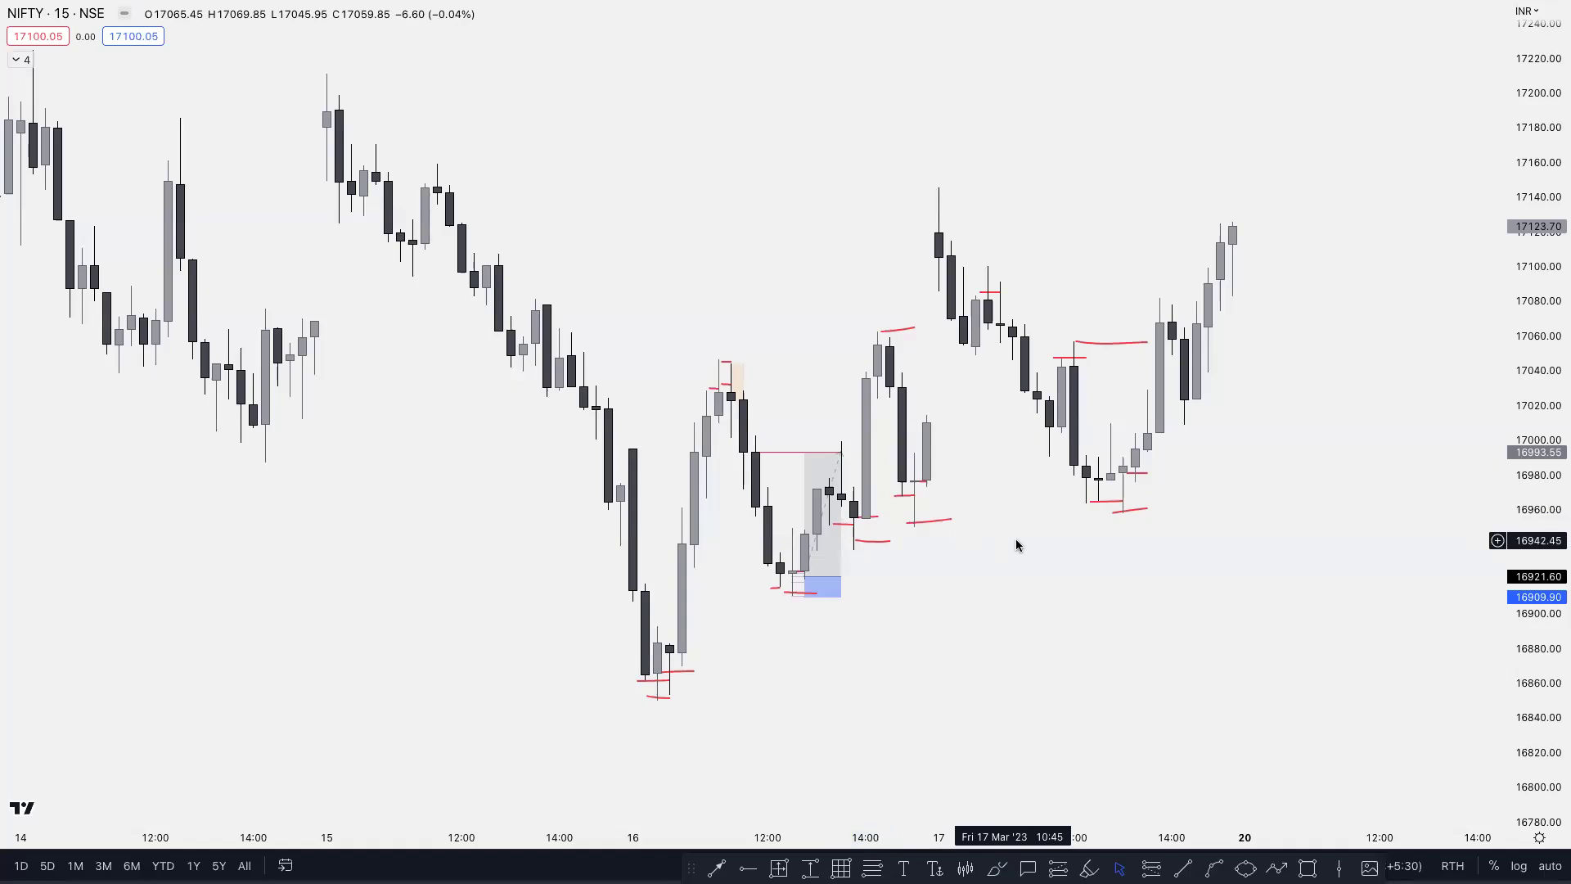
Set the NIFTY chart's interval to 1 minute and bring the marked 16 March session into view
{"action": "type", "text": "1"}
{"action": "key", "text": "Return"}
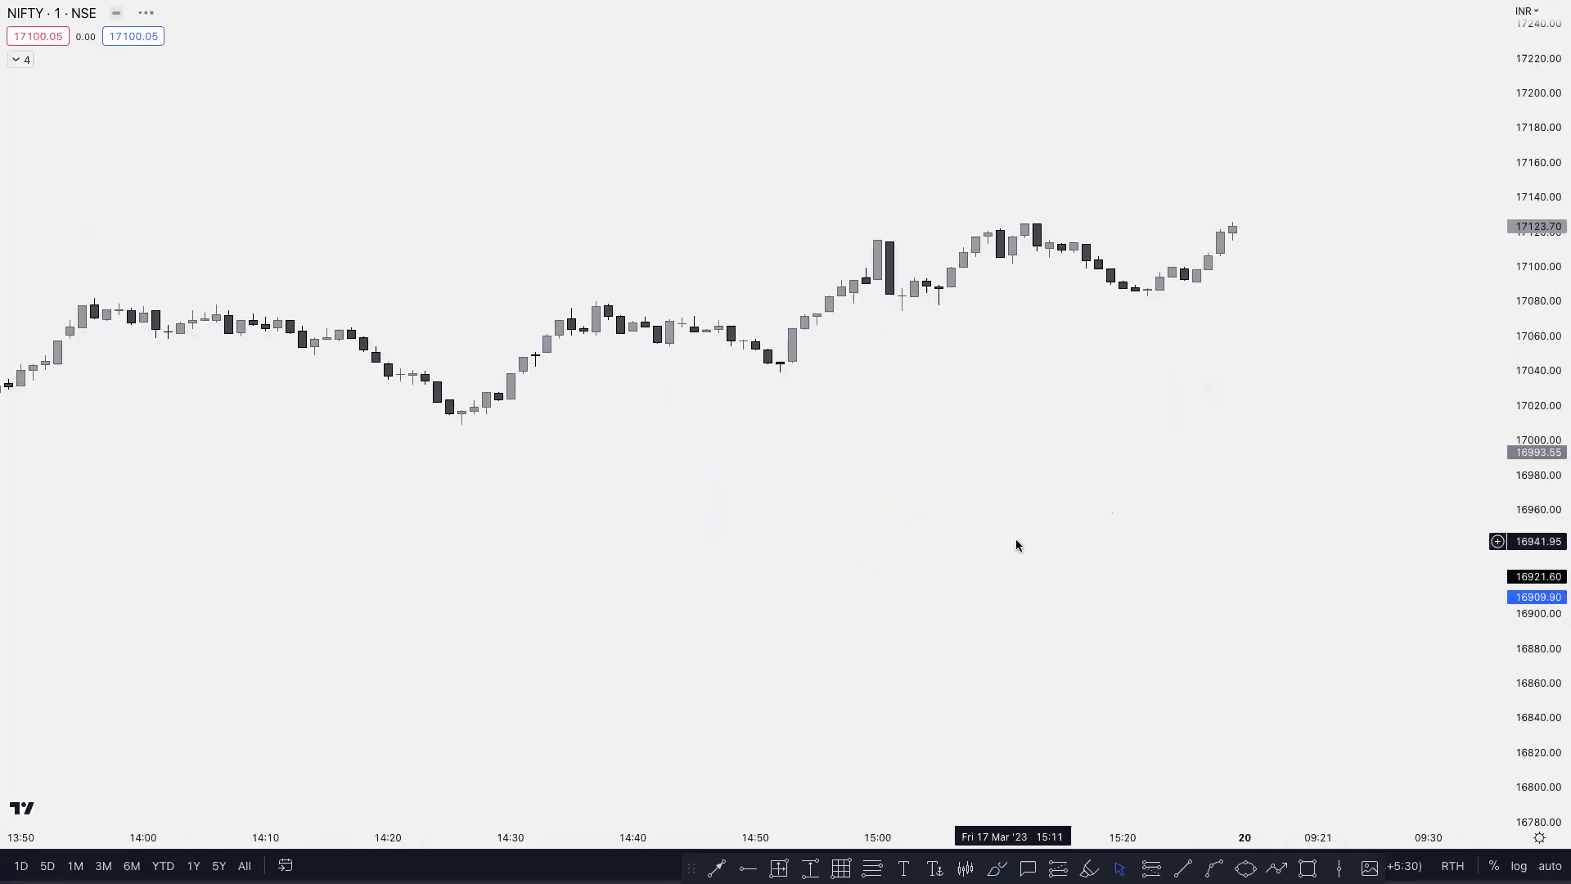
{"action": "left_click_drag", "start_coordinate": [916, 589], "coordinate": [1210, 586]}
{"action": "left_click_drag", "start_coordinate": [1527, 609], "coordinate": [1527, 413]}
{"action": "left_click_drag", "start_coordinate": [1247, 601], "coordinate": [1157, 603]}
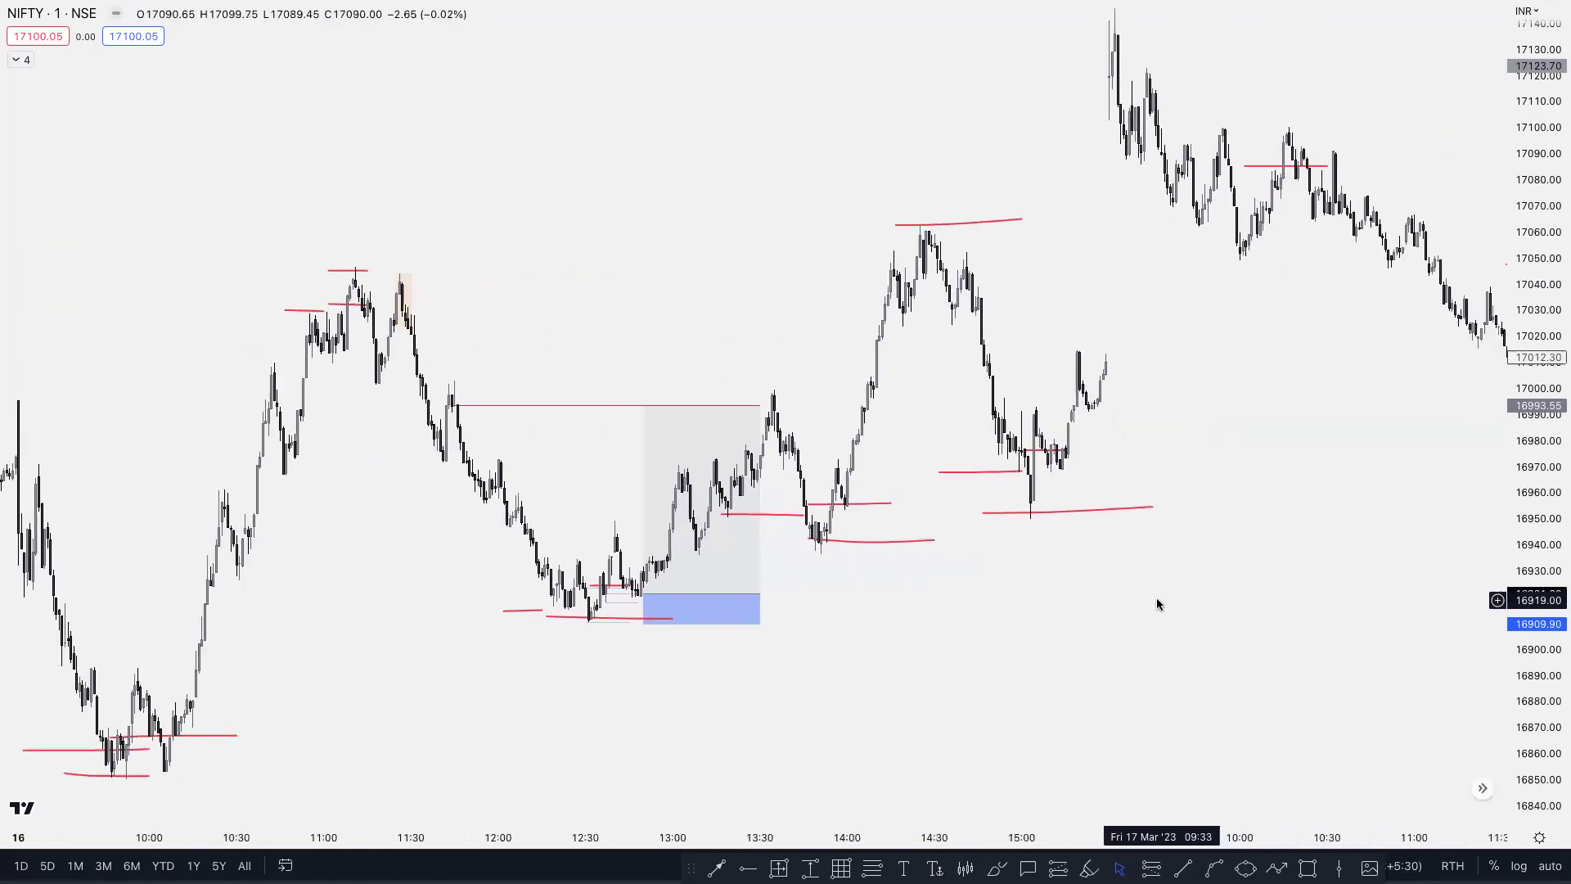
Draw a small grey rectangle from the 16 March 15:02 low, spanning about 16952 to 16968
{"action": "left_click", "coordinate": [1307, 868]}
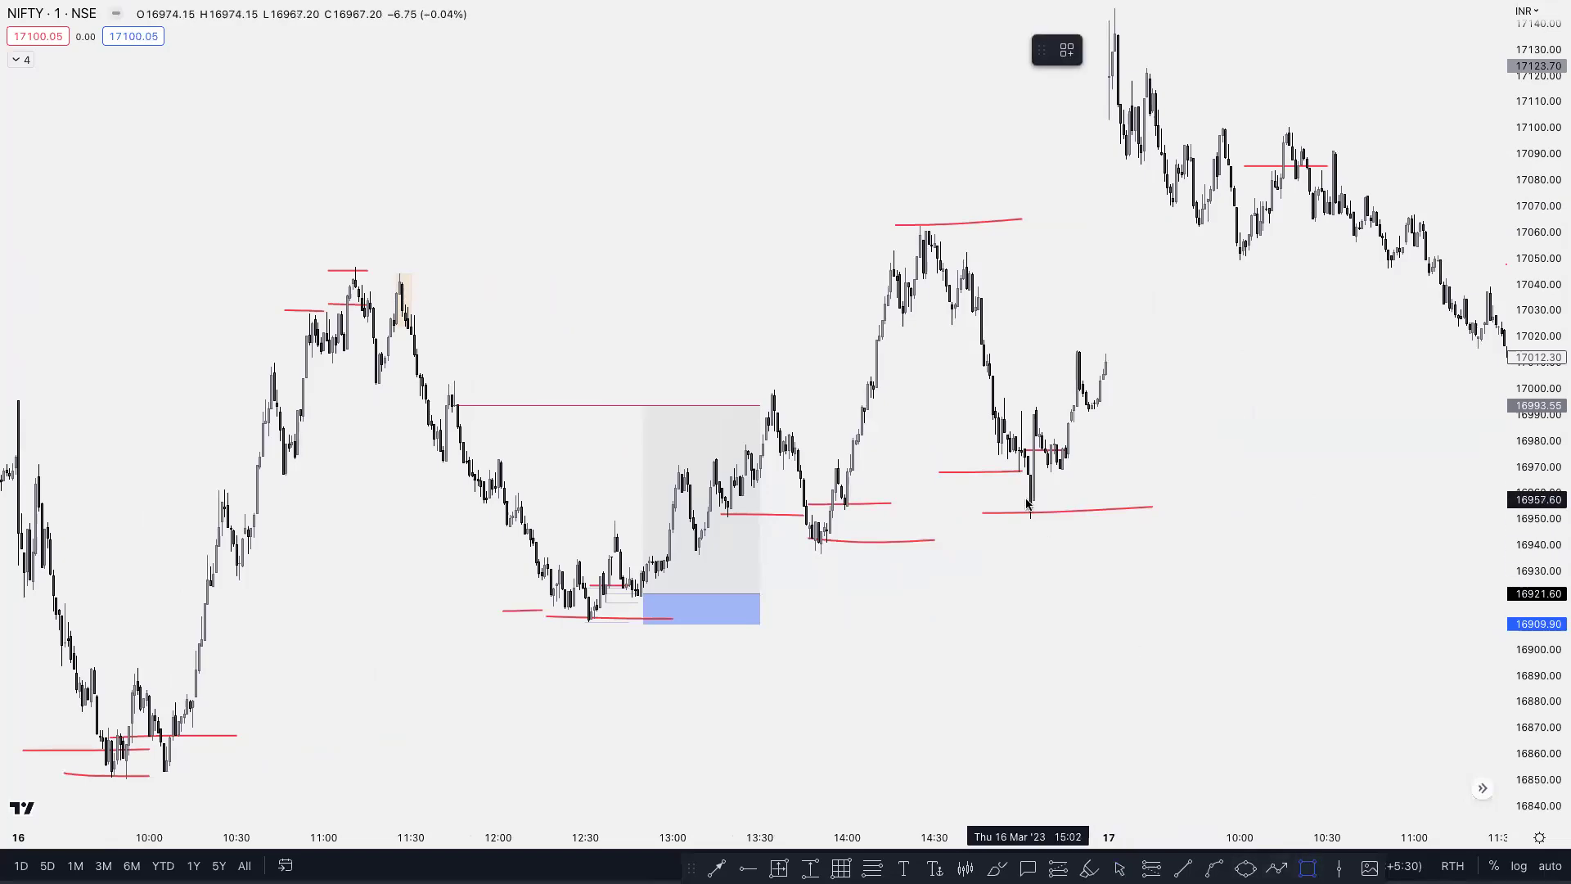
{"action": "left_click_drag", "start_coordinate": [1030, 473], "coordinate": [1069, 512]}
{"action": "left_click", "coordinate": [1186, 481]}
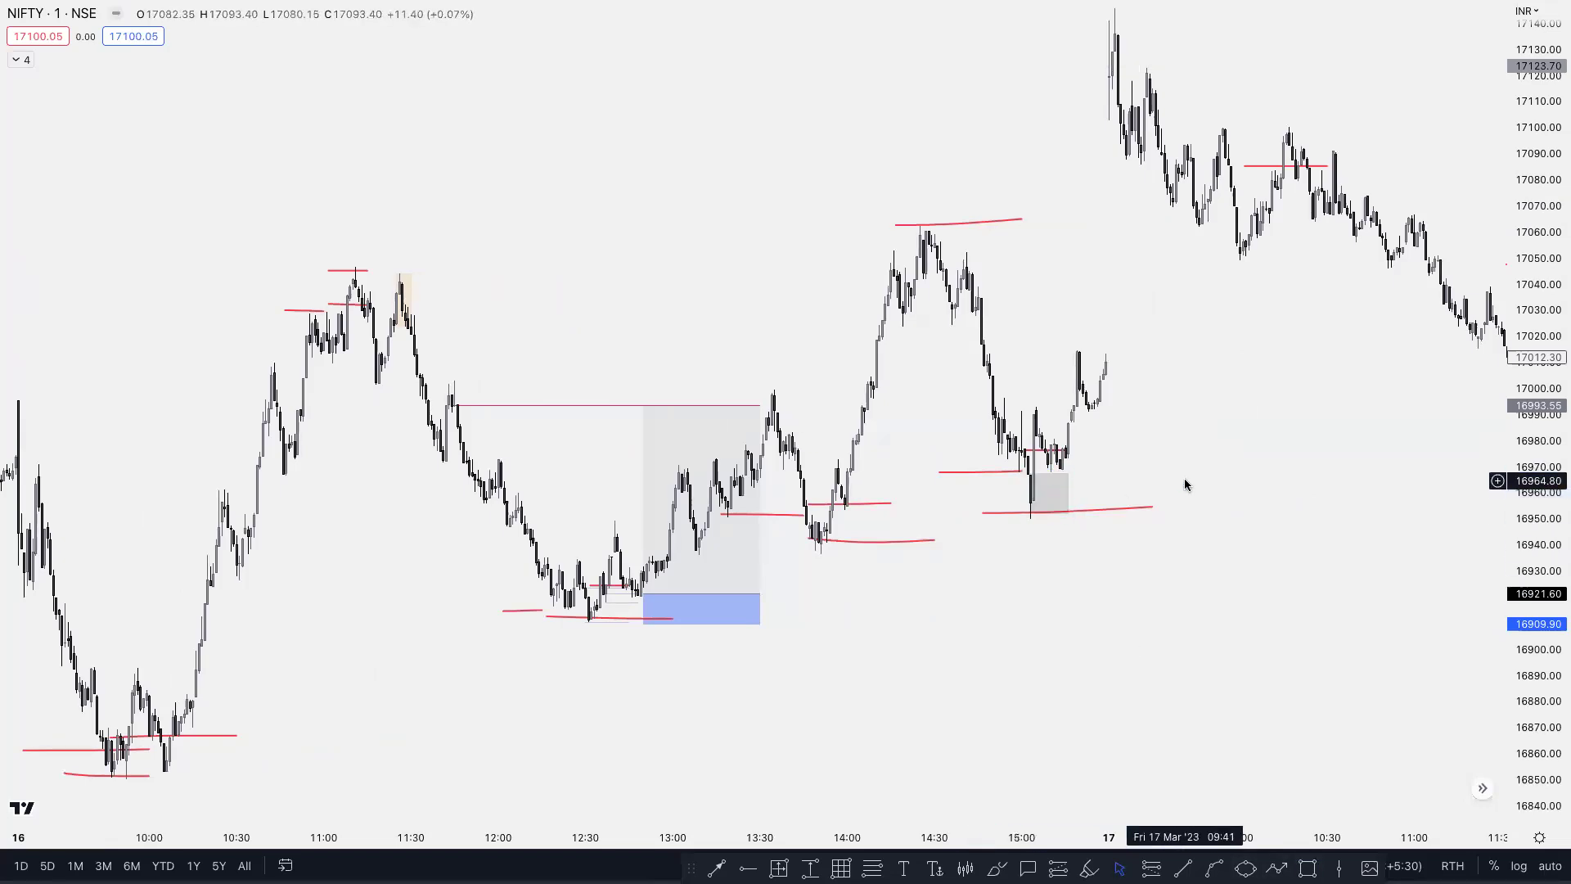
Draw a grey rectangle at the 16 March session low, from 09:52 to about 10:06 and spanning about 16850 to 16858
{"action": "left_click_drag", "start_coordinate": [1049, 603], "coordinate": [1196, 540]}
{"action": "left_click_drag", "start_coordinate": [1072, 626], "coordinate": [1259, 581]}
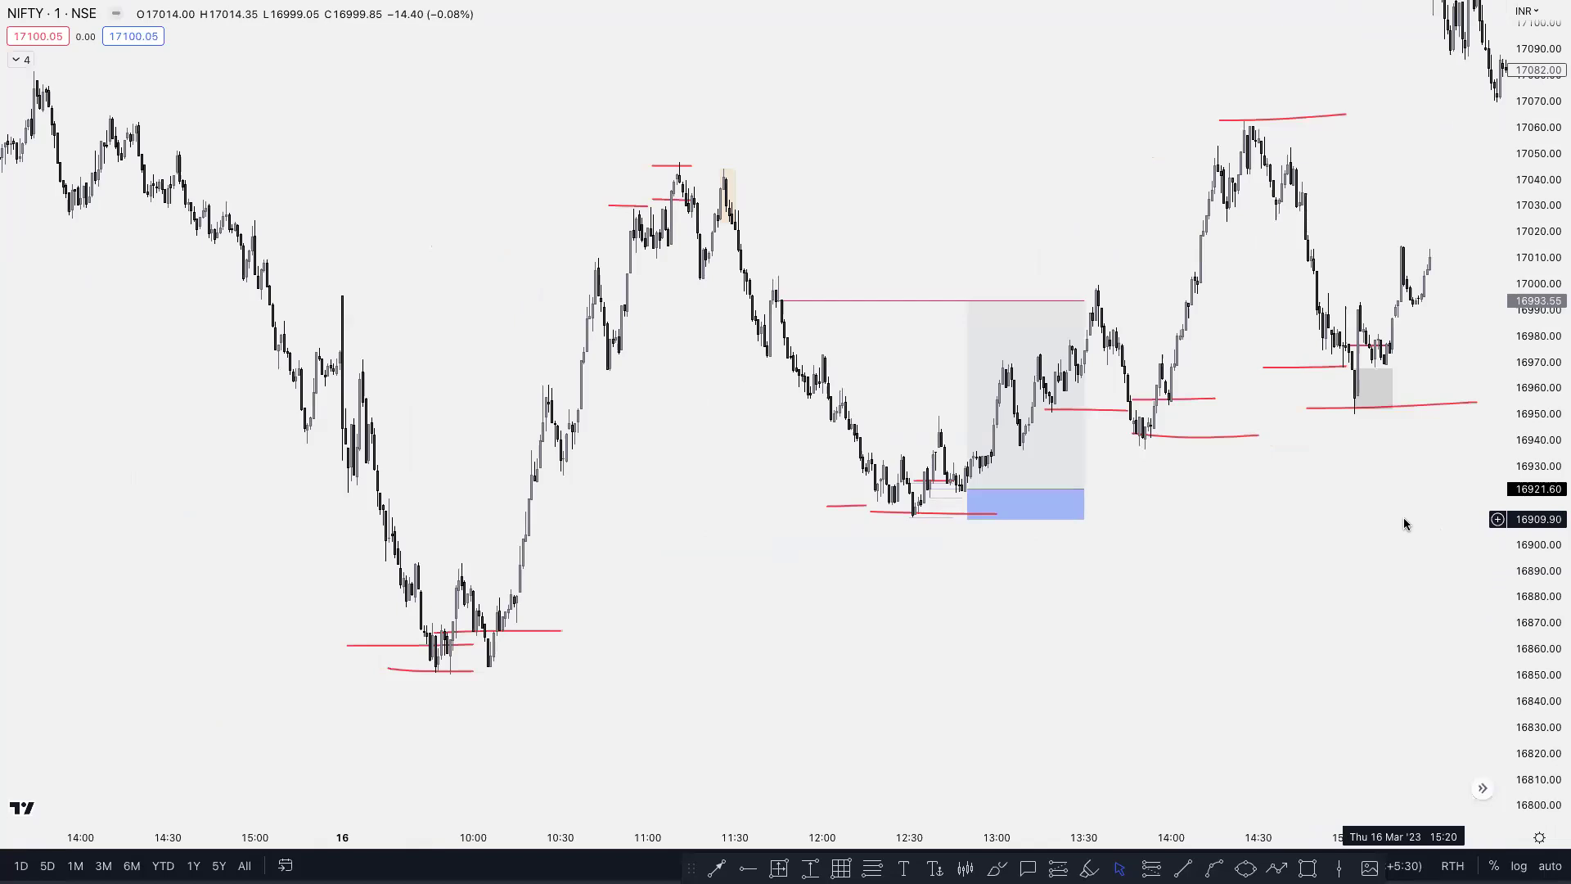
{"action": "scroll", "coordinate": [1403, 517], "scroll_direction": "right", "scroll_amount": 3}
{"action": "left_click_drag", "start_coordinate": [1529, 609], "coordinate": [1529, 458]}
{"action": "left_click_drag", "start_coordinate": [1200, 550], "coordinate": [1347, 534]}
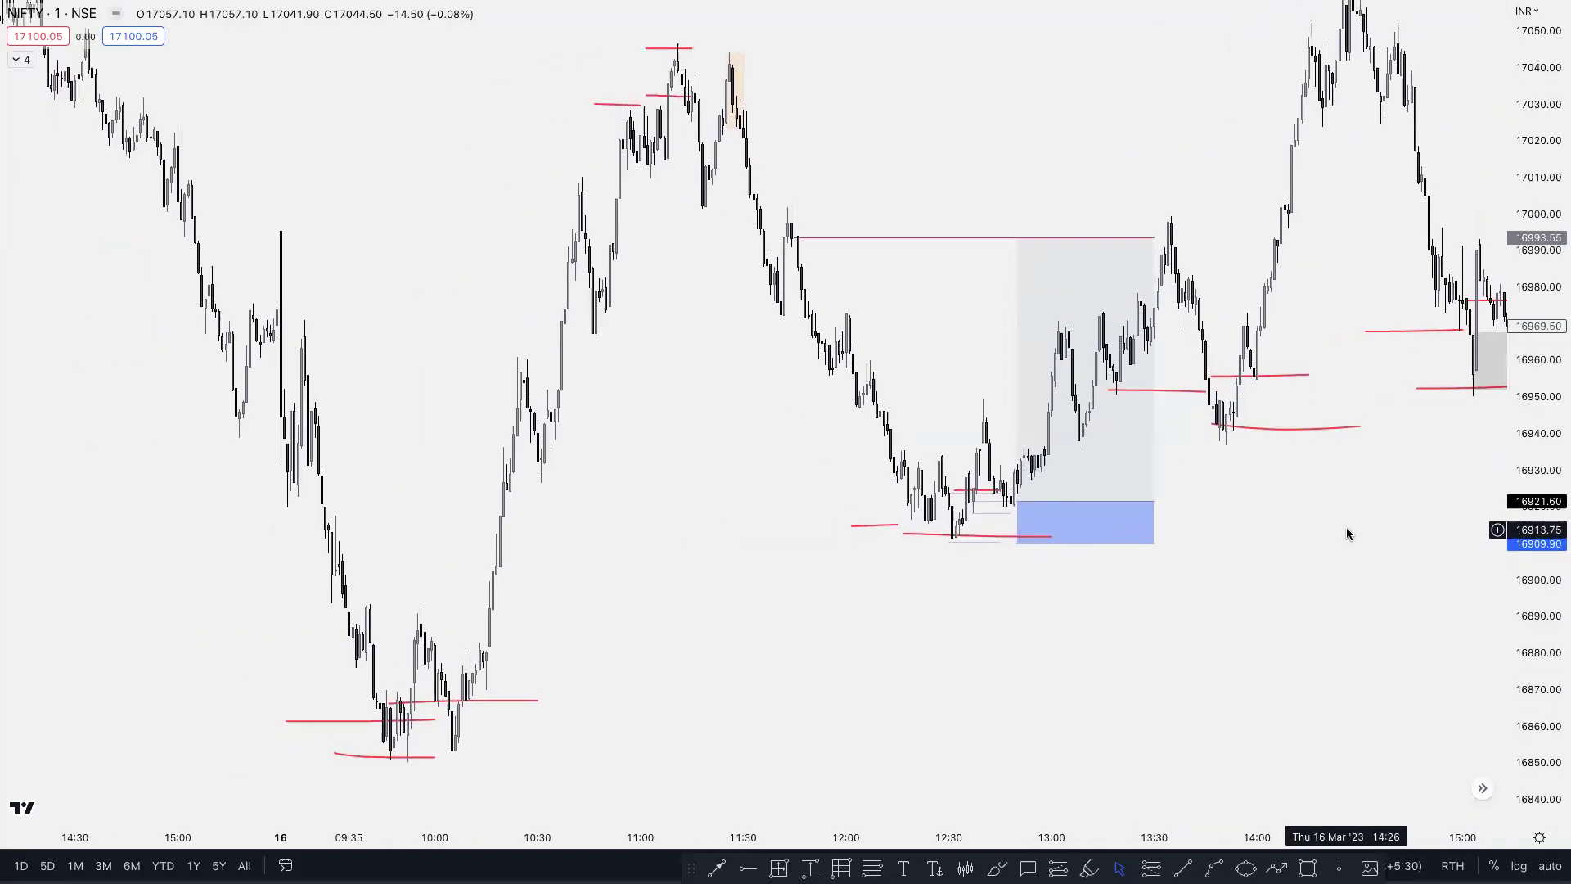
{"action": "scroll", "coordinate": [1132, 669], "scroll_direction": "left", "scroll_amount": 3}
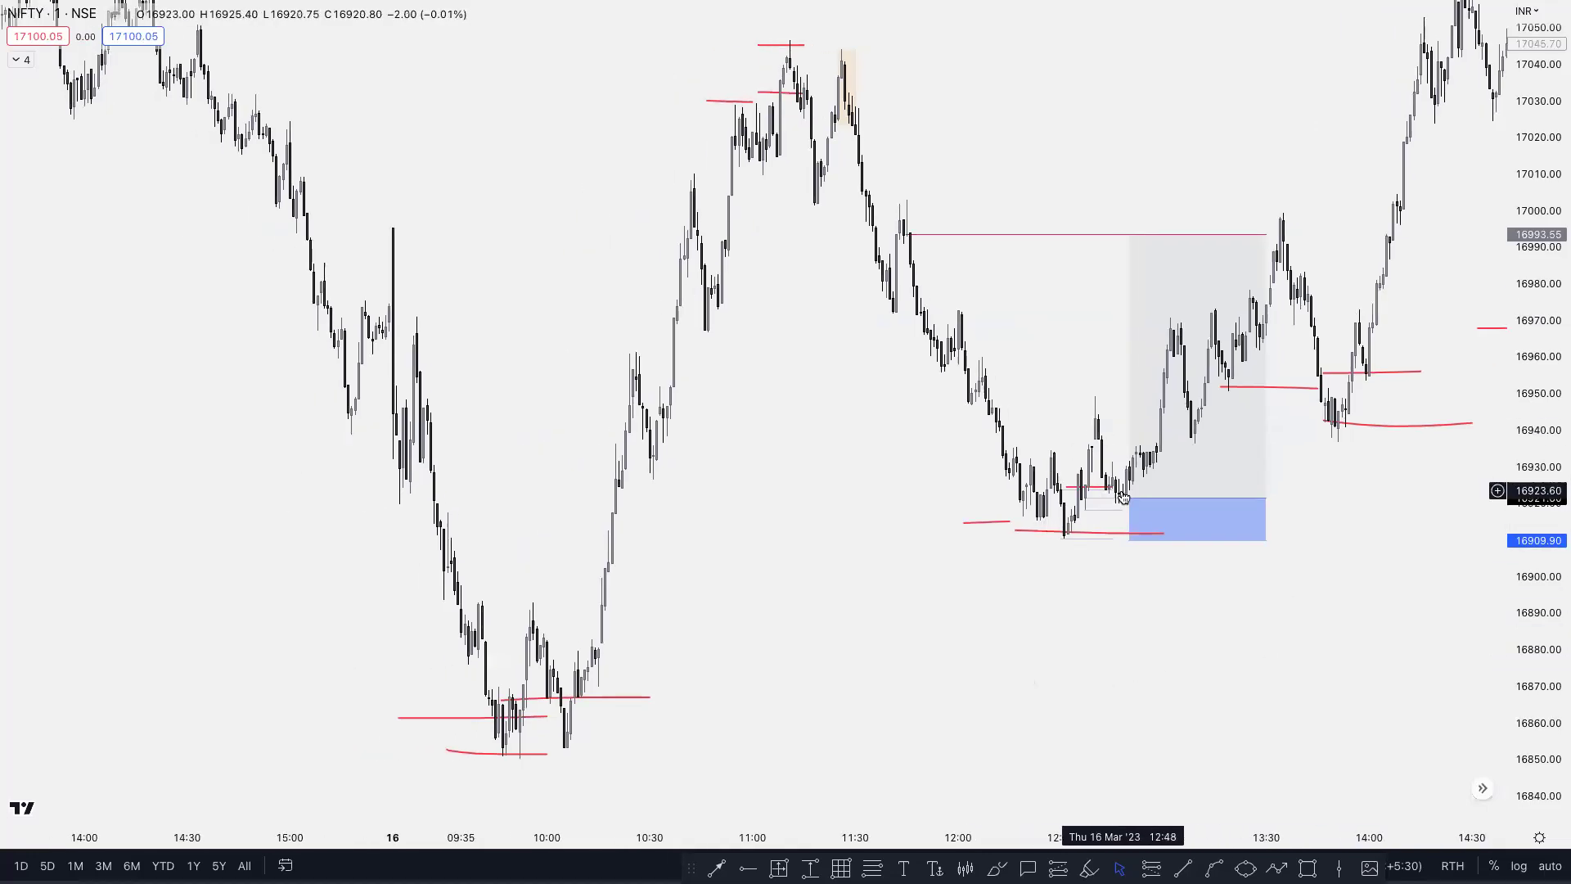
{"action": "left_click_drag", "start_coordinate": [1026, 566], "coordinate": [1065, 560]}
{"action": "scroll", "coordinate": [1066, 560], "scroll_direction": "left", "scroll_amount": 10}
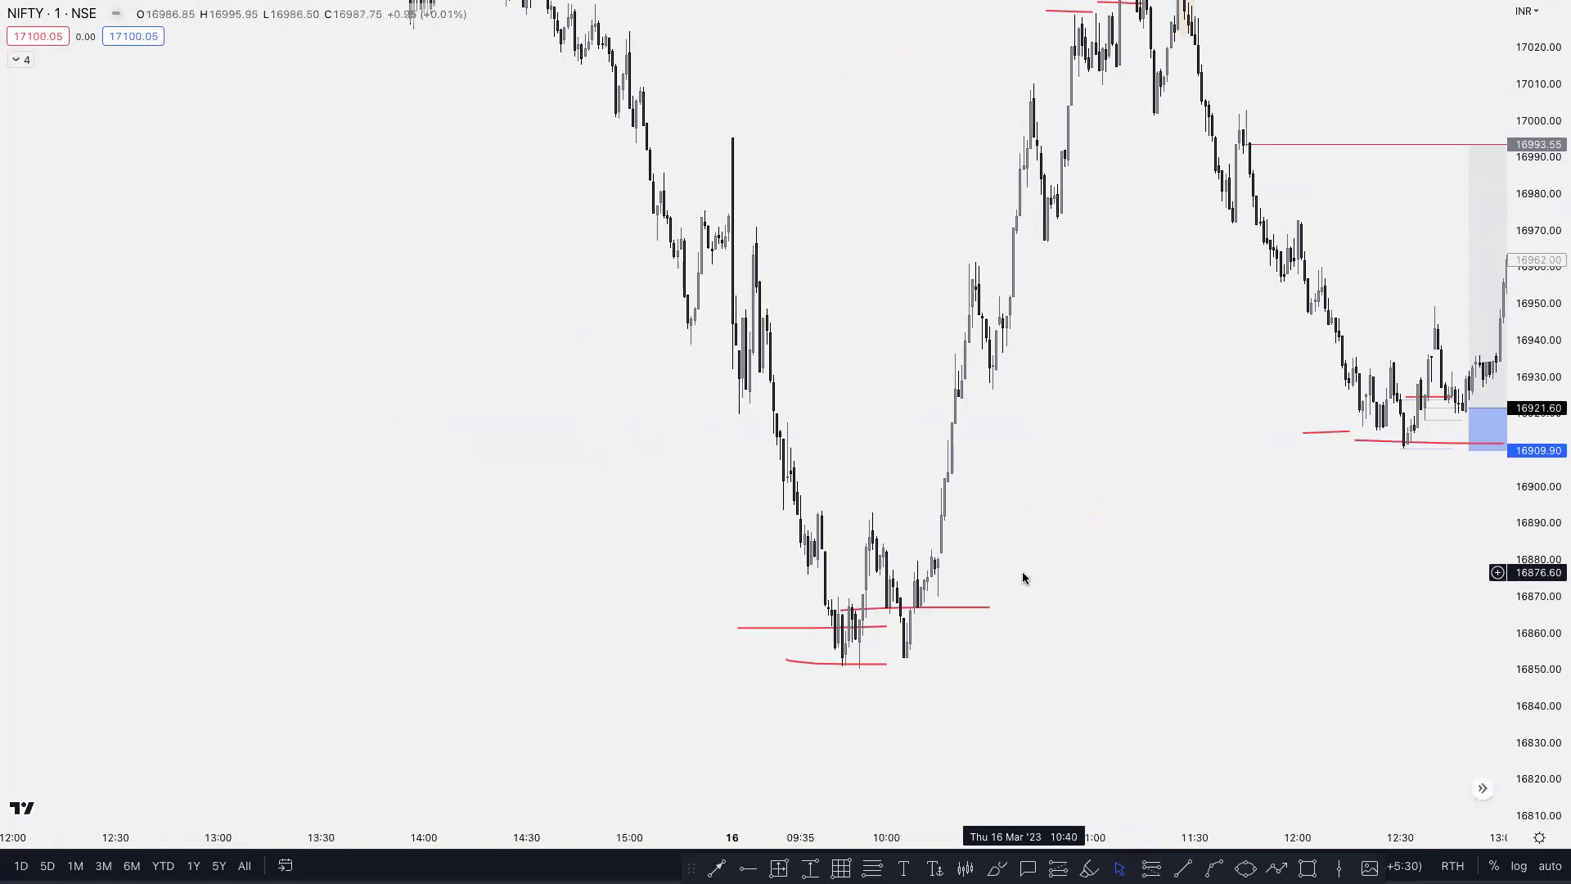
{"action": "scroll", "coordinate": [1015, 631], "scroll_direction": "up", "scroll_amount": 2}
{"action": "key", "text": "alt+shift+r"}
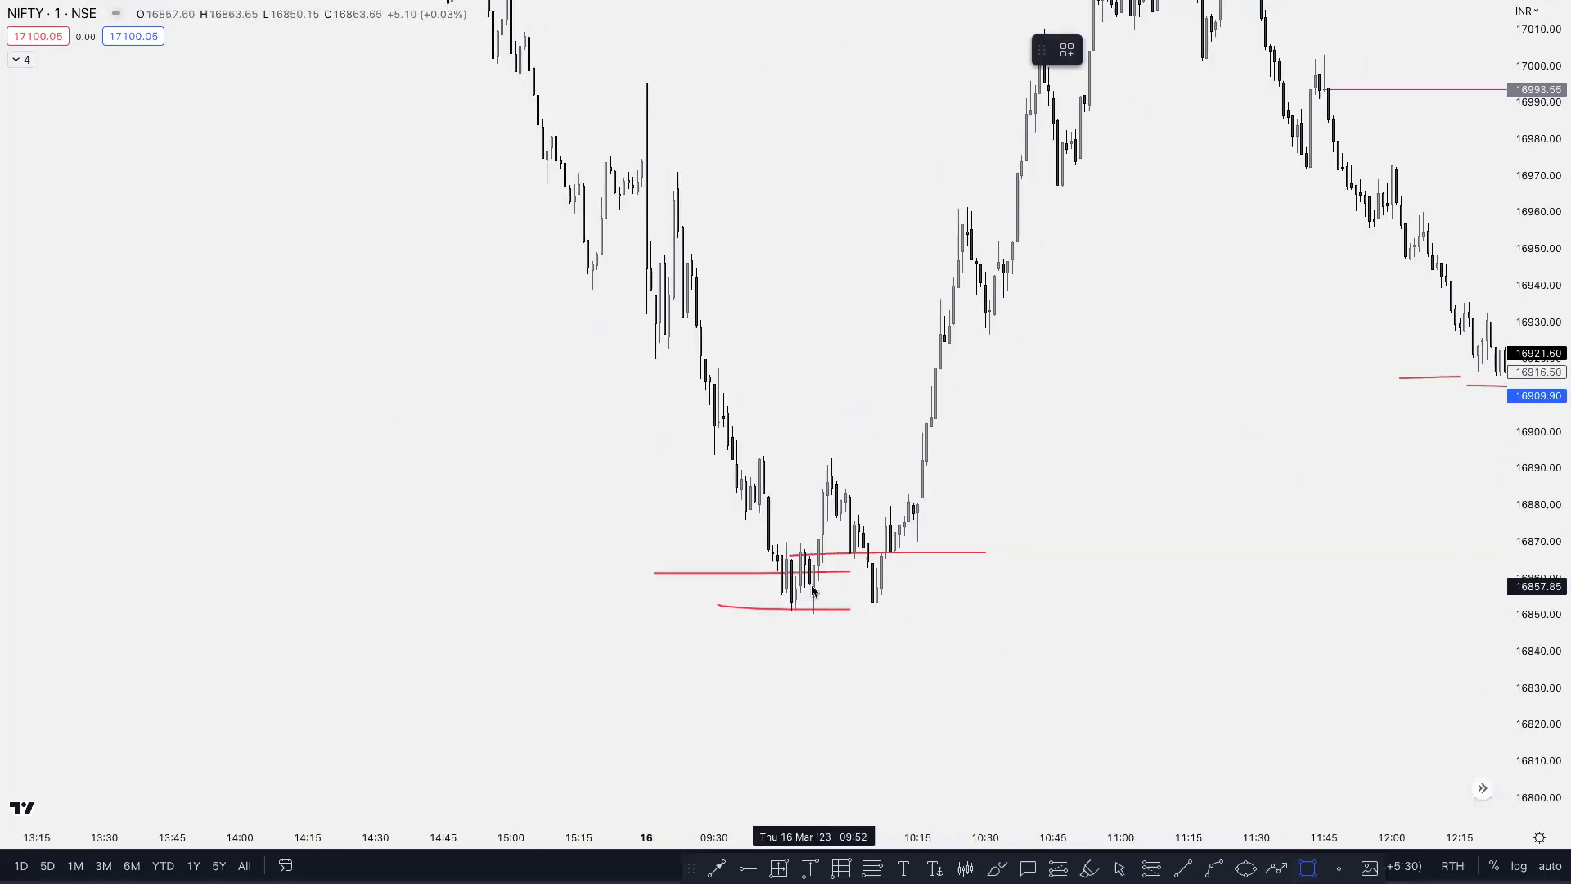
{"action": "left_click_drag", "start_coordinate": [814, 586], "coordinate": [876, 616]}
{"action": "left_click", "coordinate": [1043, 560]}
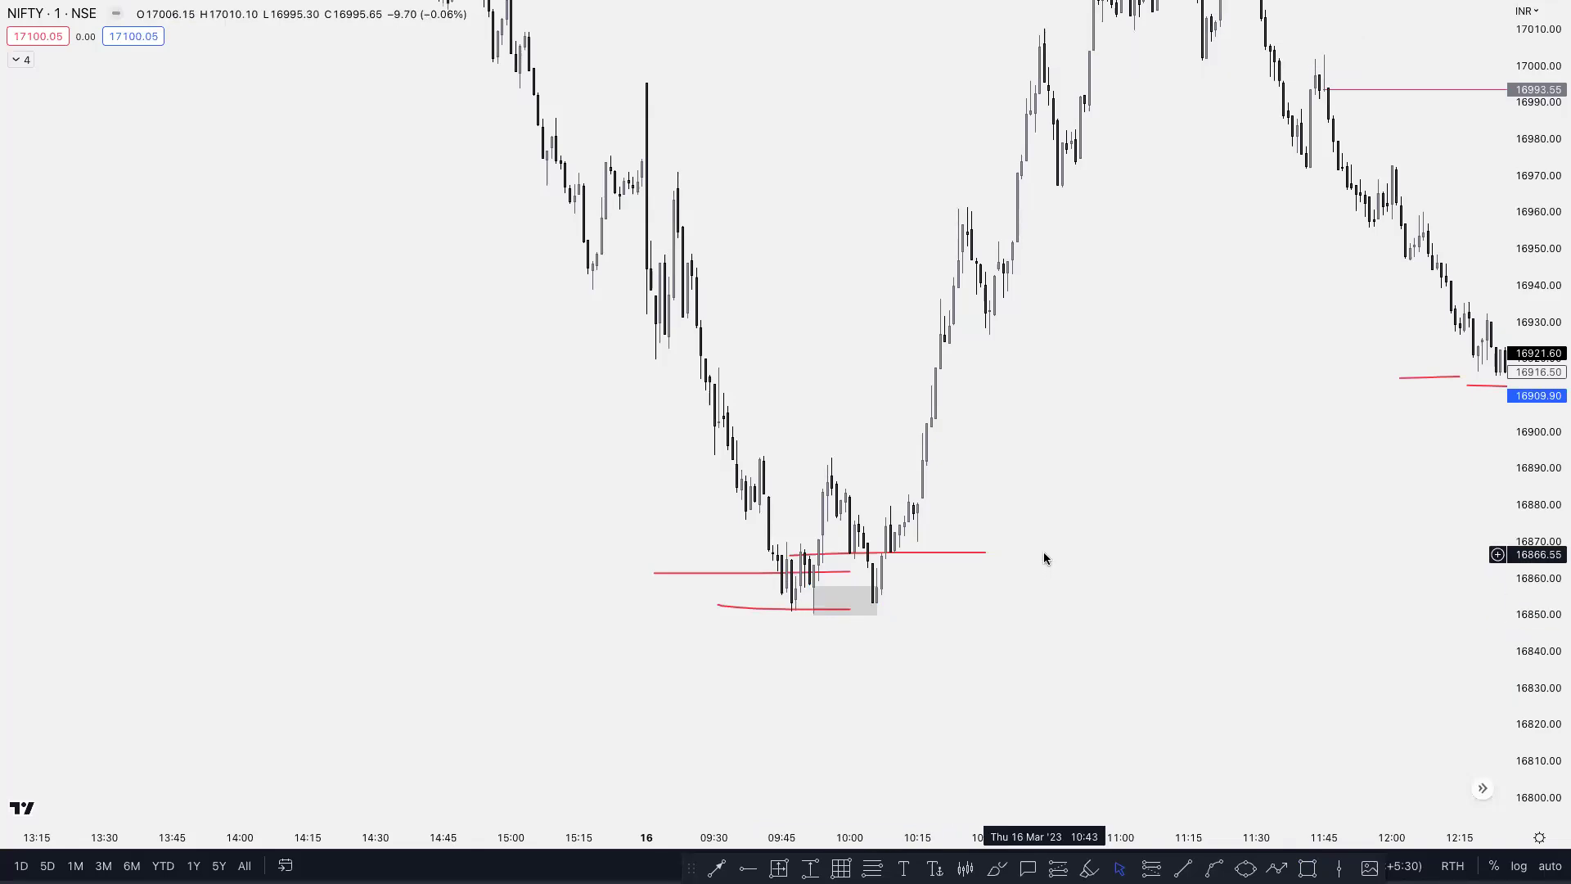
Draw two grey rectangles left of the orange zone at the 16 March morning high, spanning about 17041 to 17046 and 17029 to 17036
{"action": "left_click_drag", "start_coordinate": [1067, 509], "coordinate": [737, 594]}
{"action": "scroll", "coordinate": [951, 531], "scroll_direction": "down", "scroll_amount": 1}
{"action": "left_click_drag", "start_coordinate": [869, 391], "coordinate": [955, 565]}
{"action": "left_click_drag", "start_coordinate": [1085, 291], "coordinate": [1307, 415]}
{"action": "scroll", "coordinate": [1366, 351], "scroll_direction": "up", "scroll_amount": 5}
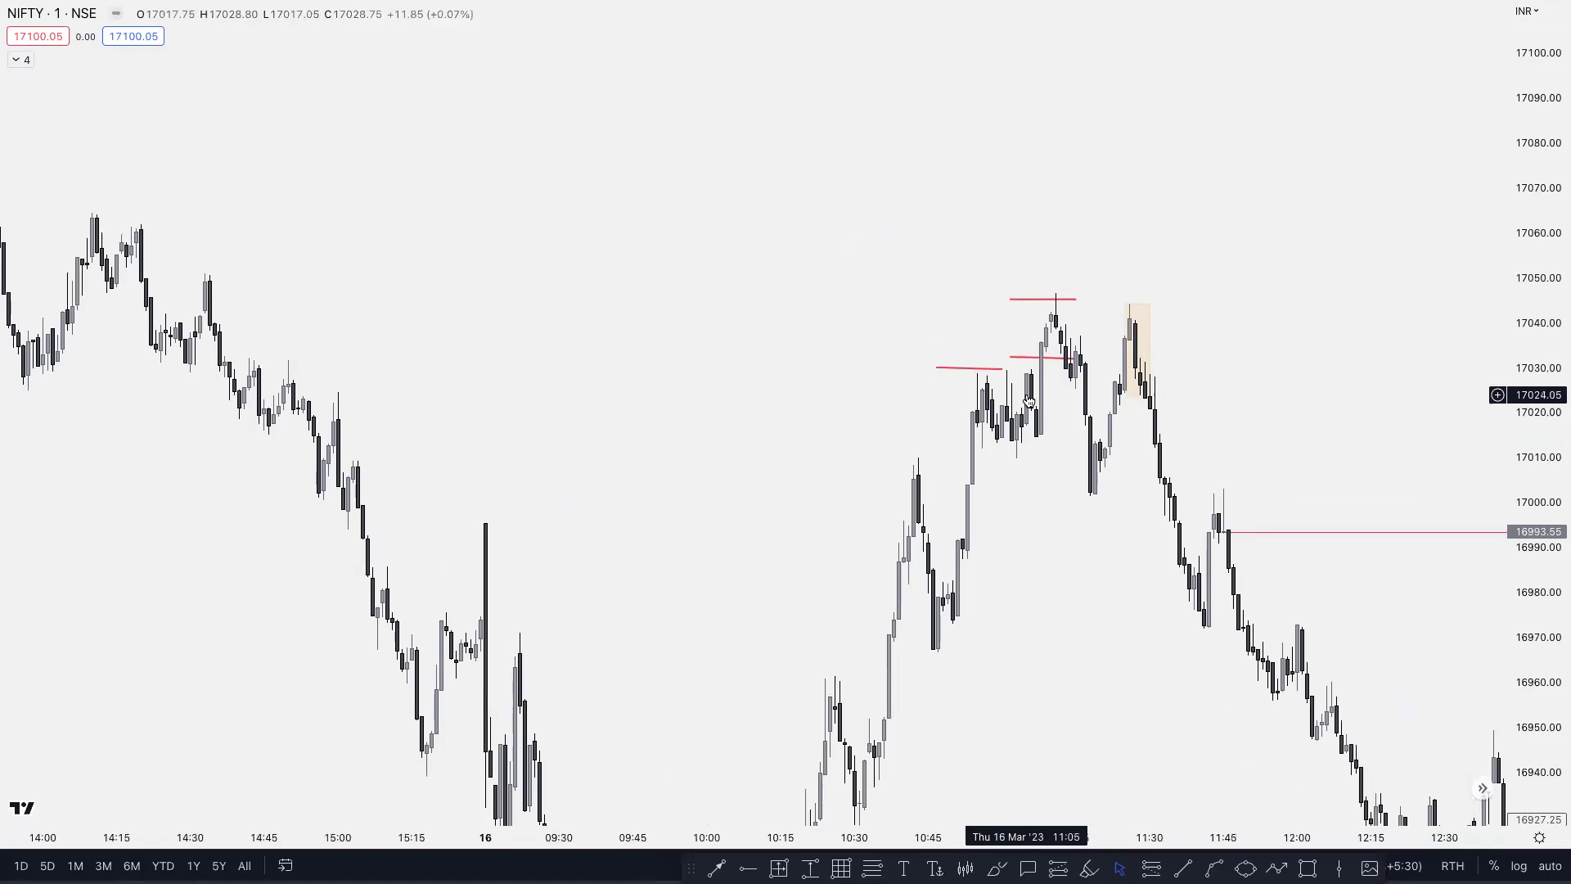
{"action": "left_click", "coordinate": [1306, 866]}
{"action": "left_click_drag", "start_coordinate": [1056, 317], "coordinate": [1125, 294]}
{"action": "left_click_drag", "start_coordinate": [1080, 370], "coordinate": [1121, 340]}
{"action": "left_click", "coordinate": [1165, 305]}
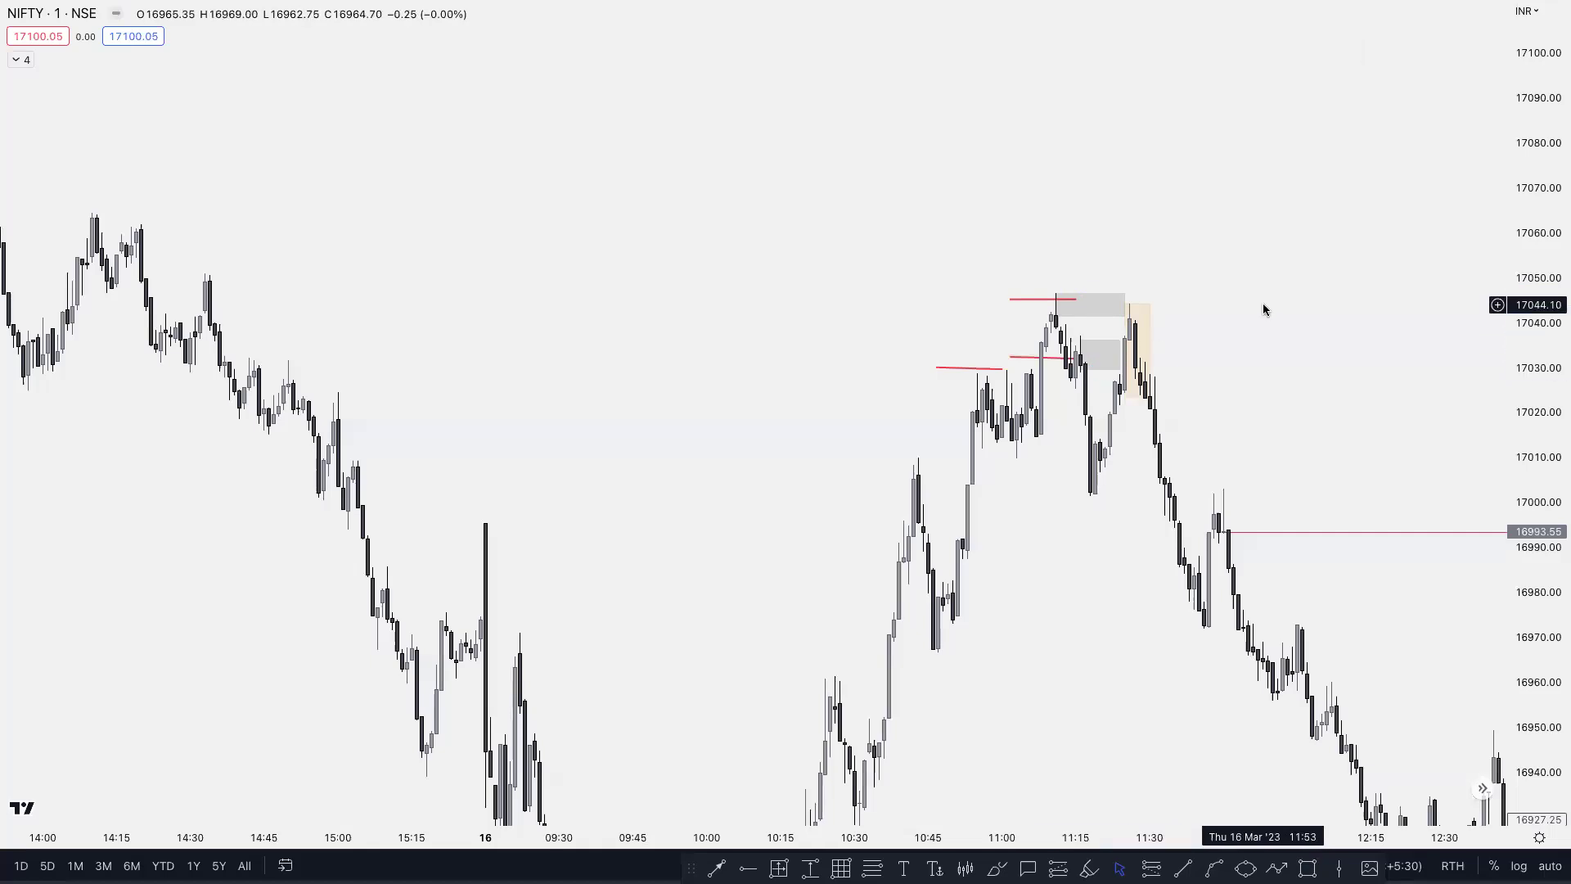
Brush red lines along the upper and lower edges of both grey zones, and two more across the orange zone near 17041 and 17035
{"action": "scroll", "coordinate": [1264, 303], "scroll_direction": "up", "scroll_amount": 2}
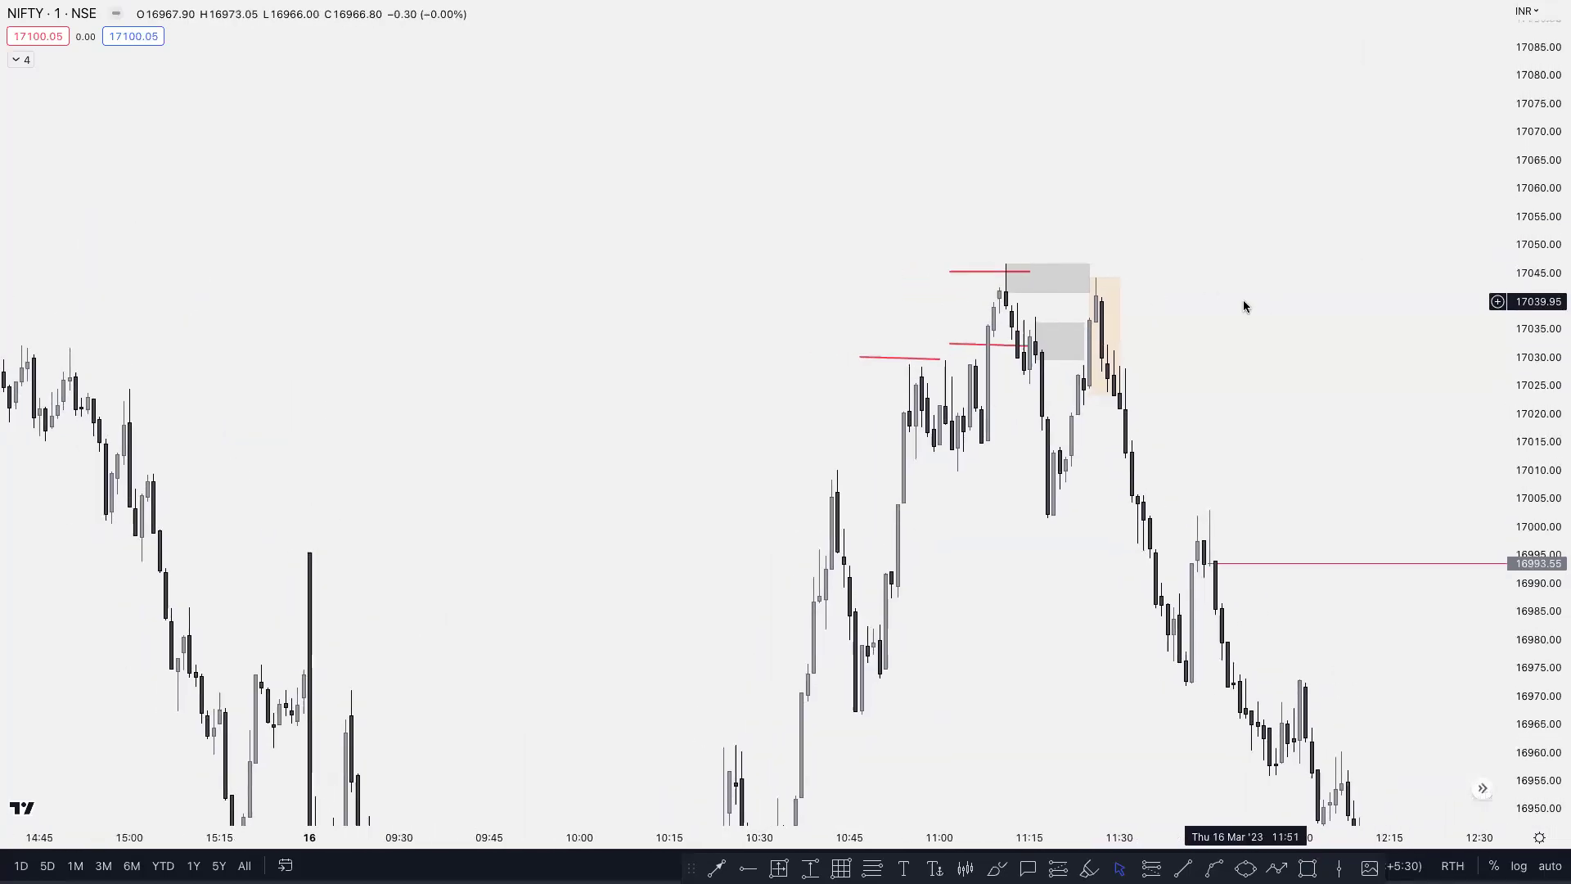
{"action": "scroll", "coordinate": [1241, 304], "scroll_direction": "up", "scroll_amount": 3}
{"action": "left_click", "coordinate": [997, 867]}
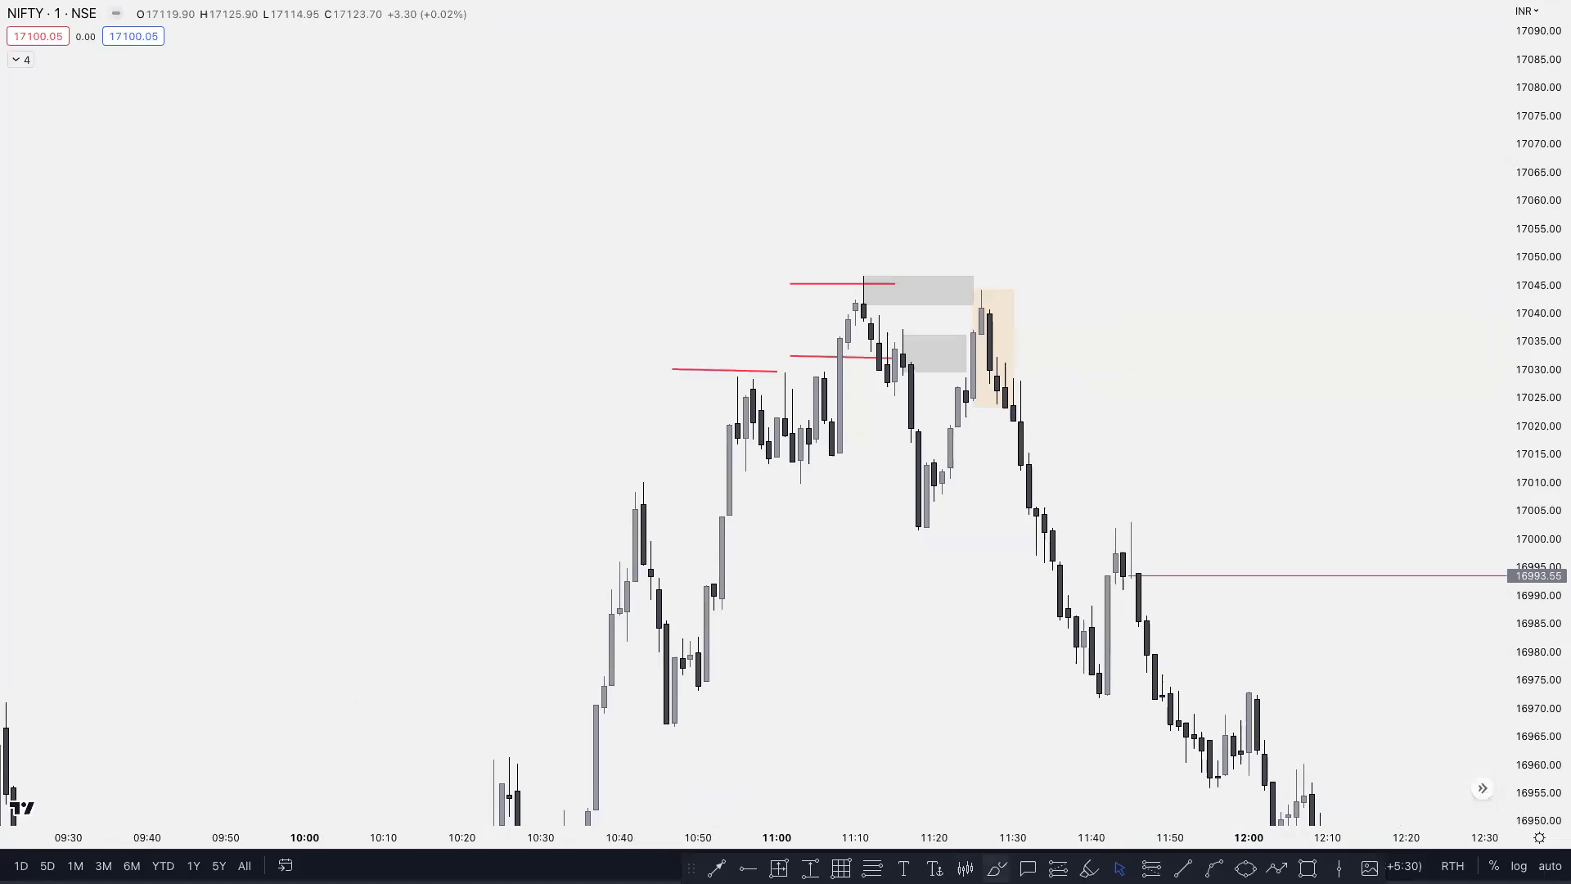
{"action": "left_click_drag", "start_coordinate": [901, 373], "coordinate": [961, 374]}
{"action": "left_click_drag", "start_coordinate": [893, 331], "coordinate": [981, 336]}
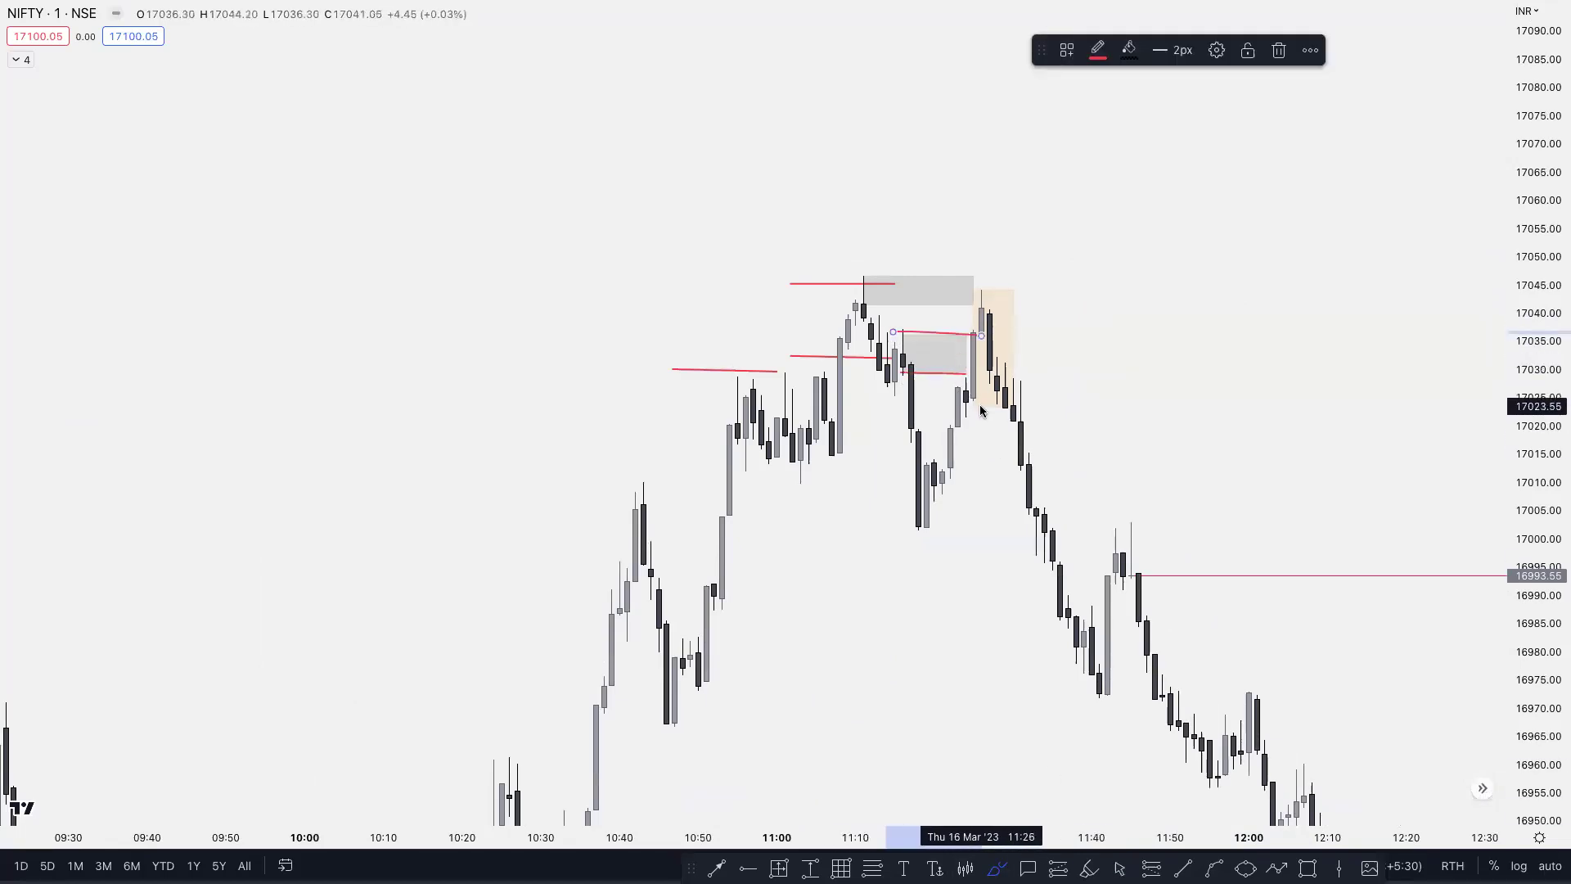
{"action": "left_click_drag", "start_coordinate": [854, 304], "coordinate": [997, 304]}
{"action": "left_click_drag", "start_coordinate": [855, 275], "coordinate": [989, 283]}
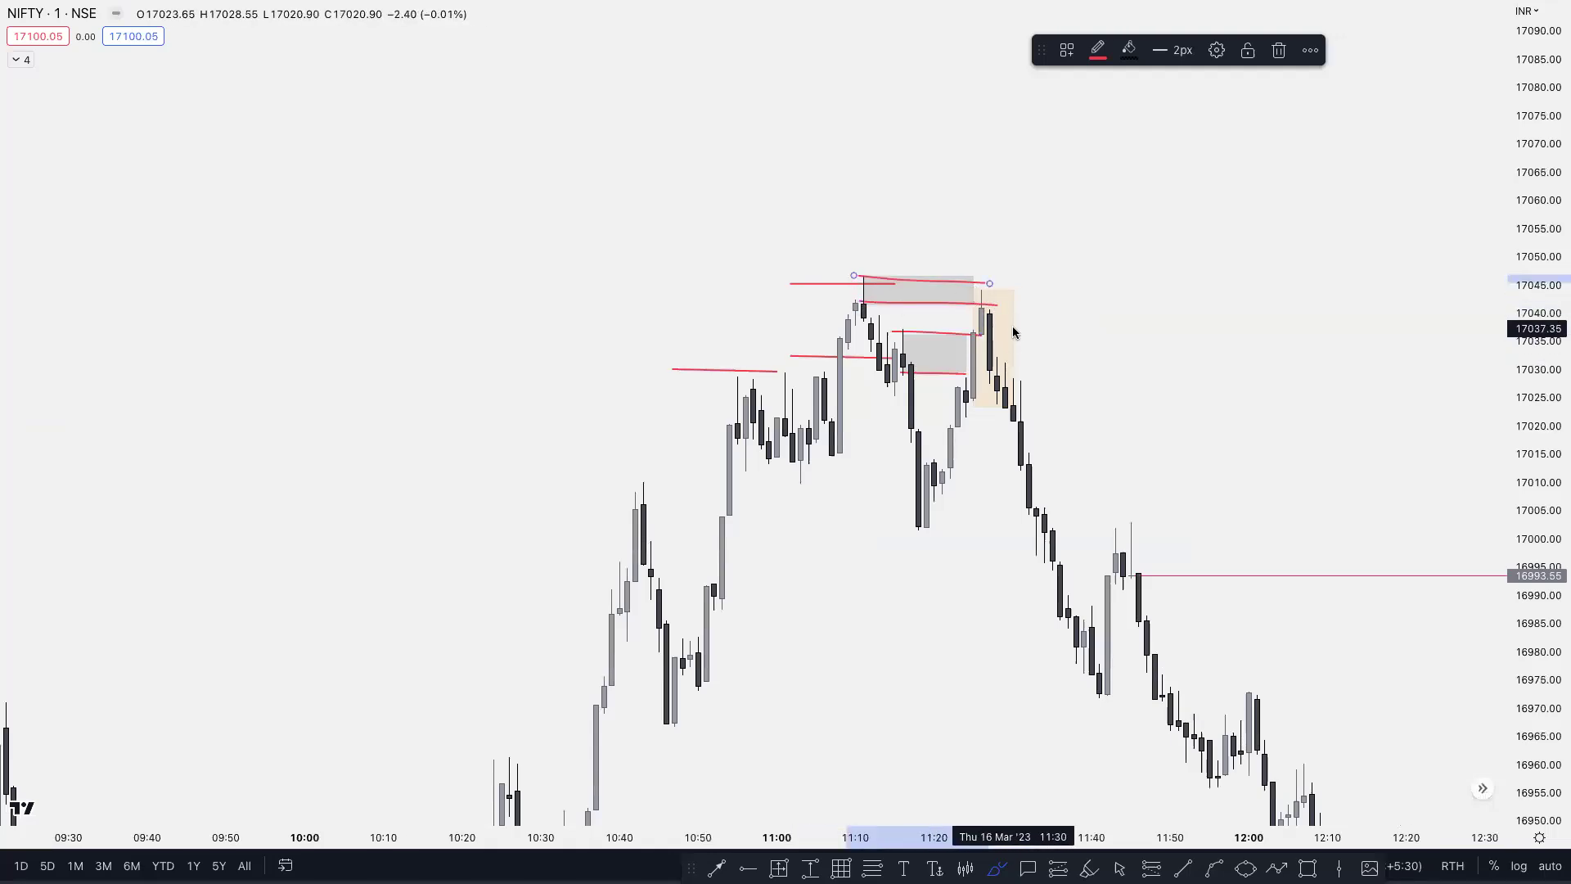
{"action": "mouse_move", "coordinate": [964, 303]}
{"action": "left_mouse_down"}
{"action": "mouse_move", "coordinate": [1020, 304]}
{"action": "mouse_move", "coordinate": [1084, 340]}
{"action": "mouse_move", "coordinate": [1099, 309]}
{"action": "left_mouse_up"}
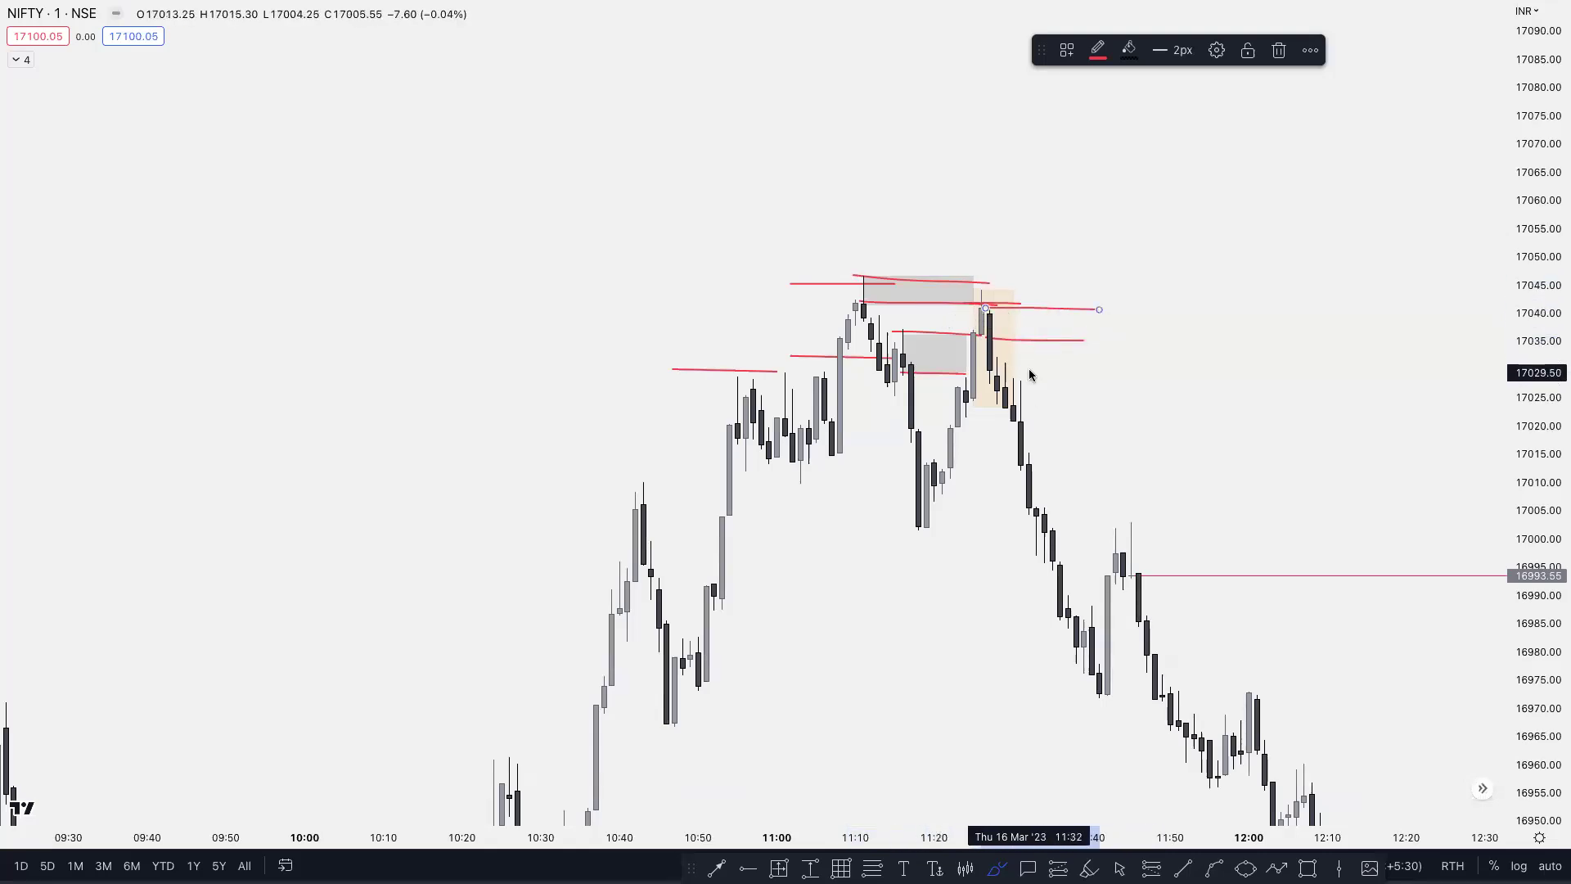
{"action": "mouse_move", "coordinate": [1176, 312]}
{"action": "left_mouse_down"}
{"action": "mouse_move", "coordinate": [852, 168]}
{"action": "mouse_move", "coordinate": [715, 175]}
{"action": "left_mouse_up"}
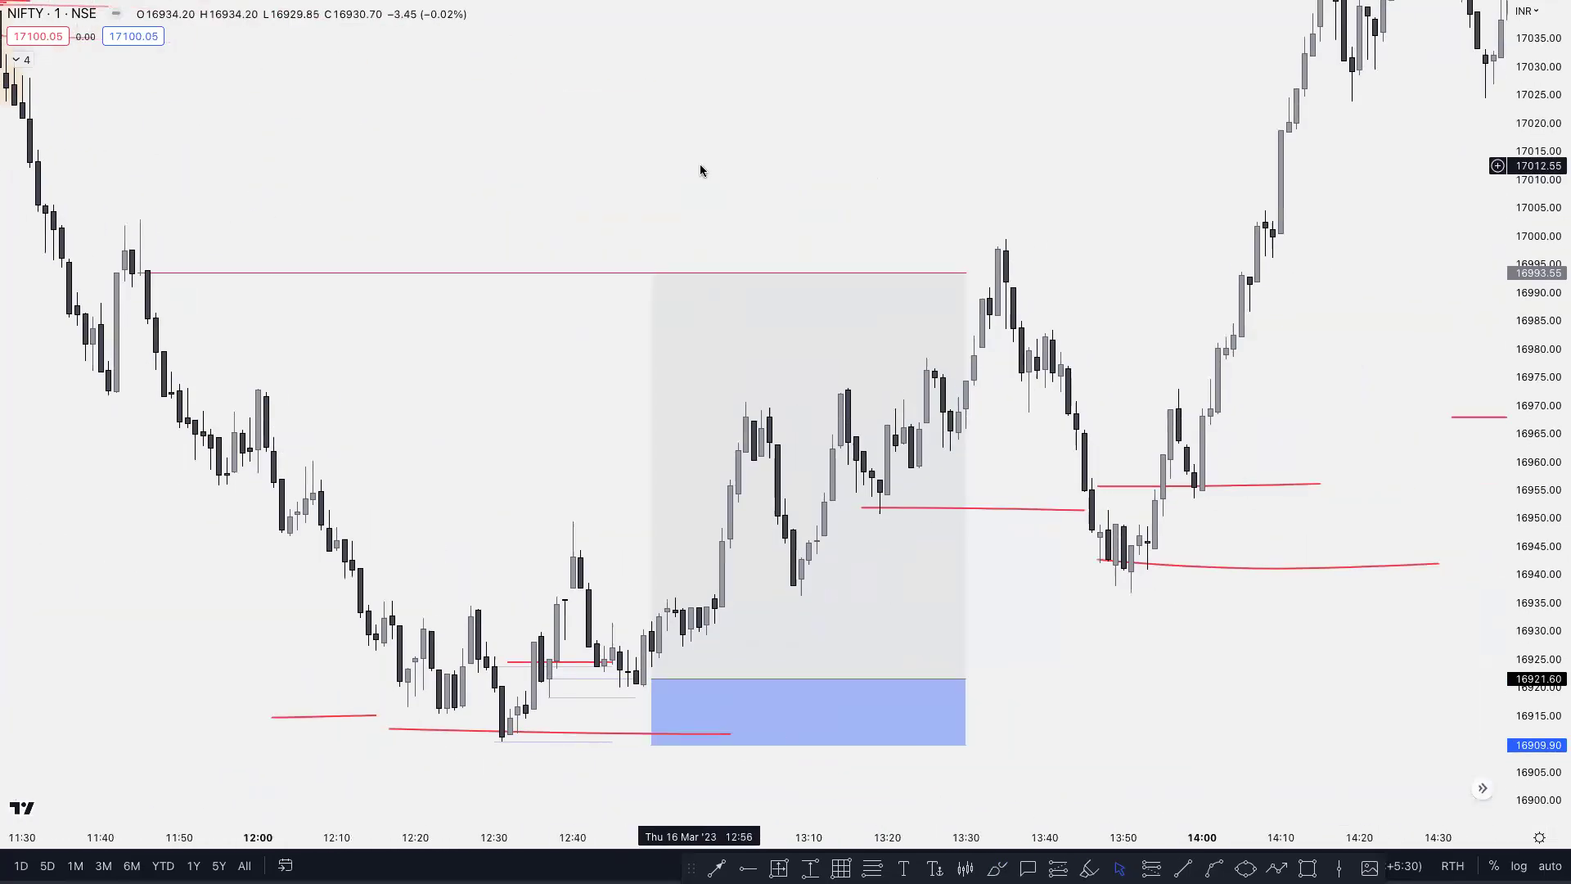
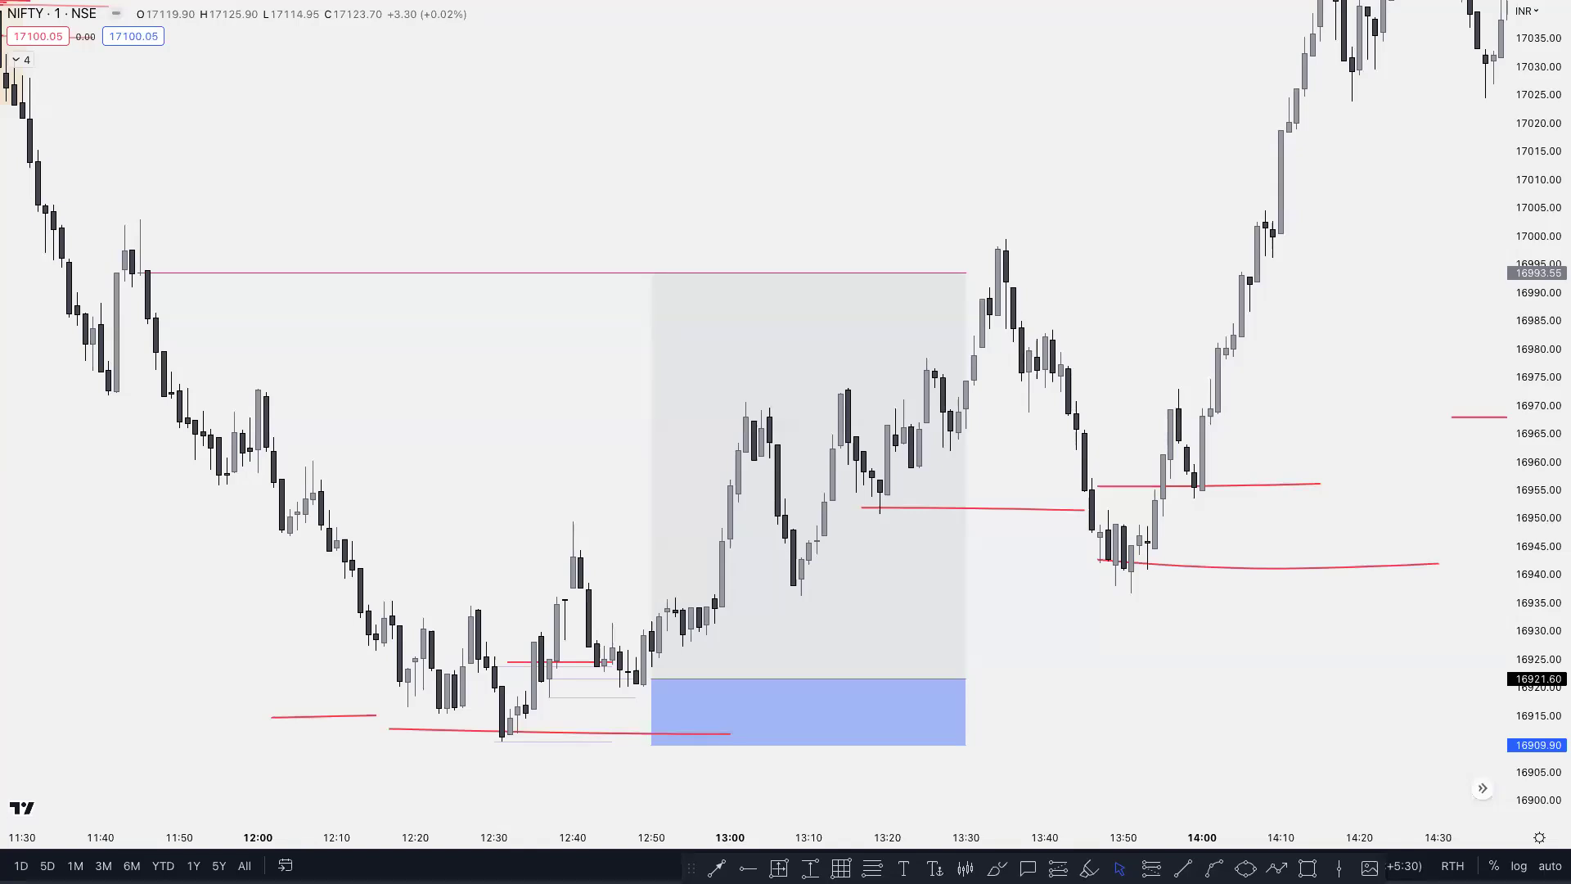
Toggle the visibility of the No gaps candles indicator repeatedly to compare the NIFTY chart with and without it
{"action": "left_click", "coordinate": [24, 61]}
{"action": "left_click", "coordinate": [115, 98]}
{"action": "left_click", "coordinate": [116, 98]}
{"action": "left_click", "coordinate": [116, 98]}
{"action": "left_click", "coordinate": [115, 98]}
{"action": "left_click", "coordinate": [116, 98]}
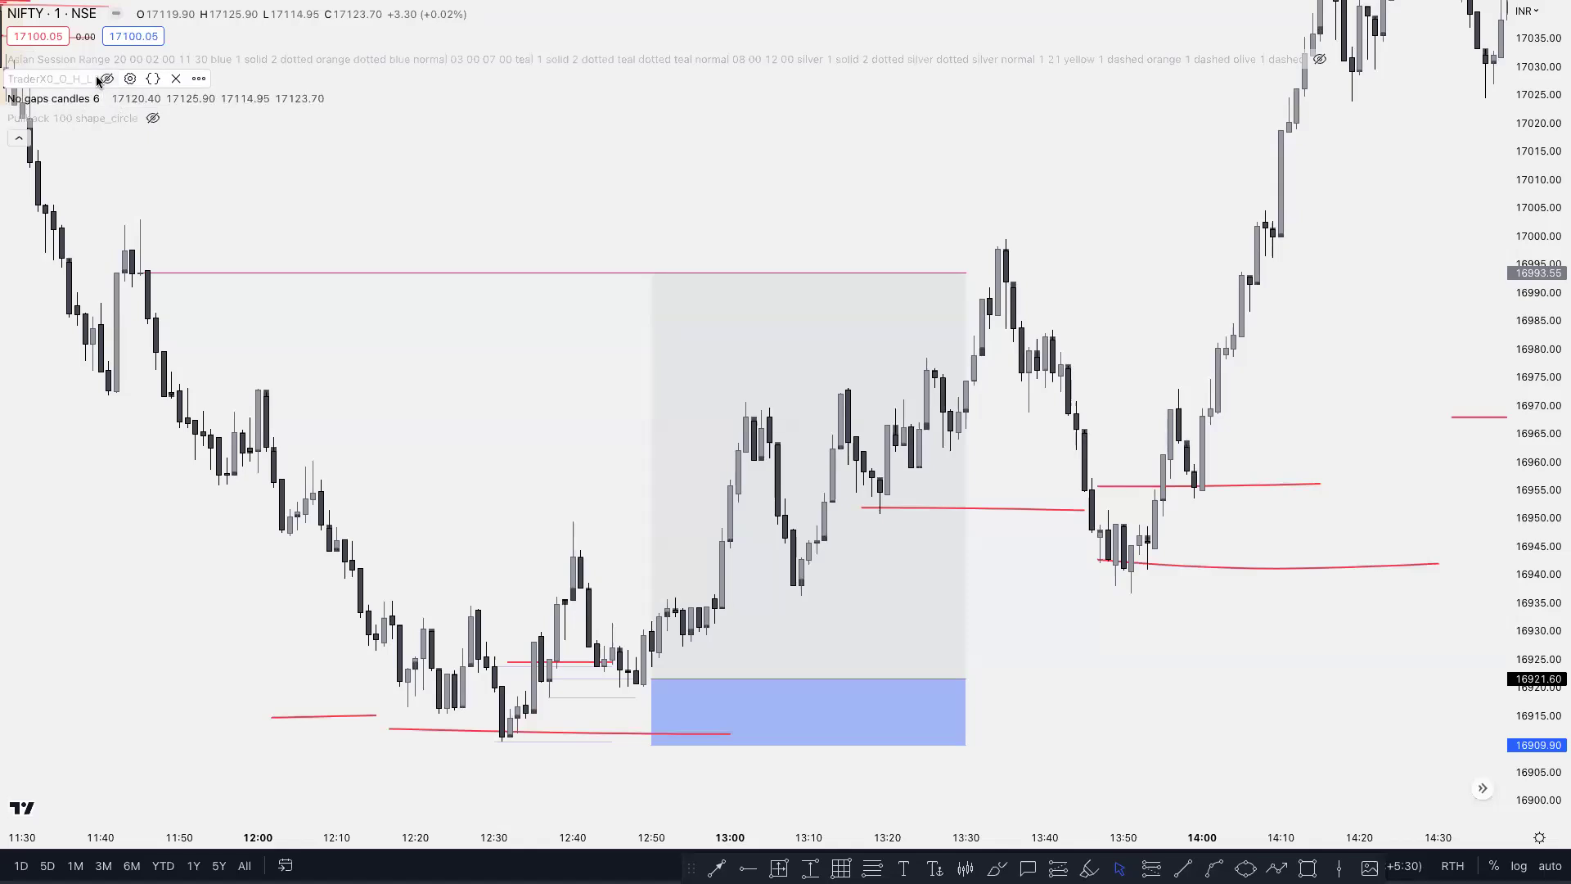
Toggle the visibility of the TraderXO_O_H_L indicator repeatedly, leaving it hidden, and collapse the indicator list
{"action": "left_click", "coordinate": [106, 79]}
{"action": "left_click", "coordinate": [107, 78]}
{"action": "left_click", "coordinate": [107, 79]}
{"action": "left_click", "coordinate": [106, 79]}
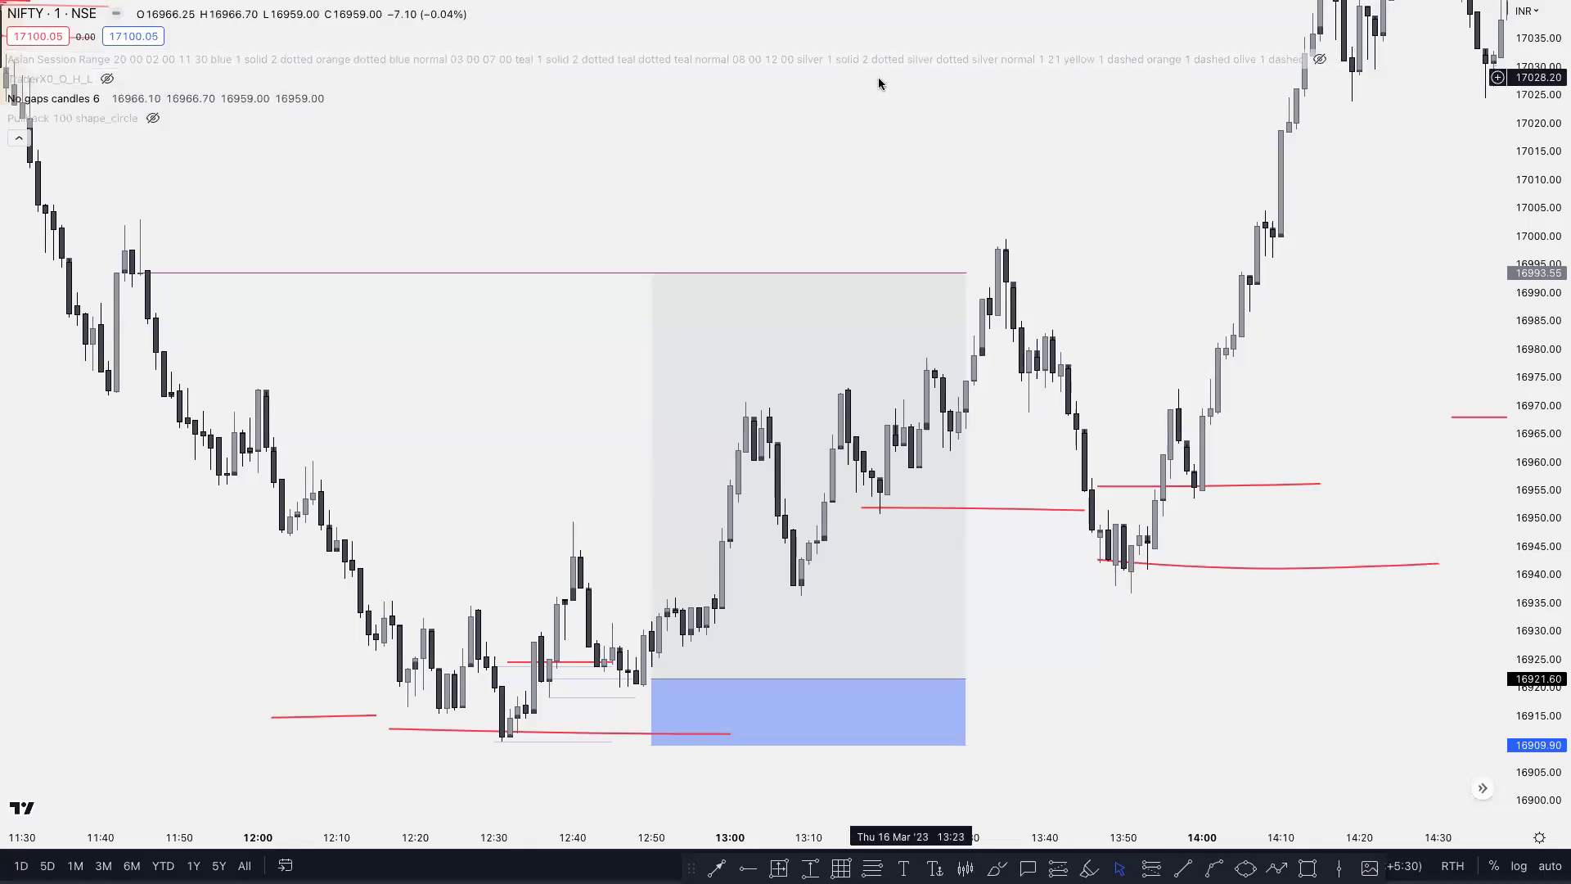
{"action": "left_click", "coordinate": [18, 137]}
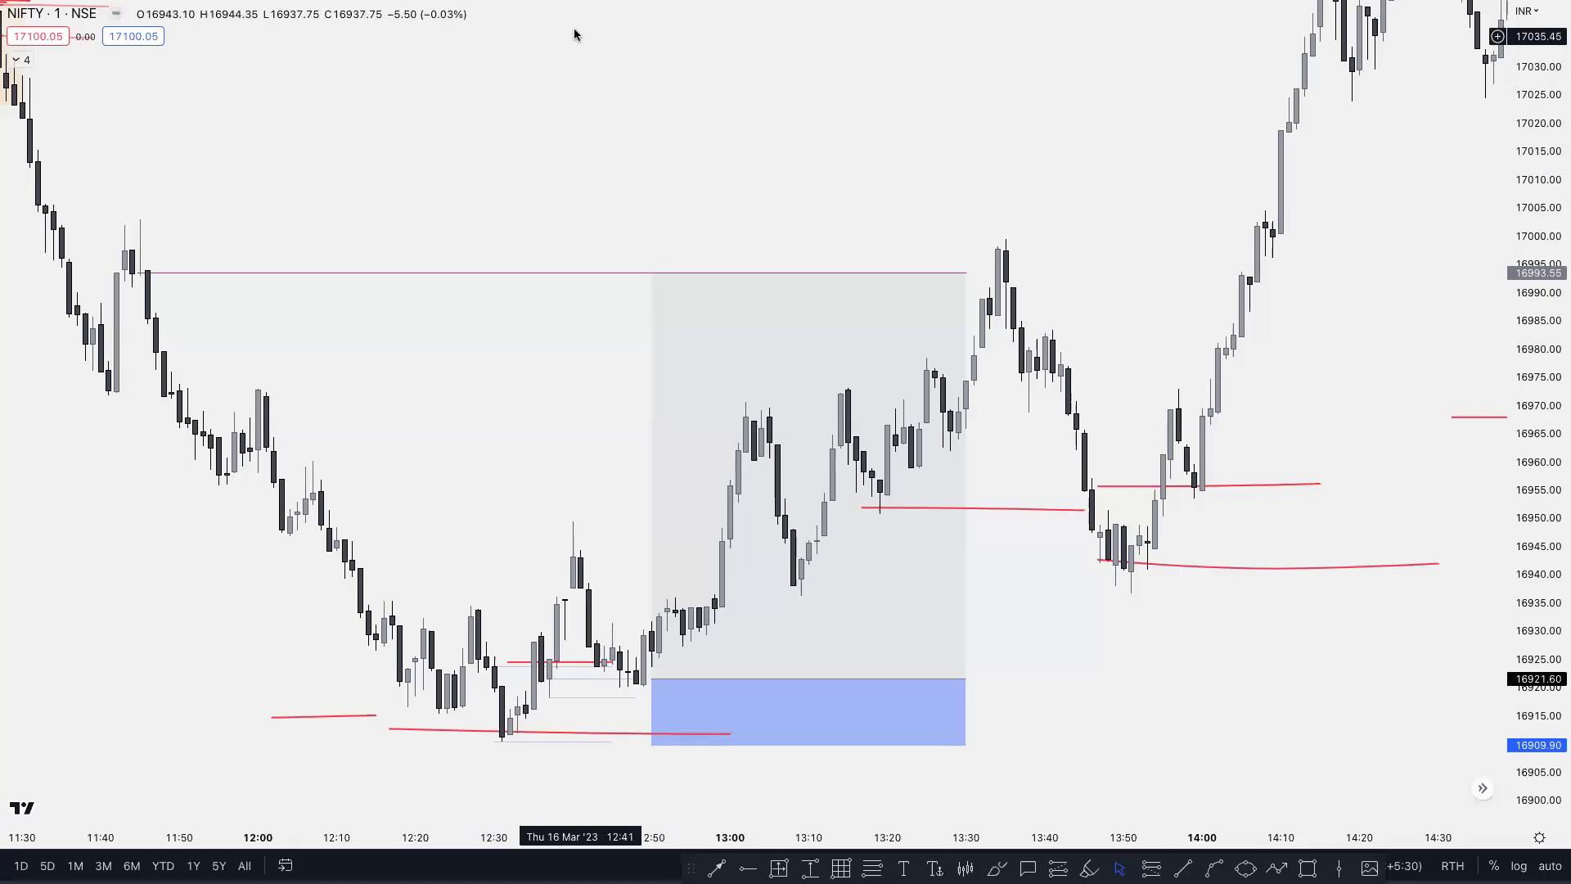
Load the Binance spot BTCUSDT chart and remove all drawings from it
{"action": "type", "text": "BTCUSD"}
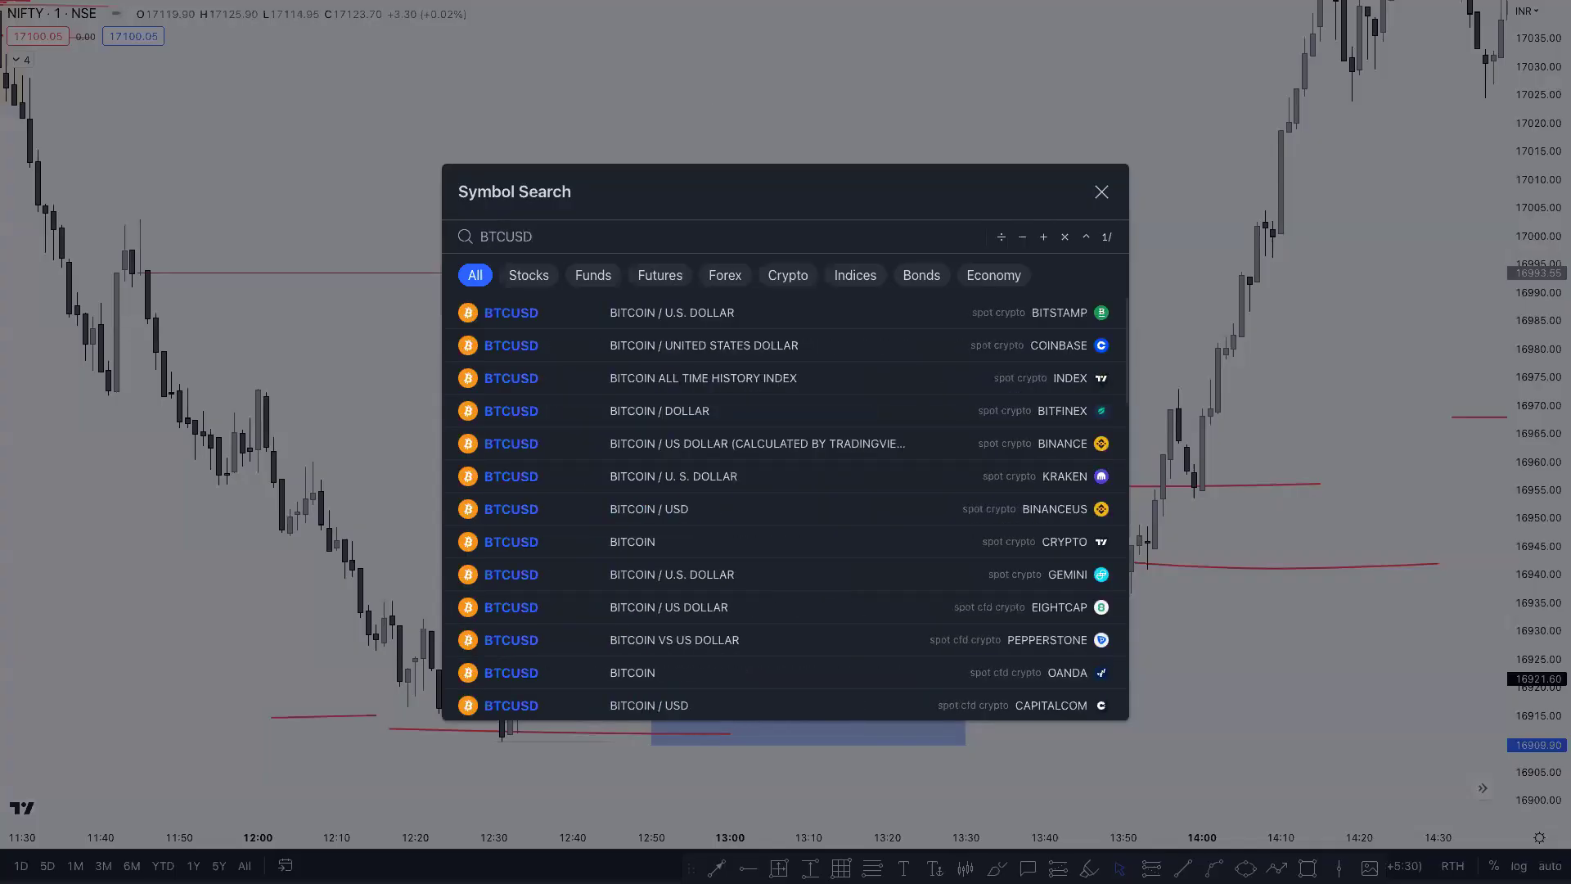
{"action": "type", "text": "T"}
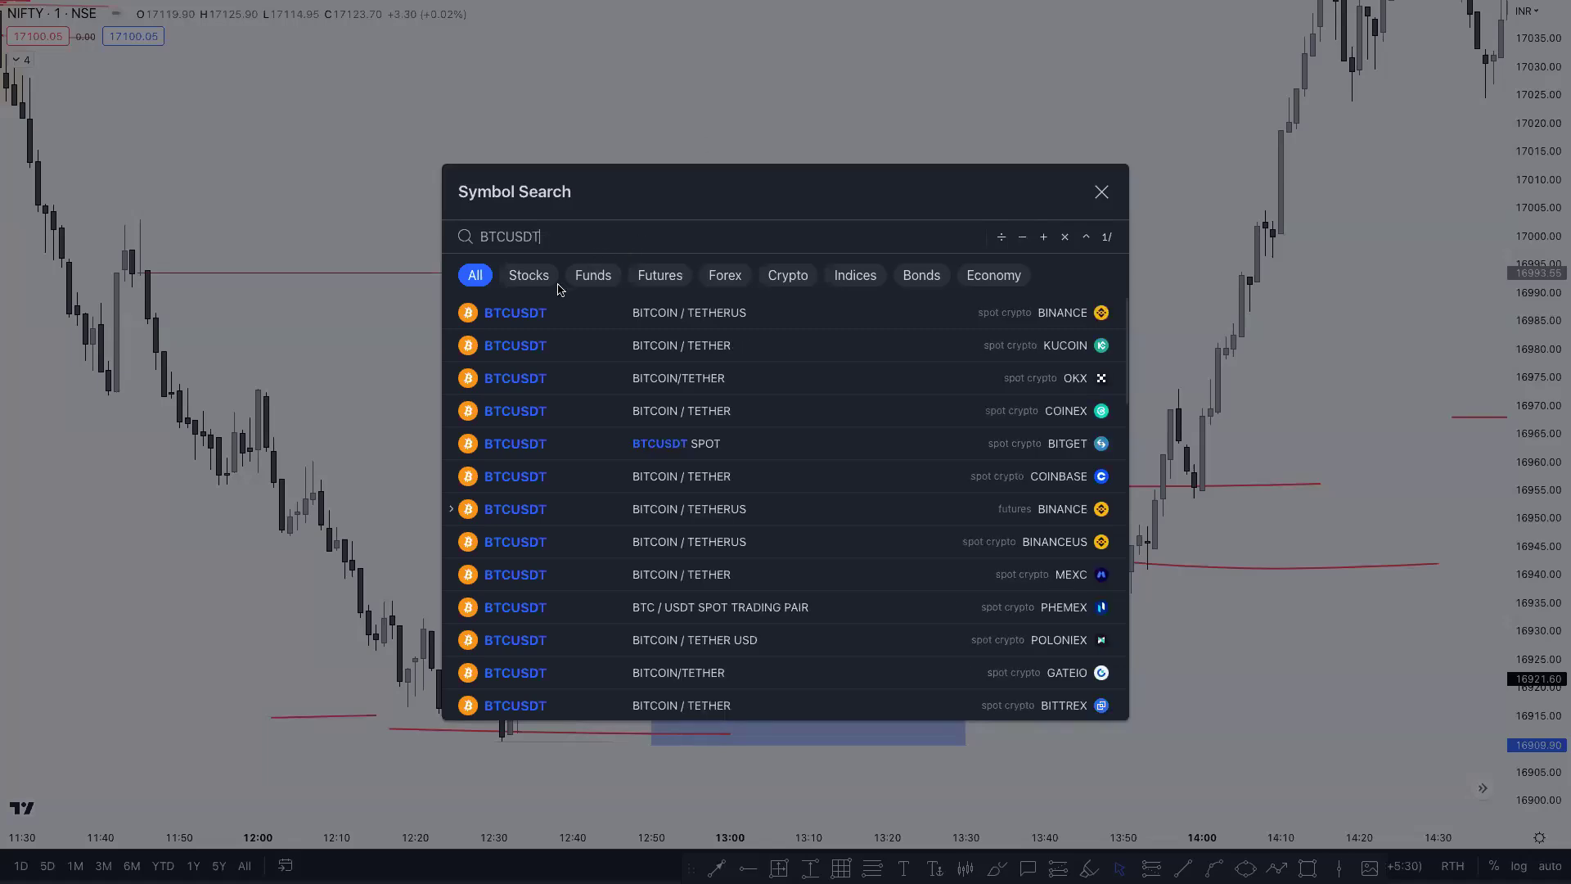
{"action": "left_click", "coordinate": [573, 304]}
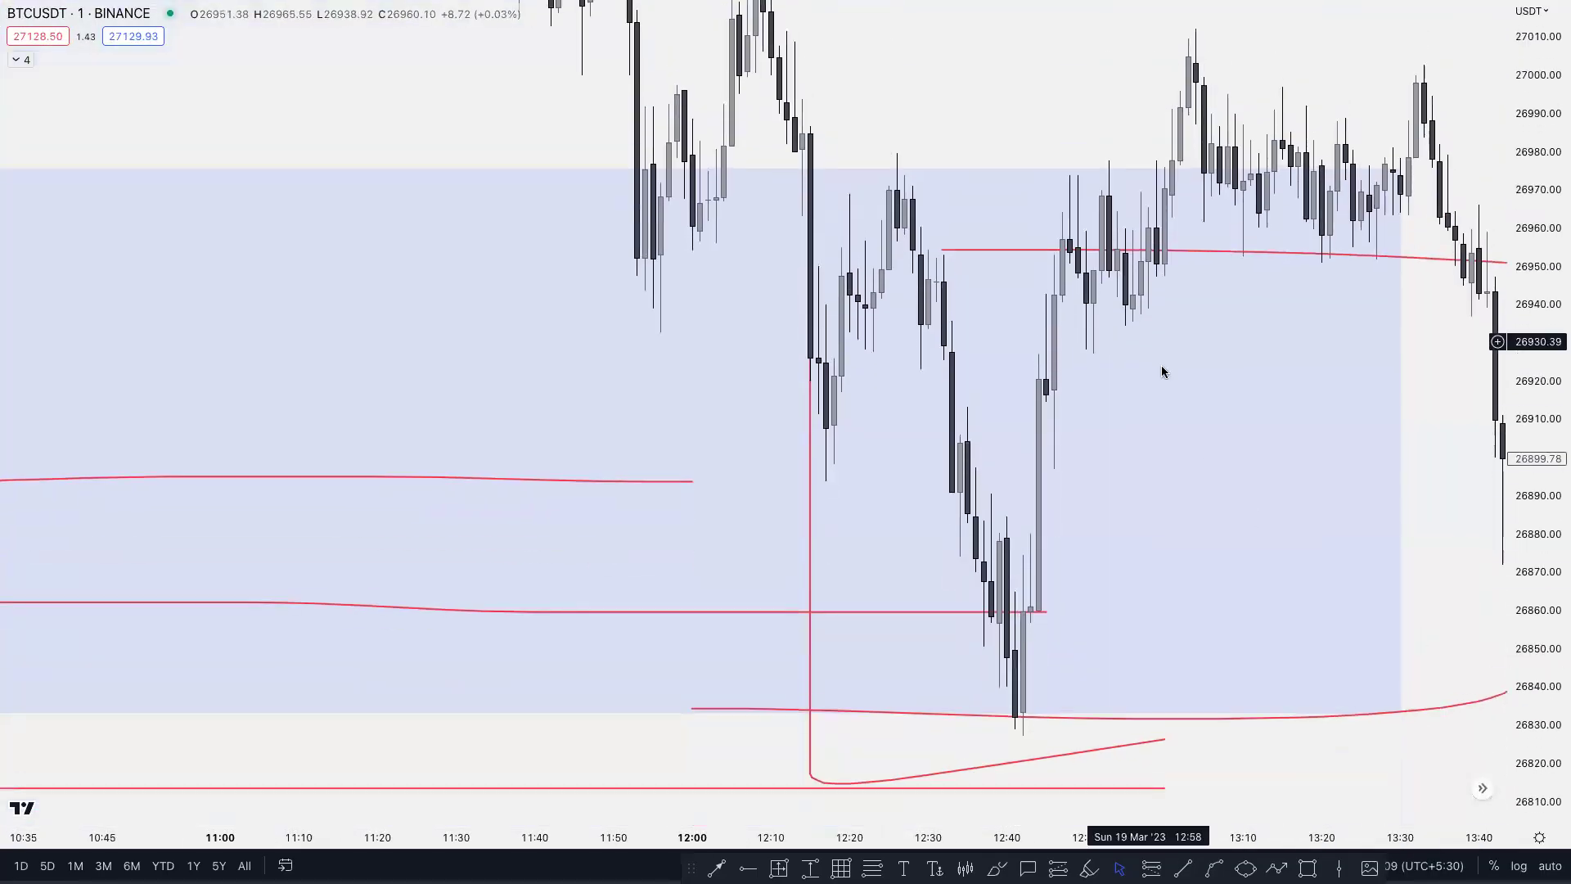
{"action": "right_click", "coordinate": [1020, 106]}
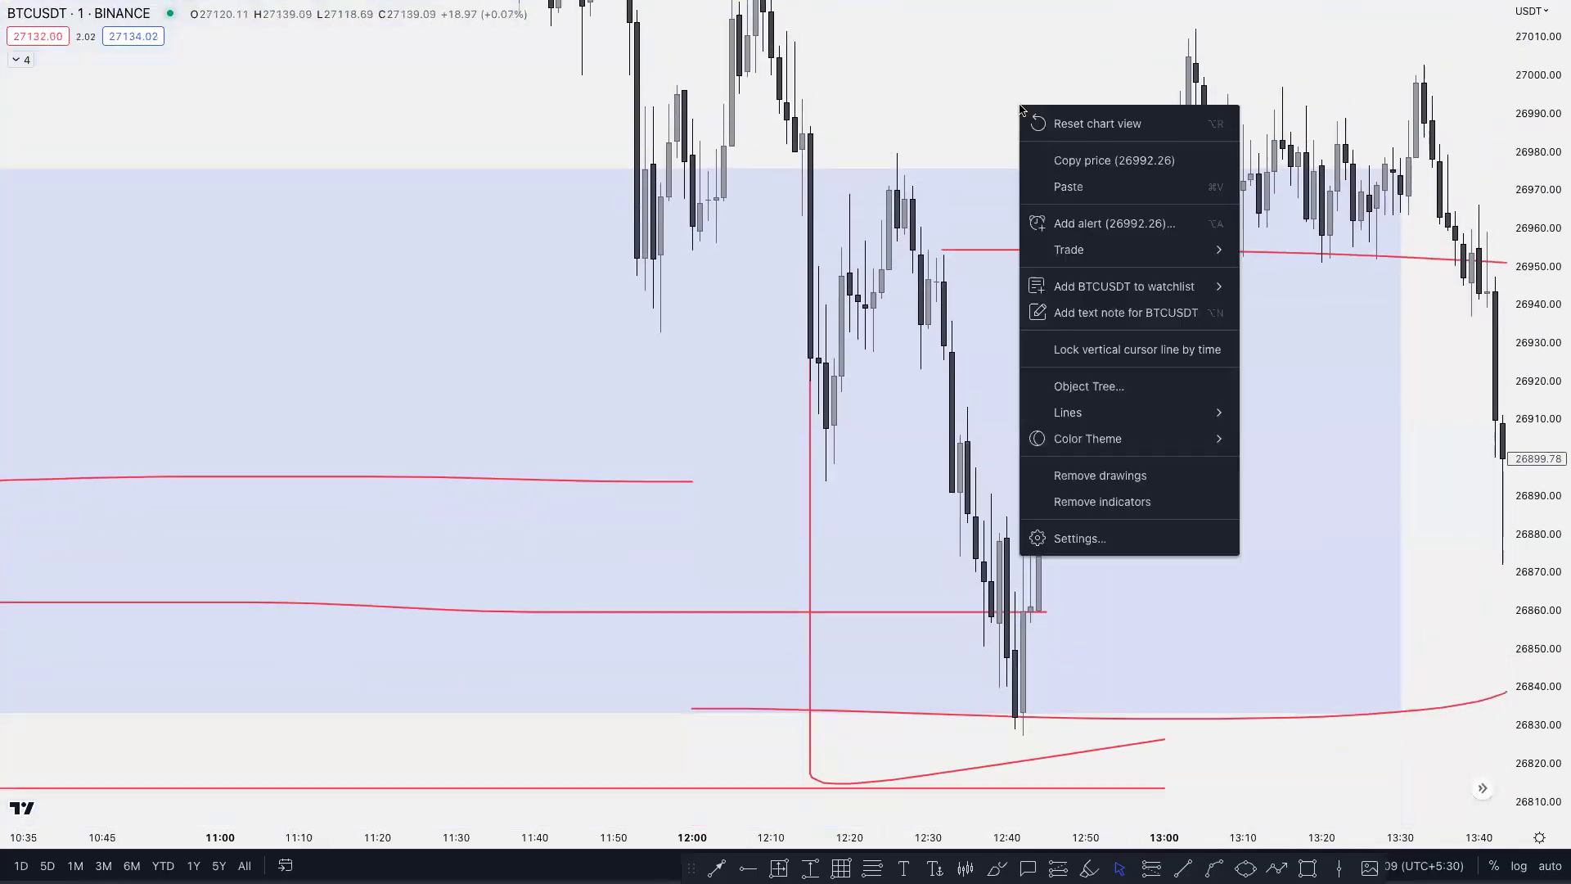
{"action": "left_click", "coordinate": [1145, 463]}
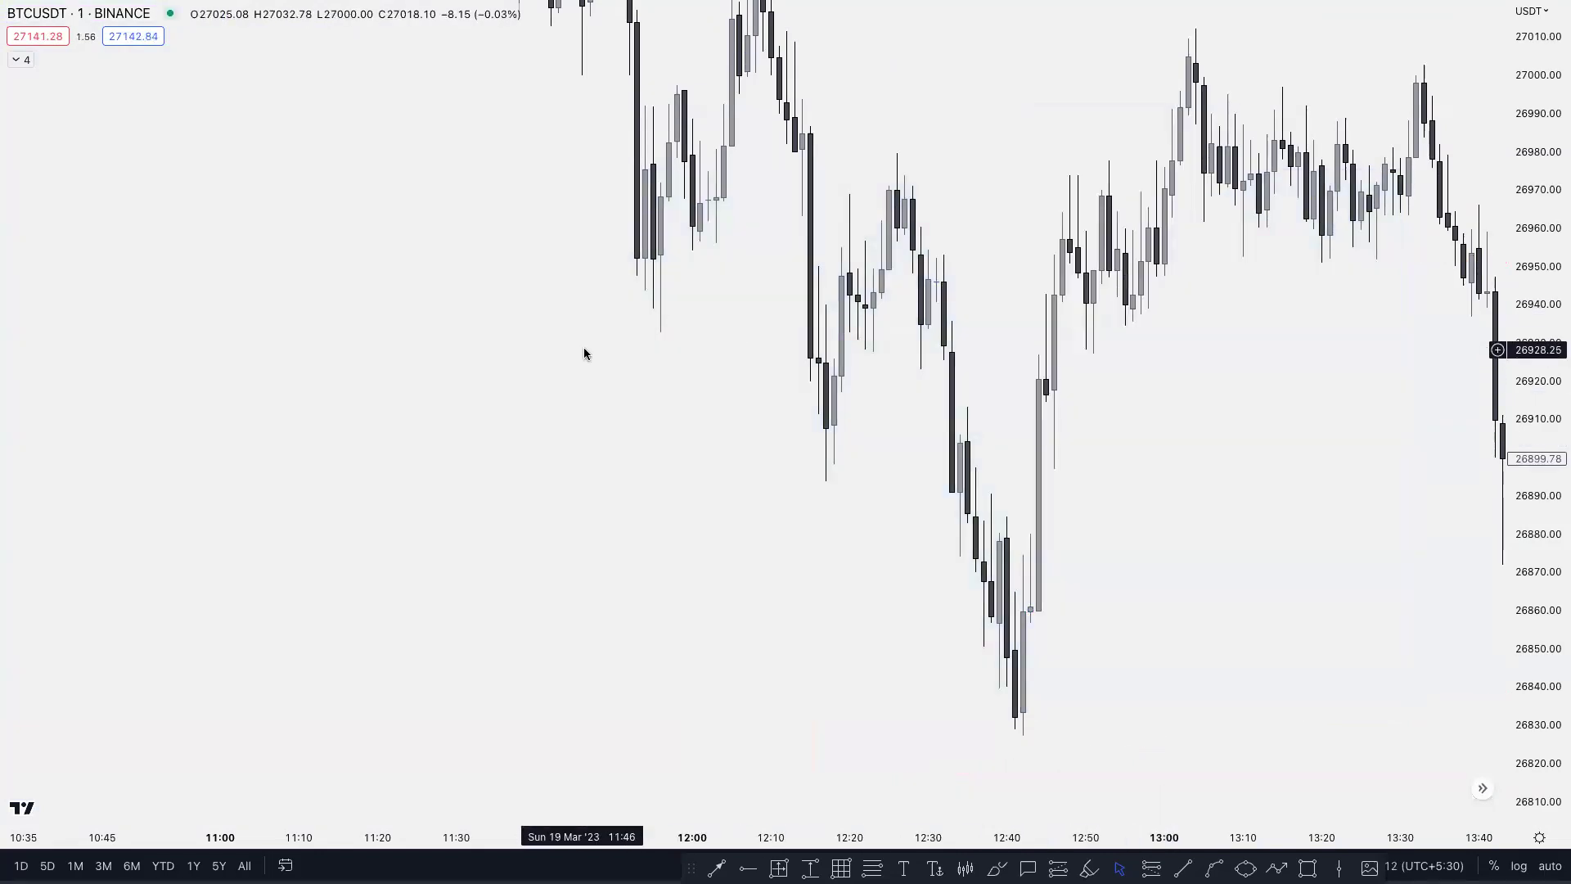
Display the BTCUSDT yearly candles on the 12-month interval with the chart view reset
{"action": "type", "text": "12M"}
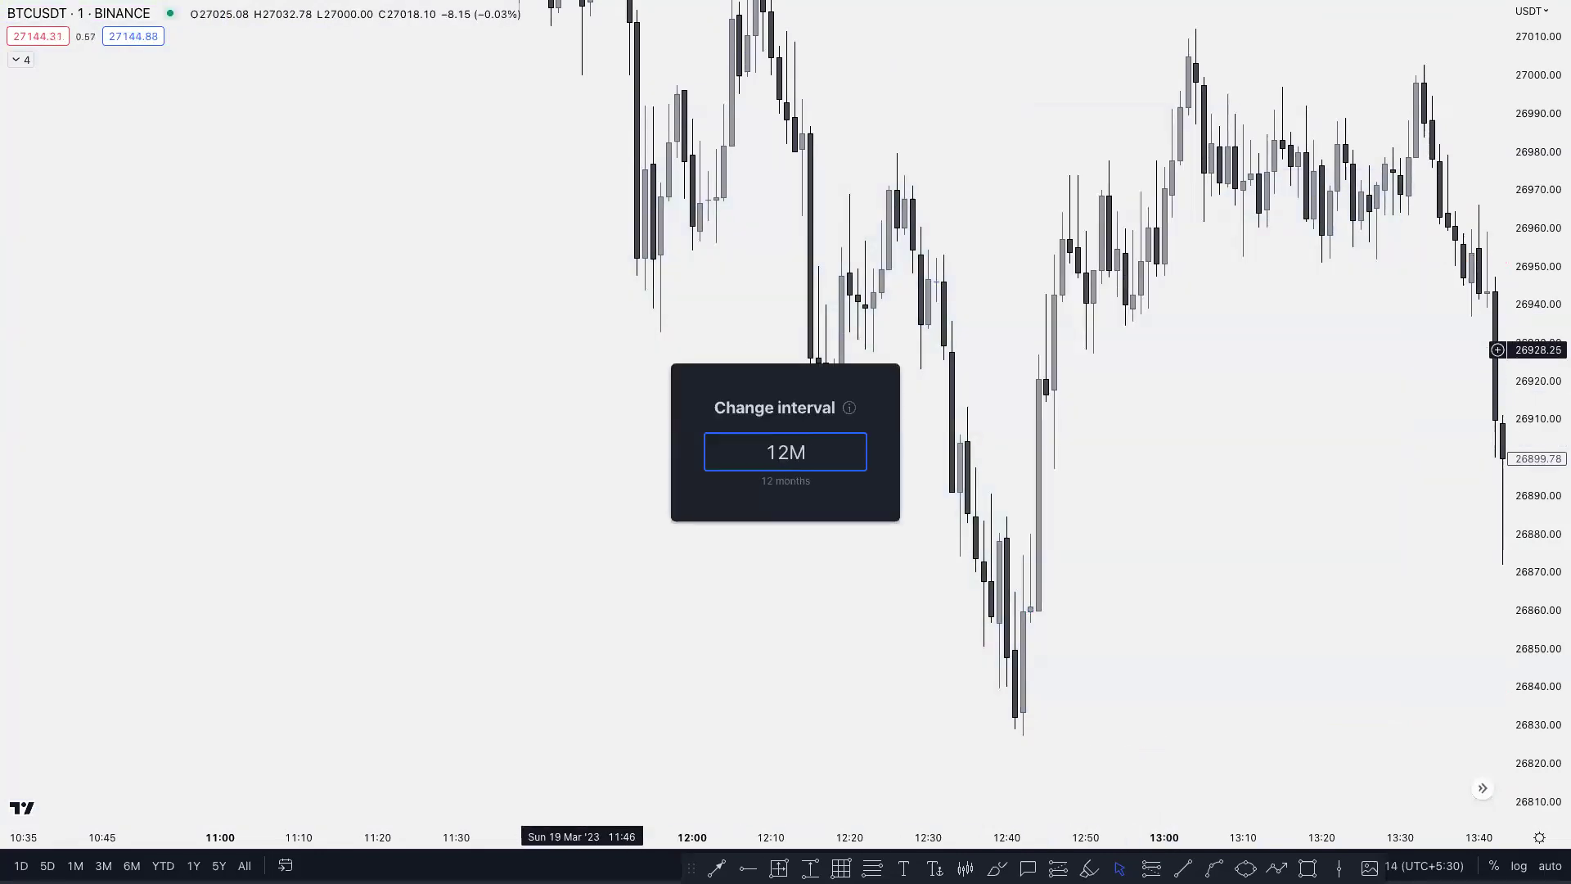
{"action": "key", "text": "Return"}
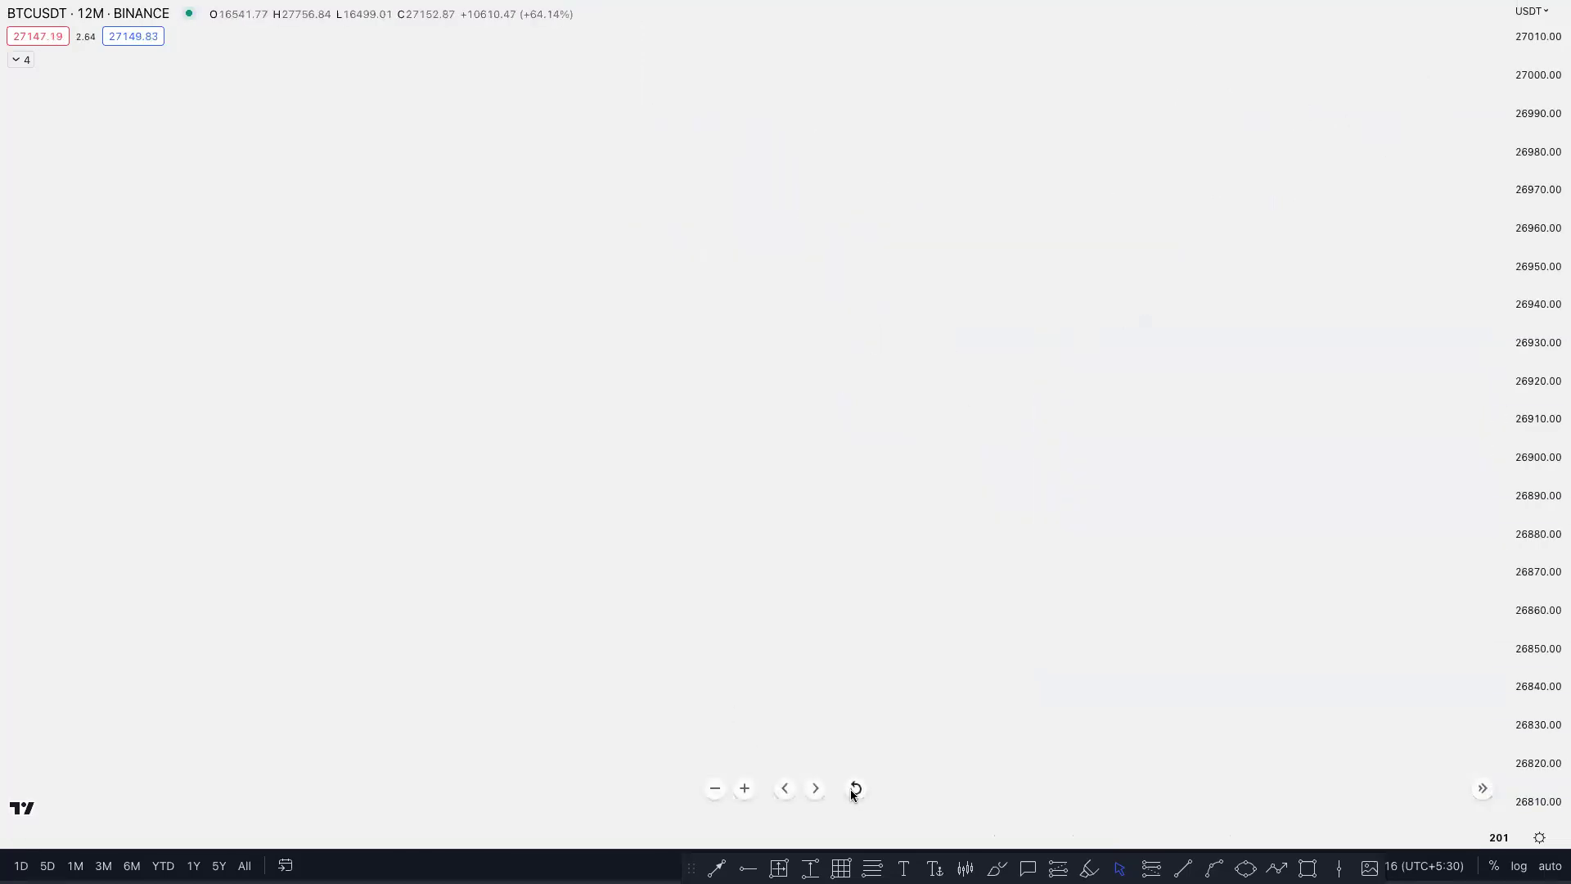
{"action": "scroll", "coordinate": [1088, 534], "scroll_direction": "up", "scroll_amount": 10}
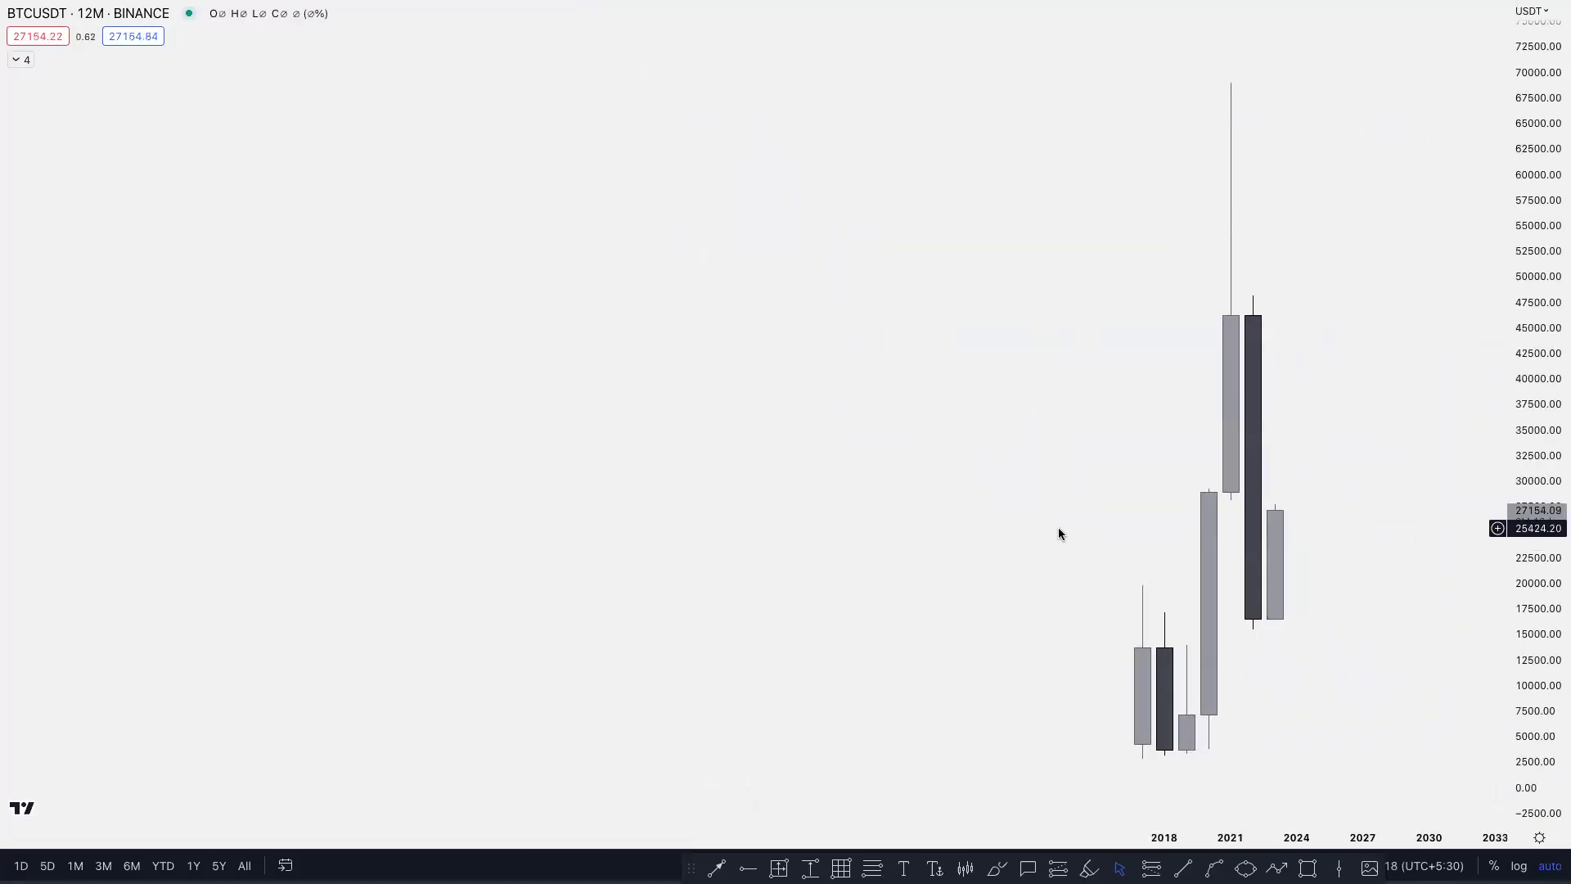
{"action": "left_click_drag", "start_coordinate": [1202, 681], "coordinate": [880, 572]}
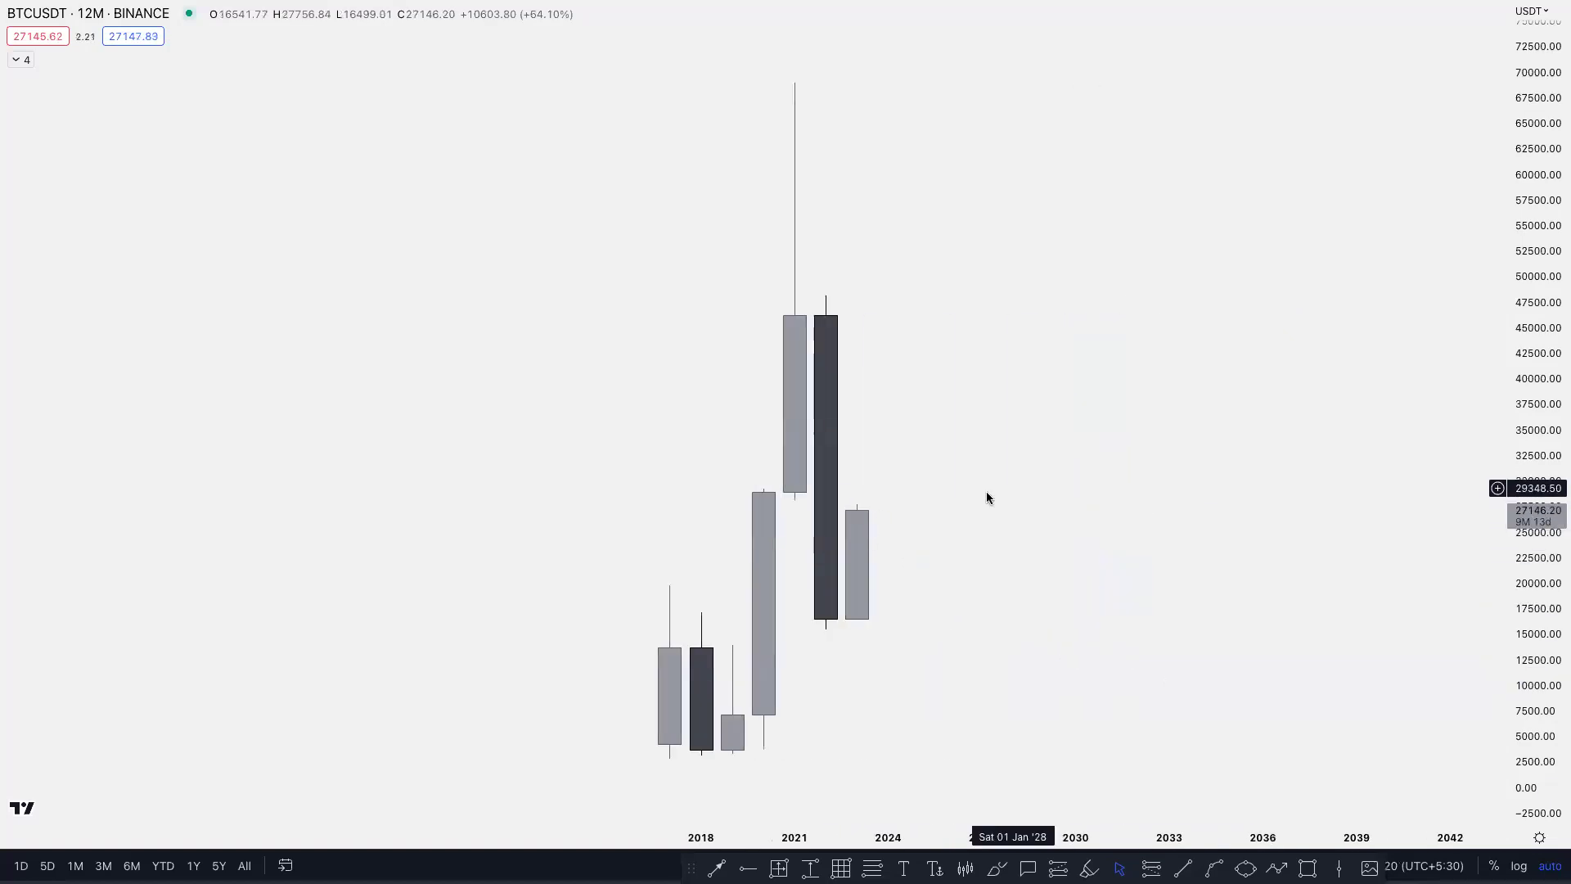
{"action": "left_click_drag", "start_coordinate": [1523, 381], "coordinate": [1524, 483]}
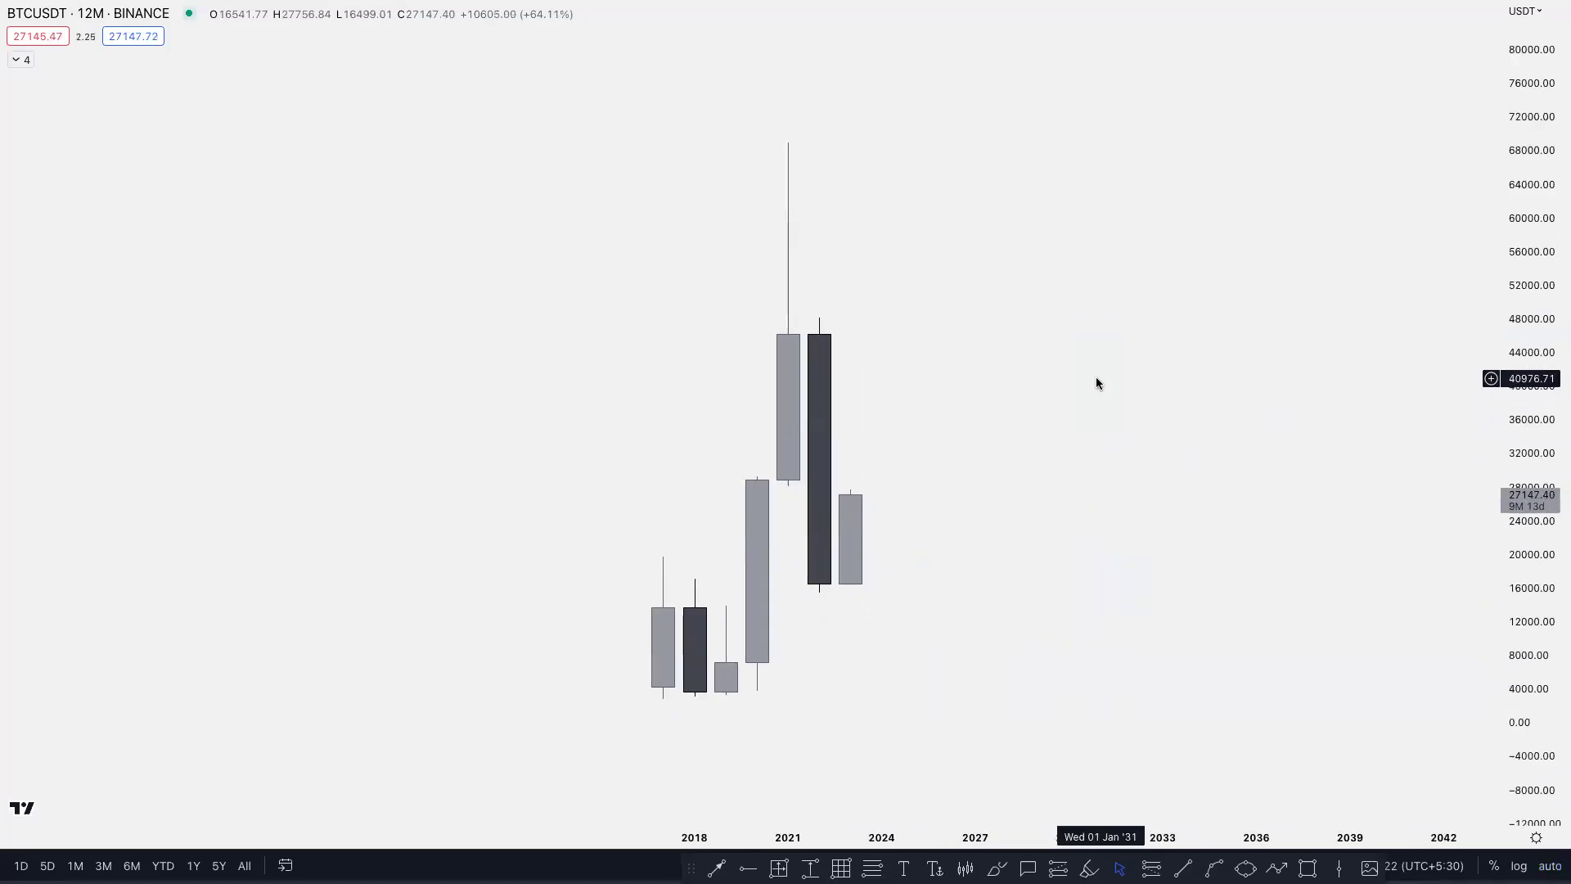
Change the symbol to Bitstamp BTCUSD and set the interval to 1 month
{"action": "type", "text": "BTCUSDT"}
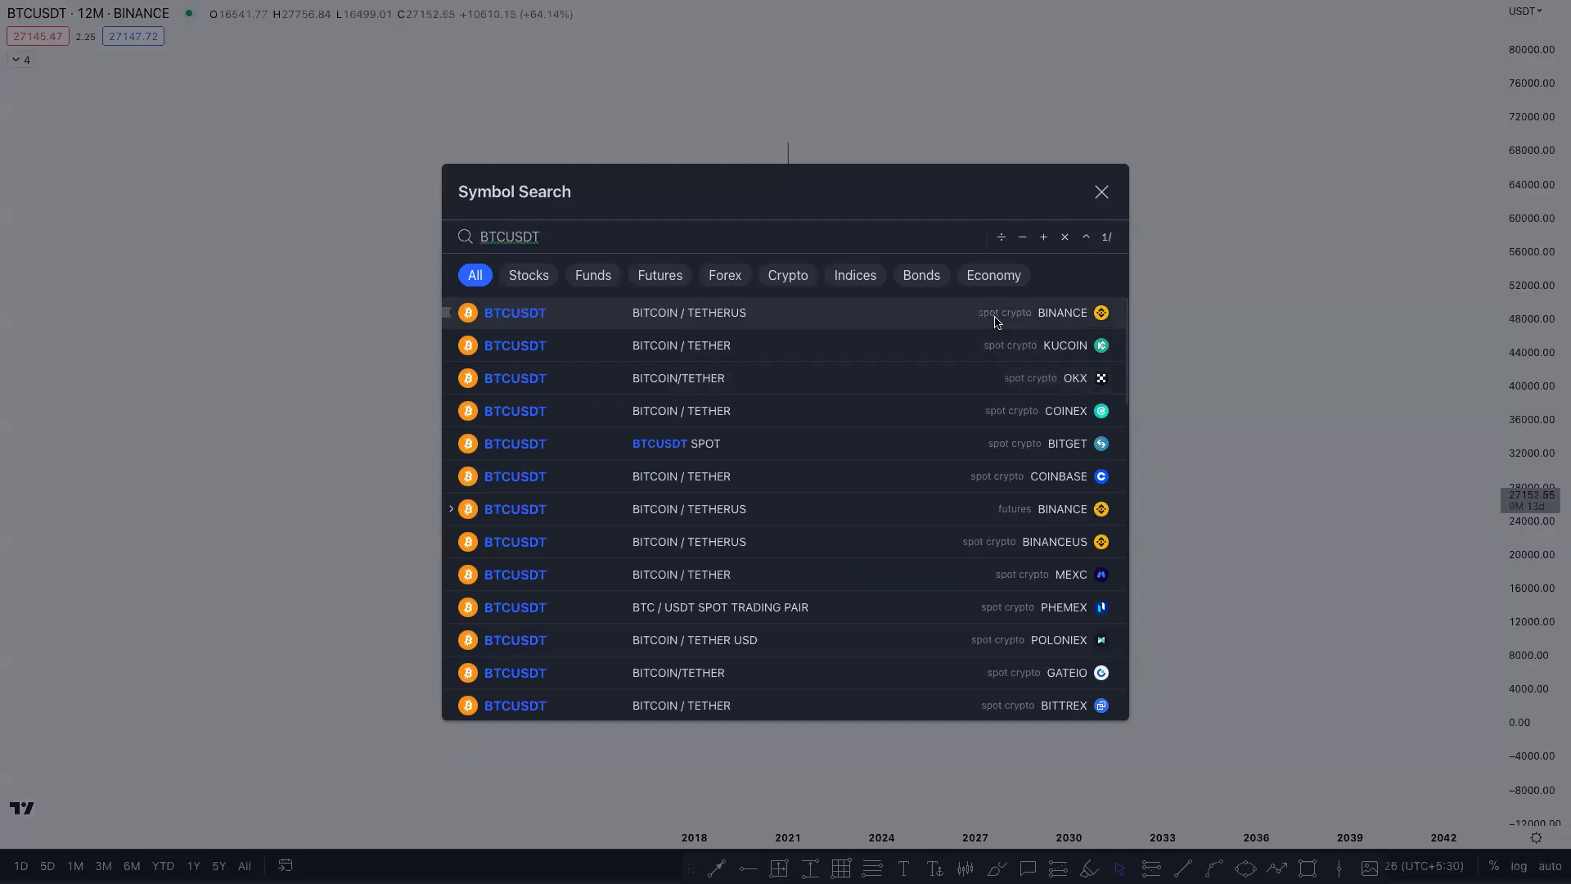
{"action": "key", "text": "BackSpace"}
{"action": "left_click", "coordinate": [991, 319]}
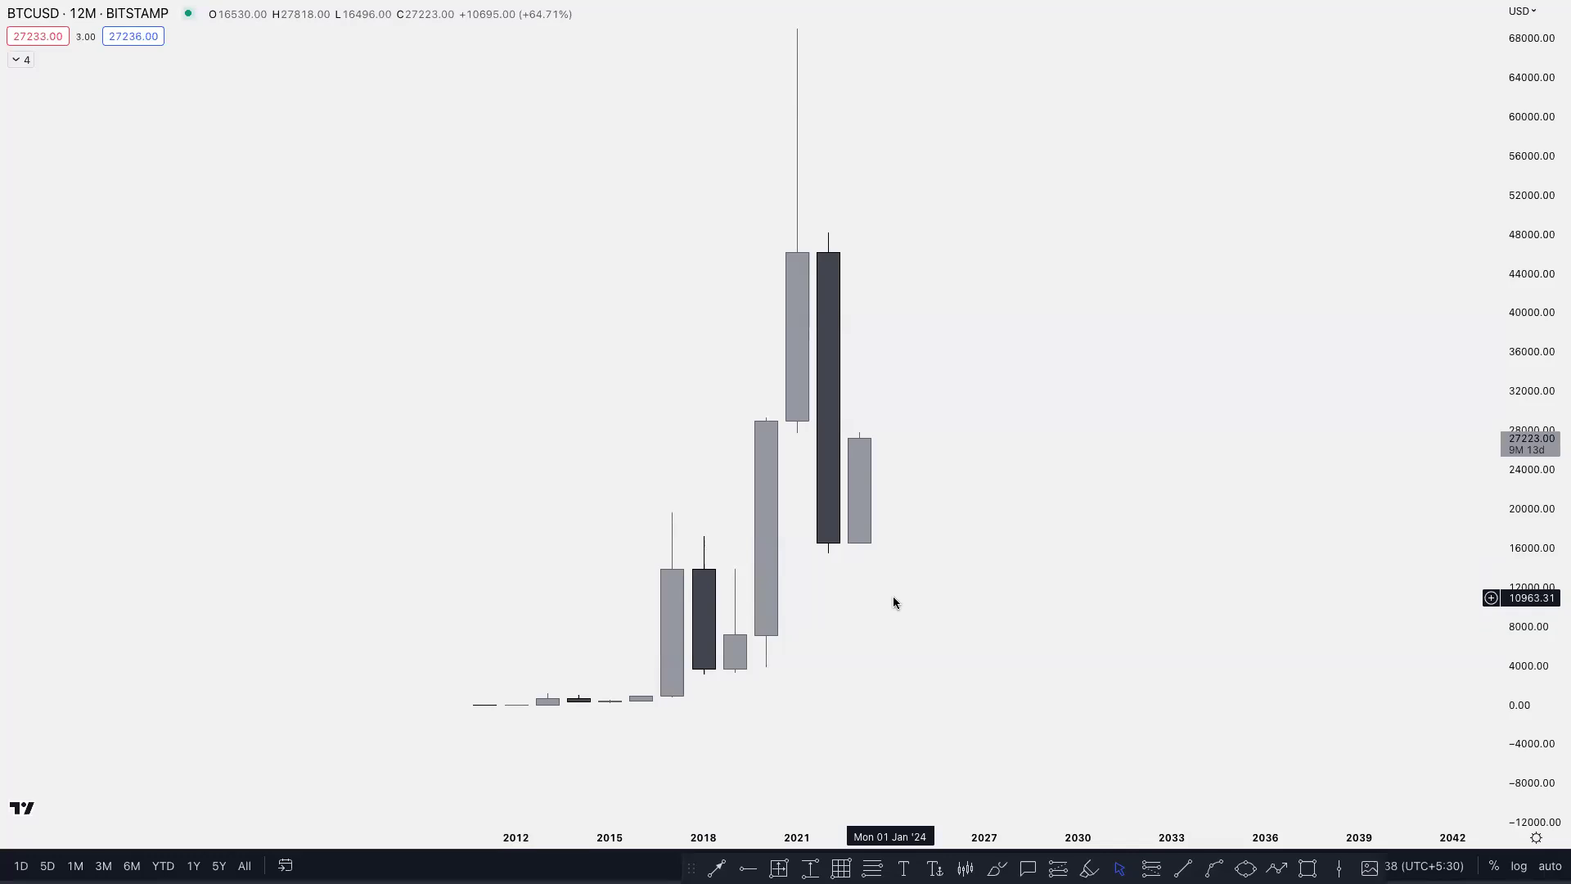
{"action": "type", "text": "1M"}
{"action": "key", "text": "Return"}
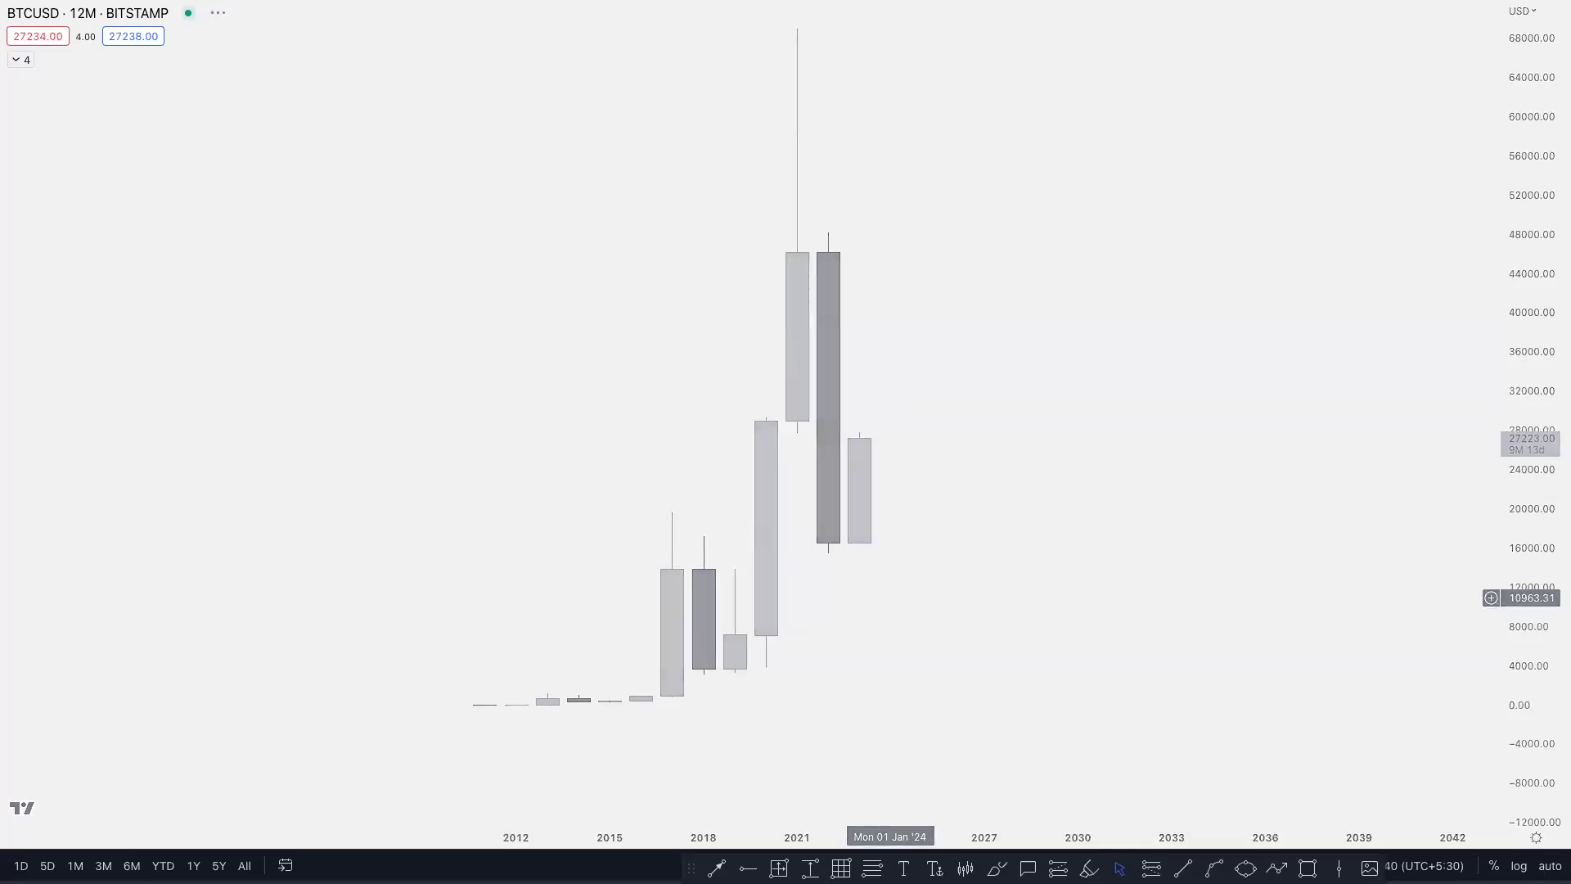
{"action": "scroll", "coordinate": [999, 516], "scroll_direction": "down", "scroll_amount": 5}
{"action": "scroll", "coordinate": [1015, 605], "scroll_direction": "down", "scroll_amount": 2}
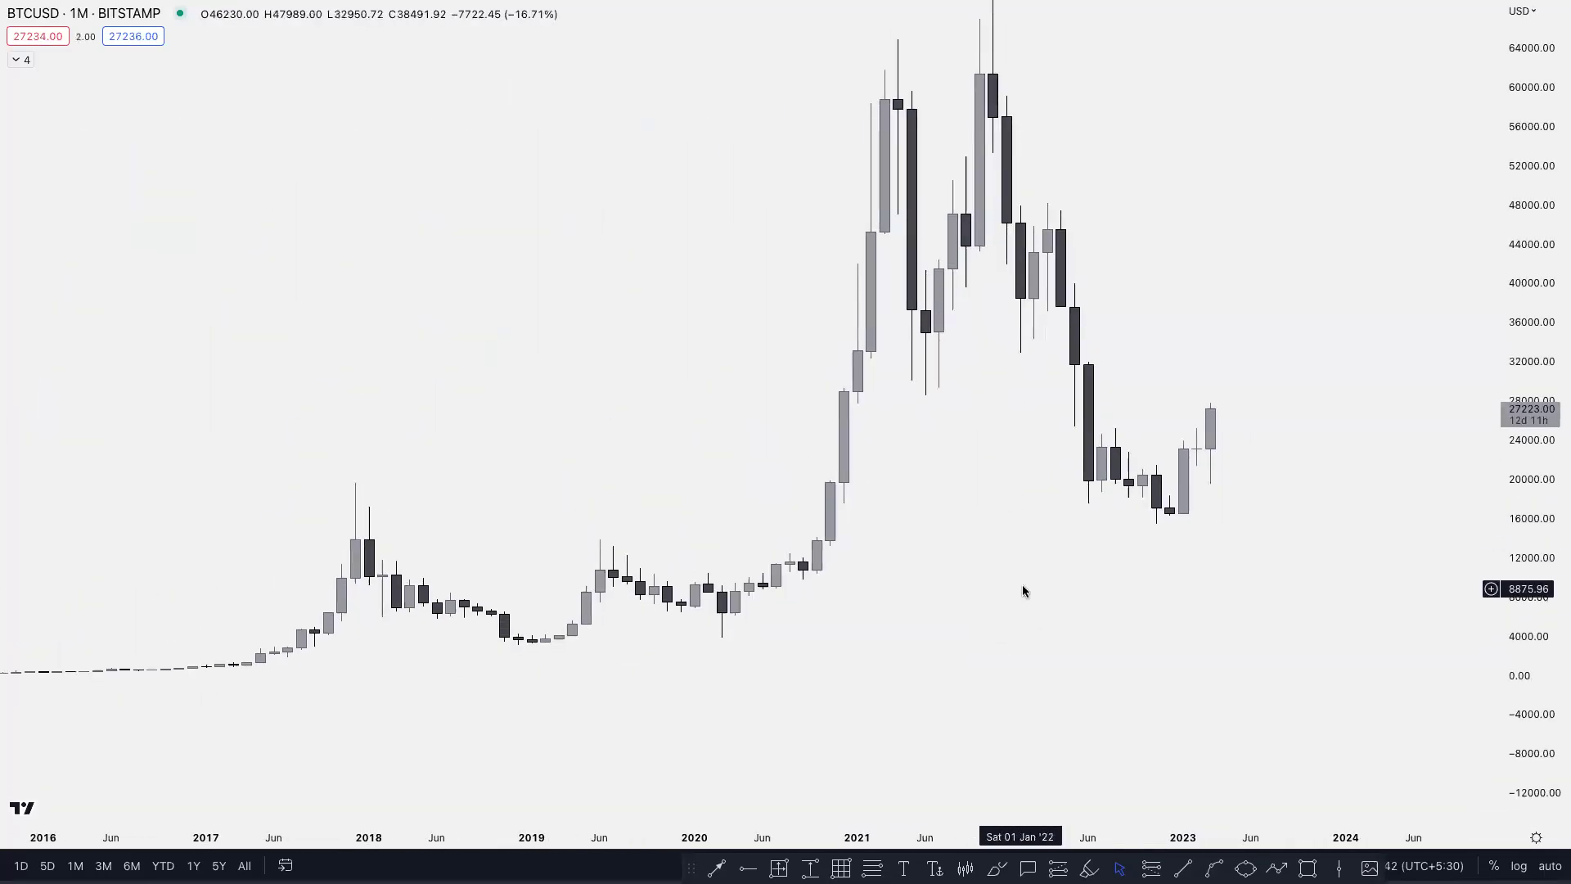
Draw a price zone on the September 2020 candle, spanning about 9878 to 12049 and extending to January 2024
{"action": "left_click", "coordinate": [841, 868]}
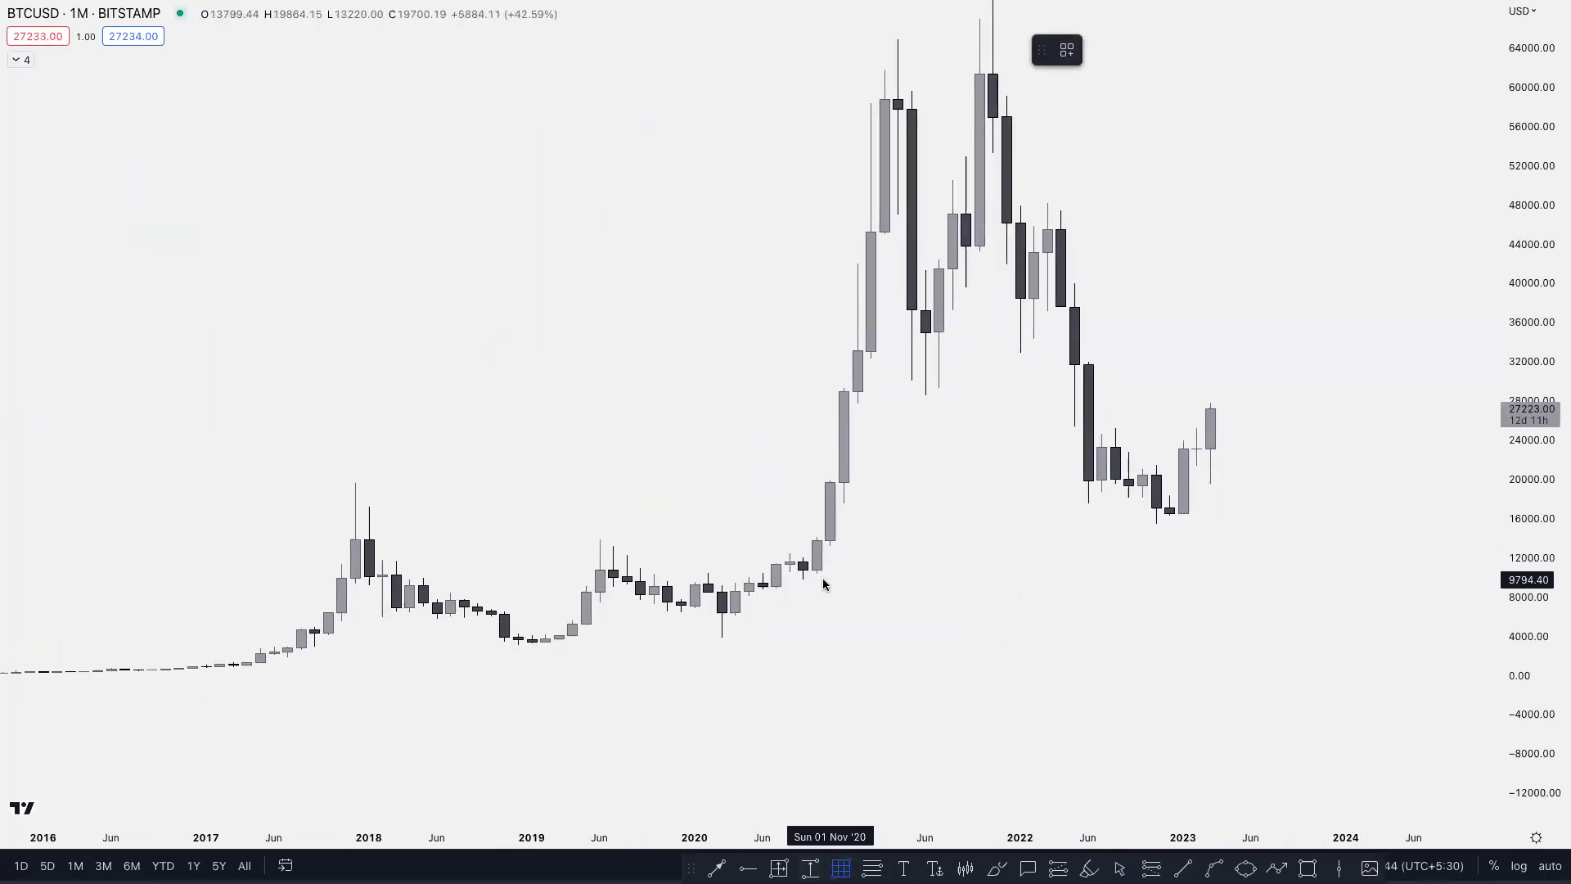
{"action": "left_click", "coordinate": [802, 557]}
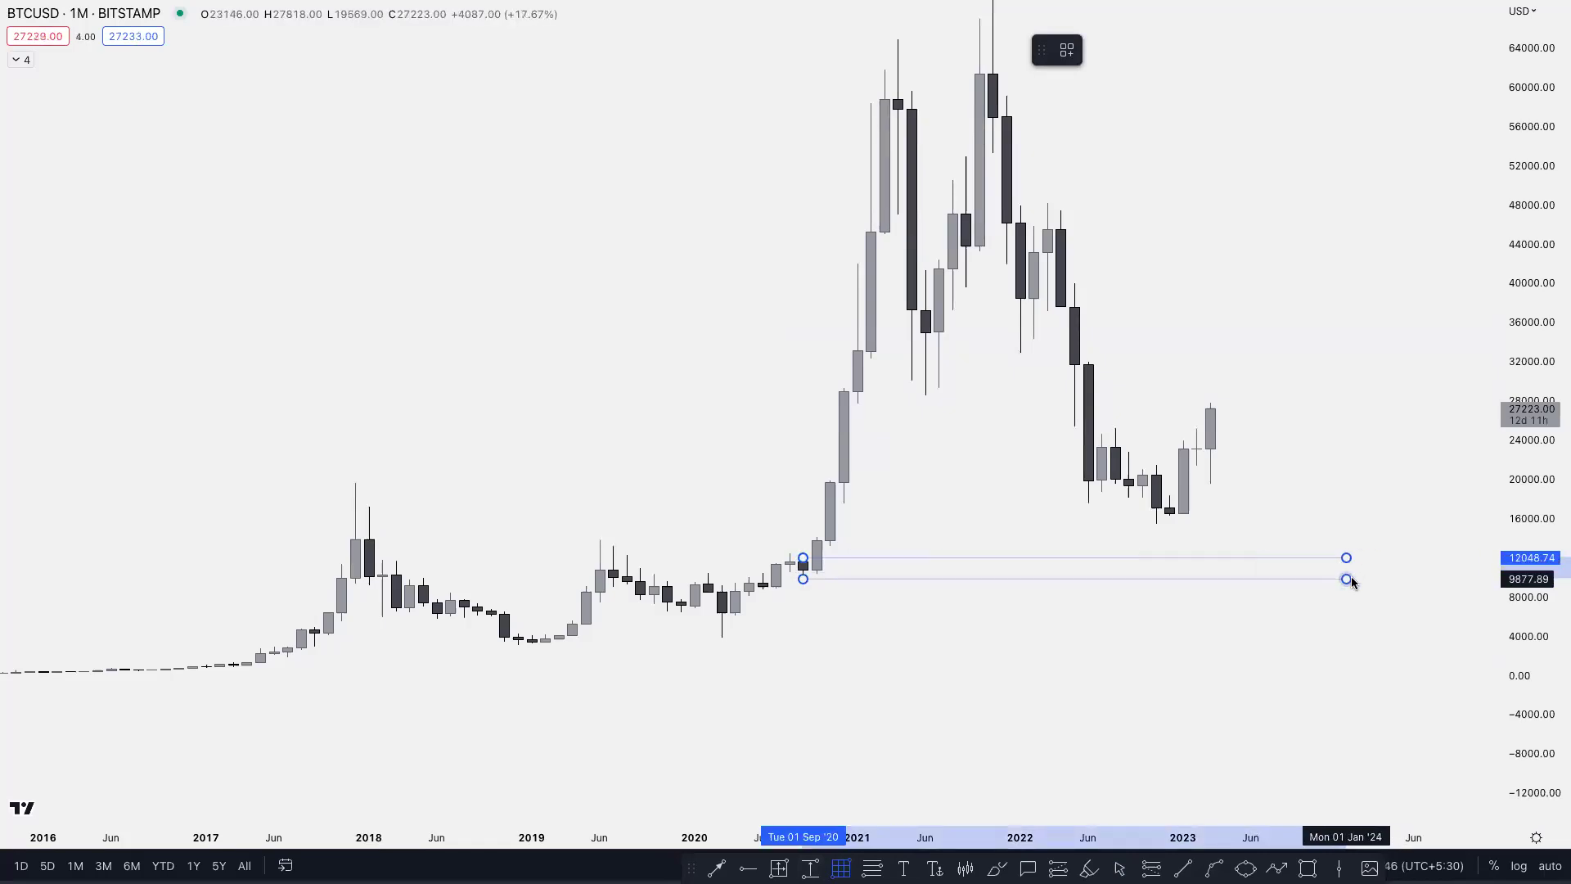
{"action": "left_click", "coordinate": [1346, 577]}
{"action": "left_click_drag", "start_coordinate": [805, 582], "coordinate": [803, 579]}
{"action": "left_click", "coordinate": [799, 491]}
{"action": "left_click", "coordinate": [803, 557]}
{"action": "left_click", "coordinate": [789, 457]}
Brush red marks above the late-2017 high and below the mid-2021 lows, plus a path dipping to about 14500 and rising to about 63700
{"action": "scroll", "coordinate": [880, 508], "scroll_direction": "right", "scroll_amount": 3}
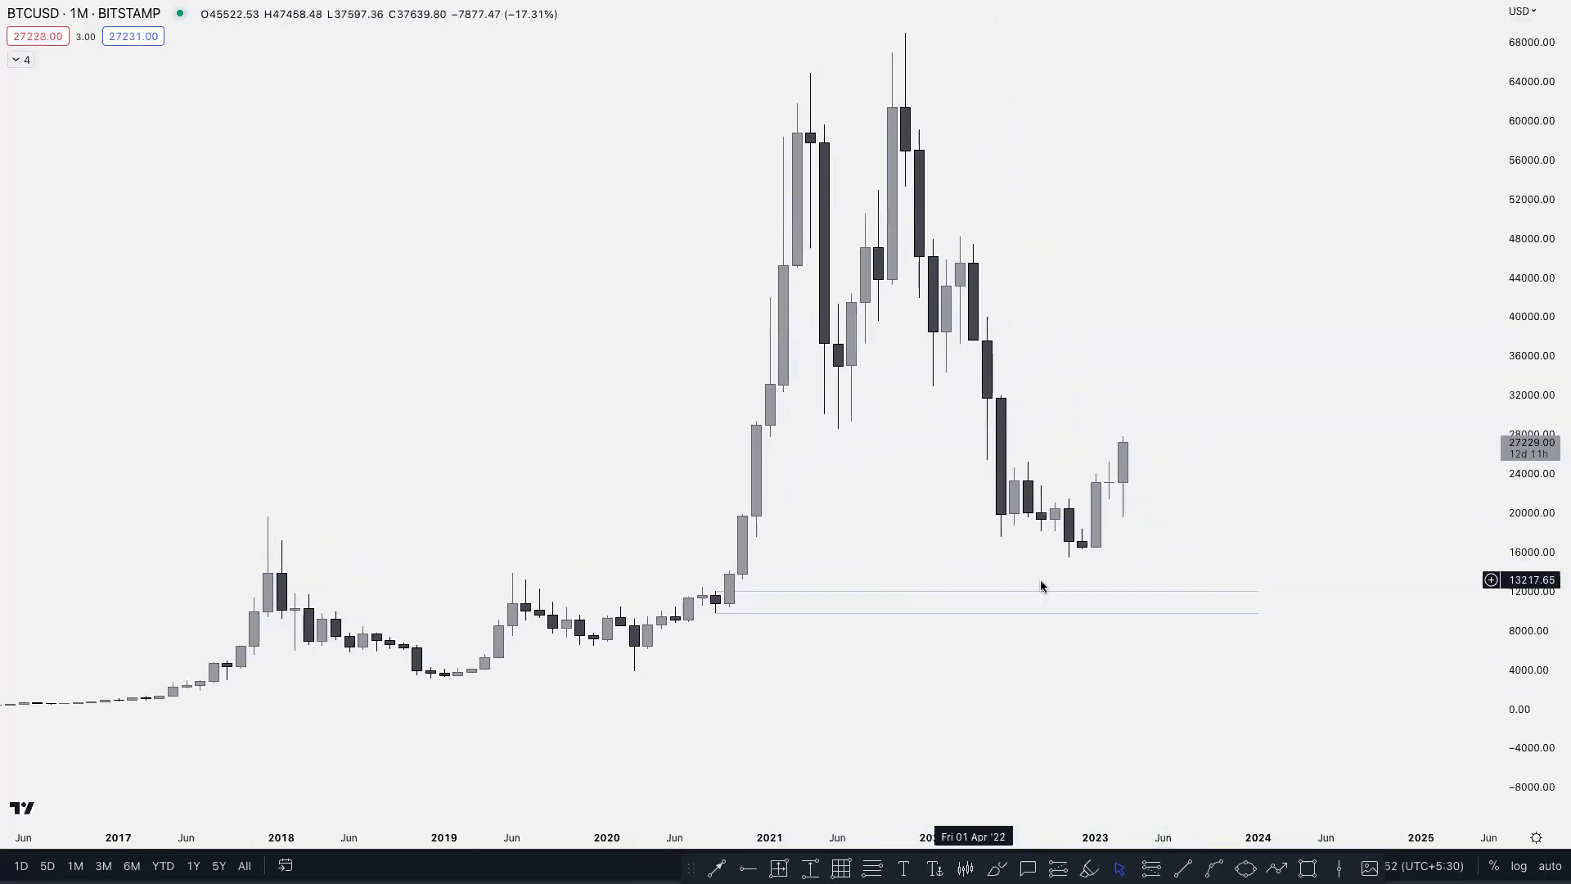
{"action": "scroll", "coordinate": [1340, 482], "scroll_direction": "right", "scroll_amount": 2}
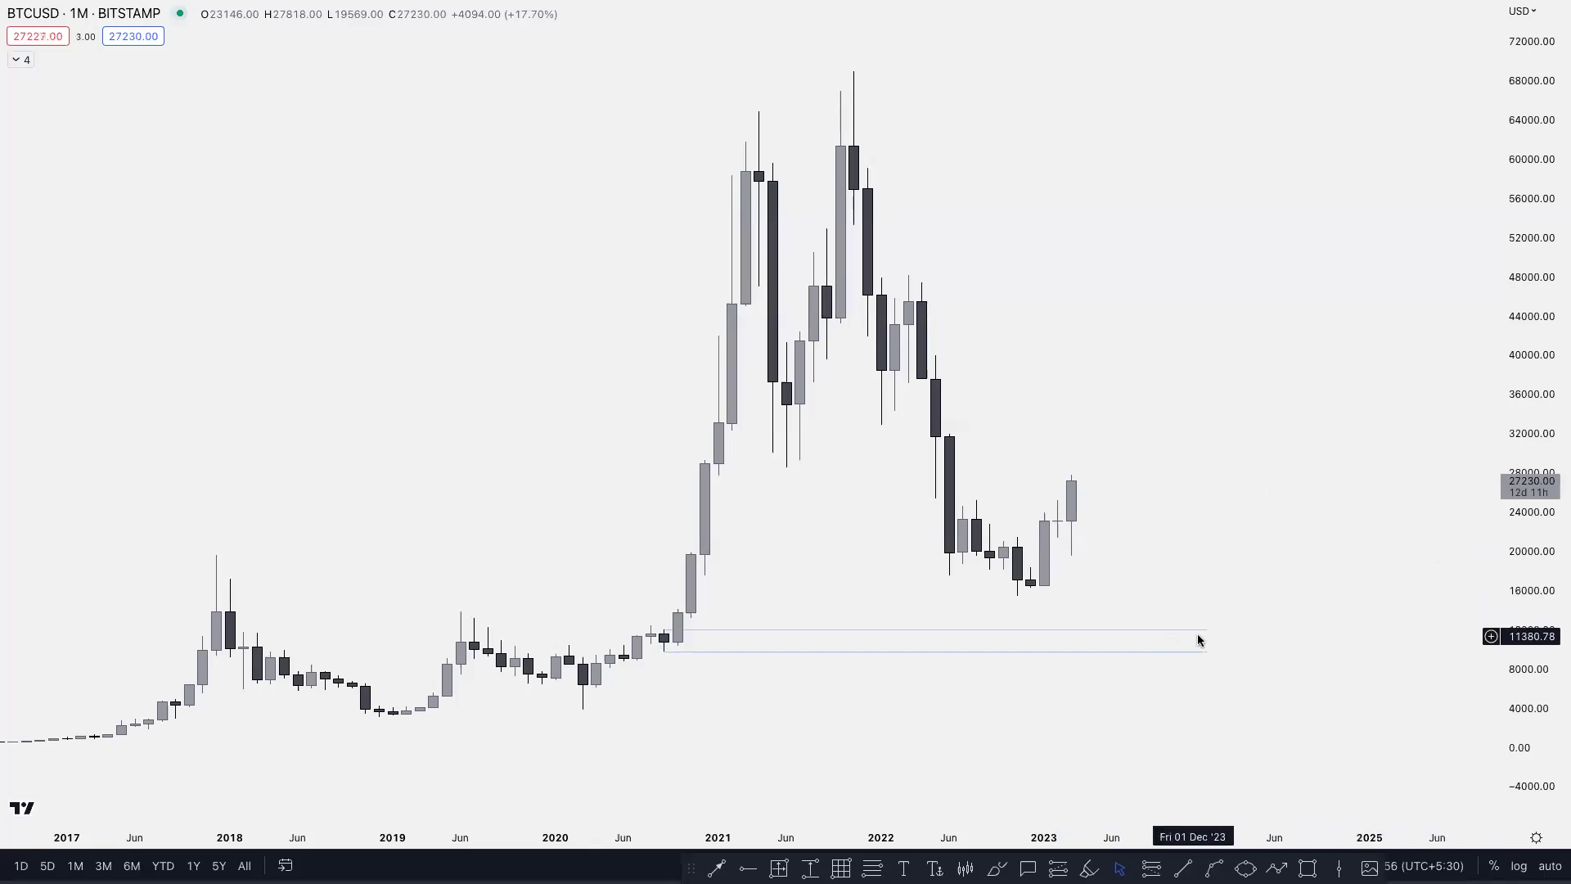
{"action": "scroll", "coordinate": [1227, 487], "scroll_direction": "right", "scroll_amount": 2}
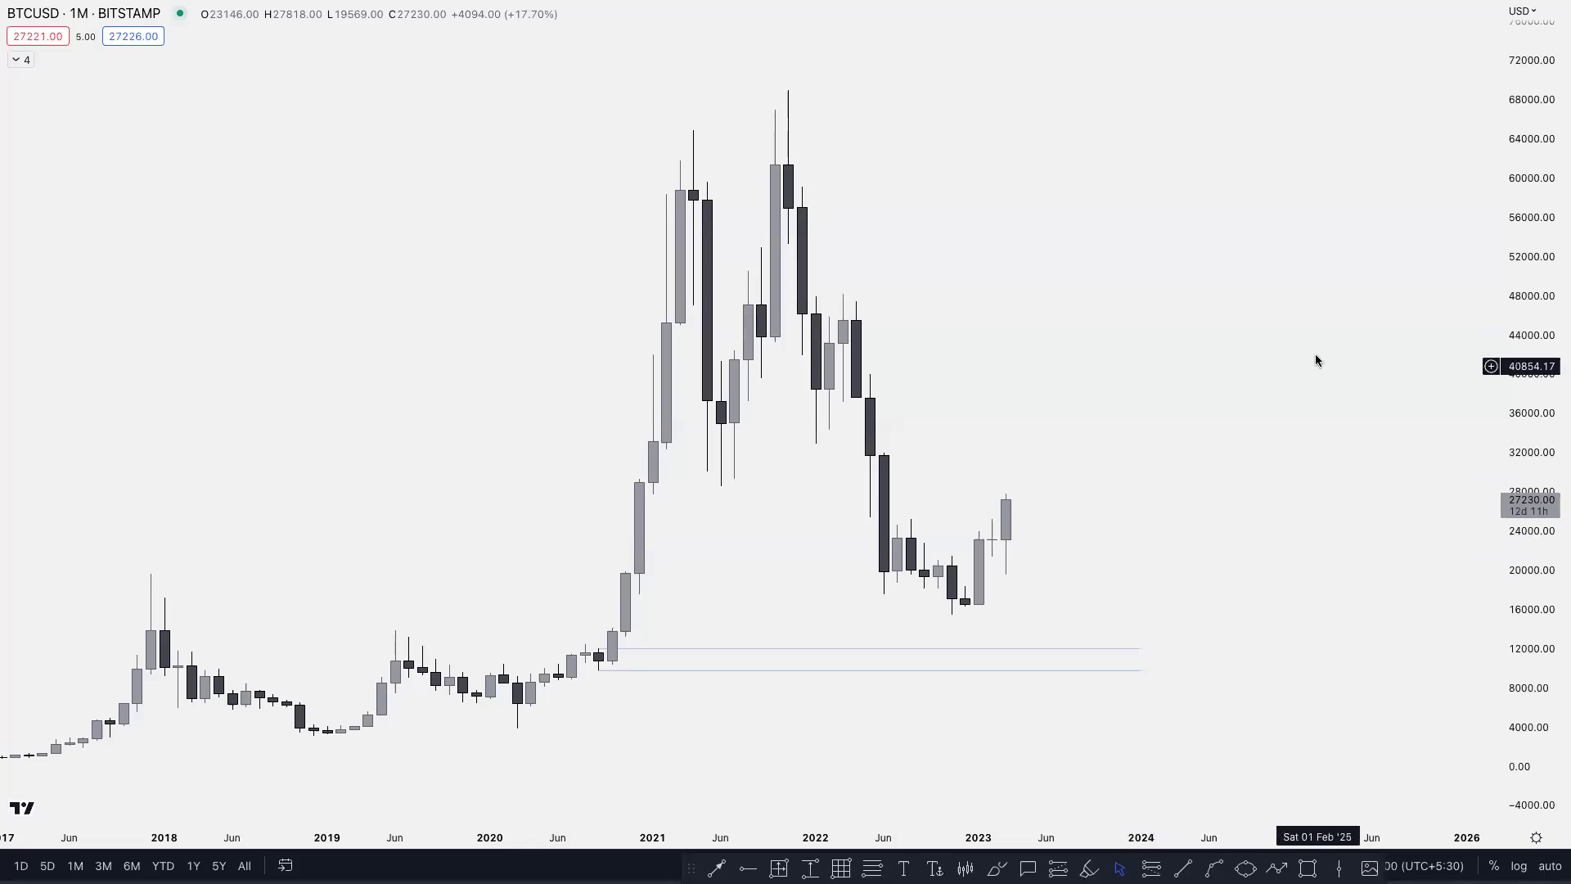
{"action": "scroll", "coordinate": [1296, 422], "scroll_direction": "right", "scroll_amount": 1}
{"action": "left_click_drag", "start_coordinate": [1549, 320], "coordinate": [1539, 405]}
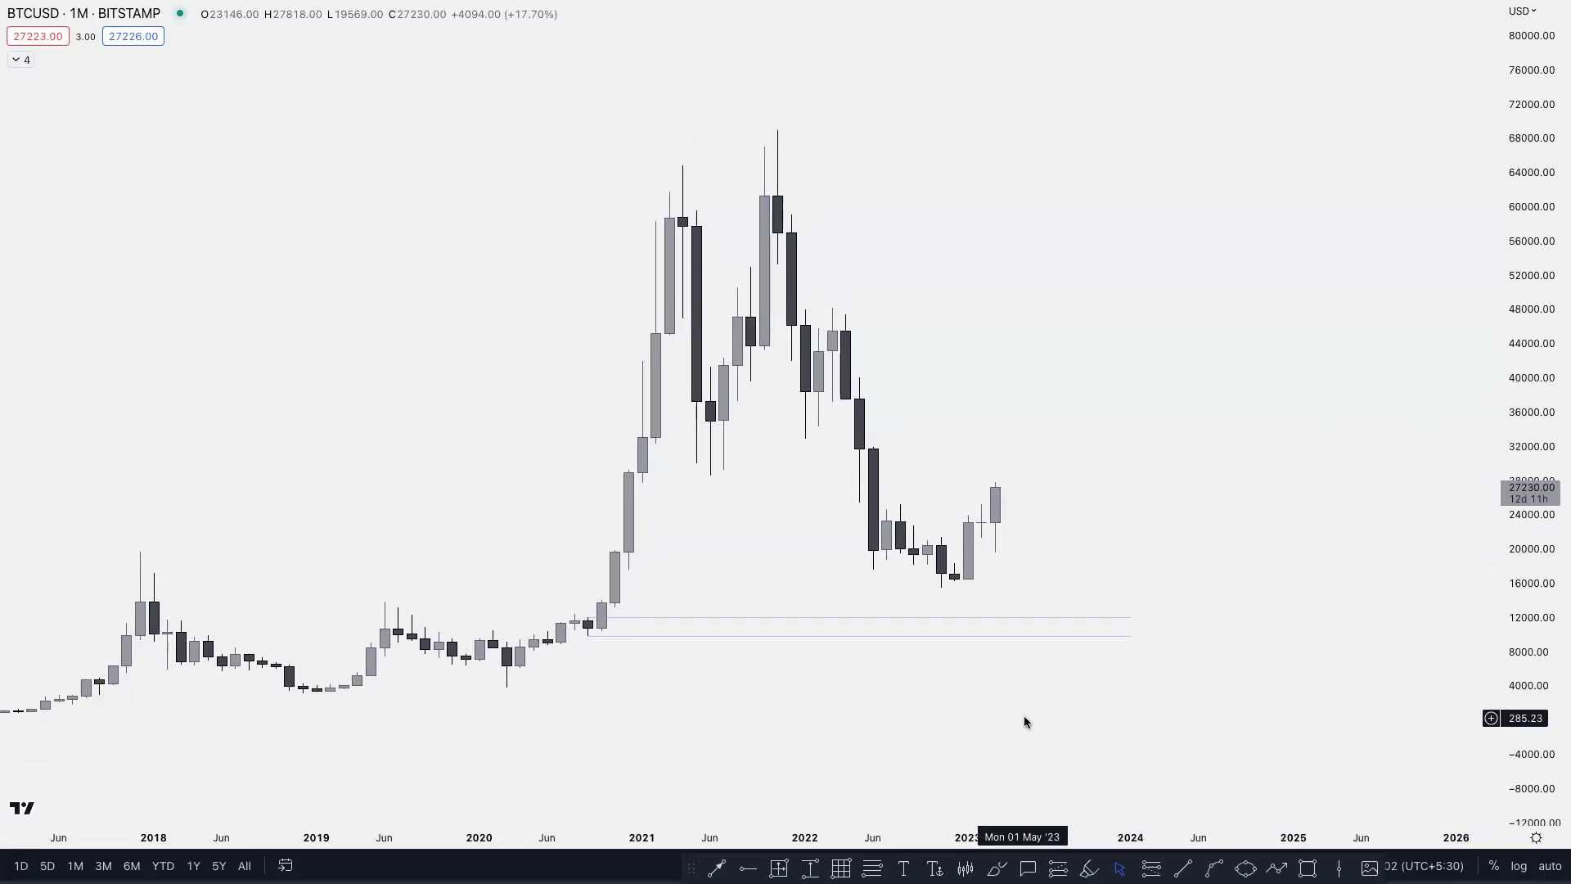
{"action": "left_click", "coordinate": [997, 868]}
{"action": "left_click_drag", "start_coordinate": [102, 541], "coordinate": [507, 541]}
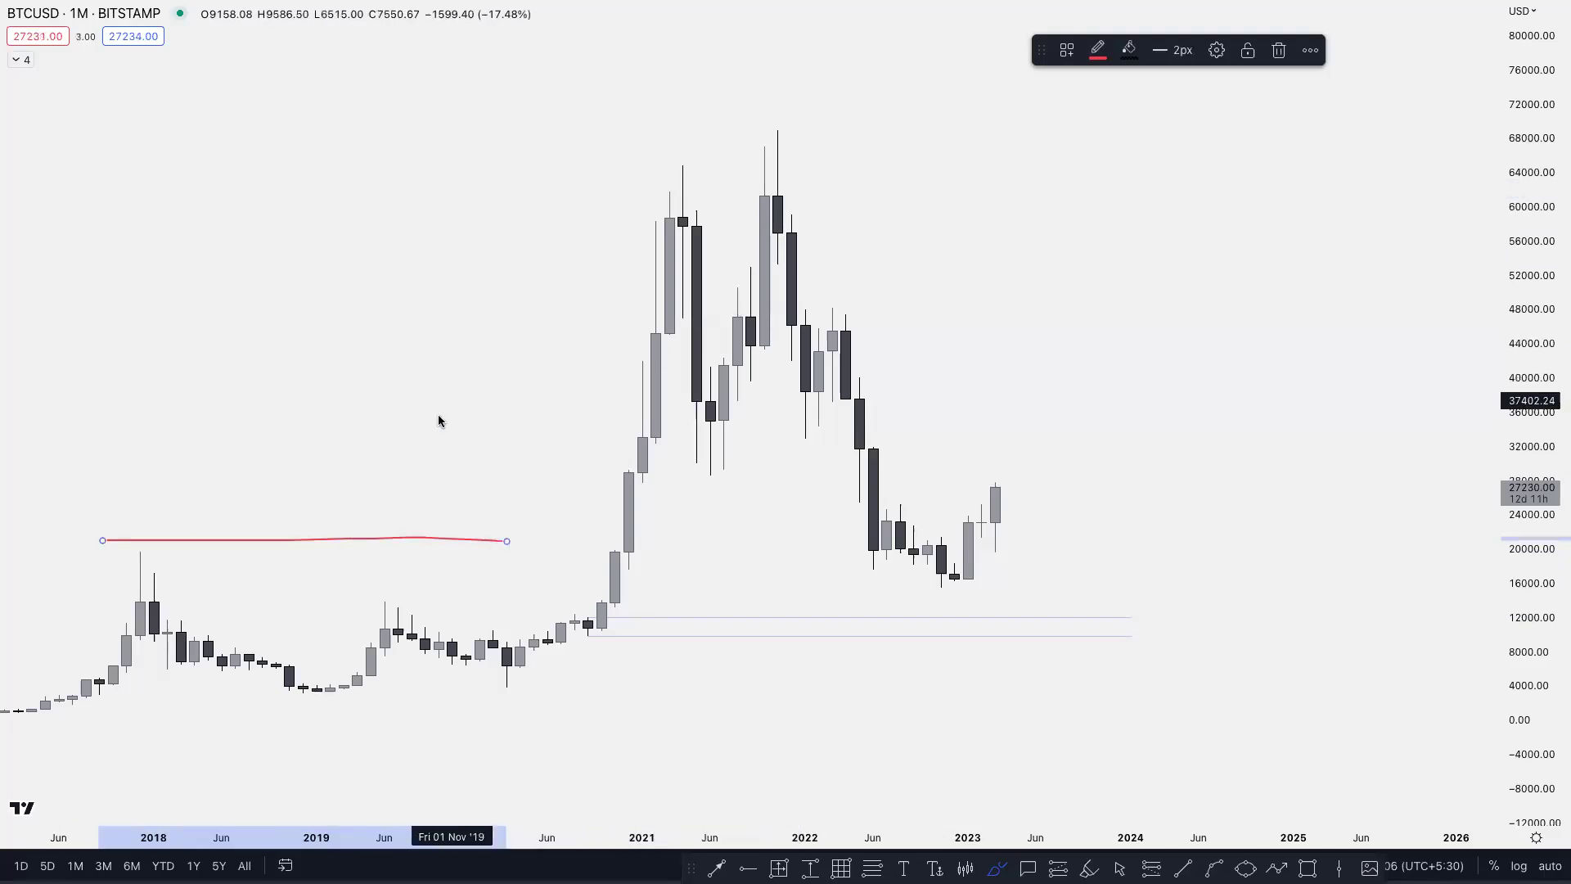
{"action": "left_click_drag", "start_coordinate": [685, 474], "coordinate": [765, 462]}
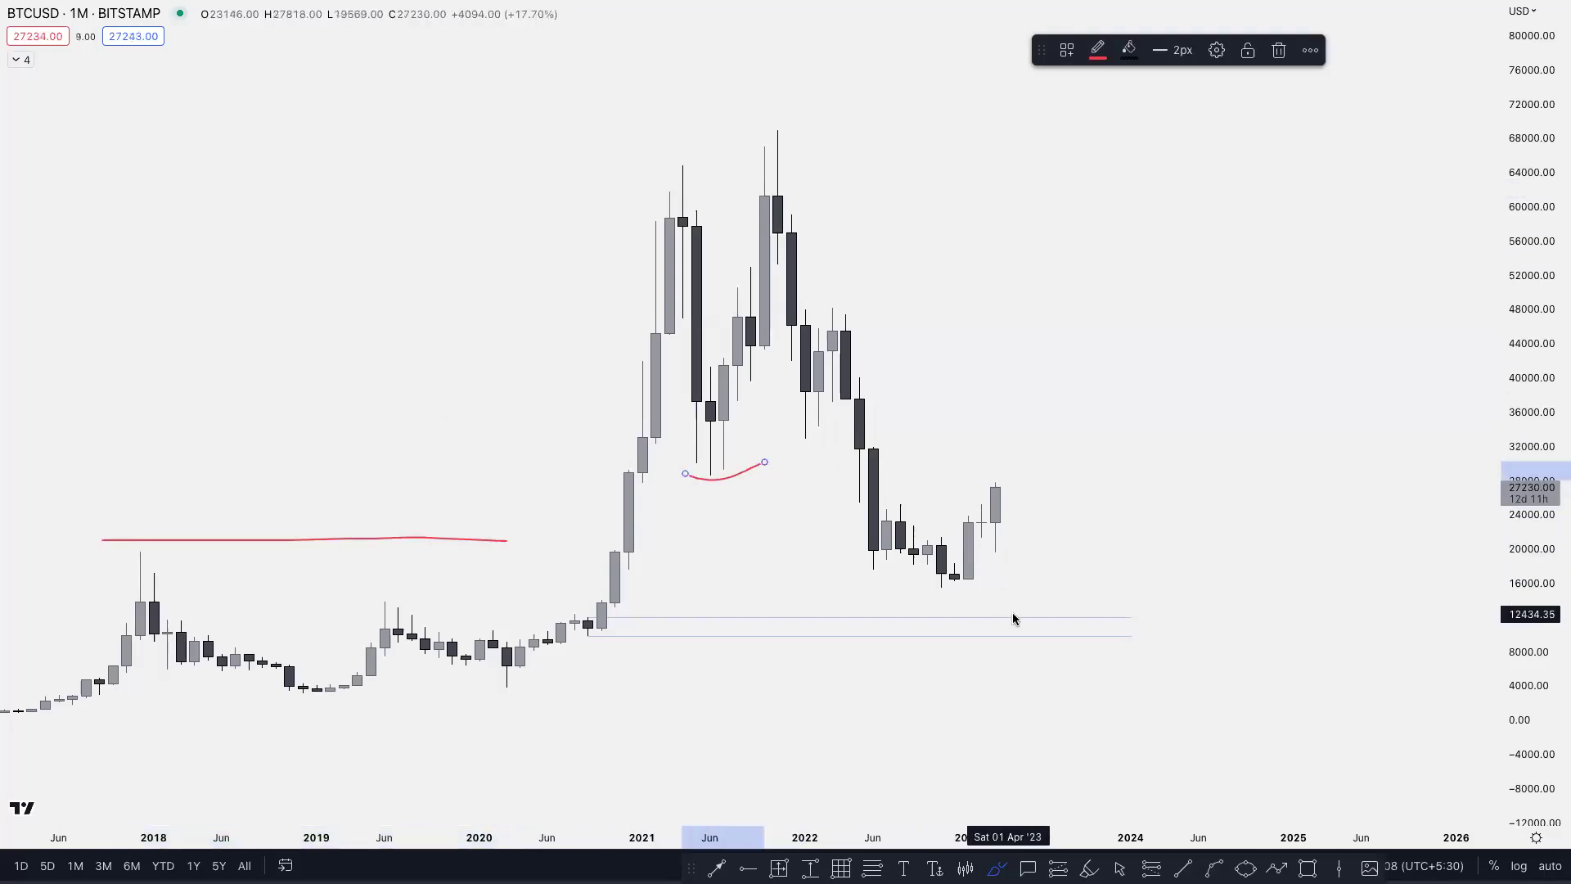
{"action": "mouse_move", "coordinate": [1009, 497]}
{"action": "left_mouse_down"}
{"action": "mouse_move", "coordinate": [1063, 596]}
{"action": "mouse_move", "coordinate": [1269, 179]}
{"action": "left_mouse_up"}
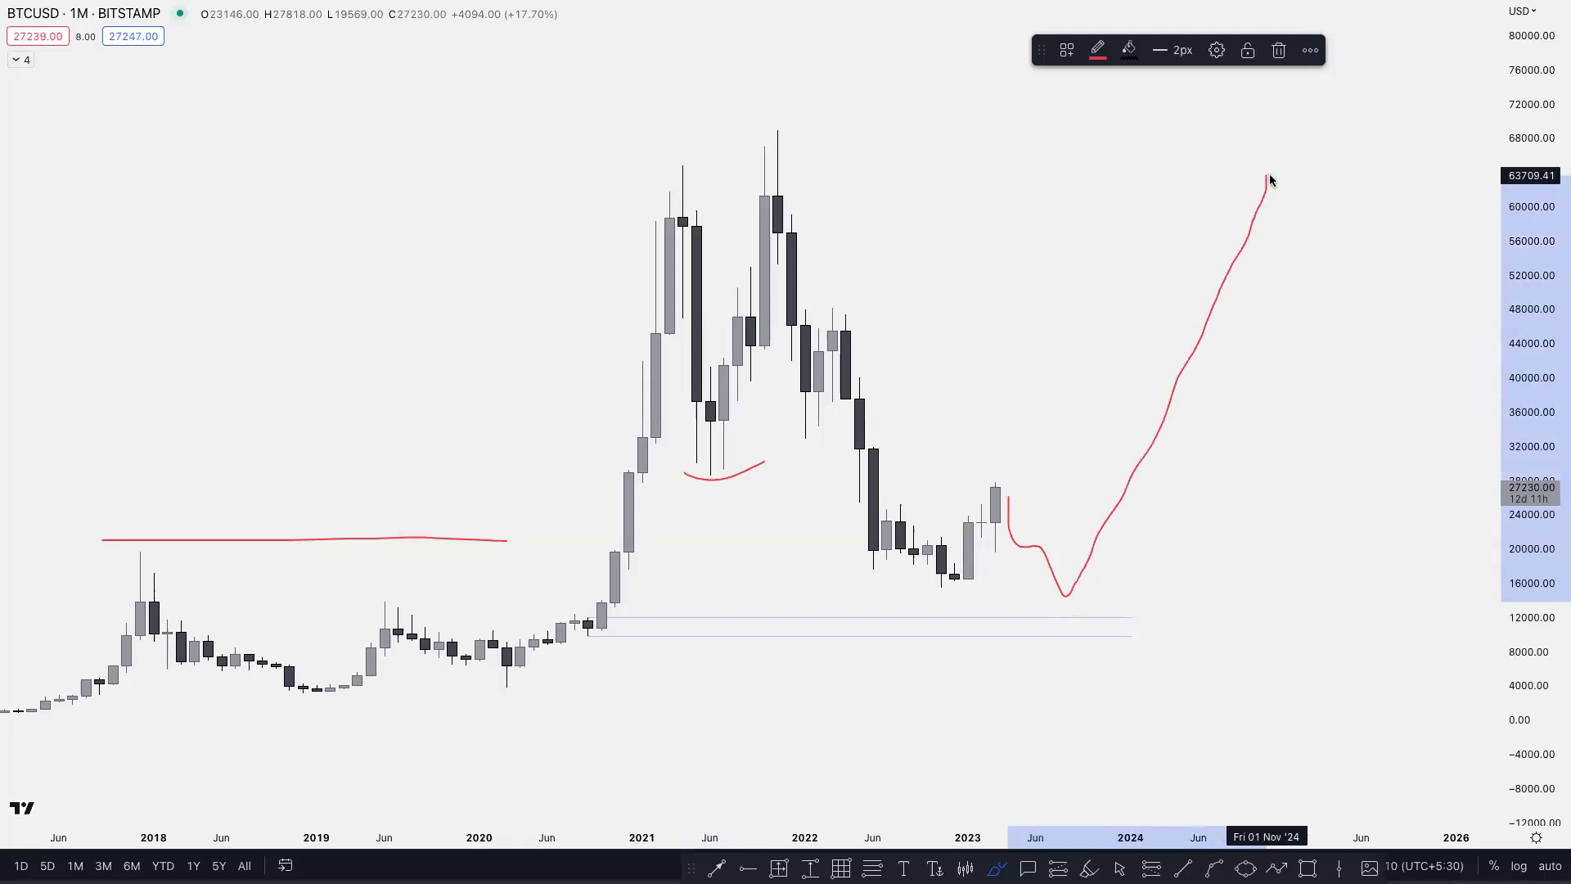
Undo the brushed price path, the curve under the mid-2021 lows and the line above the late-2017 high
{"action": "key", "text": "ctrl+z"}
{"action": "key", "text": "ctrl+z"}
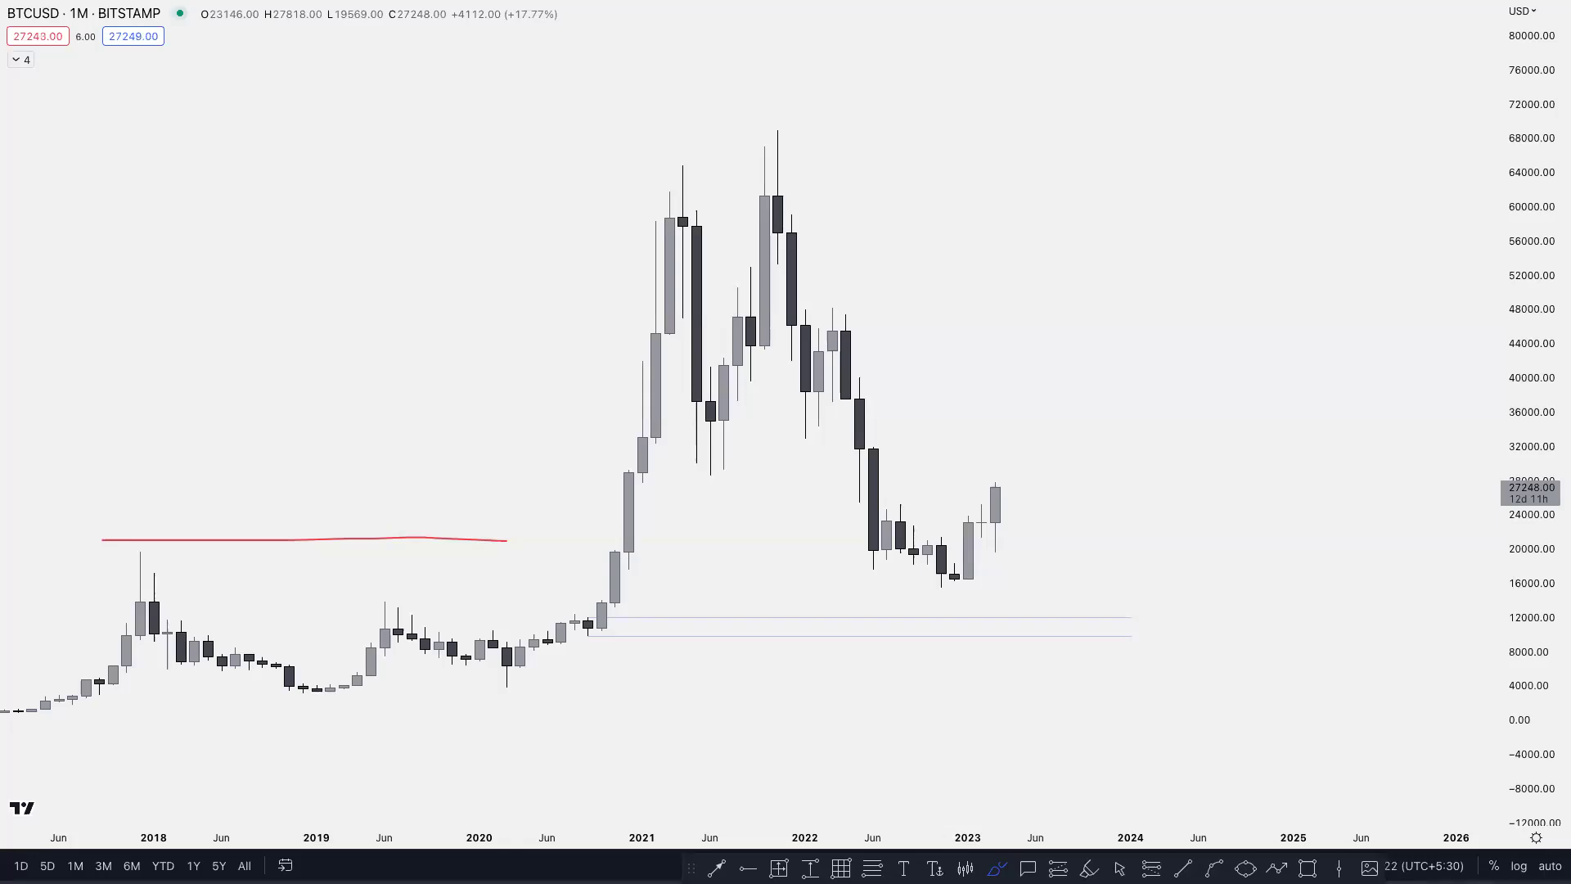
{"action": "key", "text": "Escape"}
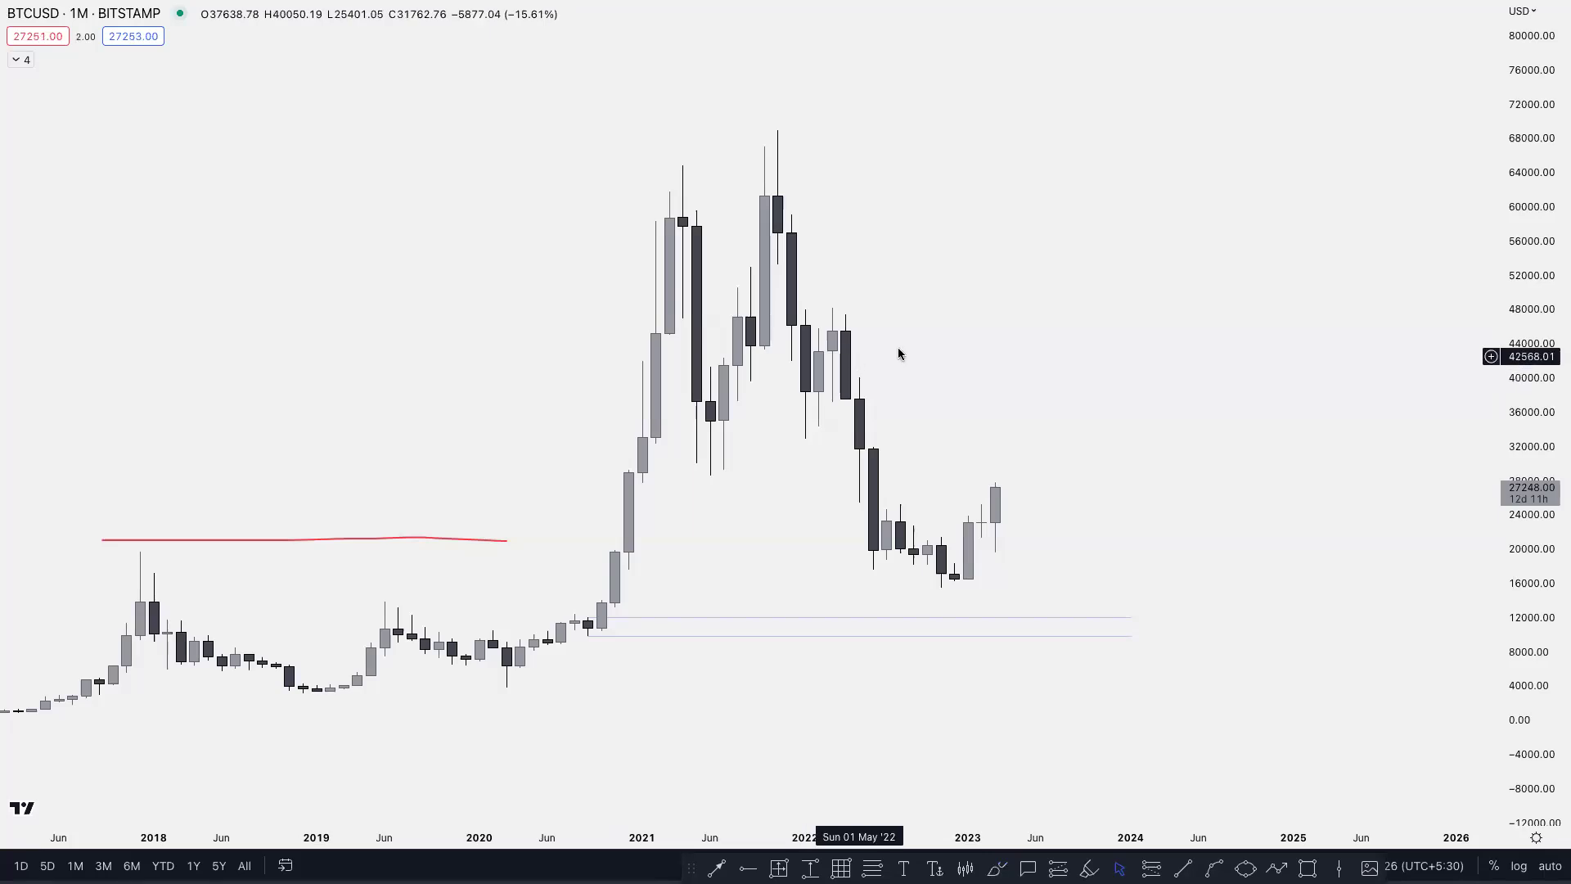
{"action": "key", "text": "ctrl+z"}
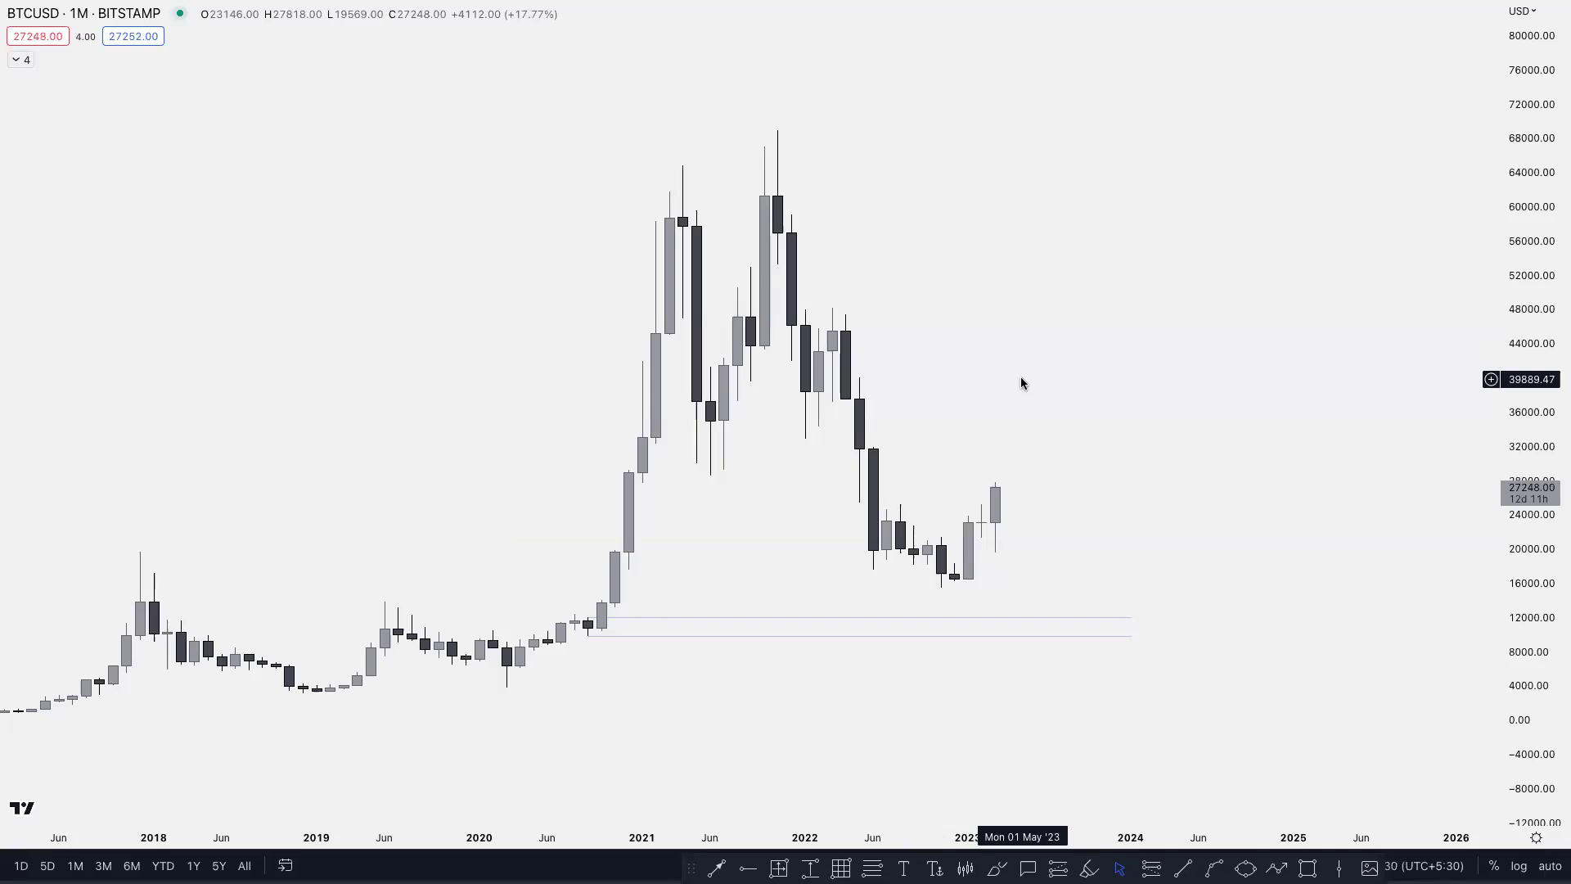
Brush short red levels near 25300, 23300, 21300 and 20000 at the early-2023 candles, plus a path dipping to 23300 and rising to about 38300
{"action": "scroll", "coordinate": [1010, 417], "scroll_direction": "down", "scroll_amount": 1}
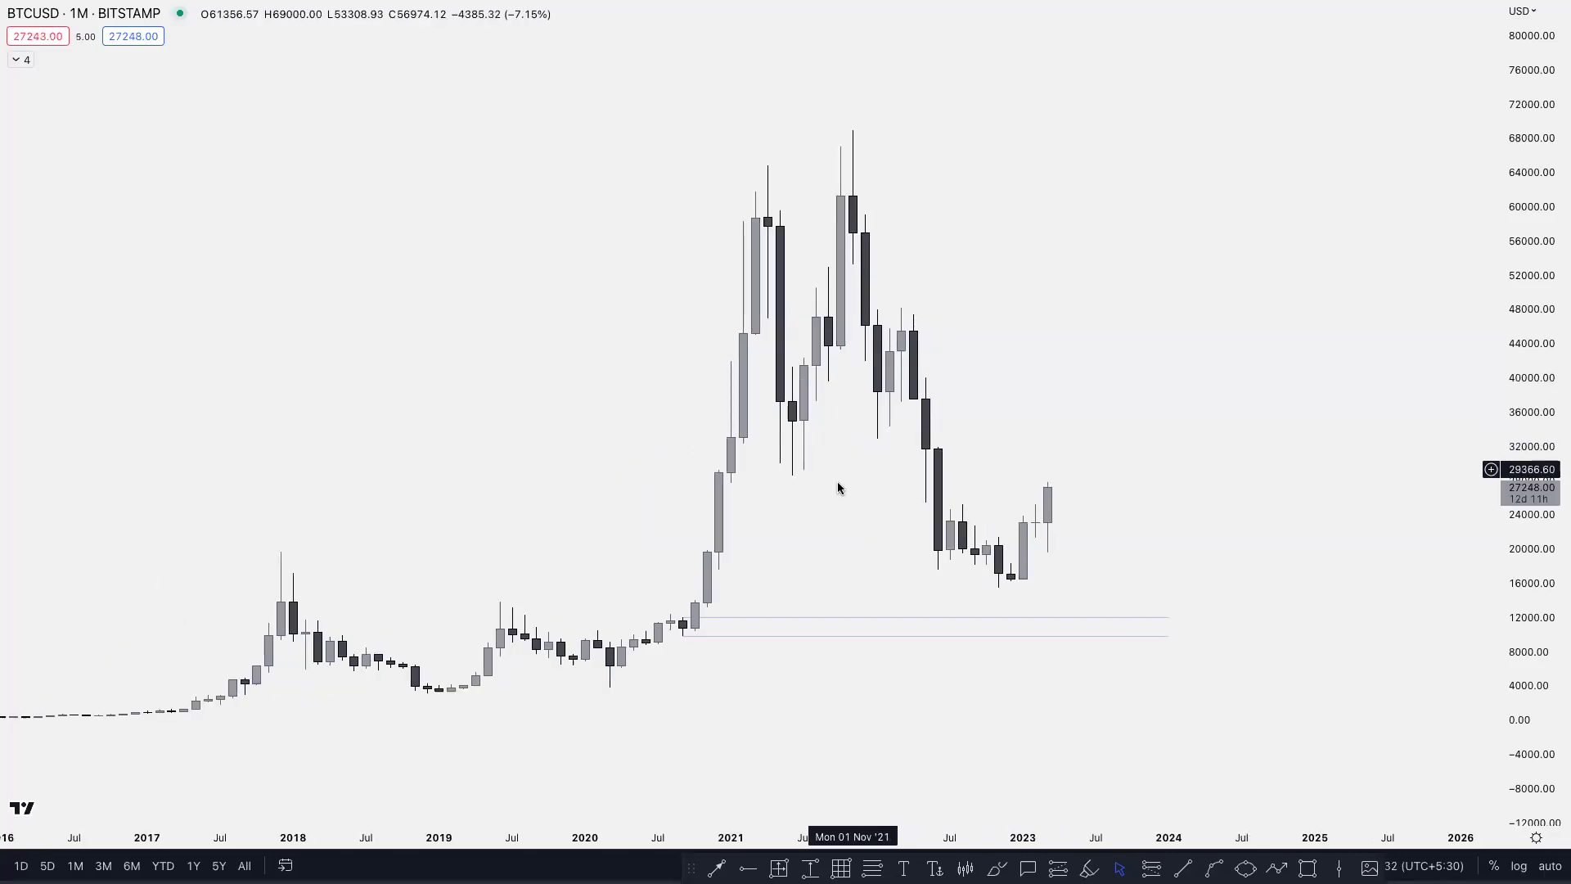
{"action": "left_click_drag", "start_coordinate": [606, 479], "coordinate": [627, 416]}
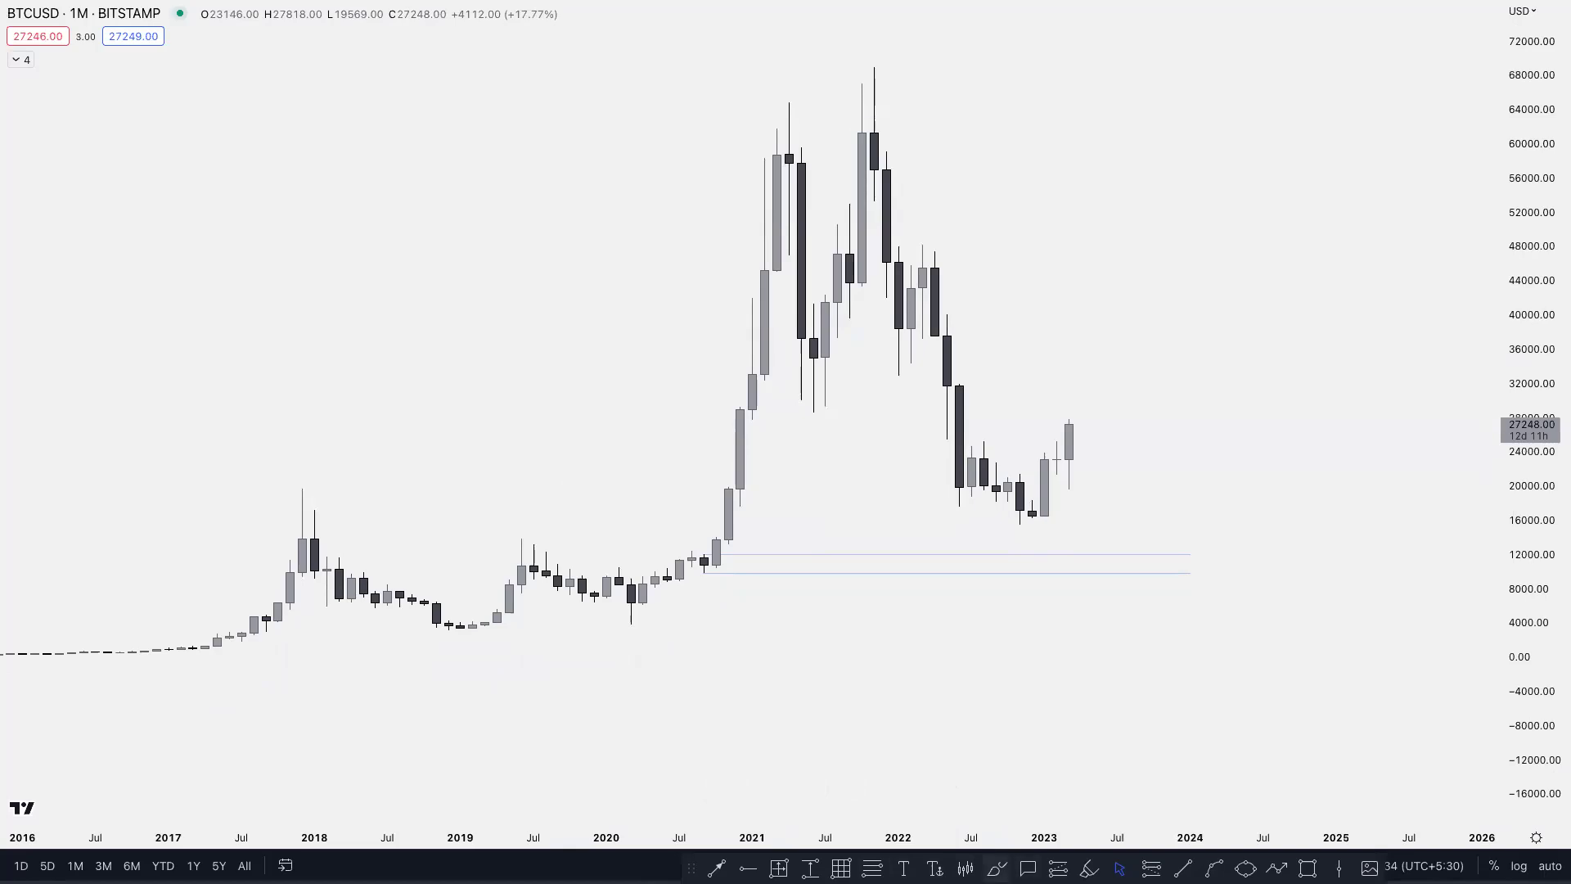
{"action": "left_click", "coordinate": [997, 867]}
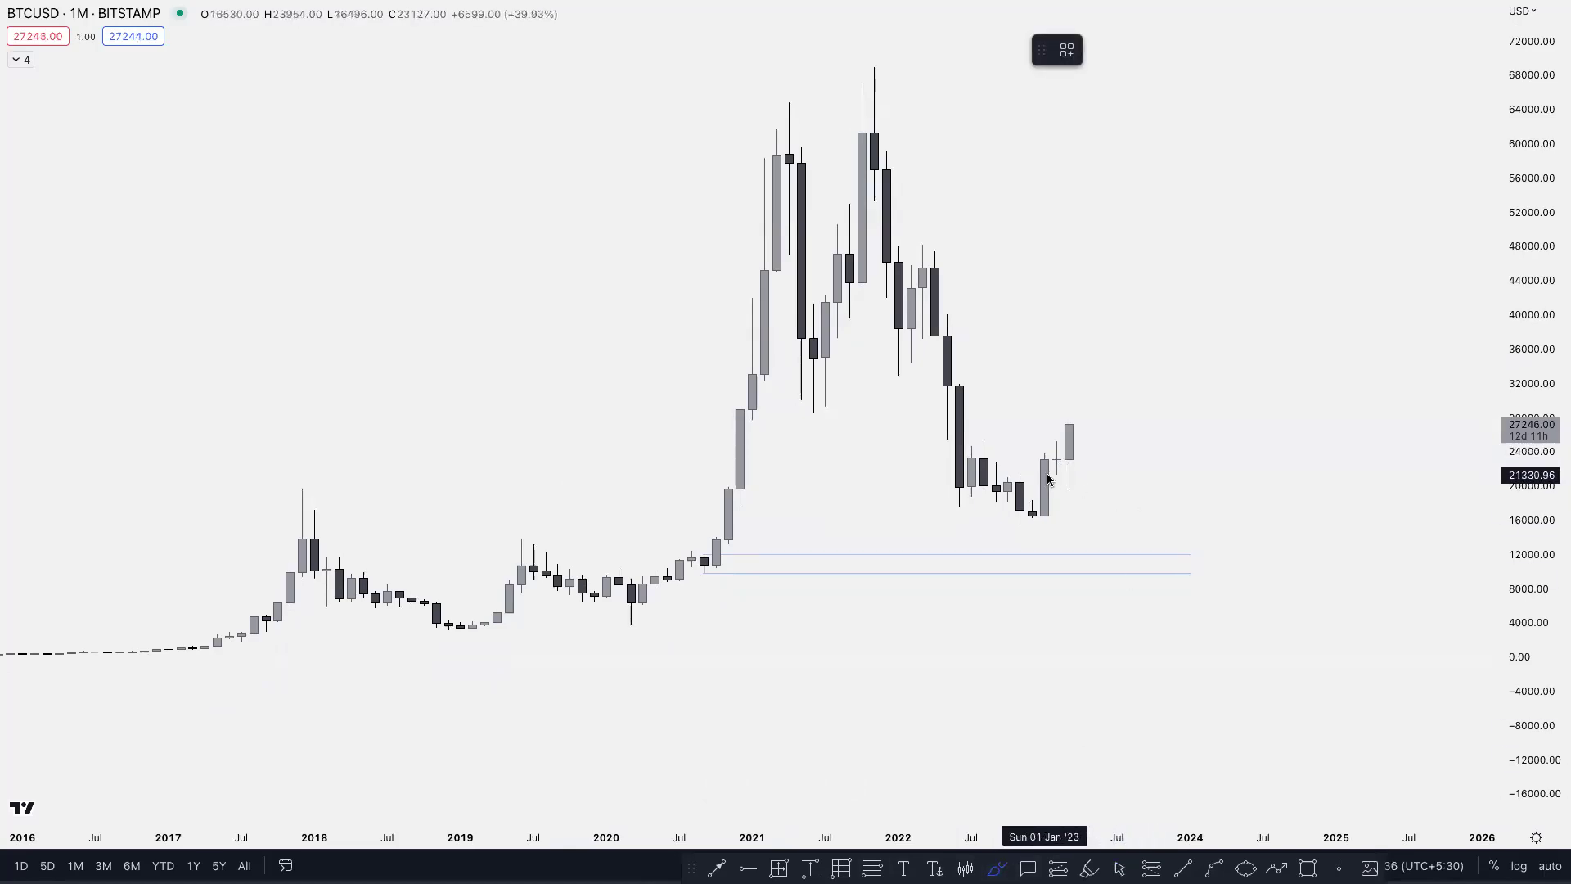
{"action": "left_click_drag", "start_coordinate": [1069, 459], "coordinate": [1154, 457]}
{"action": "left_click_drag", "start_coordinate": [1072, 486], "coordinate": [1129, 486]}
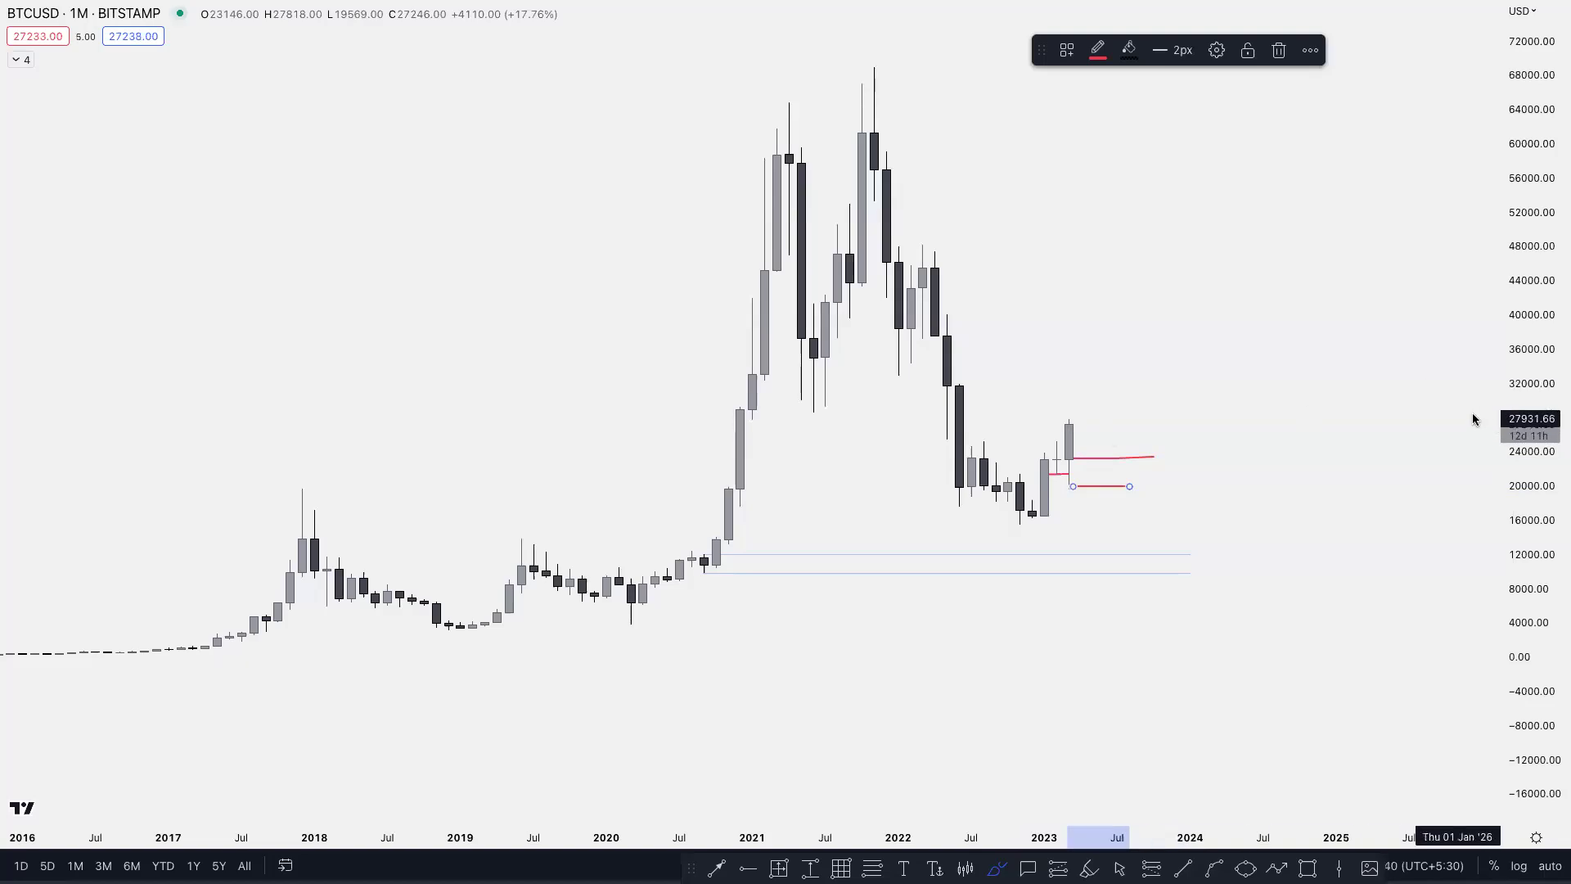
{"action": "left_click_drag", "start_coordinate": [1050, 440], "coordinate": [1070, 440]}
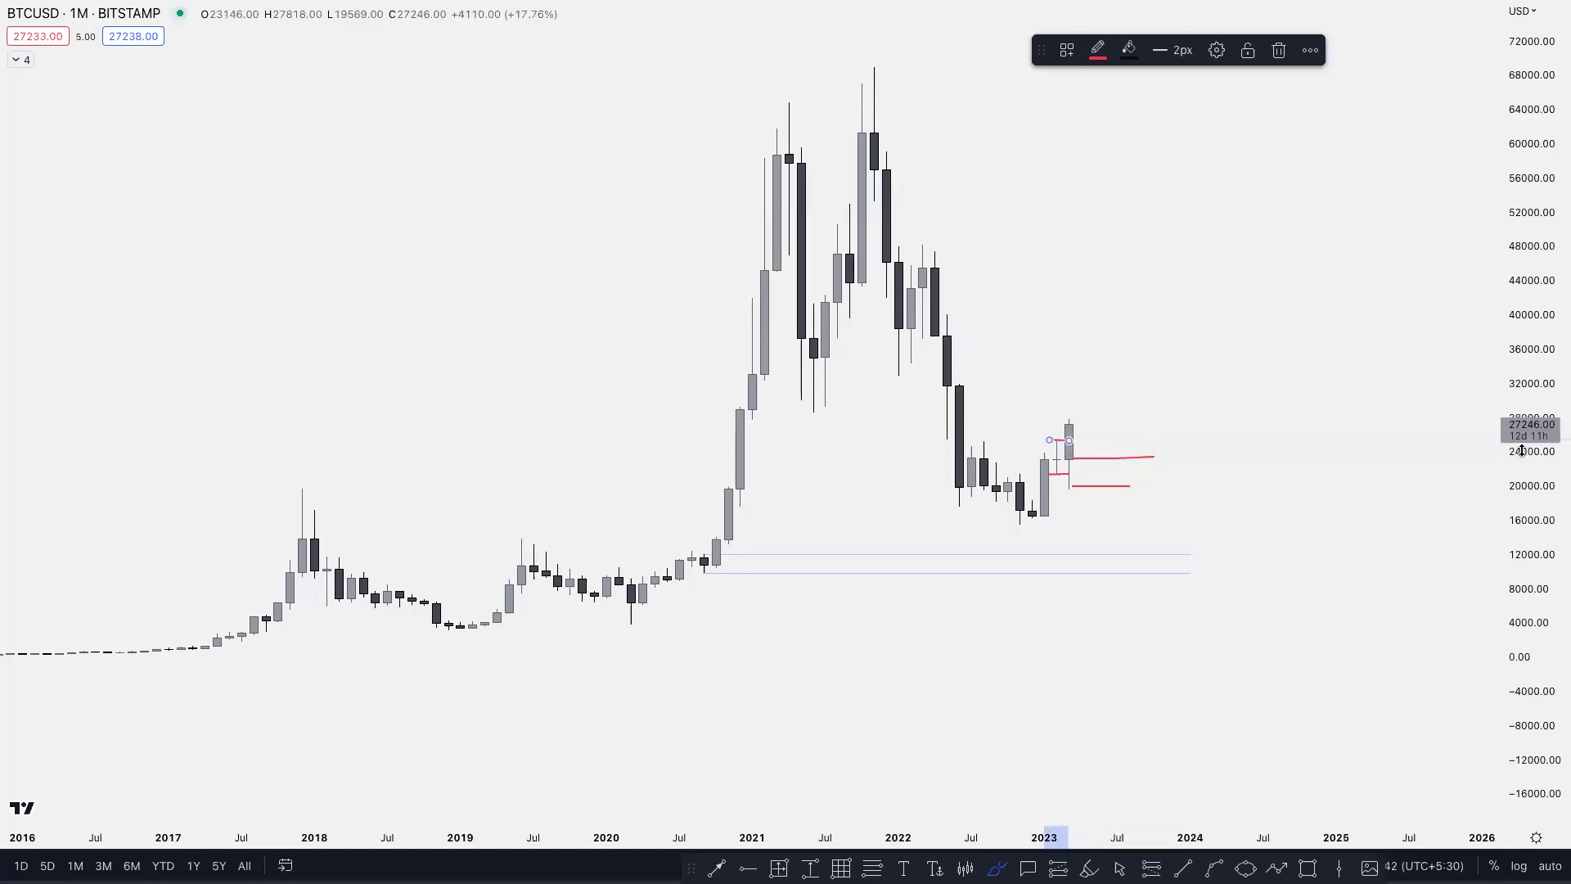
{"action": "mouse_move", "coordinate": [1069, 436]}
{"action": "left_mouse_down"}
{"action": "mouse_move", "coordinate": [1072, 416]}
{"action": "mouse_move", "coordinate": [1105, 455]}
{"action": "mouse_move", "coordinate": [1126, 445]}
{"action": "mouse_move", "coordinate": [1139, 333]}
{"action": "left_mouse_up"}
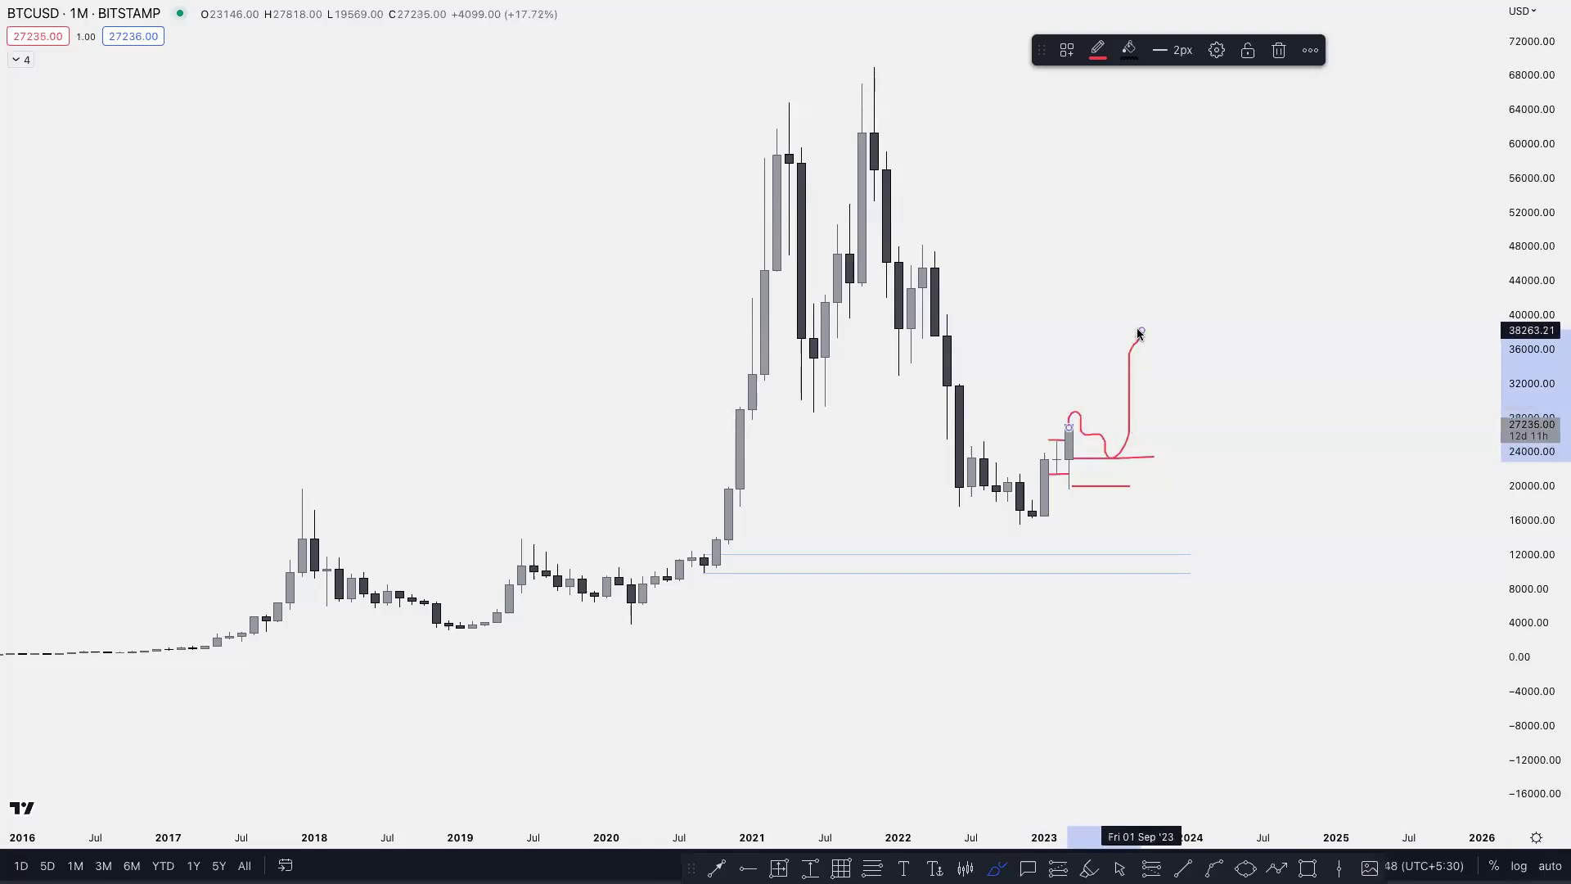
Brush red levels across the early-2022 highs near 46000 and 47400, and extend the price path up to about 61600
{"action": "left_click_drag", "start_coordinate": [900, 263], "coordinate": [1178, 266]}
{"action": "left_click_drag", "start_coordinate": [928, 248], "coordinate": [1202, 252]}
{"action": "mouse_move", "coordinate": [1132, 330]}
{"action": "left_mouse_down"}
{"action": "mouse_move", "coordinate": [1157, 282]}
{"action": "mouse_move", "coordinate": [1189, 267]}
{"action": "mouse_move", "coordinate": [1317, 601]}
{"action": "mouse_move", "coordinate": [1386, 131]}
{"action": "left_mouse_up"}
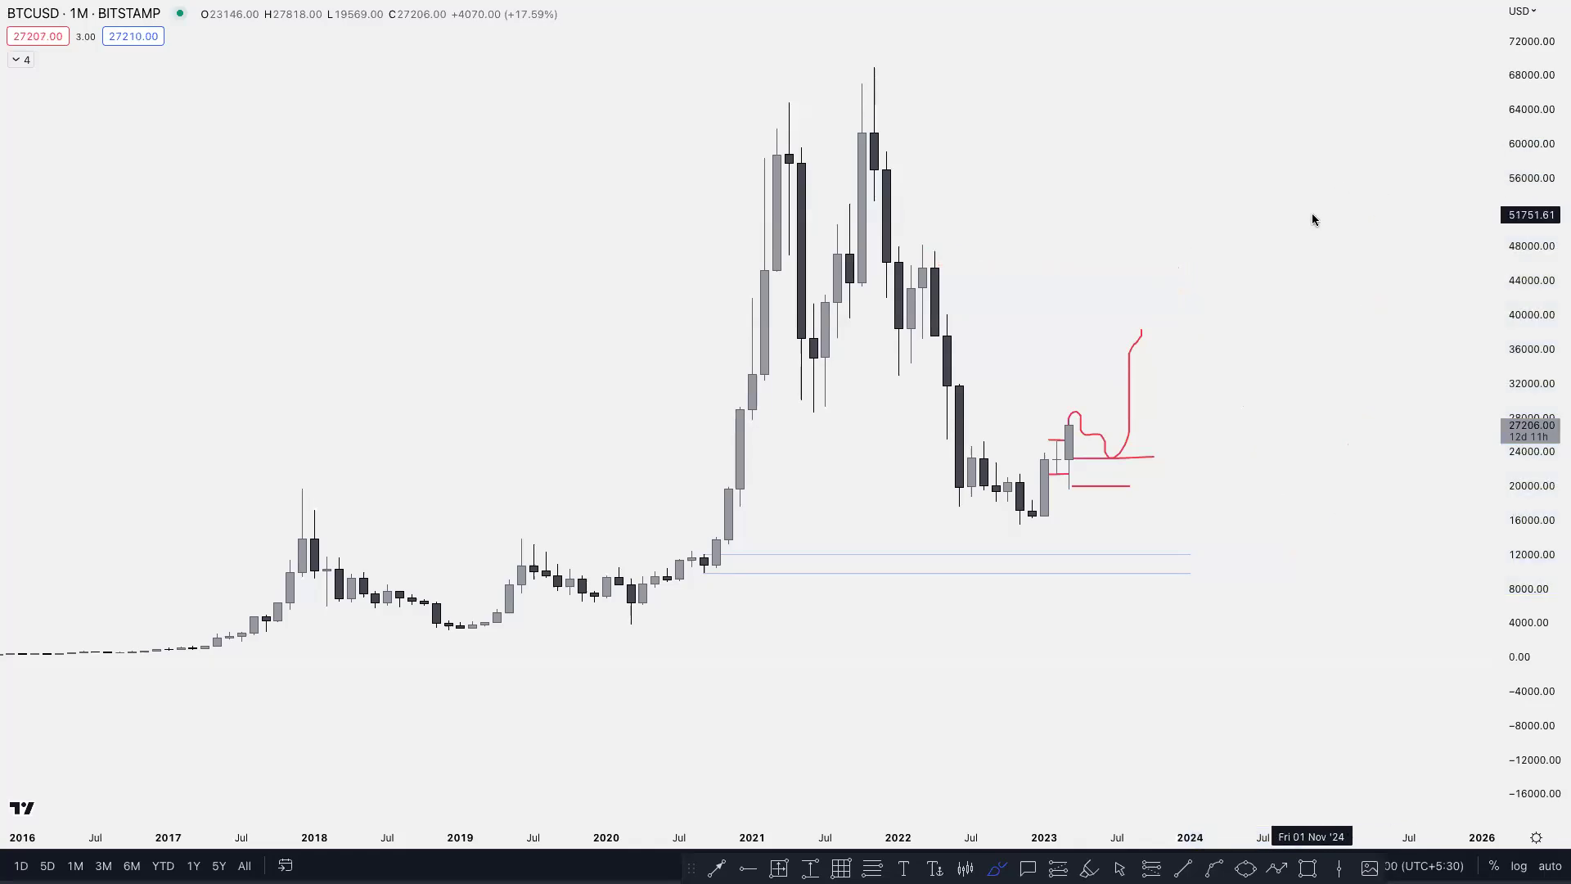
Undo the brushed price path and the red levels near 25300, 23300 and 20000 at the early-2023 candles
{"action": "key", "text": "super+z"}
{"action": "key", "text": "super+z"}
{"action": "key", "text": "super+z"}
{"action": "key", "text": "super+z"}
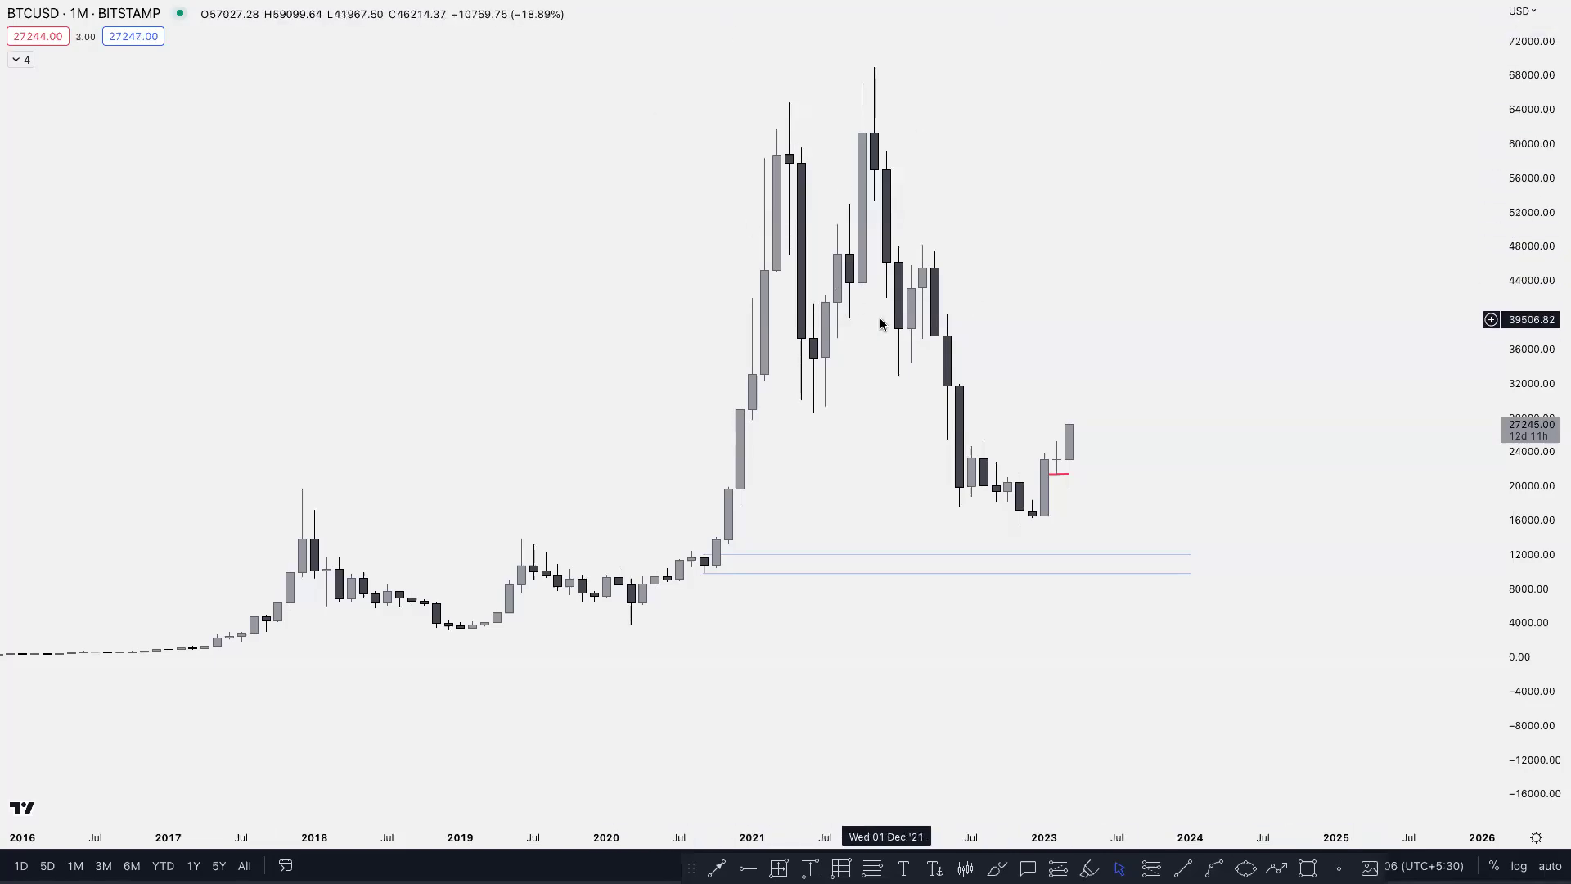
{"action": "right_click", "coordinate": [1073, 270]}
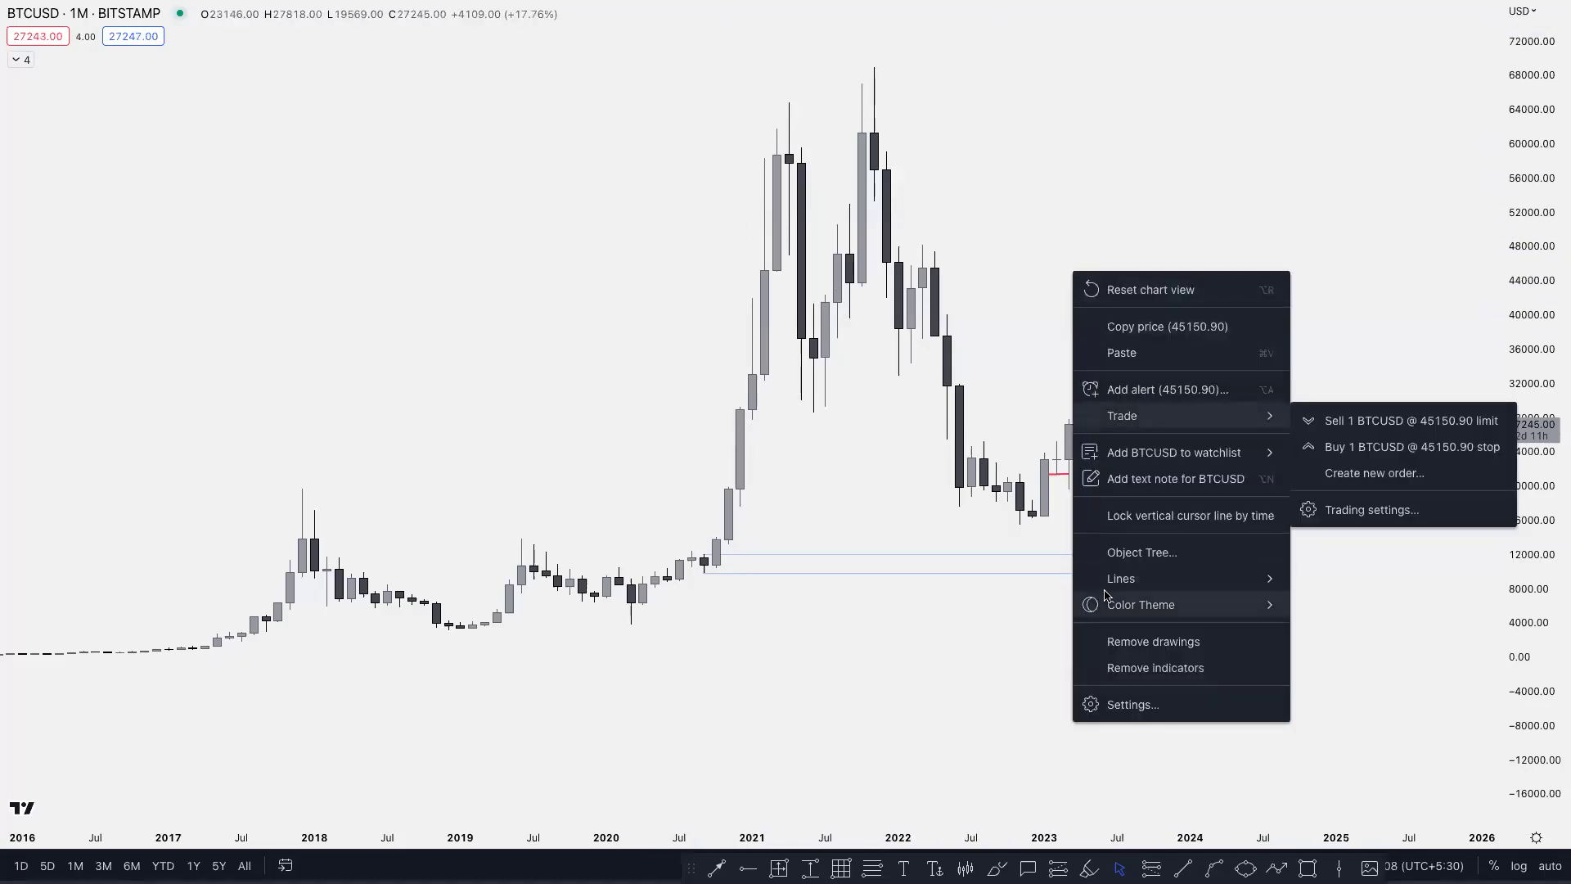
{"action": "left_click", "coordinate": [1111, 635]}
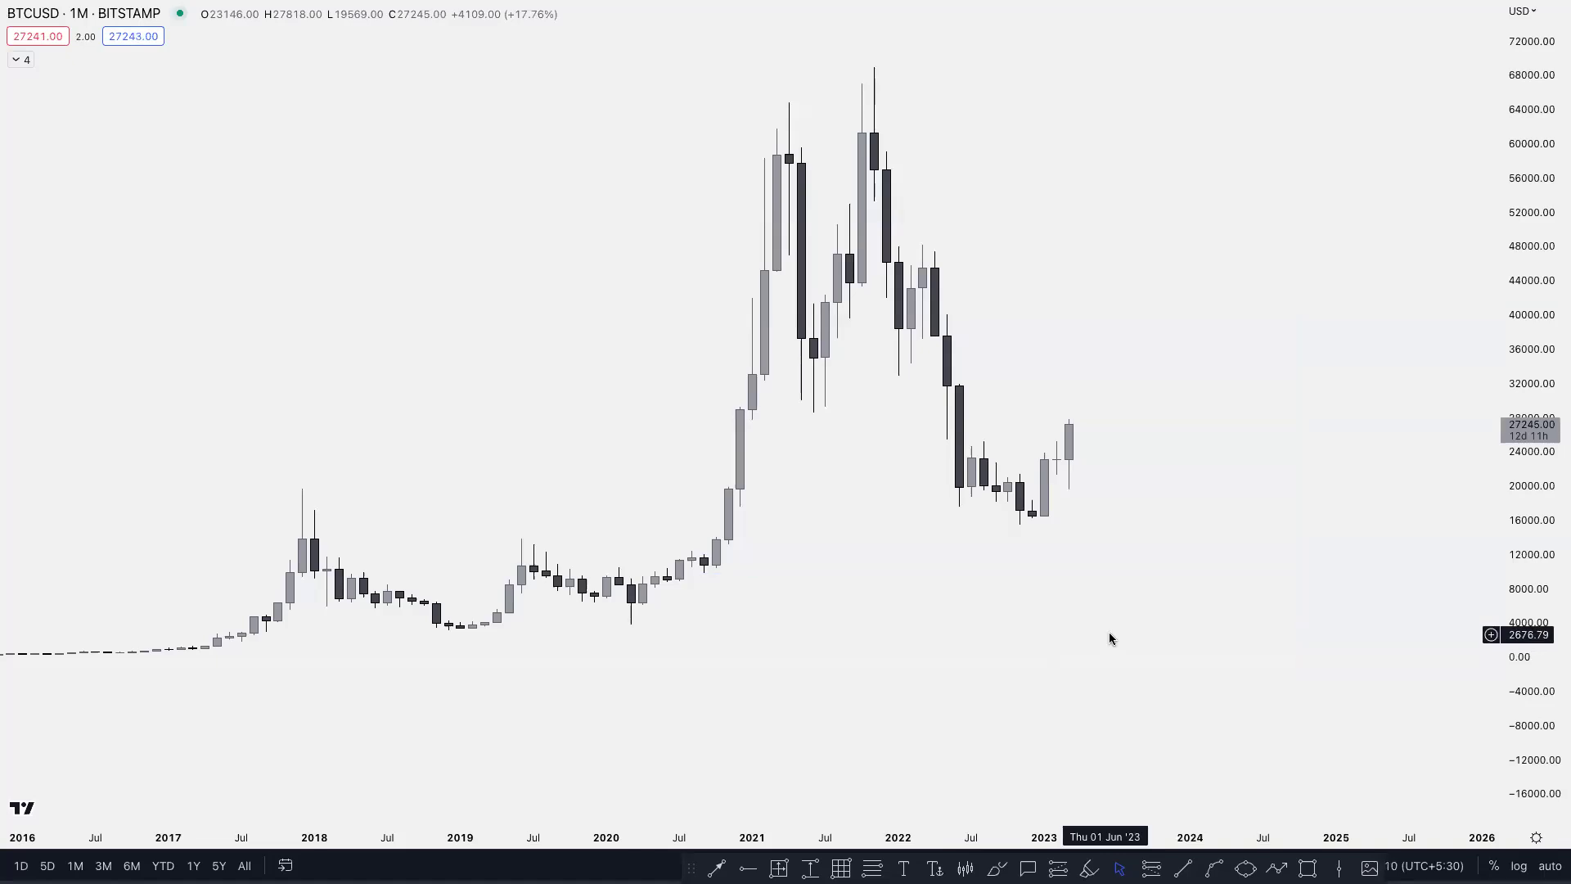
{"action": "key", "text": "ctrl+z"}
Delete the remaining short red level near 21300 at the early-2023 candles
{"action": "left_click", "coordinate": [1064, 476]}
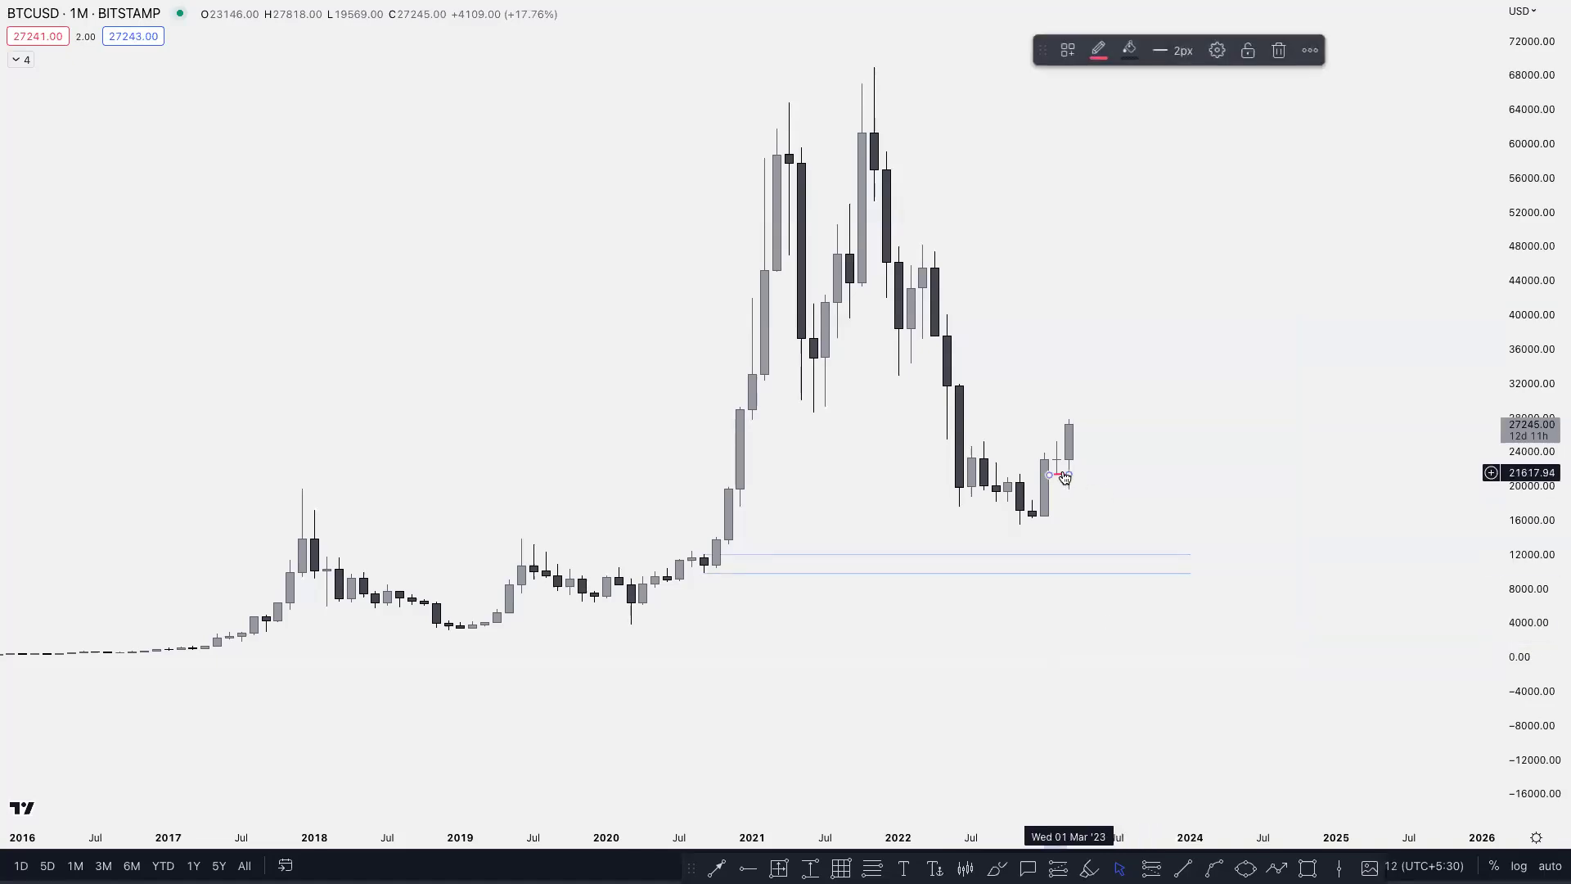
{"action": "key", "text": "Delete"}
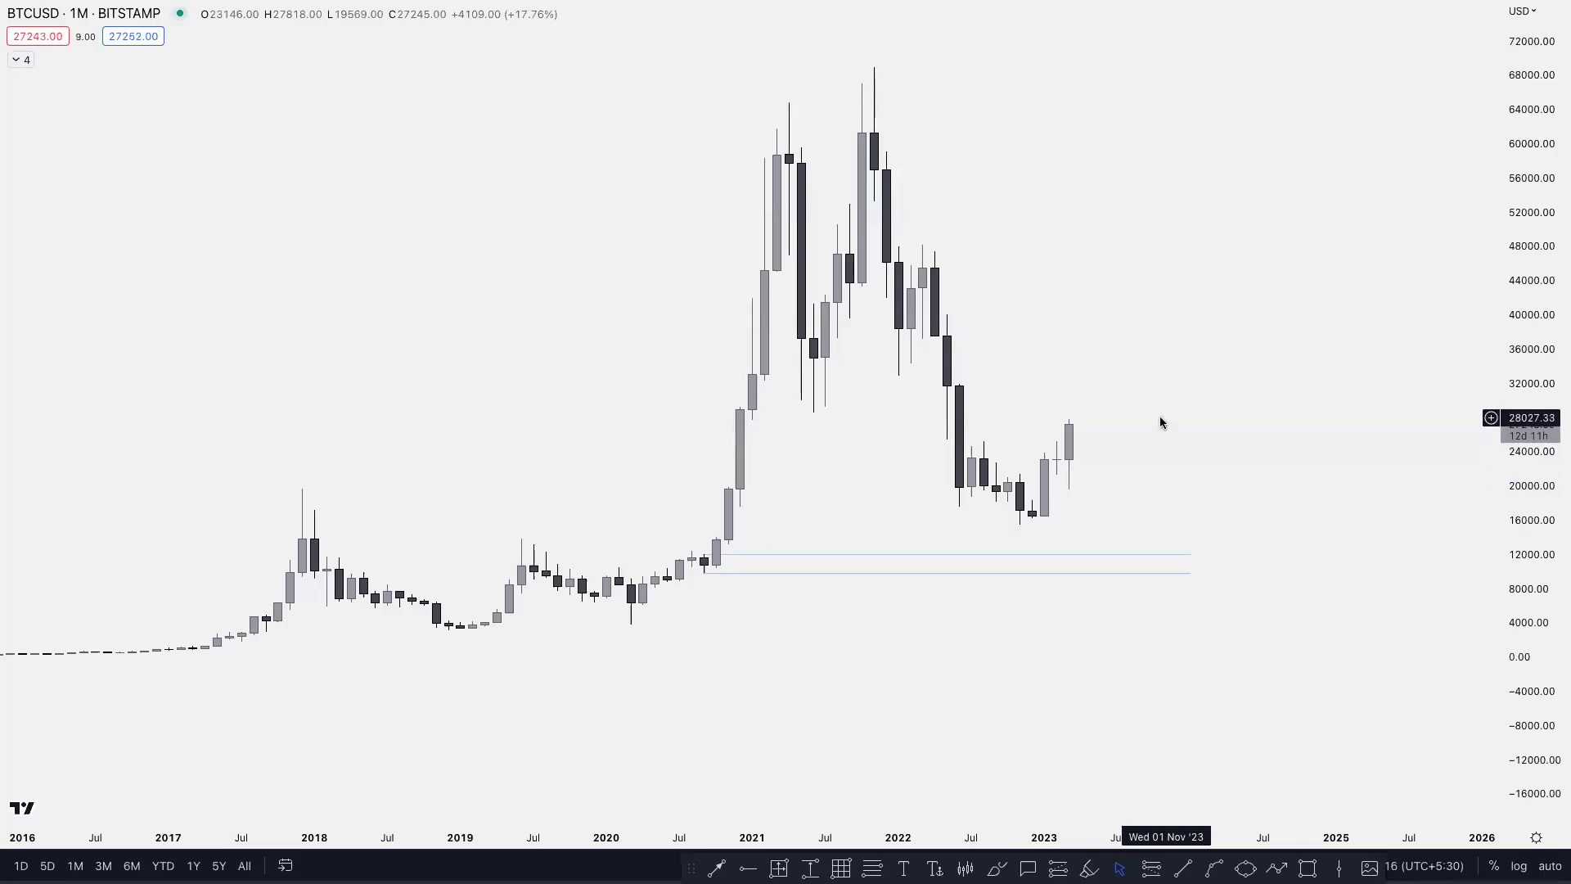
Place a horizontal ray at 45850 starting from the February 2022 candle's high
{"action": "scroll", "coordinate": [1160, 422], "scroll_direction": "up", "scroll_amount": 3}
{"action": "left_click_drag", "start_coordinate": [1178, 448], "coordinate": [1313, 556]}
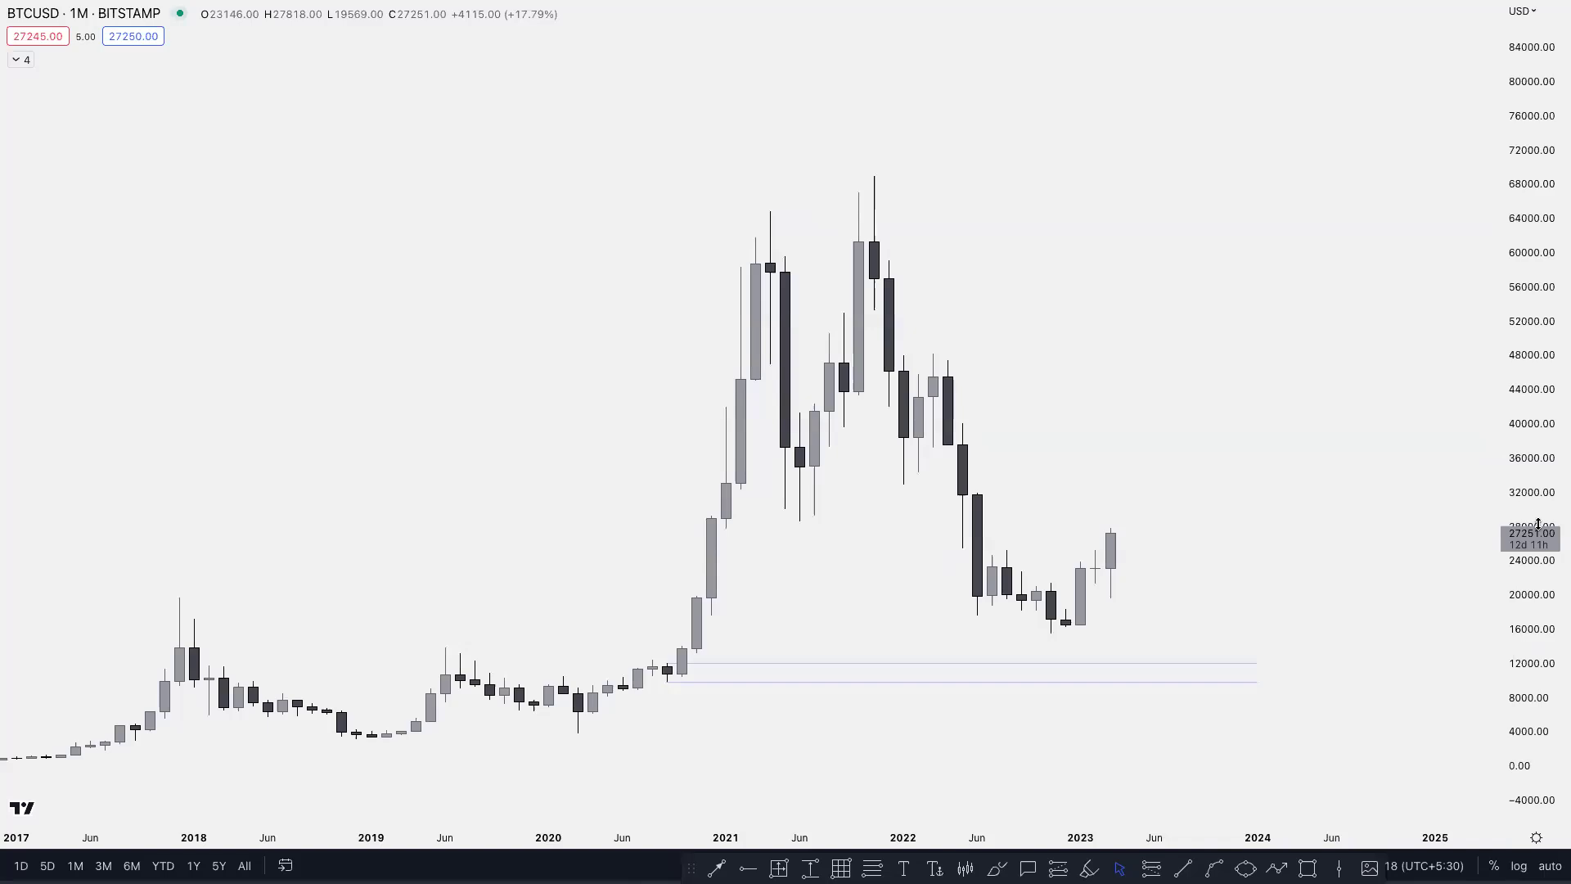
{"action": "left_click_drag", "start_coordinate": [1543, 564], "coordinate": [1538, 272]}
{"action": "scroll", "coordinate": [1183, 367], "scroll_direction": "up", "scroll_amount": 2}
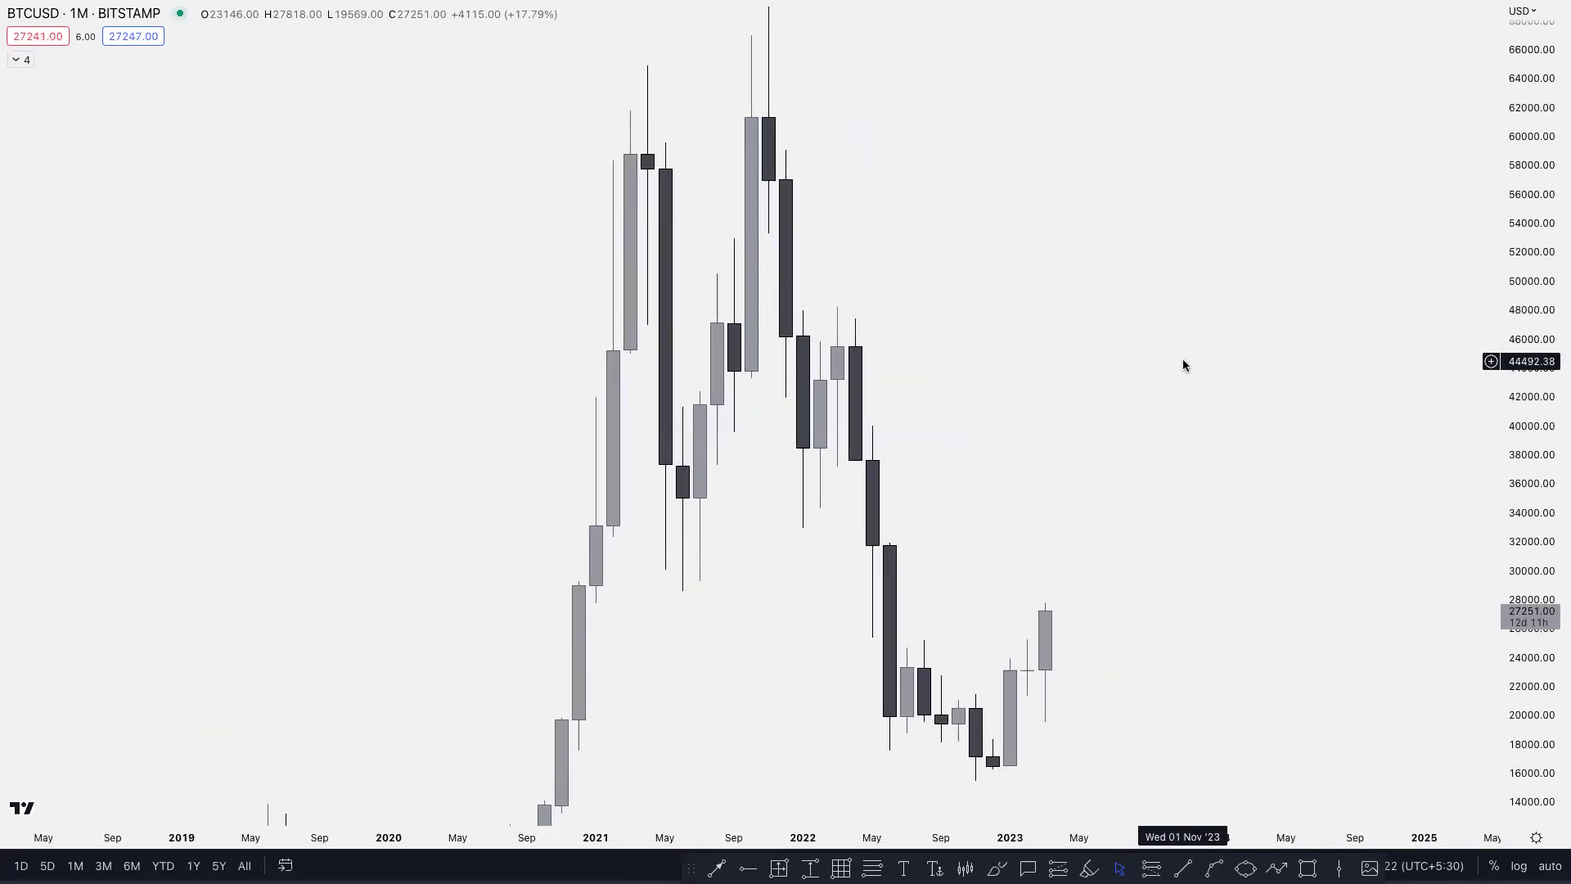
{"action": "scroll", "coordinate": [1185, 376], "scroll_direction": "up", "scroll_amount": 2}
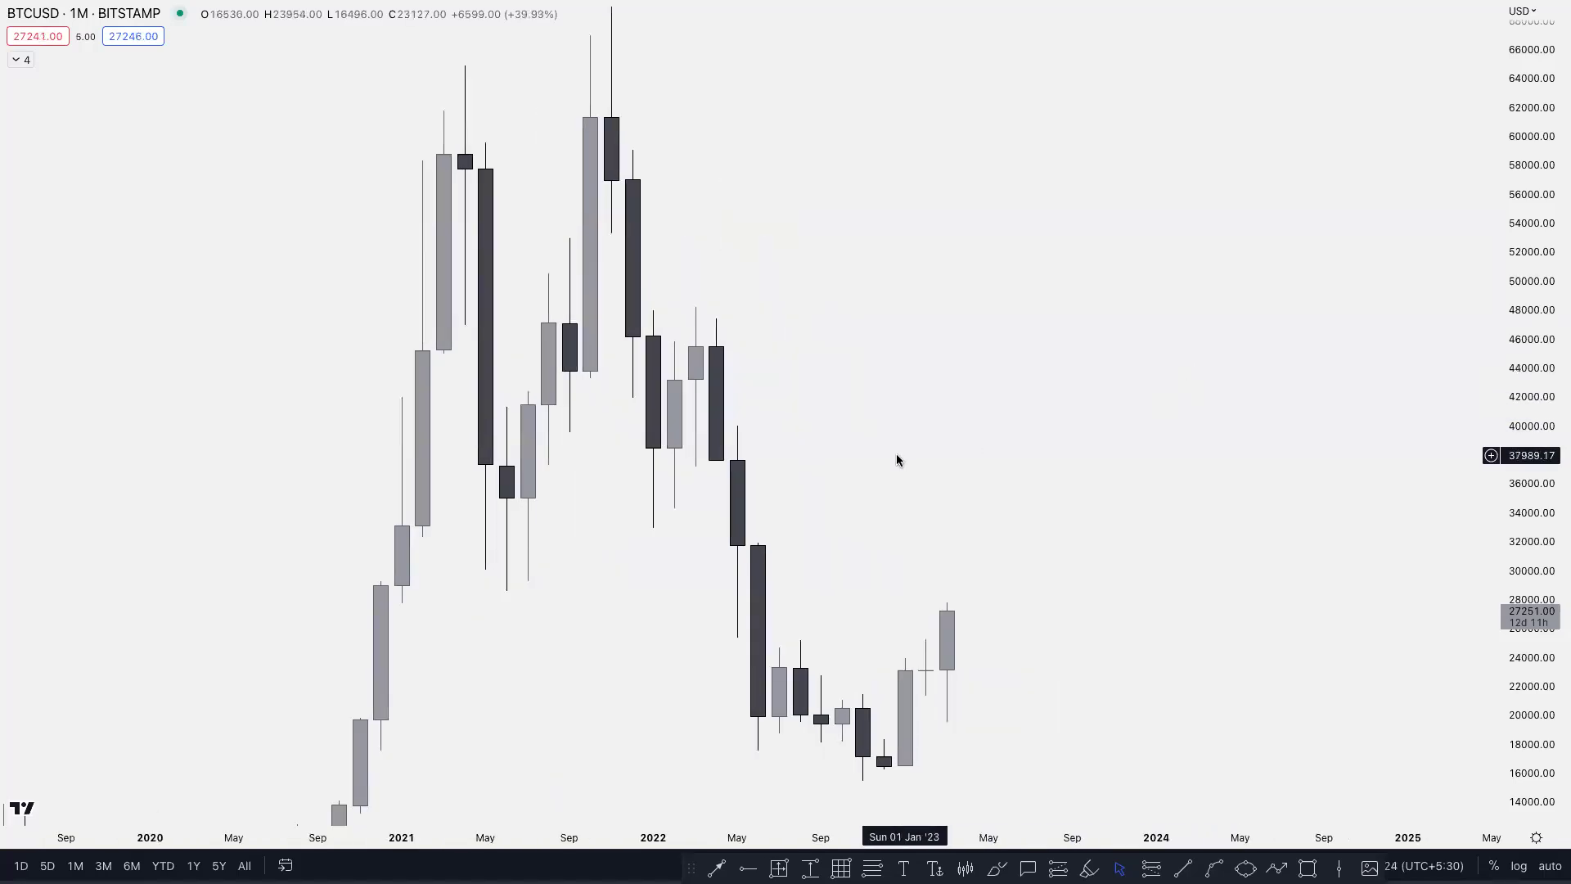
{"action": "left_click_drag", "start_coordinate": [895, 456], "coordinate": [1045, 414]}
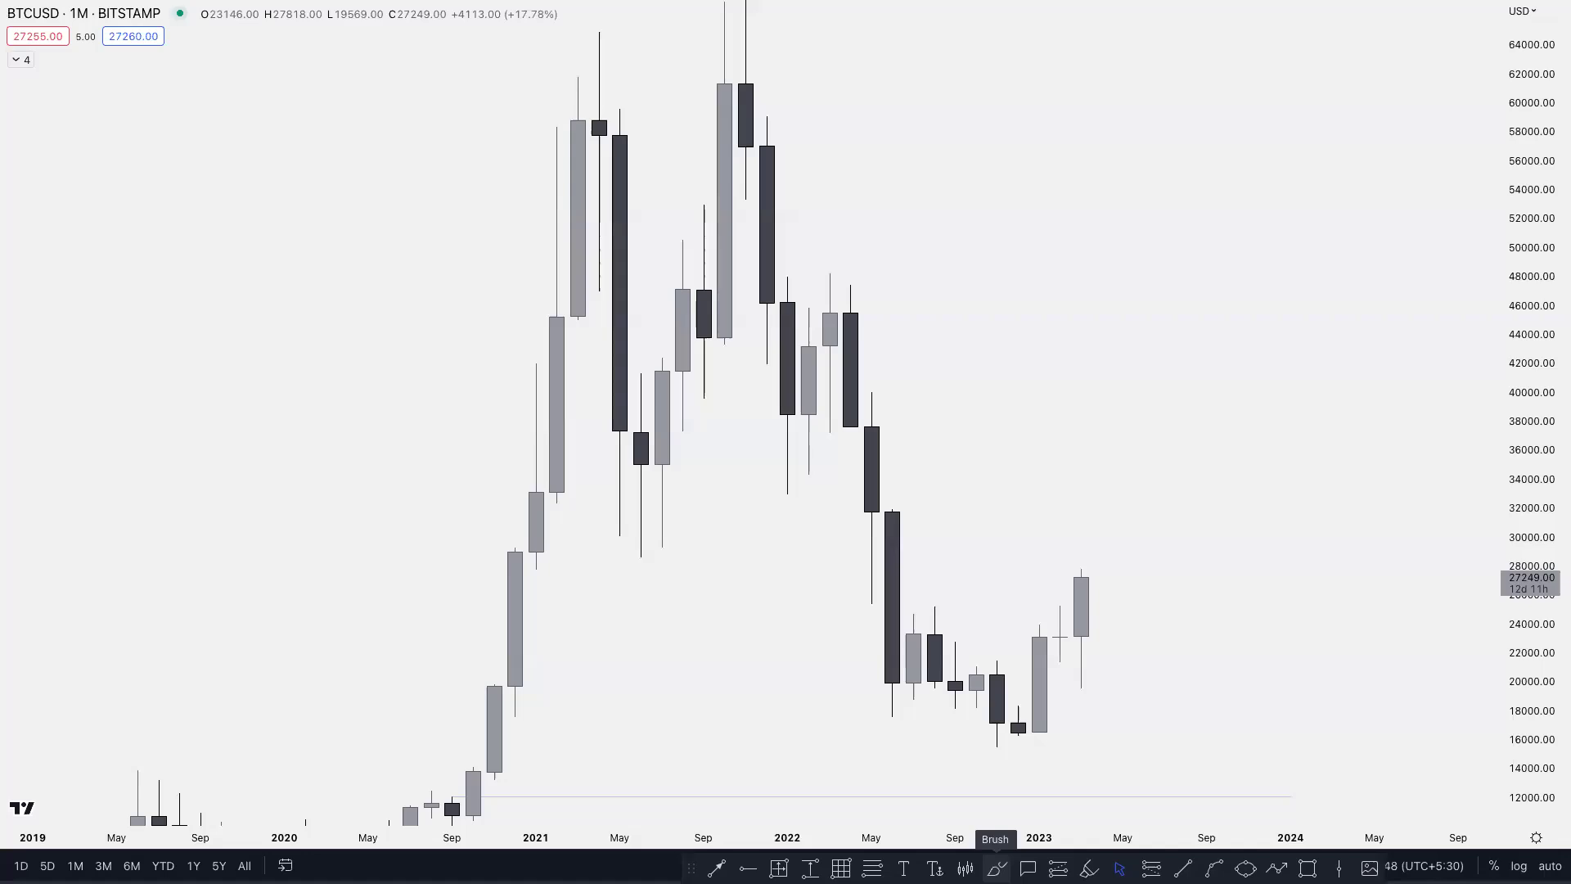
{"action": "left_click", "coordinate": [997, 869]}
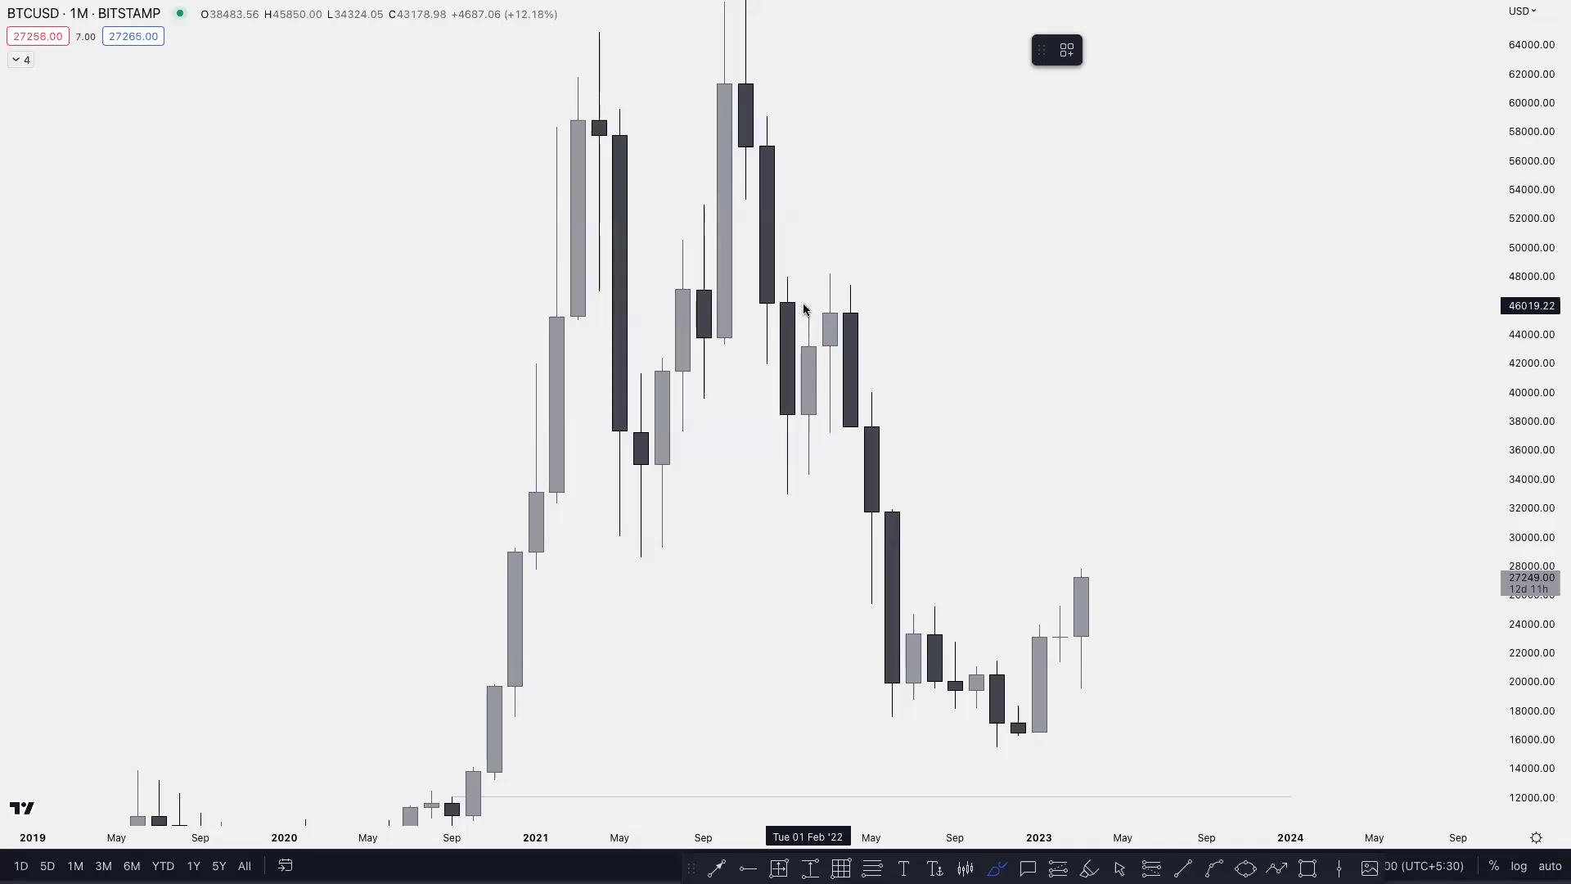
{"action": "key", "text": "Escape"}
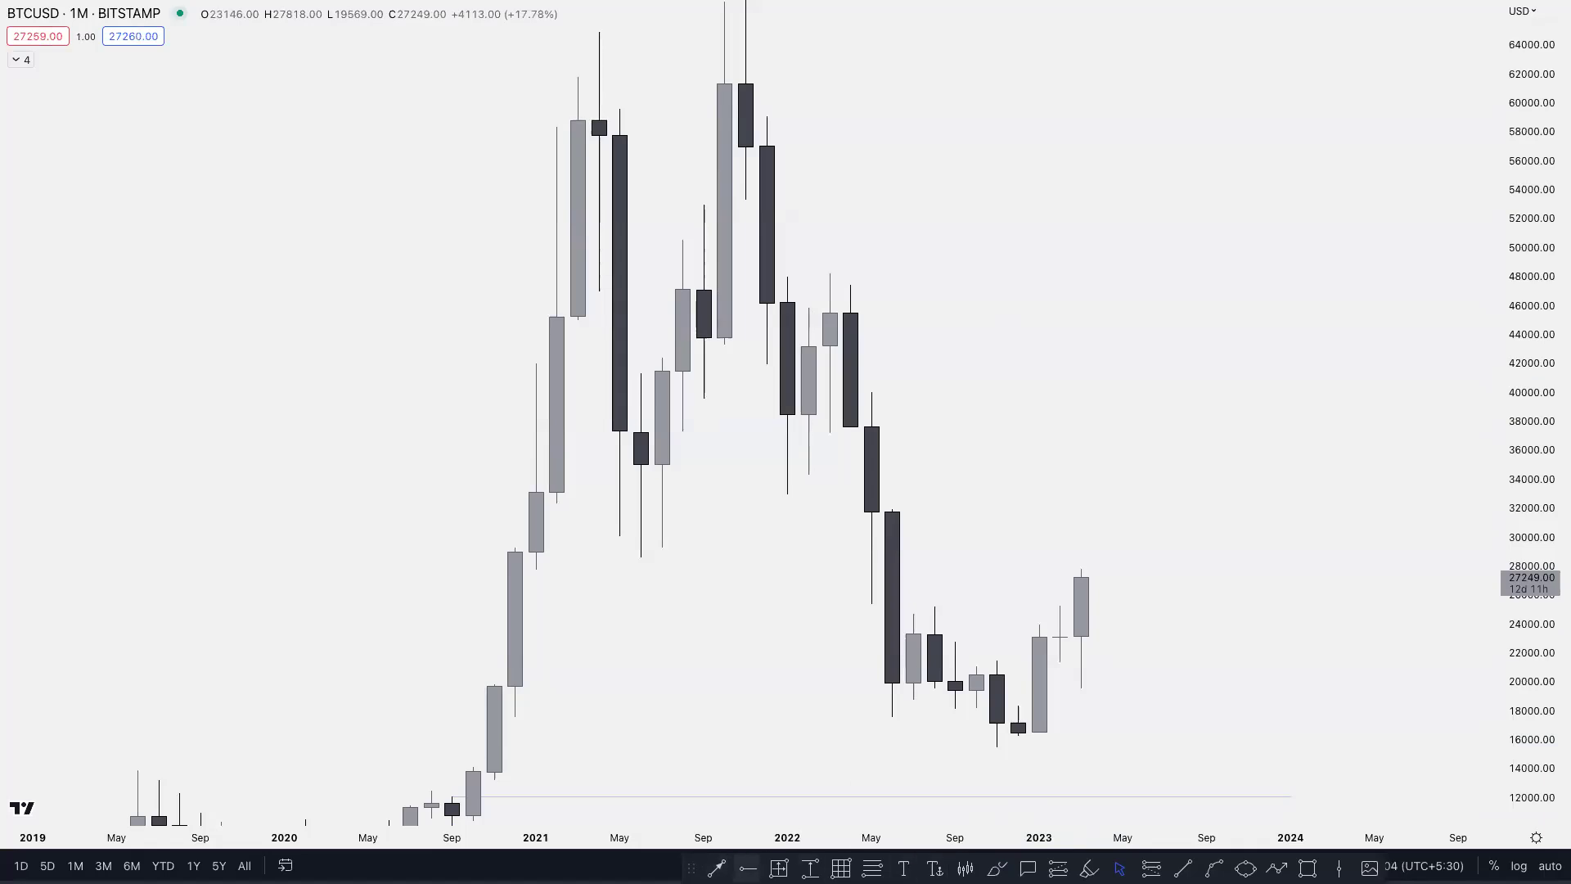
{"action": "left_click", "coordinate": [841, 867]}
{"action": "left_click", "coordinate": [748, 868]}
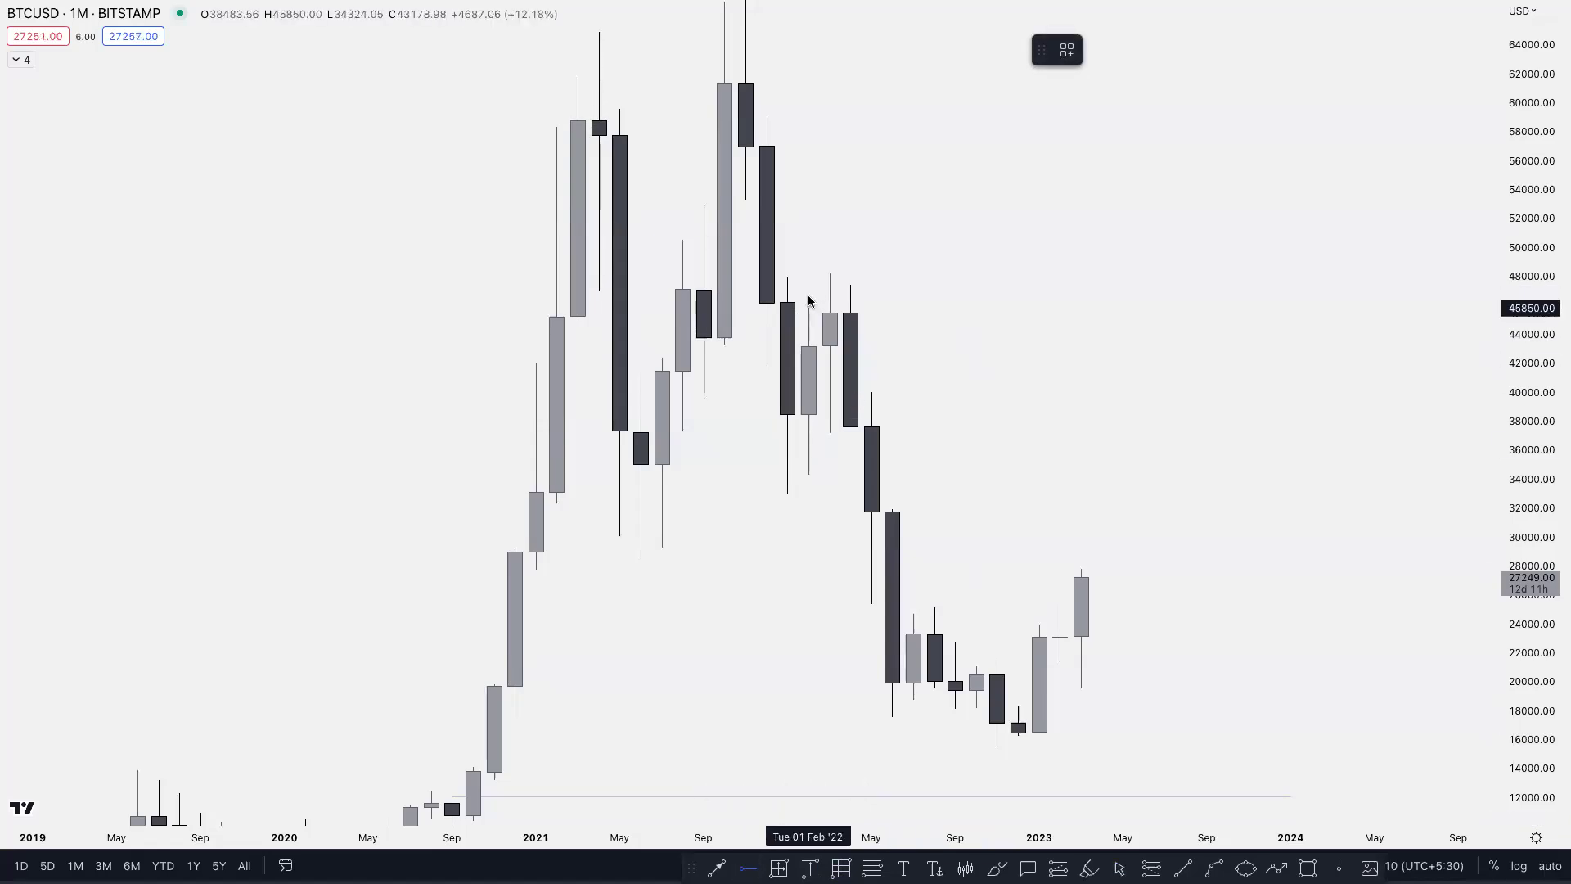
{"action": "left_click", "coordinate": [816, 308]}
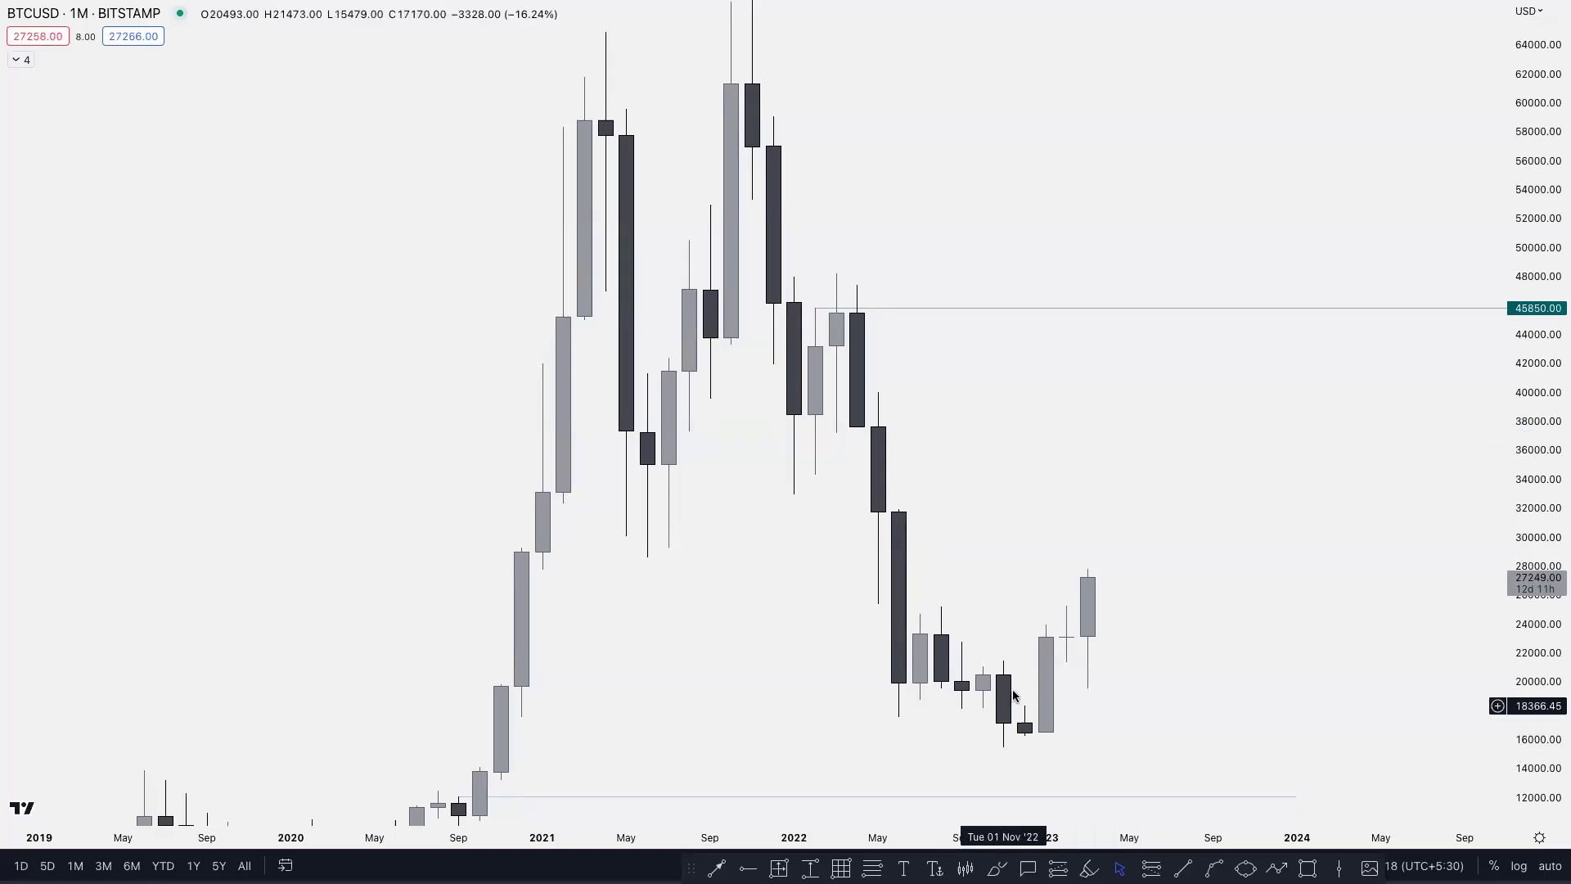
Brush a red line above the early-2022 highs near 48600 and bracket the mid-2021 lows from about 35100 down to 29000
{"action": "left_click", "coordinate": [1004, 867]}
{"action": "mouse_move", "coordinate": [839, 315]}
{"action": "left_mouse_down"}
{"action": "mouse_move", "coordinate": [857, 314]}
{"action": "mouse_move", "coordinate": [878, 268]}
{"action": "left_mouse_up"}
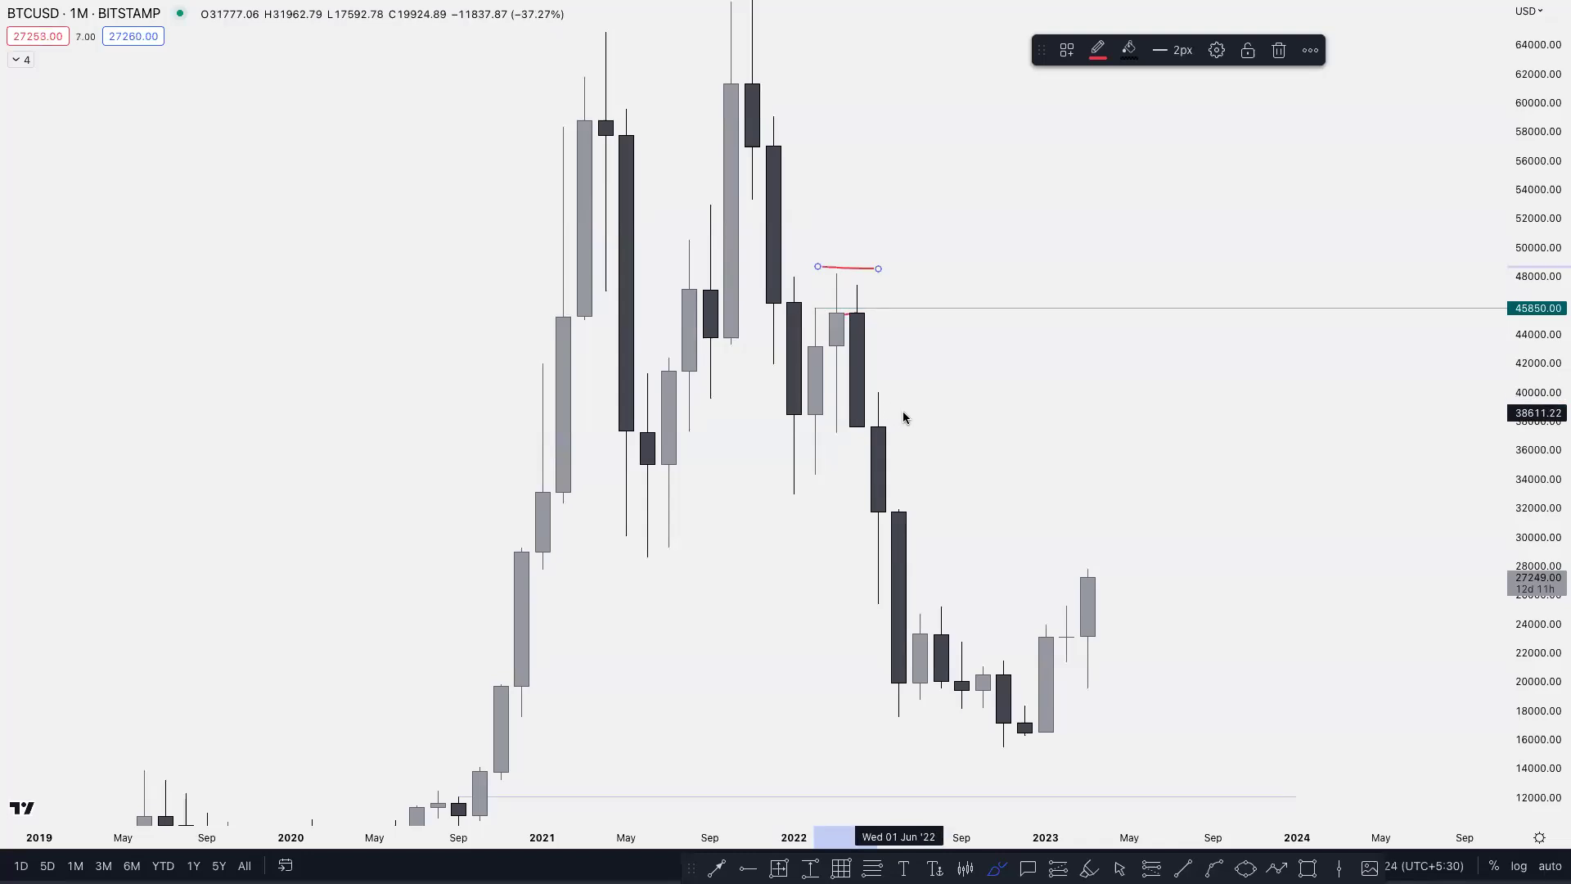
{"action": "left_click_drag", "start_coordinate": [626, 536], "coordinate": [648, 533]}
{"action": "mouse_move", "coordinate": [628, 463]}
{"action": "left_mouse_down"}
{"action": "mouse_move", "coordinate": [652, 463]}
{"action": "mouse_move", "coordinate": [669, 533]}
{"action": "mouse_move", "coordinate": [647, 553]}
{"action": "left_mouse_up"}
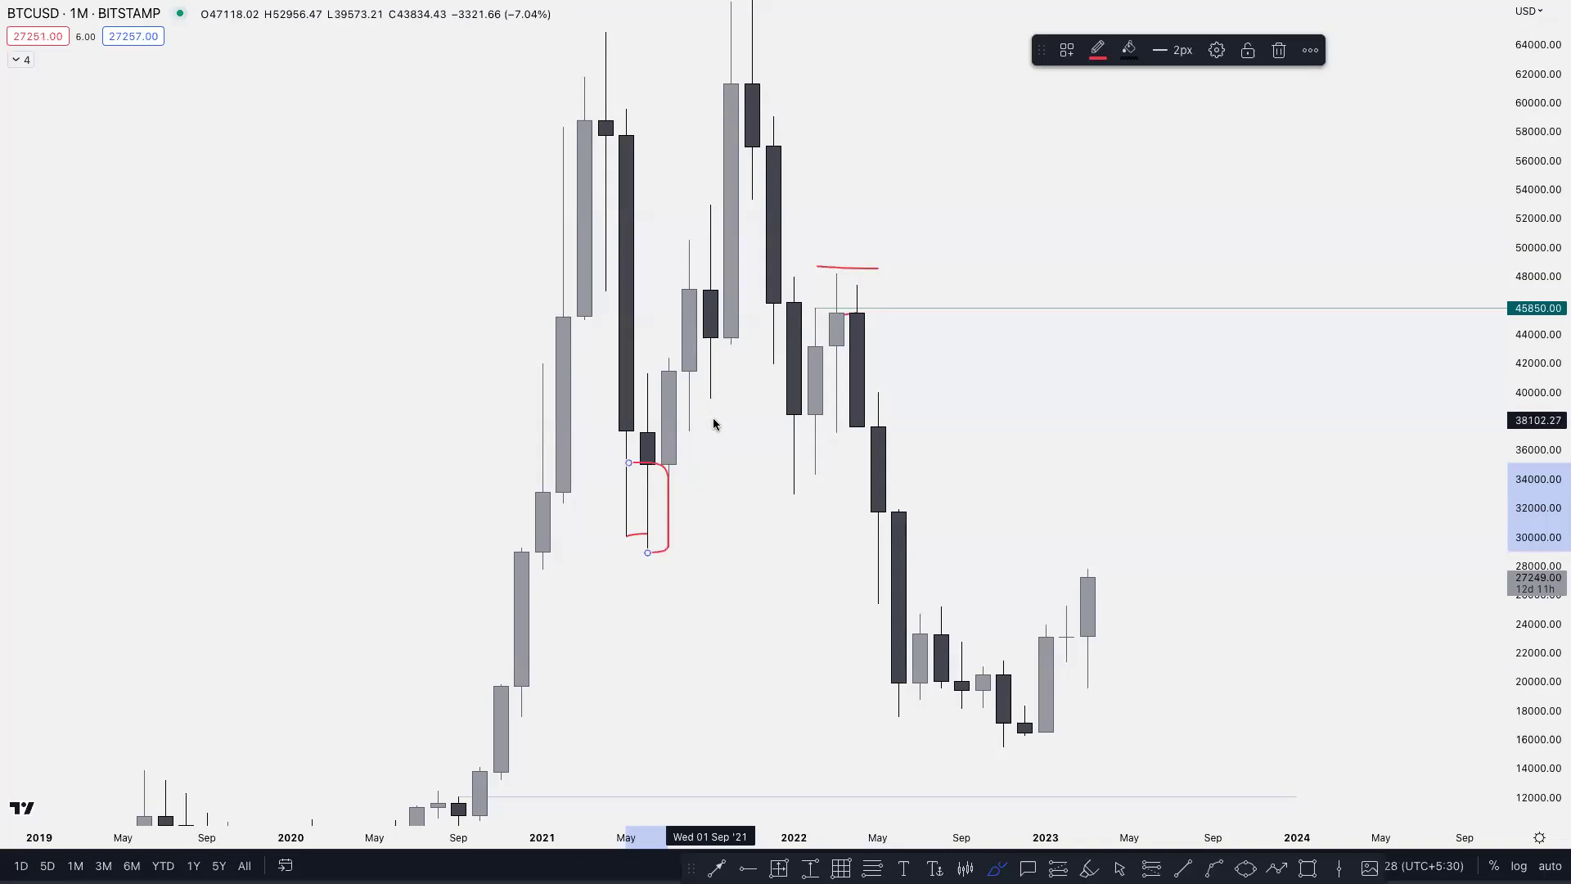
Brush red marks around the August–September 2021 highs, about 46900 to 52200, and the March–May 2021 highs, about 59000 to 64100
{"action": "mouse_move", "coordinate": [669, 242]}
{"action": "left_mouse_down"}
{"action": "mouse_move", "coordinate": [710, 242]}
{"action": "mouse_move", "coordinate": [730, 292]}
{"action": "left_mouse_up"}
{"action": "mouse_move", "coordinate": [713, 215]}
{"action": "left_mouse_down"}
{"action": "mouse_move", "coordinate": [741, 217]}
{"action": "mouse_move", "coordinate": [750, 282]}
{"action": "mouse_move", "coordinate": [731, 294]}
{"action": "left_mouse_up"}
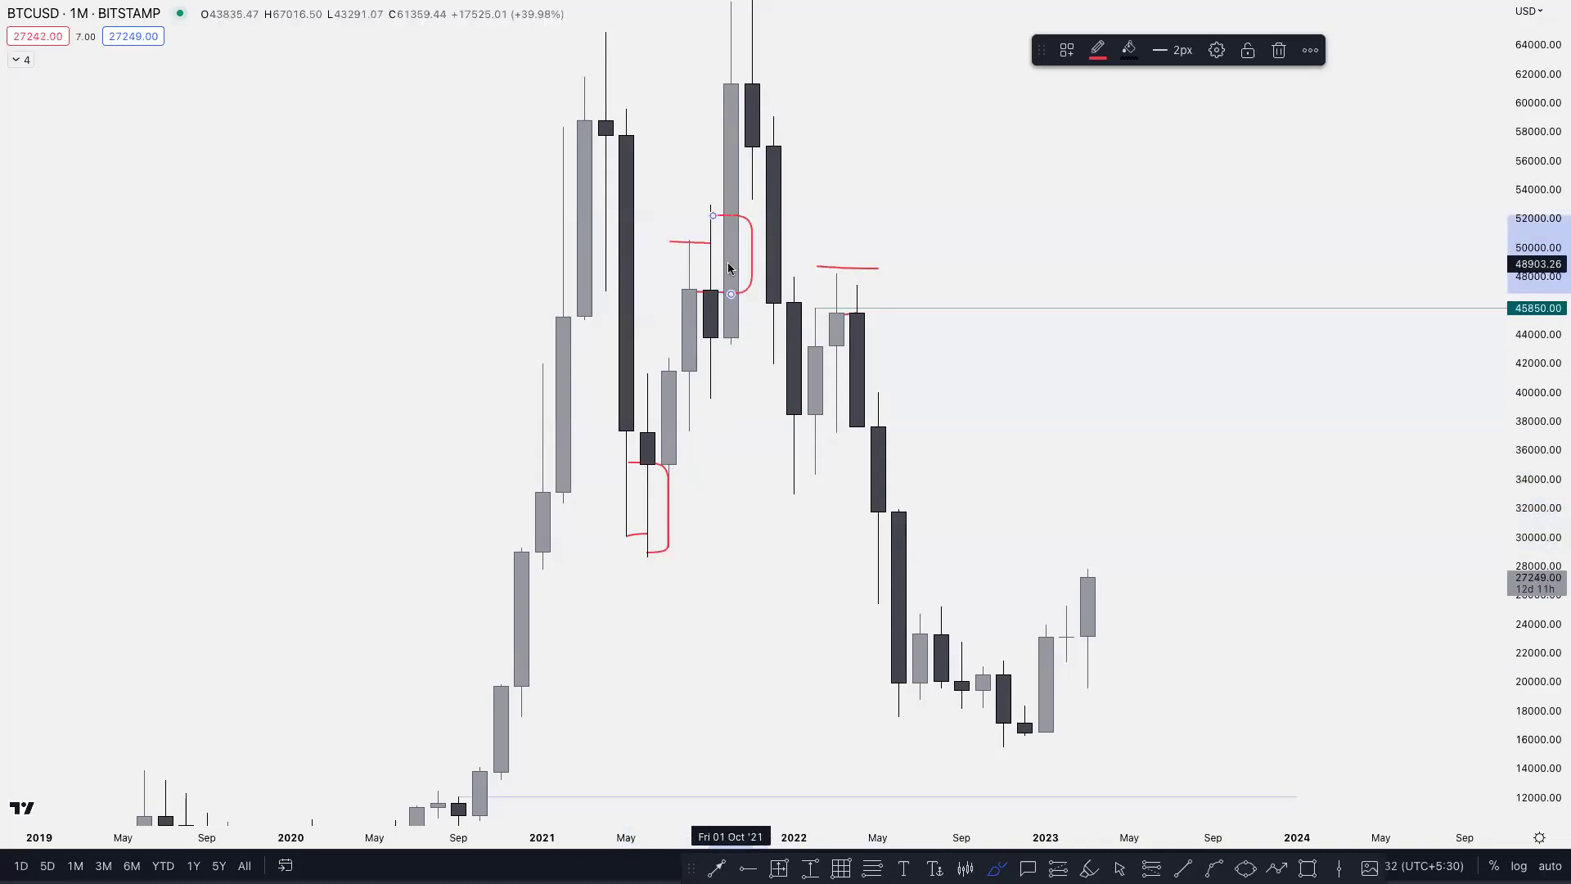
{"action": "mouse_move", "coordinate": [566, 76]}
{"action": "left_mouse_down"}
{"action": "mouse_move", "coordinate": [604, 76]}
{"action": "mouse_move", "coordinate": [605, 115]}
{"action": "mouse_move", "coordinate": [626, 117]}
{"action": "left_mouse_up"}
{"action": "left_click_drag", "start_coordinate": [586, 43], "coordinate": [669, 42]}
{"action": "left_click_drag", "start_coordinate": [647, 90], "coordinate": [643, 127]}
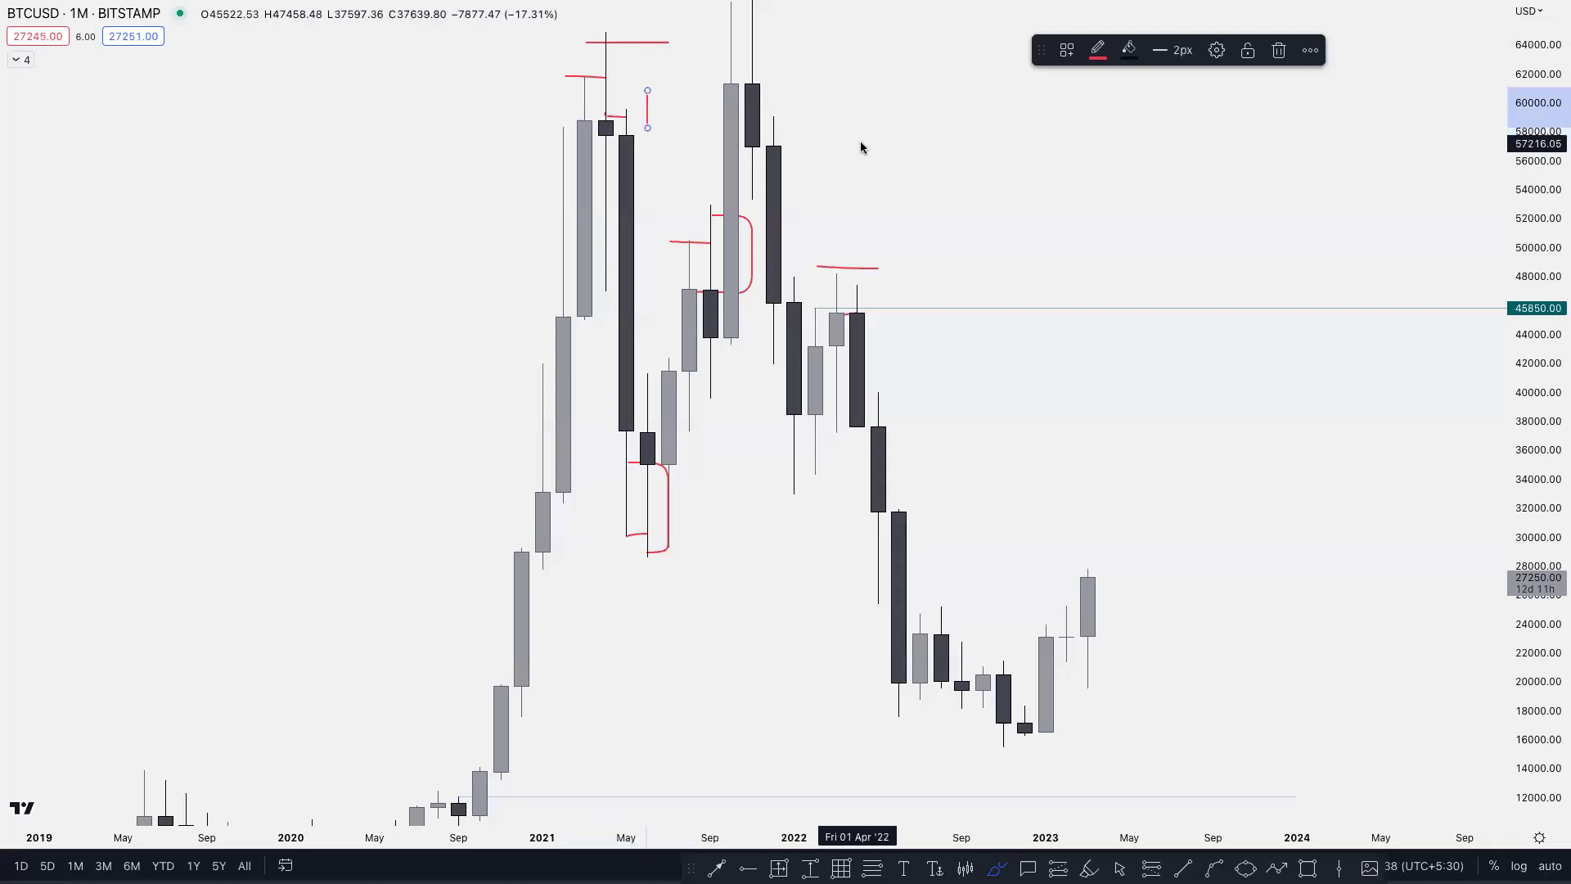
{"action": "key", "text": "Escape"}
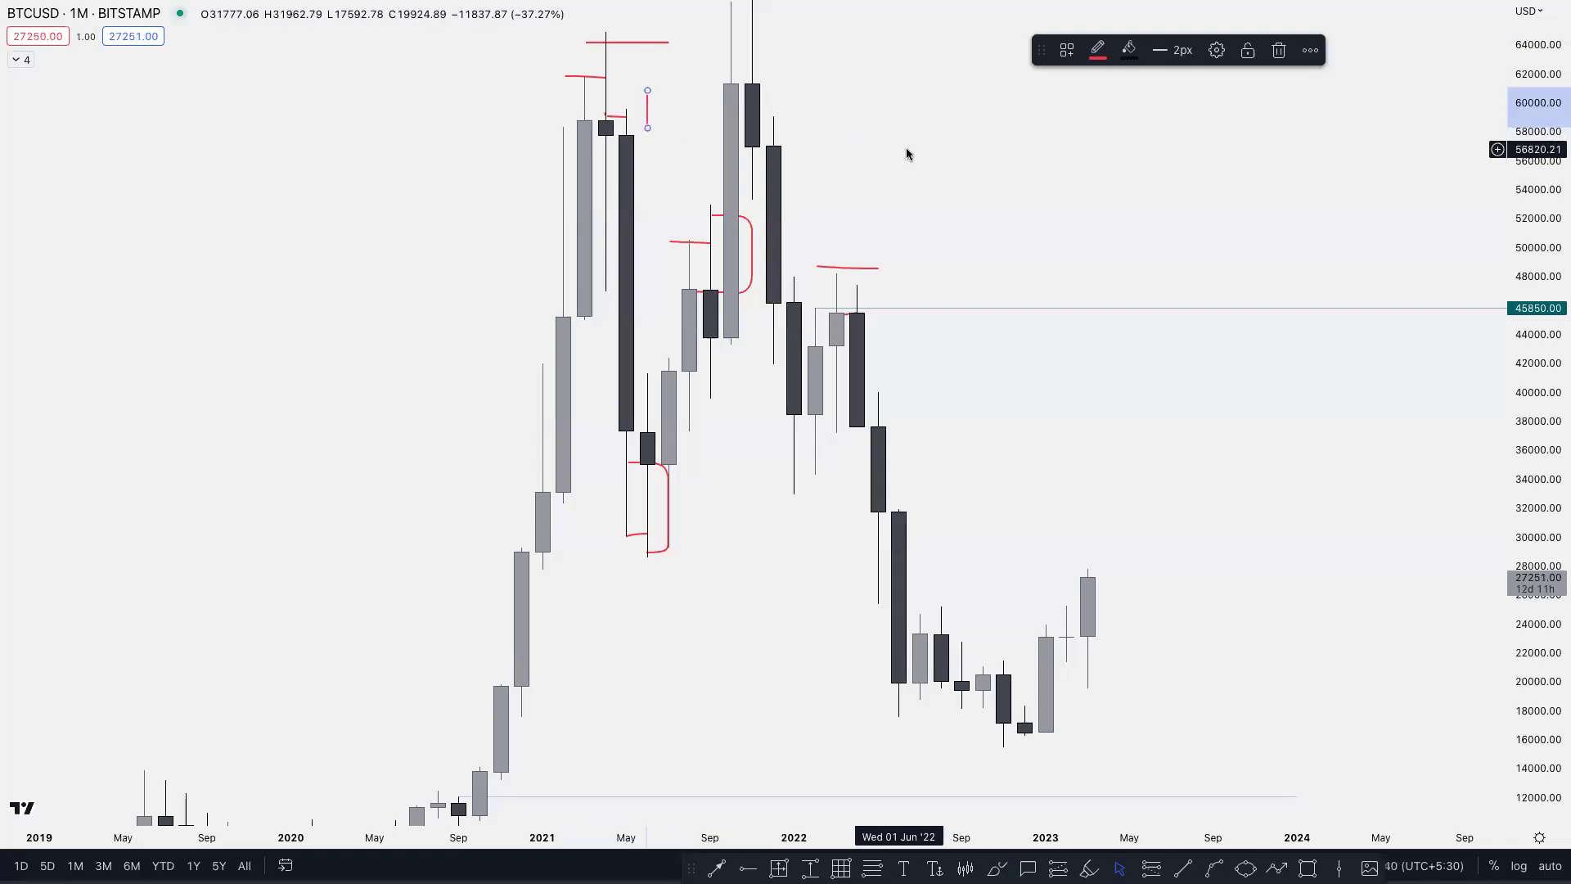
{"action": "key", "text": "Escape"}
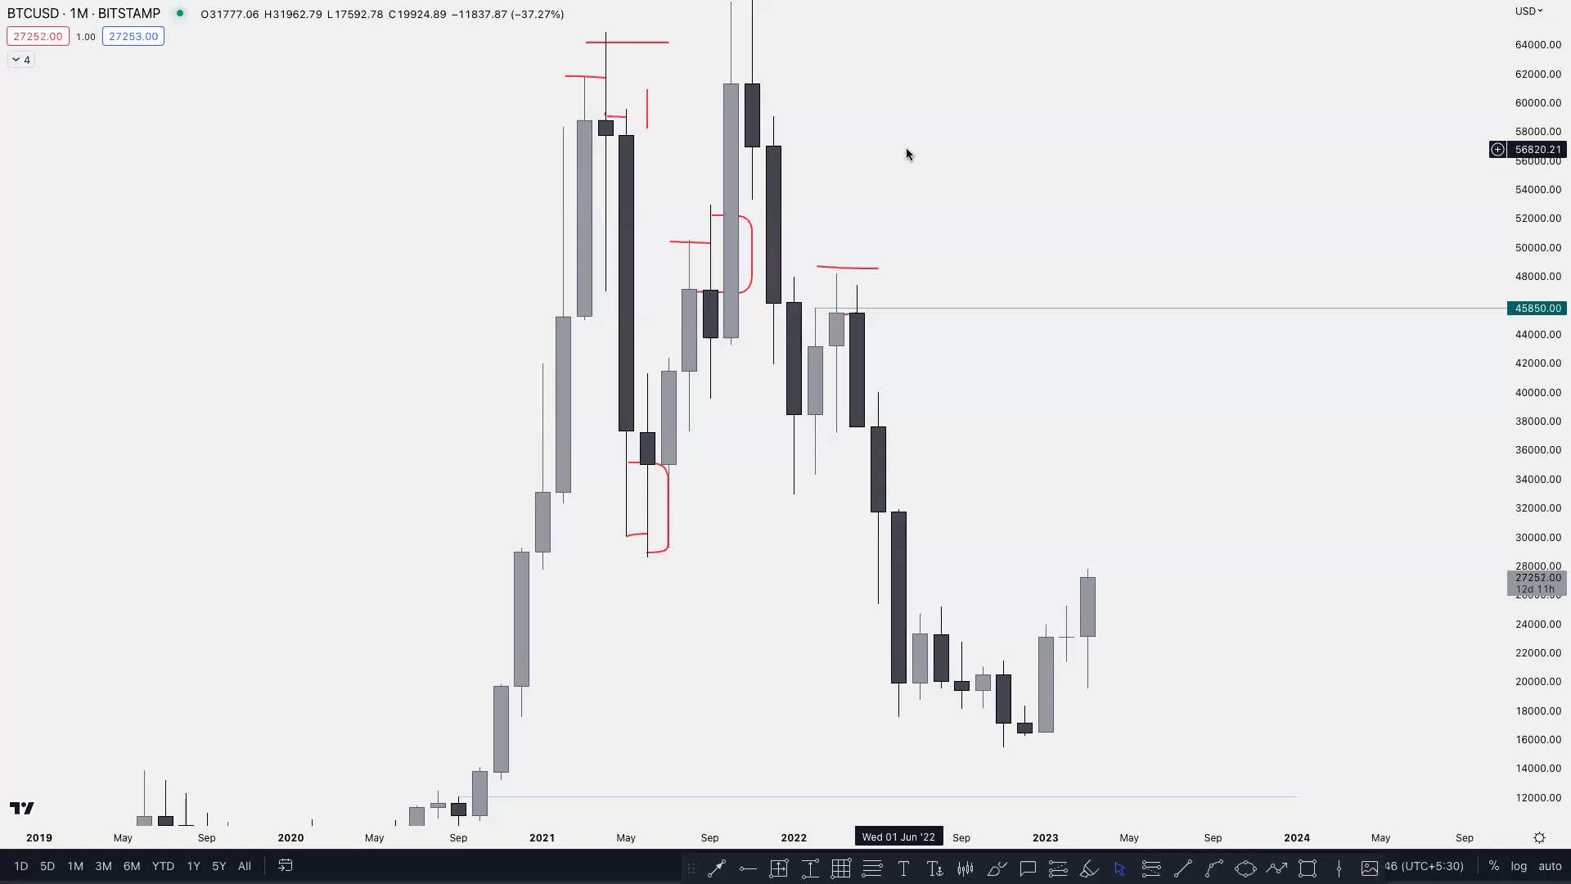
Restore the automatic price scale and remove all drawings from the BTCUSD monthly chart
{"action": "scroll", "coordinate": [958, 218], "scroll_direction": "down", "scroll_amount": 3}
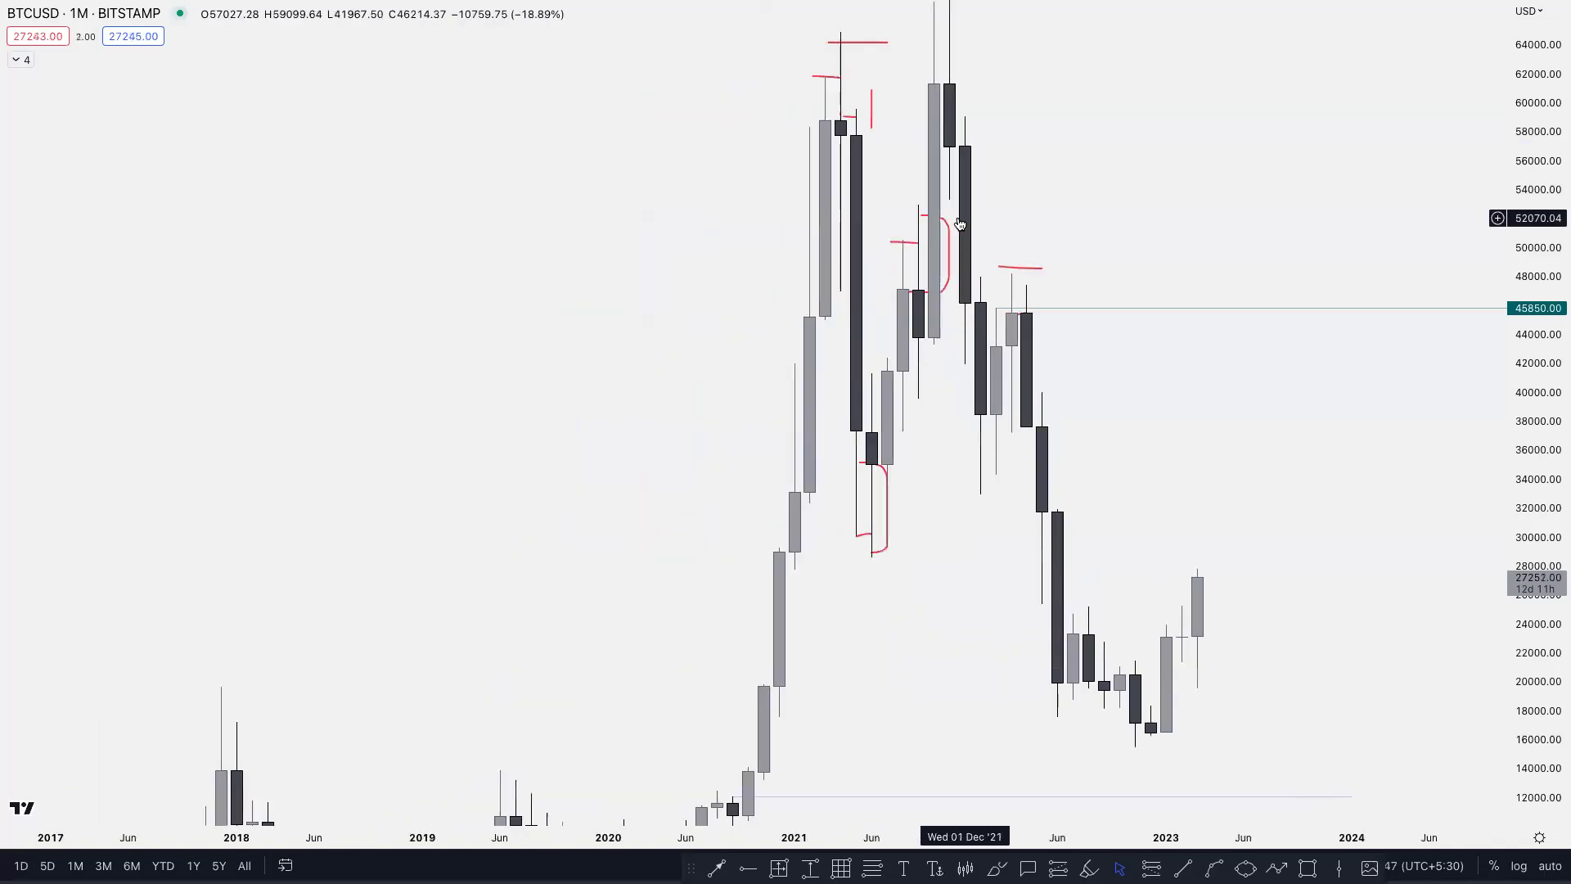
{"action": "double_click", "coordinate": [1539, 150]}
{"action": "right_click", "coordinate": [1060, 159]}
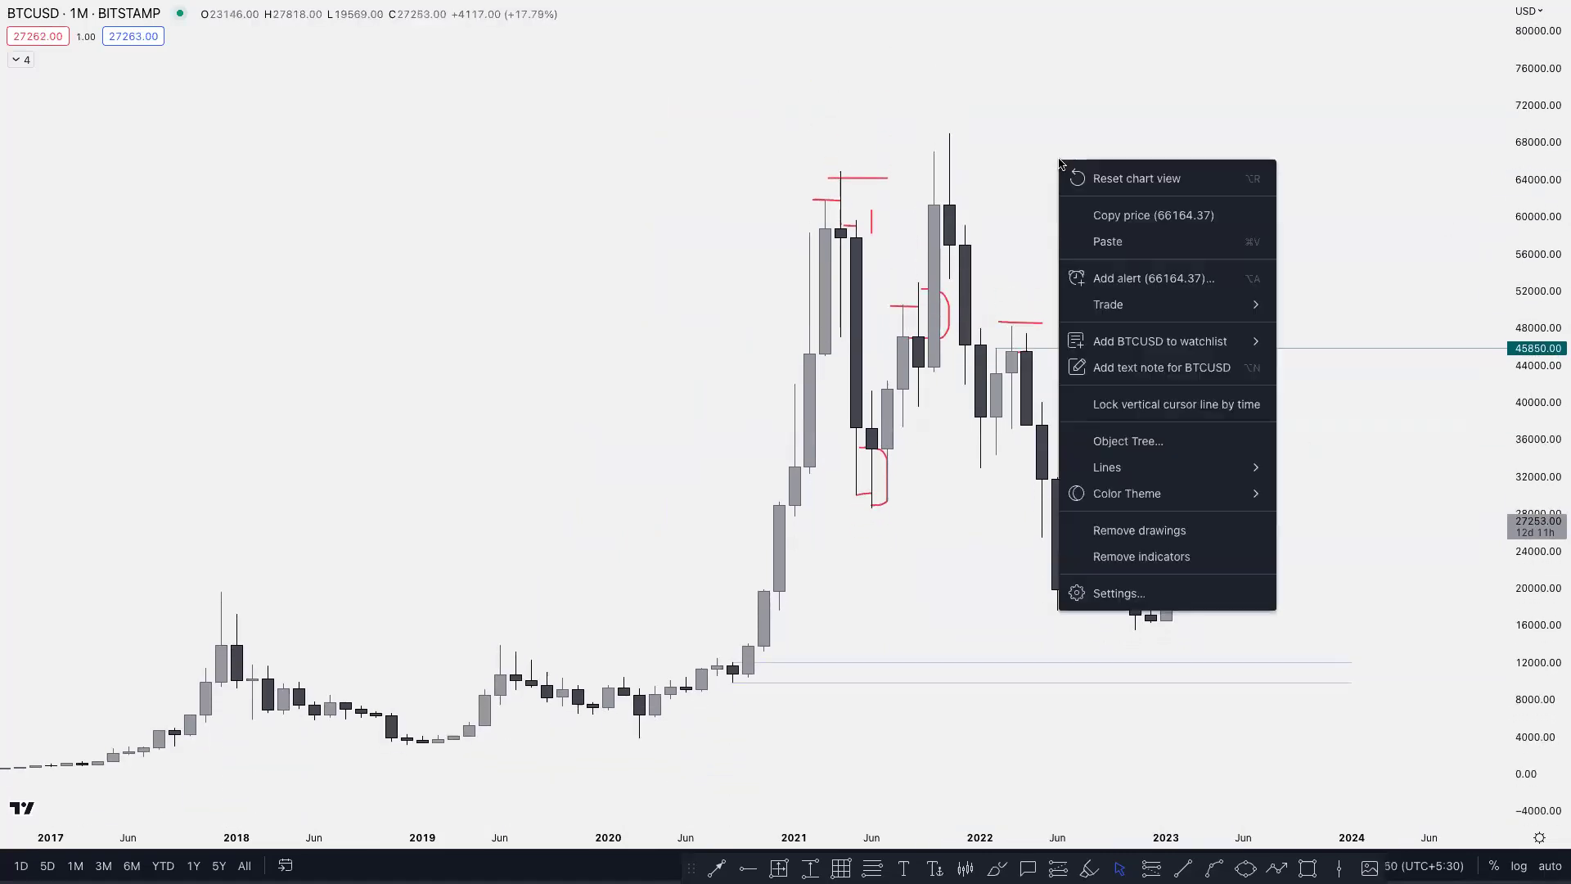
{"action": "left_click", "coordinate": [1139, 530]}
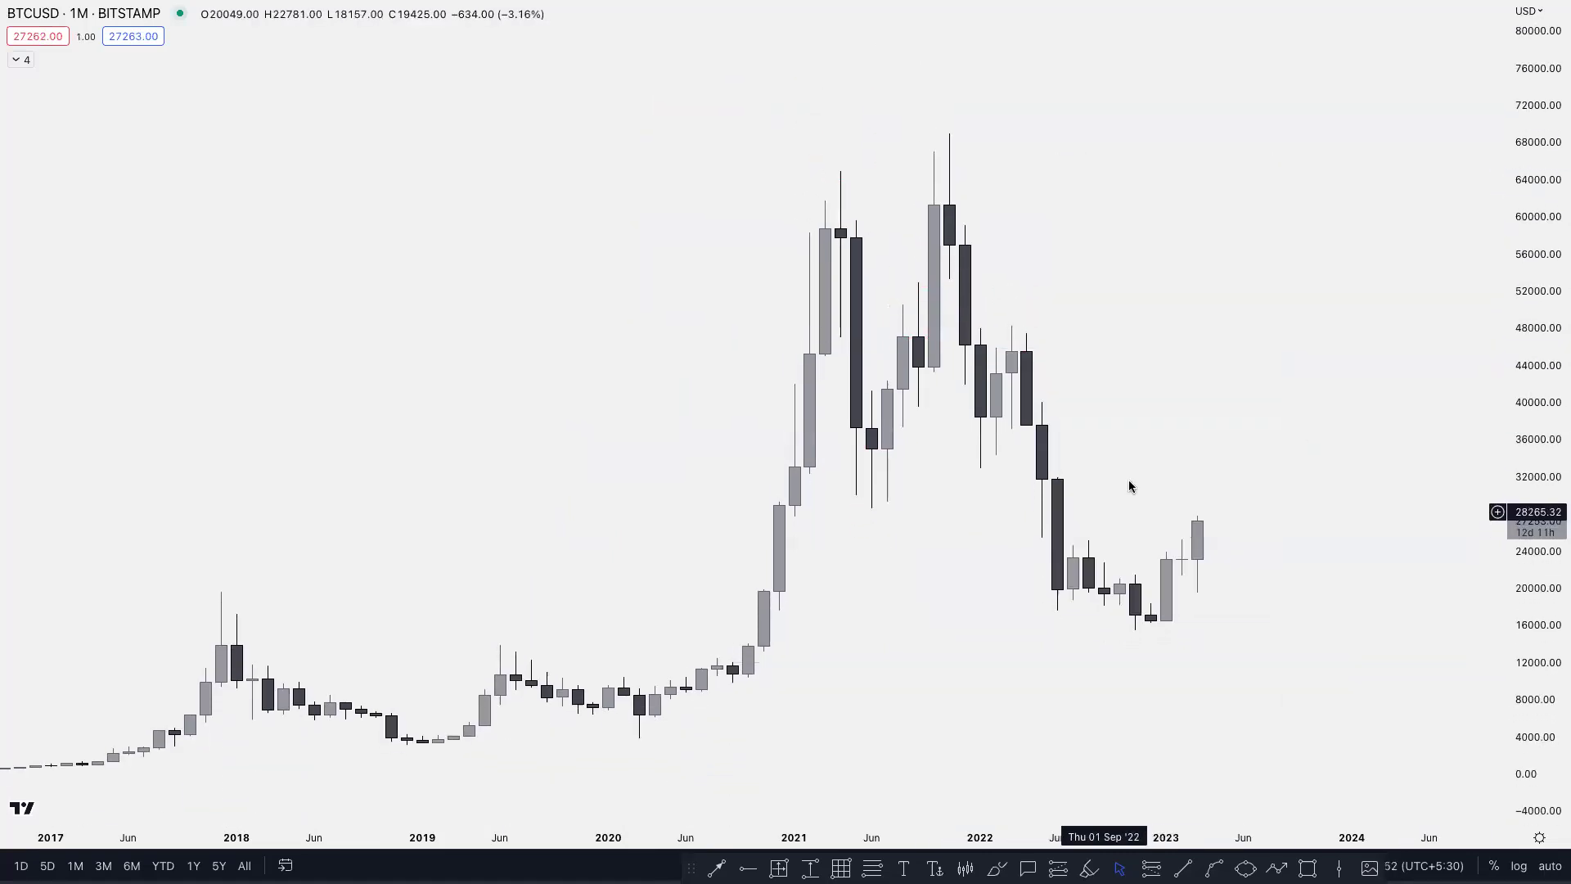